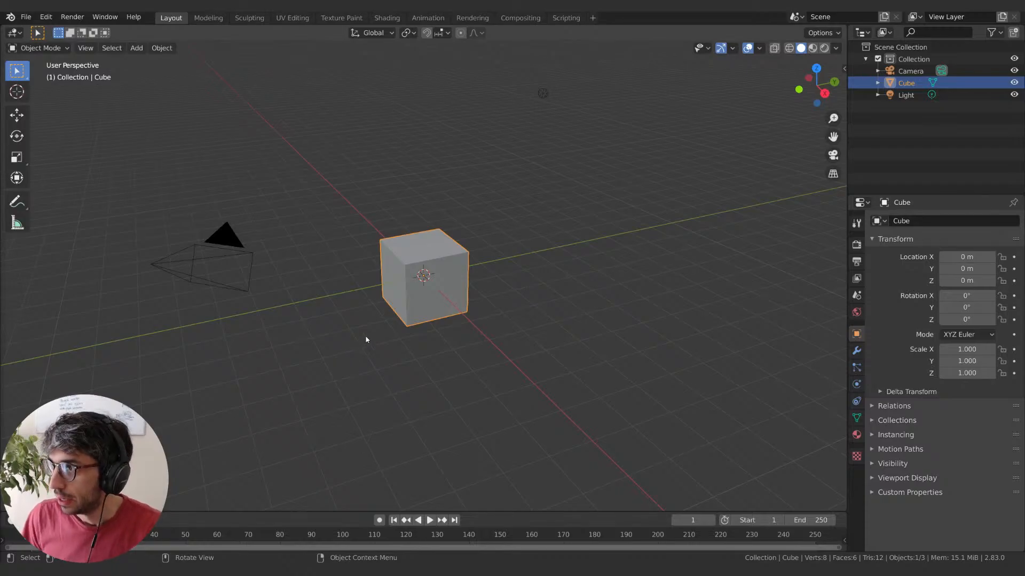
pyautogui.moveTo(366, 338); pyautogui.dragTo(421, 342, button='middle')
pyautogui.press('shift')
pyautogui.press('shift')
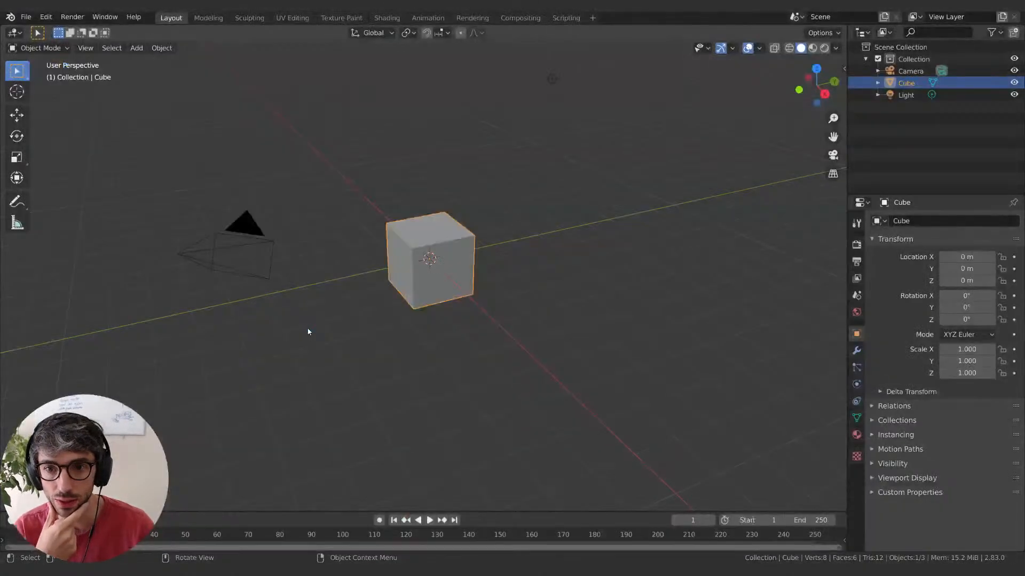
# - Switch from Blender to the space battle tutorial project in Premiere Pro
pyautogui.click(72, 16)
pyautogui.hotkey('alt', 'Tab')
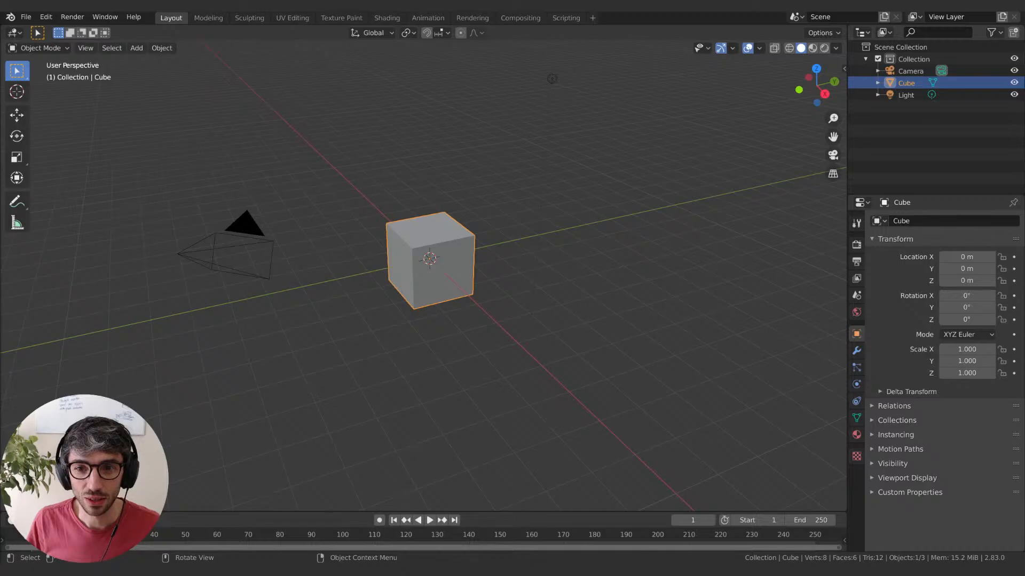
pyautogui.moveTo(0, 186); pyautogui.dragTo(640, 100)
pyautogui.click(829, 97)
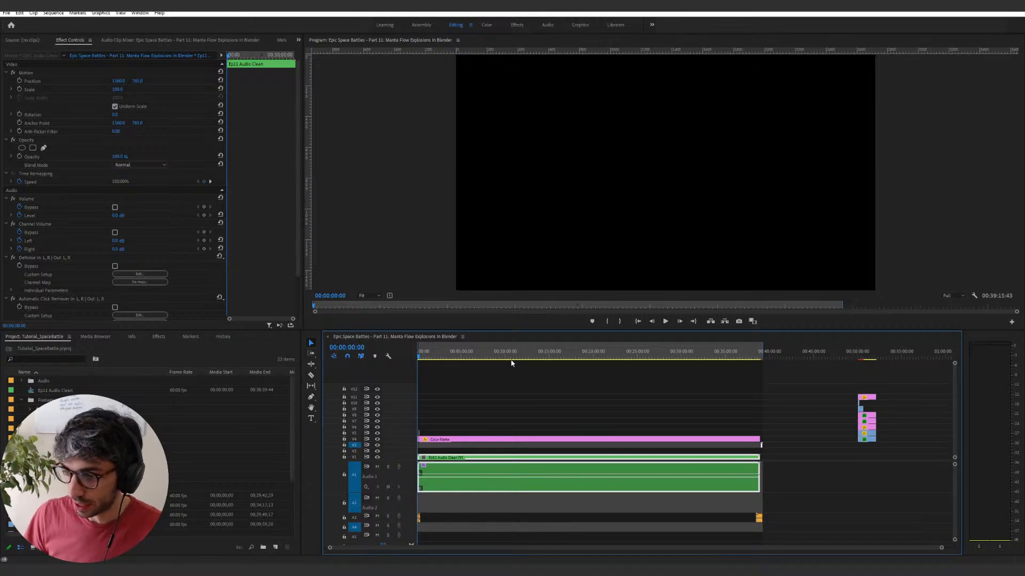
# - Open the ESB_01_COMP sequence from the project's media list
pyautogui.click(479, 383)
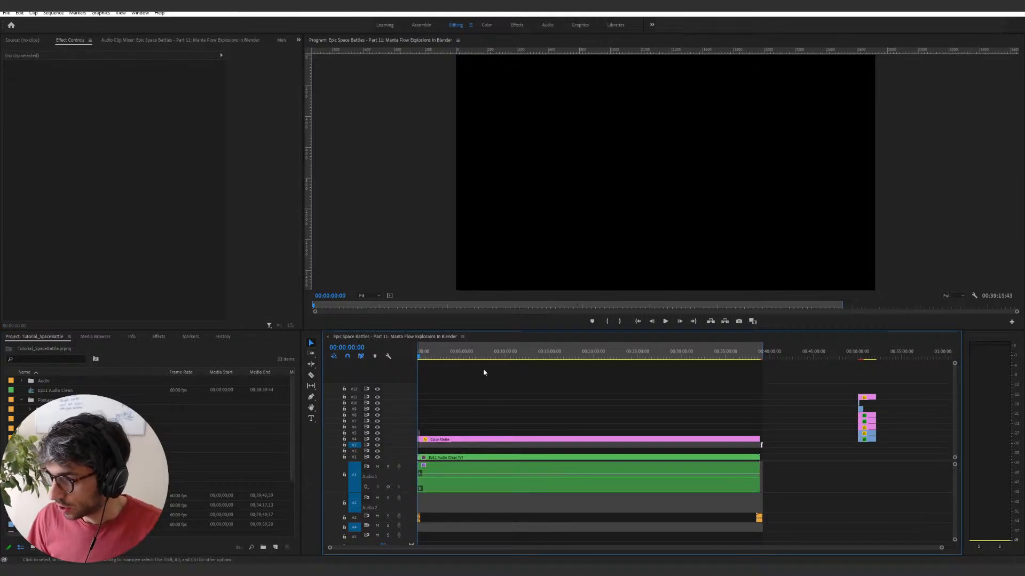
pyautogui.click(429, 357)
pyautogui.click(471, 391)
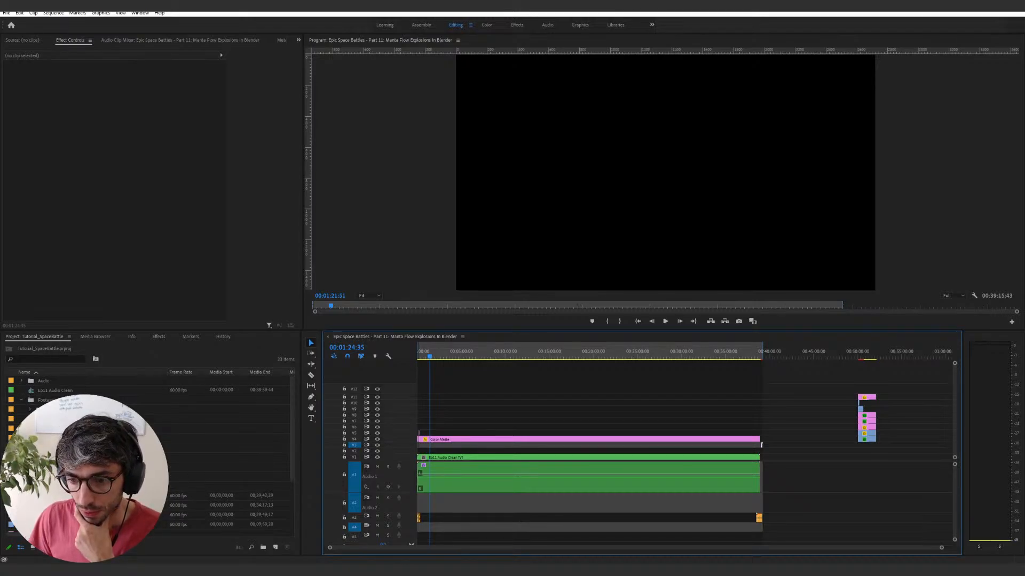
pyautogui.scroll(-1, 85, 459)
pyautogui.click(85, 458)
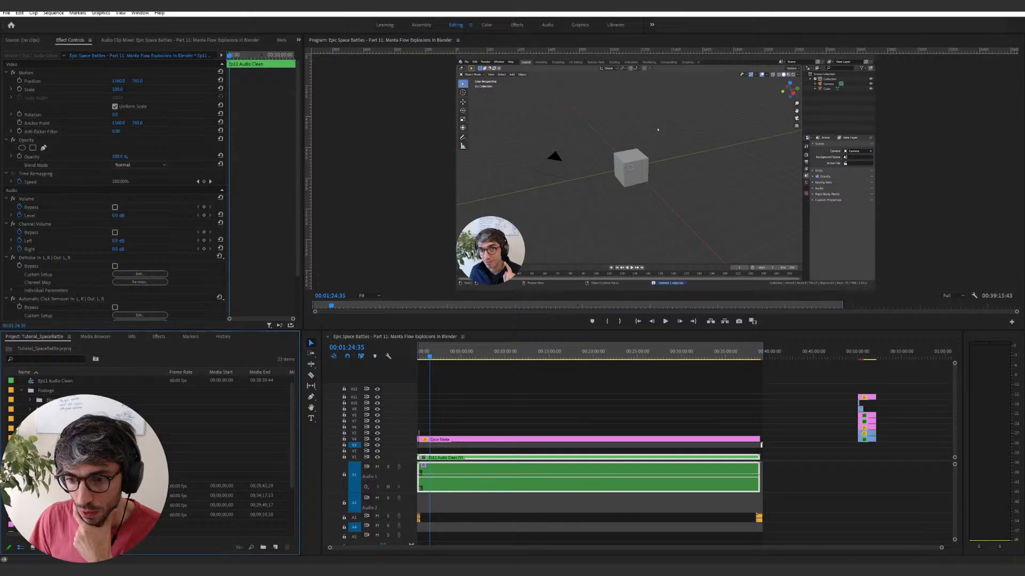
pyautogui.scroll(-2, 149, 448)
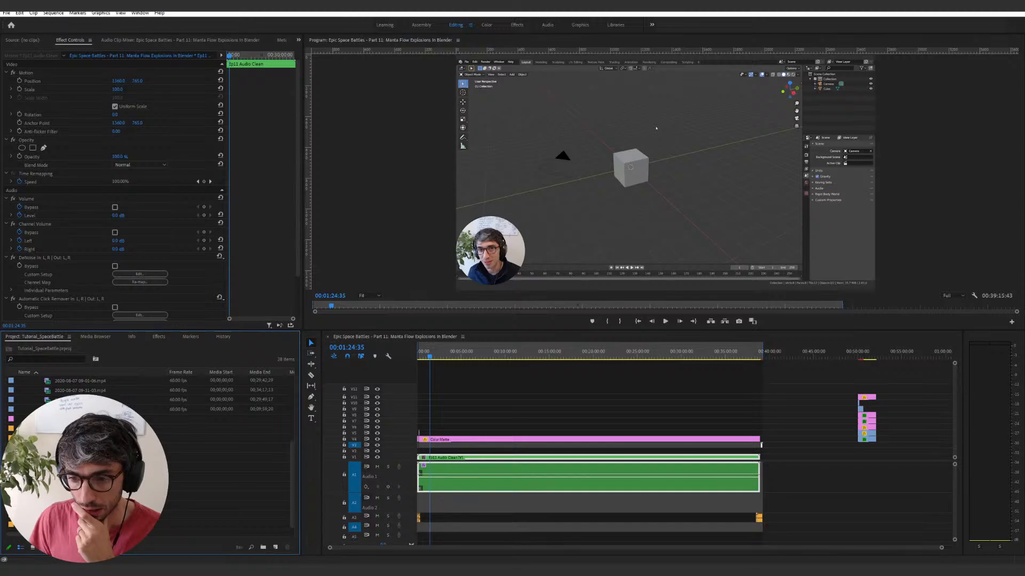
pyautogui.doubleClick(224, 495)
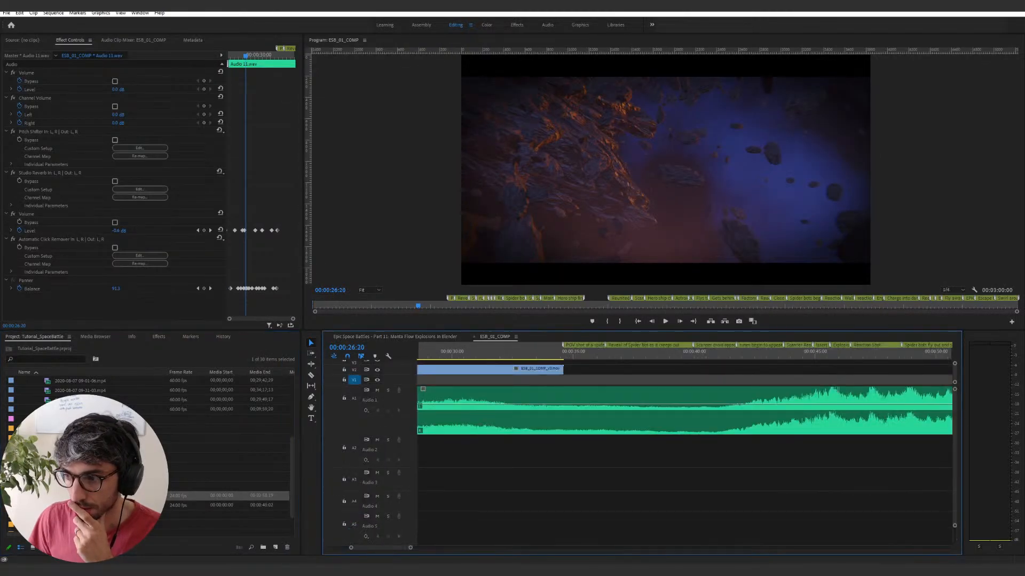
# - Examine the clips, markers and audio tracks of ESB_01_COMP, ending with the playhead at 00:00:34:06, near the end of the last video clip
pyautogui.click(570, 357)
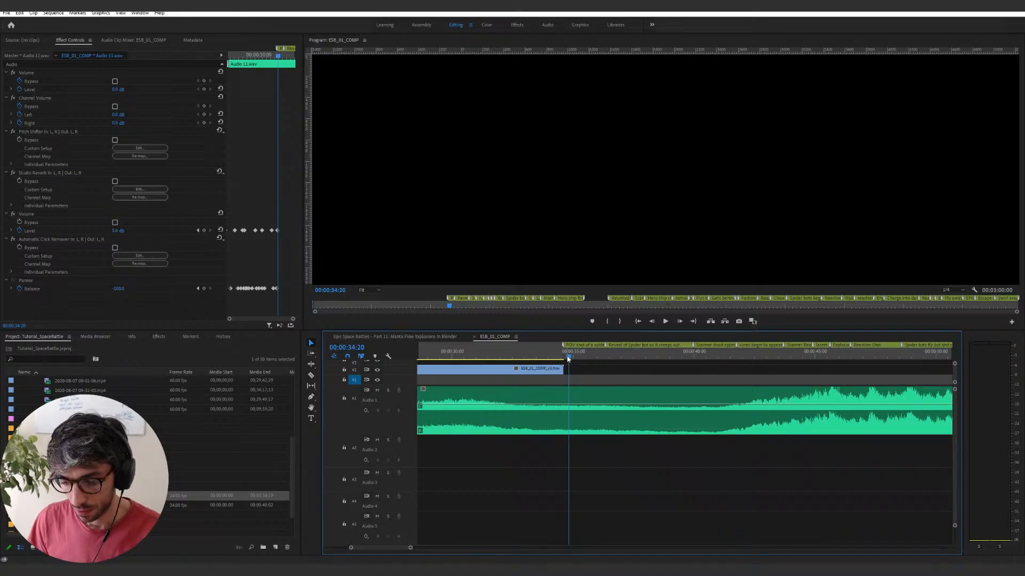
pyautogui.keyDown('alt'); pyautogui.scroll(-6, 568, 359); pyautogui.keyUp('alt')
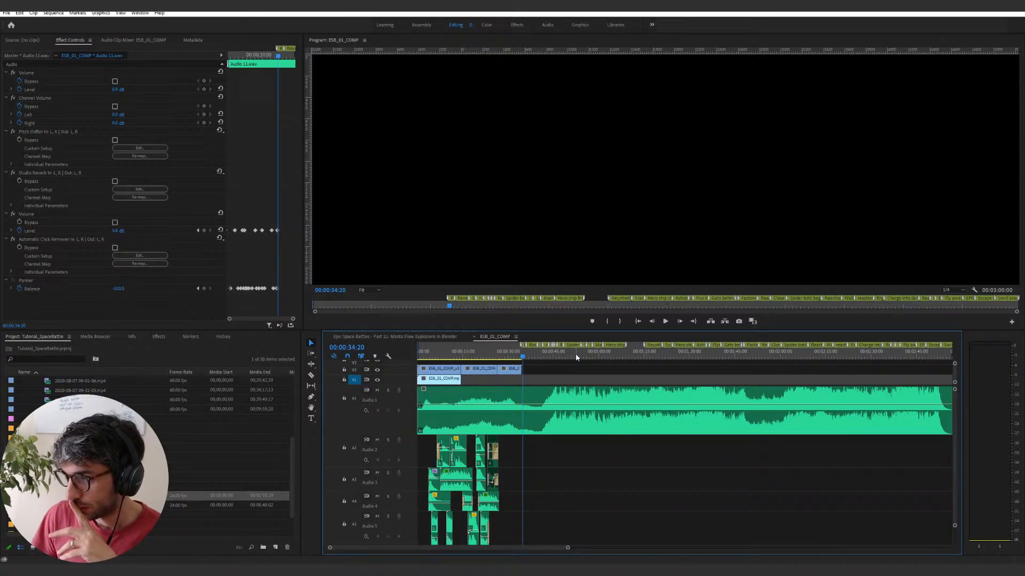
pyautogui.moveTo(555, 548); pyautogui.dragTo(561, 547)
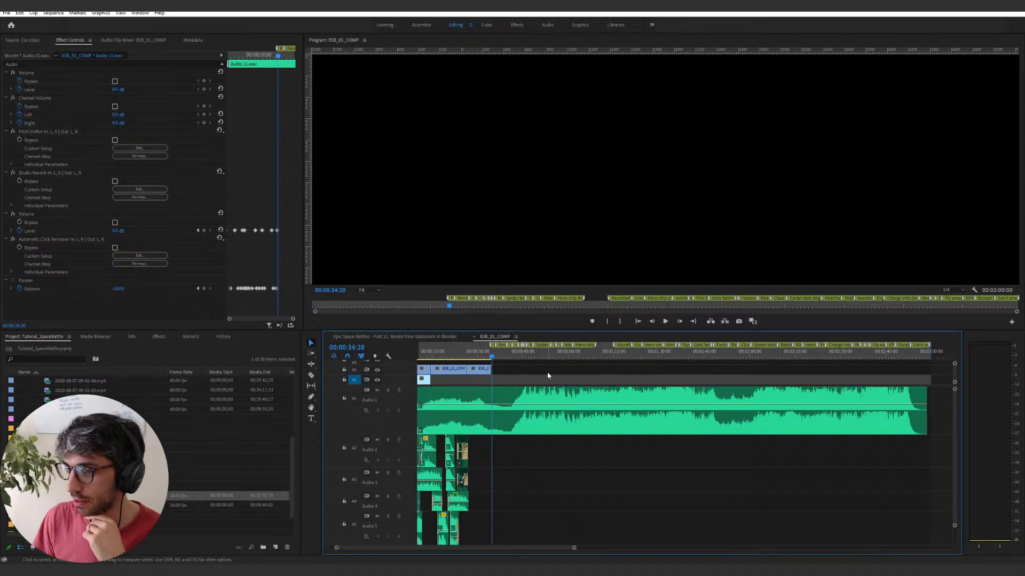
pyautogui.press('=')
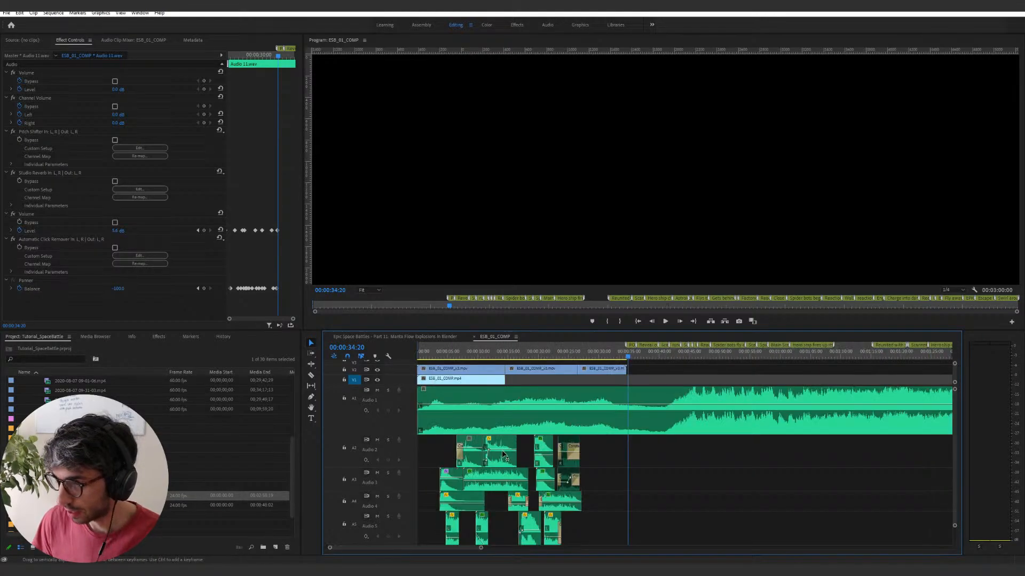
pyautogui.press('=')
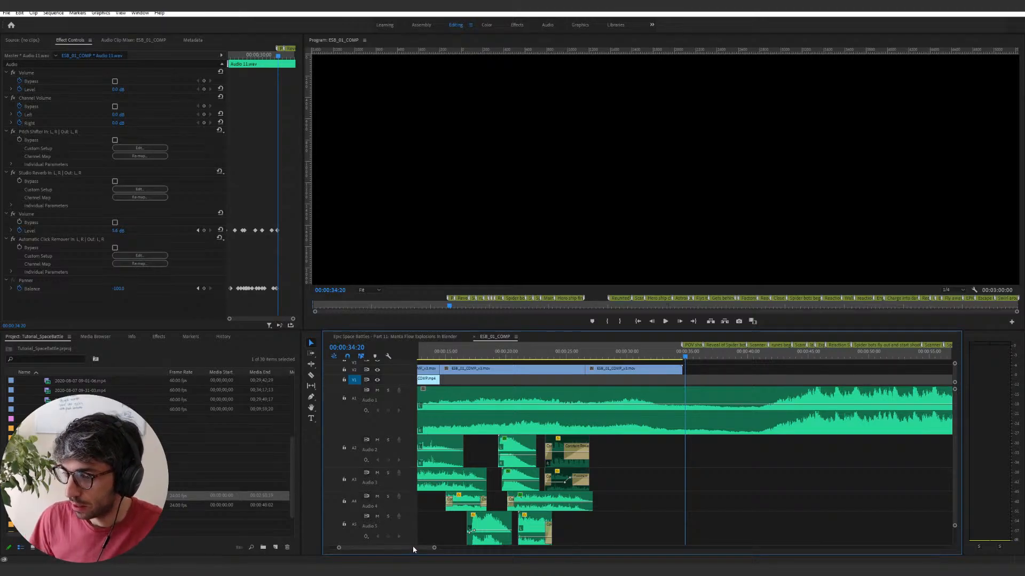
pyautogui.moveTo(412, 547); pyautogui.dragTo(416, 548)
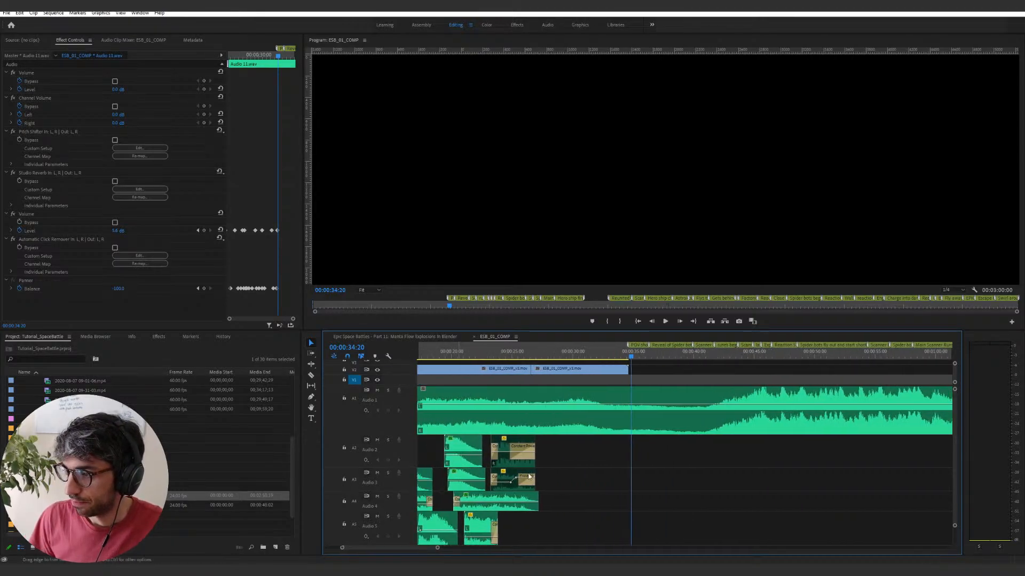
pyautogui.click(623, 354)
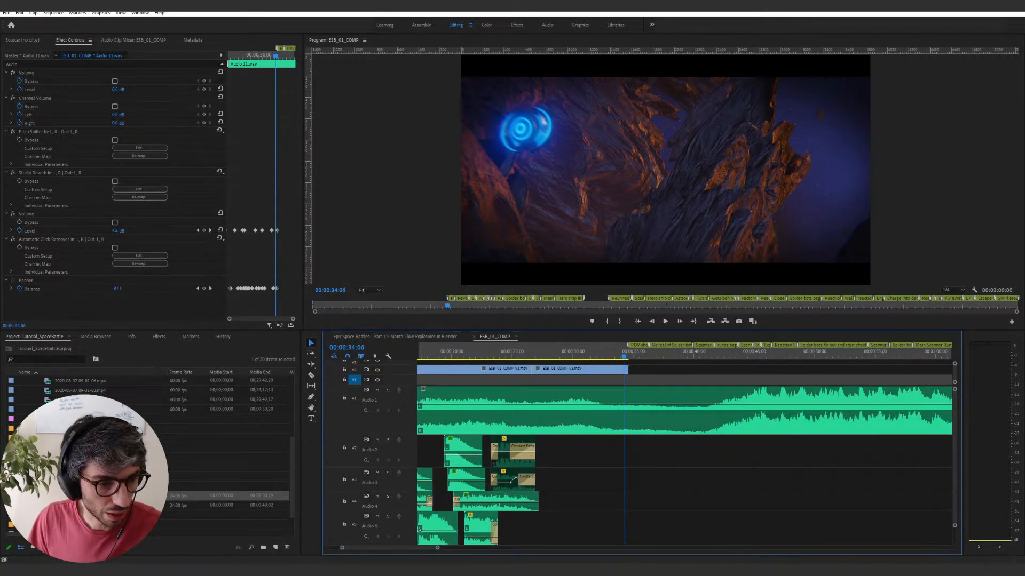
# - Play back the end of the last video clip, past its end at 00:00:34:15 into the empty part of the timeline
pyautogui.hotkey('alt', 'Tab')
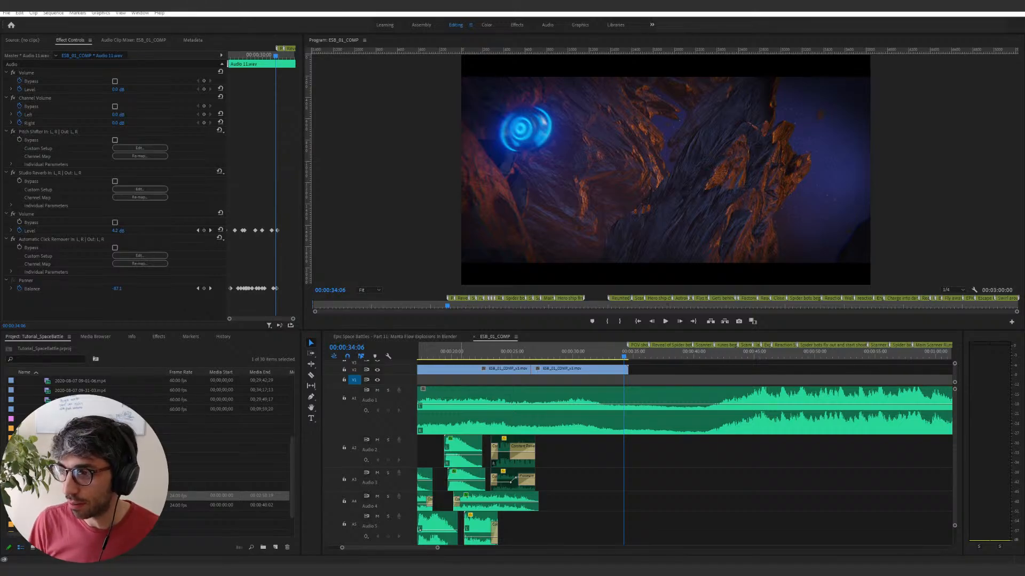
pyautogui.click(616, 358)
pyautogui.moveTo(616, 359); pyautogui.dragTo(628, 361)
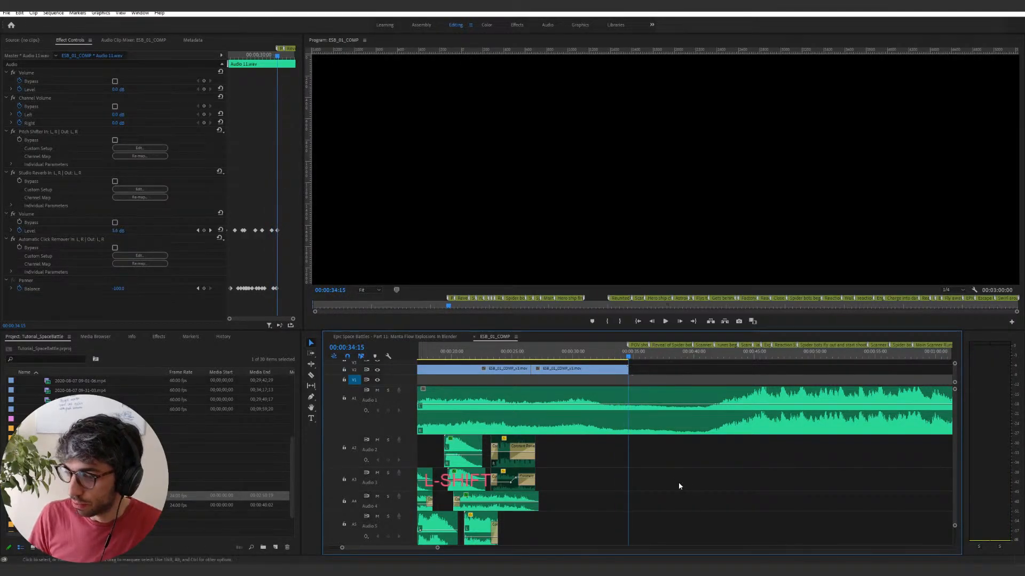
pyautogui.hotkey('shift', 'h')
pyautogui.moveTo(622, 460); pyautogui.dragTo(516, 475)
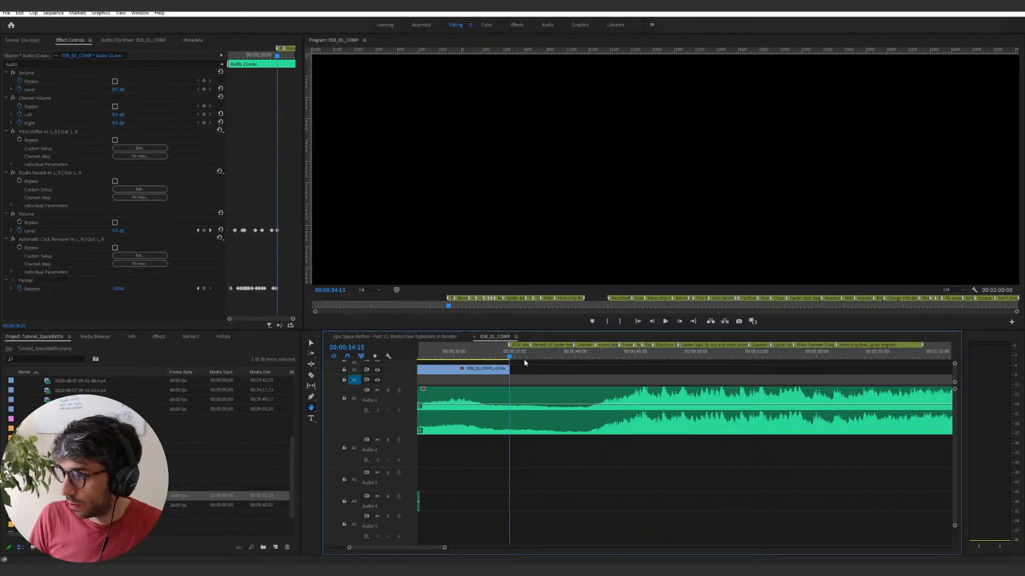
pyautogui.click(486, 357)
pyautogui.press('space')
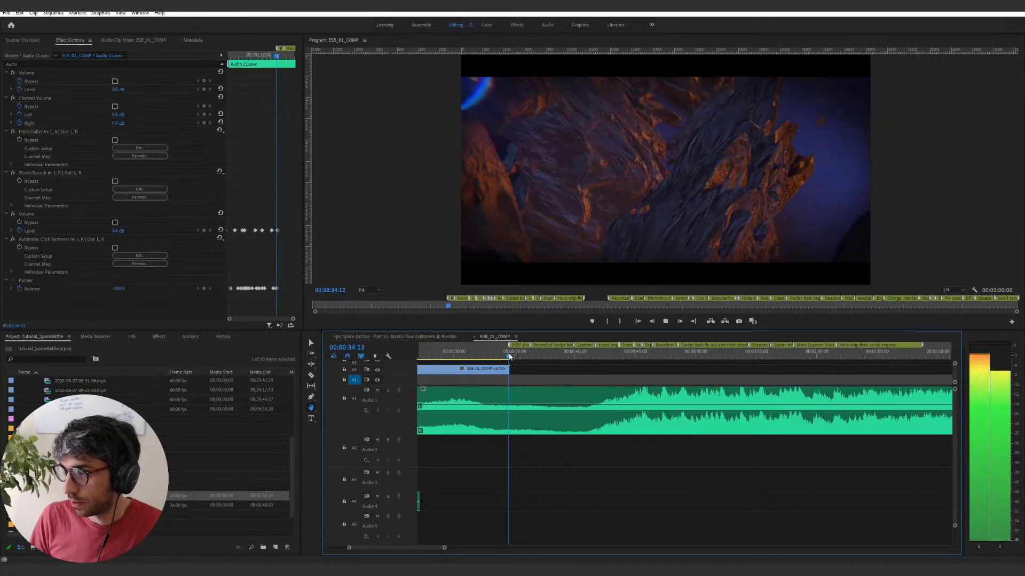
pyautogui.press('space')
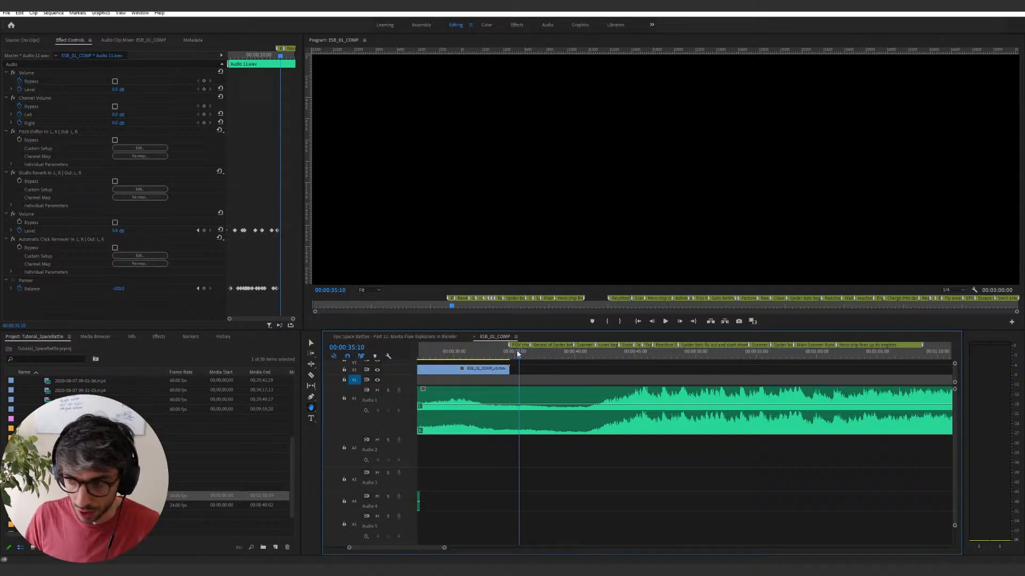
# - Play the music from the end of the last video clip at 00:00:34:15 to about 00:00:49:23
pyautogui.keyDown('shift'); pyautogui.click(513, 357); pyautogui.keyUp('shift')
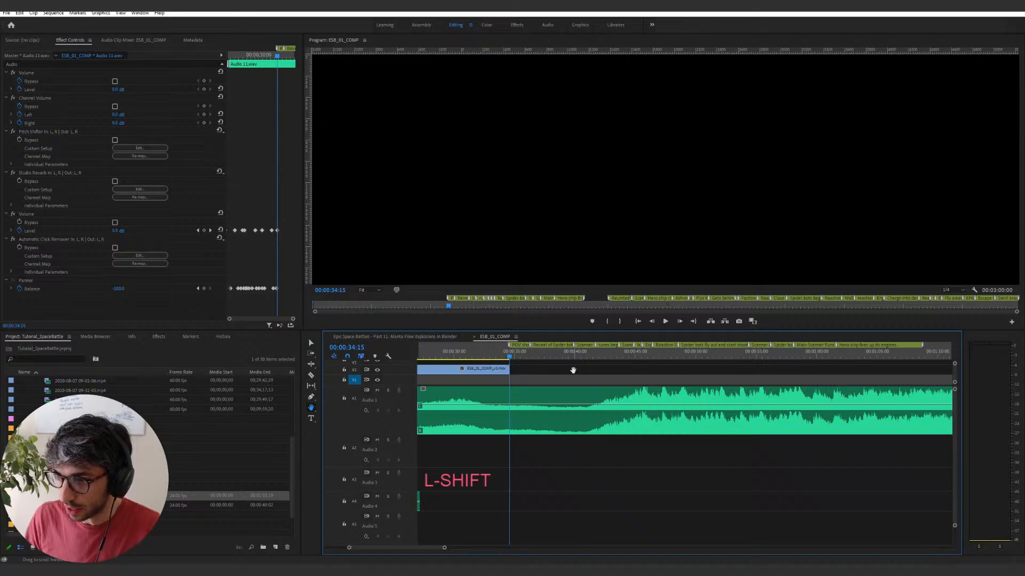
pyautogui.hotkey('shift', 'space')
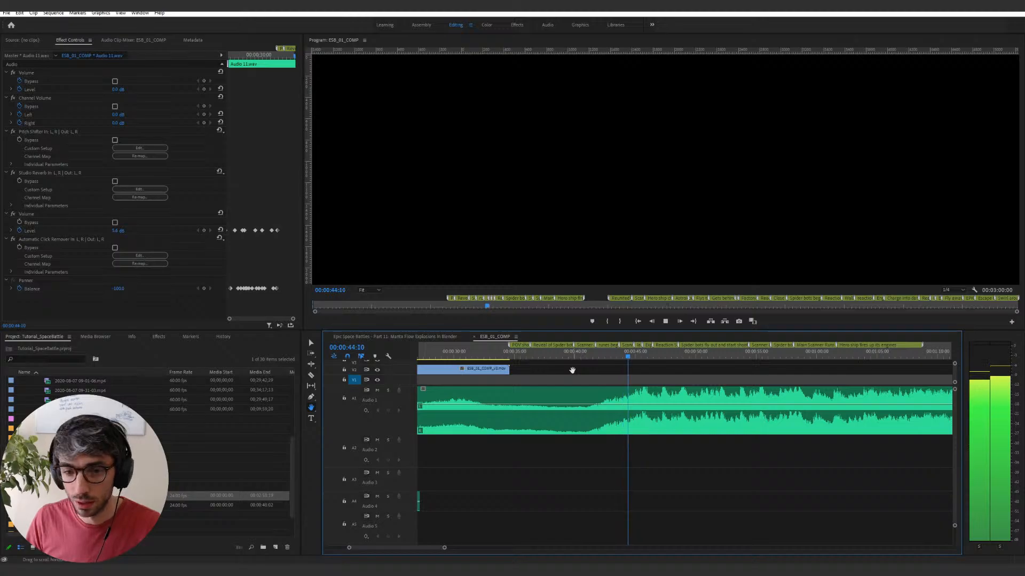
pyautogui.press('space')
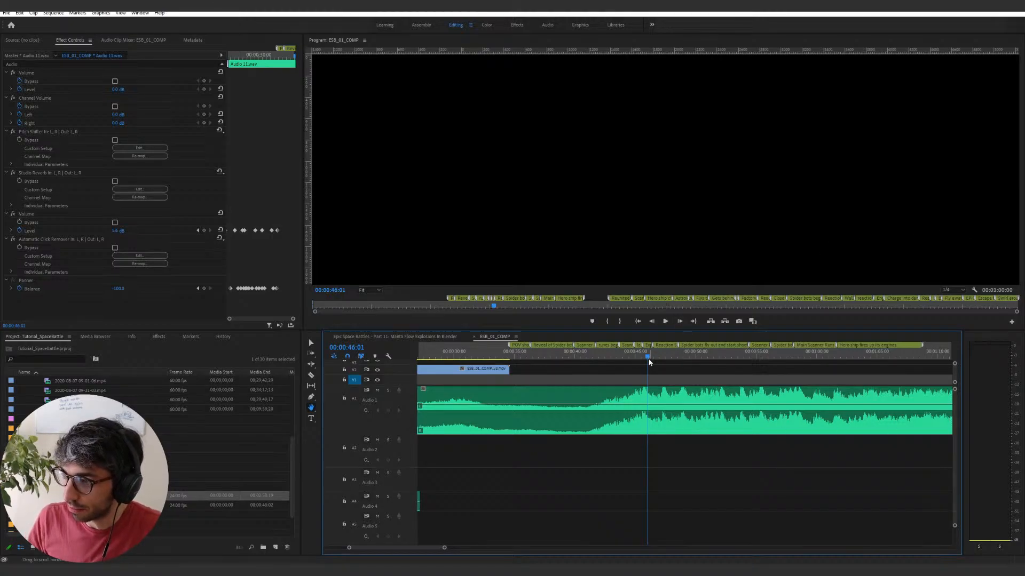
pyautogui.press('space')
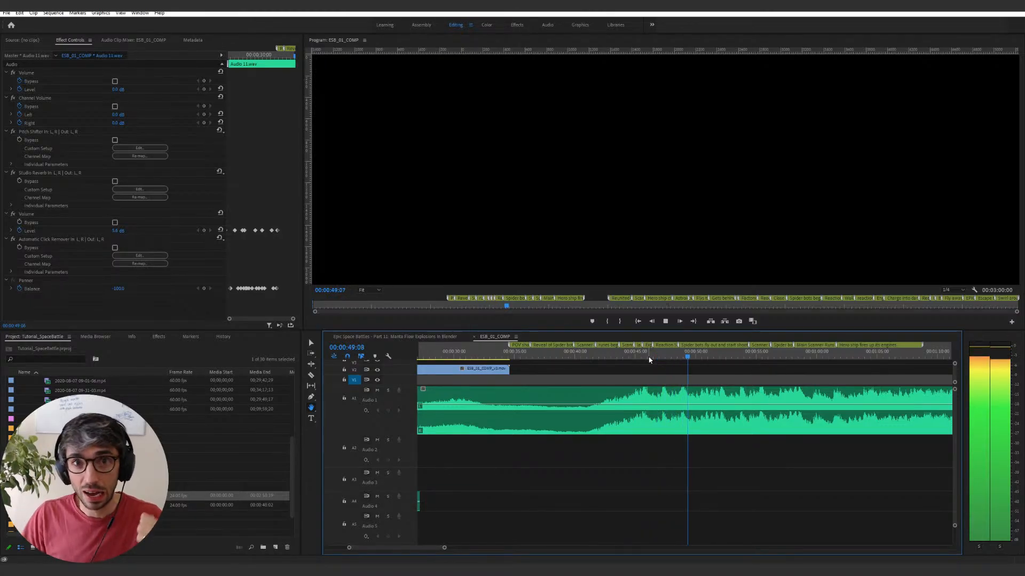
pyautogui.press('space')
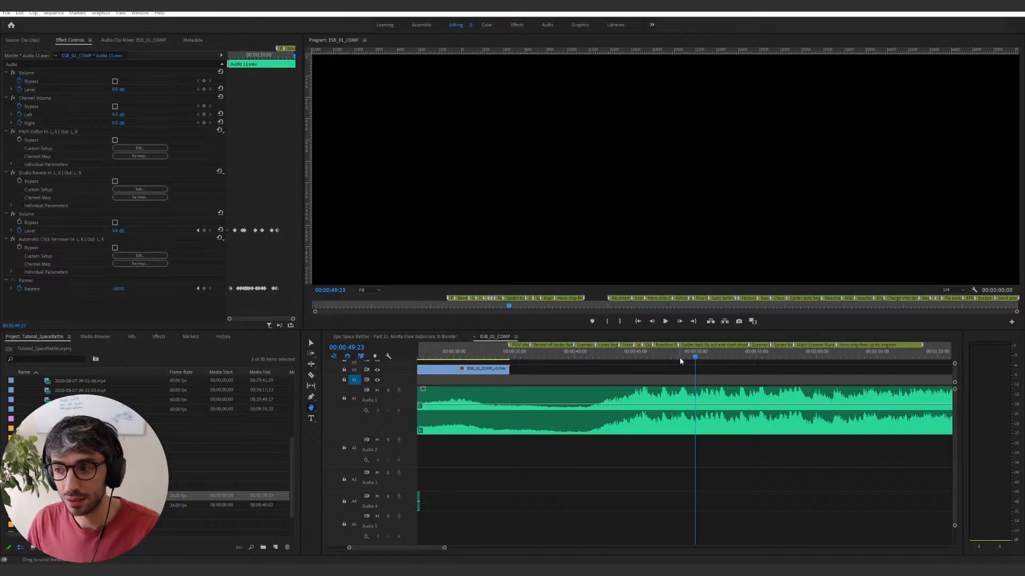
# - Set the sequence's In point at the end of the last video clip, at 00:00:34:15
pyautogui.moveTo(680, 359); pyautogui.dragTo(673, 358)
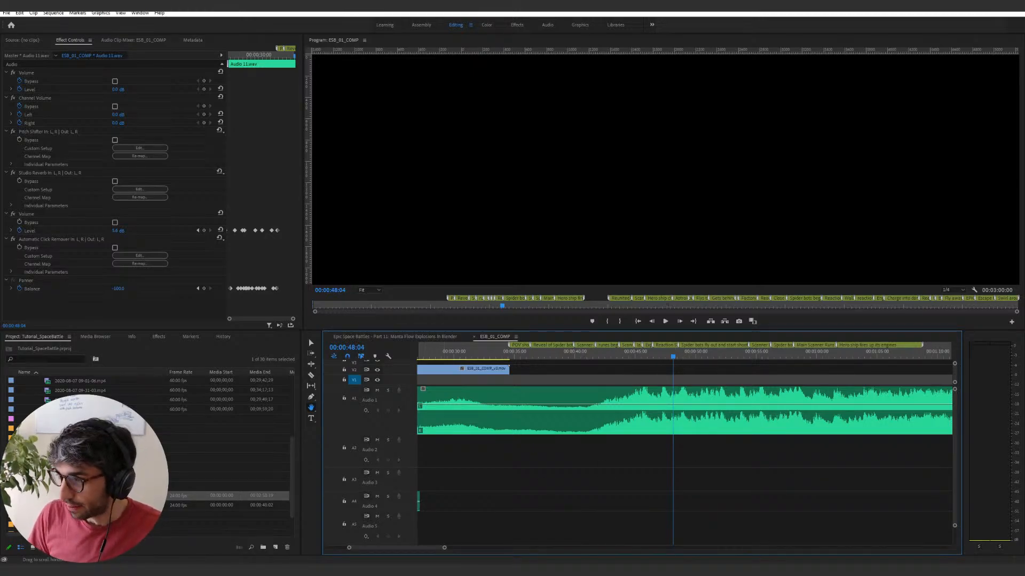
pyautogui.press('v')
pyautogui.click(515, 356)
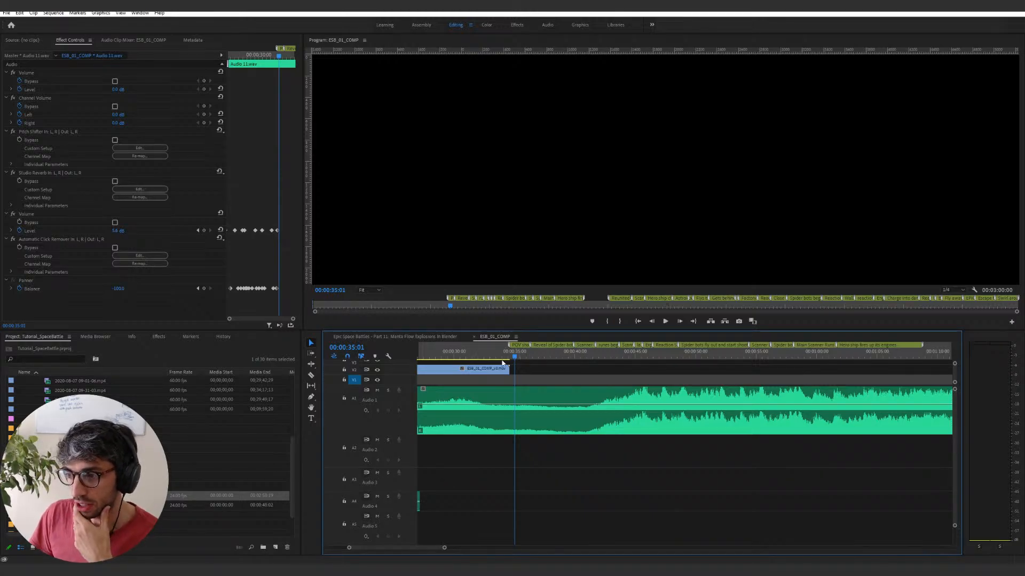
pyautogui.click(500, 360)
pyautogui.click(516, 359)
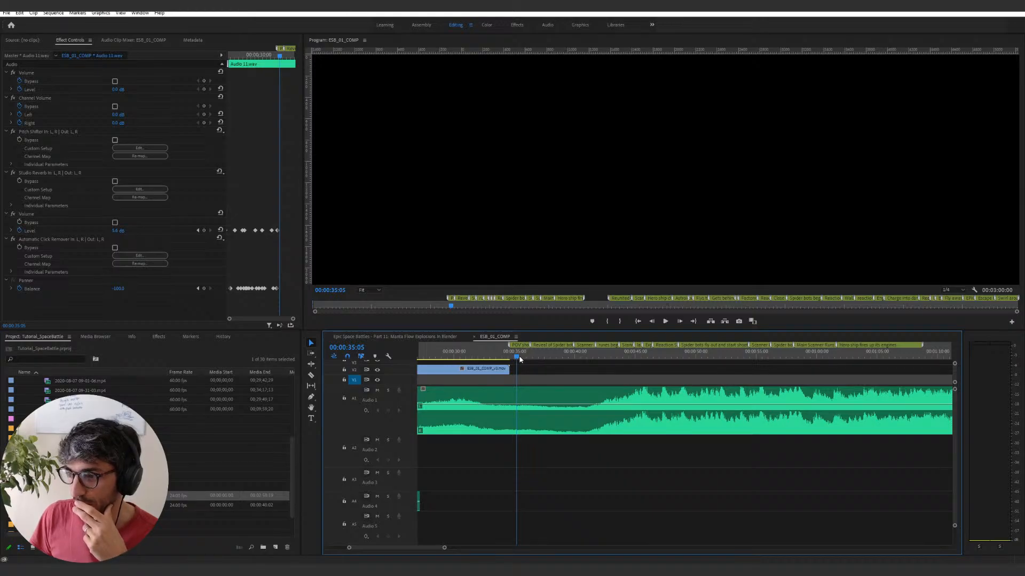
pyautogui.click(509, 359)
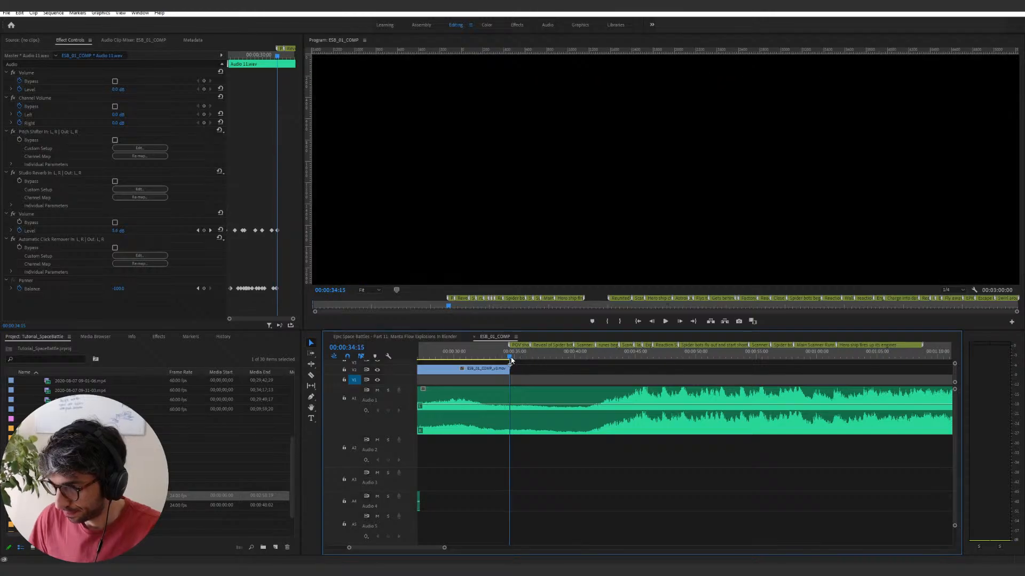
pyautogui.press('shift')
pyautogui.hotkey('shift', 'i')
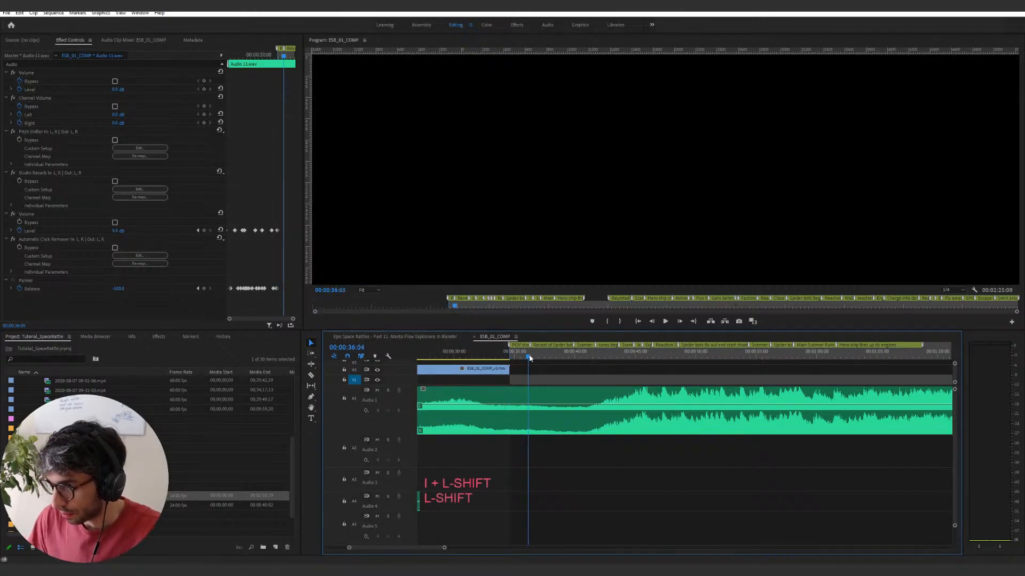
# - Play the music in stretches from about 00:00:36:04 to 00:00:46:11, skipping ahead to 00:00:44:17 along the way
pyautogui.press('space')
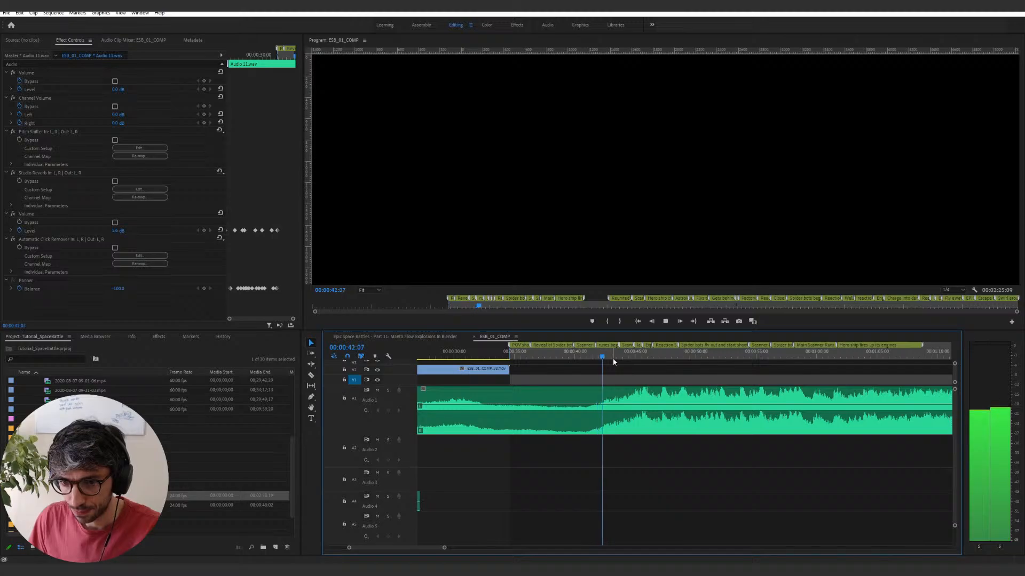
pyautogui.press('space')
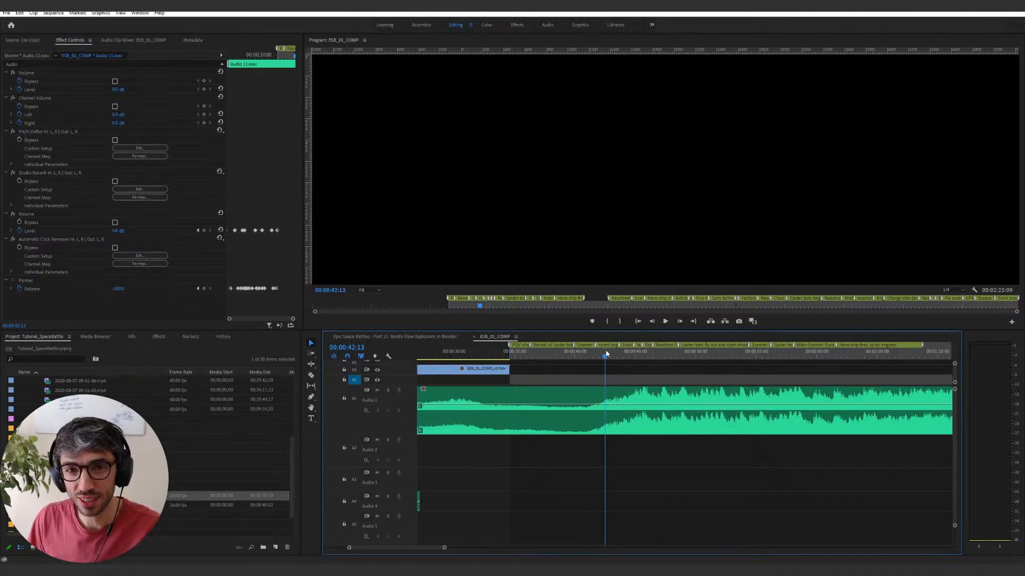
pyautogui.press('space')
pyautogui.press('space')
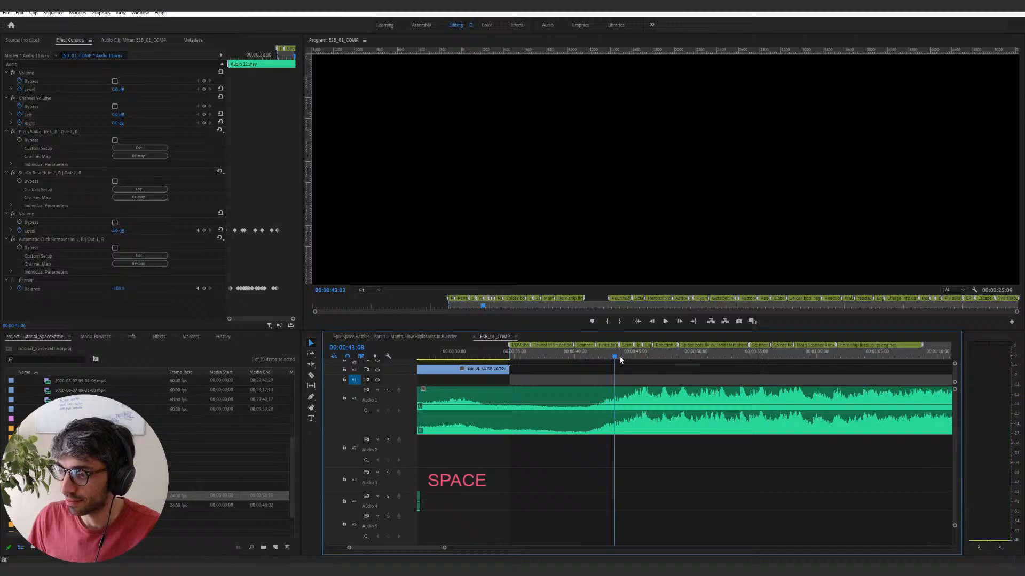
pyautogui.keyDown('shift'); pyautogui.moveTo(620, 356); pyautogui.dragTo(630, 355); pyautogui.keyUp('shift')
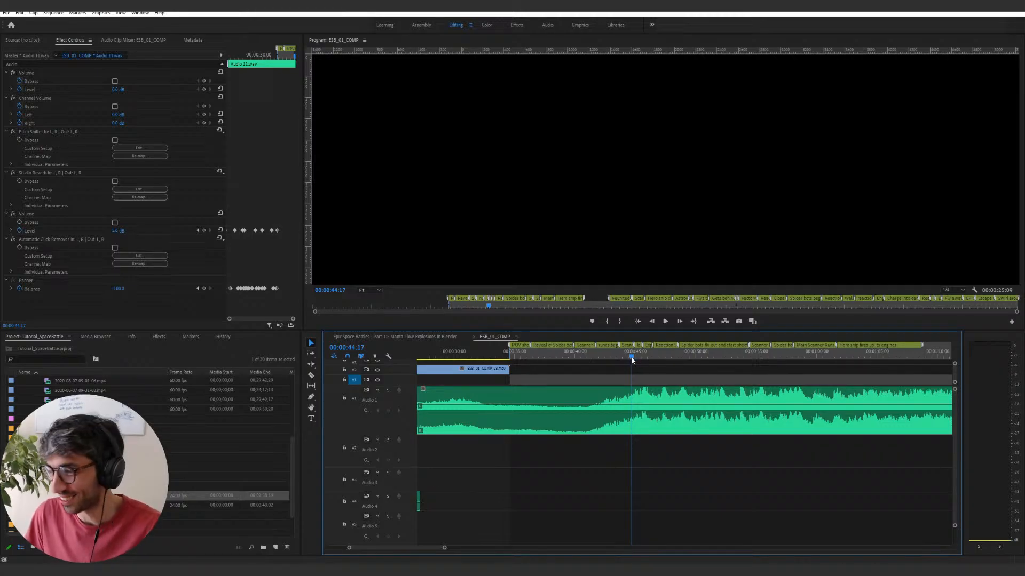
pyautogui.hotkey('shift', 'space')
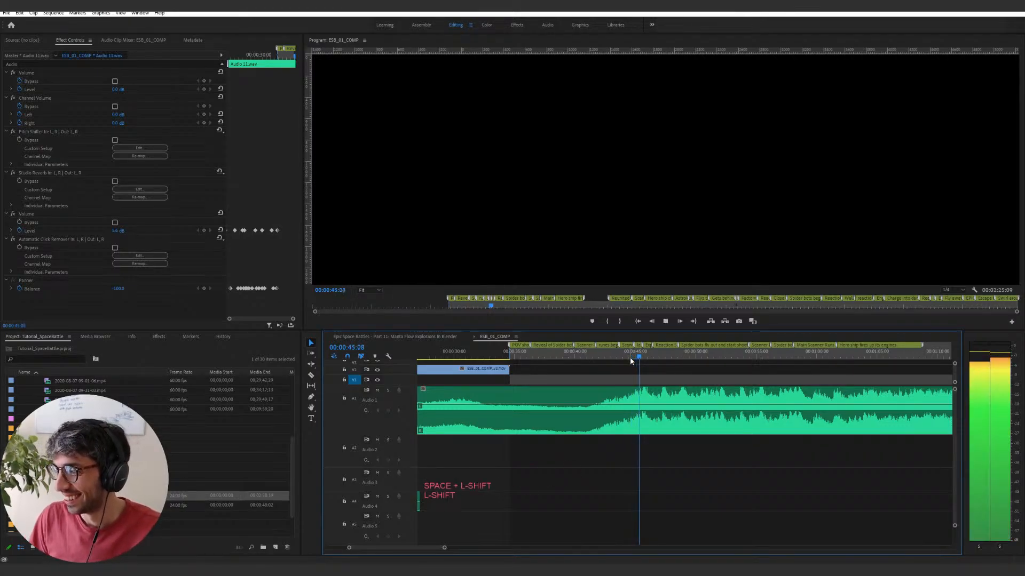
pyautogui.hotkey('shift', 'space')
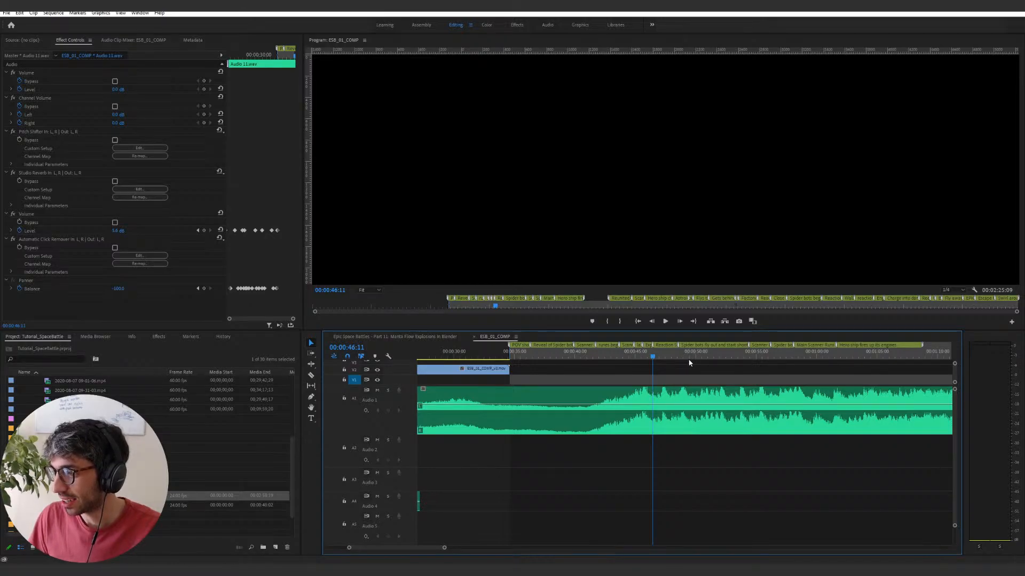
# - Set the sequence's Out point at 00:00:48:15 and open the media export settings for the marked range
pyautogui.moveTo(659, 358); pyautogui.dragTo(678, 360)
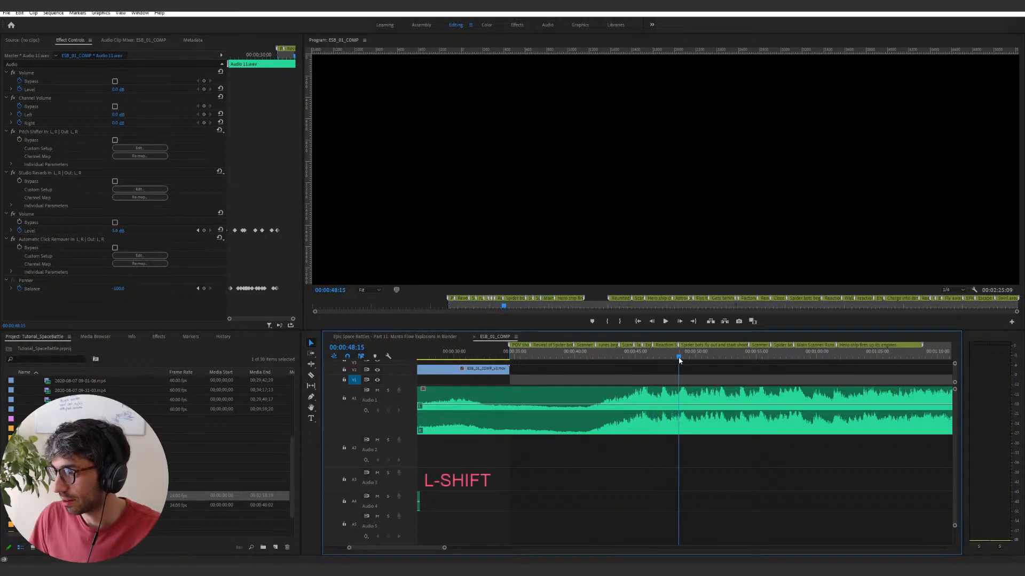
pyautogui.press('o')
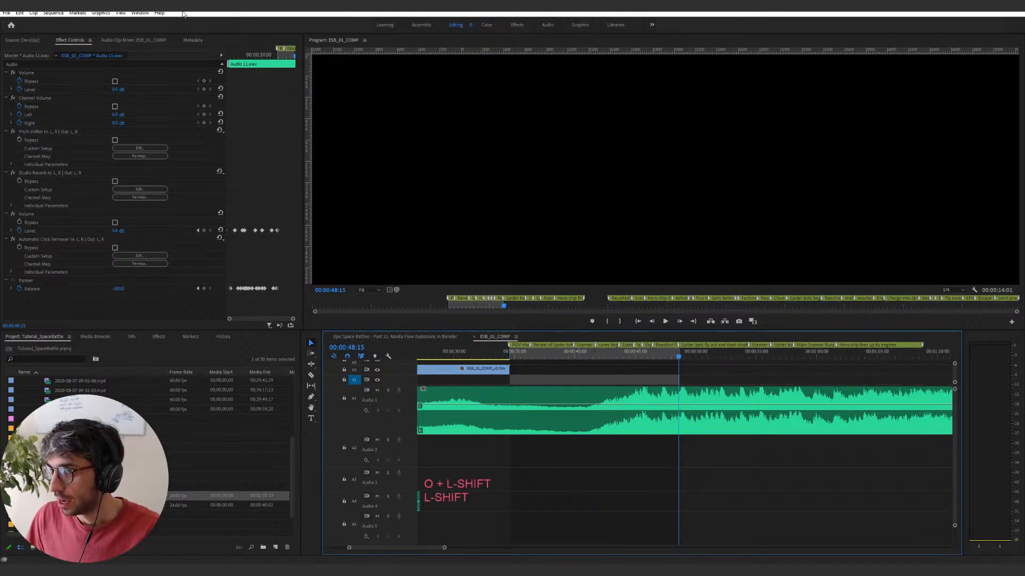
pyautogui.click(7, 12)
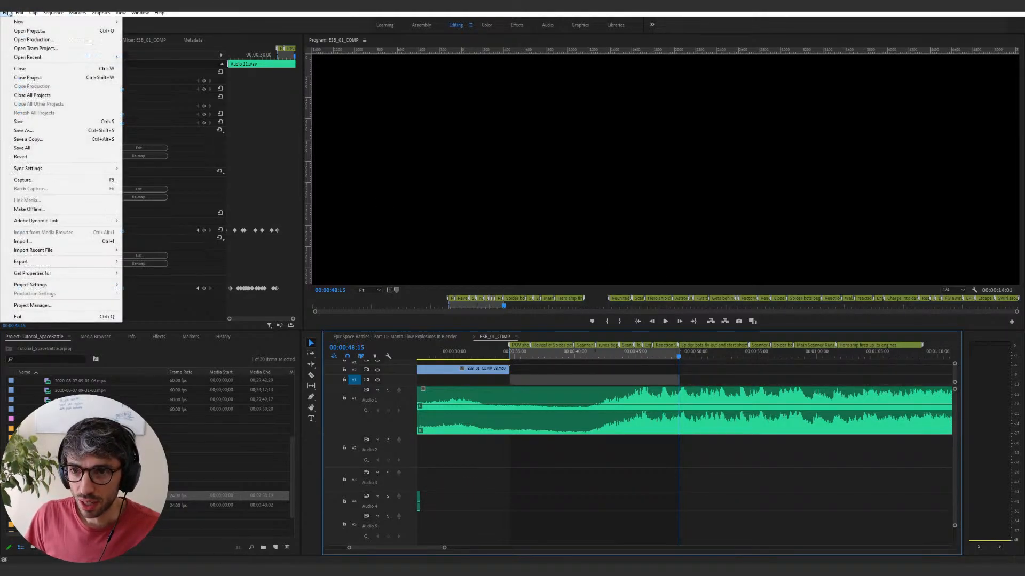
pyautogui.moveTo(64, 262)
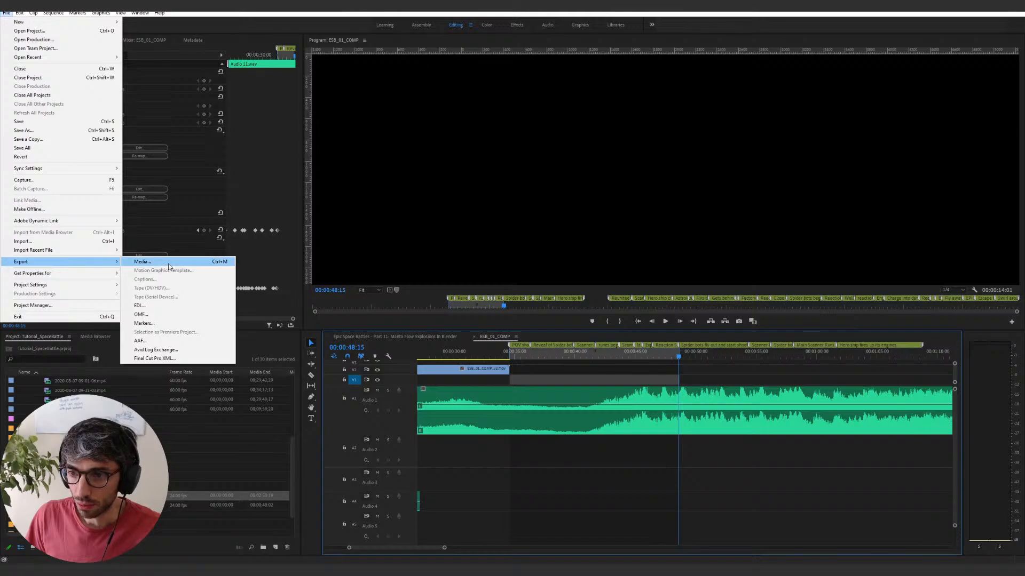
pyautogui.click(161, 262)
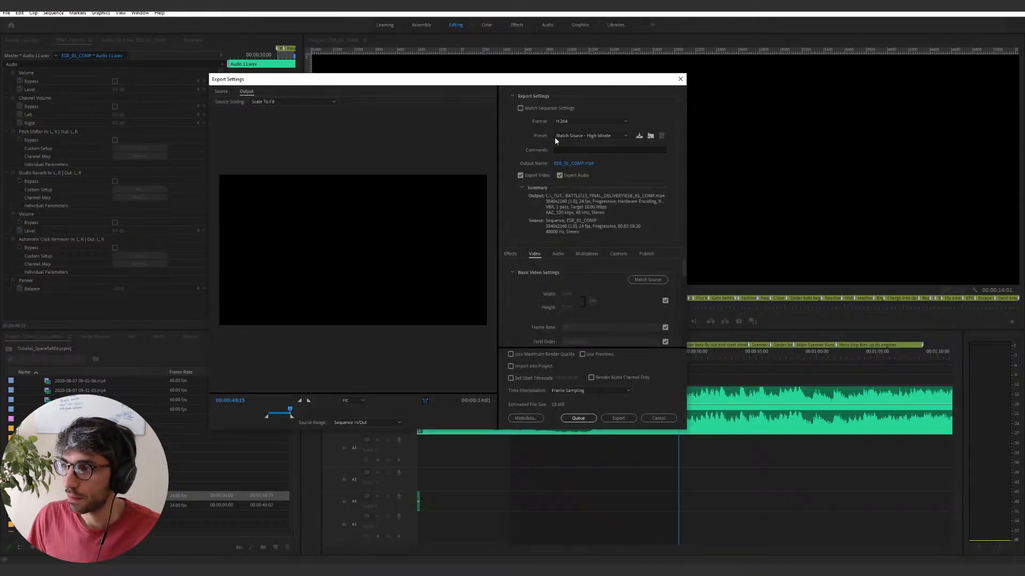
# - Set the export's output to "Ep12 audio clip" in the 05_FOOTAGE\01_ORIGINALS folder, with MP3 as the format
pyautogui.click(580, 164)
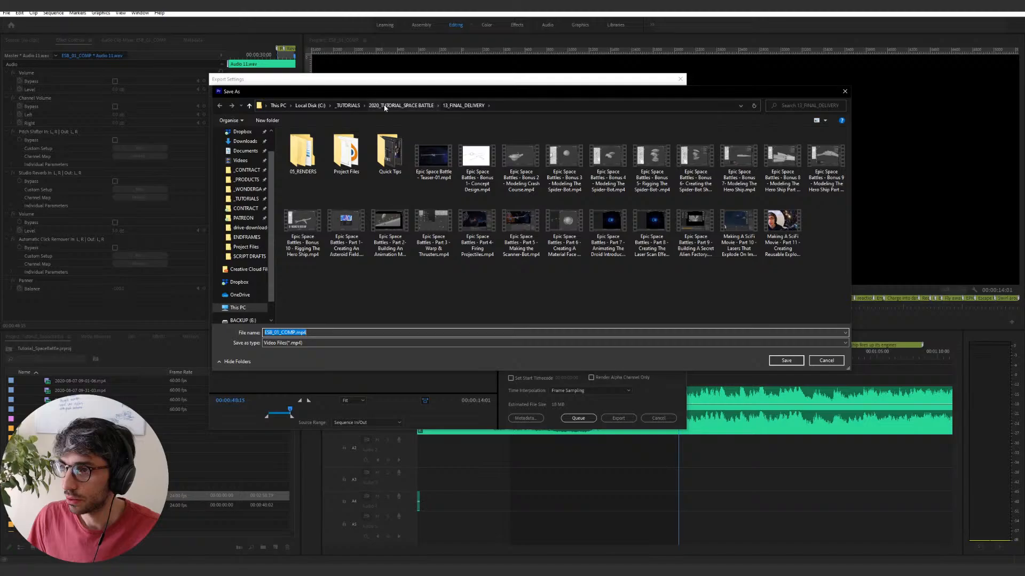
pyautogui.click(416, 106)
pyautogui.doubleClick(304, 177)
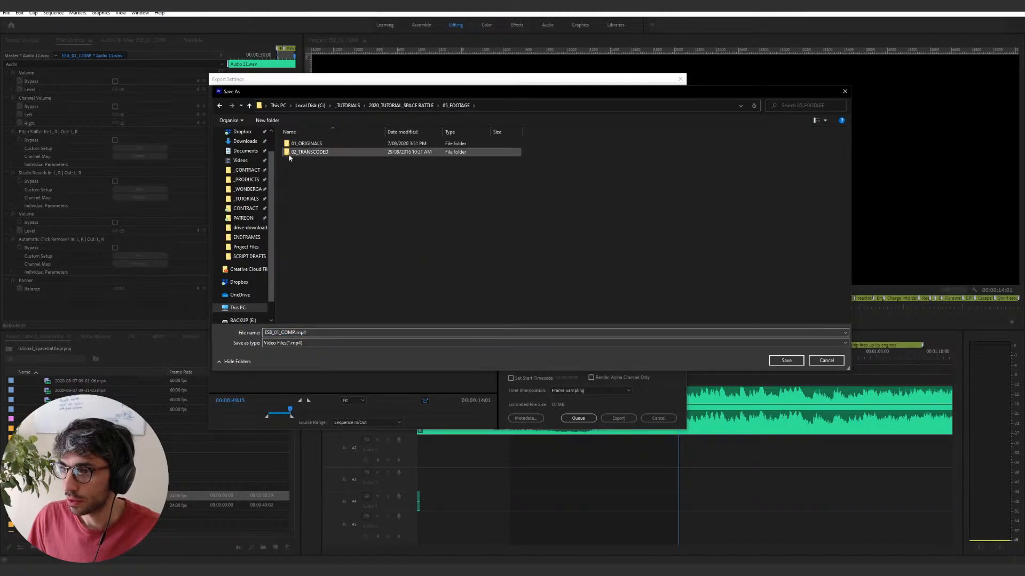
pyautogui.doubleClick(307, 143)
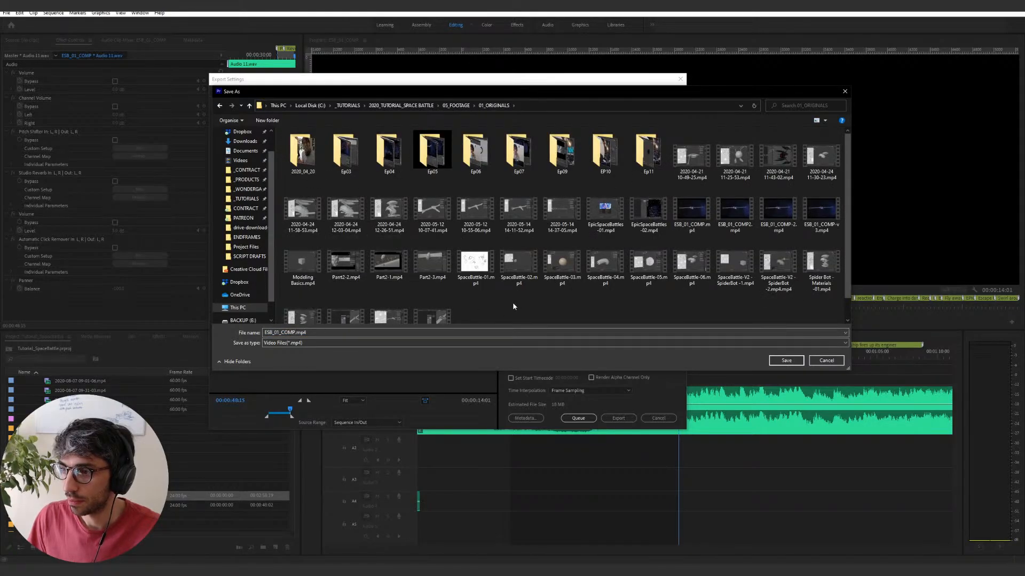
pyautogui.press('shift')
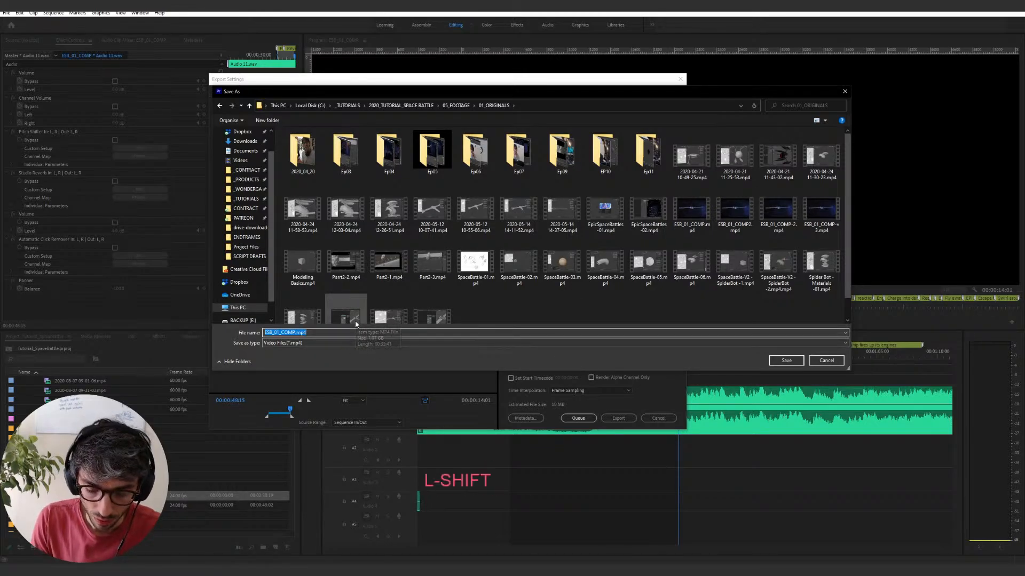
pyautogui.write('Ep')
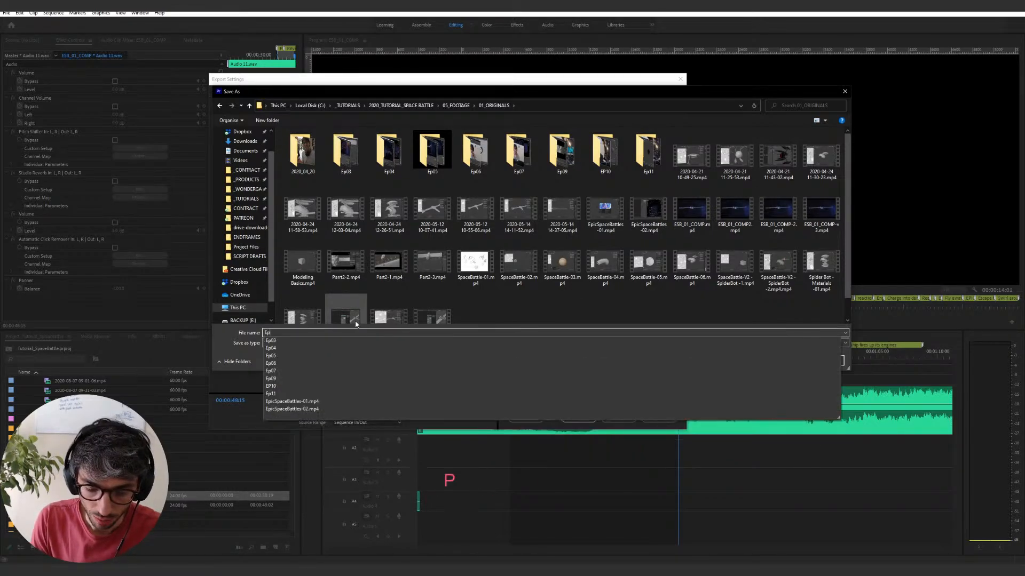
pyautogui.write('12 audio clip')
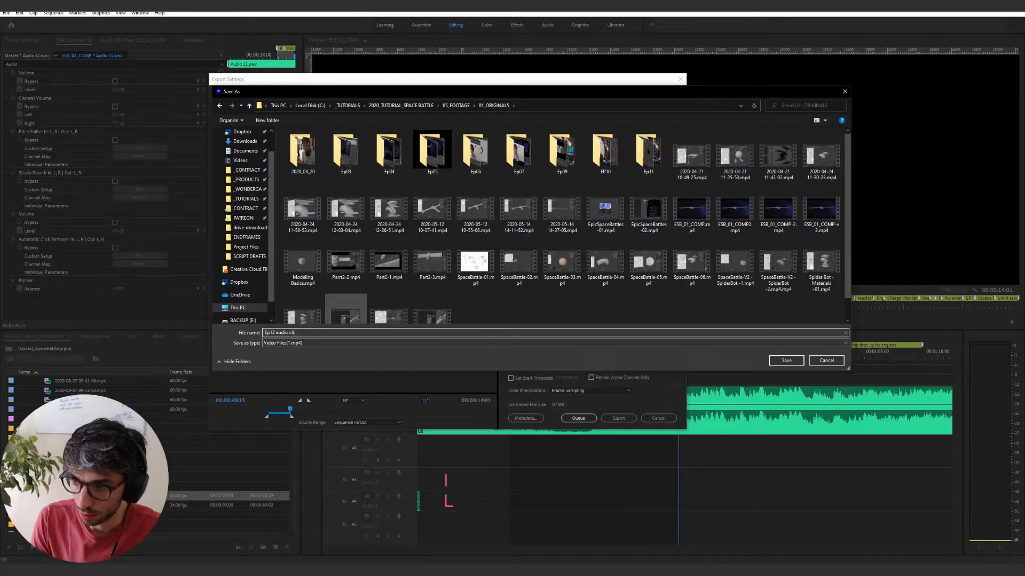
pyautogui.press('Return')
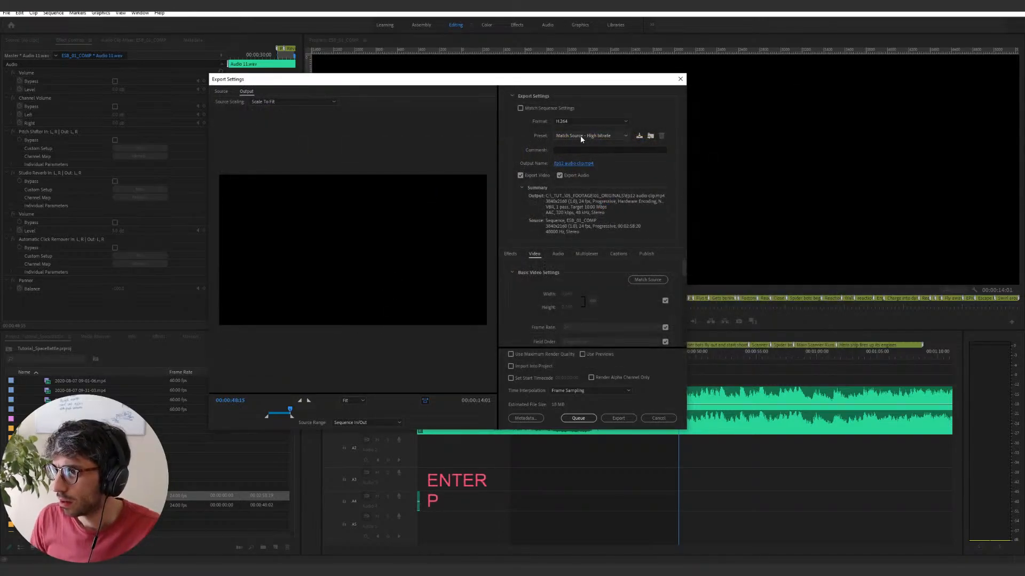
pyautogui.click(585, 122)
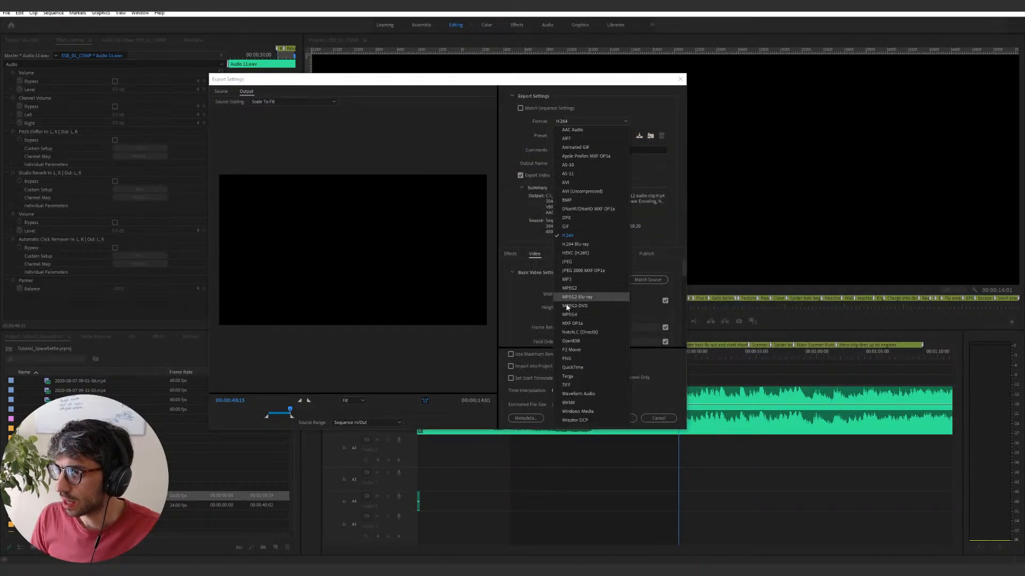
pyautogui.click(584, 281)
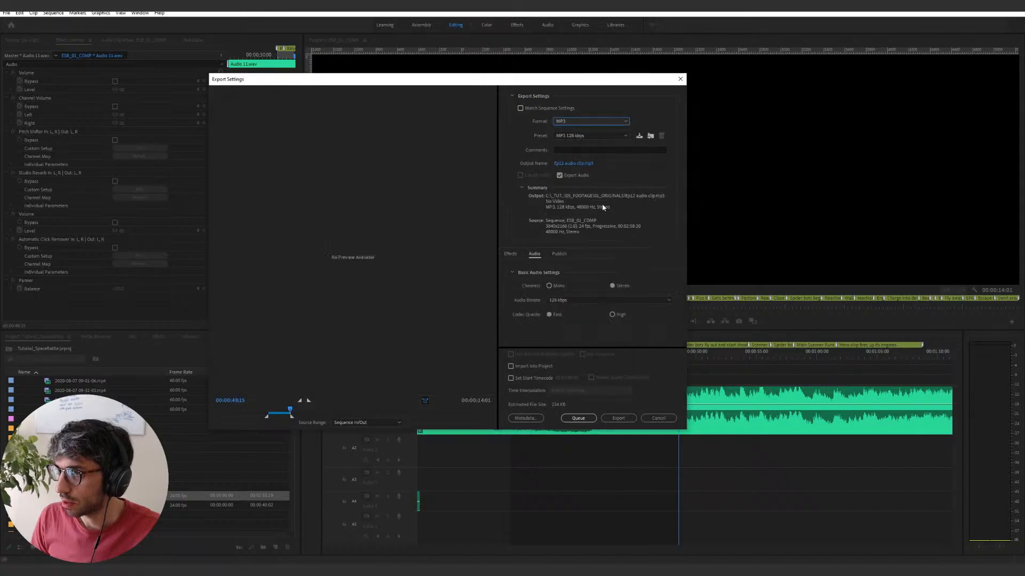
pyautogui.click(618, 418)
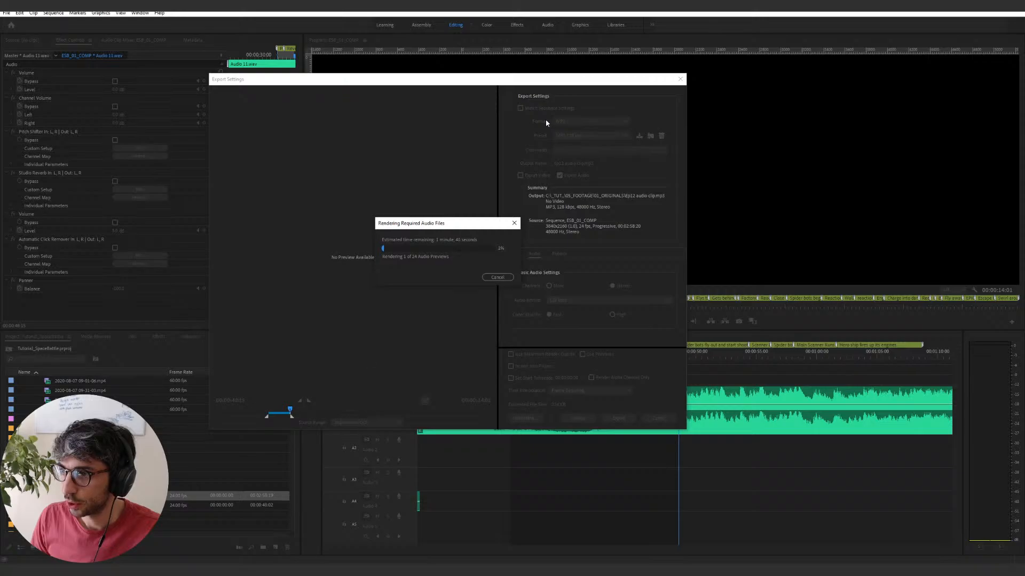
pyautogui.moveTo(487, 223); pyautogui.dragTo(338, 225)
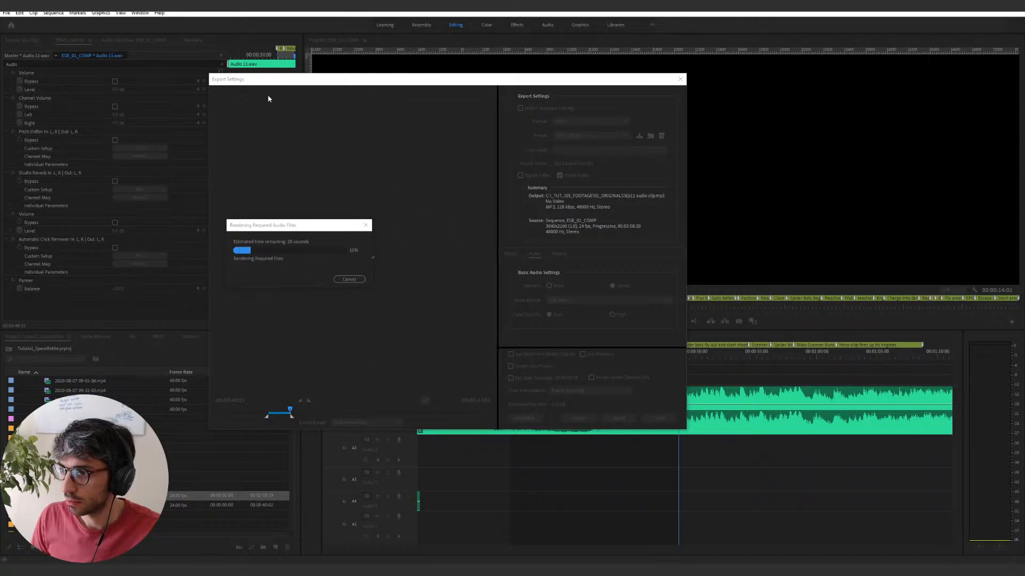
pyautogui.moveTo(289, 227); pyautogui.dragTo(773, 140)
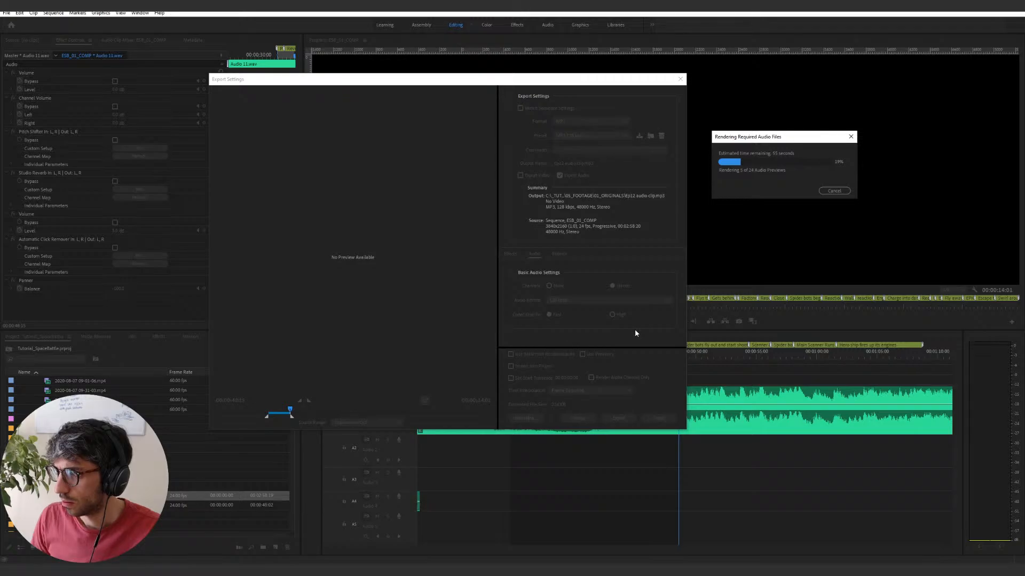
pyautogui.click(834, 190)
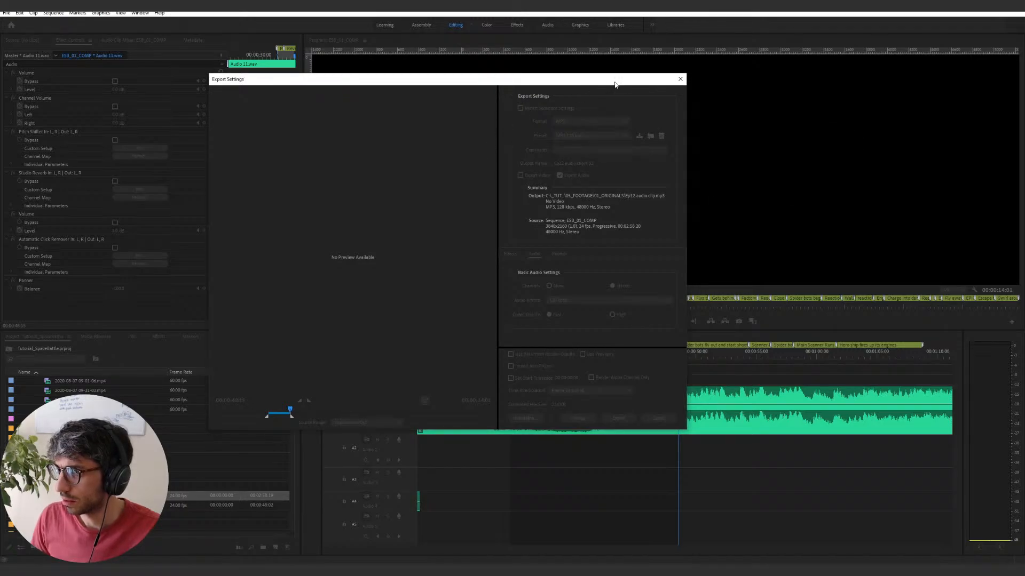
# - Export the marked range of ESB_01_COMP as an MP3 with the current settings
pyautogui.moveTo(614, 84); pyautogui.dragTo(438, 149)
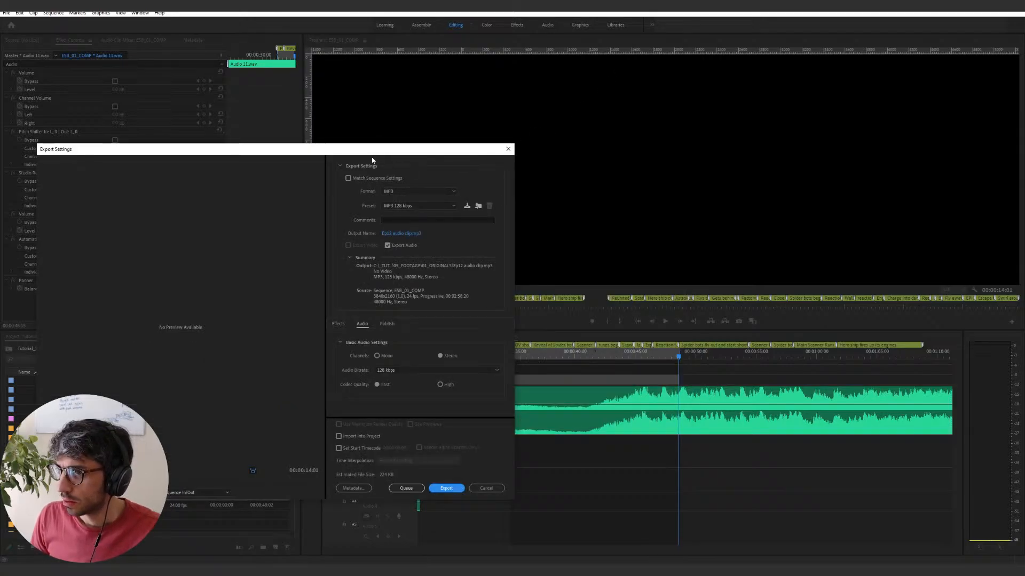
pyautogui.moveTo(368, 151); pyautogui.dragTo(597, 128)
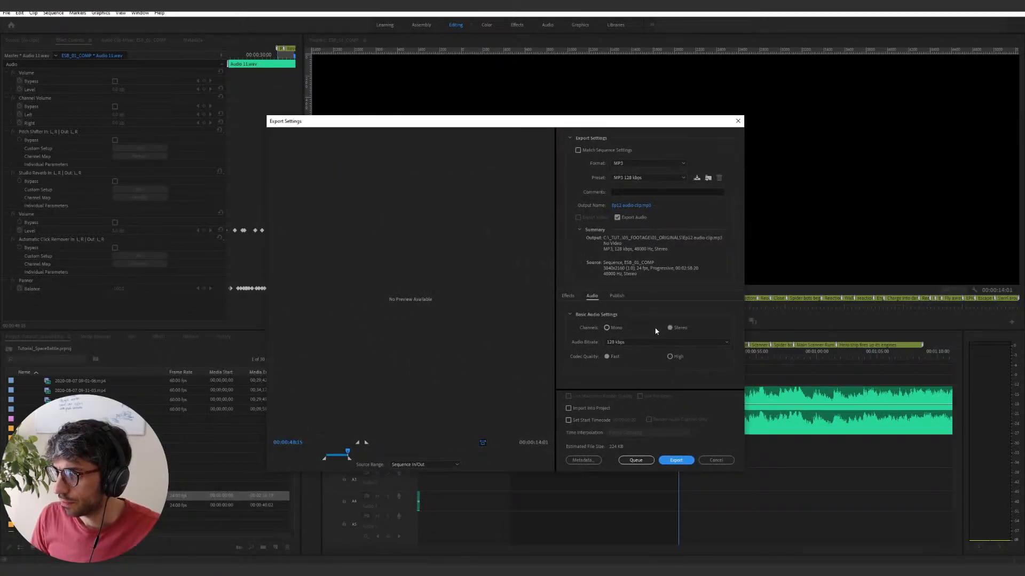
pyautogui.click(685, 460)
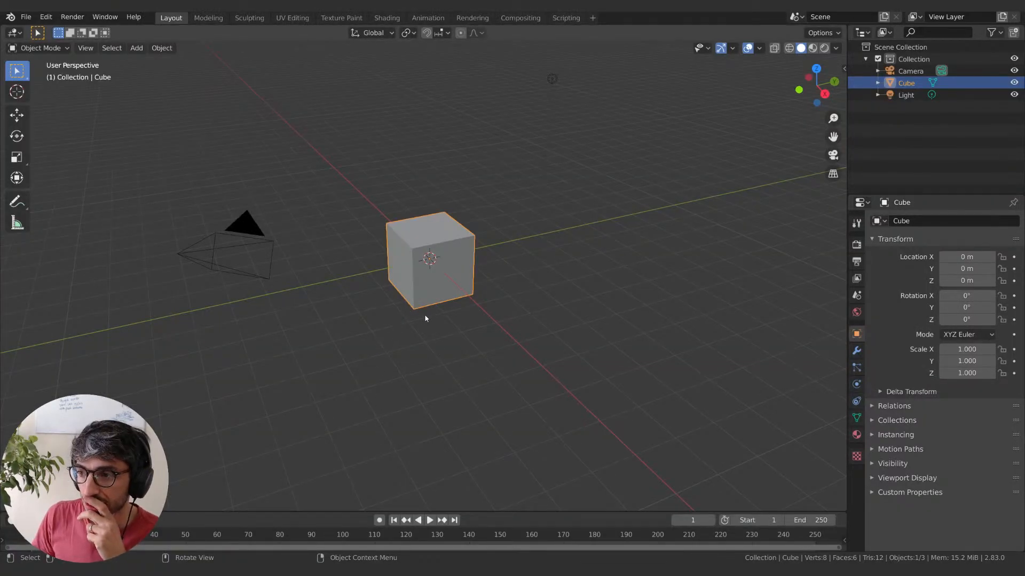
# - Switch to Blender and open the scene file containing the RoboFactory to view it through its camera
pyautogui.moveTo(431, 322); pyautogui.dragTo(514, 368, button='middle')
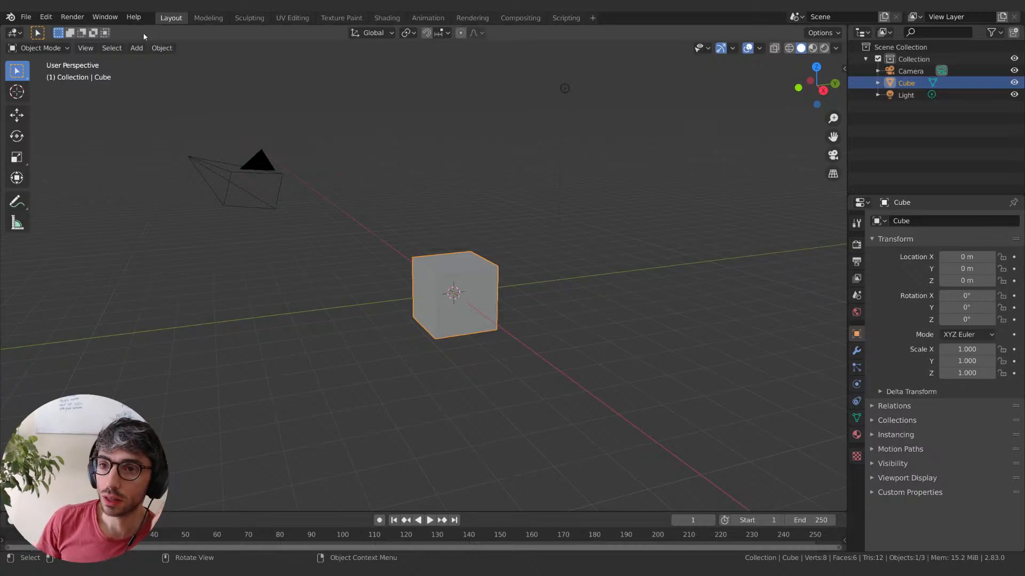
pyautogui.click(26, 16)
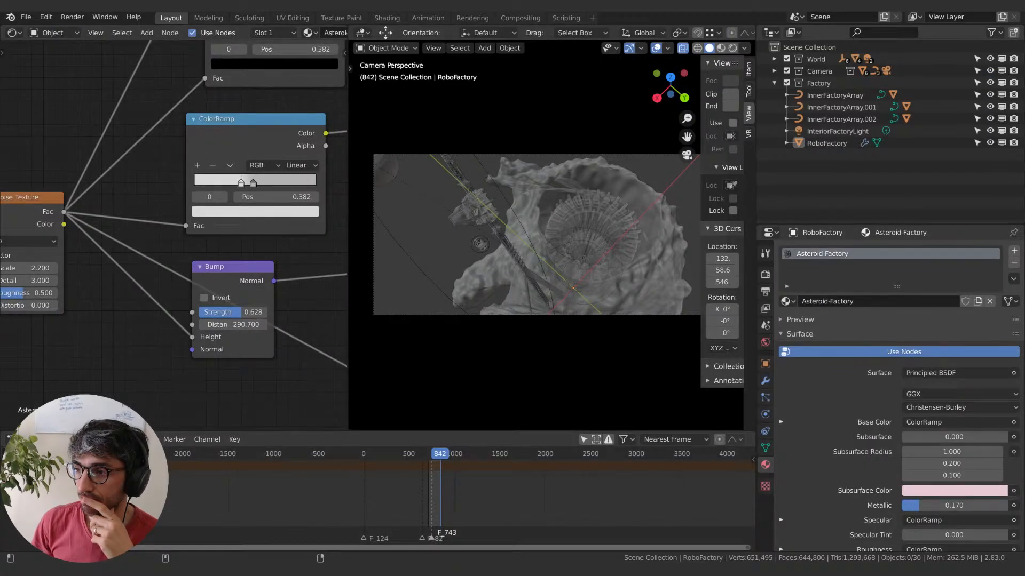
pyautogui.press('Home')
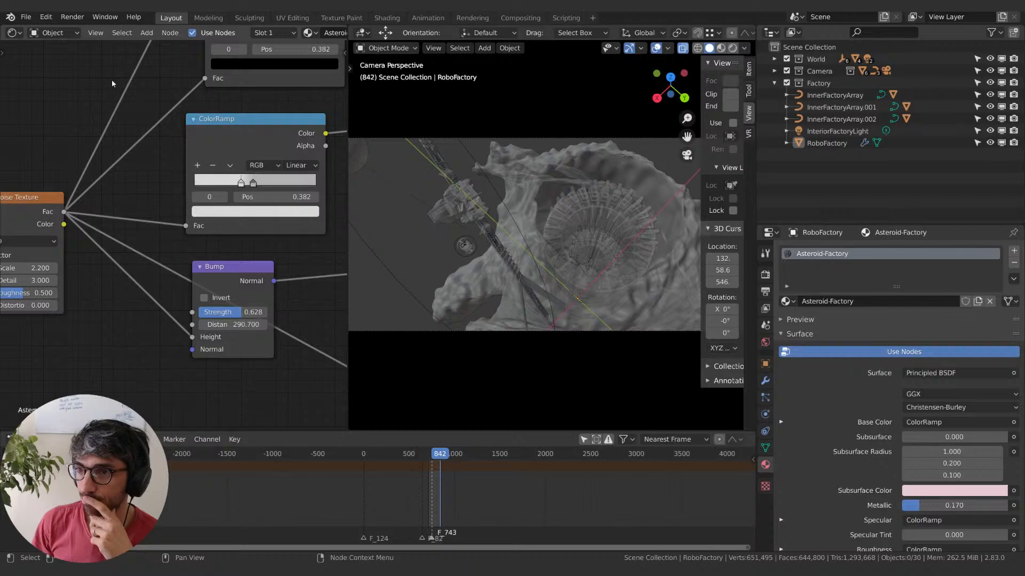
# - Open the asteroid field scene containing ScannerBot.003 and look through its object hierarchy
pyautogui.click(26, 17)
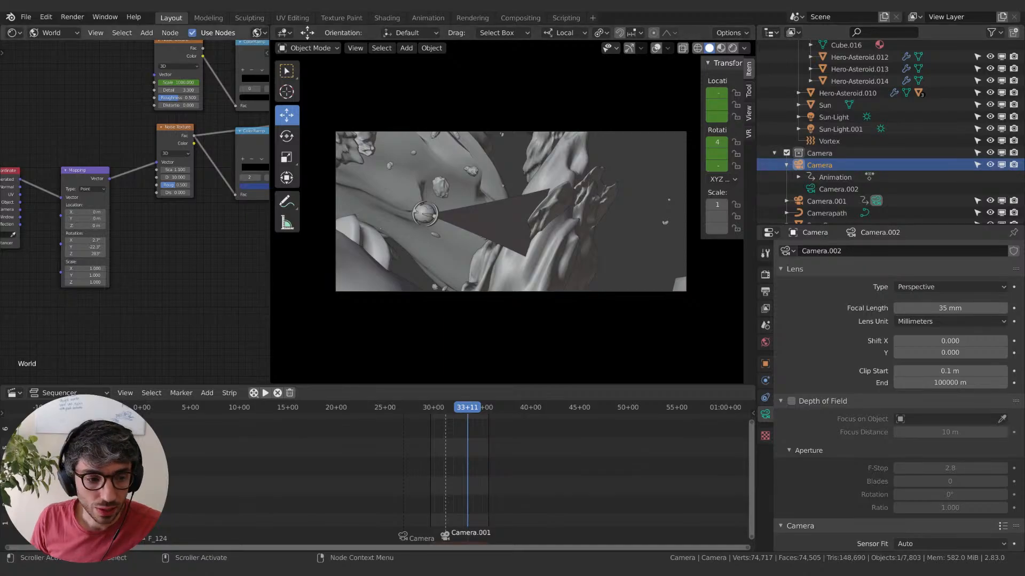
pyautogui.scroll(5, 825, 140)
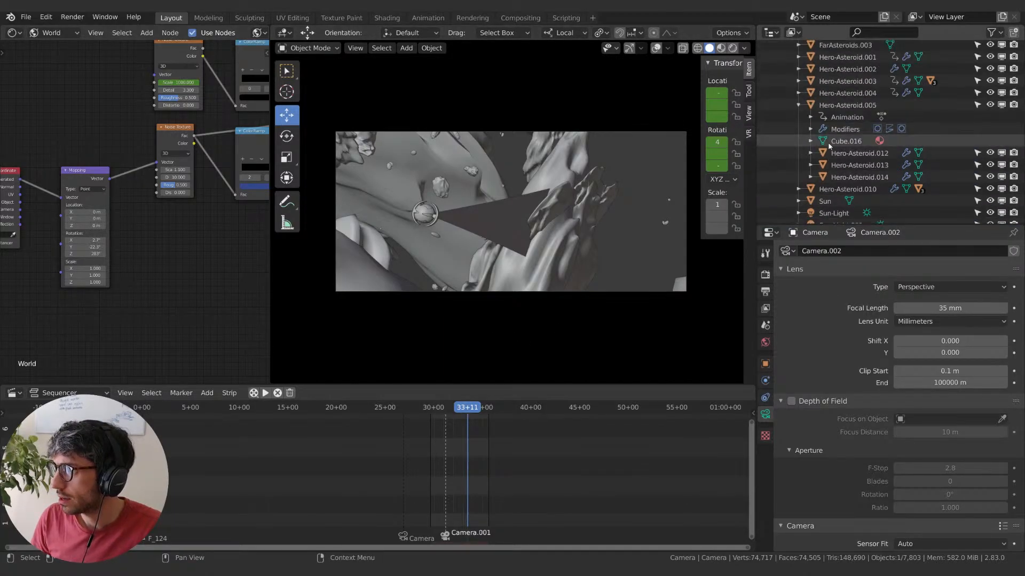
pyautogui.scroll(10, 822, 134)
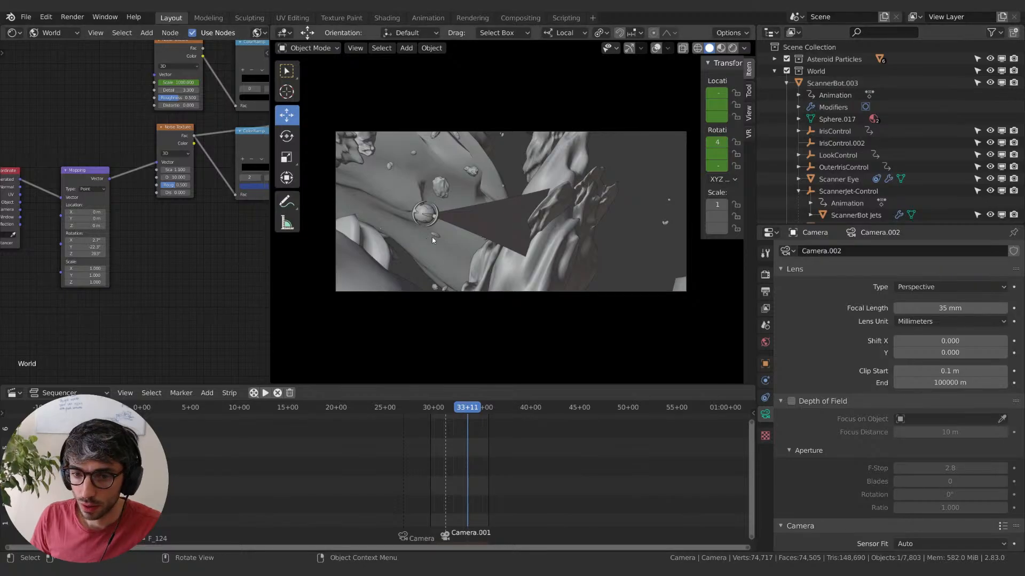
# - Leave the camera view to examine the whole asteroid field from outside and play the scene's animation
pyautogui.moveTo(601, 233); pyautogui.dragTo(500, 249, button='middle')
pyautogui.scroll(-10, 500, 249)
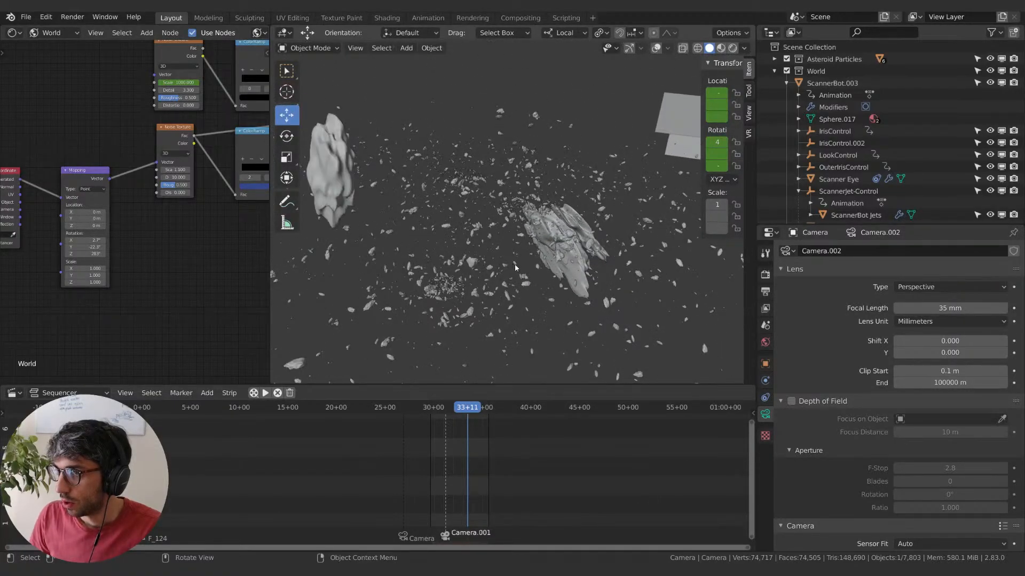
pyautogui.moveTo(515, 264); pyautogui.dragTo(497, 306, button='middle')
pyautogui.press('space')
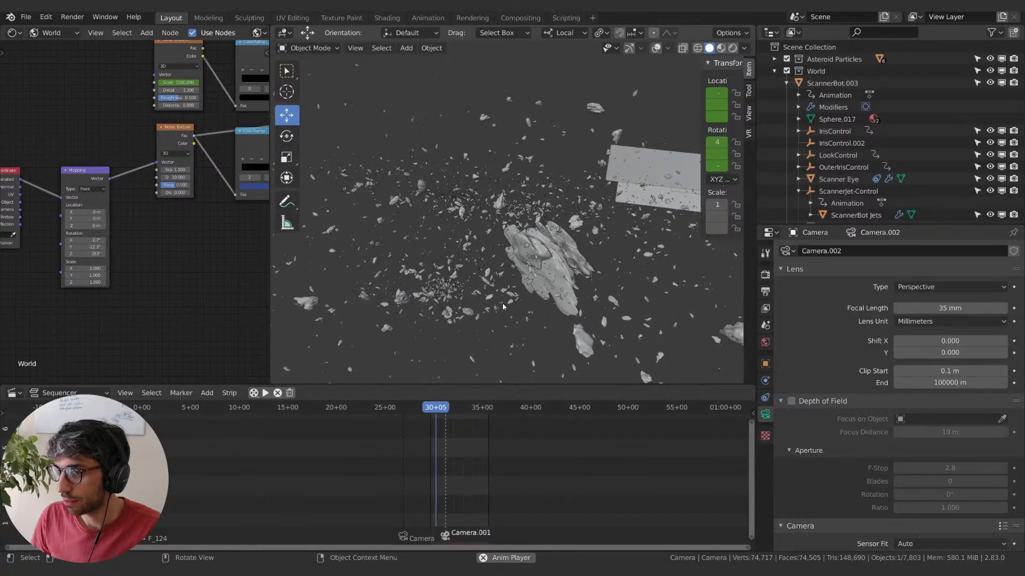
# - Show the Timeline in place of the Sequencer and set the playback start frame to 100
pyautogui.press('space')
pyautogui.click(12, 393)
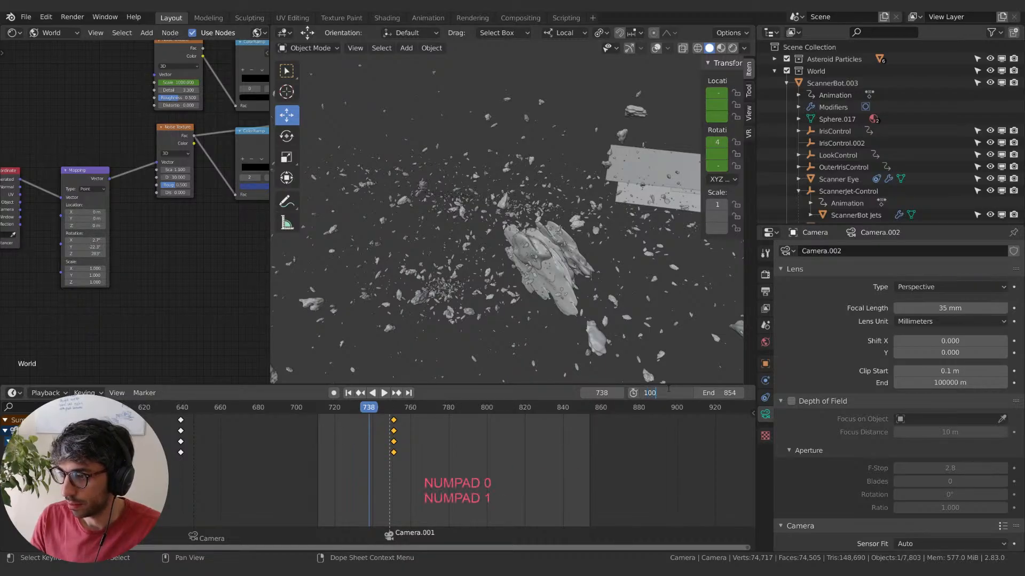
pyautogui.press('Tab')
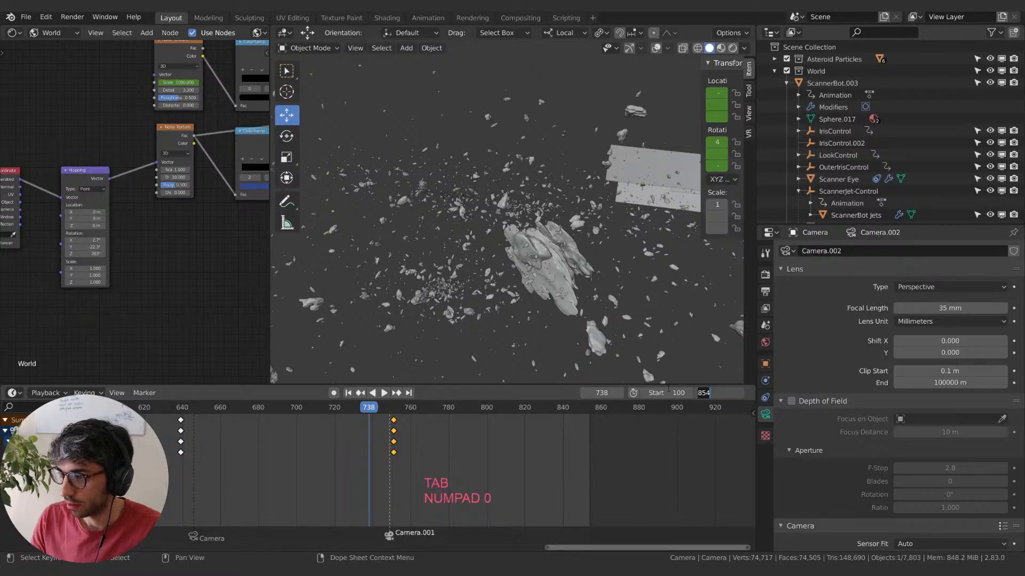
# - Play the asteroid scene from the start frame and fit the playback range in the Timeline
pyautogui.click(348, 395)
pyautogui.press('space')
pyautogui.scroll(-5, 263, 457)
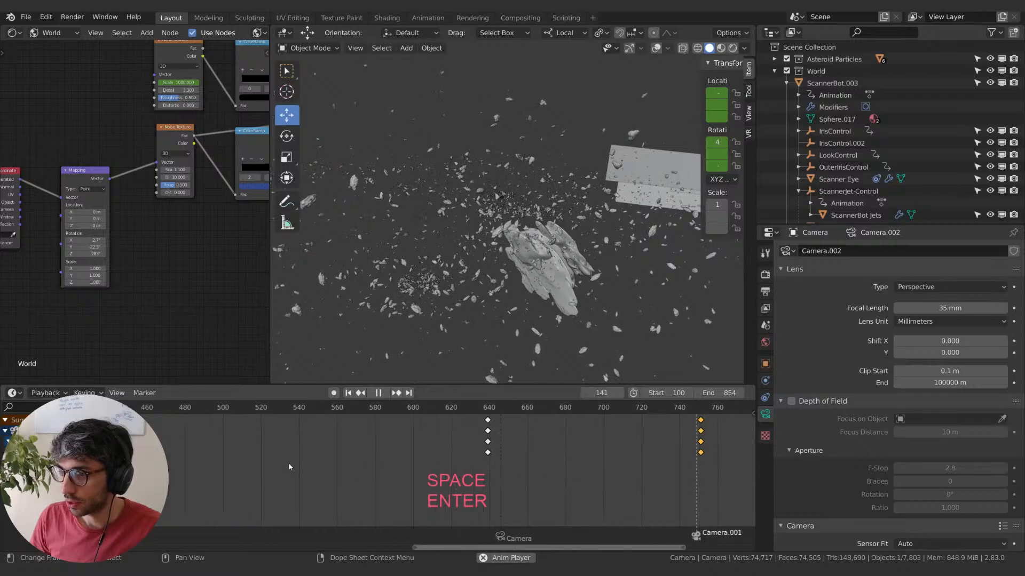
pyautogui.scroll(-3, 380, 444)
pyautogui.keyDown('ctrl'); pyautogui.hscroll(-3, 405, 450); pyautogui.keyUp('ctrl')
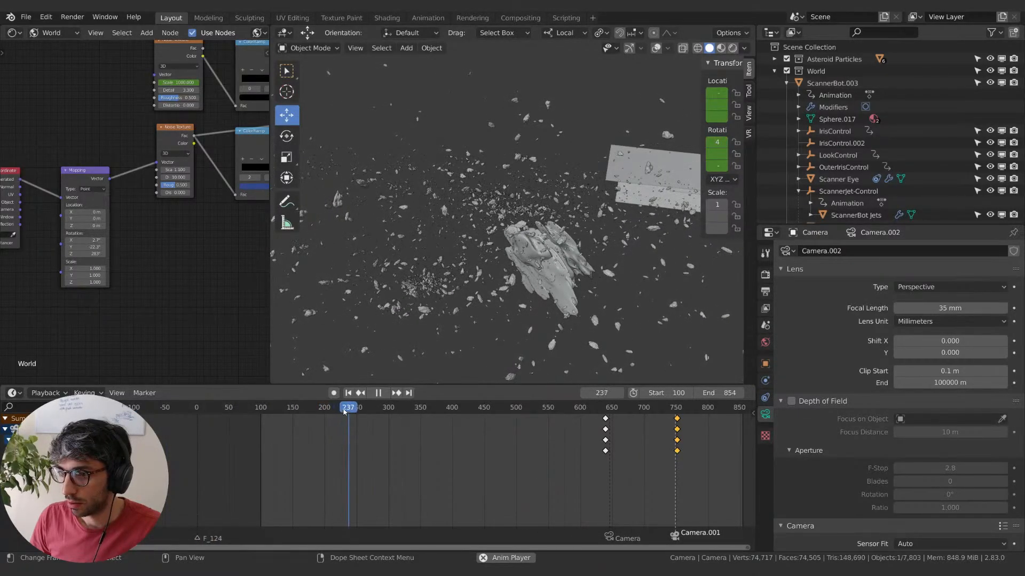
pyautogui.click(348, 393)
pyautogui.press('space')
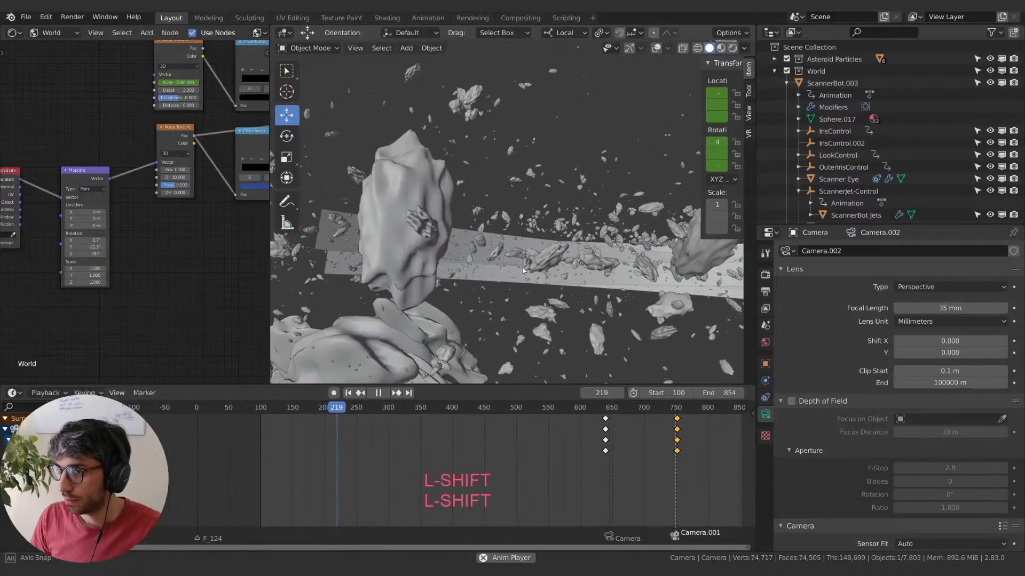
# - Set the playback start frame to 0 and play the animation from the beginning
pyautogui.press('space')
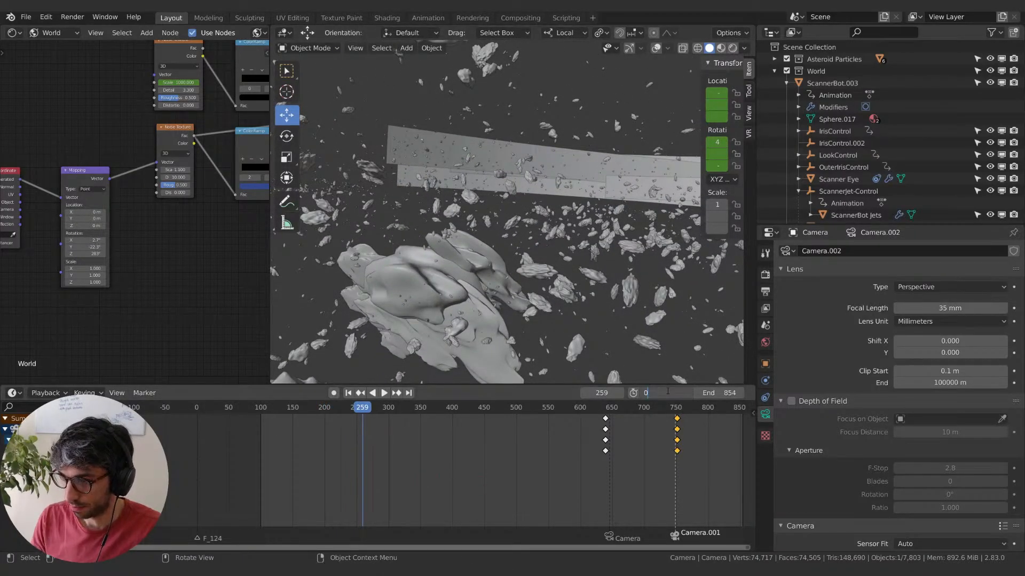
pyautogui.press('Return')
pyautogui.click(350, 392)
pyautogui.press('space')
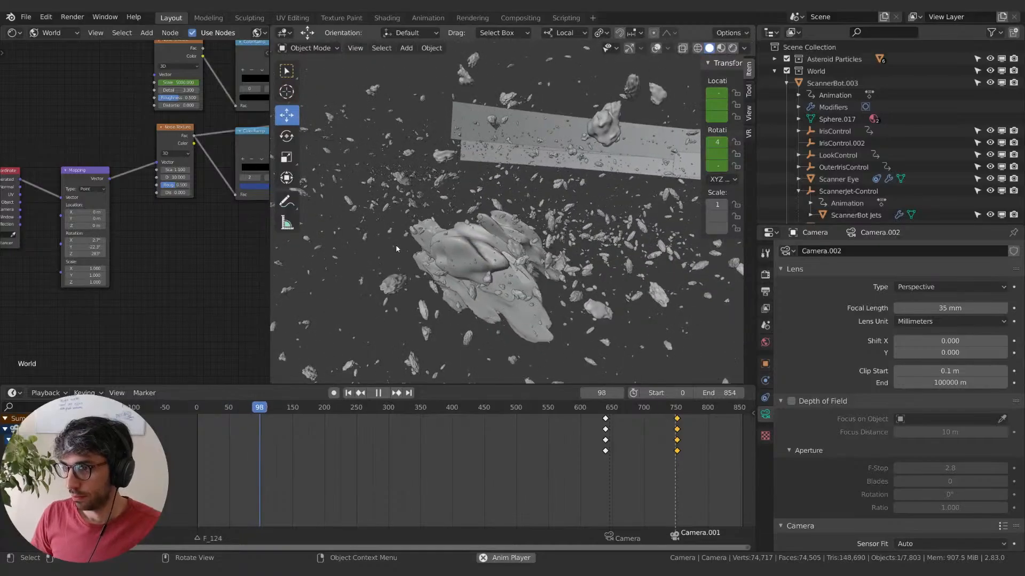
pyautogui.press('space')
# - Examine the keyframes of ScannerBot.003 and its child objects down to ScanCone, then collapse the ScannerBot.003 hierarchy
pyautogui.click(825, 83)
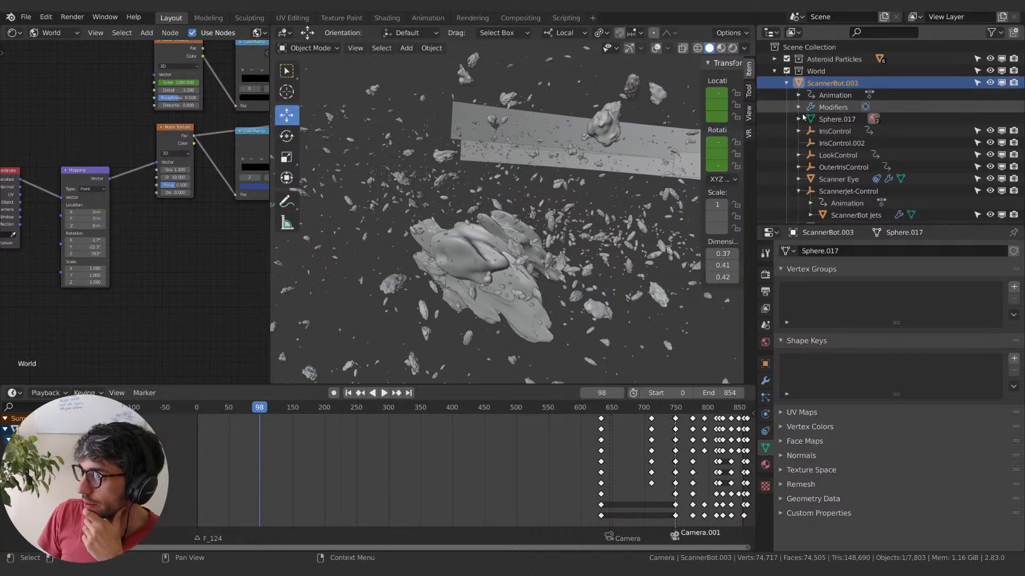
pyautogui.click(834, 132)
pyautogui.press('Down')
pyautogui.press('Down')
pyautogui.press('Down')
pyautogui.press('Down')
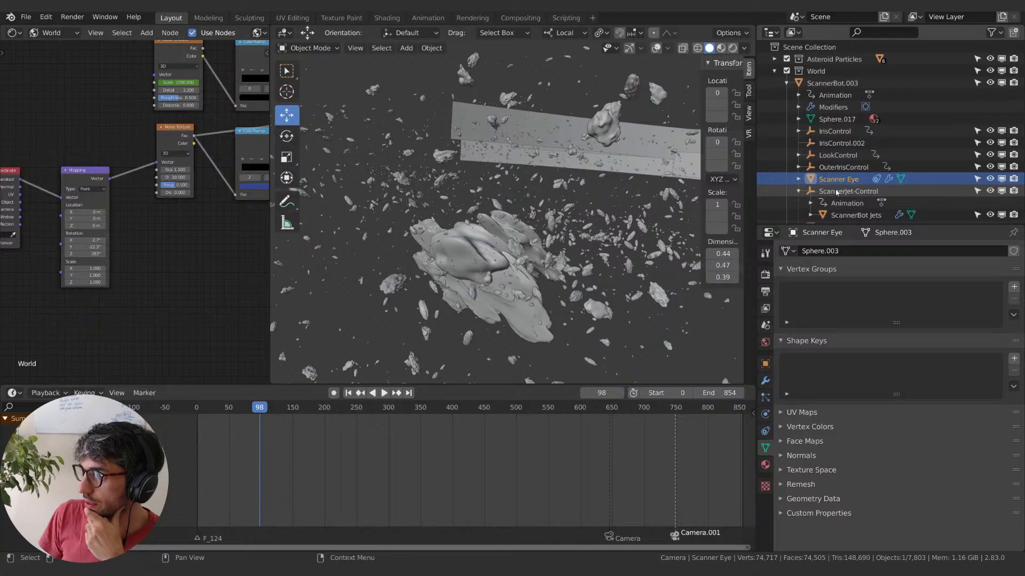
pyautogui.press('Down')
pyautogui.scroll(-1, 857, 199)
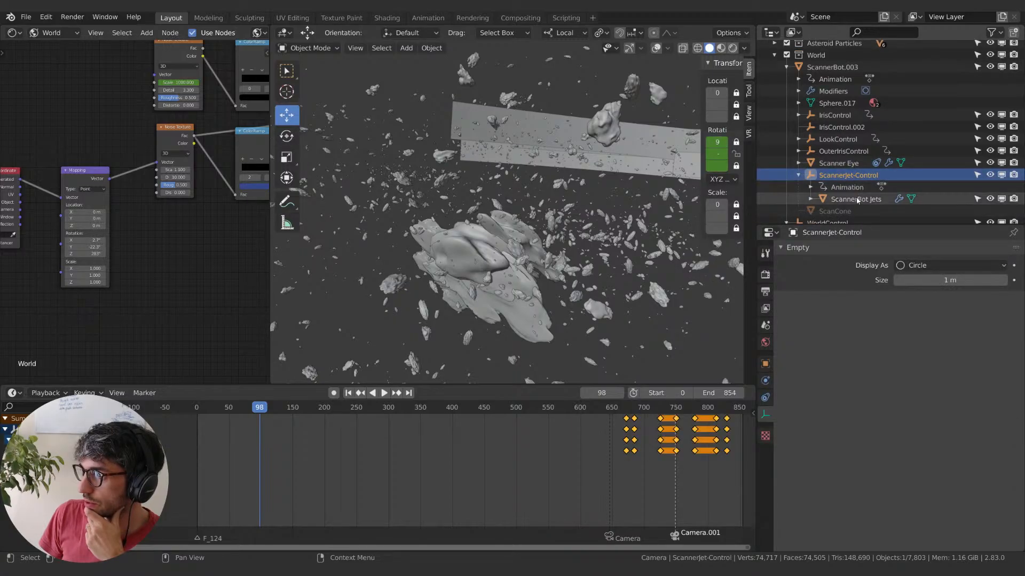
pyautogui.press('Down')
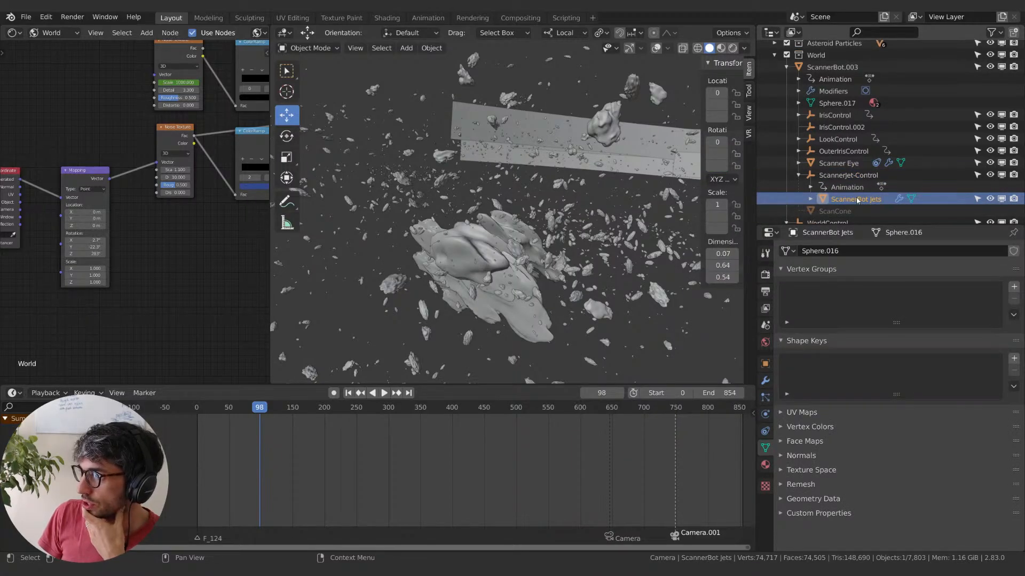
pyautogui.click(799, 176)
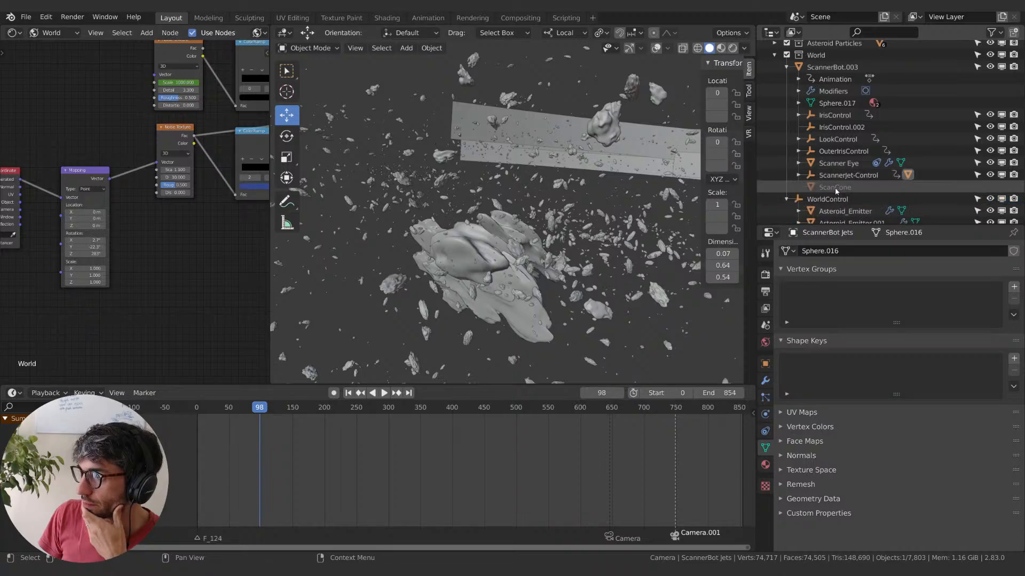
pyautogui.click(834, 188)
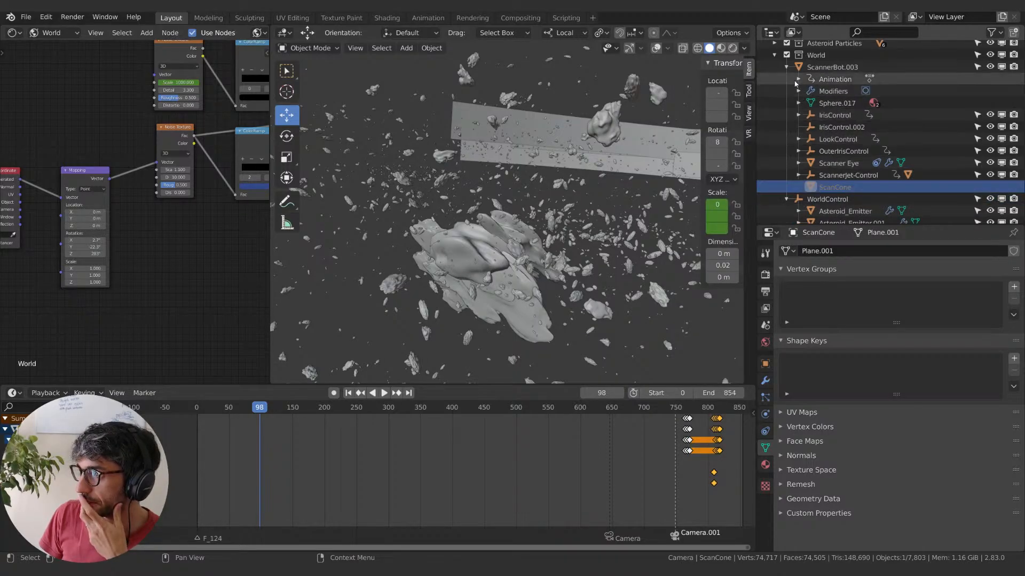
pyautogui.click(786, 66)
pyautogui.click(832, 66)
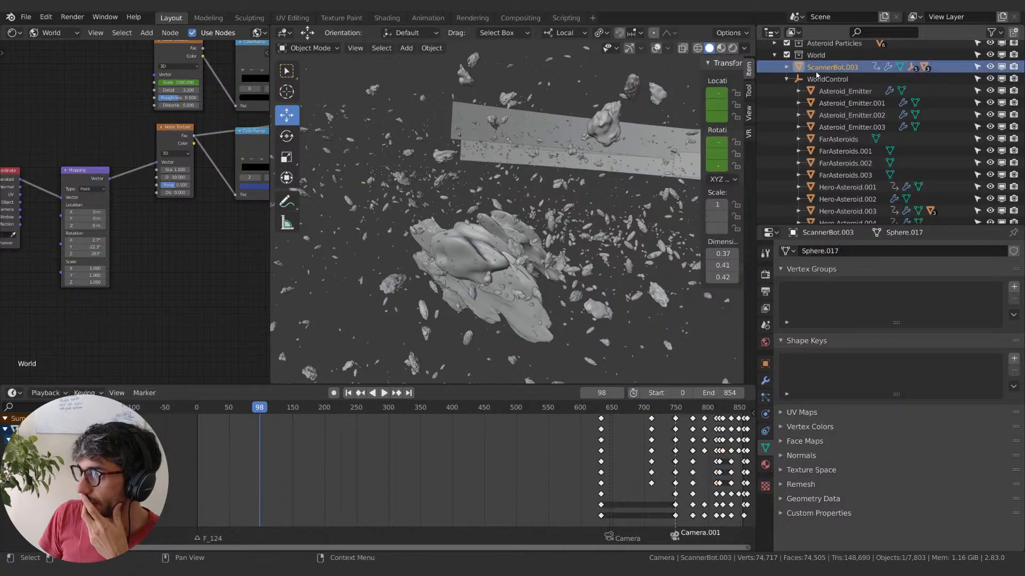
# - Go through the WorldControl children from Asteroid_Emitter to Hero-Asteroid.003 to check which objects are animated
pyautogui.click(827, 79)
pyautogui.click(837, 93)
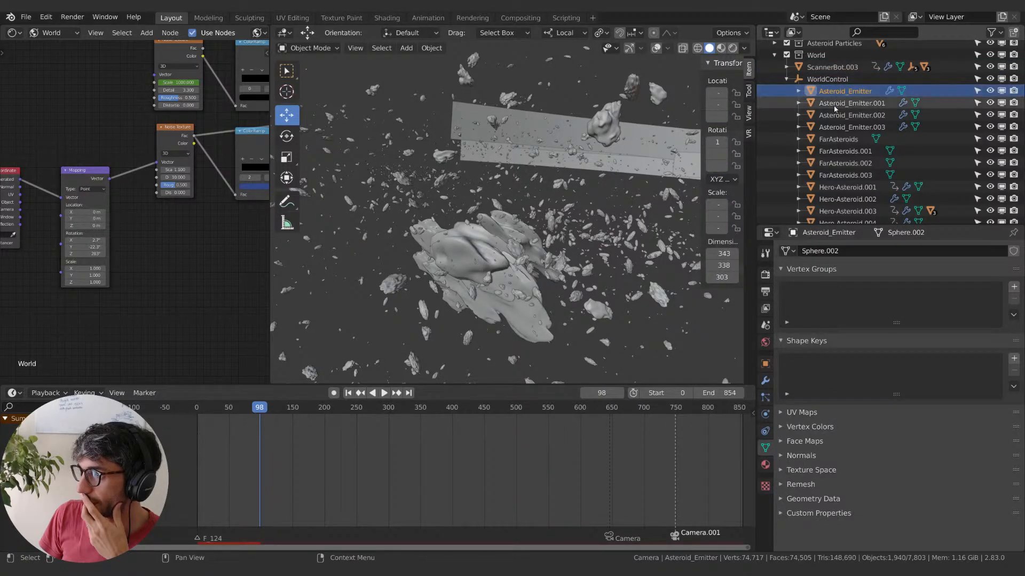
pyautogui.press('Down')
pyautogui.press('Down')
pyautogui.press('Down')
pyautogui.press('Down')
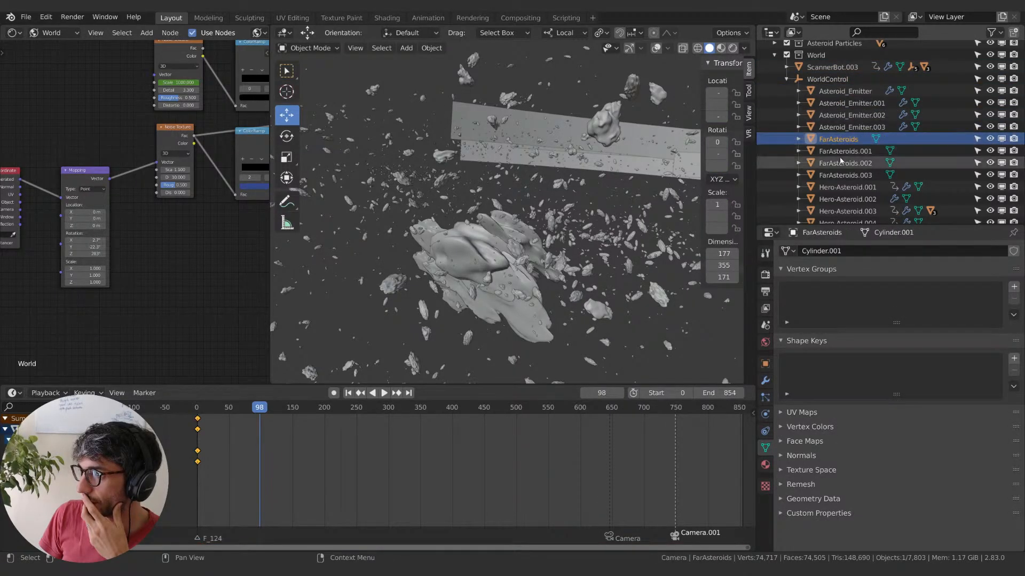
pyautogui.scroll(-2, 842, 162)
pyautogui.click(840, 157)
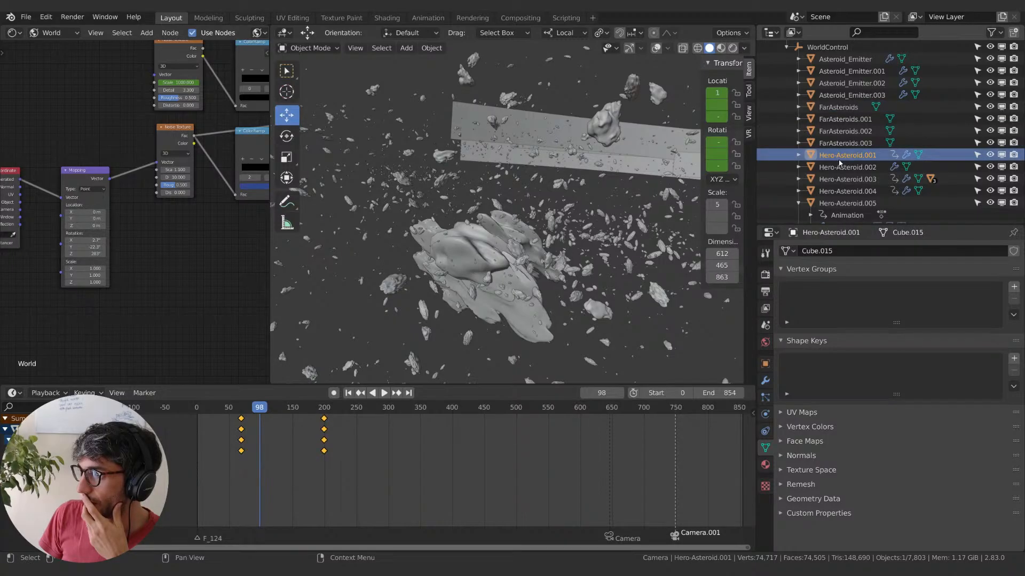
pyautogui.click(840, 167)
pyautogui.click(843, 178)
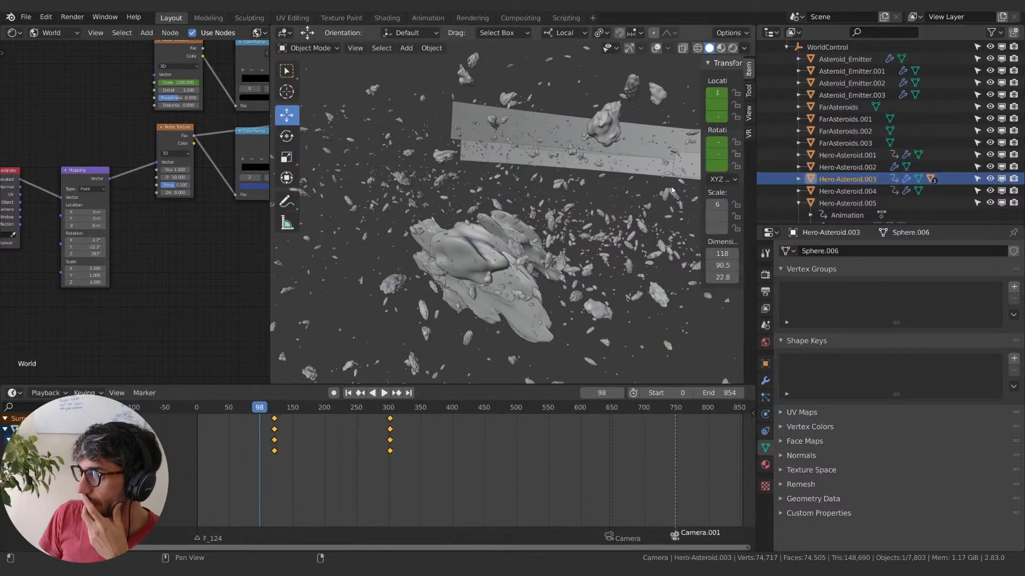
# - Turn on the viewport overlays and locate the hero asteroids and FarAsteroids objects by their selection outlines
pyautogui.click(657, 48)
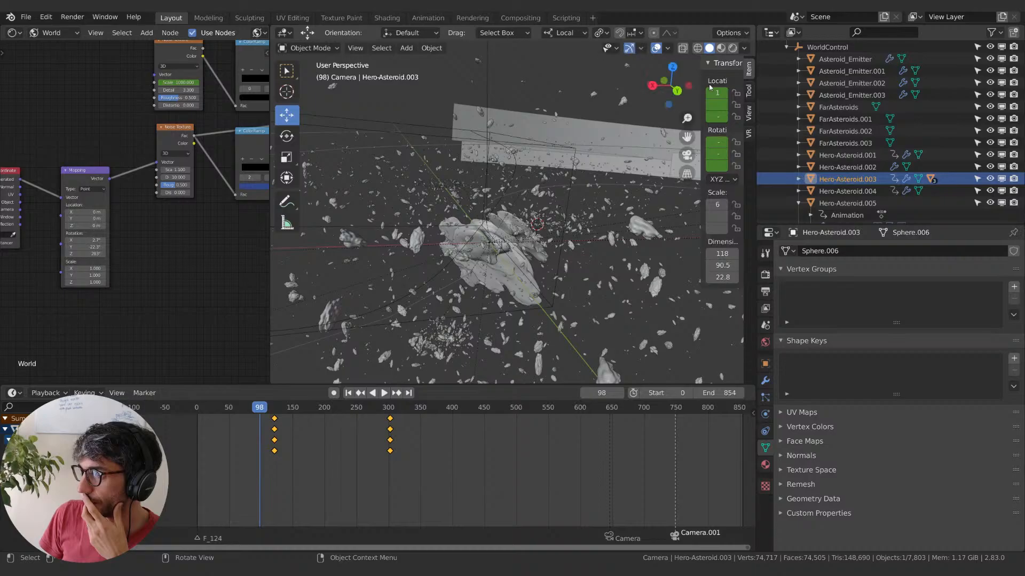
pyautogui.click(863, 191)
pyautogui.click(852, 167)
pyautogui.click(854, 156)
pyautogui.click(851, 130)
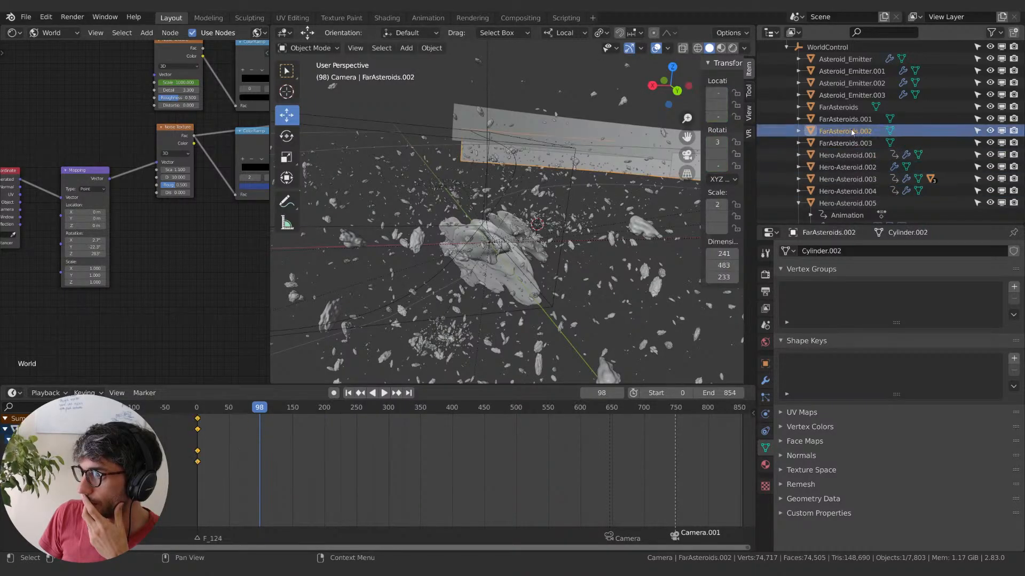
pyautogui.click(849, 120)
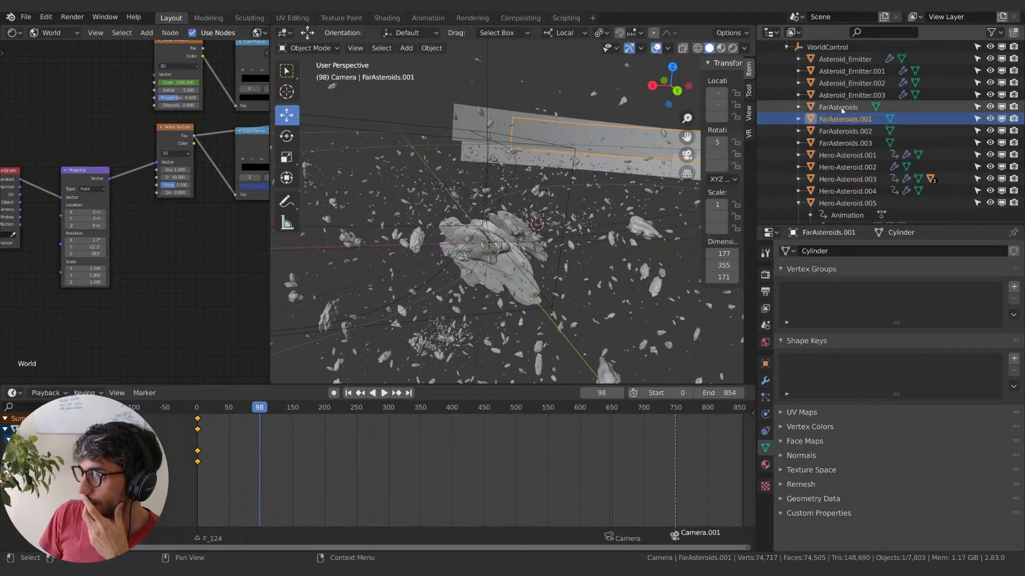
pyautogui.click(847, 107)
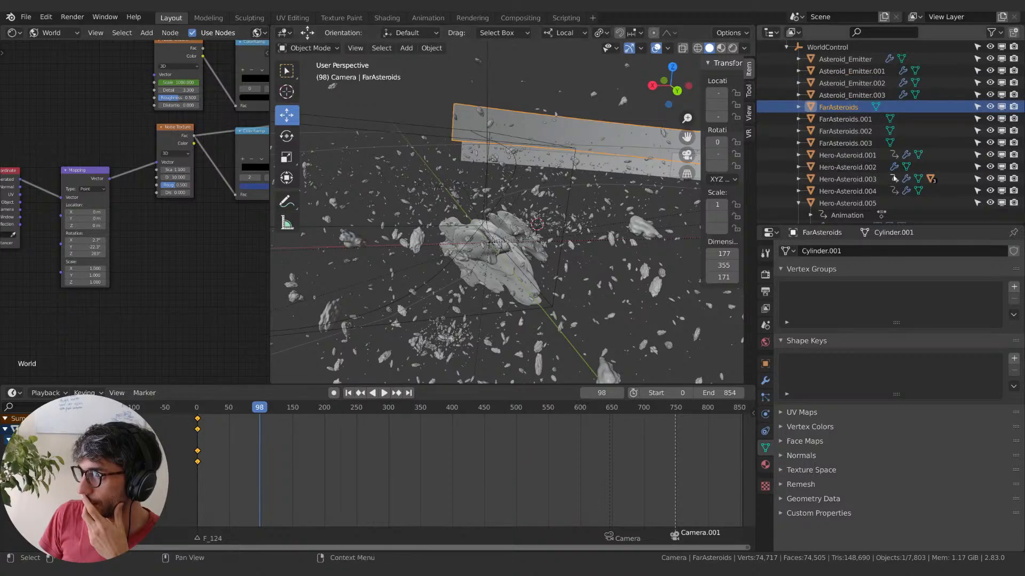
# - Collapse Hero-Asteroid.005 and inspect Hero-Asteroid.010, Sun, Sun-Light, Sun-Light.001 and Vortex
pyautogui.scroll(-3, 853, 133)
pyautogui.click(795, 156)
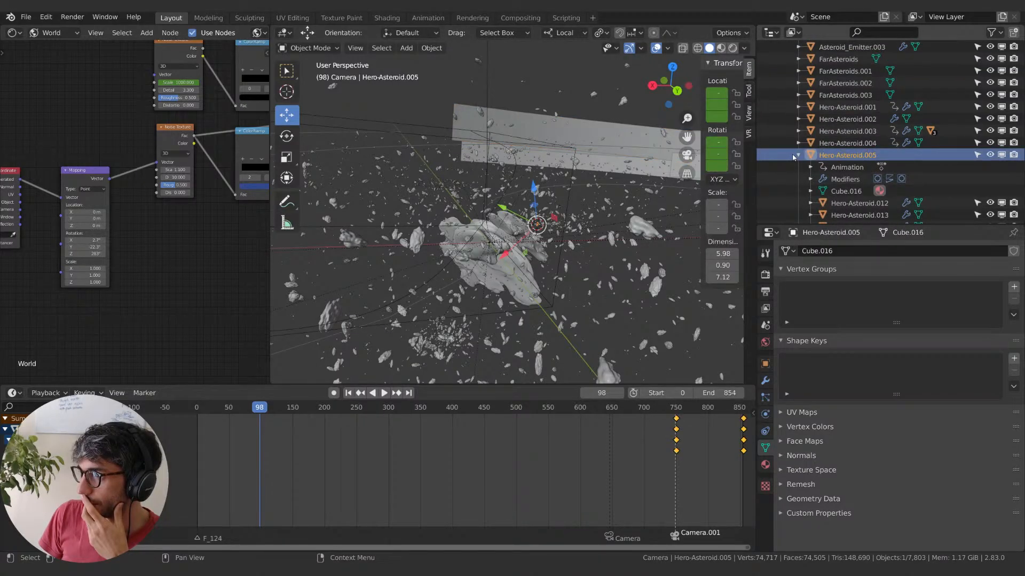
pyautogui.click(796, 155)
pyautogui.click(836, 168)
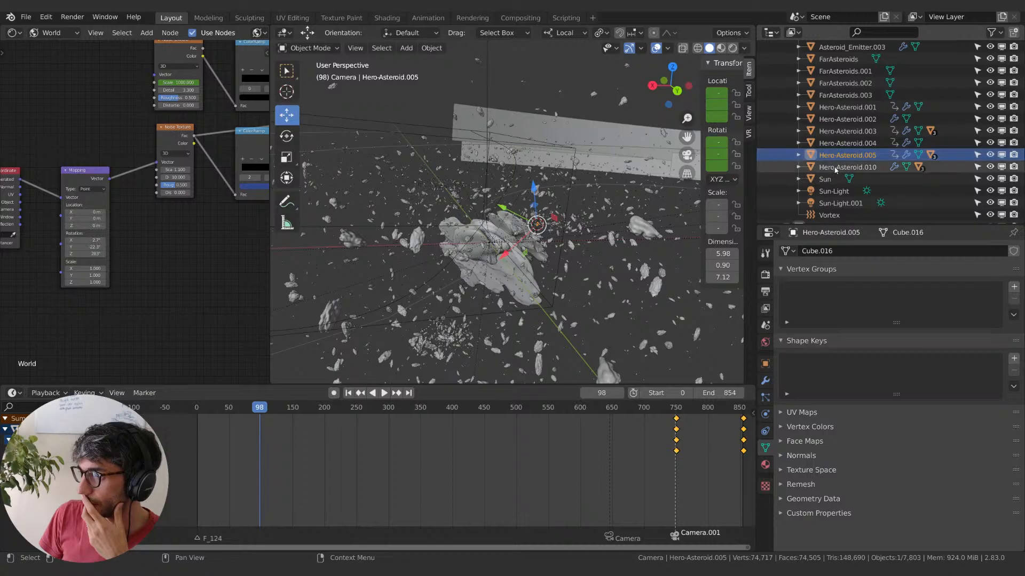
pyautogui.scroll(-2, 836, 162)
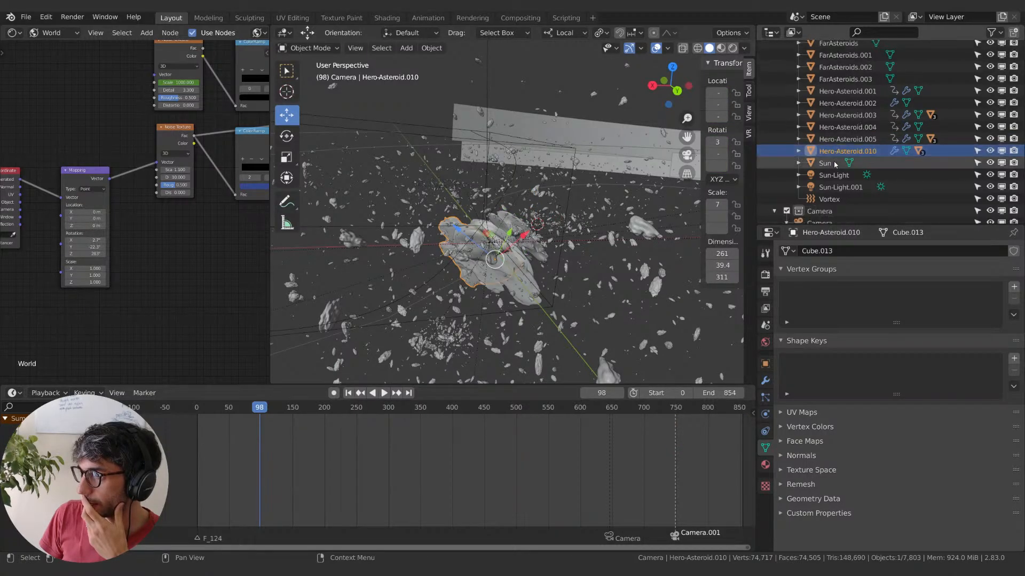
pyautogui.click(825, 147)
pyautogui.moveTo(513, 195); pyautogui.dragTo(564, 177, button='middle')
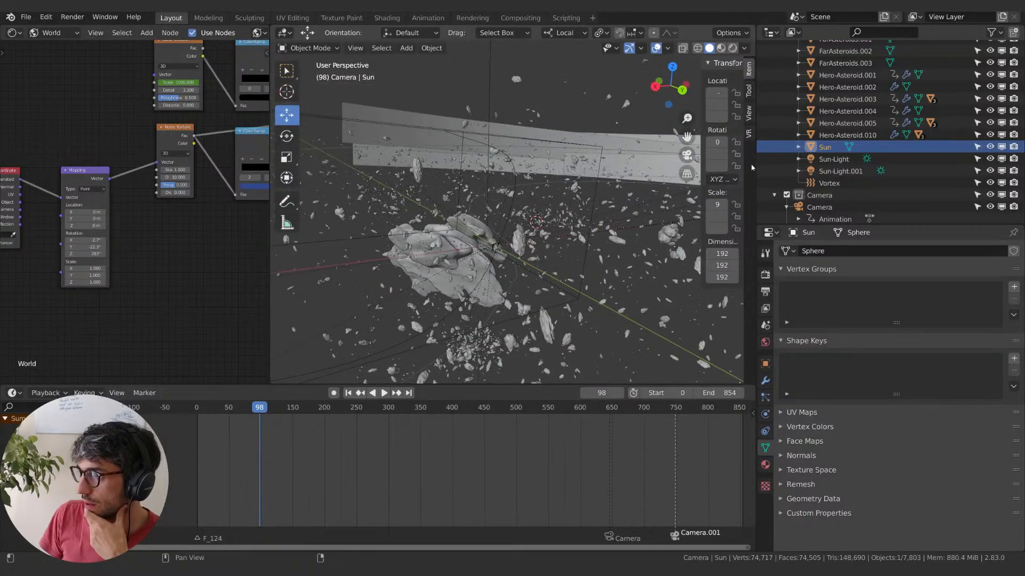
pyautogui.click(833, 160)
pyautogui.click(830, 171)
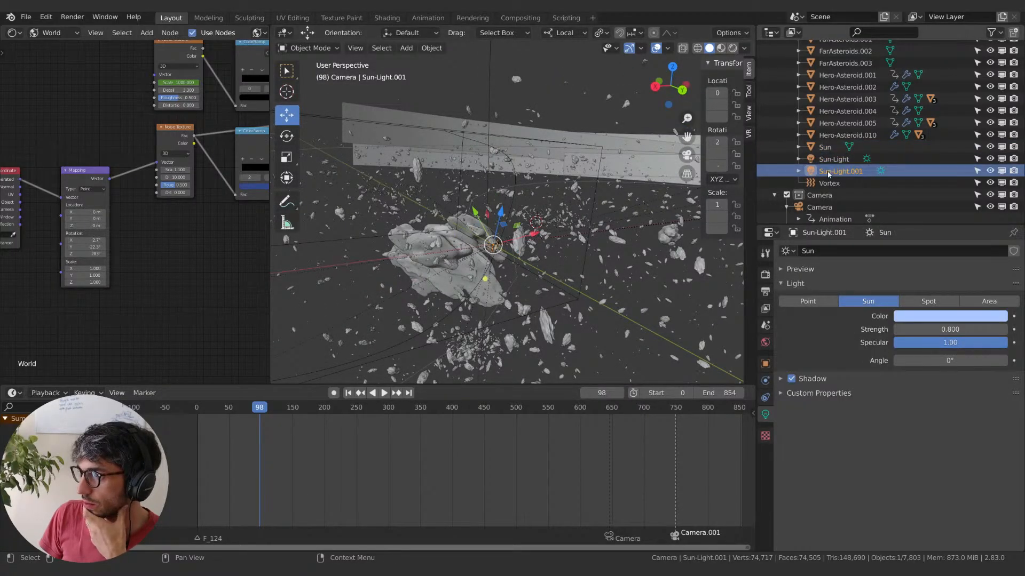
pyautogui.click(828, 183)
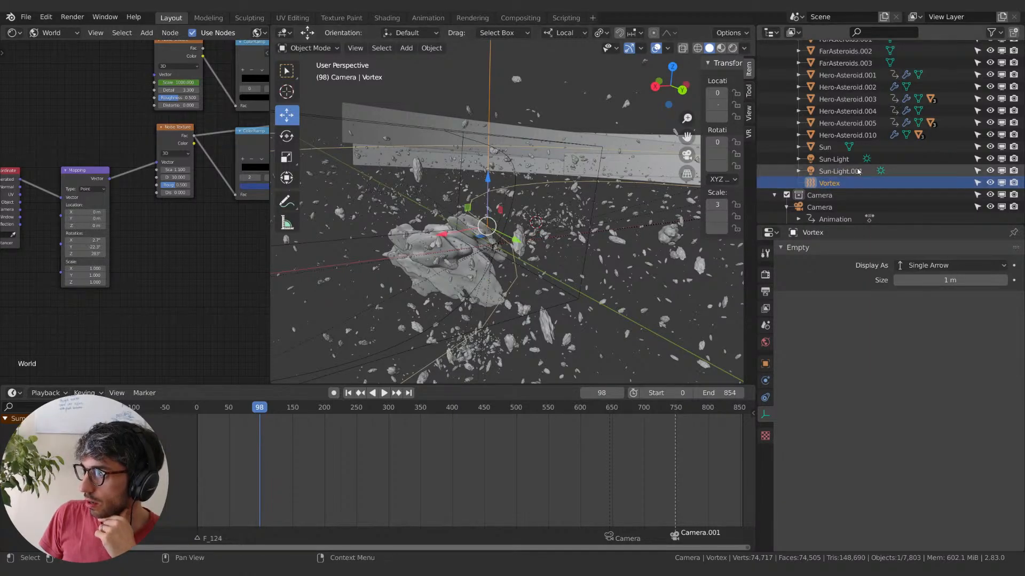
# - Select Asteroid_Emitter.002 and Asteroid_Emitter in turn to examine which asteroids each one emits
pyautogui.scroll(5, 857, 171)
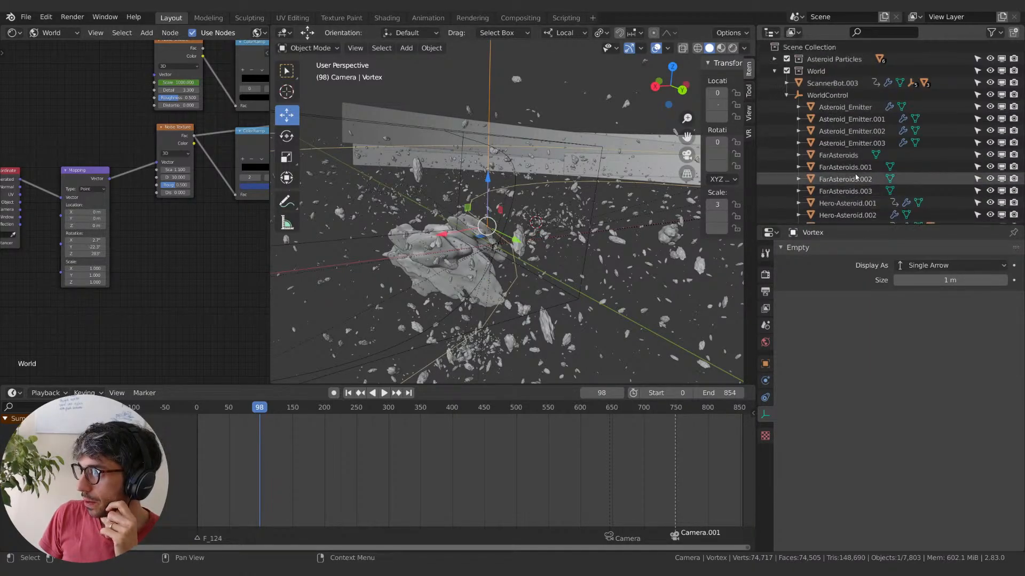
pyautogui.click(845, 130)
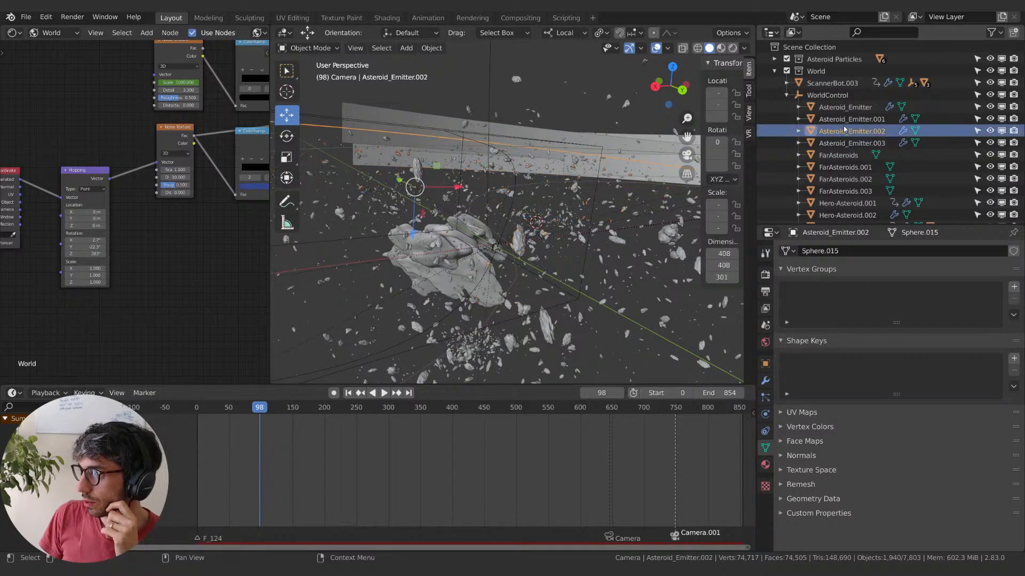
pyautogui.click(844, 107)
# - Collapse the Camera object's hierarchy and inspect Camera, Camera.001 and Camerapath in the Camera collection
pyautogui.scroll(-5, 838, 176)
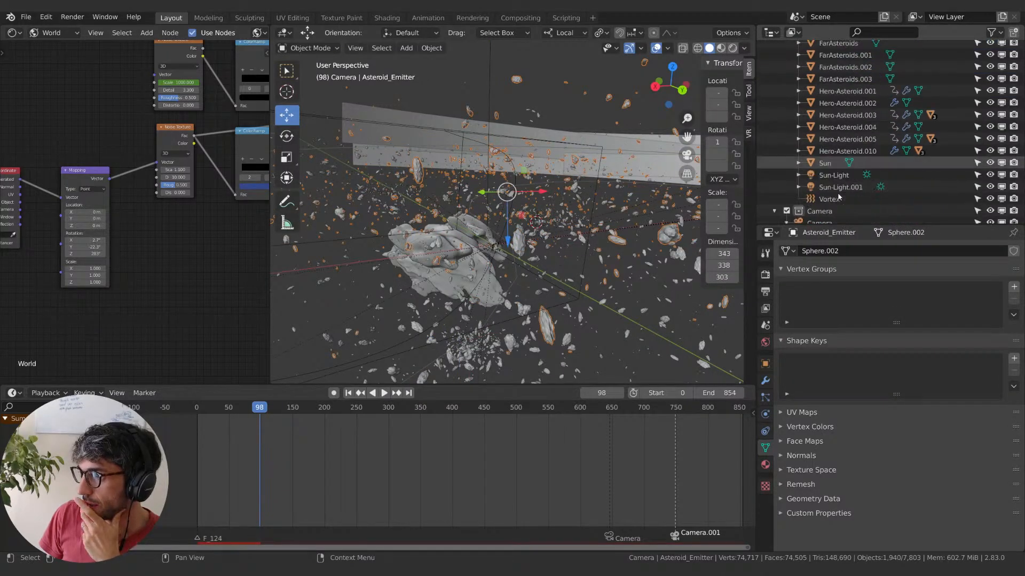
pyautogui.scroll(-4, 838, 195)
pyautogui.click(816, 128)
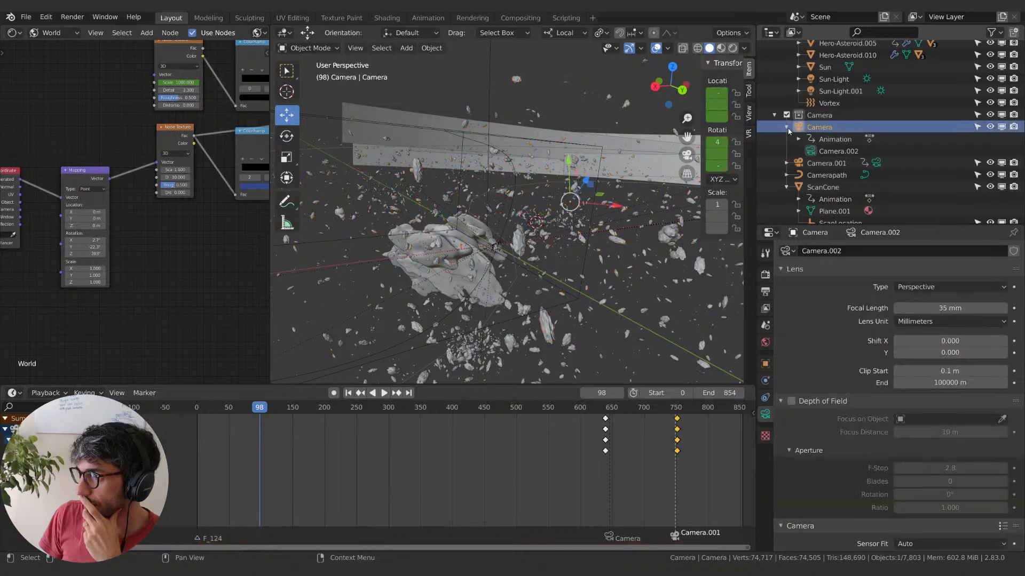
pyautogui.click(787, 127)
pyautogui.moveTo(609, 262); pyautogui.dragTo(633, 235, button='middle')
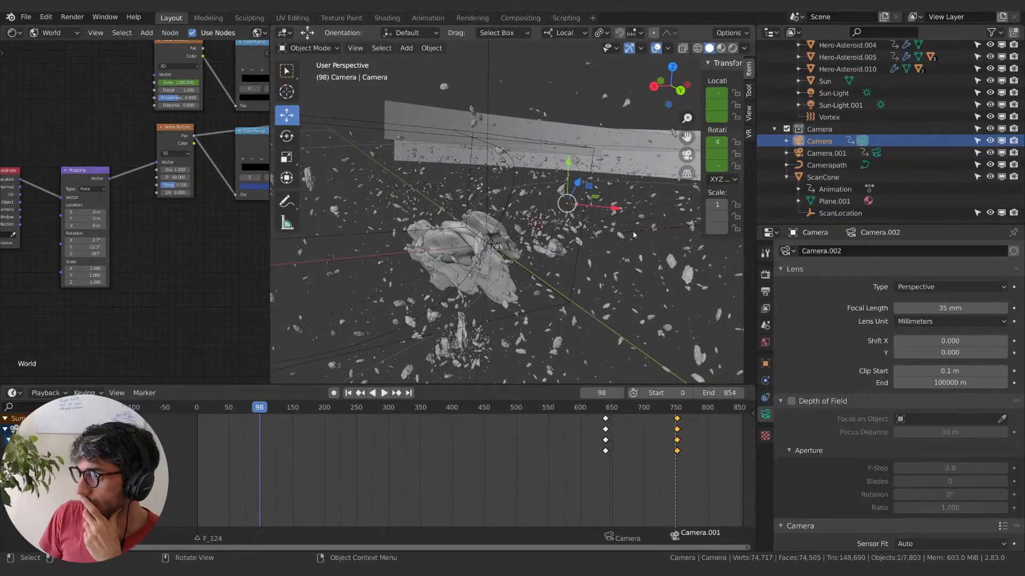
pyautogui.click(819, 156)
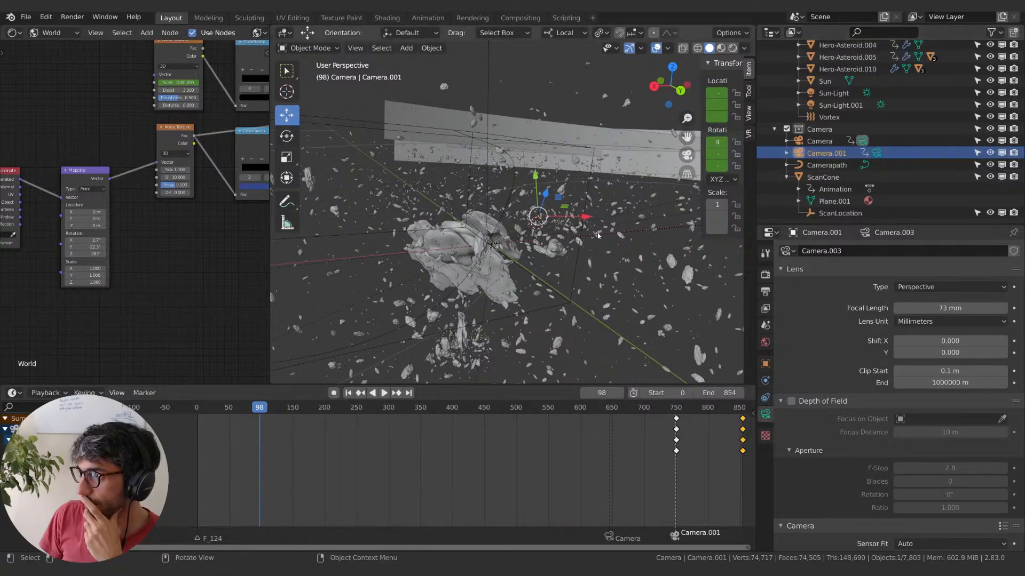
pyautogui.click(823, 167)
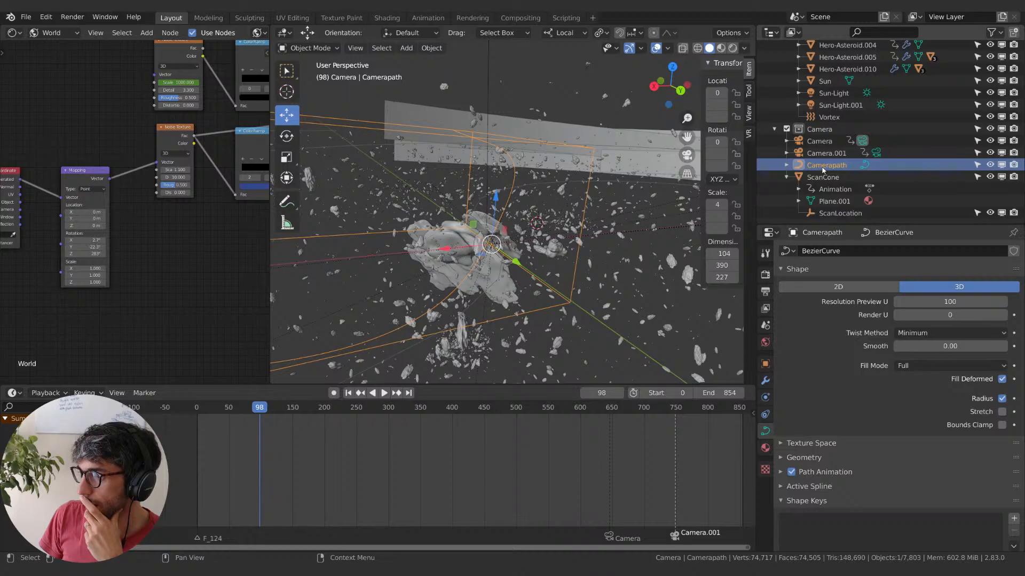
# - Select ScanCone in the Camera collection, examine it up close in the viewport and collapse its hierarchy
pyautogui.click(825, 176)
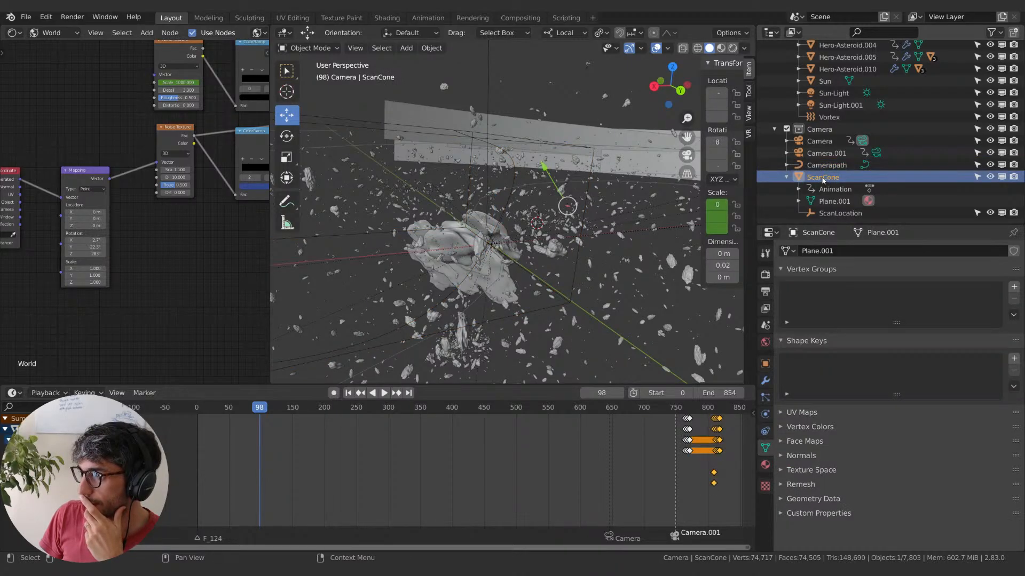
pyautogui.moveTo(667, 184); pyautogui.dragTo(647, 185, button='middle')
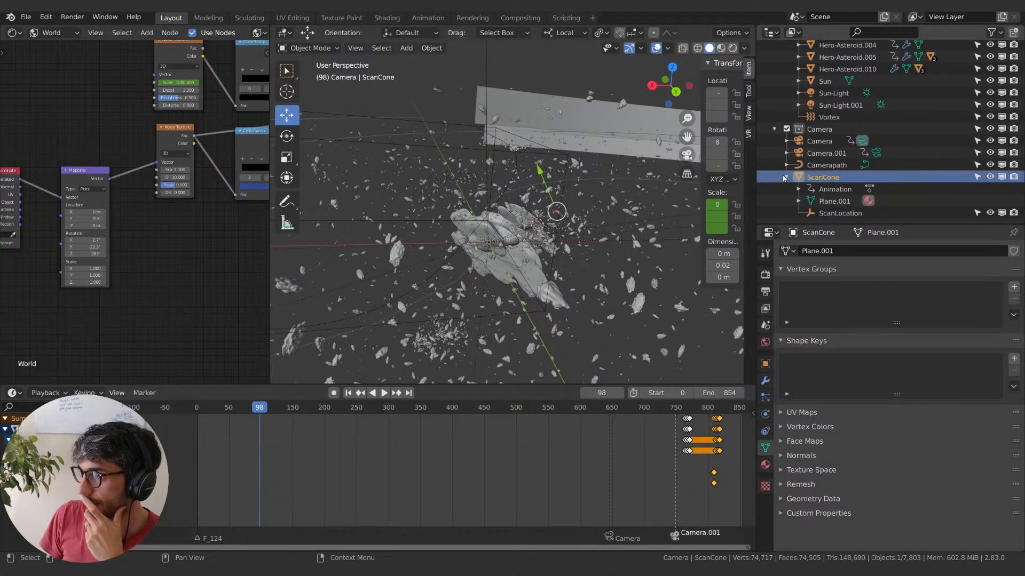
pyautogui.press('KP_Decimal')
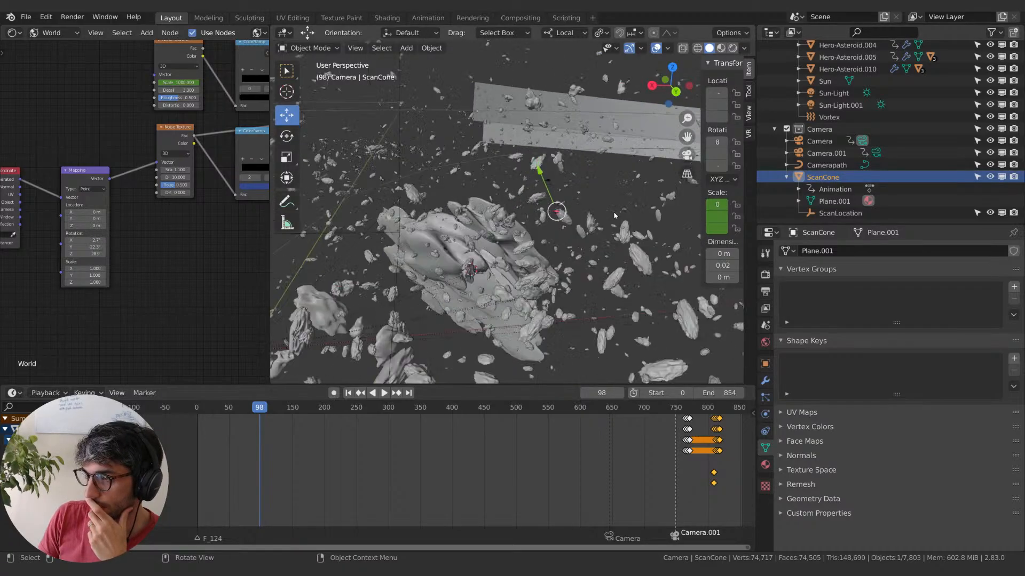
pyautogui.scroll(-8, 547, 224)
pyautogui.scroll(-5, 547, 220)
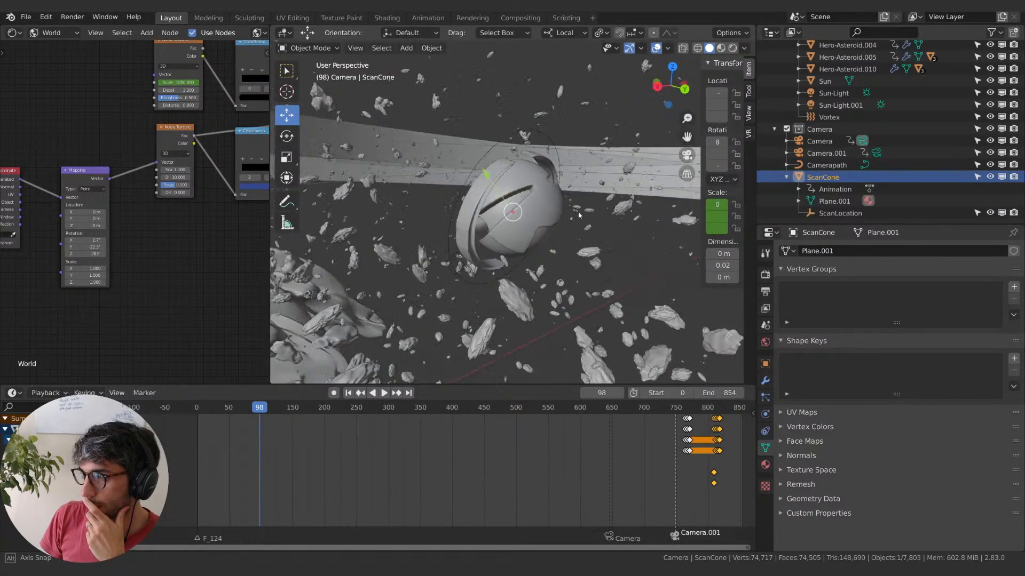
pyautogui.moveTo(547, 221); pyautogui.dragTo(654, 198, button='middle')
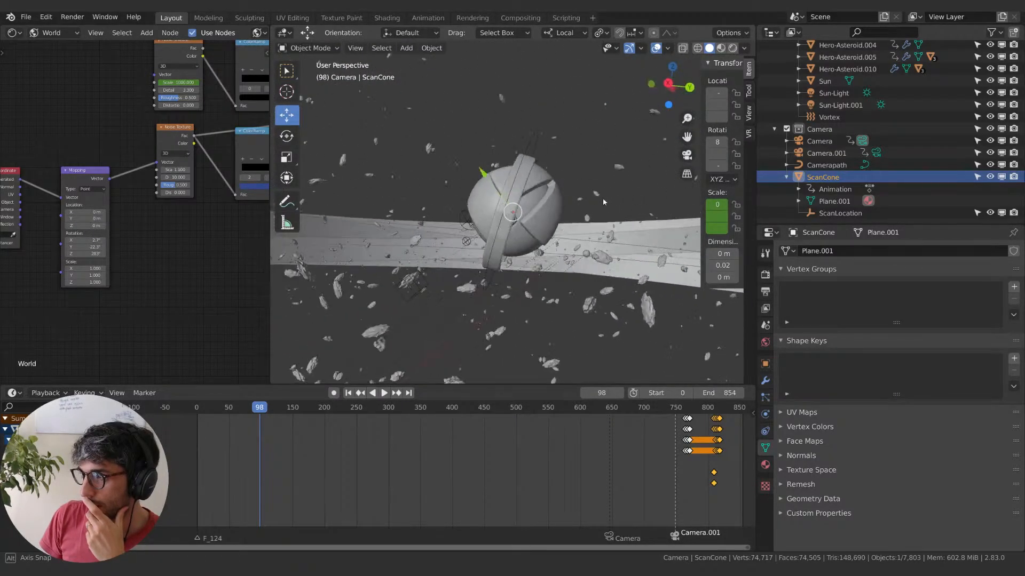
pyautogui.click(786, 177)
pyautogui.scroll(-2, 786, 215)
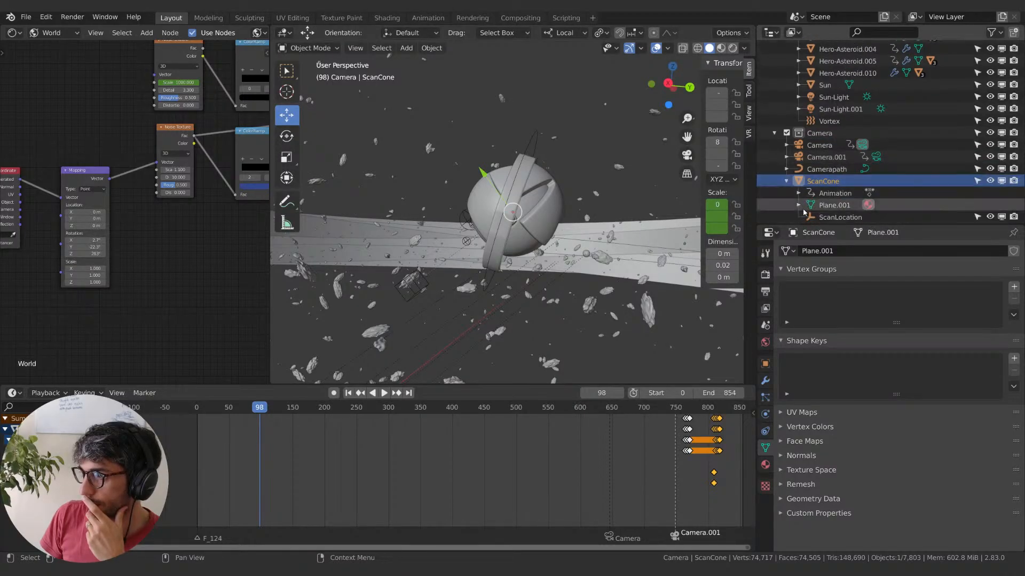
pyautogui.click(786, 180)
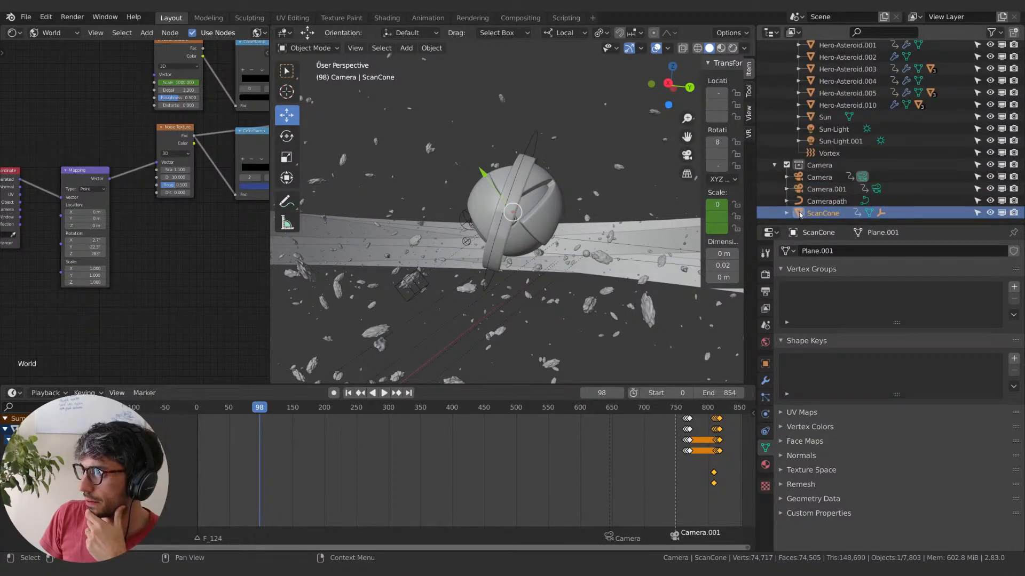
# - Try to move ScanCone into the World collection and expand ScannerBot.003 to check its children
pyautogui.moveTo(798, 212); pyautogui.dragTo(821, 74)
pyautogui.click(786, 83)
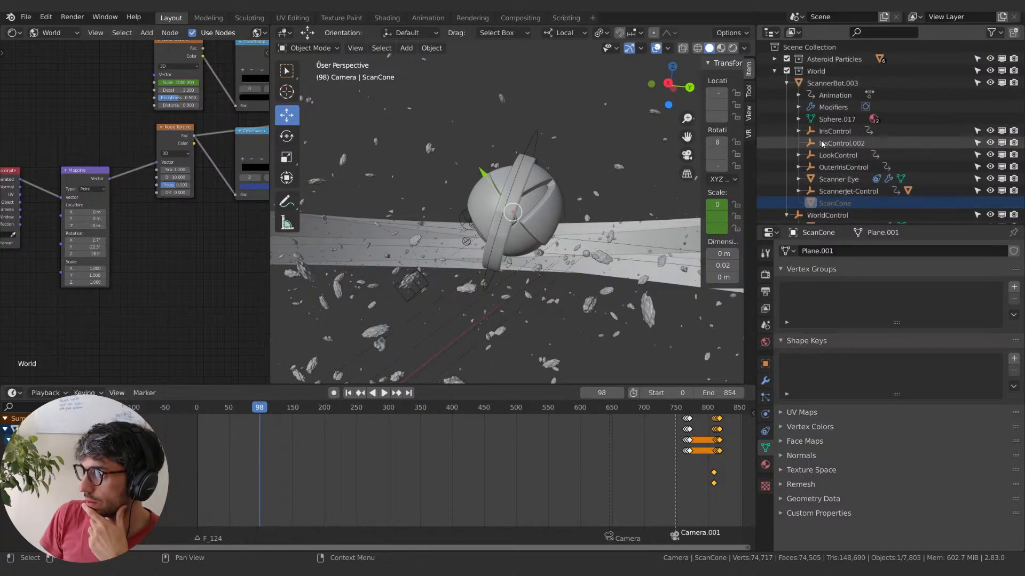
pyautogui.scroll(-4, 822, 143)
pyautogui.scroll(4, 824, 142)
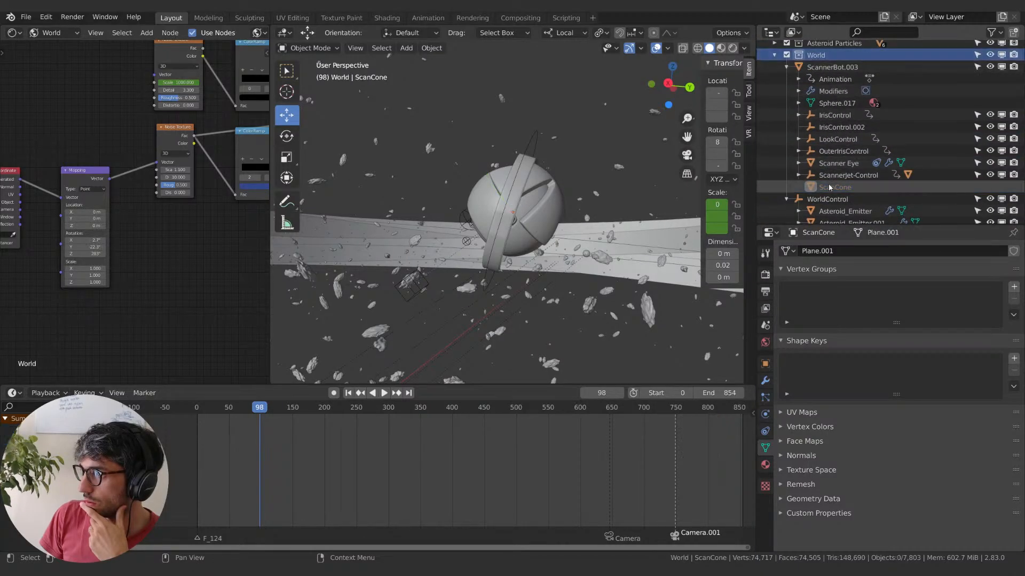
pyautogui.scroll(-3, 841, 176)
pyautogui.scroll(-5, 841, 176)
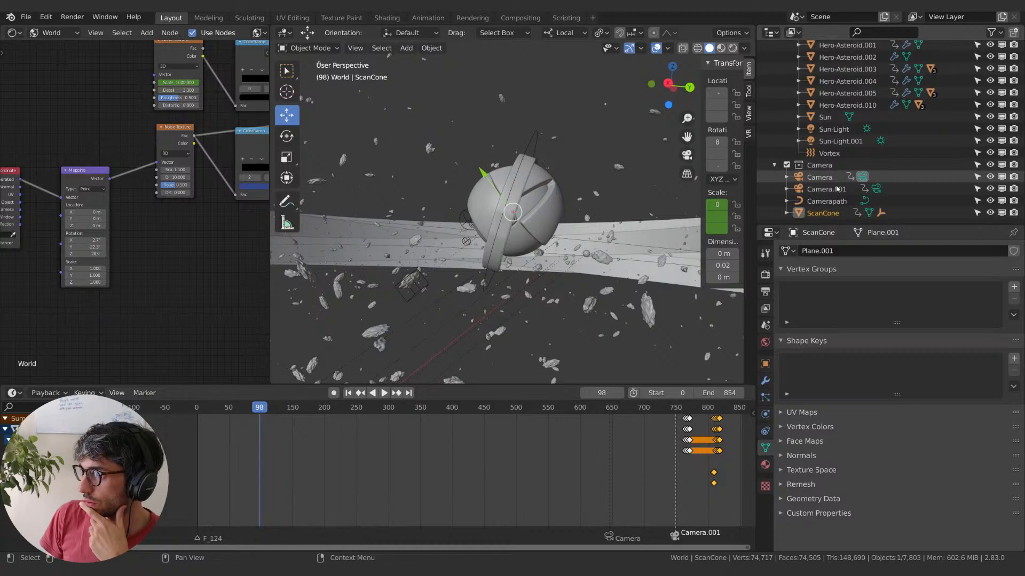
# - Move ScanCone from the Camera collection into the World collection
pyautogui.rightClick(823, 214)
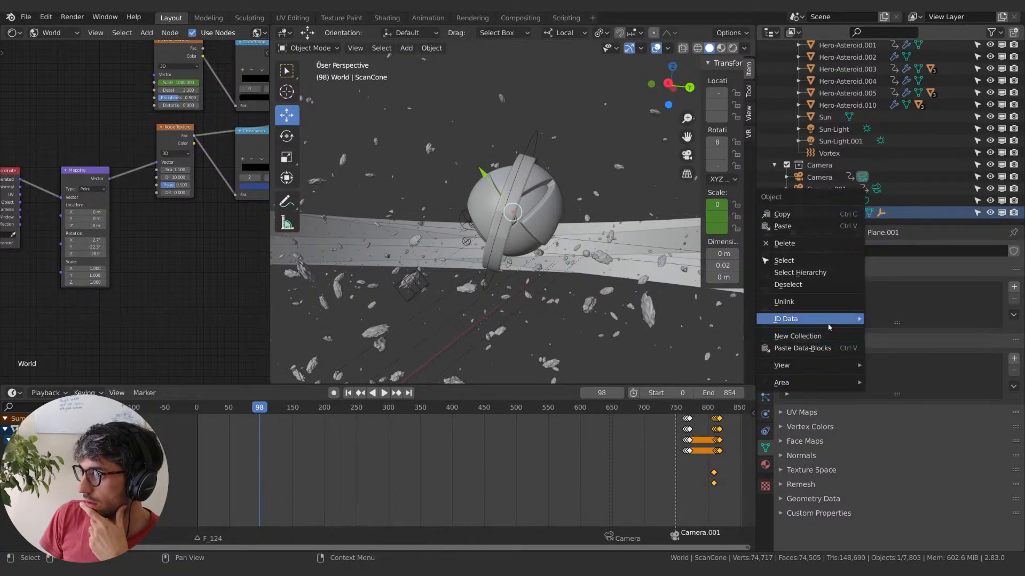
pyautogui.moveTo(829, 326)
pyautogui.press('Escape')
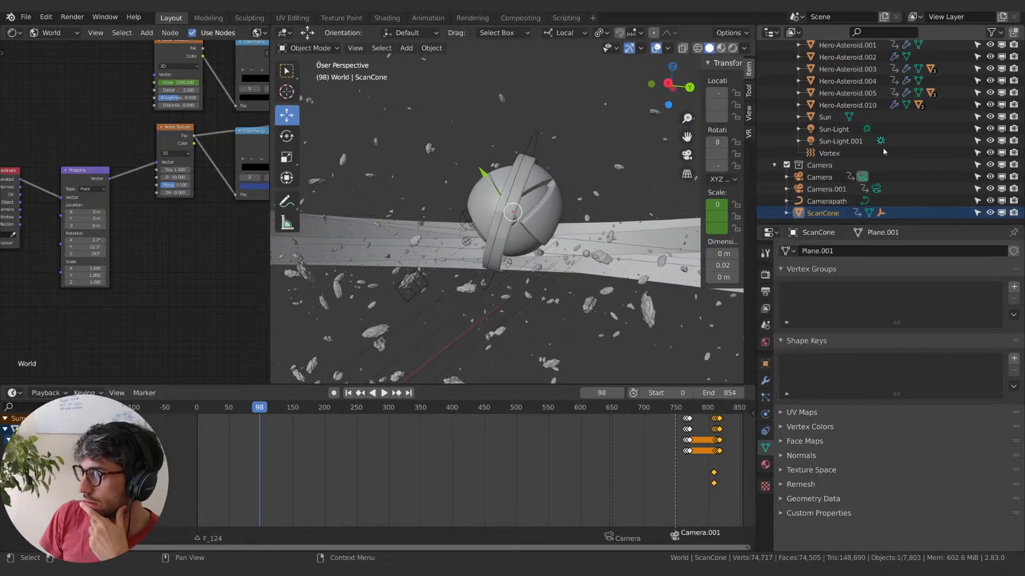
pyautogui.moveTo(823, 213); pyautogui.dragTo(844, 453)
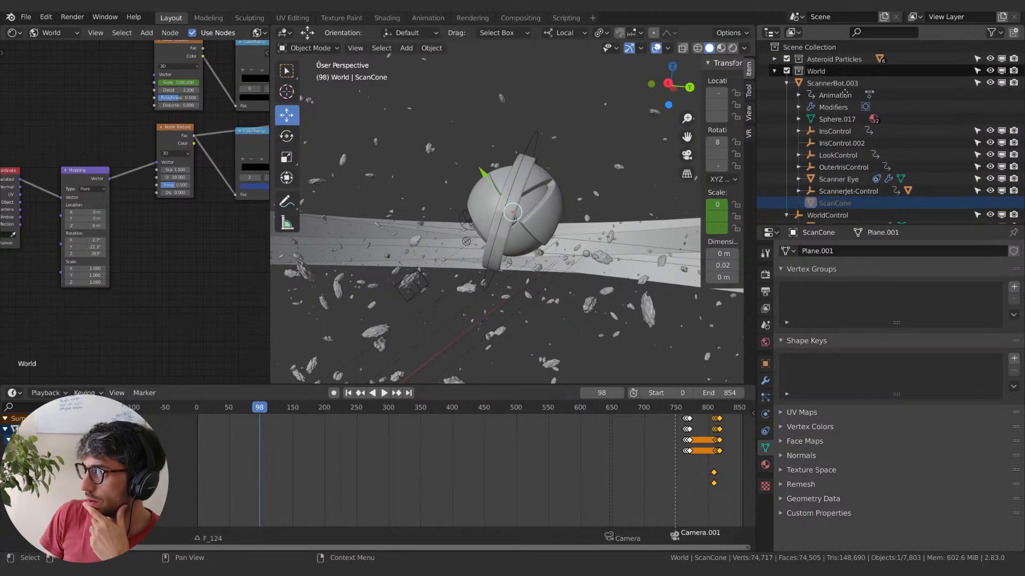
pyautogui.moveTo(844, 94); pyautogui.dragTo(815, 173)
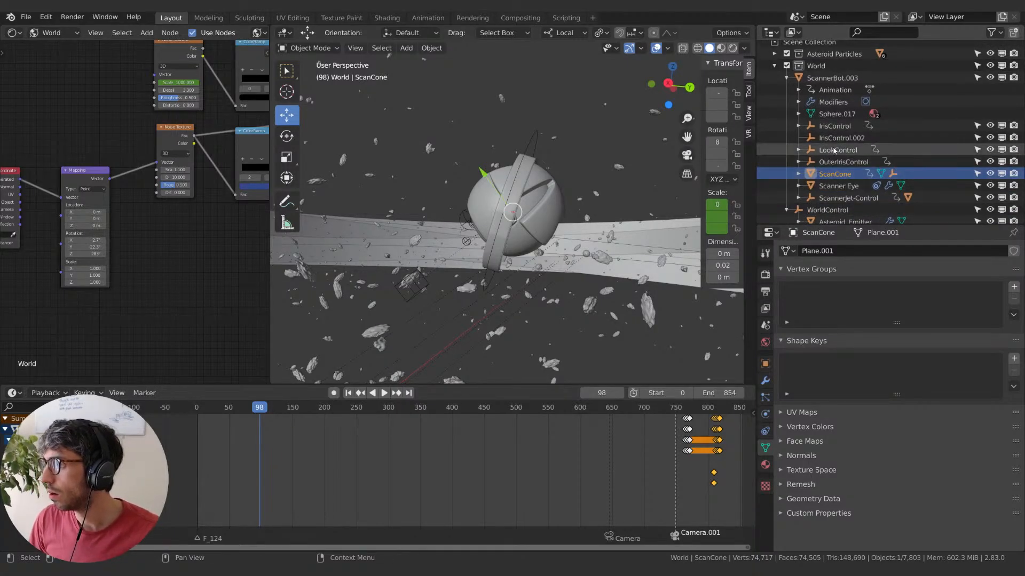
pyautogui.scroll(1, 824, 176)
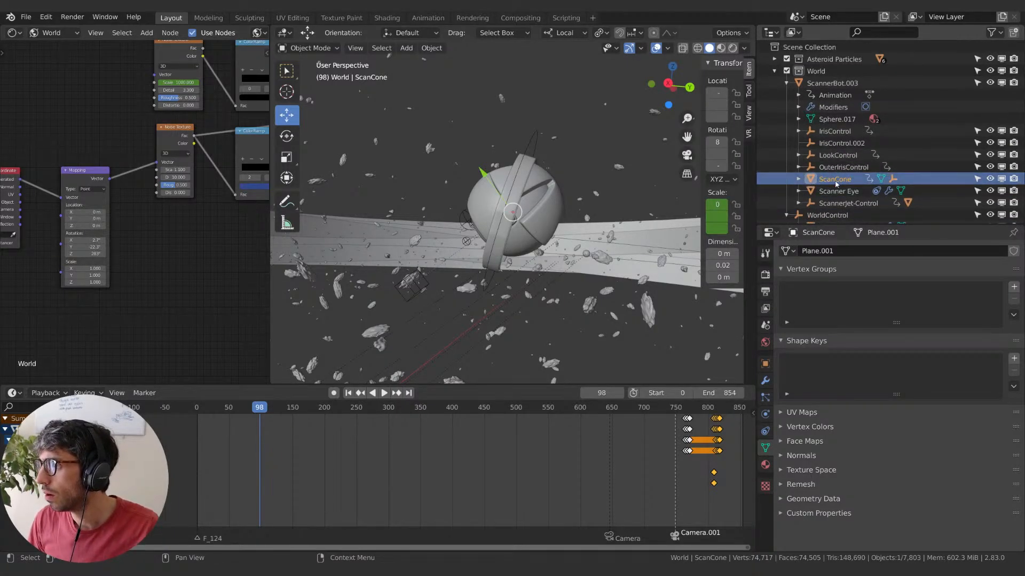
pyautogui.scroll(-5, 836, 184)
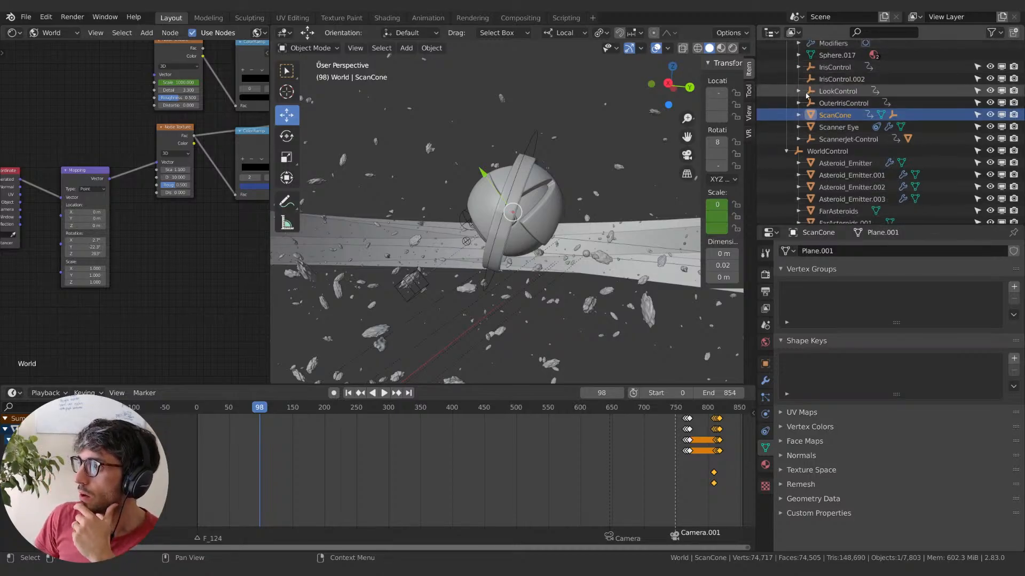
pyautogui.scroll(4, 807, 95)
# - Select ScannerBot.003 and collapse its hierarchy along with WorldControl's
pyautogui.click(799, 68)
pyautogui.click(787, 67)
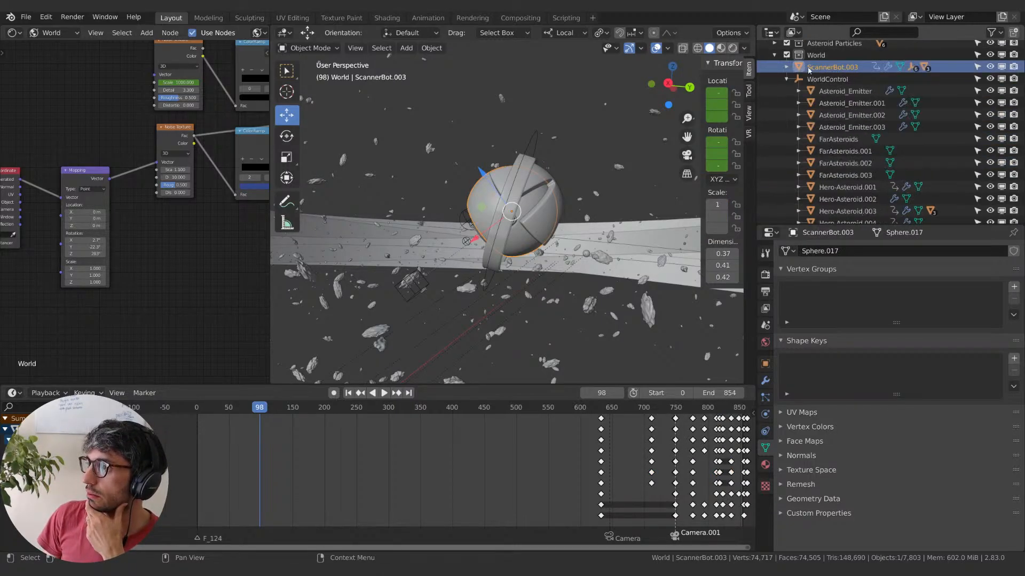
pyautogui.click(786, 67)
pyautogui.scroll(-4, 830, 140)
pyautogui.scroll(3, 830, 141)
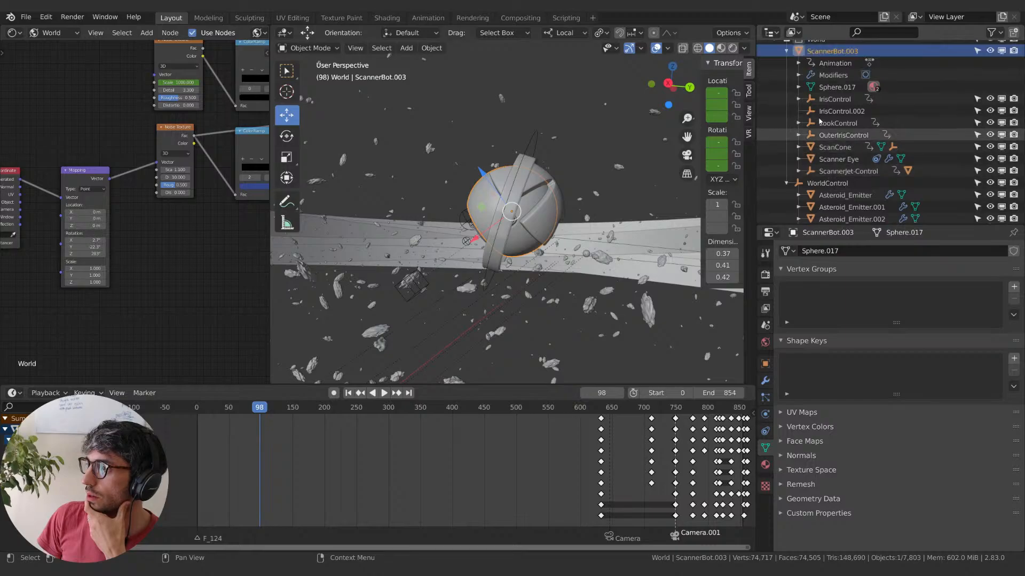
pyautogui.click(786, 53)
pyautogui.click(786, 63)
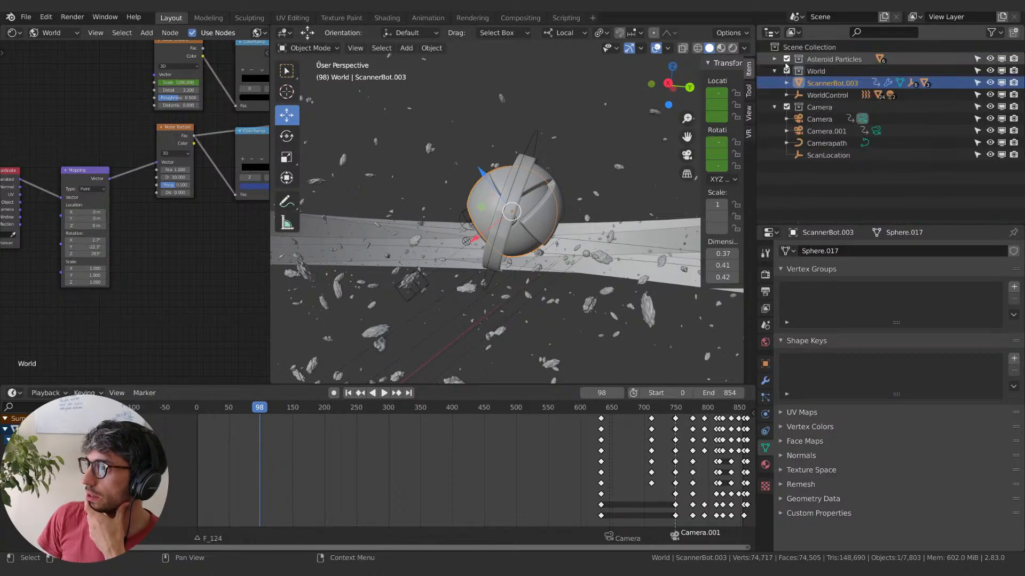
# - Select ScanLocation in the Camera collection and expand ScannerBot.003 and ScanCone to locate its parent
pyautogui.click(822, 145)
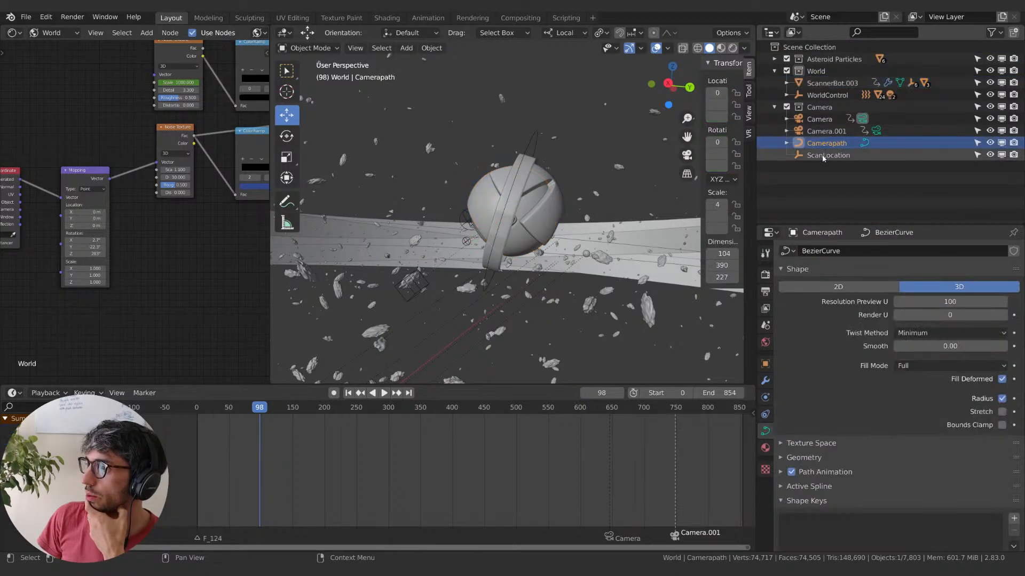
pyautogui.click(822, 157)
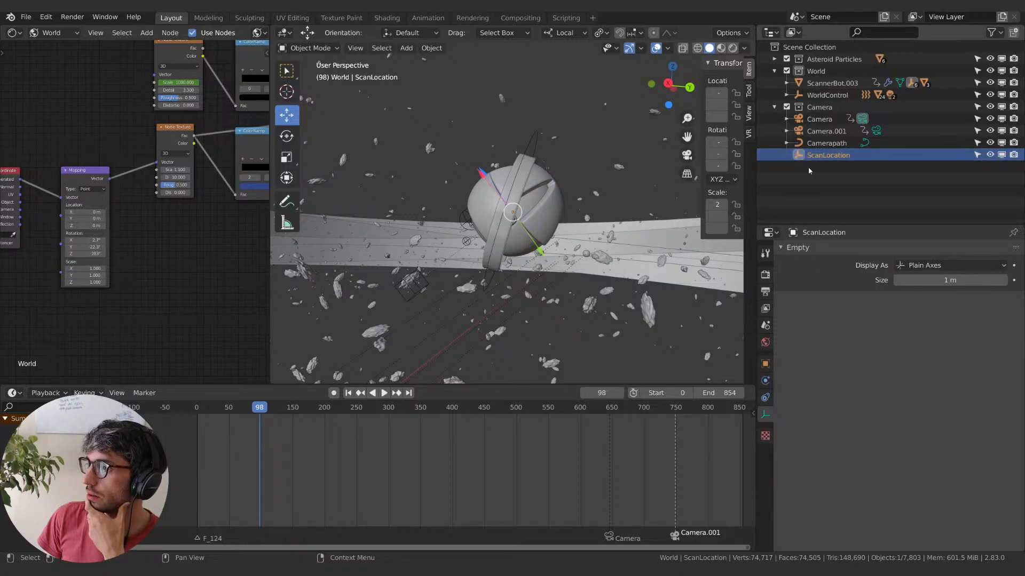
pyautogui.click(787, 84)
pyautogui.scroll(-2, 860, 148)
pyautogui.click(799, 147)
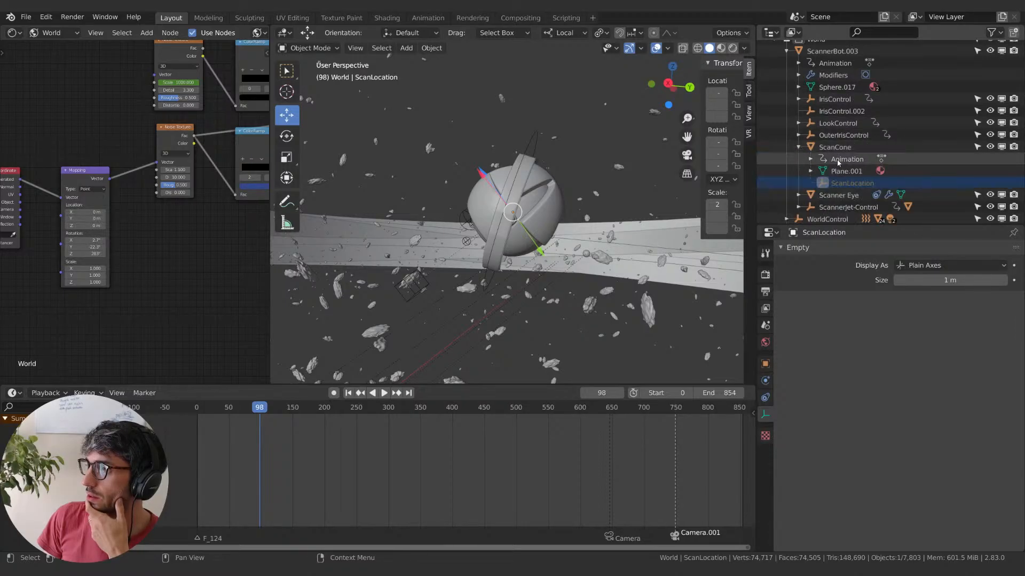
# - Try to move ScanLocation out of the Camera collection into the World collection
pyautogui.scroll(-4, 797, 202)
pyautogui.moveTo(796, 216); pyautogui.dragTo(823, 77)
pyautogui.scroll(-5, 838, 160)
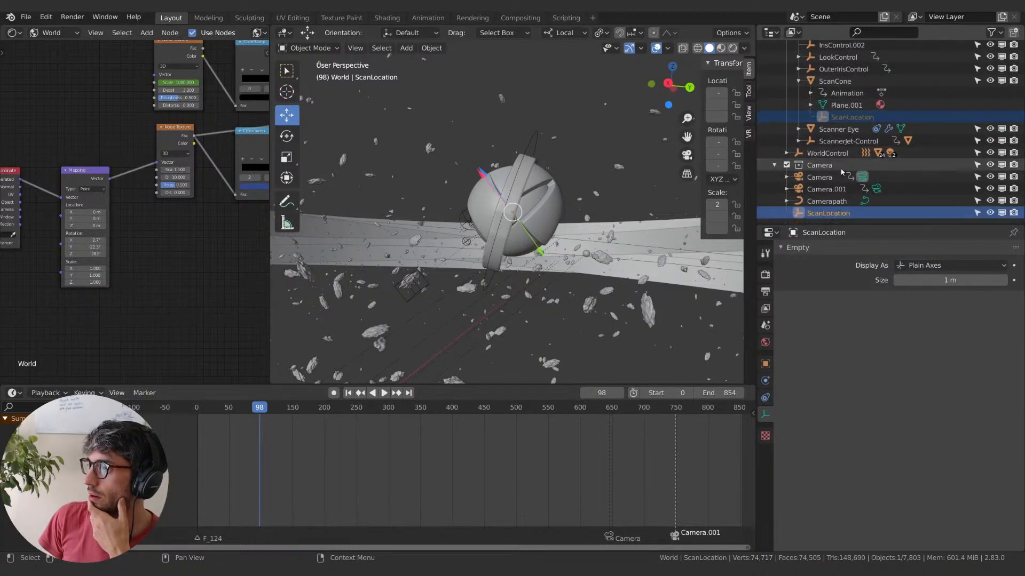
pyautogui.scroll(4, 841, 148)
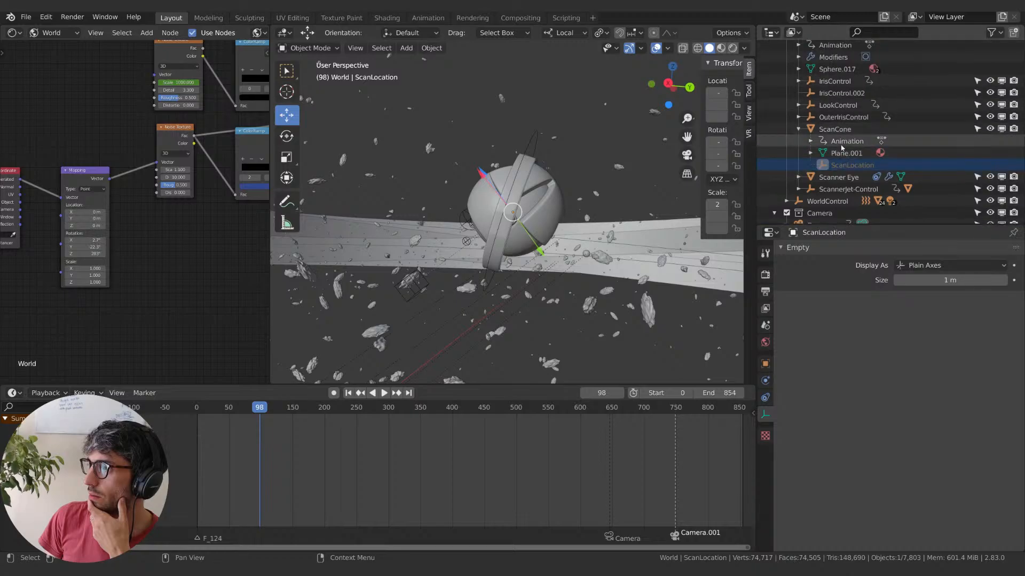
pyautogui.scroll(-4, 841, 154)
pyautogui.moveTo(827, 213); pyautogui.dragTo(827, 84)
pyautogui.scroll(-4, 828, 91)
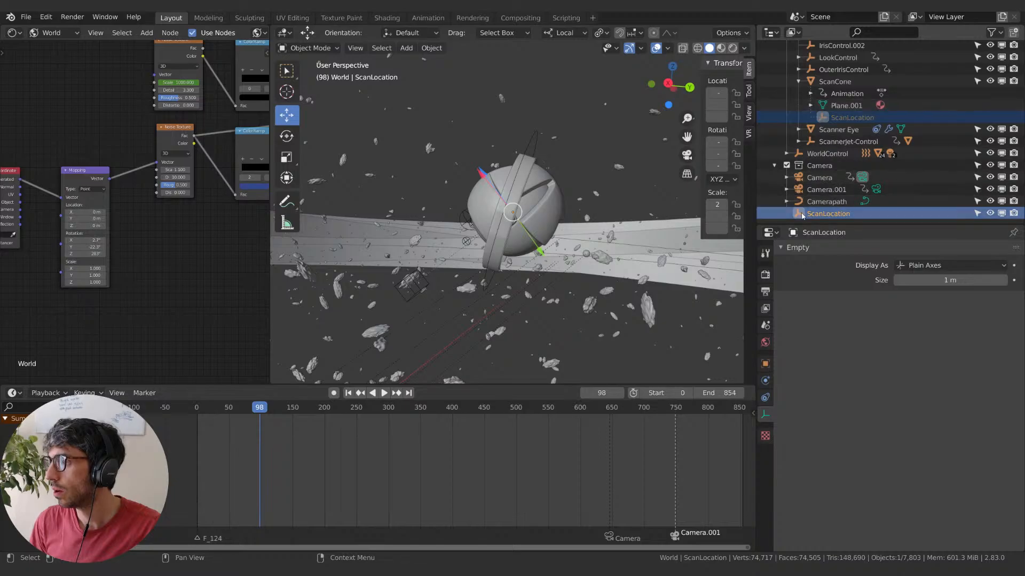
pyautogui.moveTo(799, 215); pyautogui.dragTo(823, 166)
pyautogui.moveTo(803, 213); pyautogui.dragTo(833, 119)
pyautogui.rightClick(801, 213)
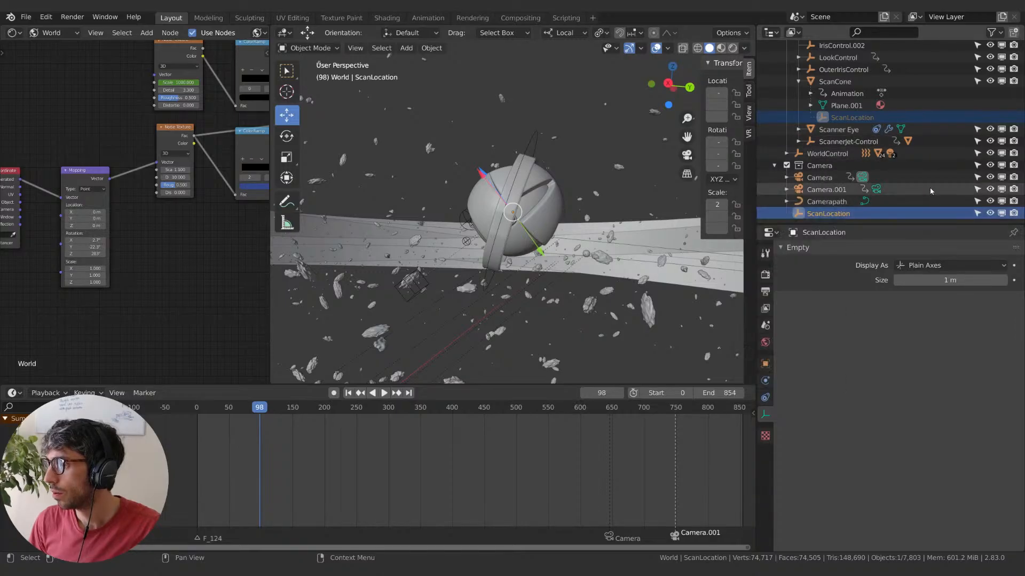
# - Link ScanLocation to the World collection beneath ScanCone and unlink its entry from the Camera collection
pyautogui.moveTo(801, 215); pyautogui.dragTo(829, 118)
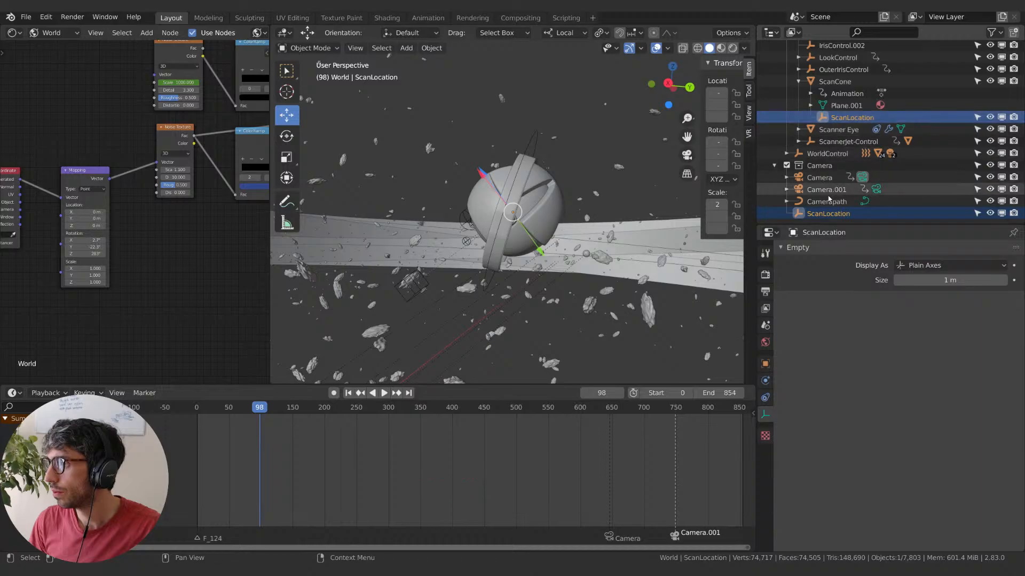
pyautogui.rightClick(800, 213)
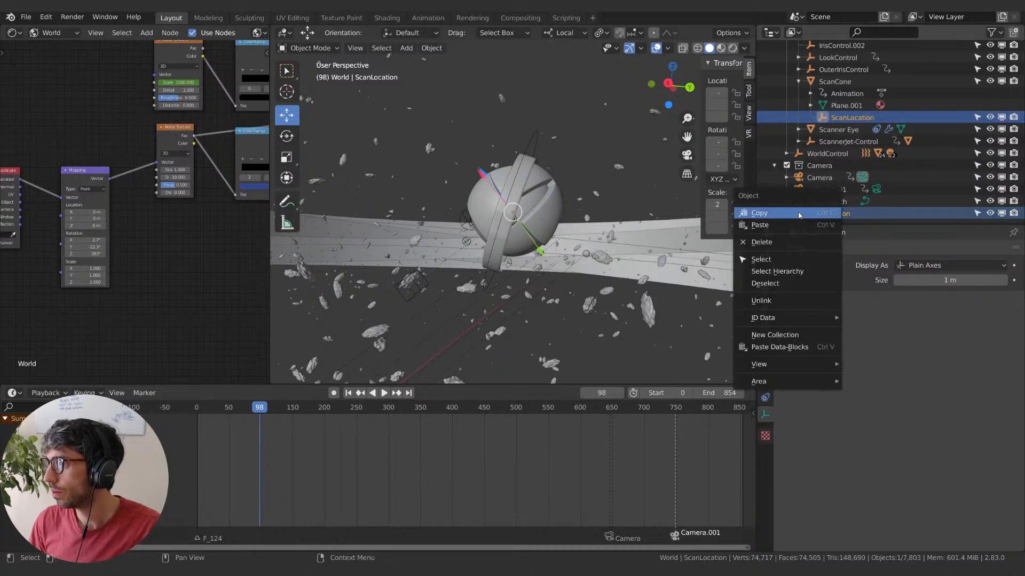
pyautogui.click(812, 300)
# - Collapse ScanCone's hierarchy and inspect Scanner Eye and ScannerJet-Control under ScannerBot.003
pyautogui.click(832, 153)
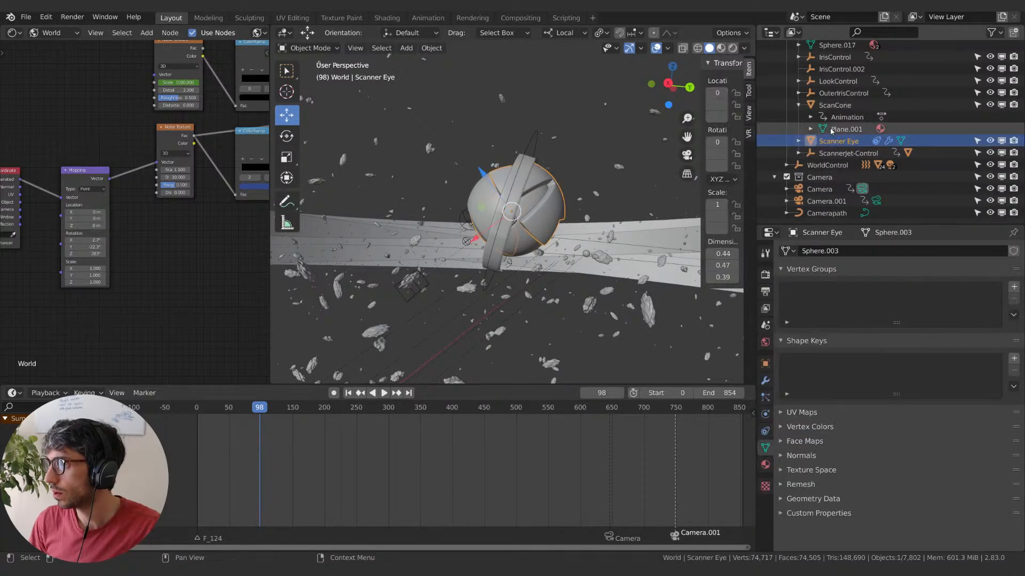
pyautogui.click(843, 129)
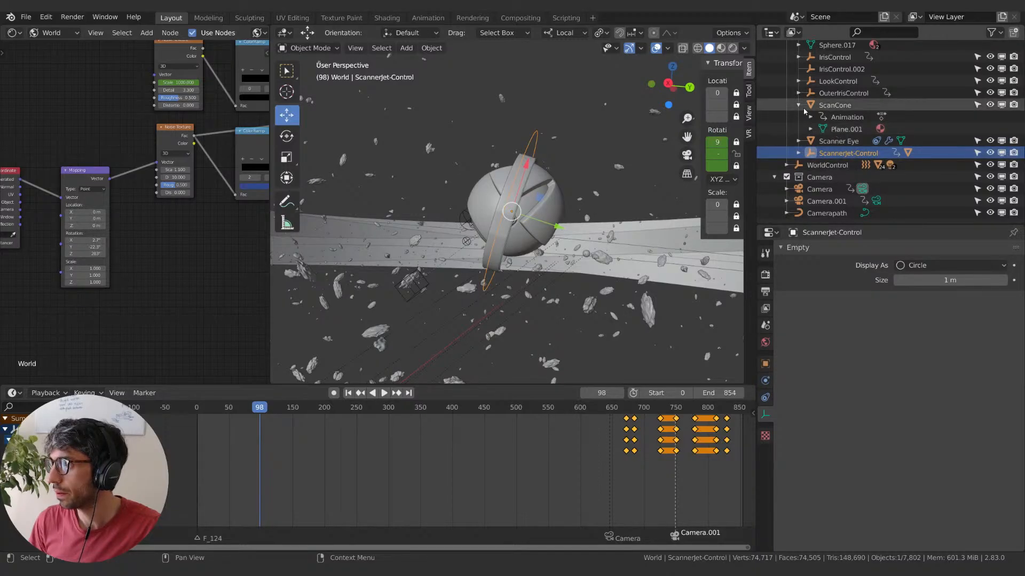
pyautogui.click(799, 105)
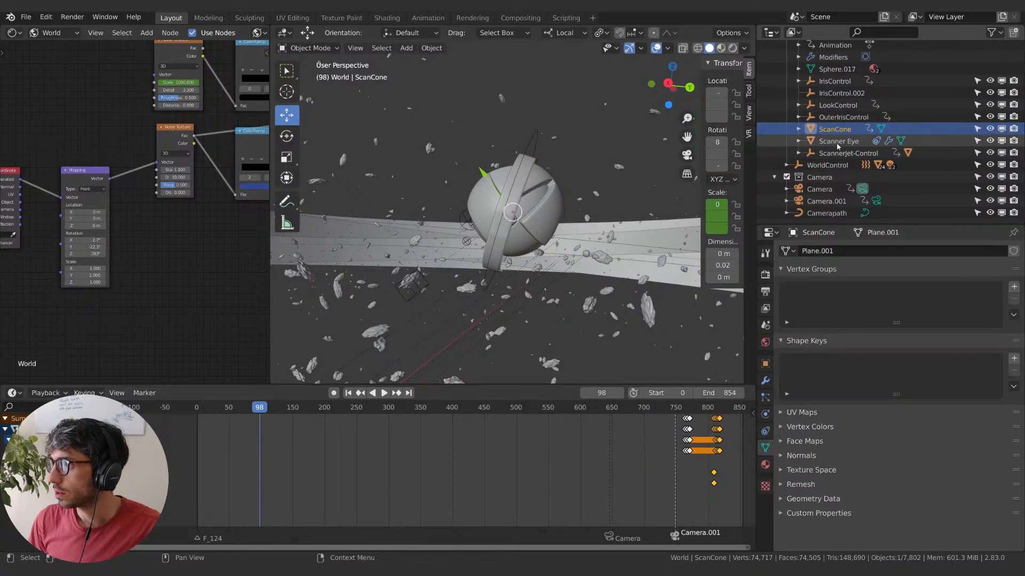
pyautogui.click(837, 142)
pyautogui.click(825, 153)
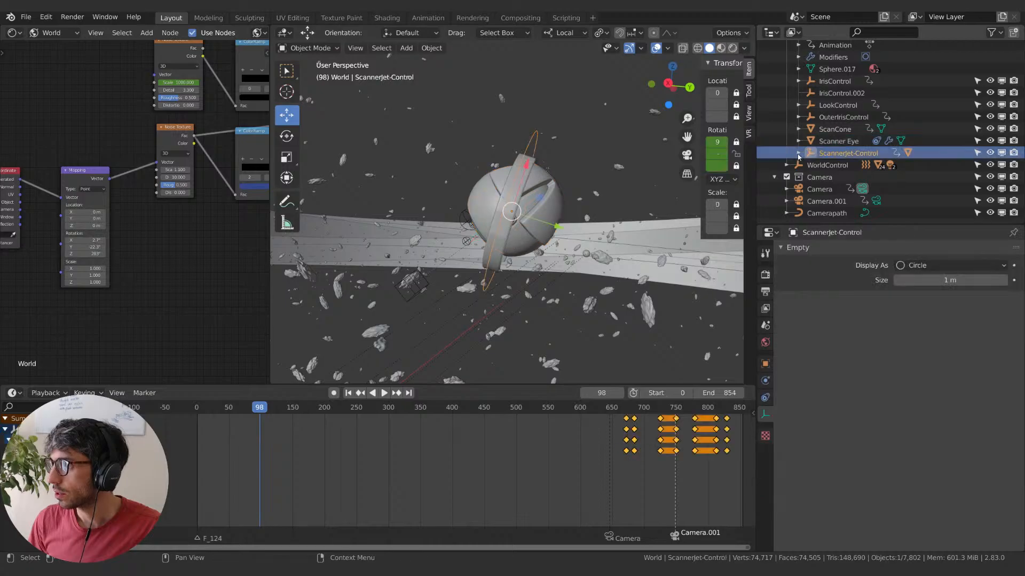
pyautogui.click(798, 155)
pyautogui.click(799, 153)
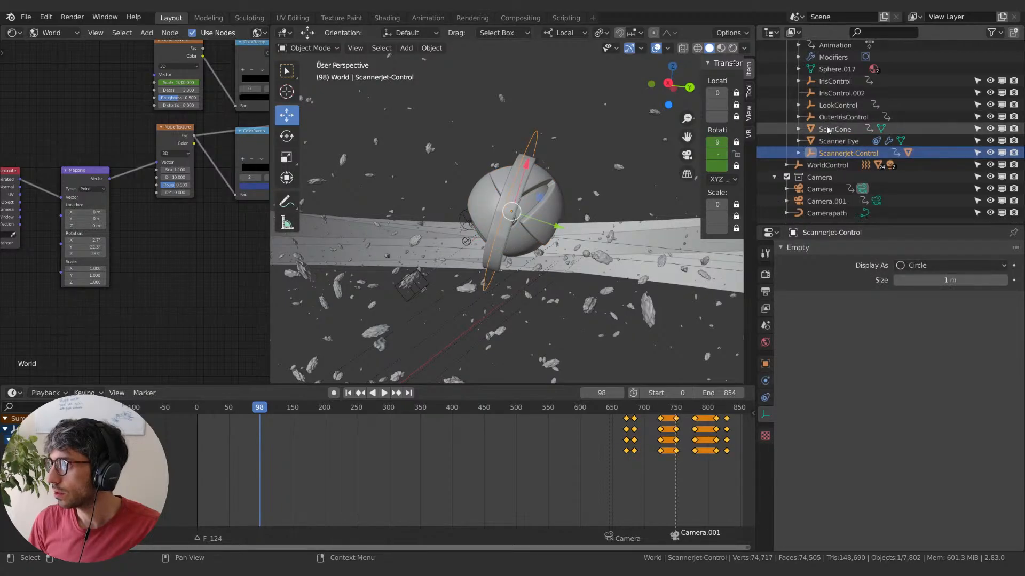
# - Inspect ScanCone's contents and expand Scanner Eye to examine its mesh, constraints and modifiers
pyautogui.click(828, 130)
pyautogui.click(799, 129)
pyautogui.click(799, 130)
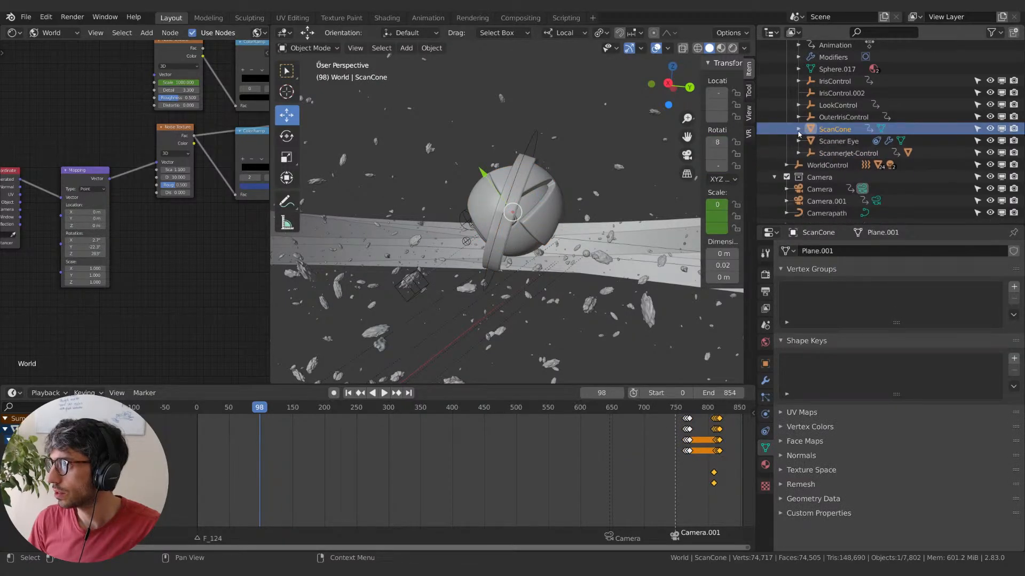
pyautogui.click(821, 142)
pyautogui.click(798, 142)
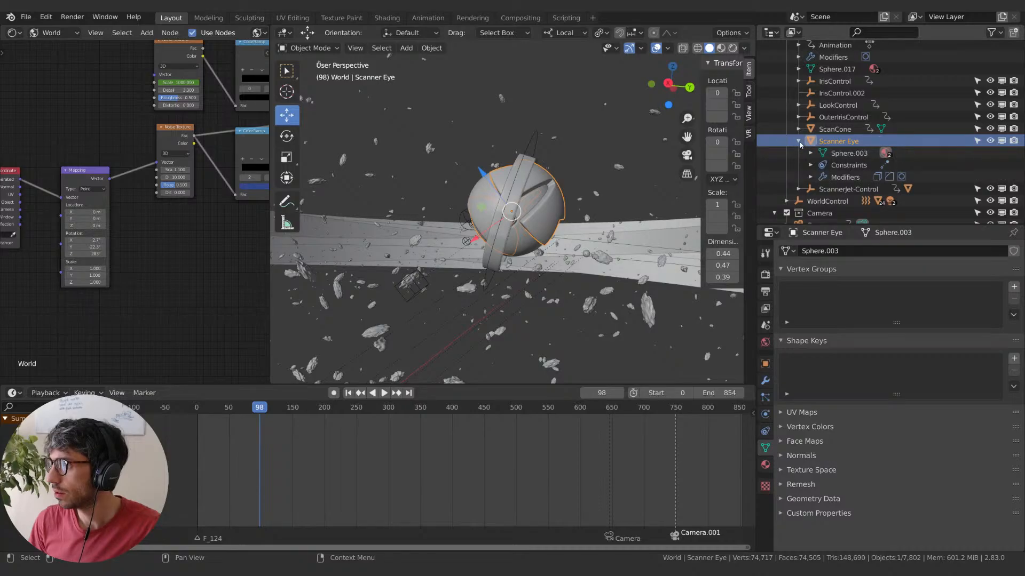
# - Collapse Scanner Eye's hierarchy and look over ScannerJet-Control and its contents under ScannerBot.003
pyautogui.click(799, 142)
pyautogui.click(836, 153)
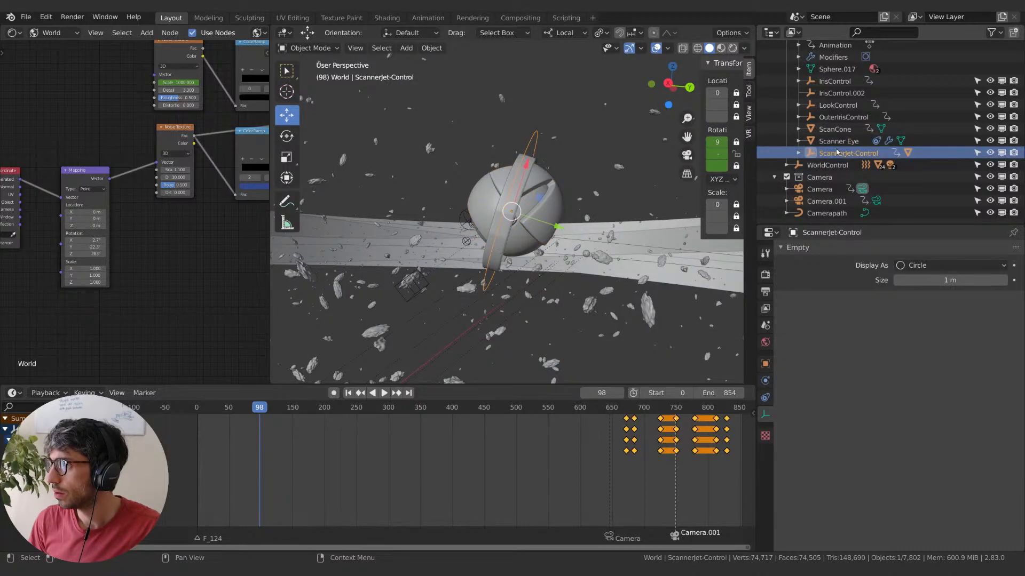
pyautogui.click(799, 155)
pyautogui.click(799, 154)
pyautogui.scroll(2, 800, 158)
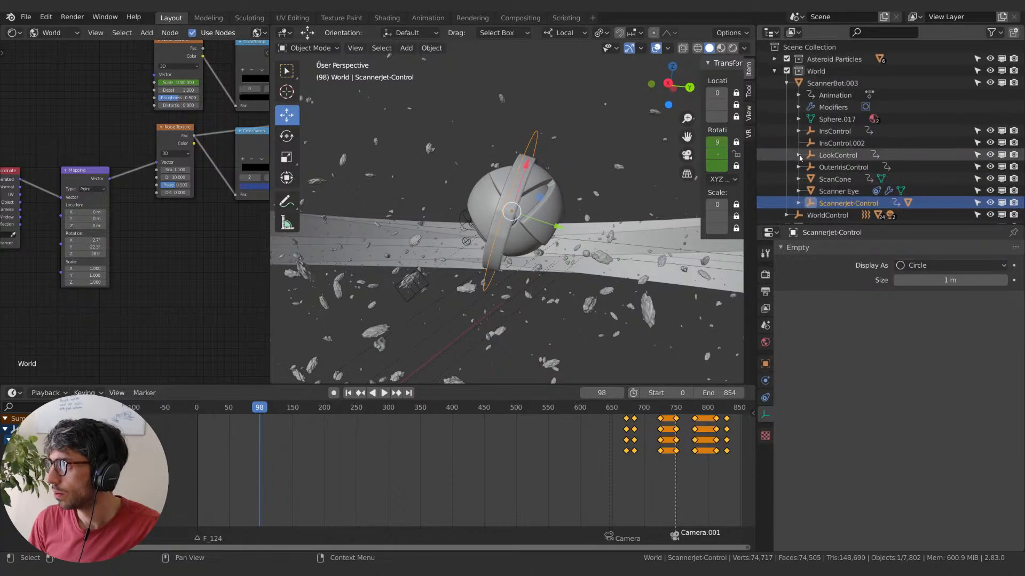
pyautogui.scroll(-2, 802, 131)
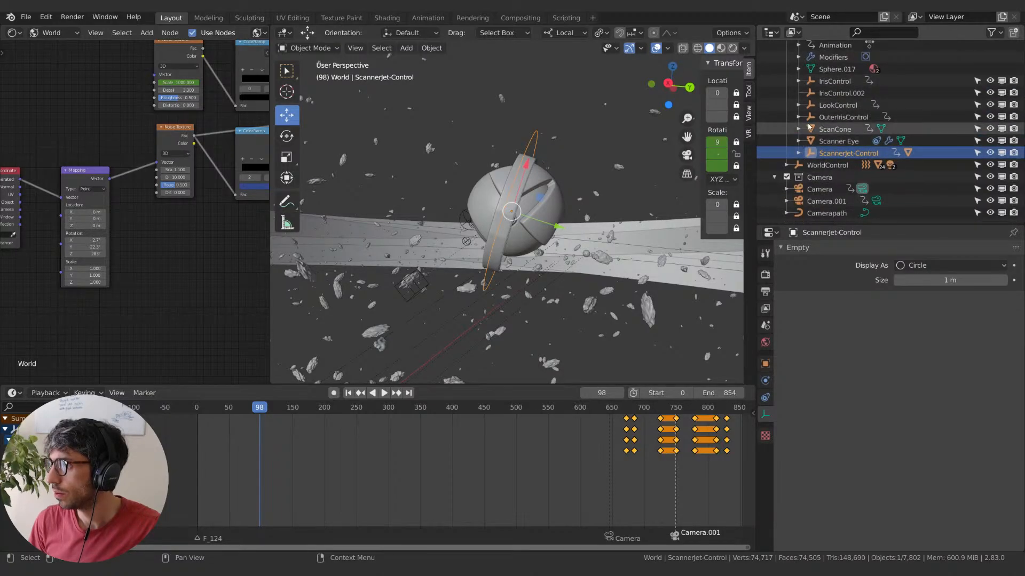
# - Undo the recent selections and changes back to before ScanLocation was unlinked from the Camera collection
pyautogui.hotkey('ctrl', 'z')
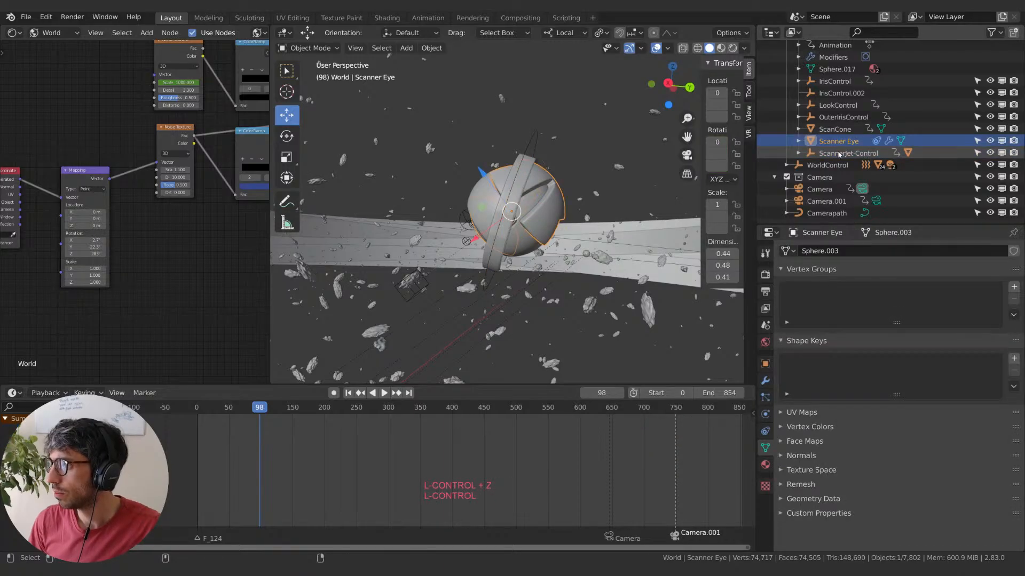
pyautogui.hotkey('ctrl', 'z')
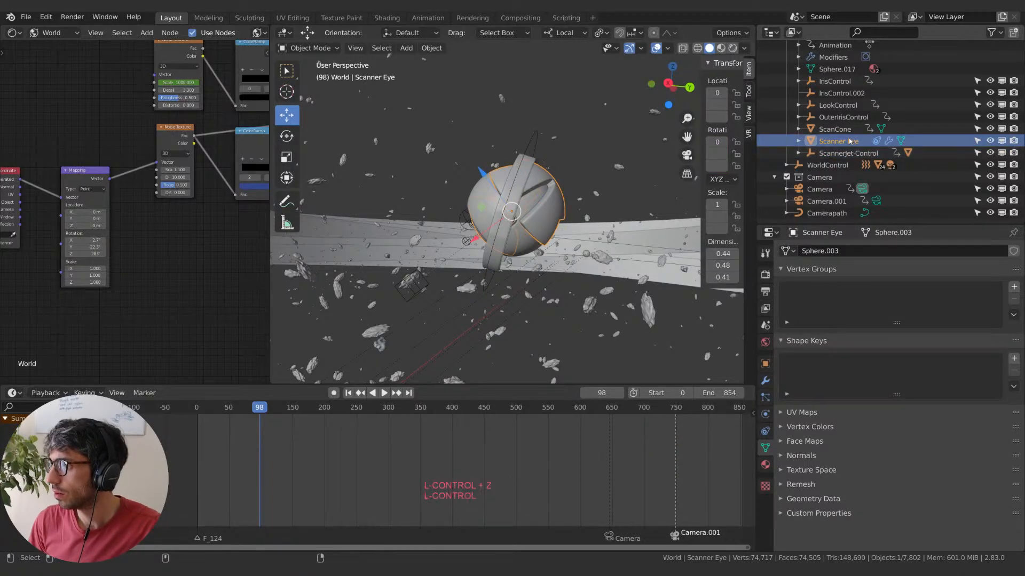
pyautogui.hotkey('ctrl', 'z')
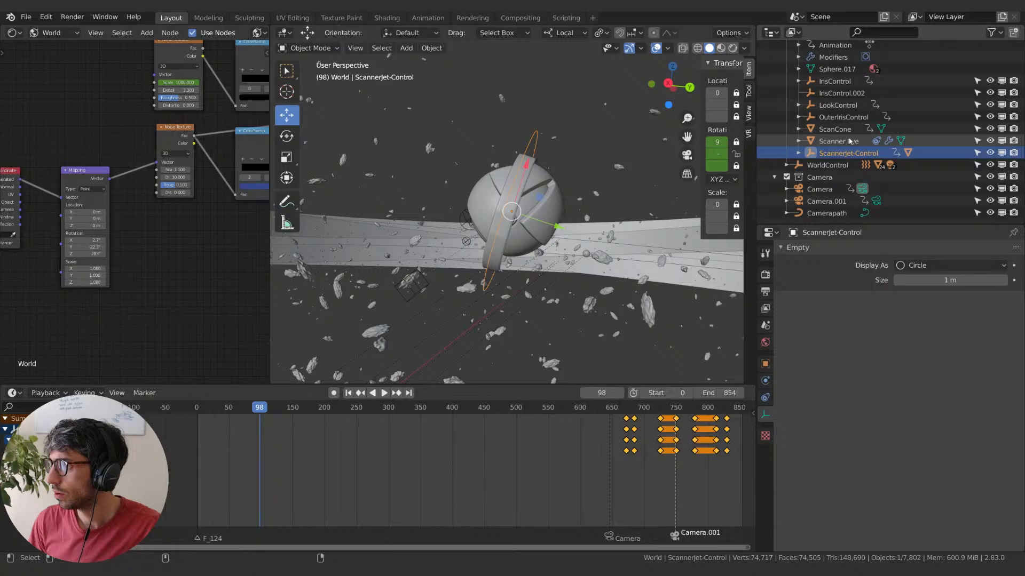
pyautogui.click(850, 140)
pyautogui.hotkey('ctrl', 'z')
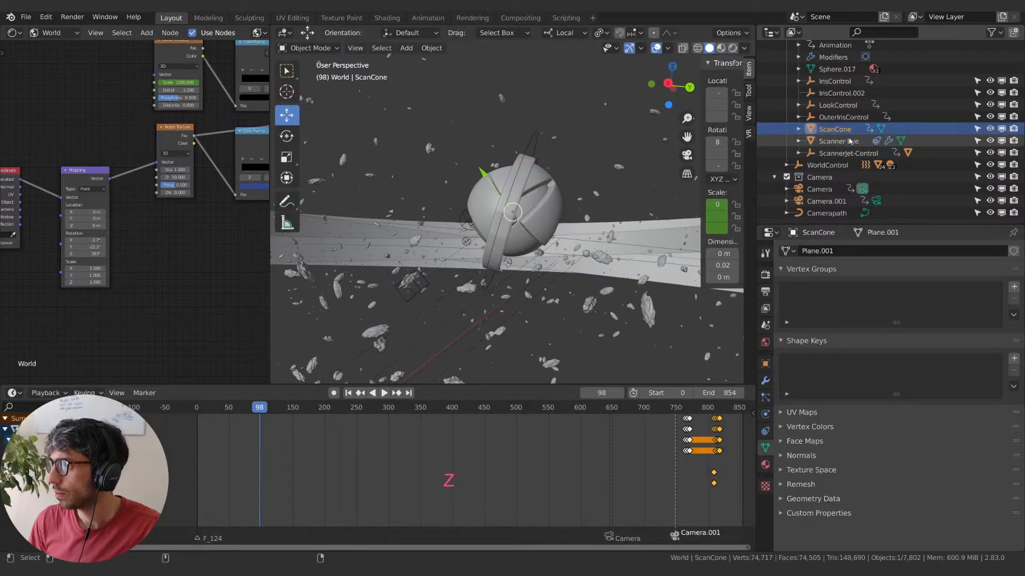
pyautogui.hotkey('ctrl', 'z')
pyautogui.hotkey('ctrl', 'z')
pyautogui.hotkey('ctrl', 'z')
pyautogui.hotkey('ctrl', 'z')
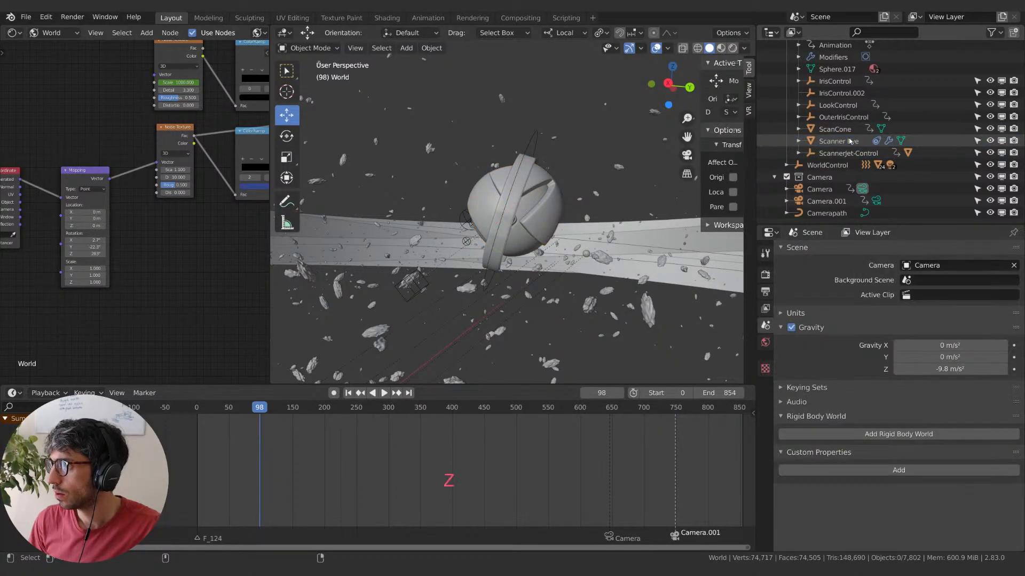
# - Unlink ScanLocation from the Camera collection and check the contents of ScanCone
pyautogui.scroll(-1, 845, 149)
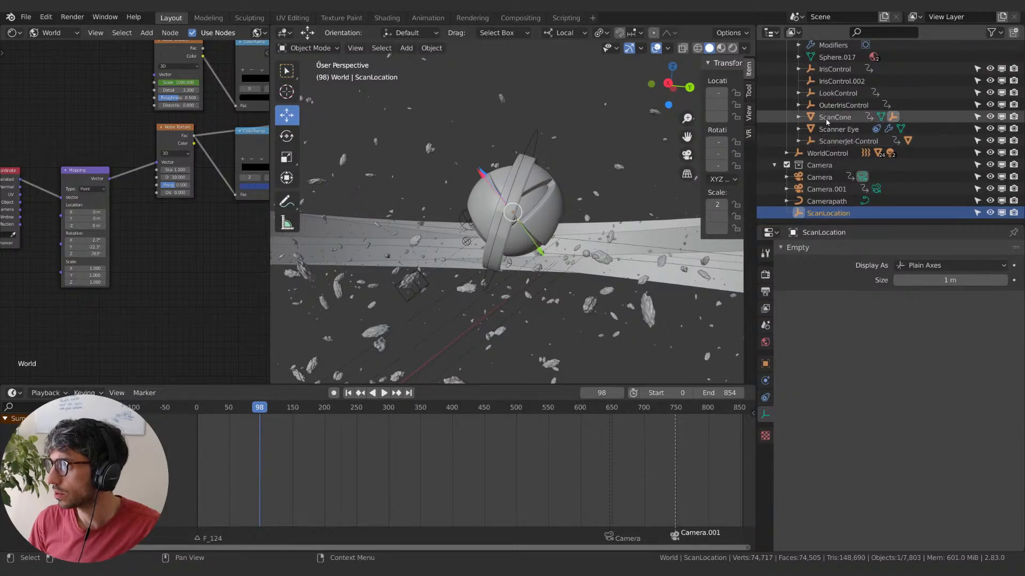
pyautogui.rightClick(823, 215)
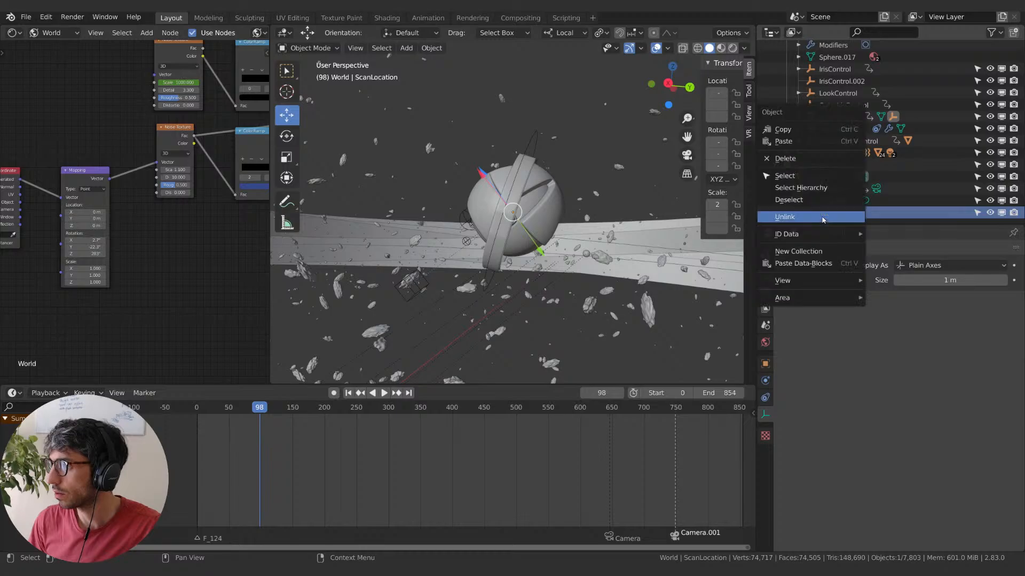
pyautogui.click(822, 217)
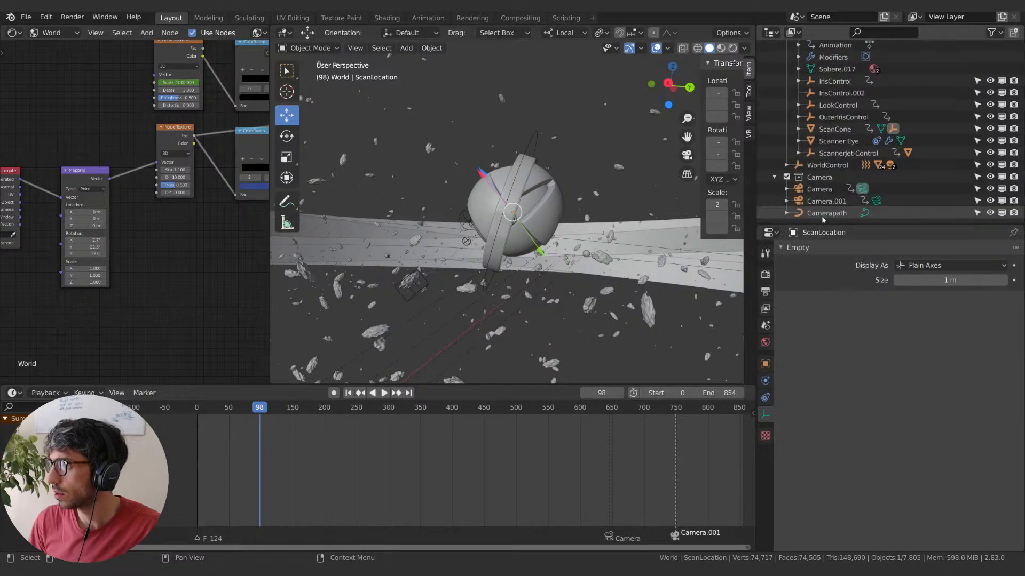
pyautogui.click(799, 130)
pyautogui.click(798, 130)
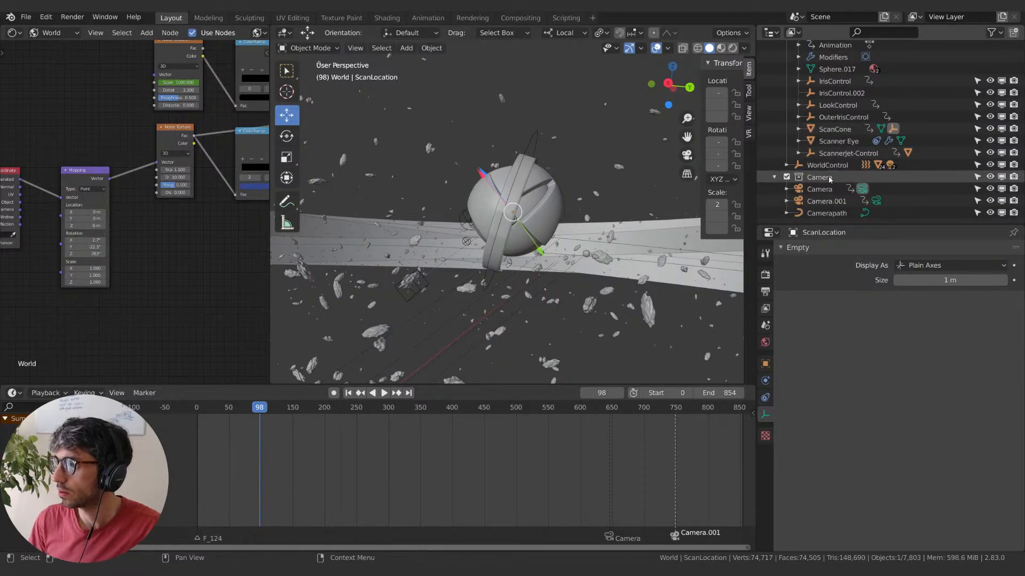
# - Select ScannerBot.003 and collapse its hierarchy under the World collection
pyautogui.scroll(3, 822, 98)
pyautogui.click(801, 82)
pyautogui.click(786, 83)
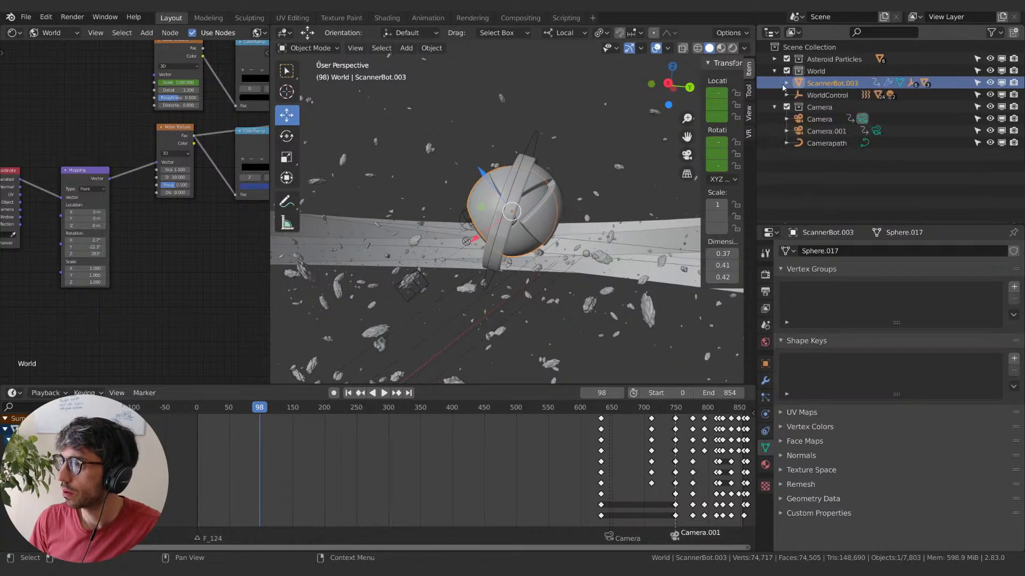
# - Examine the Asteroid Particles and World collections, the contents of WorldControl, and Camera.001
pyautogui.click(822, 60)
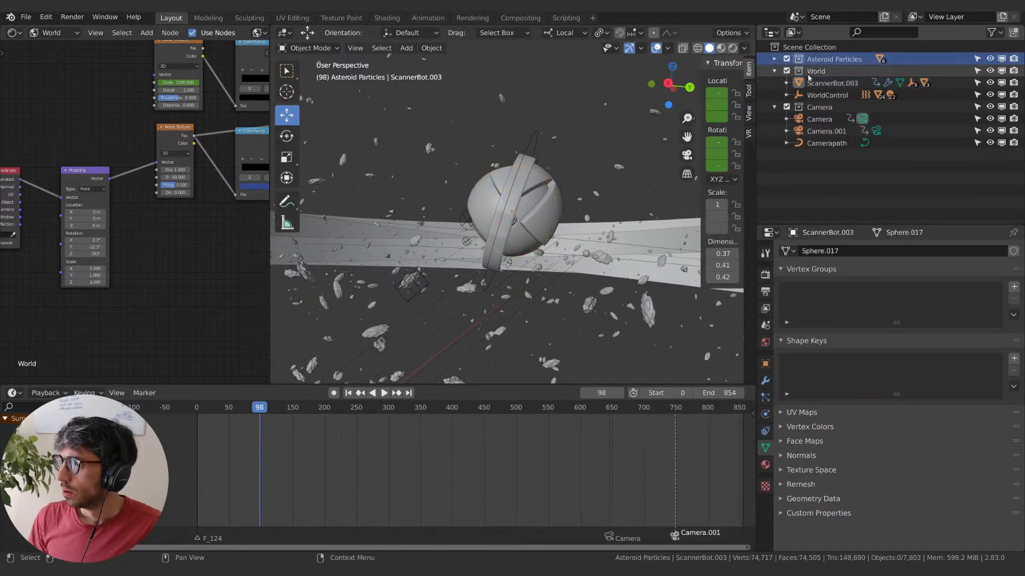
pyautogui.click(808, 74)
pyautogui.click(821, 60)
pyautogui.click(816, 72)
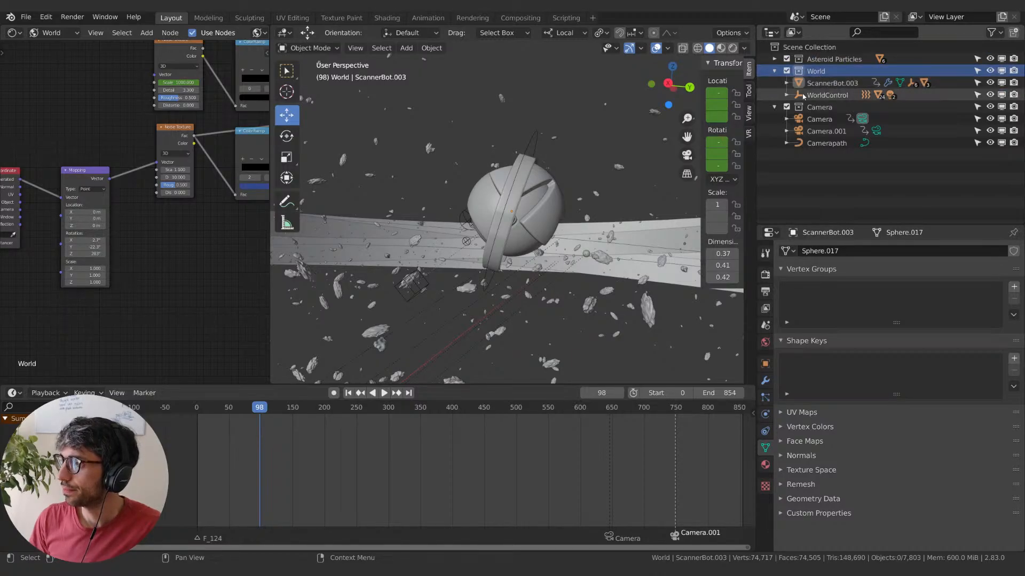
pyautogui.click(827, 95)
pyautogui.click(786, 95)
pyautogui.click(786, 95)
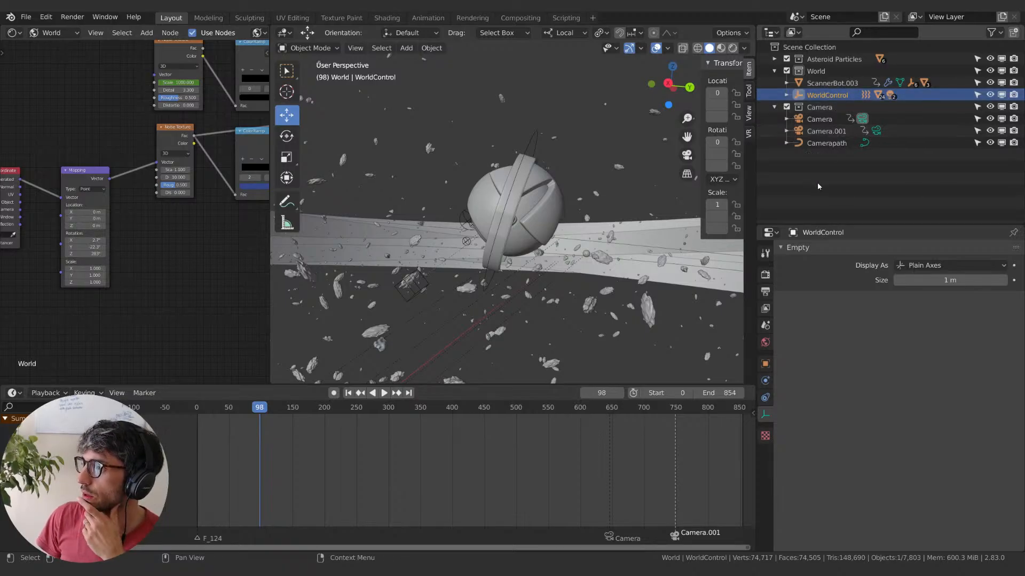
pyautogui.click(826, 130)
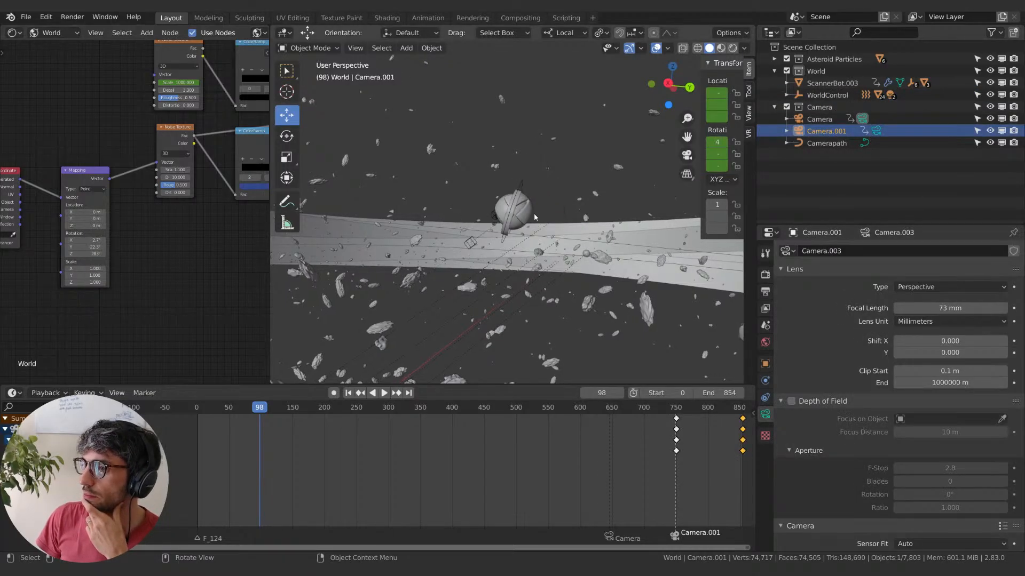
# - Select all of ScannerBot.003's keyframes and move them far earlier in the timeline
pyautogui.click(811, 84)
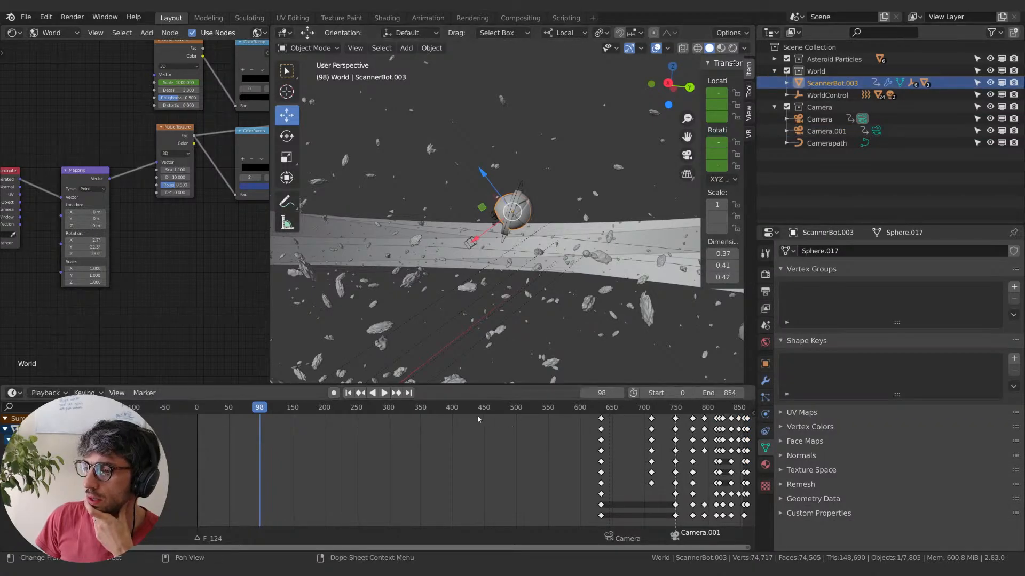
pyautogui.moveTo(523, 463); pyautogui.dragTo(458, 466, button='middle')
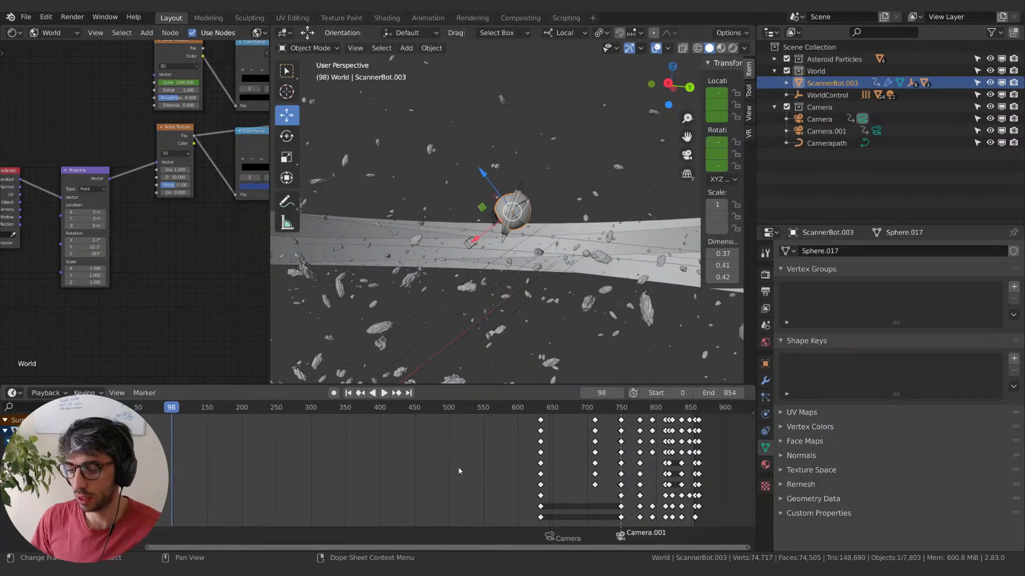
pyautogui.press('b')
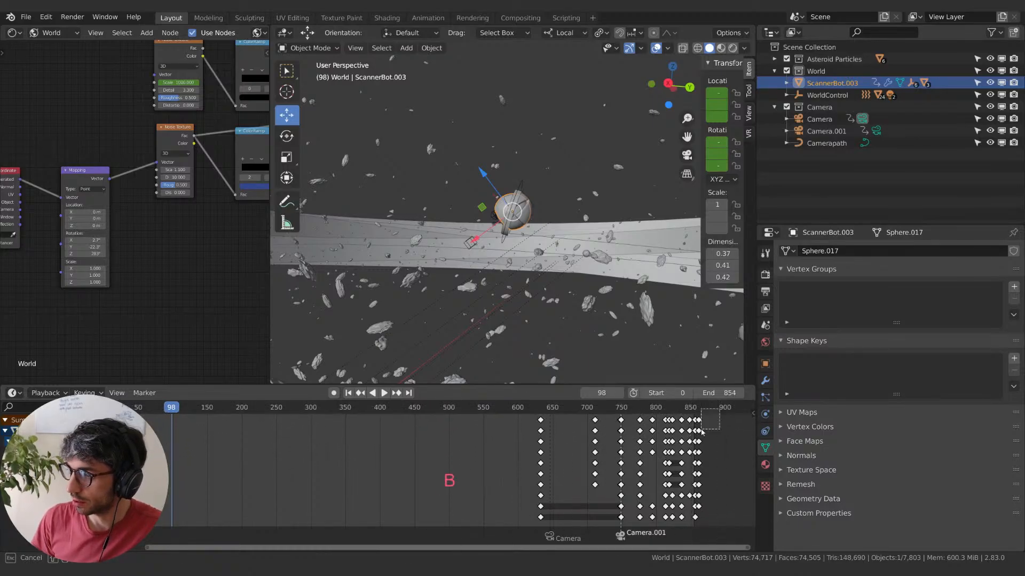
pyautogui.moveTo(719, 410); pyautogui.dragTo(494, 538)
pyautogui.moveTo(493, 534); pyautogui.dragTo(542, 533, button='middle')
pyautogui.press('g')
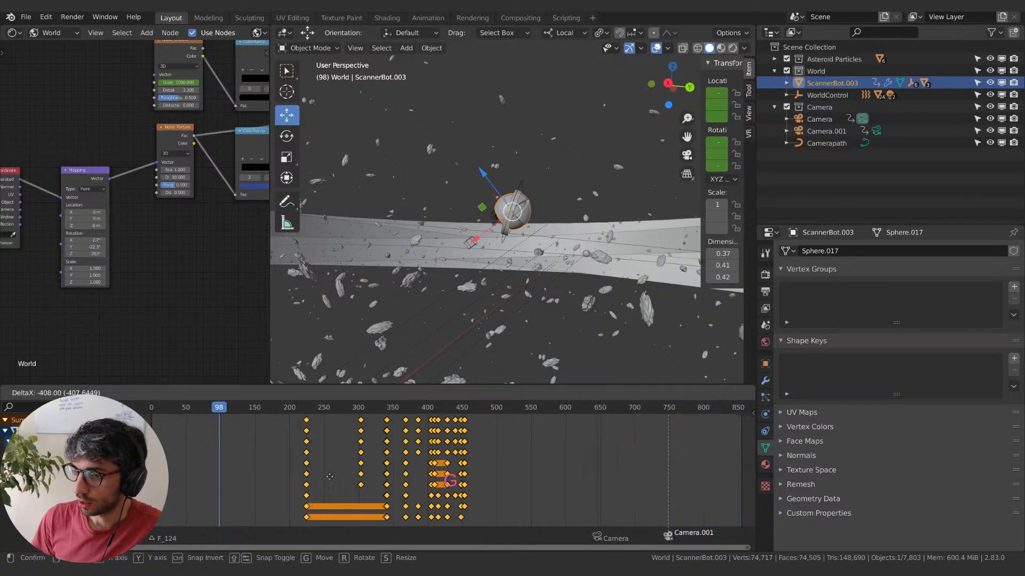
pyautogui.click(685, 478)
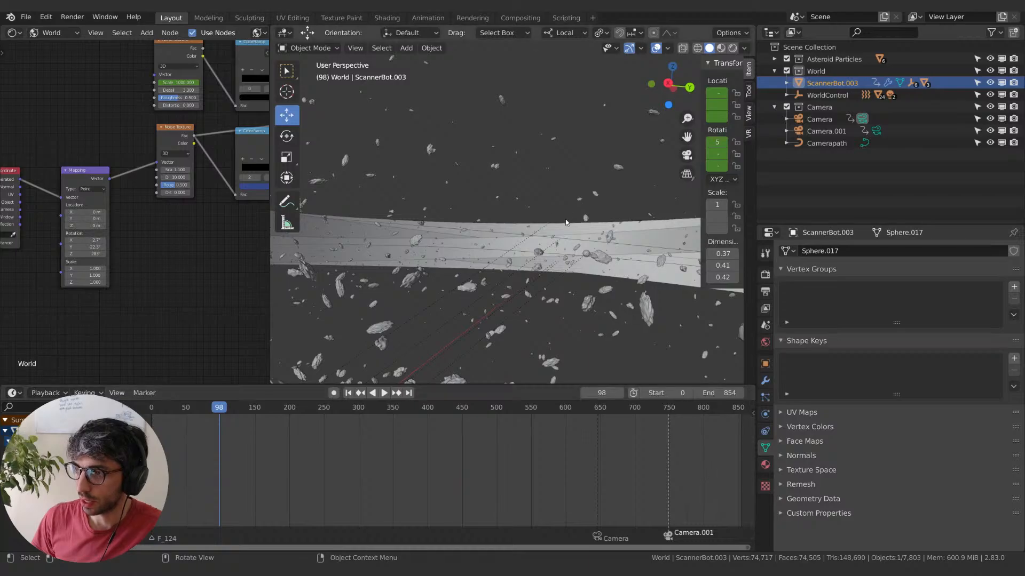
# - Check ScannerBot.003's placement in the camera view, delete all its selected keyframes, and check its hierarchy
pyautogui.press('KP_Decimal')
pyautogui.moveTo(602, 201); pyautogui.dragTo(591, 181, button='middle')
pyautogui.press('KP_0')
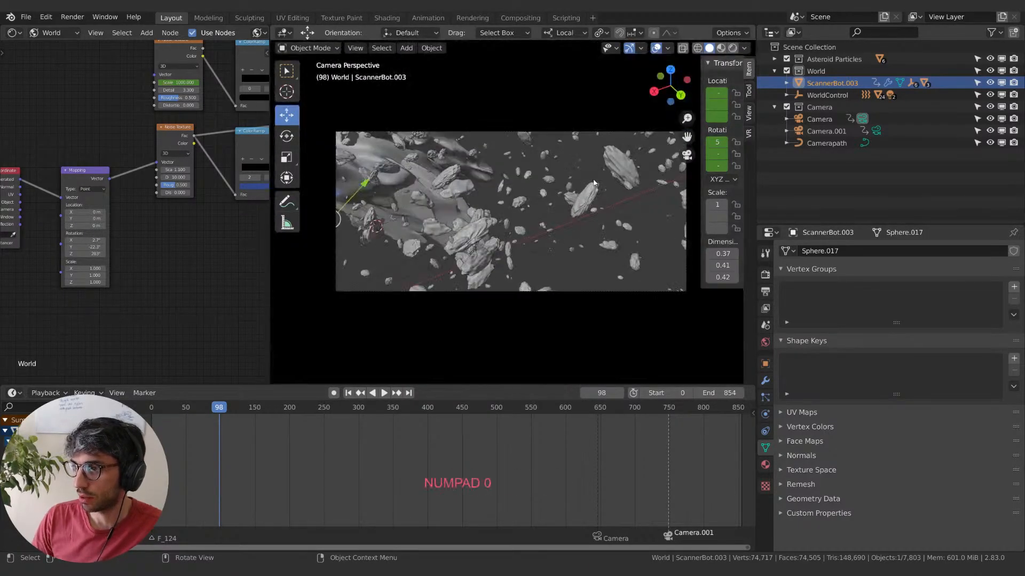
pyautogui.moveTo(614, 220); pyautogui.dragTo(560, 208, button='middle')
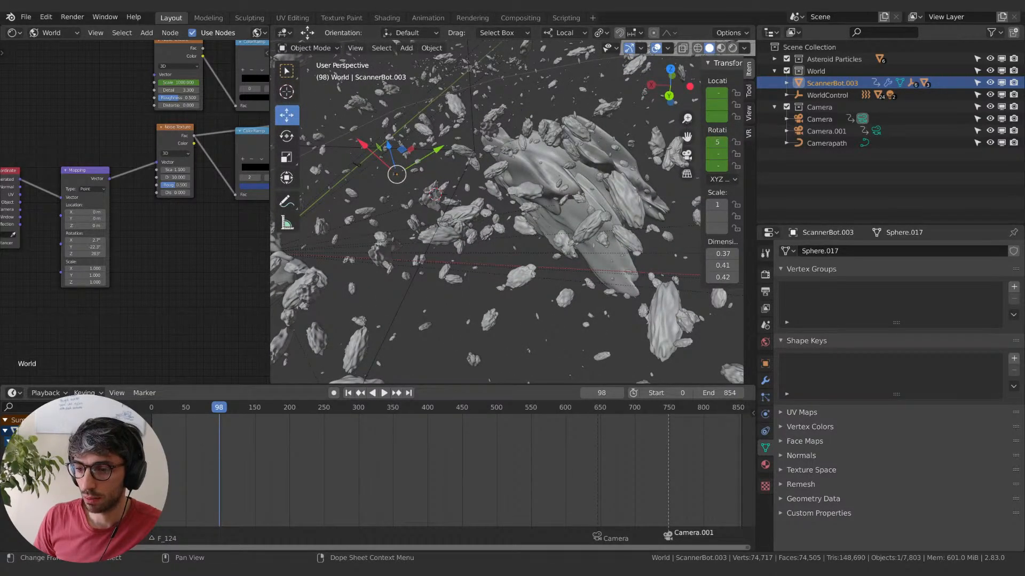
pyautogui.press('x')
pyautogui.click(153, 442)
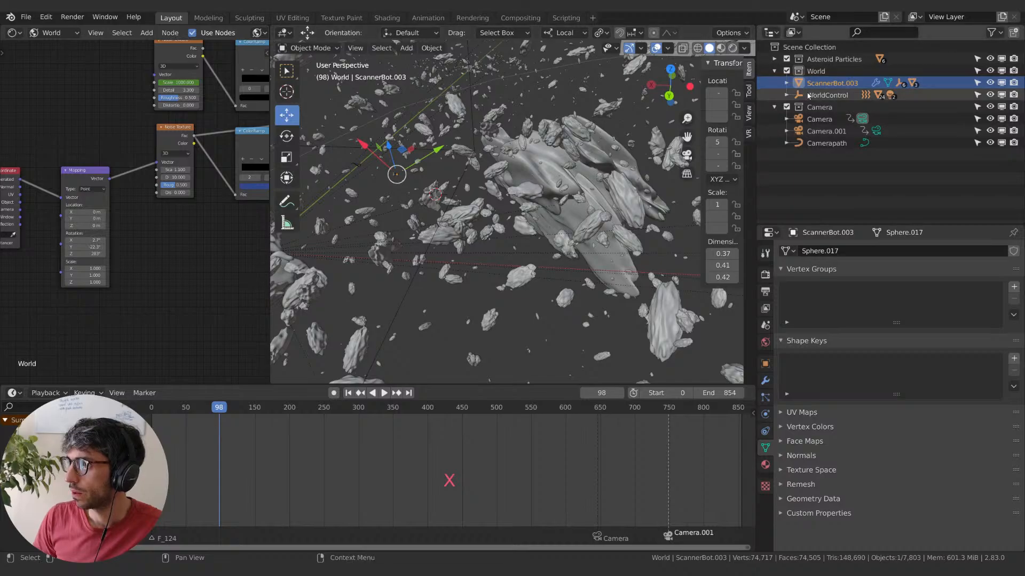
pyautogui.click(787, 83)
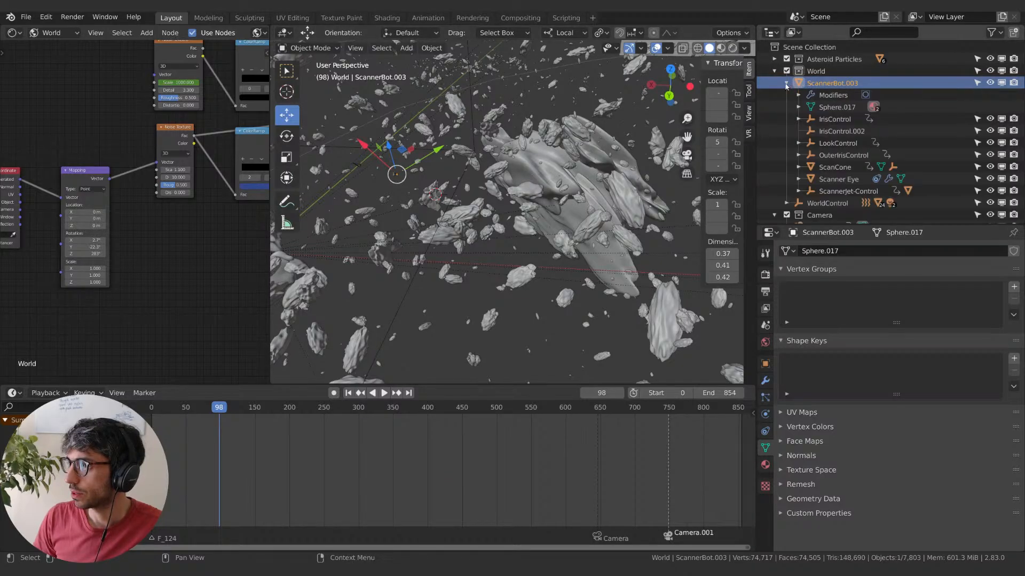
pyautogui.click(787, 83)
# - Switch the timeline to an enlarged Dope Sheet that shows the keyframes of all objects, not only selected ones
pyautogui.click(12, 393)
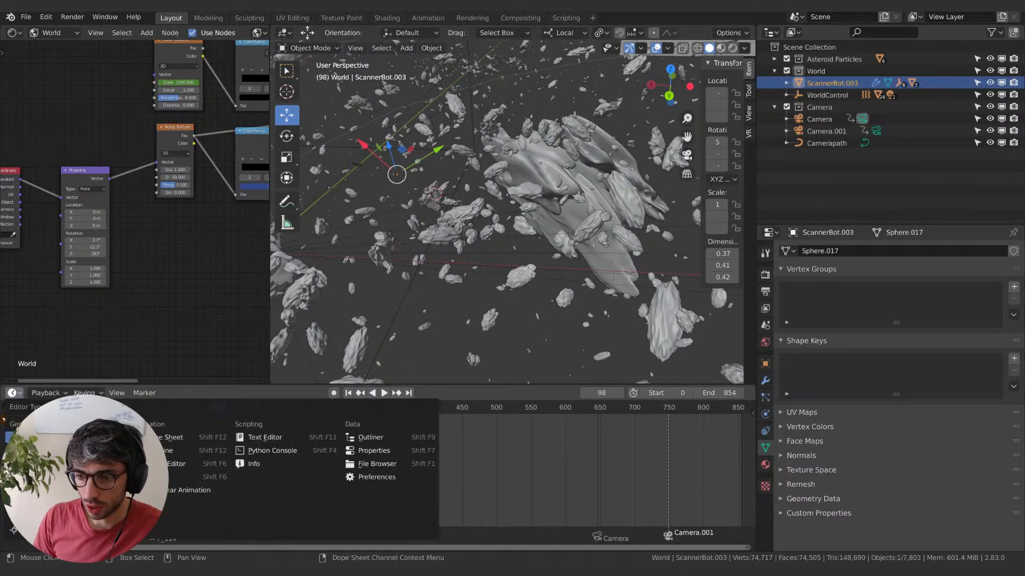
pyautogui.click(198, 438)
pyautogui.moveTo(209, 384); pyautogui.dragTo(223, 340)
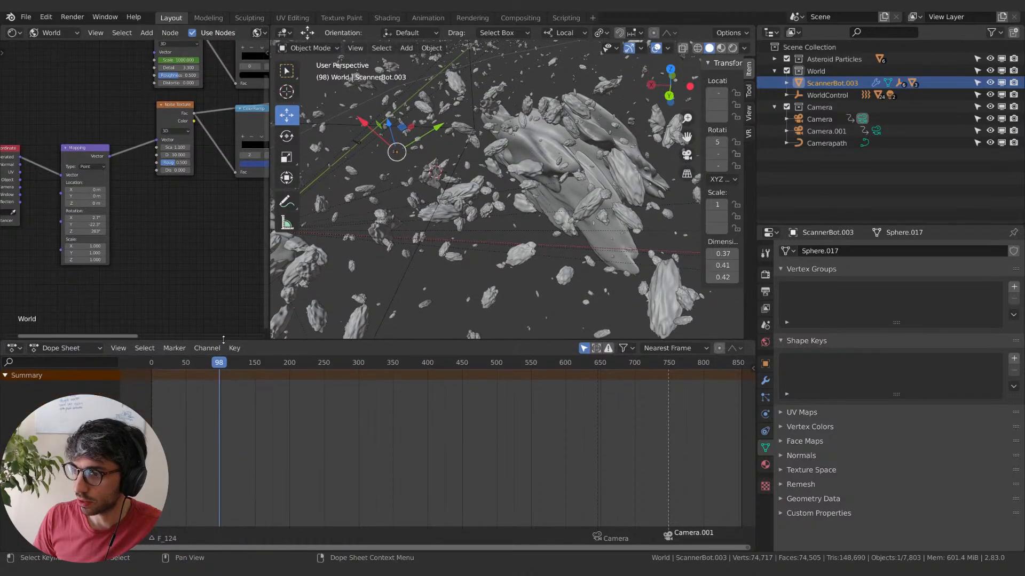
pyautogui.click(584, 349)
pyautogui.press('Home')
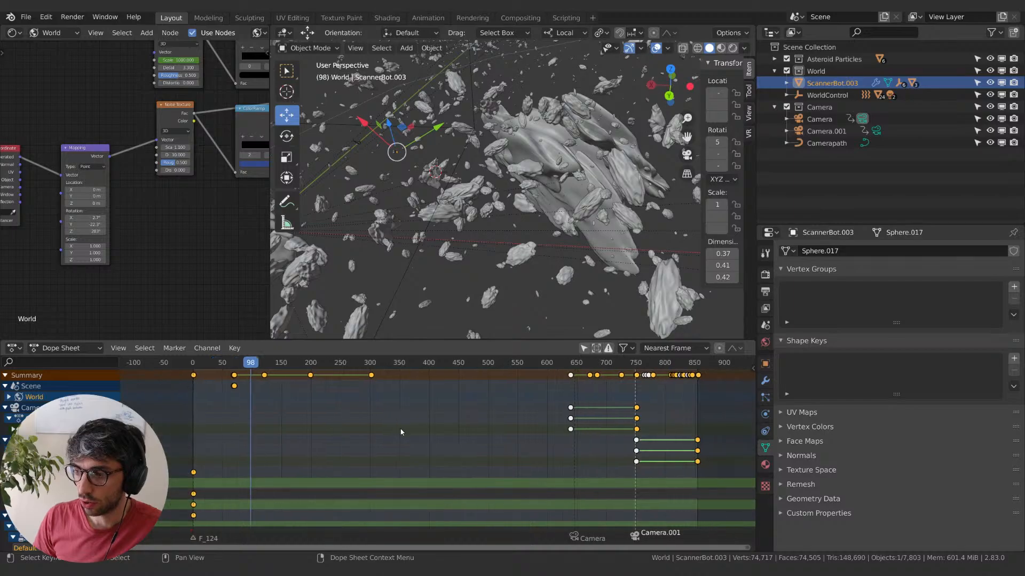
# - Select the ScannerJet-Control channel in the Dope Sheet and delete the keyframes in its rows and the rows just above
pyautogui.scroll(-8, 402, 431)
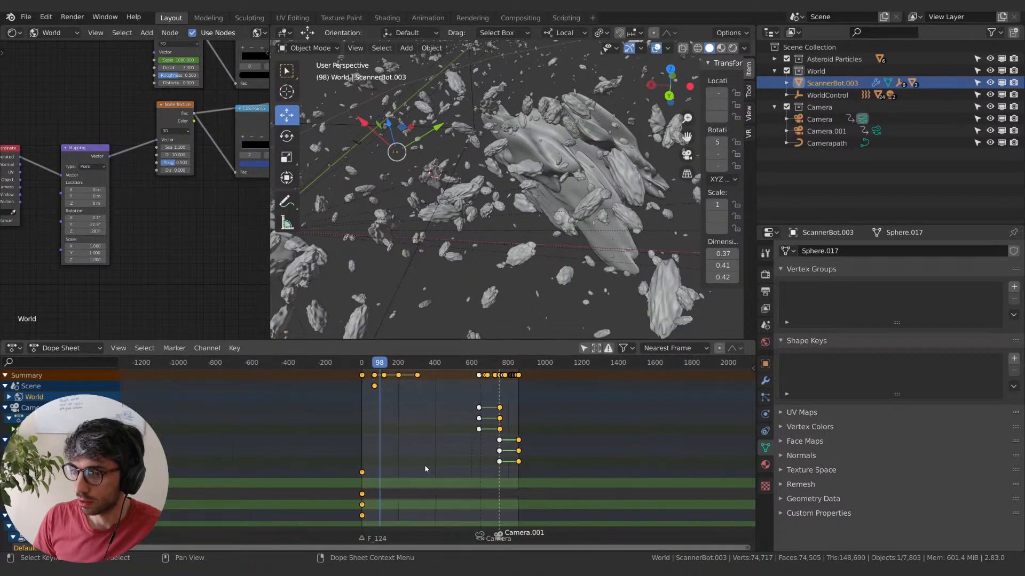
pyautogui.keyDown('shift'); pyautogui.scroll(-10, 428, 465); pyautogui.keyUp('shift')
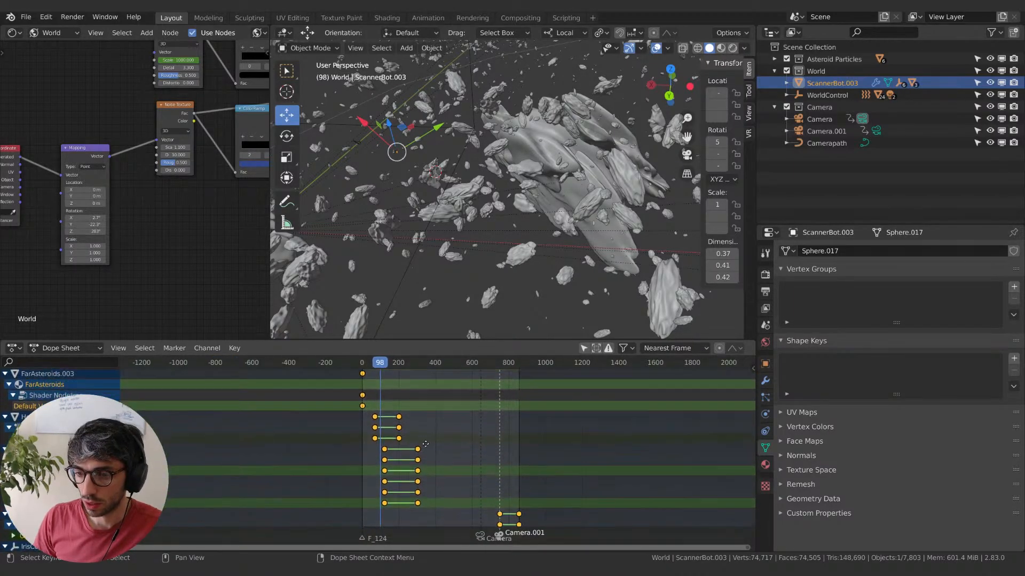
pyautogui.keyDown('shift'); pyautogui.scroll(-10, 426, 439); pyautogui.keyUp('shift')
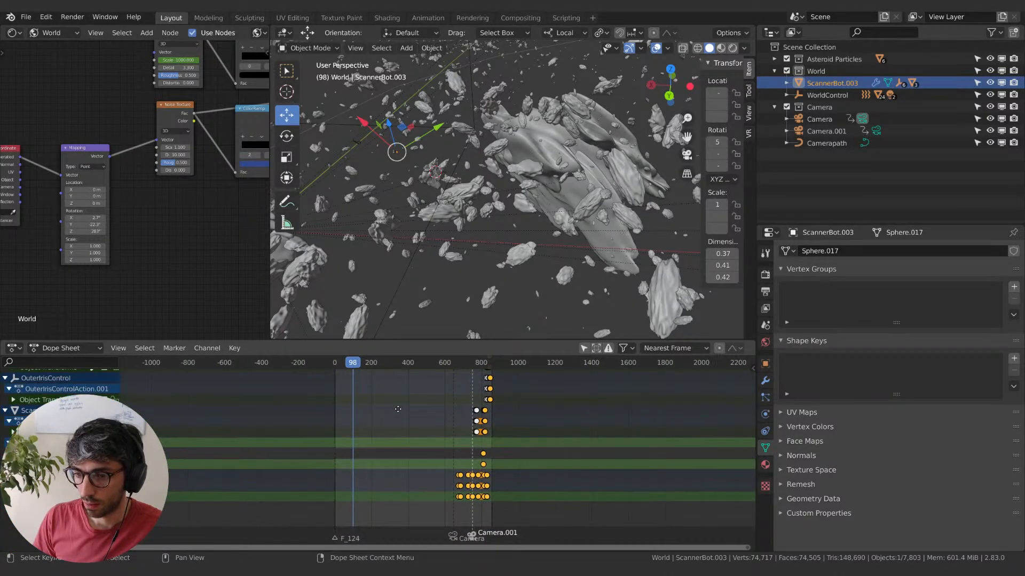
pyautogui.click(432, 473)
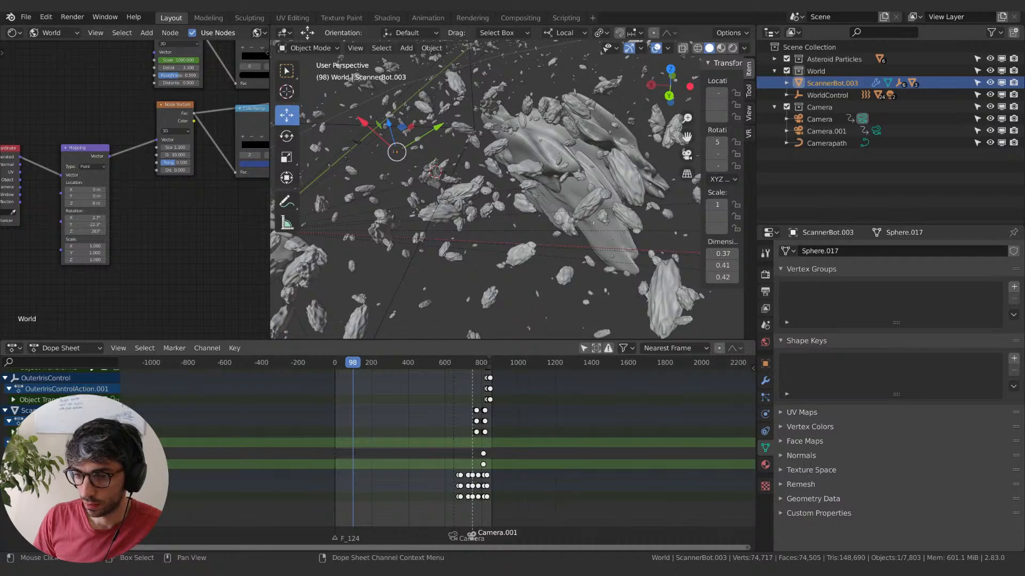
pyautogui.click(65, 475)
pyautogui.keyDown('shift'); pyautogui.scroll(1, 419, 487); pyautogui.keyUp('shift')
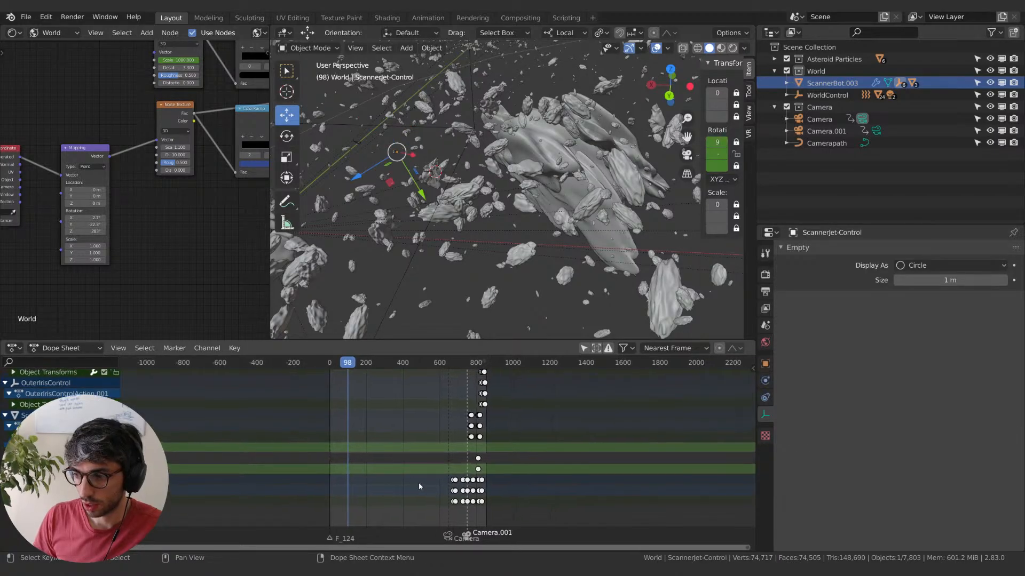
pyautogui.press('b')
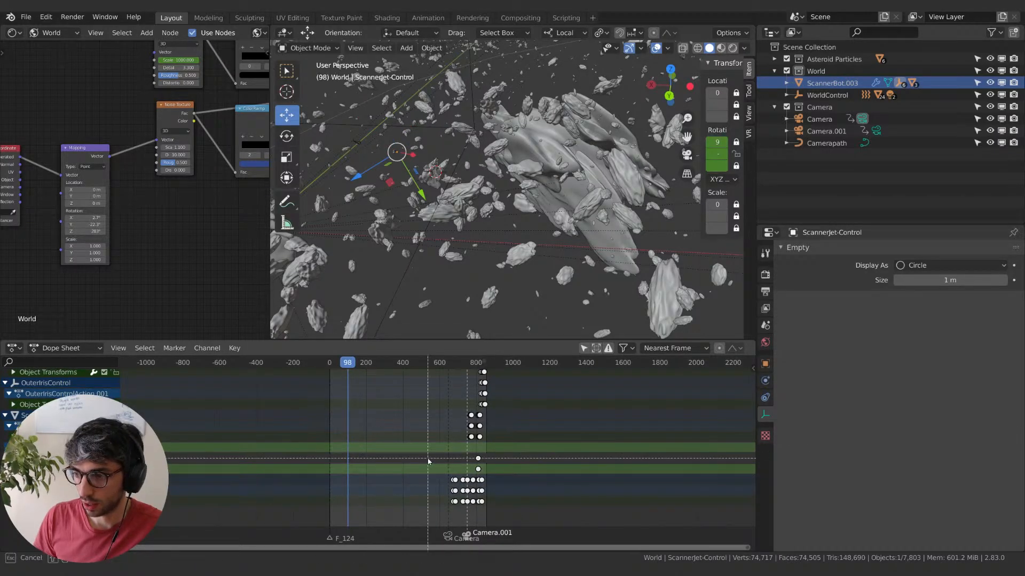
pyautogui.moveTo(435, 458); pyautogui.dragTo(521, 524)
pyautogui.press('x')
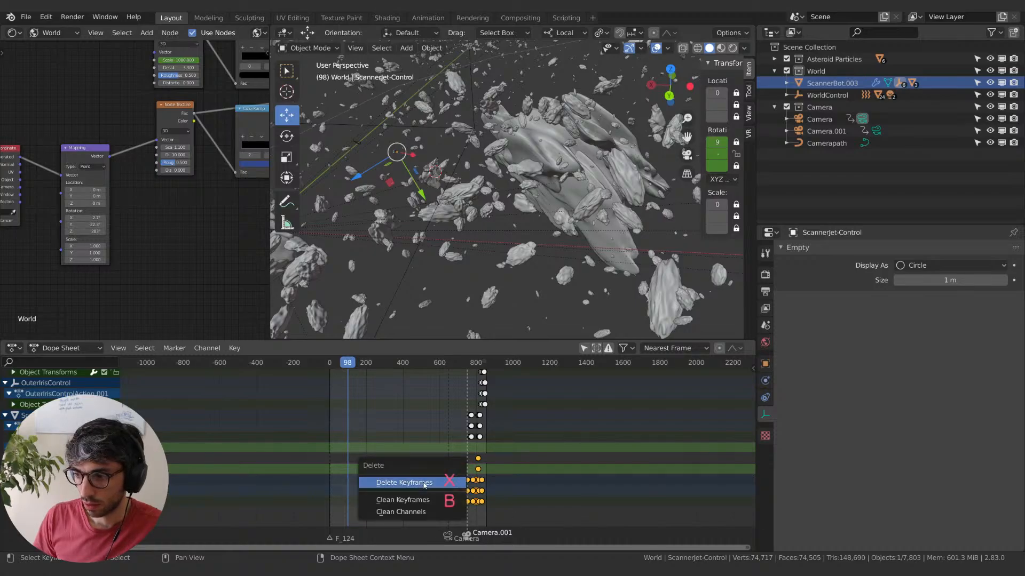
pyautogui.click(423, 485)
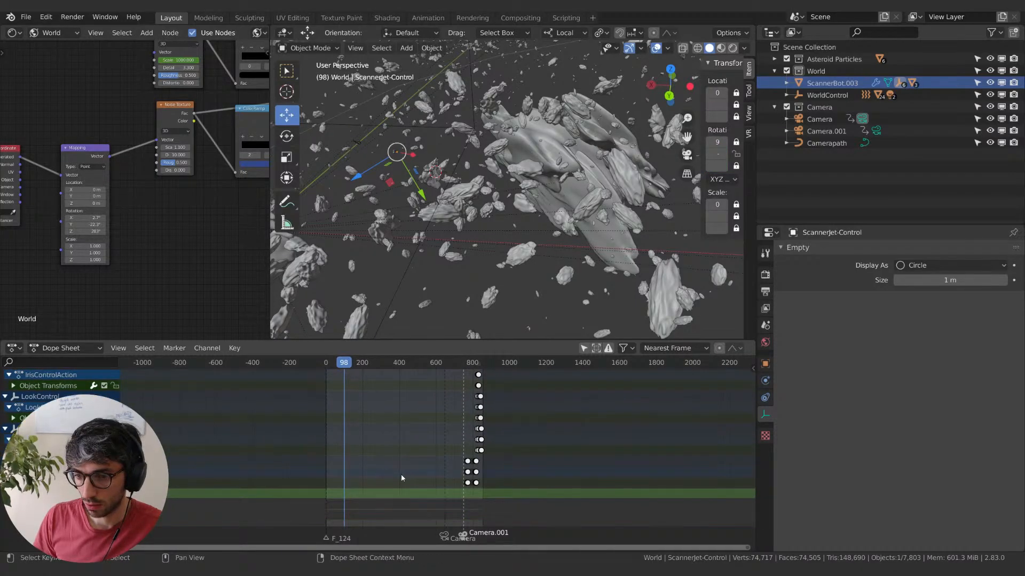
# - Delete the rest of the scanner bot's keyframes, including those of IrisControl, LookControl and OuterIrisControl
pyautogui.moveTo(423, 462); pyautogui.dragTo(514, 492)
pyautogui.press('x')
pyautogui.click(504, 492)
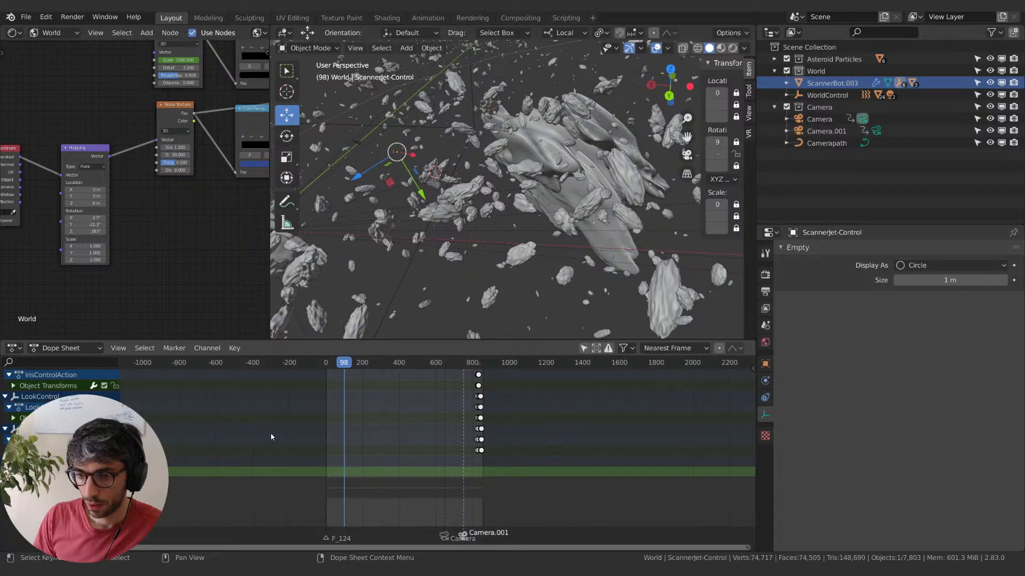
pyautogui.click(397, 152)
pyautogui.moveTo(471, 380); pyautogui.dragTo(453, 442, button='middle')
pyautogui.press('b')
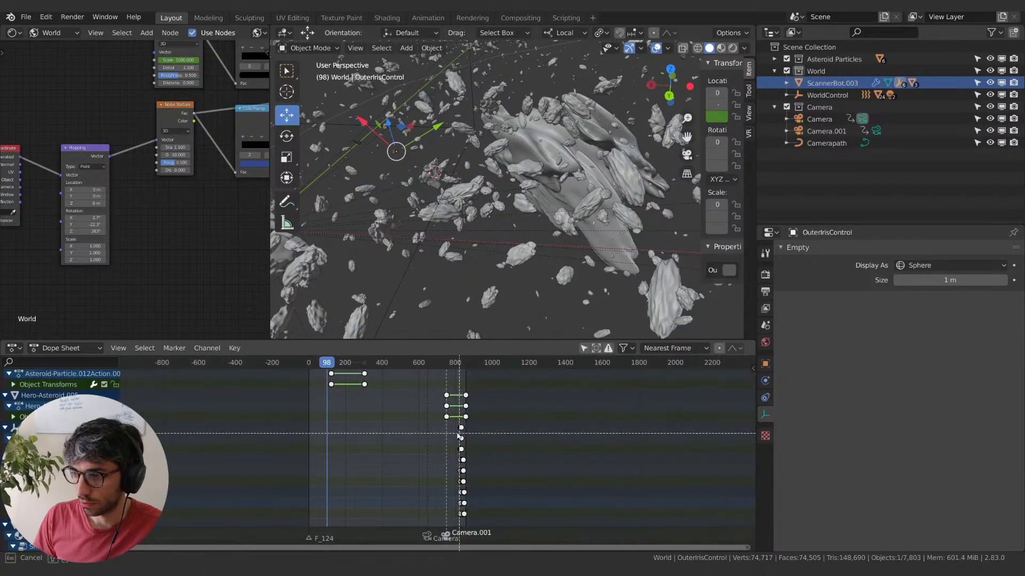
pyautogui.moveTo(450, 426); pyautogui.dragTo(499, 539)
pyautogui.press('x')
pyautogui.click(459, 515)
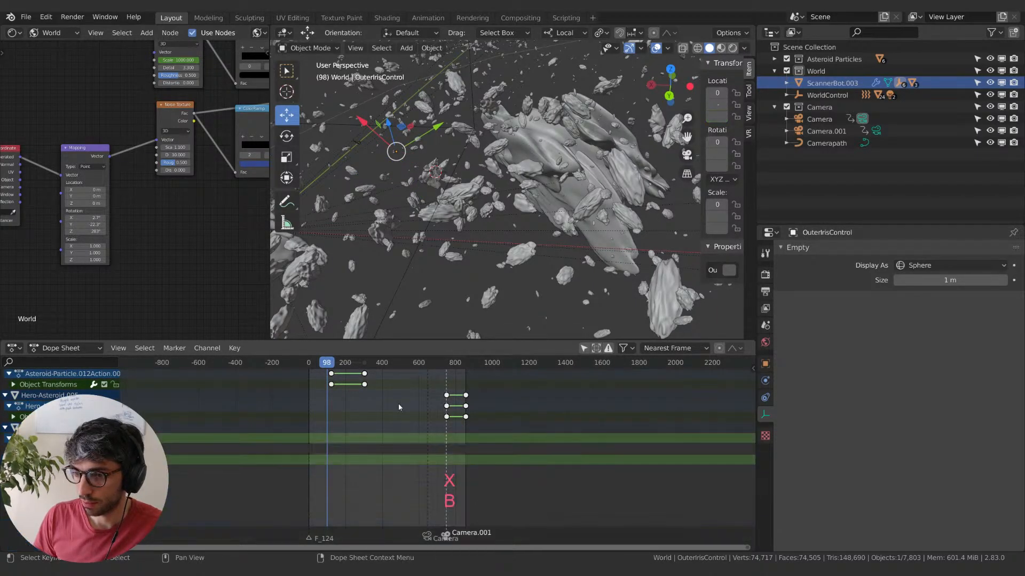
# - Delete the Hero-Asteroid.005 keyframes at the end of the frame range
pyautogui.click(80, 439)
pyautogui.moveTo(233, 414); pyautogui.dragTo(242, 442, button='middle')
pyautogui.press('b')
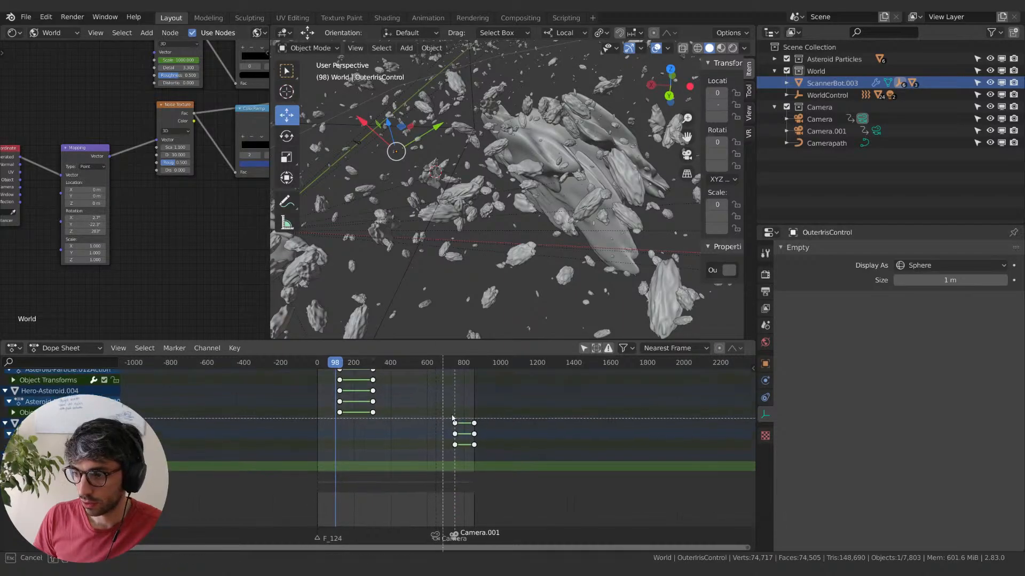
pyautogui.moveTo(487, 455); pyautogui.dragTo(438, 402)
pyautogui.press('x')
pyautogui.click(470, 469)
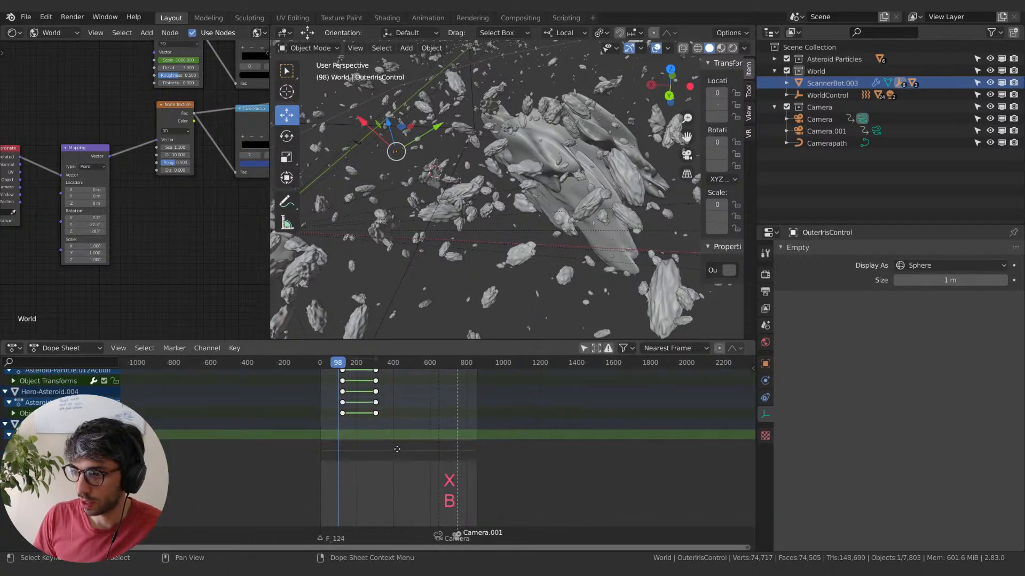
# - Delete the keyframes of Asteroid-Particle.012 and Hero-Asteroid.004
pyautogui.moveTo(397, 449); pyautogui.dragTo(418, 506, button='middle')
pyautogui.press('b')
pyautogui.moveTo(345, 413); pyautogui.dragTo(440, 486)
pyautogui.press('x')
pyautogui.click(439, 482)
# - Delete the remaining asteroid motion keyframes below the FarAsteroids channels, between about frames 70 and 200
pyautogui.moveTo(425, 443); pyautogui.dragTo(439, 496, button='middle')
pyautogui.press('b')
pyautogui.moveTo(362, 430); pyautogui.dragTo(419, 483)
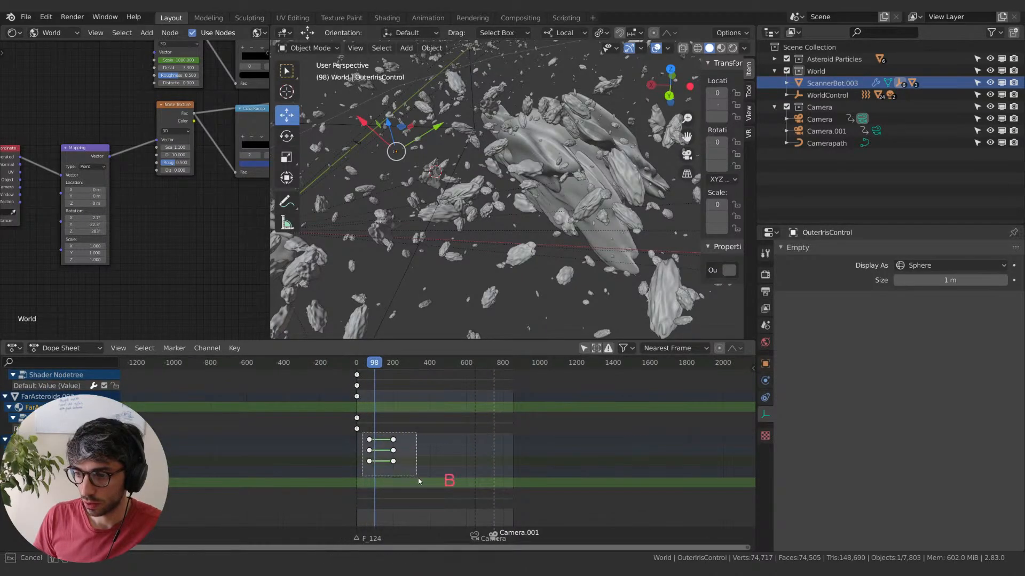
pyautogui.press('x')
pyautogui.click(394, 471)
# - Check the FarAsteroids channels, keeping their keyframes, and delete all keyframes of Camera and Camera.001
pyautogui.moveTo(401, 454); pyautogui.dragTo(405, 512, button='middle')
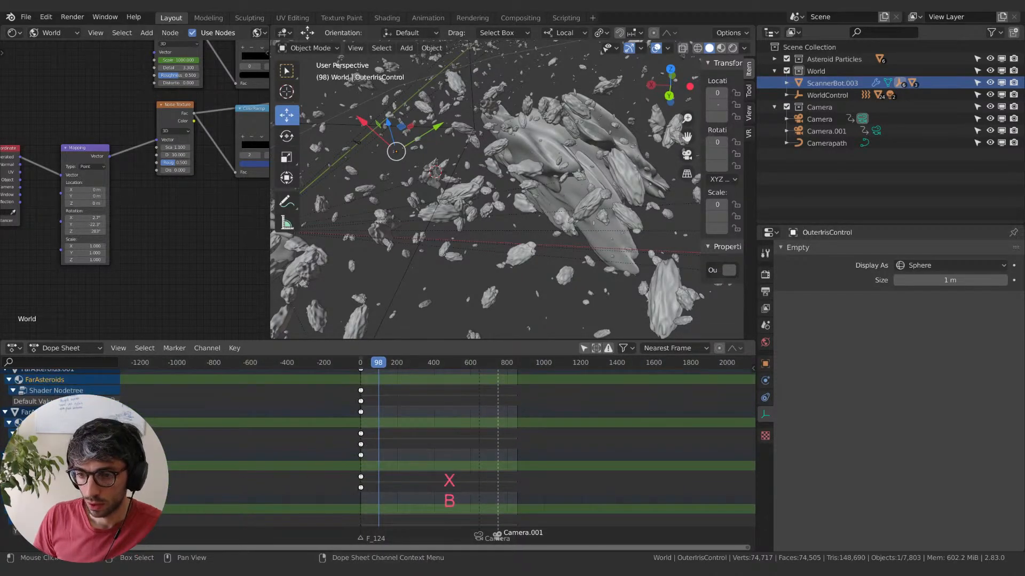
pyautogui.moveTo(69, 455); pyautogui.dragTo(77, 488)
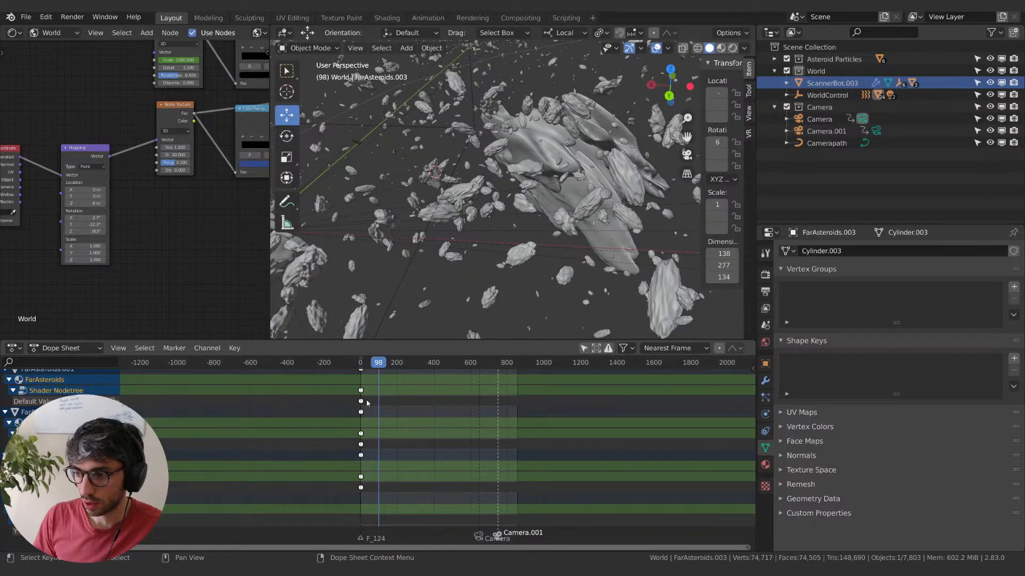
pyautogui.moveTo(367, 404); pyautogui.dragTo(366, 543, button='middle')
pyautogui.moveTo(362, 470); pyautogui.dragTo(362, 501, button='middle')
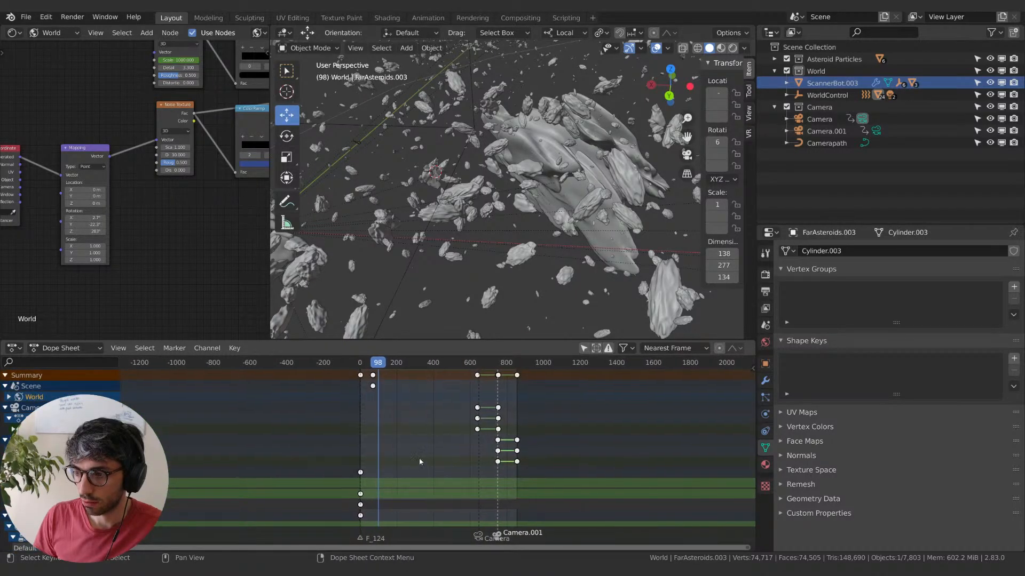
pyautogui.moveTo(446, 443); pyautogui.dragTo(398, 442, button='middle')
pyautogui.press('b')
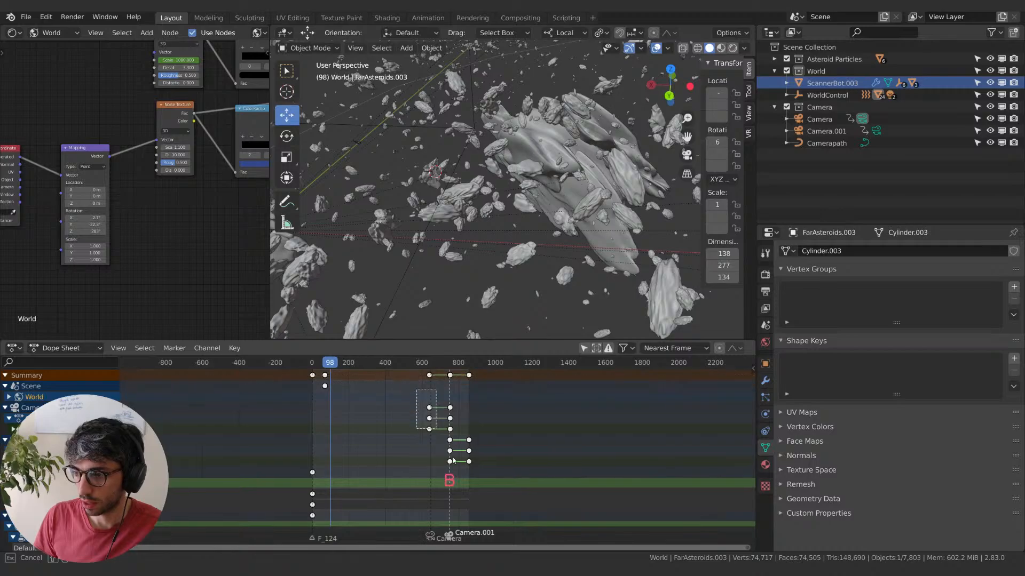
pyautogui.moveTo(416, 389); pyautogui.dragTo(478, 480)
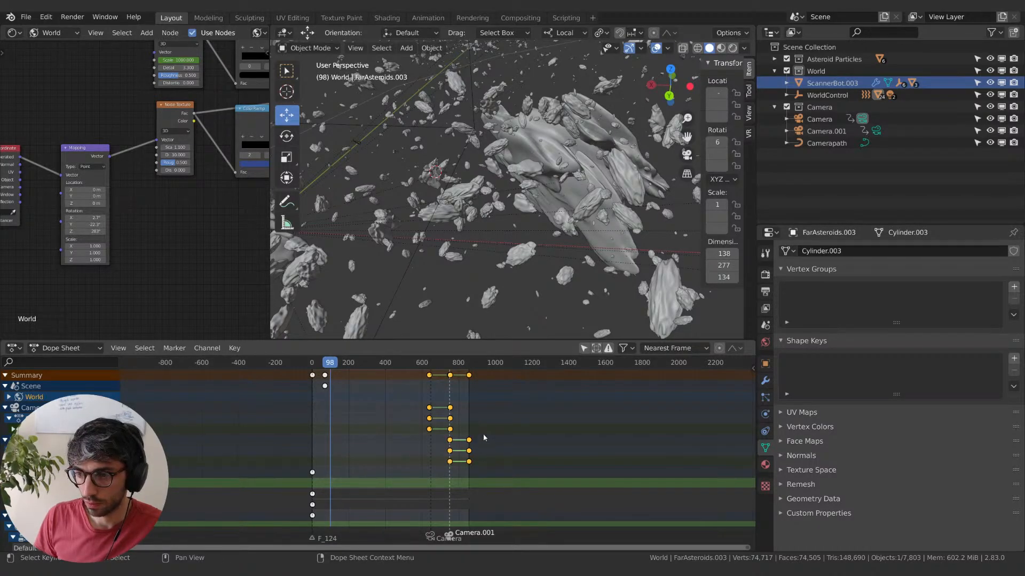
pyautogui.press('x')
pyautogui.click(457, 464)
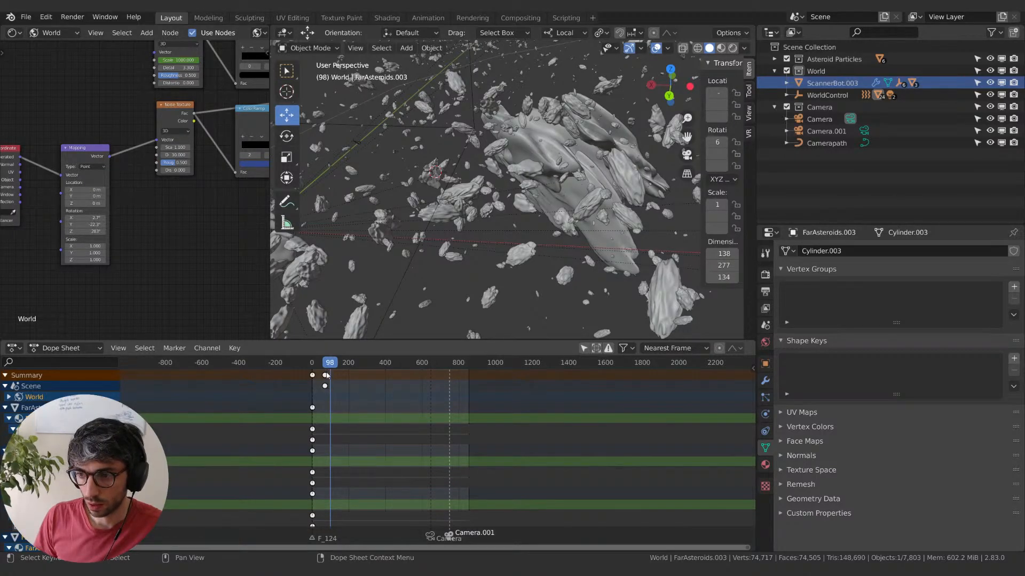
# - Move the playhead to frame 60, then jump back to the first keyframe at frame 1
pyautogui.moveTo(327, 365); pyautogui.dragTo(323, 365)
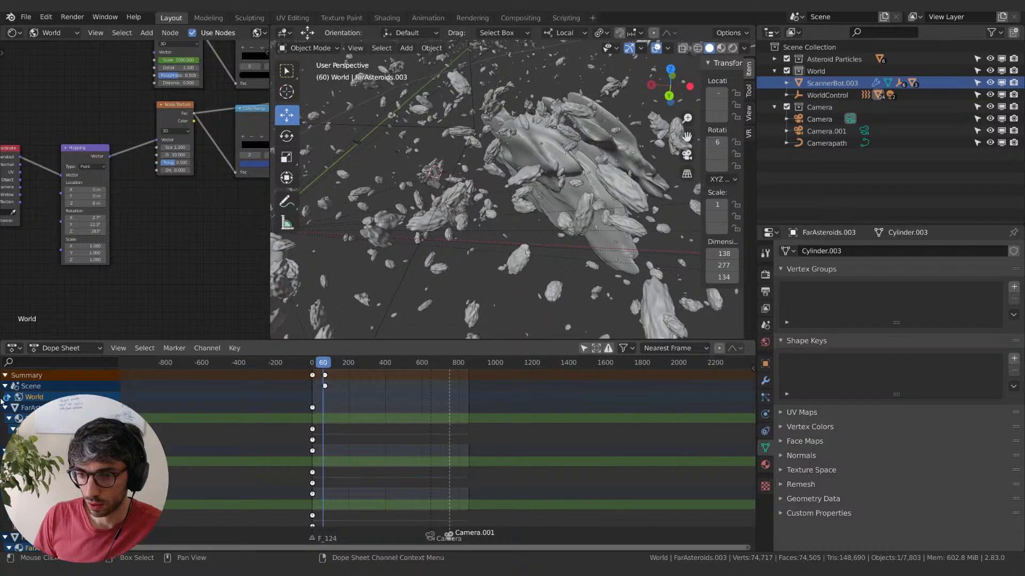
pyautogui.scroll(-4, 350, 433)
pyautogui.moveTo(396, 491); pyautogui.dragTo(337, 388, button='middle')
pyautogui.press('Down')
pyautogui.press('Down')
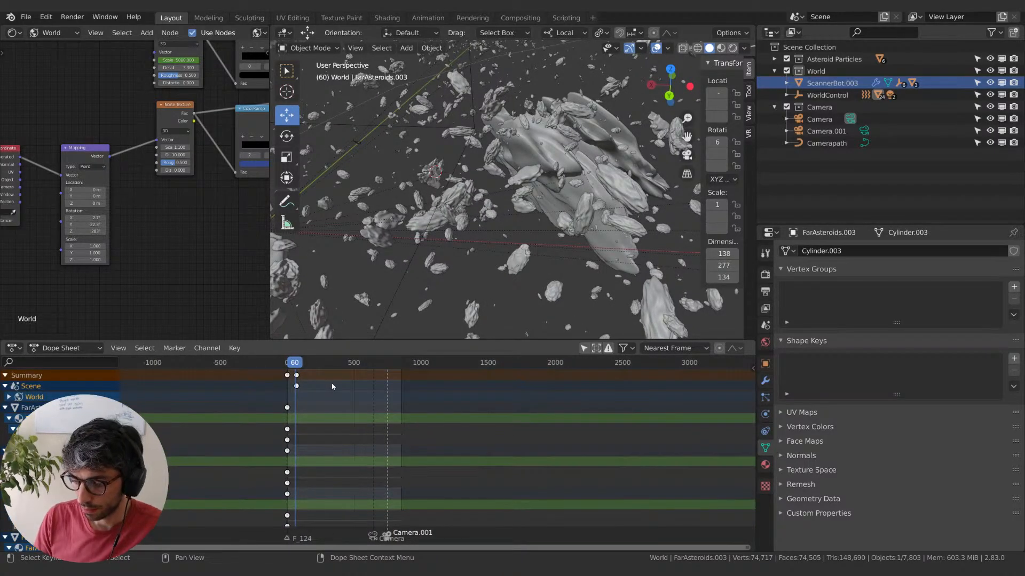
pyautogui.press('Up')
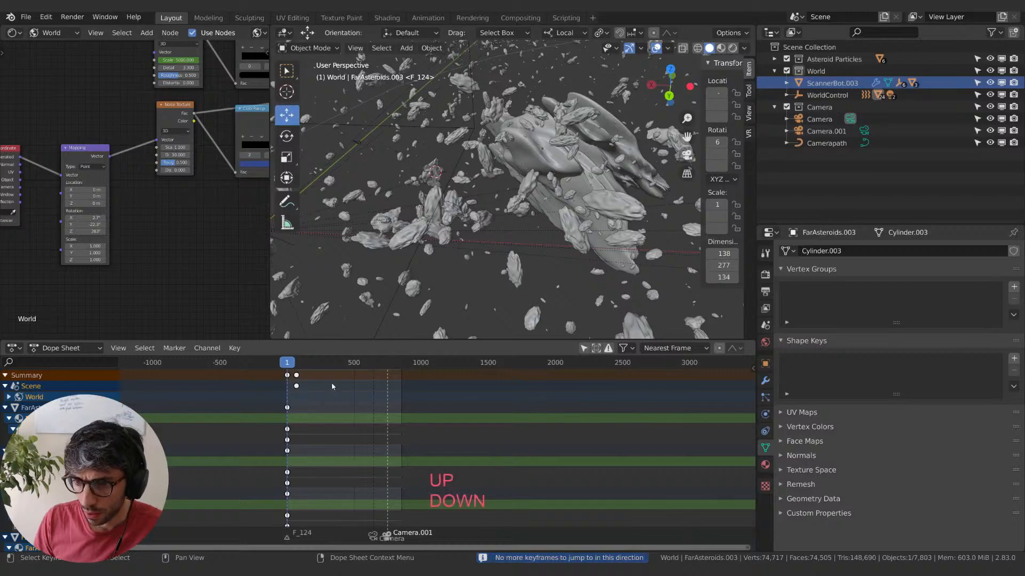
# - Examine the World's Shader Nodetree channels and keyframes in the Dope Sheet, collapsing and expanding the Summary
pyautogui.click(9, 397)
pyautogui.click(31, 408)
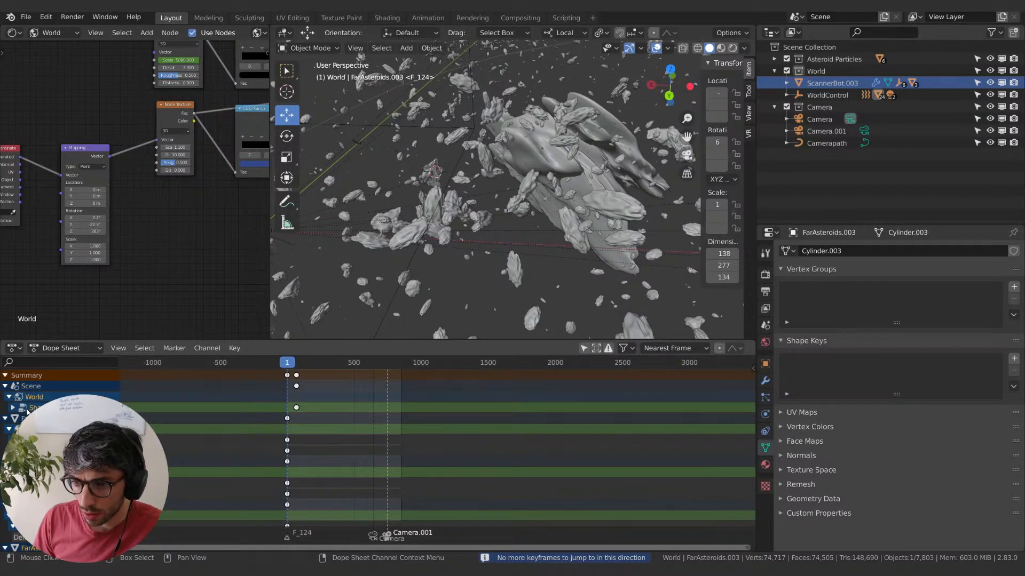
pyautogui.click(14, 408)
pyautogui.click(27, 419)
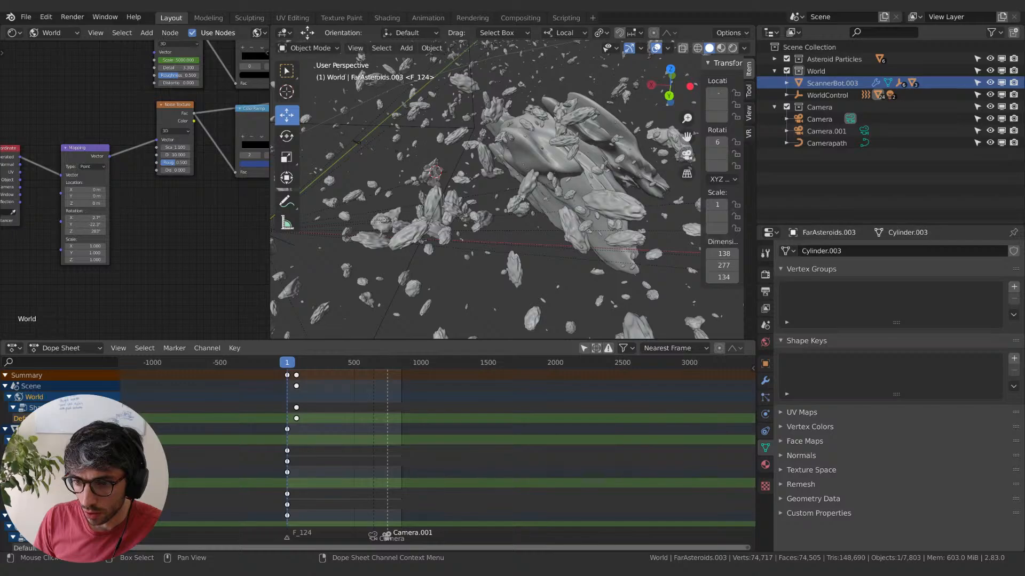
pyautogui.click(5, 409)
pyautogui.click(12, 409)
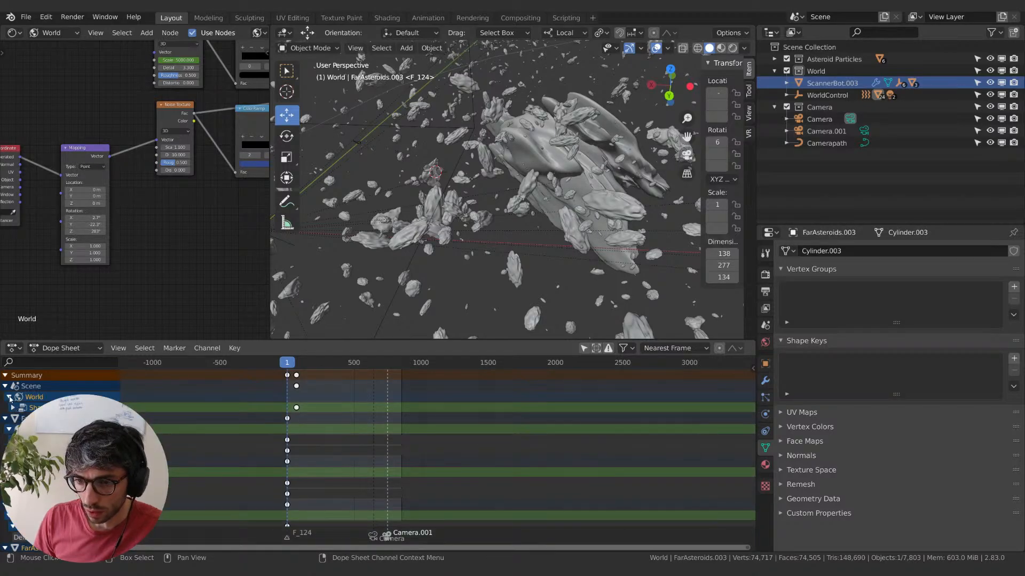
pyautogui.click(9, 398)
pyautogui.click(5, 375)
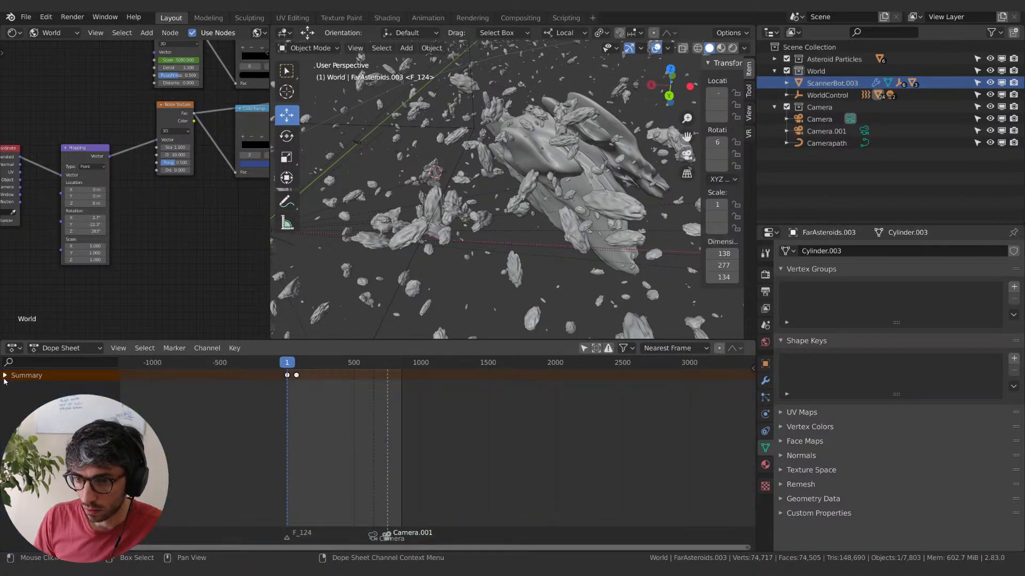
pyautogui.click(4, 377)
pyautogui.click(11, 408)
# - Switch the Dope Sheet back to the Timeline and reduce the area's height
pyautogui.click(19, 350)
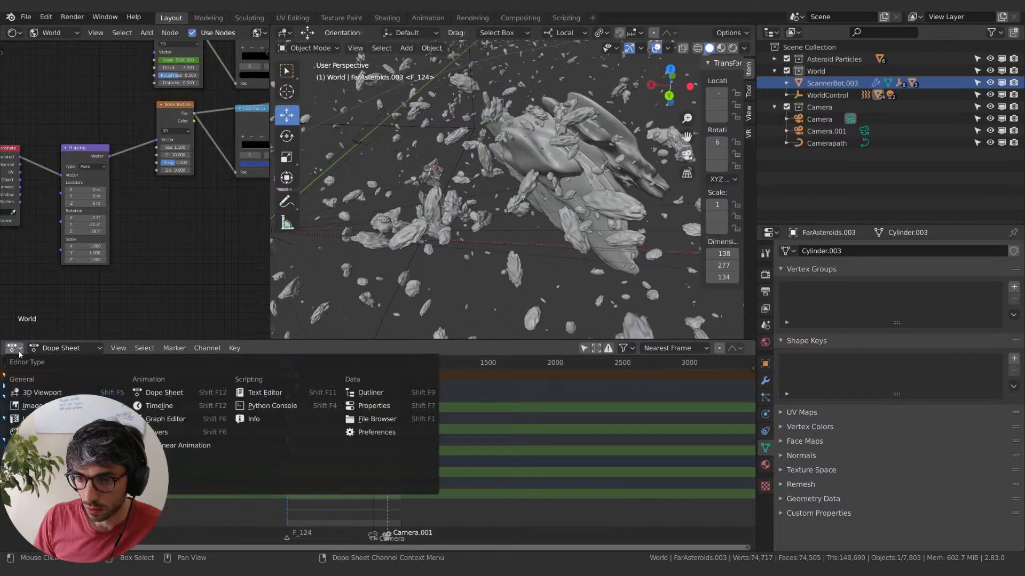
pyautogui.click(202, 406)
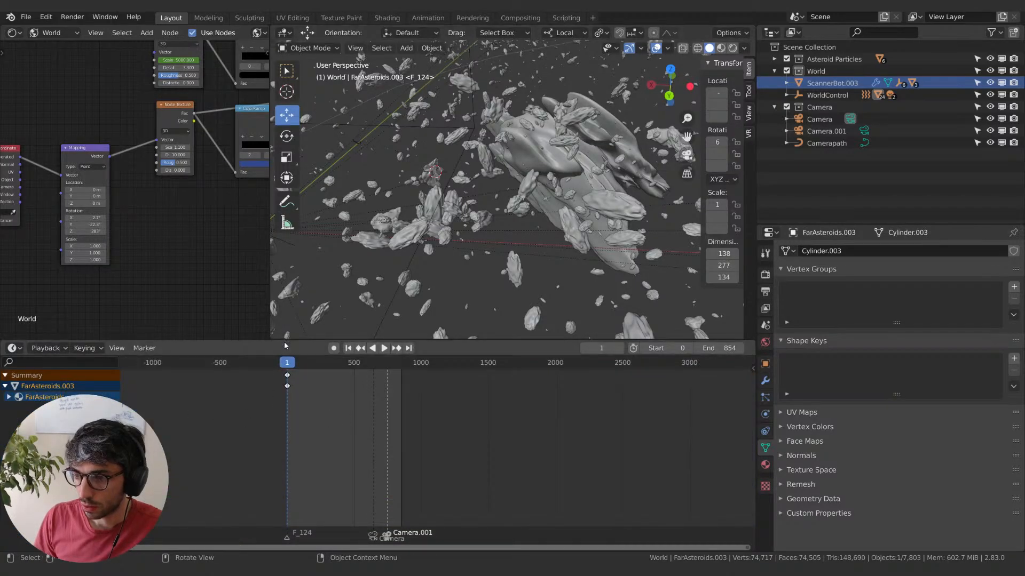
pyautogui.moveTo(286, 346); pyautogui.dragTo(335, 440)
# - Switch the timeline area to the Video Sequencer and add the MP3 audio clip as a sound strip
pyautogui.click(11, 449)
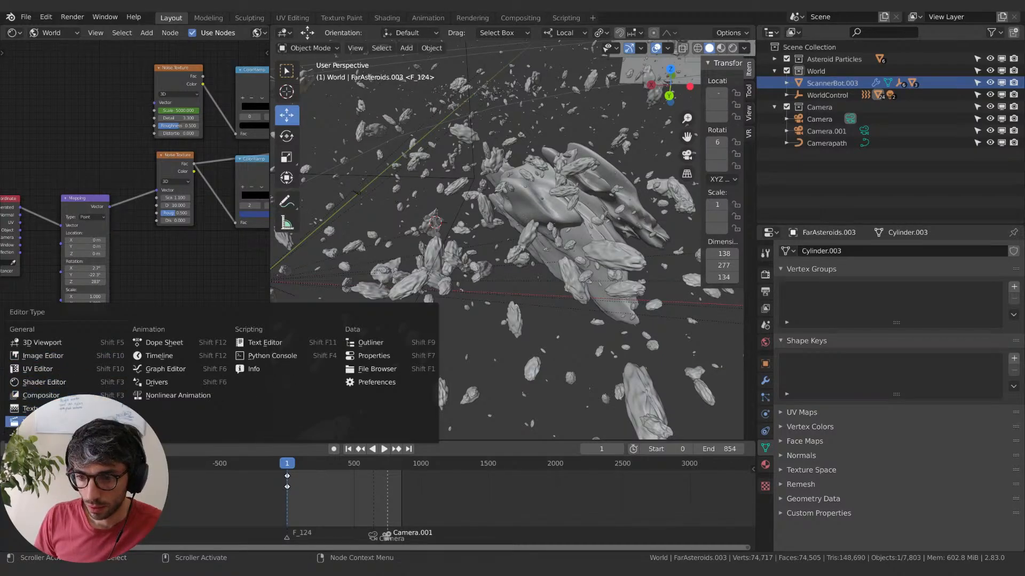
pyautogui.click(32, 421)
pyautogui.click(207, 449)
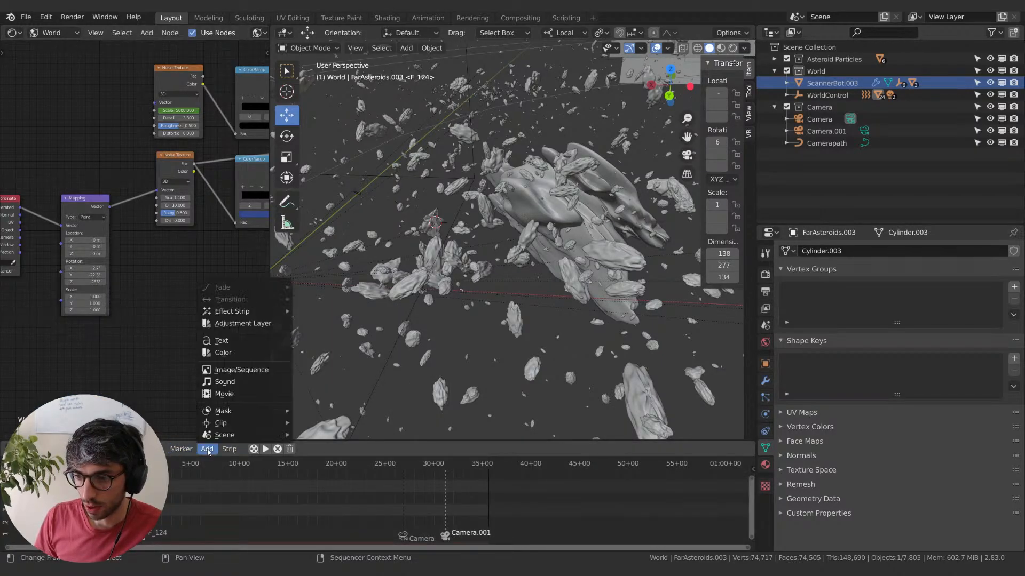
pyautogui.press('Escape')
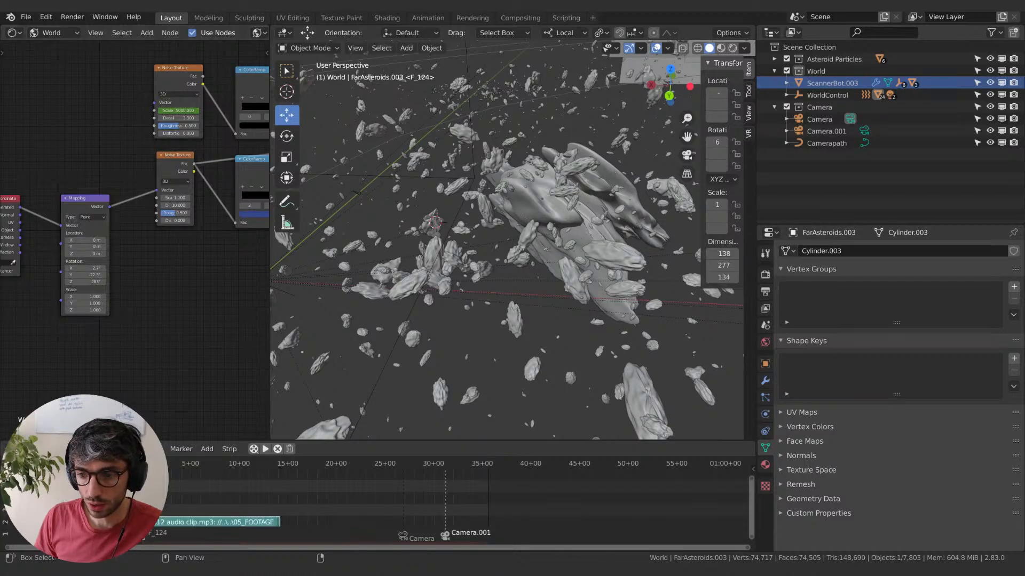
# - Play the animation with the audio clip, return to the first frame and play it again
pyautogui.press('space')
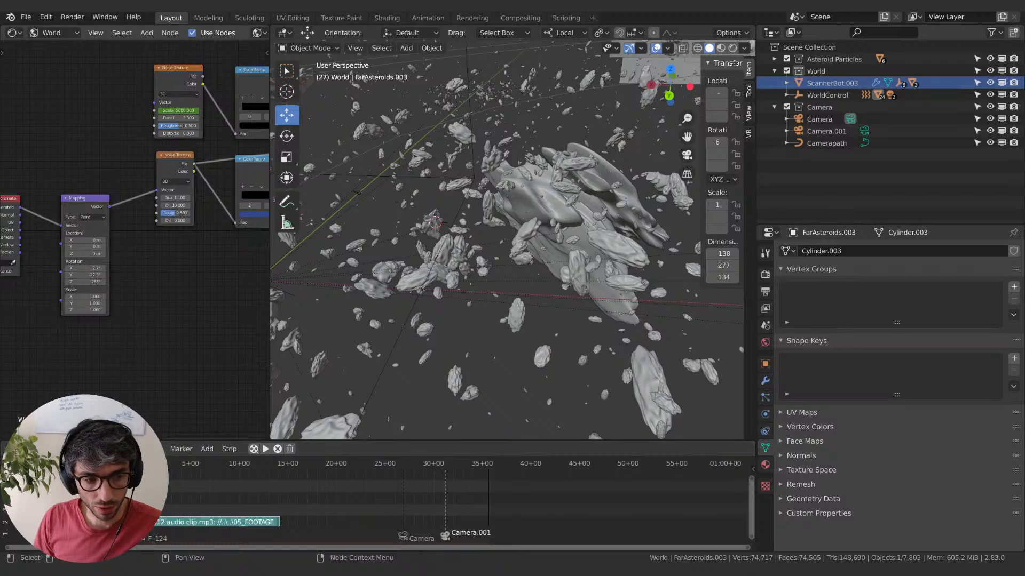
pyautogui.hotkey('shift', 'Left')
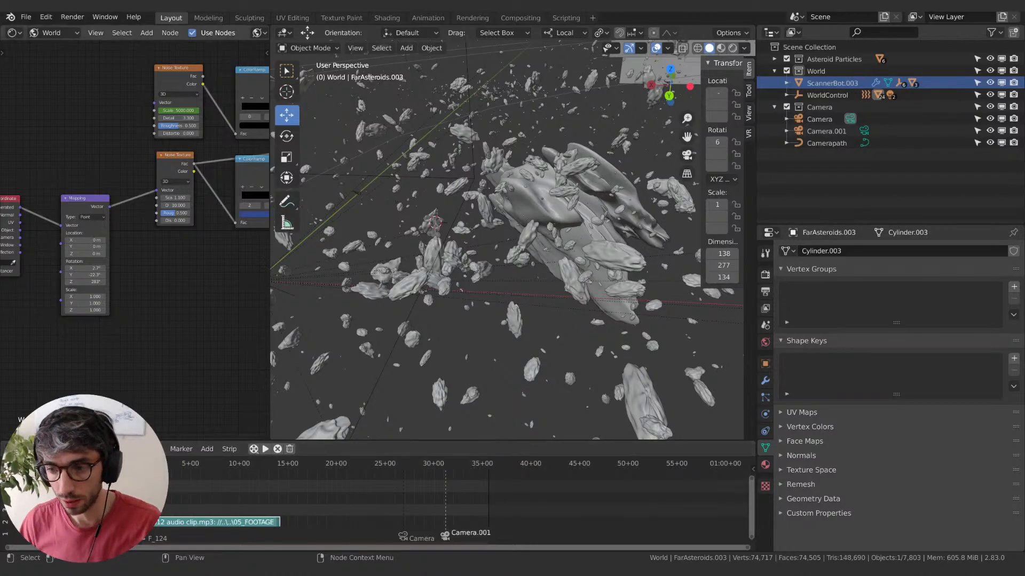
pyautogui.press('space')
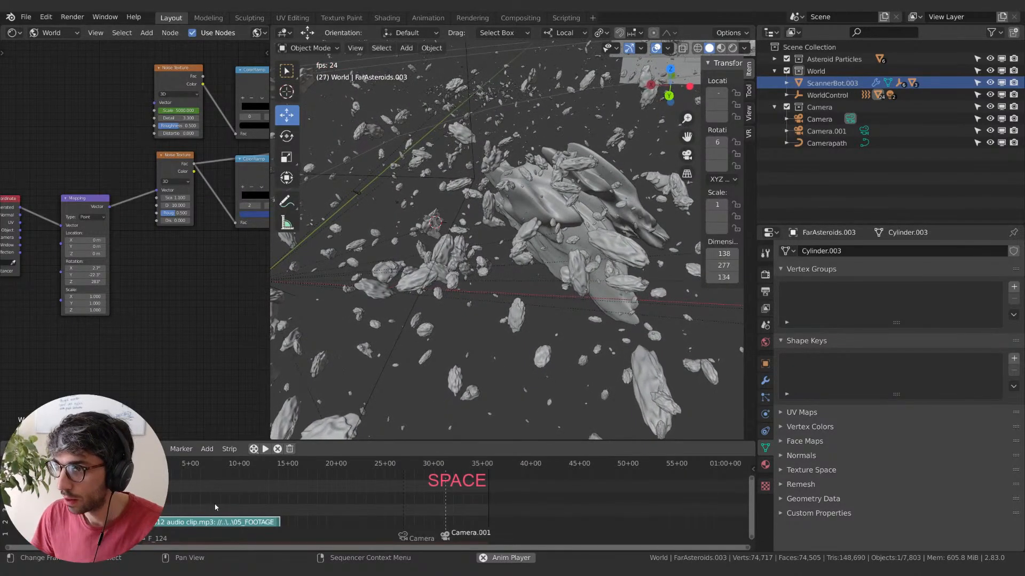
# - Stop the playback, look through the scene camera and make Camera.001 the active camera
pyautogui.press('space')
pyautogui.press('KP_0')
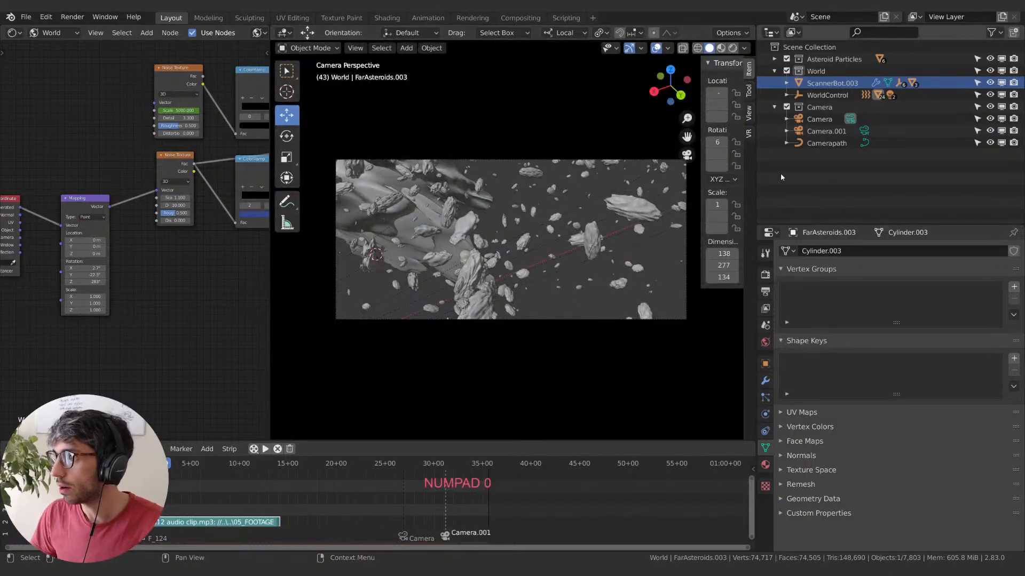
pyautogui.click(814, 131)
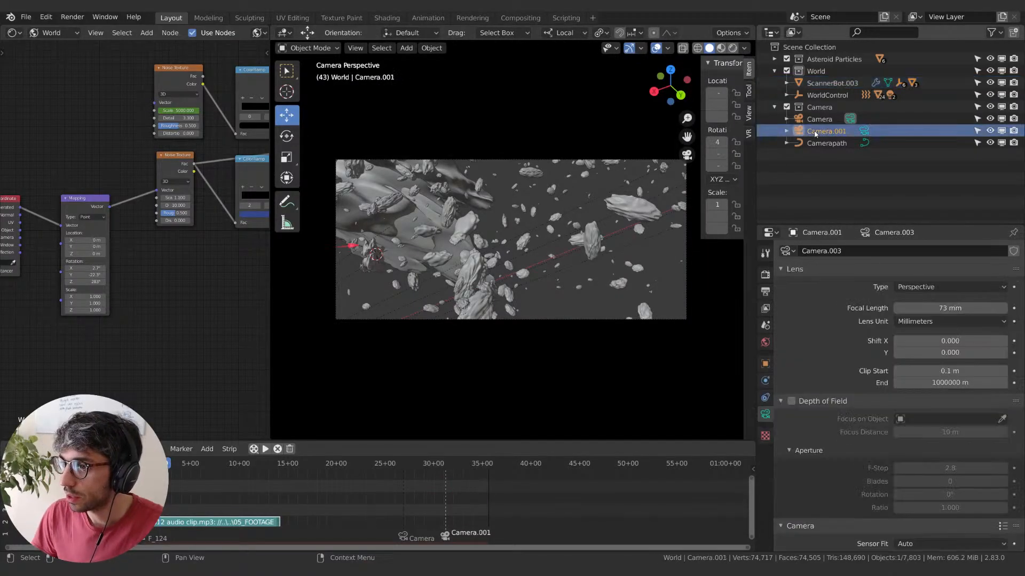
pyautogui.press('ctrl+KP_0')
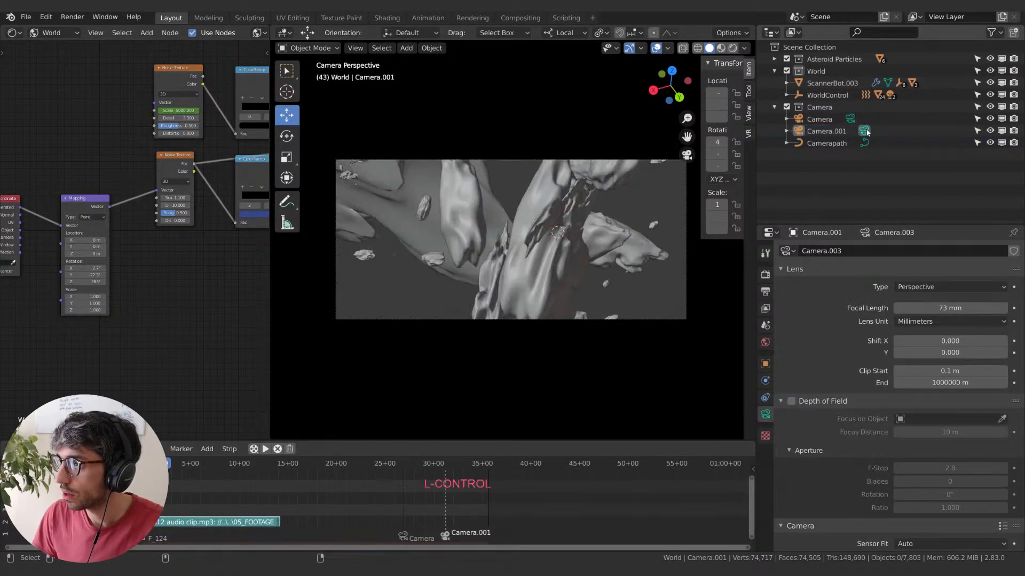
pyautogui.keyDown('ctrl'); pyautogui.click(796, 128); pyautogui.keyUp('ctrl')
# - Delete the old Camera object and briefly play the animation through Camera.001
pyautogui.click(816, 119)
pyautogui.press('x')
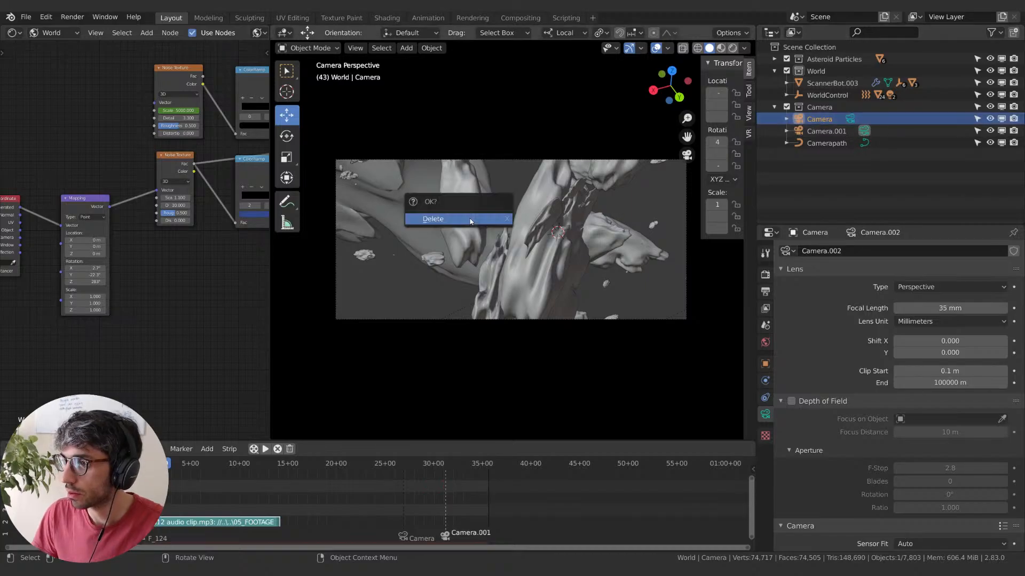
pyautogui.click(457, 219)
pyautogui.press('space')
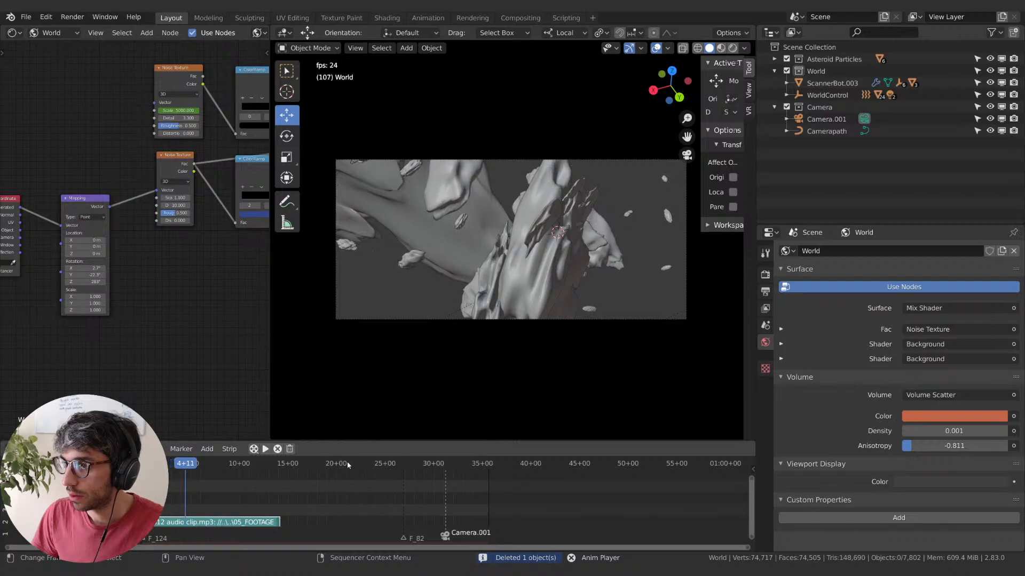
pyautogui.press('space')
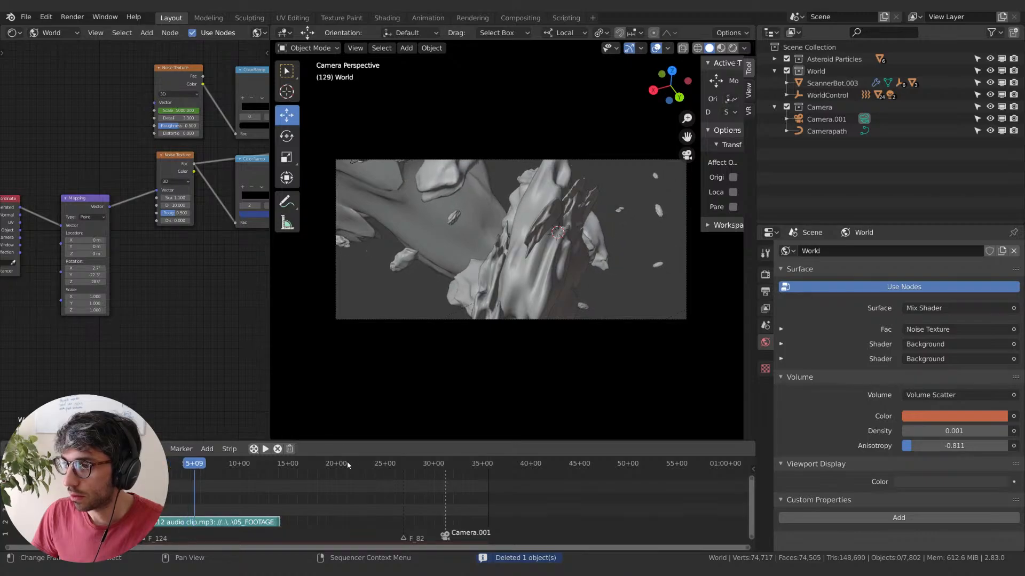
# - Bake all dynamics from the particle cache settings of Asteroid_Emitter under WorldControl
pyautogui.click(823, 94)
pyautogui.click(820, 84)
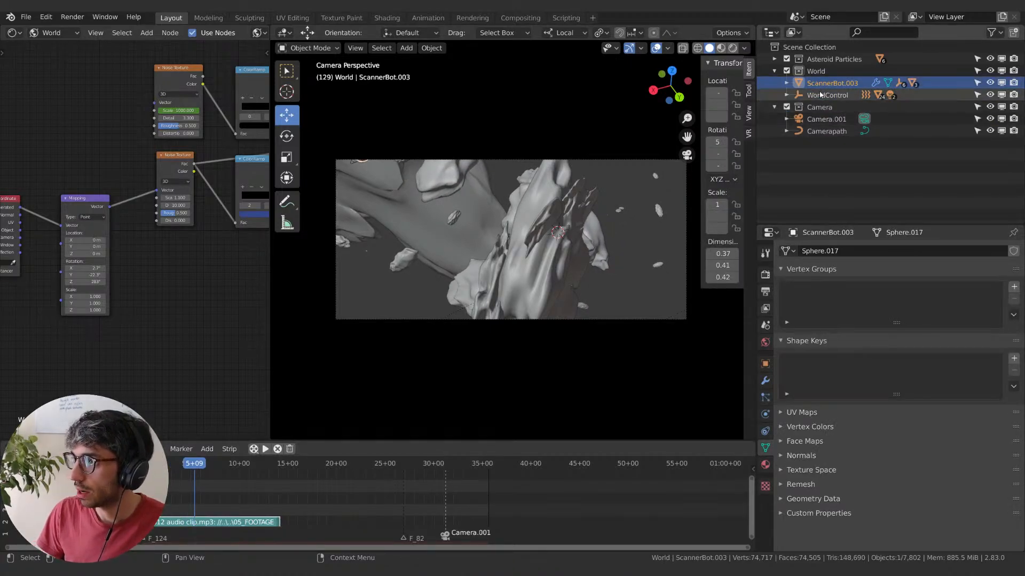
pyautogui.click(794, 96)
pyautogui.click(787, 95)
pyautogui.click(835, 107)
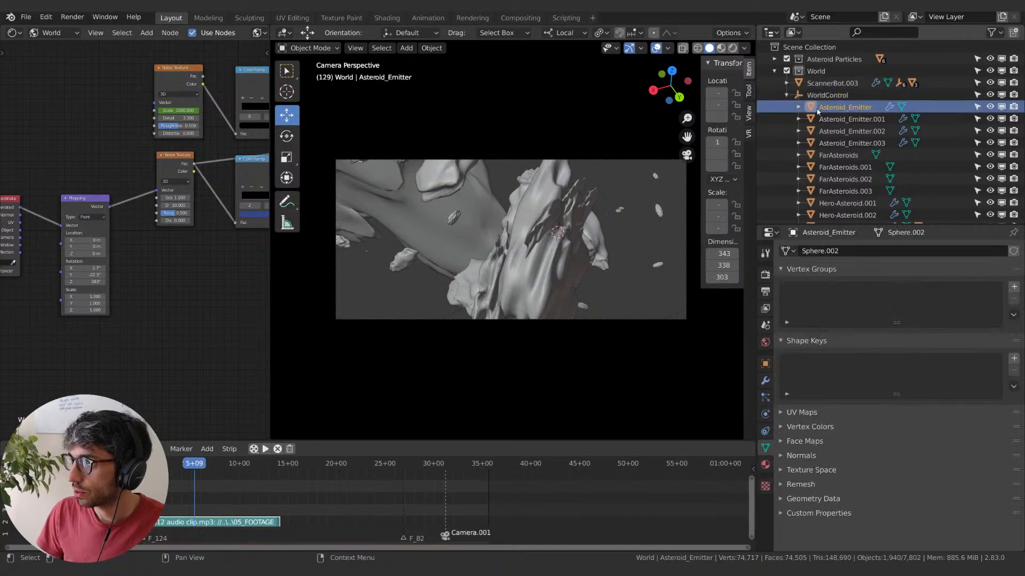
pyautogui.click(764, 398)
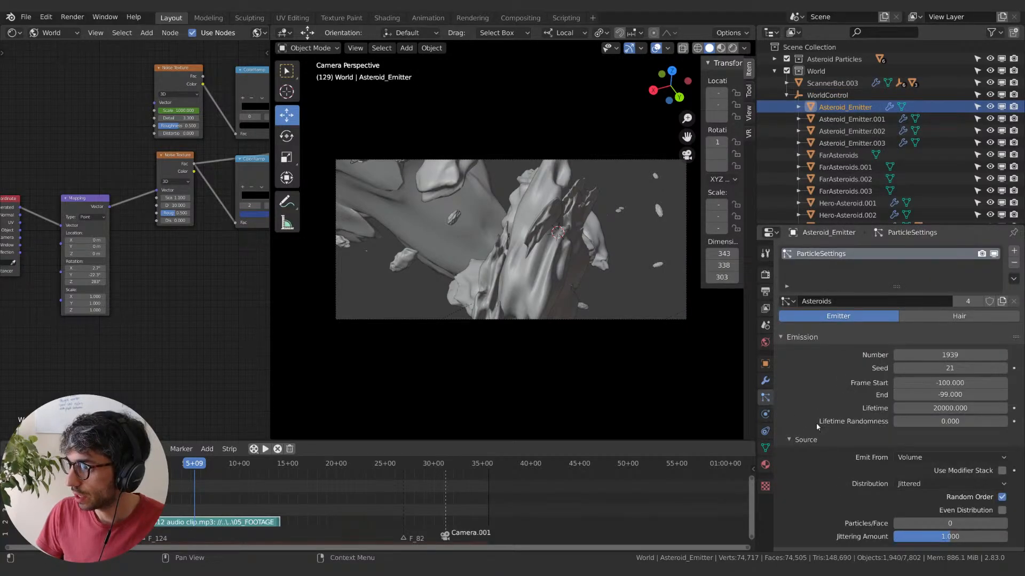
pyautogui.scroll(-8, 808, 455)
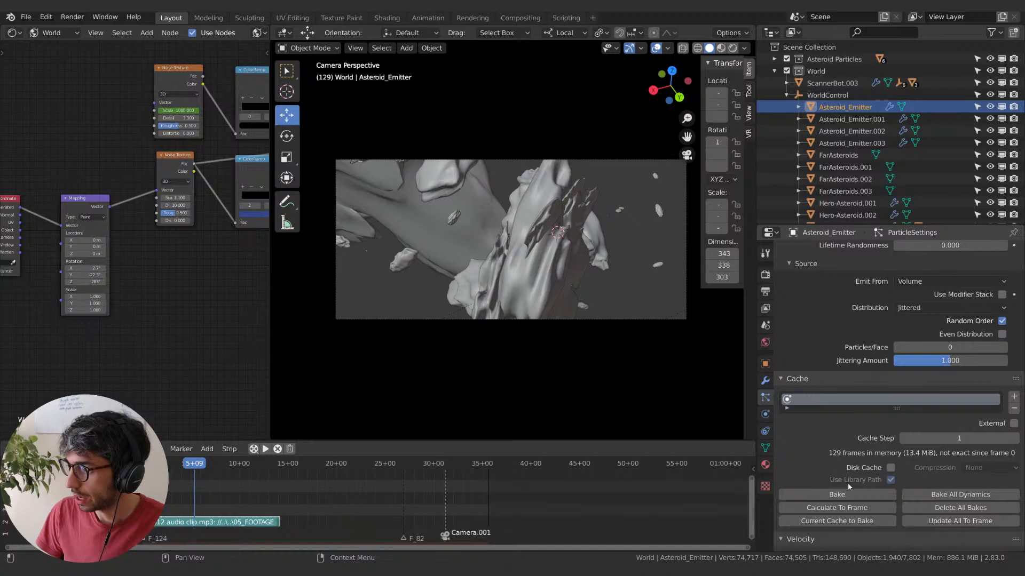
pyautogui.click(959, 495)
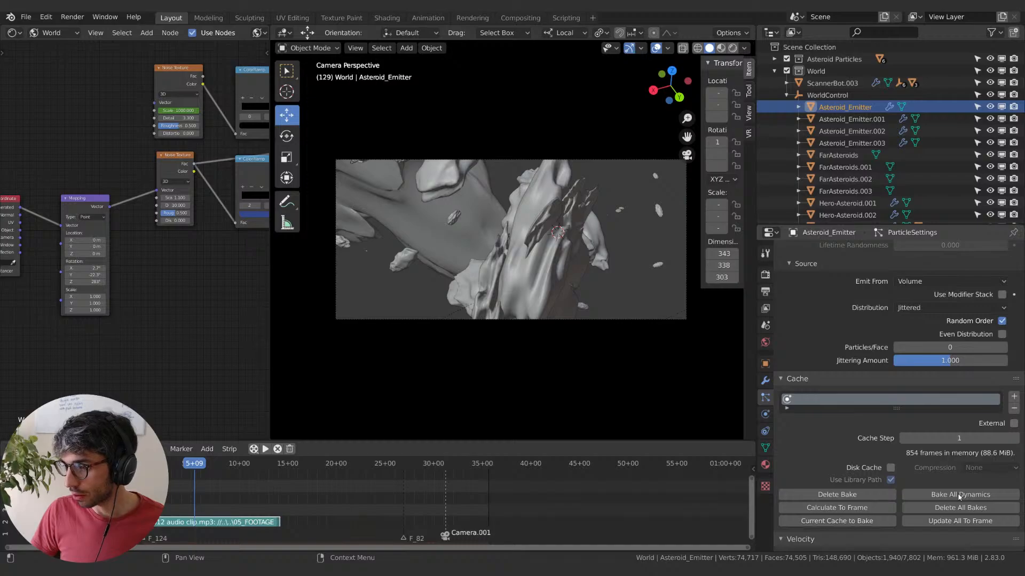
# - Check the particle cache of Asteroid_Emitter.003, .002, .001 and the original Asteroid_Emitter
pyautogui.click(857, 143)
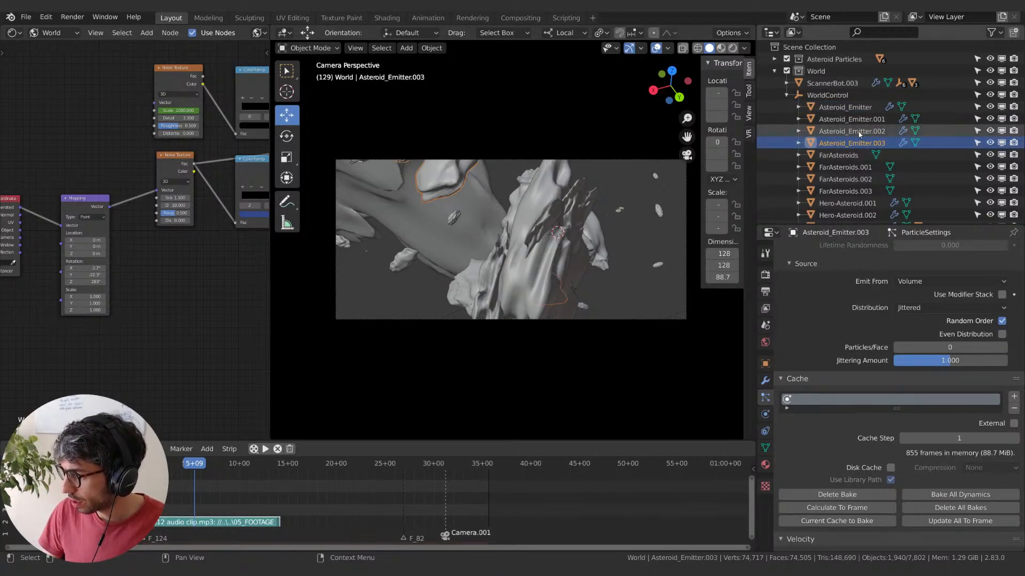
pyautogui.click(858, 131)
pyautogui.click(863, 119)
pyautogui.click(863, 107)
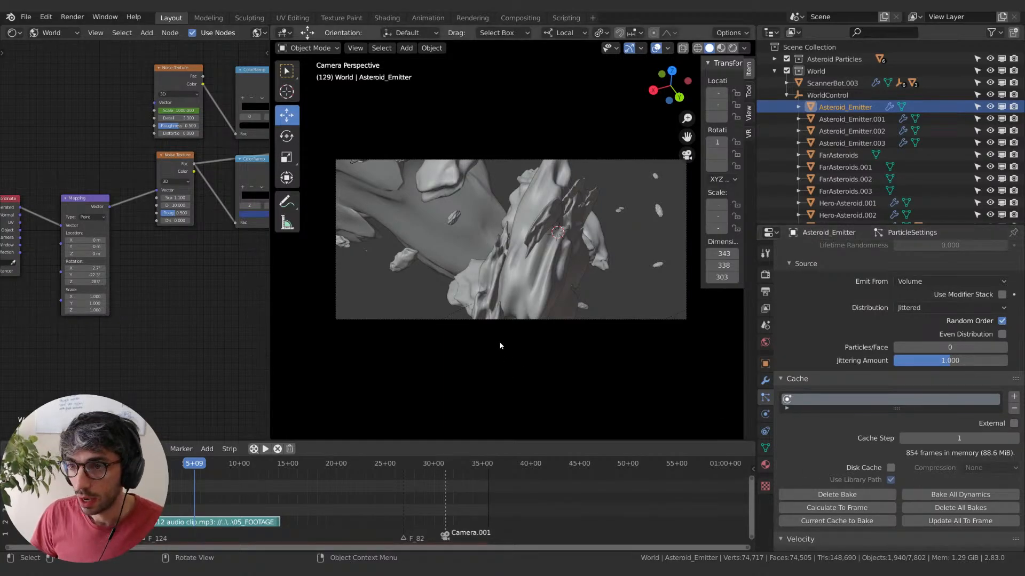
# - Play and scrub the animation through the camera to review the baked asteroid motion
pyautogui.press('space')
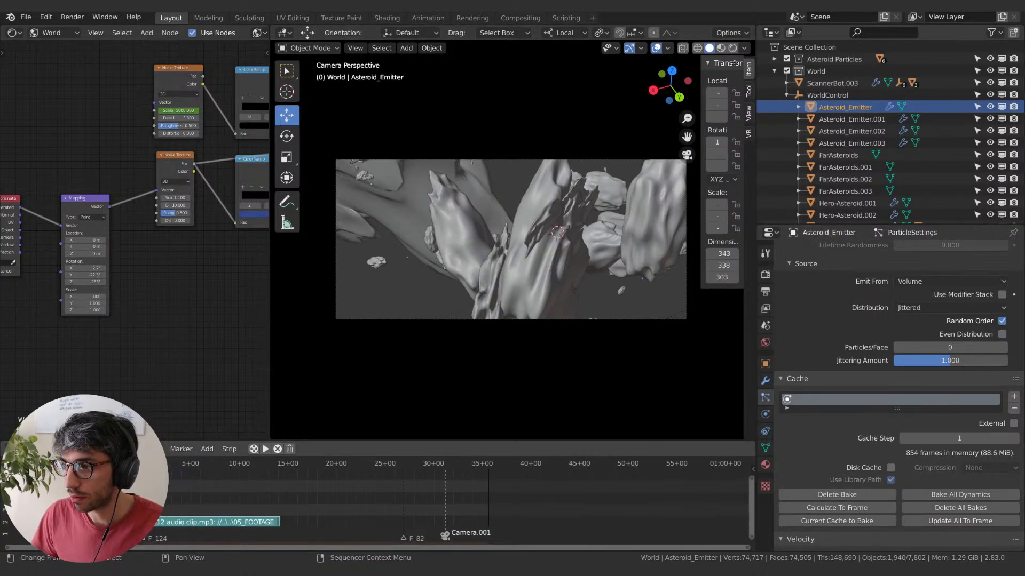
pyautogui.press('space')
pyautogui.moveTo(337, 464); pyautogui.dragTo(273, 456)
pyautogui.press('space')
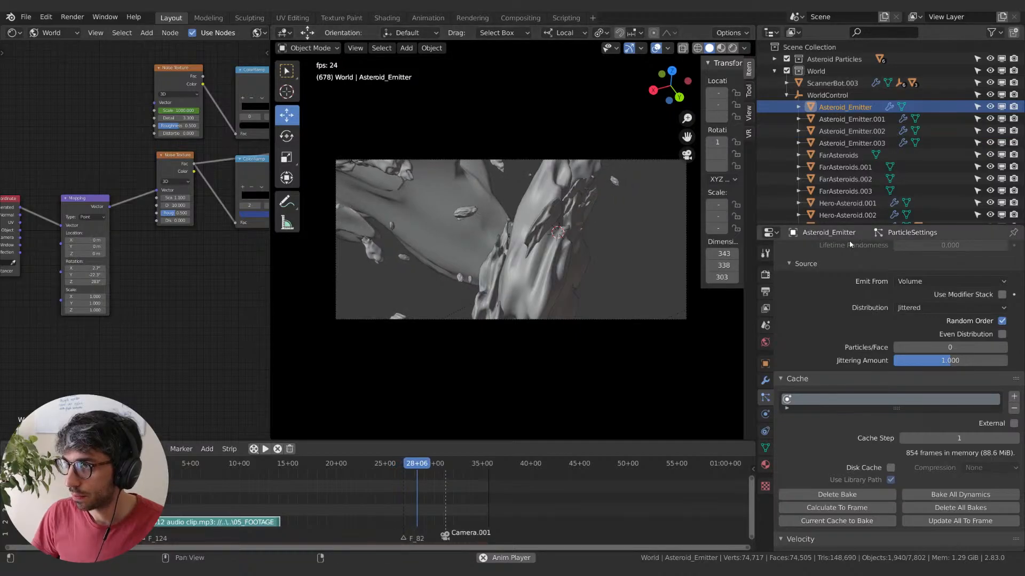
pyautogui.press('space')
# - Look through the FarAsteroids, Camera.001 and Hero-Asteroid.010 objects in the scene hierarchy and their properties
pyautogui.click(853, 167)
pyautogui.press('Down')
pyautogui.press('Down')
pyautogui.press('Down')
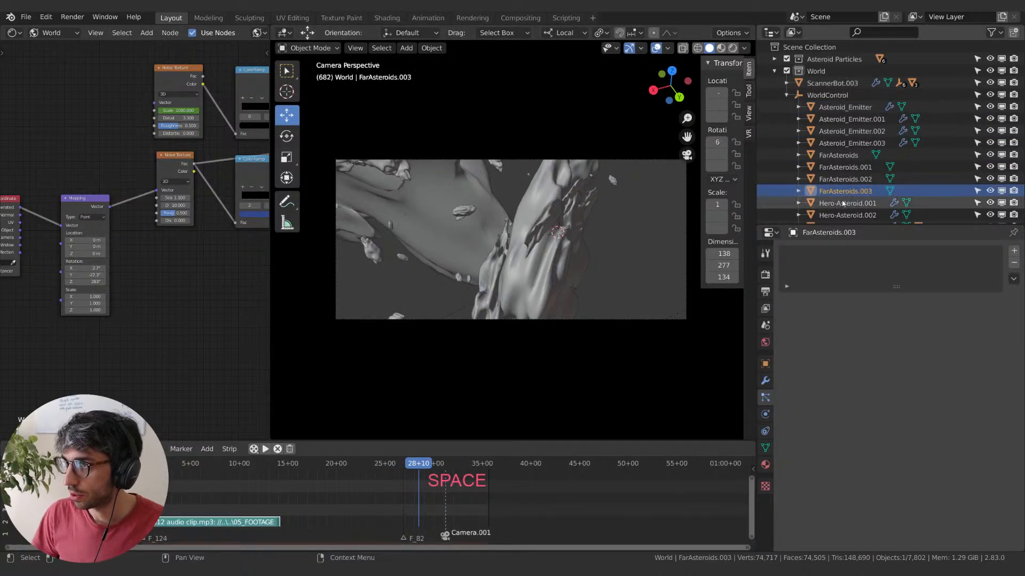
pyautogui.click(844, 167)
pyautogui.scroll(-6, 838, 192)
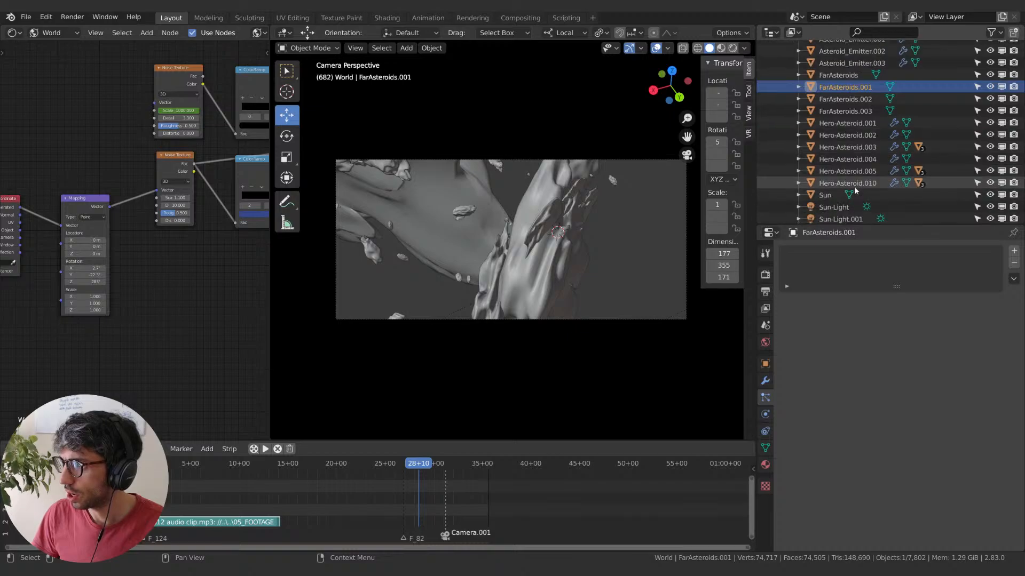
pyautogui.click(836, 202)
pyautogui.click(766, 414)
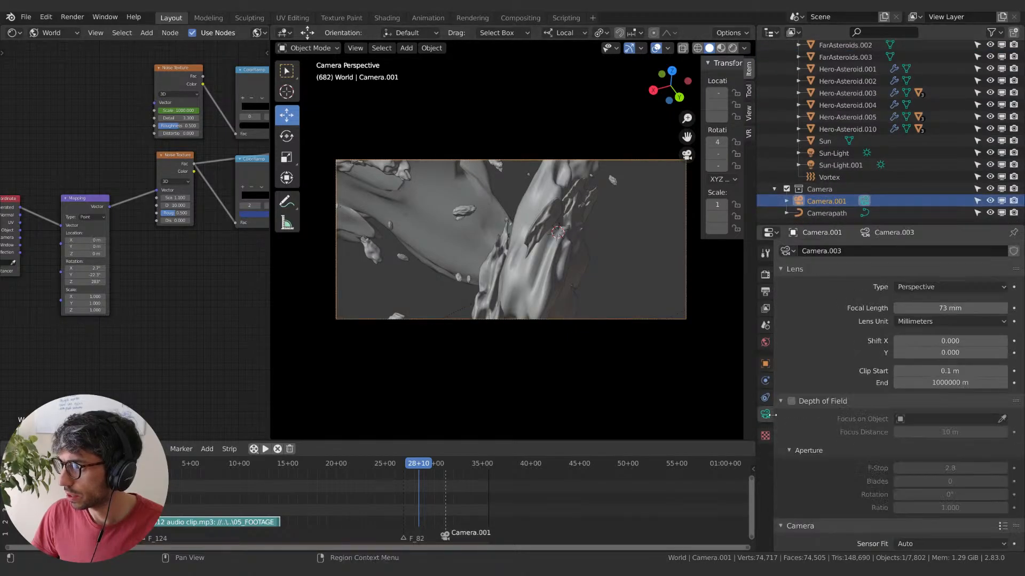
pyautogui.click(864, 129)
pyautogui.scroll(5, 838, 107)
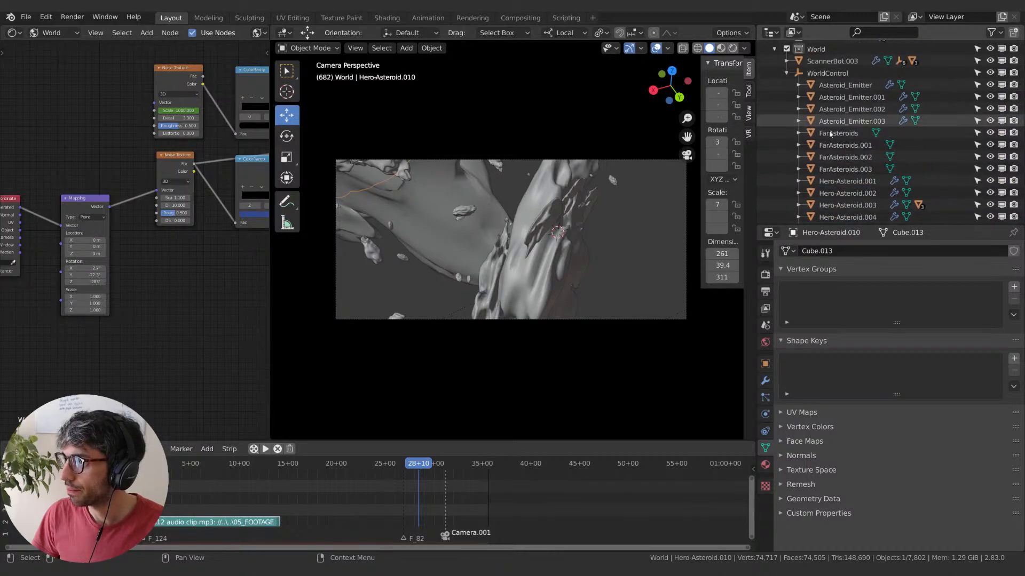
# - Select all four FarAsteroids objects and move them by about 3396 m in X, 61 m in Y and -5186 m in Z
pyautogui.click(833, 132)
pyautogui.moveTo(477, 209); pyautogui.dragTo(523, 218, button='middle')
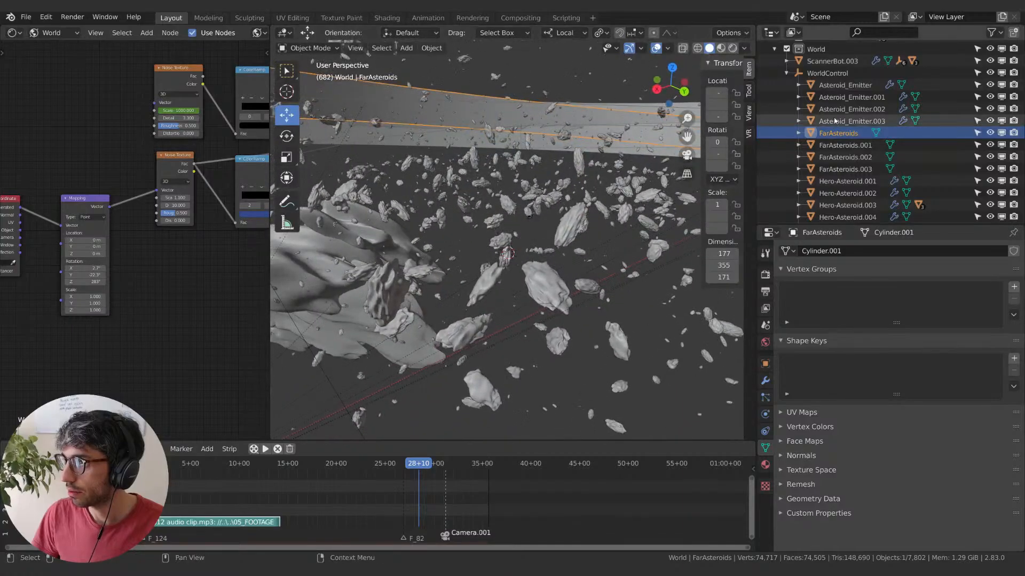
pyautogui.keyDown('shift'); pyautogui.click(843, 145); pyautogui.keyUp('shift')
pyautogui.keyDown('shift'); pyautogui.click(836, 158); pyautogui.keyUp('shift')
pyautogui.keyDown('shift'); pyautogui.click(838, 169); pyautogui.keyUp('shift')
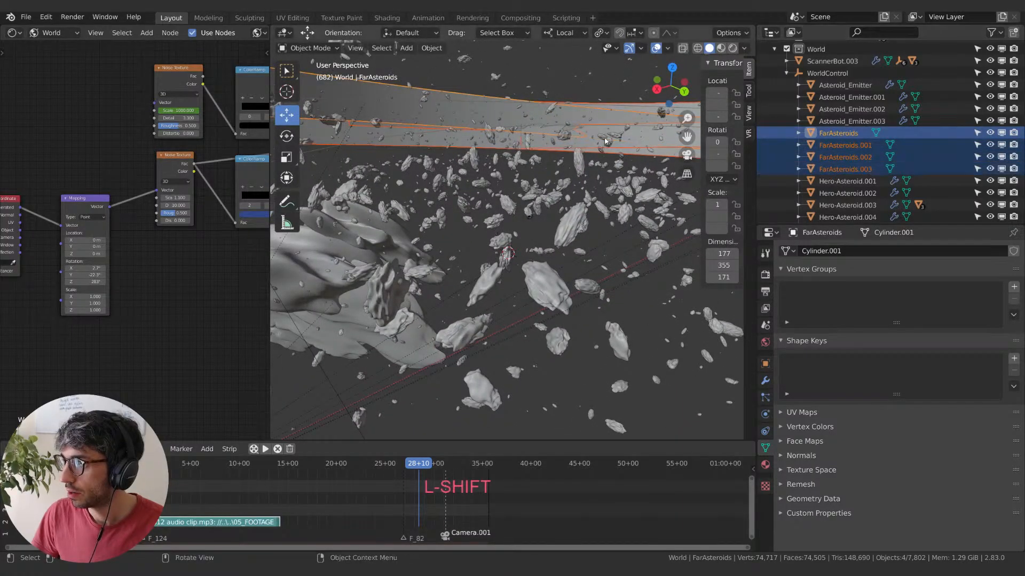
pyautogui.moveTo(609, 75); pyautogui.dragTo(615, 84, button='middle')
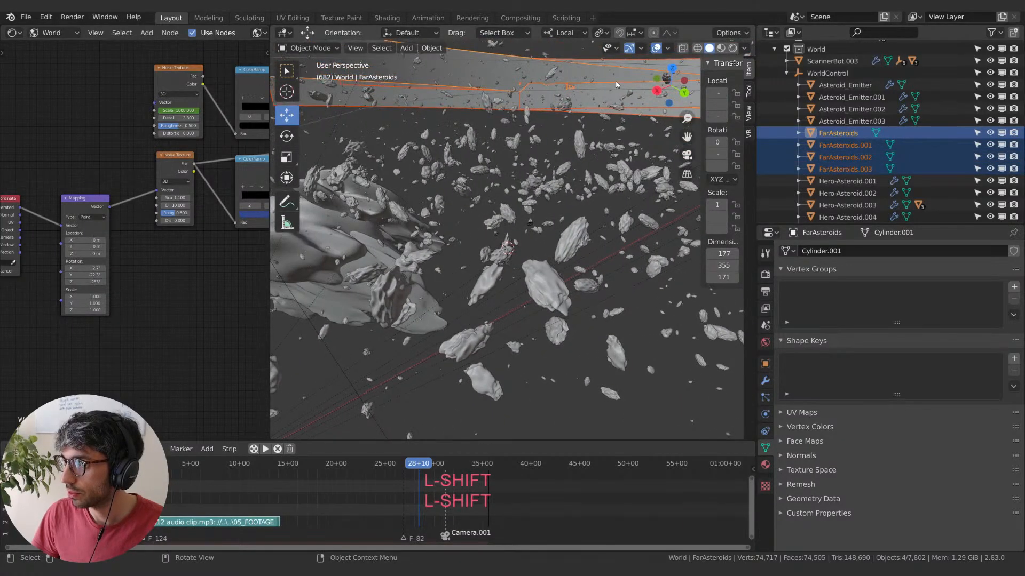
pyautogui.press('g')
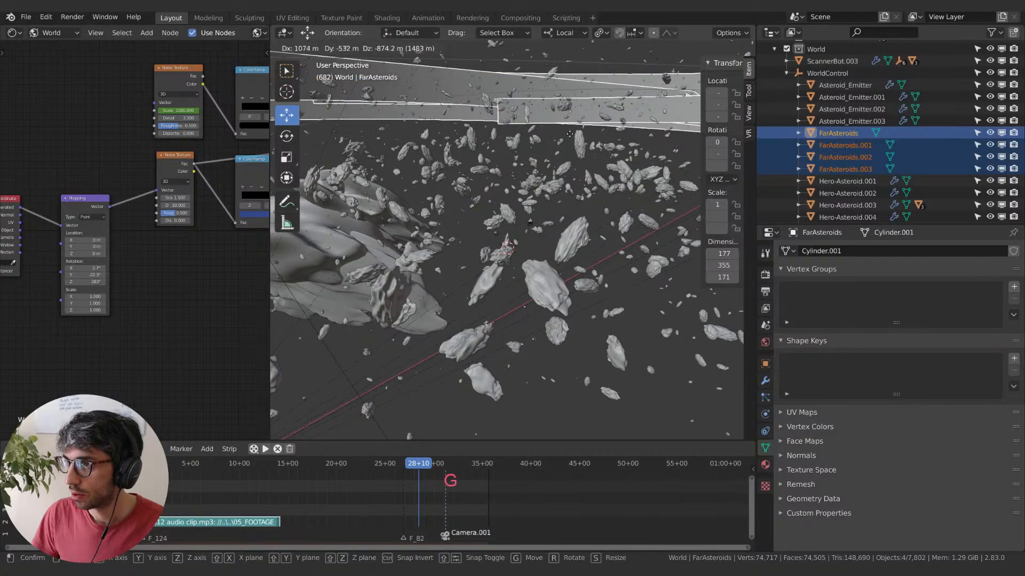
pyautogui.click(568, 256)
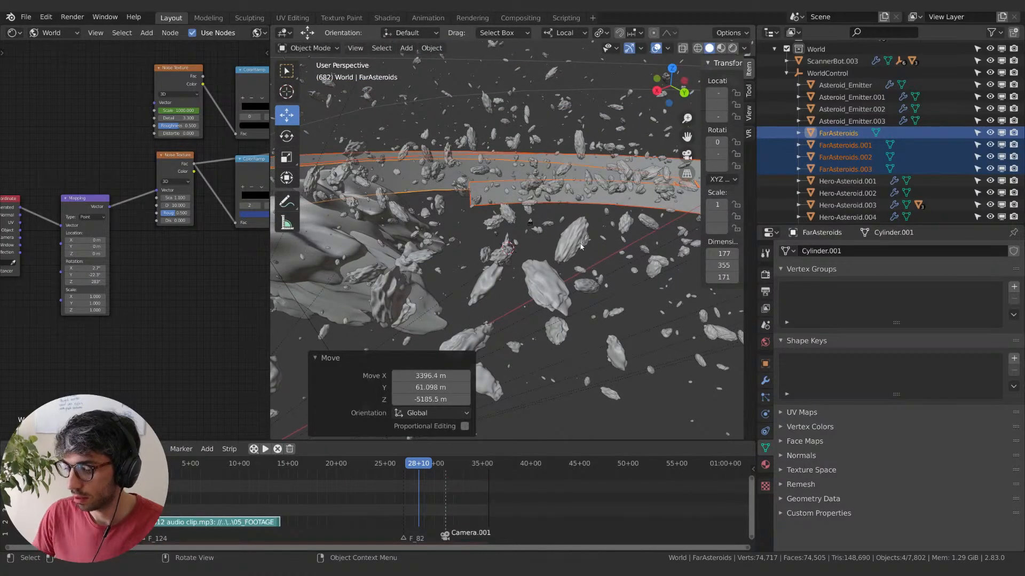
# - In camera view, move the FarAsteroids by about 3556, 3782 and -6104 m in X, Y and Z and rotate them 2.97° about local X
pyautogui.press('KP_0')
pyautogui.press('g')
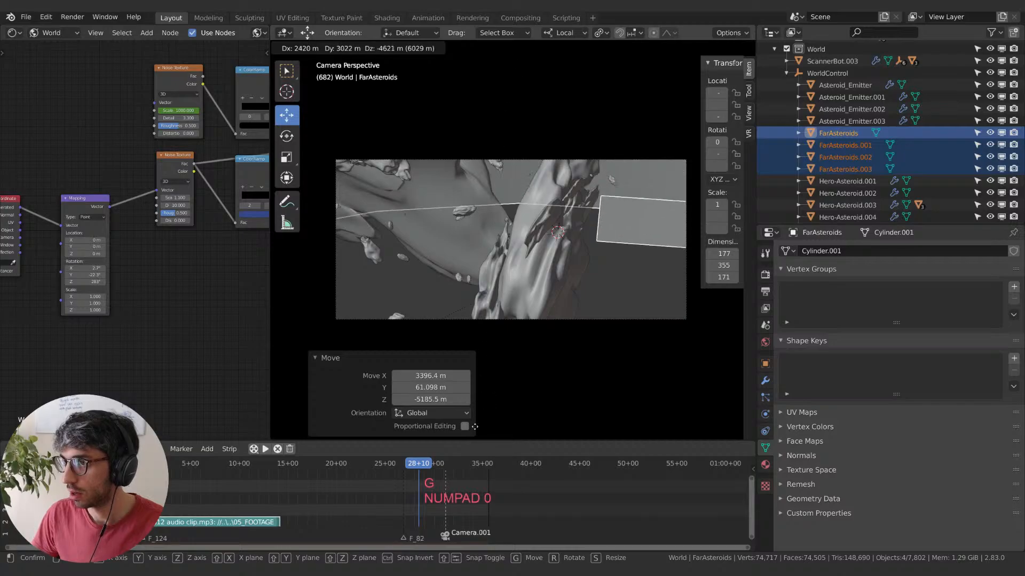
pyautogui.click(391, 206)
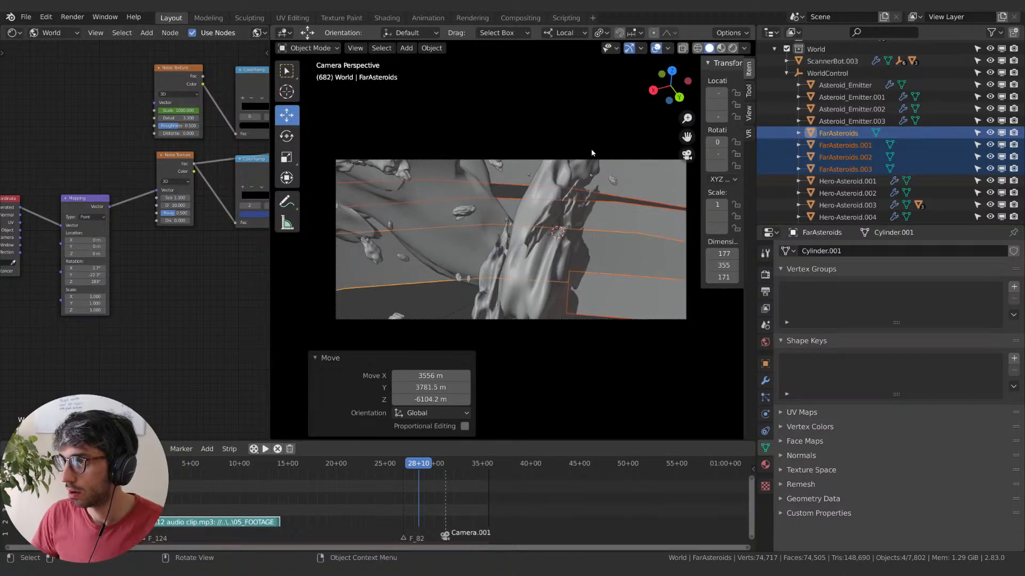
pyautogui.press('r')
pyautogui.press('x')
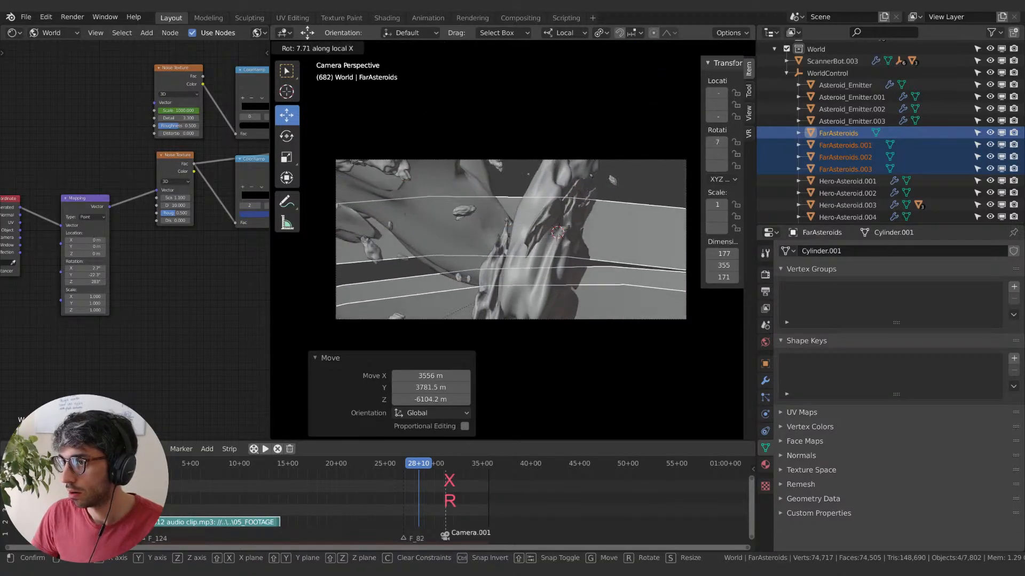
pyautogui.click(567, 241)
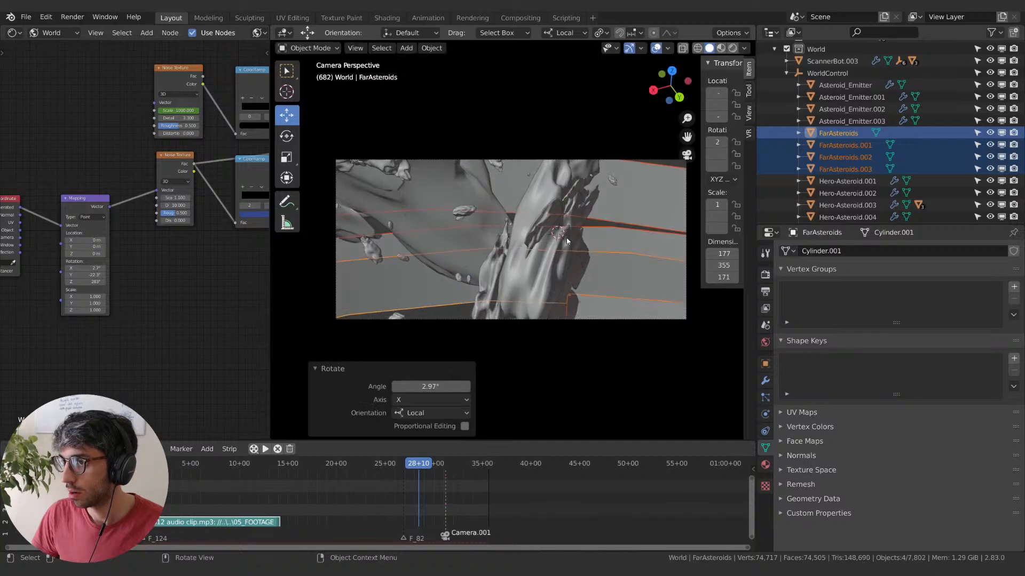
# - Switch the viewport to Rendered shading and toggle the Sun-Light's viewport visibility off and on
pyautogui.click(733, 49)
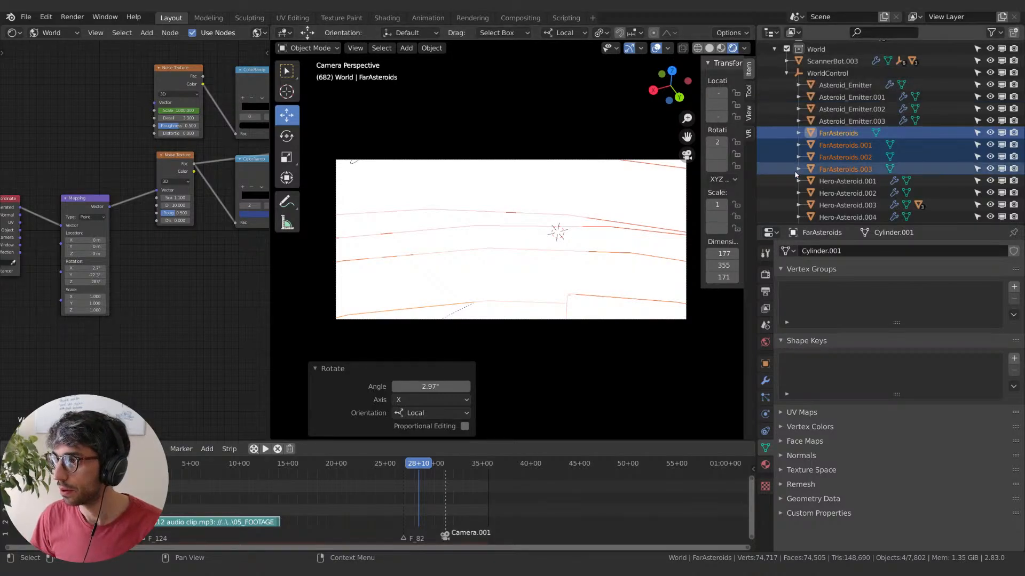
pyautogui.scroll(-5, 850, 195)
pyautogui.scroll(-2, 850, 195)
pyautogui.click(836, 153)
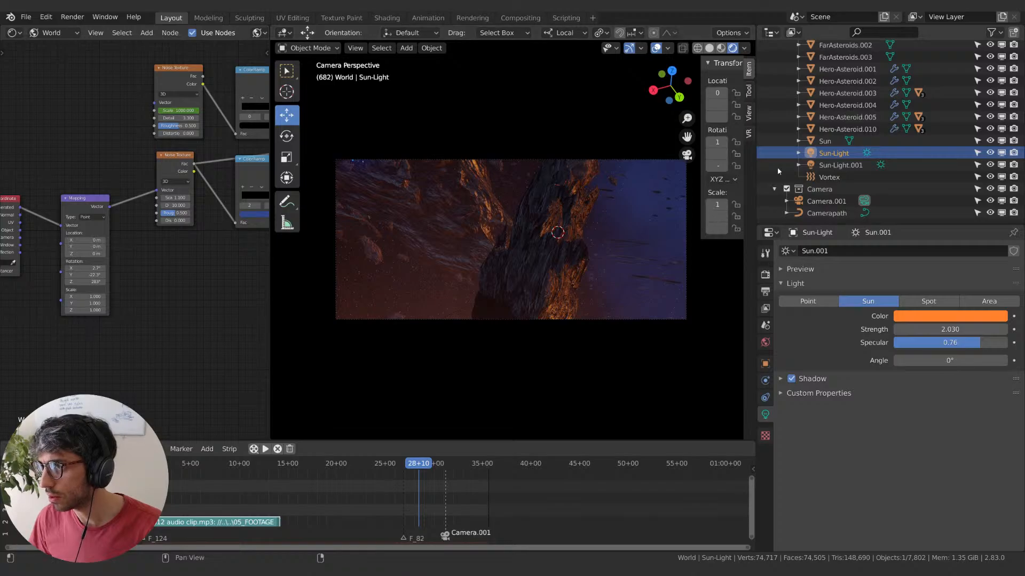
pyautogui.click(1001, 153)
pyautogui.click(1001, 153)
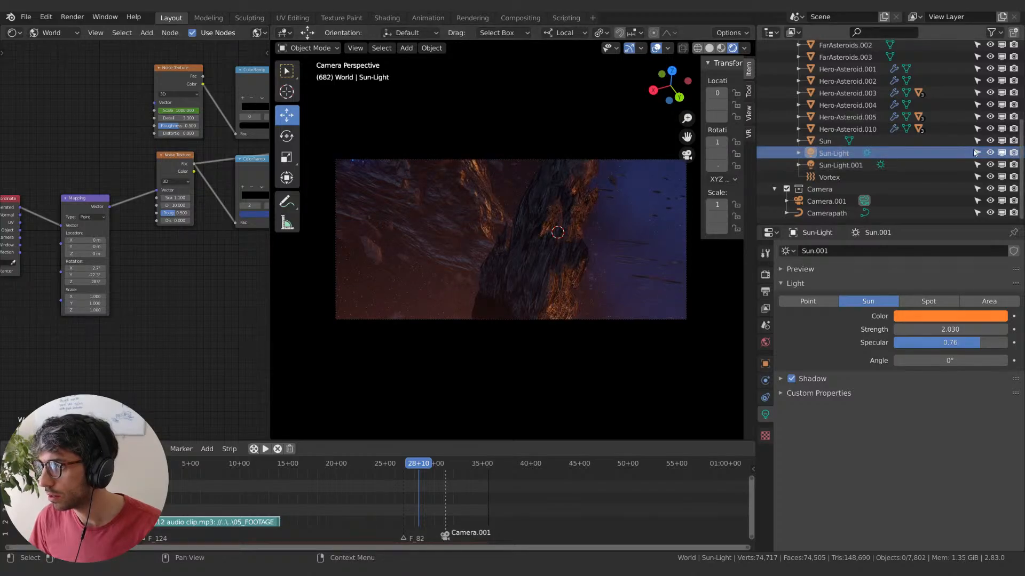
# - Toggle the viewport visibility of FarAsteroids.003, .002 and .001 to compare their effect on the rendered view
pyautogui.click(831, 129)
pyautogui.scroll(4, 832, 128)
pyautogui.click(836, 120)
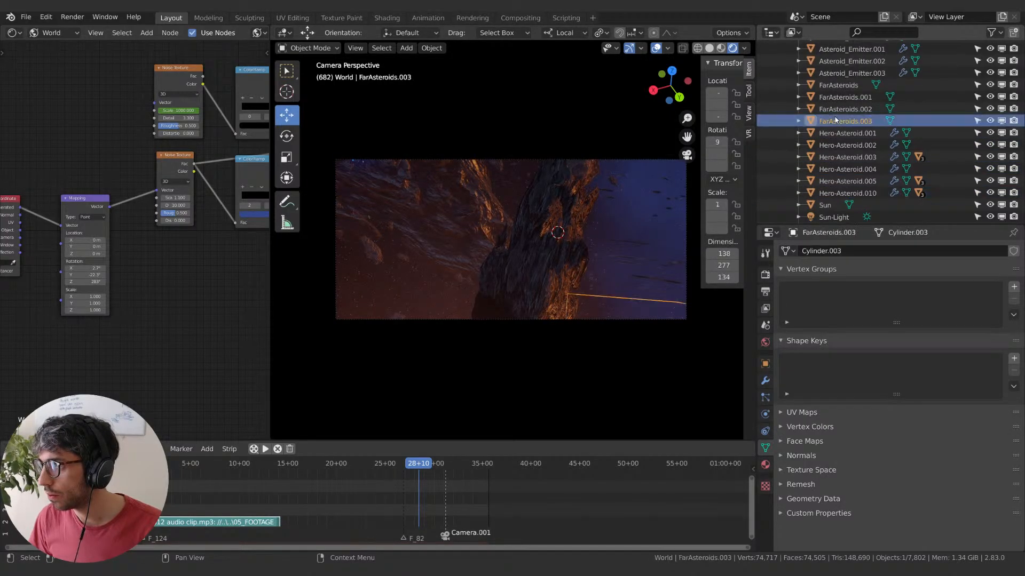
pyautogui.click(1001, 120)
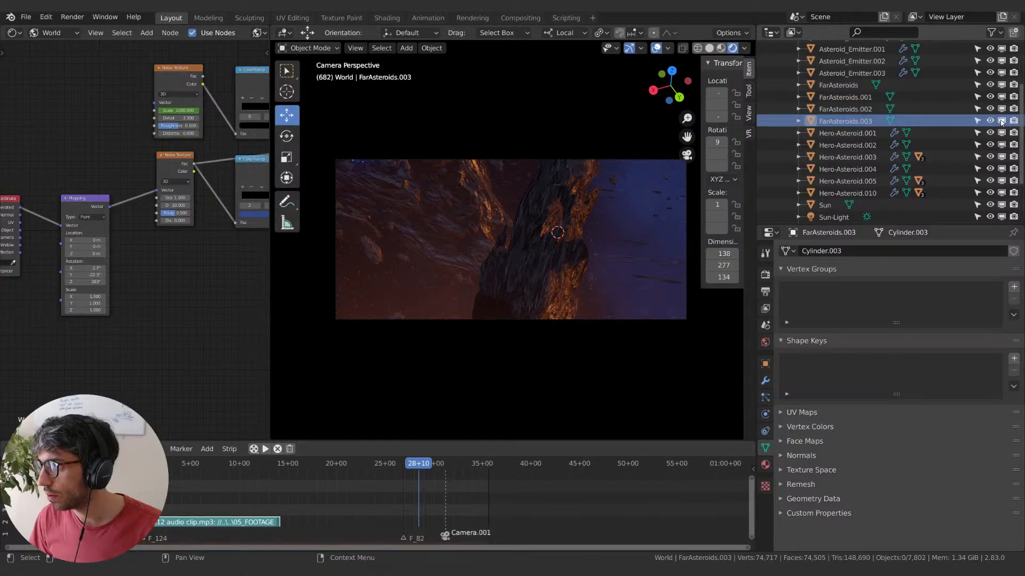
pyautogui.click(1002, 109)
pyautogui.click(1002, 109)
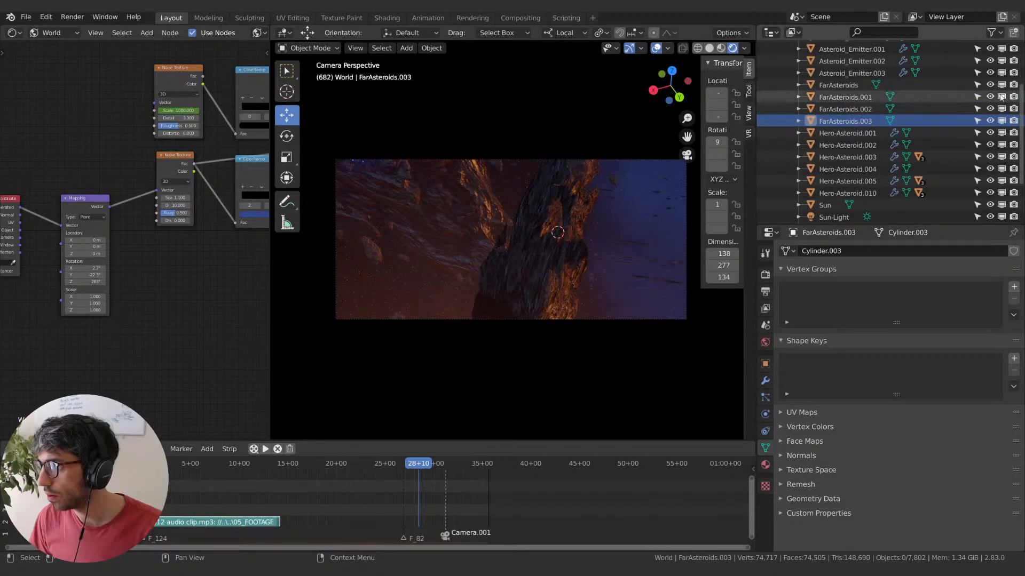
pyautogui.click(1001, 97)
pyautogui.click(1001, 97)
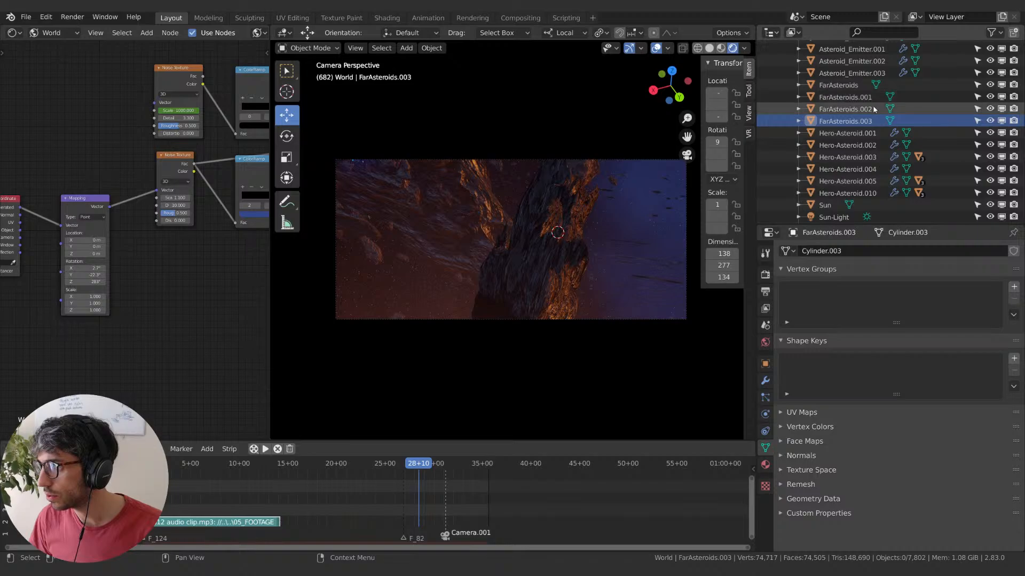
# - Select FarAsteroids.002 and show its object transform properties
pyautogui.click(852, 112)
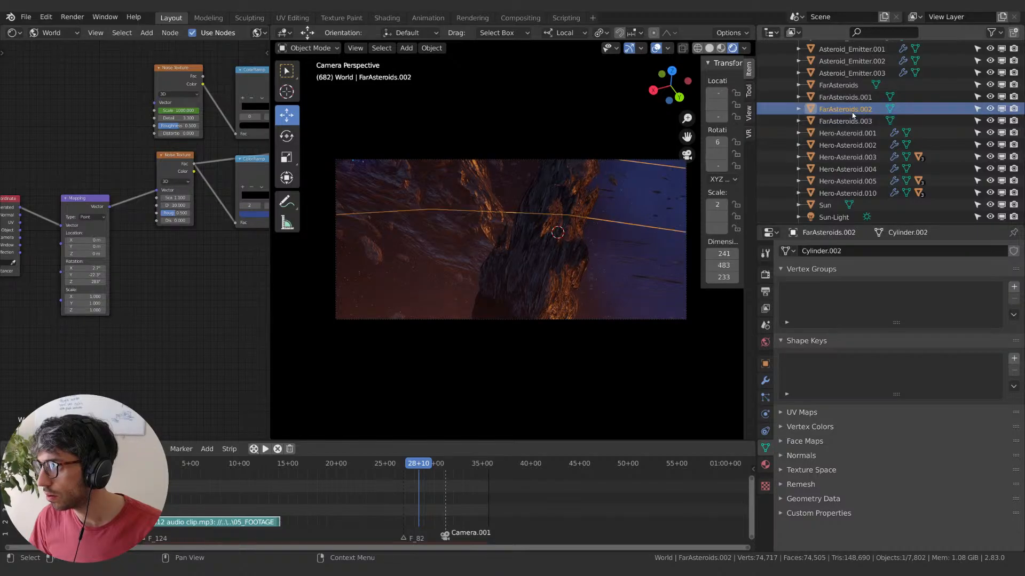
pyautogui.click(770, 383)
pyautogui.click(767, 364)
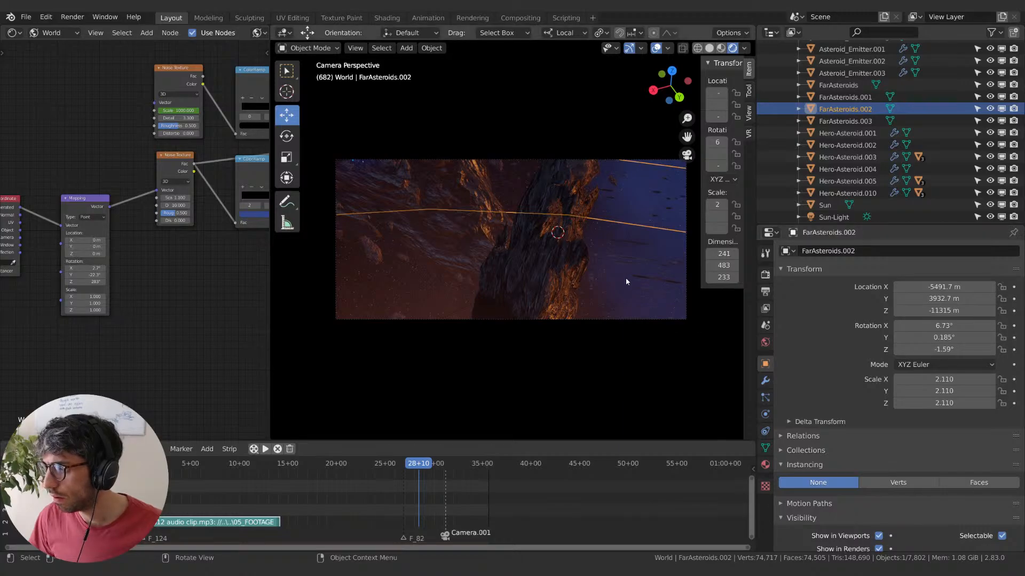
pyautogui.press('s')
pyautogui.press('x')
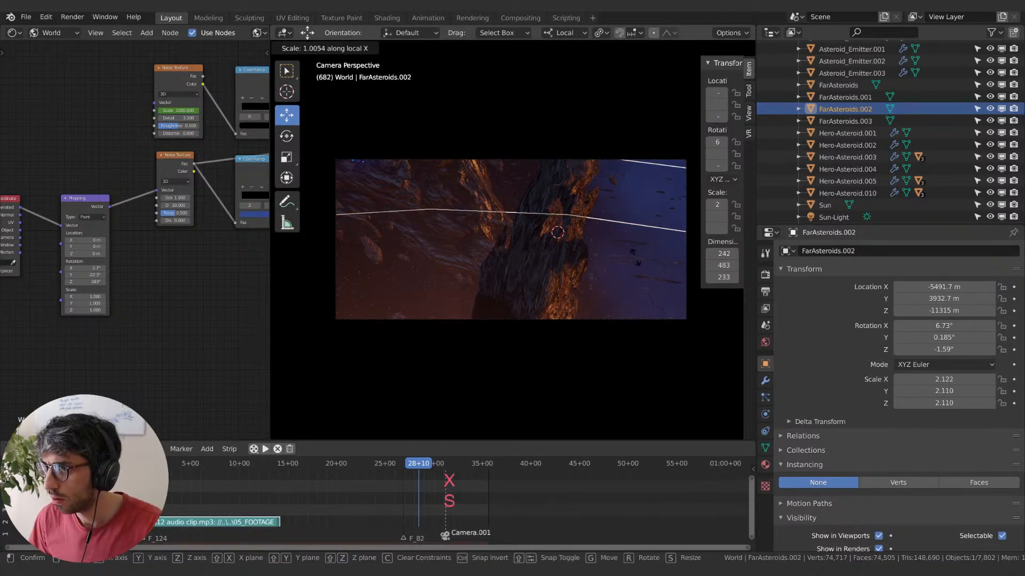
pyautogui.press('Escape')
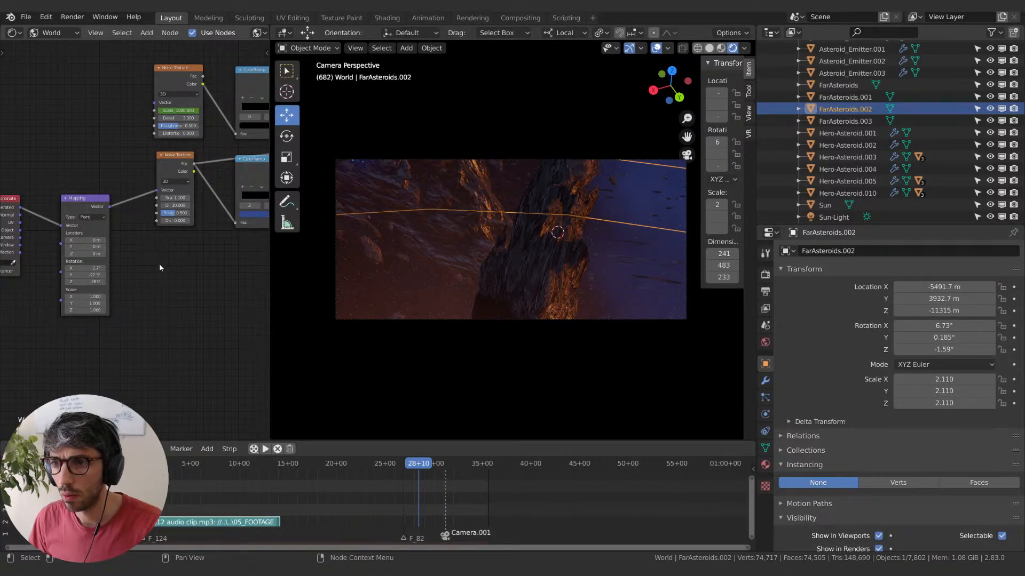
# - Show FarAsteroids.002's material settings and switch the shader editor from World to Object shading
pyautogui.moveTo(159, 264); pyautogui.dragTo(53, 270, button='middle')
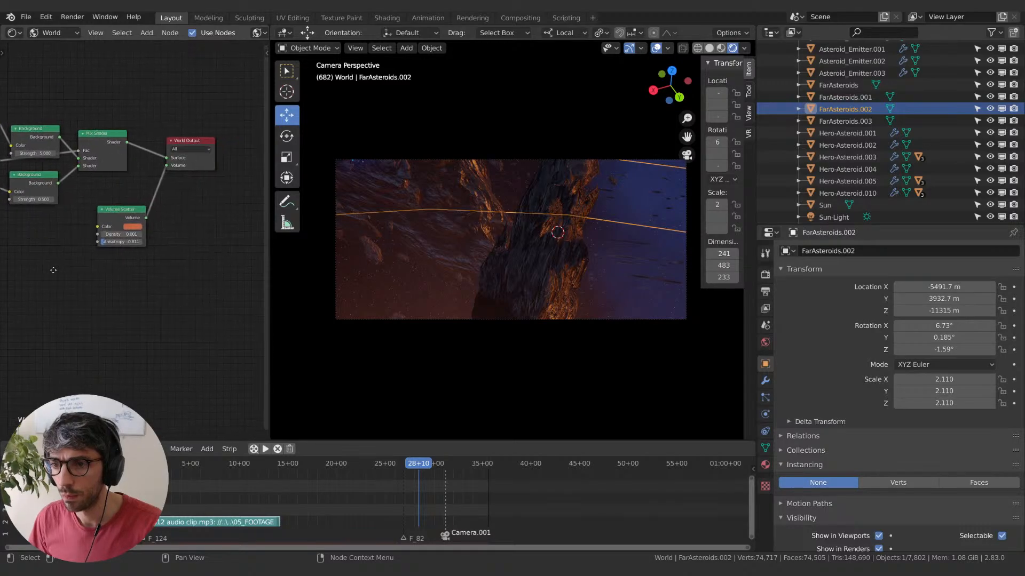
pyautogui.click(765, 465)
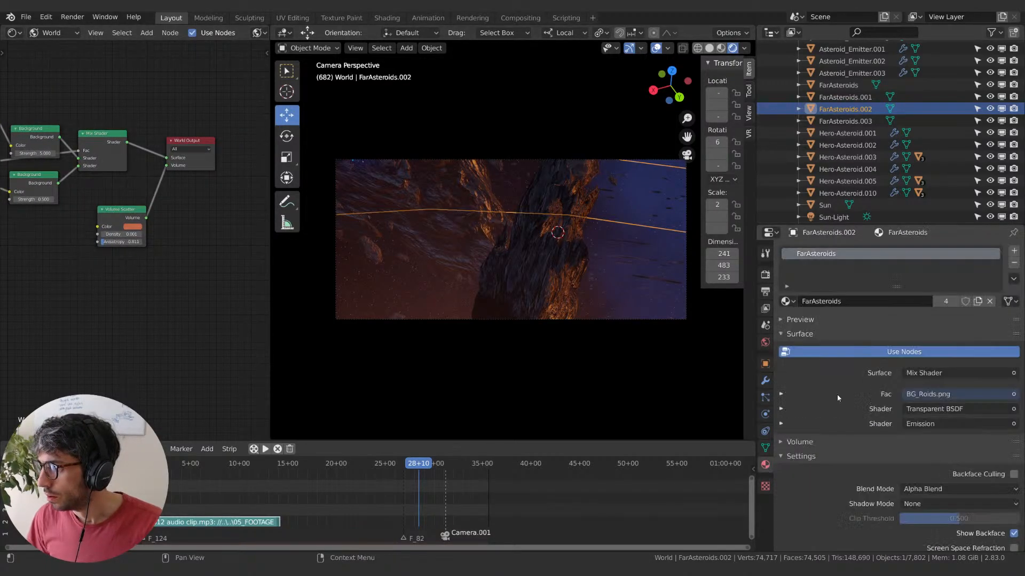
pyautogui.moveTo(70, 349); pyautogui.dragTo(268, 351, button='middle')
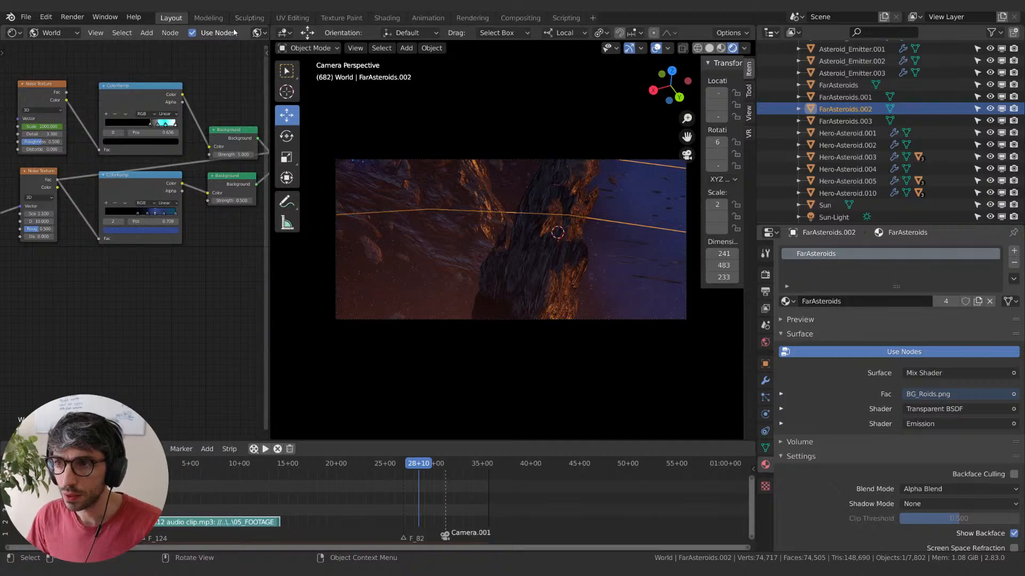
pyautogui.moveTo(236, 34); pyautogui.dragTo(100, 34, button='middle')
pyautogui.scroll(5, 98, 34)
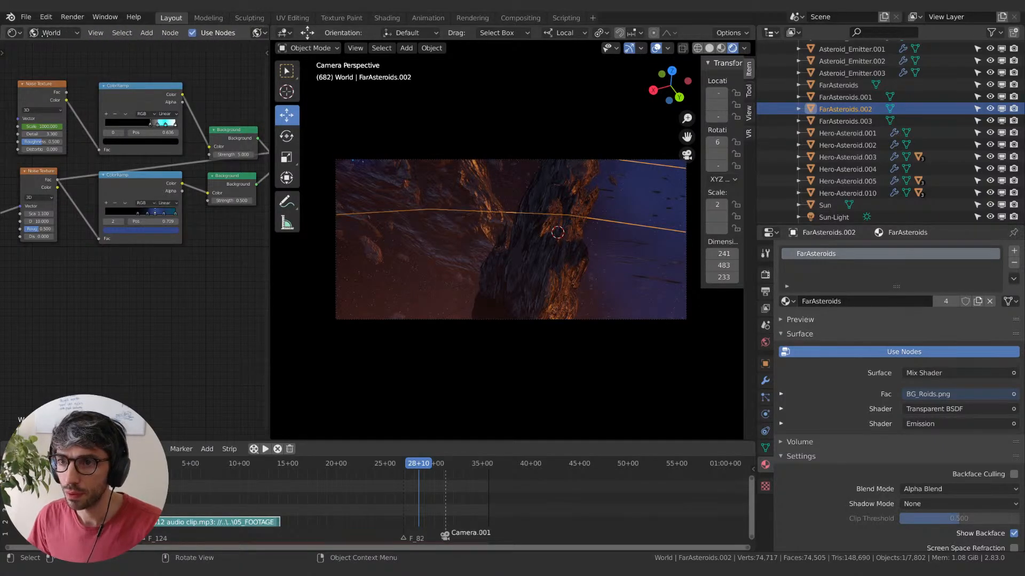
pyautogui.click(14, 33)
pyautogui.click(53, 33)
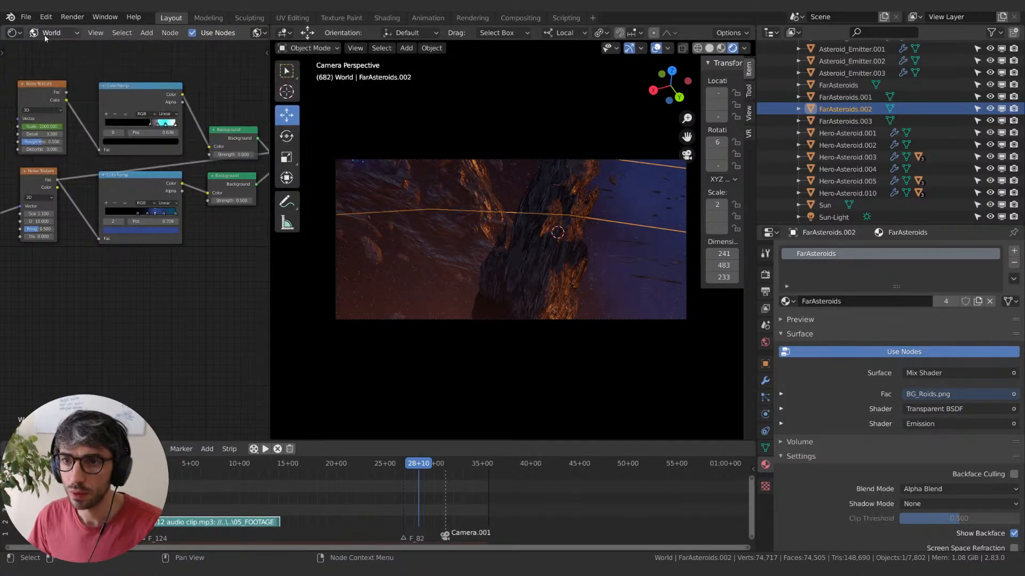
pyautogui.click(56, 46)
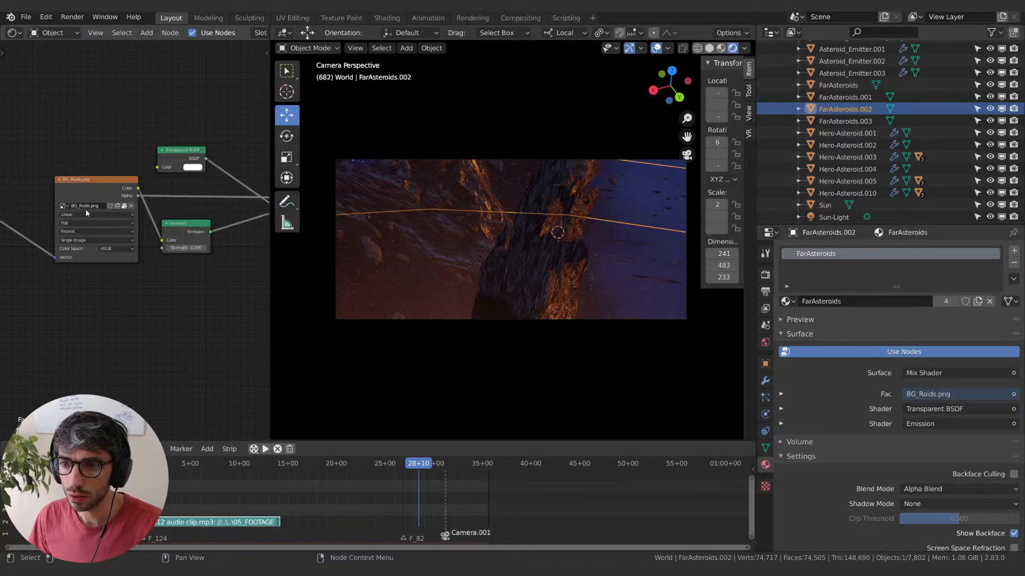
# - Examine the FarAsteroids material nodes from the BG_Roids.png texture back to the Mapping, Texture Coordinate, Combine XYZ and Divide nodes
pyautogui.moveTo(176, 288); pyautogui.dragTo(229, 227, button='middle')
pyautogui.moveTo(130, 238); pyautogui.dragTo(192, 292, button='middle')
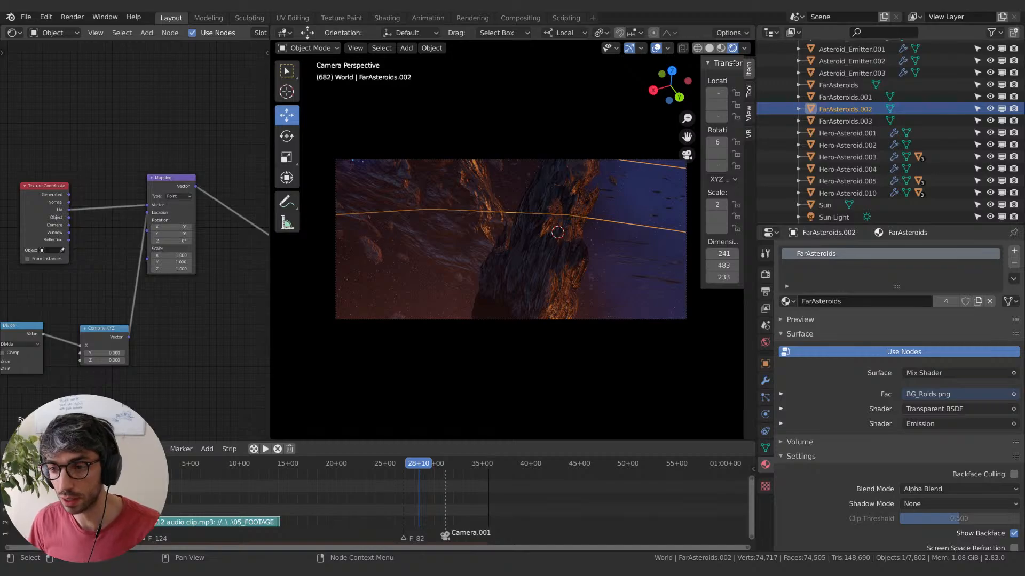
pyautogui.scroll(-1, 205, 320)
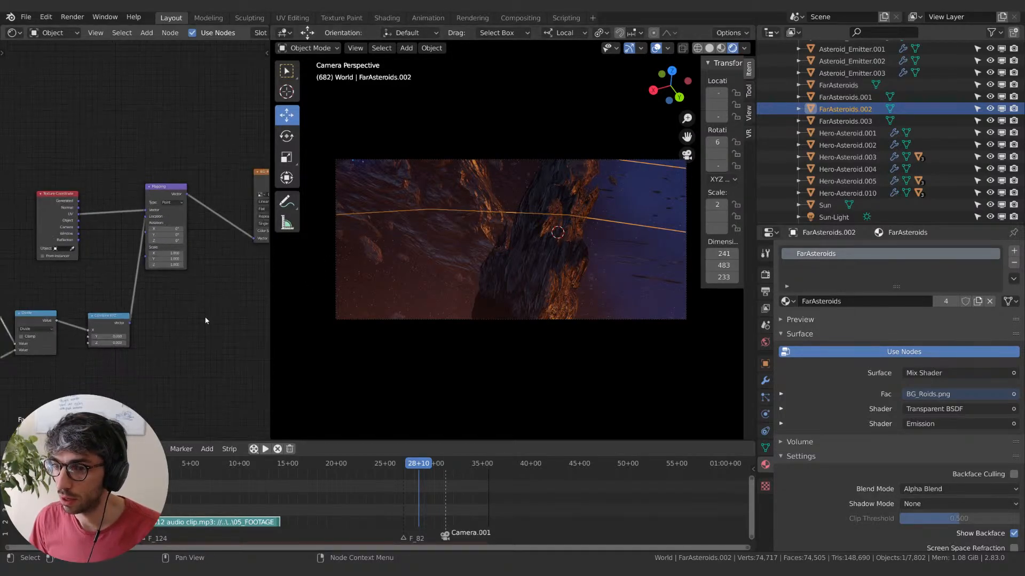
pyautogui.scroll(1, 203, 320)
pyautogui.scroll(-1, 199, 321)
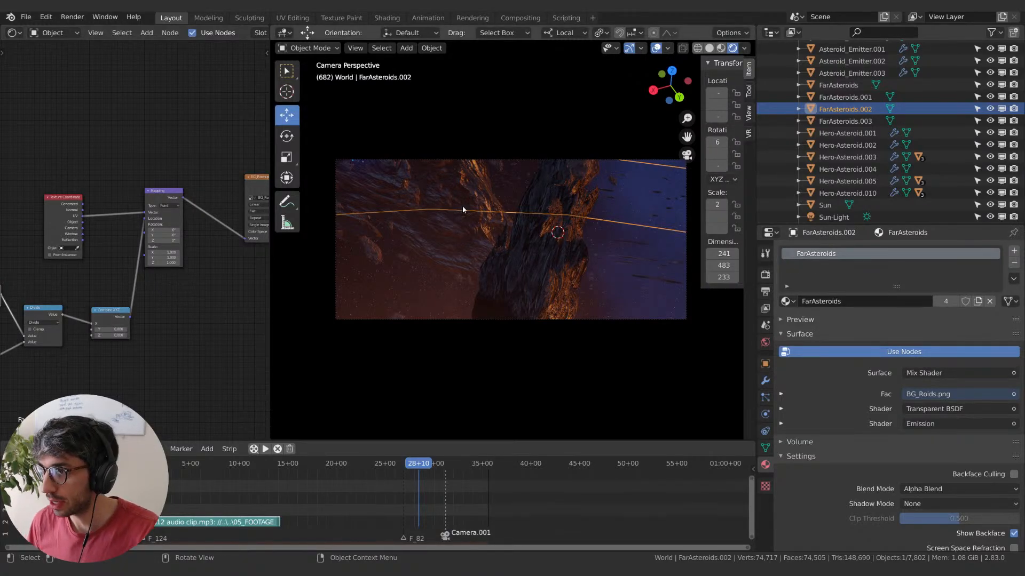
# - Disable all four FarAsteroids objects in the viewport and switch the camera view to Material Preview shading
pyautogui.moveTo(659, 258); pyautogui.dragTo(651, 271)
pyautogui.click(652, 274)
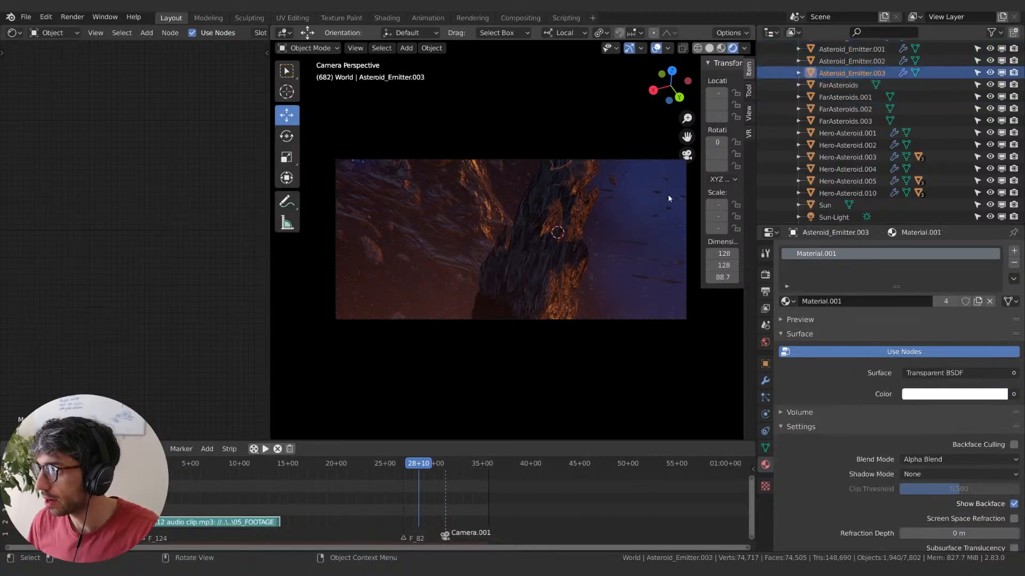
pyautogui.click(845, 97)
pyautogui.keyDown('shift'); pyautogui.click(846, 117); pyautogui.keyUp('shift')
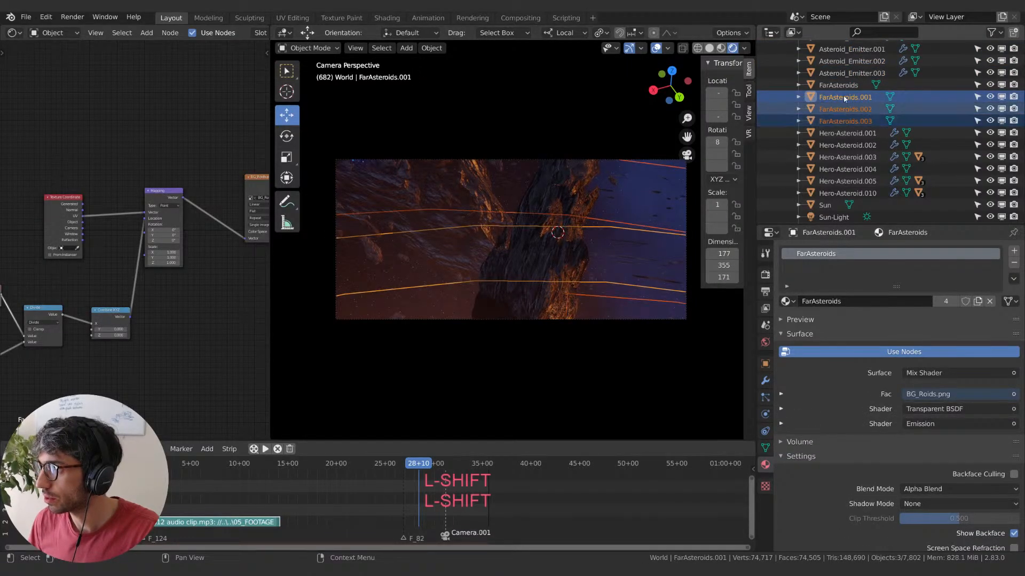
pyautogui.keyDown('shift'); pyautogui.click(852, 87); pyautogui.keyUp('shift')
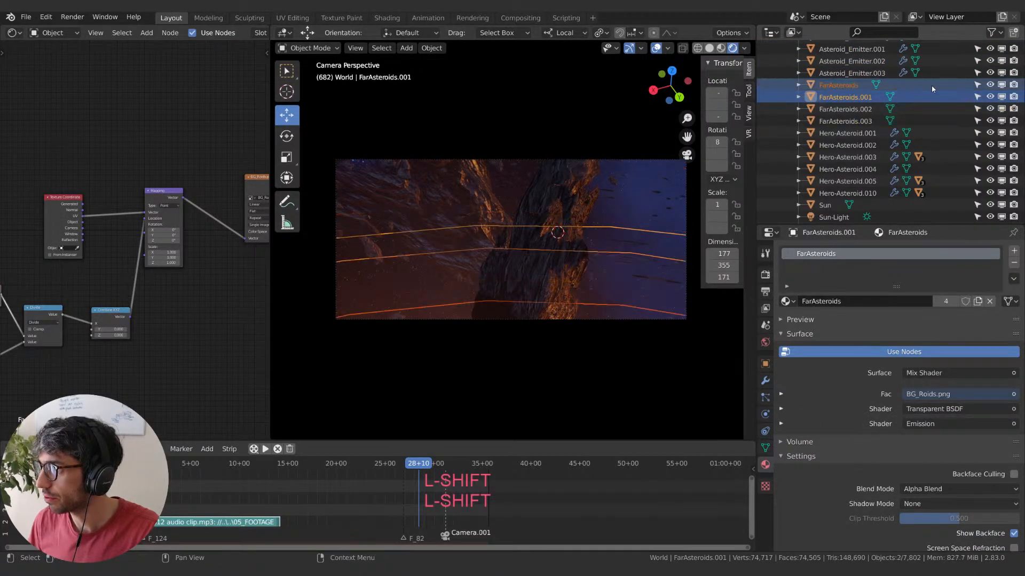
pyautogui.click(1002, 85)
pyautogui.click(1002, 97)
pyautogui.click(1002, 109)
pyautogui.click(1002, 121)
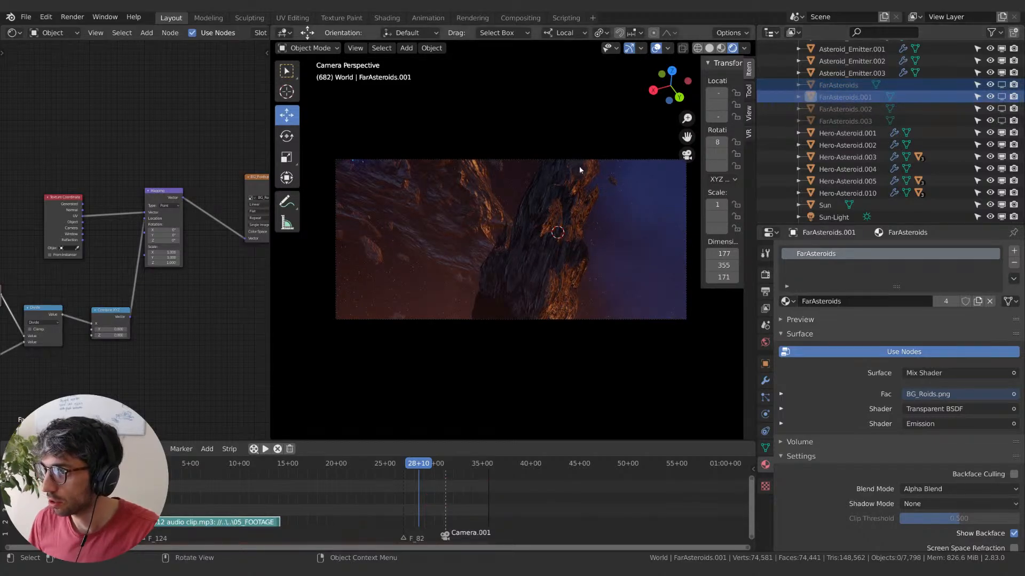
pyautogui.click(720, 48)
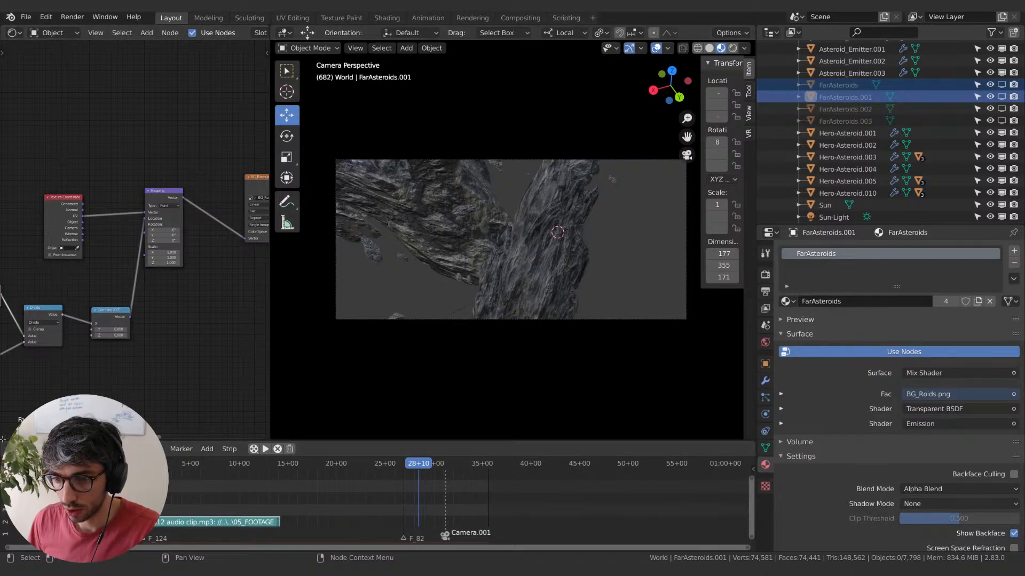
# - Split the sequencer area in two and turn the new upper area into a Timeline
pyautogui.moveTo(3, 439); pyautogui.dragTo(8, 404)
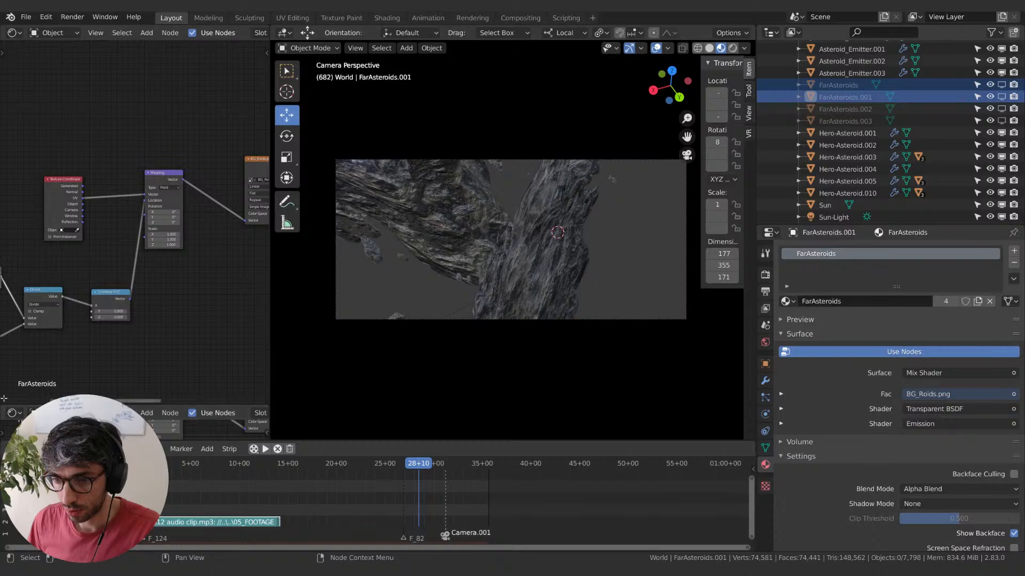
pyautogui.moveTo(3, 408); pyautogui.dragTo(4, 483)
pyautogui.click(14, 449)
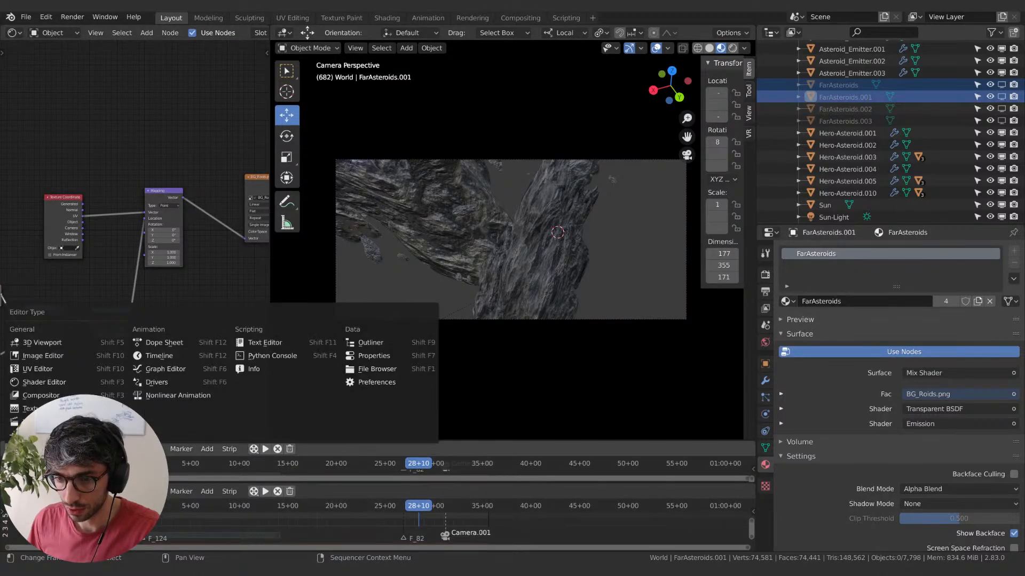
pyautogui.click(14, 449)
pyautogui.click(14, 450)
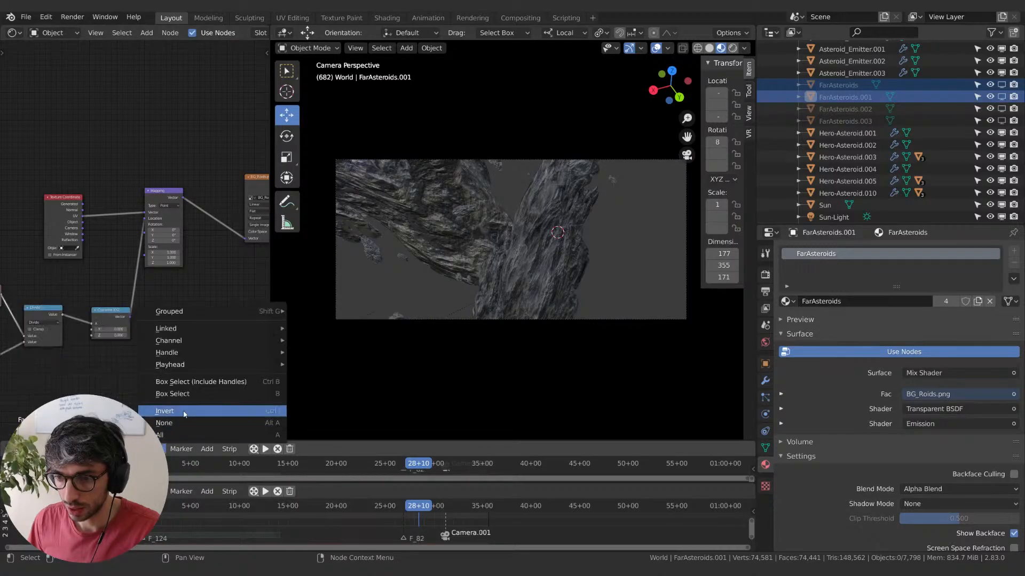
pyautogui.click(14, 449)
pyautogui.click(14, 450)
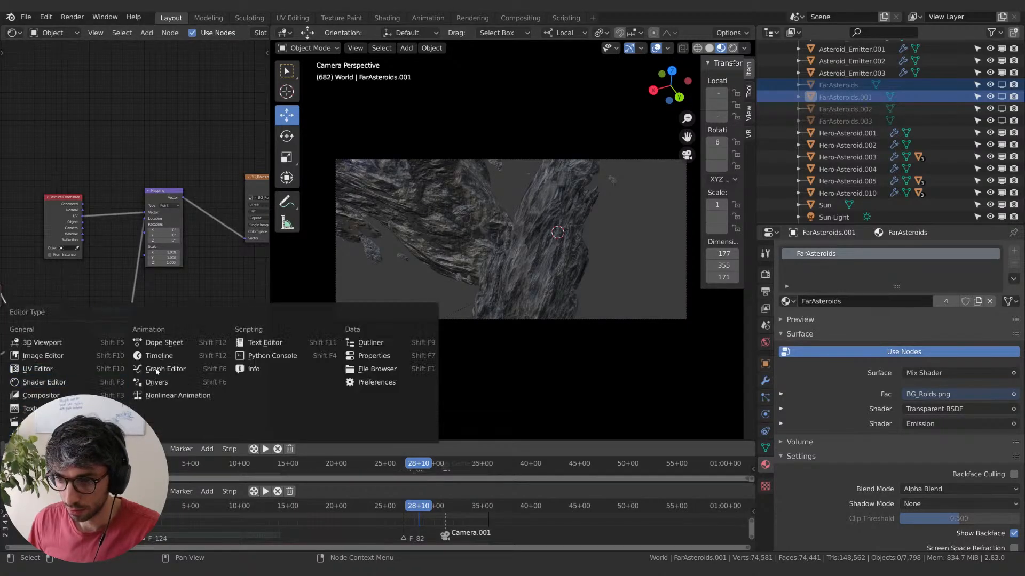
pyautogui.click(160, 357)
# - Set the scene's end frame to 339 to match the end of the audio clip and play the animation
pyautogui.hotkey('shift', 'Left')
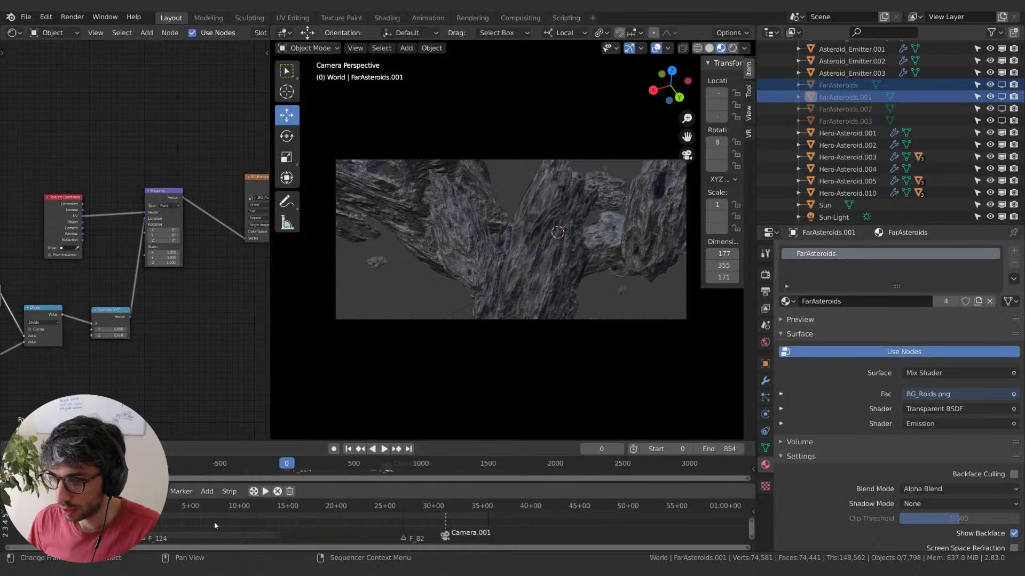
pyautogui.moveTo(164, 507); pyautogui.dragTo(279, 508)
pyautogui.click(732, 449)
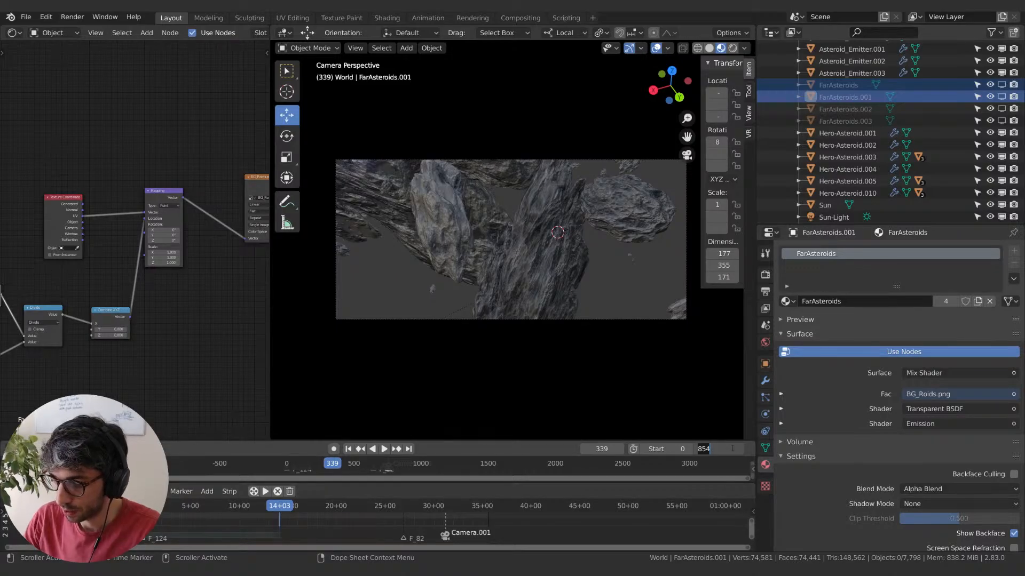
pyautogui.write('339')
pyautogui.press('Return')
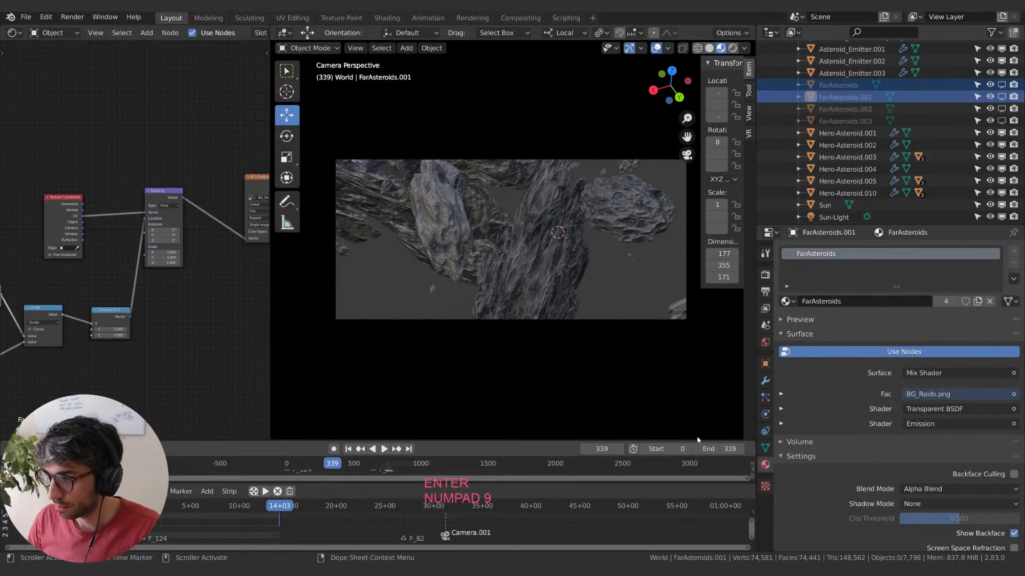
pyautogui.press('space')
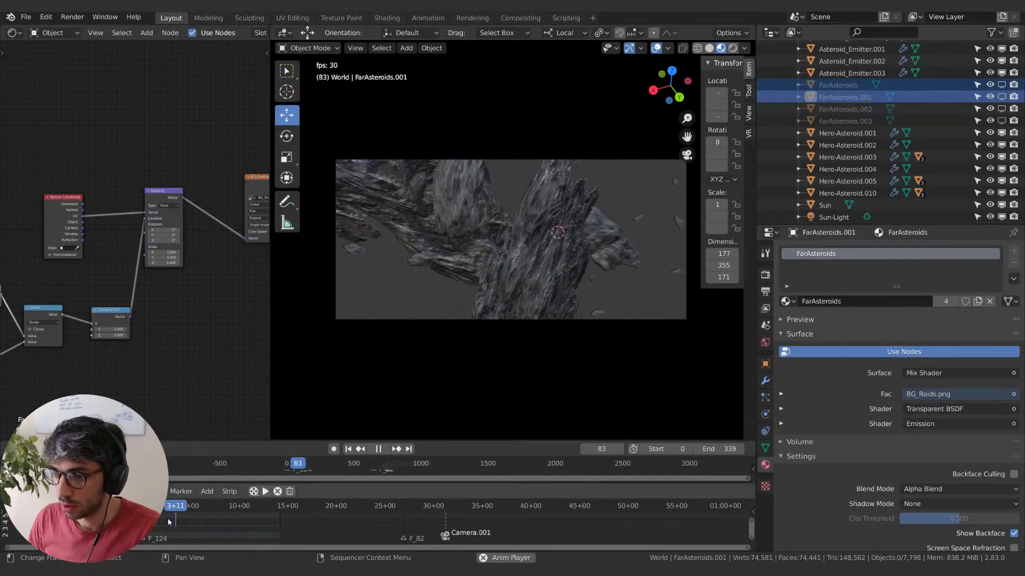
pyautogui.press('space')
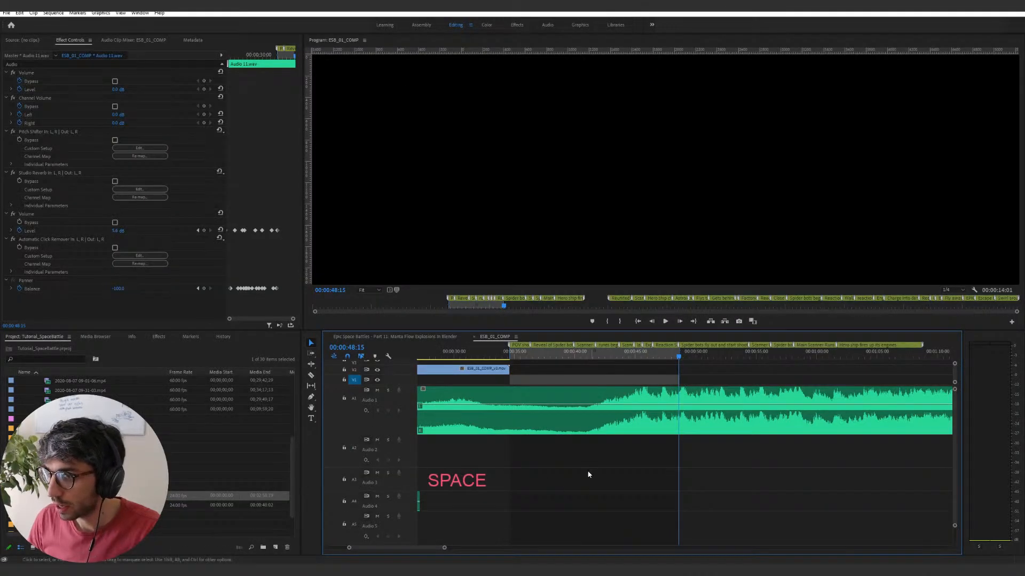
# - In Premiere Pro, place the ESB_01_COMP playhead at 00:00:34:21, save the project and return to Blender
pyautogui.click(512, 353)
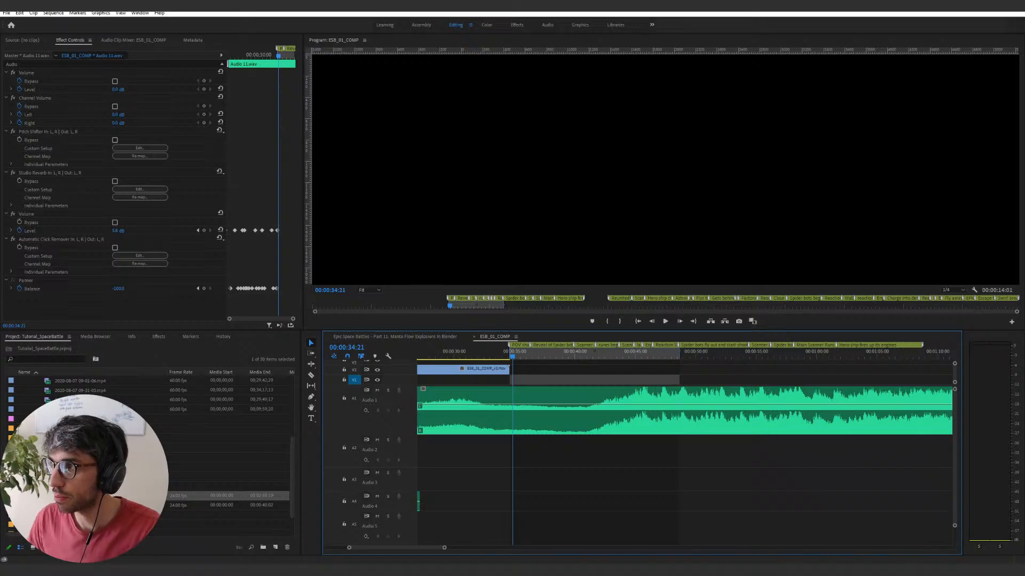
pyautogui.hotkey('ctrl', 's')
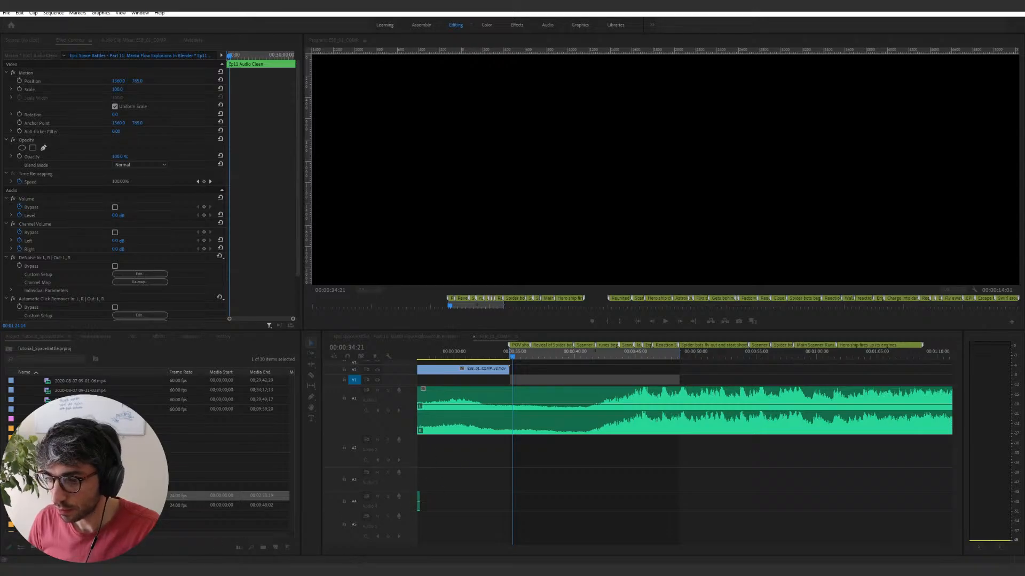
pyautogui.click(362, 569)
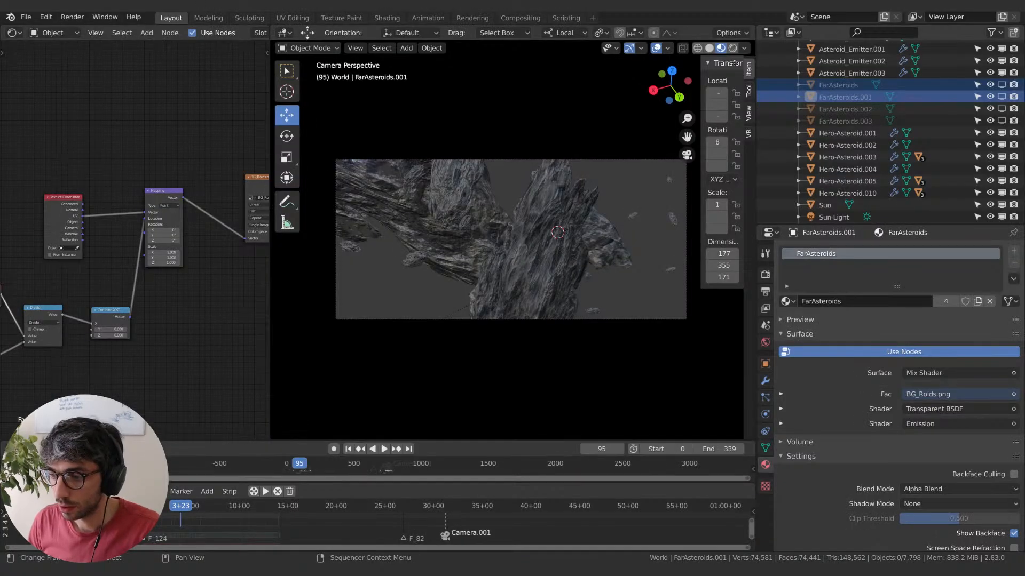
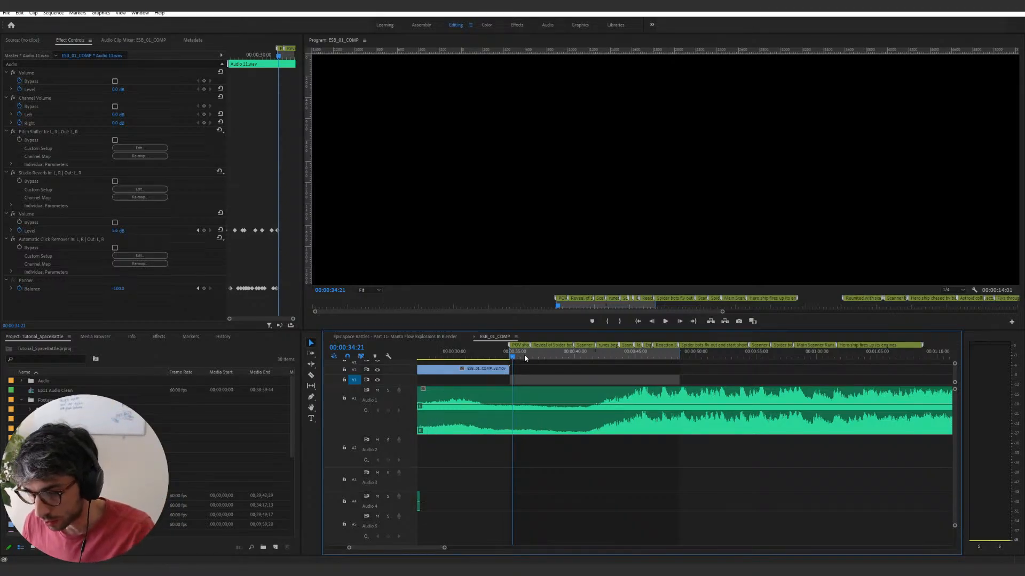
# - In Premiere Pro, play the sequence from the end of the existing clip at 00:00:34:15, stop it and return to Blender
pyautogui.press('=')
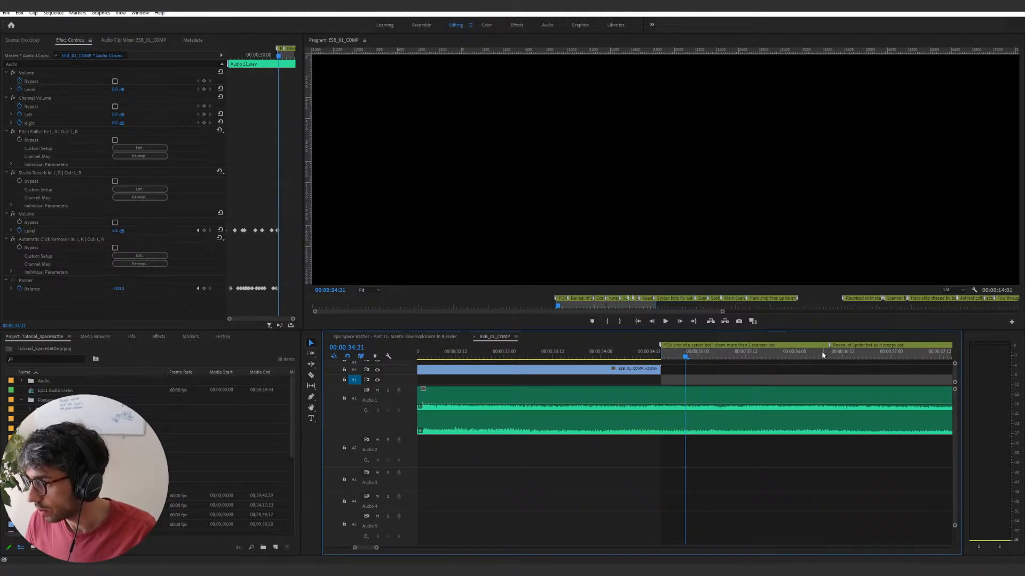
pyautogui.moveTo(678, 358); pyautogui.dragTo(664, 359)
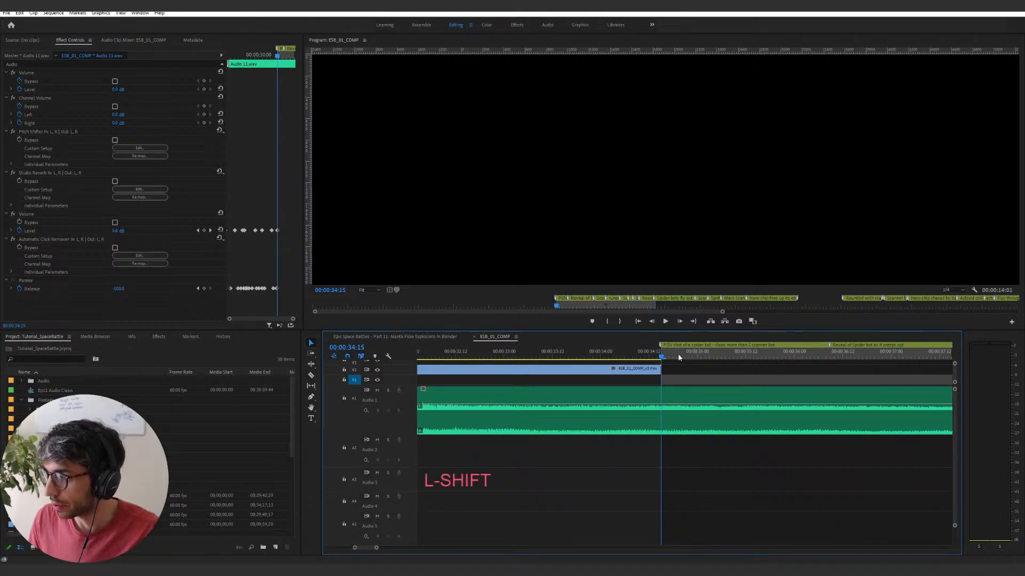
pyautogui.hotkey('shift', 'space')
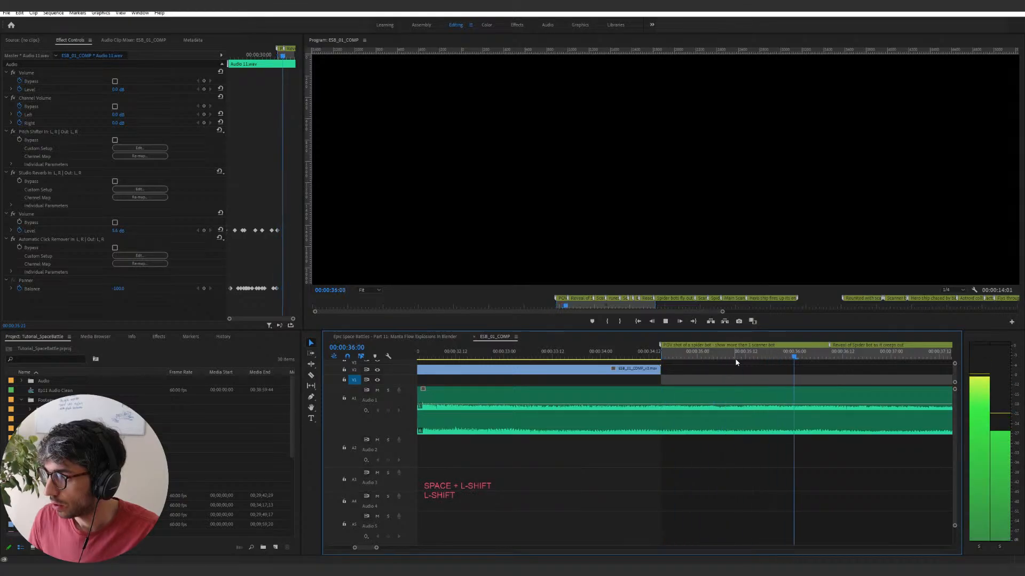
pyautogui.press('space')
pyautogui.hotkey('alt', 'Tab')
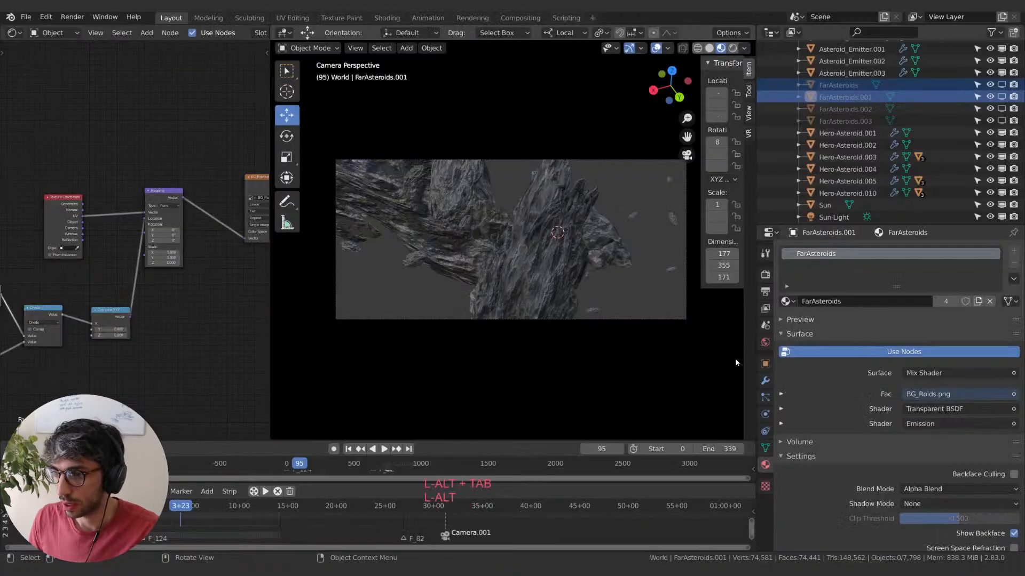
# - Play the animation from frame 0 in the camera view, inspect the asteroids from outside and stop at frame 51
pyautogui.click(348, 450)
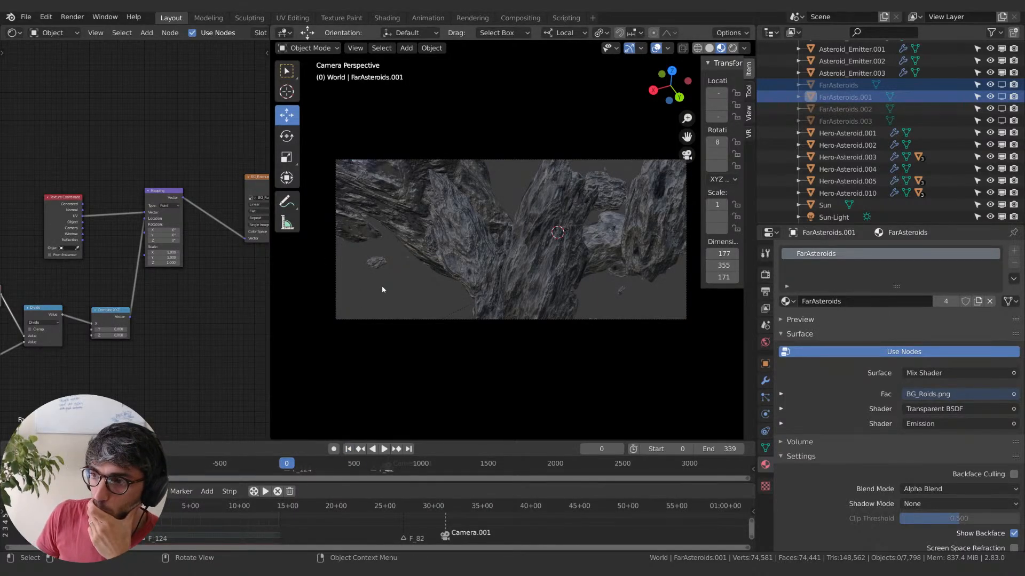
pyautogui.press('space')
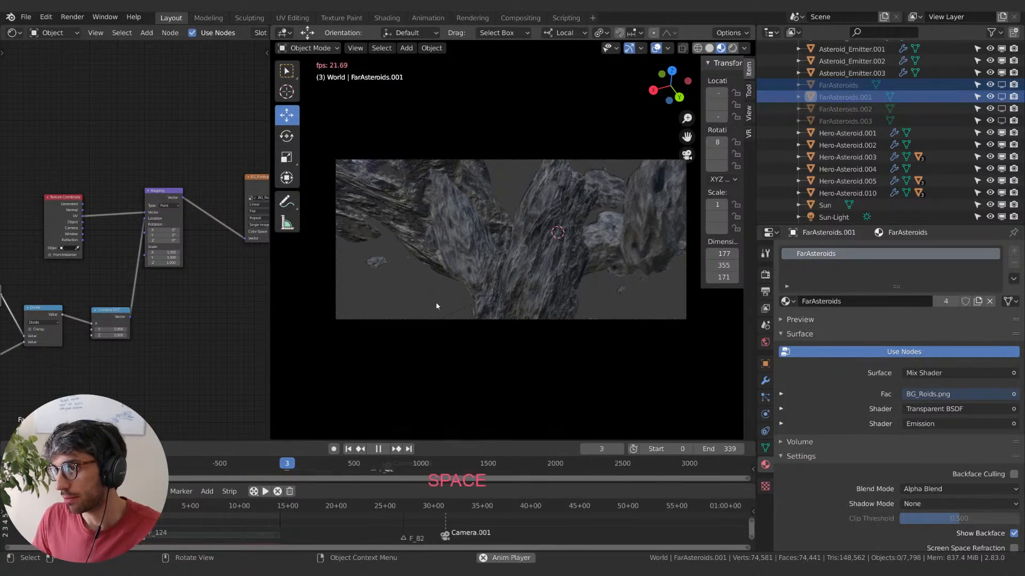
pyautogui.press('space')
pyautogui.moveTo(464, 285); pyautogui.dragTo(590, 232, button='middle')
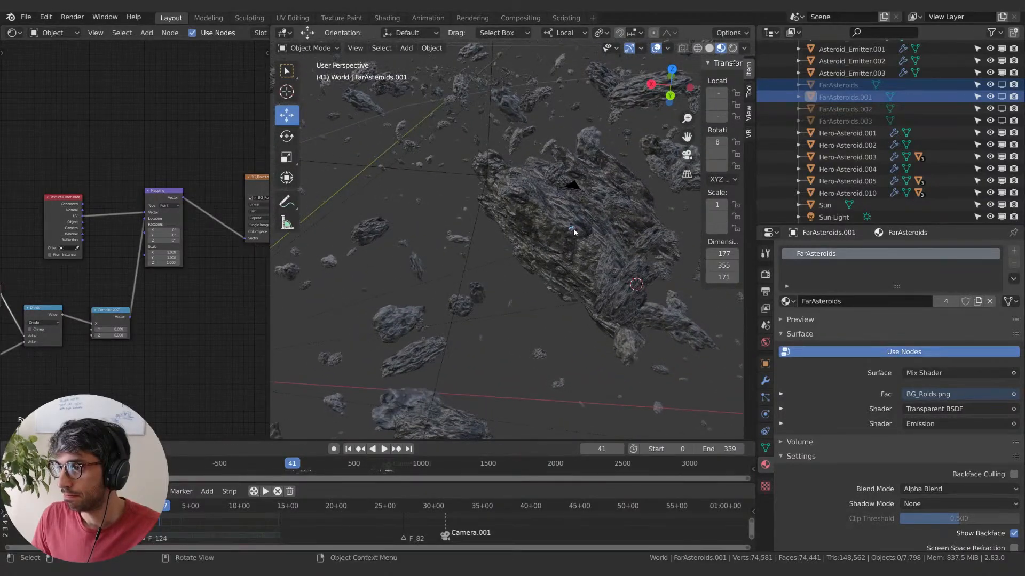
pyautogui.press('space')
pyautogui.press('KP_0')
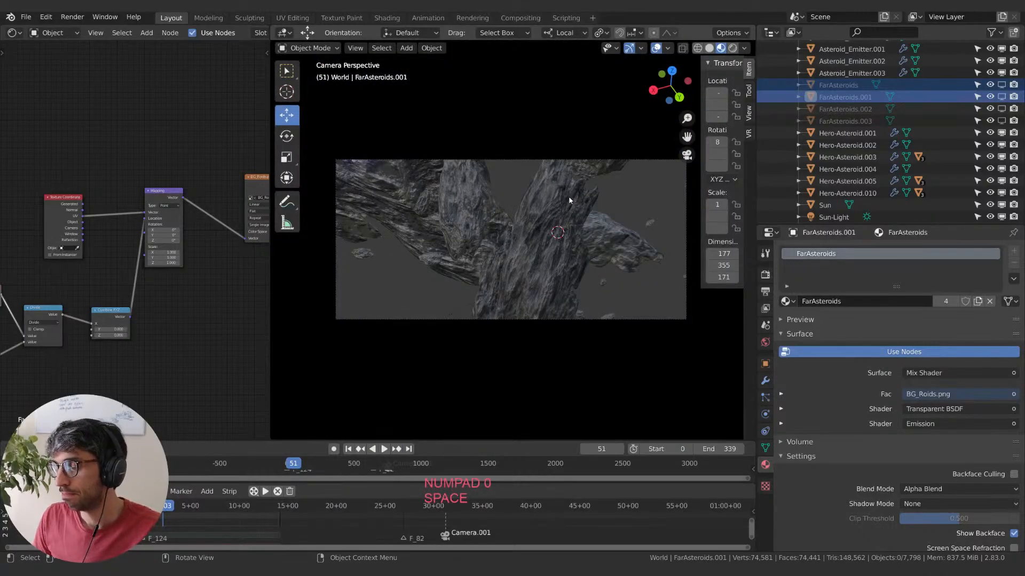
# - Select Camera.001 and shift it slightly to about X -72.5, Y 28.2, Z 56.7 m, checking the framing through the camera
pyautogui.click(765, 363)
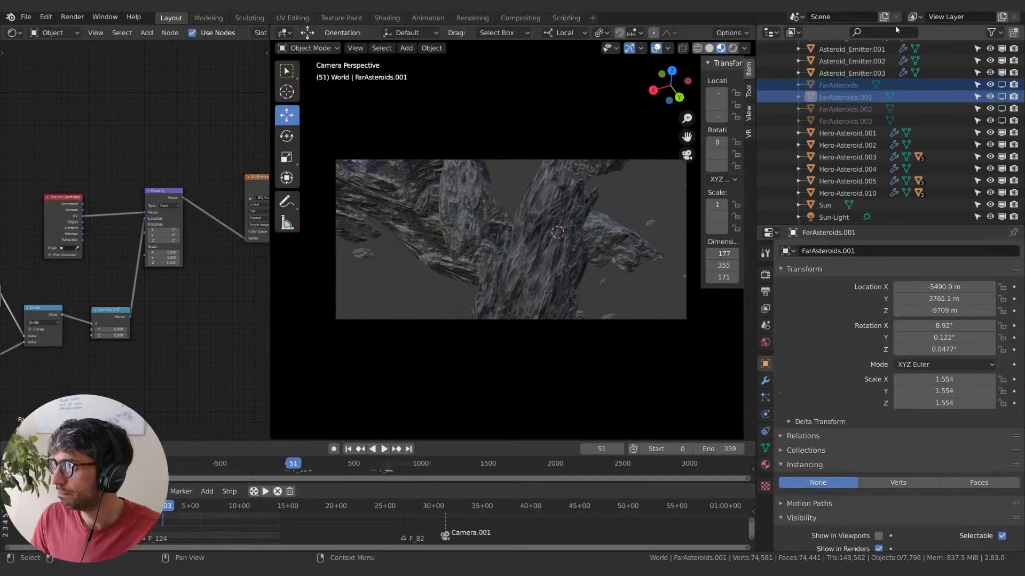
pyautogui.scroll(-3, 862, 107)
pyautogui.click(818, 201)
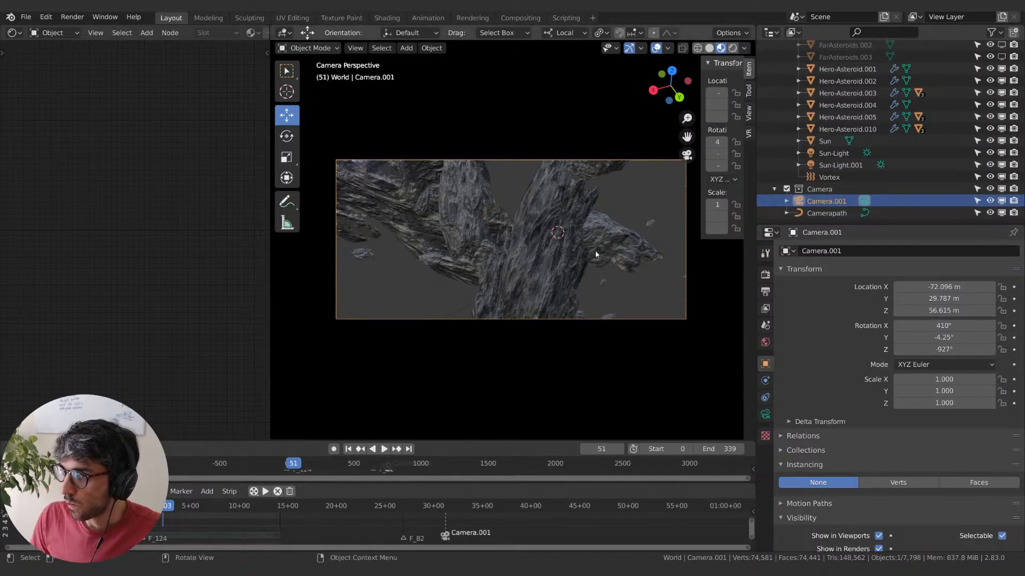
pyautogui.moveTo(943, 310)
pyautogui.mouseDown()
pyautogui.moveTo(940, 287)
pyautogui.moveTo(937, 298)
pyautogui.mouseUp()
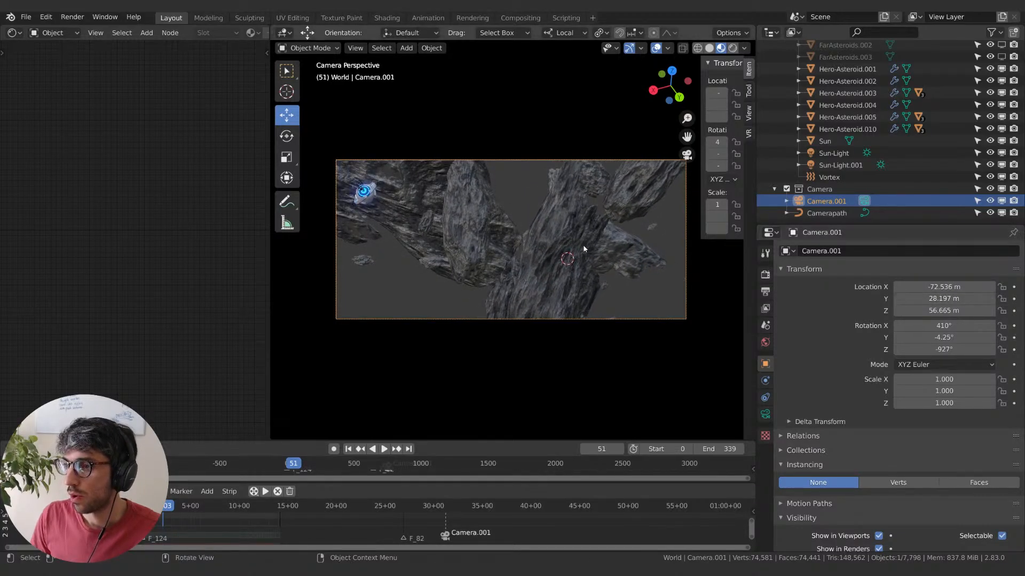
pyautogui.moveTo(583, 245); pyautogui.dragTo(667, 223, button='middle')
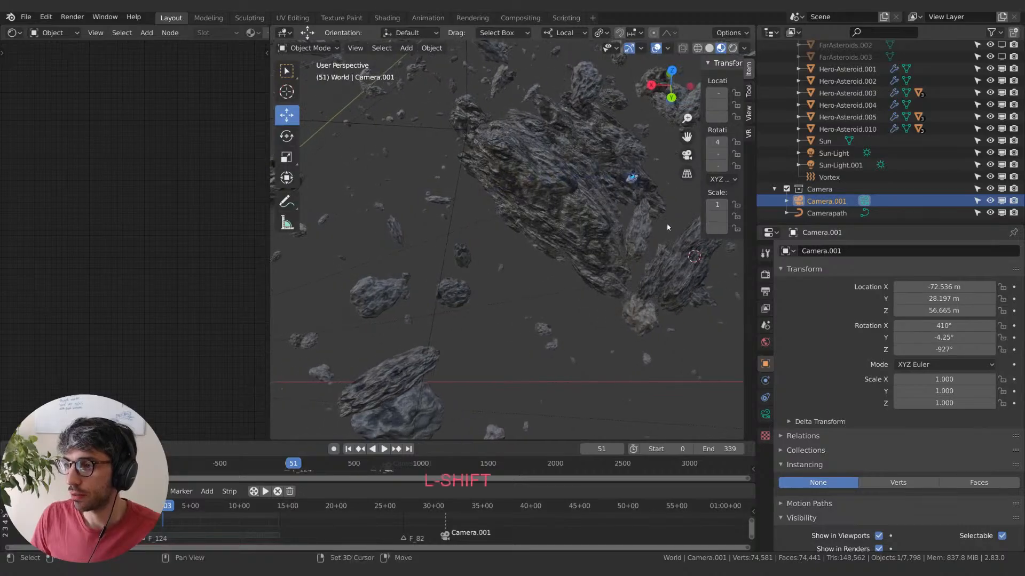
pyautogui.press('KP_0')
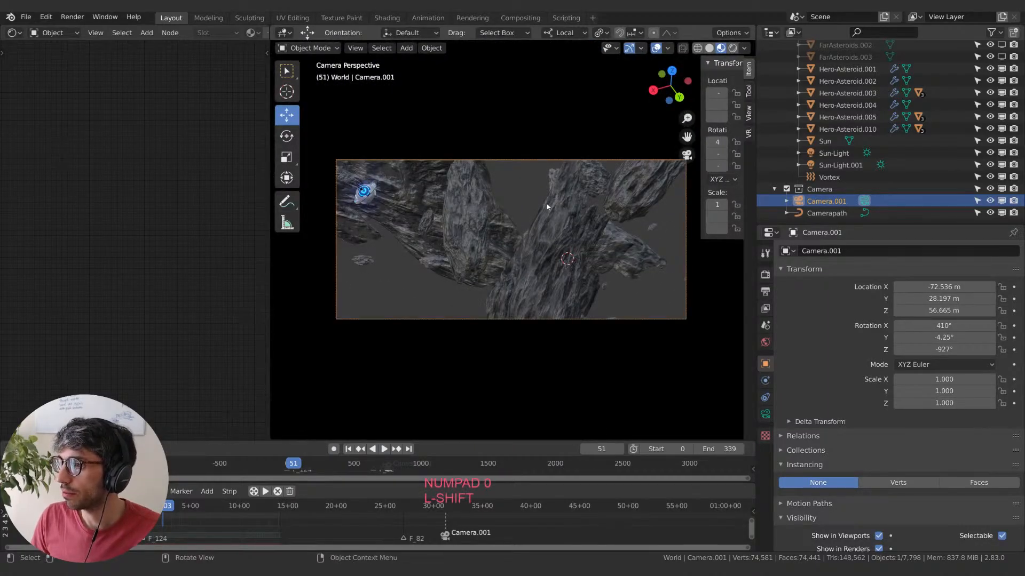
# - Enlarge the 3D viewport over the node editor, lock the camera to the view and hide the sidebar
pyautogui.moveTo(273, 436); pyautogui.dragTo(133, 427)
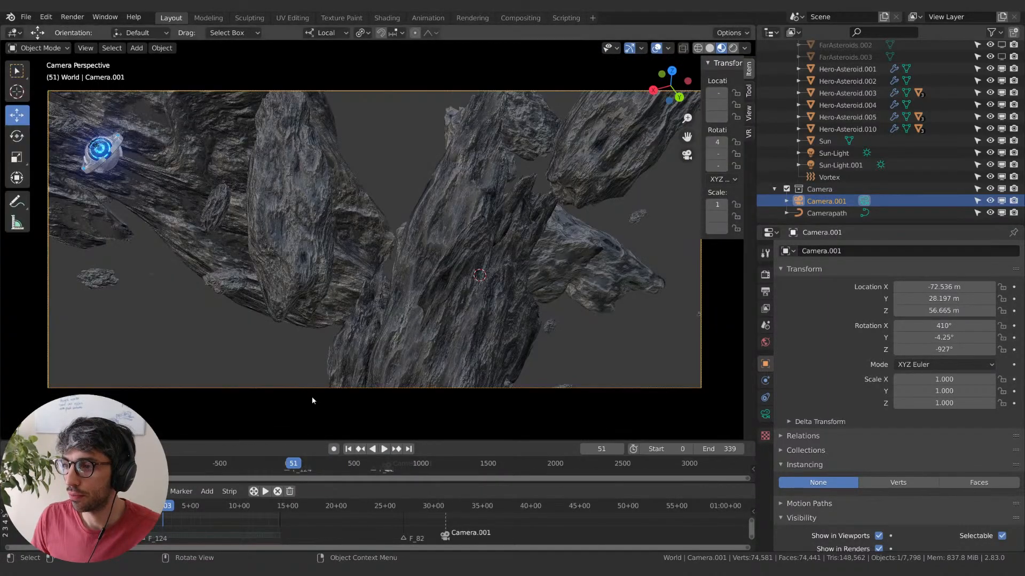
pyautogui.click(748, 113)
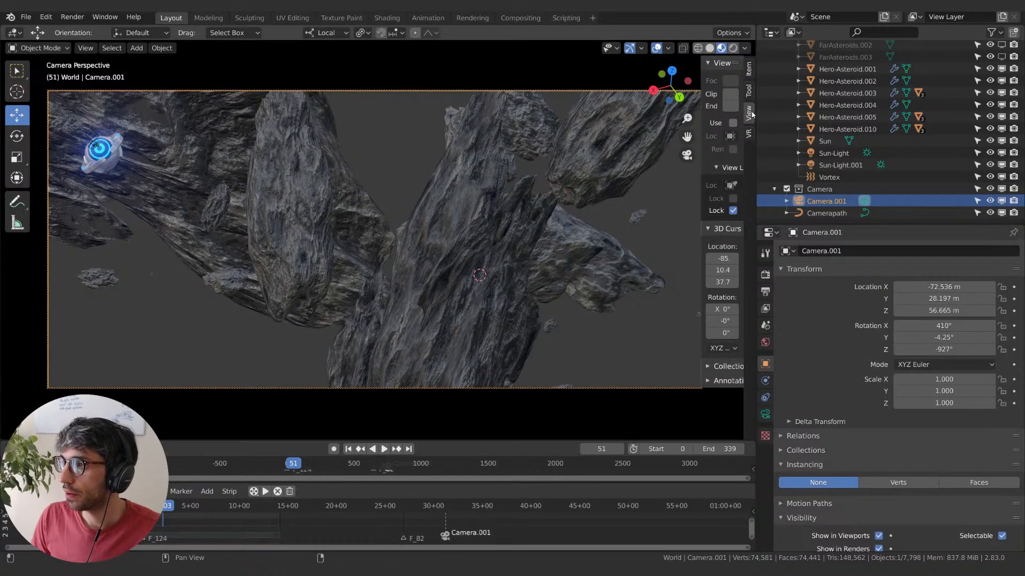
pyautogui.press('n')
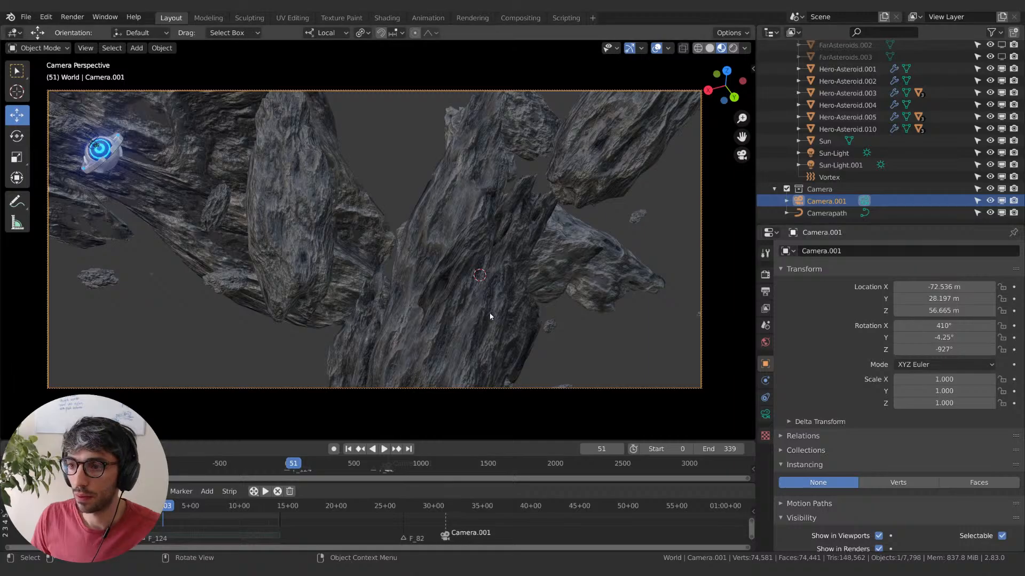
# - Pull the locked camera back for a wider view of the large asteroid cluster, to about X -25, Y 152, Z 127 m
pyautogui.moveTo(537, 321); pyautogui.dragTo(567, 301, button='middle')
pyautogui.keyDown('shift'); pyautogui.moveTo(453, 280); pyautogui.dragTo(513, 297, button='middle'); pyautogui.keyUp('shift')
pyautogui.keyDown('shift'); pyautogui.moveTo(382, 269); pyautogui.dragTo(22, 386, button='middle'); pyautogui.keyUp('shift')
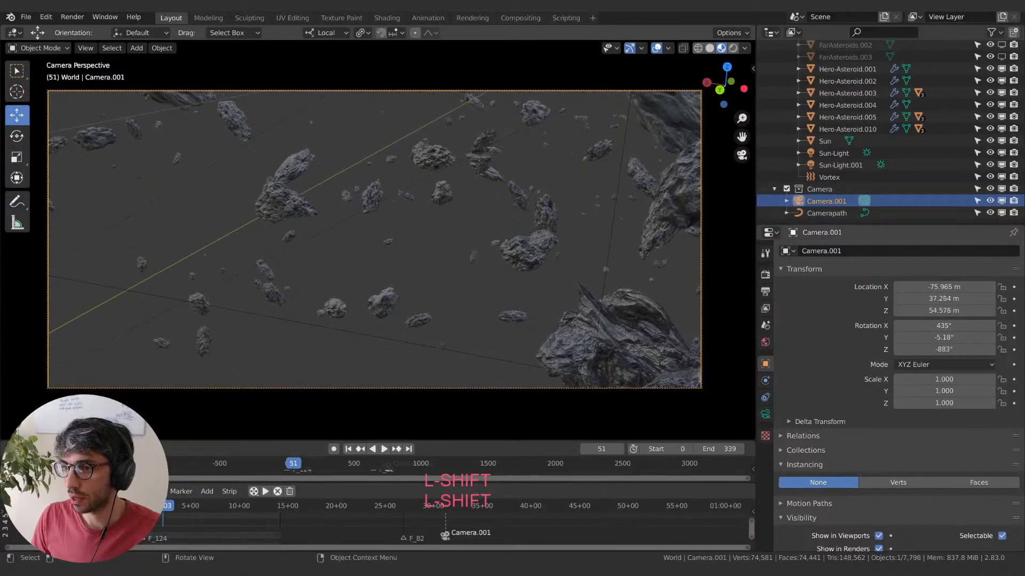
pyautogui.moveTo(266, 271); pyautogui.dragTo(294, 270, button='middle')
pyautogui.scroll(-8, 304, 286)
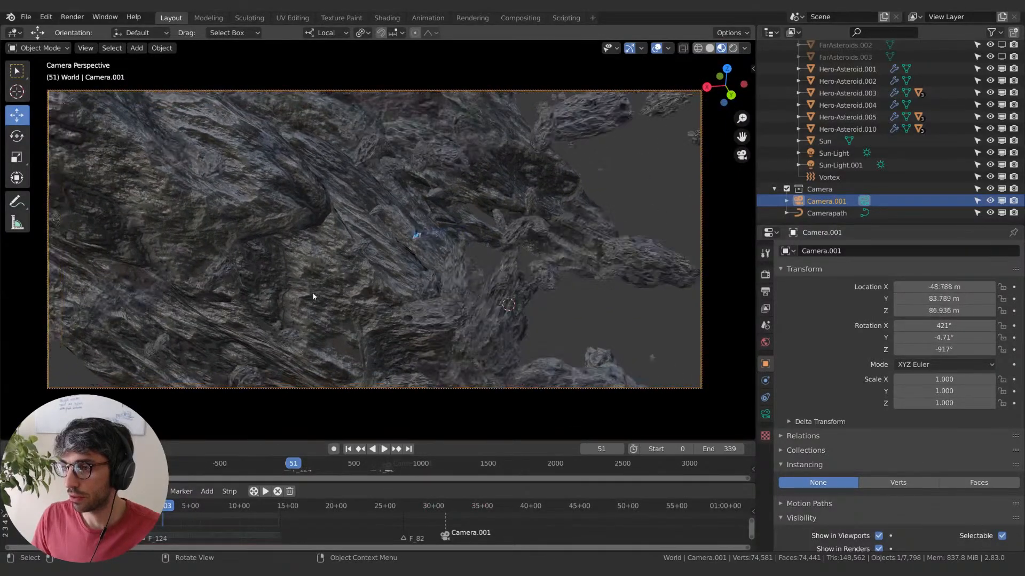
pyautogui.scroll(-5, 311, 301)
pyautogui.scroll(6, 304, 295)
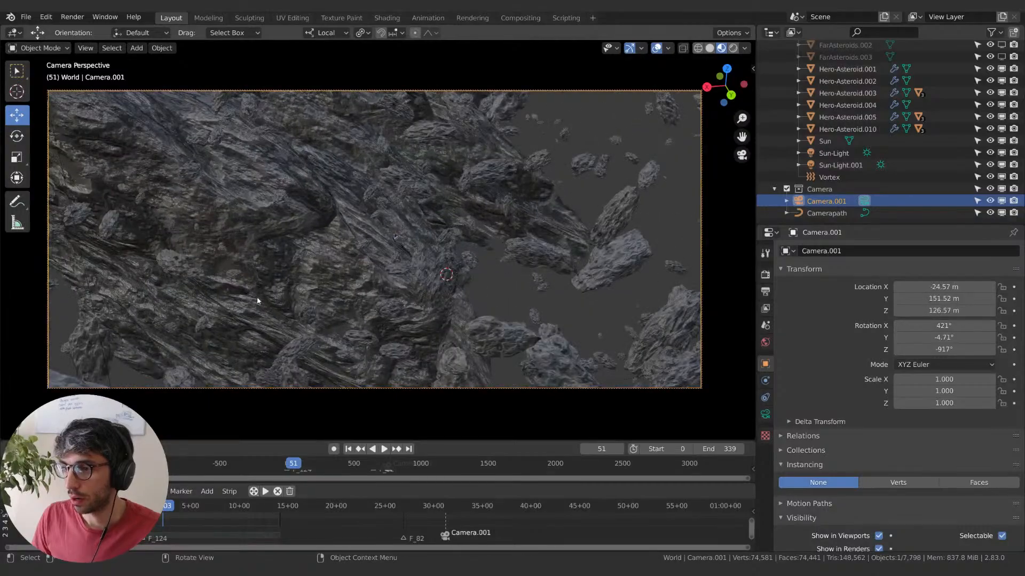
# - Bring the camera closer to the foreground asteroid, at about X -25, Y 46, Z 47 m, and switch to rendered shading
pyautogui.keyDown('shift'); pyautogui.moveTo(258, 299); pyautogui.dragTo(537, 206, button='middle'); pyautogui.keyUp('shift')
pyautogui.scroll(5, 460, 215)
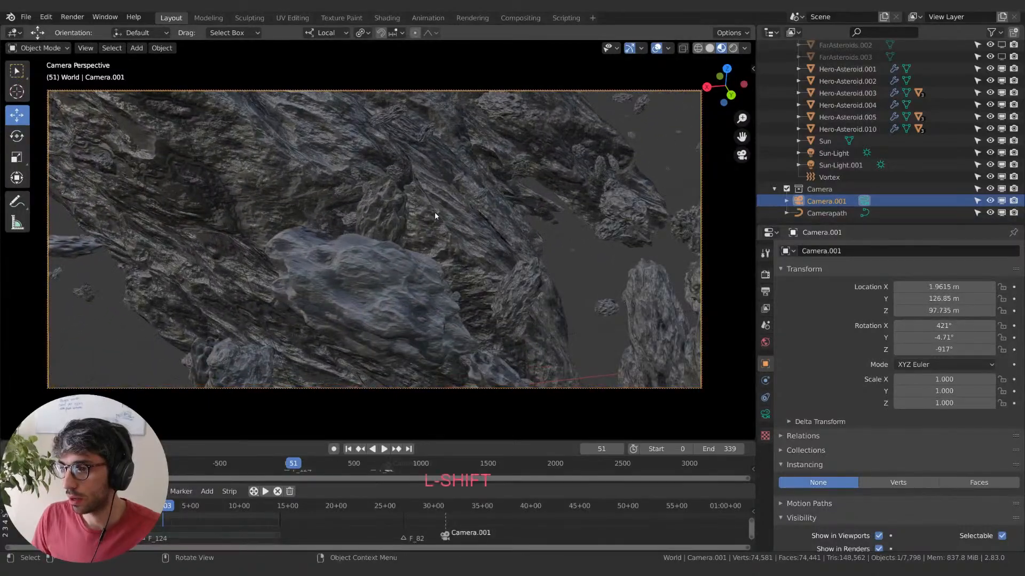
pyautogui.moveTo(401, 235)
pyautogui.mouseDown(button='middle')
pyautogui.moveTo(439, 223)
pyautogui.moveTo(392, 245)
pyautogui.mouseUp(button='middle')
pyautogui.scroll(3, 439, 225)
pyautogui.click(734, 49)
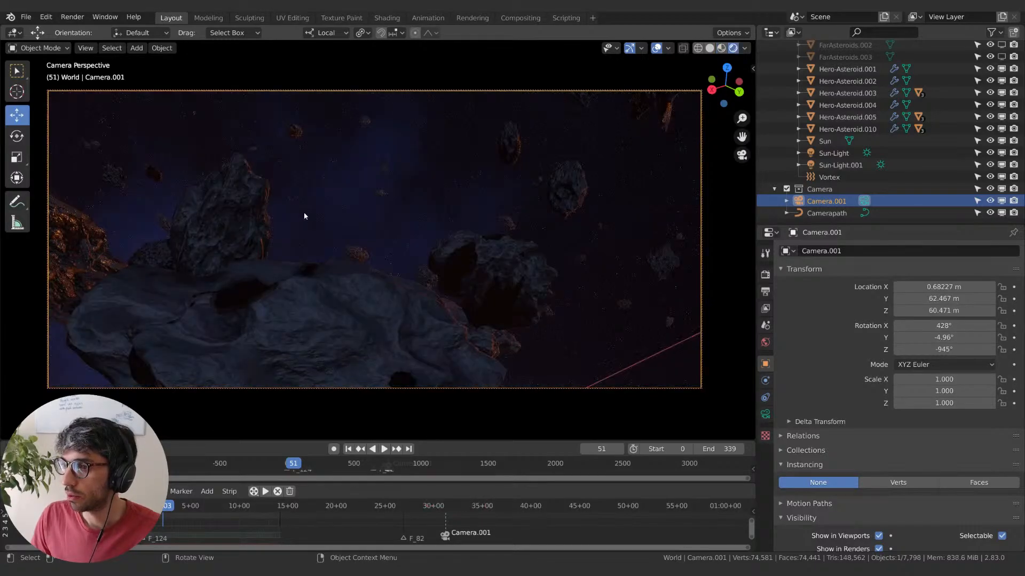
pyautogui.moveTo(310, 230)
pyautogui.mouseDown(button='middle')
pyautogui.moveTo(417, 193)
pyautogui.moveTo(447, 212)
pyautogui.moveTo(432, 246)
pyautogui.moveTo(435, 223)
pyautogui.moveTo(459, 225)
pyautogui.moveTo(428, 229)
pyautogui.mouseUp(button='middle')
pyautogui.moveTo(331, 230)
pyautogui.keyDown('shift'); pyautogui.mouseDown(button='middle')
pyautogui.moveTo(426, 238)
pyautogui.moveTo(251, 229)
pyautogui.moveTo(501, 238)
pyautogui.moveTo(301, 234)
pyautogui.moveTo(343, 222)
pyautogui.mouseUp(button='middle'); pyautogui.keyUp('shift')
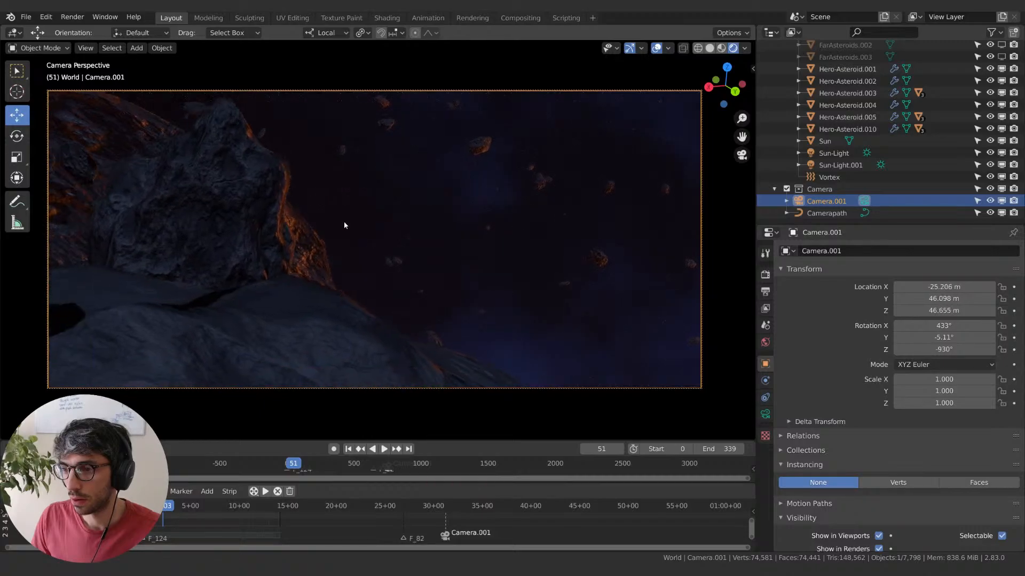
# - Advance to frame 66 and reframe the camera farther back over the asteroid field, at about X 40, Y 123, Z 128 m
pyautogui.moveTo(291, 469)
pyautogui.mouseDown()
pyautogui.moveTo(308, 465)
pyautogui.moveTo(295, 468)
pyautogui.mouseUp()
pyautogui.press('space')
pyautogui.keyDown('shift'); pyautogui.moveTo(305, 220); pyautogui.dragTo(338, 258, button='middle'); pyautogui.keyUp('shift')
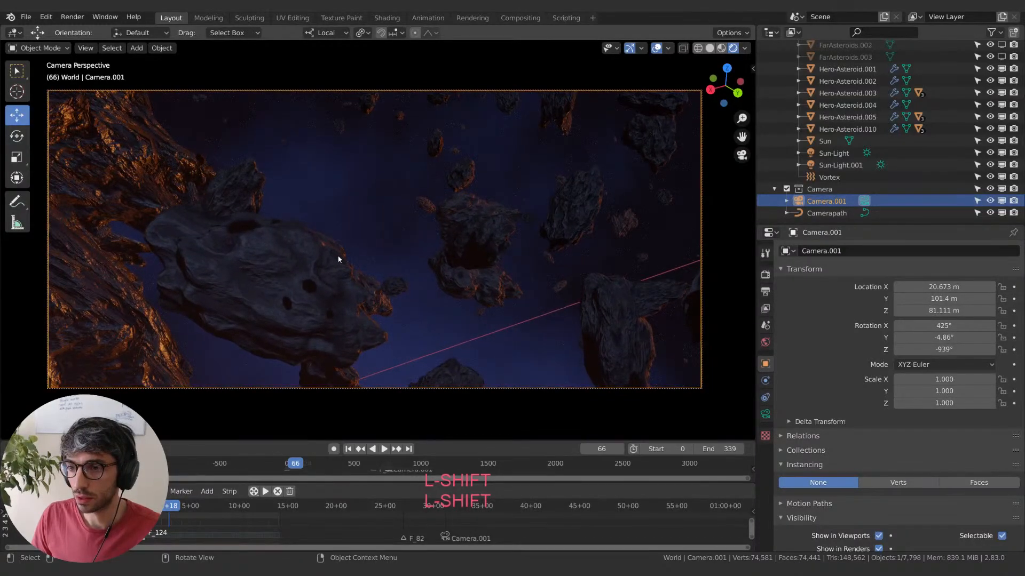
pyautogui.scroll(-3, 339, 258)
pyautogui.moveTo(195, 256); pyautogui.dragTo(150, 273, button='middle')
pyautogui.keyDown('shift'); pyautogui.moveTo(171, 229); pyautogui.dragTo(198, 252, button='middle'); pyautogui.keyUp('shift')
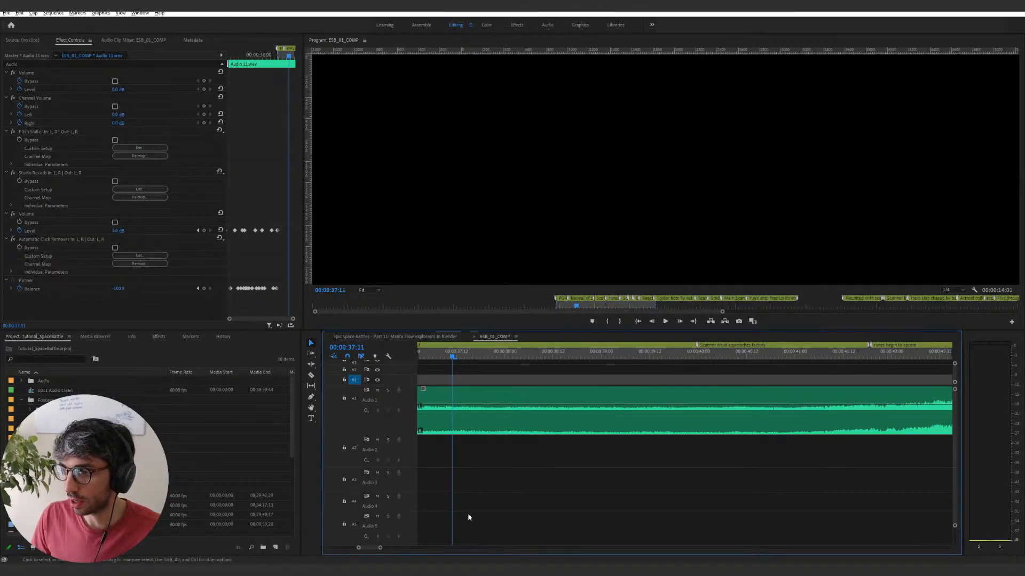
# - In Premiere Pro, examine the end of the previous shot around 00:00:34:11 in a maximized Program monitor, compare it with the new framing and return to Blender
pyautogui.scroll(5, 401, 544)
pyautogui.click(663, 352)
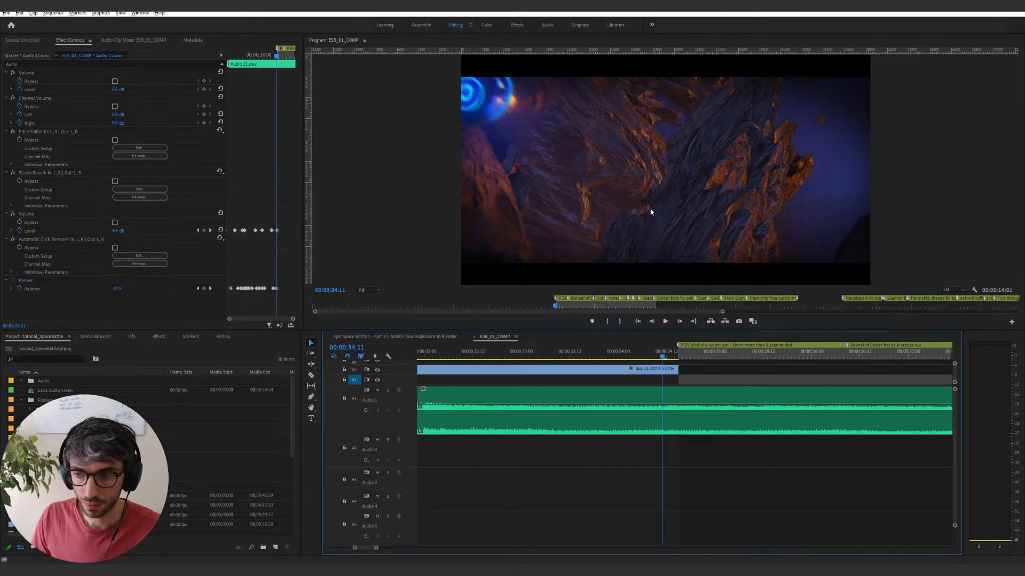
pyautogui.press('`')
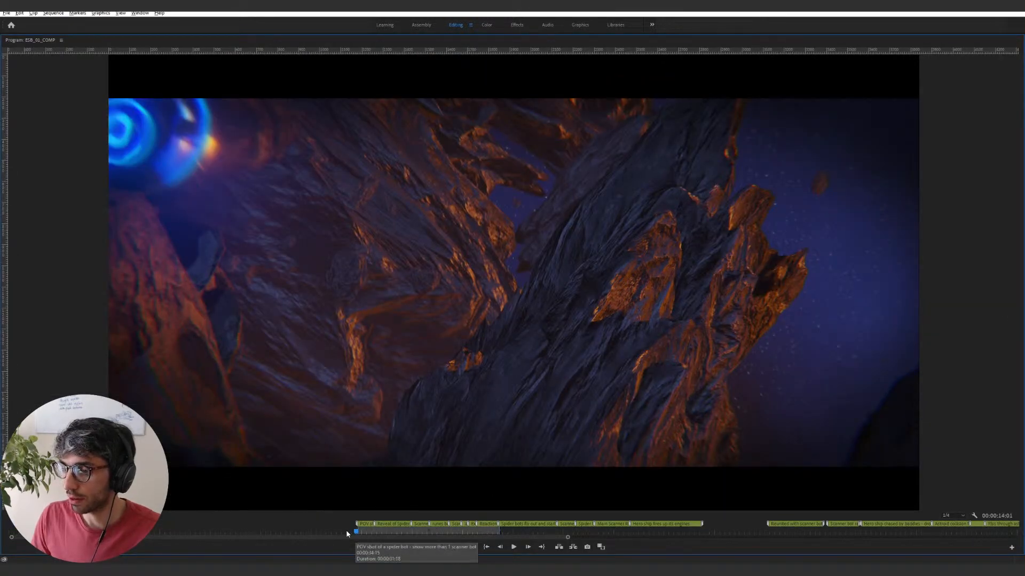
pyautogui.moveTo(343, 534); pyautogui.dragTo(353, 535)
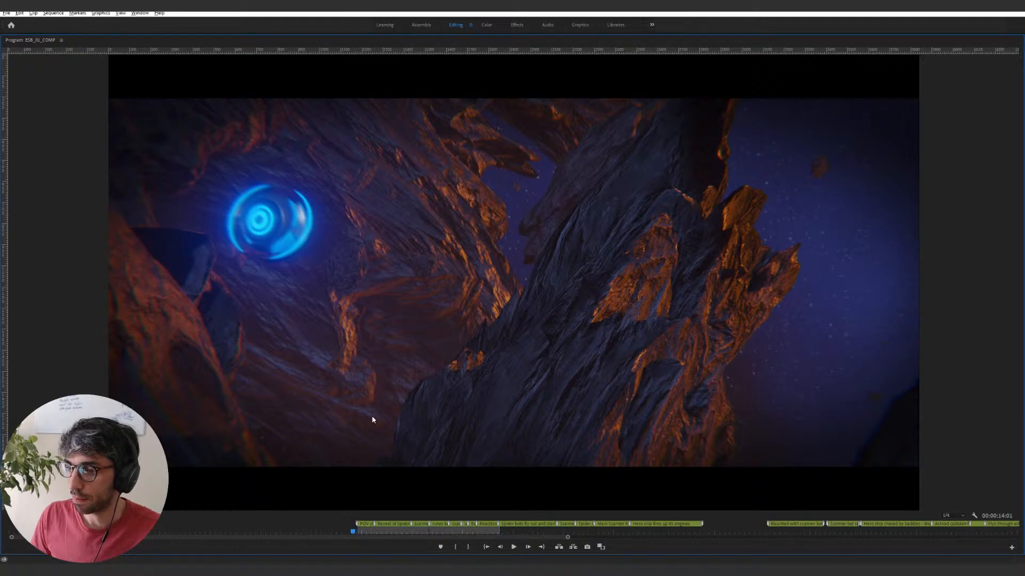
pyautogui.hotkey('alt', 'Tab')
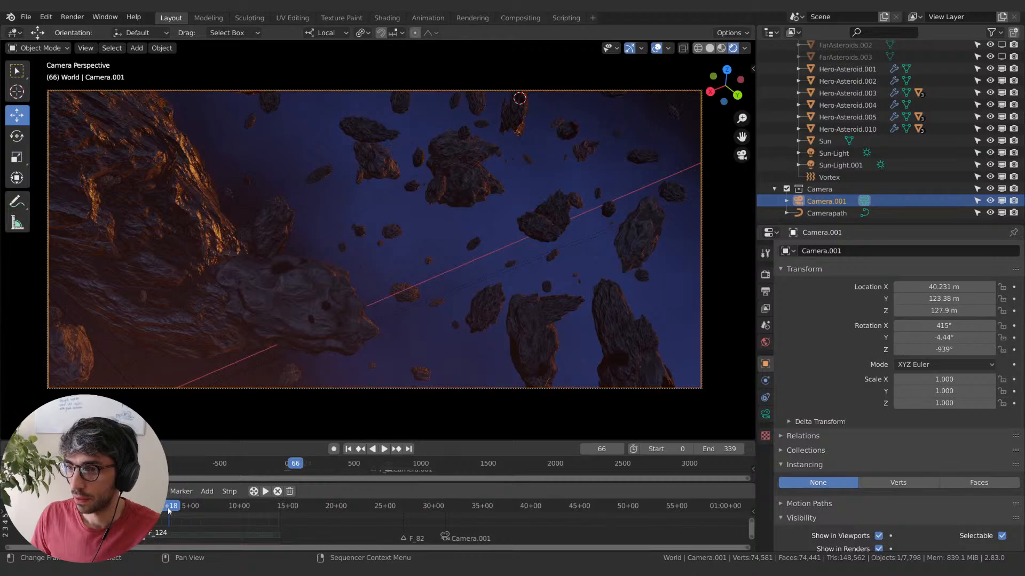
pyautogui.hotkey('alt', 'Tab')
pyautogui.hotkey('alt', 'Tab')
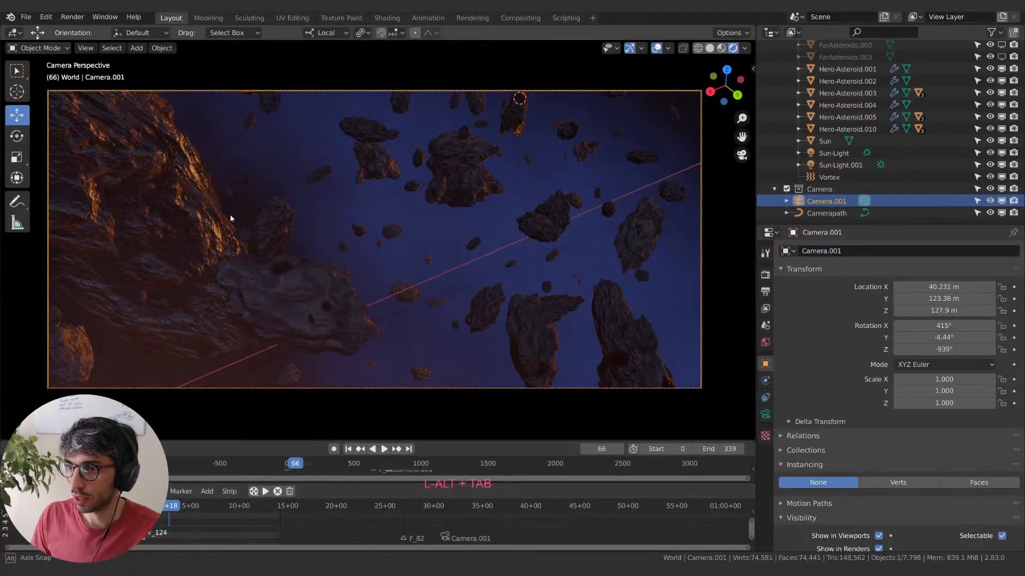
# - Fly the camera around the asteroid field to a distant viewpoint at about X 77, Y 419, Z 226 m
pyautogui.moveTo(229, 215); pyautogui.dragTo(333, 208, button='middle')
pyautogui.scroll(-4, 283, 240)
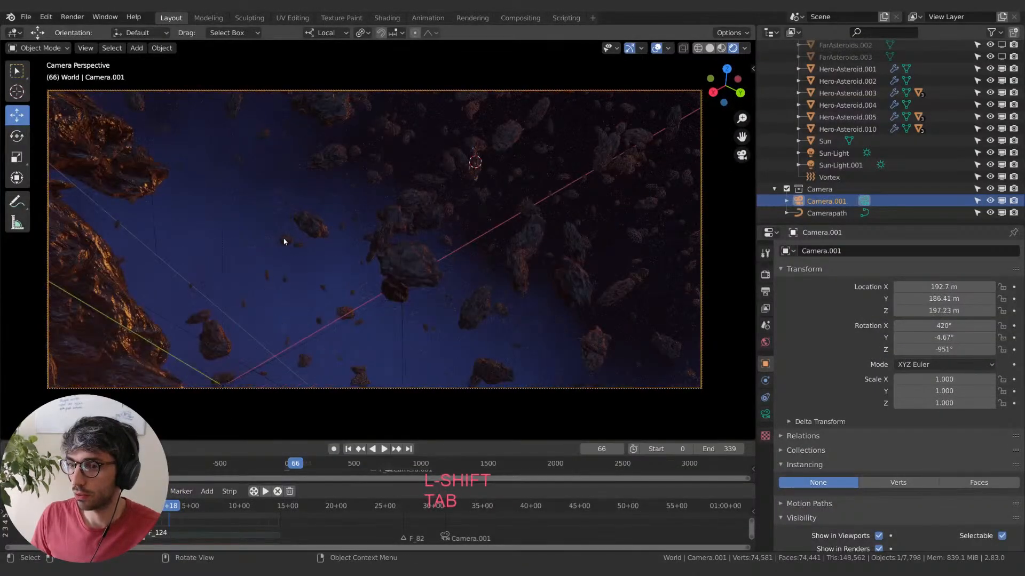
pyautogui.keyDown('shift'); pyautogui.moveTo(283, 240); pyautogui.dragTo(652, 265, button='middle'); pyautogui.keyUp('shift')
pyautogui.scroll(1, 315, 238)
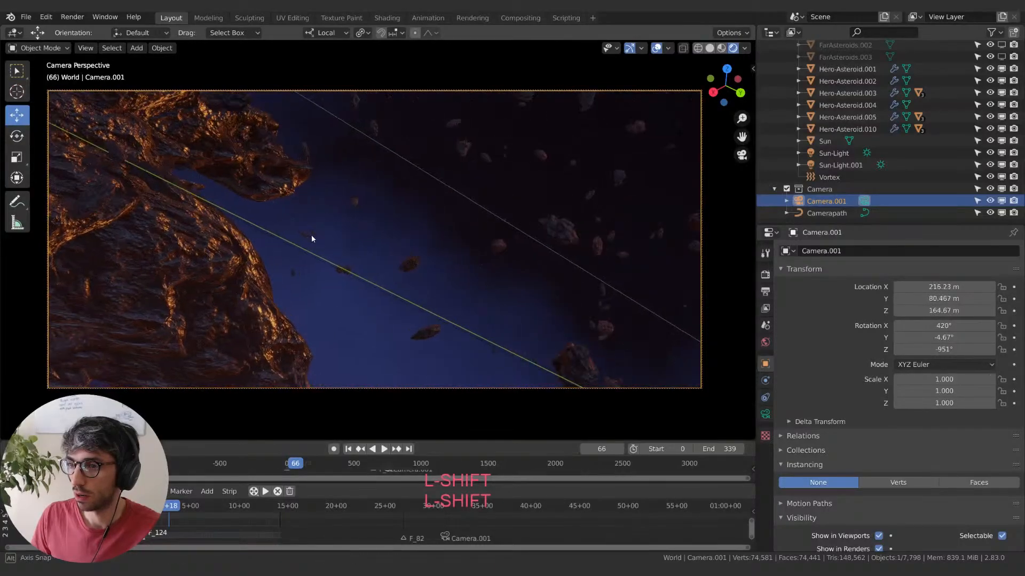
pyautogui.moveTo(255, 237); pyautogui.dragTo(24, 179, button='middle')
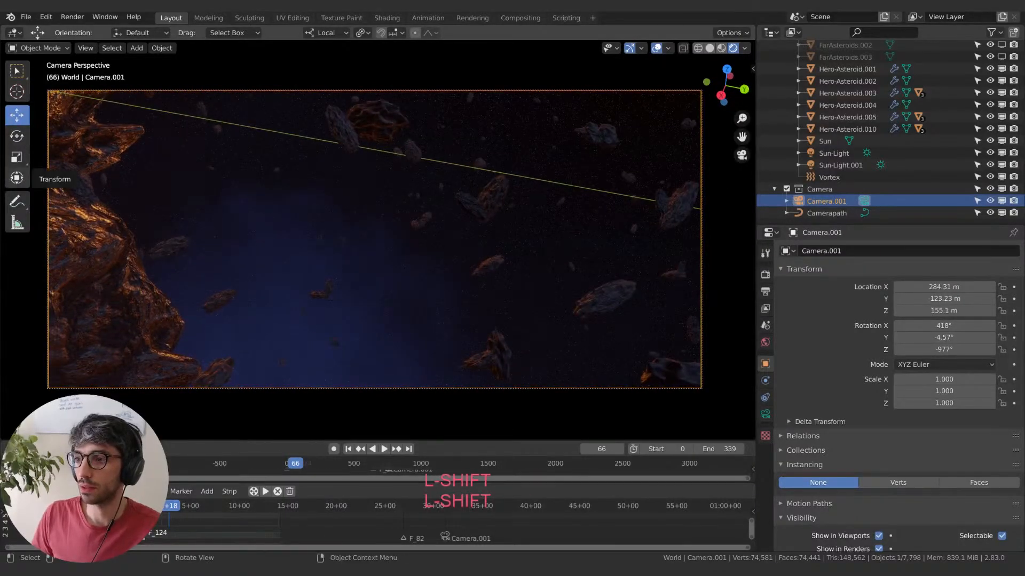
pyautogui.moveTo(31, 239); pyautogui.dragTo(74, 219, button='middle')
pyautogui.moveTo(124, 299); pyautogui.dragTo(596, 212, button='middle')
pyautogui.moveTo(506, 250); pyautogui.dragTo(370, 252, button='middle')
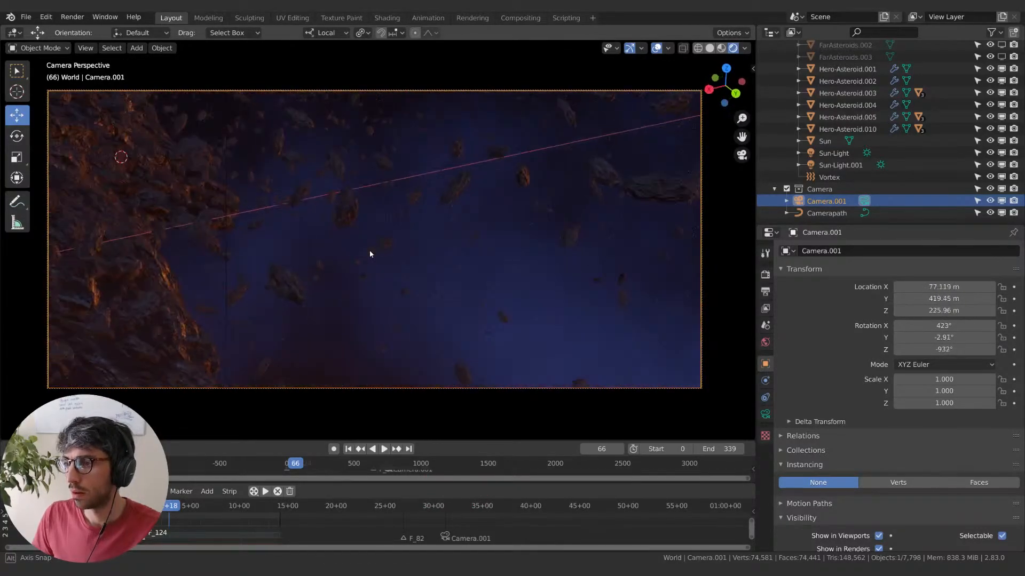
# - Move the camera in toward the asteroids beside the large rock, to about X 25, Y 197, Z 100 m
pyautogui.scroll(7, 370, 250)
pyautogui.keyDown('shift'); pyautogui.moveTo(253, 201); pyautogui.dragTo(713, 197, button='middle'); pyautogui.keyUp('shift')
pyautogui.moveTo(437, 212)
pyautogui.keyDown('shift'); pyautogui.mouseDown(button='middle')
pyautogui.moveTo(387, 213)
pyautogui.moveTo(440, 227)
pyautogui.mouseUp(button='middle'); pyautogui.keyUp('shift')
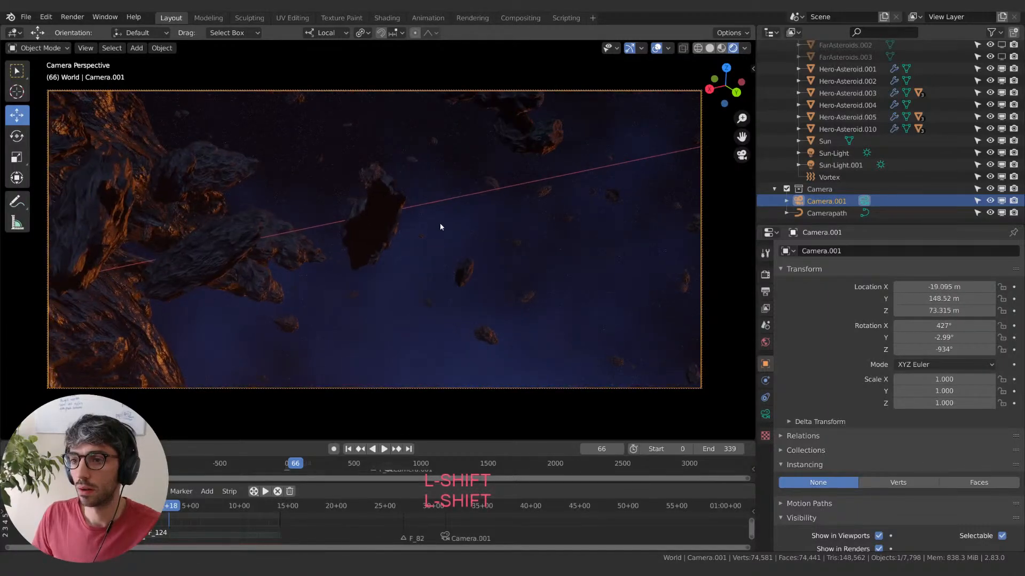
pyautogui.keyDown('shift'); pyautogui.moveTo(352, 244); pyautogui.dragTo(382, 235, button='middle'); pyautogui.keyUp('shift')
# - Compare the camera framing with the previous shot's last frames in Premiere Pro and return to Blender
pyautogui.hotkey('alt', 'Tab')
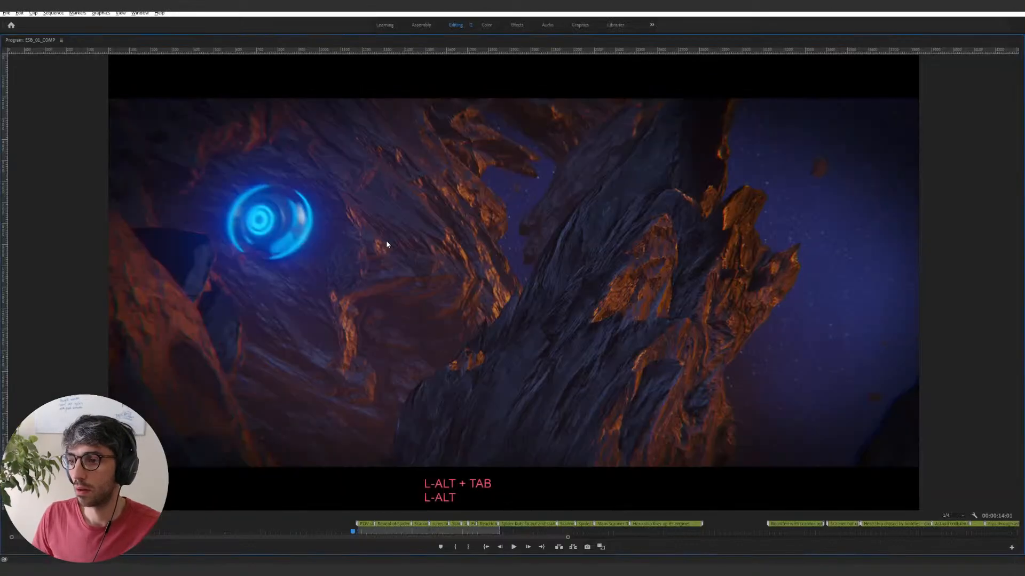
pyautogui.hotkey('alt', 'Tab')
pyautogui.hotkey('alt', 'Tab')
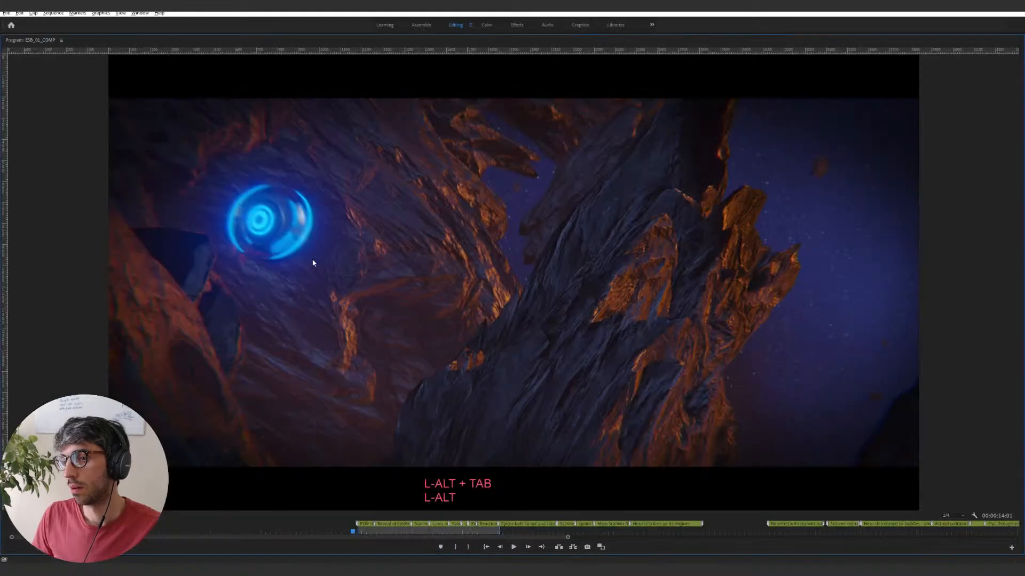
pyautogui.hotkey('alt', 'Tab')
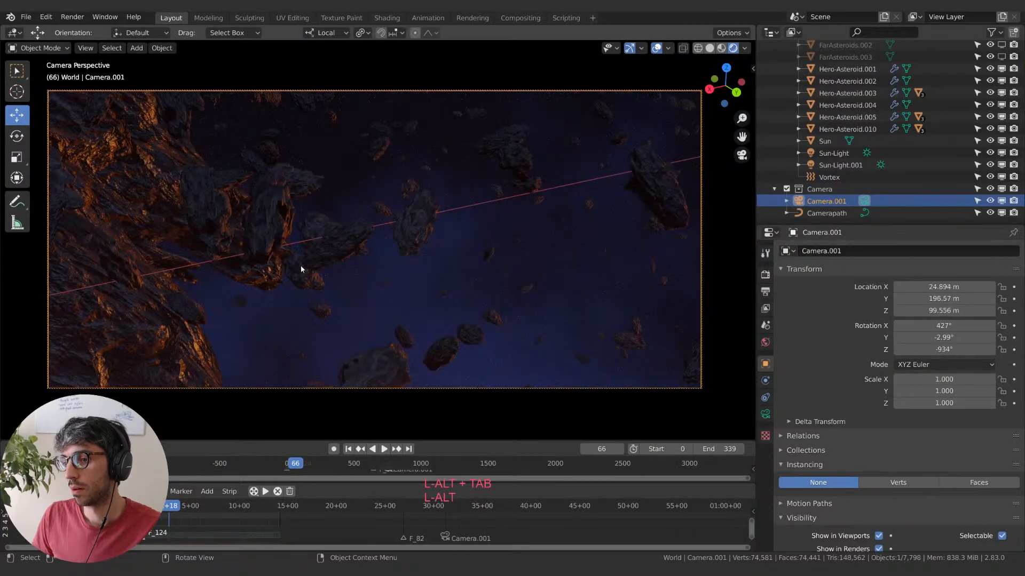
pyautogui.hotkey('alt', 'Tab')
pyautogui.hotkey('alt', 'Tab')
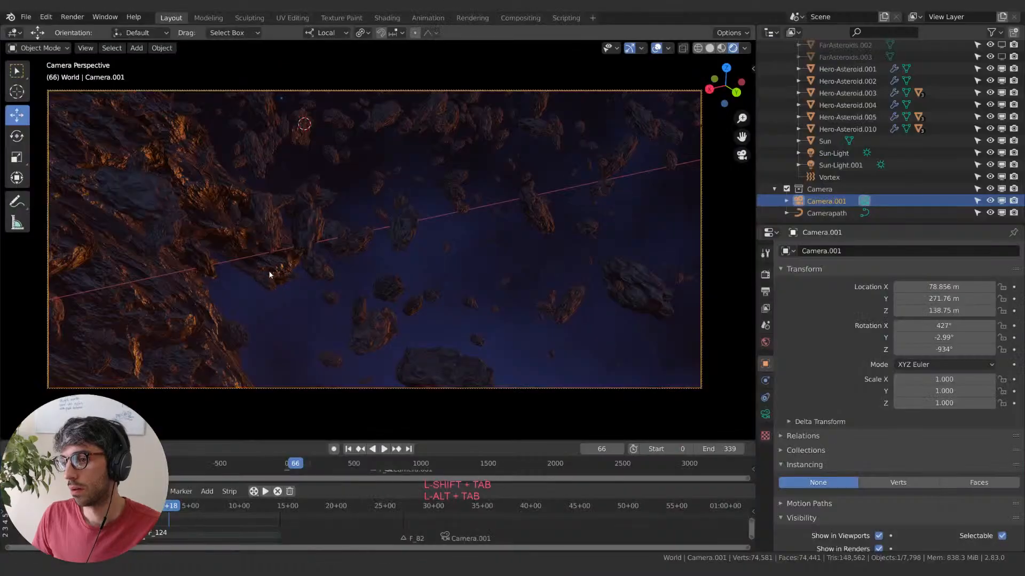
# - Play the shot to frame 104 and move the camera to about X 144, Y 282, Z 200 m
pyautogui.hotkey('shift', 'Tab')
pyautogui.press('space')
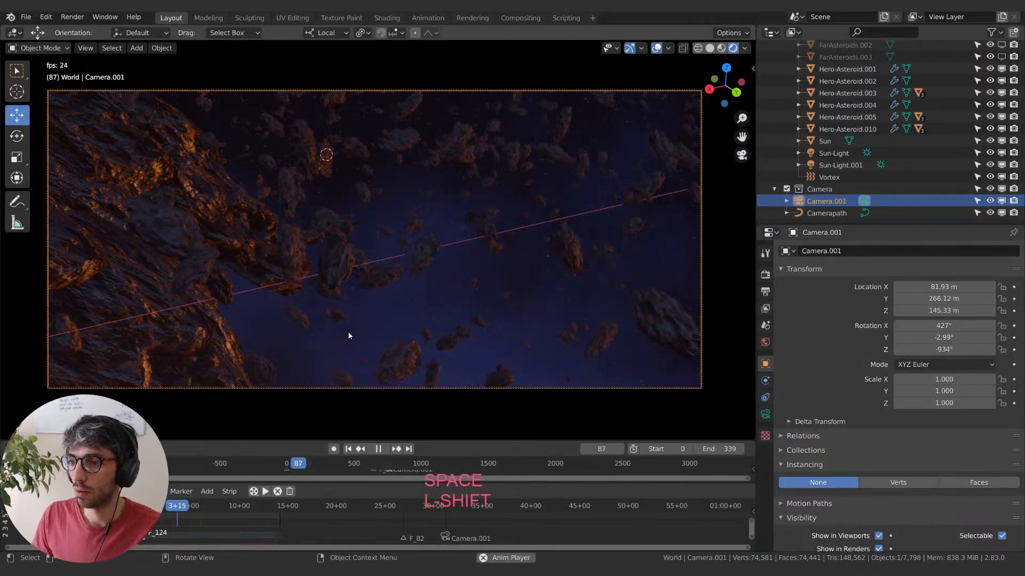
pyautogui.press('space')
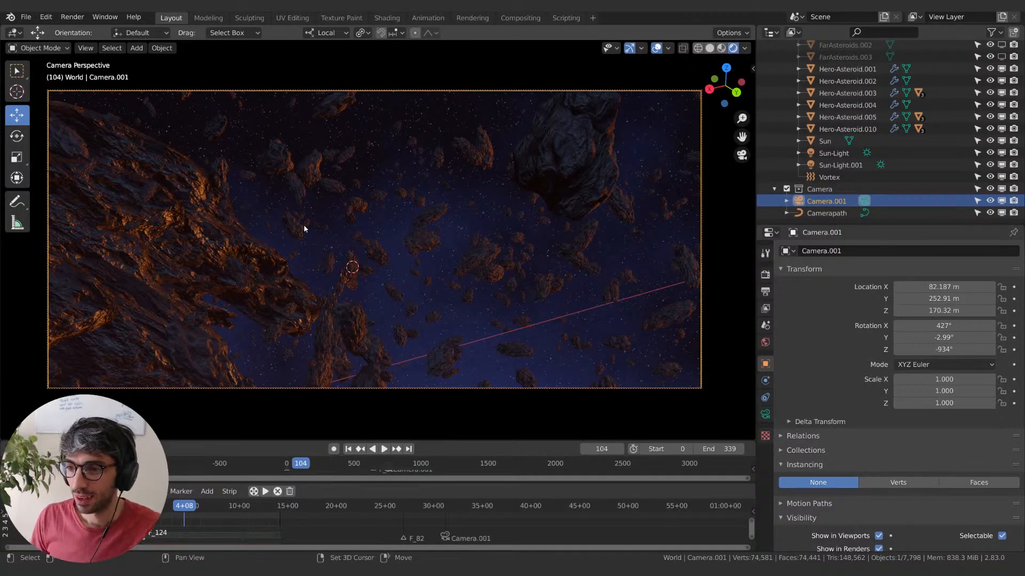
pyautogui.keyDown('shift'); pyautogui.moveTo(304, 226); pyautogui.dragTo(318, 253, button='middle'); pyautogui.keyUp('shift')
pyautogui.moveTo(334, 264); pyautogui.dragTo(389, 260, button='middle')
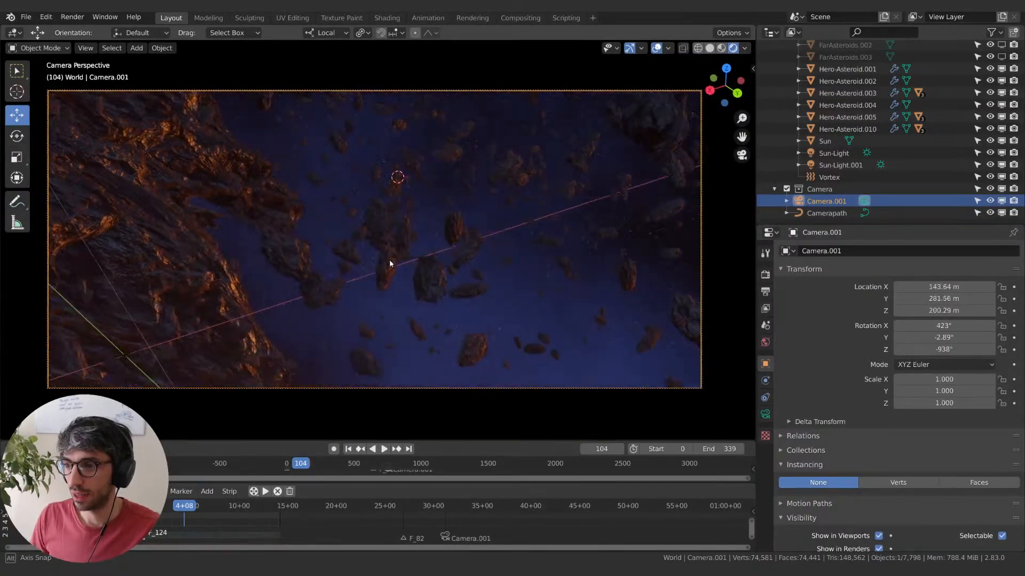
# - Play the asteroid motion to frame 192, replay it from frame 0 to 20, and move the camera to about X 164, Y 287, Z 163 m
pyautogui.press('space')
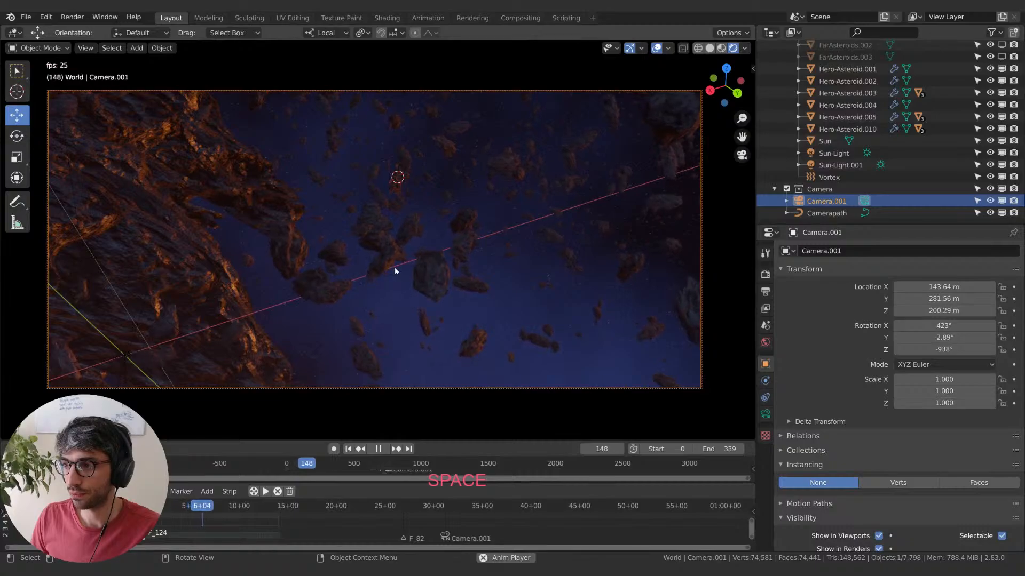
pyautogui.press('space')
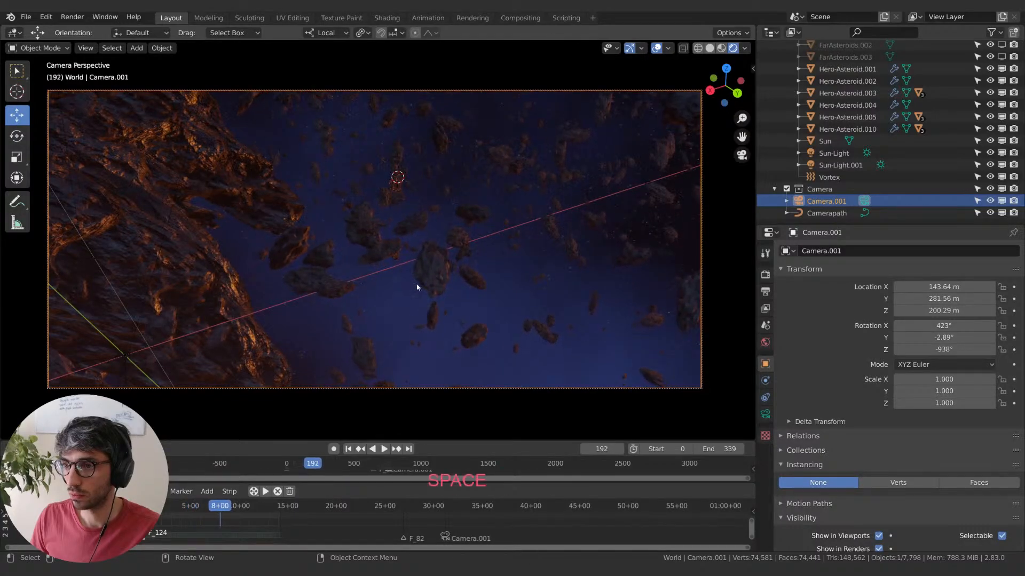
pyautogui.moveTo(416, 282)
pyautogui.mouseDown(button='middle')
pyautogui.moveTo(416, 273)
pyautogui.moveTo(405, 289)
pyautogui.mouseUp(button='middle')
pyautogui.click(347, 448)
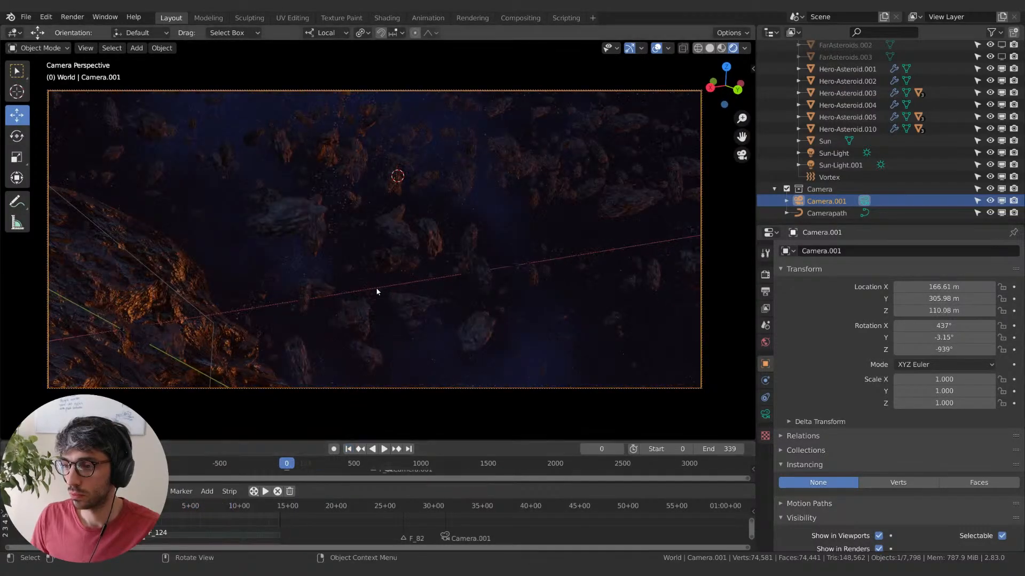
pyautogui.press('space')
pyautogui.moveTo(382, 301); pyautogui.dragTo(384, 297, button='middle')
# - Compare the frame 20 framing with the previous shot at 00:00:14:01 in Premiere Pro and return to Blender
pyautogui.hotkey('alt', 'Tab')
pyautogui.hotkey('alt', 'Tab')
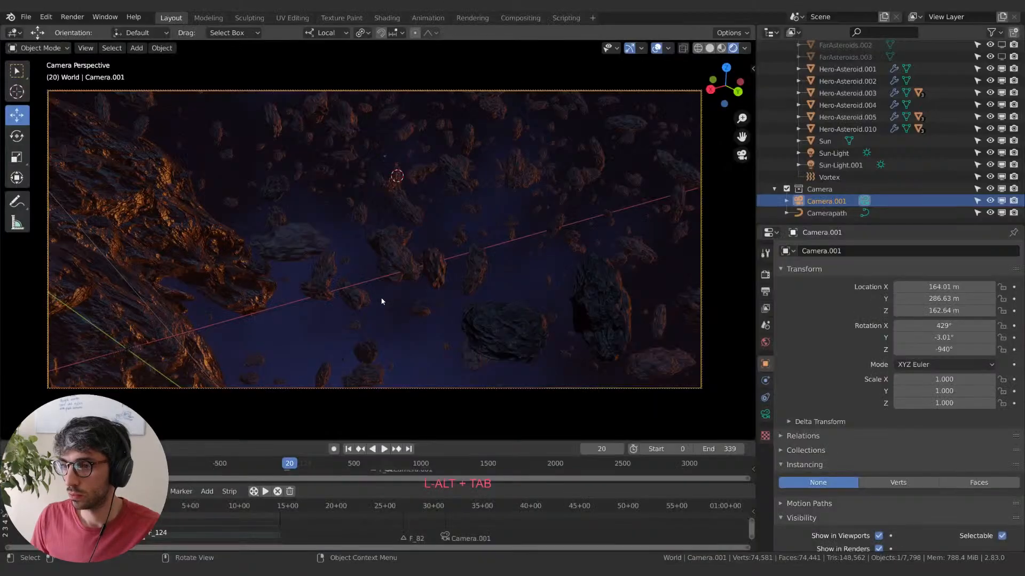
pyautogui.hotkey('alt', 'Tab')
pyautogui.hotkey('alt', 'Tab')
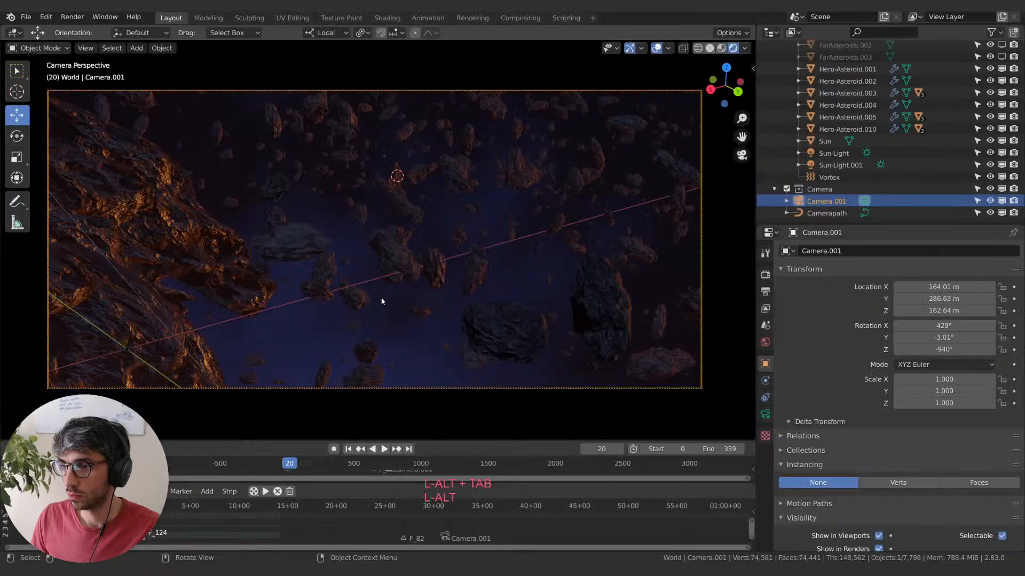
pyautogui.hotkey('alt', 'Tab')
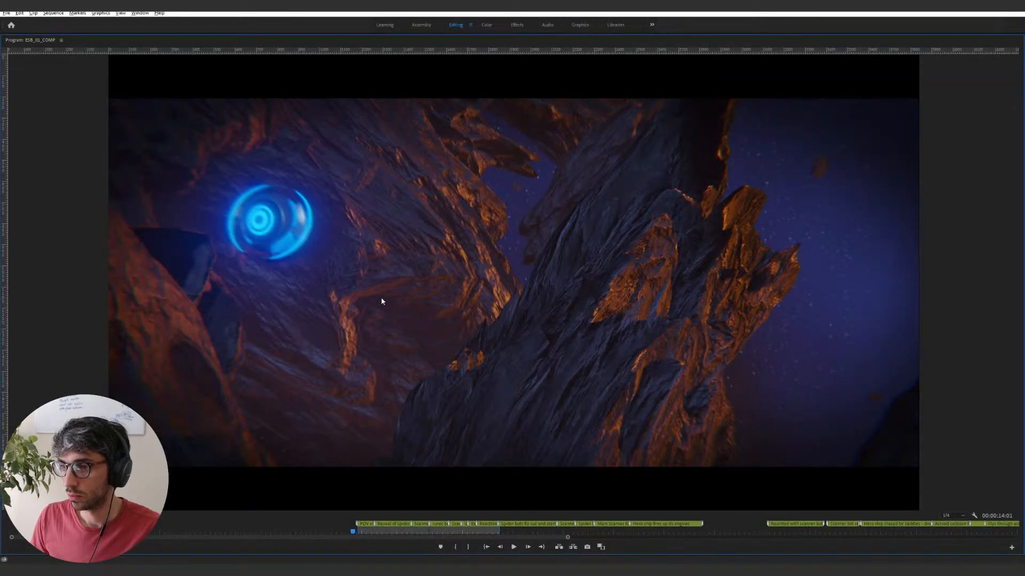
pyautogui.hotkey('alt', 'Tab')
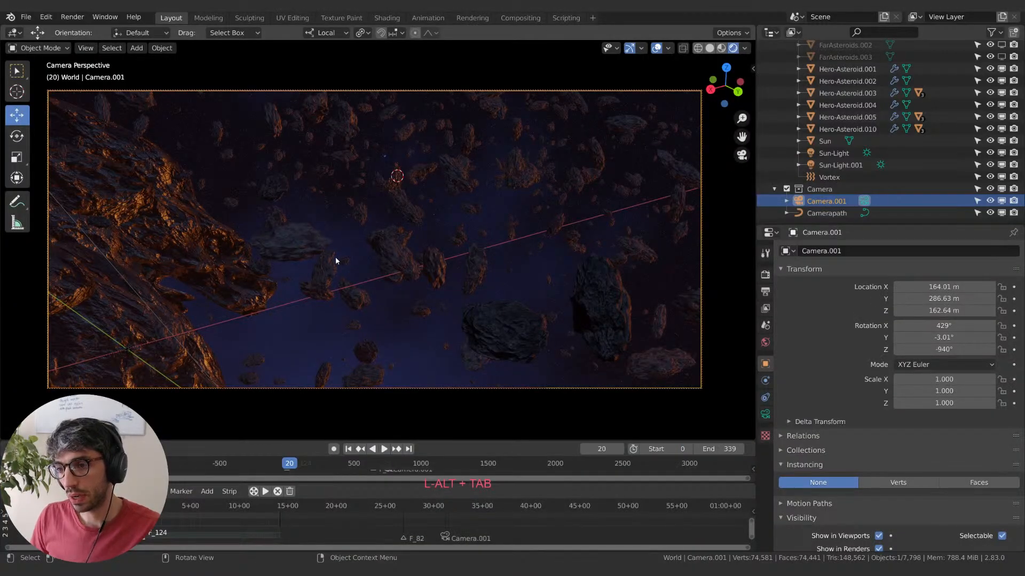
pyautogui.hotkey('alt', 'Tab')
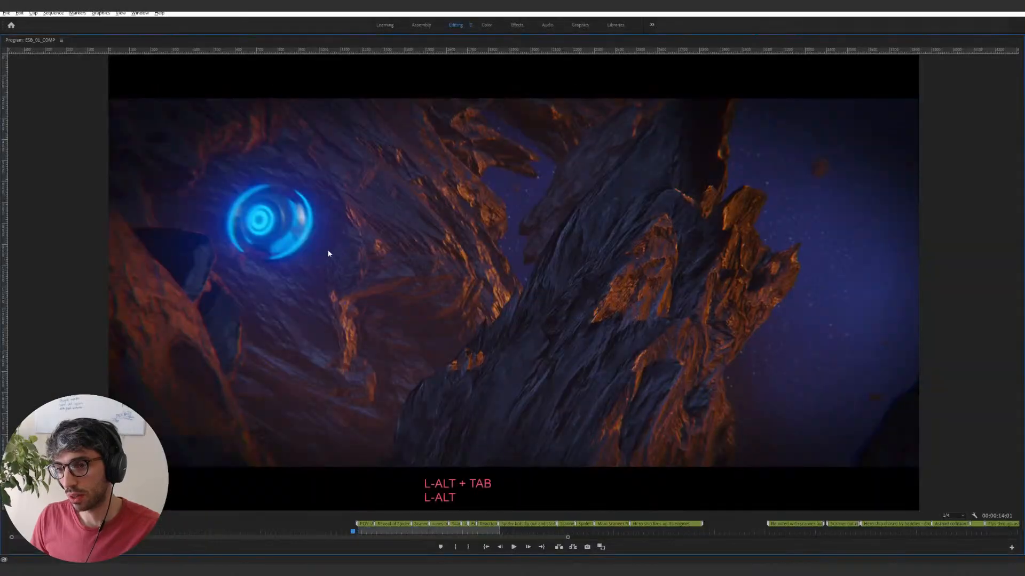
pyautogui.hotkey('alt', 'Tab')
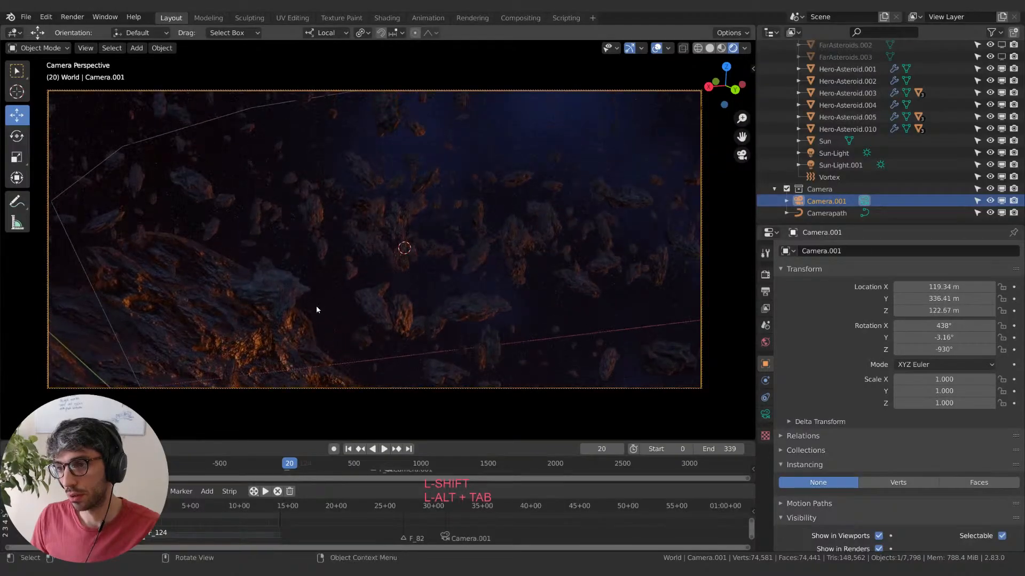
# - Move the camera in beside the large rock to about X 13, Y 119, Z 102 m, checking it against the previous shot in Premiere Pro
pyautogui.press('shift')
pyautogui.hotkey('alt', 'Tab')
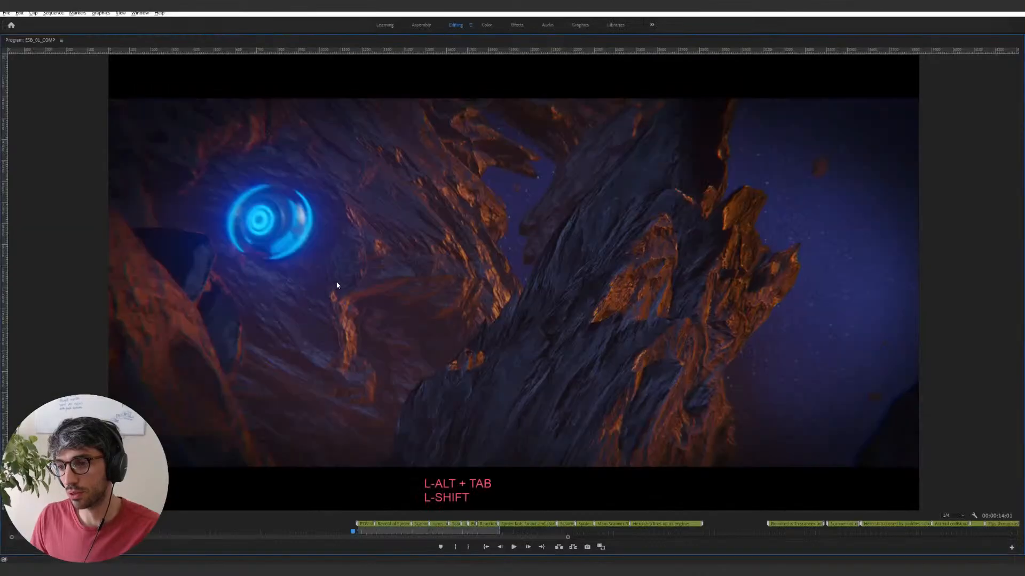
pyautogui.hotkey('alt', 'Tab')
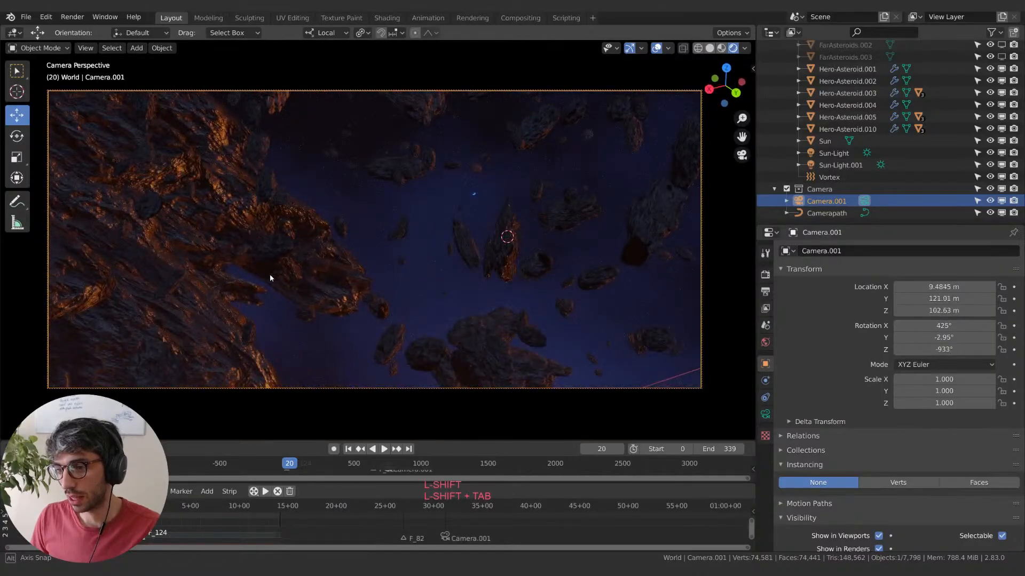
pyautogui.hotkey('alt', 'Tab')
pyautogui.press('shift')
pyautogui.hotkey('alt', 'Tab')
pyautogui.press('shift')
pyautogui.press('shift')
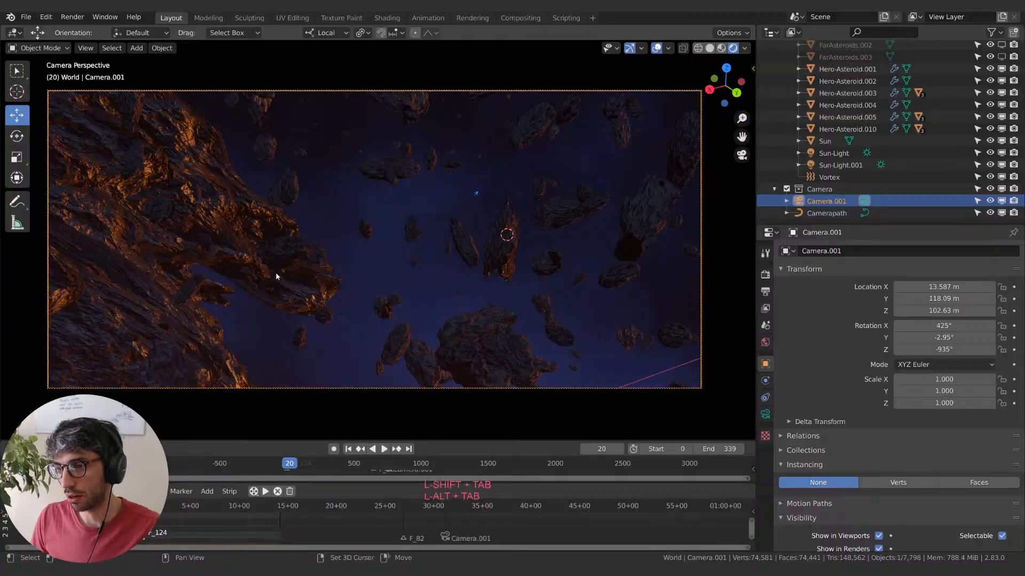
pyautogui.hotkey('alt', 'Tab')
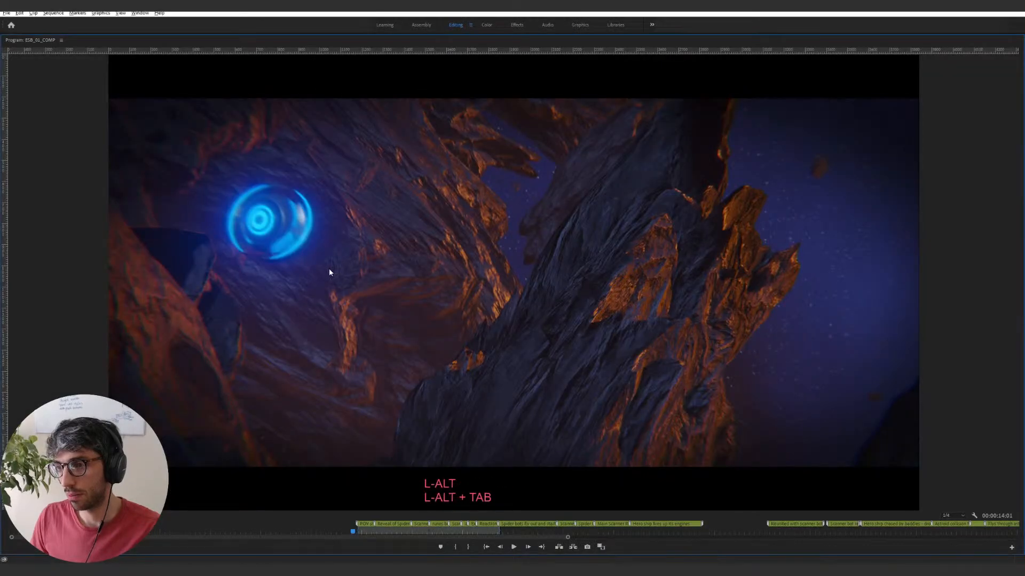
pyautogui.hotkey('alt', 'Tab')
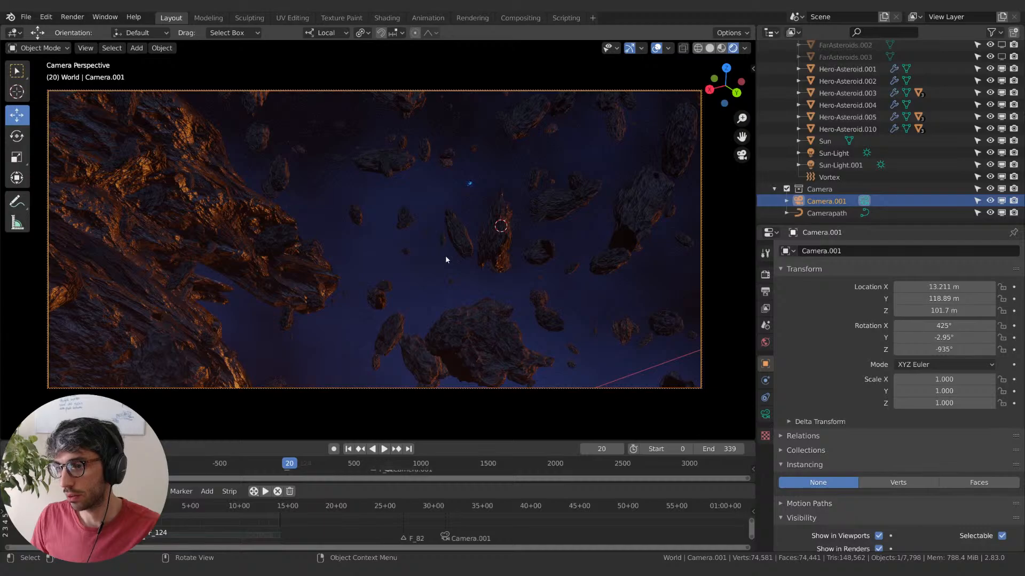
# - Switch to Premiere Pro to review the reference shot, and return to the asteroid scene in Blender
pyautogui.hotkey('alt', 'Tab')
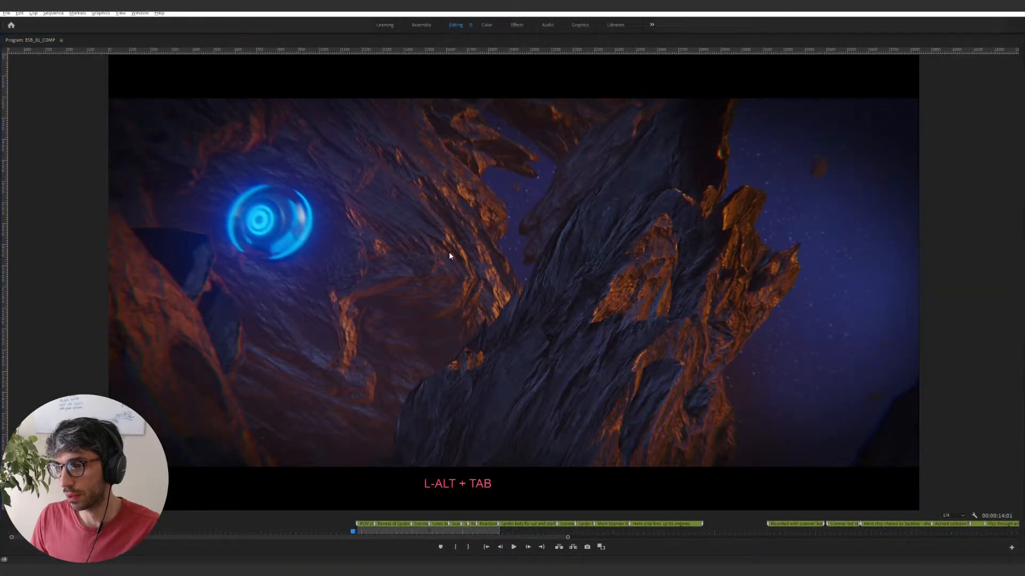
pyautogui.hotkey('alt', 'Tab')
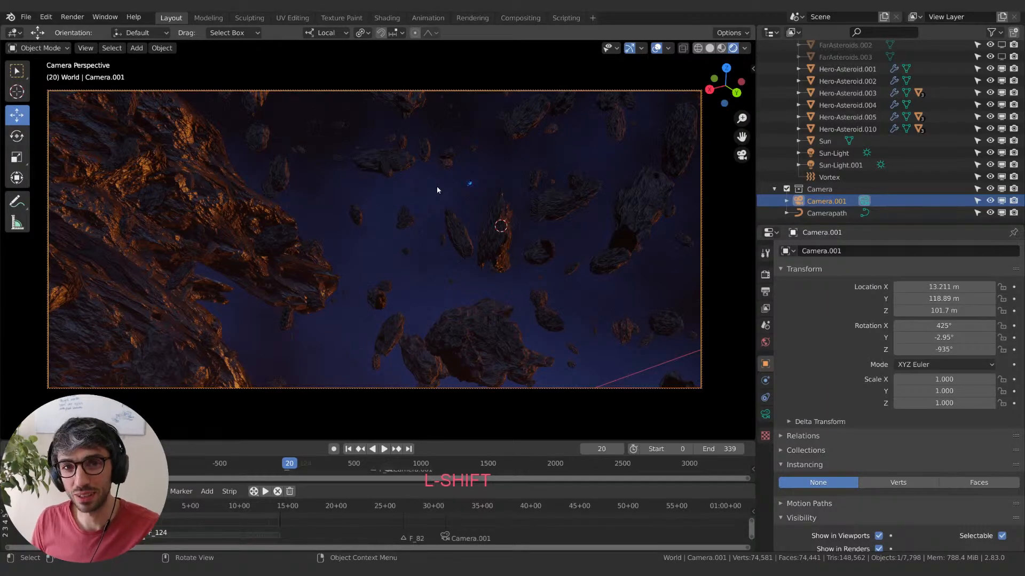
pyautogui.click(826, 144)
pyautogui.click(829, 155)
pyautogui.click(823, 192)
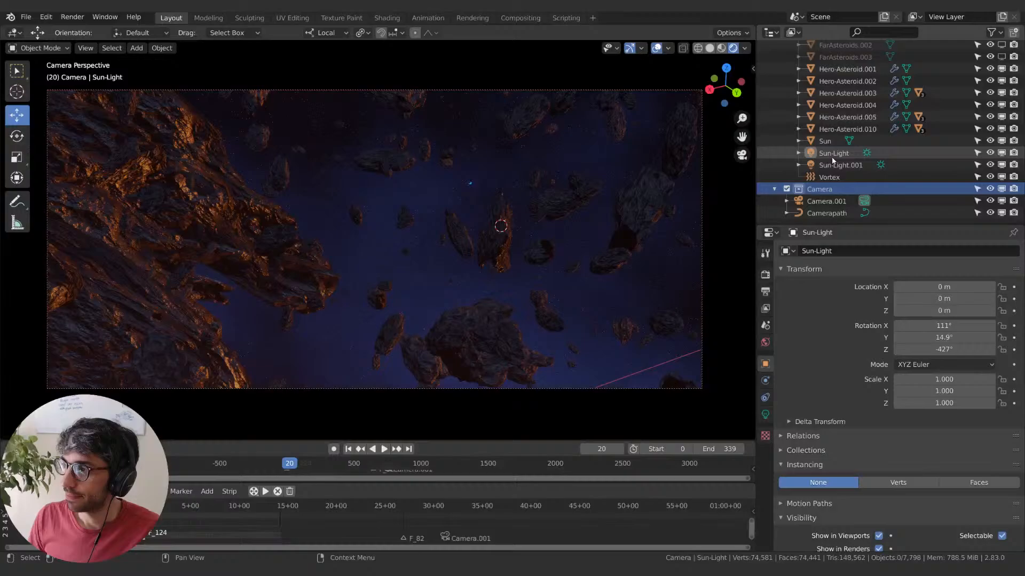
pyautogui.click(824, 130)
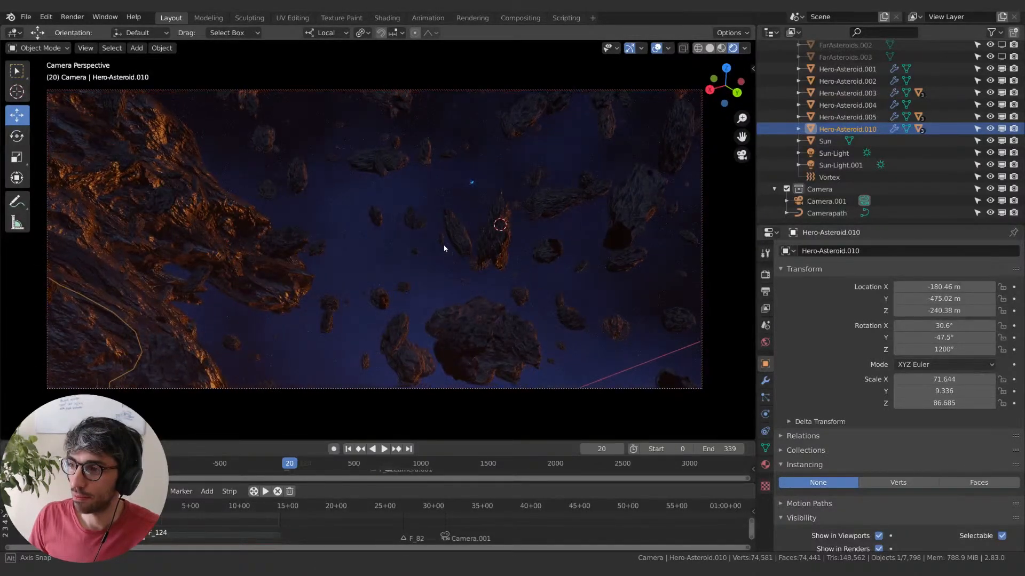
# - Keyframe Camera.001's location and rotation at frame 0 and preview the animation
pyautogui.click(803, 202)
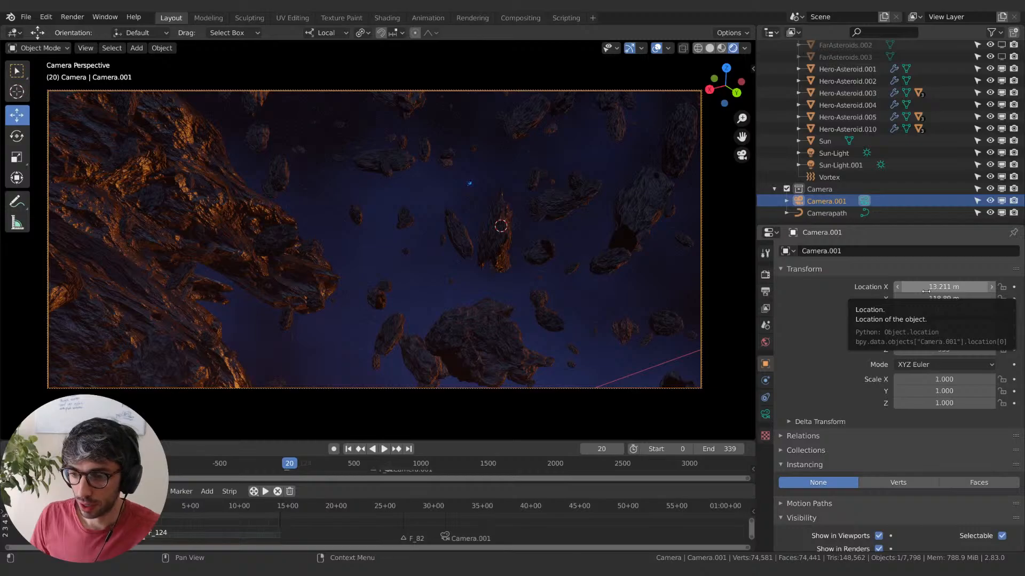
pyautogui.click(349, 449)
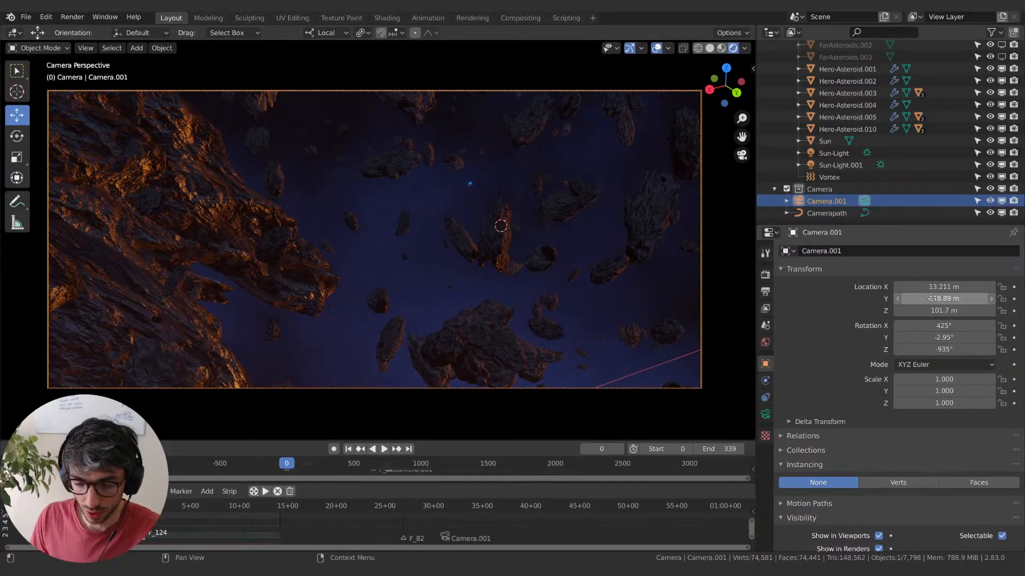
pyautogui.press('i')
pyautogui.press('i')
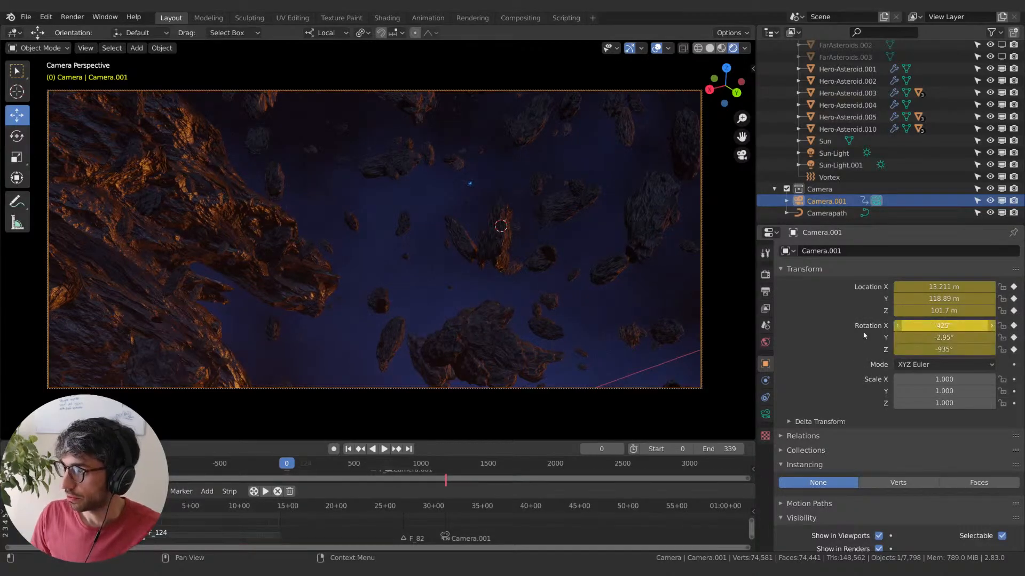
pyautogui.press('space')
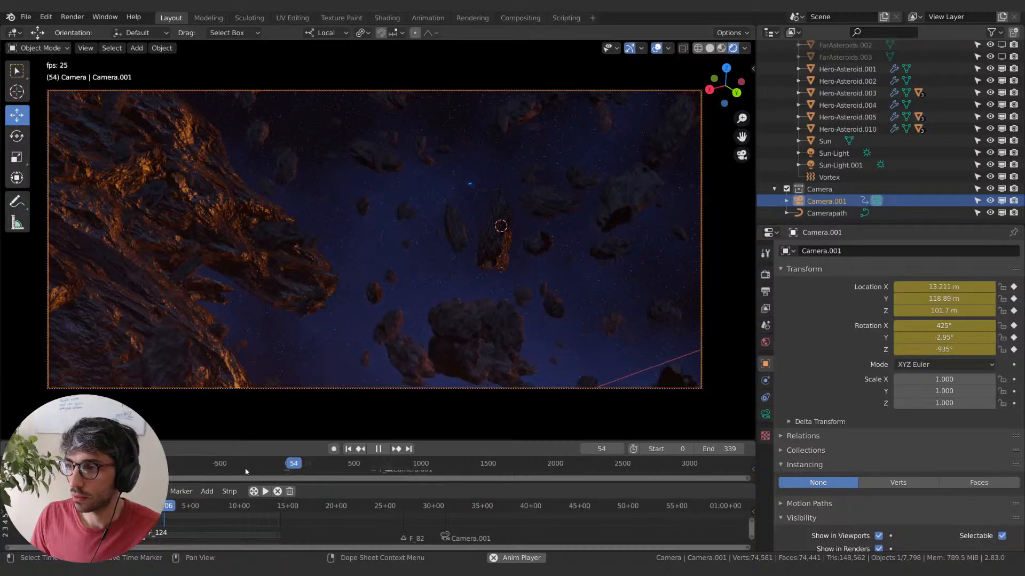
pyautogui.press('space')
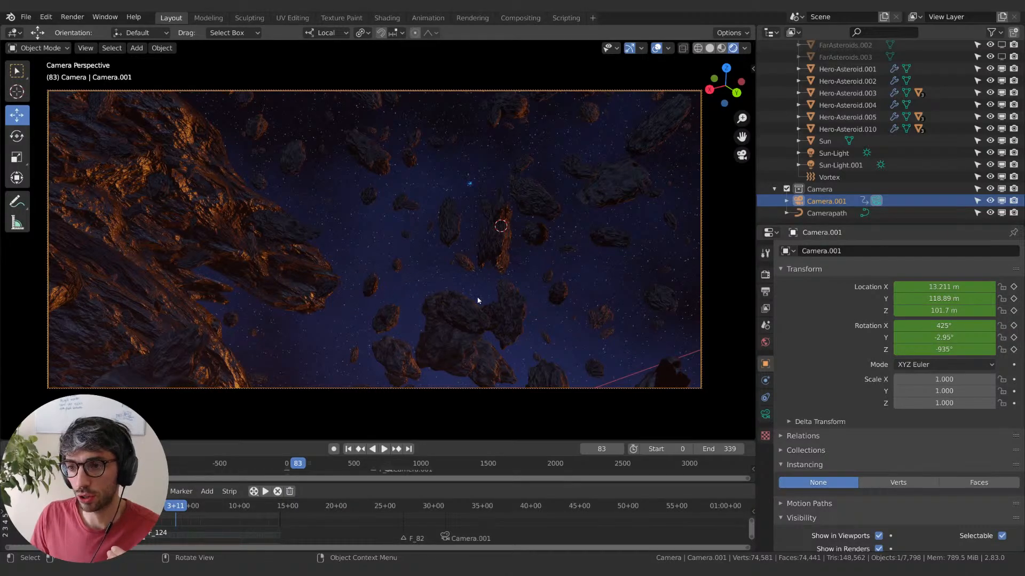
# - Unlock the camera from the 3D view so that navigating the viewport does not move it
pyautogui.click(842, 70)
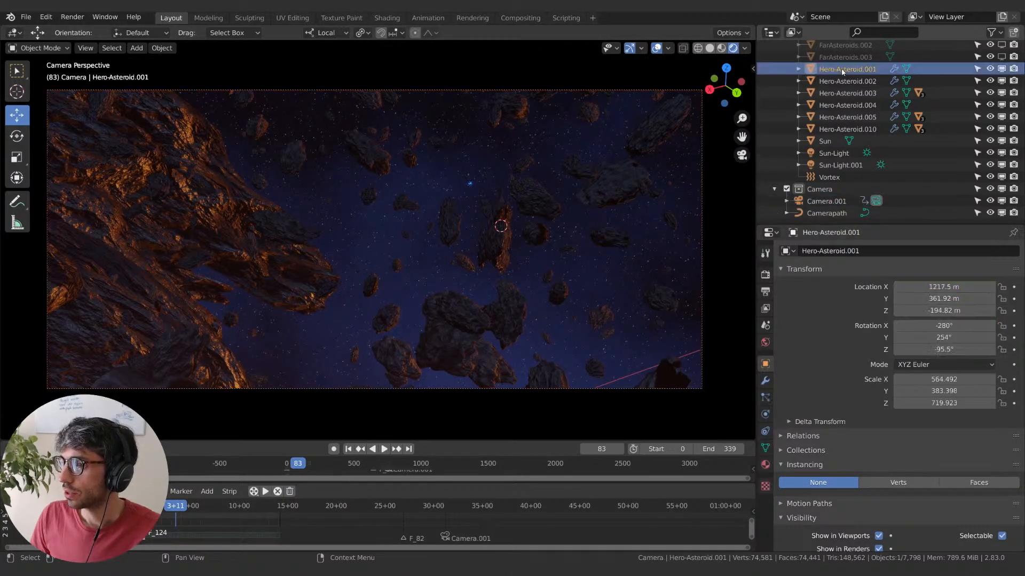
pyautogui.click(846, 93)
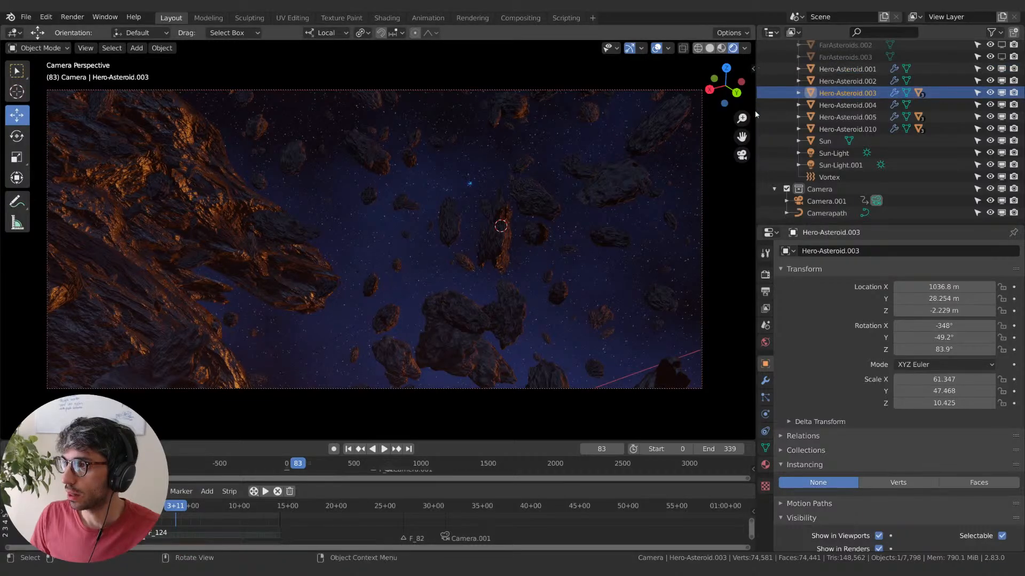
pyautogui.click(752, 74)
pyautogui.click(733, 211)
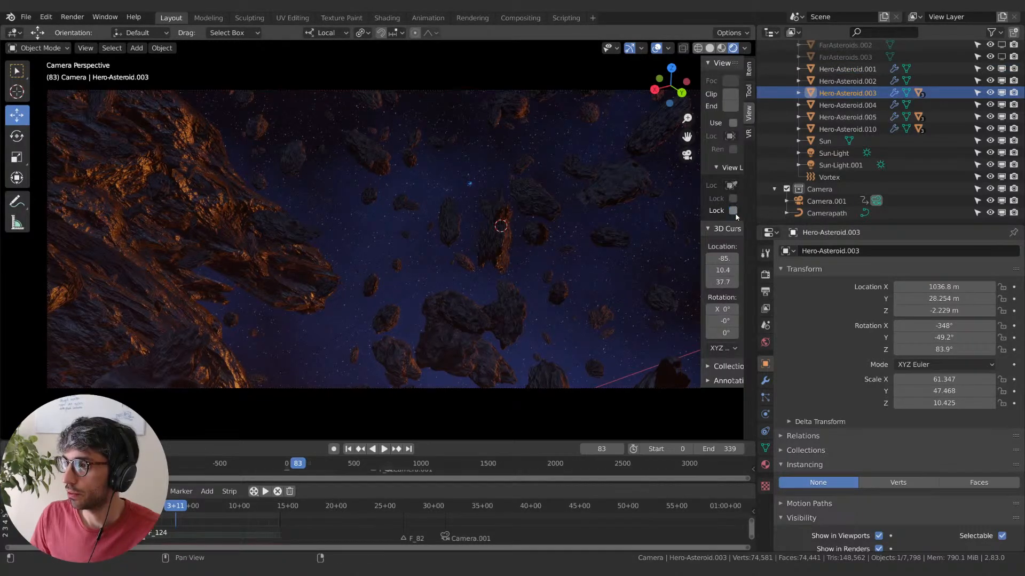
pyautogui.press('n')
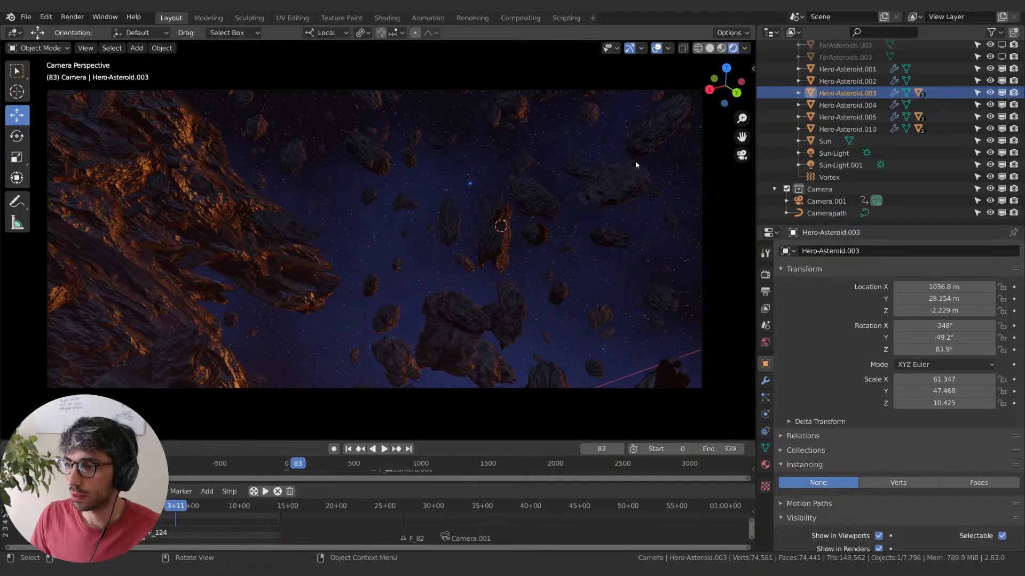
# - Test-move Hero-Asteroid.005 and Hero-Asteroid.010 without keeping the changes to identify each one in the camera view
pyautogui.moveTo(659, 172); pyautogui.dragTo(579, 207, button='middle')
pyautogui.scroll(-6, 427, 262)
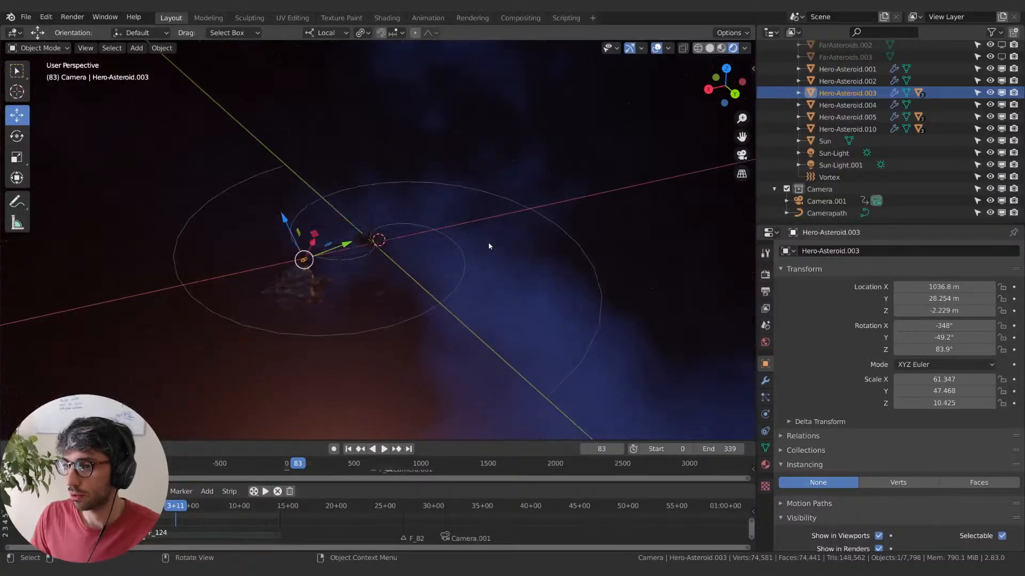
pyautogui.click(844, 118)
pyautogui.scroll(6, 453, 216)
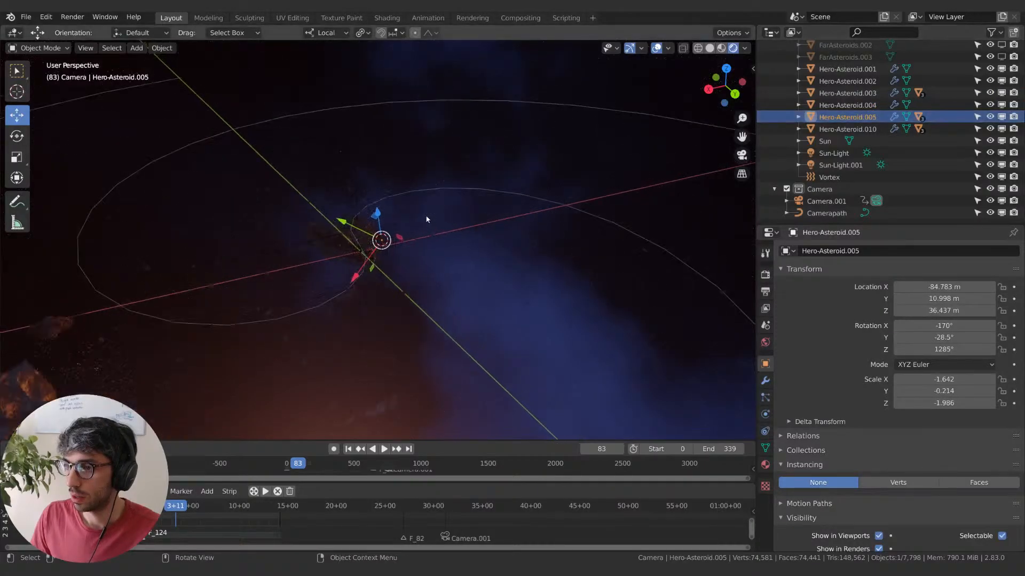
pyautogui.press('KP_0')
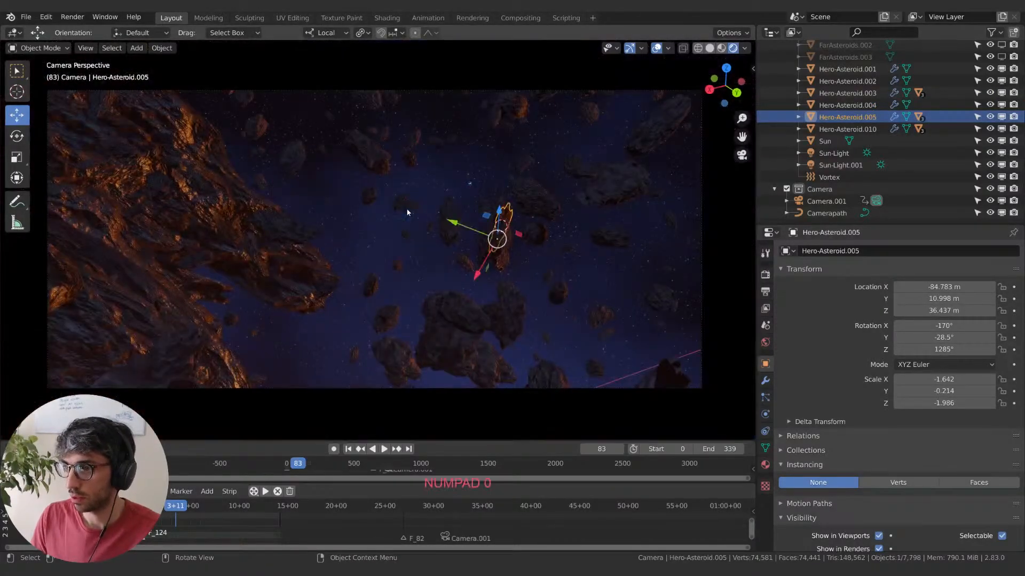
pyautogui.press('g')
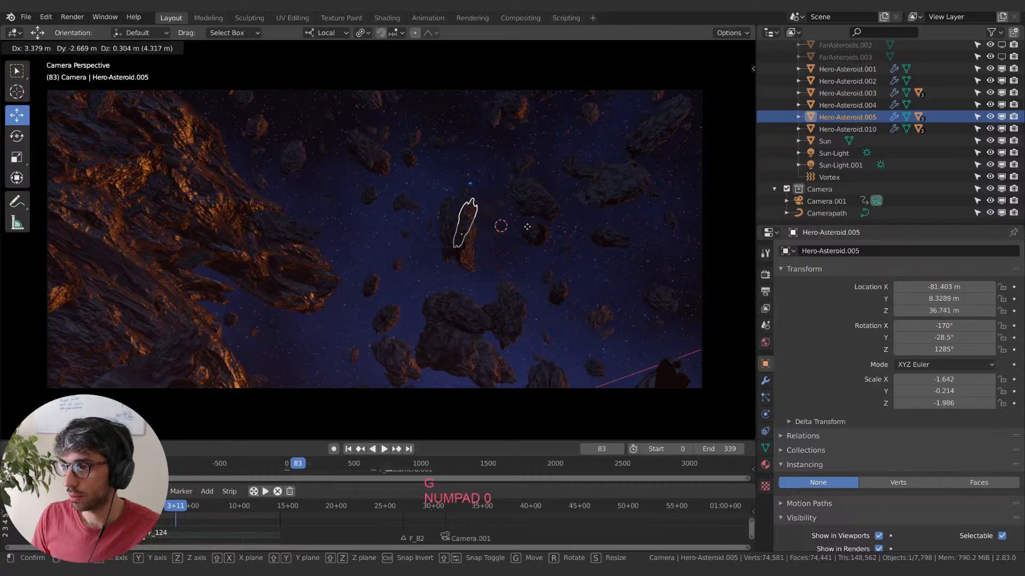
pyautogui.press('Escape')
pyautogui.click(847, 130)
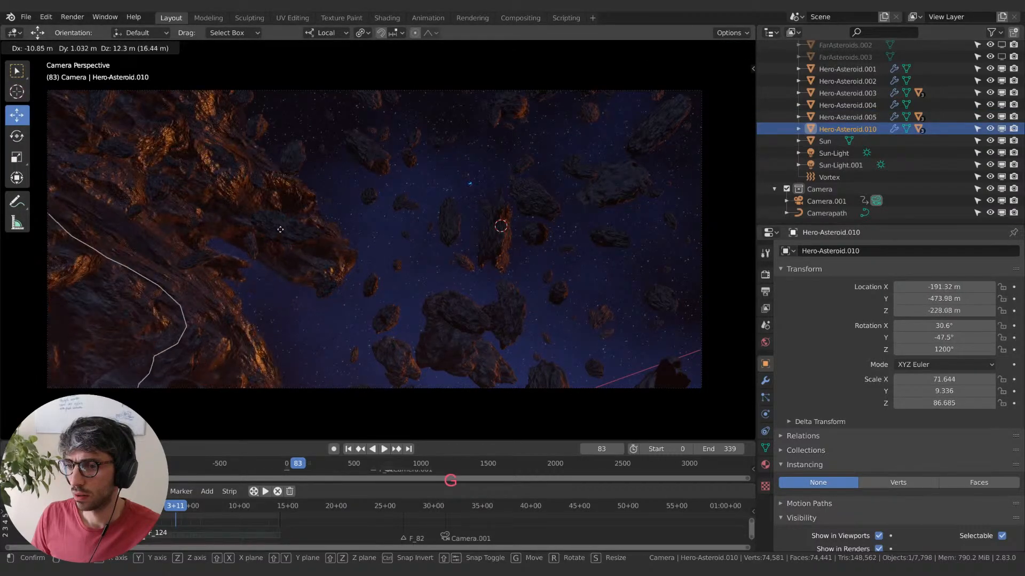
pyautogui.click(854, 105)
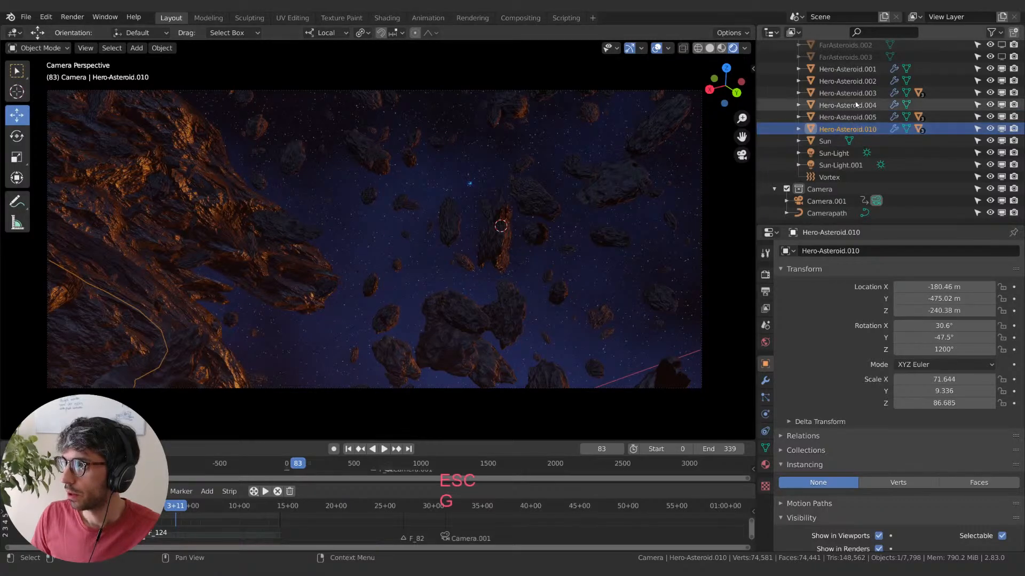
# - Move the distant Hero-Asteroid.003 close to the camera path, to about X -69 m, Y 25 m, Z 37 m
pyautogui.click(857, 93)
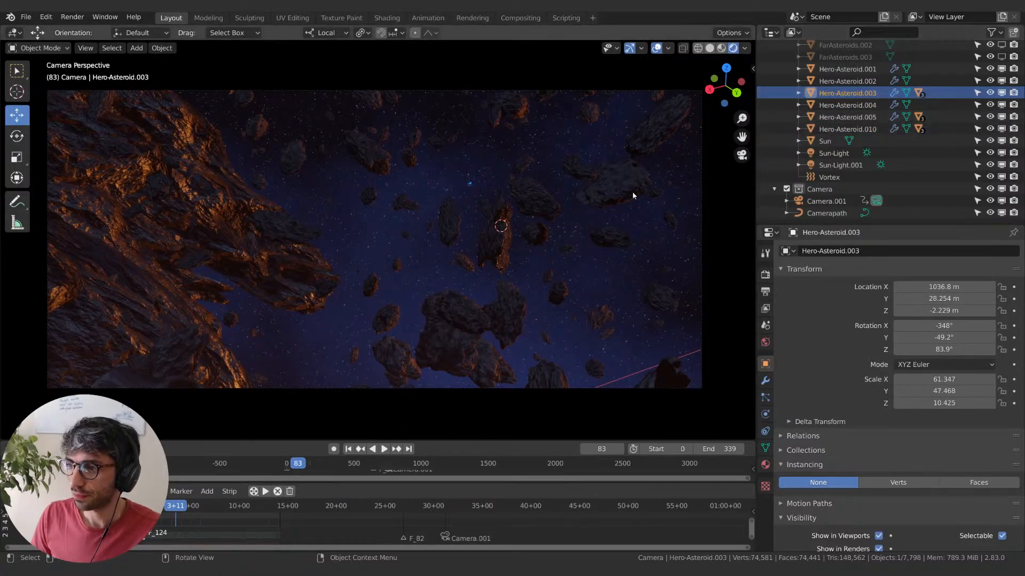
pyautogui.moveTo(631, 192); pyautogui.dragTo(357, 230, button='middle')
pyautogui.scroll(-13, 162, 250)
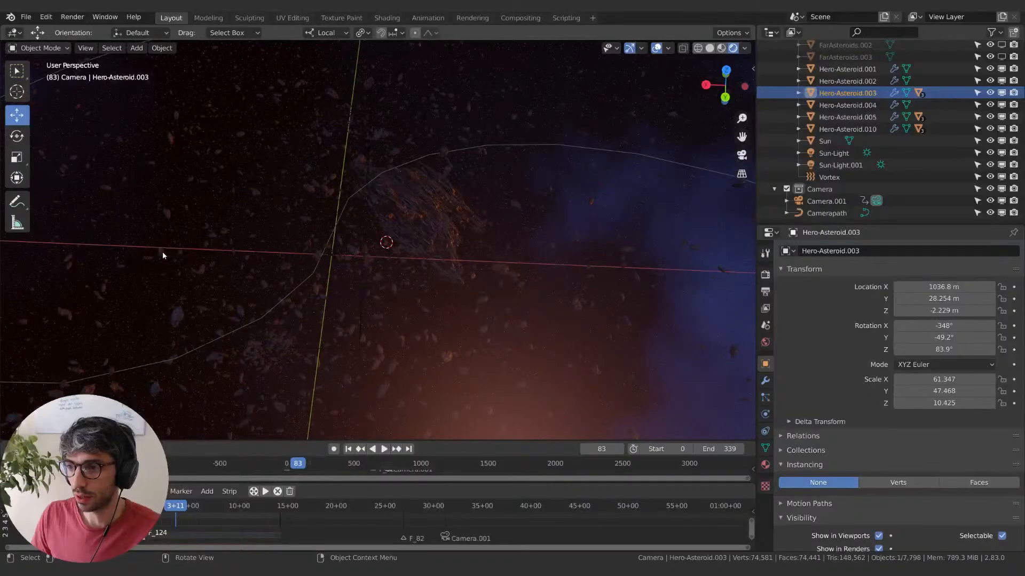
pyautogui.press('g')
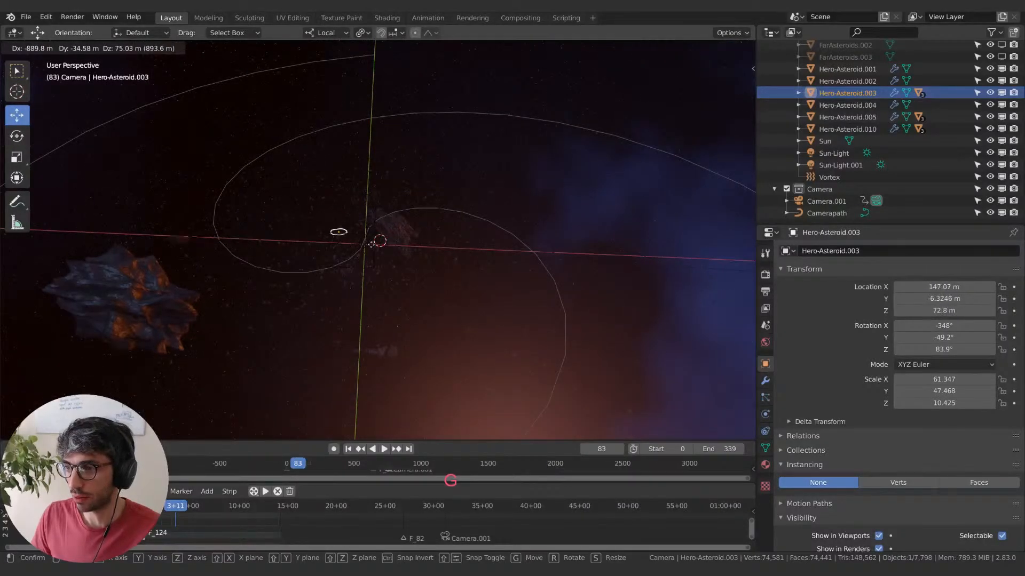
pyautogui.click(368, 258)
pyautogui.scroll(5, 384, 245)
pyautogui.press('g')
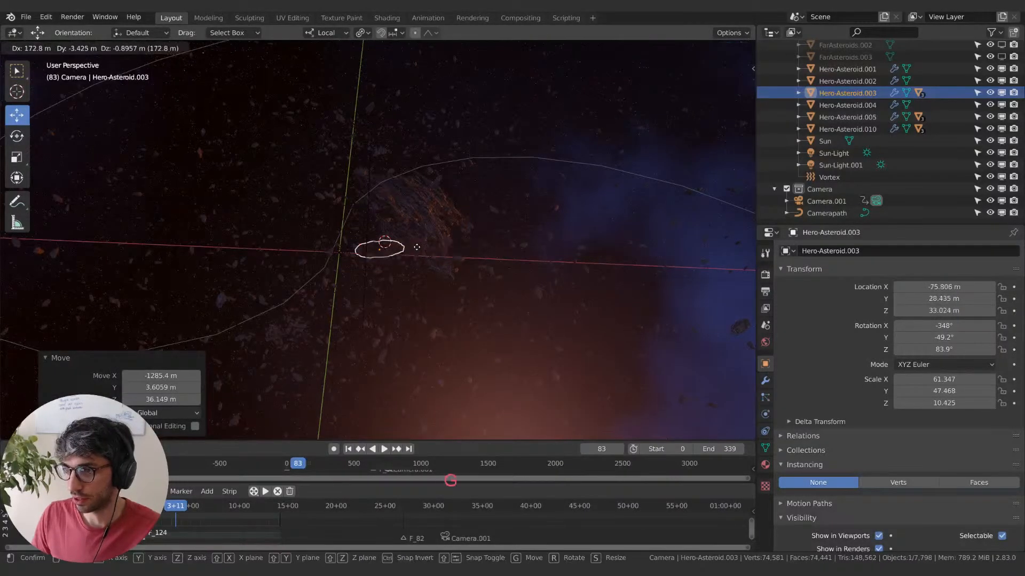
pyautogui.click(416, 247)
# - In the camera view, rotate Hero-Asteroid.003 about 47° and shift it toward the lower left of the frame
pyautogui.press('KP_0')
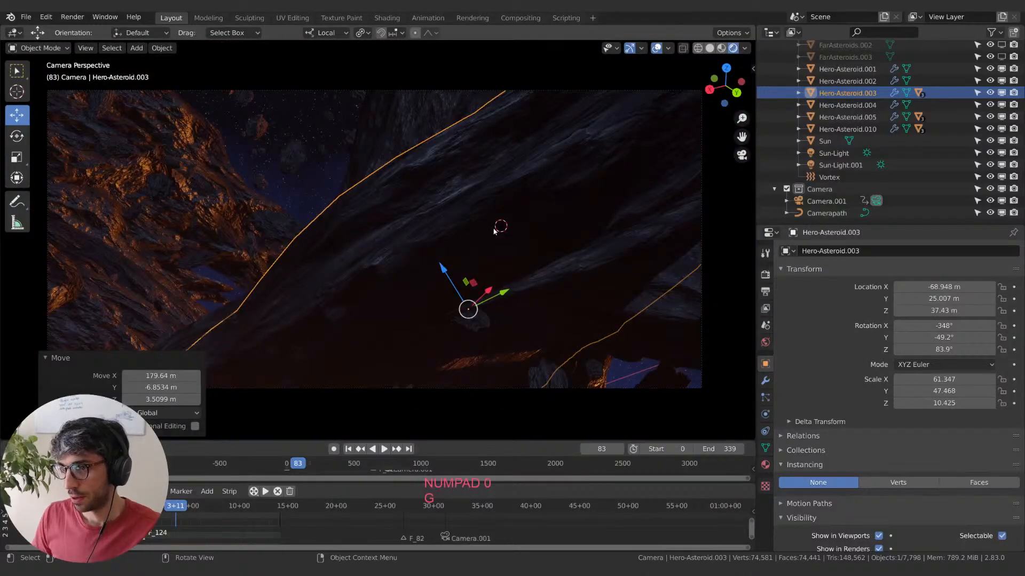
pyautogui.press('r')
pyautogui.click(594, 290)
pyautogui.press('g')
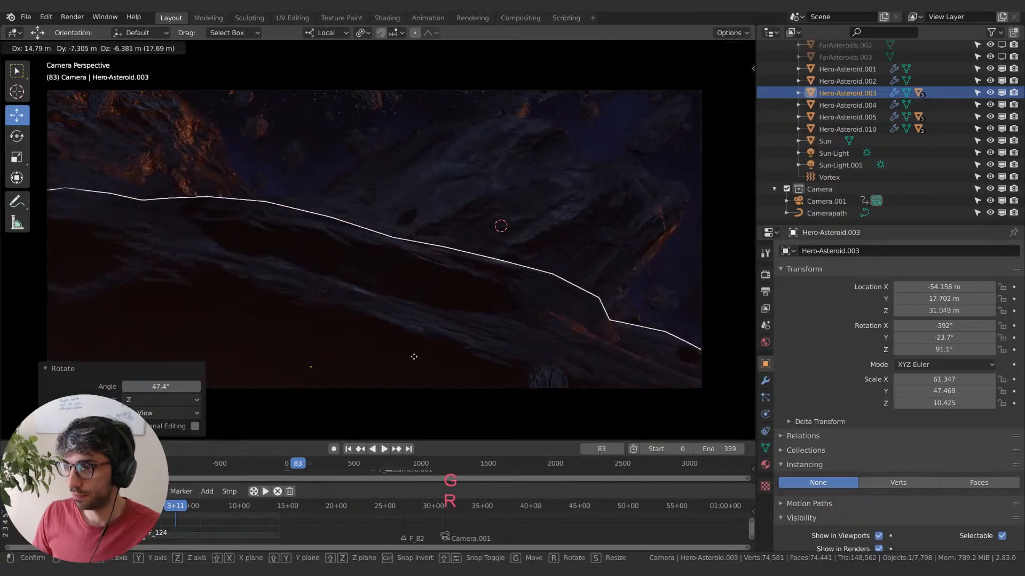
pyautogui.click(380, 357)
# - Scale Hero-Asteroid.003 down to about 0.74 and move it about 15.4 m along its local X axis
pyautogui.press('s')
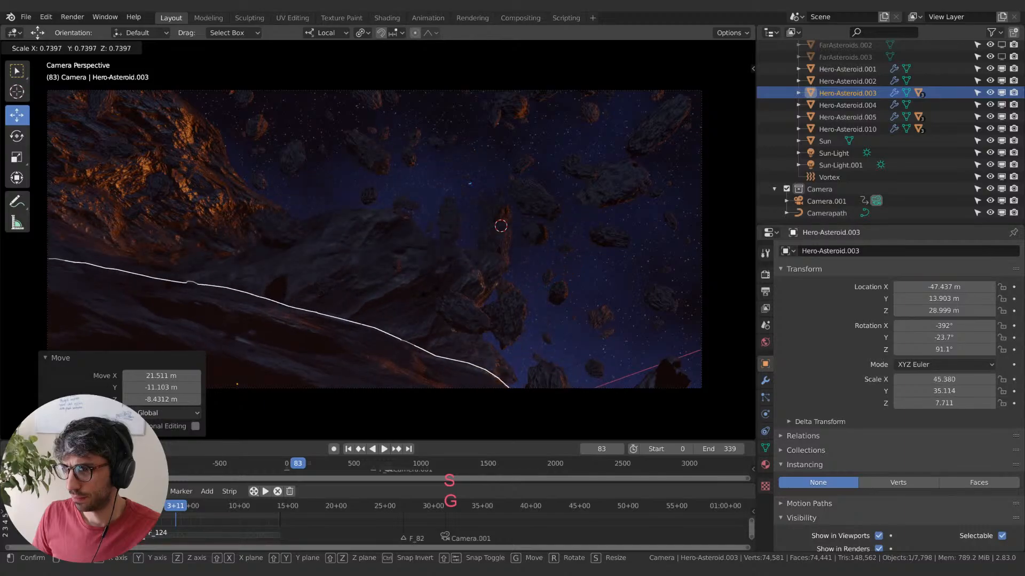
pyautogui.click(425, 300)
pyautogui.press('g')
pyautogui.press('x')
pyautogui.click(395, 315)
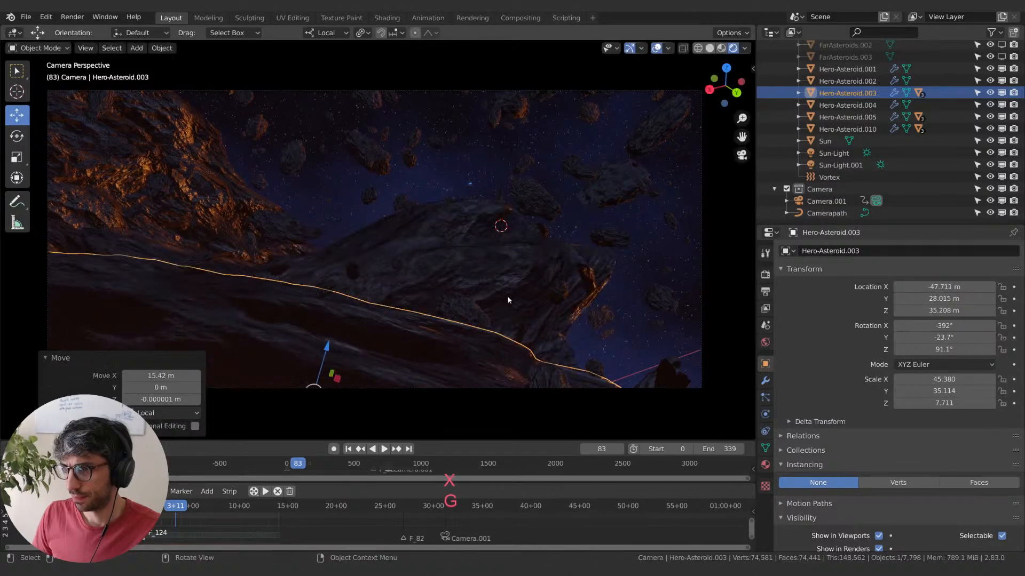
# - Move Hero-Asteroid.003 about -25.7 m along its local Y axis and about -6.2 m along its local Z axis
pyautogui.press('g')
pyautogui.press('y')
pyautogui.click(373, 352)
pyautogui.press('g')
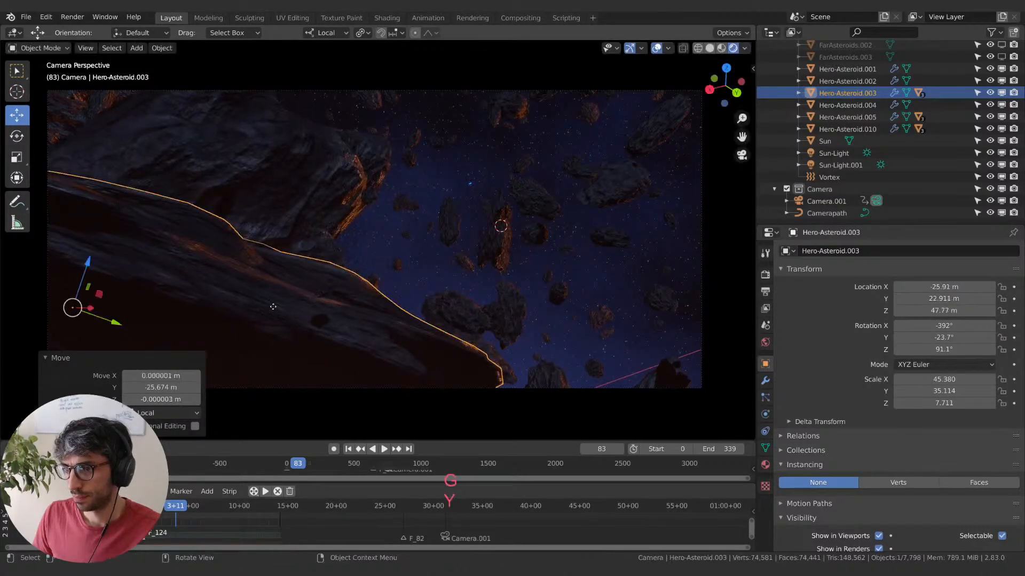
pyautogui.press('z')
pyautogui.click(276, 379)
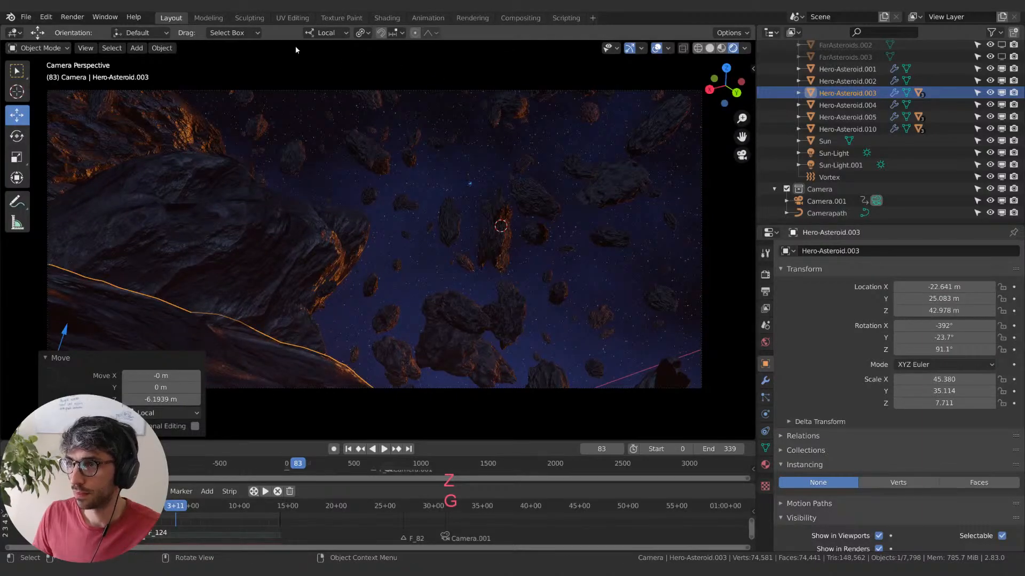
# - Set the transform orientation to Global and reposition Hero-Asteroid.003 along X and freely to about X -28 m, Y 37 m, Z 44 m
pyautogui.click(324, 33)
pyautogui.click(311, 72)
pyautogui.press('g')
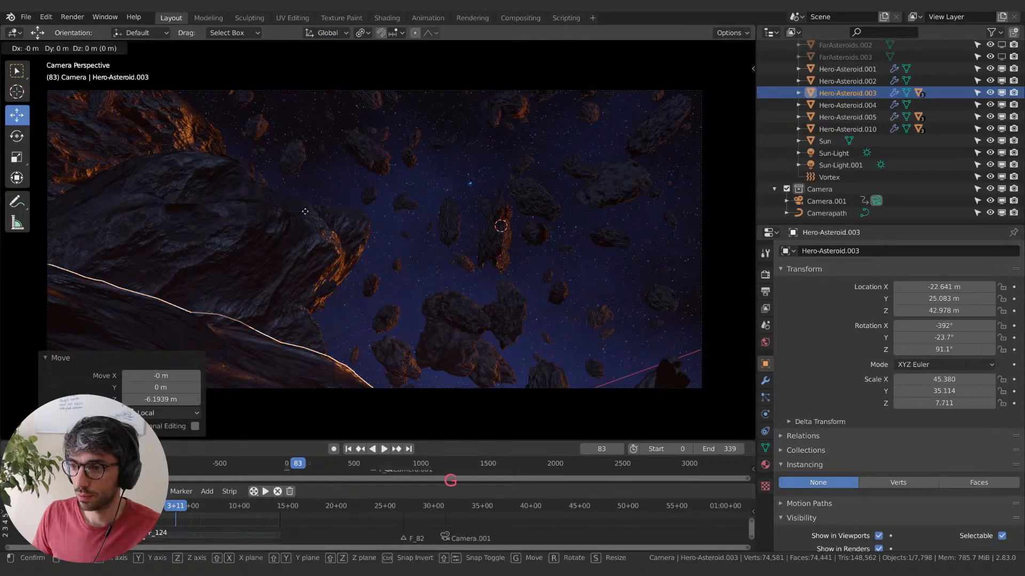
pyautogui.press('x')
pyautogui.click(186, 314)
pyautogui.press('g')
pyautogui.click(435, 304)
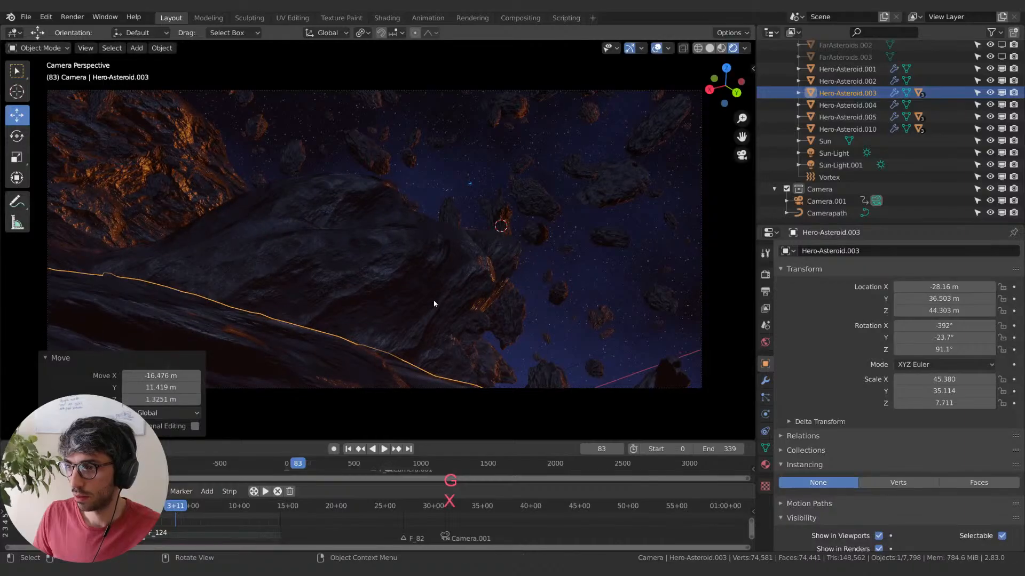
# - Bring Hero-Asteroid.003 nearer the camera along global X and shift it across the frame to about X -30 m, Y 49 m, Z 47 m
pyautogui.press('g')
pyautogui.press('x')
pyautogui.click(247, 348)
pyautogui.press('g')
pyautogui.click(534, 308)
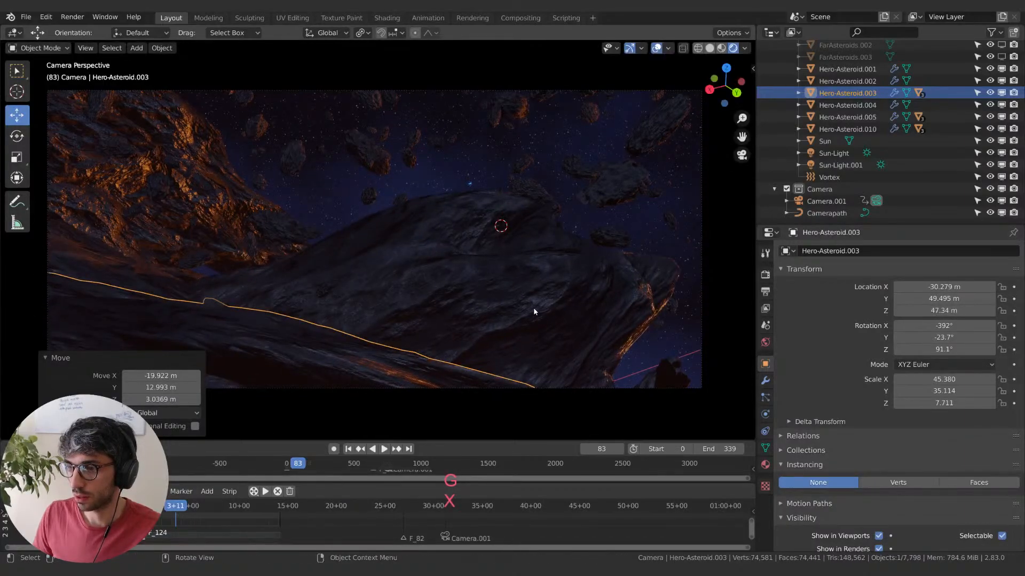
# - Scale Hero-Asteroid.003 down to about 0.61 and raise it in the camera frame to about Z 54 m
pyautogui.press('s')
pyautogui.click(397, 320)
pyautogui.press('g')
pyautogui.click(418, 222)
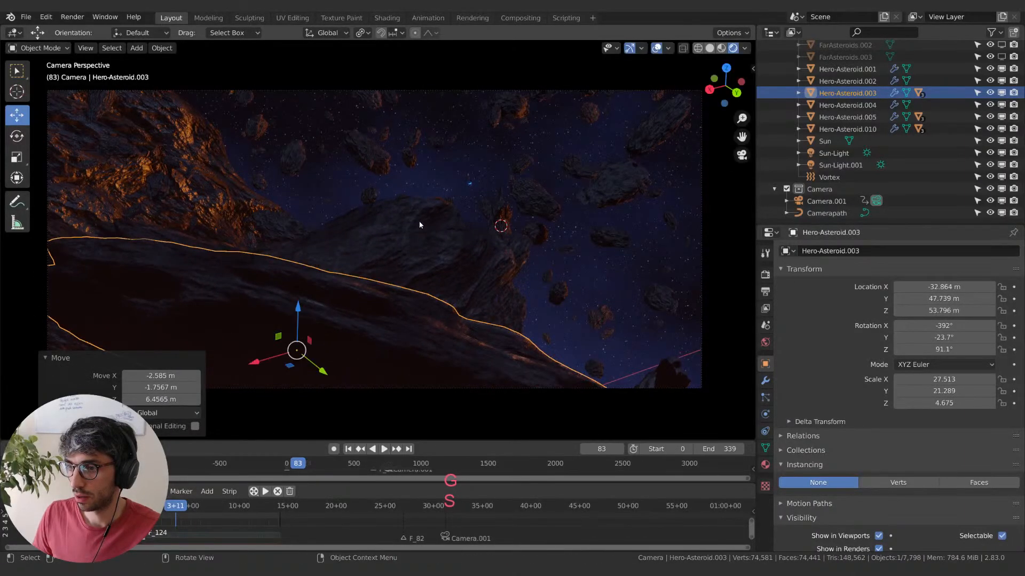
# - Examine from outside the camera view where Camera.001 sits relative to the asteroids, and reselect Hero-Asteroid.003
pyautogui.moveTo(419, 222); pyautogui.dragTo(221, 285, button='middle')
pyautogui.scroll(3, 222, 285)
pyautogui.moveTo(317, 263); pyautogui.dragTo(395, 257, button='middle')
pyautogui.moveTo(395, 256); pyautogui.dragTo(407, 287, button='middle')
pyautogui.click(805, 203)
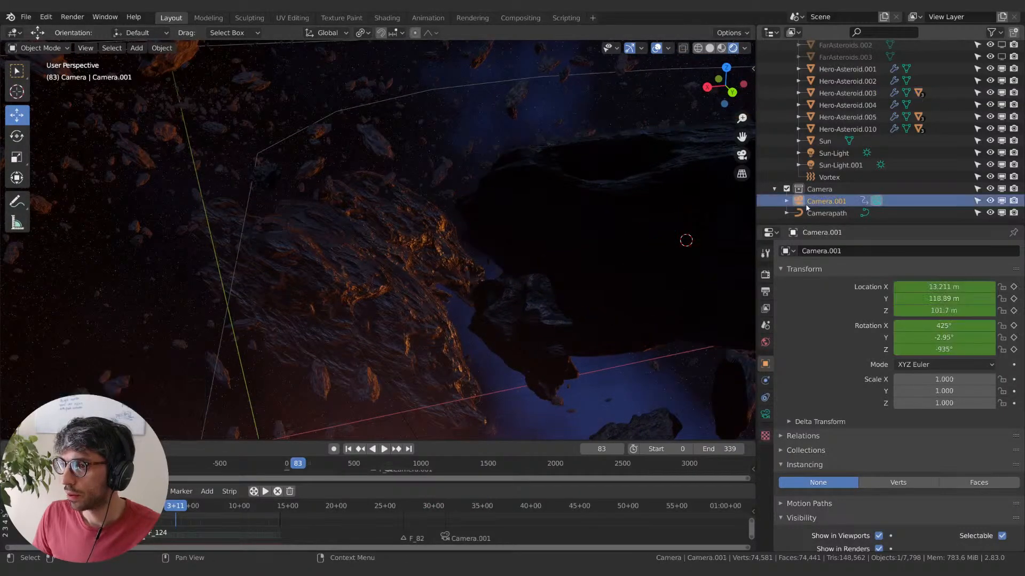
pyautogui.scroll(-5, 494, 210)
pyautogui.moveTo(513, 213); pyautogui.dragTo(442, 226, button='middle')
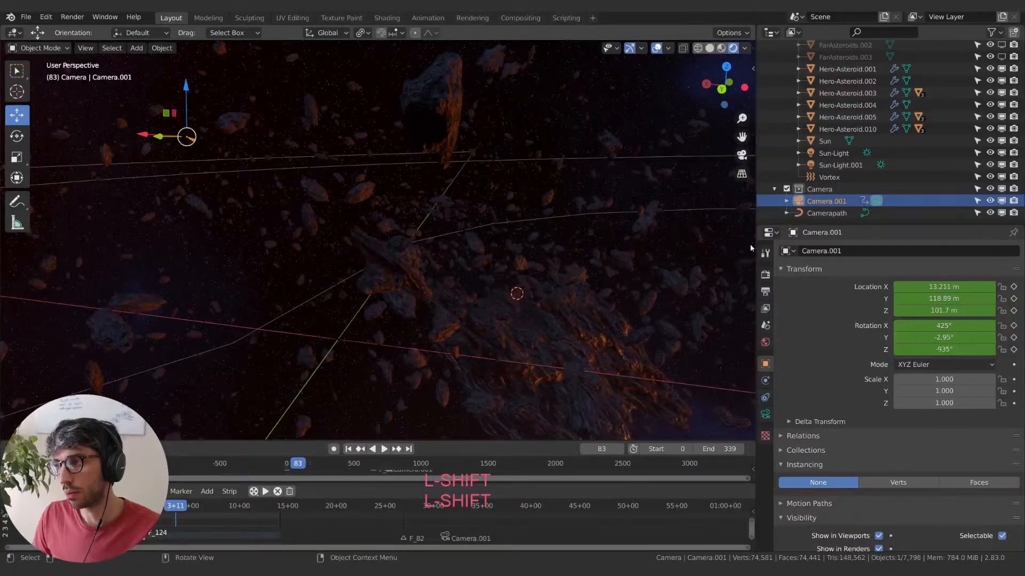
pyautogui.click(401, 256)
pyautogui.click(375, 261)
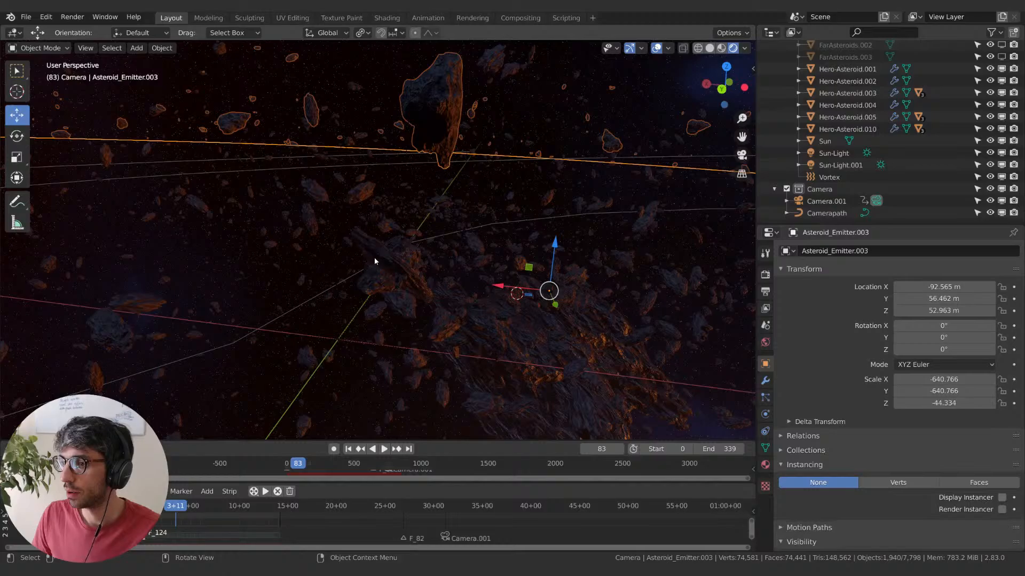
pyautogui.click(374, 261)
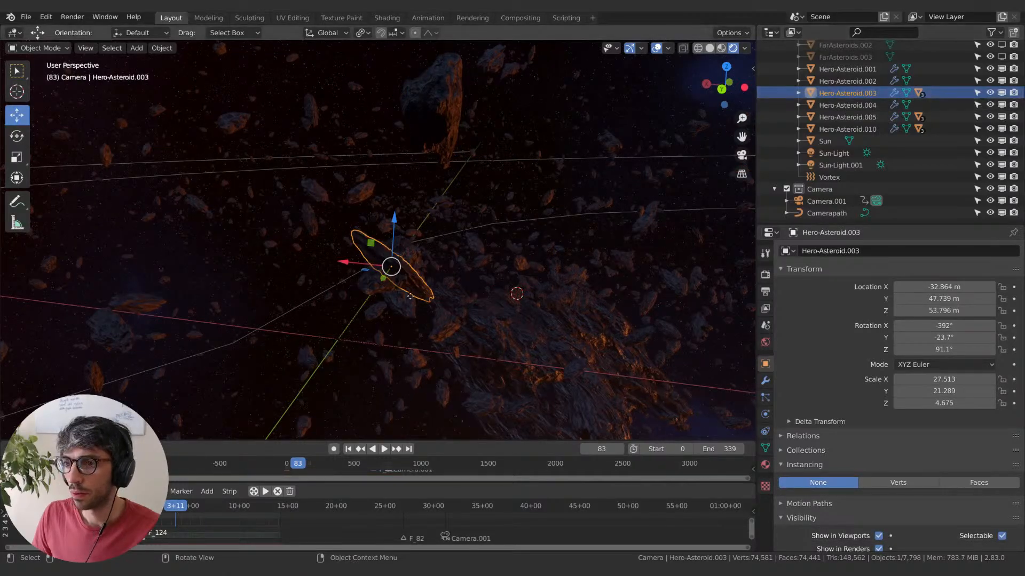
pyautogui.moveTo(411, 297); pyautogui.dragTo(396, 289)
pyautogui.press('Escape')
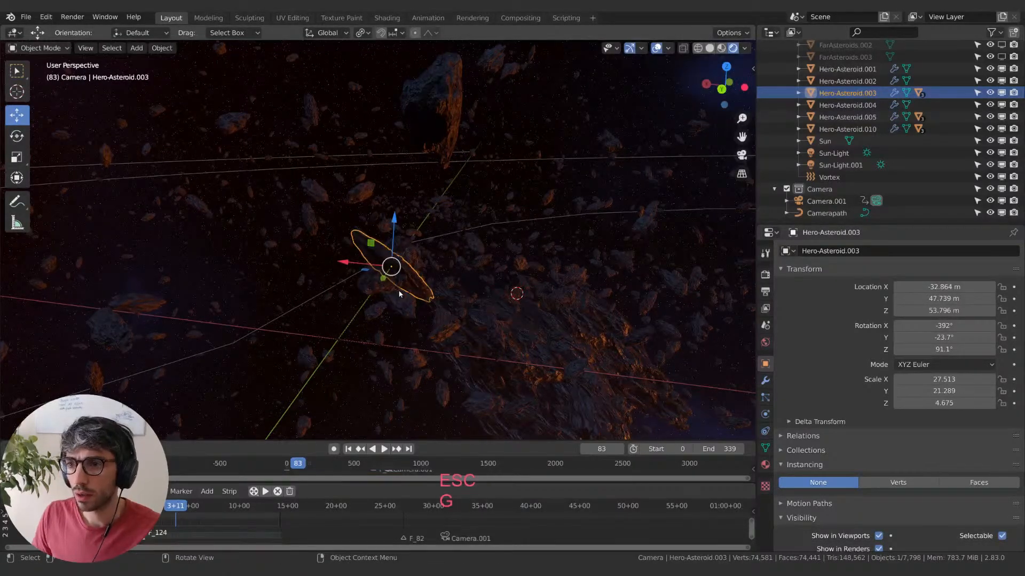
# - Raise Hero-Asteroid.003 about 35 m along global Z and move it about 39 m along global X
pyautogui.press('g')
pyautogui.press('z')
pyautogui.click(405, 206)
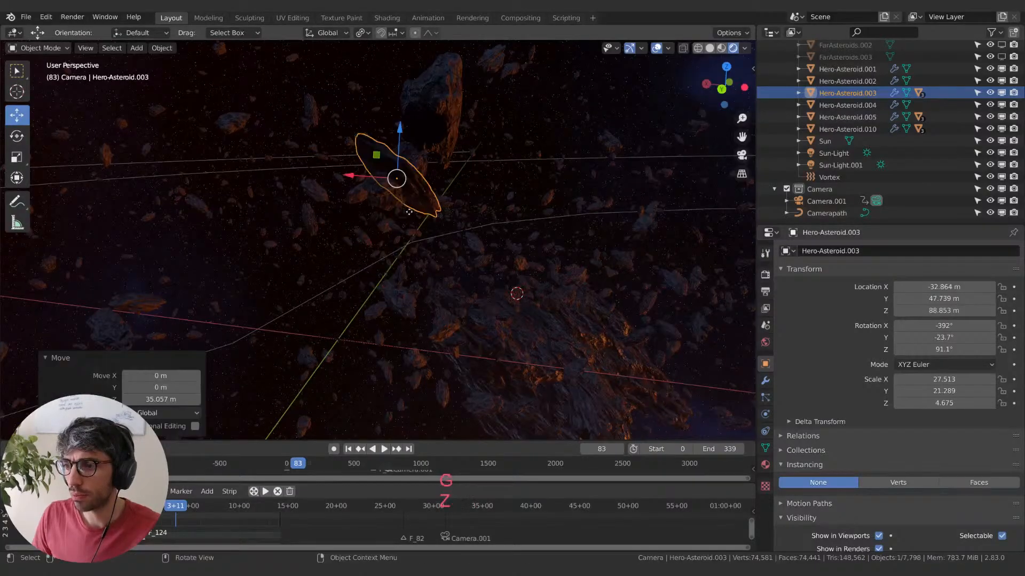
pyautogui.press('g')
pyautogui.press('x')
pyautogui.click(313, 213)
pyautogui.press('KP_0')
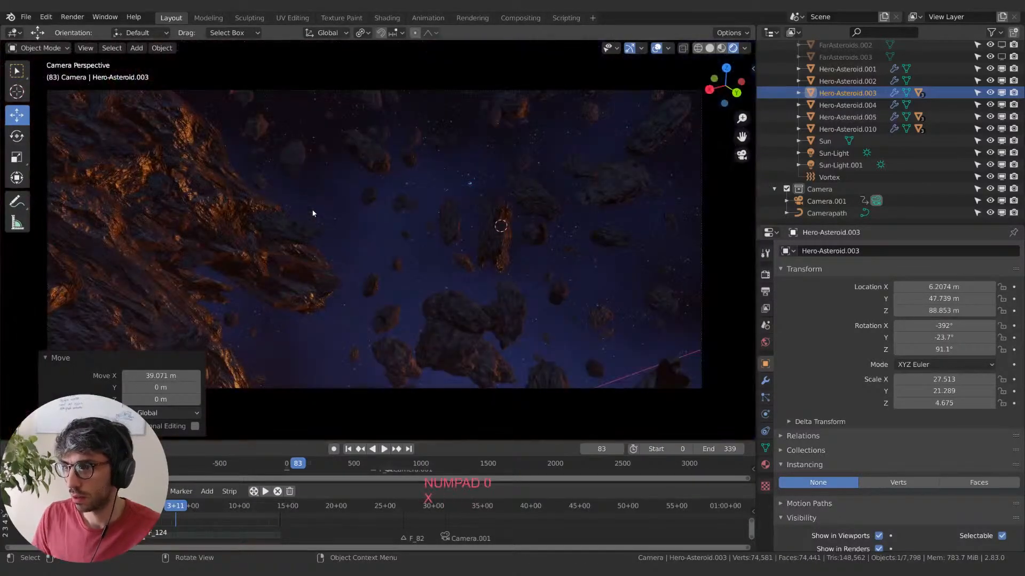
# - Bring Hero-Asteroid.003 into the camera frame at about X -11 m, Y 66 m, Z 79 m and scale it to about 0.39
pyautogui.press('g')
pyautogui.click(661, 166)
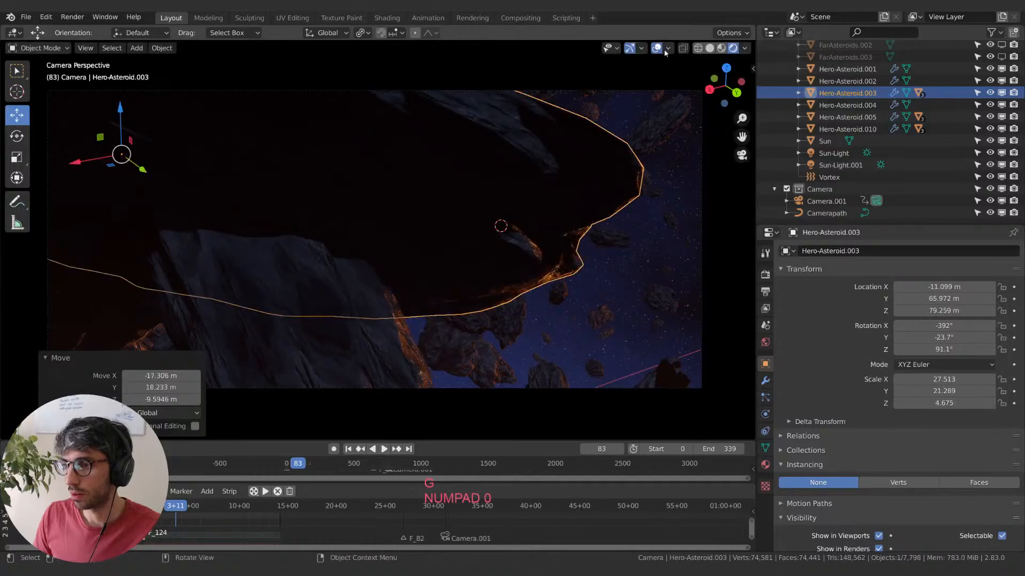
pyautogui.press('s')
pyautogui.click(421, 291)
# - Reposition Hero-Asteroid.003 to about X -18 m, Y 75 m, Z 73 m and enlarge it by about 1.31
pyautogui.press('g')
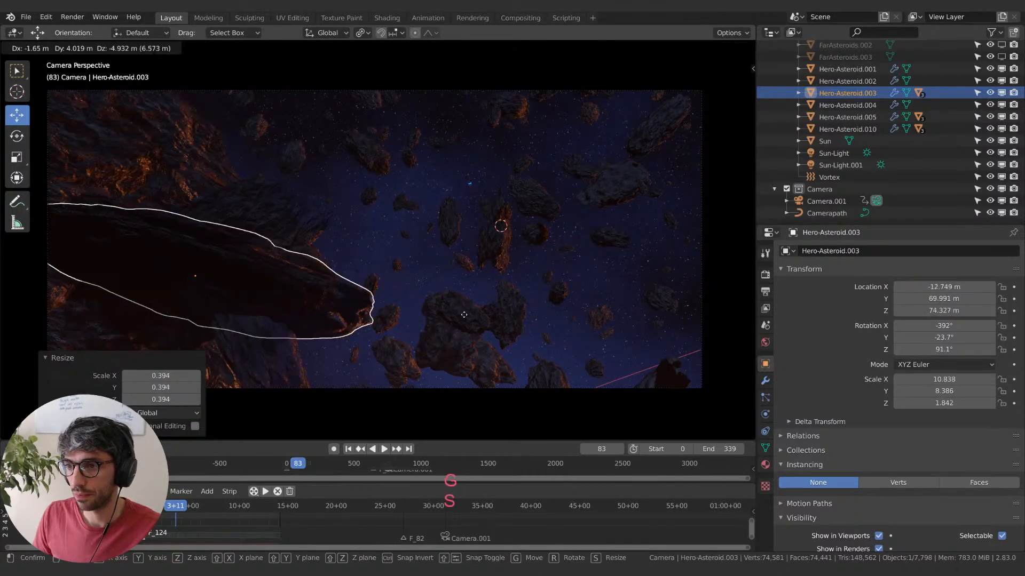
pyautogui.click(558, 310)
pyautogui.press('s')
pyautogui.click(608, 281)
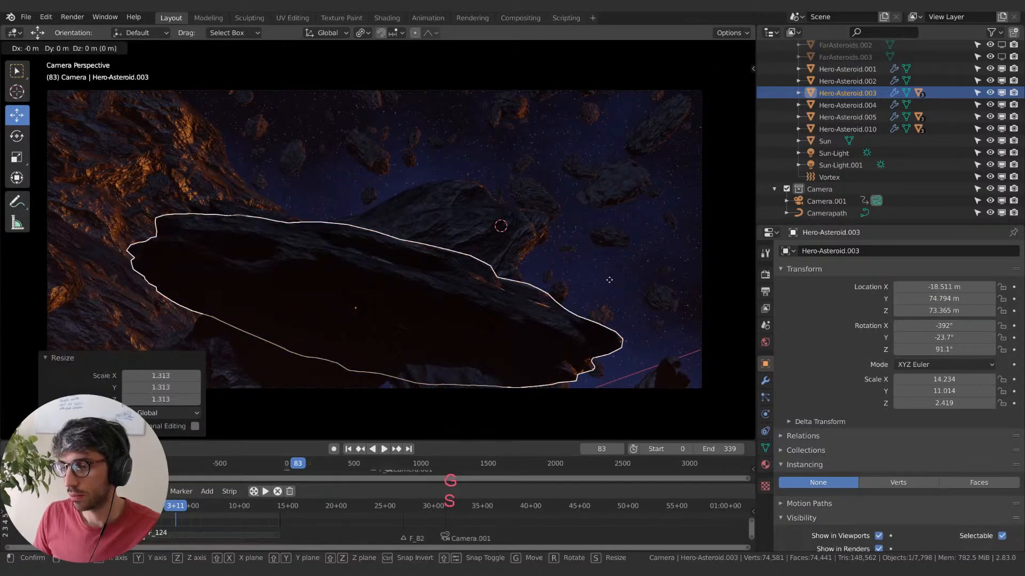
pyautogui.press('g')
pyautogui.press('x')
pyautogui.click(594, 278)
# - Set the transform orientation to Local, move Hero-Asteroid.003 about 17.8 m along local X, and shift it to about X -9 m, Y 85 m, Z 78 m
pyautogui.click(331, 33)
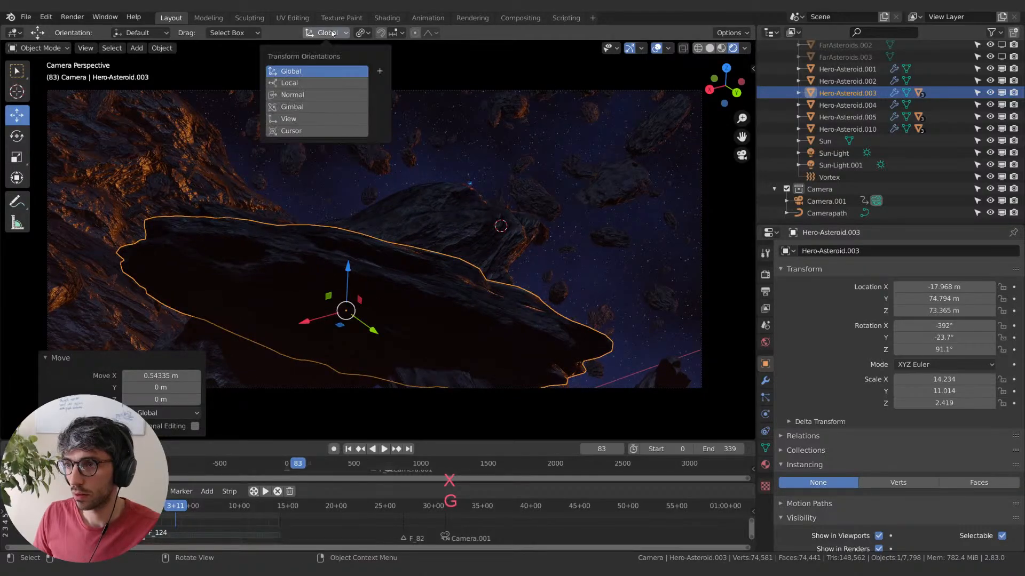
pyautogui.click(317, 84)
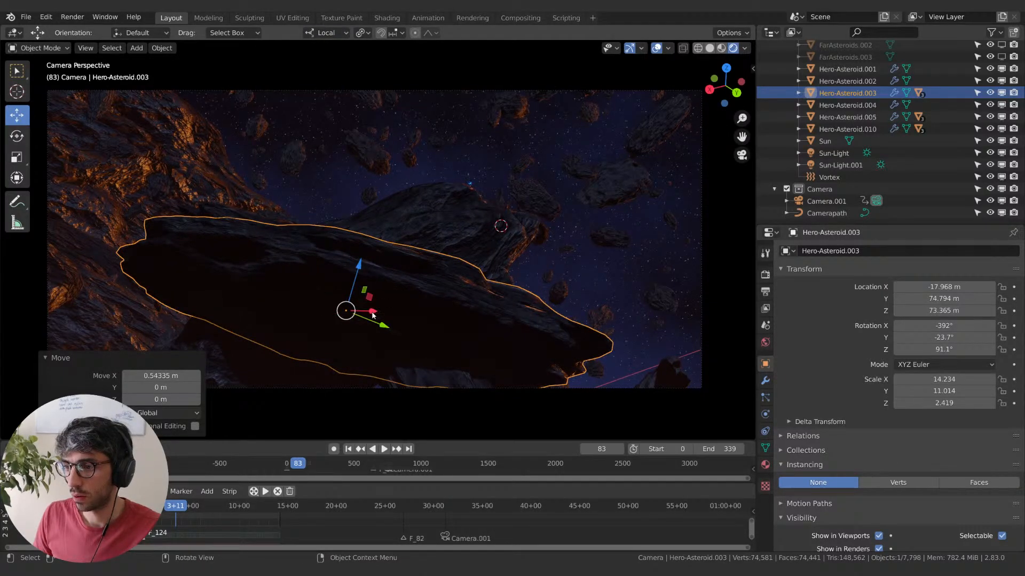
pyautogui.moveTo(372, 315); pyautogui.dragTo(290, 347)
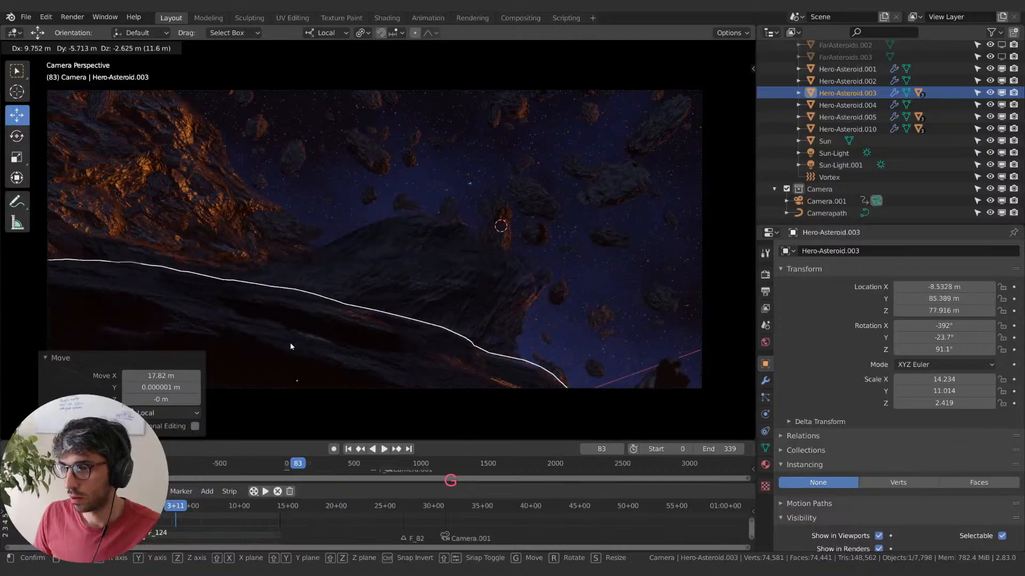
pyautogui.click(291, 347)
# - Rotate Hero-Asteroid.003 about 3.9° in the camera view and about 21.1° around its local Y axis
pyautogui.press('r')
pyautogui.click(461, 300)
pyautogui.press('r')
pyautogui.press('y')
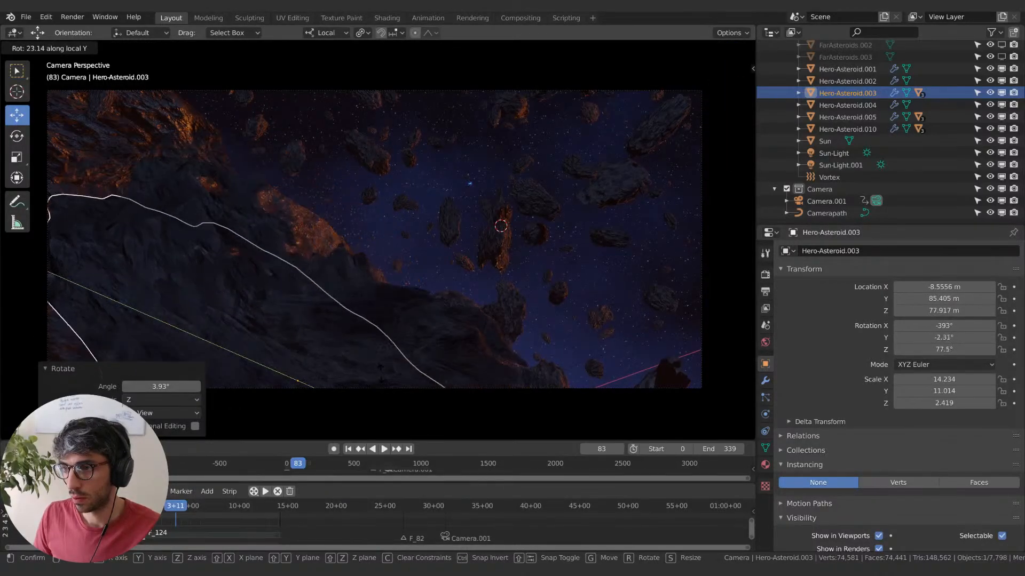
pyautogui.click(408, 338)
# - Scale Hero-Asteroid.003 up by about 1.25 and lower it in the frame to about X -10 m, Y 88 m, Z 75 m
pyautogui.press('s')
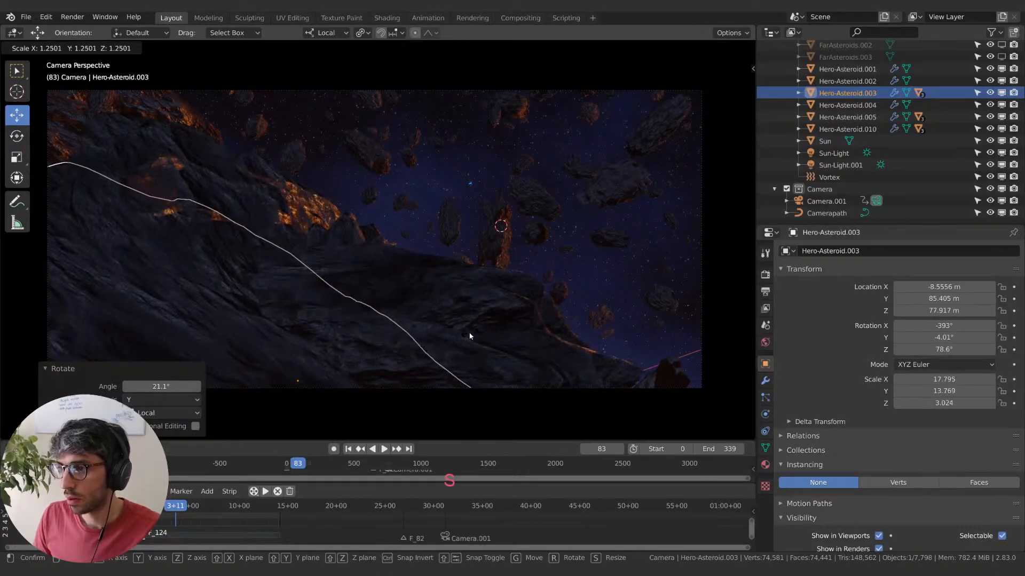
pyautogui.click(468, 336)
pyautogui.press('g')
pyautogui.click(508, 399)
# - Tilt Hero-Asteroid.003 to a rotation of about -383°, -8.75°, 82.3° and shift it to about X -13 m, Y 89 m, Z 77 m
pyautogui.press('r')
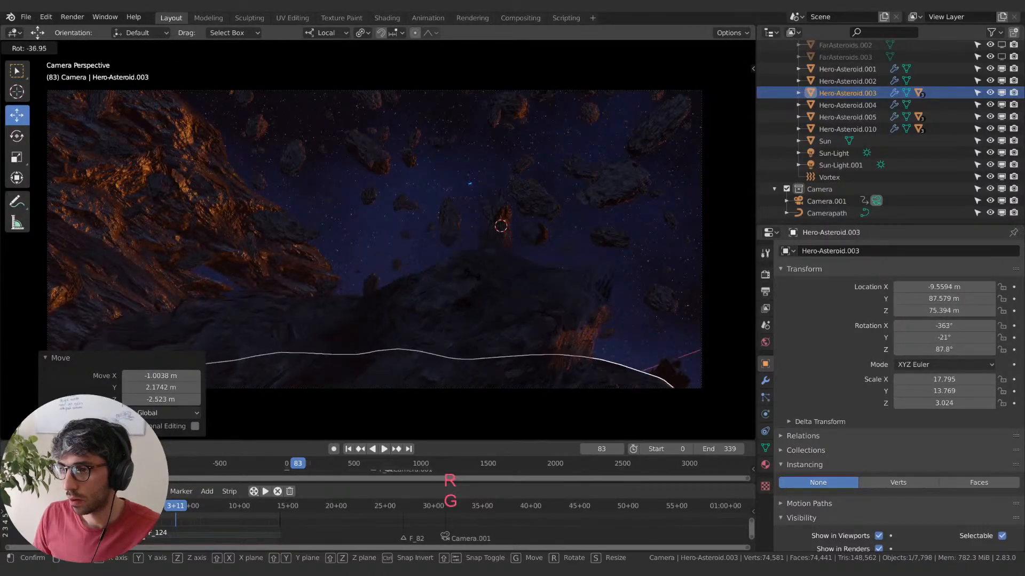
pyautogui.click(500, 277)
pyautogui.press('g')
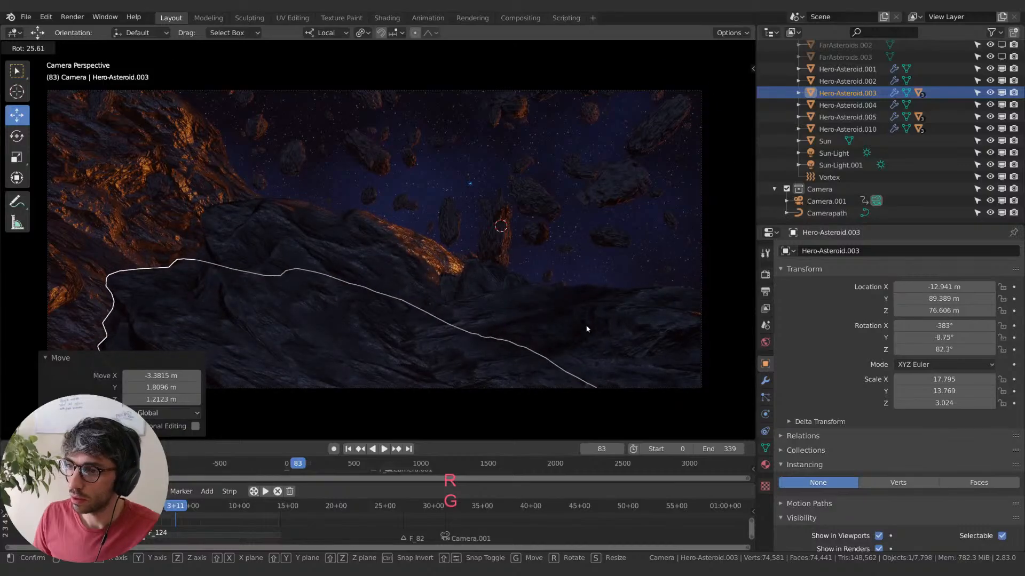
# - Scale Hero-Asteroid.003 down to about 0.73 and raise it in the frame to about Z 78 m
pyautogui.press('s')
pyautogui.click(569, 322)
pyautogui.press('g')
# - Rotate Hero-Asteroid.003 about 14.1° in the camera view and move it about 1.6 m along its local X axis
pyautogui.press('r')
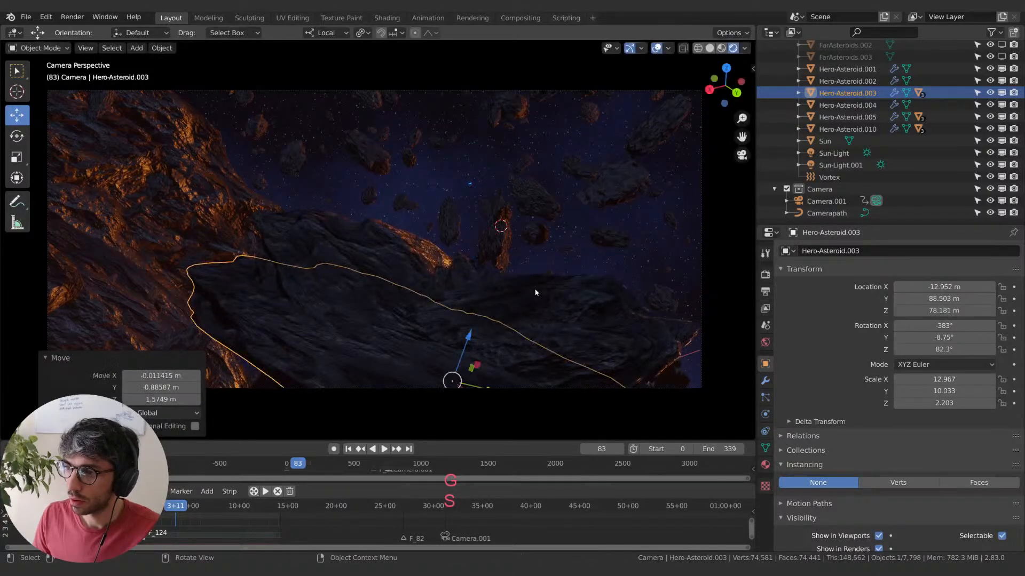
pyautogui.click(529, 307)
pyautogui.press('g')
pyautogui.press('x')
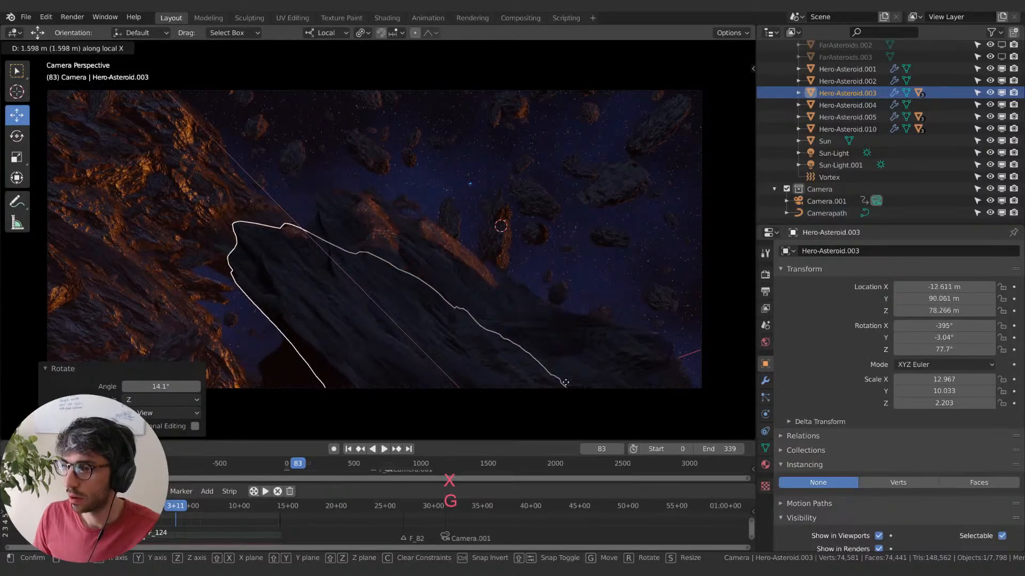
pyautogui.click(566, 383)
# - Move Hero-Asteroid.003 about -10.2 m along its local Y axis and about 12.9 m along its local X axis
pyautogui.press('g')
pyautogui.press('y')
pyautogui.click(286, 332)
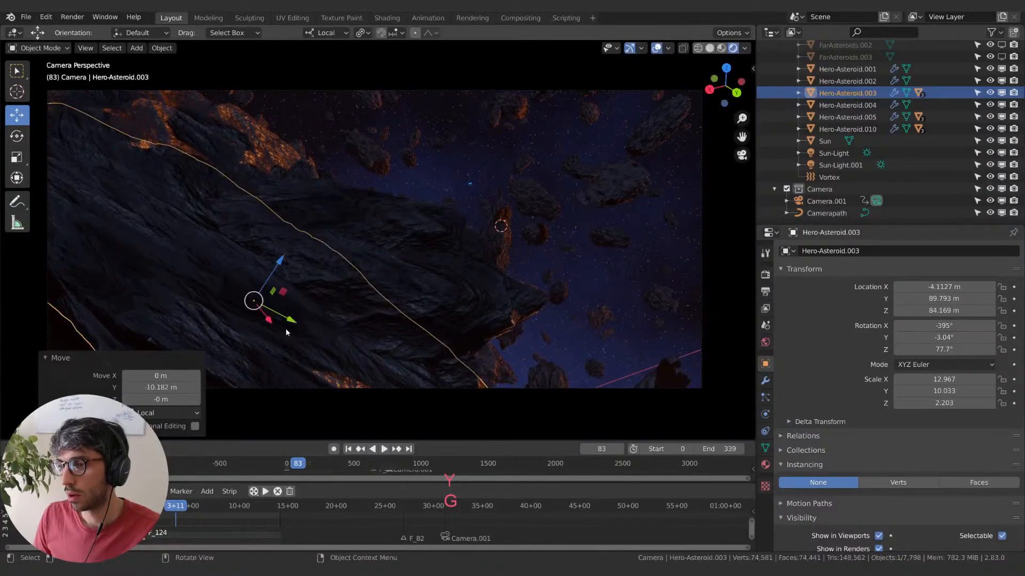
pyautogui.press('g')
pyautogui.press('x')
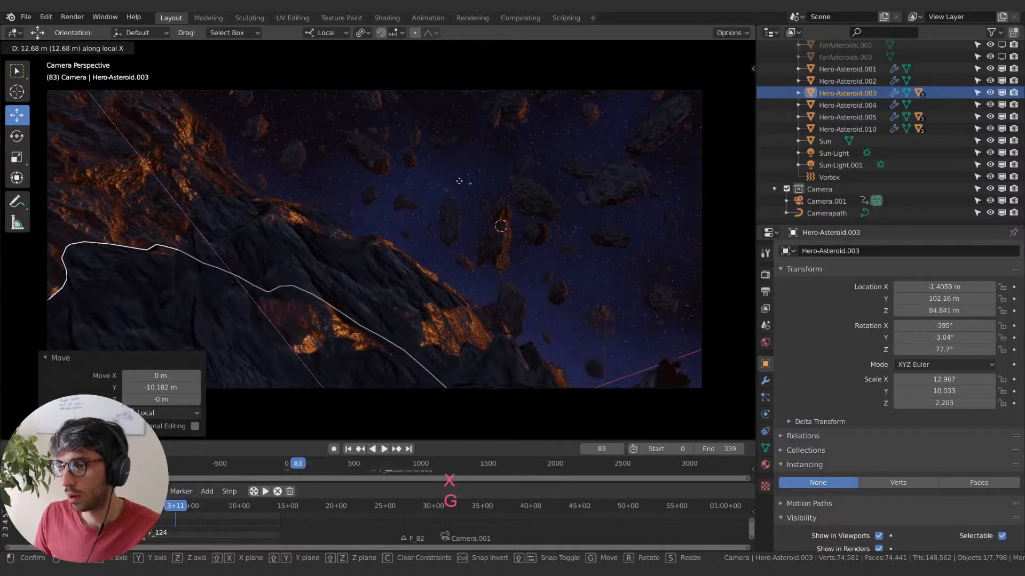
pyautogui.click(458, 181)
# - Adjust Hero-Asteroid.003 to a rotation of about -394°, -3.4°, 78° and shift it to about Y 103 m, Z 83 m
pyautogui.press('r')
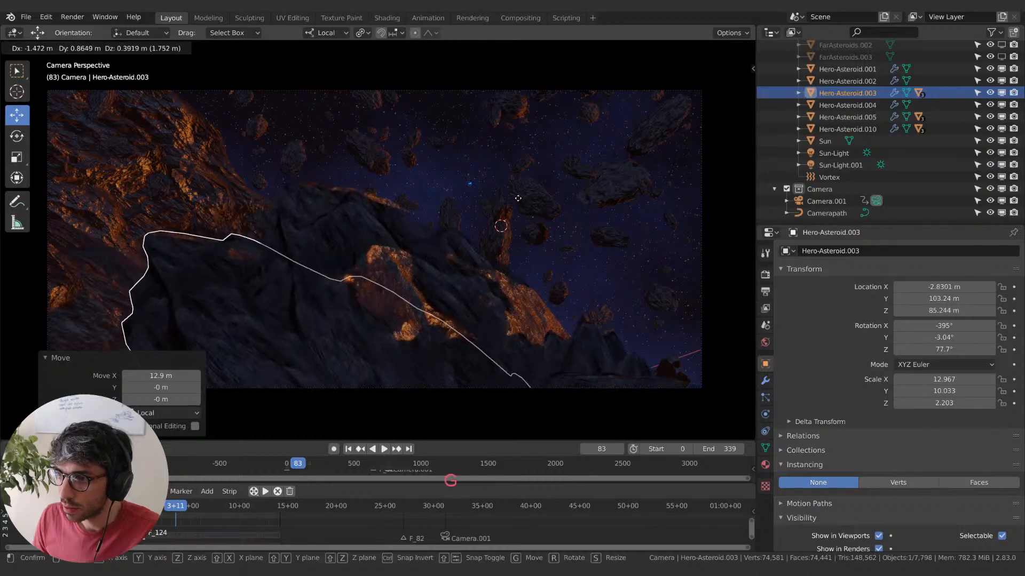
pyautogui.click(515, 202)
pyautogui.press('g')
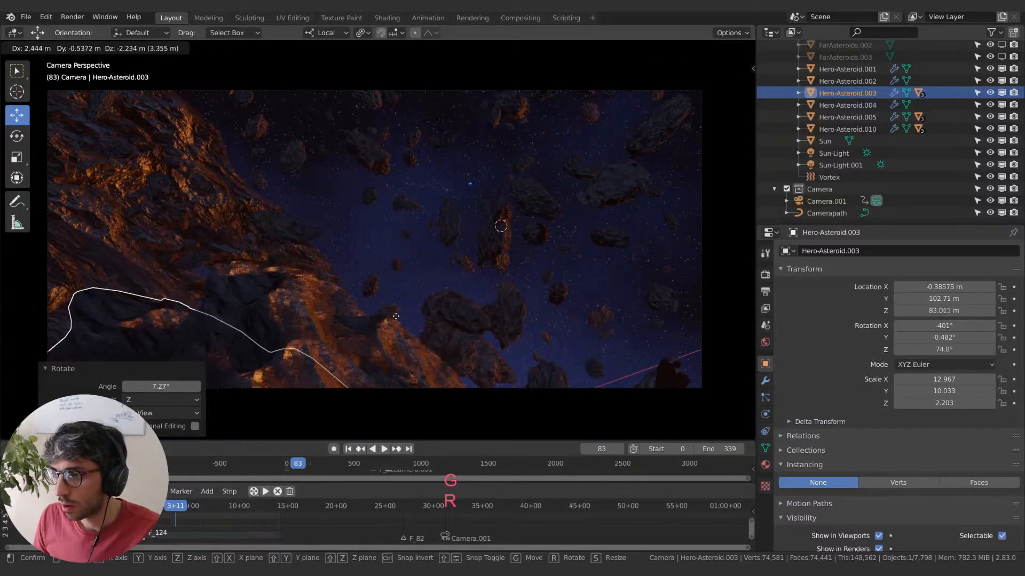
# - Slide Hero-Asteroid.003 along its local X axis and raise it about 2.7 m along its local Z axis
pyautogui.press('x')
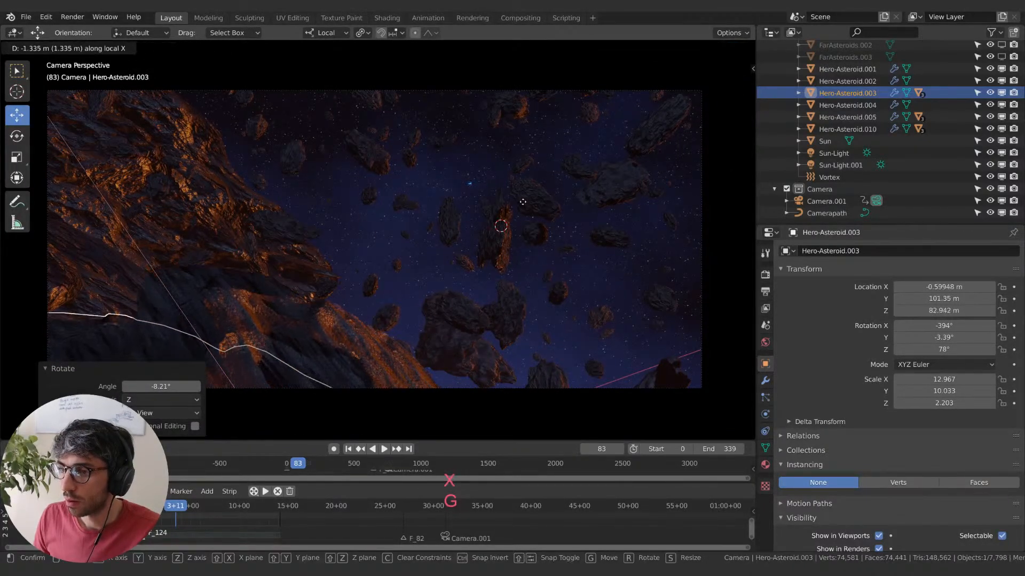
pyautogui.click(532, 275)
pyautogui.press('g')
pyautogui.press('z')
pyautogui.click(543, 122)
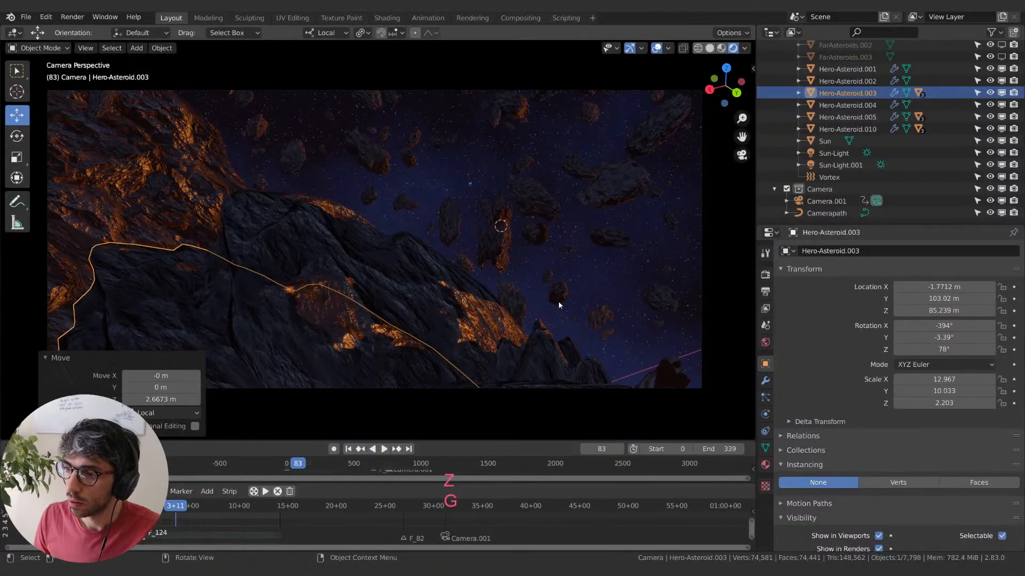
# - Shift Hero-Asteroid.003 to about X -1.6 m, Y 102 m, Z 86 m and rotate it about -26.8° in the camera view
pyautogui.press('g')
pyautogui.click(526, 240)
pyautogui.press('r')
pyautogui.press('Return')
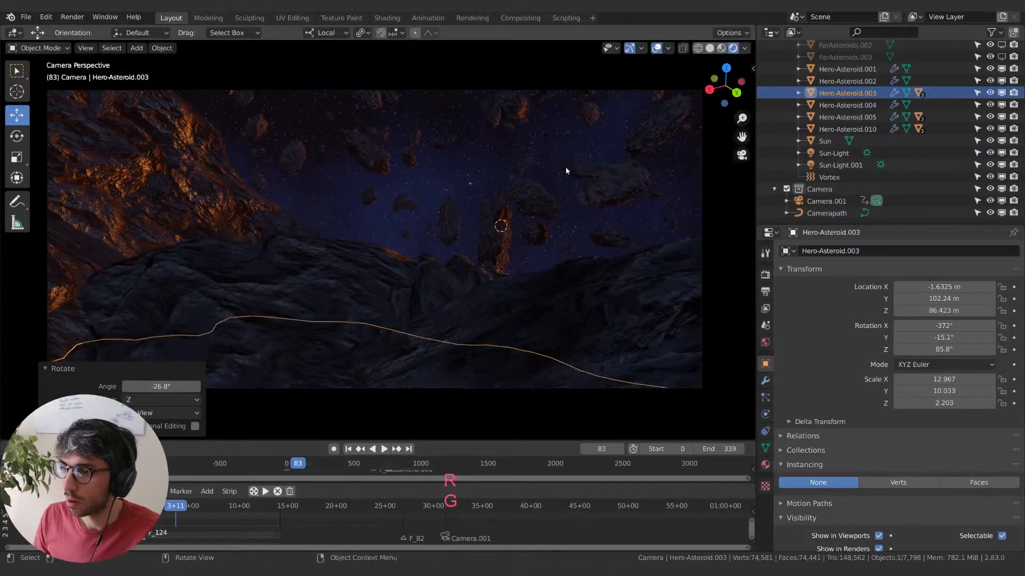
# - Rotate Hero-Asteroid.003 about 13.5° around its local Y axis and scale it down to about 0.69
pyautogui.press('r')
pyautogui.press('y')
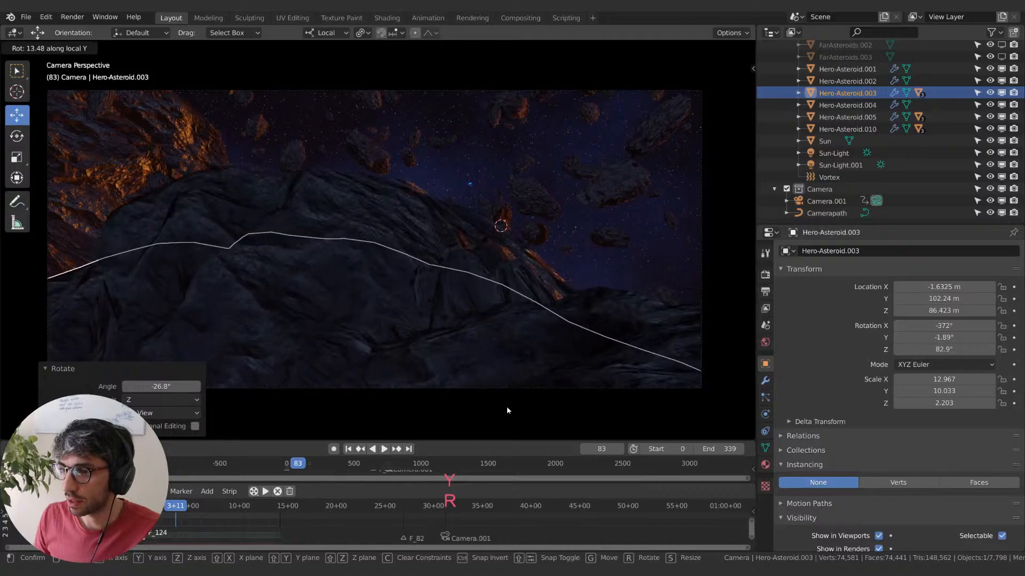
pyautogui.press('Return')
pyautogui.press('s')
pyautogui.press('Return')
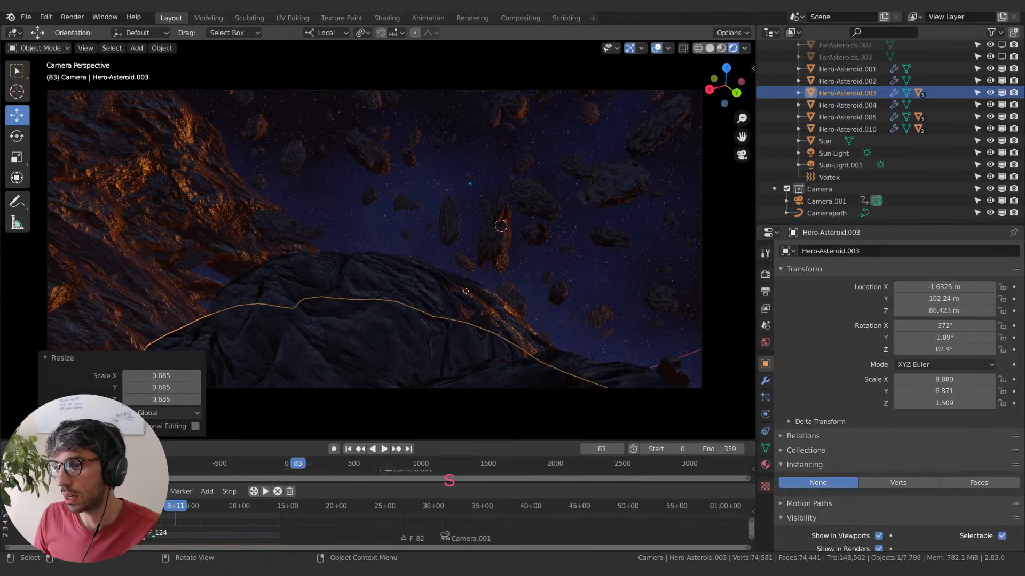
# - Move Hero-Asteroid.003 to about X -2 m, Y 102 m, Z 88 m and rotate it about 25.4° around its local Y axis
pyautogui.press('g')
pyautogui.press('Return')
pyautogui.press('r')
pyautogui.press('y')
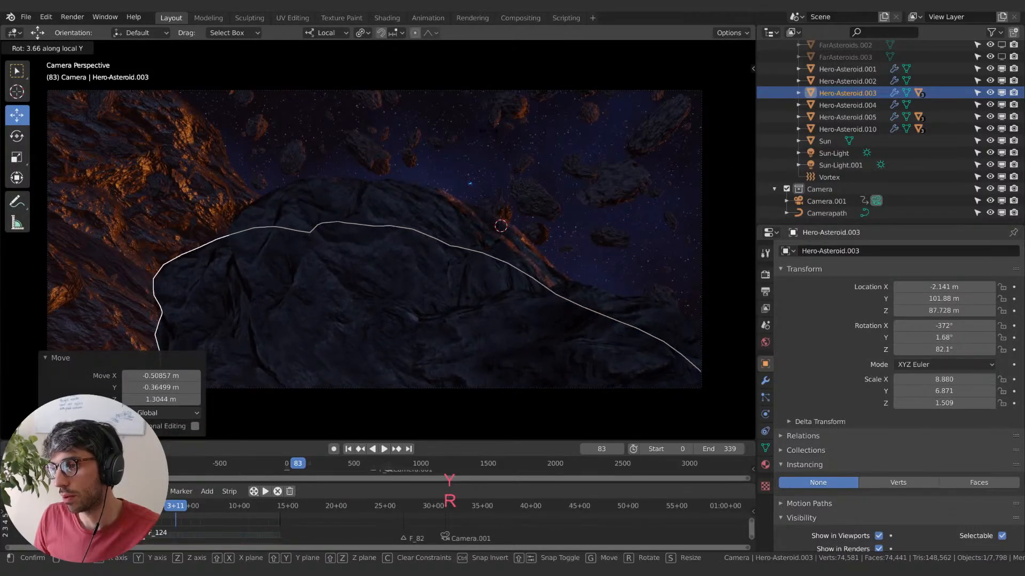
pyautogui.press('Return')
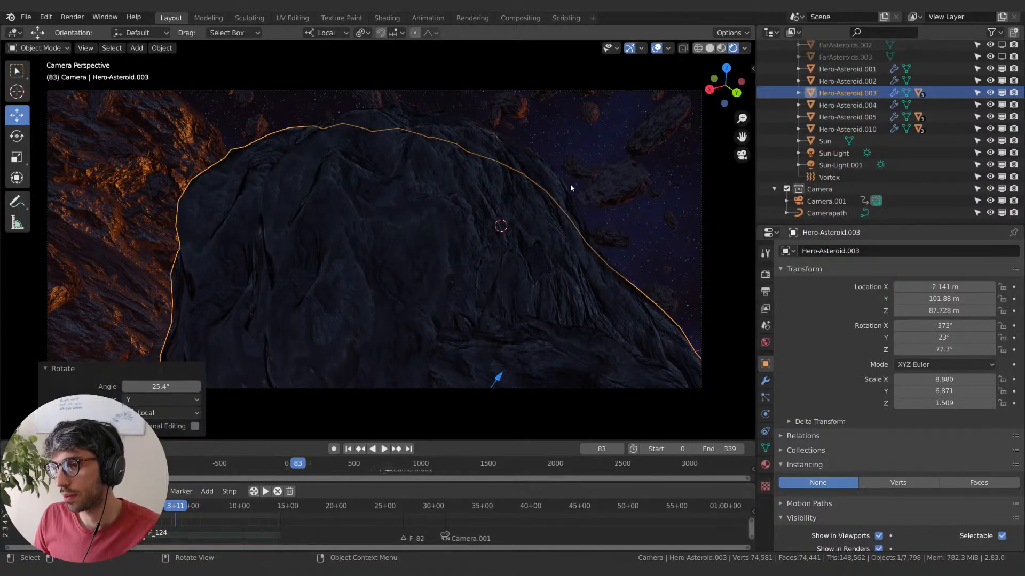
# - Scale Hero-Asteroid.003 down to about 0.75 and shift it across the frame to about X 0.4 m, Y 100 m, Z 88 m
pyautogui.press('s')
pyautogui.press('Return')
pyautogui.press('g')
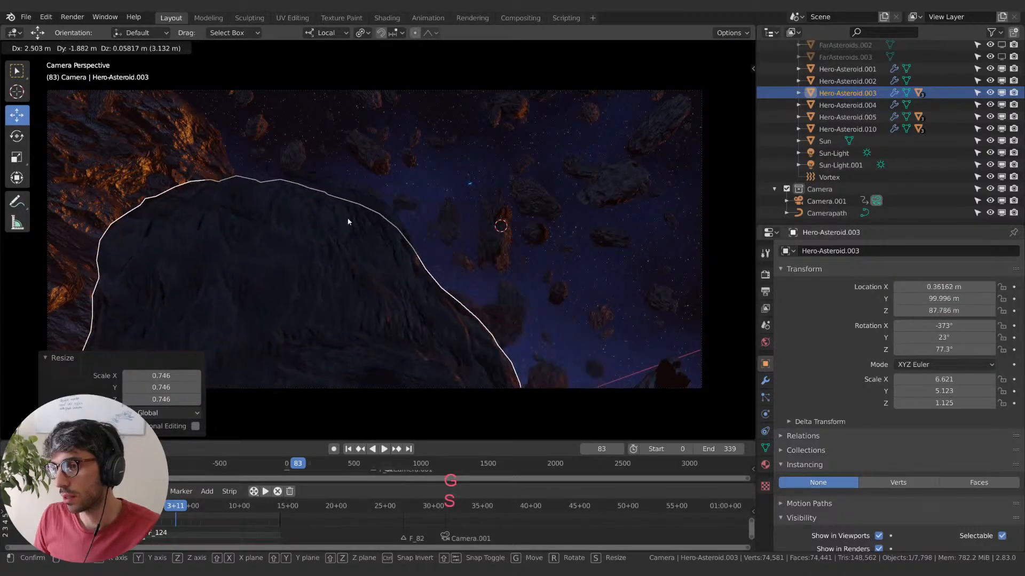
pyautogui.press('Return')
# - Rotate Hero-Asteroid.003 about -32.6° in the camera view and refit it about 1.23 times larger at about X 1.4 m, Y 100 m, Z 86 m
pyautogui.press('r')
pyautogui.press('Return')
pyautogui.press('s')
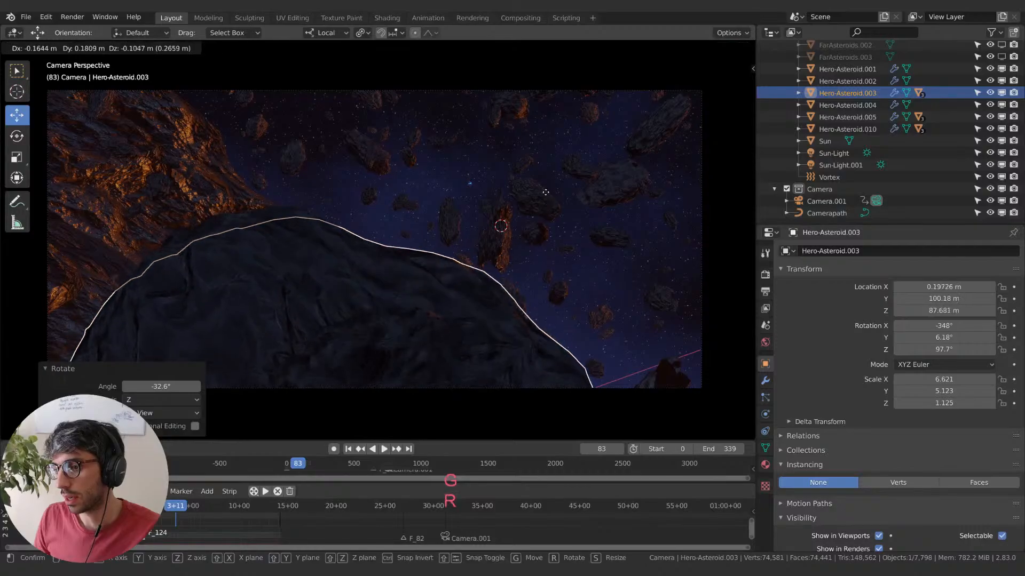
pyautogui.press('Return')
pyautogui.press('g')
pyautogui.press('Return')
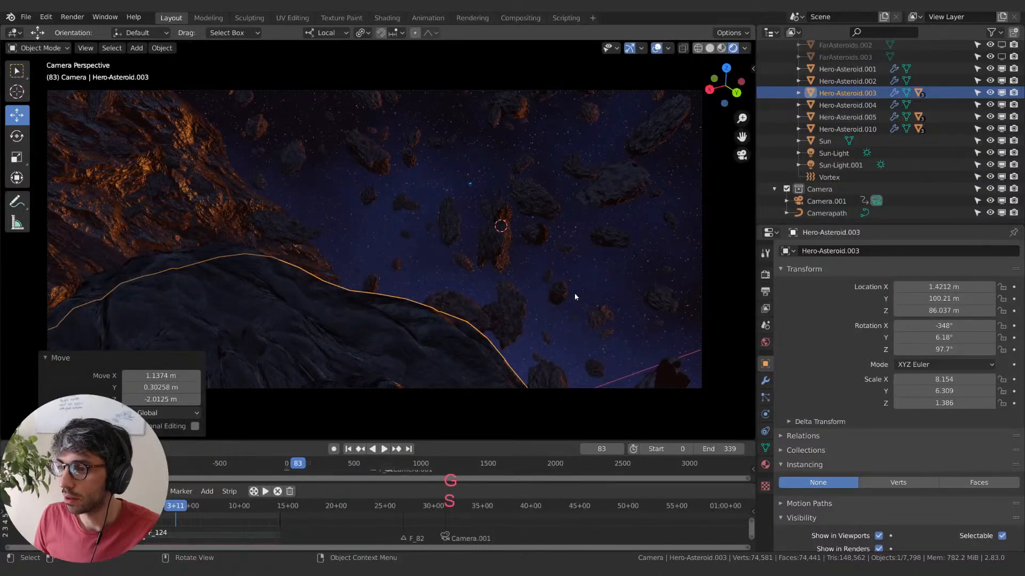
# - Play the animation through the camera to check the foreground asteroid, and return to frame 0
pyautogui.press('space')
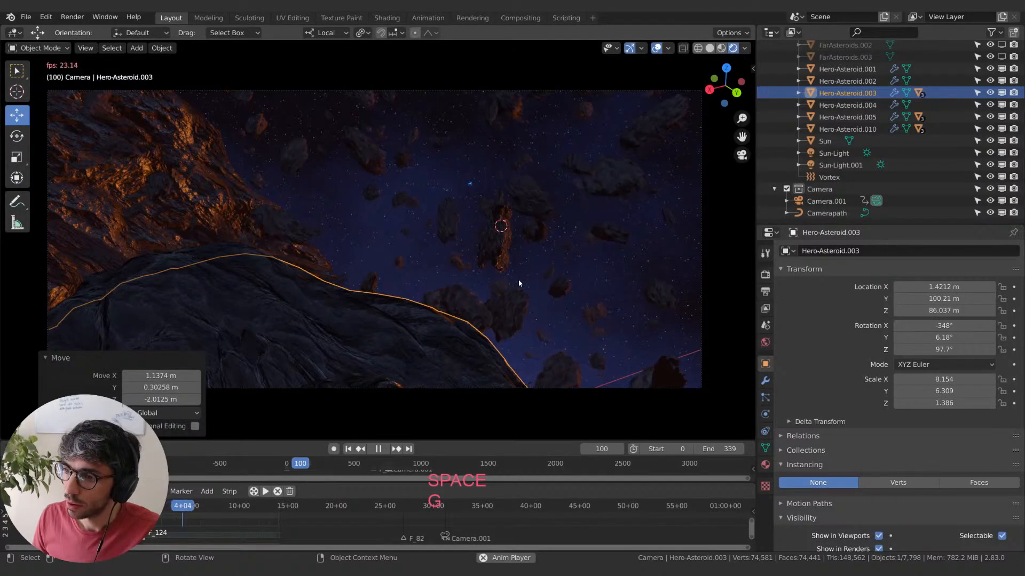
pyautogui.click(348, 449)
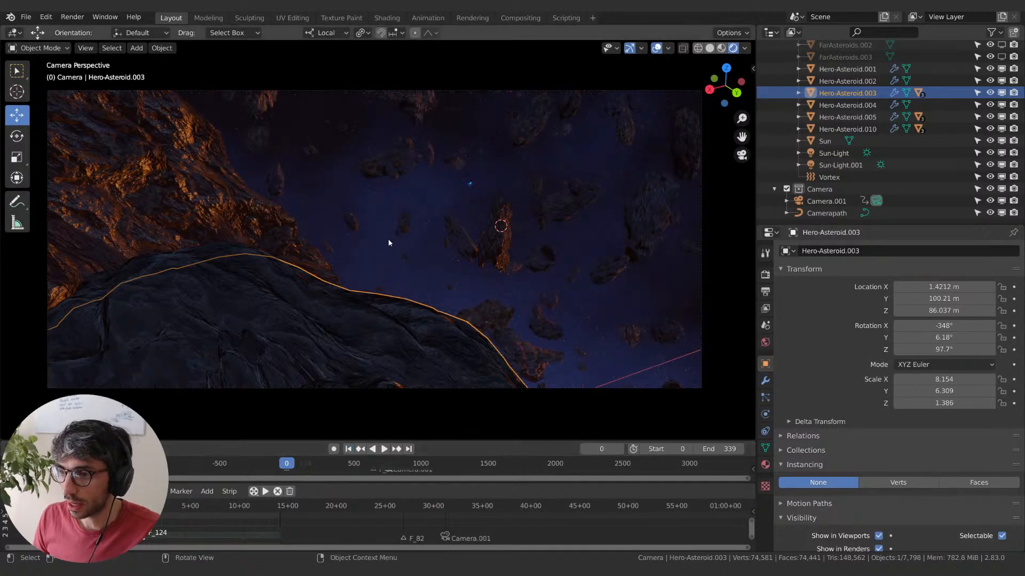
# - Move Hero-Asteroid.003 along its local X axis and across the camera view to about X 1.7 m, Y 103.5 m, Z 89.4 m
pyautogui.press('g')
pyautogui.press('x')
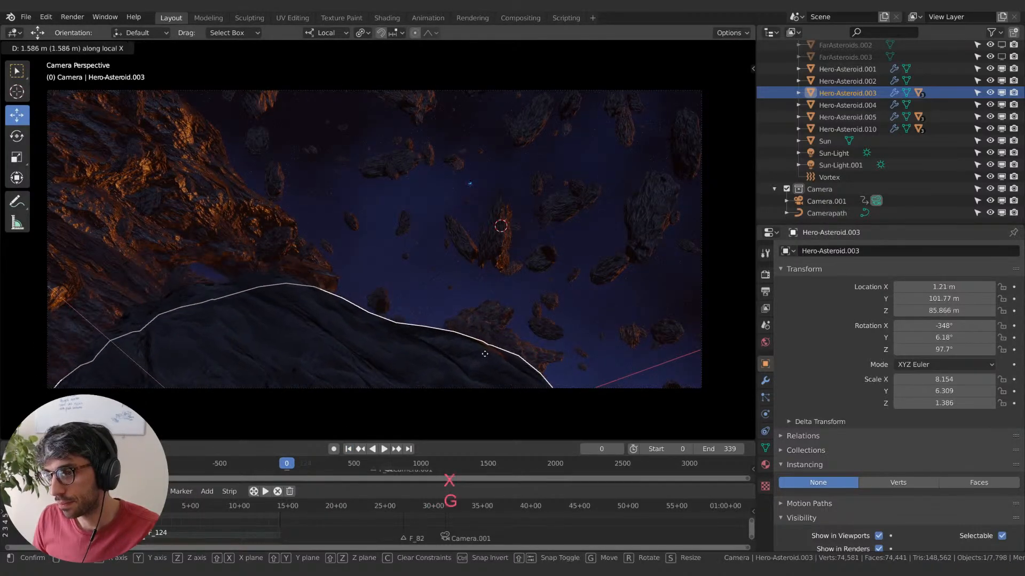
pyautogui.click(487, 364)
pyautogui.press('g')
pyautogui.click(498, 208)
pyautogui.press('g')
pyautogui.press('x')
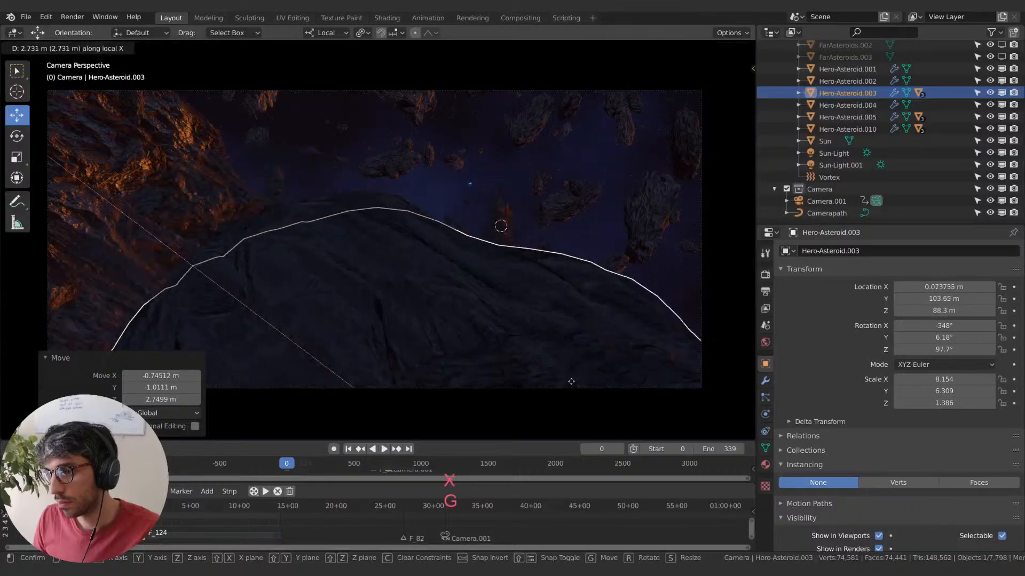
pyautogui.click(601, 48)
pyautogui.press('g')
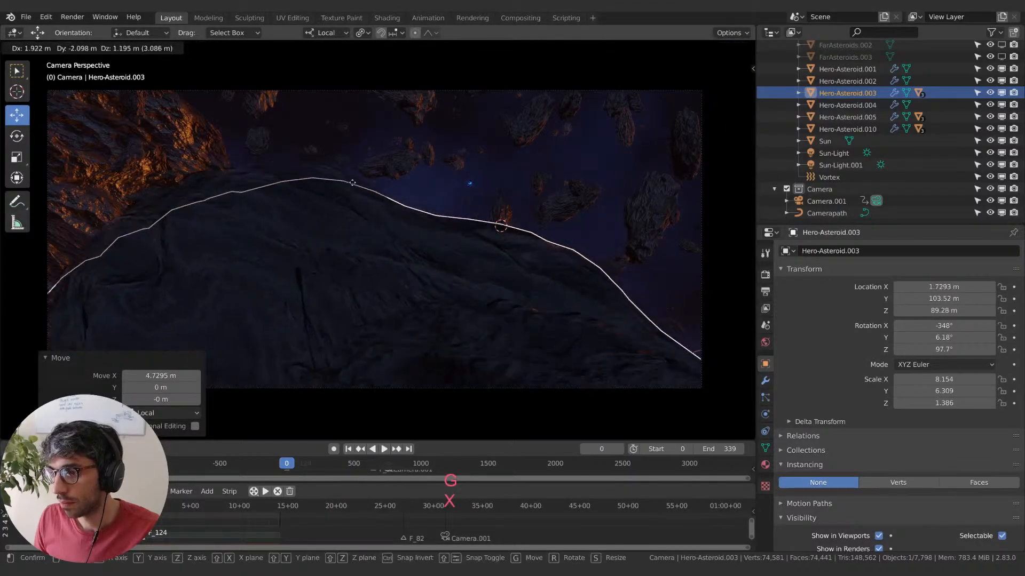
pyautogui.click(555, 214)
# - Inspect the camera's position relative to Hero-Asteroid.003 from outside the camera view, using Material Preview shading
pyautogui.moveTo(555, 213); pyautogui.dragTo(541, 213, button='middle')
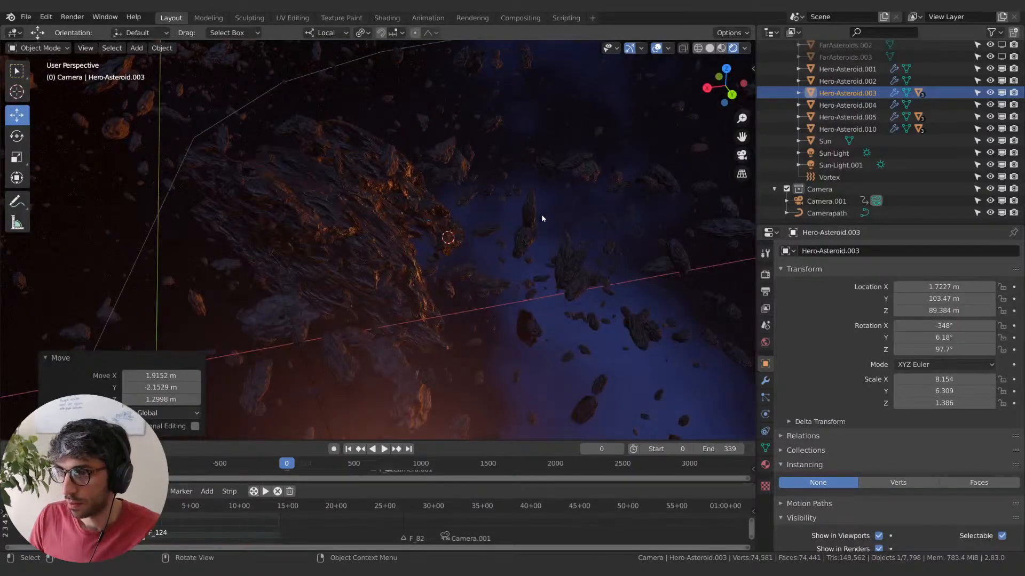
pyautogui.press('KP_Decimal')
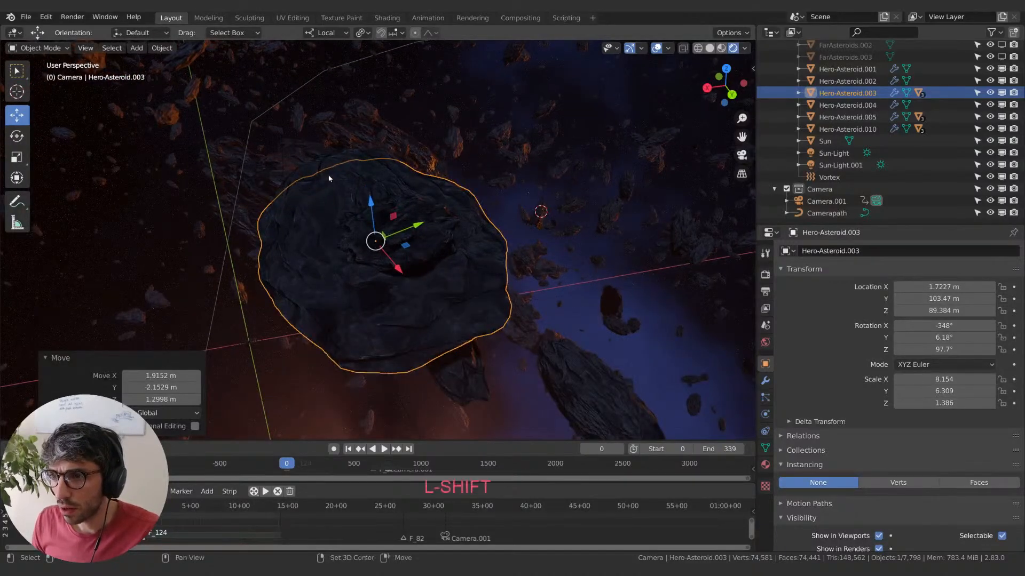
pyautogui.moveTo(339, 240); pyautogui.dragTo(440, 249, button='middle')
pyautogui.click(812, 202)
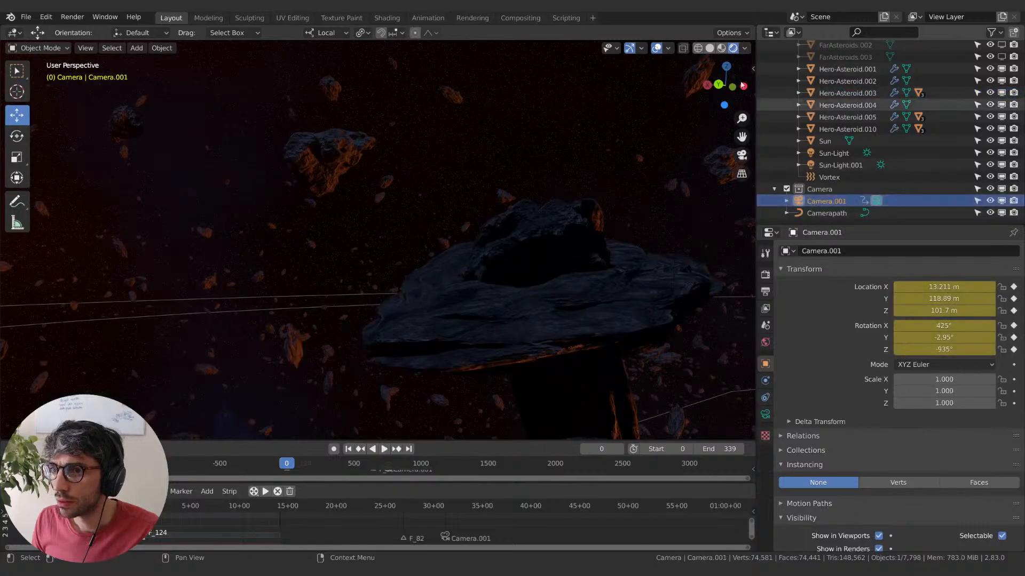
pyautogui.scroll(-2, 499, 191)
pyautogui.scroll(-2, 489, 198)
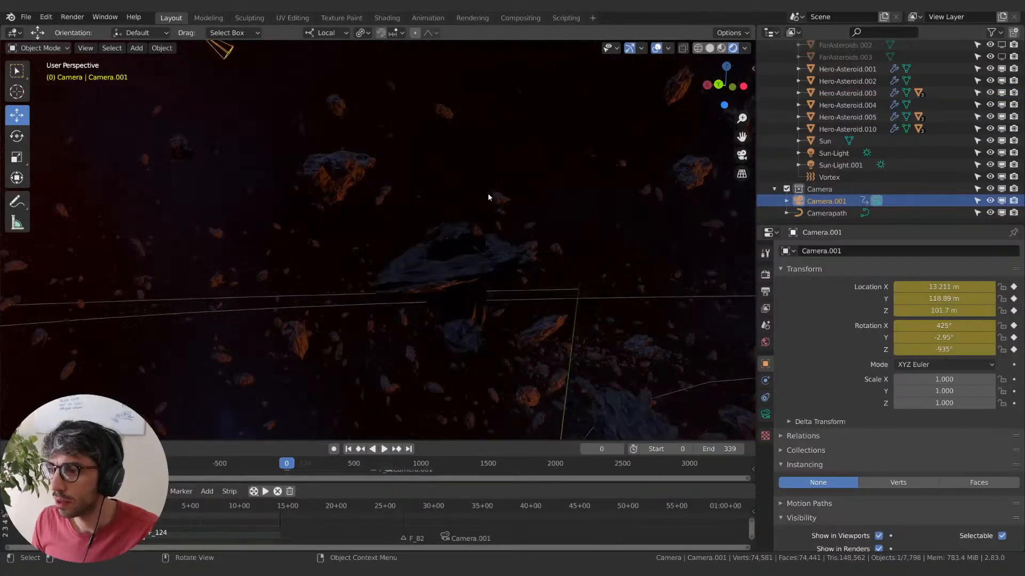
pyautogui.scroll(-1, 437, 263)
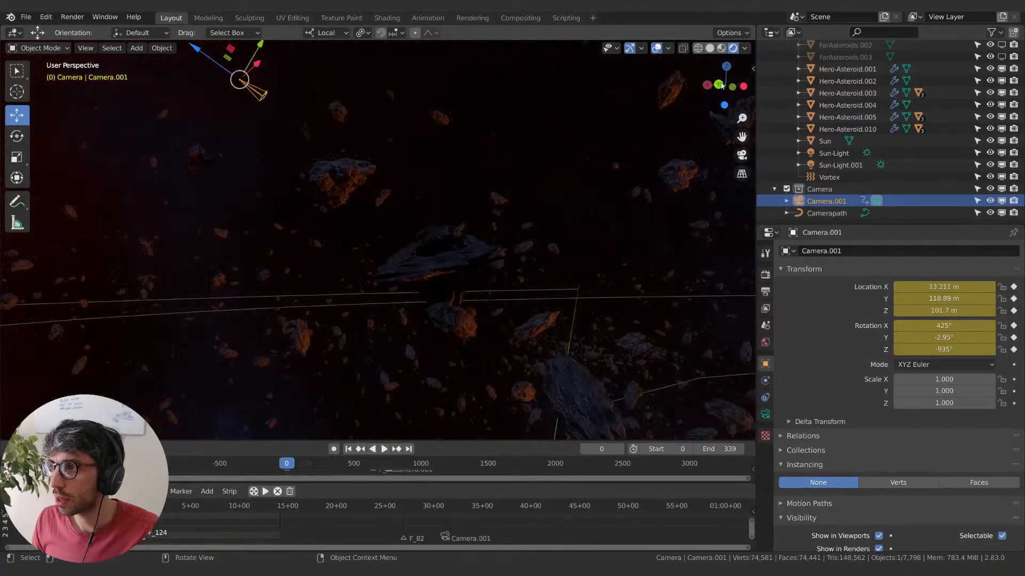
pyautogui.click(721, 49)
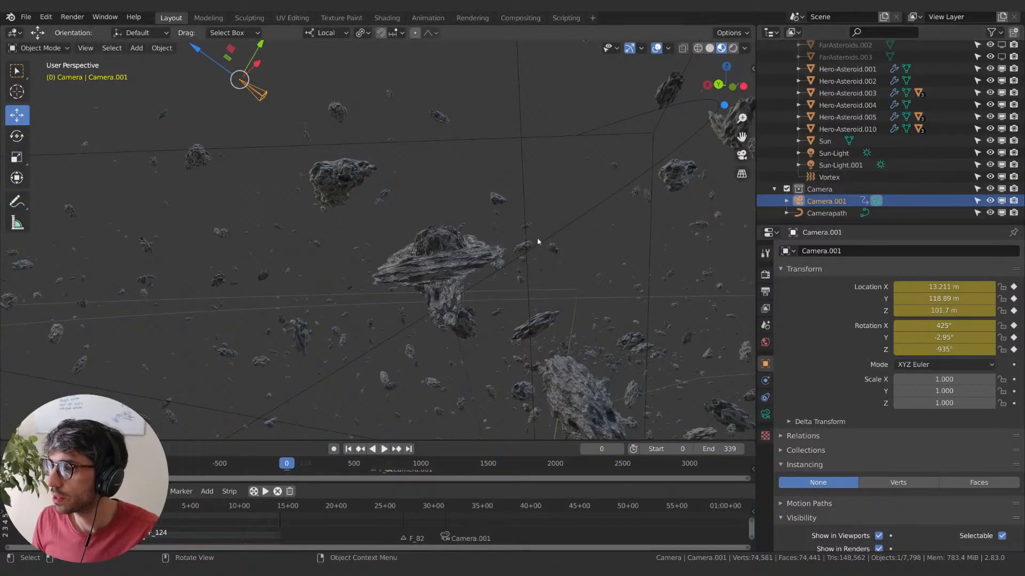
# - Move Hero-Asteroid.003 up close to the camera at about X 8.3 m, Y 114.7 m, Z 98.5 m
pyautogui.click(440, 272)
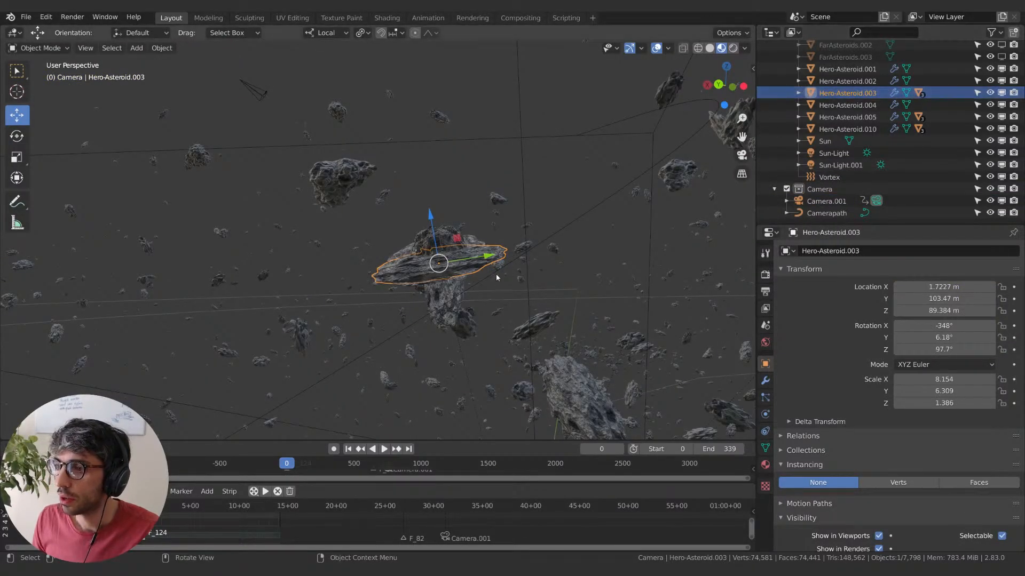
pyautogui.press('g')
pyautogui.click(369, 129)
pyautogui.moveTo(366, 133); pyautogui.dragTo(434, 175, button='middle')
pyautogui.press('g')
pyautogui.click(530, 234)
# - Scale Hero-Asteroid.003 down to about 0.53 and move it to about X 9.4 m, Y 114.7 m, Z 97.9 m
pyautogui.press('s')
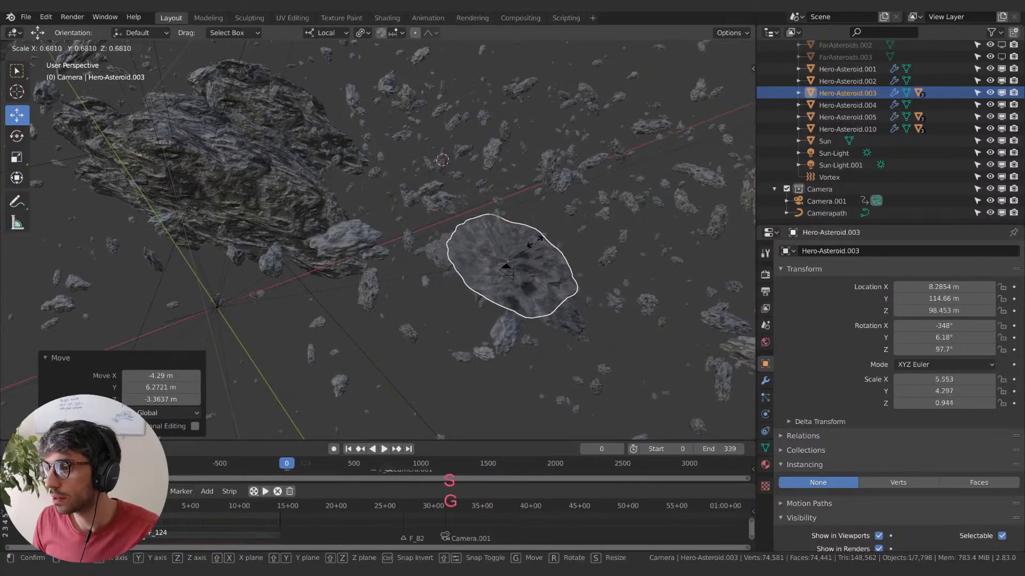
pyautogui.click(553, 244)
pyautogui.moveTo(553, 244); pyautogui.dragTo(533, 235, button='middle')
pyautogui.press('g')
pyautogui.click(515, 230)
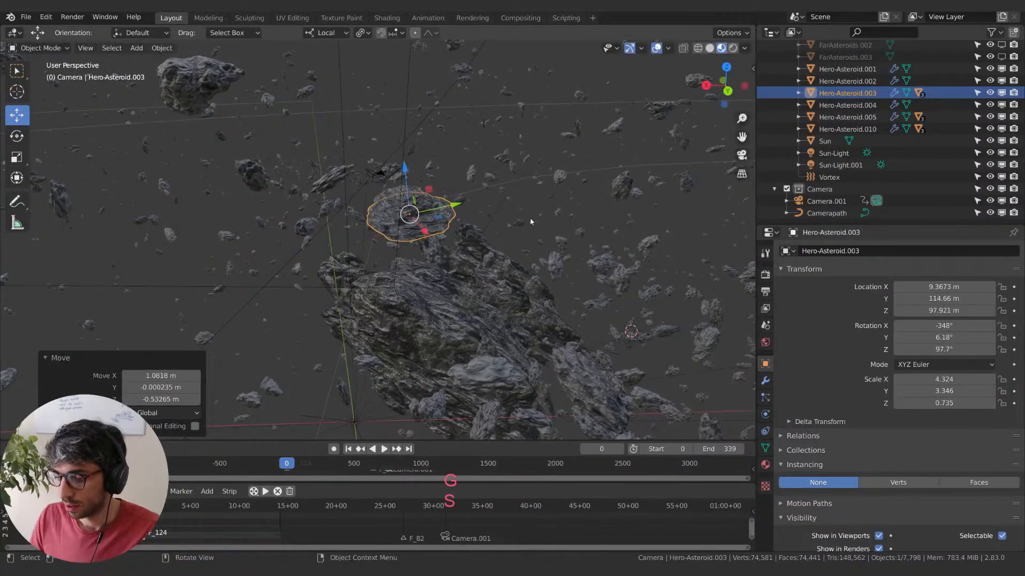
# - Reposition Hero-Asteroid.003 in the camera view to about X 9.7 m, Y 115 m, Z 97 m and restore rendered viewport shading
pyautogui.press('KP_0')
pyautogui.press('g')
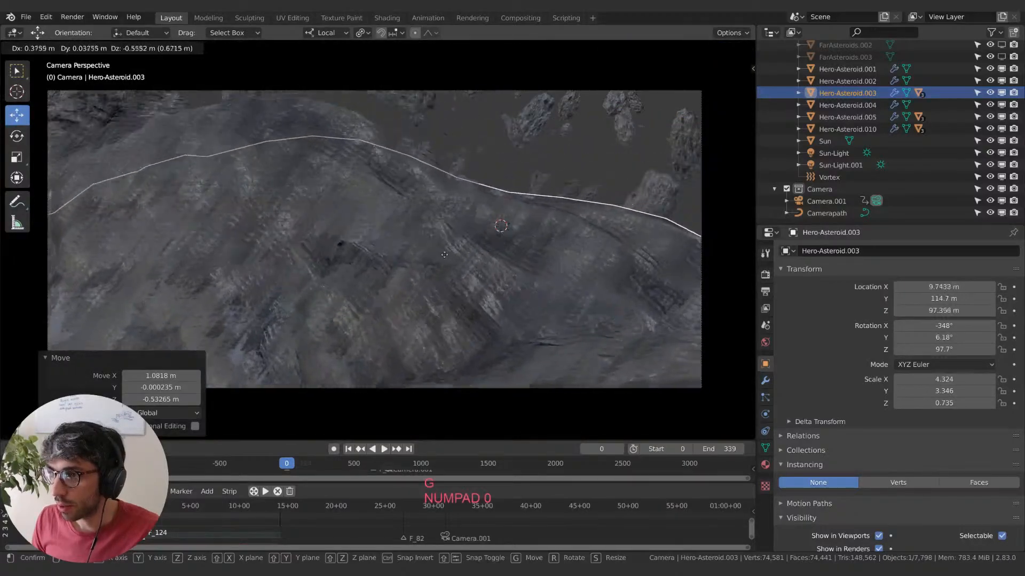
pyautogui.click(478, 279)
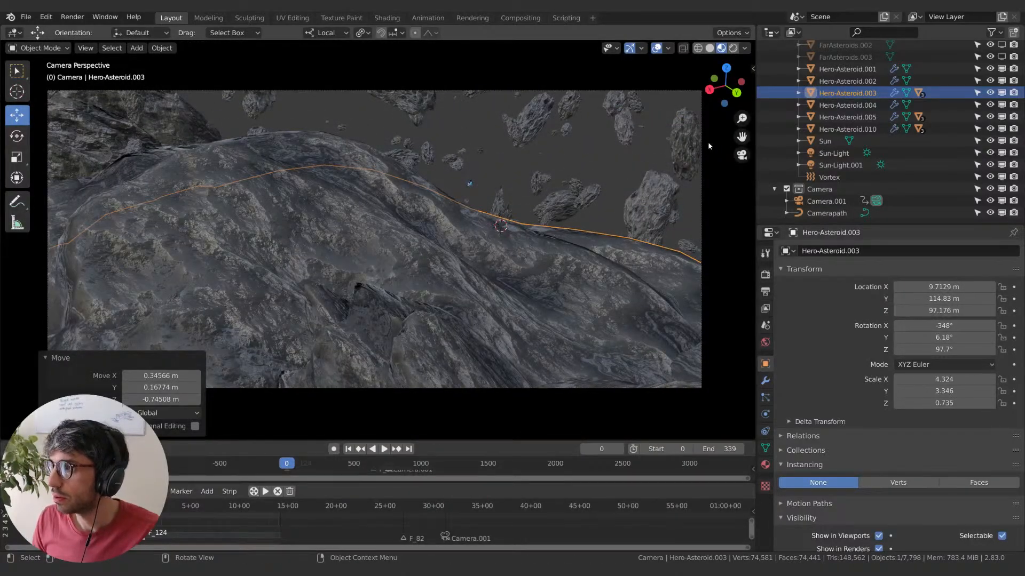
pyautogui.press('g')
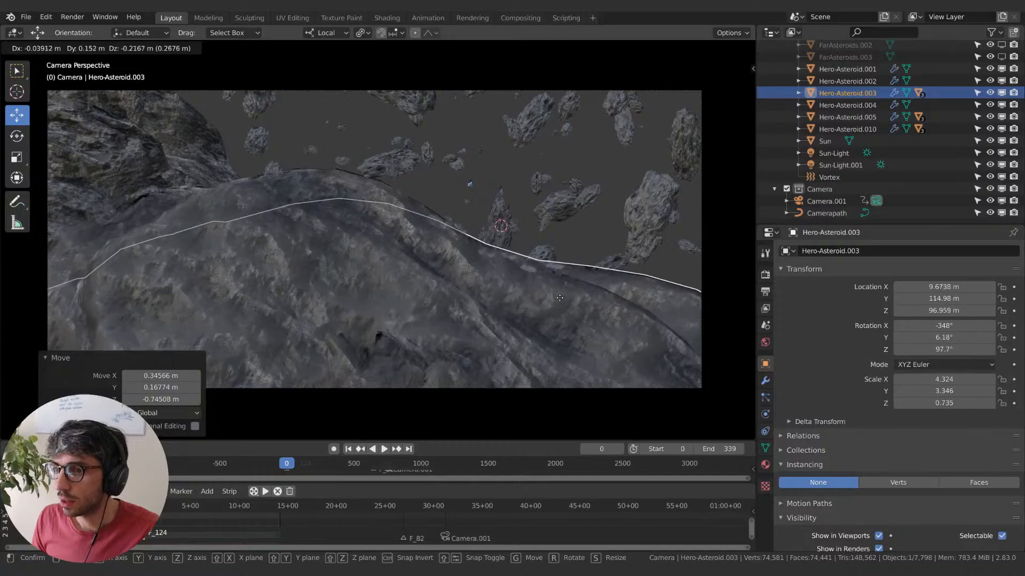
pyautogui.click(559, 298)
pyautogui.click(733, 48)
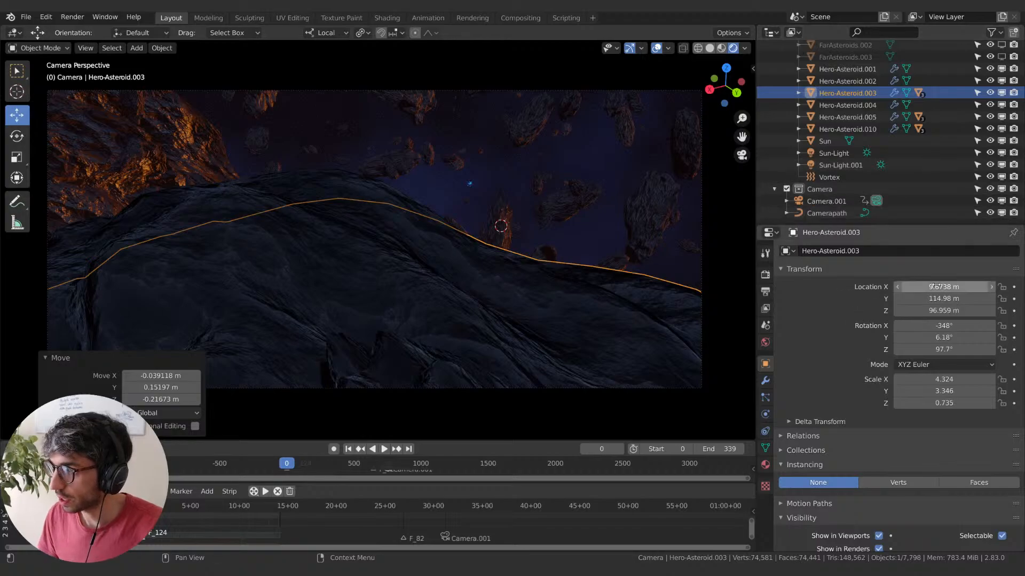
# - Keyframe Hero-Asteroid.003's location and rotation at frame 0 and play the animation forward to frame 75
pyautogui.press('i')
pyautogui.press('i')
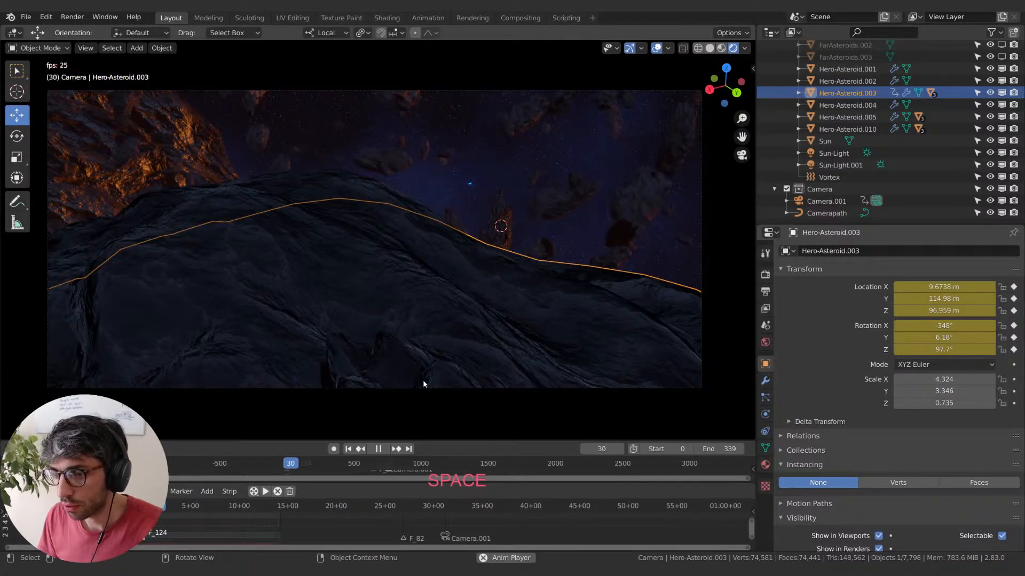
pyautogui.press('space')
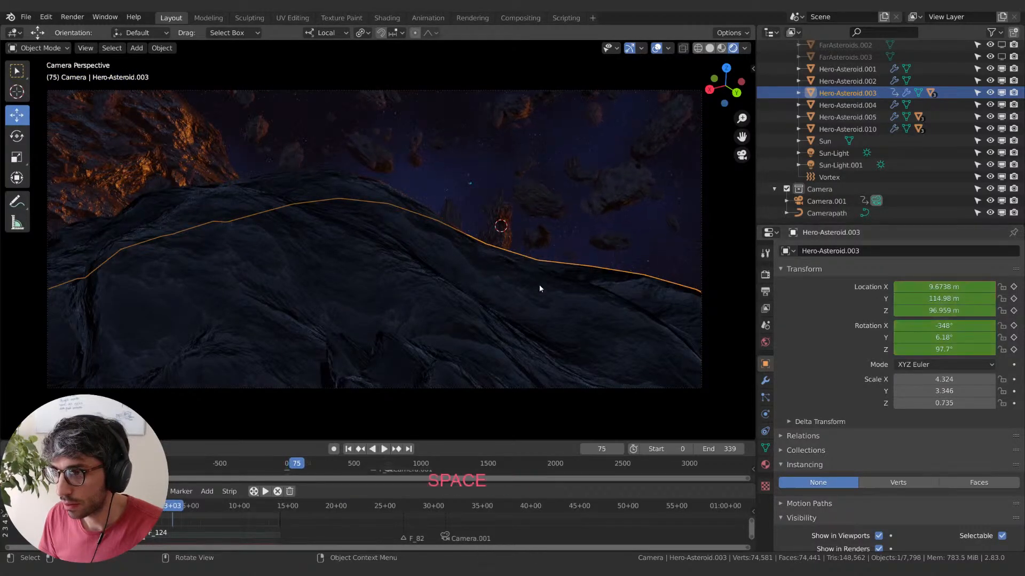
# - At frame 75, rotate Hero-Asteroid.003 about -9.2° in the camera view, lower it to about Z 96.8 m, and keyframe its location and rotation
pyautogui.press('r')
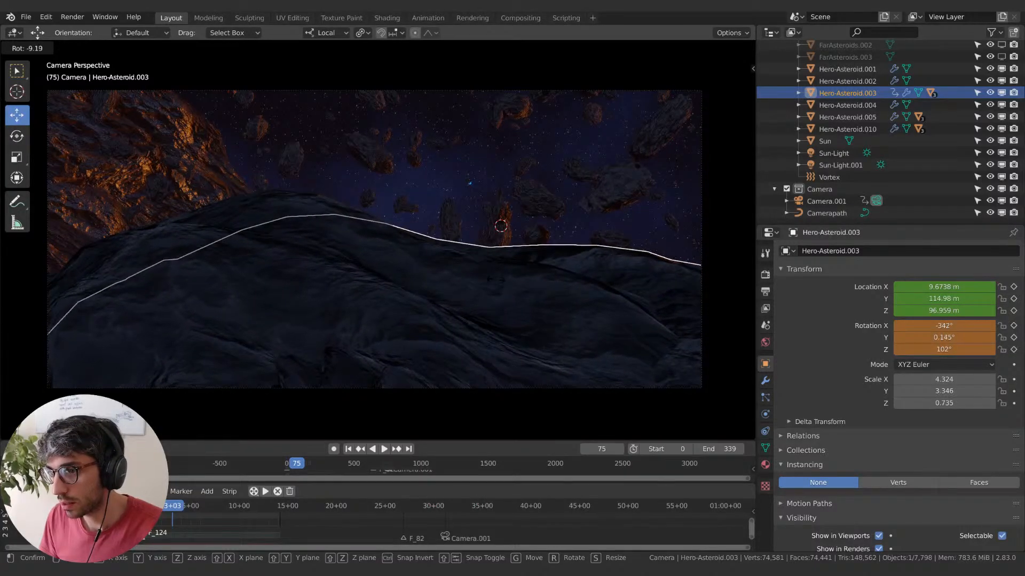
pyautogui.click(496, 282)
pyautogui.press('g')
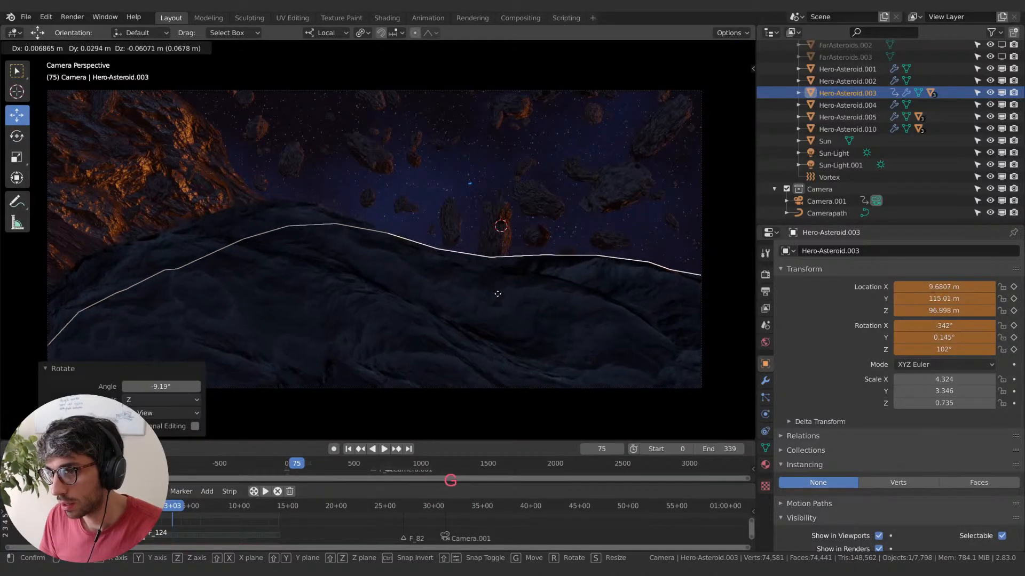
pyautogui.click(501, 322)
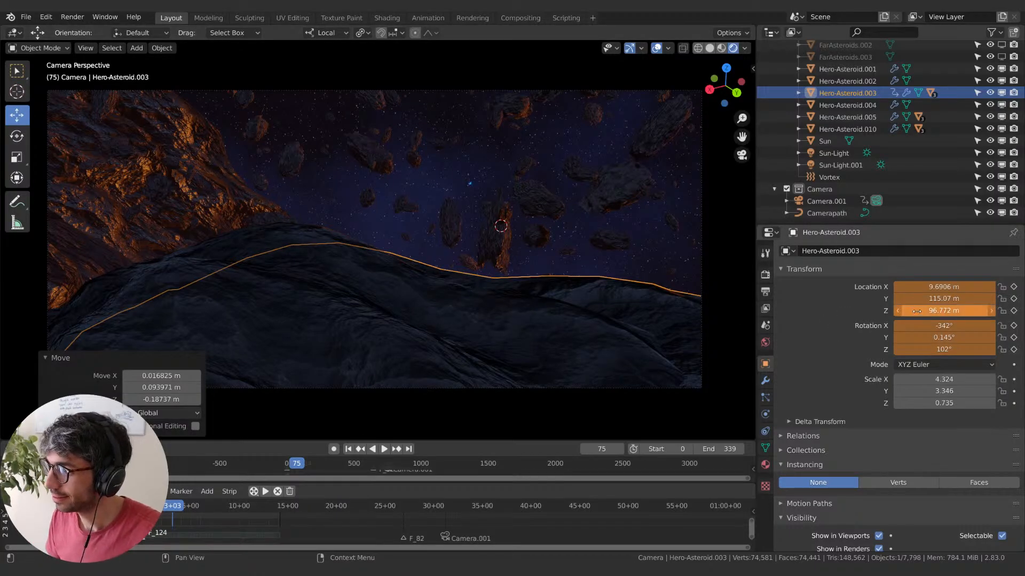
pyautogui.press('i')
pyautogui.press('i')
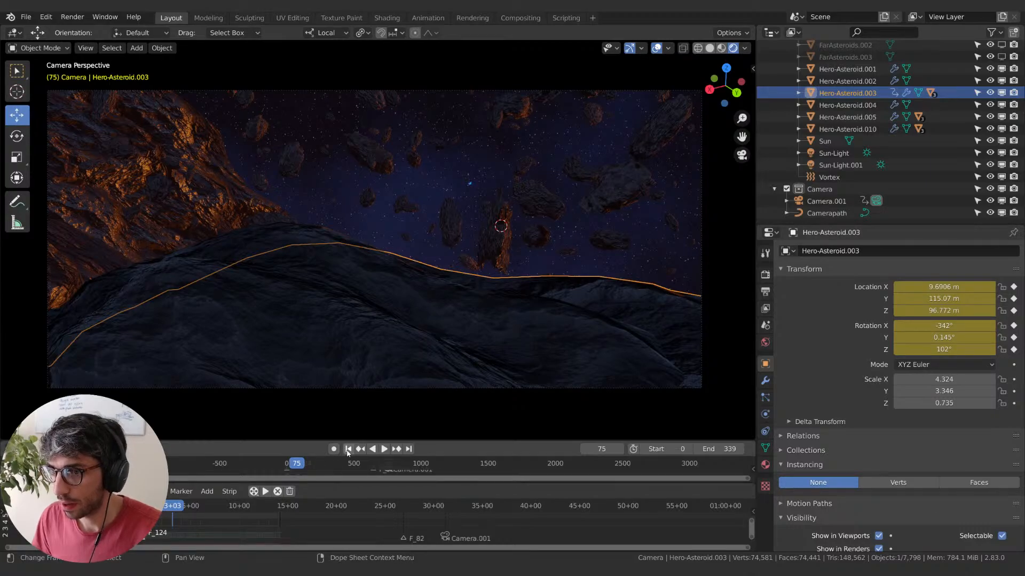
# - Select Camera.001 and play the animation from frame 0 to check the asteroid's motion
pyautogui.click(821, 202)
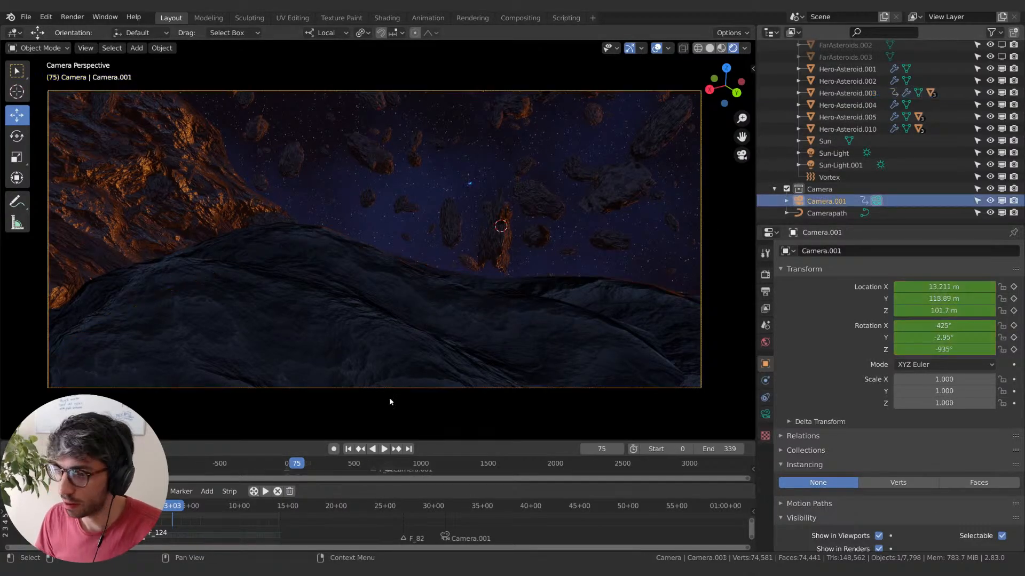
pyautogui.click(350, 450)
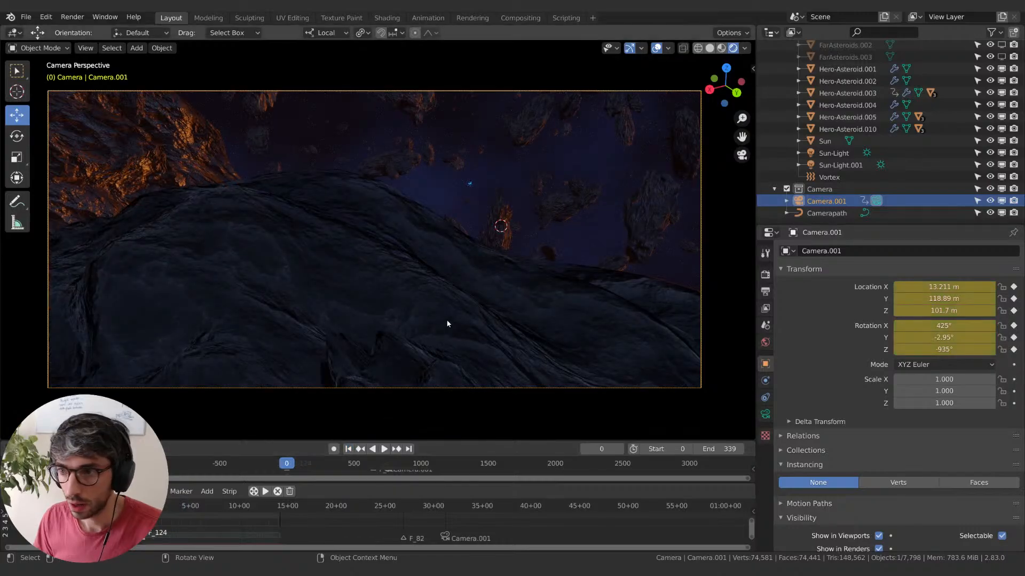
pyautogui.press('space')
pyautogui.press('space')
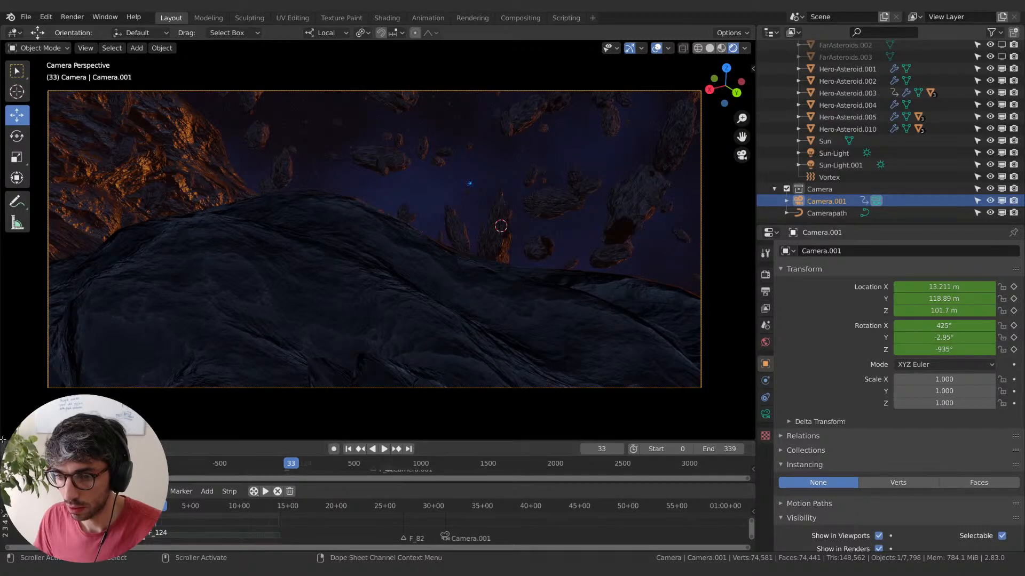
# - Enlarge the timeline and set the interpolation of Hero-Asteroid.003's keyframes to Linear
pyautogui.moveTo(3, 446); pyautogui.dragTo(4, 501)
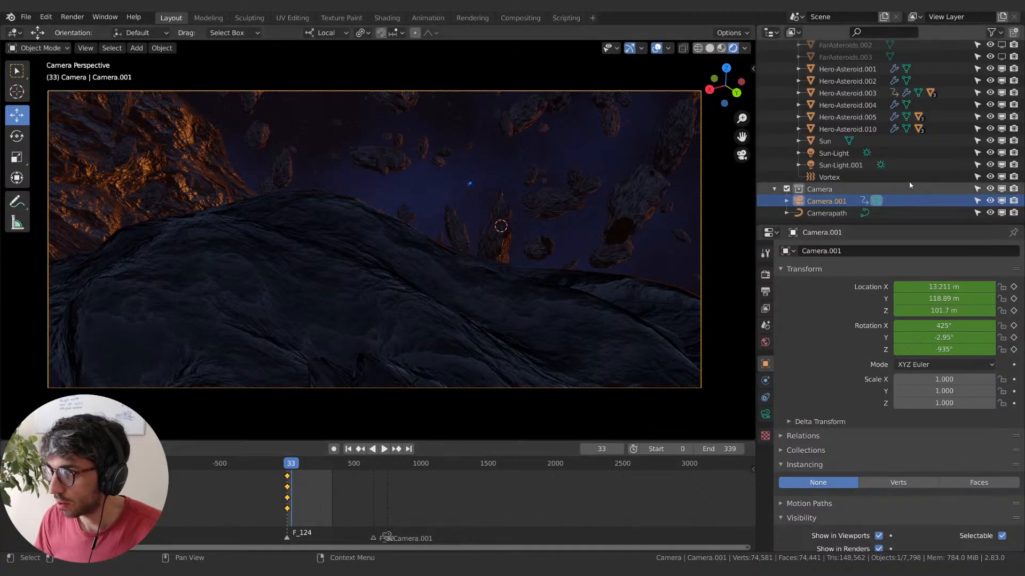
pyautogui.click(579, 336)
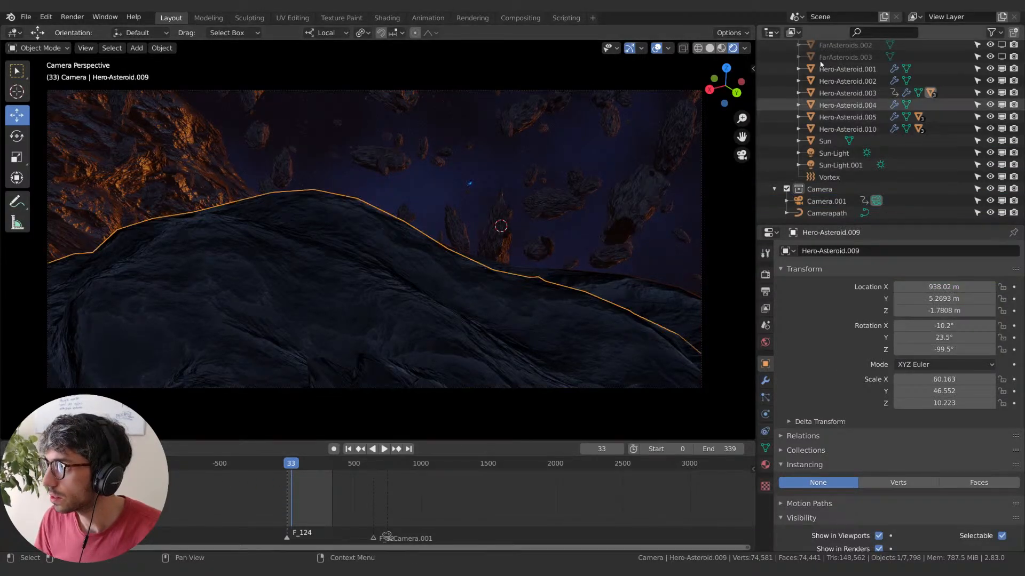
pyautogui.click(848, 93)
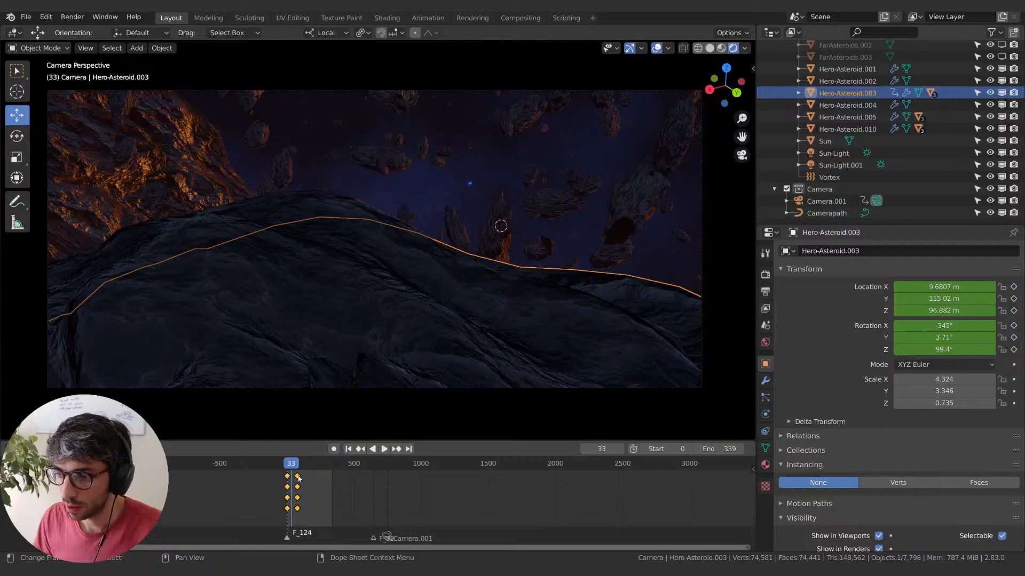
pyautogui.rightClick(299, 479)
pyautogui.moveTo(298, 479)
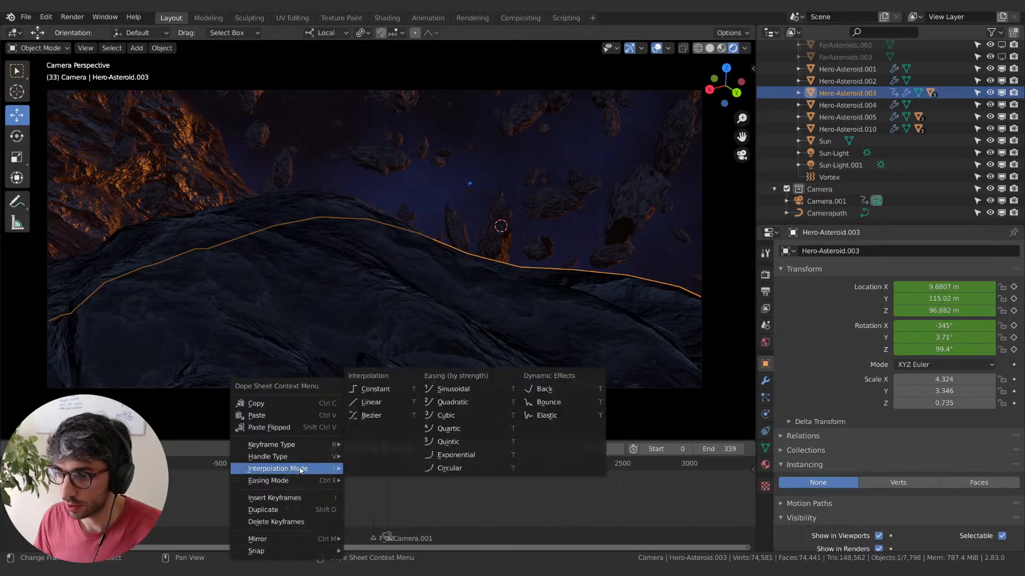
pyautogui.click(385, 402)
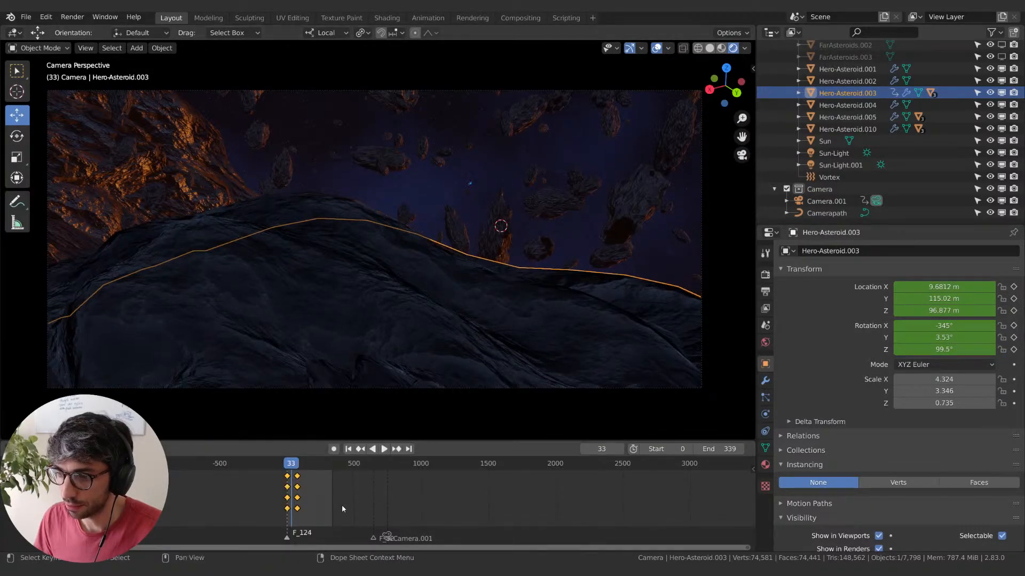
# - Replay the animation through the camera with Camera.001 selected to check the foreground asteroid's linear motion
pyautogui.click(288, 464)
pyautogui.press('space')
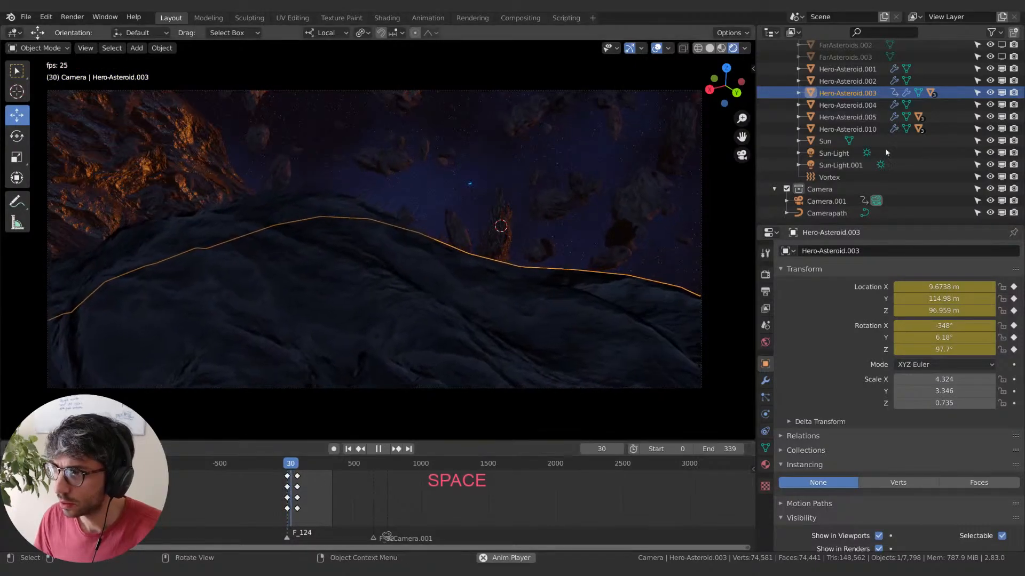
pyautogui.press('space')
pyautogui.click(826, 201)
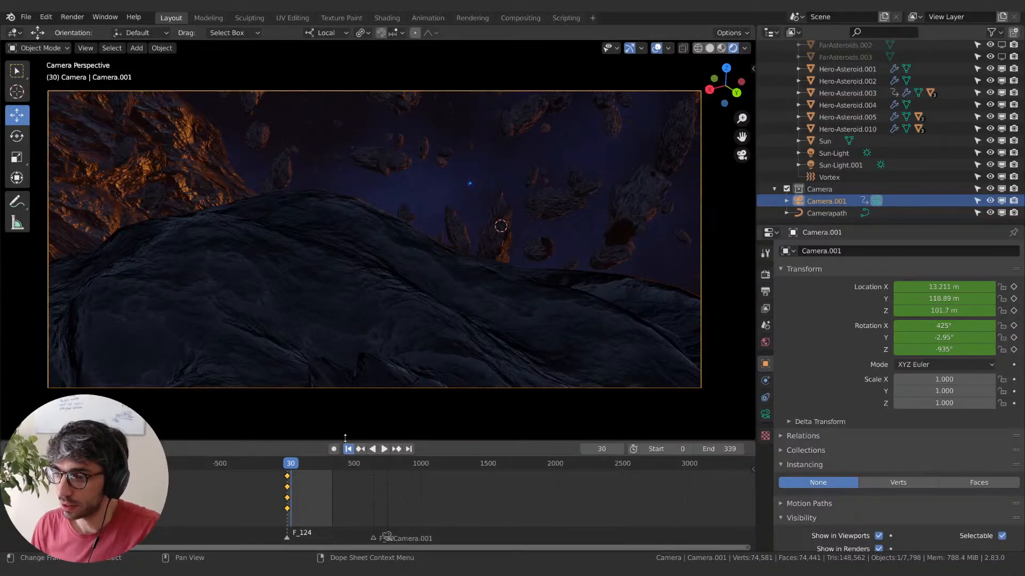
pyautogui.press('space')
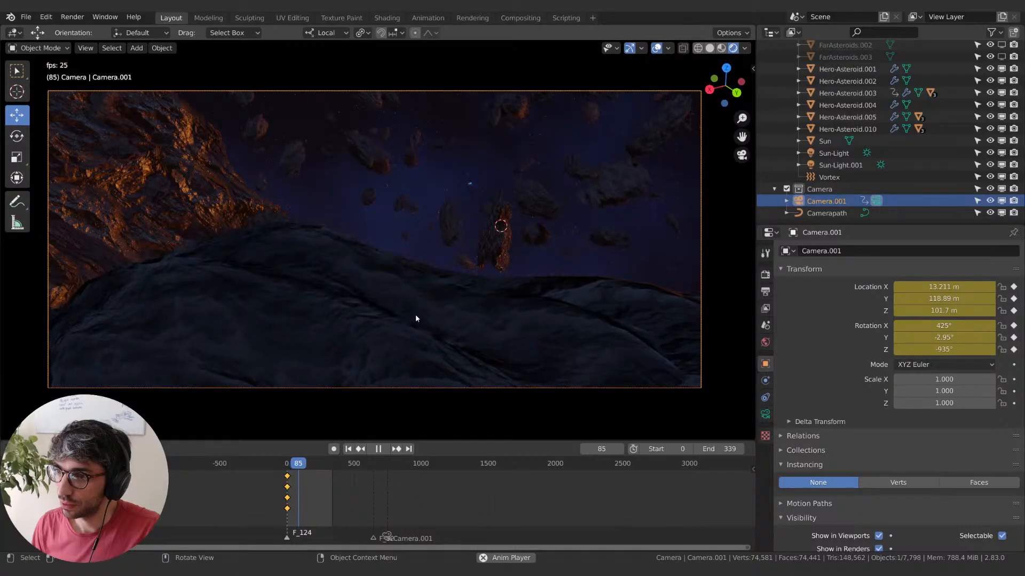
pyautogui.press('space')
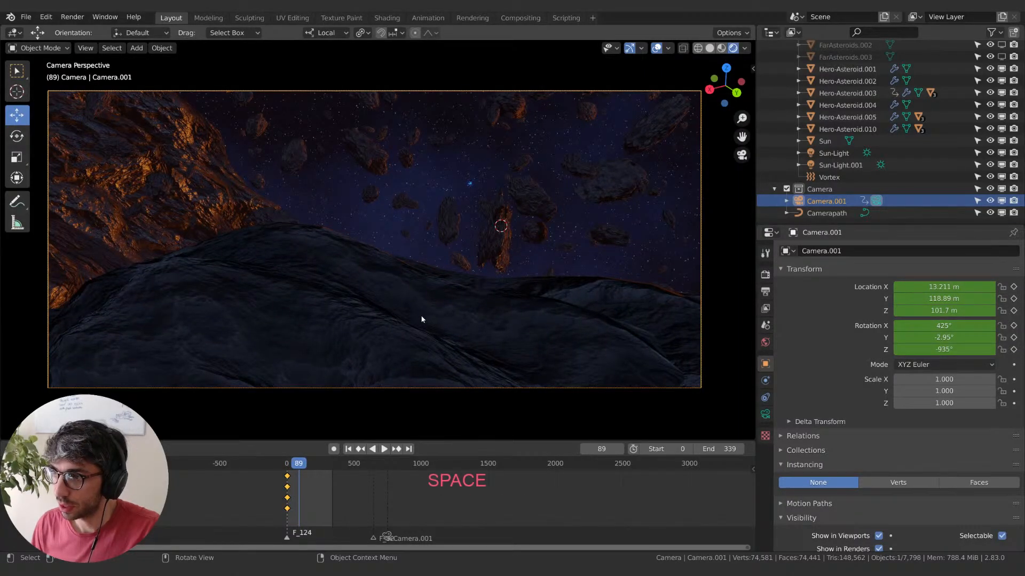
pyautogui.moveTo(422, 319); pyautogui.dragTo(421, 320, button='middle')
pyautogui.press('KP_0')
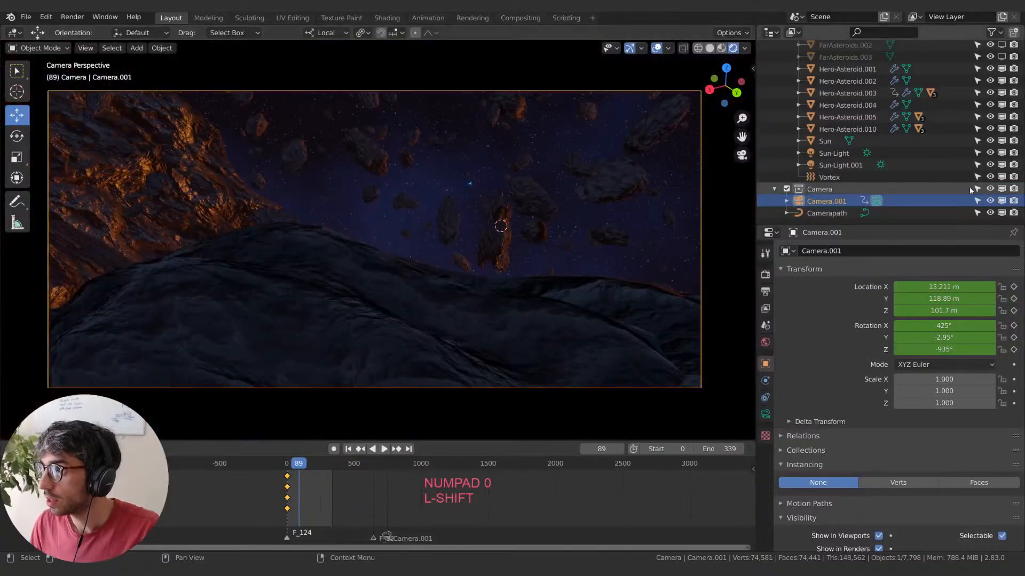
# - Enable Lock Camera to View in the 3D view settings
pyautogui.click(749, 65)
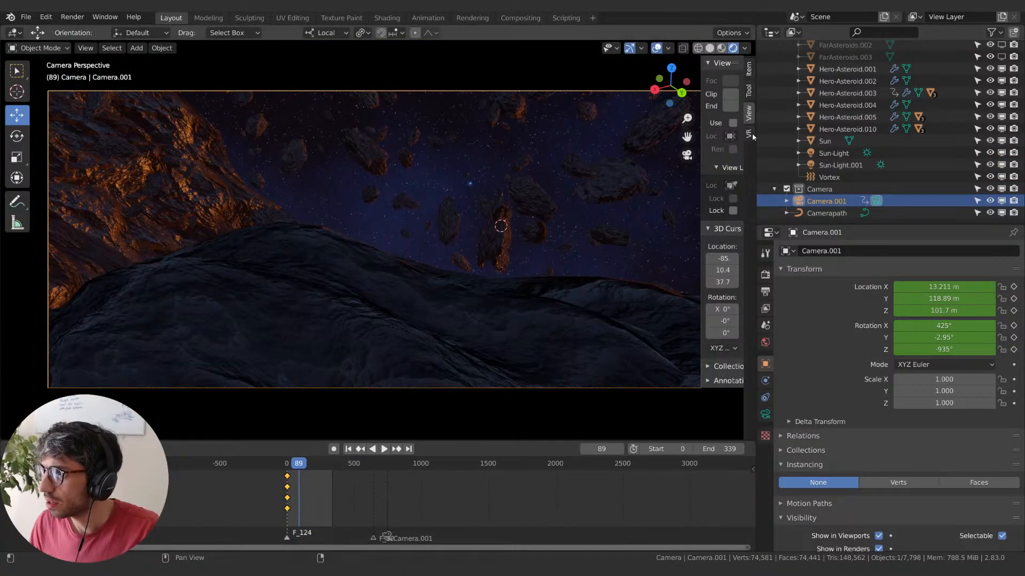
pyautogui.click(747, 92)
pyautogui.click(749, 74)
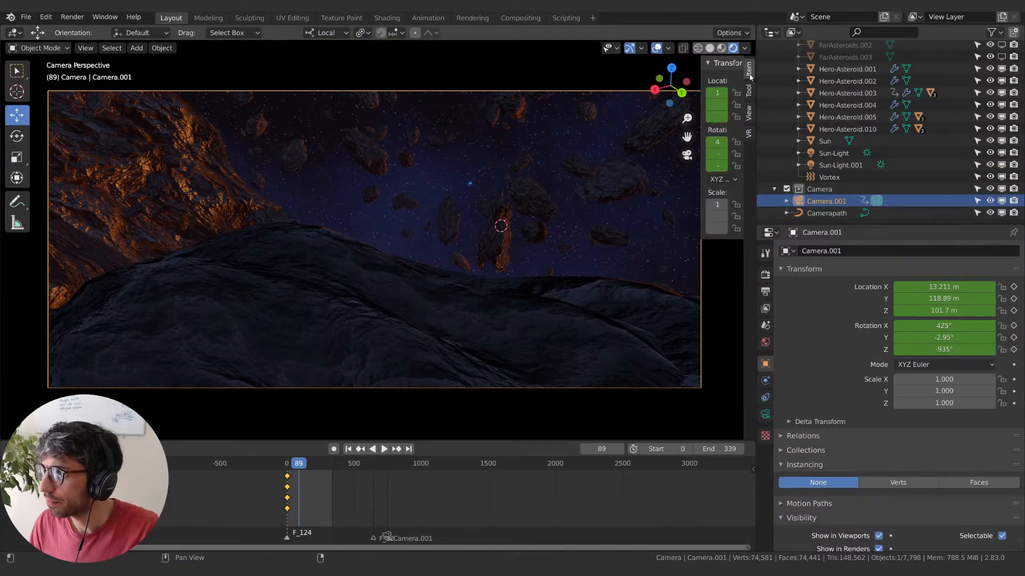
pyautogui.moveTo(701, 128); pyautogui.dragTo(657, 137)
pyautogui.click(748, 113)
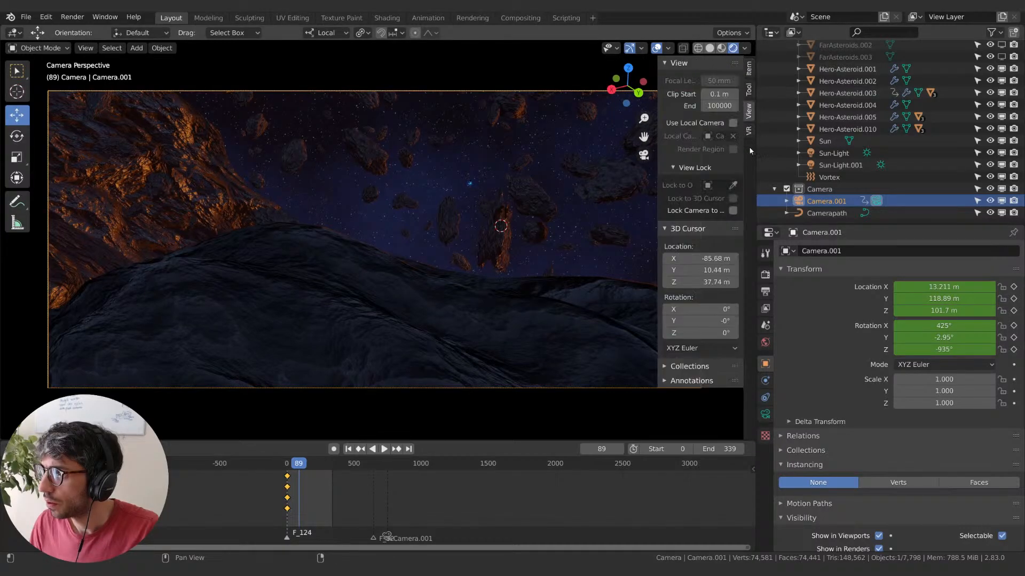
pyautogui.press('n')
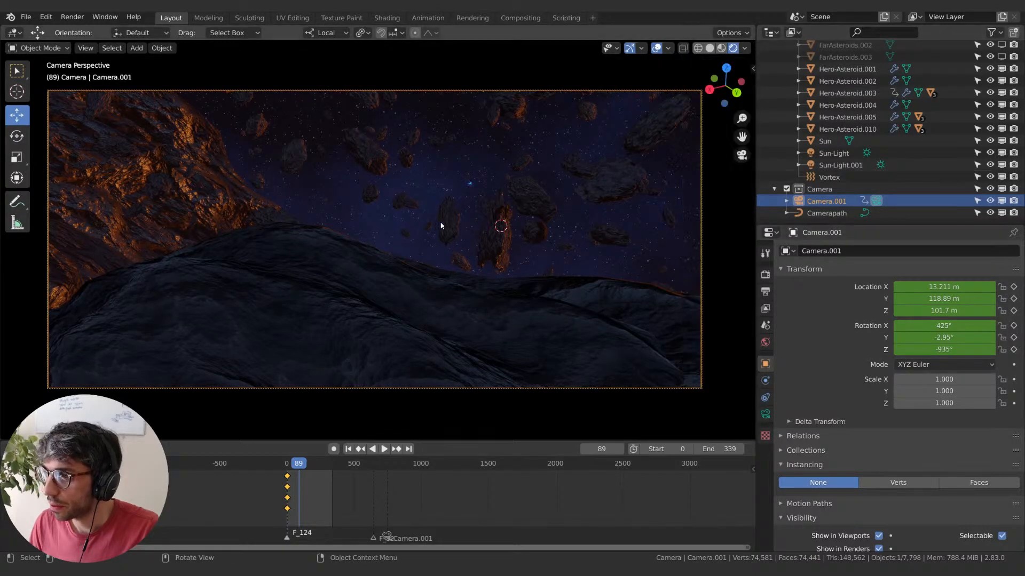
# - At frame 89, reframe Camera.001 to about X 12.49, Y 119.29, Z 102.06 m with about -10.6° Y rotation, and keyframe its location and rotation
pyautogui.keyDown('shift'); pyautogui.moveTo(465, 240); pyautogui.dragTo(462, 248, button='middle'); pyautogui.keyUp('shift')
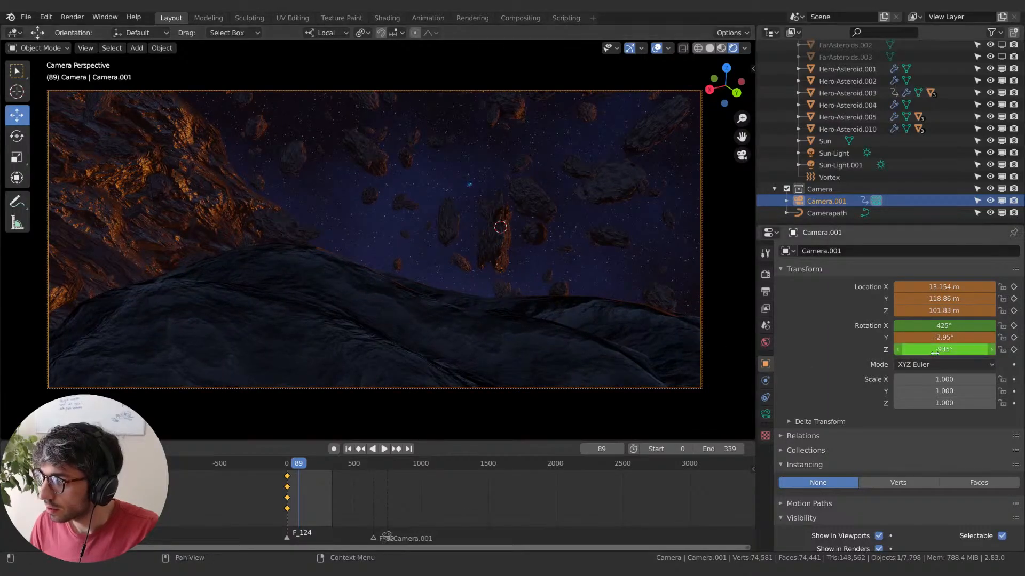
pyautogui.moveTo(944, 350); pyautogui.dragTo(922, 337)
pyautogui.moveTo(613, 249); pyautogui.dragTo(610, 253, button='middle')
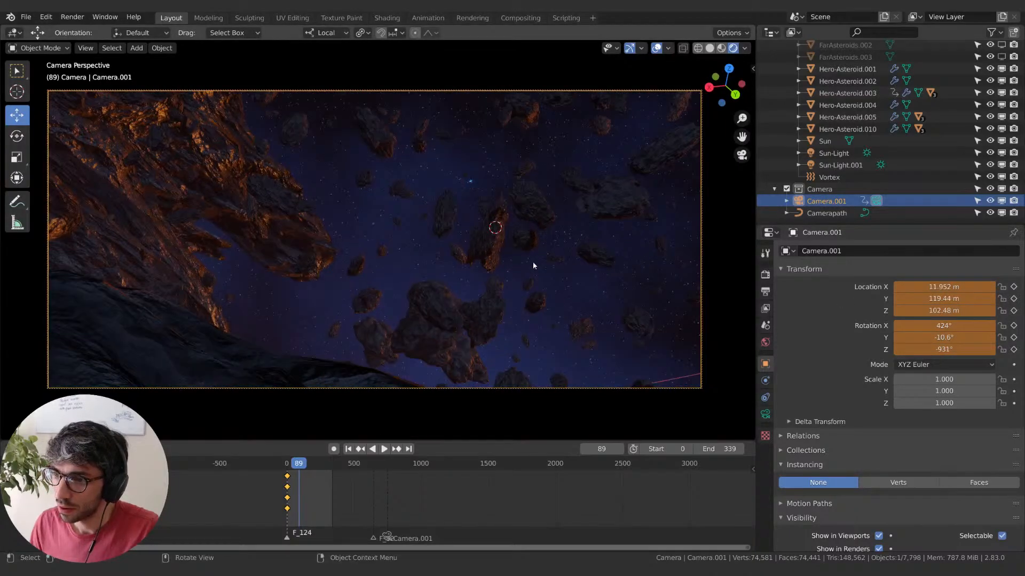
pyautogui.keyDown('shift'); pyautogui.moveTo(533, 265); pyautogui.dragTo(562, 245, button='middle'); pyautogui.keyUp('shift')
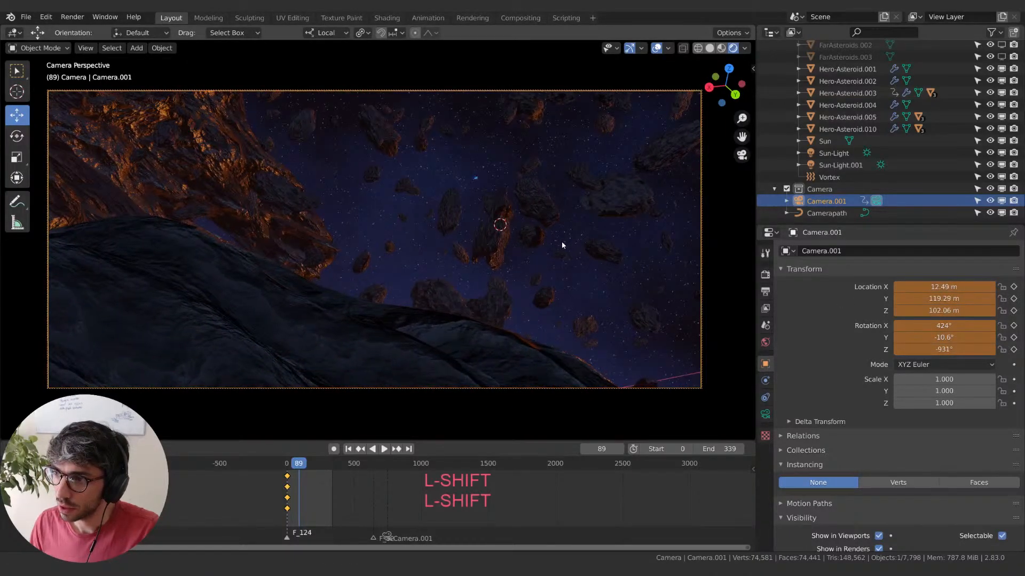
pyautogui.press('i')
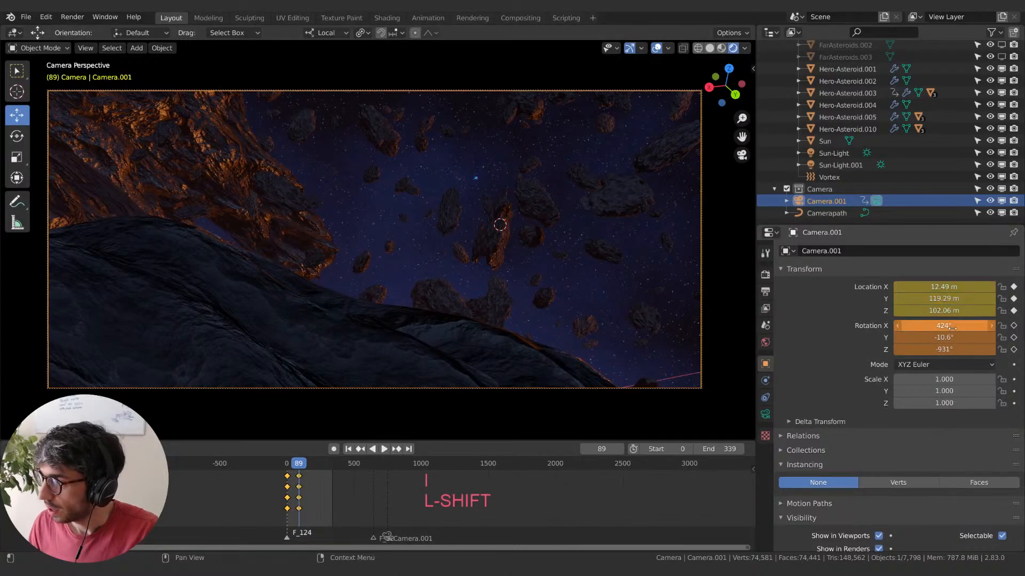
pyautogui.press('i')
# - Play the animation from frame 0 through Camera.001 to check the newly keyframed camera move
pyautogui.click(347, 448)
pyautogui.press('space')
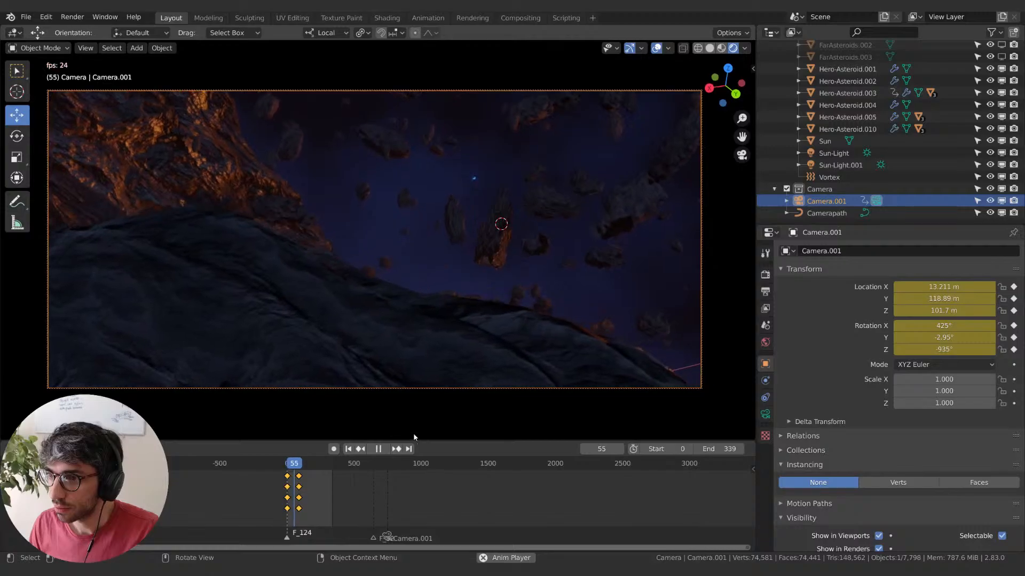
pyautogui.click(347, 449)
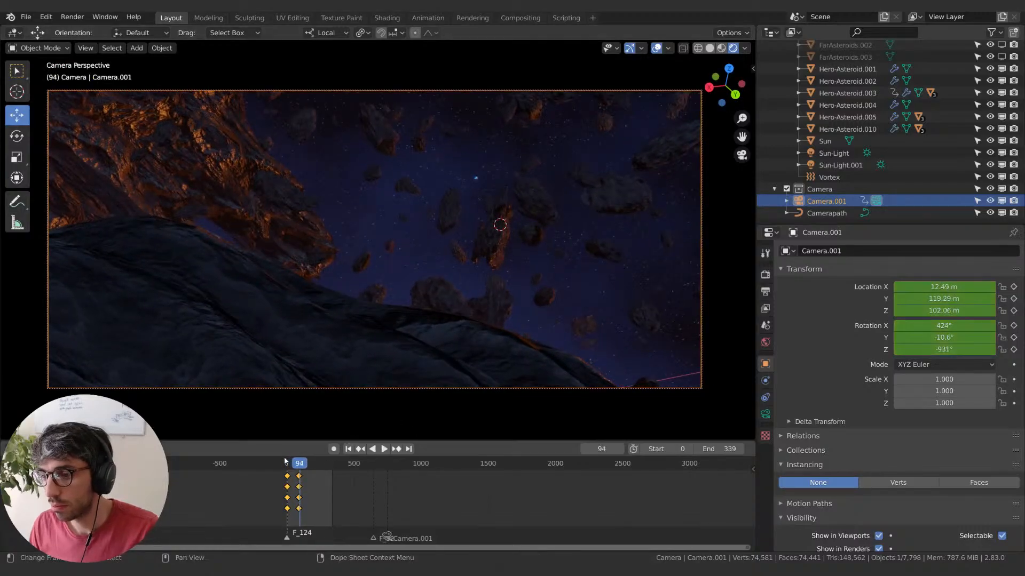
pyautogui.press('space')
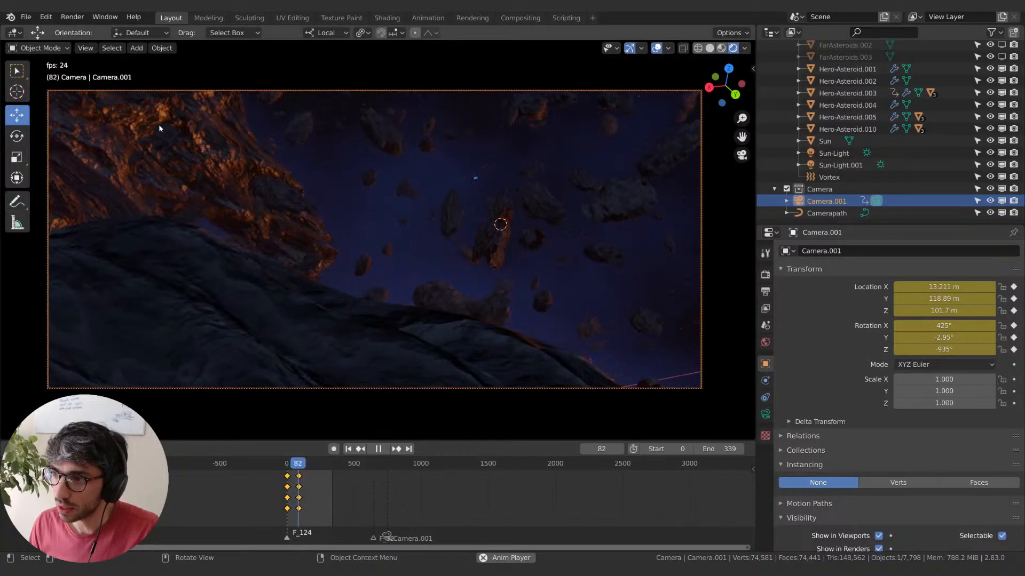
pyautogui.press('space')
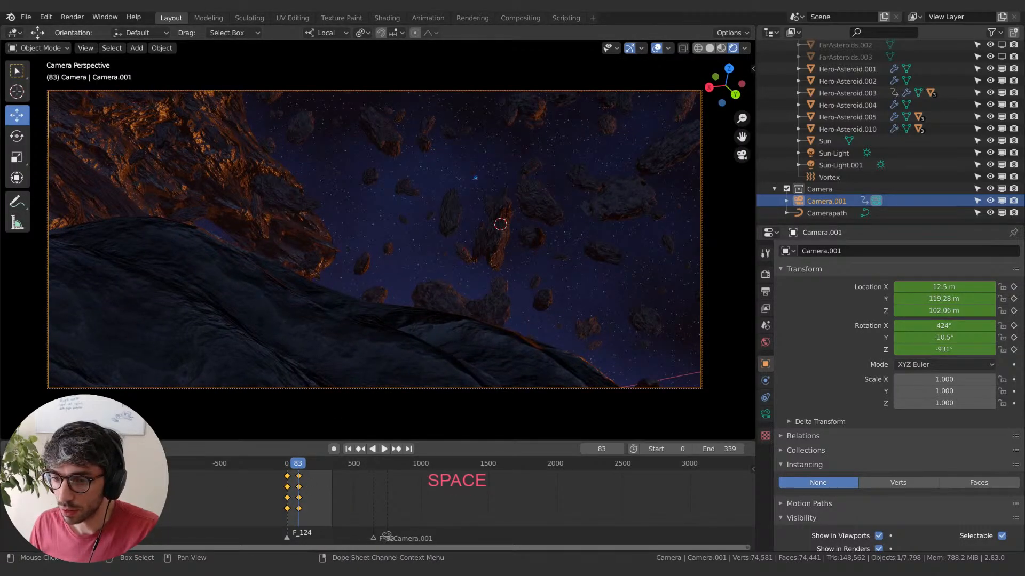
# - Expand Camera.001's animation channels, mute its three rotation channels, and play the shot to judge the location movement alone
pyautogui.click(12, 508)
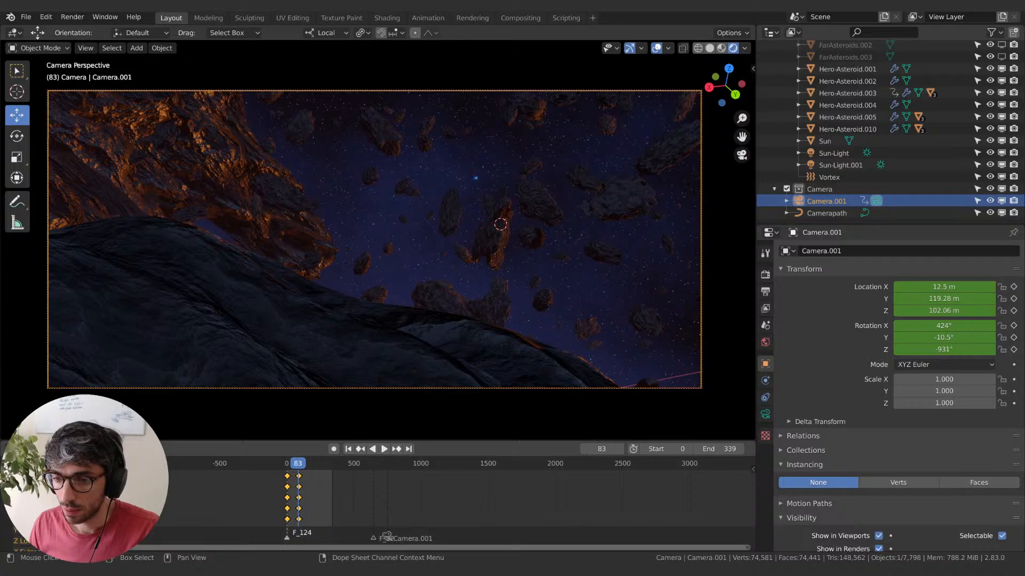
pyautogui.scroll(-1, 292, 499)
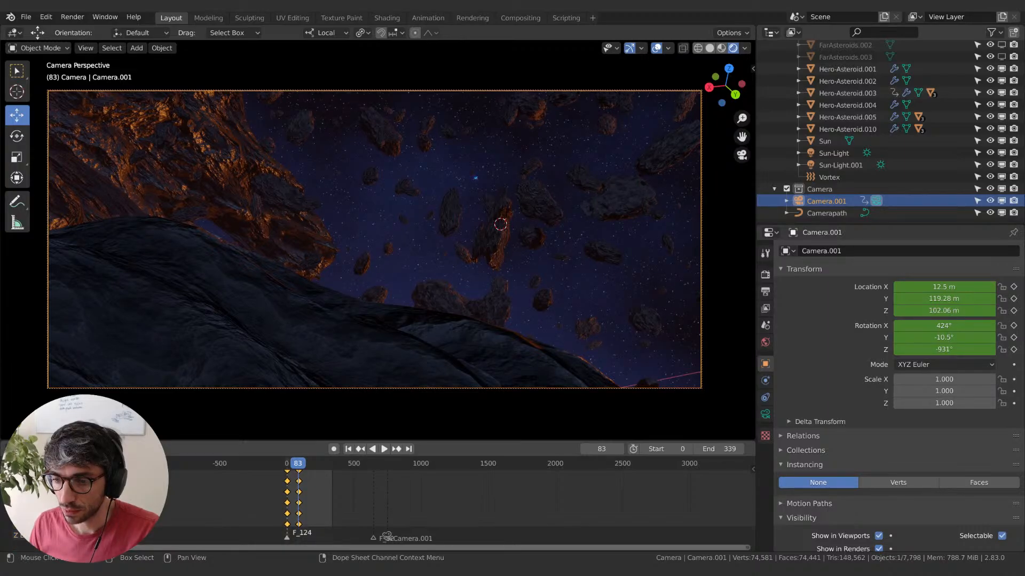
pyautogui.click(289, 463)
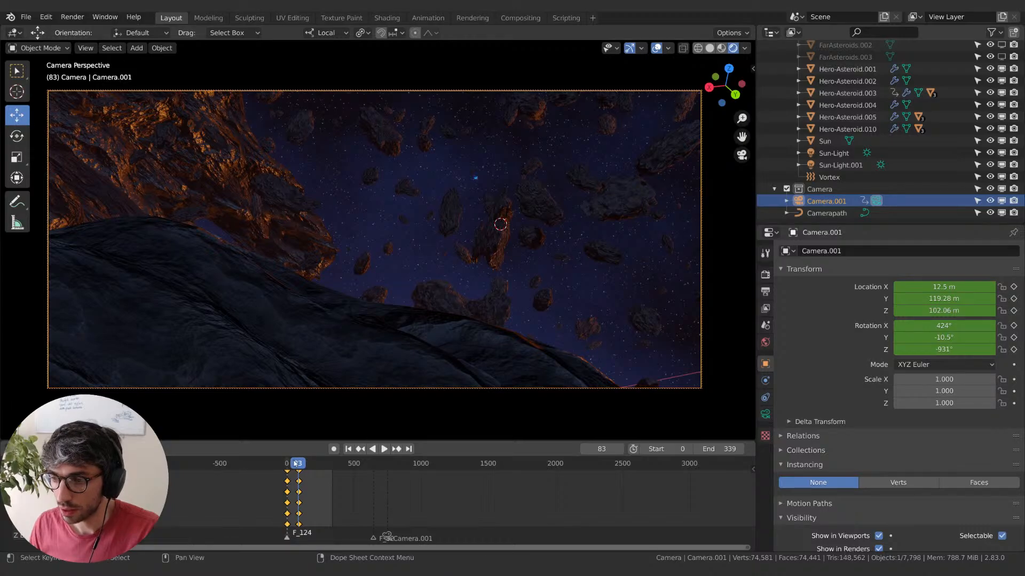
pyautogui.press('space')
pyautogui.press('space')
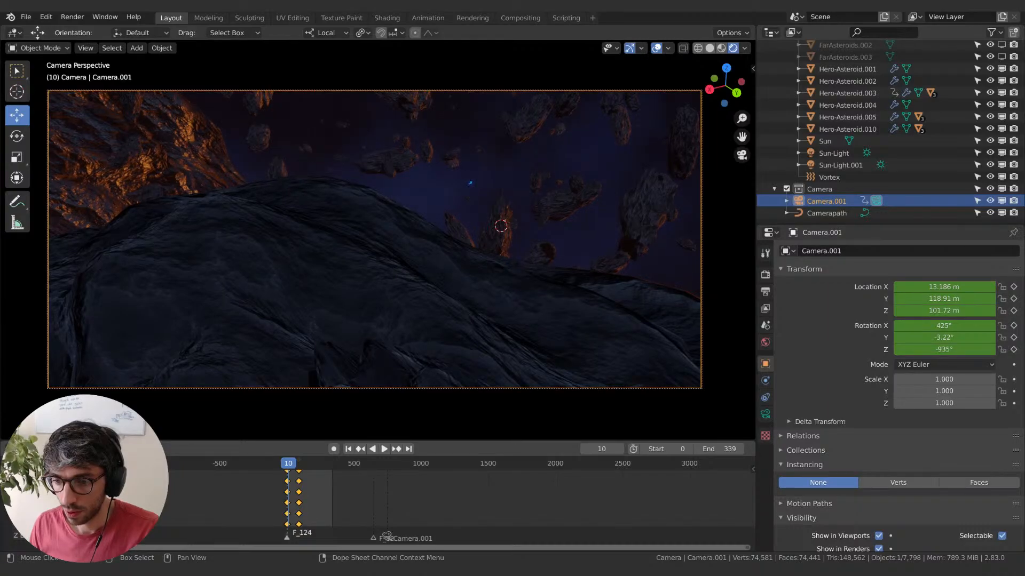
pyautogui.press('space')
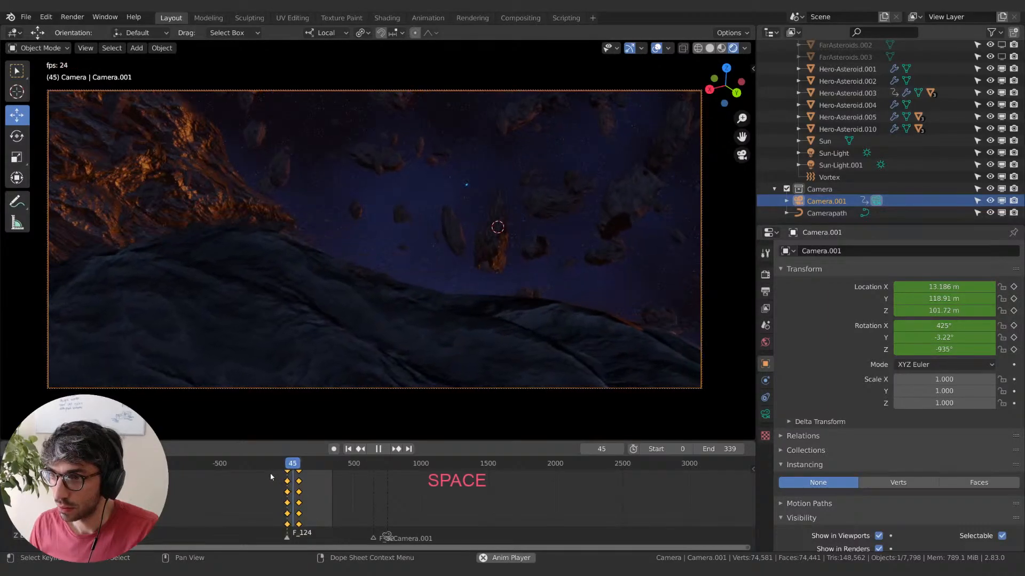
pyautogui.press('space')
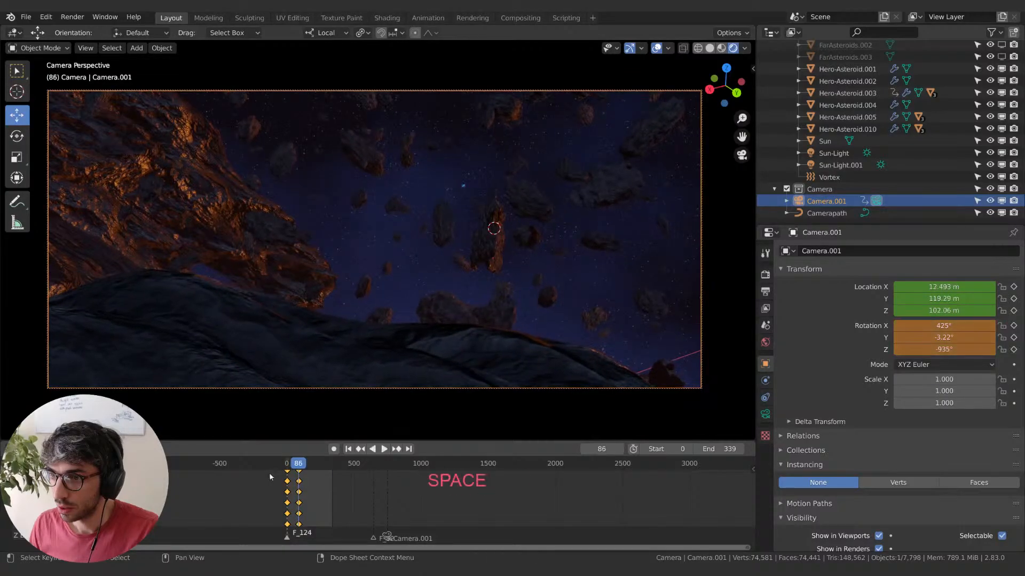
# - Unmute only Camera.001's Z rotation channel and replay the shot from the start to check its contribution
pyautogui.click(286, 463)
pyautogui.press('space')
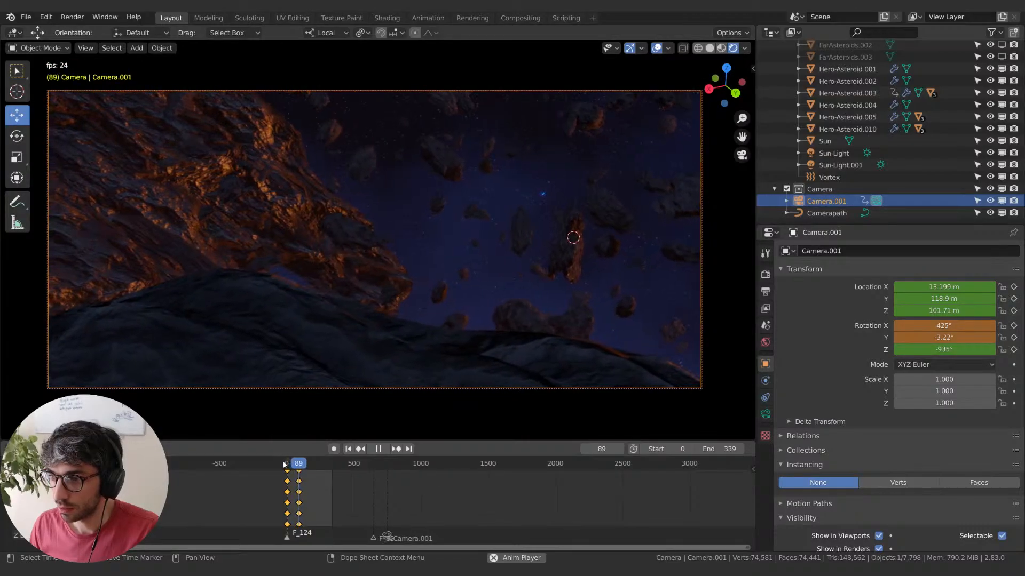
pyautogui.click(286, 463)
pyautogui.press('space')
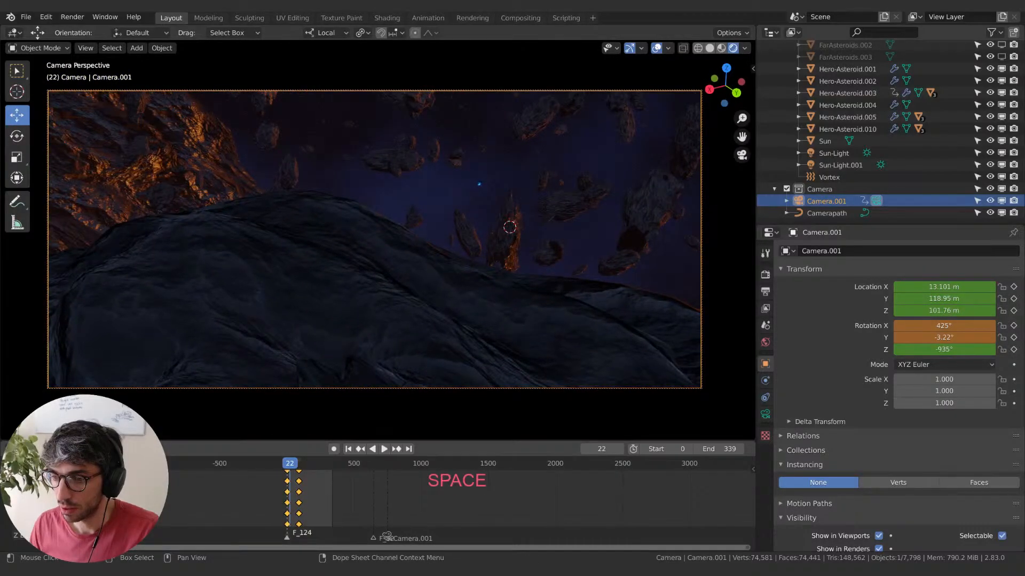
# - Isolate Camera.001's Y rotation by muting the X and Z rotation channels, and replay the shot from the start
pyautogui.click(283, 464)
pyautogui.press('space')
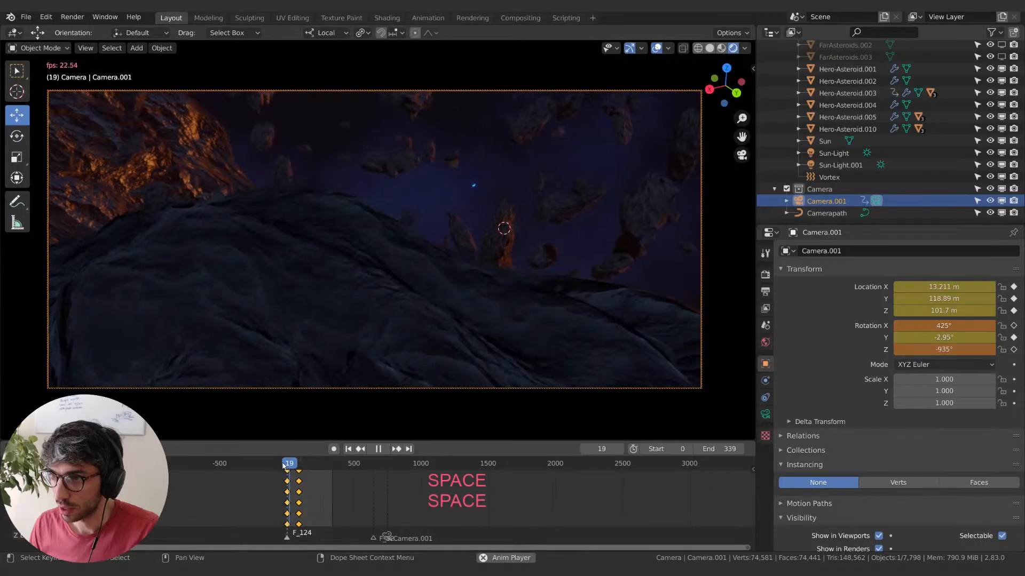
pyautogui.press('space')
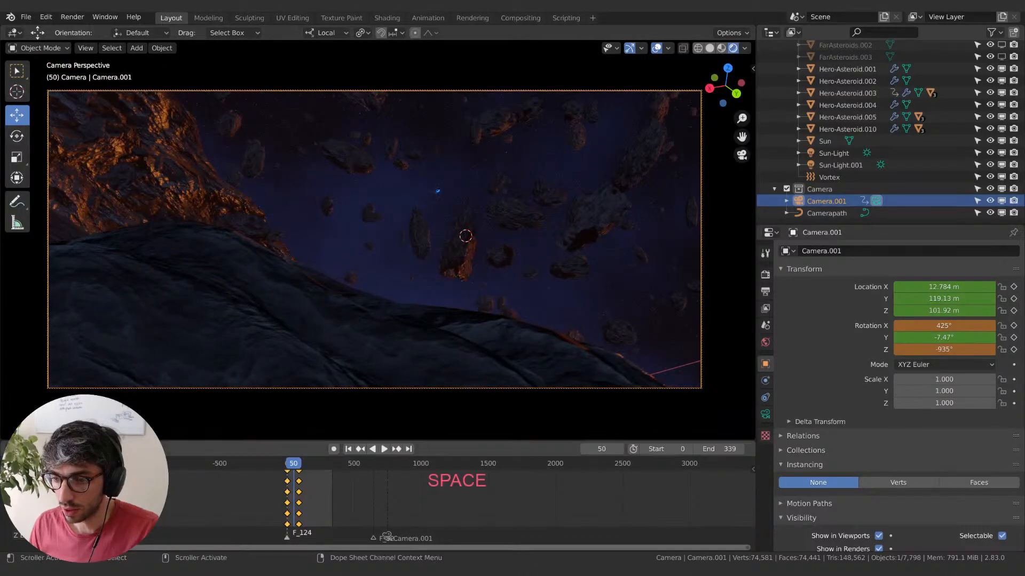
# - Leave only Camera.001's X rotation channel active, with Y and Z rotation muted, and replay the shot repeatedly from the start
pyautogui.click(285, 465)
pyautogui.press('space')
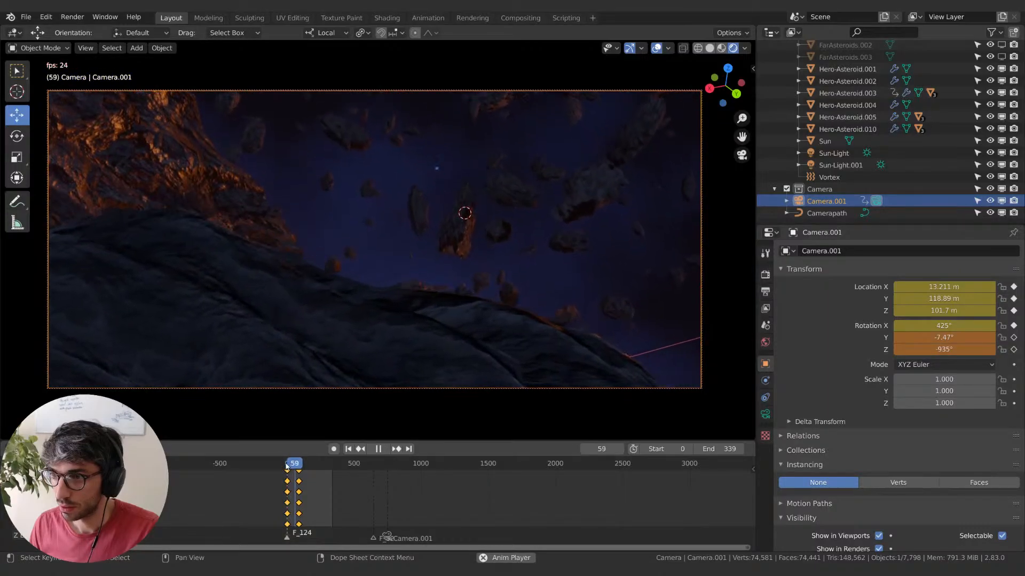
pyautogui.click(285, 465)
pyautogui.press('space')
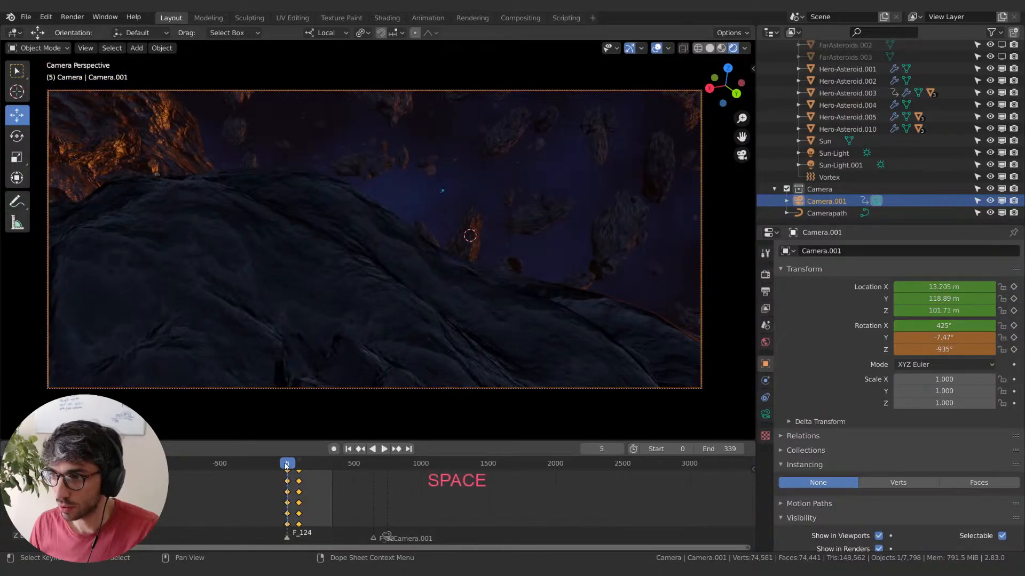
pyautogui.press('space')
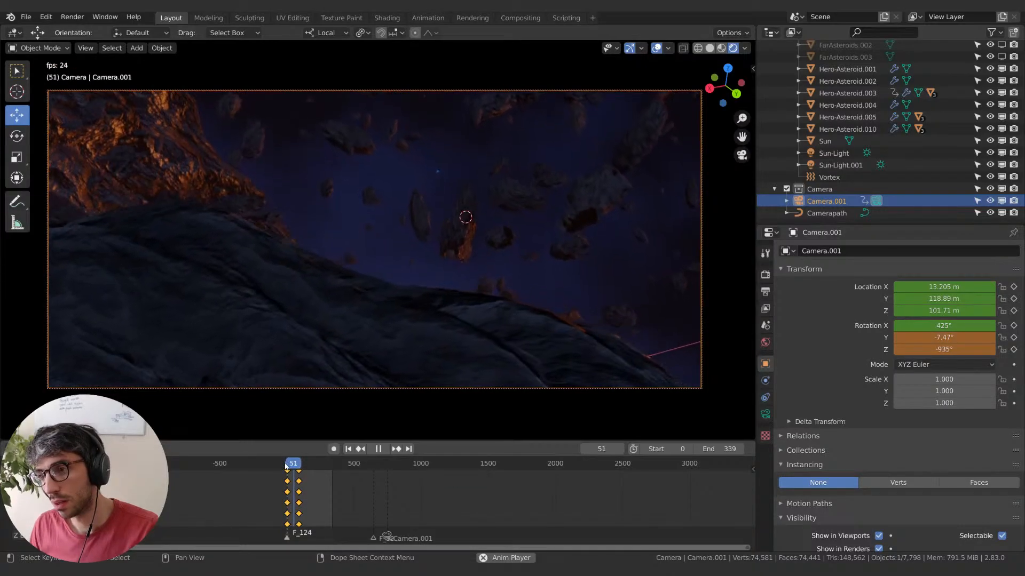
pyautogui.press('space')
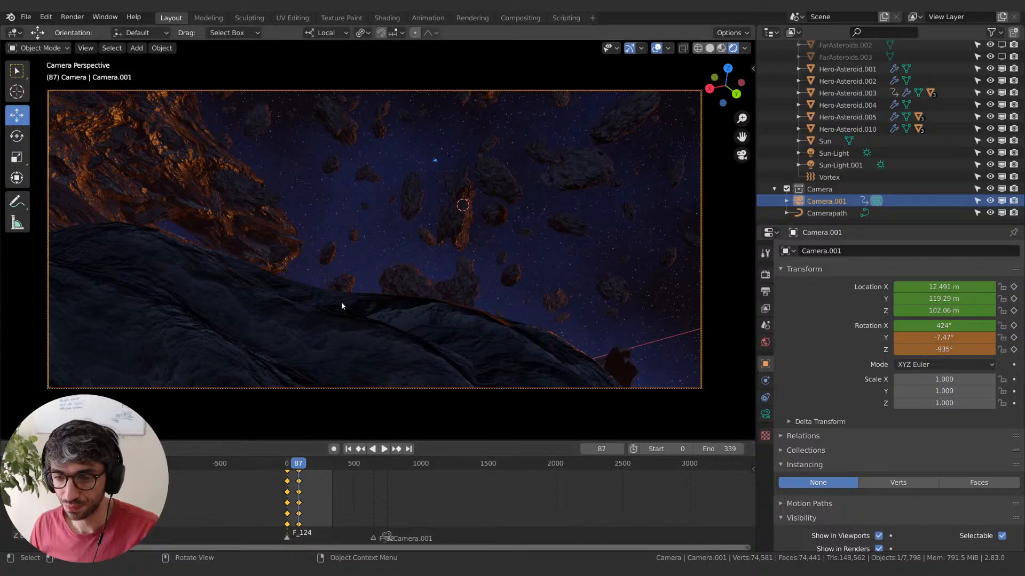
pyautogui.click(284, 463)
pyautogui.press('space')
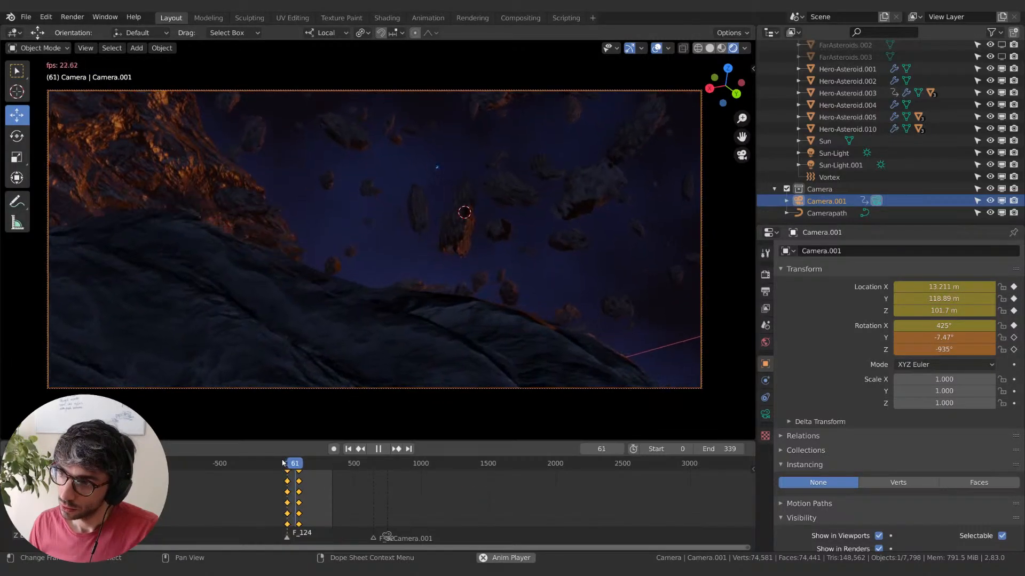
pyautogui.press('space')
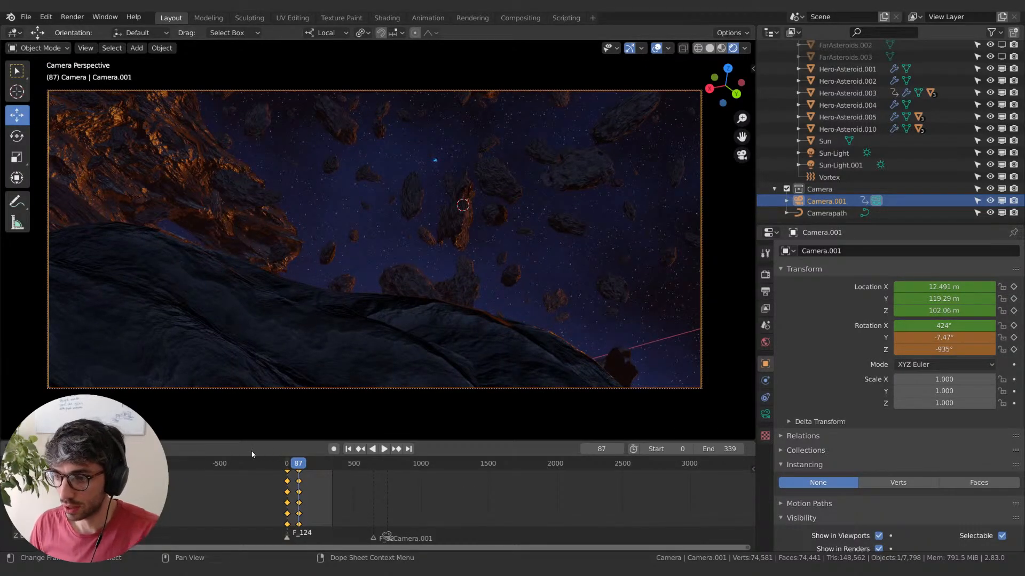
pyautogui.click(280, 465)
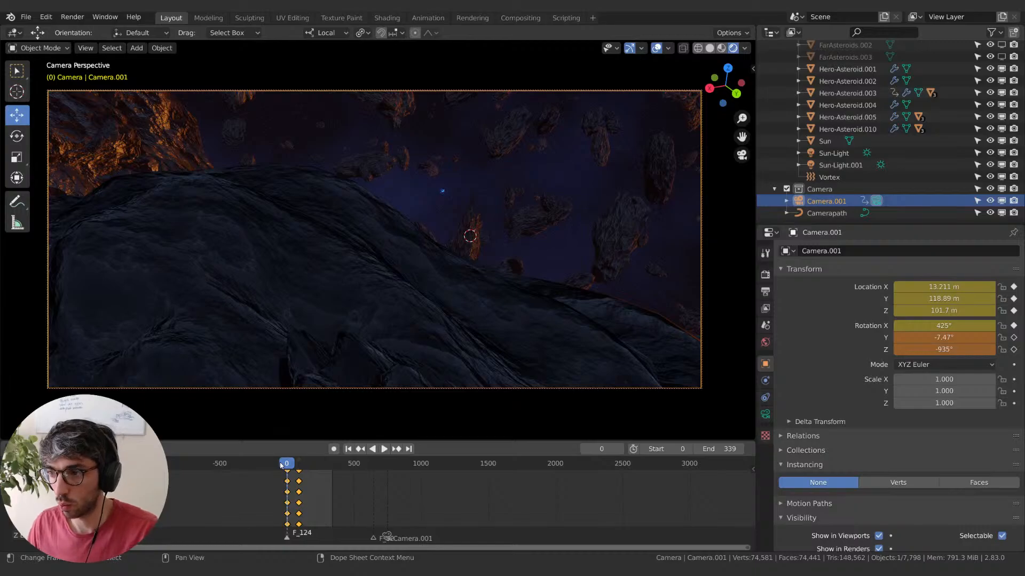
pyautogui.press('space')
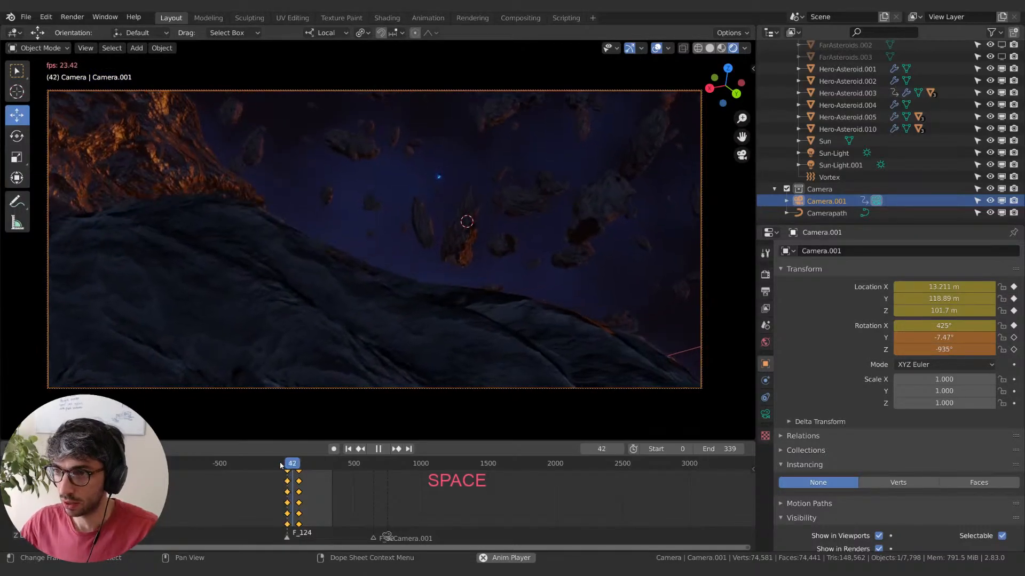
pyautogui.press('space')
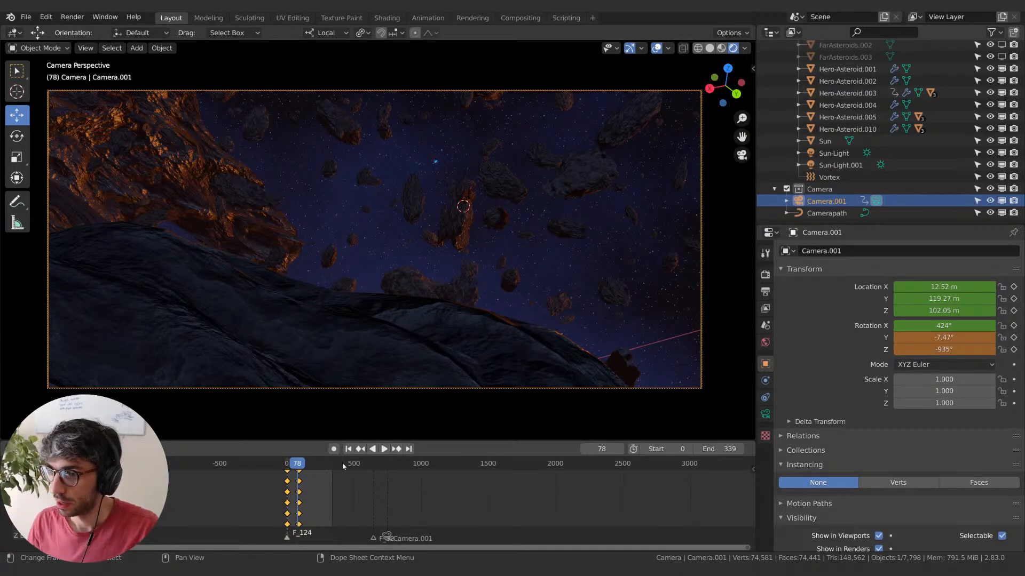
pyautogui.moveTo(294, 467); pyautogui.dragTo(288, 468)
# - Switch to Premiere Pro and mark the out point at the end of the POV spider bot shot marker to measure that shot's duration
pyautogui.hotkey('alt', 'Tab')
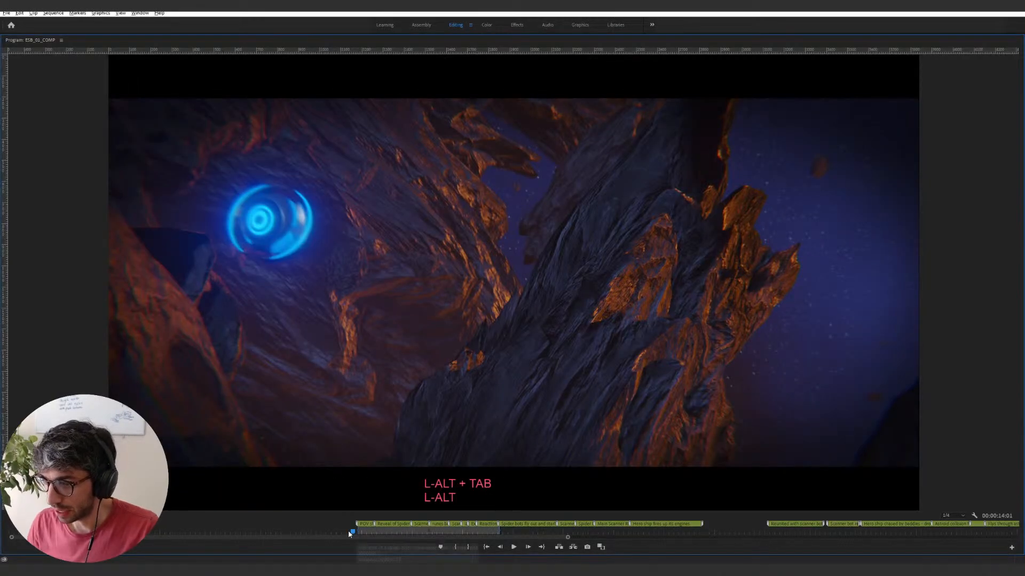
pyautogui.press('=')
pyautogui.press('=')
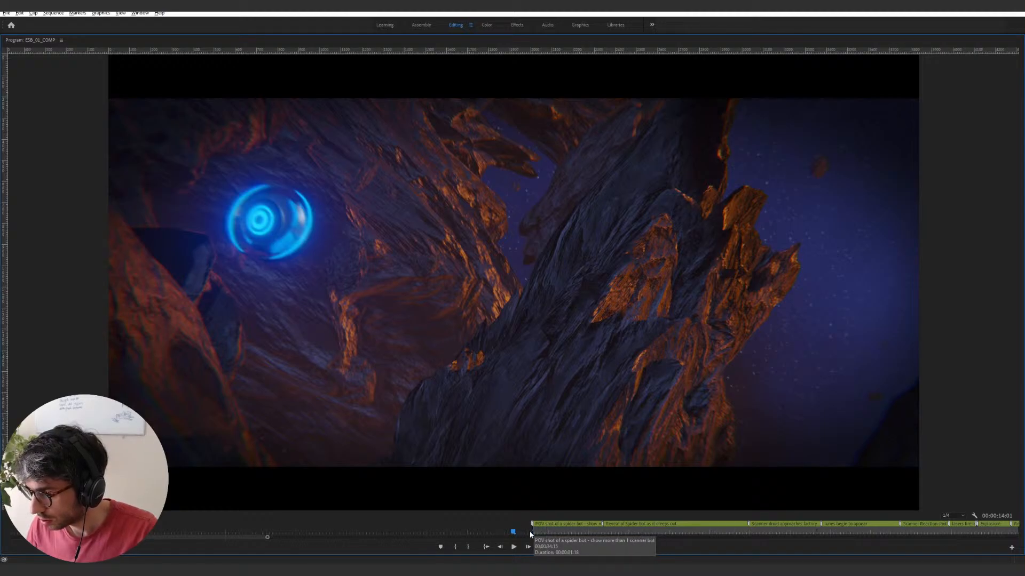
pyautogui.click(487, 547)
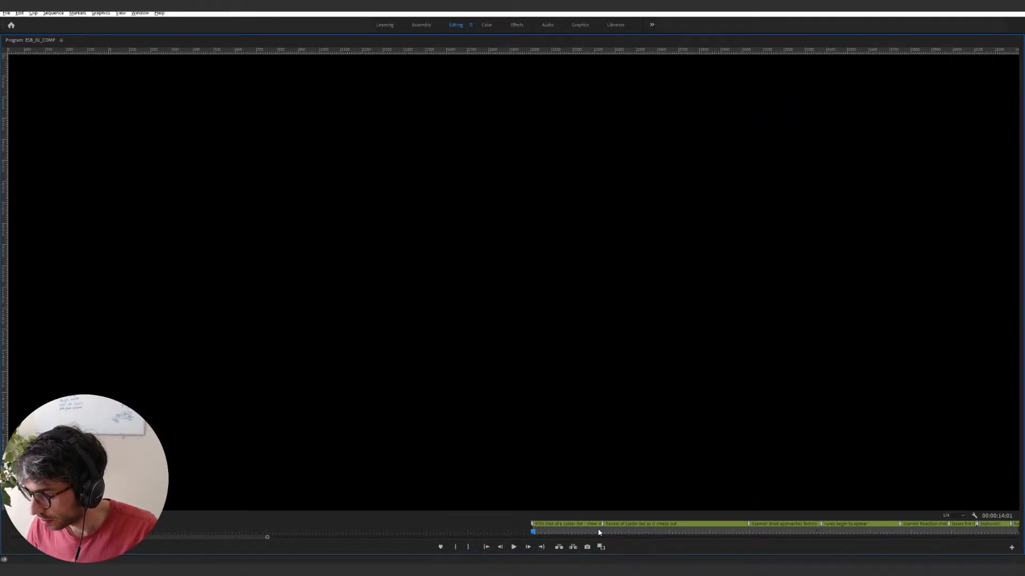
pyautogui.moveTo(534, 532); pyautogui.dragTo(604, 532)
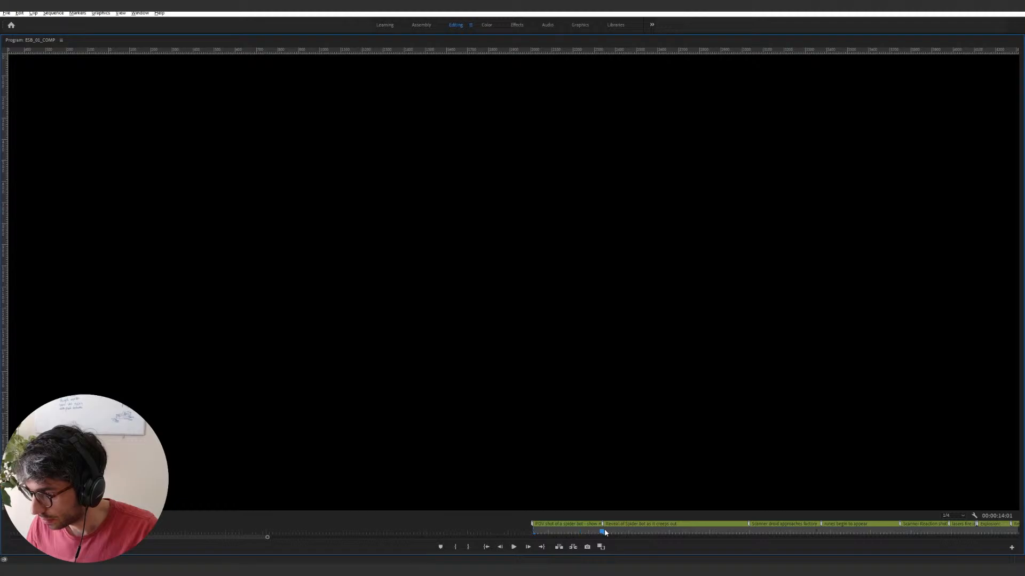
pyautogui.press('o')
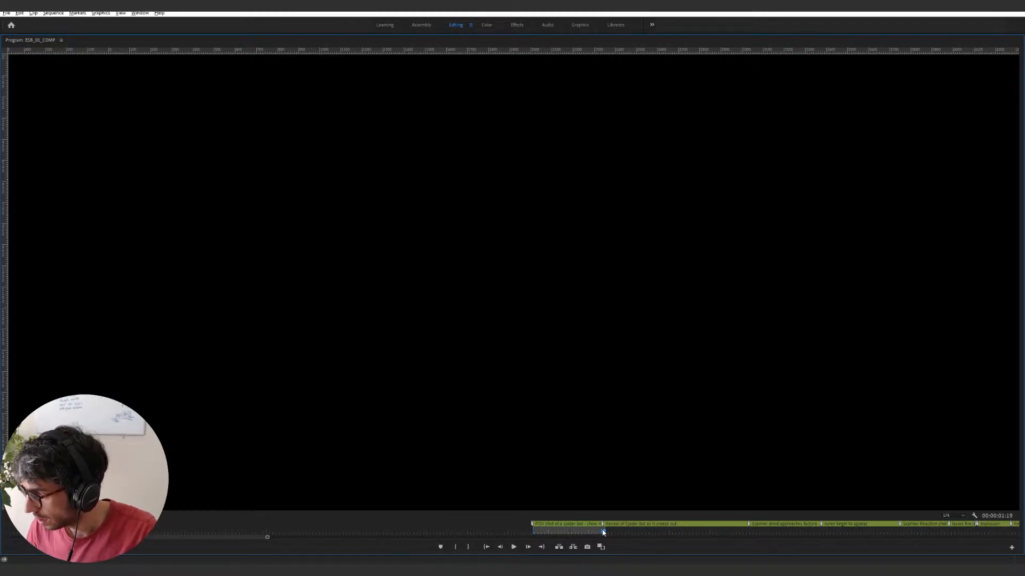
# - Switch back to Blender, frame the camera keyframes in the timeline, and play the camera move from frame 0
pyautogui.hotkey('alt', 'Tab')
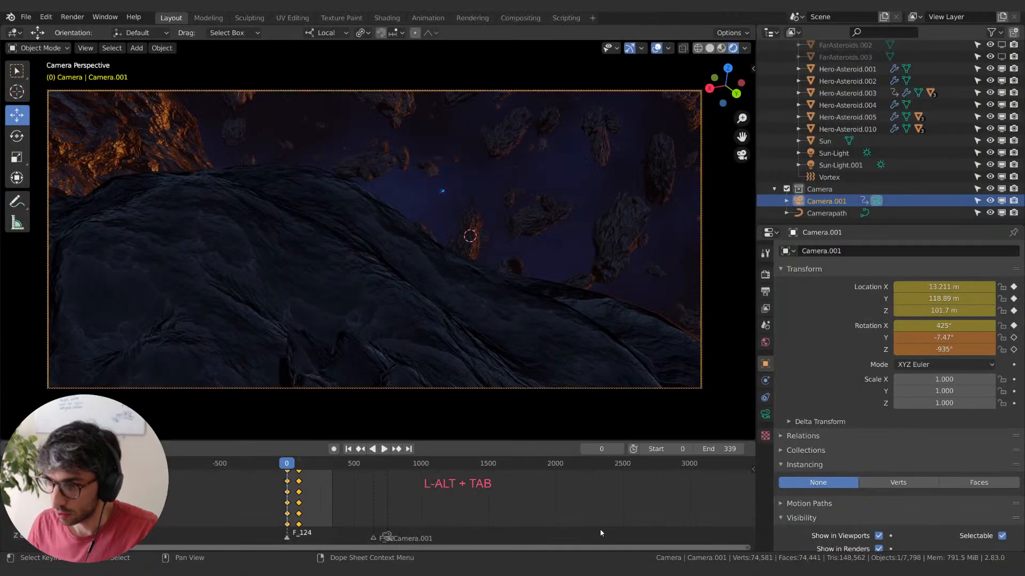
pyautogui.moveTo(240, 483); pyautogui.dragTo(387, 496, button='middle')
pyautogui.scroll(10, 372, 489)
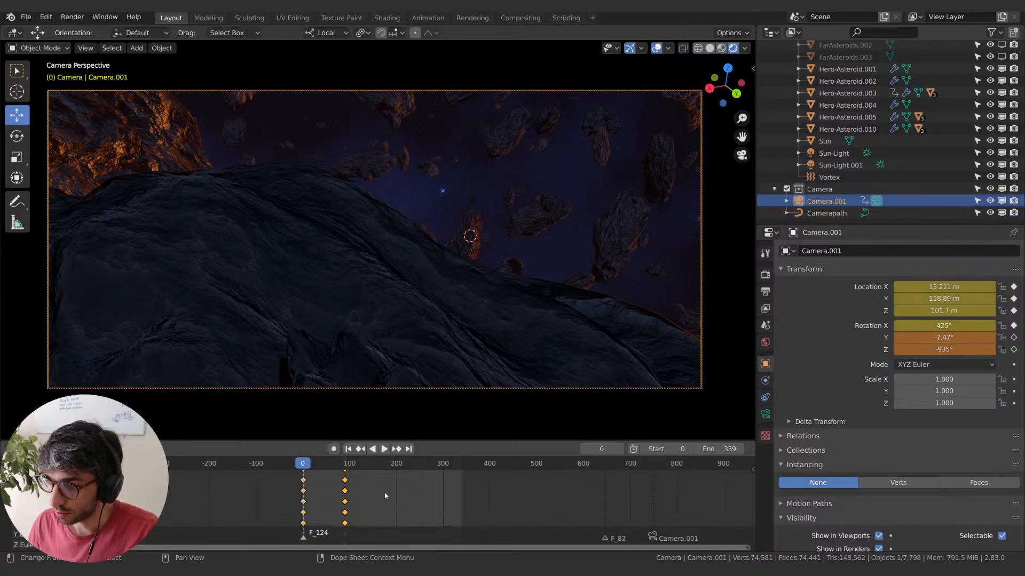
pyautogui.moveTo(383, 494); pyautogui.dragTo(442, 481, button='middle')
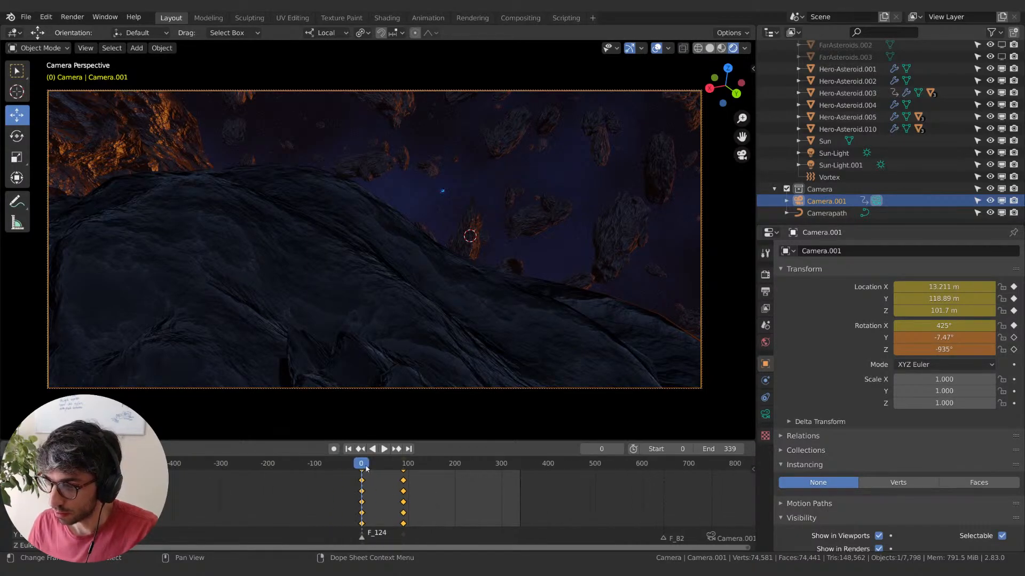
pyautogui.press('space')
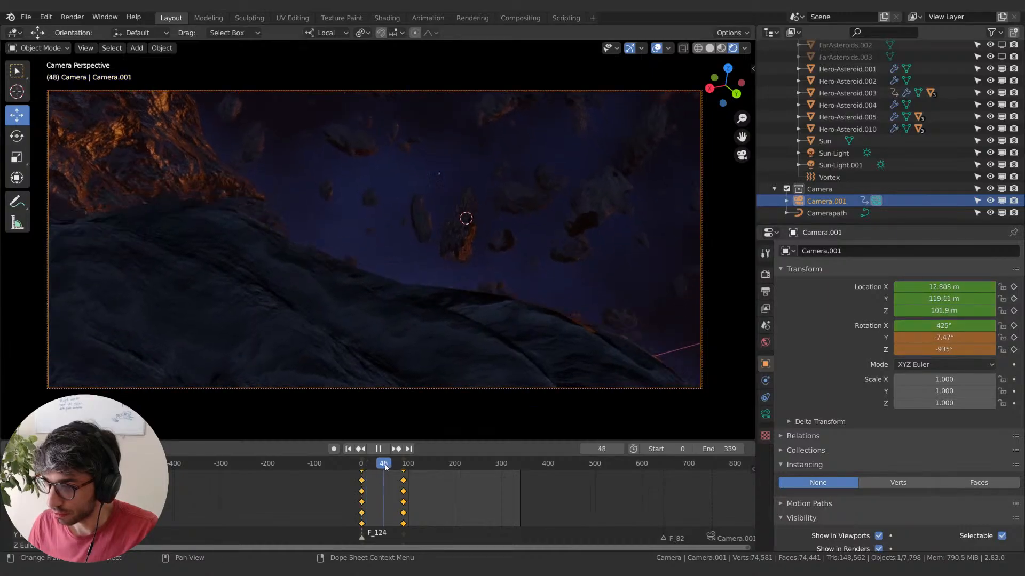
pyautogui.moveTo(382, 470); pyautogui.dragTo(361, 470)
pyautogui.press('space')
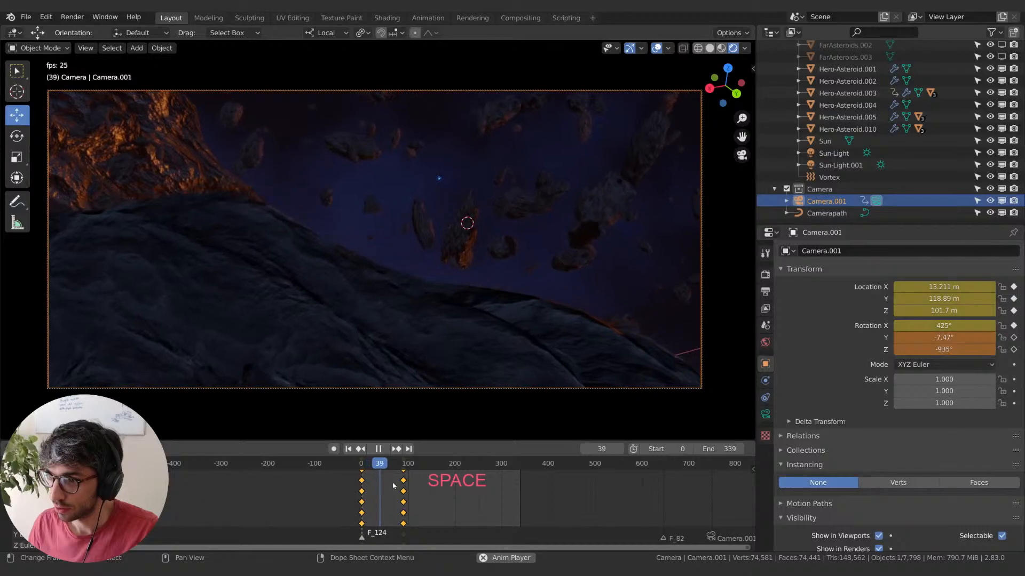
pyautogui.press('space')
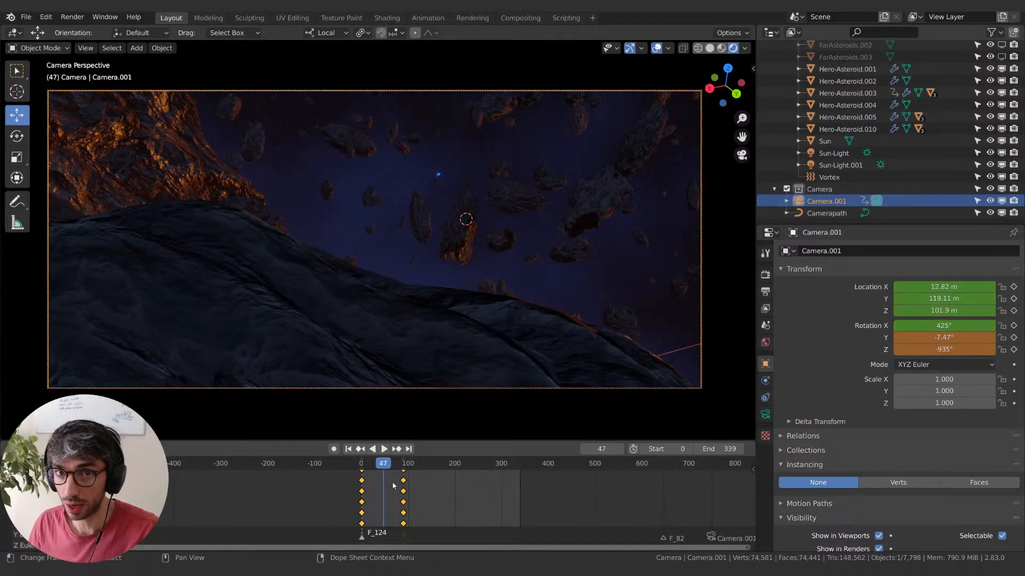
# - Replay the opening of the camera move repeatedly from the start to judge which frame range suits the short shot
pyautogui.click(363, 464)
pyautogui.press('space')
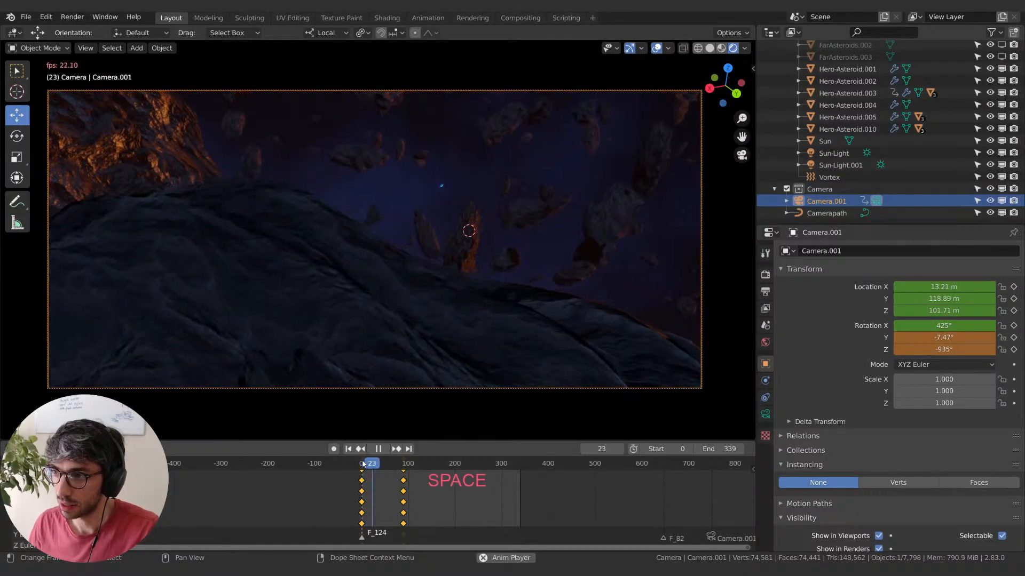
pyautogui.press('space')
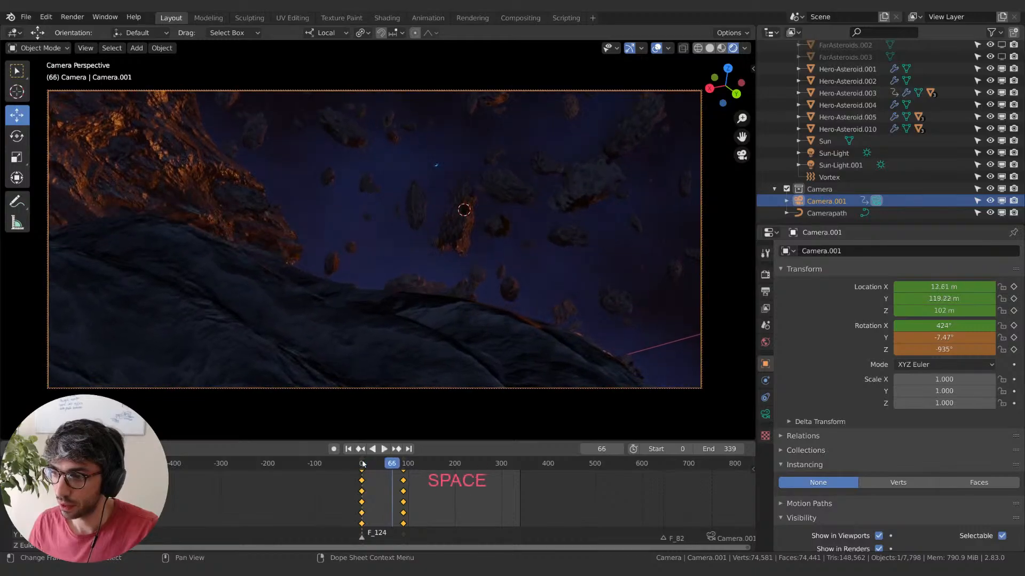
pyautogui.click(362, 464)
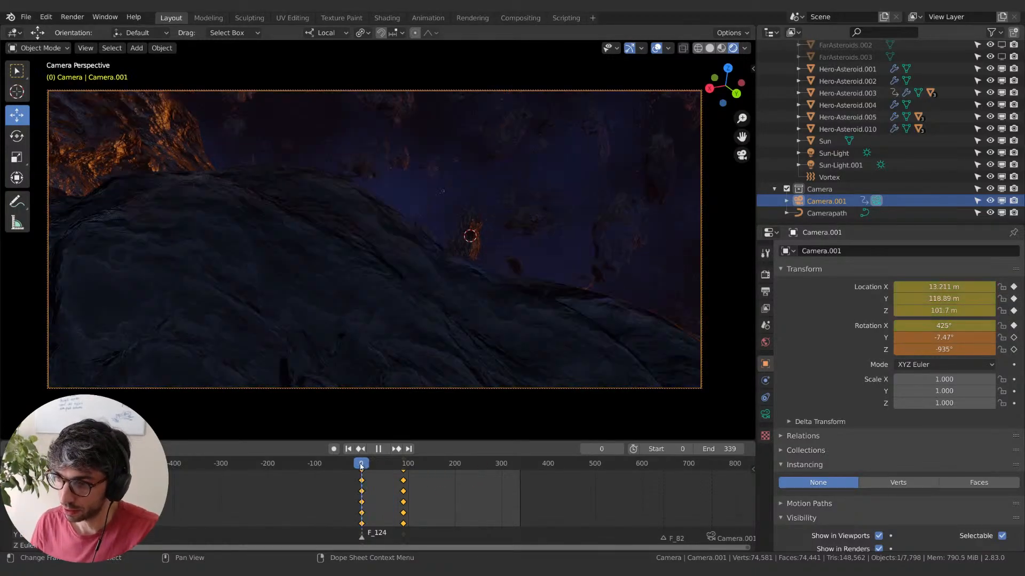
pyautogui.press('space')
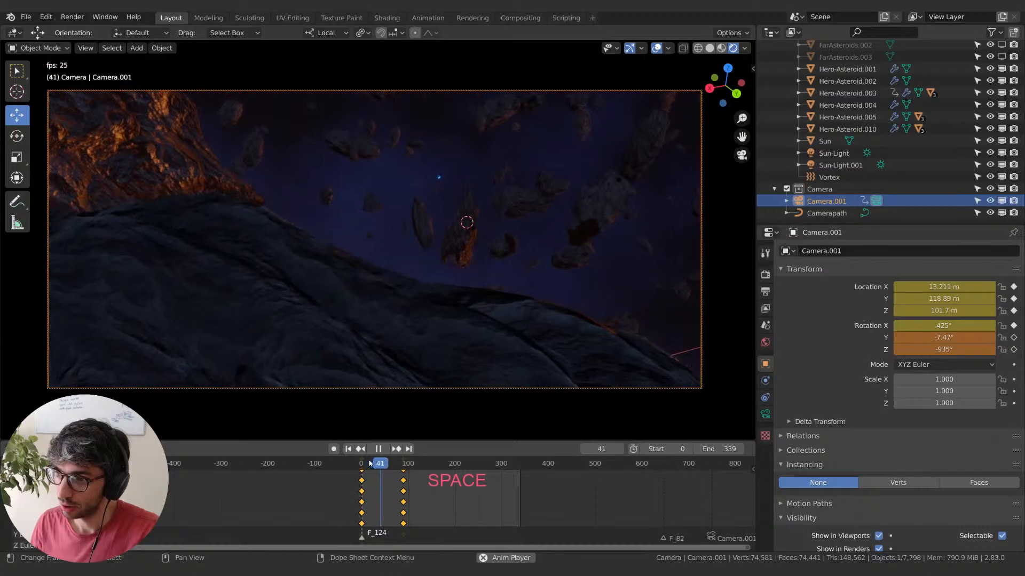
pyautogui.press('space')
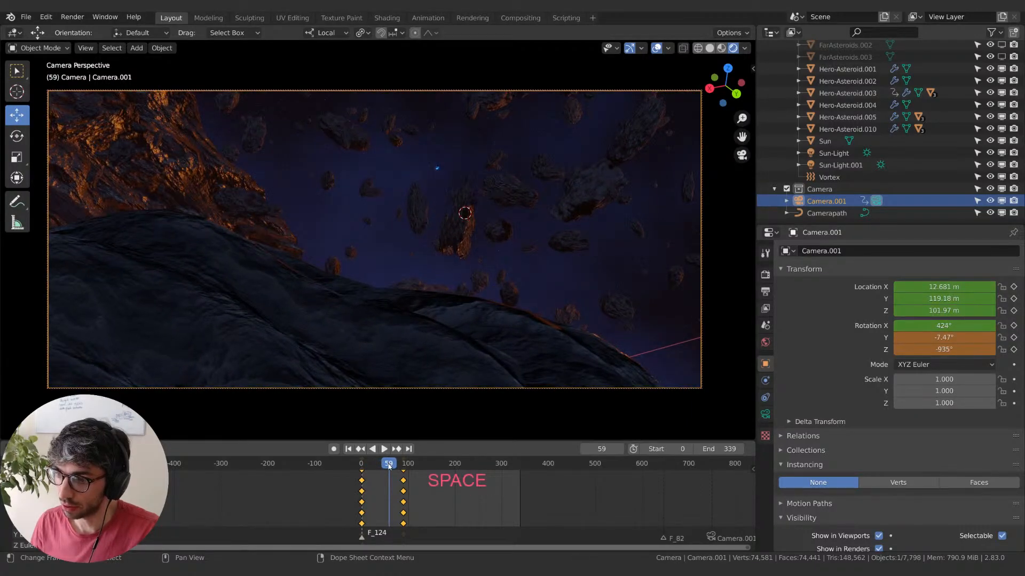
pyautogui.click(354, 466)
pyautogui.press('space')
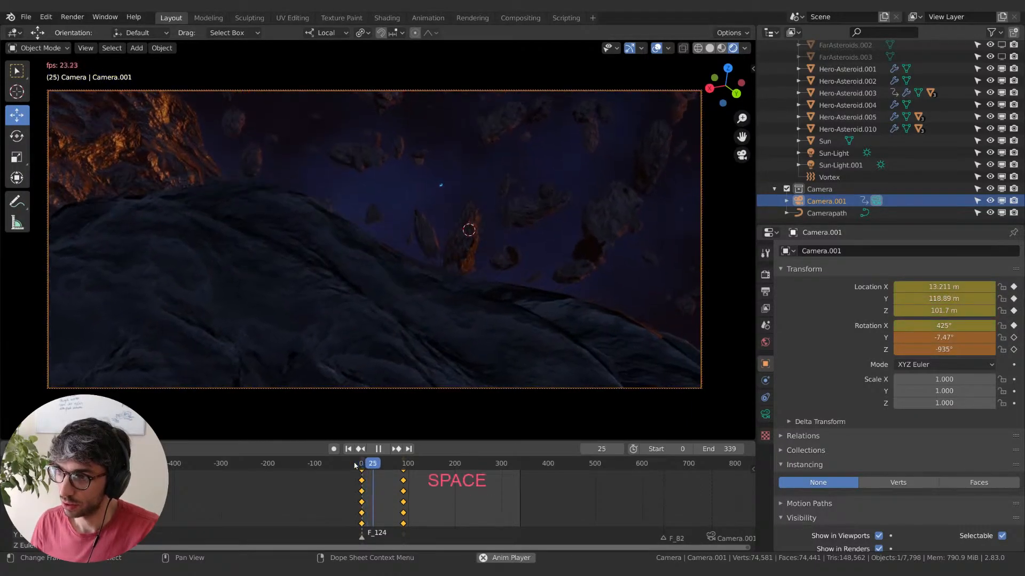
pyautogui.press('space')
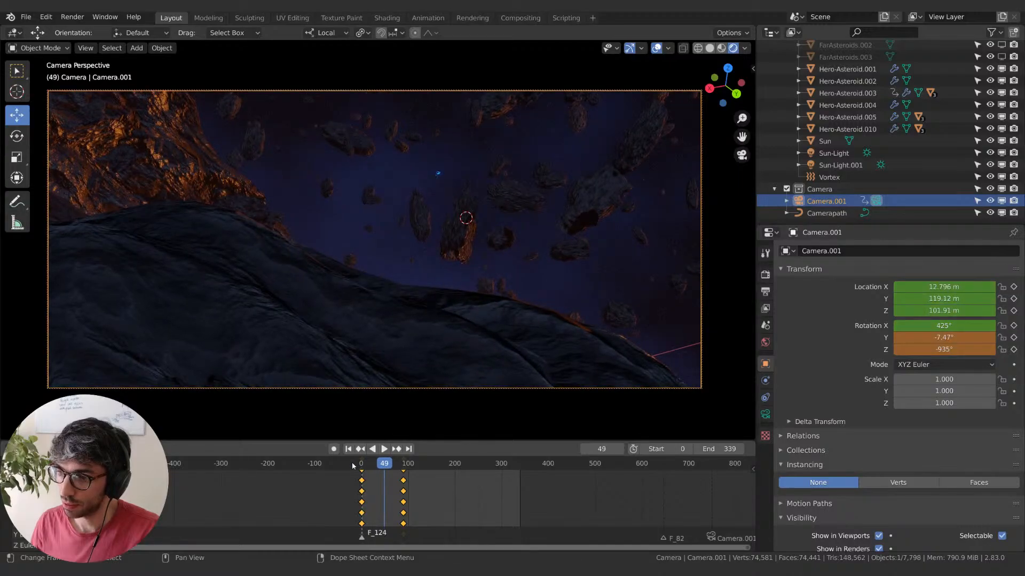
pyautogui.click(351, 463)
pyautogui.press('space')
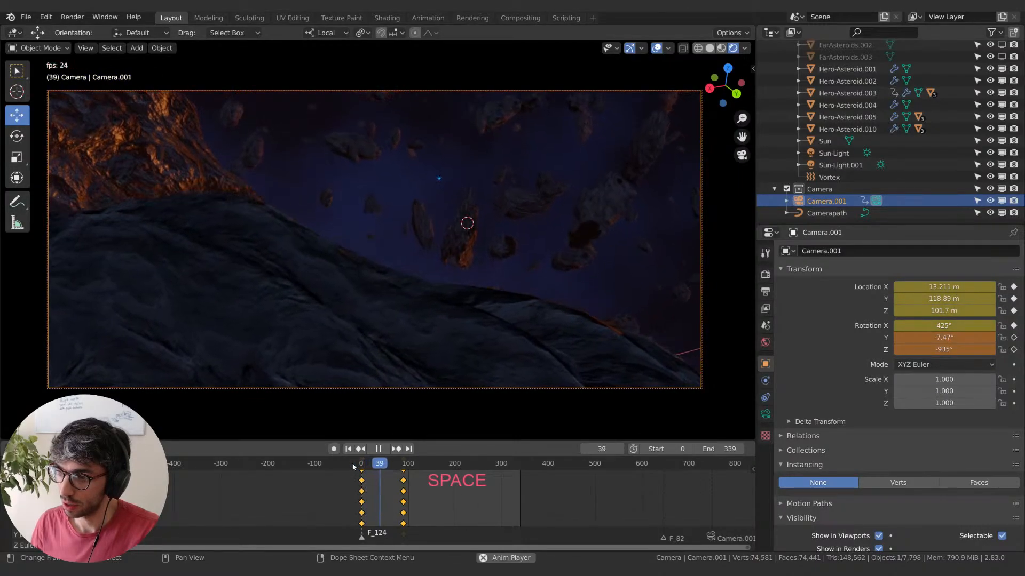
pyautogui.click(352, 464)
pyautogui.press('space')
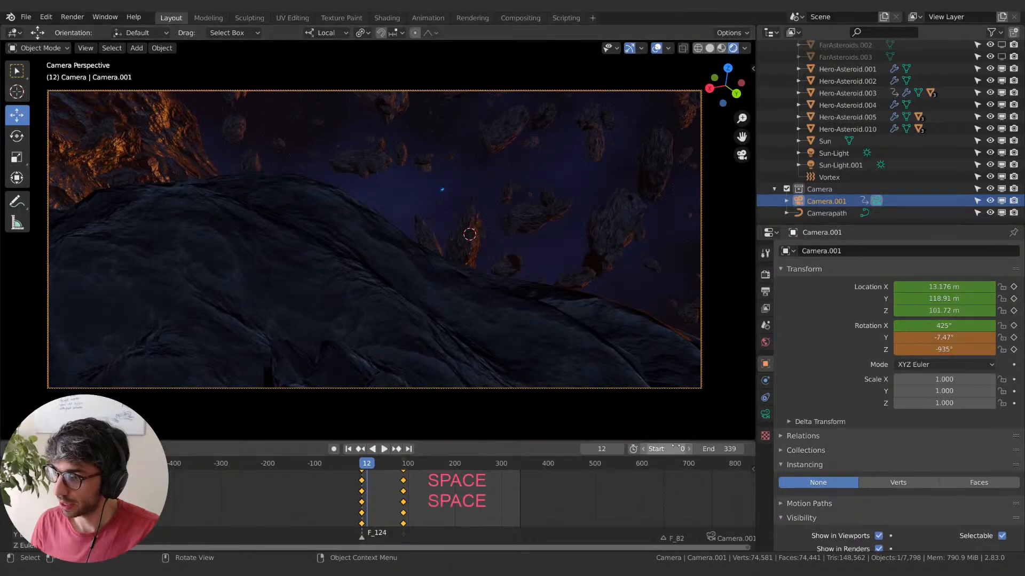
# - Set the scene's start frame to 10 and play the shot up to frame 50
pyautogui.click(675, 448)
pyautogui.write('10')
pyautogui.press('Return')
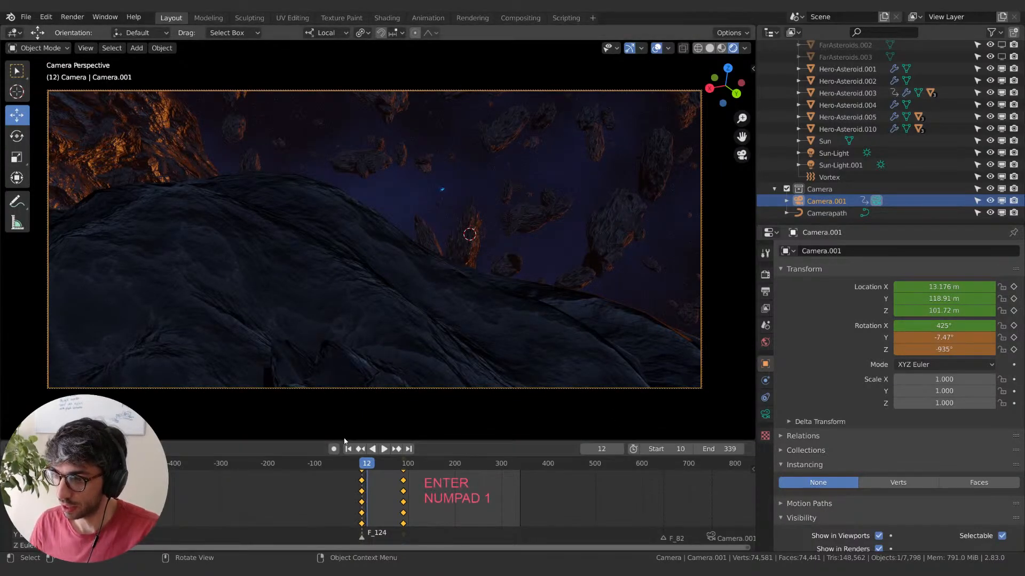
pyautogui.press('space')
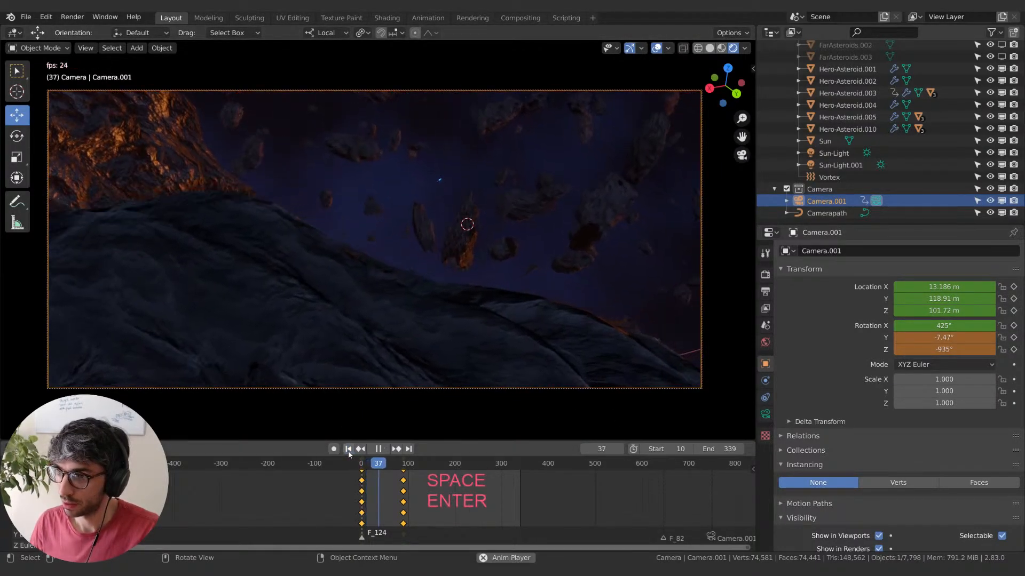
pyautogui.press('space')
# - Set the scene's end frame to 50 and play the trimmed range in a loop
pyautogui.click(714, 448)
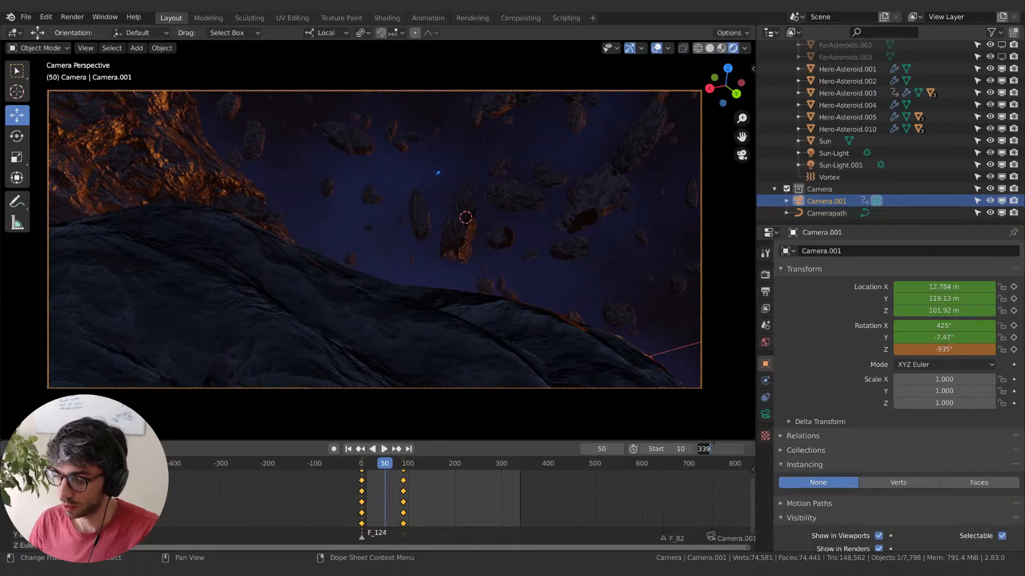
pyautogui.write('50')
pyautogui.press('Return')
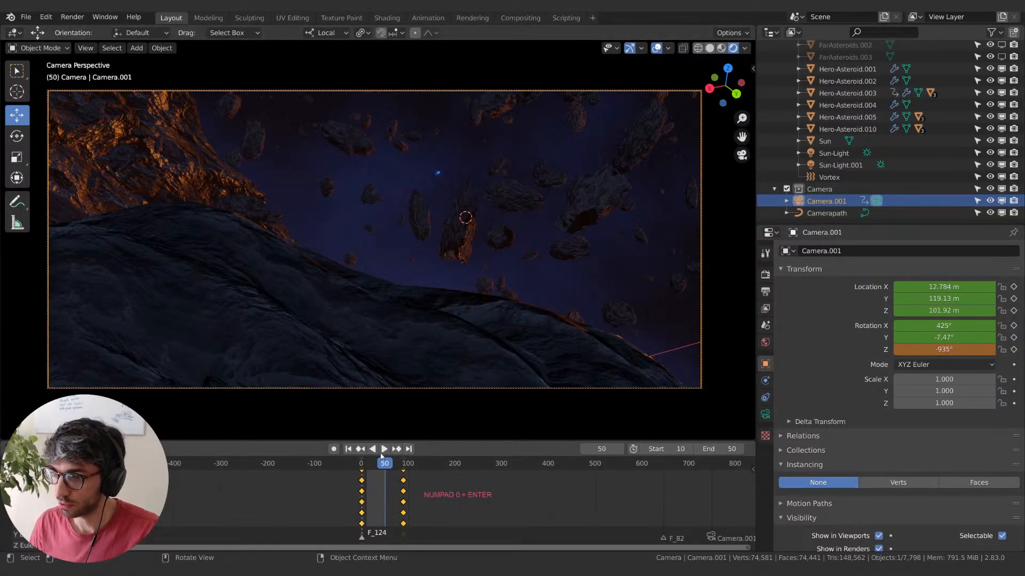
pyautogui.press('space')
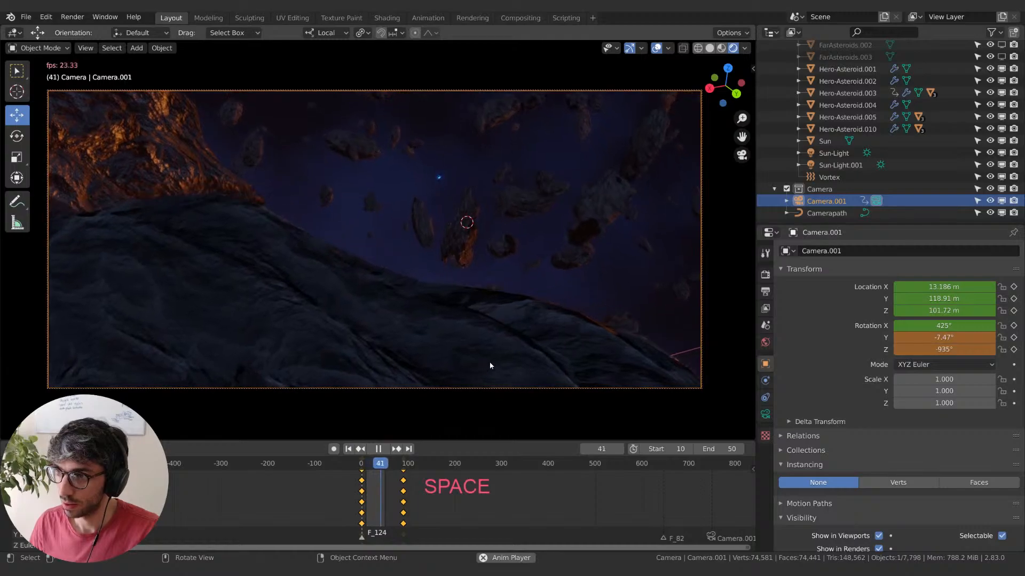
pyautogui.press('space')
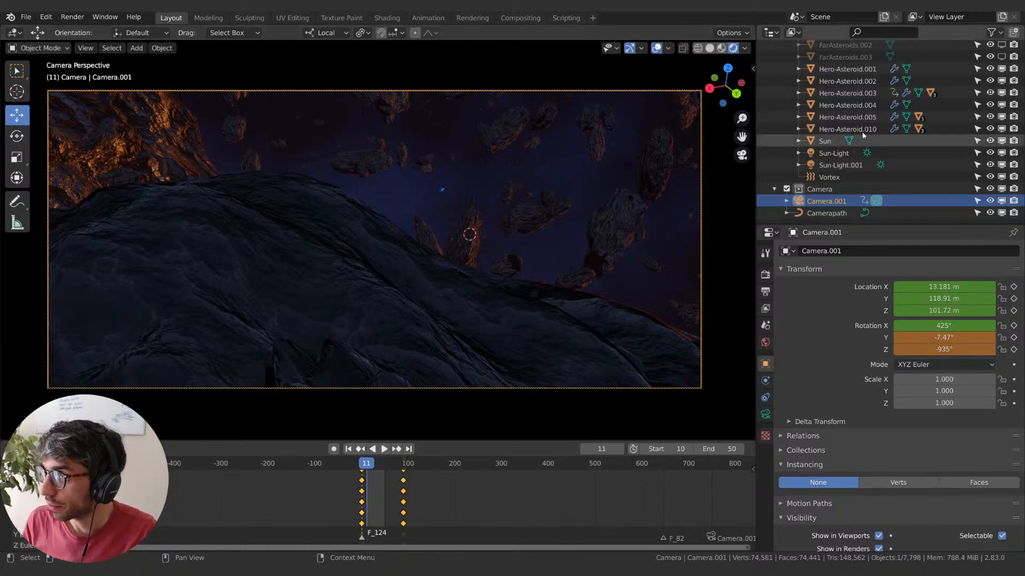
# - Select ScannerBot.003, advance the shot to frame 27, and set the transform orientation to Global
pyautogui.scroll(8, 859, 123)
pyautogui.click(810, 82)
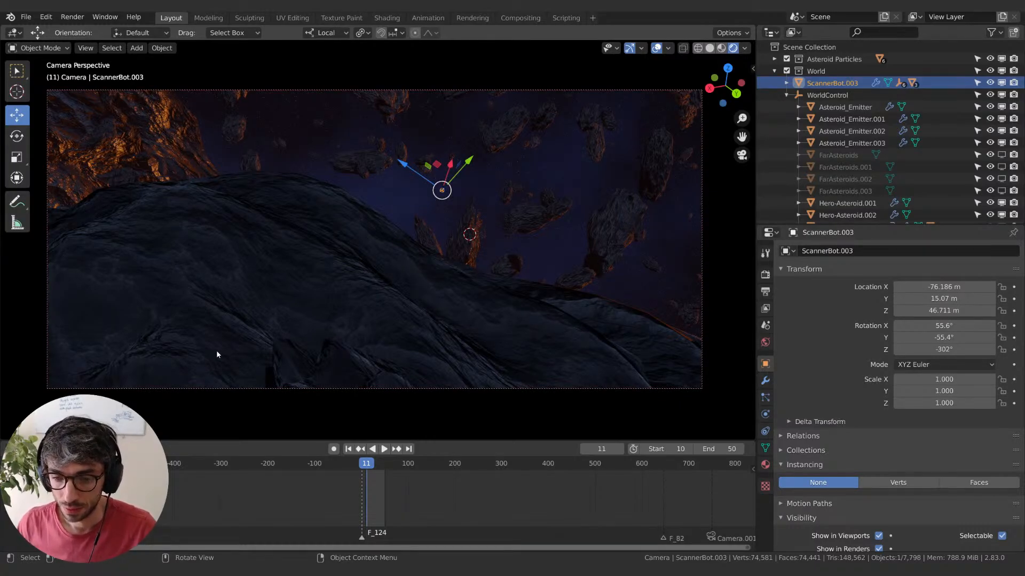
pyautogui.press('space')
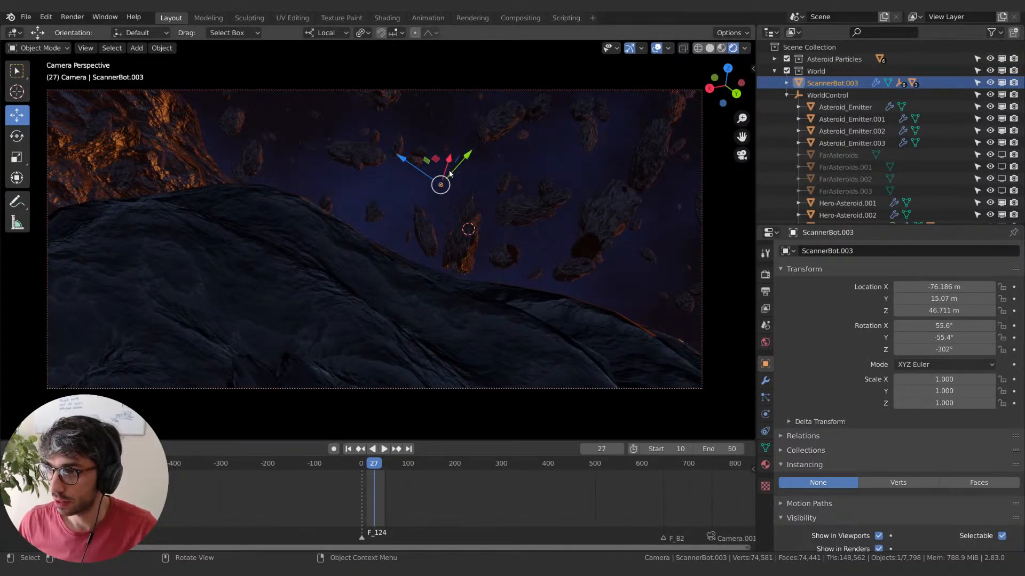
pyautogui.click(327, 33)
pyautogui.click(318, 70)
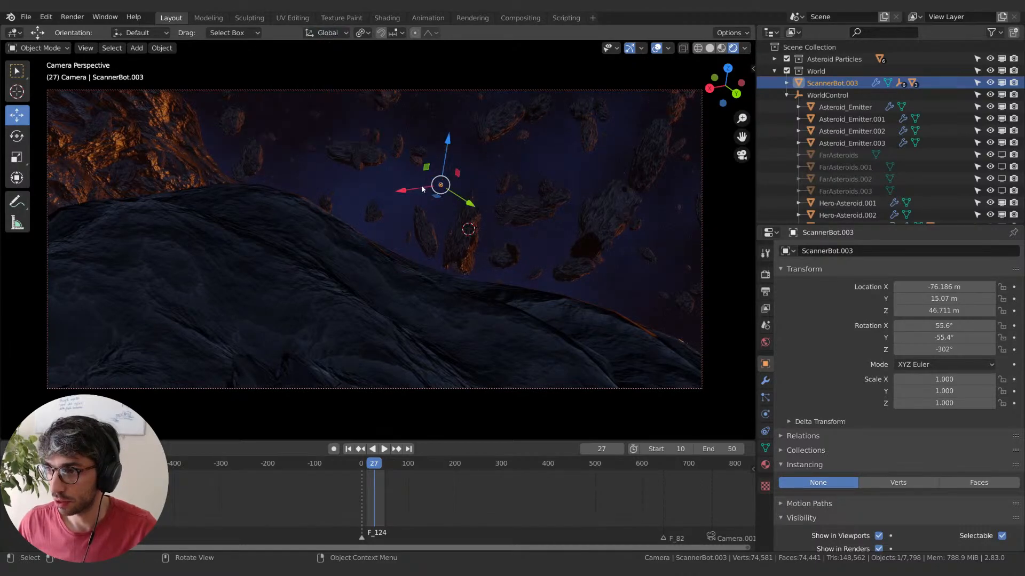
# - Move ScannerBot.003 closer to the camera, above the foreground asteroid's ridge, at about X -28.5, Y 76.7, Z 77.3 m
pyautogui.moveTo(421, 191); pyautogui.dragTo(509, 341)
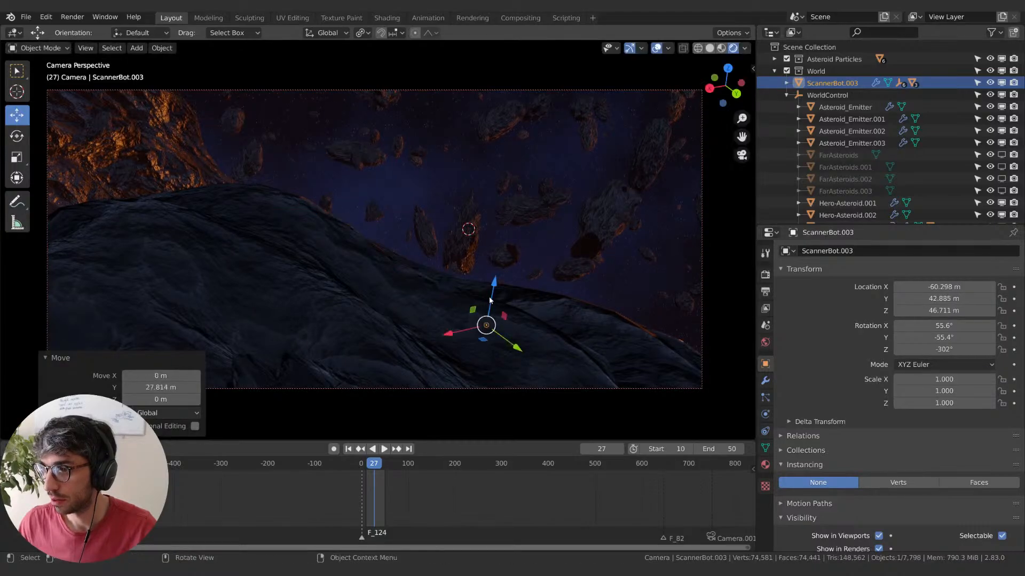
pyautogui.moveTo(492, 300); pyautogui.dragTo(504, 163)
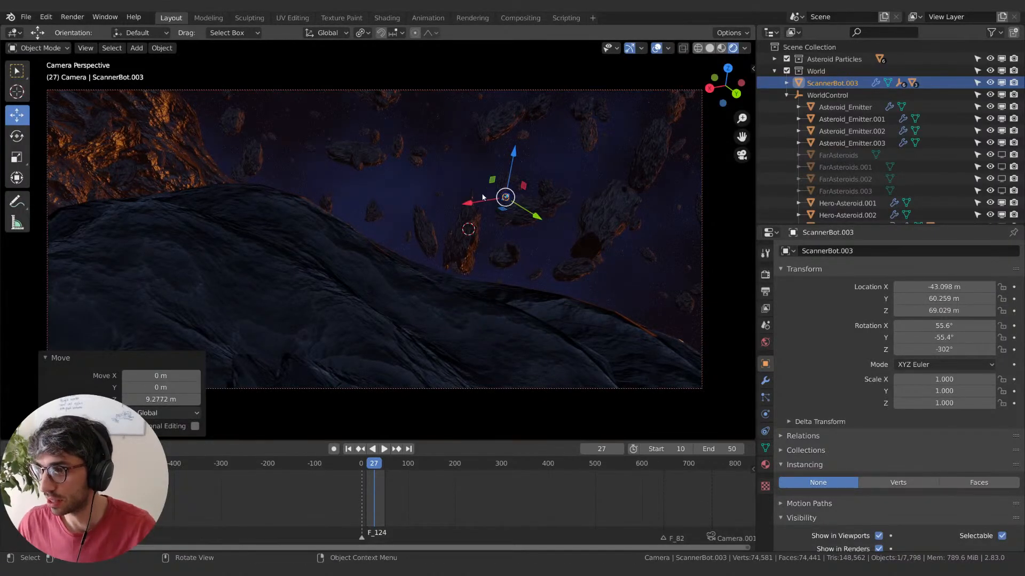
pyautogui.moveTo(484, 204); pyautogui.dragTo(589, 287)
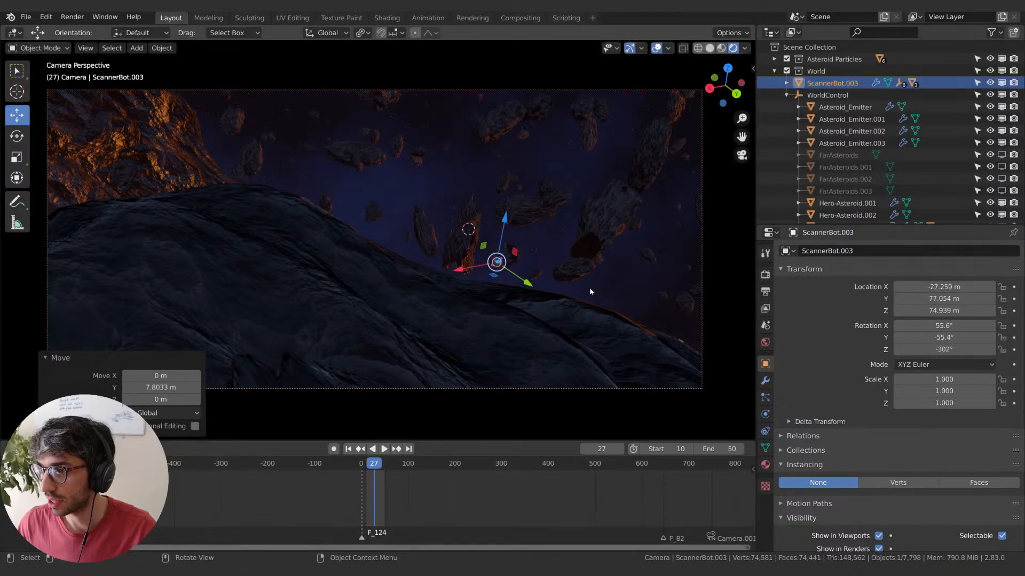
pyautogui.press('g')
pyautogui.click(568, 219)
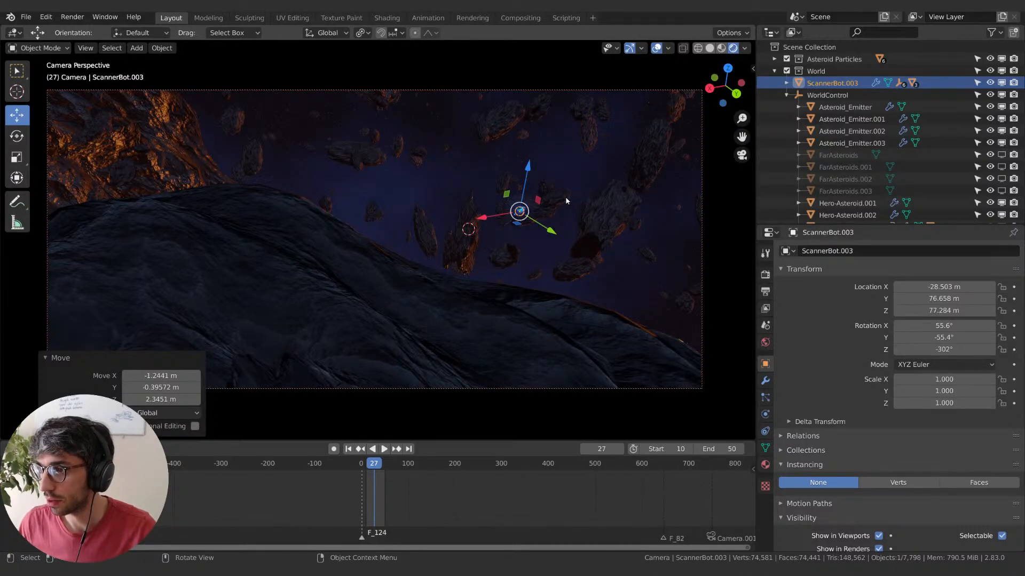
# - Rotate ScannerBot.003 about -94.4° around the global X axis
pyautogui.press('r')
pyautogui.press('x')
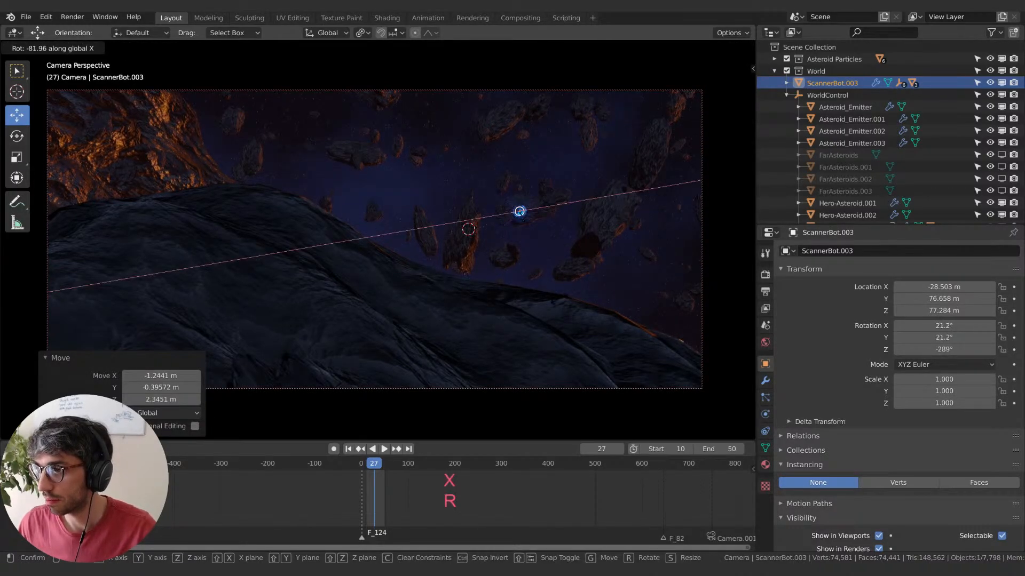
pyautogui.click(572, 207)
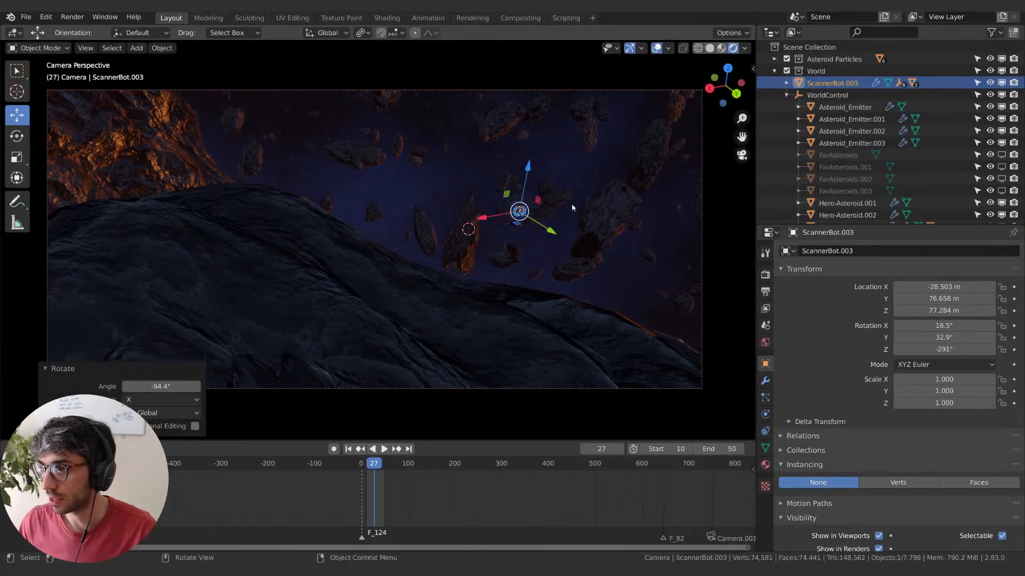
# - Rotate ScannerBot.003 about -81.1° around the global Z axis and move it to about X -32.9, Y 79.4, Z 78.4 m
pyautogui.press('r')
pyautogui.press('z')
pyautogui.click(548, 235)
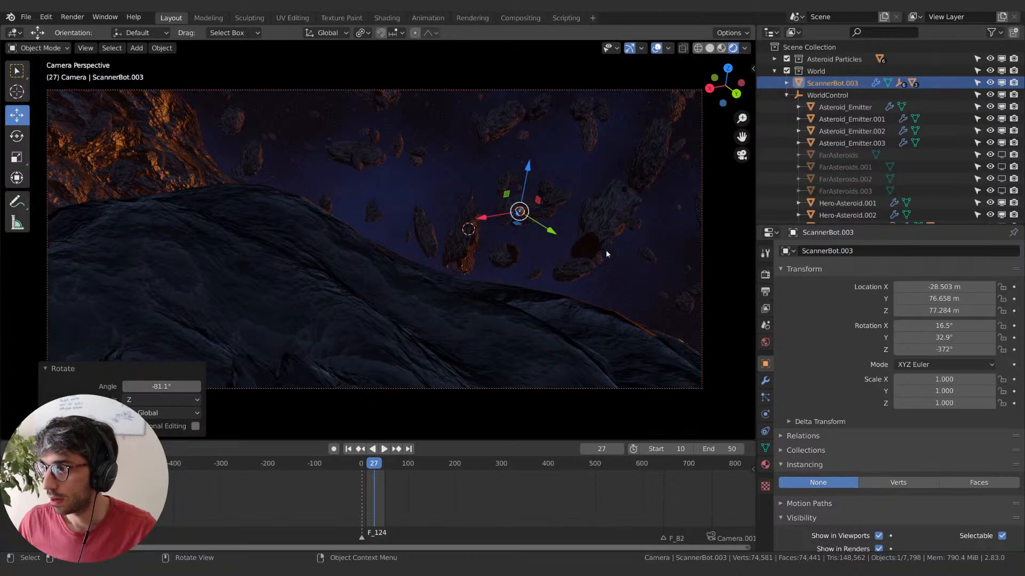
pyautogui.press('g')
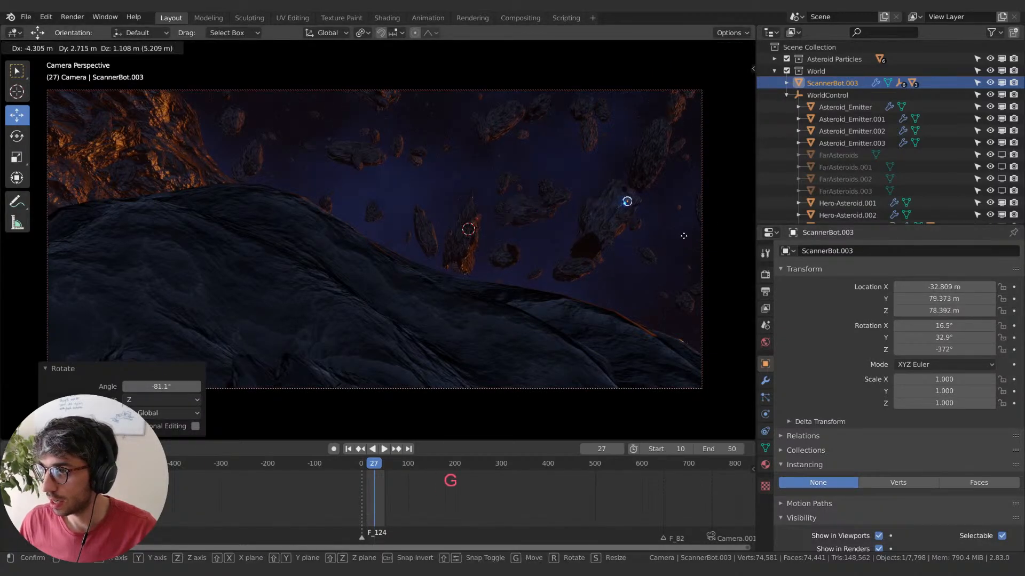
pyautogui.click(684, 239)
# - At frame 10, move ScannerBot.003 just outside the camera frame, to about X -36.4, Y 81.2, Z 80.1 m, and keyframe its location and rotation
pyautogui.click(347, 449)
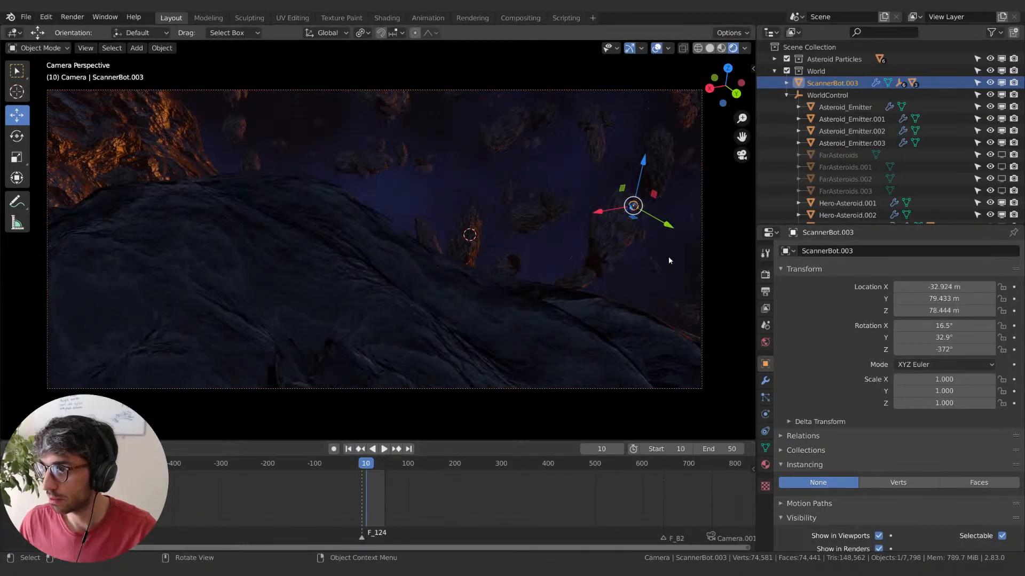
pyautogui.press('g')
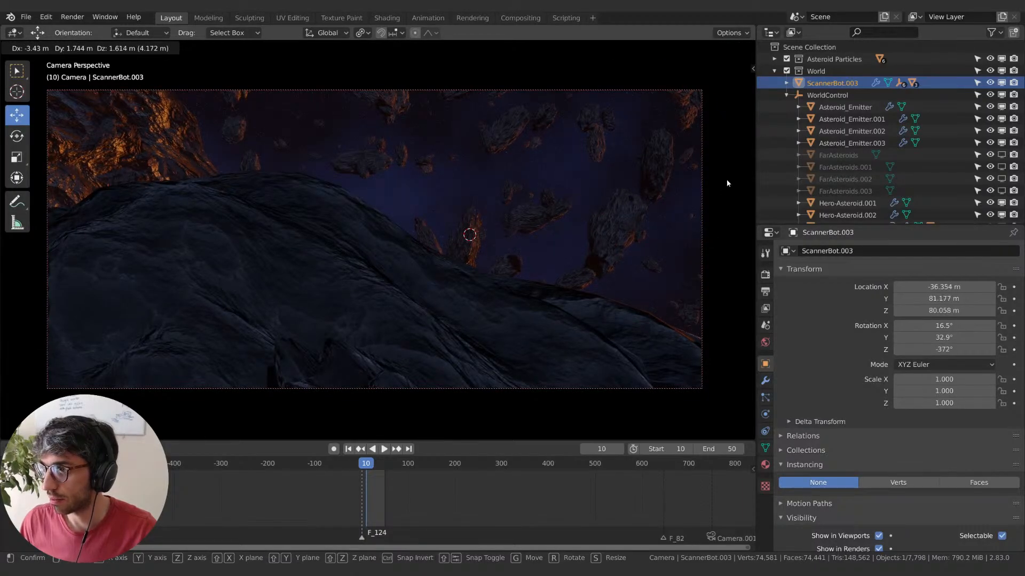
pyautogui.click(726, 179)
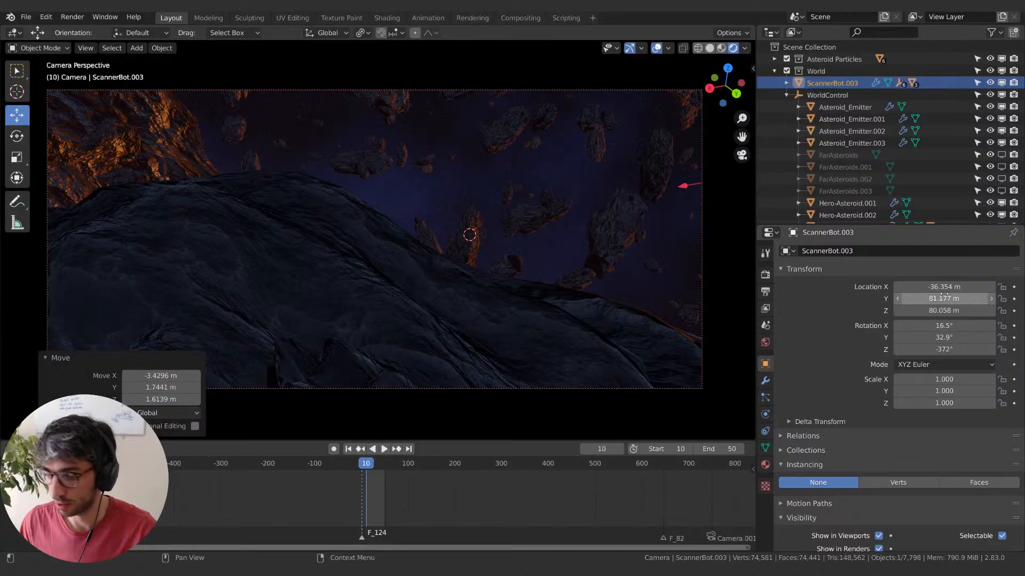
pyautogui.press('i')
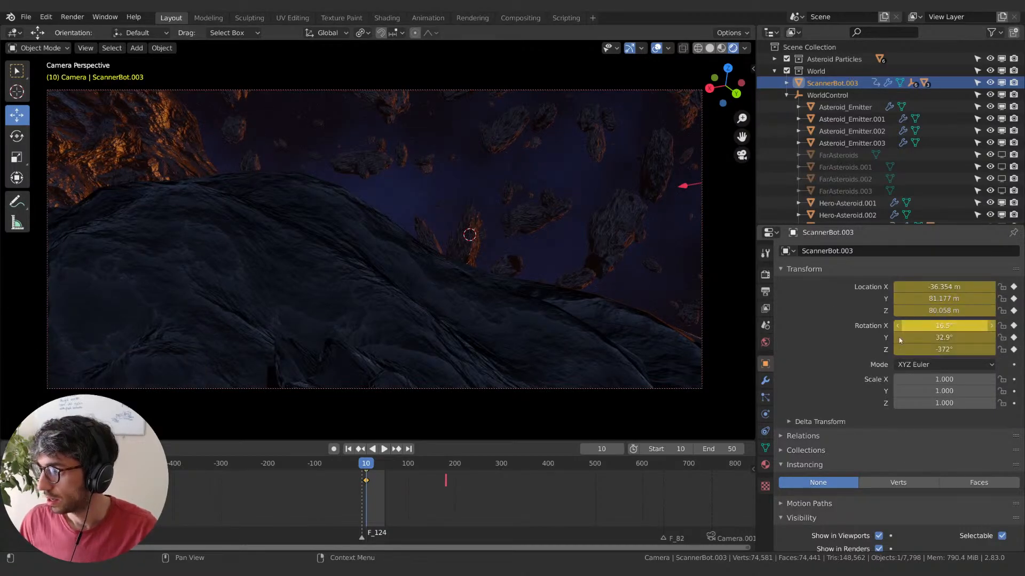
# - At frame 50, move ScannerBot.003 across the shot to about X -21.4, Y 71.5, Z 76.7 m, near the orange-lit asteroid
pyautogui.press('space')
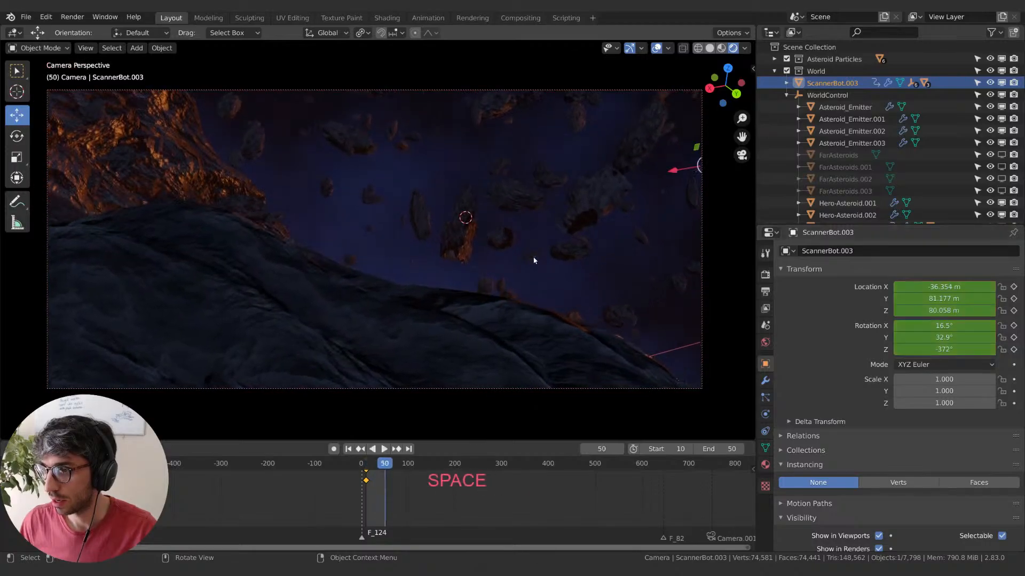
pyautogui.press('g')
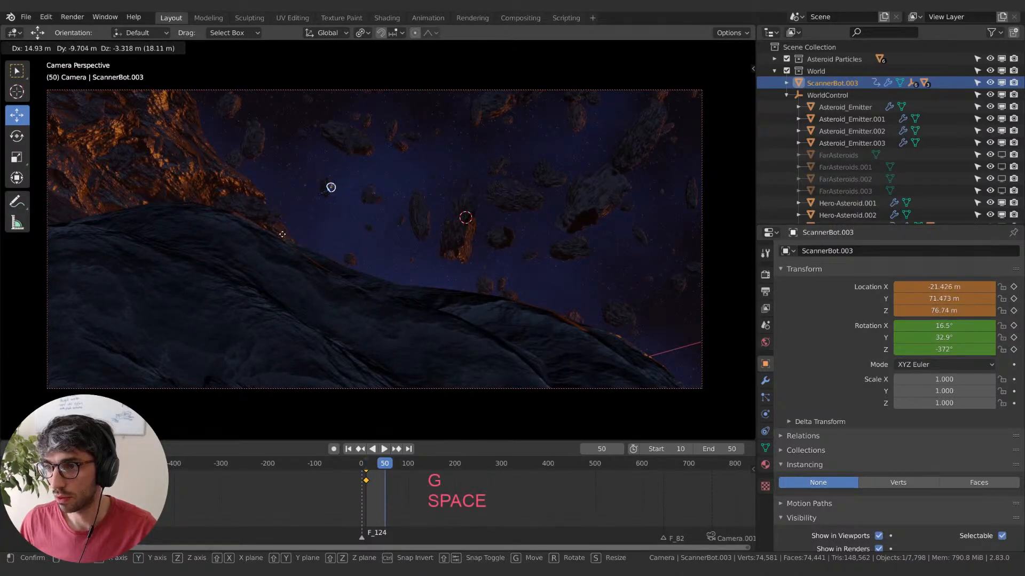
pyautogui.click(282, 234)
# - Rotate ScannerBot.003 about 30.3° in the view plane, then about -13° around global X, -14.7° around Y and -36.6° around Z
pyautogui.press('r')
pyautogui.click(399, 250)
pyautogui.press('r')
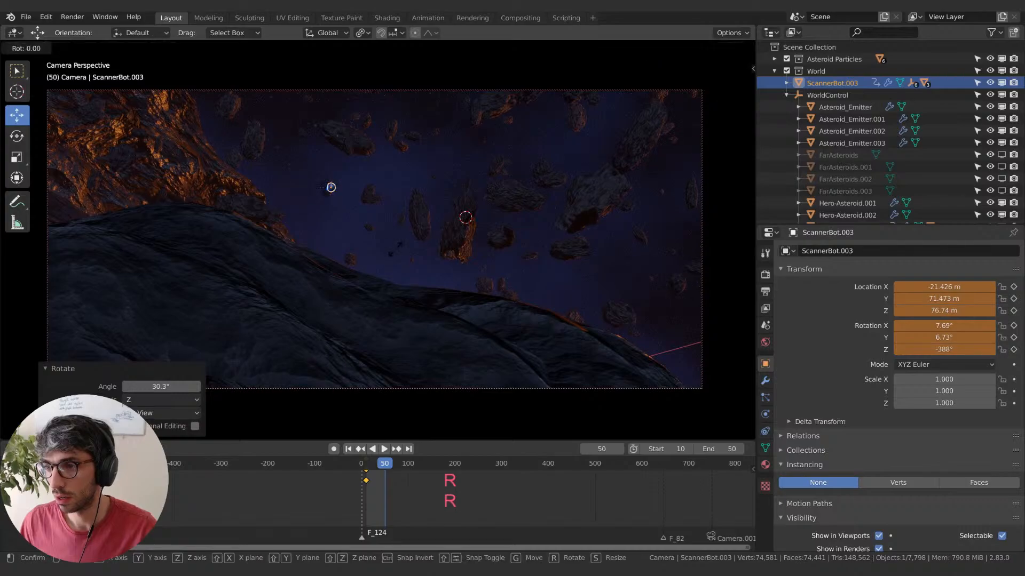
pyautogui.press('x')
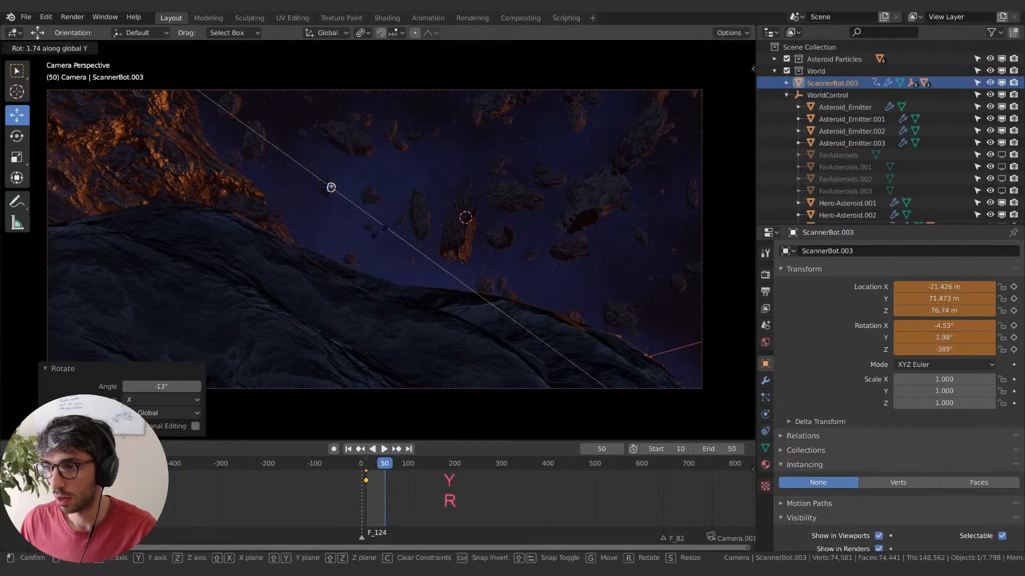
pyautogui.press('z')
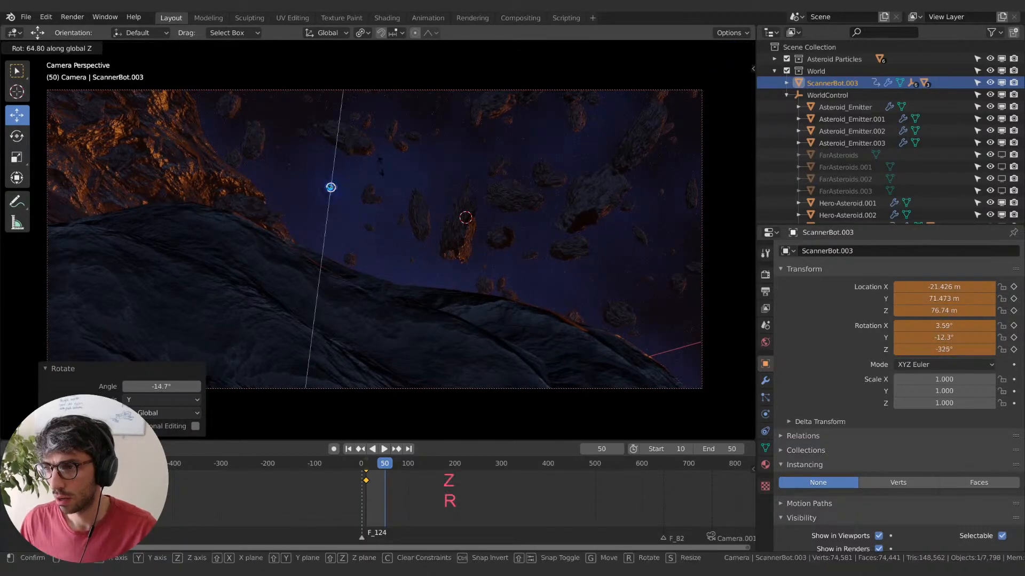
pyautogui.click(347, 246)
# - Lower ScannerBot.003 to about X -20.4, Y 71.6, Z 75.3 m and rotate it about 76.7° around global Z and 34.4° around Y
pyautogui.press('g')
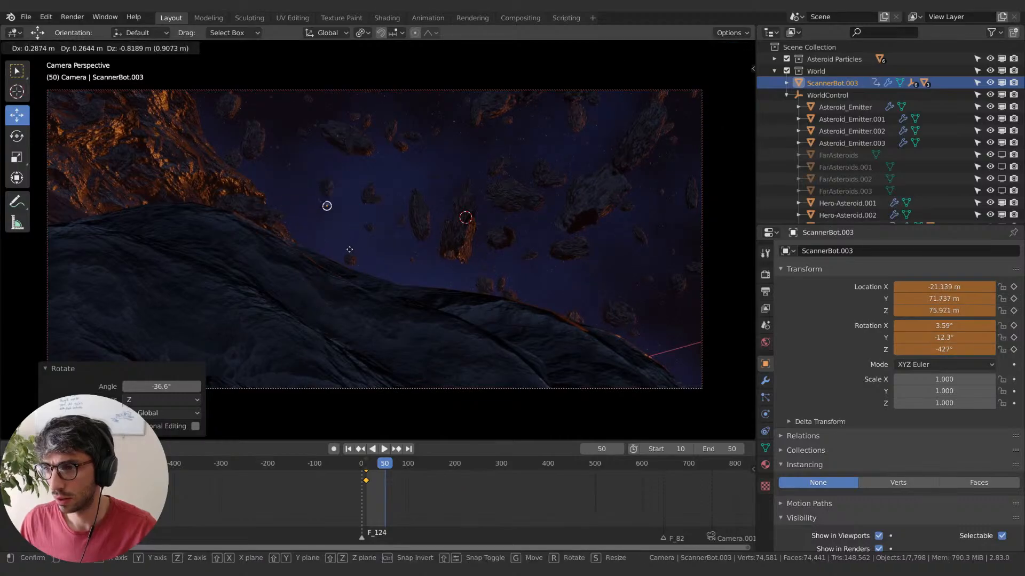
pyautogui.click(337, 248)
pyautogui.press('r')
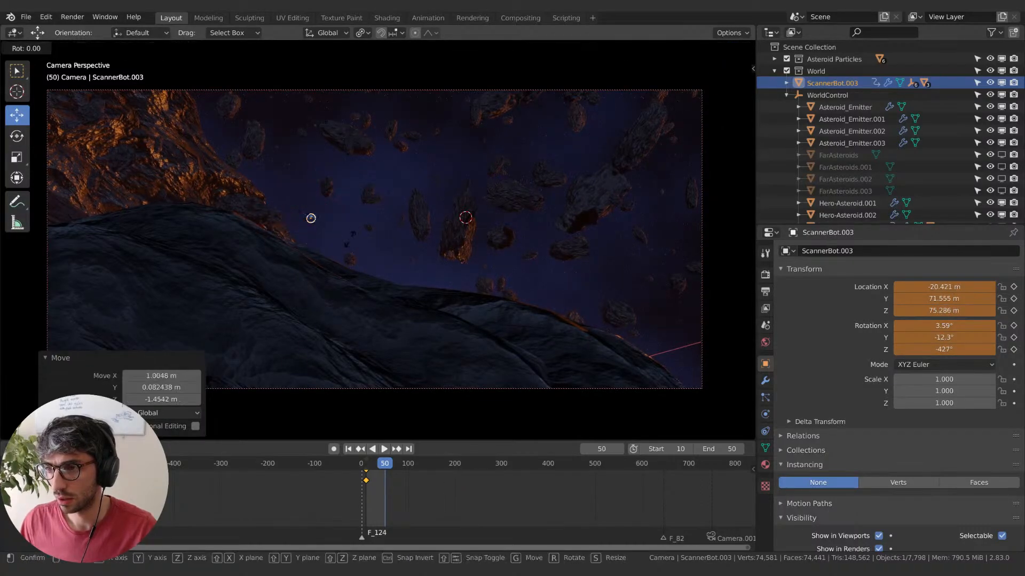
pyautogui.click(390, 130)
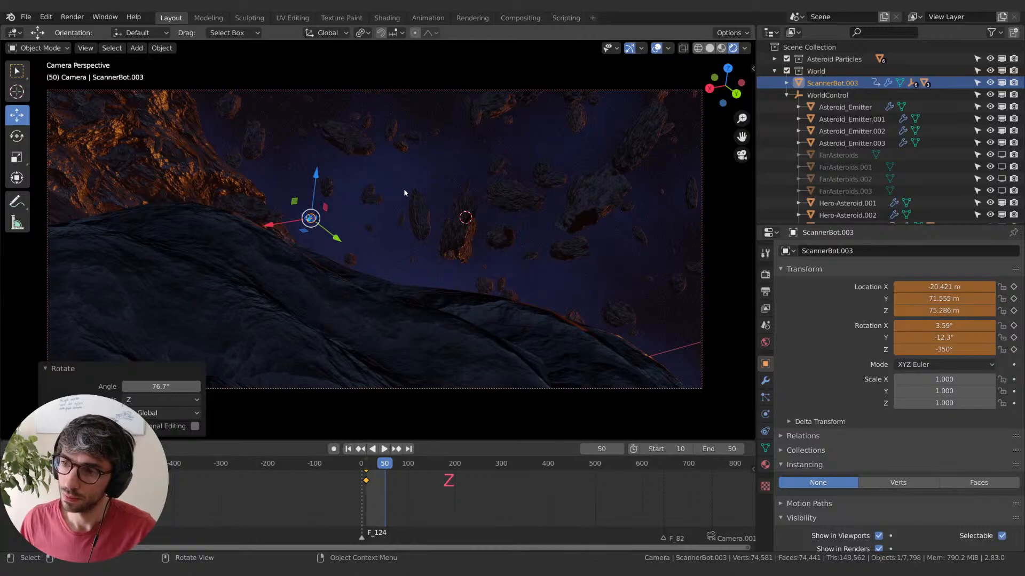
pyautogui.press('r')
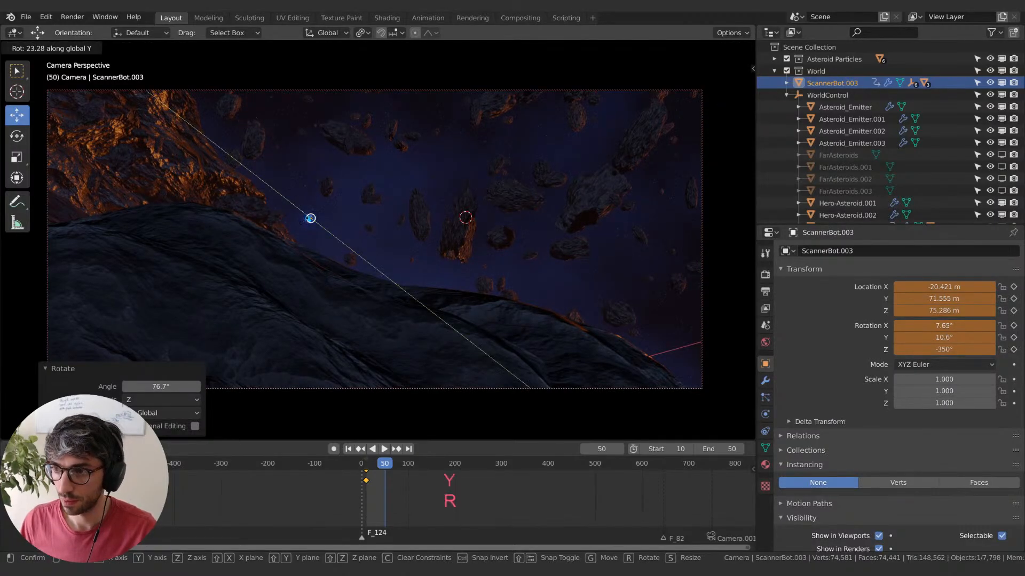
pyautogui.click(311, 218)
# - Move ScannerBot.003 to about X -19.5, Y 70.8, Z 75.3 m and keyframe its location and rotation at frame 50
pyautogui.press('g')
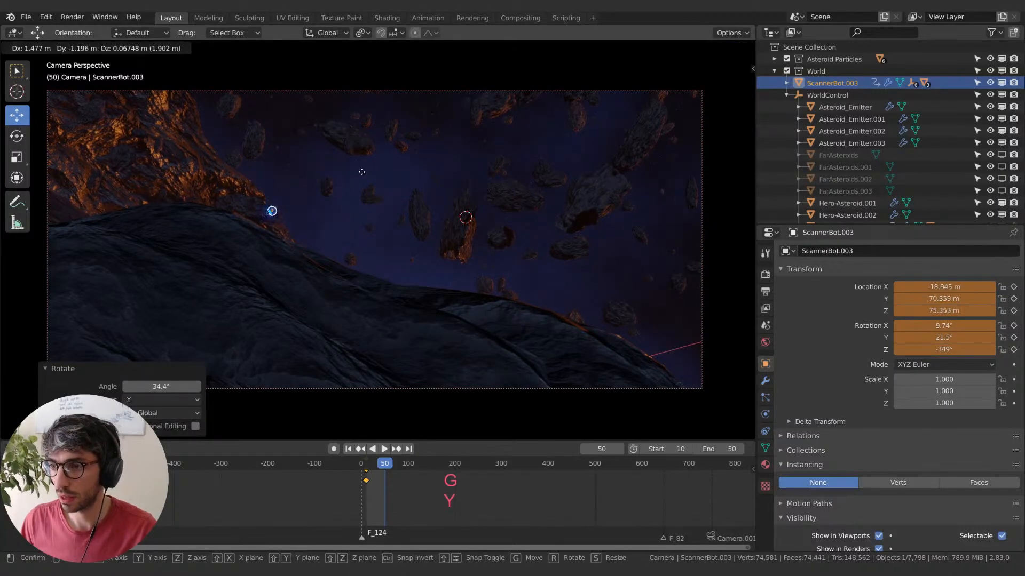
pyautogui.click(373, 174)
pyautogui.press('i')
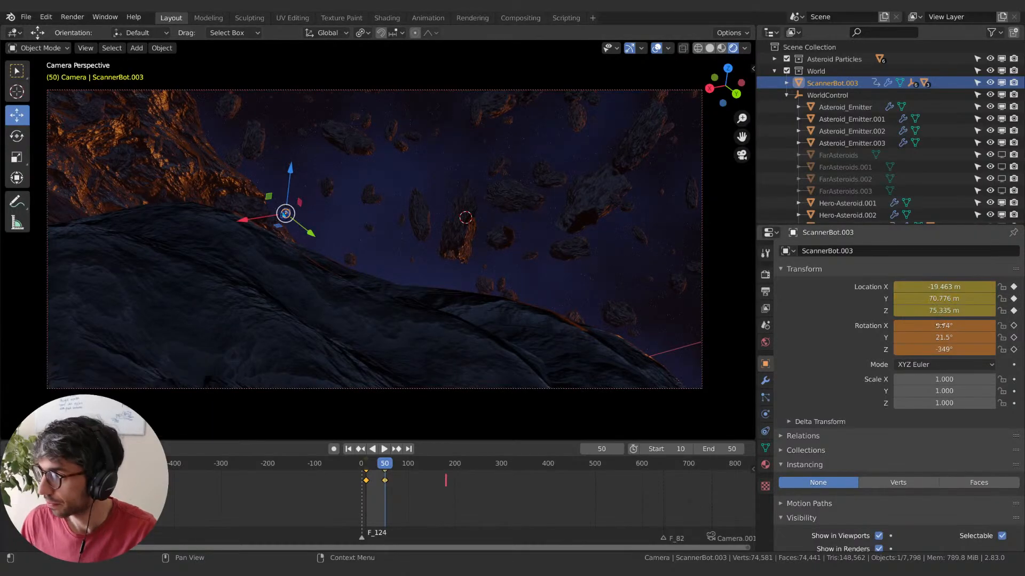
# - Play the bot's flight, then move its end keyframes to about frame 105 and its start keyframes to just before frame 0
pyautogui.press('space')
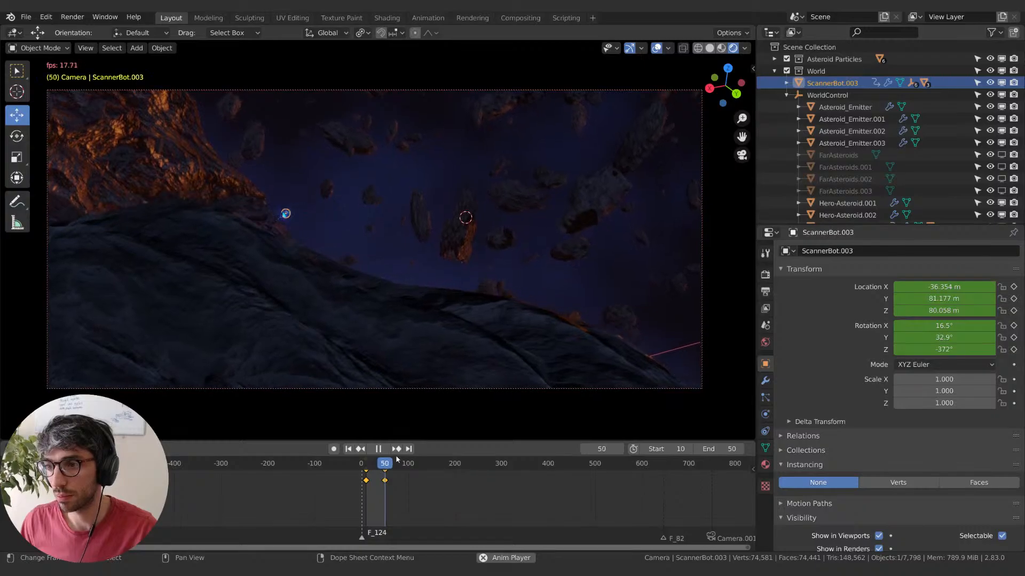
pyautogui.press('space')
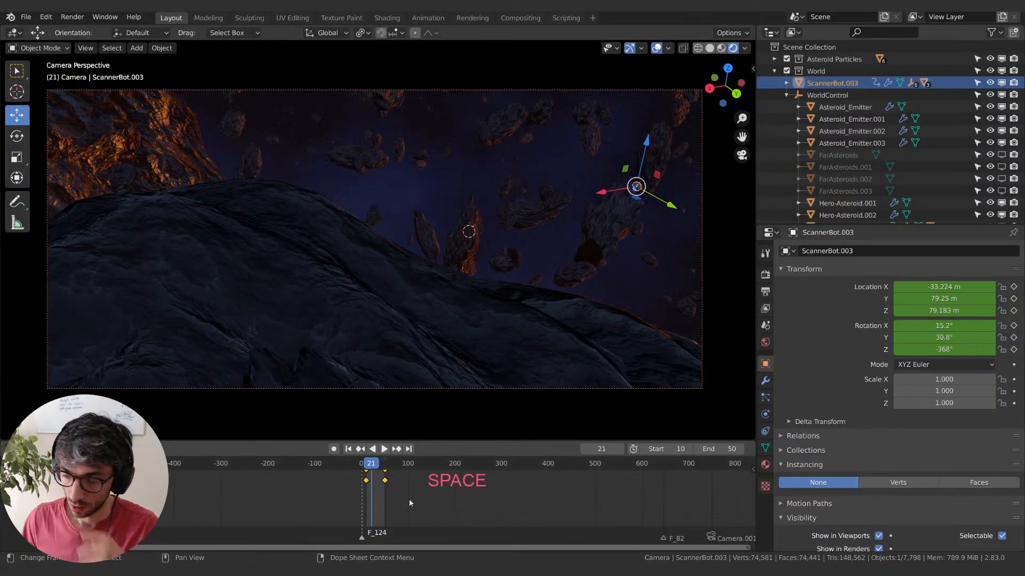
pyautogui.press('g')
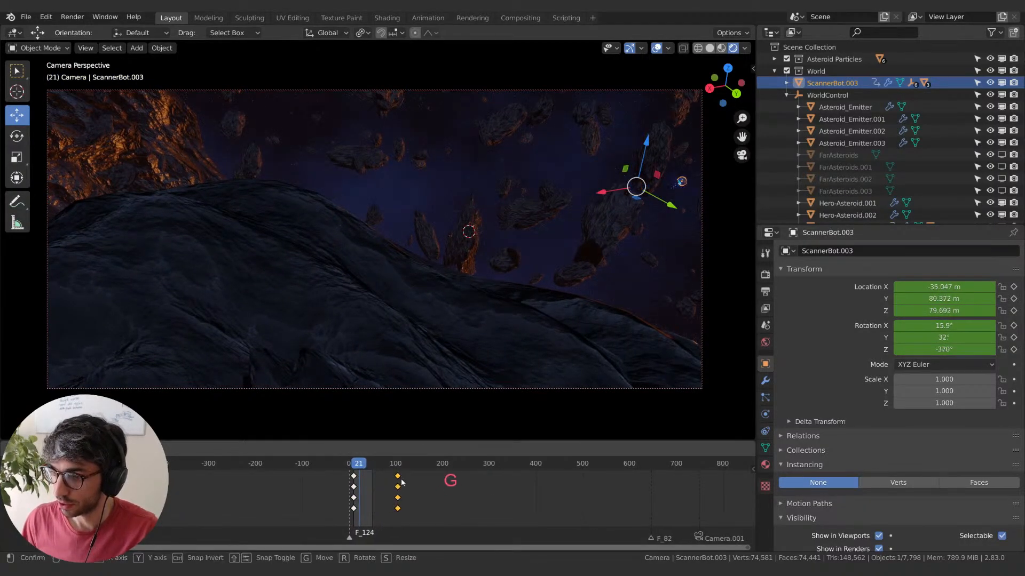
pyautogui.click(340, 476)
# - Replay the slowed flight, pull the bot's end keyframes back to about frame 74, and change their interpolation mode
pyautogui.press('space')
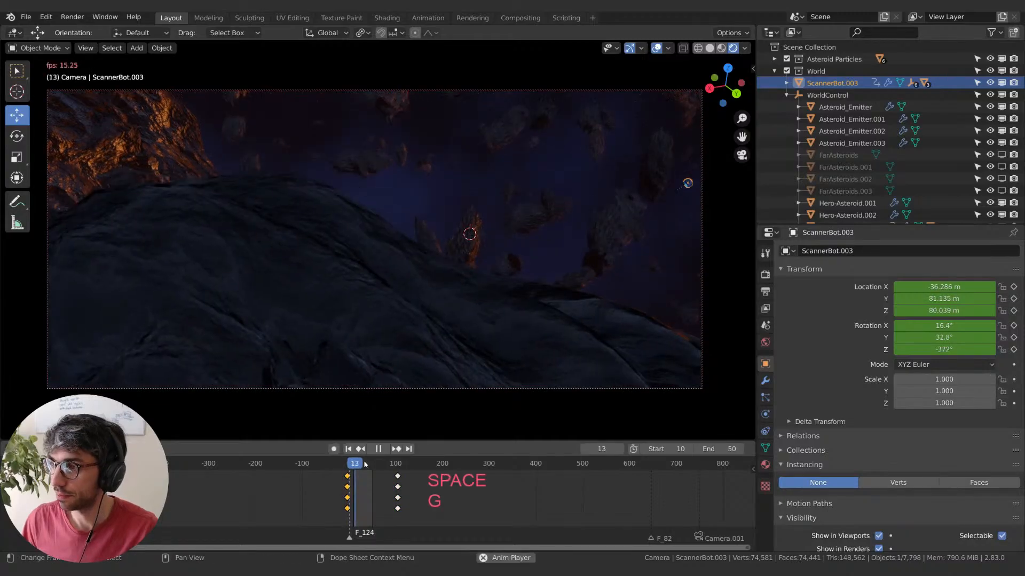
pyautogui.press('space')
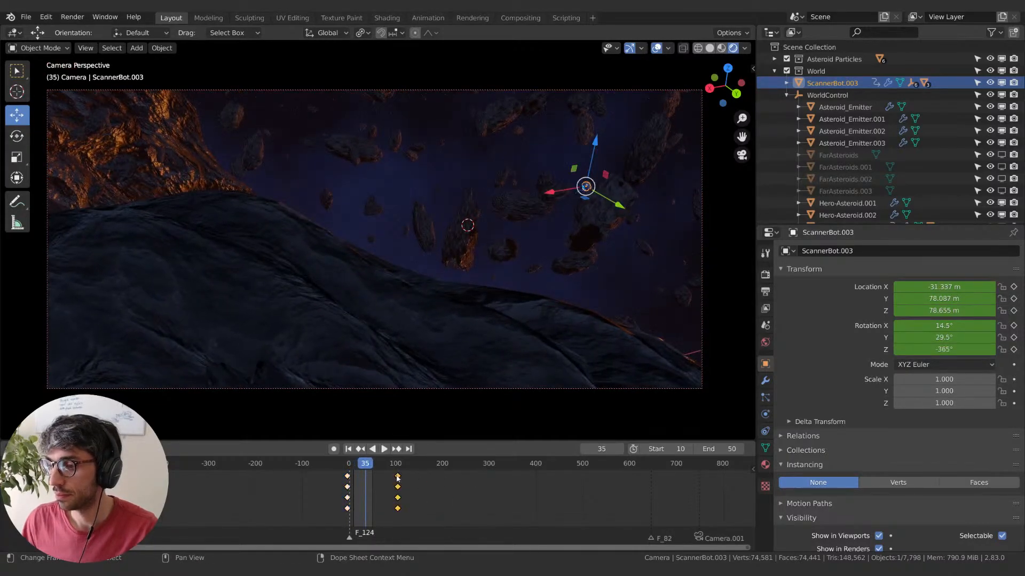
pyautogui.click(383, 480)
pyautogui.rightClick(382, 480)
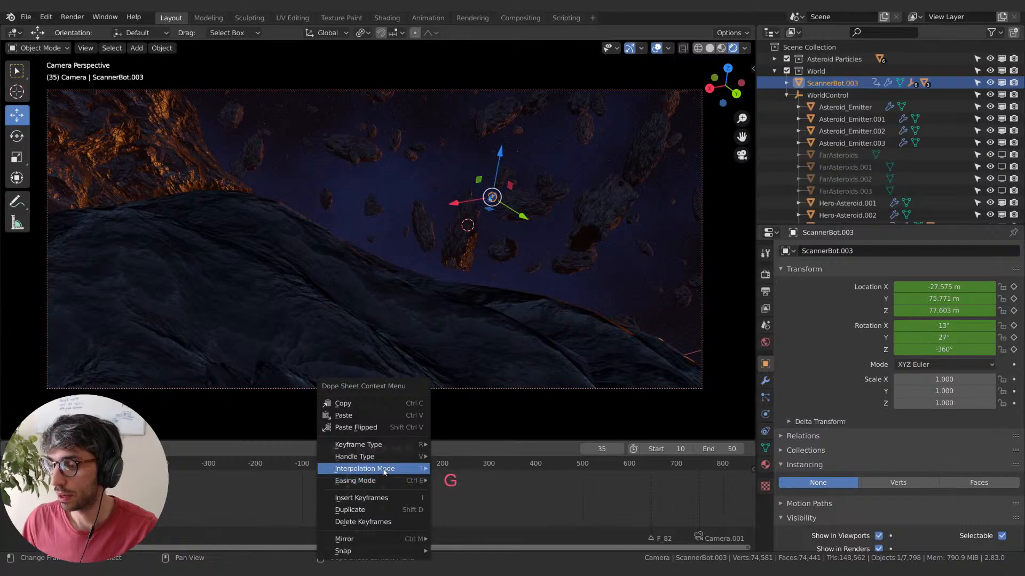
pyautogui.moveTo(383, 471)
pyautogui.click(457, 404)
# - Play the bot's retimed flight from frame 0 through the camera view
pyautogui.click(350, 464)
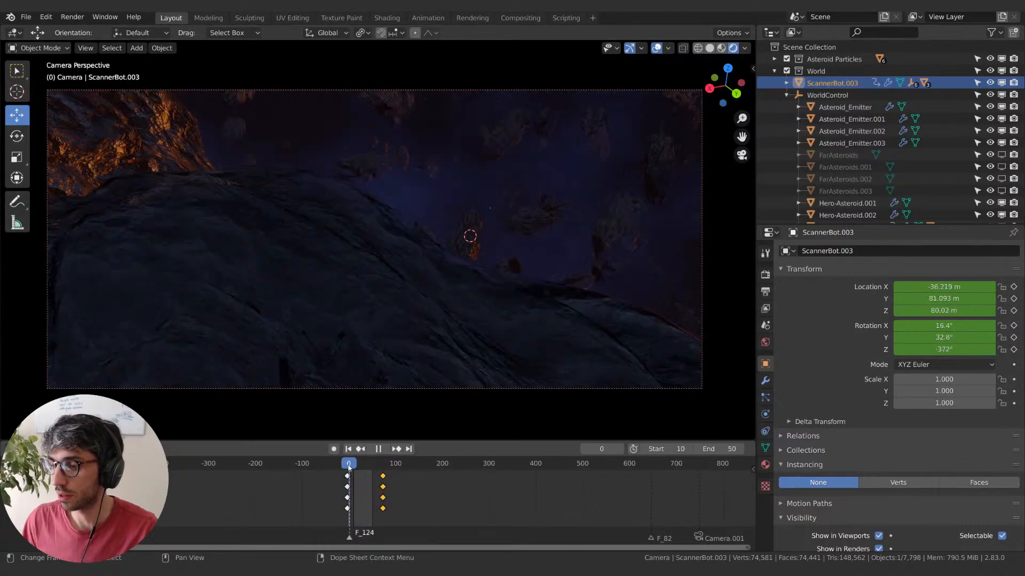
pyautogui.press('space')
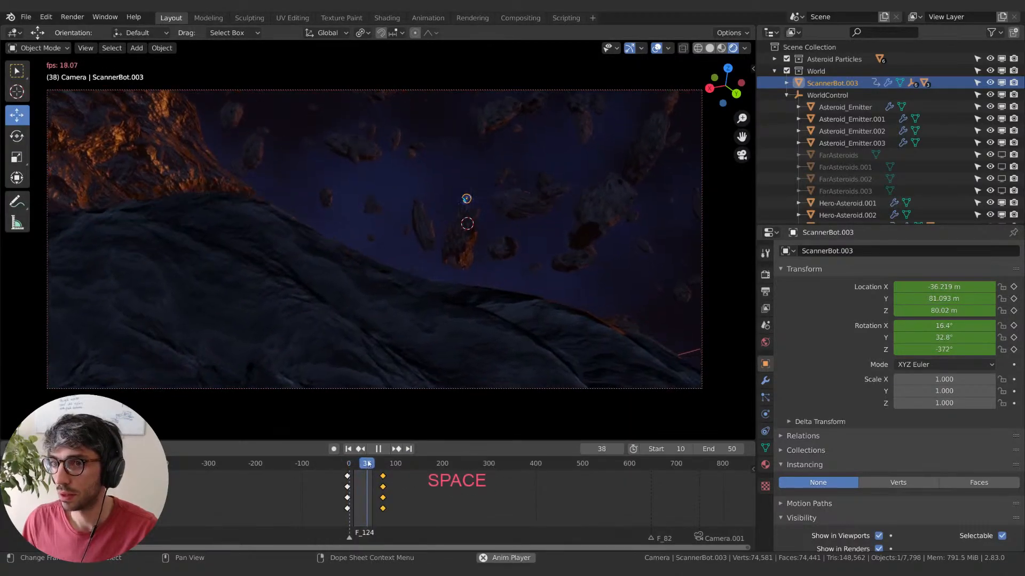
pyautogui.press('space')
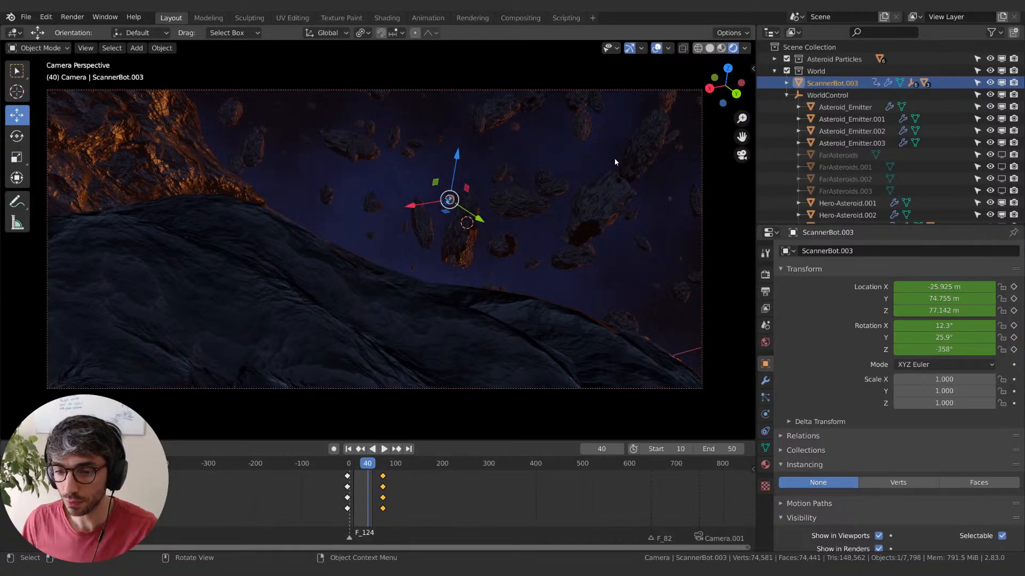
pyautogui.press('space')
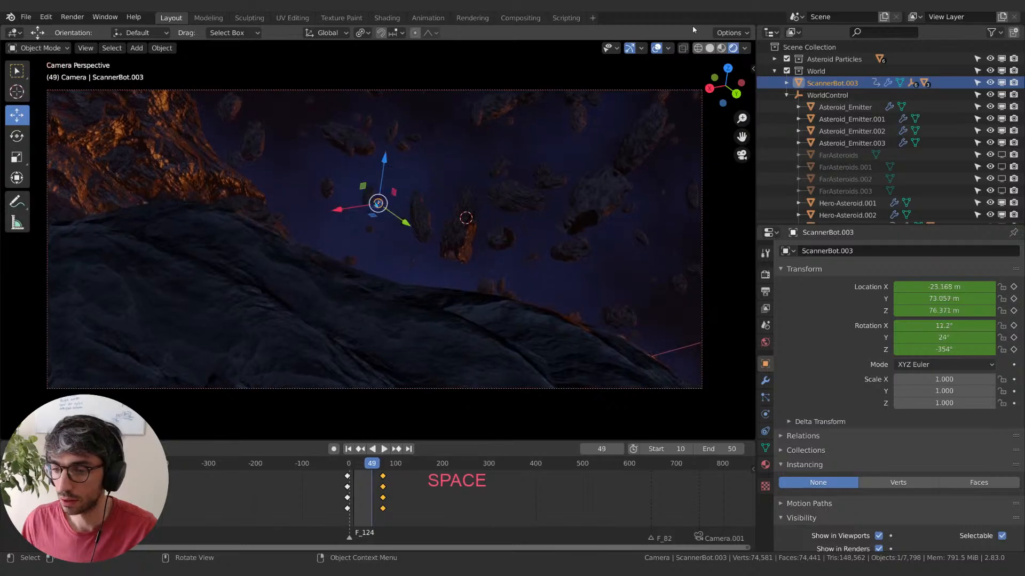
# - Switch the viewport to Material Preview shading and play the shot from frame 10
pyautogui.click(721, 48)
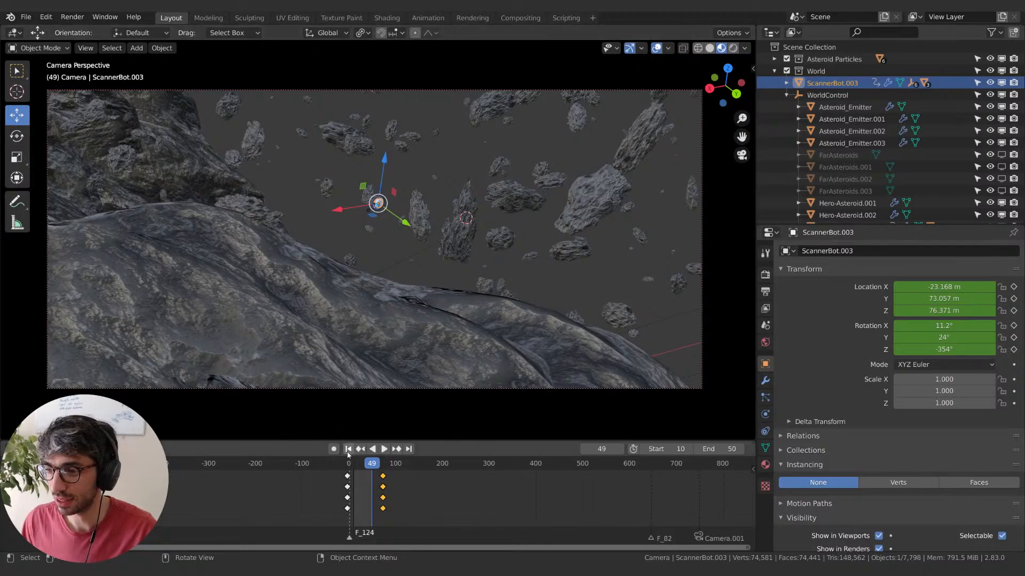
pyautogui.hotkey('shift', 'Left')
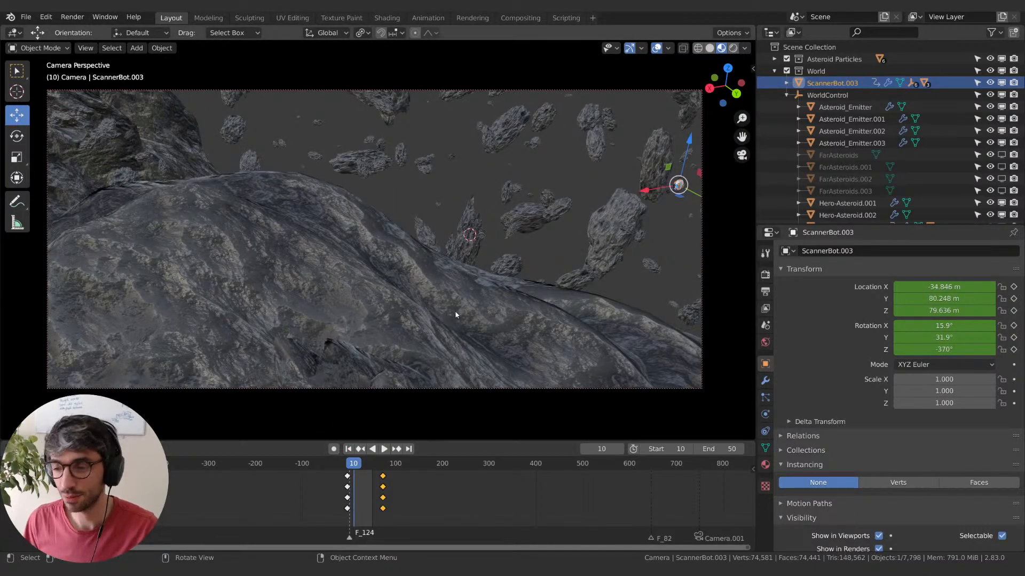
pyautogui.press('space')
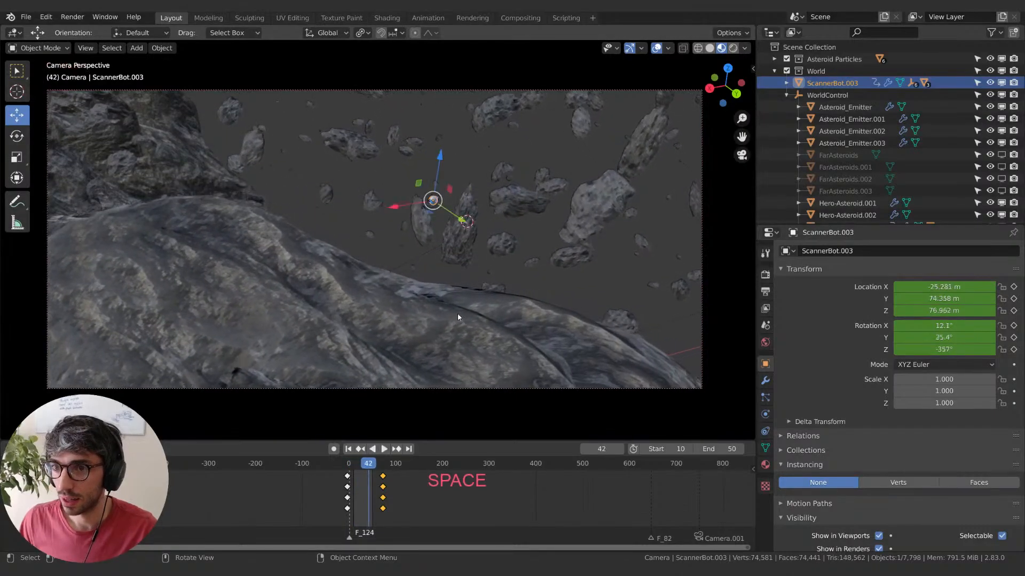
# - Switch the viewport to Solid shading and play the shot in a loop from frame 10 to judge its timing
pyautogui.click(709, 48)
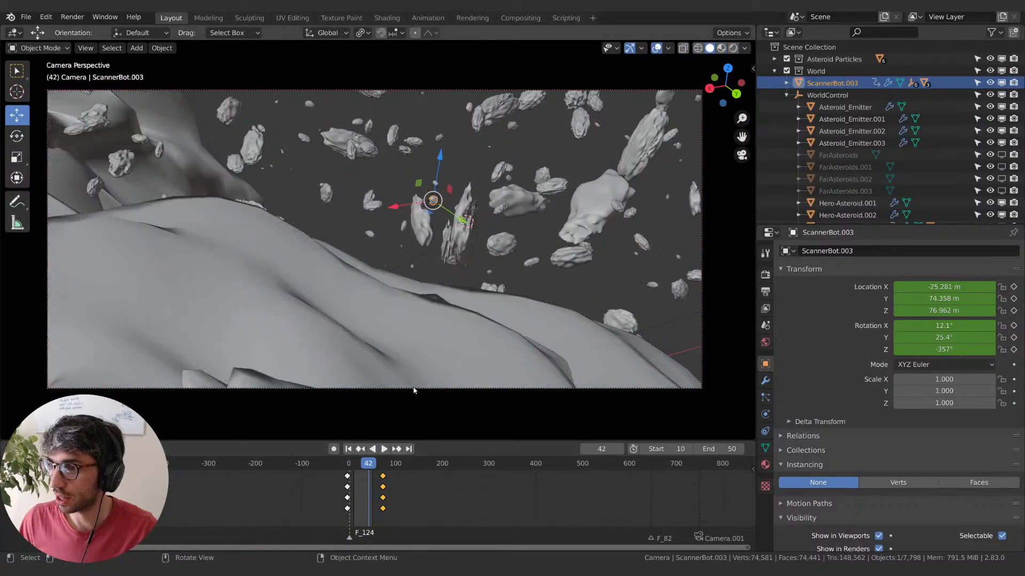
pyautogui.click(348, 449)
pyautogui.press('space')
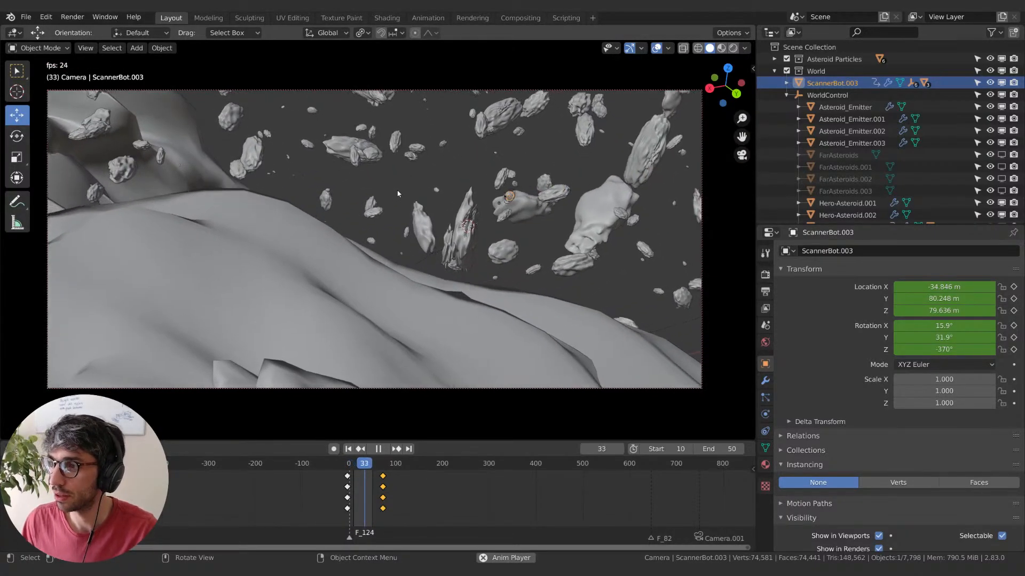
pyautogui.press('space')
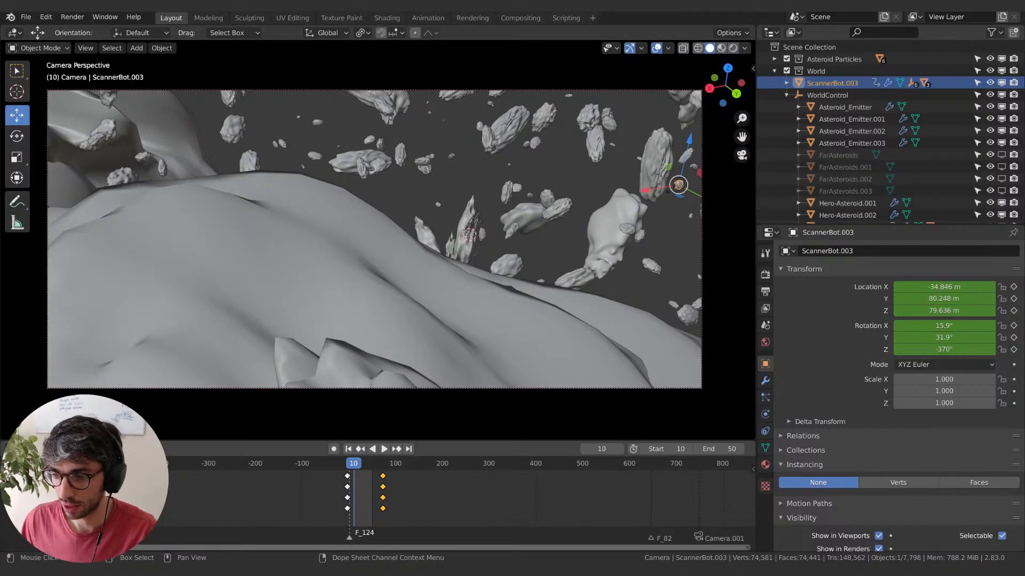
# - Switch the timeline area to the Video Sequencer, mute the audio clip strip, and return the area to the Timeline editor
pyautogui.click(14, 449)
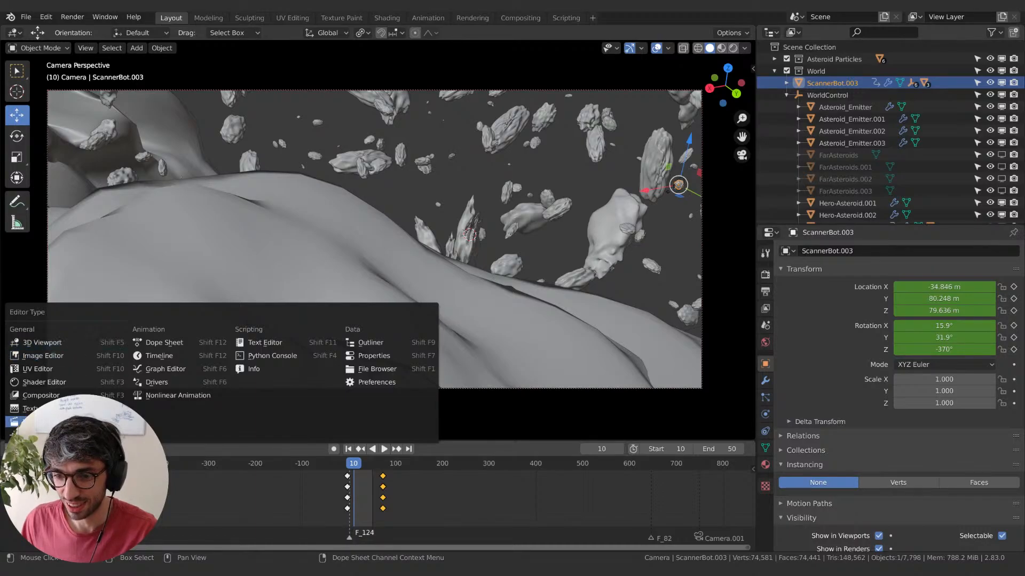
pyautogui.click(32, 422)
pyautogui.rightClick(193, 526)
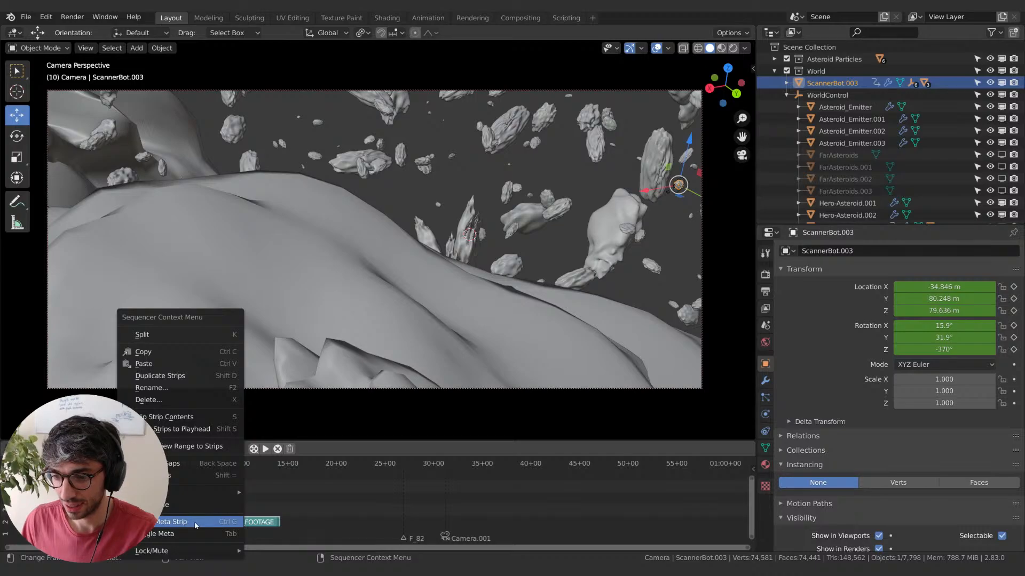
pyautogui.moveTo(168, 555)
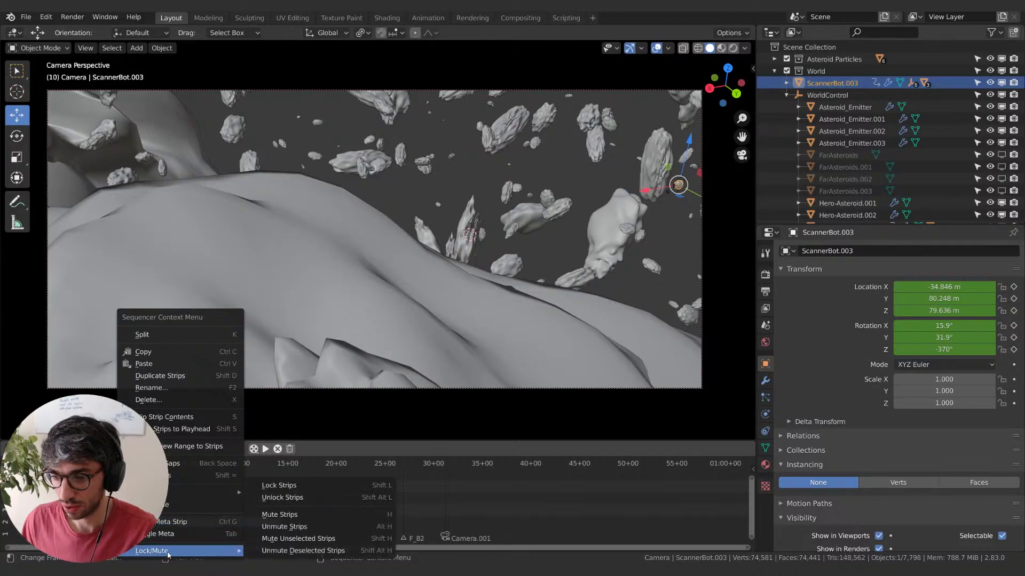
pyautogui.click(293, 515)
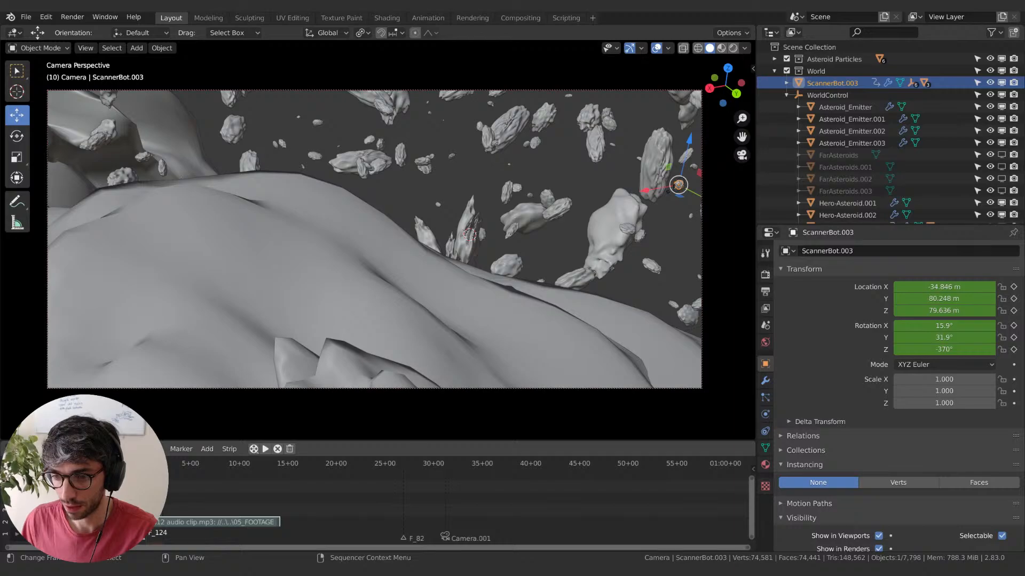
pyautogui.click(13, 449)
pyautogui.click(160, 356)
# - Play the bot's flight, pull its end keyframes back to about frame 42, and move the playhead onto them
pyautogui.press('space')
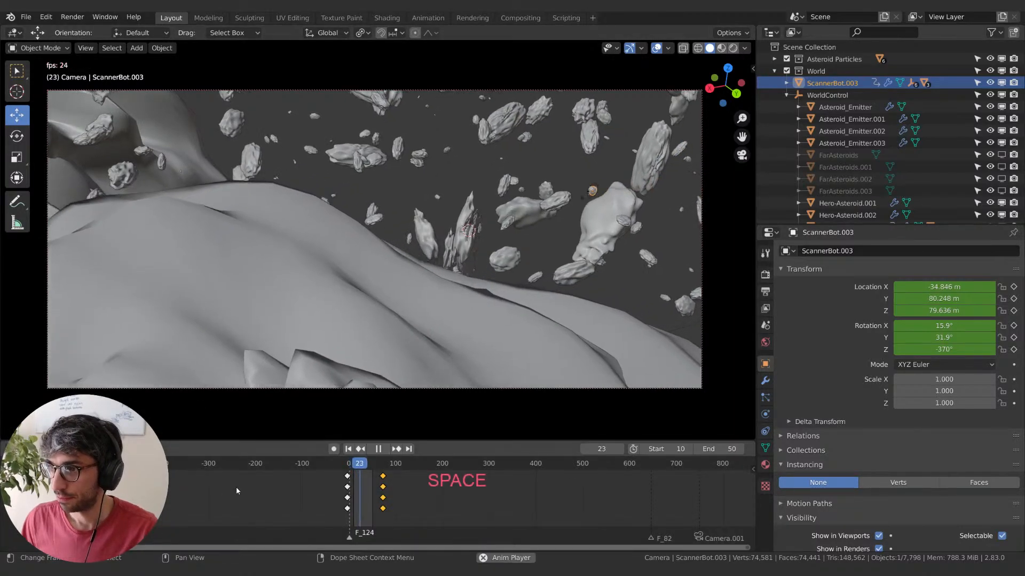
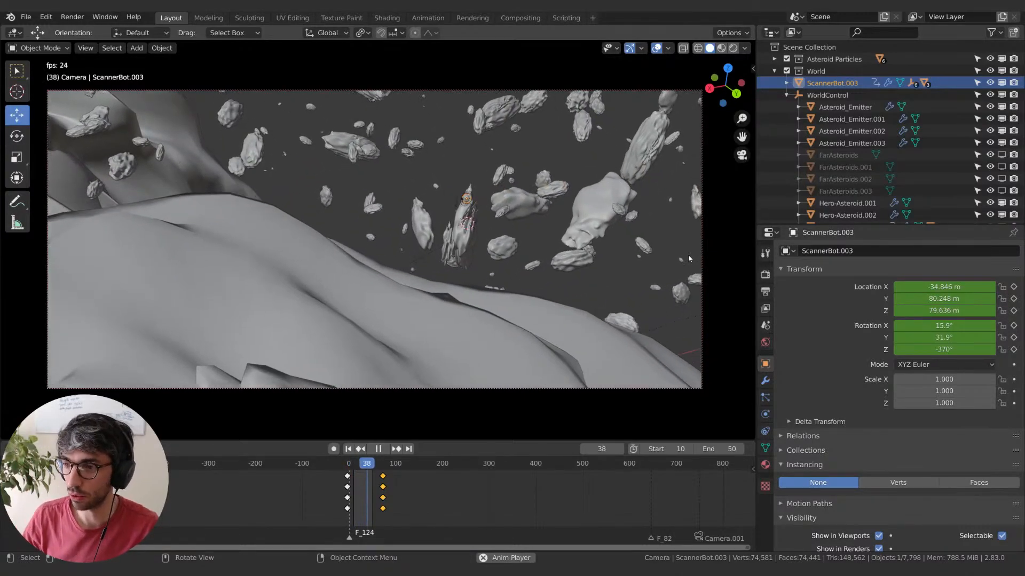
pyautogui.press('space')
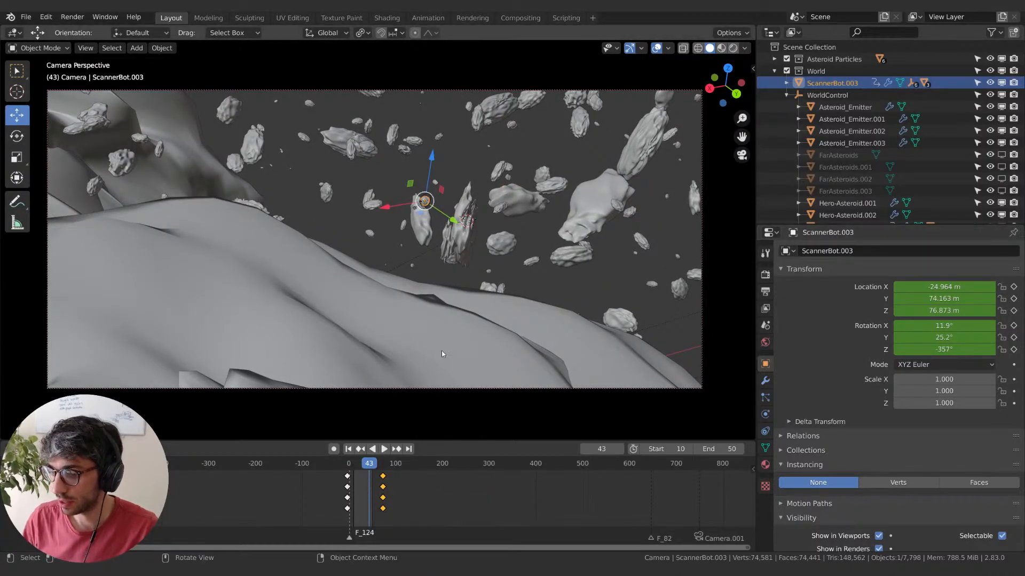
pyautogui.press('g')
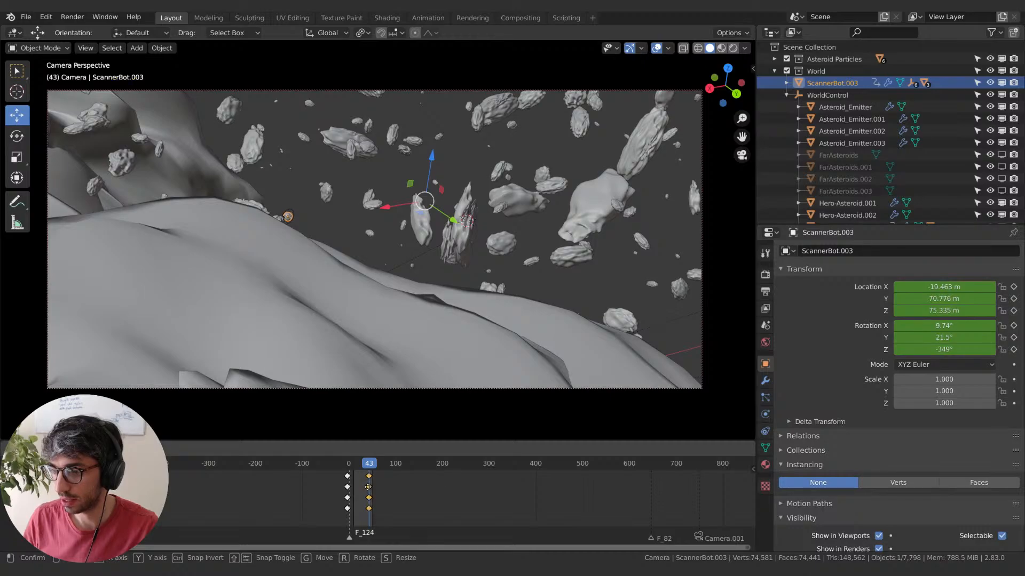
pyautogui.click(367, 487)
pyautogui.press('Down')
pyautogui.press('Up')
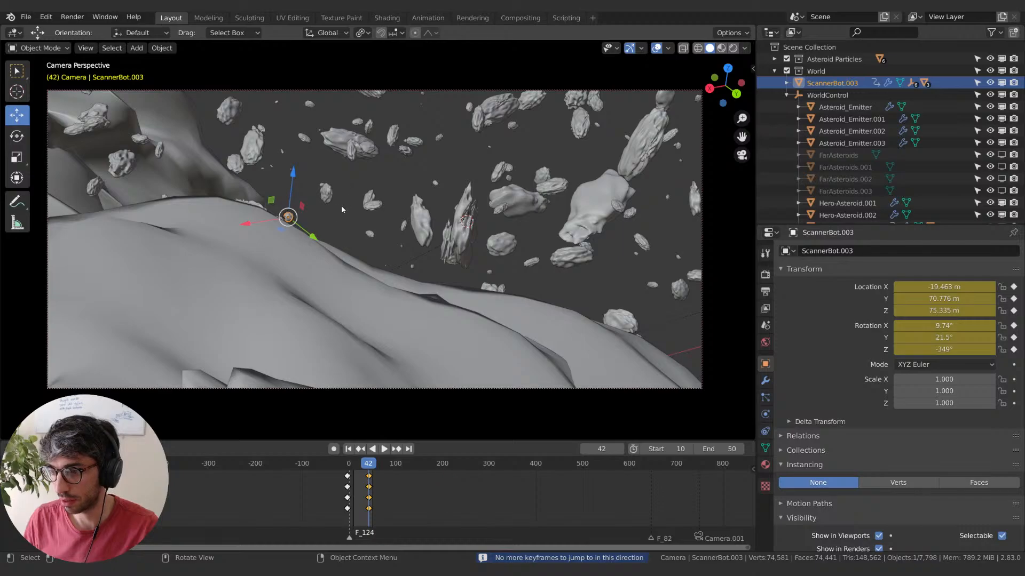
# - Raise the scanner bot about 2.9 m along Z and rotate it about 33° around the global Z axis
pyautogui.press('g')
pyautogui.press('z')
pyautogui.click(341, 156)
pyautogui.press('r')
pyautogui.press('z')
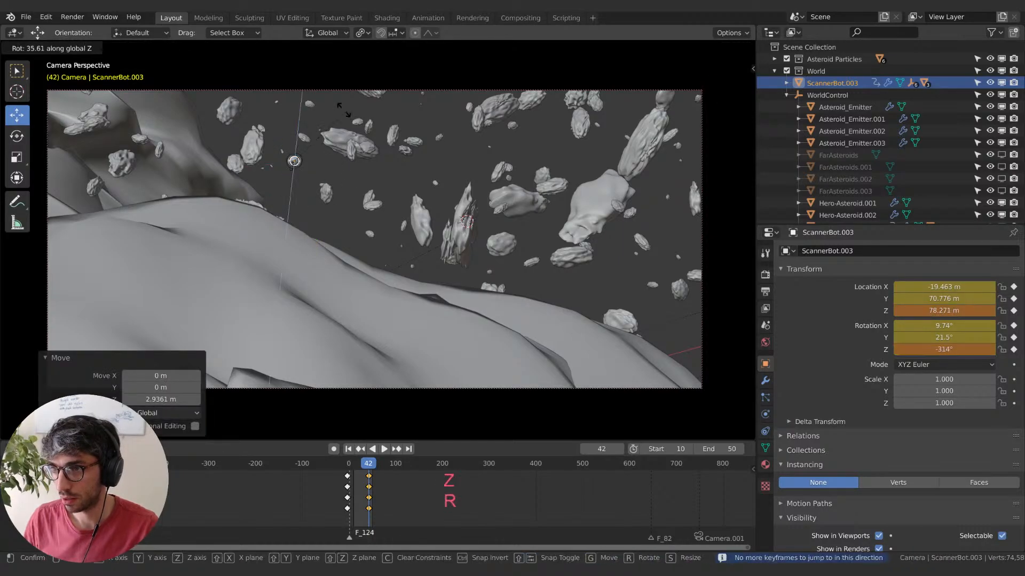
pyautogui.click(348, 123)
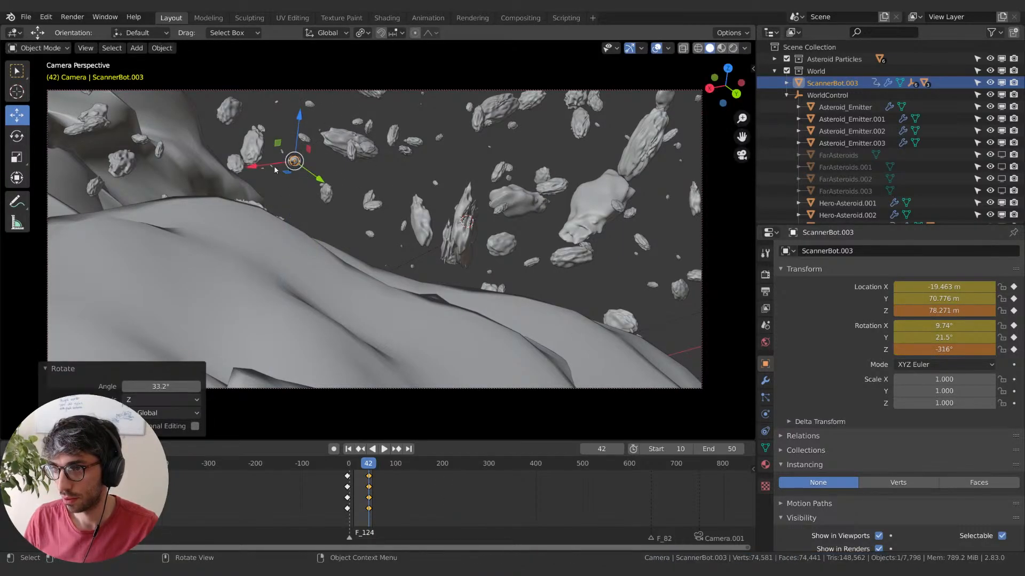
# - Shift the scanner bot about 8.5 m along X and about 16.8 m along Y
pyautogui.press('g')
pyautogui.press('x')
pyautogui.click(146, 196)
pyautogui.press('g')
pyautogui.press('y')
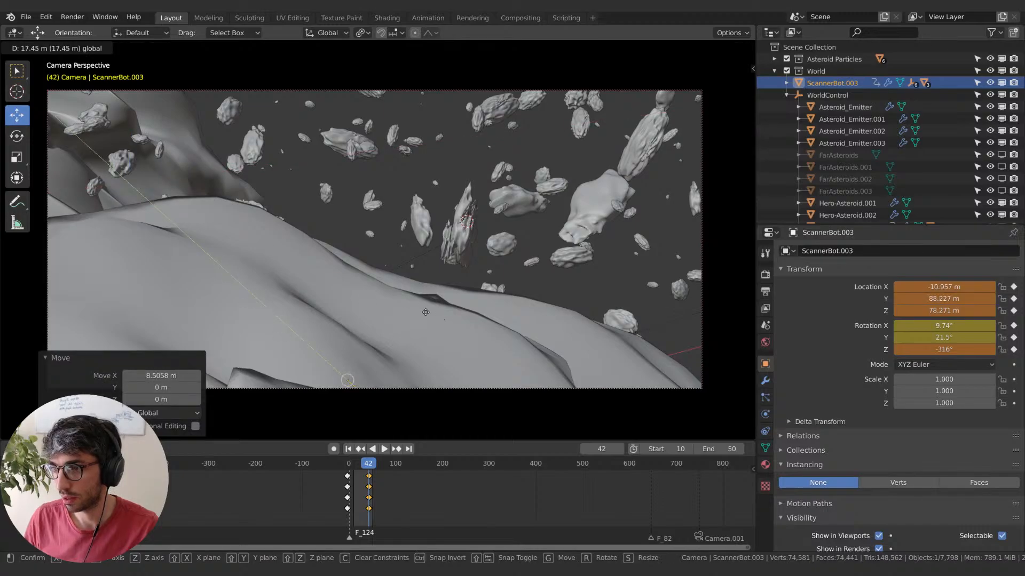
pyautogui.click(425, 309)
# - Raise the bot about 6.3 m along Z, reposition it freely over the foreground ridge, and keyframe its end pose
pyautogui.press('g')
pyautogui.press('z')
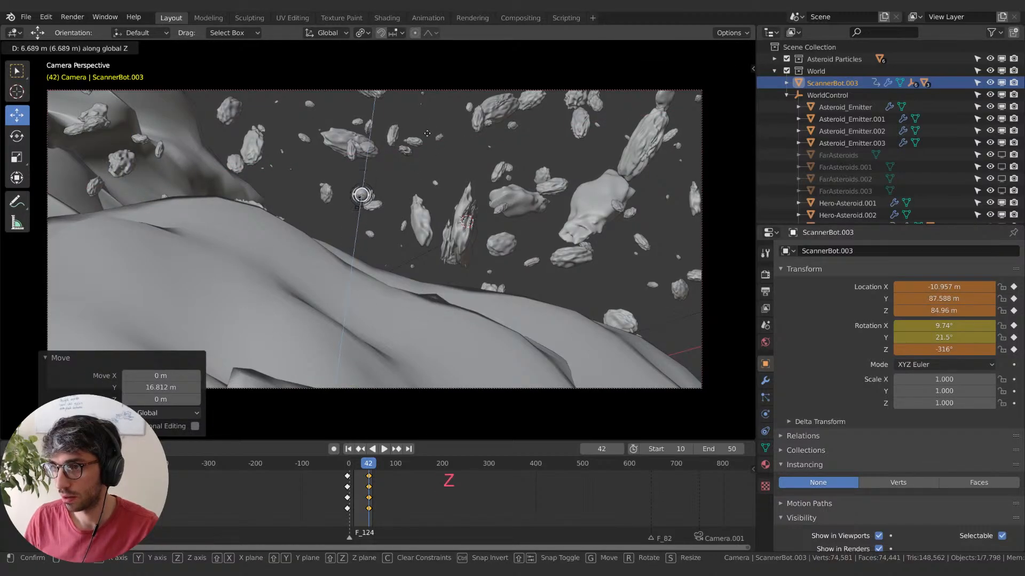
pyautogui.click(425, 142)
pyautogui.press('g')
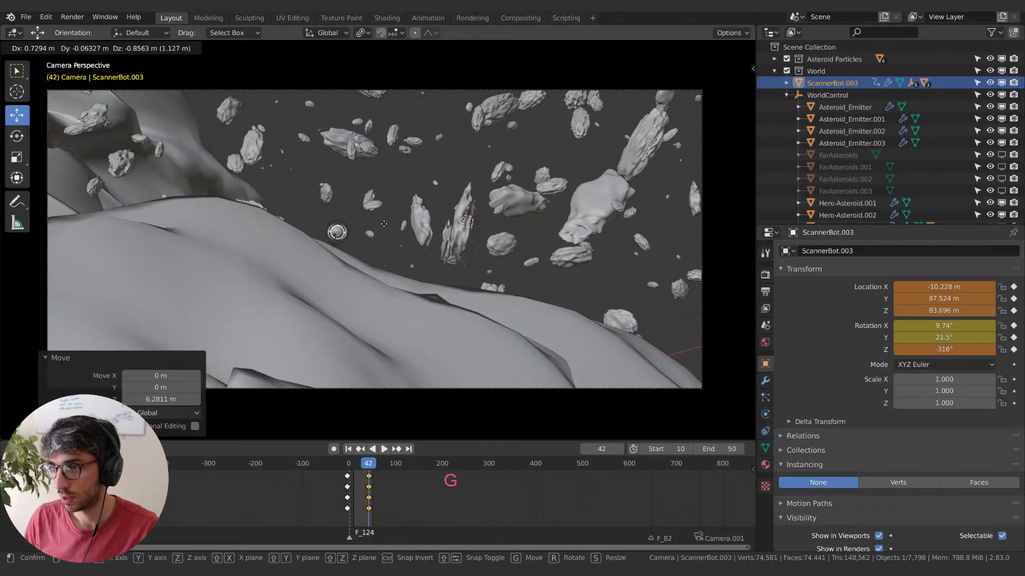
pyautogui.click(345, 250)
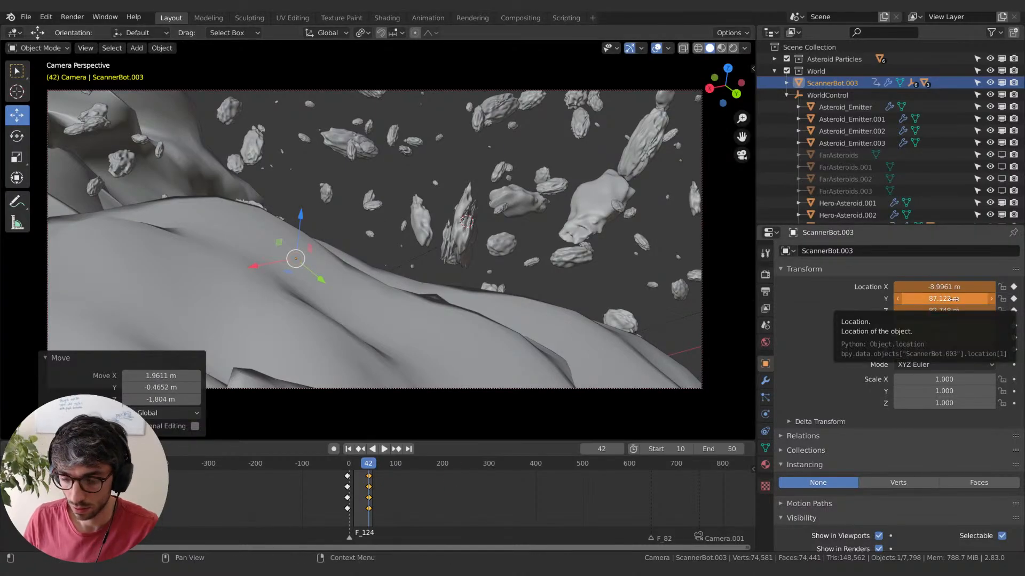
pyautogui.press('i')
# - Push the bot's end keyframes out to about frame 75, hide the viewport overlays, and play the flight from frame 0 to frame 35
pyautogui.press('g')
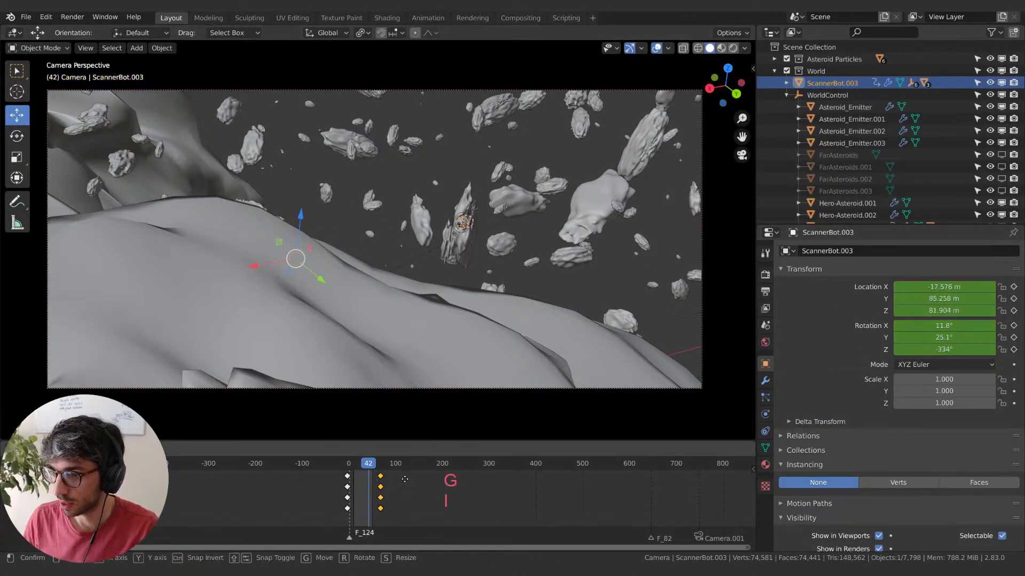
pyautogui.click(358, 472)
pyautogui.press('space')
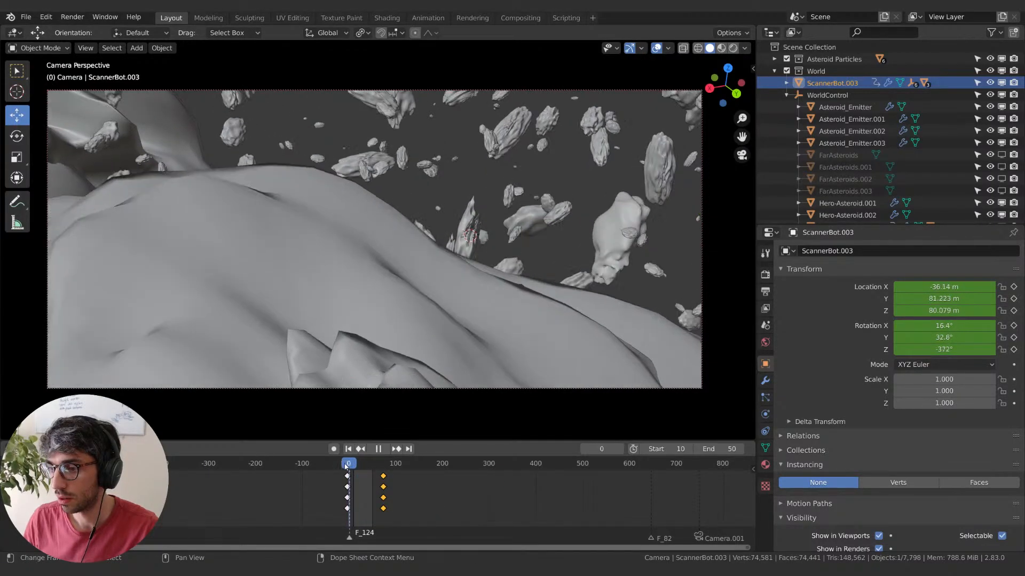
pyautogui.press('space')
pyautogui.click(656, 48)
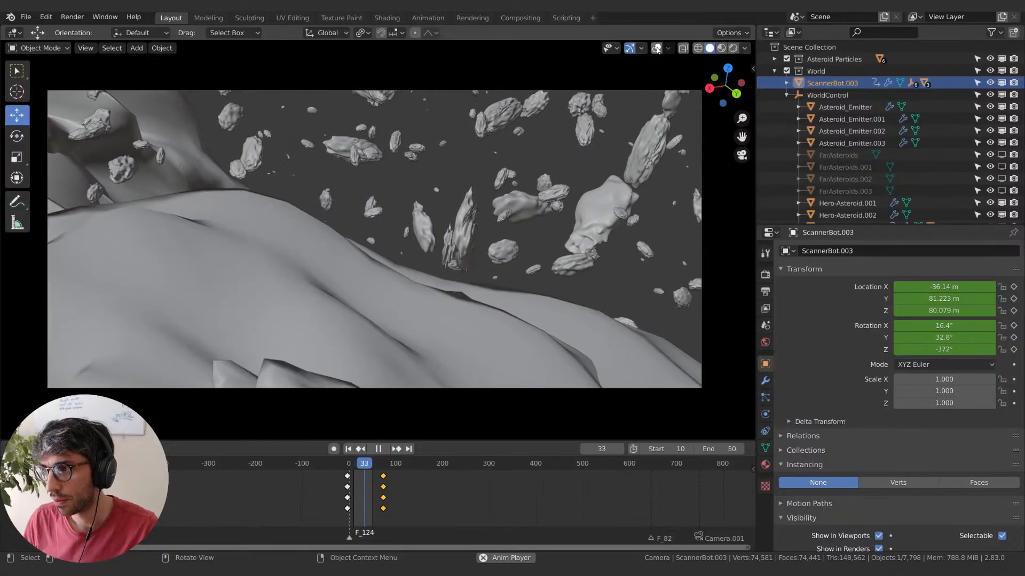
pyautogui.press('space')
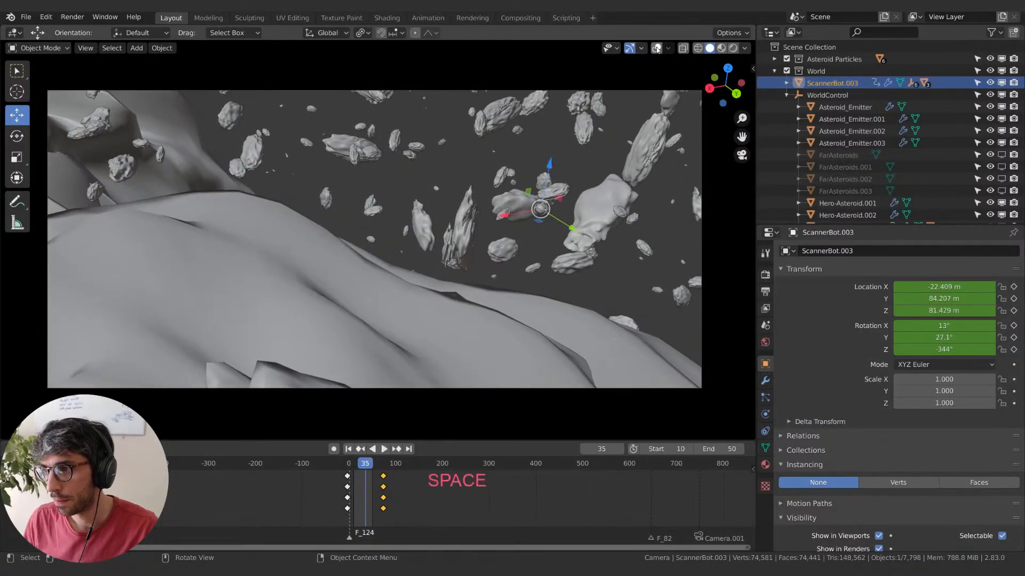
# - At frame 35, move the bot about 3 m along Y, rotate it around Z to about -371°, and keyframe this middle pose
pyautogui.moveTo(572, 226); pyautogui.dragTo(574, 229)
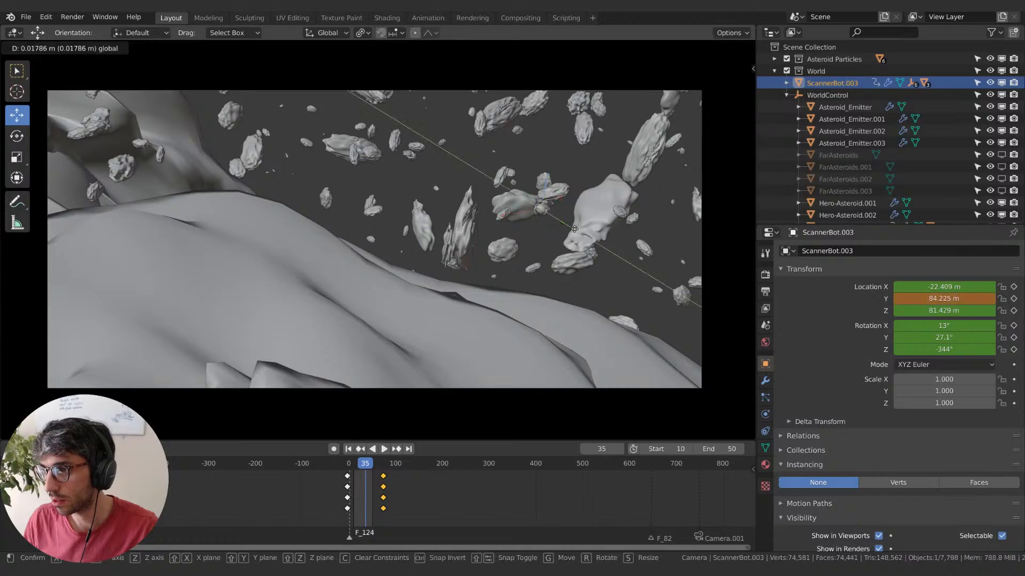
pyautogui.moveTo(614, 271); pyautogui.dragTo(614, 271)
pyautogui.press('r')
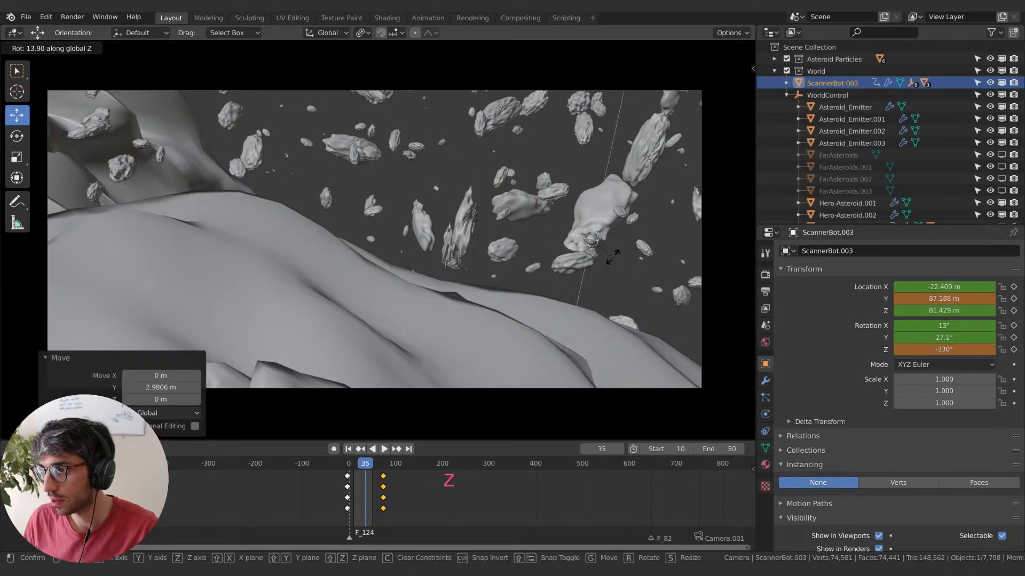
pyautogui.click(590, 286)
pyautogui.press('r')
pyautogui.press('z')
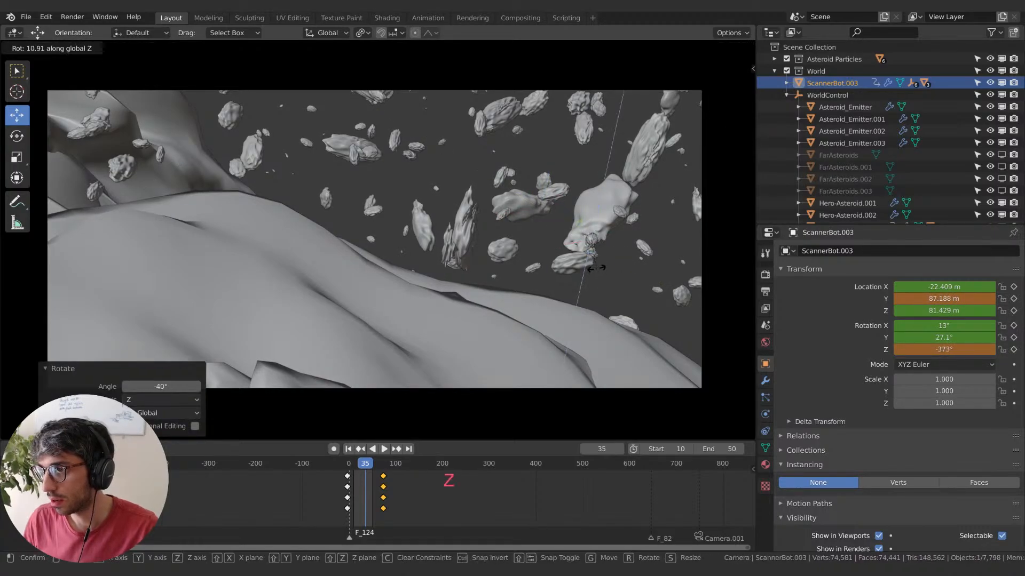
pyautogui.click(601, 284)
pyautogui.press('i')
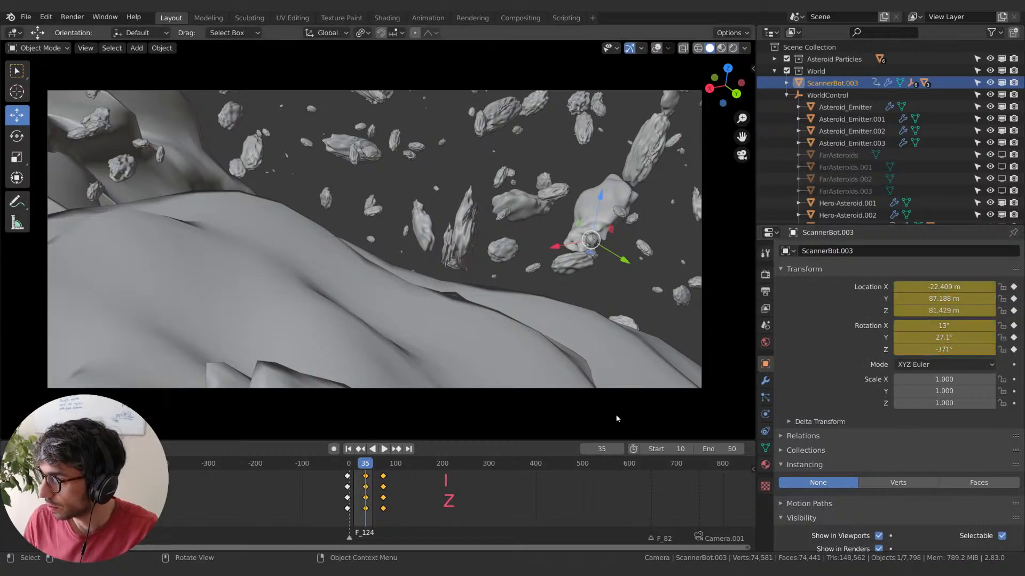
# - Set the bot keyframes' interpolation mode to Bezier and replay the flight to check the motion
pyautogui.rightClick(359, 479)
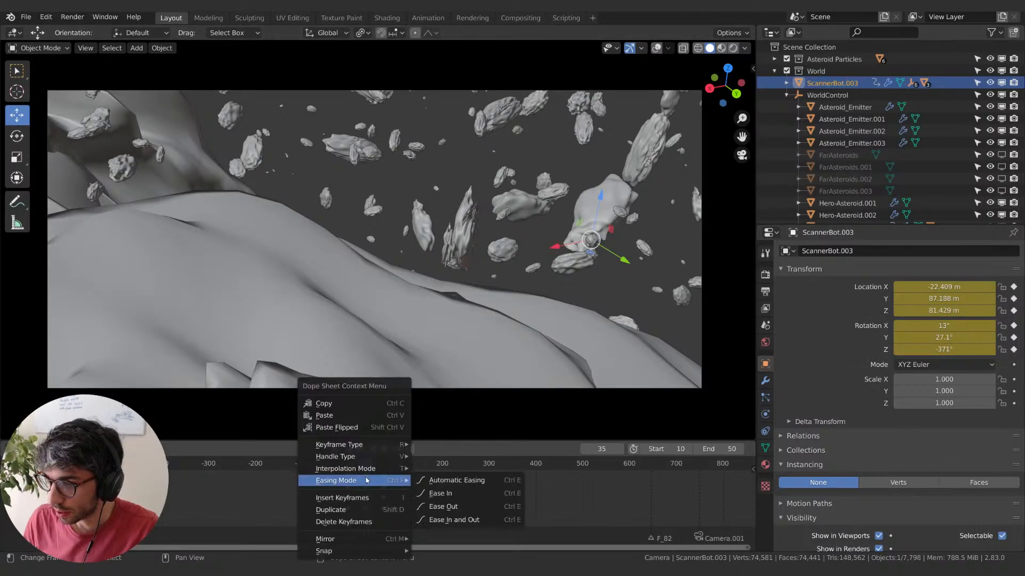
pyautogui.moveTo(372, 470)
pyautogui.click(464, 421)
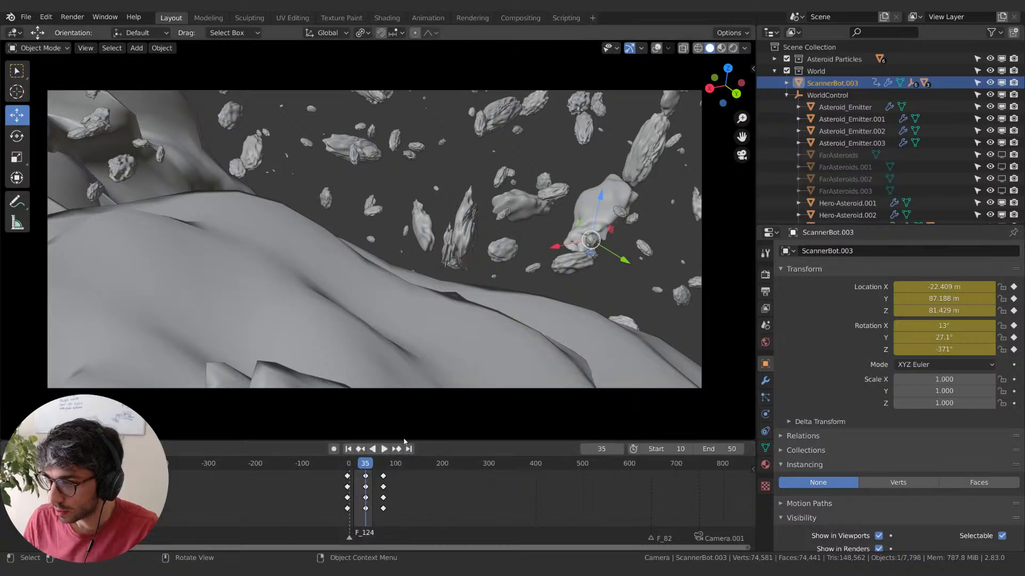
pyautogui.press('space')
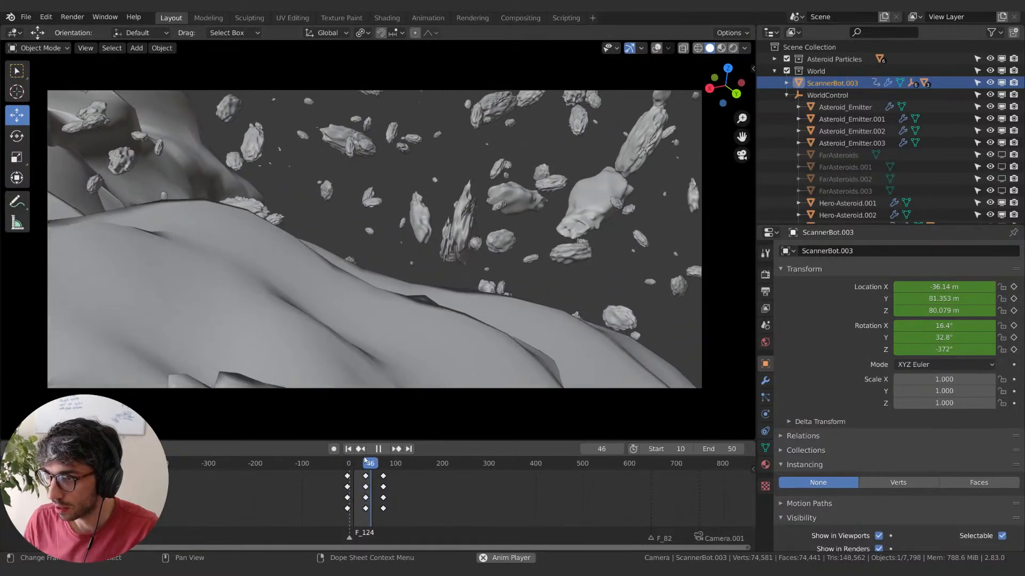
pyautogui.press('space')
pyautogui.rightClick(379, 469)
pyautogui.moveTo(380, 472)
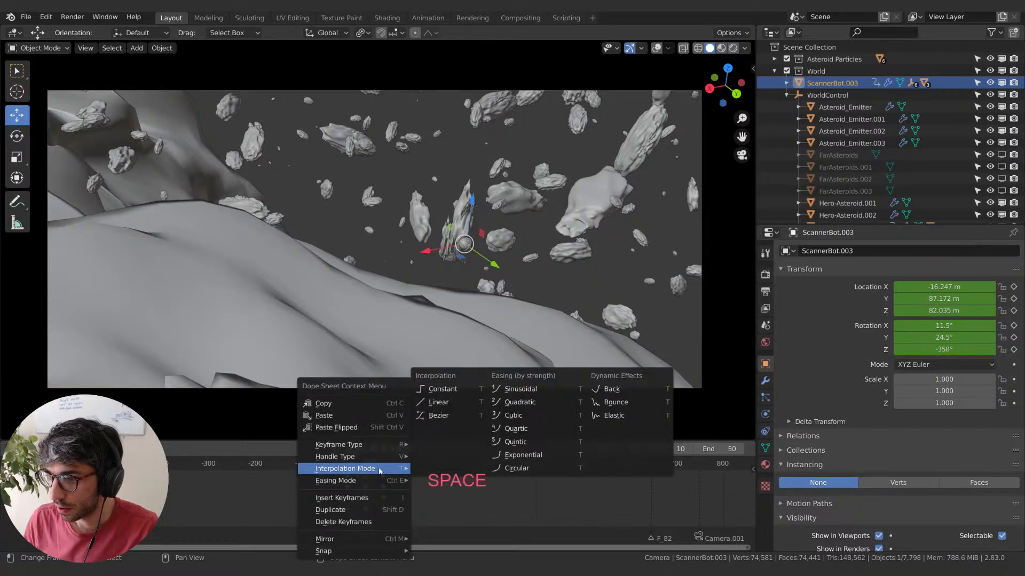
pyautogui.click(457, 410)
pyautogui.press('space')
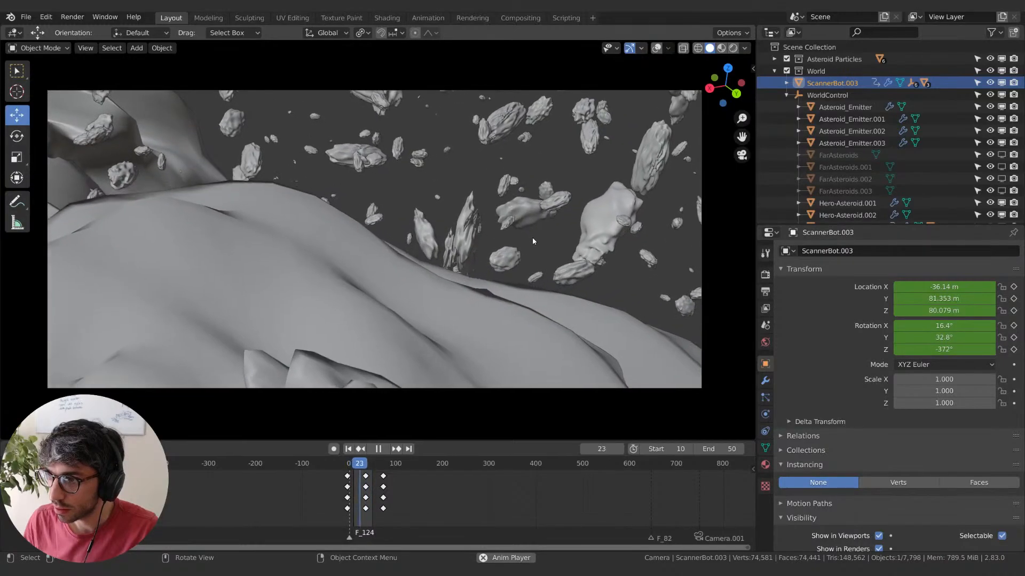
pyautogui.press('space')
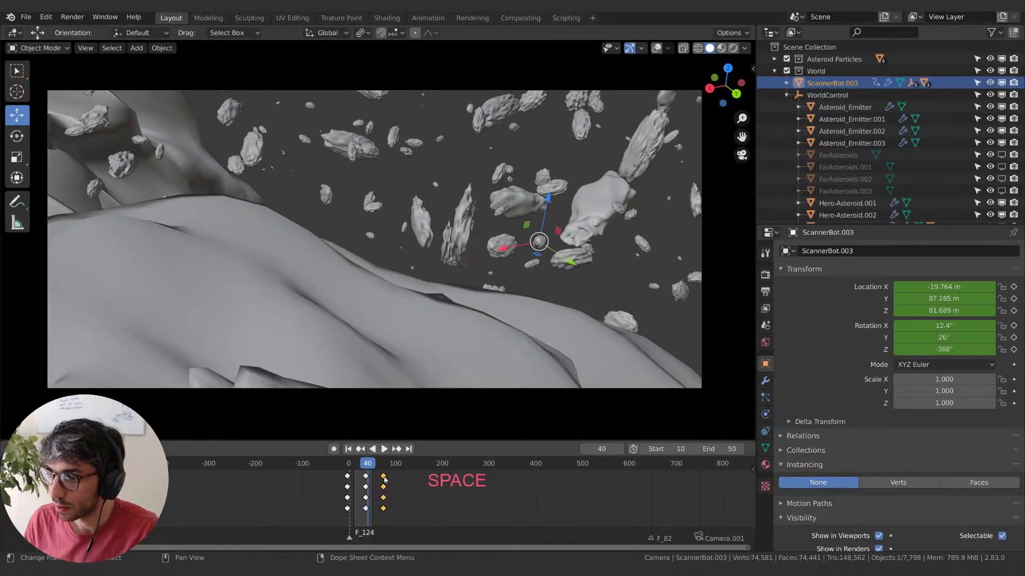
# - Pull the bot's end keyframes in to about frame 61 and its middle keyframes to about frame 26, replaying the shot between changes
pyautogui.press('space')
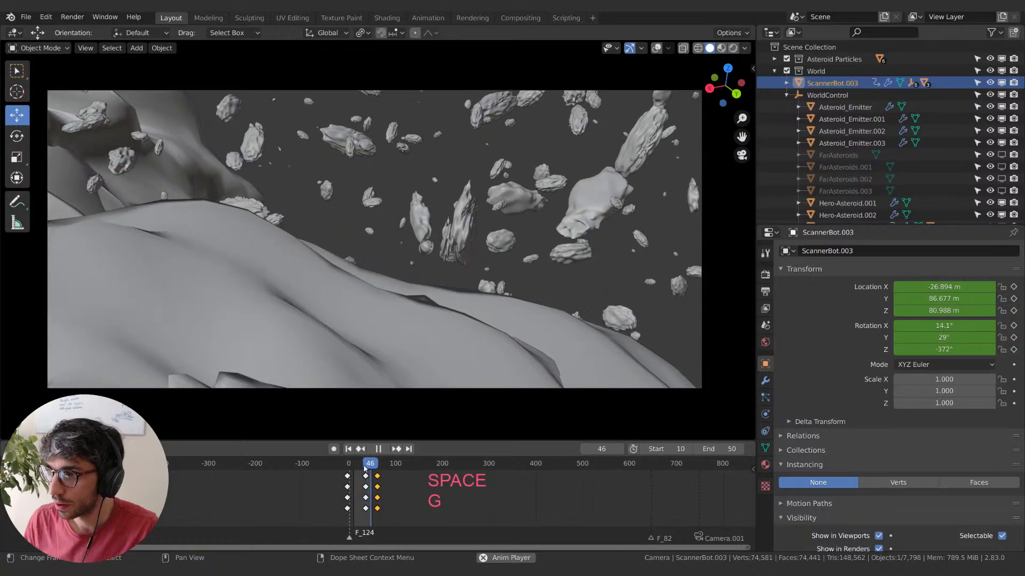
pyautogui.press('space')
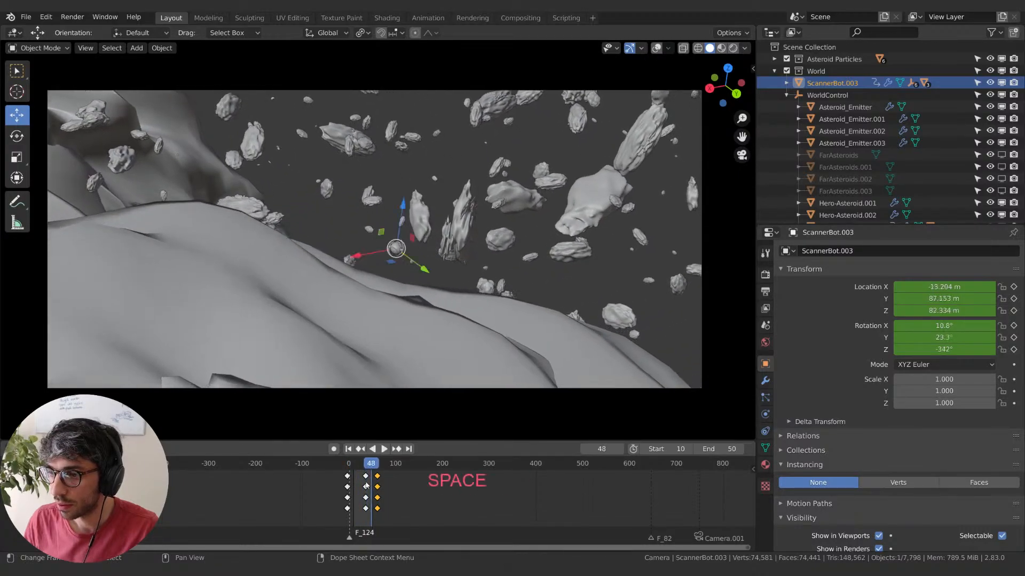
pyautogui.press('space')
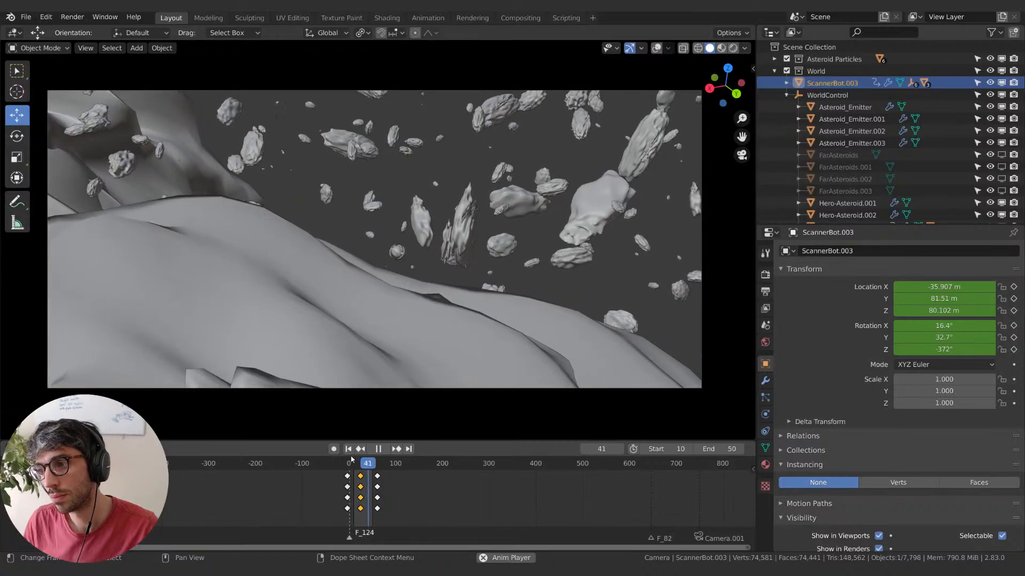
pyautogui.press('space')
# - Play the retimed flight, stop at frame 35, and reselect the scanner bot in the camera view
pyautogui.press('space')
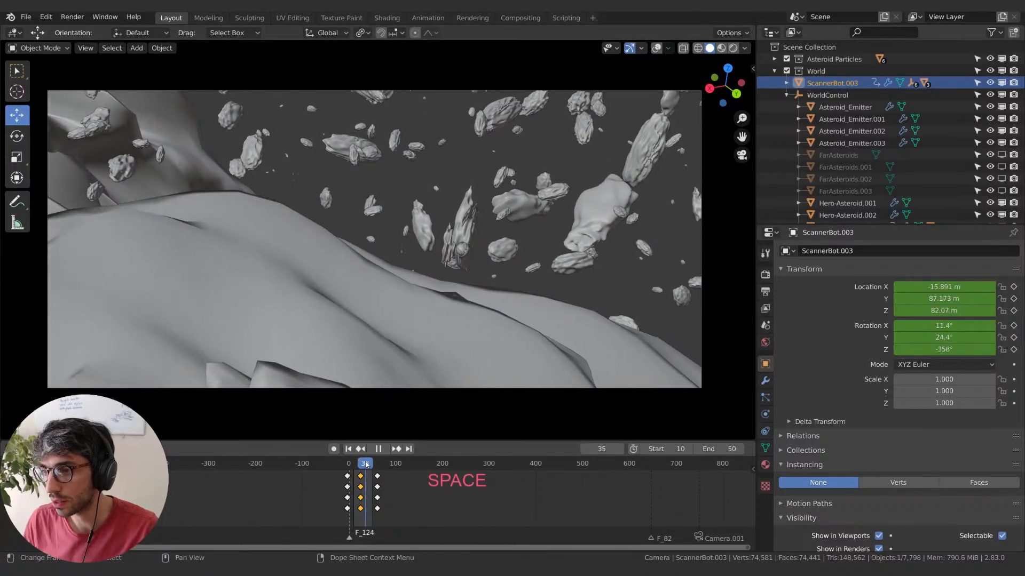
pyautogui.press('space')
pyautogui.click(465, 257)
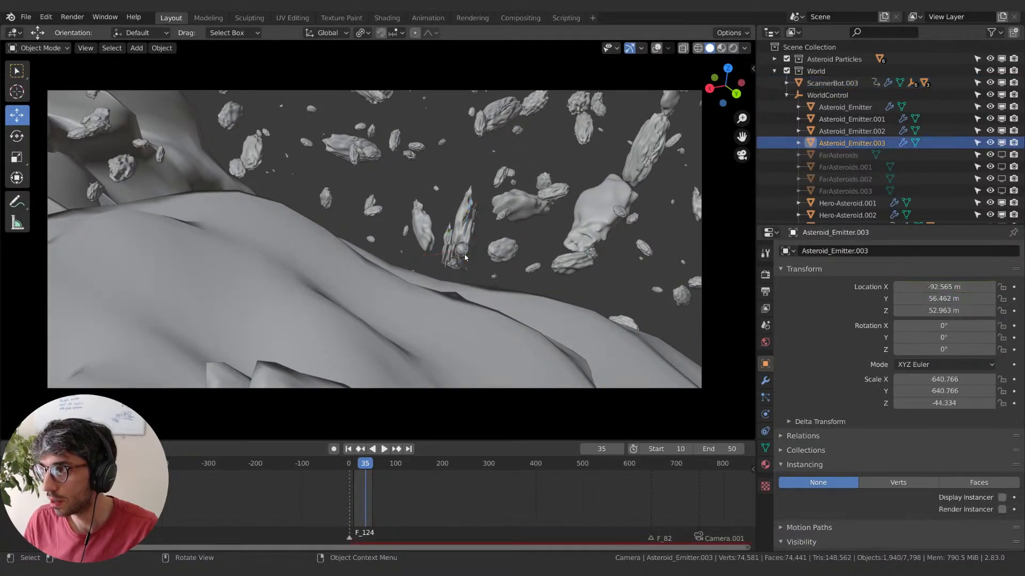
pyautogui.click(462, 253)
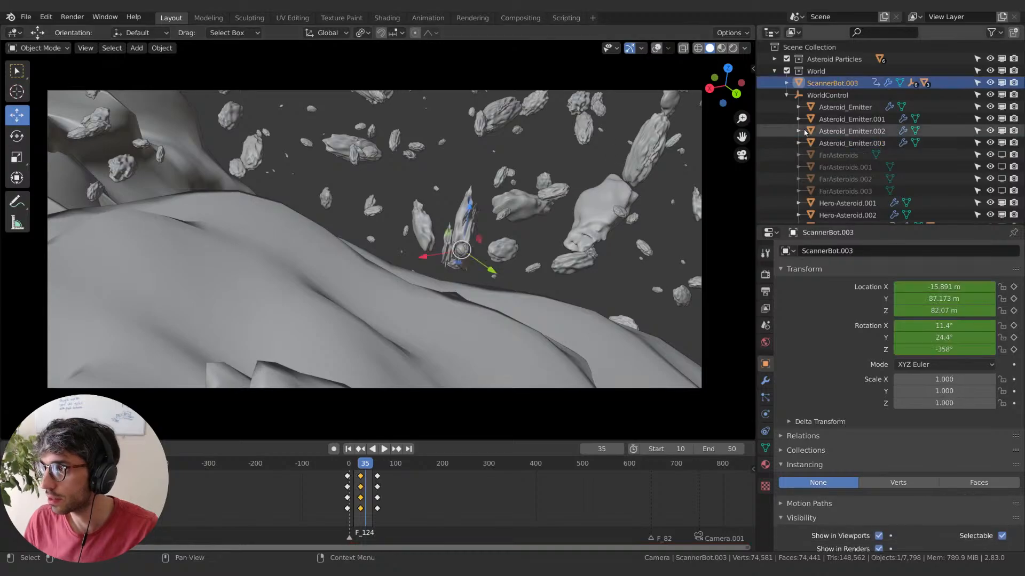
# - Select the scanner bot's ScannerJet-Control, set its Y rotation to about -122°, and keyframe the rotation at frame 10
pyautogui.click(786, 83)
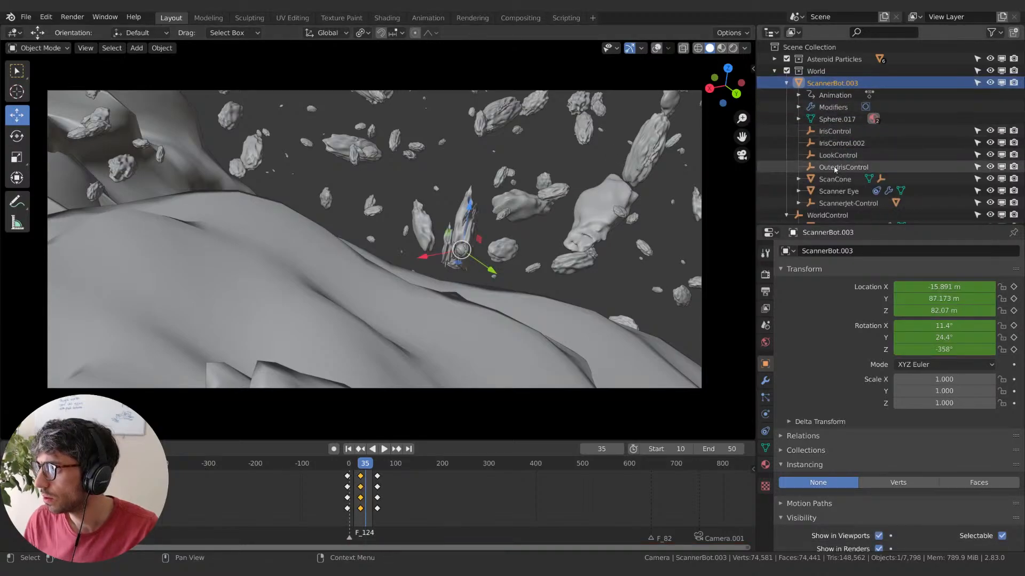
pyautogui.click(830, 191)
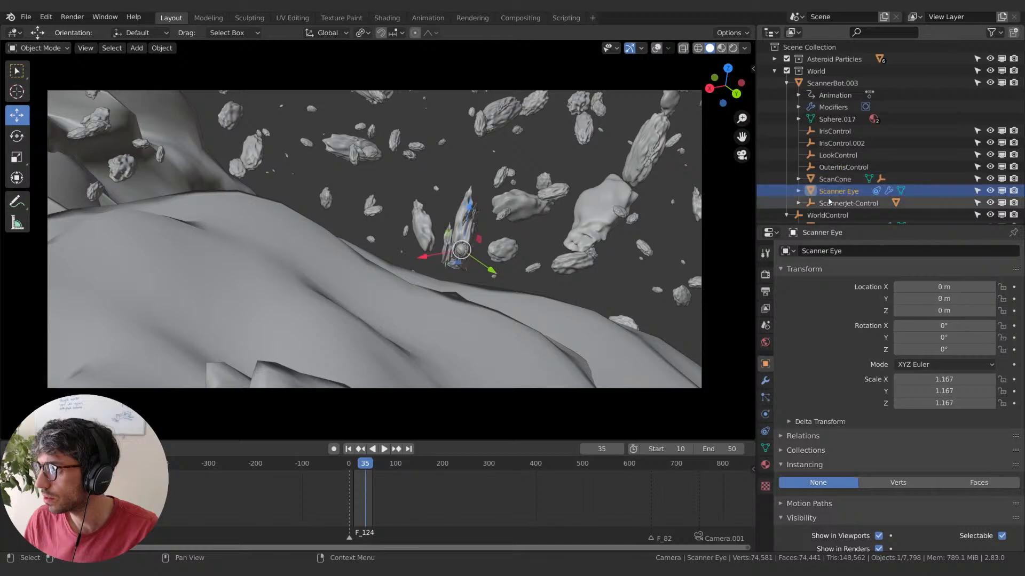
pyautogui.click(815, 205)
pyautogui.click(798, 203)
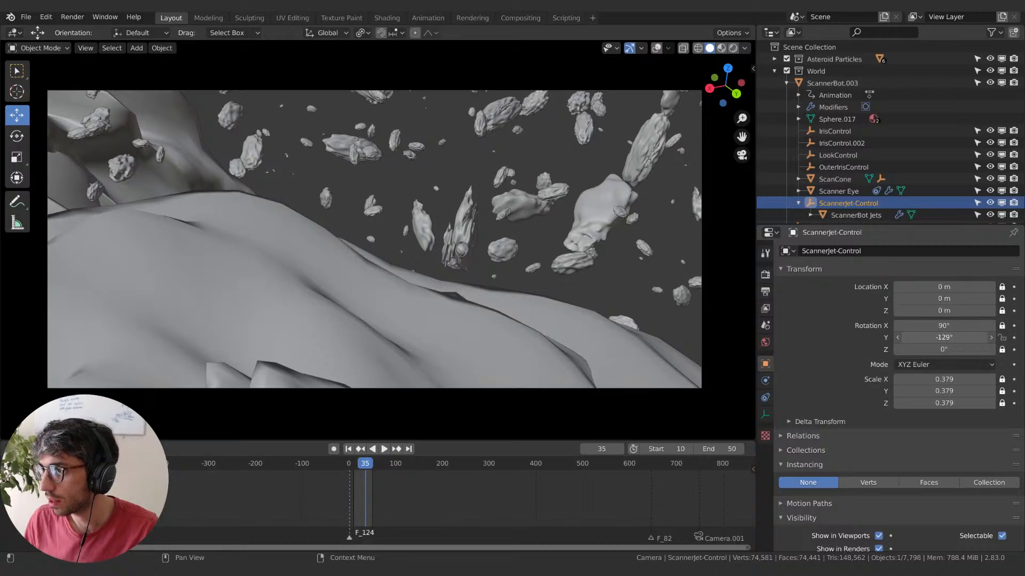
pyautogui.hotkey('shift', 'Left')
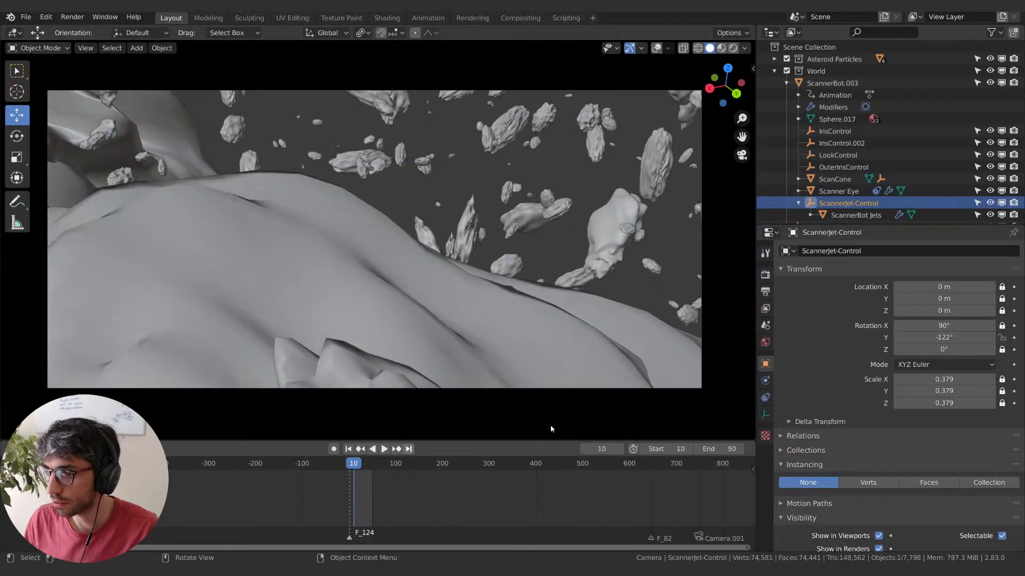
pyautogui.press('i')
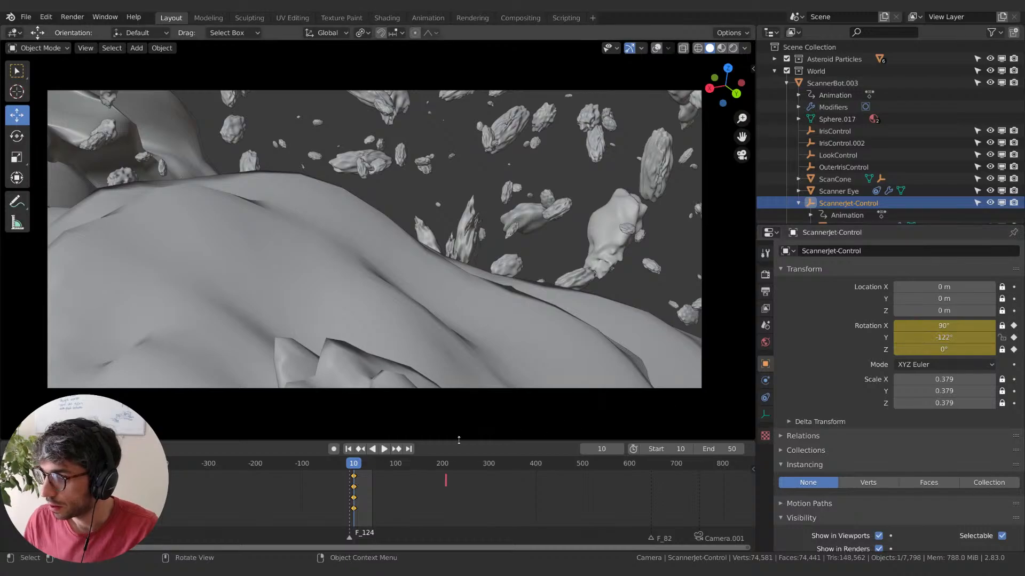
# - At frame 50, set the jet control's Y rotation to about 81.6°, keyframe it, and play the shot from the start
pyautogui.hotkey('shift', 'Right')
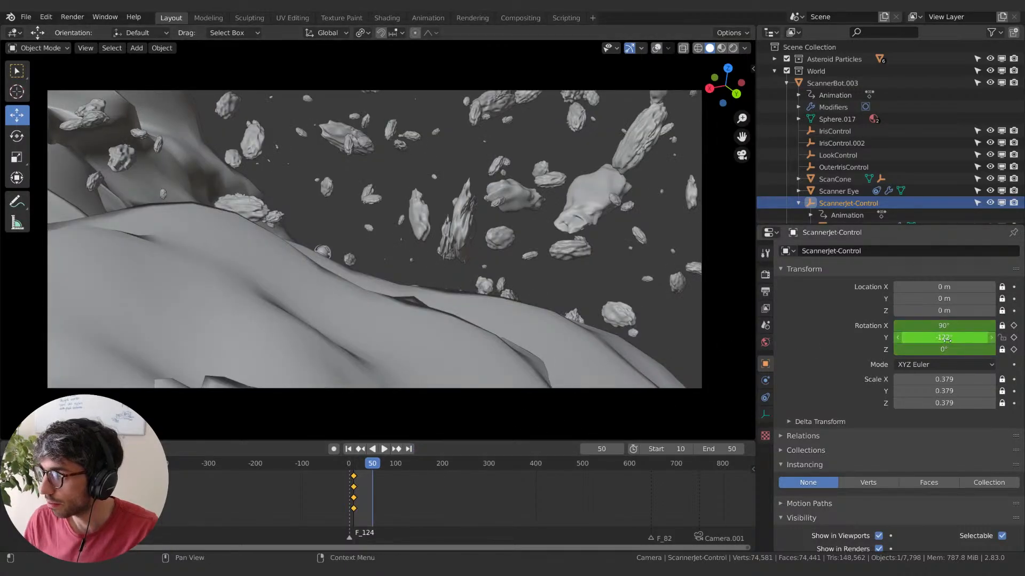
pyautogui.moveTo(943, 338); pyautogui.dragTo(928, 337)
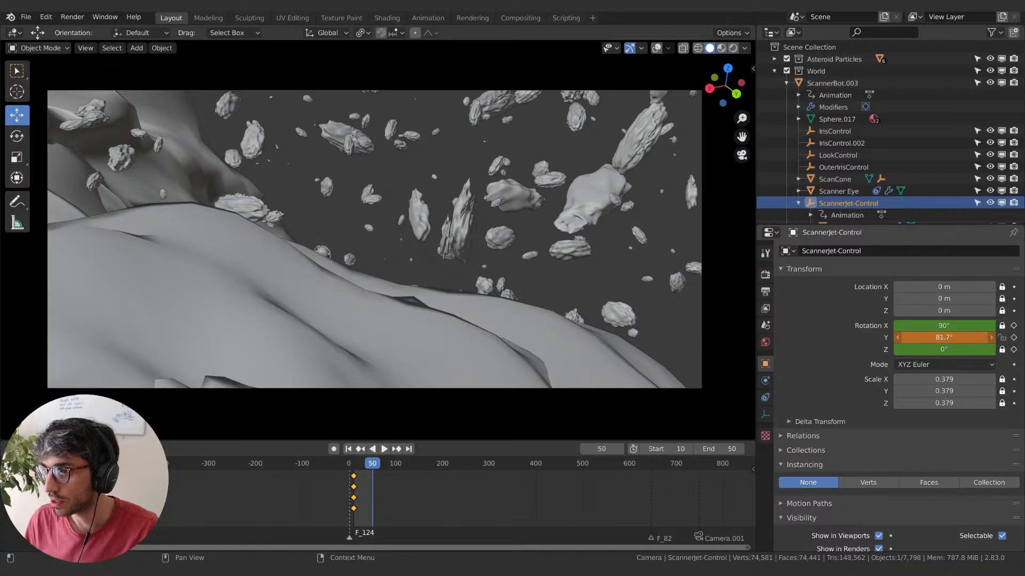
pyautogui.press('i')
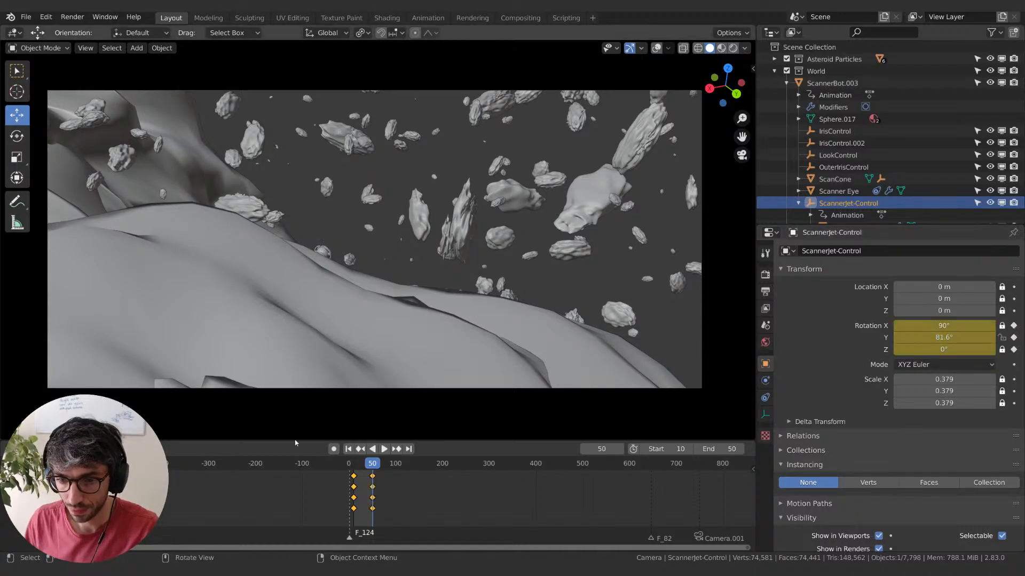
pyautogui.click(348, 452)
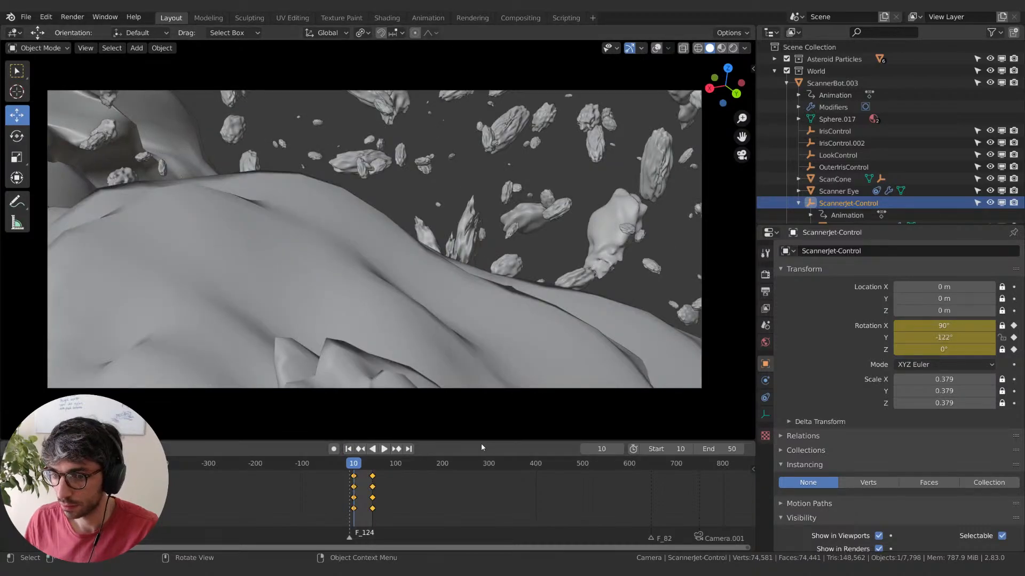
pyautogui.press('space')
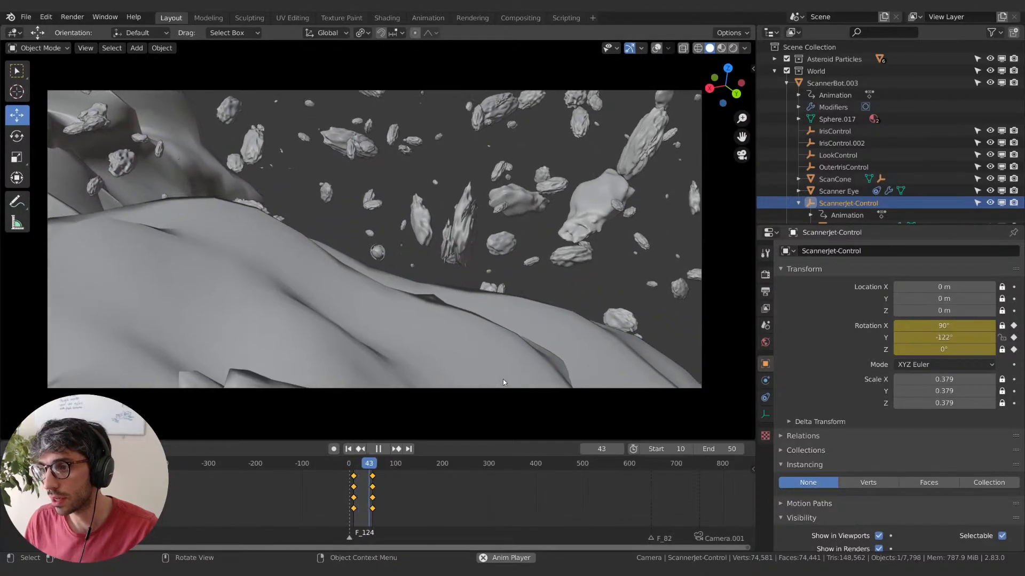
pyautogui.press('space')
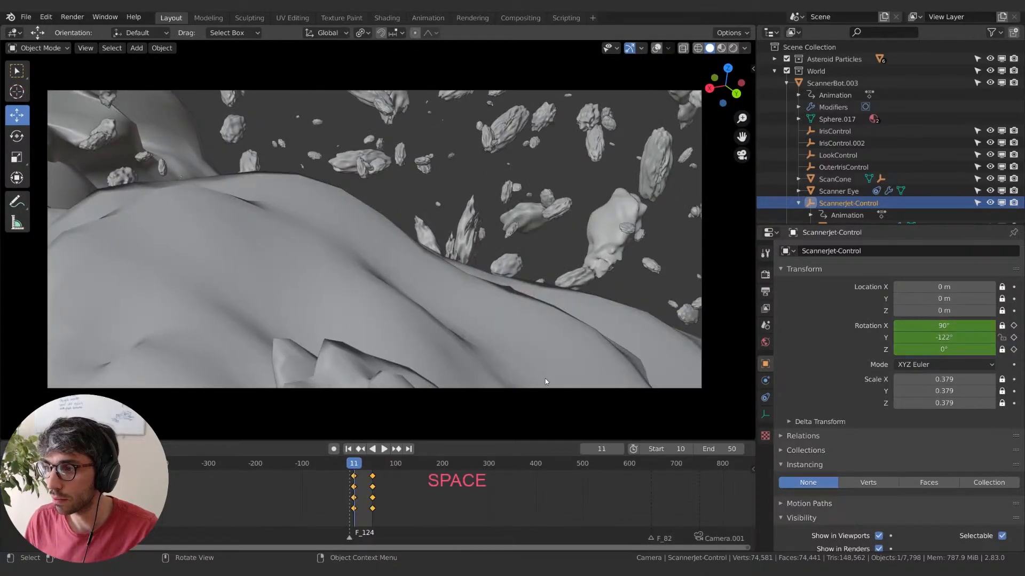
# - Select ScannerBot.003 with its whole hierarchy and duplicate it in place
pyautogui.click(815, 83)
pyautogui.click(787, 83)
pyautogui.rightClick(812, 83)
pyautogui.click(814, 85)
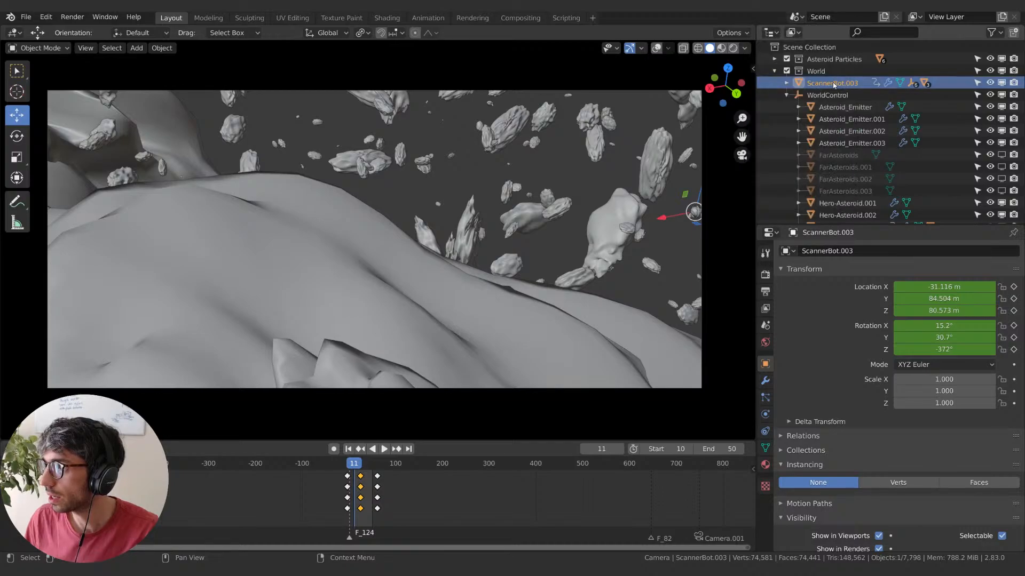
pyautogui.rightClick(835, 85)
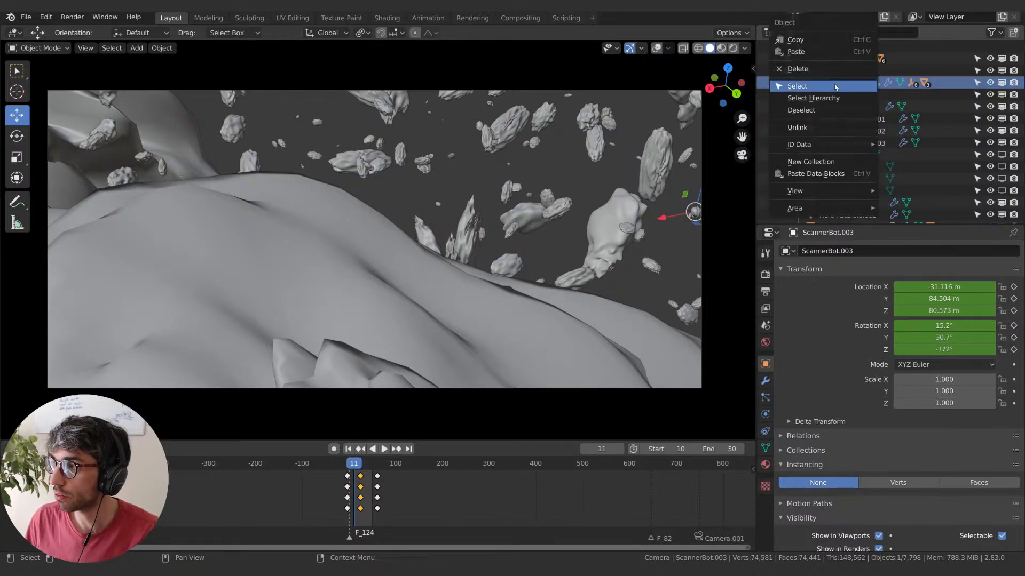
pyautogui.click(836, 94)
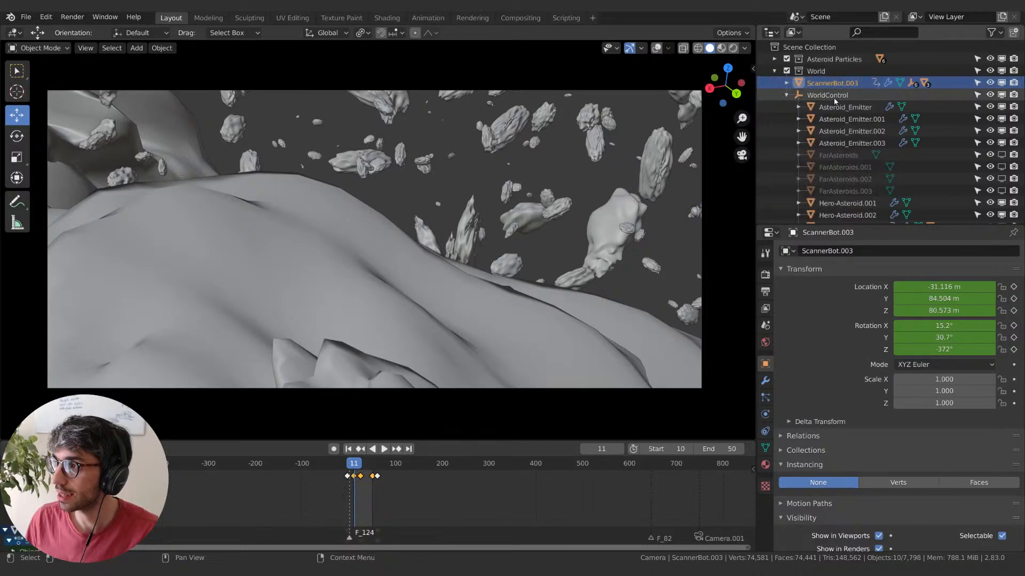
pyautogui.click(786, 83)
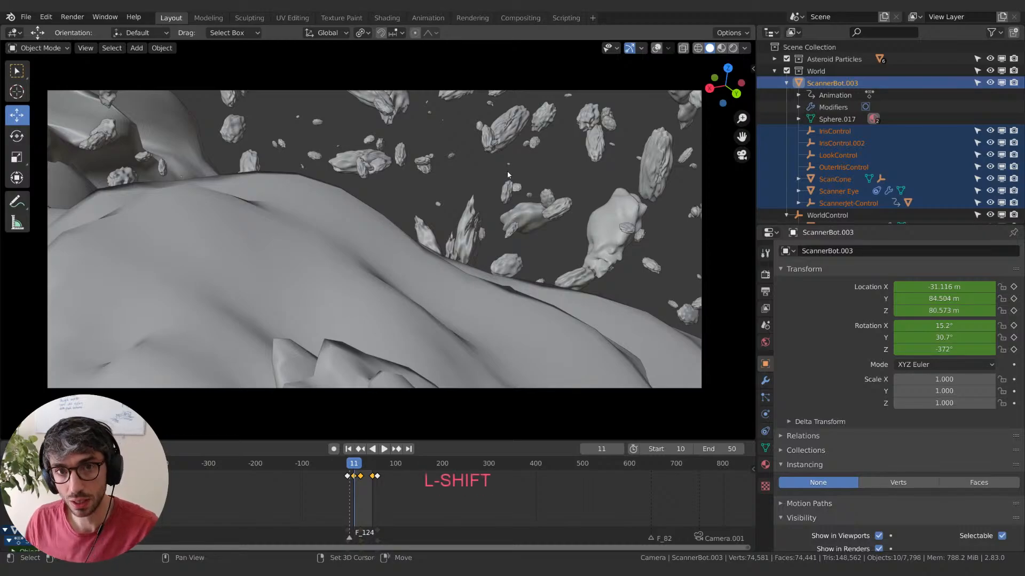
pyautogui.hotkey('shift', 'd')
pyautogui.press('Escape')
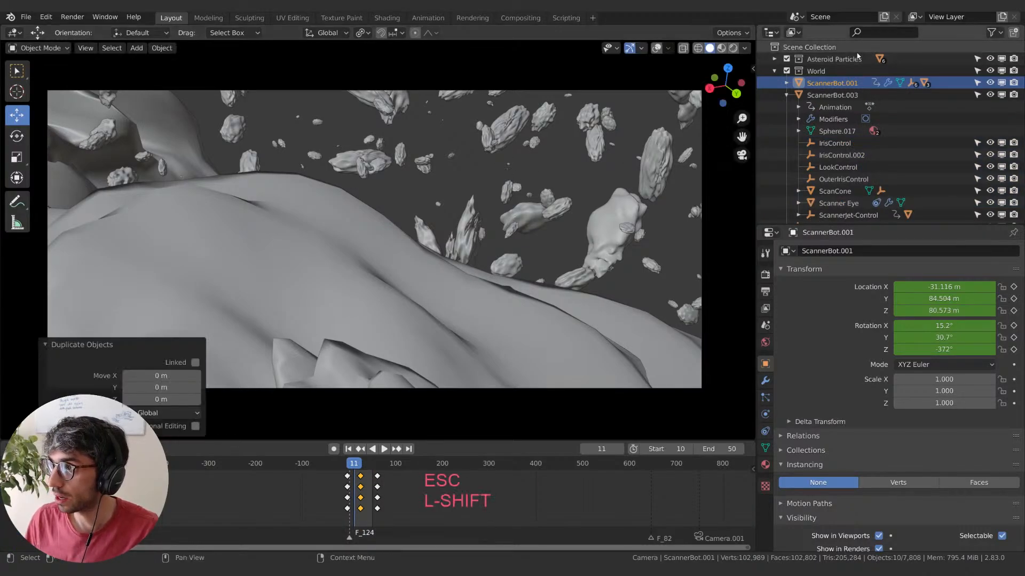
# - Select the duplicated bot's parent object and clear its location and rotation keyframes
pyautogui.keyDown('shift'); pyautogui.click(786, 95); pyautogui.keyUp('shift')
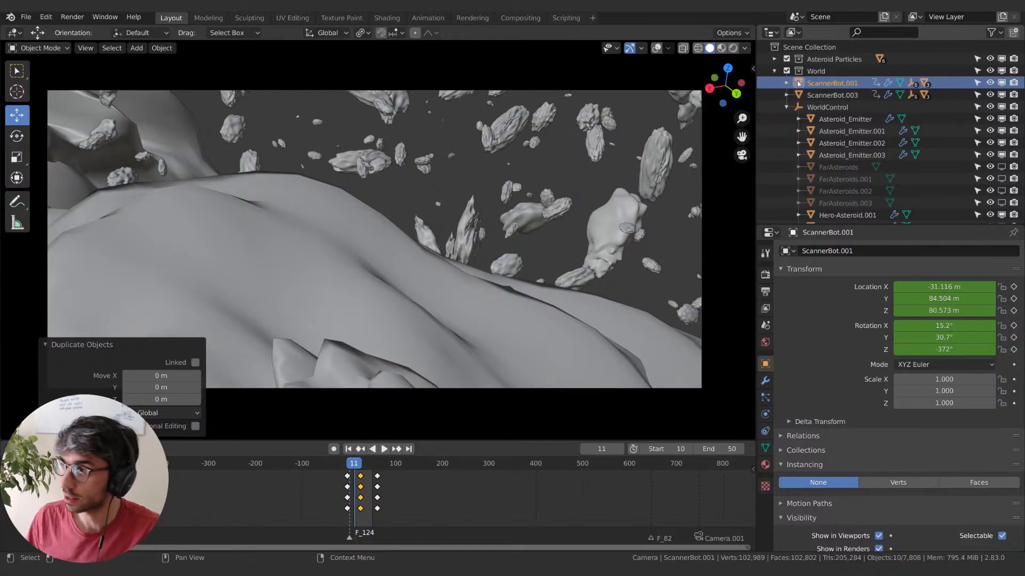
pyautogui.click(802, 84)
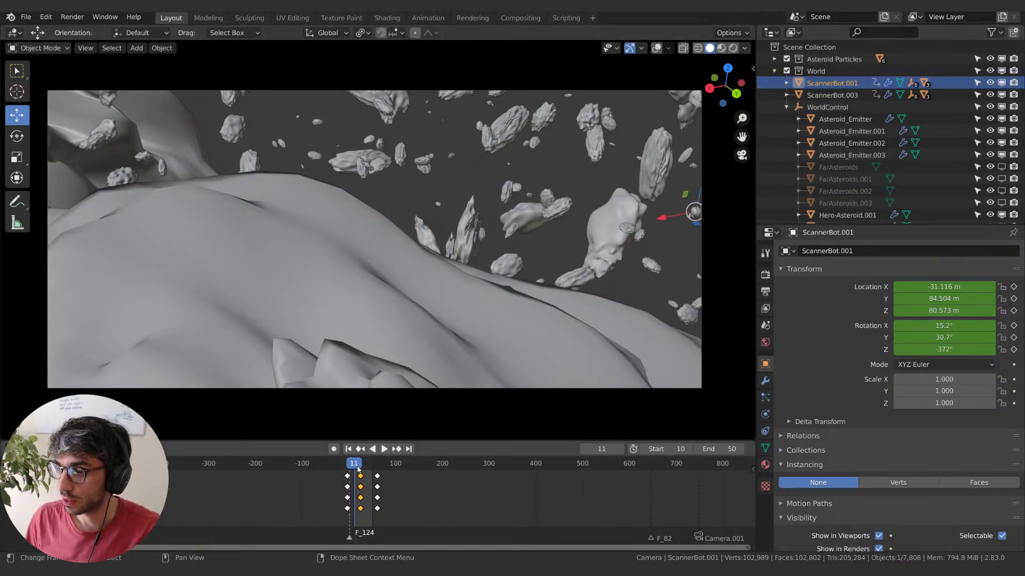
pyautogui.rightClick(920, 288)
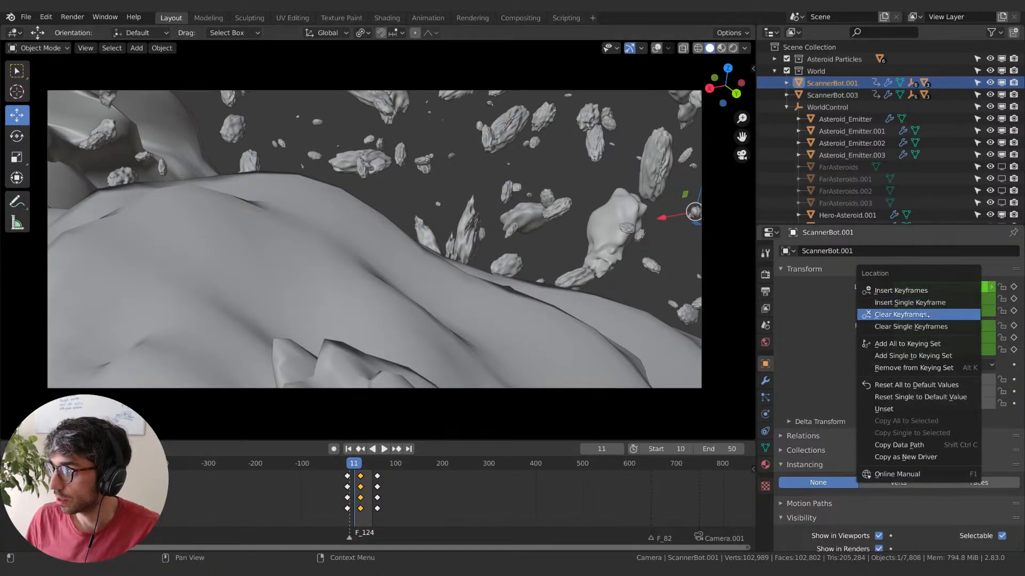
pyautogui.rightClick(931, 338)
pyautogui.click(931, 362)
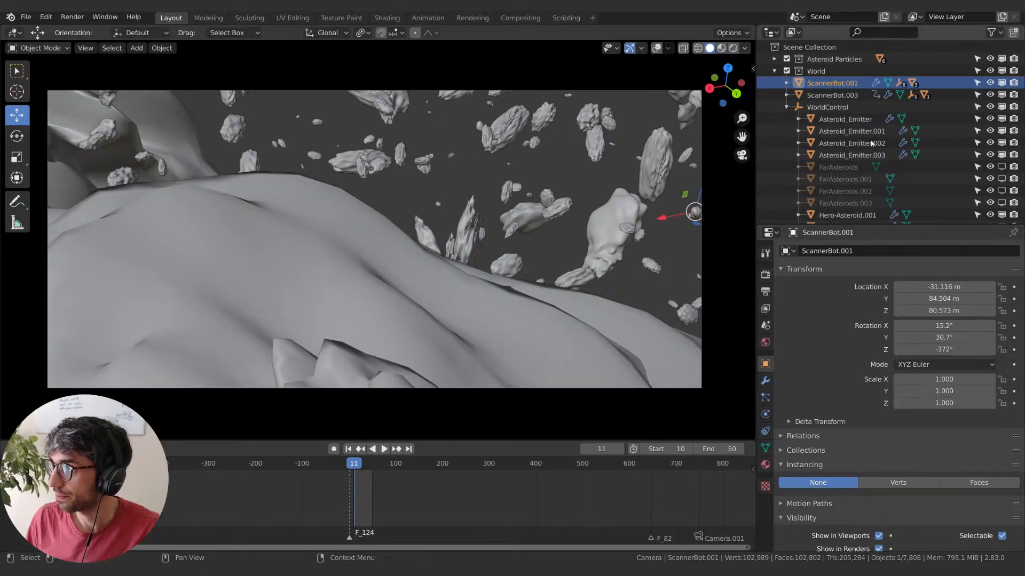
# - Clear the rotation keyframes from the duplicate bot's jet control, ScannerJet-Control.001
pyautogui.click(786, 83)
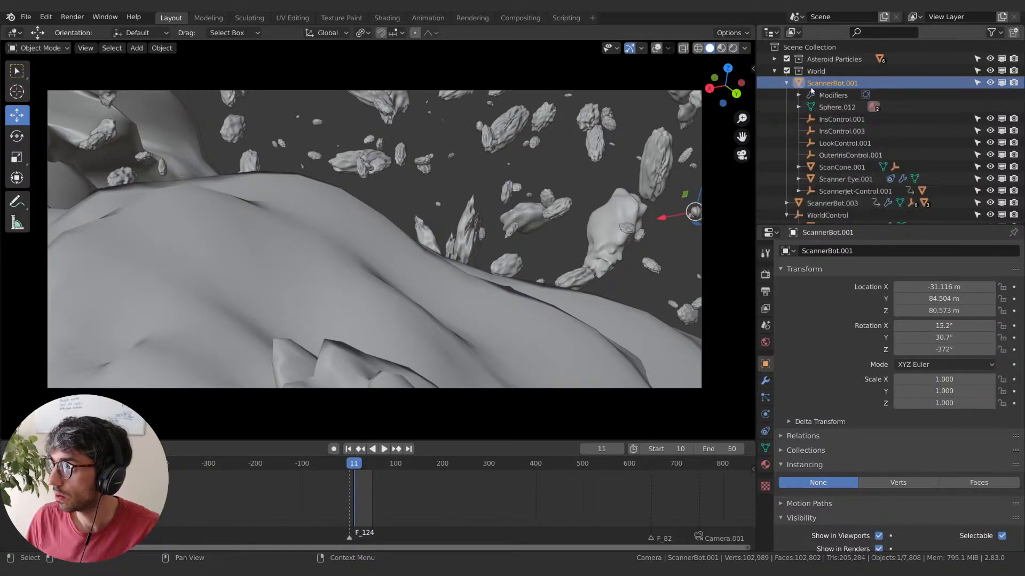
pyautogui.click(845, 191)
pyautogui.rightClick(937, 331)
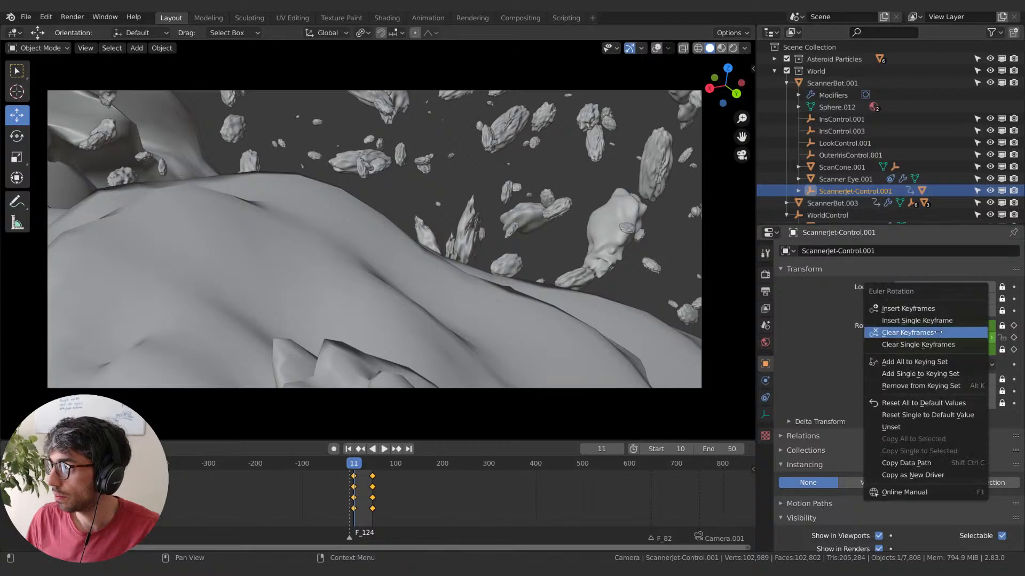
pyautogui.click(937, 332)
# - Move the duplicate bot about 9.6 m along X and -7.6 m along Y, and rotate it about 181° around Z
pyautogui.click(832, 83)
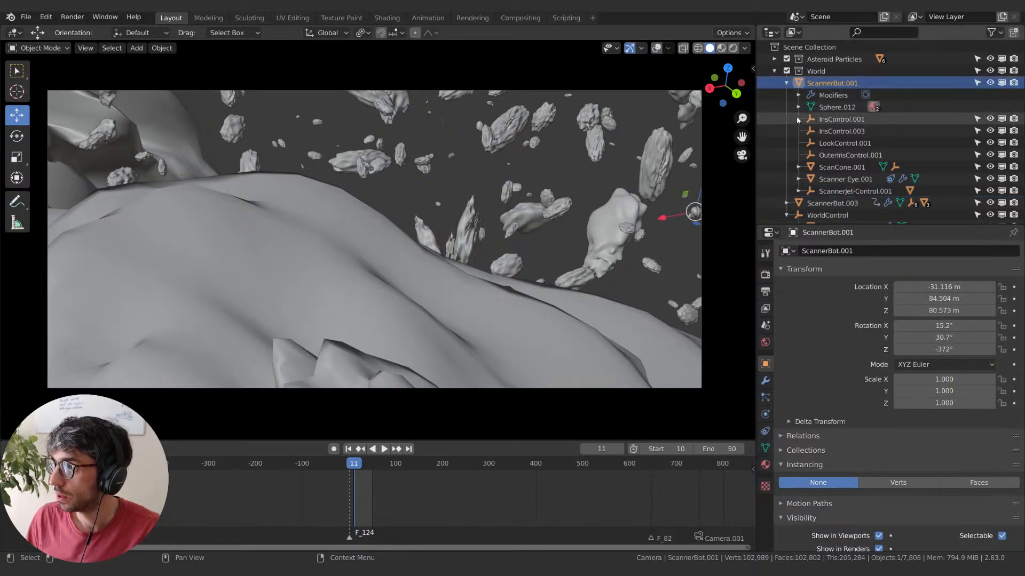
pyautogui.press('g')
pyautogui.click(435, 167)
pyautogui.press('r')
pyautogui.press('z')
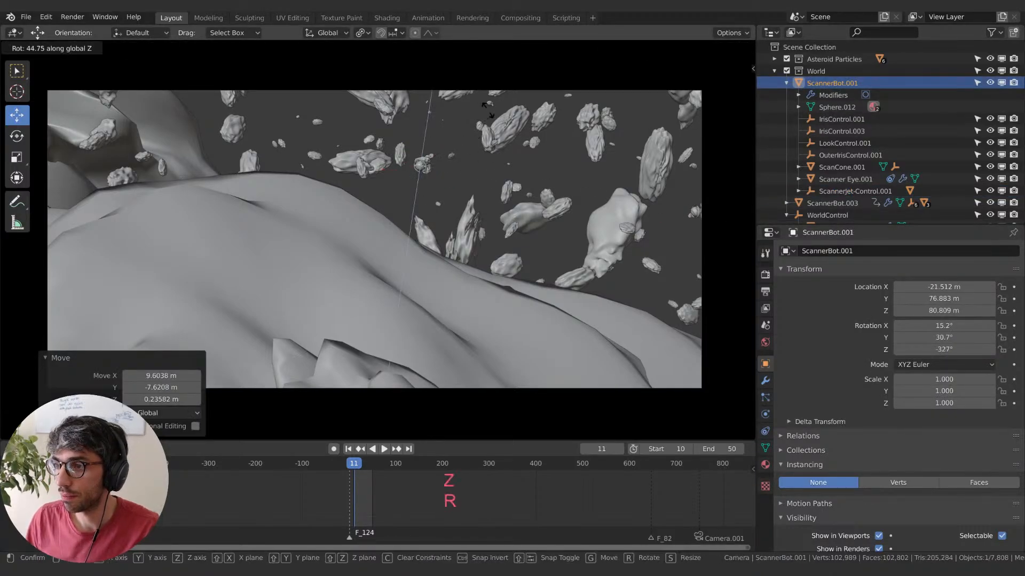
pyautogui.click(420, 160)
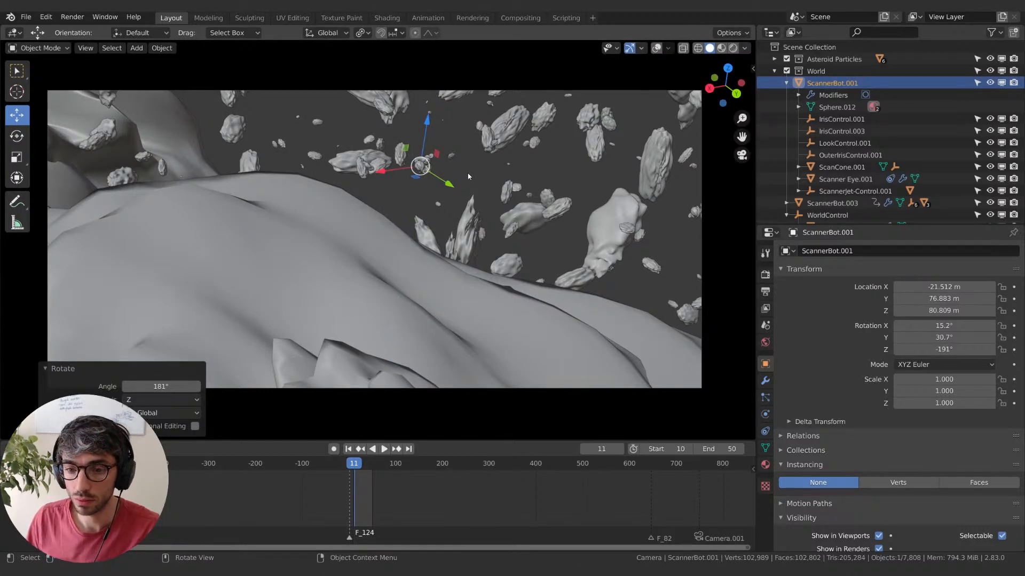
# - Move the duplicate bot deeper into the asteroid field, to about X -18.3 m, Y 65.1 m, Z 77.1 m
pyautogui.press('g')
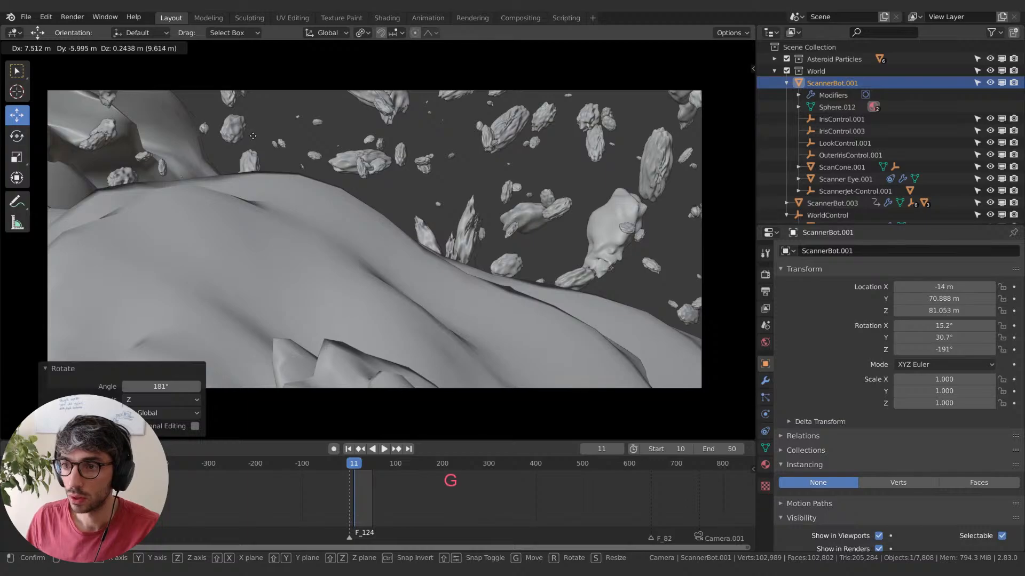
pyautogui.click(255, 136)
pyautogui.press('g')
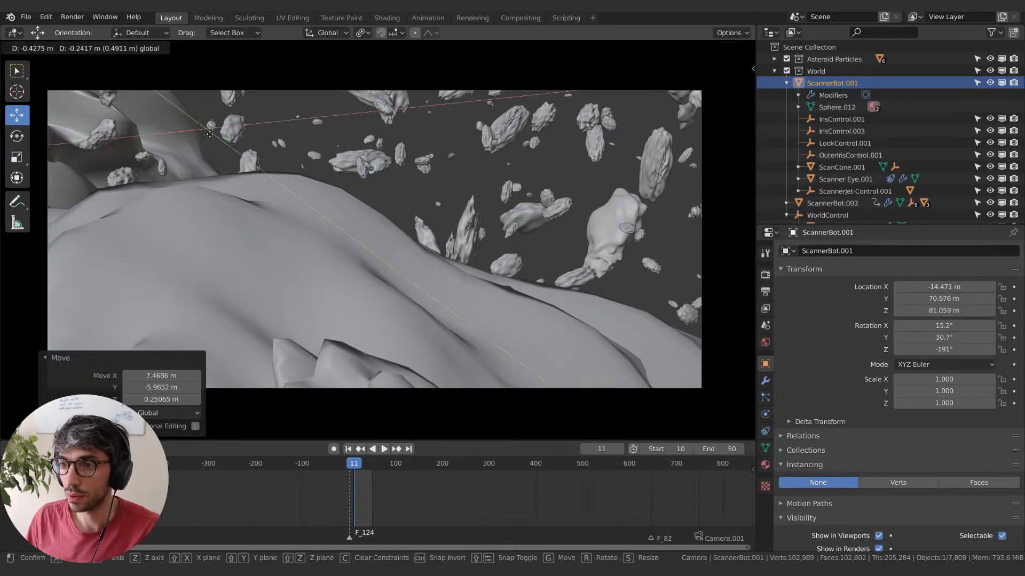
pyautogui.click(258, 158)
pyautogui.press('g')
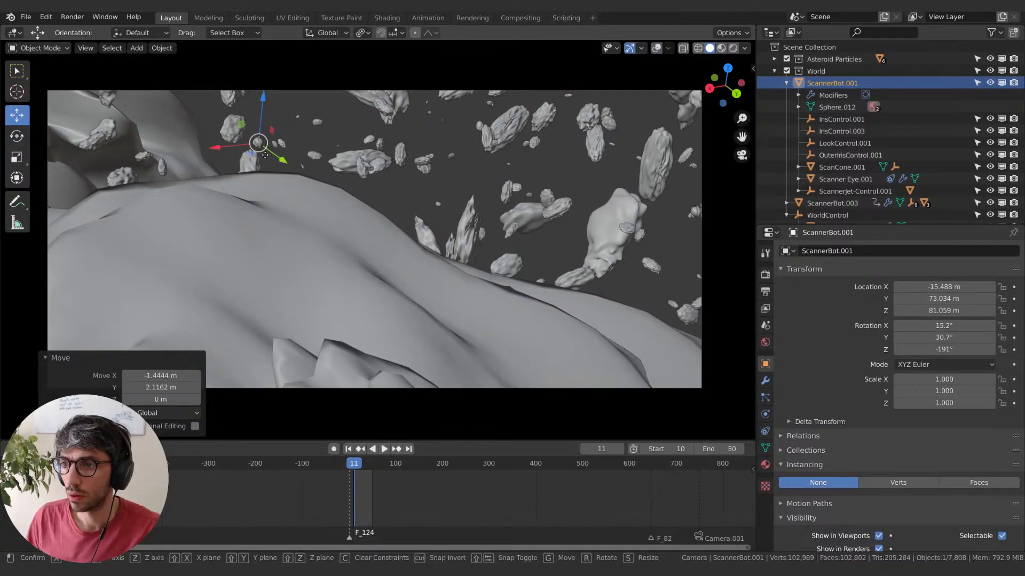
pyautogui.press('y')
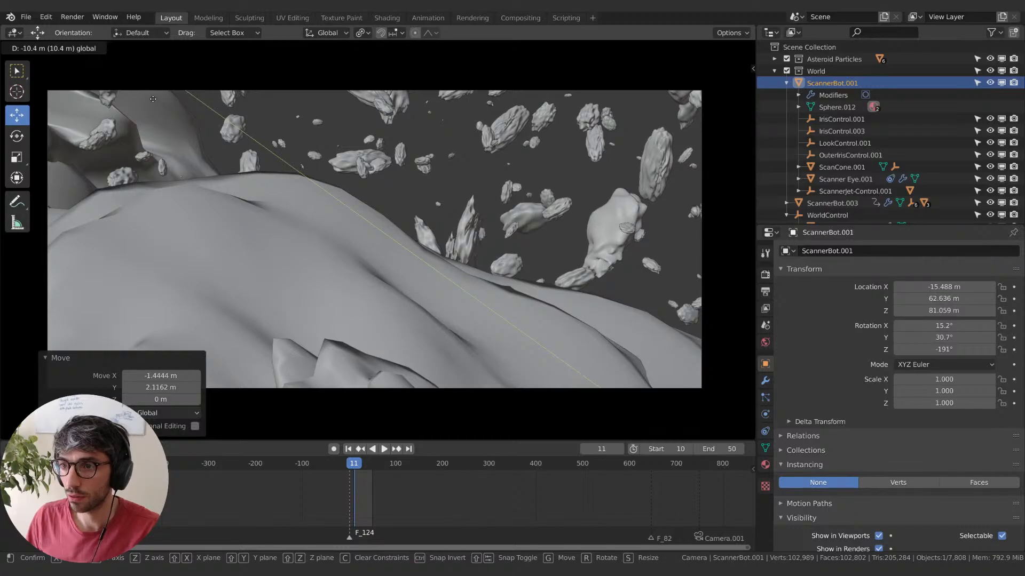
pyautogui.press('g')
pyautogui.click(265, 192)
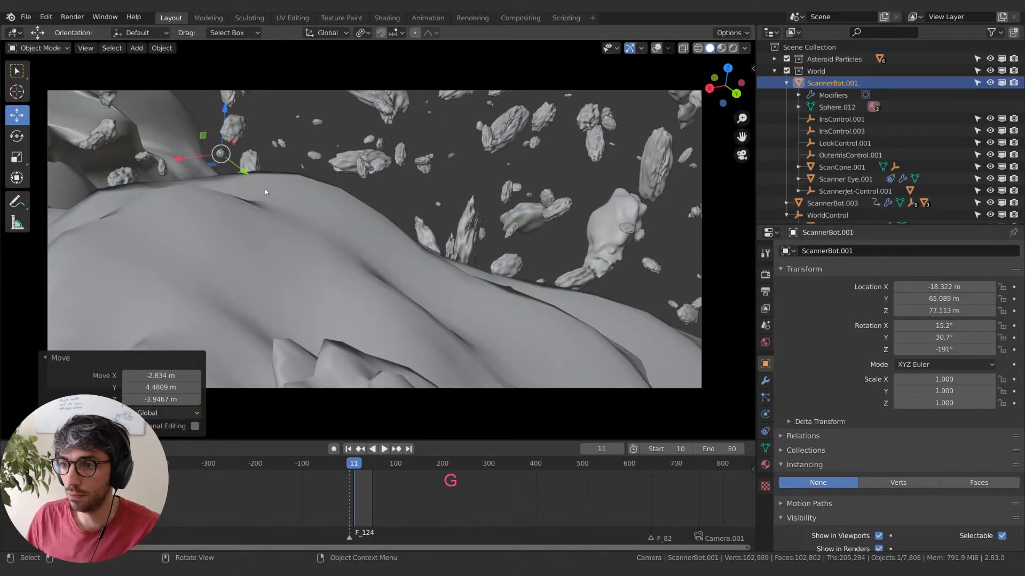
# - Shift the duplicate bot to about X -21.9 m, Y 52.7 m, Z 73.2 m and rotate it about -58° around Z
pyautogui.press('g')
pyautogui.click(234, 165)
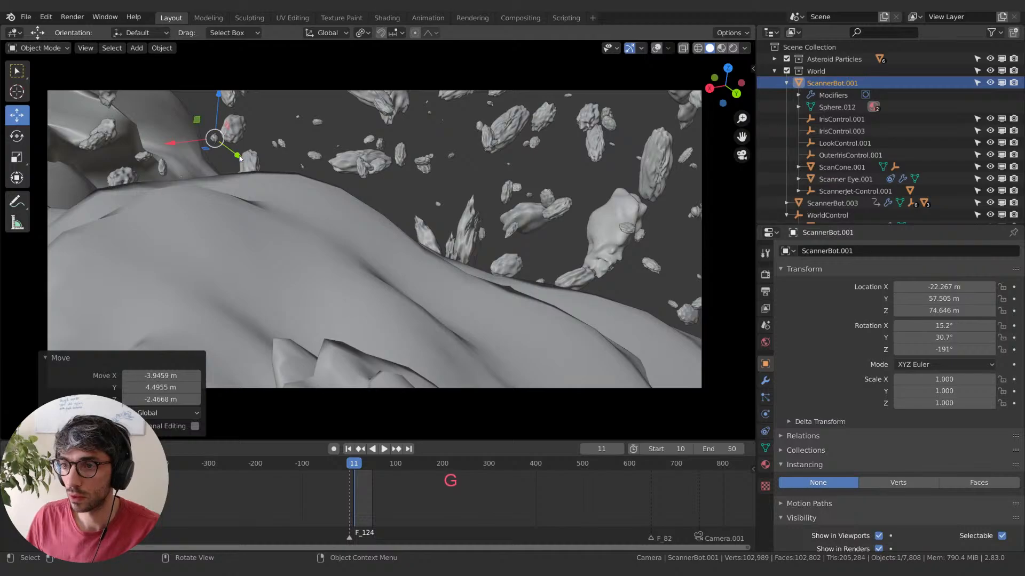
pyautogui.moveTo(239, 158); pyautogui.dragTo(199, 129)
pyautogui.press('g')
pyautogui.click(205, 148)
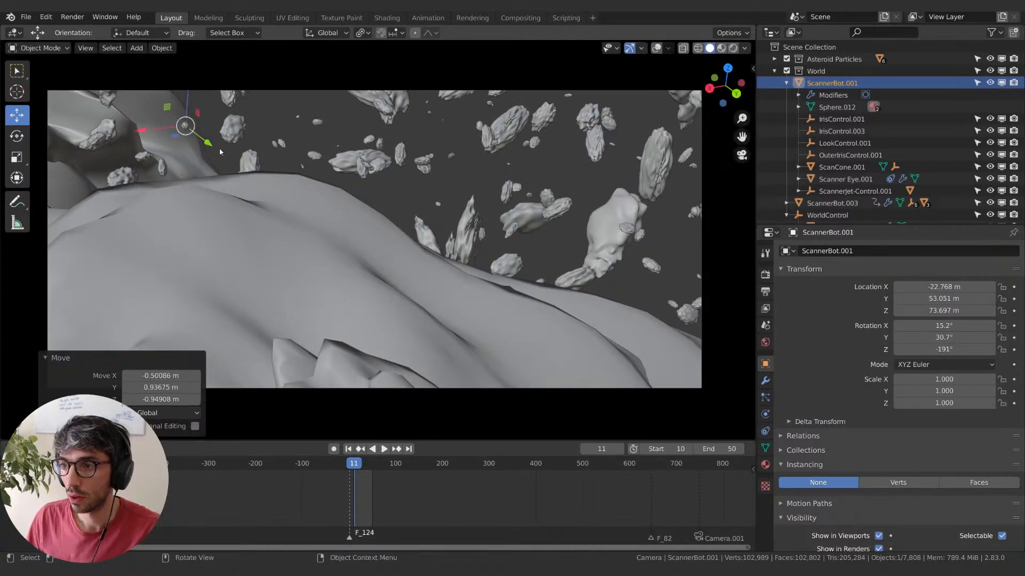
pyautogui.press('g')
pyautogui.click(467, 99)
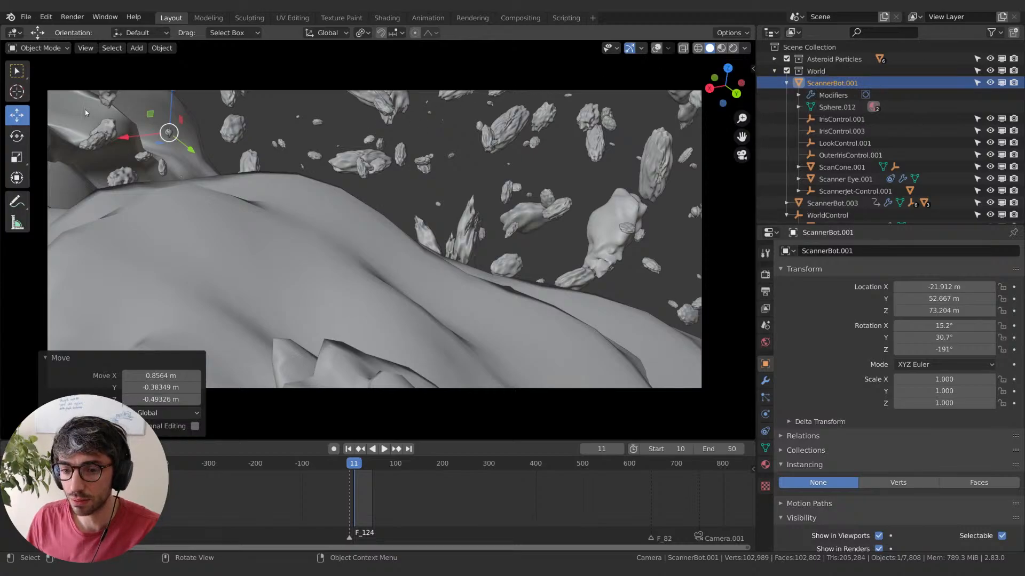
pyautogui.press('r')
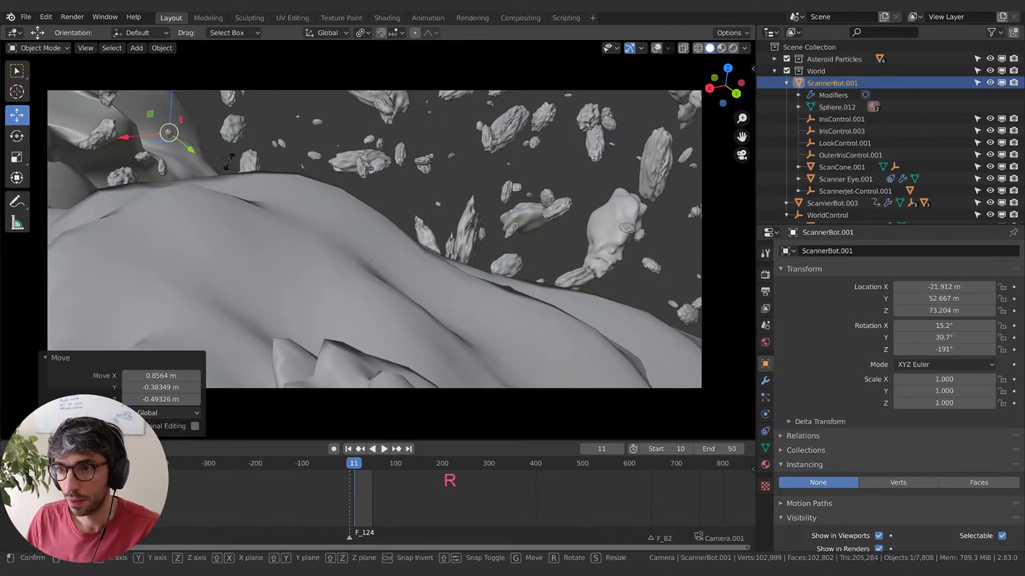
pyautogui.press('z')
pyautogui.click(174, 195)
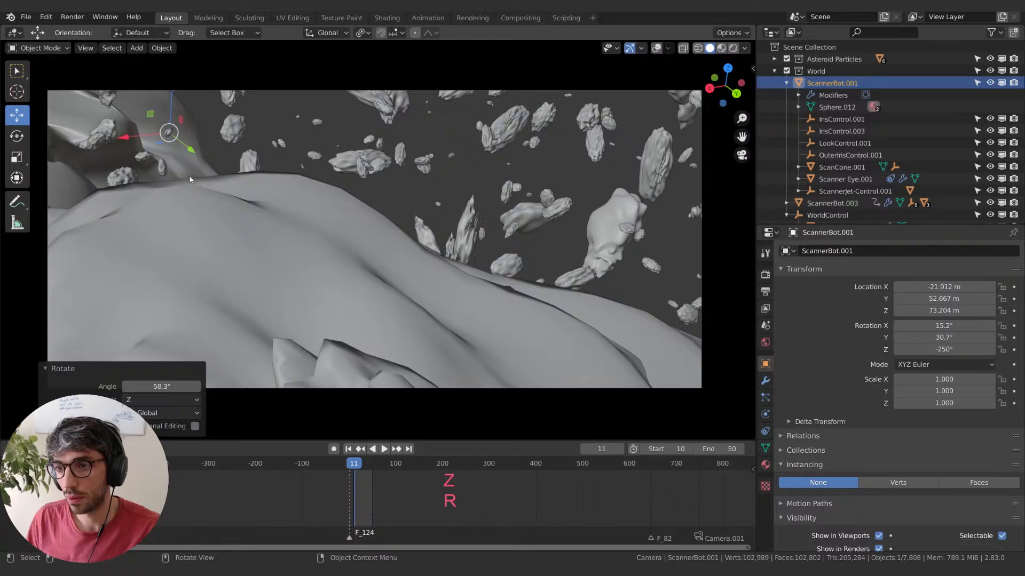
# - Rotate the duplicate bot about 35° around the global X axis
pyautogui.press('r')
pyautogui.press('y')
pyautogui.press('Escape')
pyautogui.press('r')
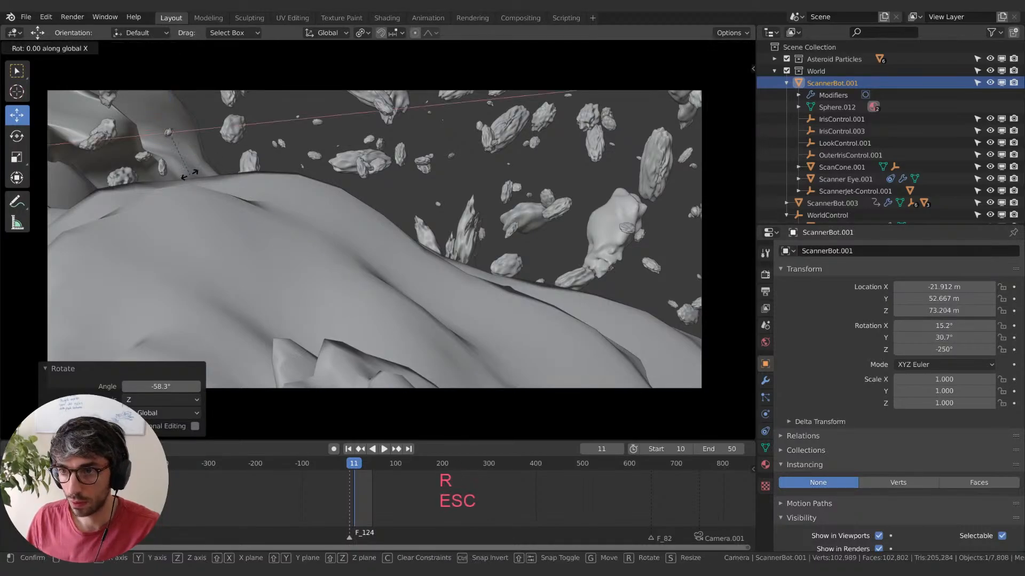
pyautogui.press('x')
pyautogui.click(188, 143)
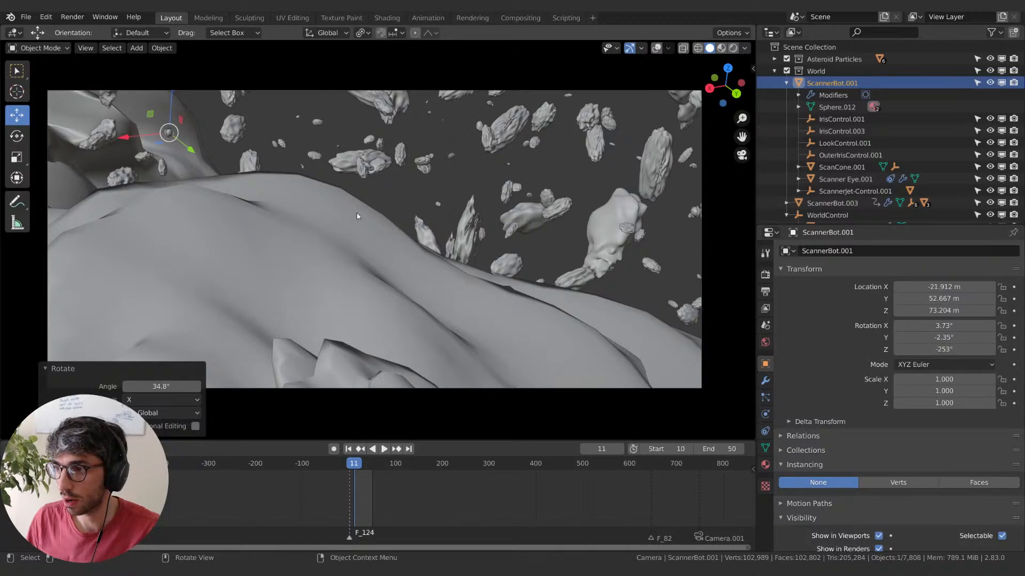
# - Turn on the viewport overlays in the camera view
pyautogui.click(473, 238)
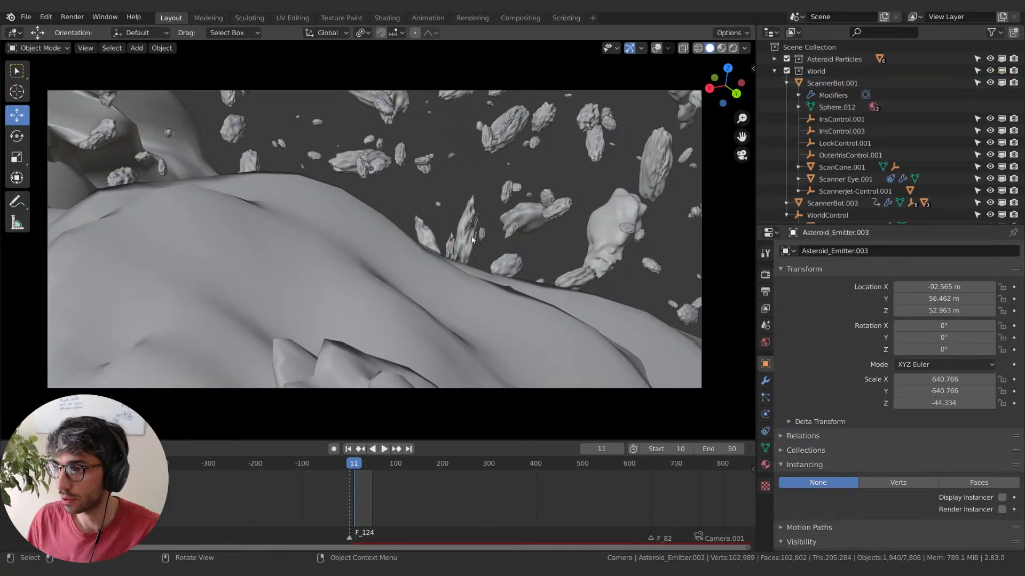
pyautogui.scroll(-2, 853, 169)
pyautogui.click(657, 48)
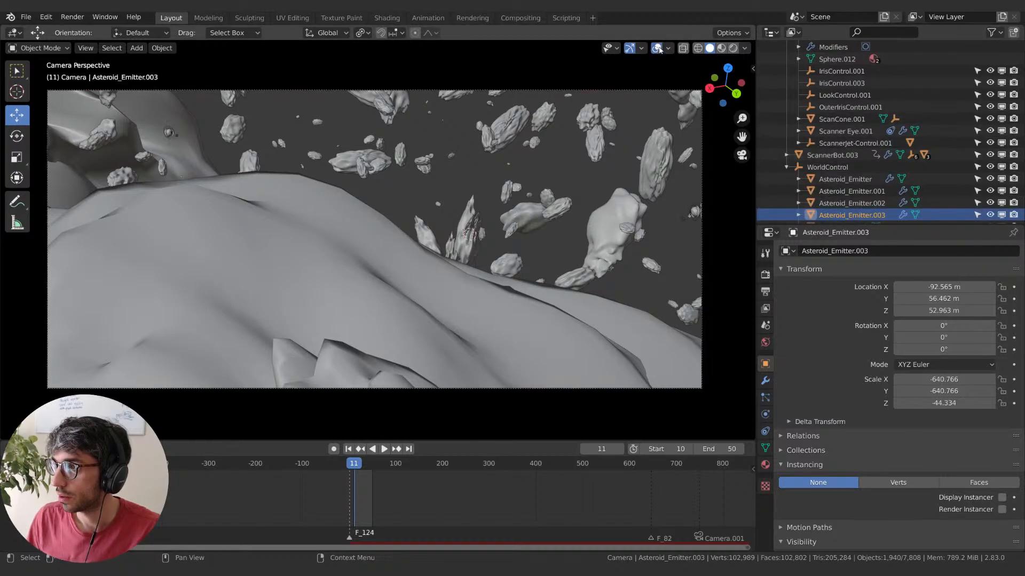
# - Duplicate Hero-Asteroid.014, a child of Hero-Asteroid.005, and offset the copy about 22.2 m X, -22.2 m Y and 8.4 m Z, near the duplicate bot
pyautogui.scroll(-3, 822, 165)
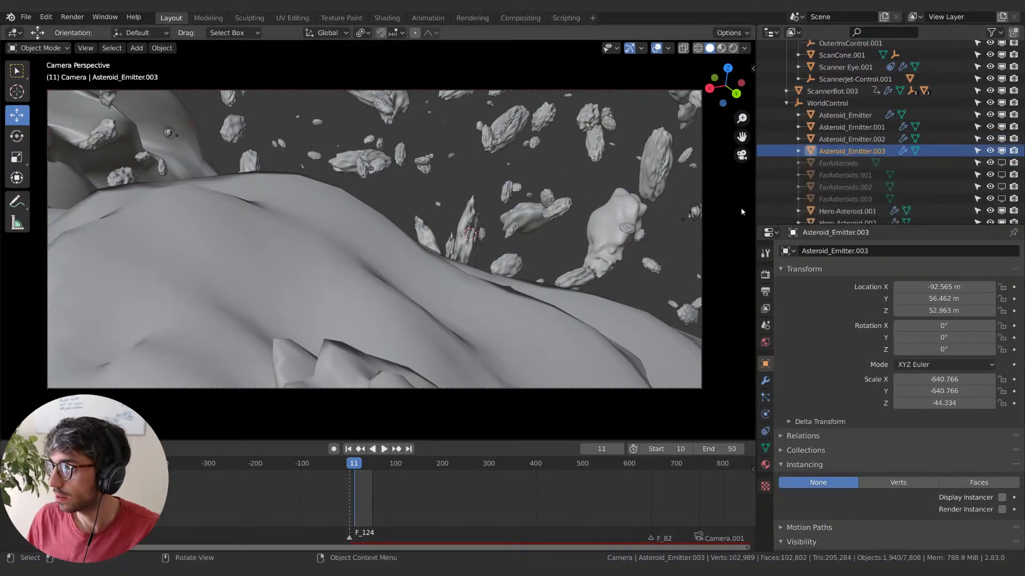
pyautogui.scroll(-2, 820, 179)
pyautogui.click(822, 175)
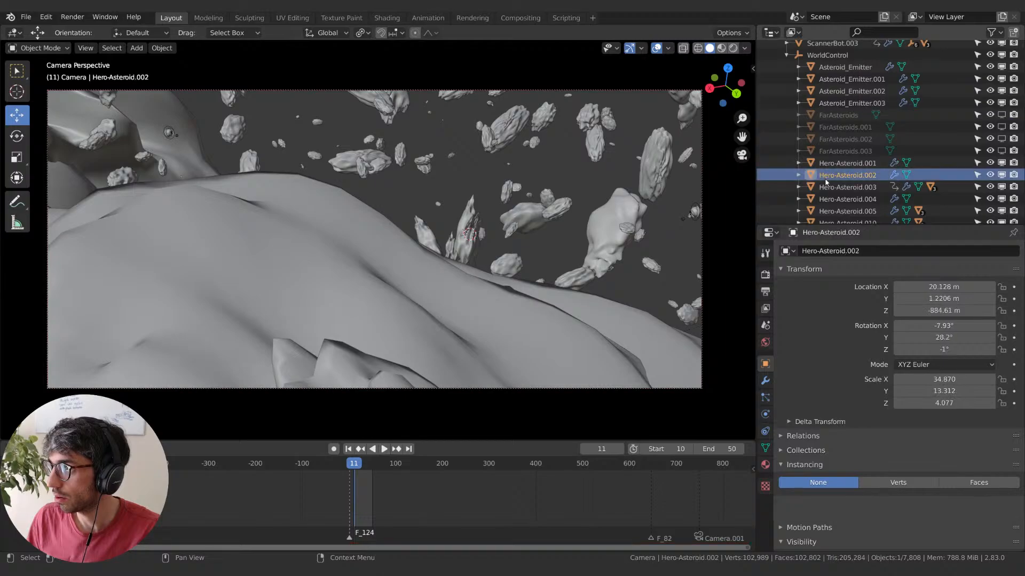
pyautogui.click(827, 187)
pyautogui.click(825, 203)
pyautogui.click(834, 213)
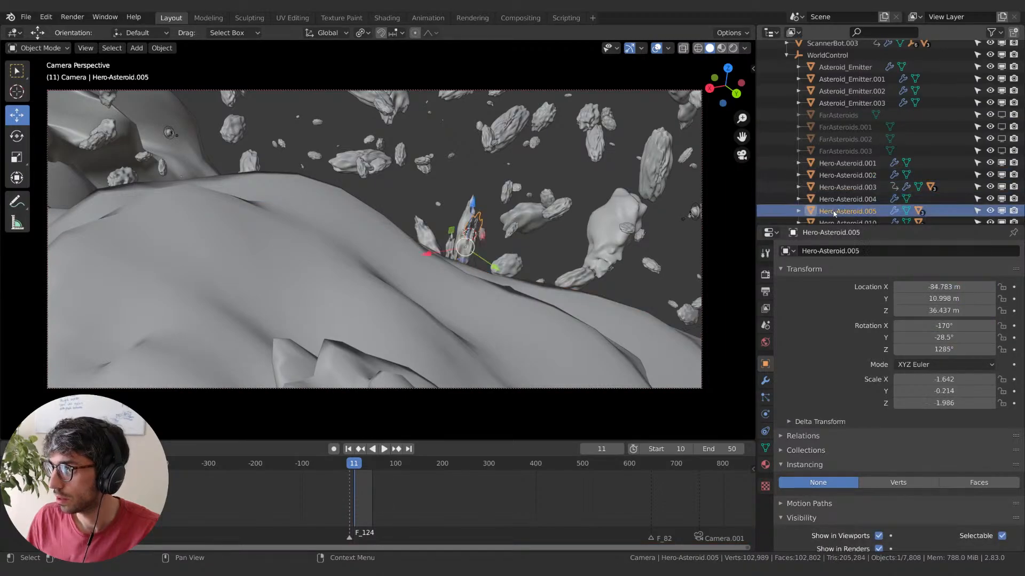
pyautogui.click(797, 212)
pyautogui.scroll(-2, 797, 212)
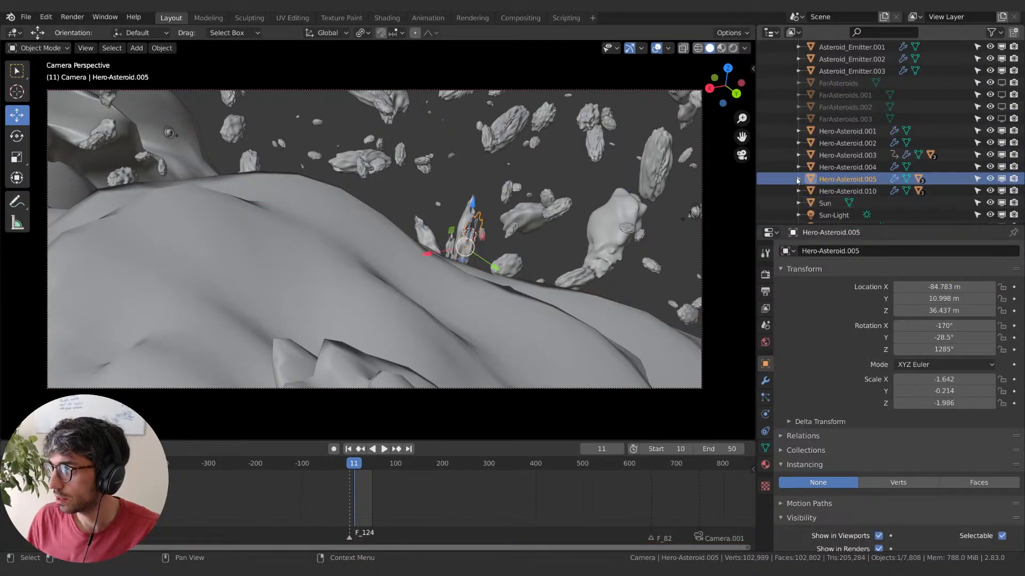
pyautogui.scroll(-3, 854, 160)
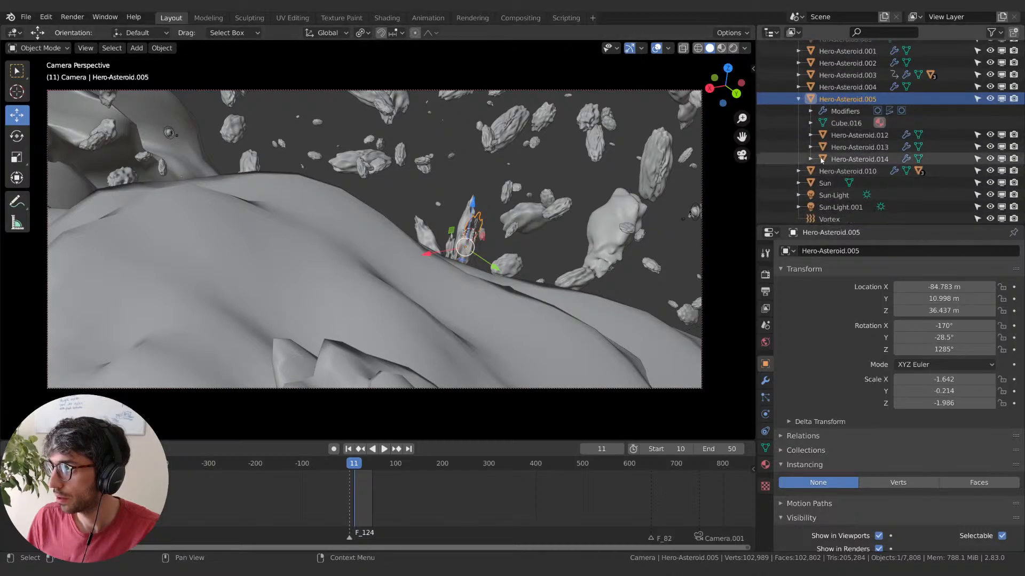
pyautogui.click(856, 158)
pyautogui.hotkey('shift', 'd')
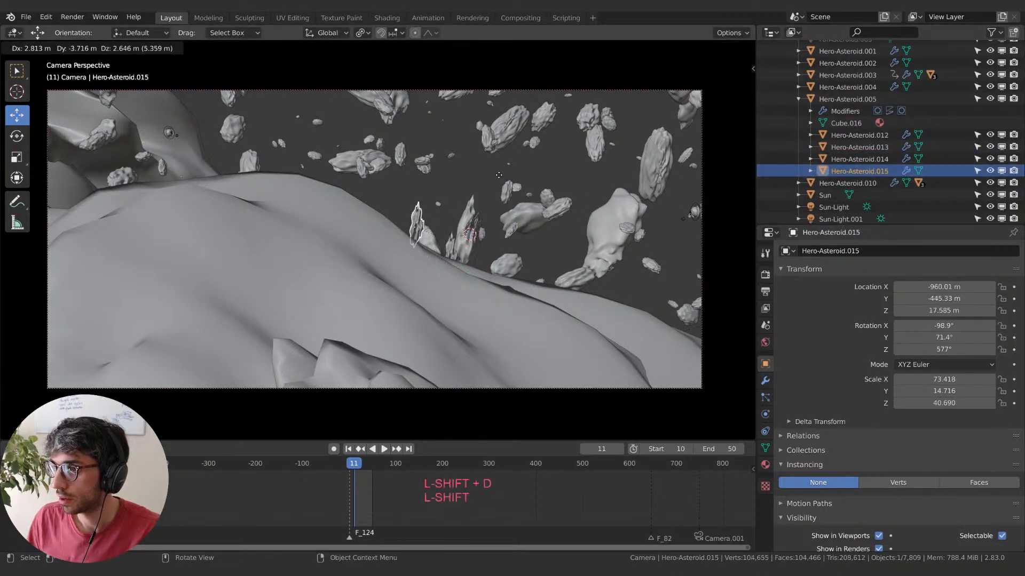
pyautogui.click(298, 104)
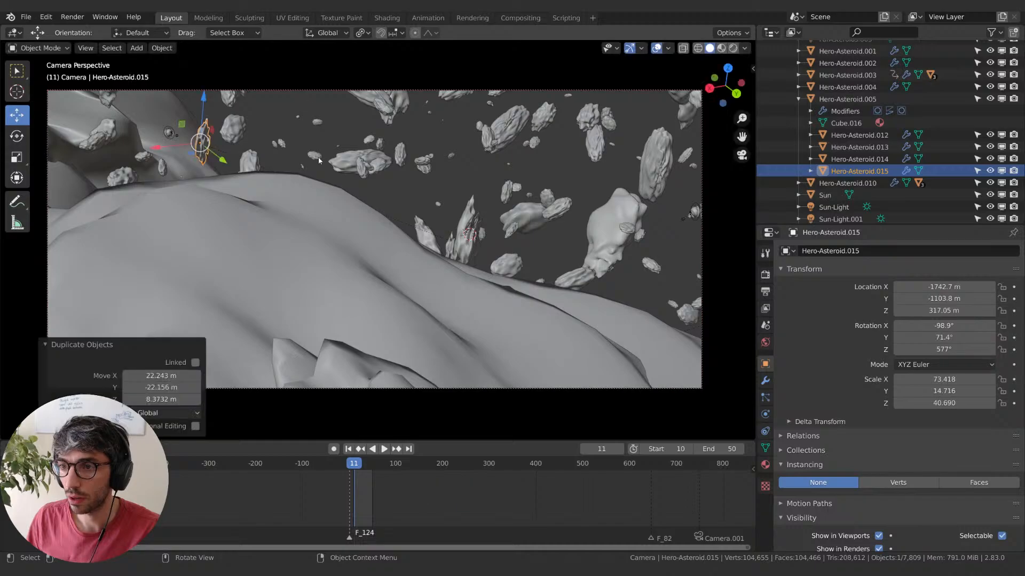
# - Move the asteroid copy about 22.9 m along X, 3.9 m along Y and -17.8 m along Z
pyautogui.press('KP_Decimal')
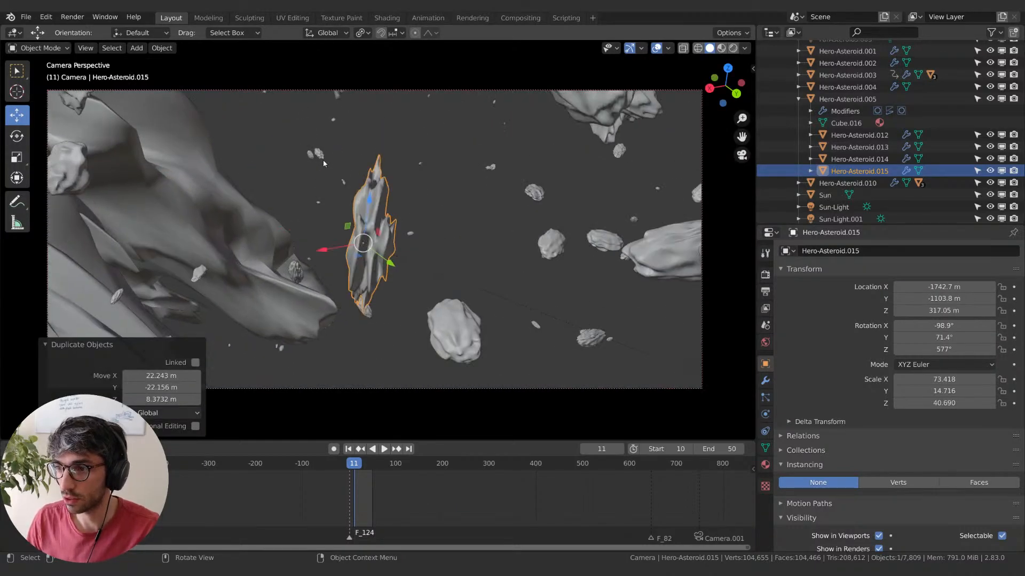
pyautogui.scroll(-6, 409, 220)
pyautogui.moveTo(409, 220)
pyautogui.mouseDown(button='middle')
pyautogui.moveTo(394, 228)
pyautogui.moveTo(413, 206)
pyautogui.mouseUp(button='middle')
pyautogui.scroll(-1, 379, 239)
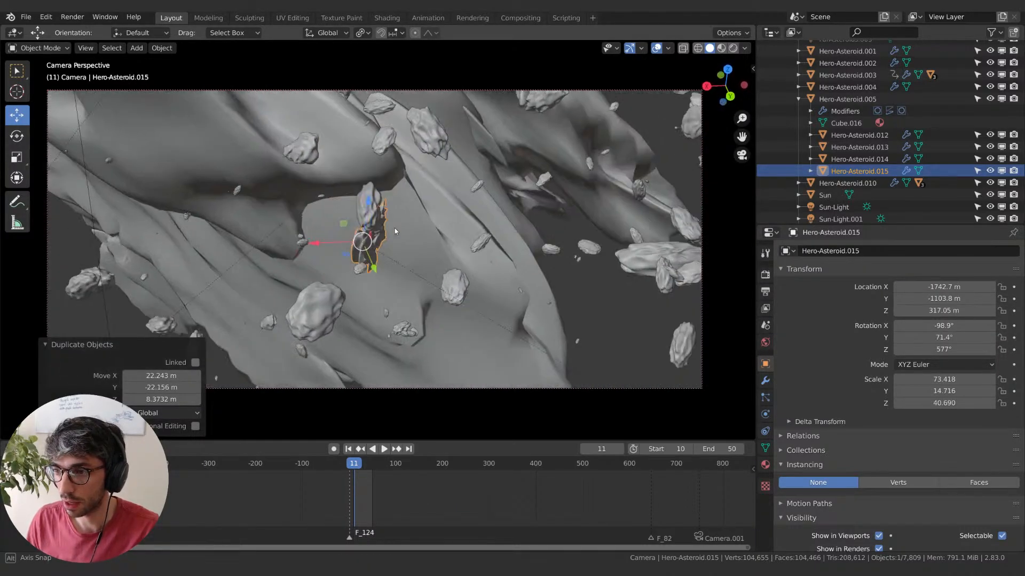
pyautogui.scroll(-2, 376, 239)
pyautogui.scroll(2, 369, 239)
pyautogui.press('g')
pyautogui.click(306, 287)
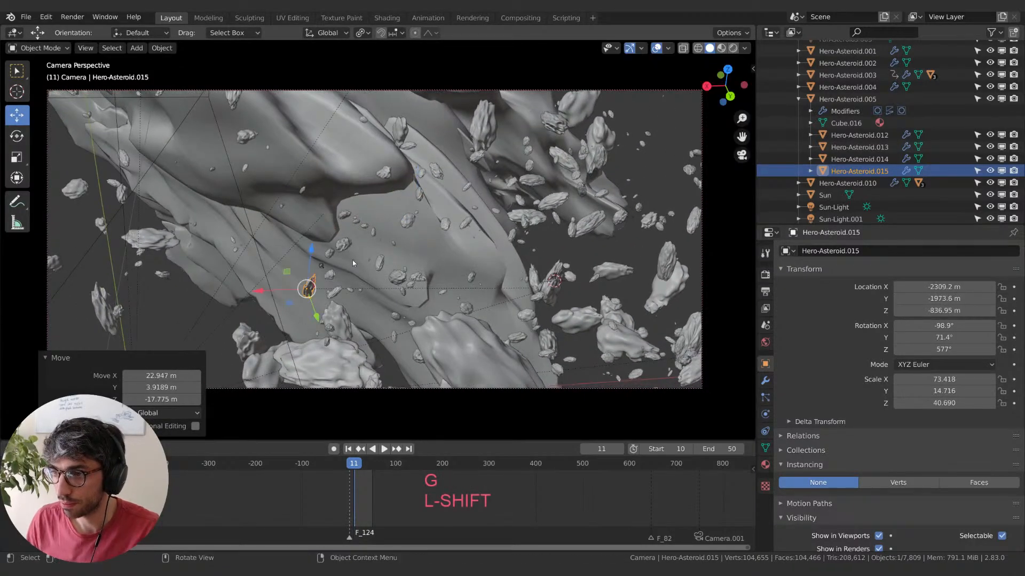
# - Try clearing the asteroid copy's parent without keeping its transformation
pyautogui.moveTo(352, 263); pyautogui.dragTo(366, 226, button='middle')
pyautogui.hotkey('alt', 'p')
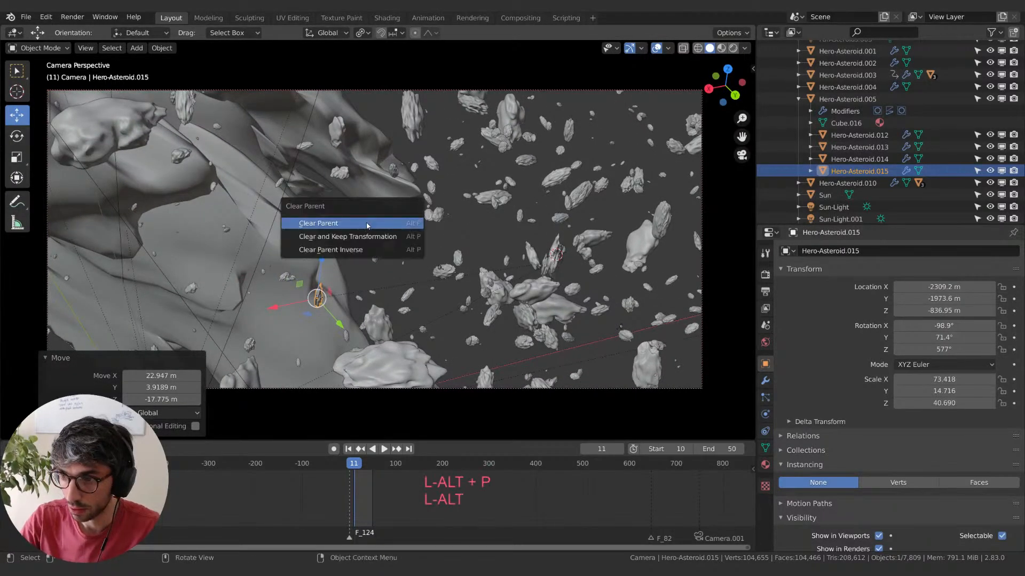
pyautogui.press('Return')
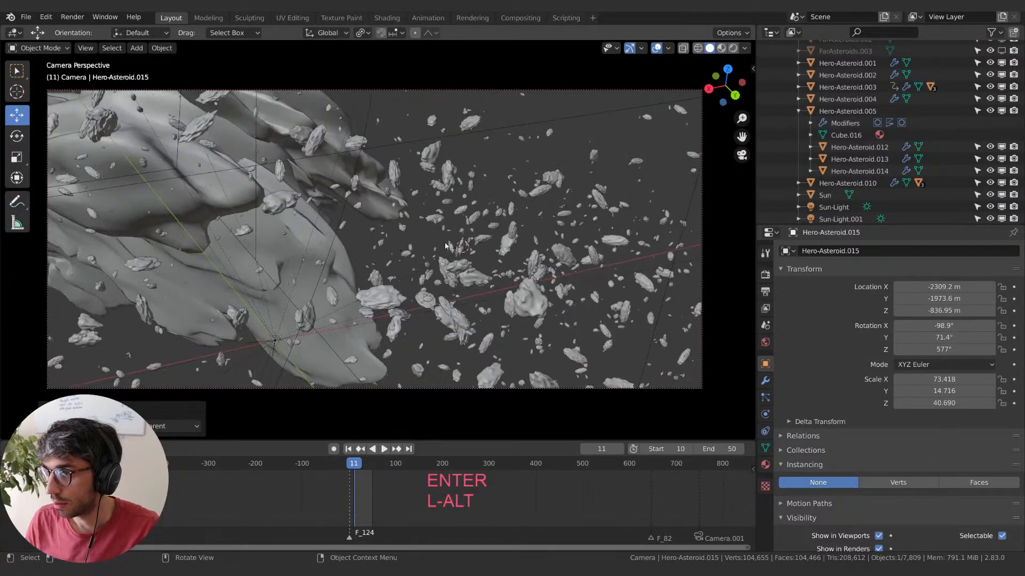
pyautogui.hotkey('ctrl', 'z')
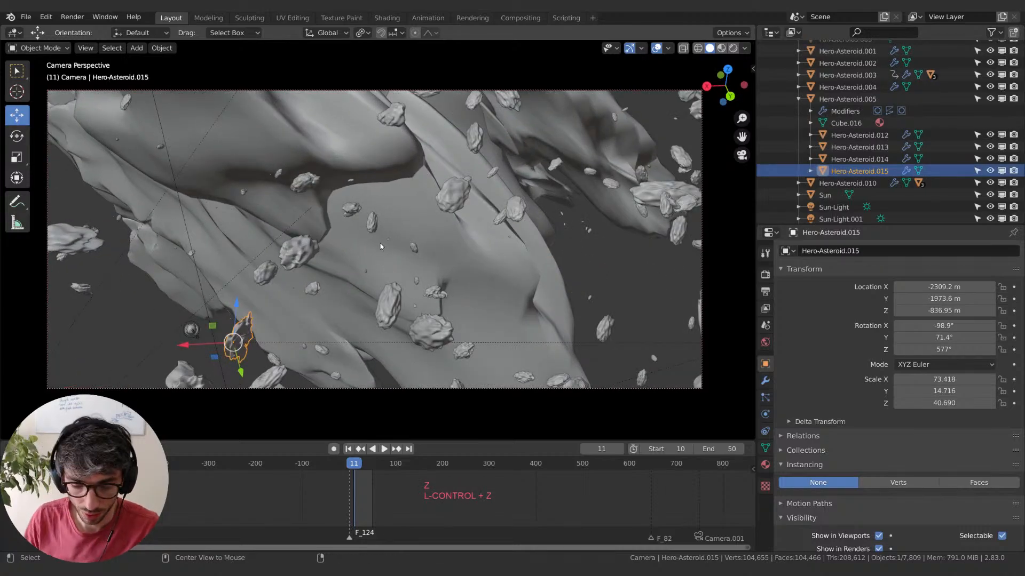
# - Clear the asteroid copy's parent while keeping its transformation, and move it about -13.7 m X, 3.6 m Y and 2.8 m Z
pyautogui.hotkey('alt', 'p')
pyautogui.click(378, 276)
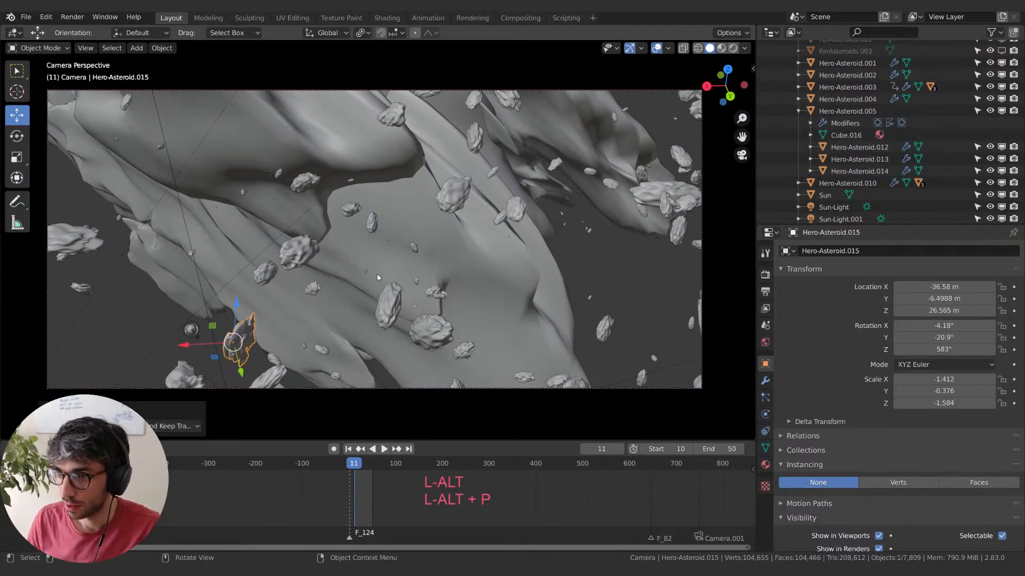
pyautogui.keyDown('shift'); pyautogui.moveTo(377, 277); pyautogui.dragTo(429, 229); pyautogui.keyUp('shift')
pyautogui.moveTo(376, 275)
pyautogui.mouseDown(button='middle')
pyautogui.moveTo(367, 280)
pyautogui.moveTo(385, 275)
pyautogui.mouseUp(button='middle')
pyautogui.moveTo(492, 247); pyautogui.dragTo(478, 247, button='middle')
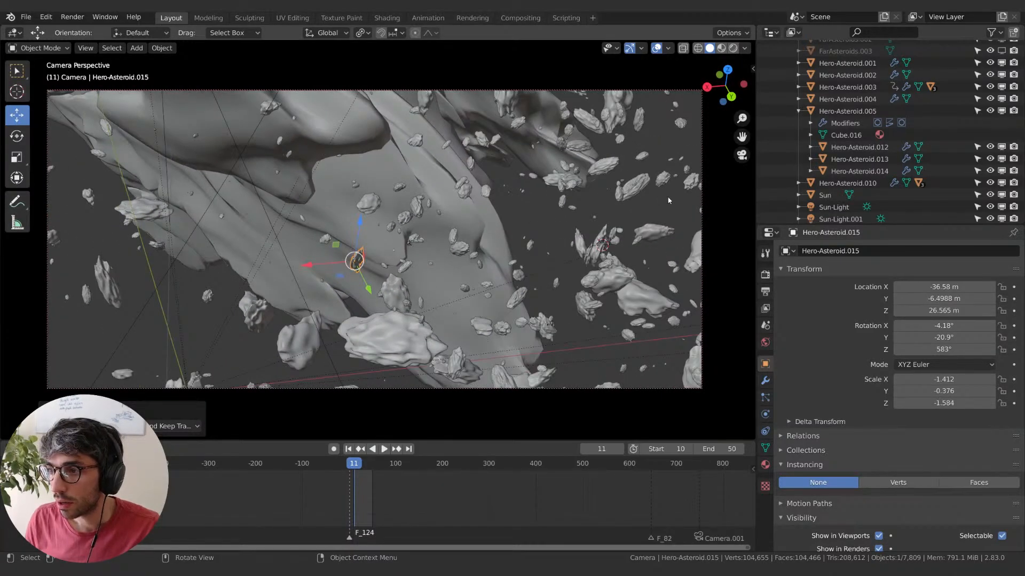
pyautogui.press('g')
pyautogui.click(491, 250)
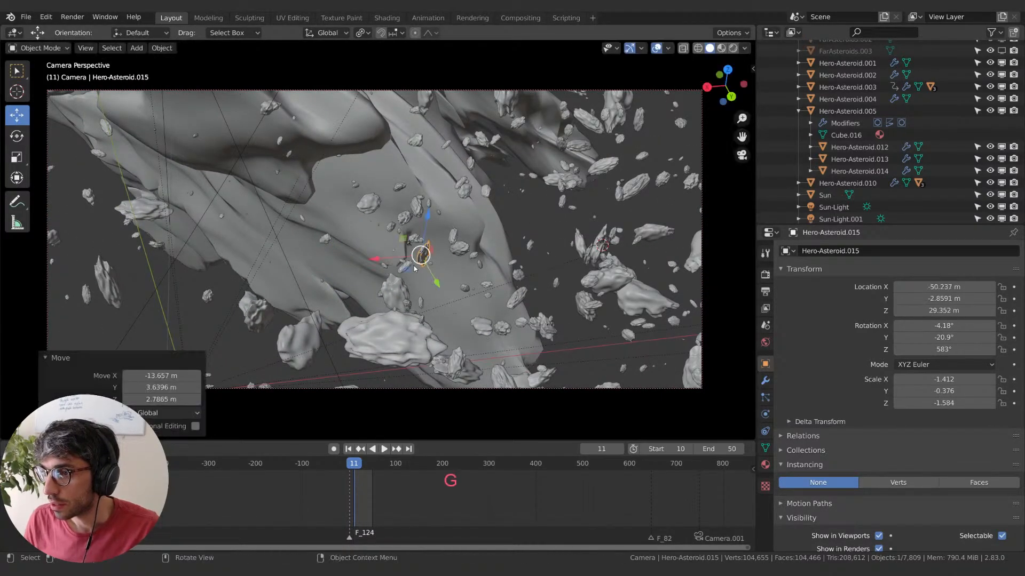
# - Raise the asteroid copy about 13 m along the Z axis
pyautogui.scroll(4, 487, 255)
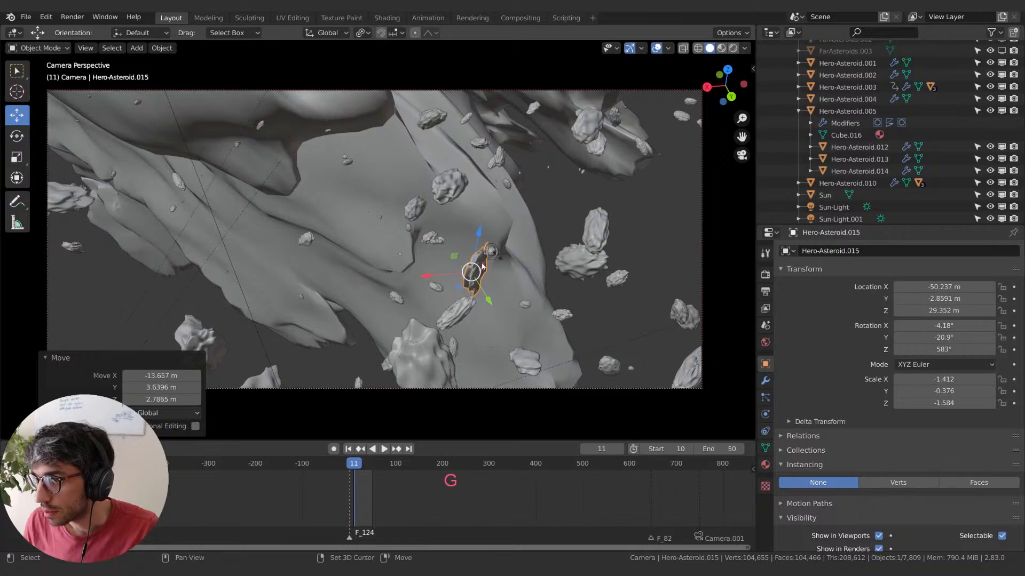
pyautogui.keyDown('shift'); pyautogui.moveTo(482, 266); pyautogui.dragTo(445, 259, button='middle'); pyautogui.keyUp('shift')
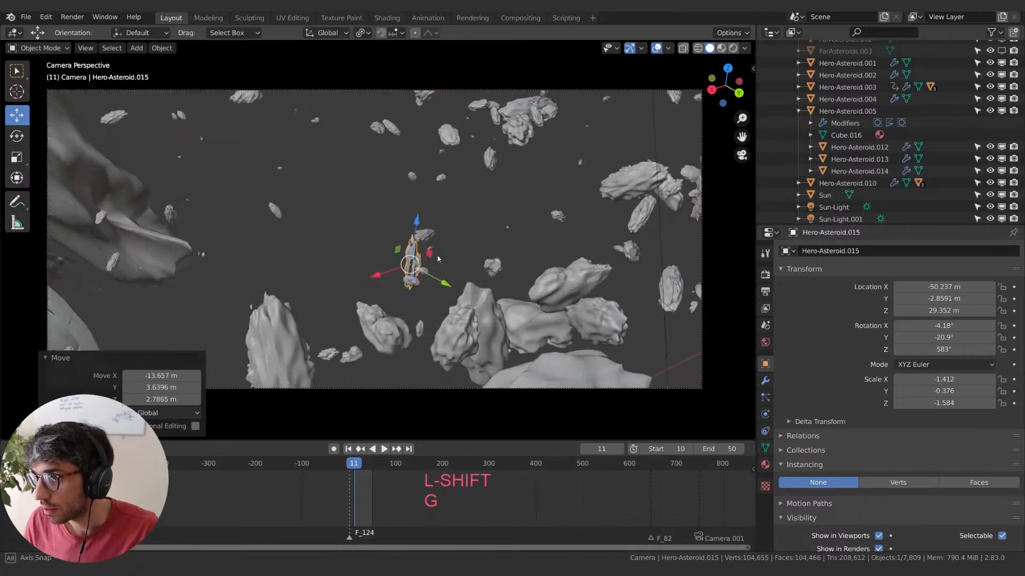
pyautogui.press('g')
pyautogui.press('z')
pyautogui.click(456, 147)
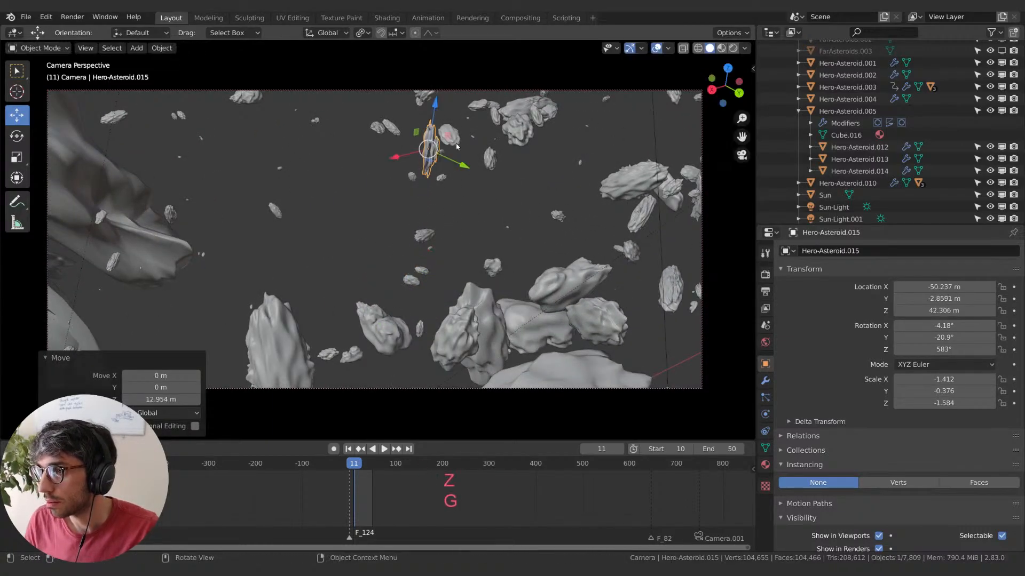
# - Move the asteroid copy to about X -73.7 m, Y 20.6 m, Z 46.8 m
pyautogui.keyDown('shift'); pyautogui.moveTo(456, 147); pyautogui.dragTo(421, 226, button='middle'); pyautogui.keyUp('shift')
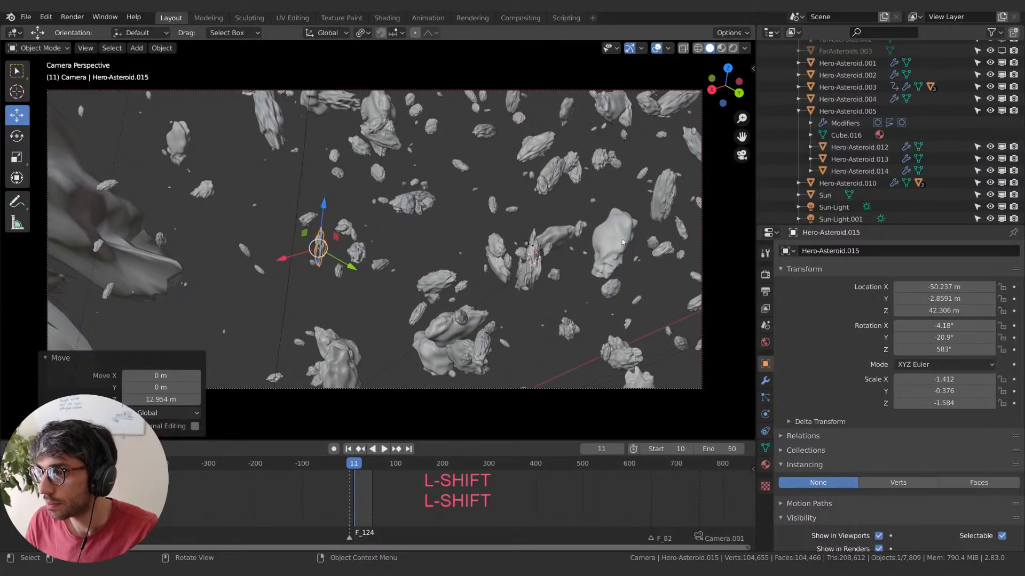
pyautogui.press('g')
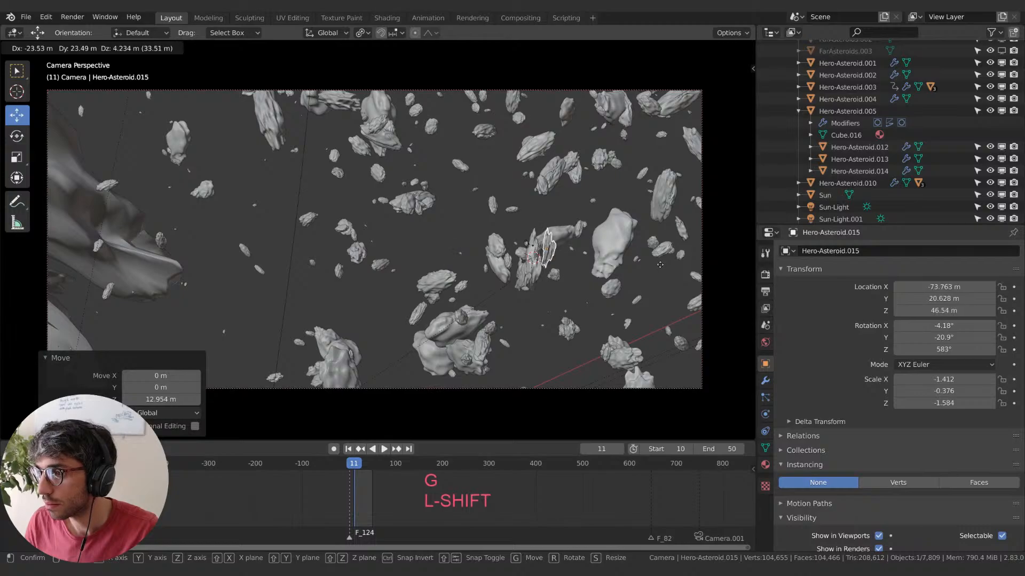
pyautogui.click(579, 254)
pyautogui.keyDown('shift'); pyautogui.moveTo(579, 254); pyautogui.dragTo(493, 254, button='middle'); pyautogui.keyUp('shift')
pyautogui.press('g')
pyautogui.click(478, 257)
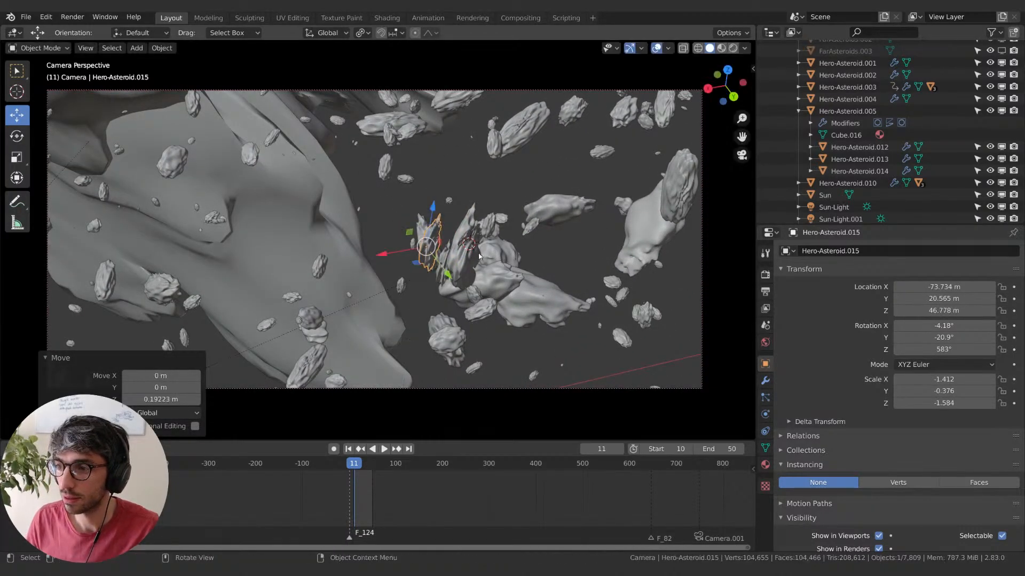
# - Bring the asteroid copy closer to the duplicate bot, to about X -48.6 m, Y 29.8 m, Z 41.9 m
pyautogui.press('g')
pyautogui.click(160, 307)
pyautogui.keyDown('shift'); pyautogui.moveTo(247, 302); pyautogui.dragTo(355, 224, button='middle'); pyautogui.keyUp('shift')
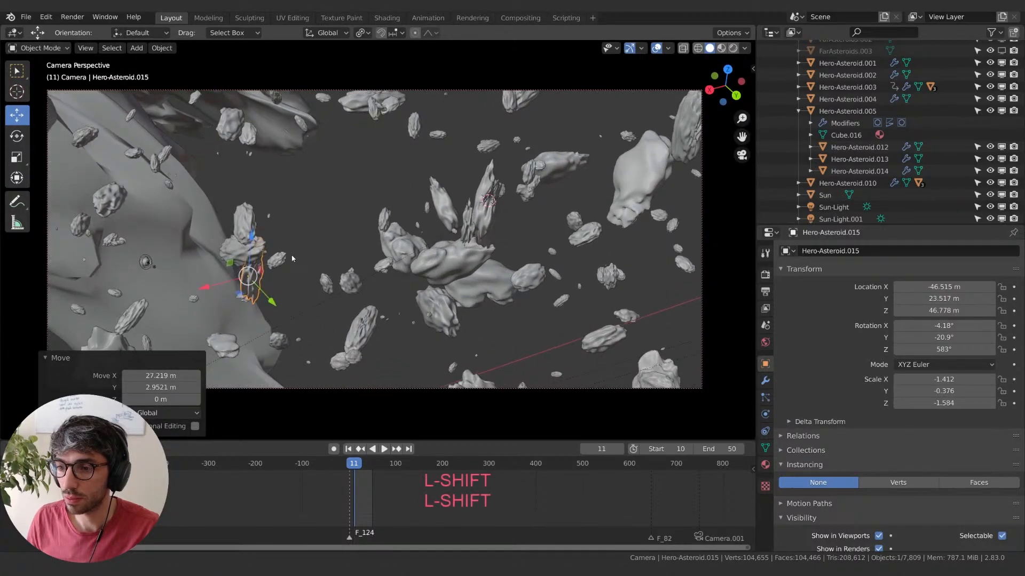
pyautogui.press('g')
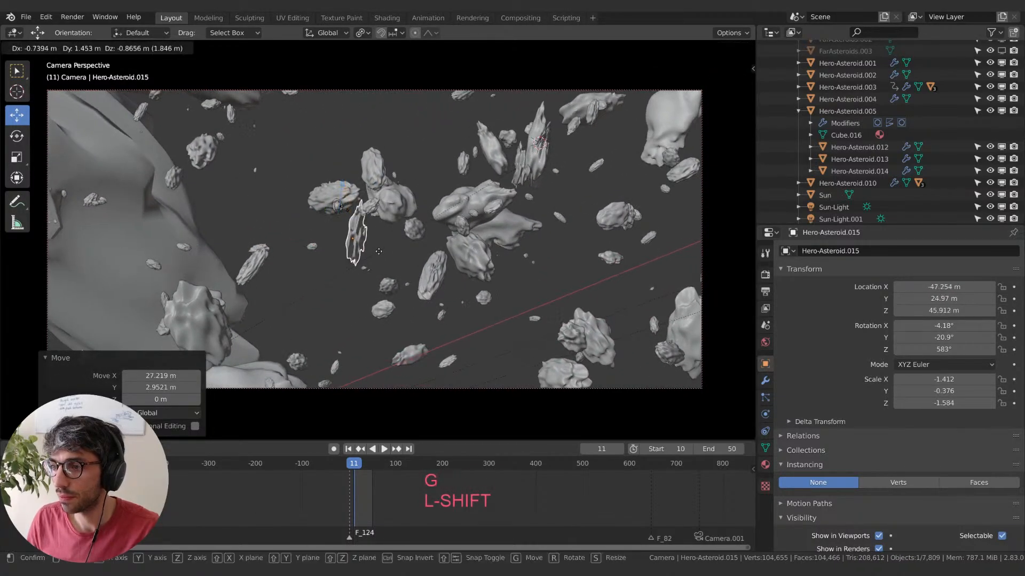
pyautogui.click(430, 291)
# - Select the duplicate bot's body, ScannerBot.001, and snap the 3D cursor to it
pyautogui.keyDown('shift'); pyautogui.moveTo(430, 292); pyautogui.dragTo(327, 174, button='middle'); pyautogui.keyUp('shift')
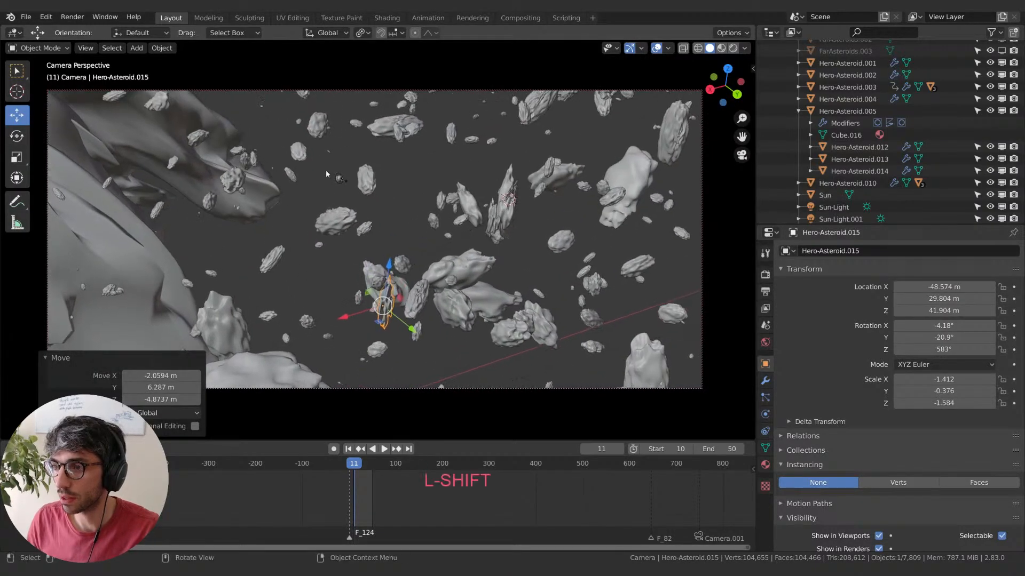
pyautogui.click(338, 180)
pyautogui.click(339, 180)
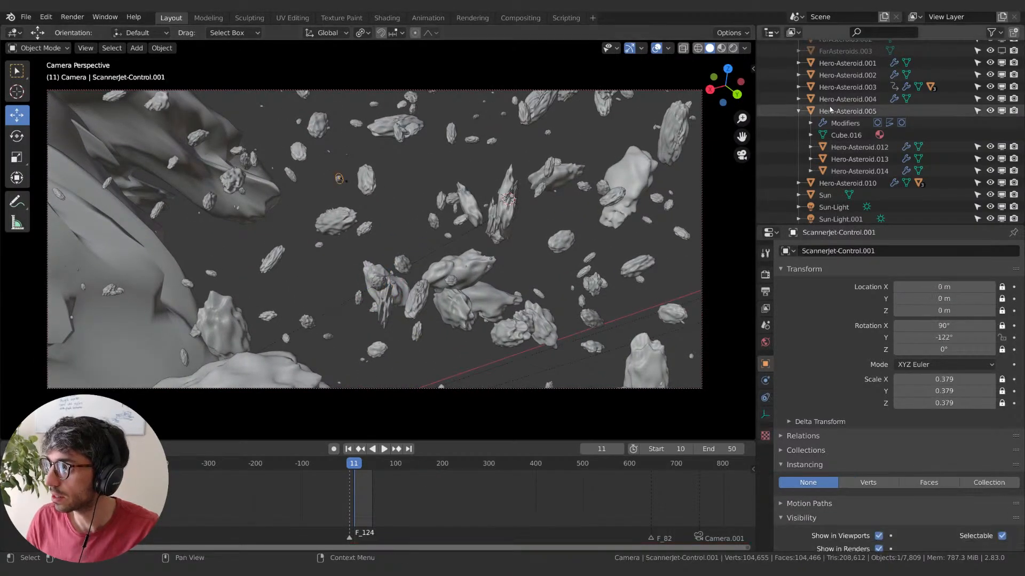
pyautogui.scroll(10, 822, 81)
pyautogui.scroll(3, 822, 81)
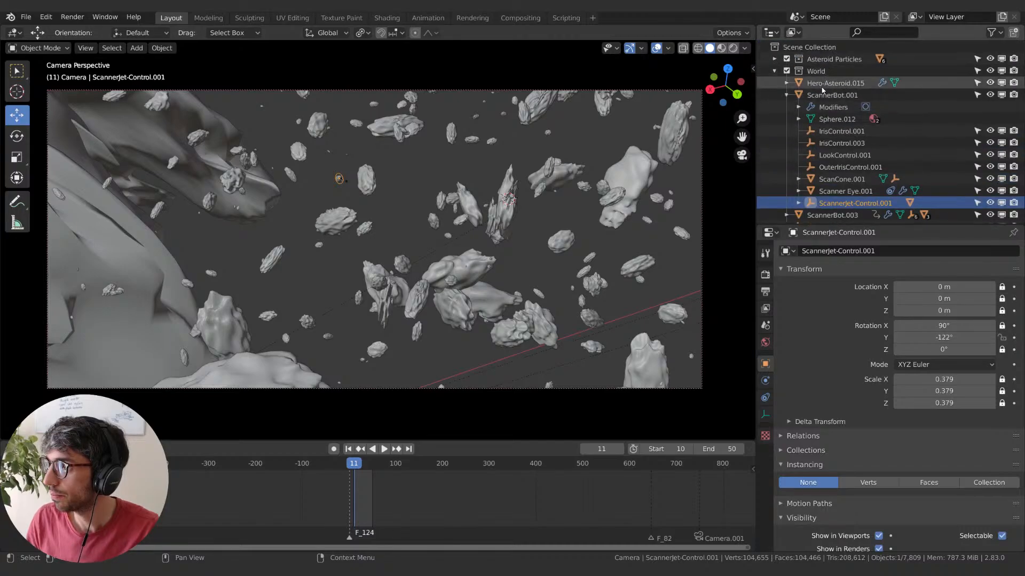
pyautogui.click(822, 85)
pyautogui.click(821, 96)
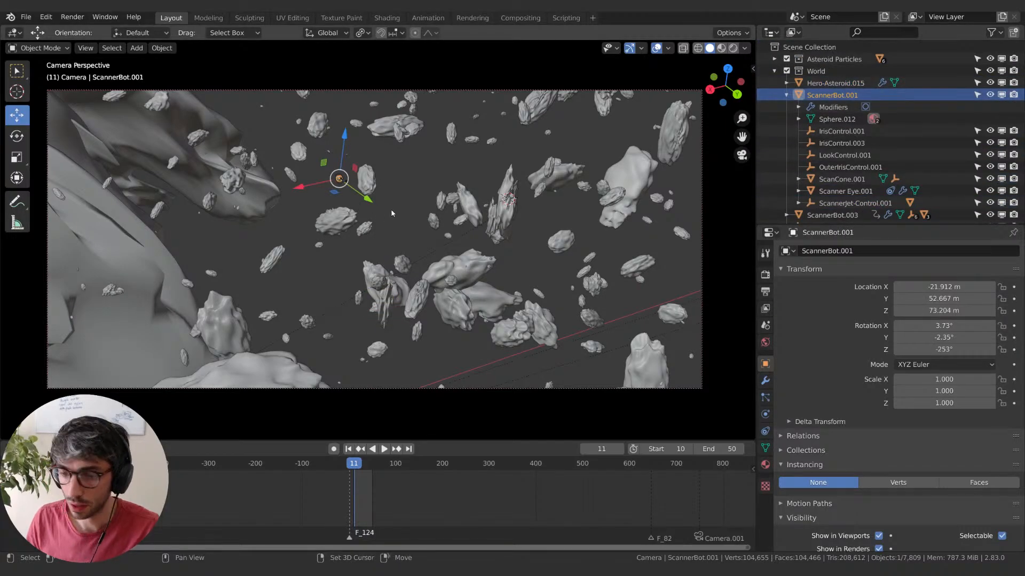
pyautogui.hotkey('shift', 's')
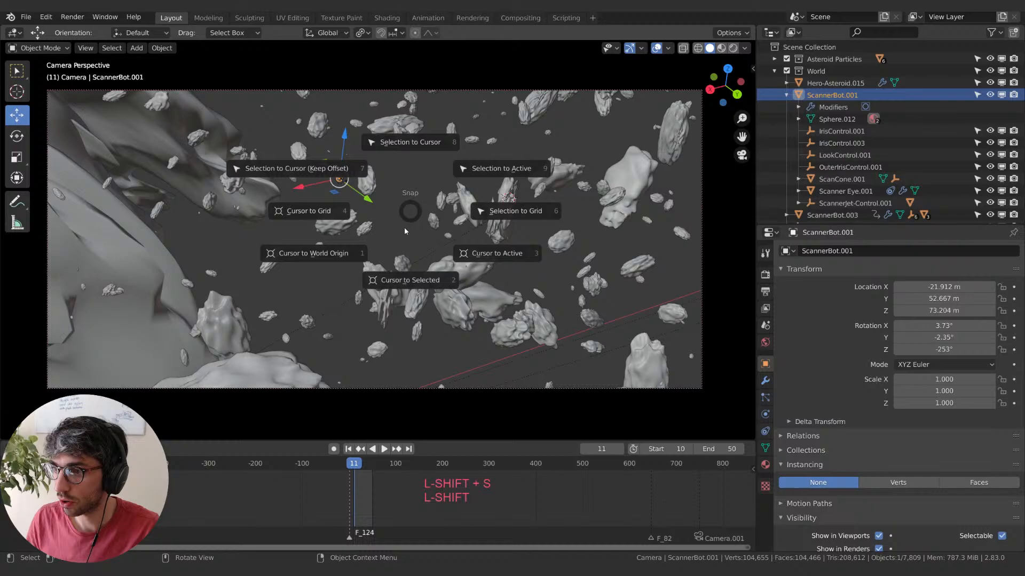
pyautogui.click(403, 280)
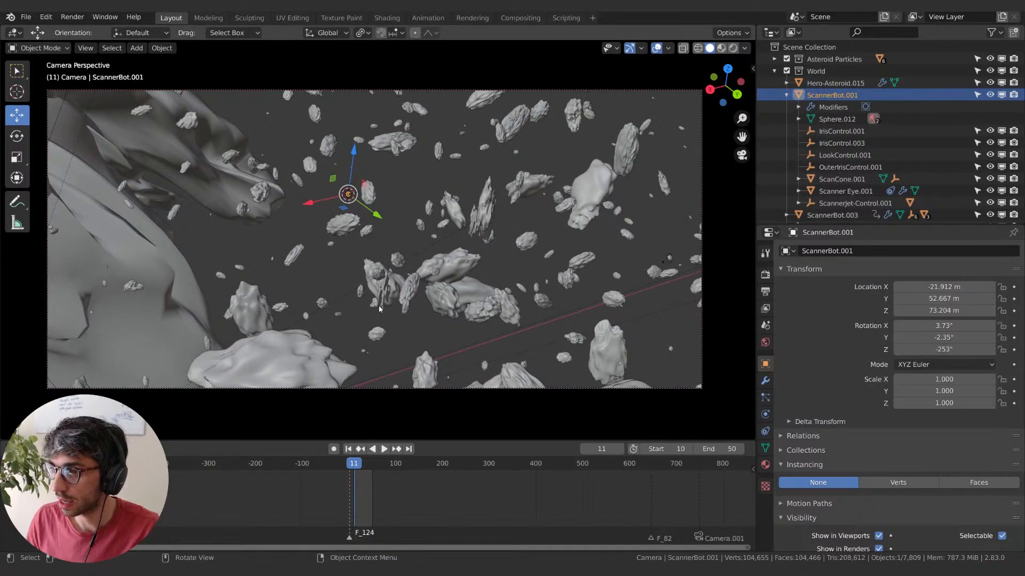
# - Go through the hero asteroids under WorldControl, from Hero-Asteroid.001 to Hero-Asteroid.010, to identify the one placed near the duplicate bot
pyautogui.click(379, 308)
pyautogui.scroll(-5, 872, 169)
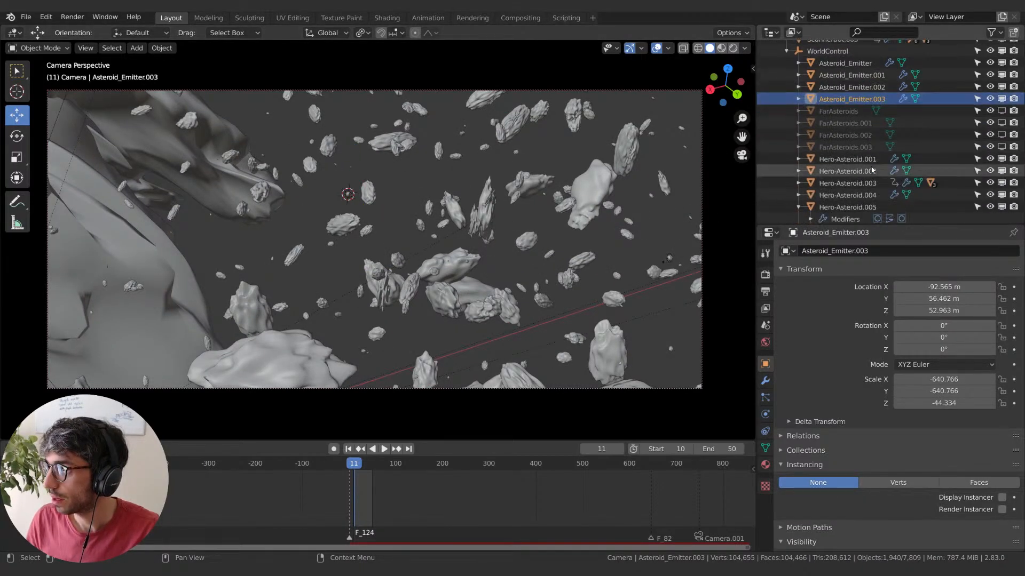
pyautogui.scroll(-4, 873, 170)
pyautogui.click(860, 148)
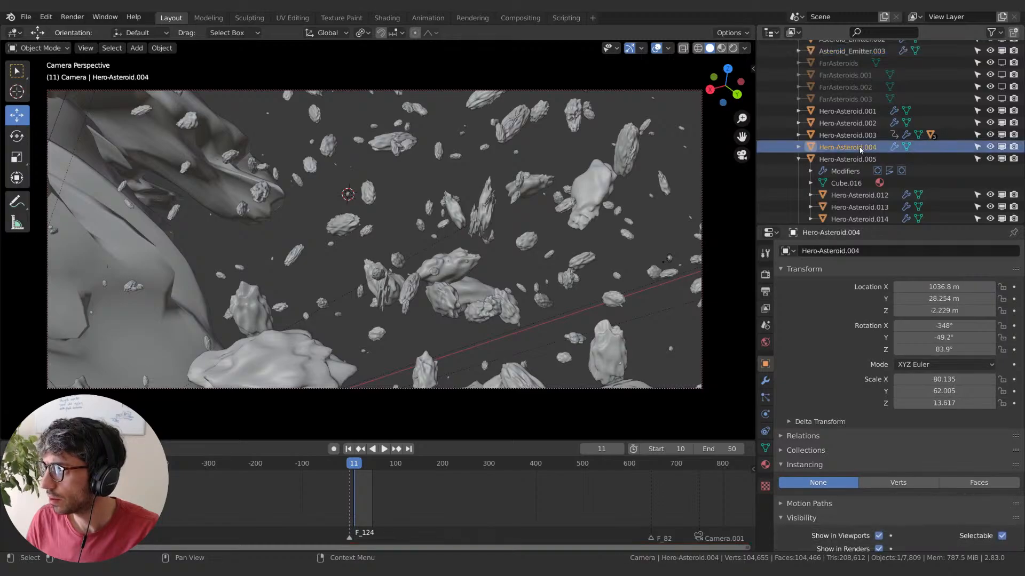
pyautogui.click(858, 136)
pyautogui.click(856, 124)
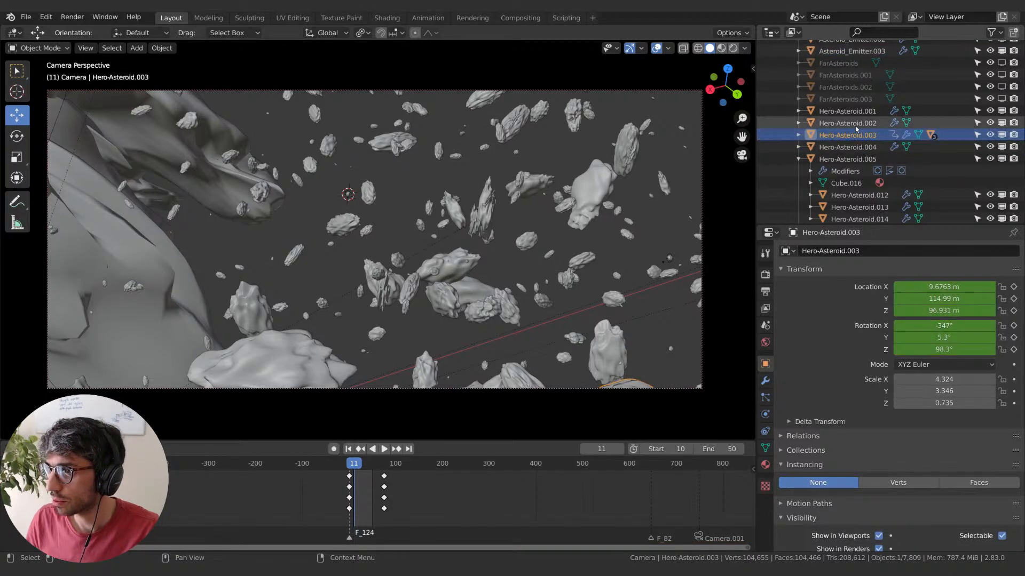
pyautogui.click(853, 111)
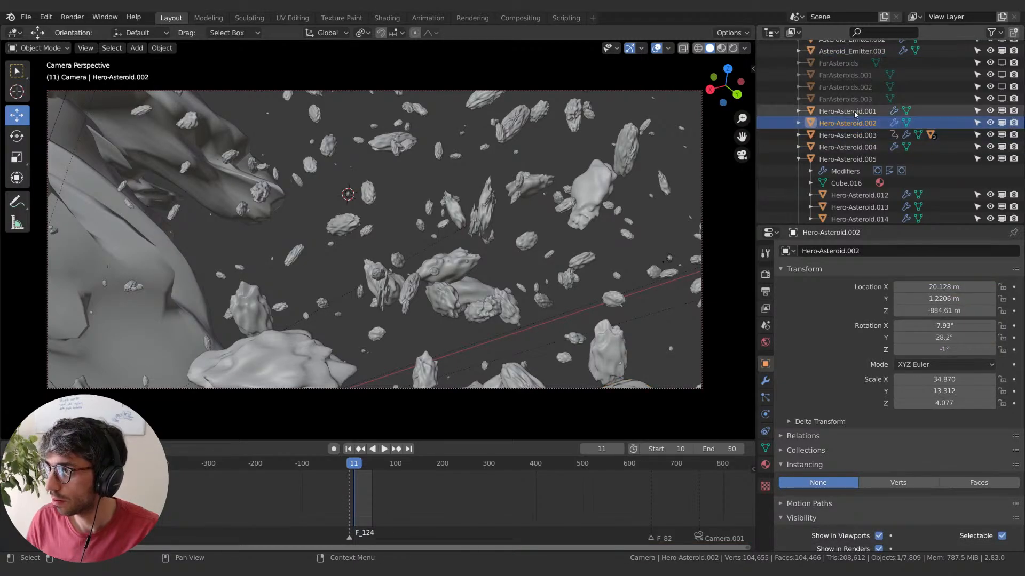
pyautogui.click(854, 159)
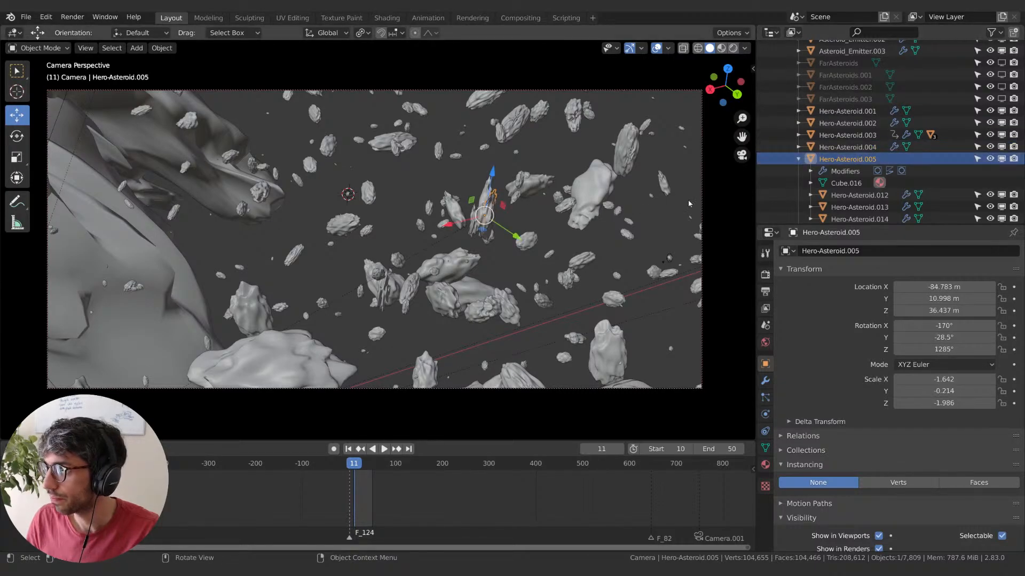
pyautogui.scroll(-2, 843, 182)
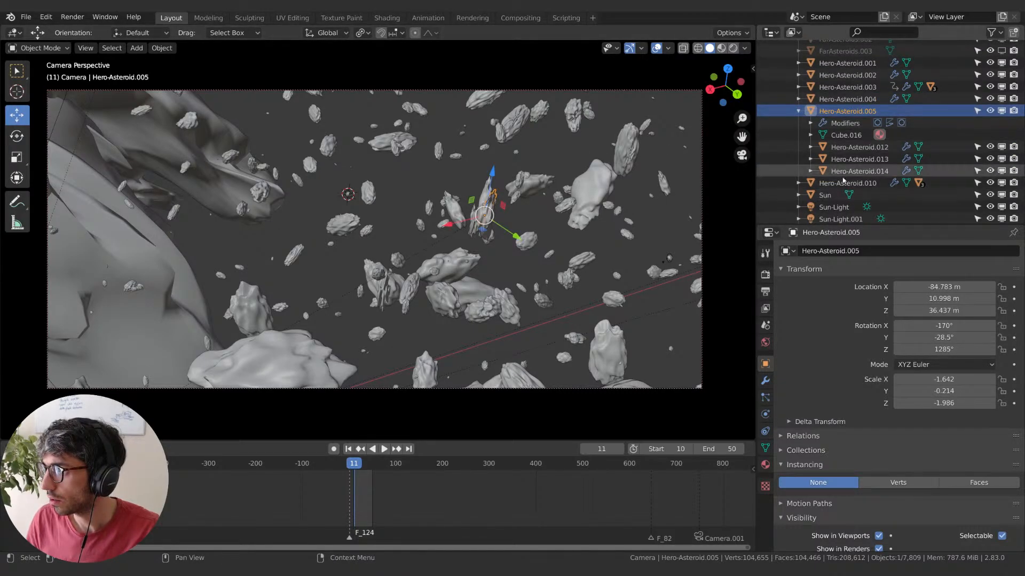
pyautogui.click(843, 182)
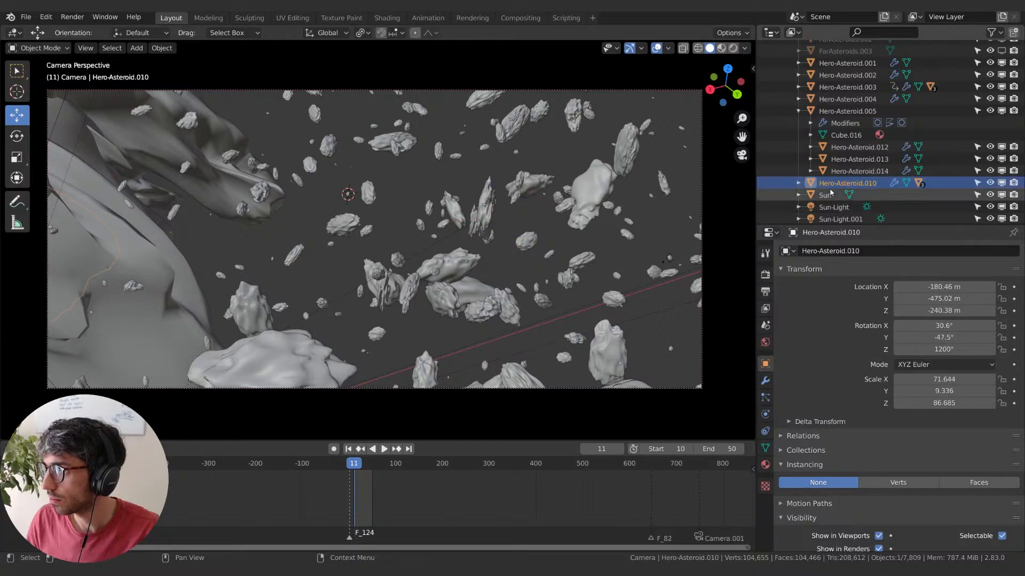
# - Recheck Hero-Asteroid.005 with its children .012, .013 and .014, plus Hero-Asteroid.003, .002, .001 and .010, to locate the asteroid copy
pyautogui.click(836, 111)
pyautogui.moveTo(518, 179); pyautogui.dragTo(516, 188, button='middle')
pyautogui.scroll(-3, 516, 188)
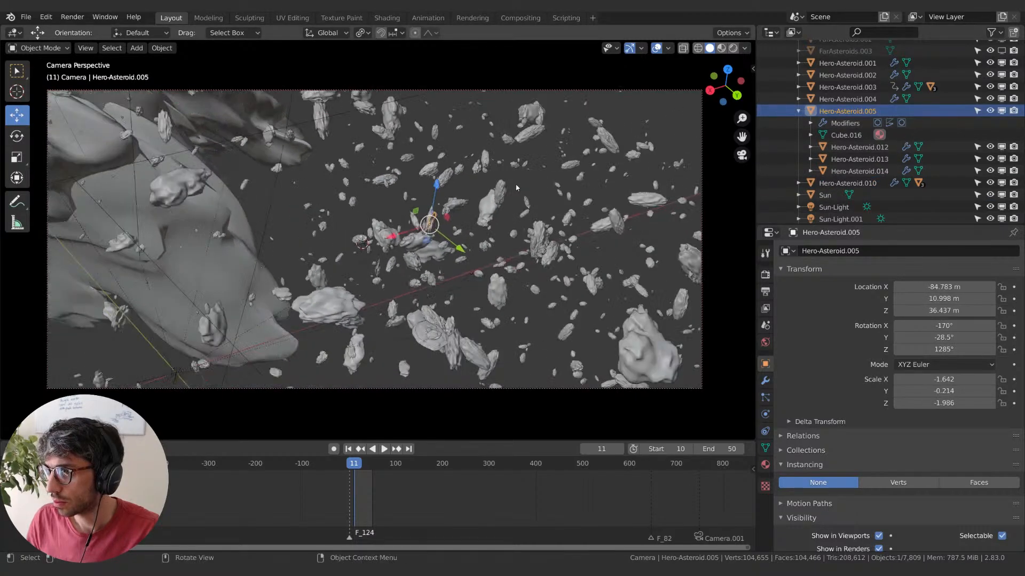
pyautogui.scroll(2, 544, 190)
pyautogui.click(844, 87)
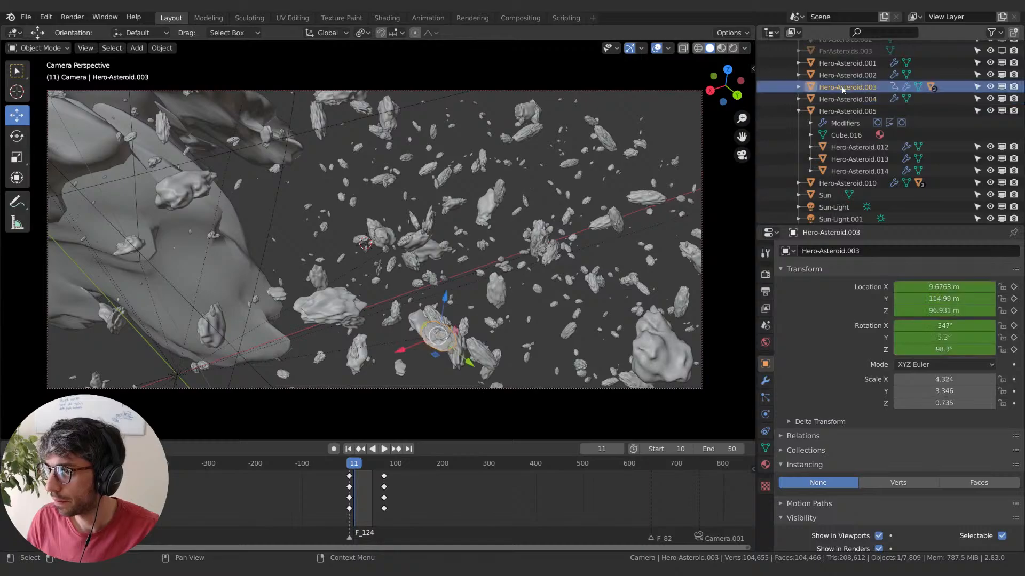
pyautogui.press('Up')
pyautogui.press('Up')
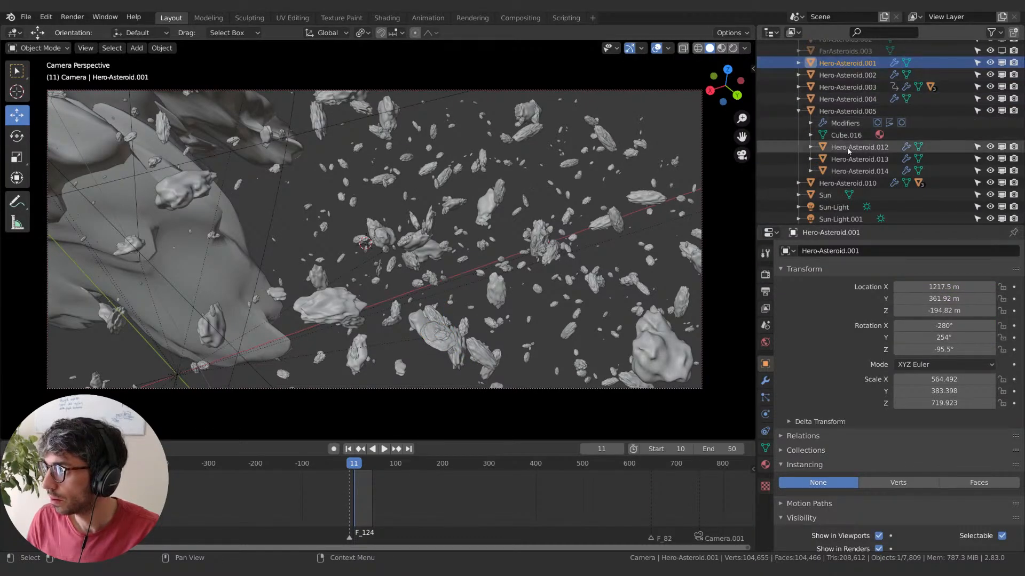
pyautogui.click(848, 147)
pyautogui.click(855, 160)
pyautogui.click(856, 171)
pyautogui.click(840, 183)
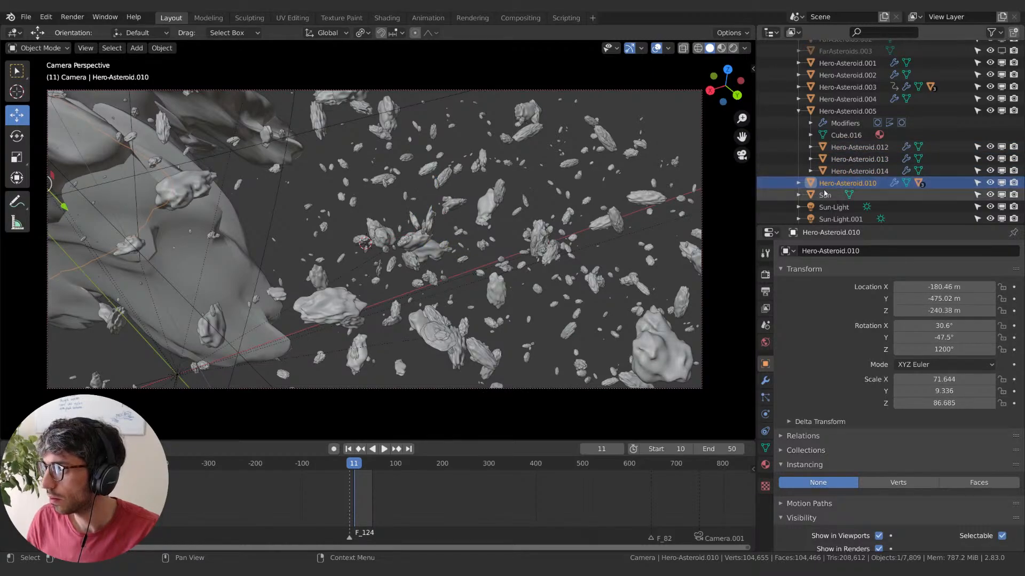
pyautogui.scroll(-1, 827, 191)
# - Select the asteroid copy, Hero-Asteroid.015, in the World collection and open the snap options for it
pyautogui.scroll(5, 825, 192)
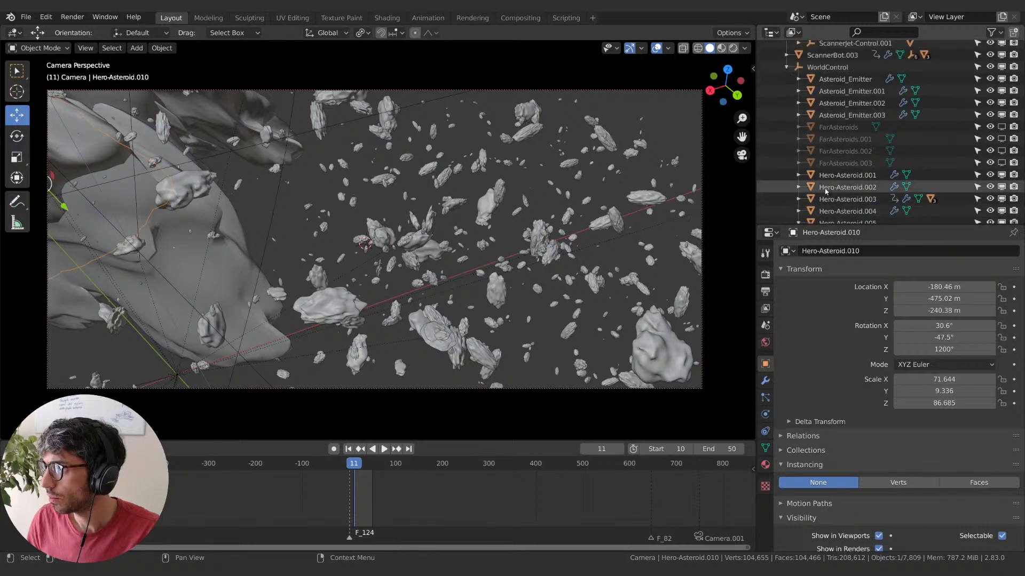
pyautogui.scroll(8, 838, 101)
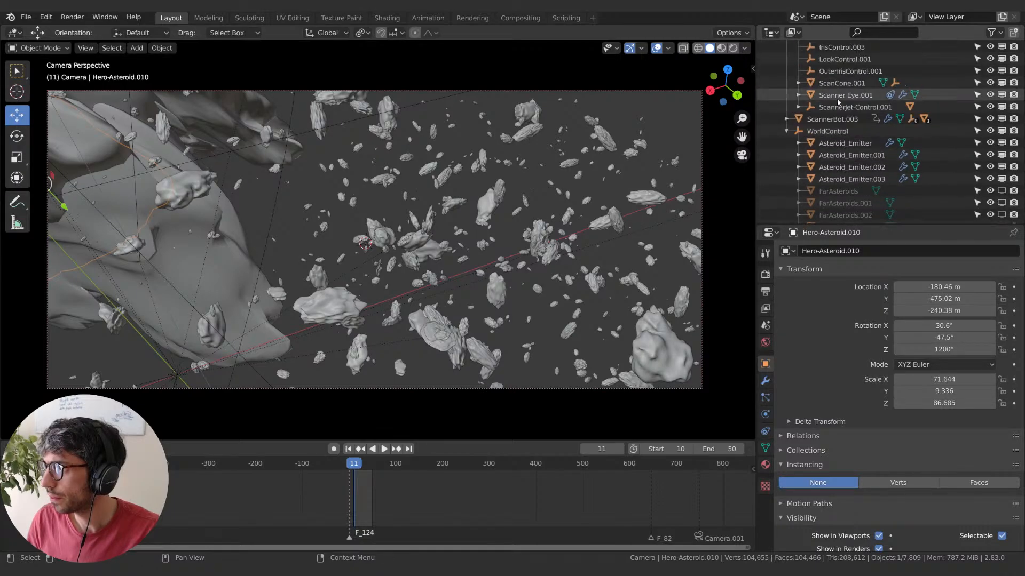
pyautogui.click(835, 67)
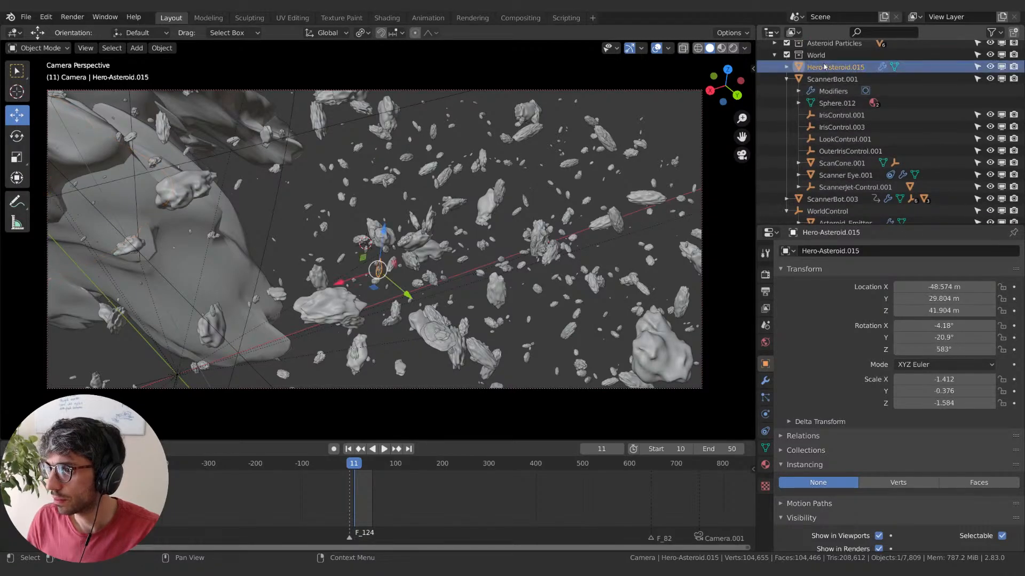
pyautogui.hotkey('shift', 's')
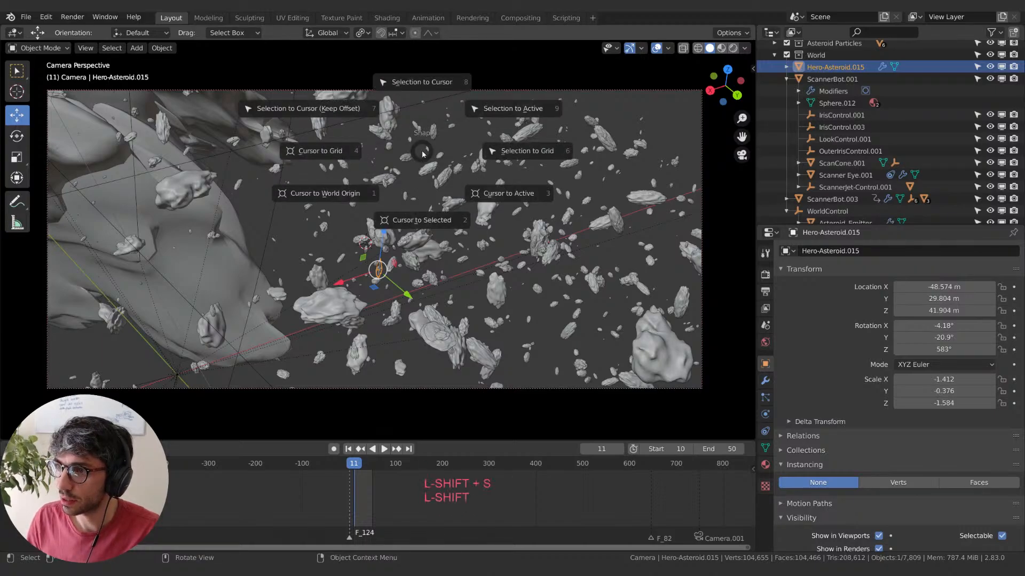
# - Snap Hero-Asteroid.015 to the 3D cursor and offset it about 2.36 m along the global Y axis
pyautogui.click(421, 82)
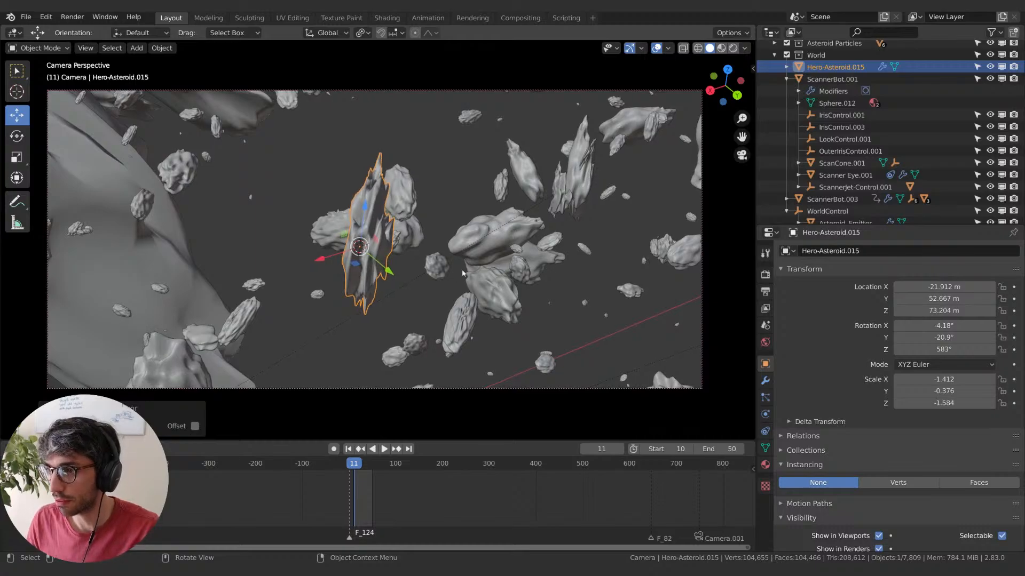
pyautogui.press('g')
pyautogui.press('y')
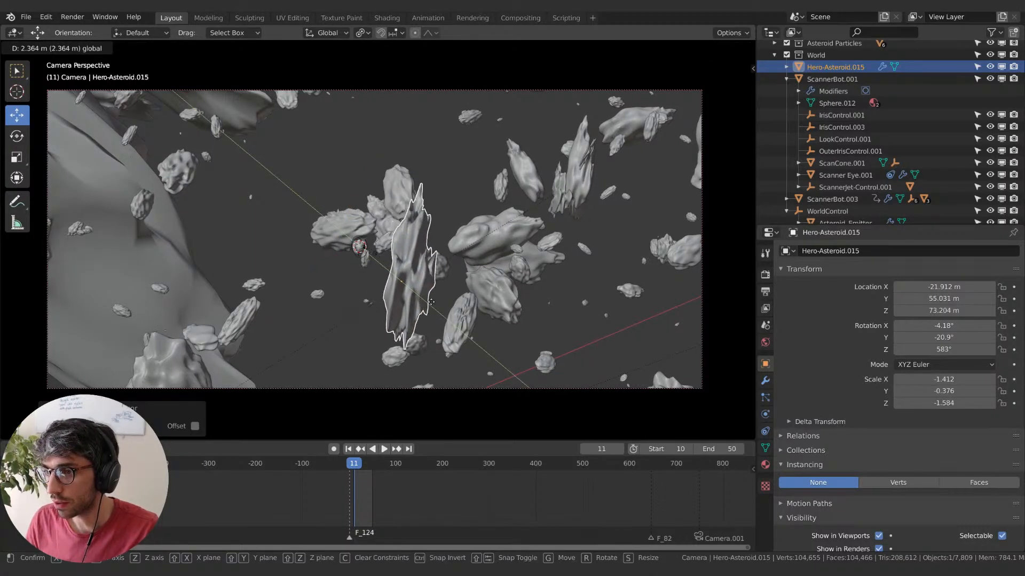
pyautogui.click(431, 305)
# - Rotate Hero-Asteroid.015 about -38° around the global X axis
pyautogui.press('r')
pyautogui.press('x')
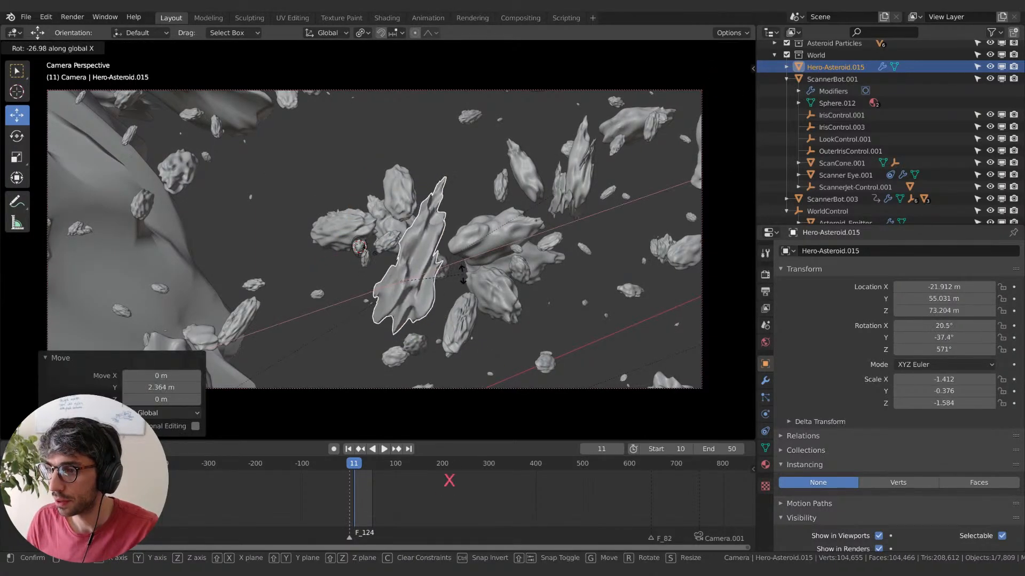
pyautogui.click(460, 282)
pyautogui.moveTo(460, 282); pyautogui.dragTo(589, 293, button='middle')
pyautogui.scroll(2, 353, 218)
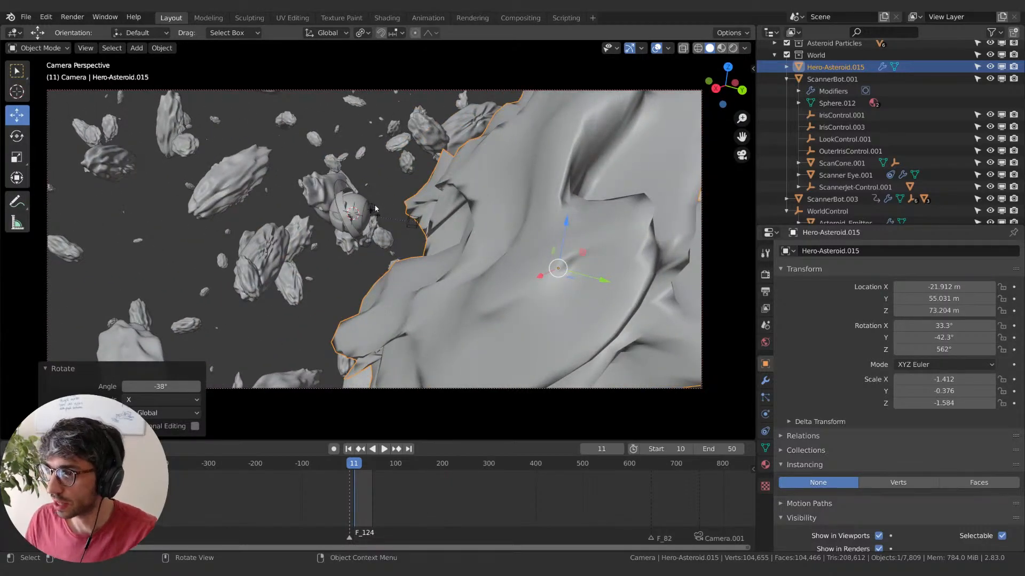
# - Try to enlarge ScanCone.001 under ScannerBot.001 by raising its Y and X scale, and undo the changes
pyautogui.click(828, 189)
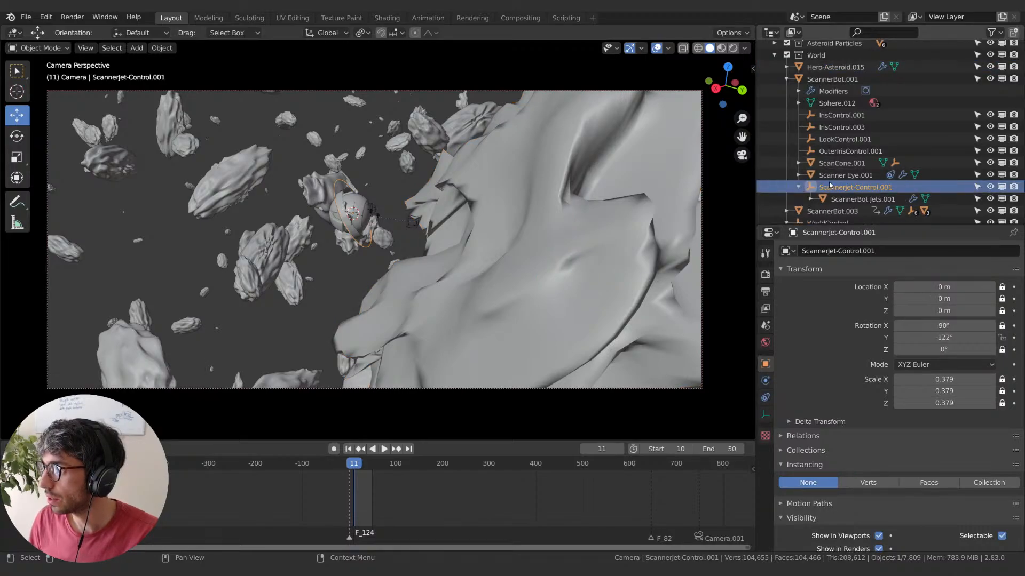
pyautogui.click(822, 175)
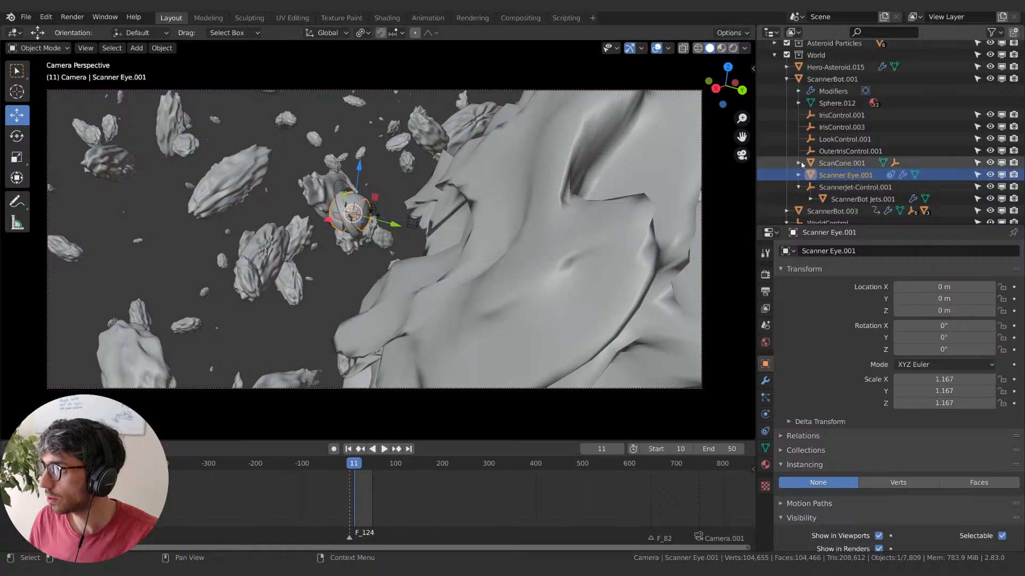
pyautogui.click(799, 163)
pyautogui.click(833, 163)
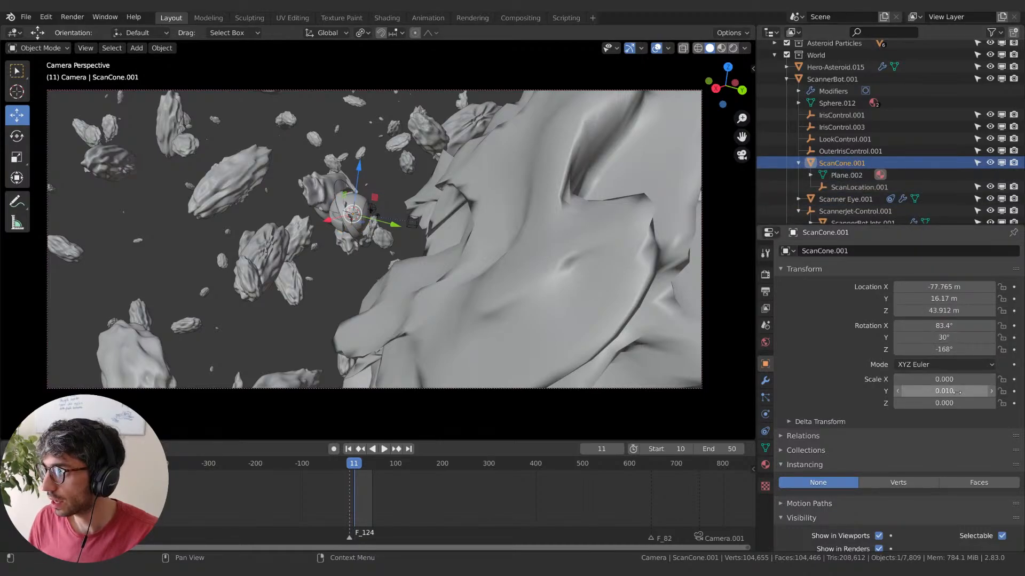
pyautogui.moveTo(943, 392); pyautogui.dragTo(961, 391)
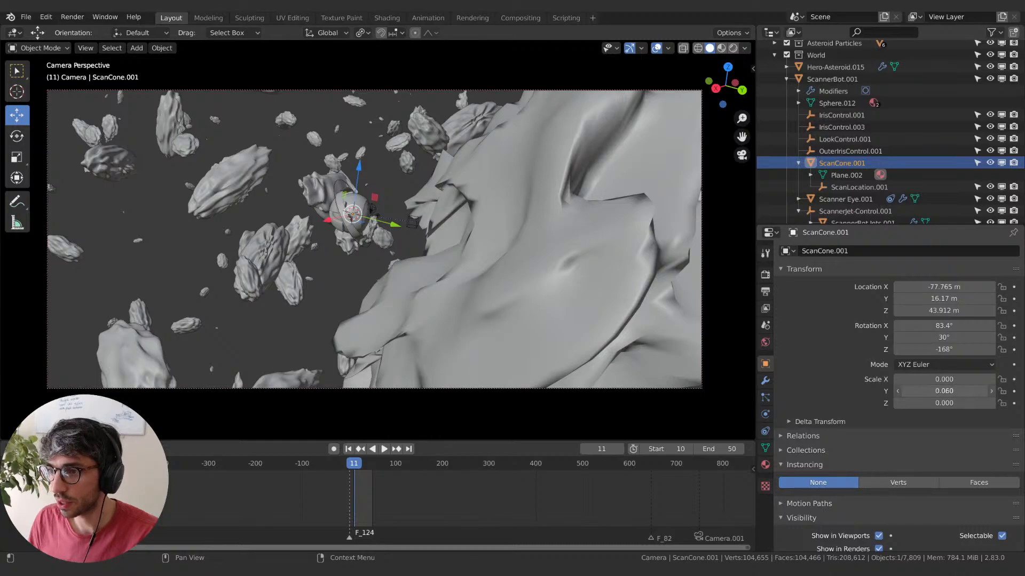
pyautogui.hotkey('ctrl', 'z')
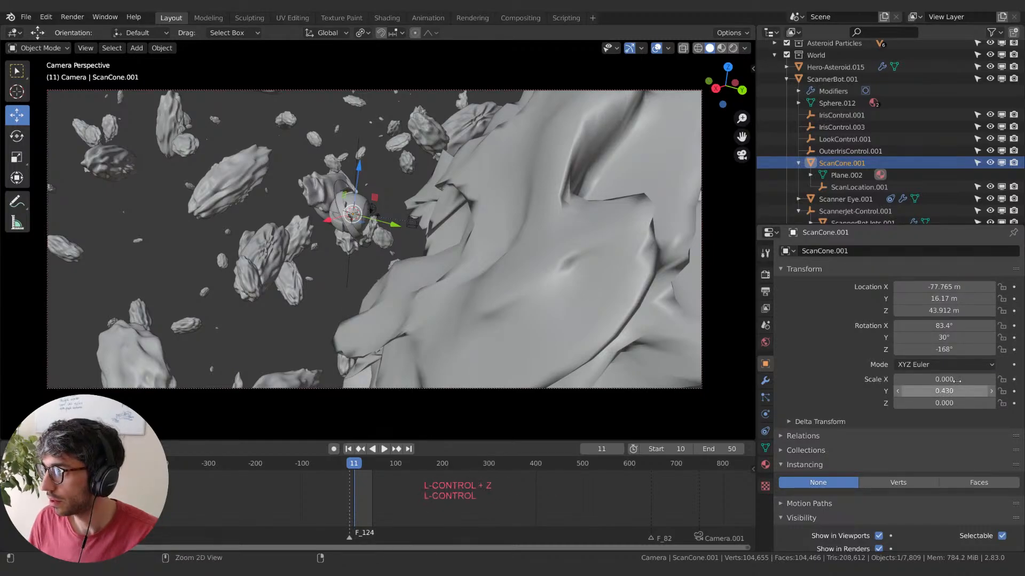
pyautogui.hotkey('ctrl', 'z')
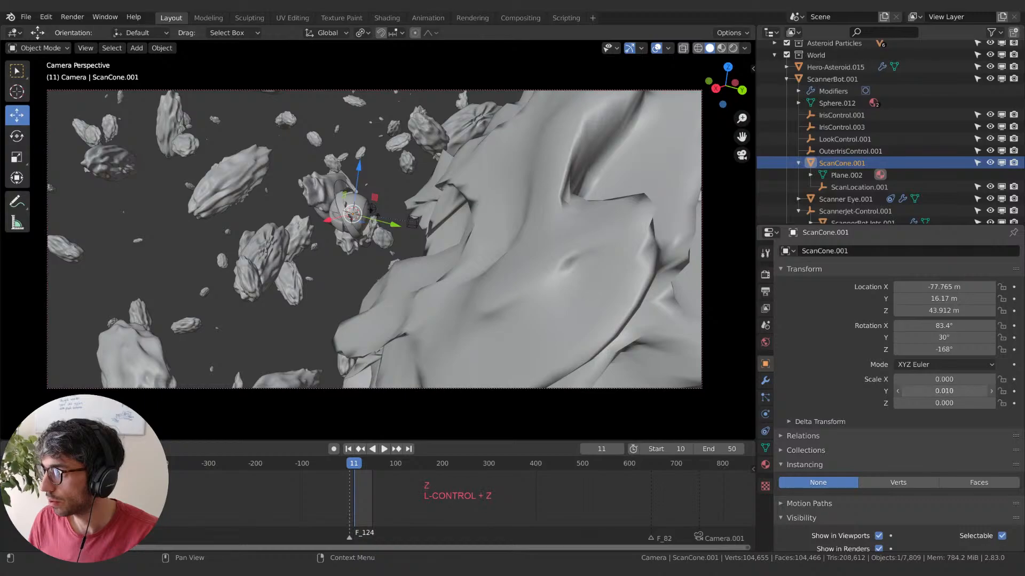
pyautogui.hotkey('ctrl', 'z')
pyautogui.hotkey('ctrl', 'z')
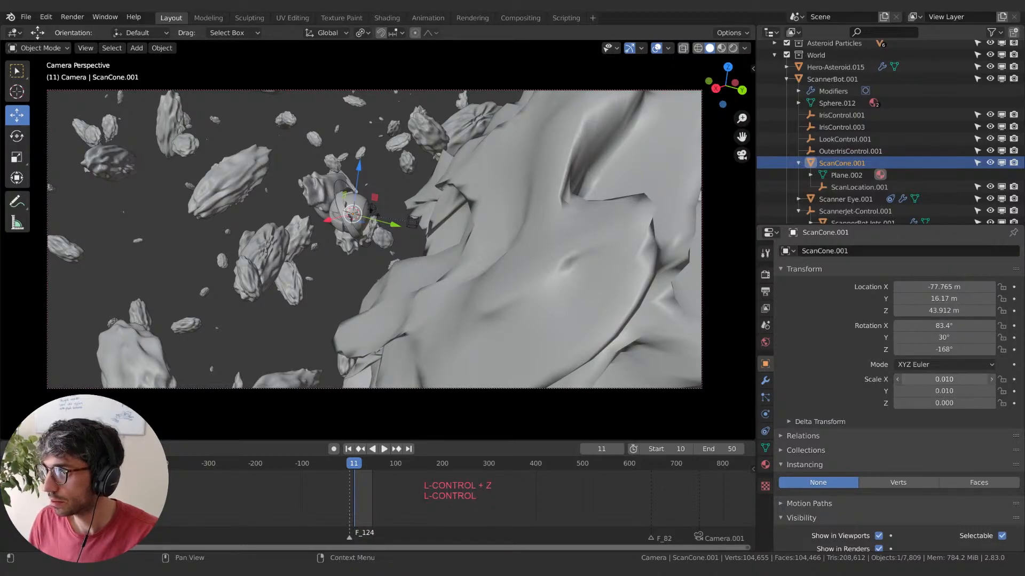
pyautogui.hotkey('ctrl', 'z')
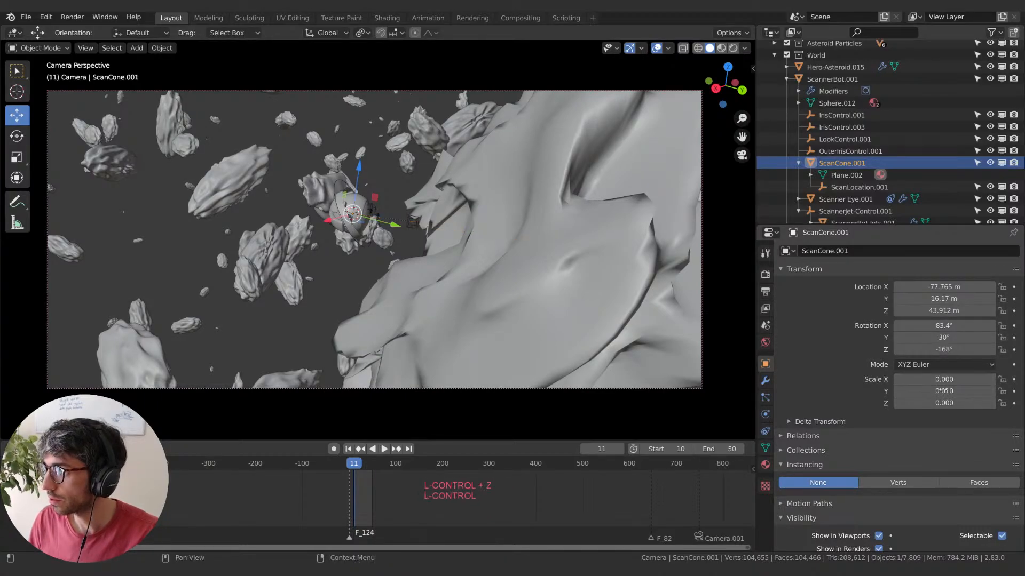
# - Try moving ScanLocation.001 along the Y axis and undo the move
pyautogui.click(854, 187)
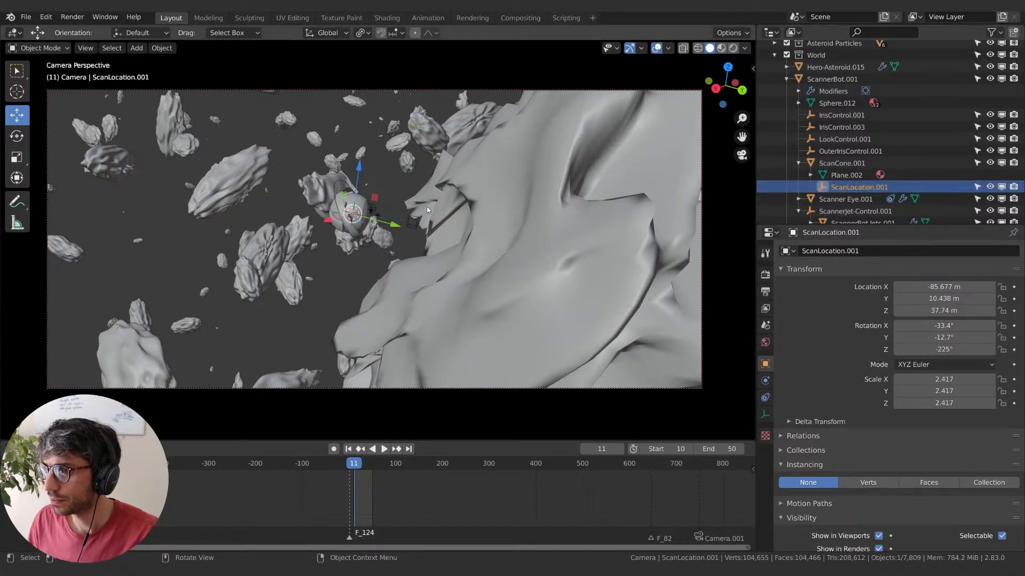
pyautogui.press('space')
pyautogui.press('Escape')
pyautogui.moveTo(393, 228); pyautogui.dragTo(415, 230)
pyautogui.hotkey('ctrl', 'z')
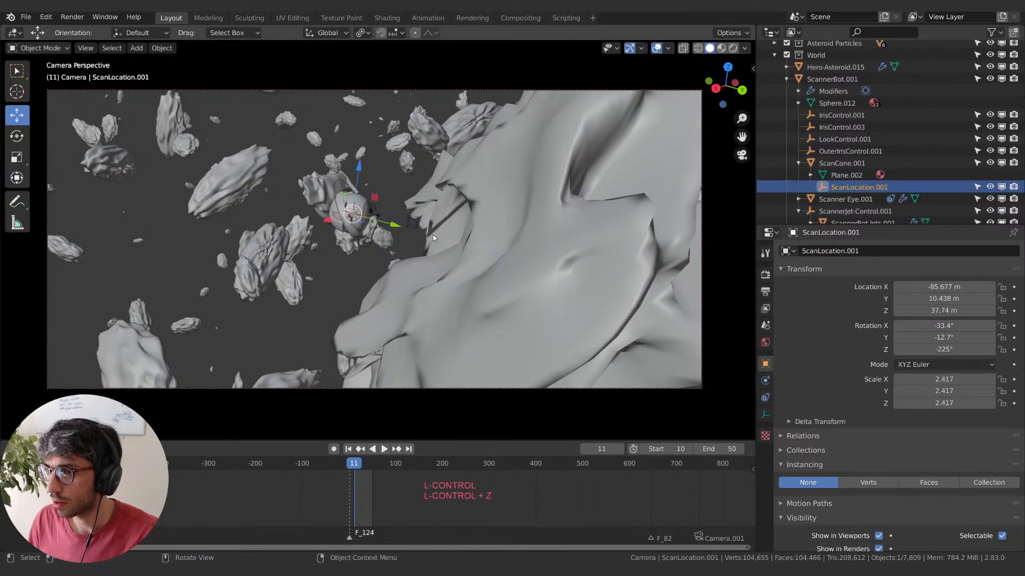
# - Scale ScanCone.001 to X 0.180, Y 0.190 and Z 0.420 so the cone reaches the hero asteroid
pyautogui.click(843, 163)
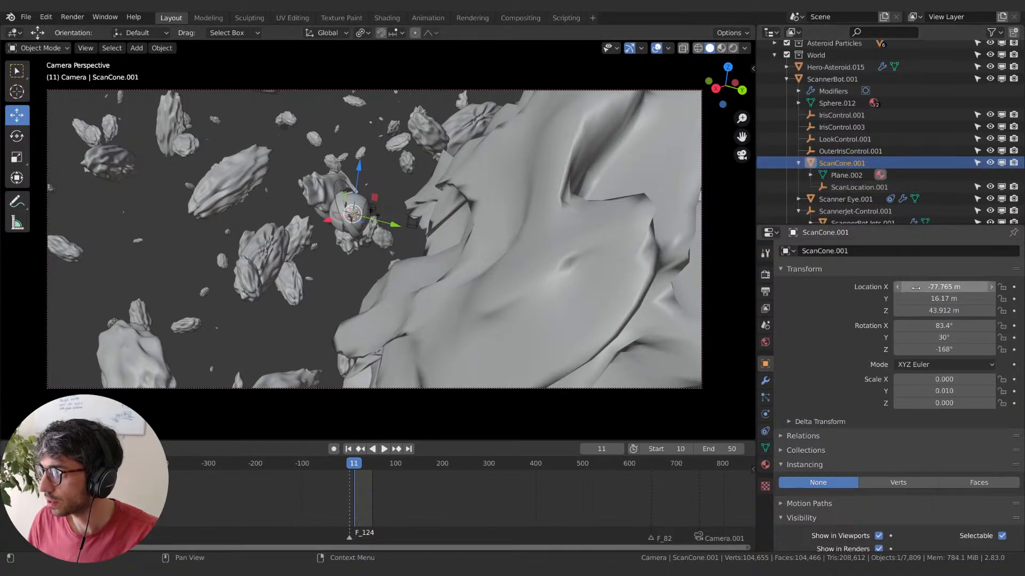
pyautogui.moveTo(905, 380); pyautogui.dragTo(925, 380)
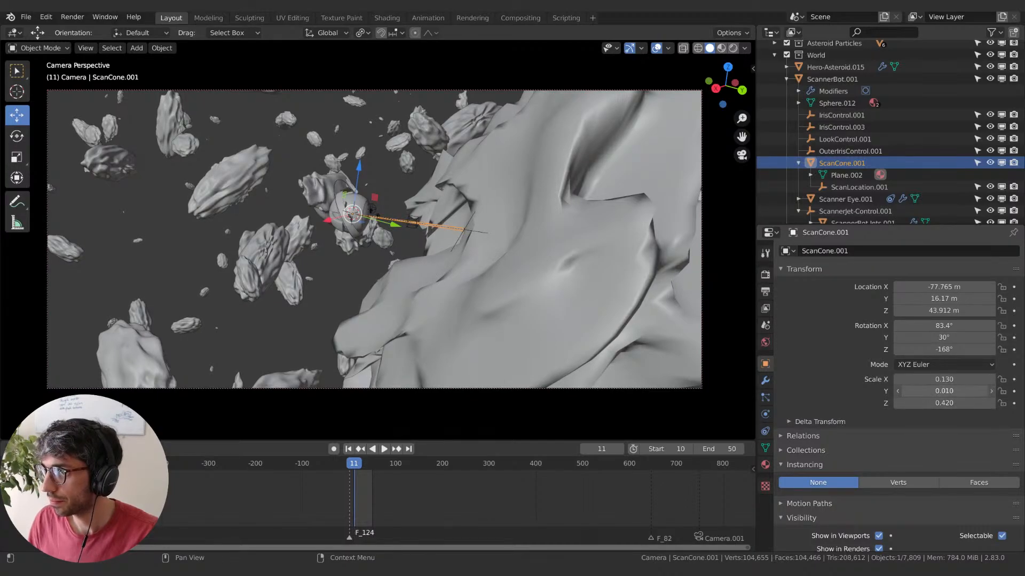
pyautogui.moveTo(926, 392); pyautogui.dragTo(955, 379)
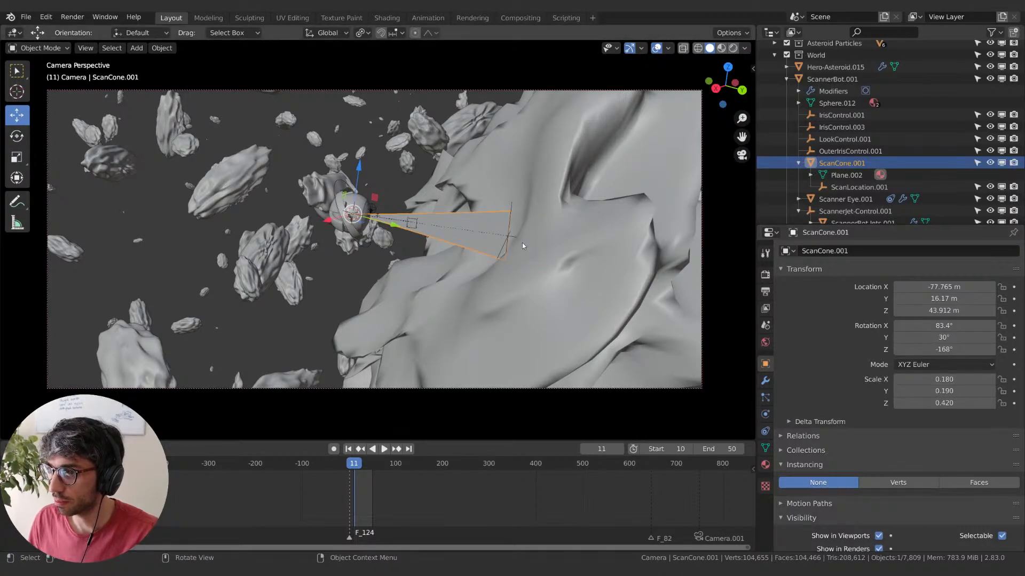
pyautogui.scroll(-3, 523, 246)
pyautogui.scroll(4, 522, 244)
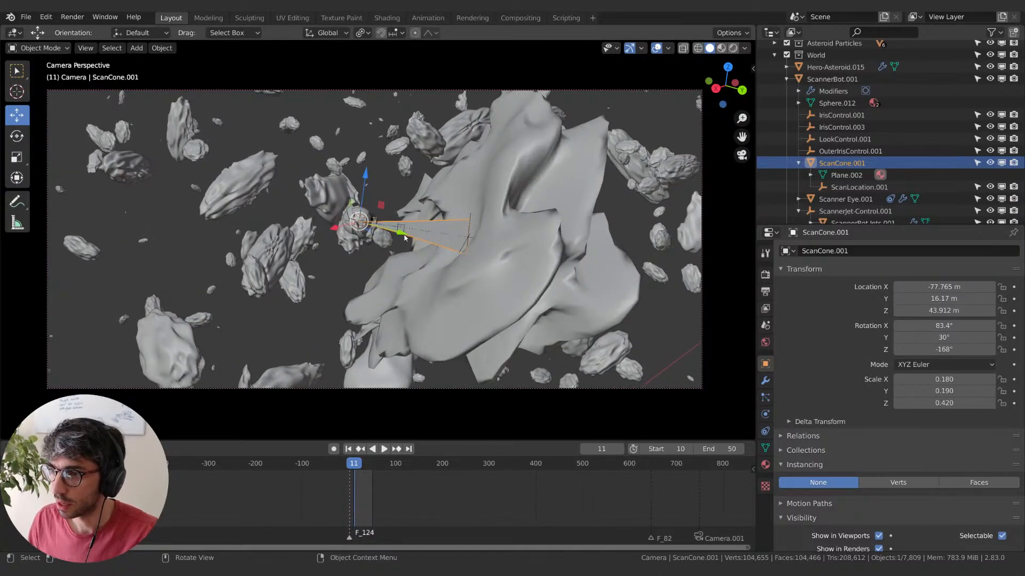
# - Move ScannerBot.001 about -0.65 m along the global Y axis, away from the hero asteroid
pyautogui.click(830, 79)
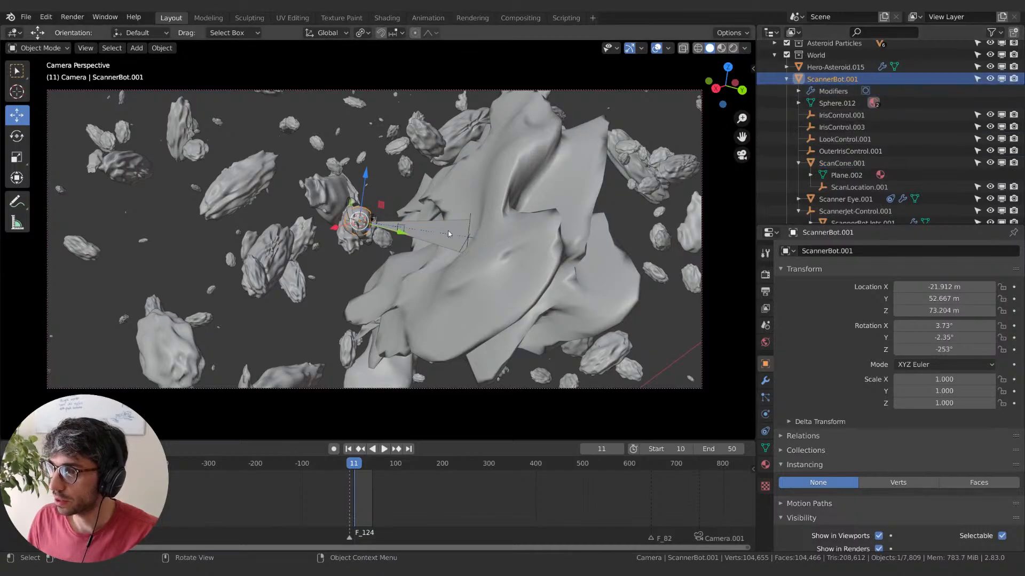
pyautogui.press('g')
pyautogui.press('y')
pyautogui.click(369, 227)
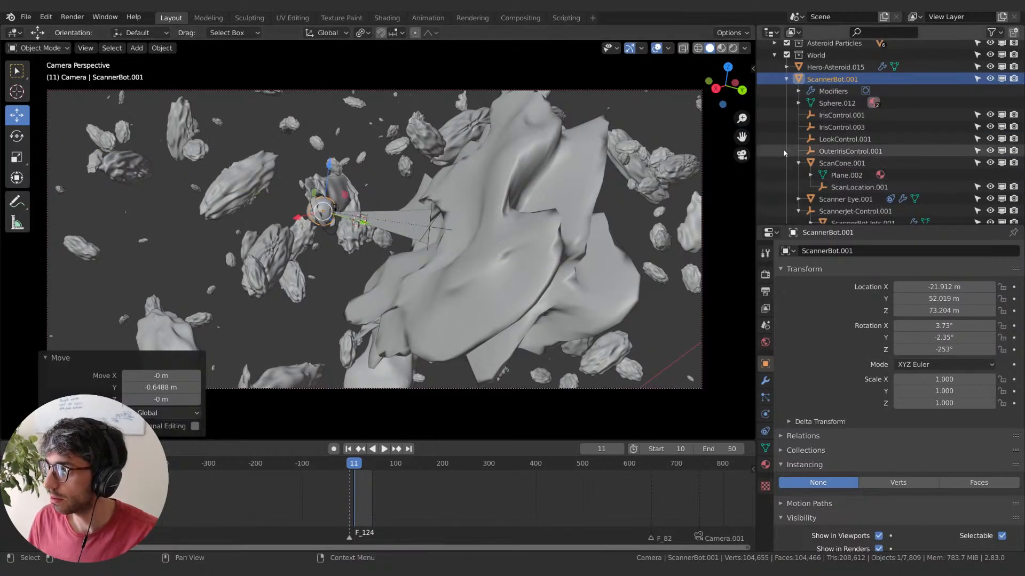
# - Enlarge ScanCone.001 to a scale of X 0.270, Y 0.560 and Z 0.470
pyautogui.click(845, 163)
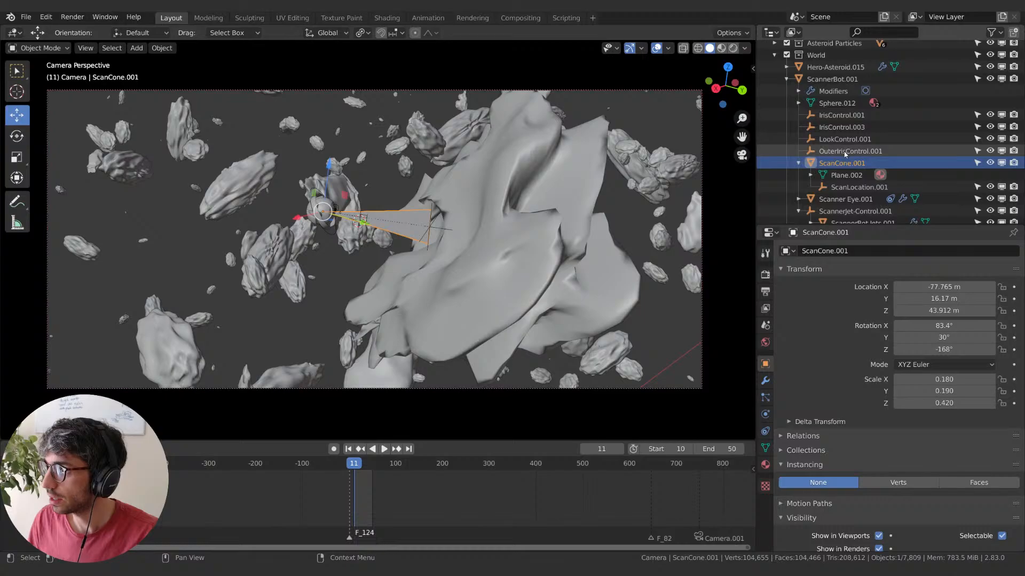
pyautogui.click(858, 187)
pyautogui.click(841, 163)
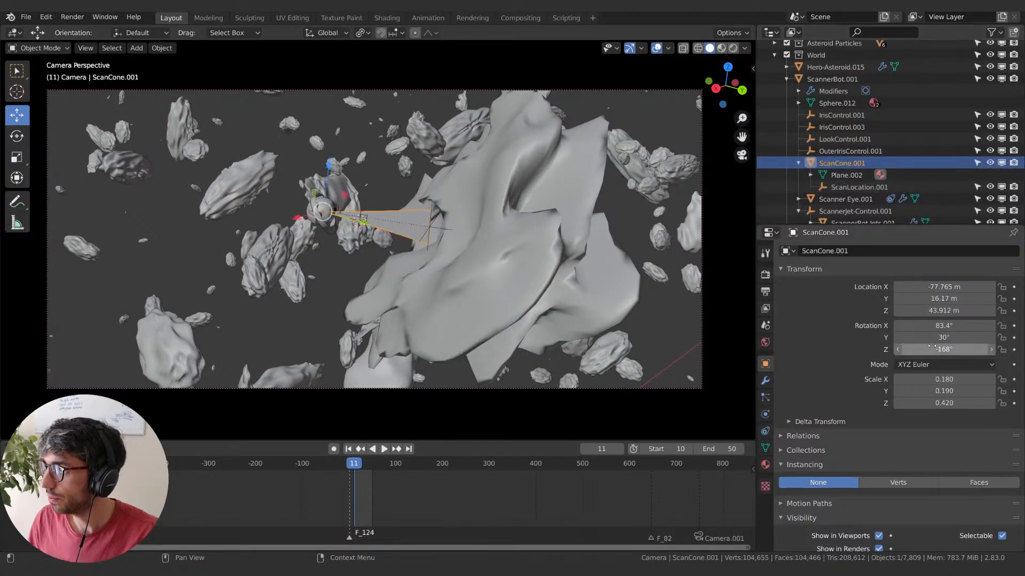
pyautogui.moveTo(935, 380); pyautogui.dragTo(987, 391)
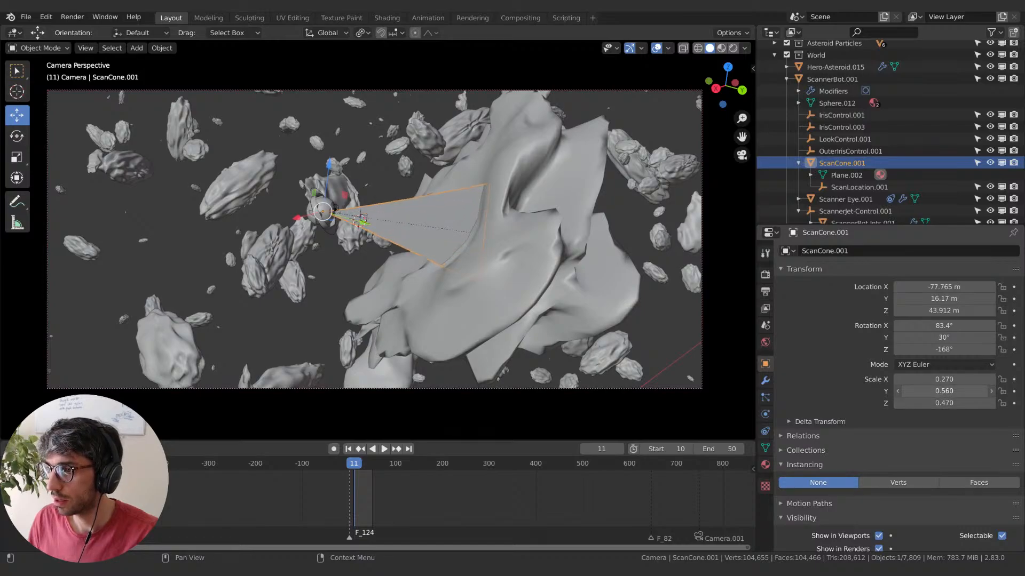
# - Add a second, empty material slot to Hero-Asteroid.015 and browse the existing materials without assigning one
pyautogui.click(532, 283)
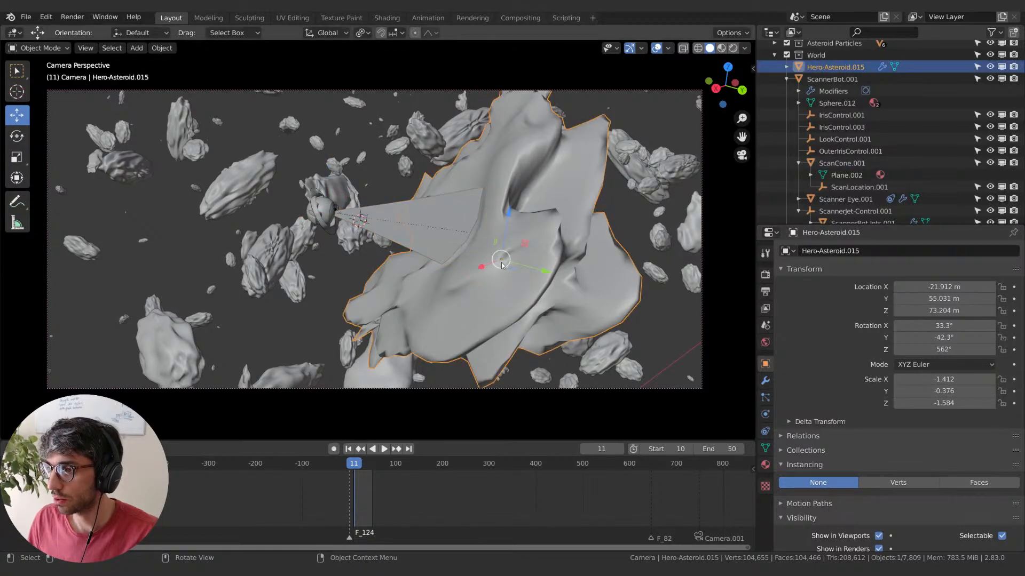
pyautogui.click(765, 465)
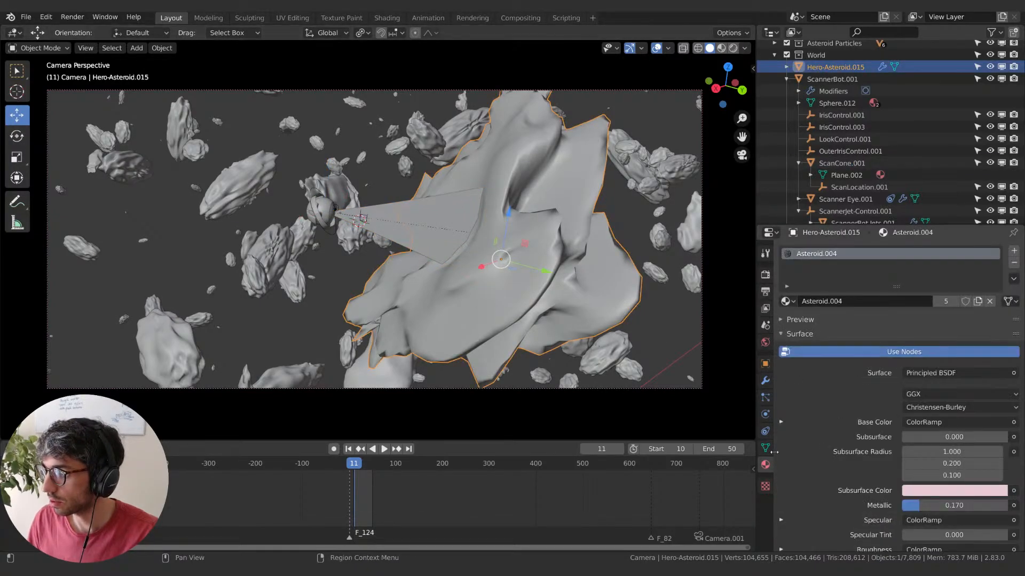
pyautogui.click(1014, 251)
pyautogui.click(788, 324)
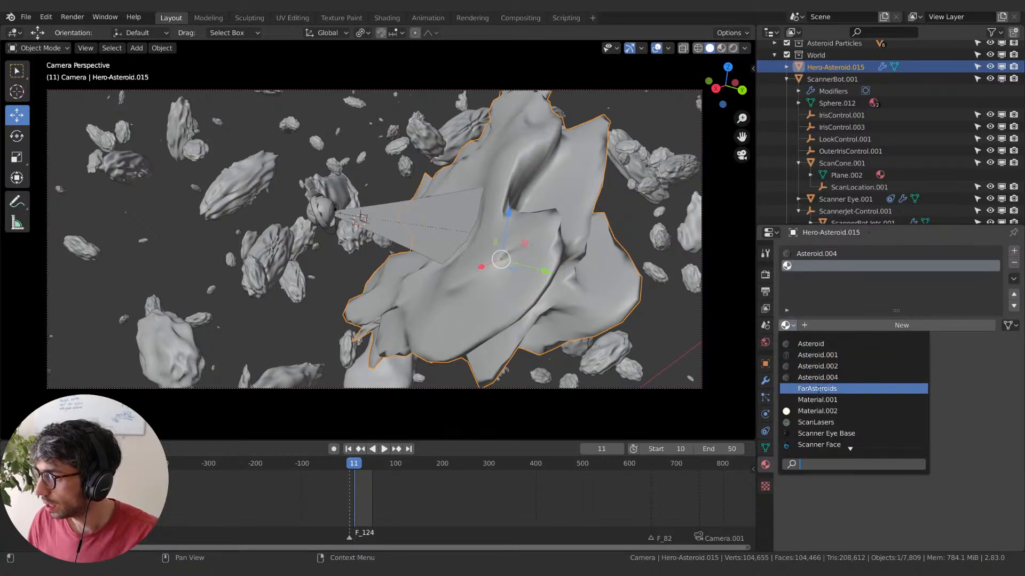
pyautogui.scroll(-2, 835, 442)
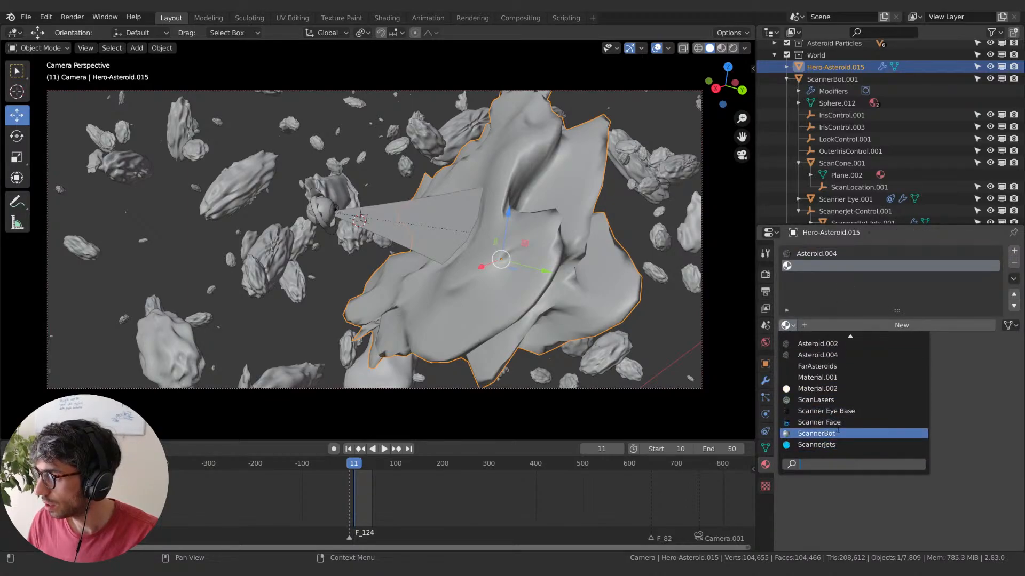
pyautogui.scroll(3, 836, 359)
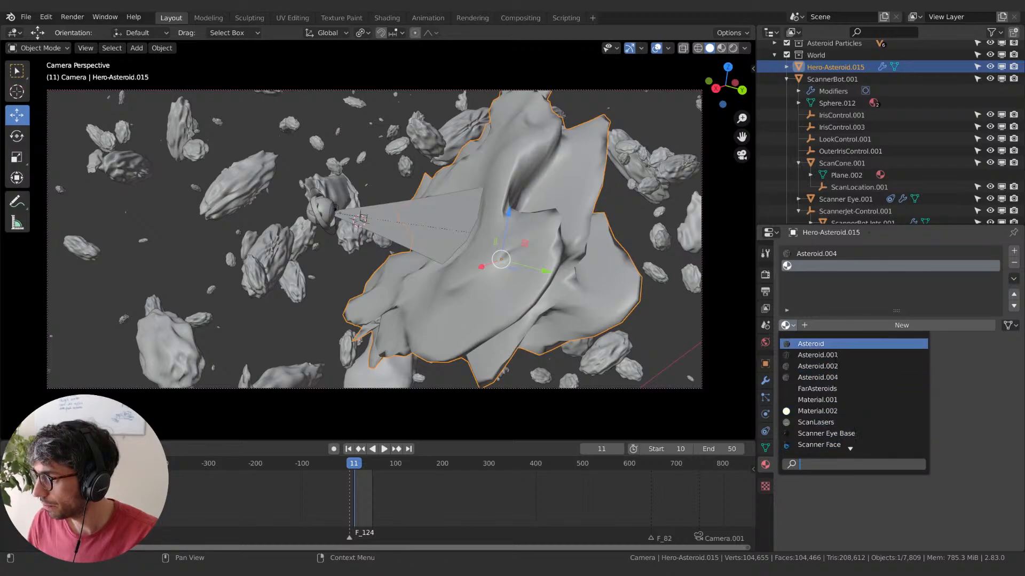
pyautogui.press('Escape')
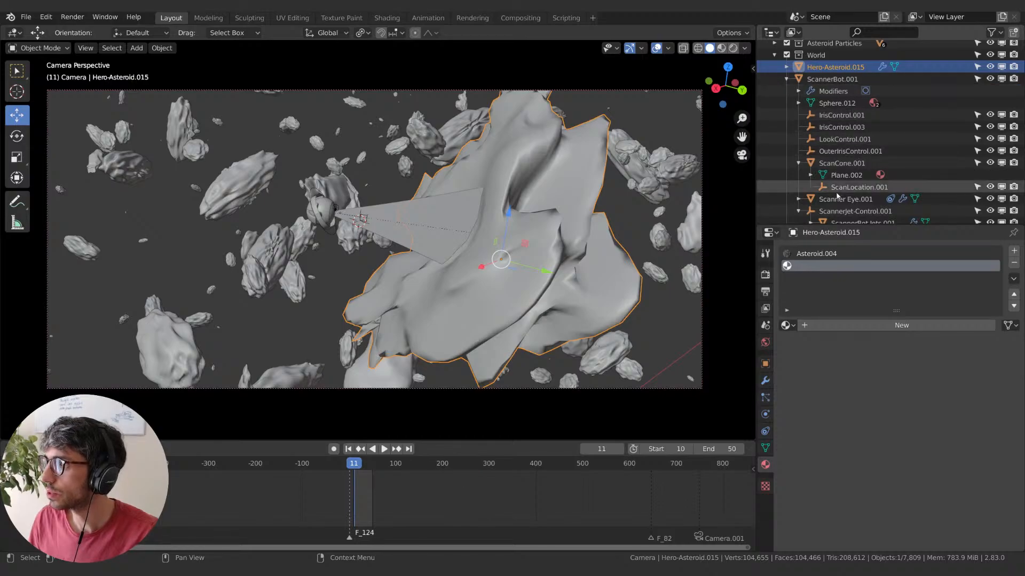
# - Select Hero-Asteroid.003 under WorldControl and examine its material
pyautogui.scroll(-10, 853, 139)
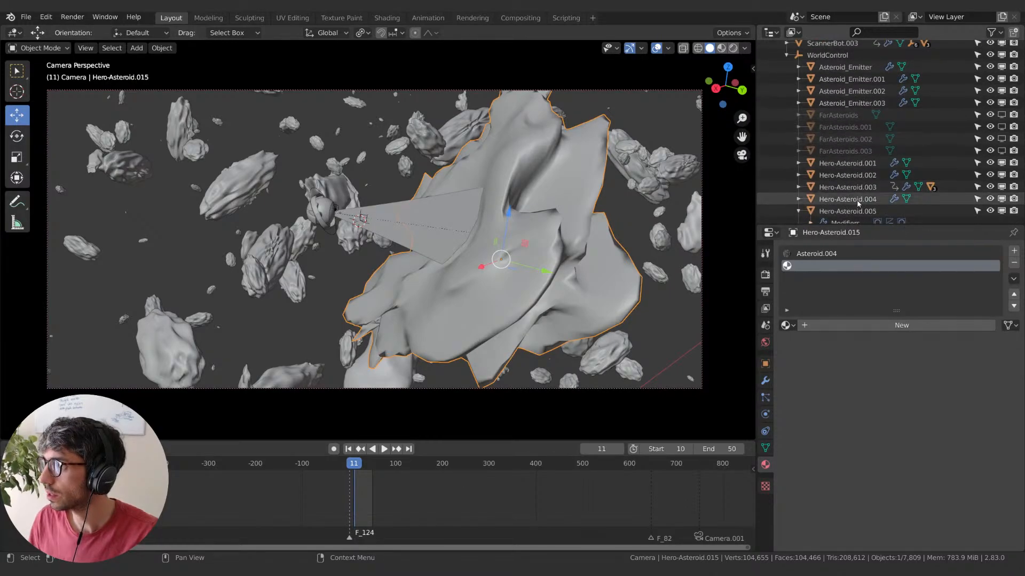
pyautogui.click(847, 187)
pyautogui.moveTo(569, 189); pyautogui.dragTo(577, 191, button='middle')
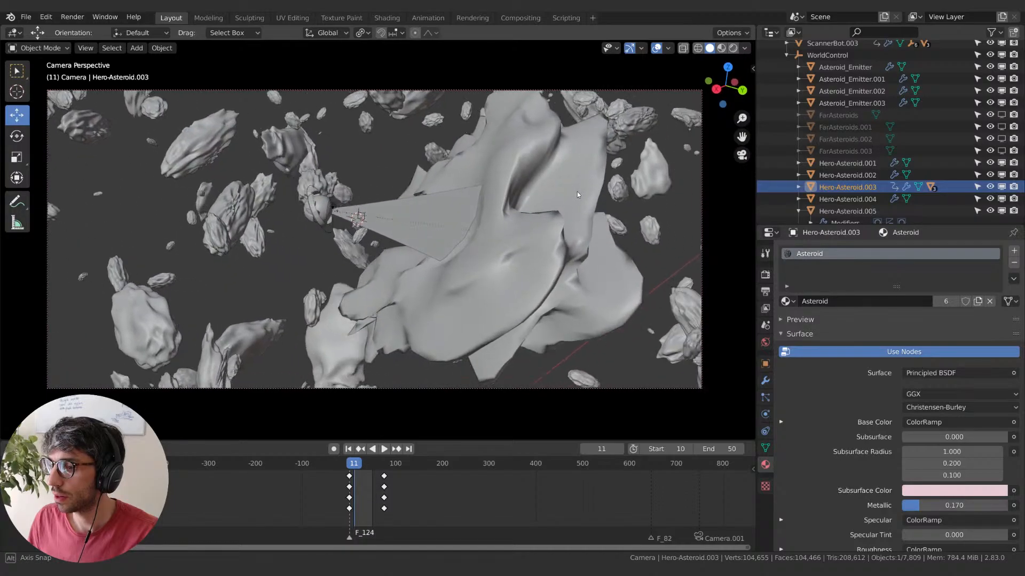
# - Go to frame 19 and turn off locking the camera to the view, leaving the camera perspective
pyautogui.click(358, 466)
pyautogui.press('space')
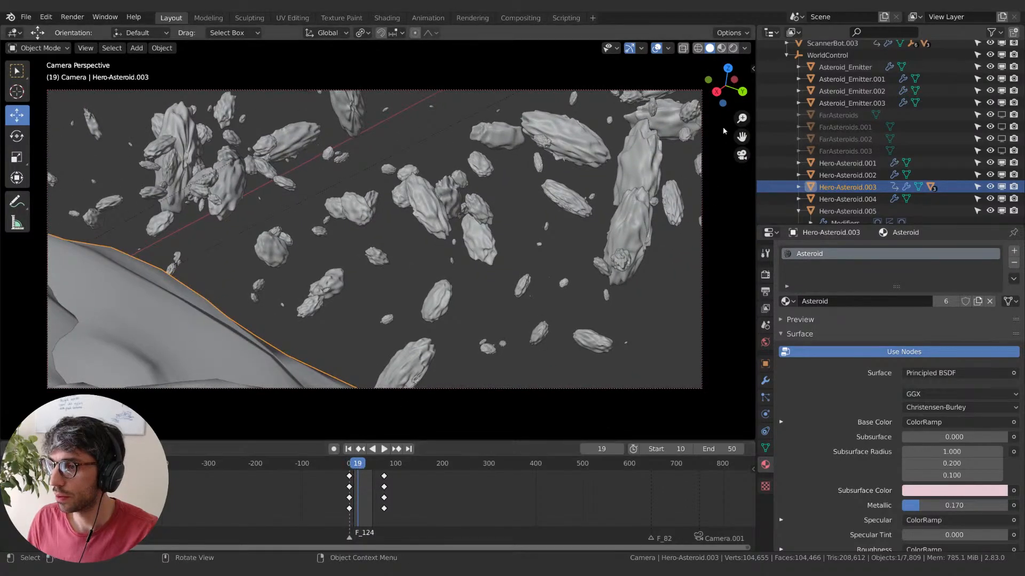
pyautogui.click(753, 68)
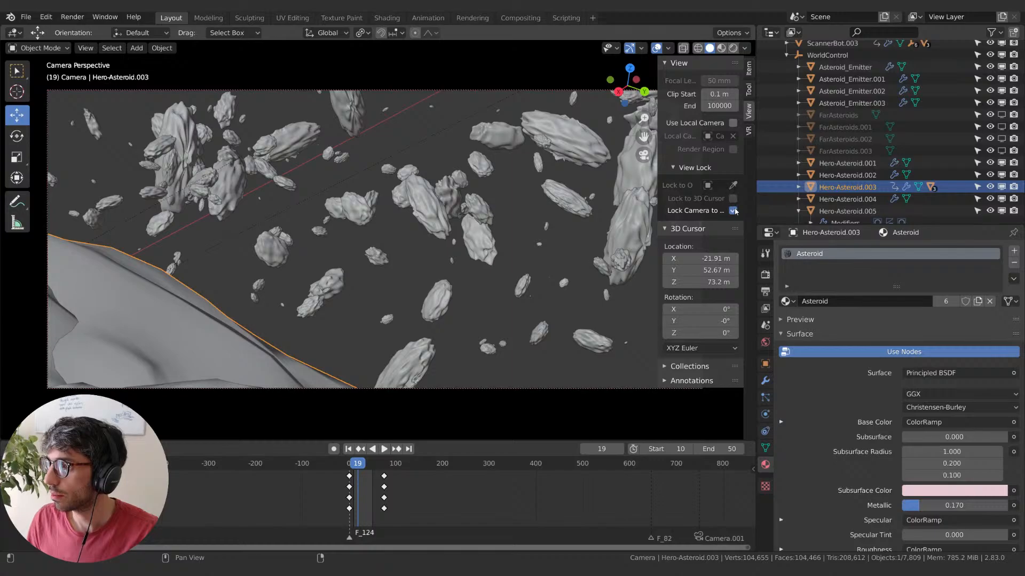
pyautogui.click(733, 211)
pyautogui.press('n')
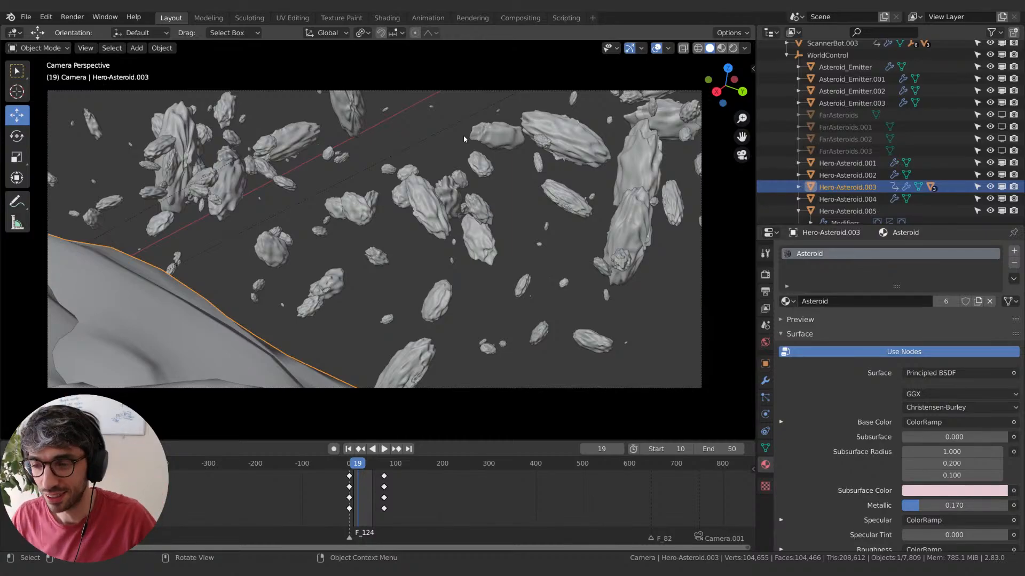
pyautogui.moveTo(446, 199); pyautogui.dragTo(464, 263, button='middle')
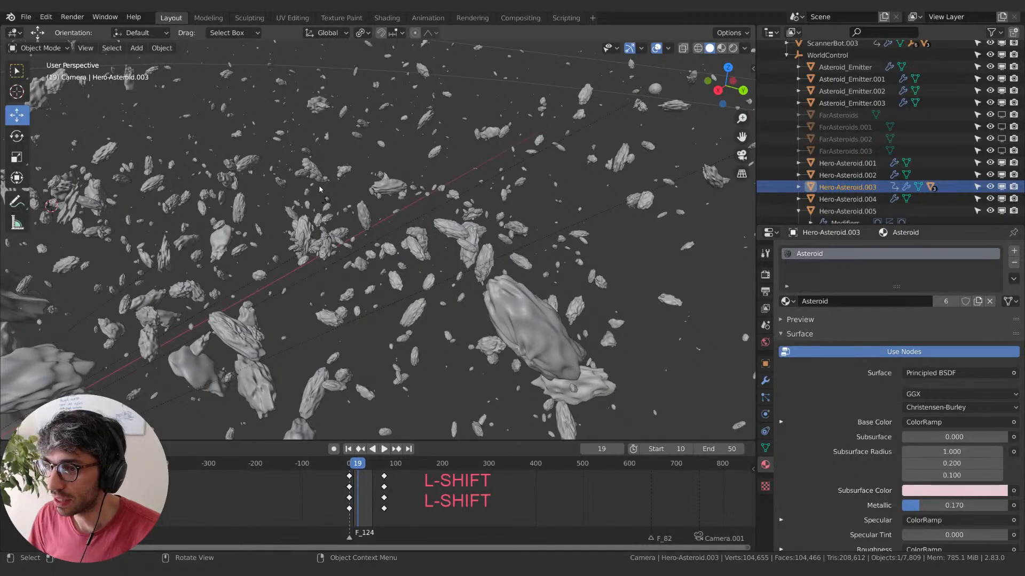
# - Examine the materials of Hero-Asteroid.004, Hero-Asteroid.014 and Hero-Asteroid.010 under WorldControl
pyautogui.moveTo(320, 189); pyautogui.dragTo(273, 192, button='middle')
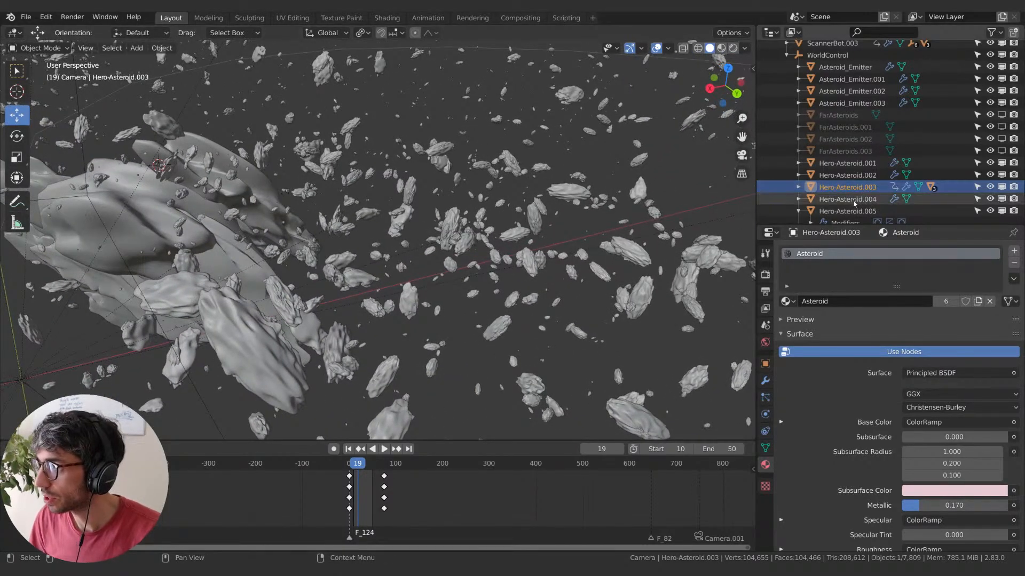
pyautogui.click(854, 200)
pyautogui.scroll(-6, 857, 198)
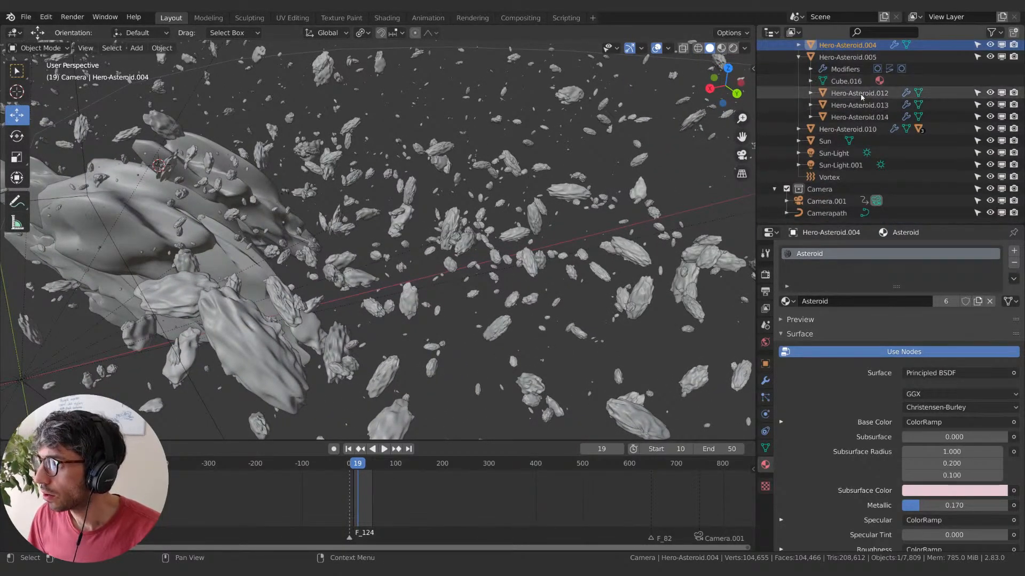
pyautogui.click(859, 117)
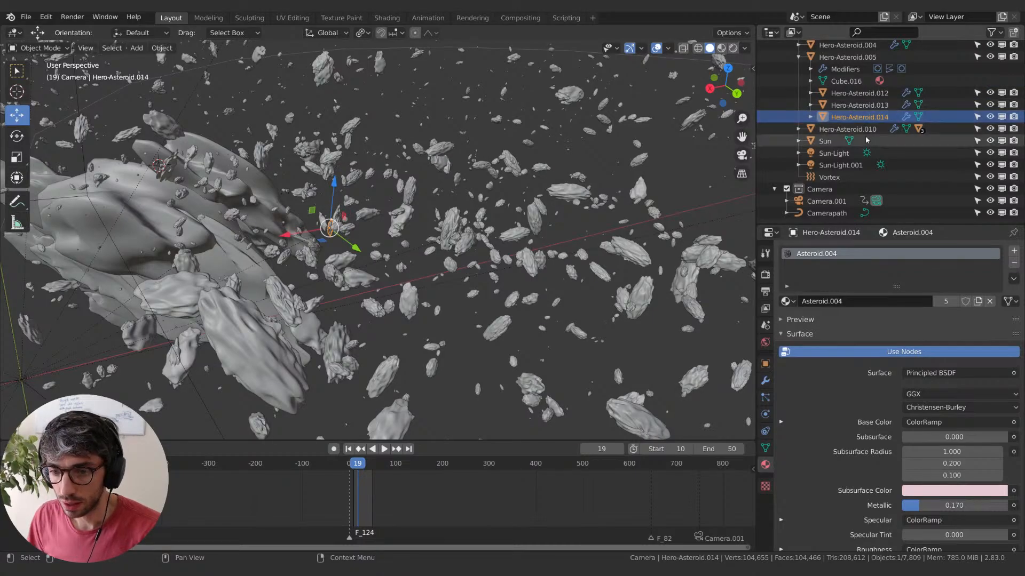
pyautogui.click(847, 131)
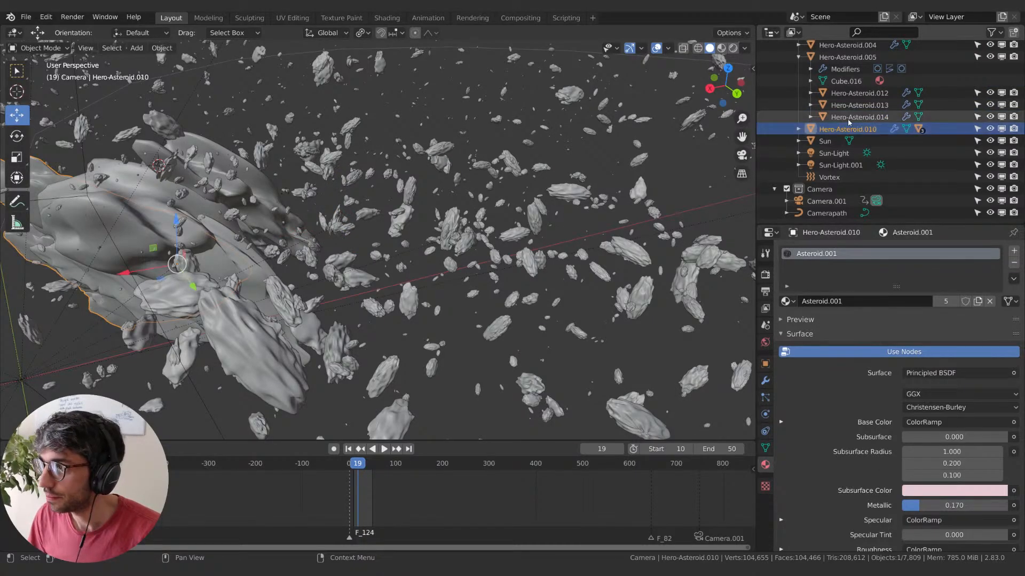
pyautogui.click(848, 119)
pyautogui.click(848, 57)
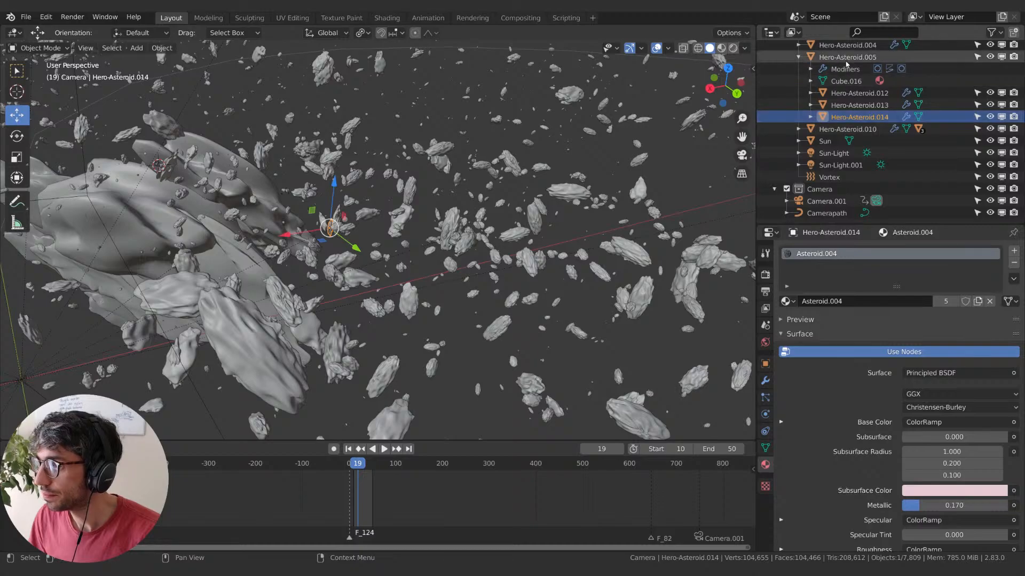
pyautogui.moveTo(496, 230); pyautogui.dragTo(517, 235, button='middle')
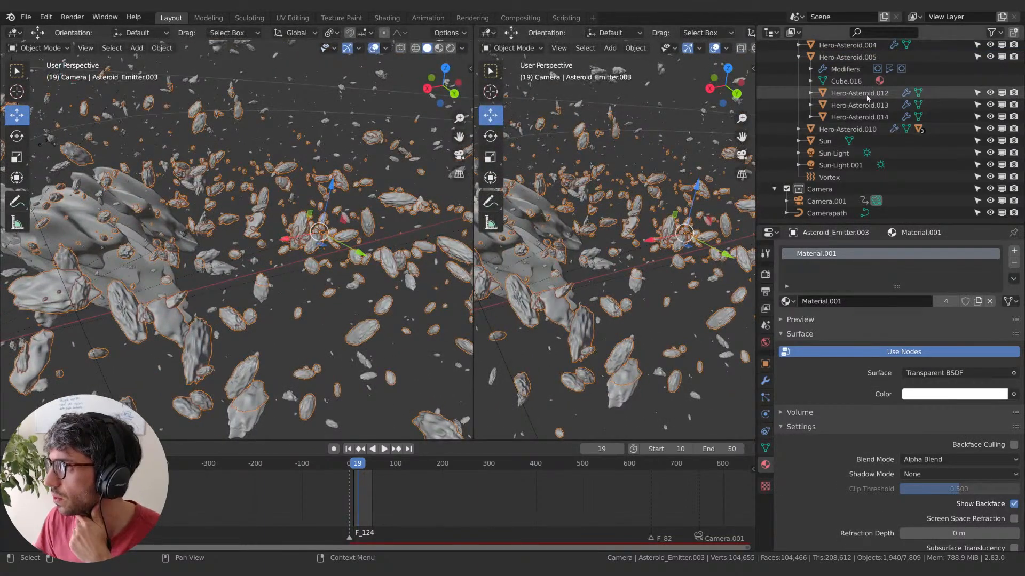
# - Open a Shader Editor beside the 3D view and examine the Asteroid.004 node tree on Hero-Asteroid.005
pyautogui.click(859, 117)
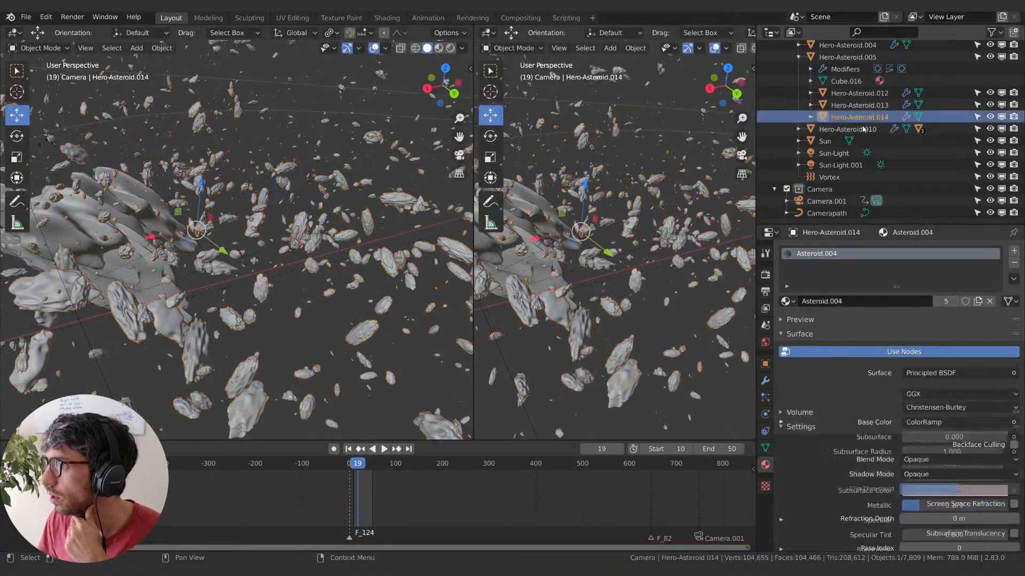
pyautogui.click(847, 57)
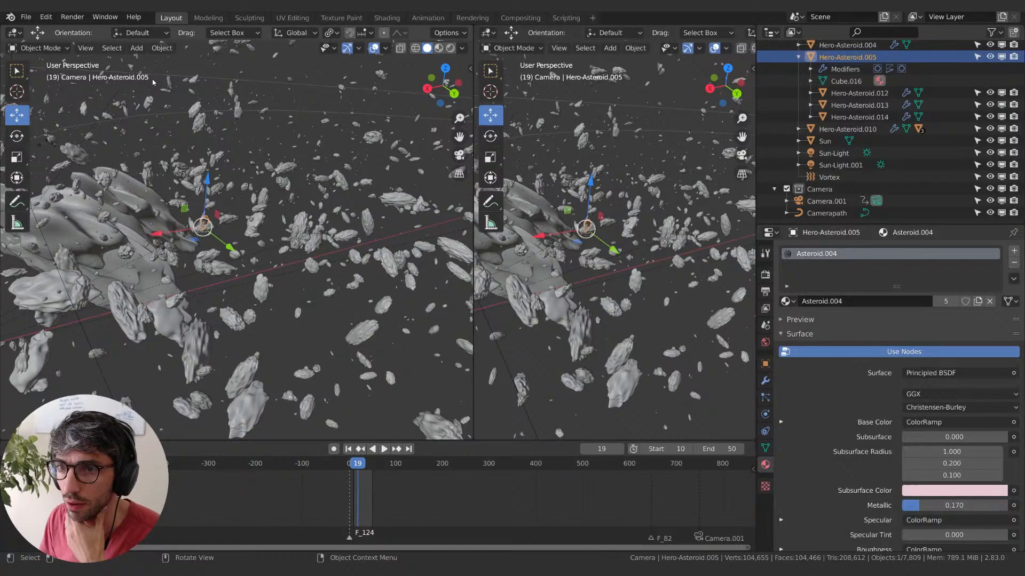
pyautogui.click(13, 33)
pyautogui.click(40, 118)
pyautogui.moveTo(141, 198); pyautogui.dragTo(296, 357, button='middle')
pyautogui.scroll(4, 101, 333)
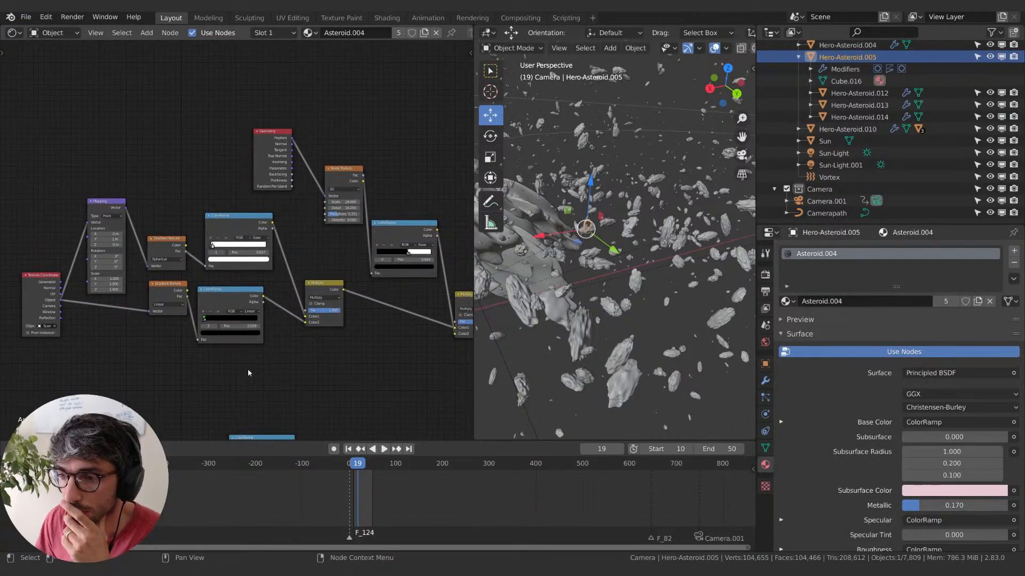
pyautogui.moveTo(140, 361); pyautogui.dragTo(174, 350, button='middle')
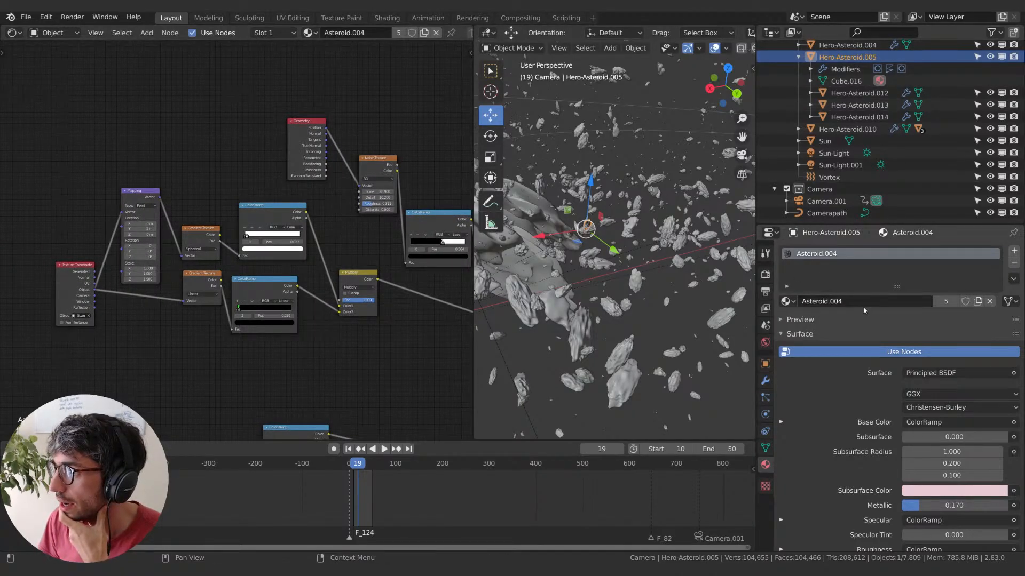
# - Check the materials of Hero-Asteroid.012, .013 and .014, and restore the full-width 3D view
pyautogui.click(854, 93)
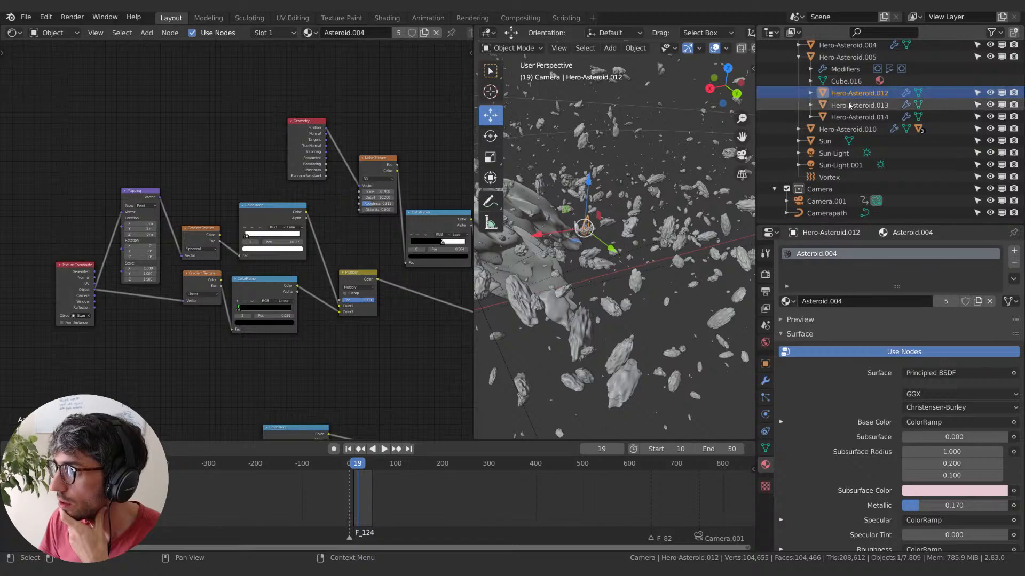
pyautogui.click(850, 106)
pyautogui.click(852, 118)
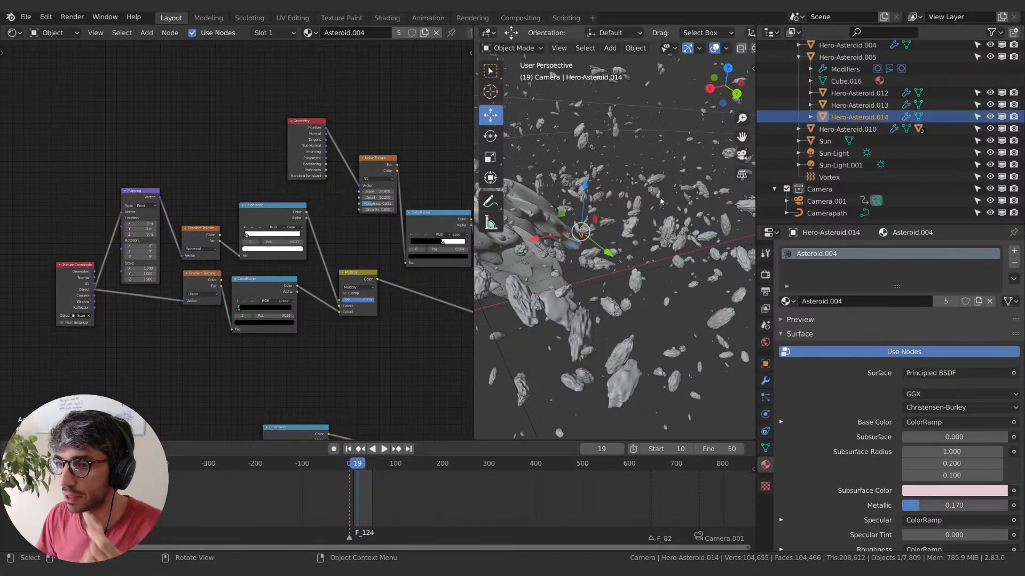
pyautogui.moveTo(476, 437); pyautogui.dragTo(427, 437)
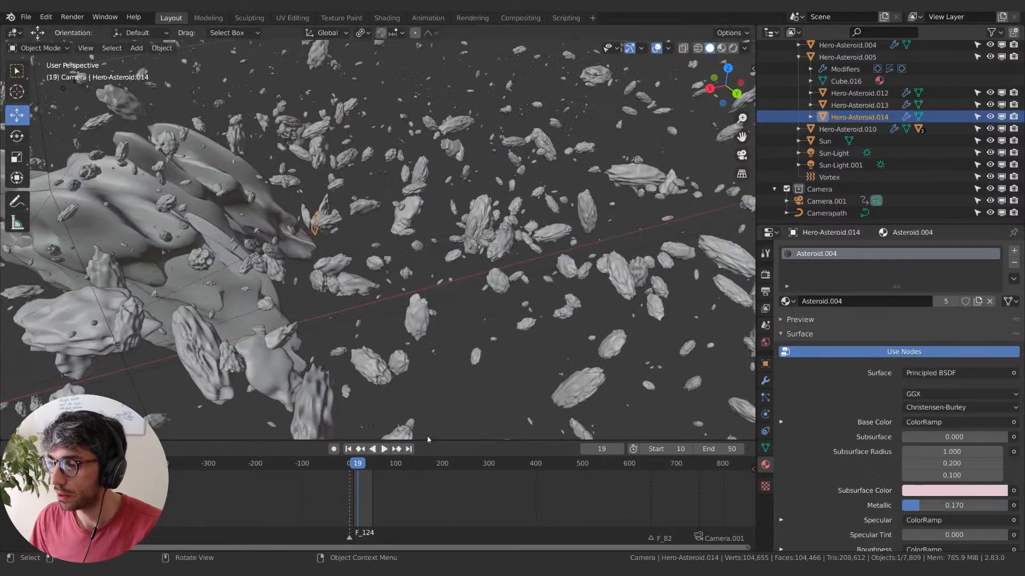
# - Locate ScannerBot.001 and remove the empty material slot from Hero-Asteroid.015 in front of its scan cone
pyautogui.scroll(3, 848, 140)
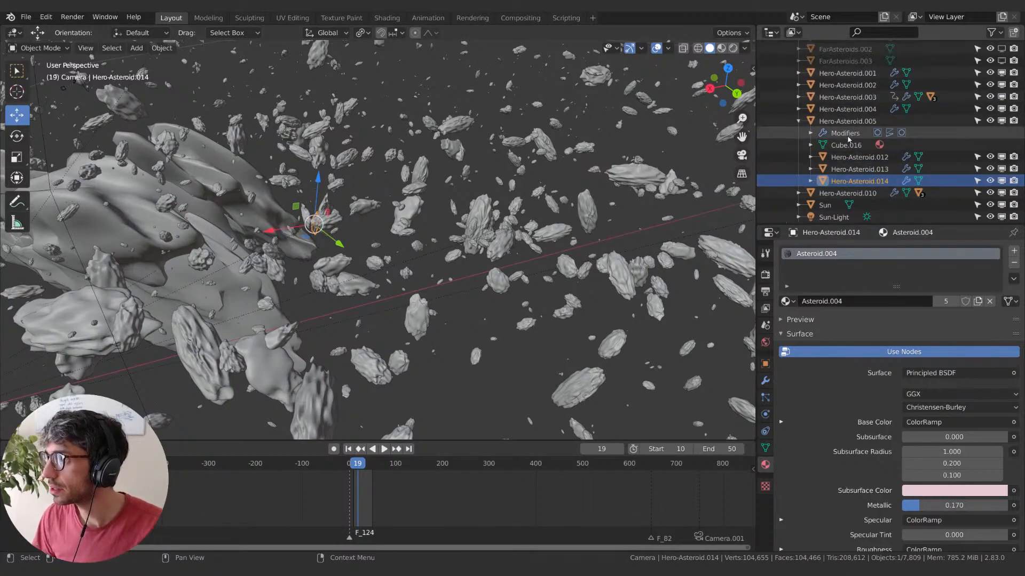
pyautogui.scroll(8, 848, 139)
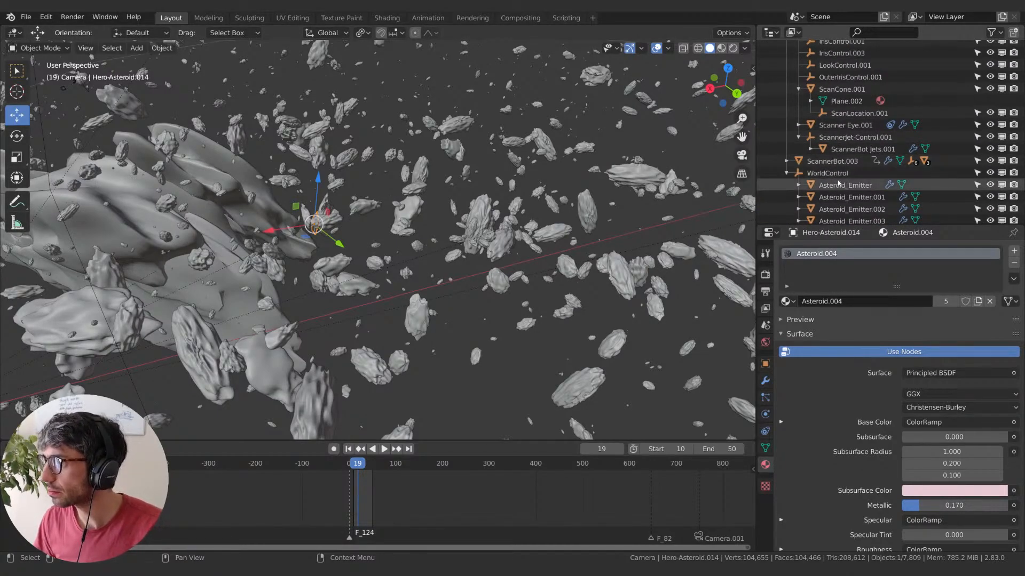
pyautogui.scroll(4, 834, 168)
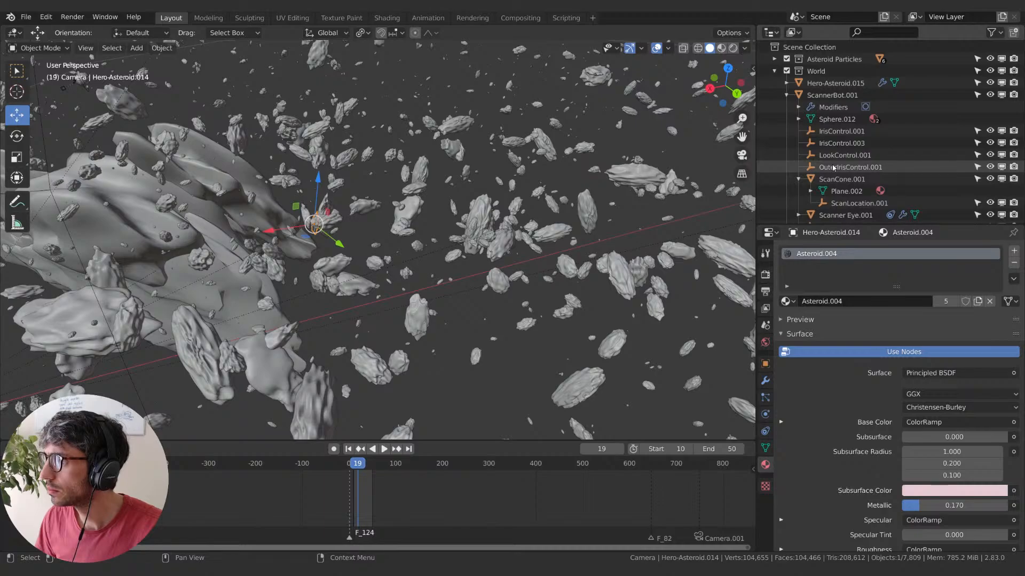
pyautogui.click(833, 95)
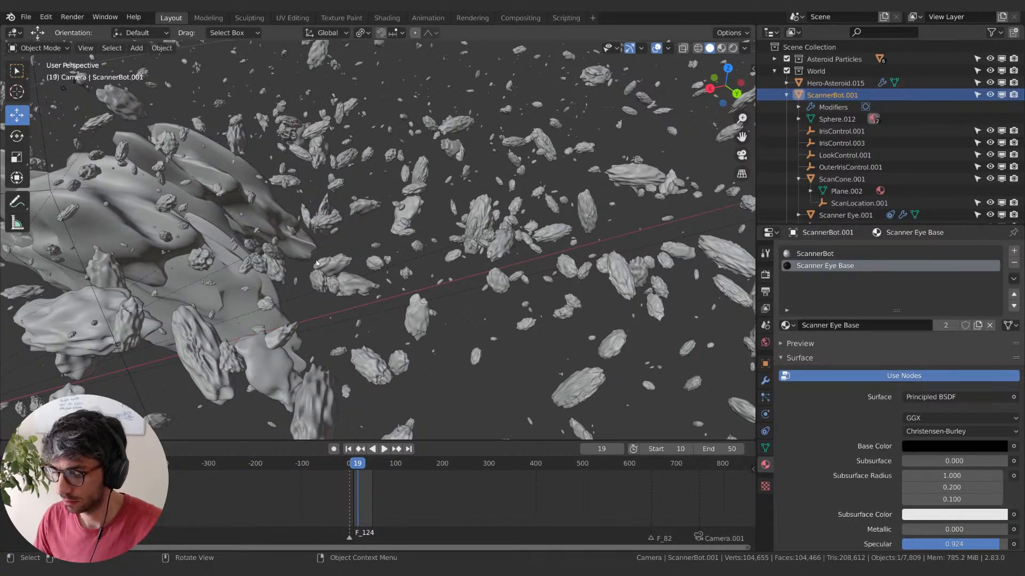
pyautogui.press('KP_Decimal')
pyautogui.moveTo(357, 270); pyautogui.dragTo(510, 271, button='middle')
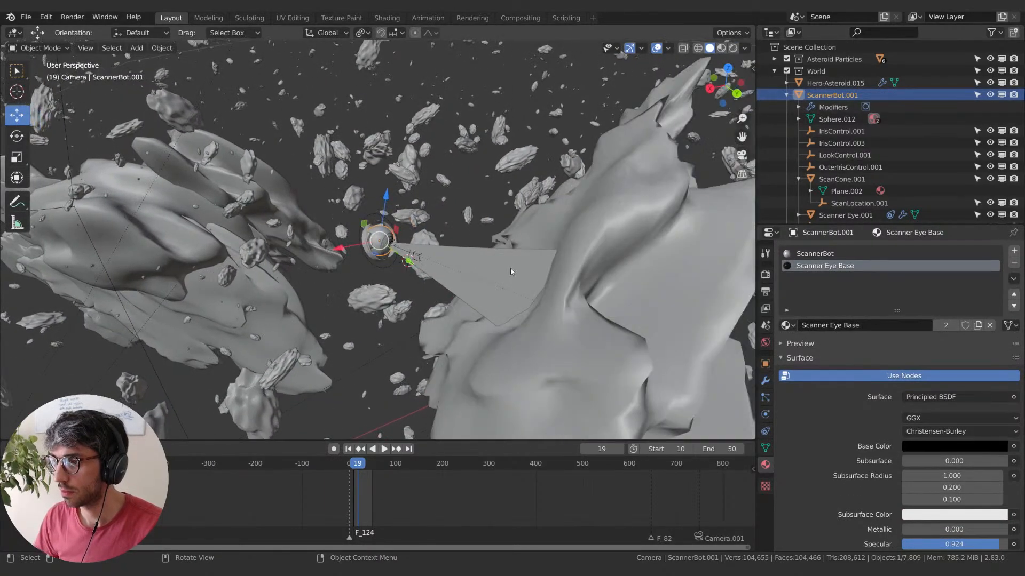
pyautogui.scroll(-3, 512, 275)
pyautogui.click(514, 283)
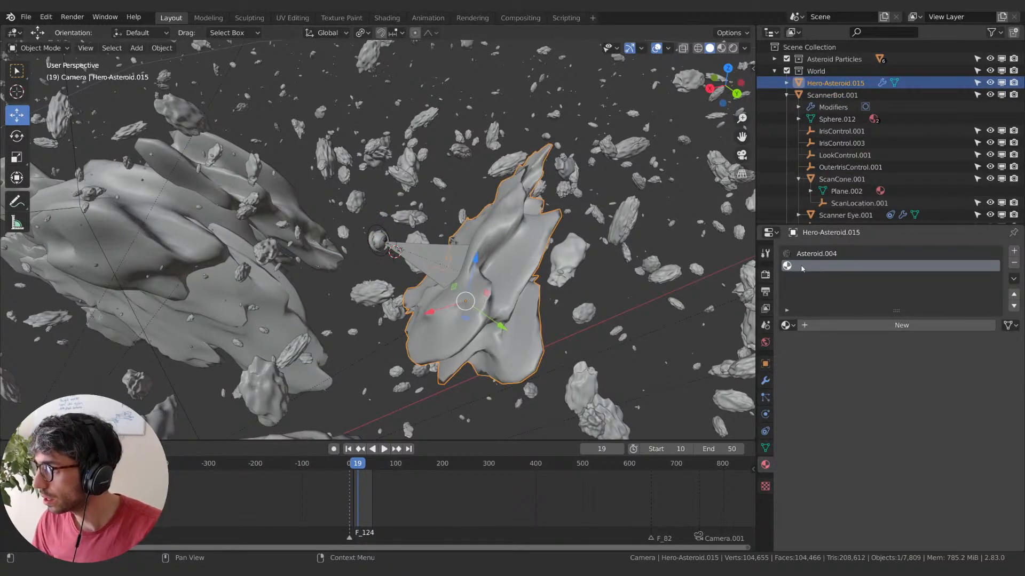
pyautogui.click(1014, 264)
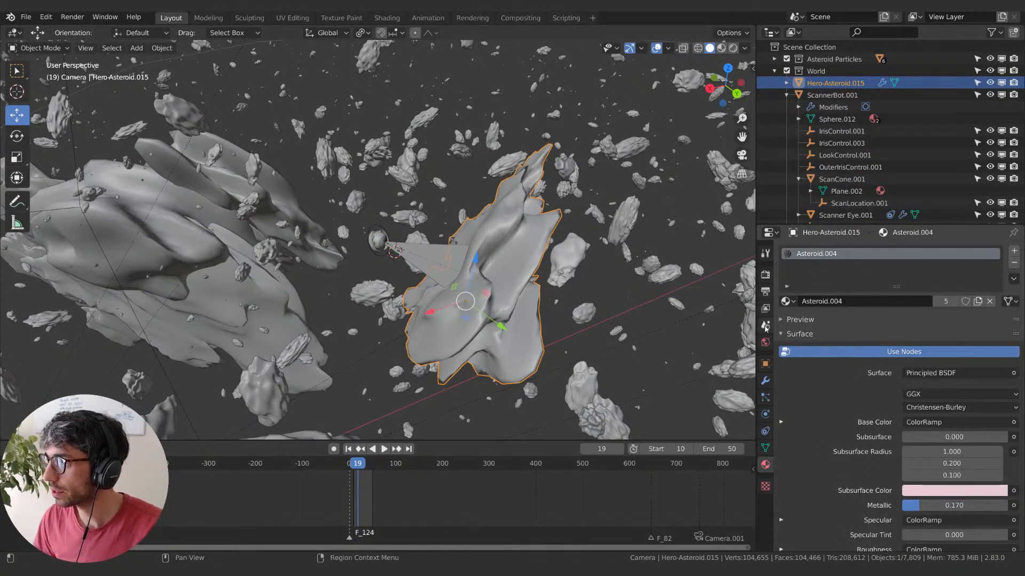
# - Split off a narrow area beside the 3D view and show Hero-Asteroid.015's Asteroid.004 nodes in a Shader Editor there
pyautogui.moveTo(2, 437); pyautogui.dragTo(231, 416)
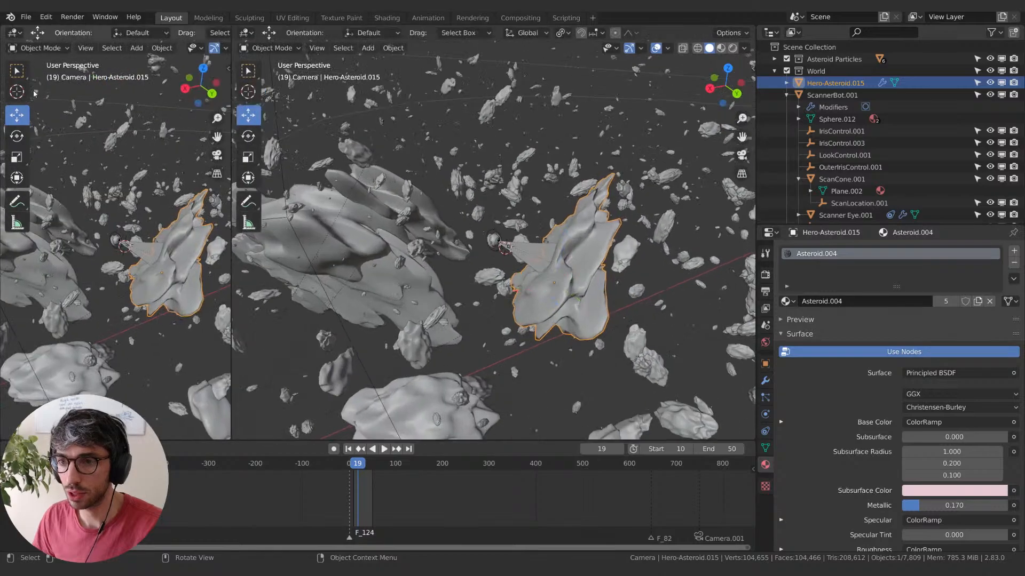
pyautogui.click(12, 34)
pyautogui.click(41, 118)
pyautogui.moveTo(144, 204); pyautogui.dragTo(195, 215, button='middle')
pyautogui.moveTo(37, 269); pyautogui.dragTo(130, 297, button='middle')
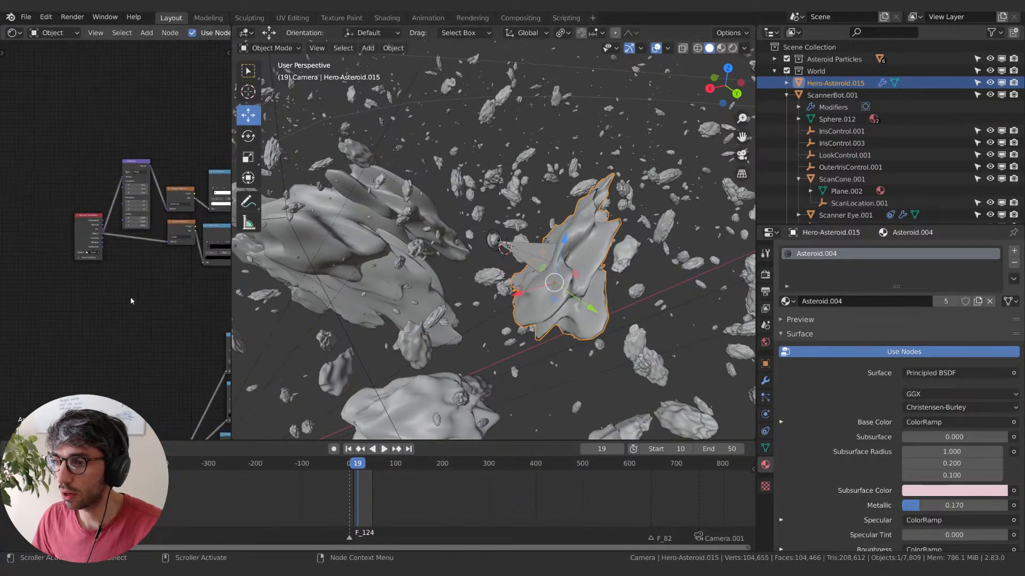
# - Set the Texture Coordinate node's object to ScanLocation.001 in the Asteroid.004 material
pyautogui.scroll(2, 114, 300)
pyautogui.scroll(5, 115, 300)
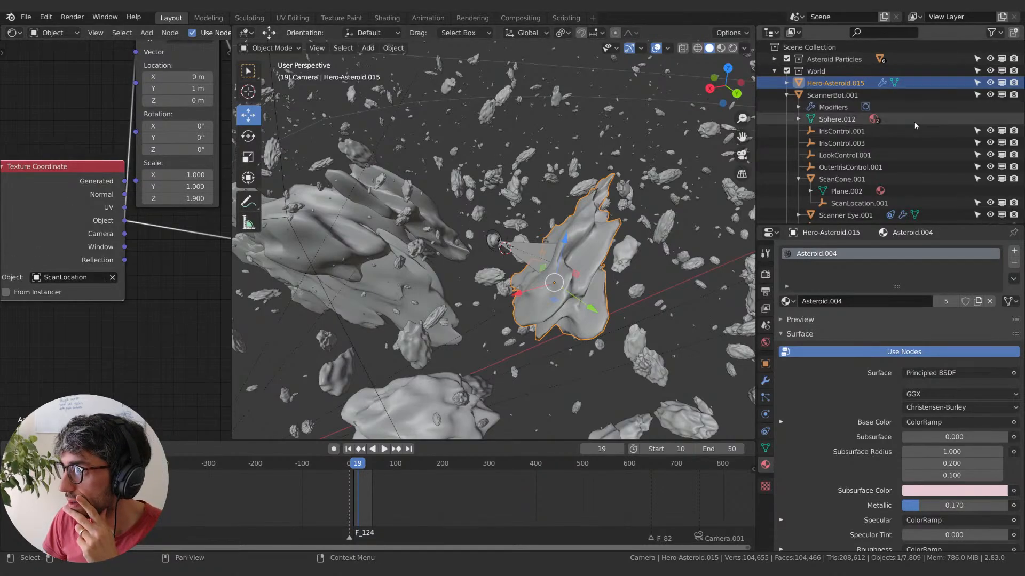
pyautogui.moveTo(857, 207); pyautogui.dragTo(81, 237)
pyautogui.moveTo(52, 277); pyautogui.dragTo(52, 278)
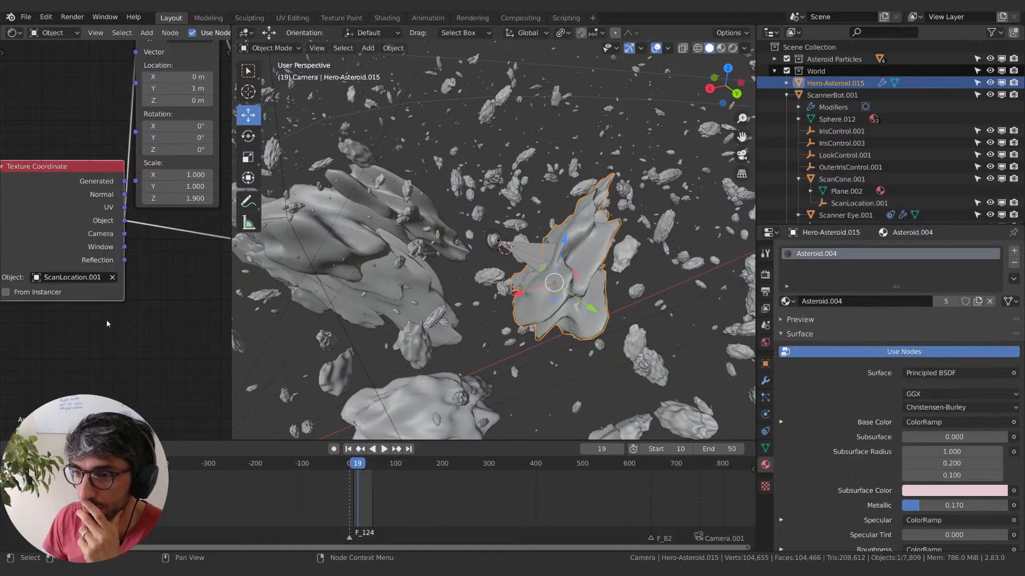
# - Switch the 3D view to rendered shading and inspect the scan cone against Hero-Asteroid.015
pyautogui.moveTo(328, 259); pyautogui.dragTo(501, 269, button='middle')
pyautogui.click(732, 48)
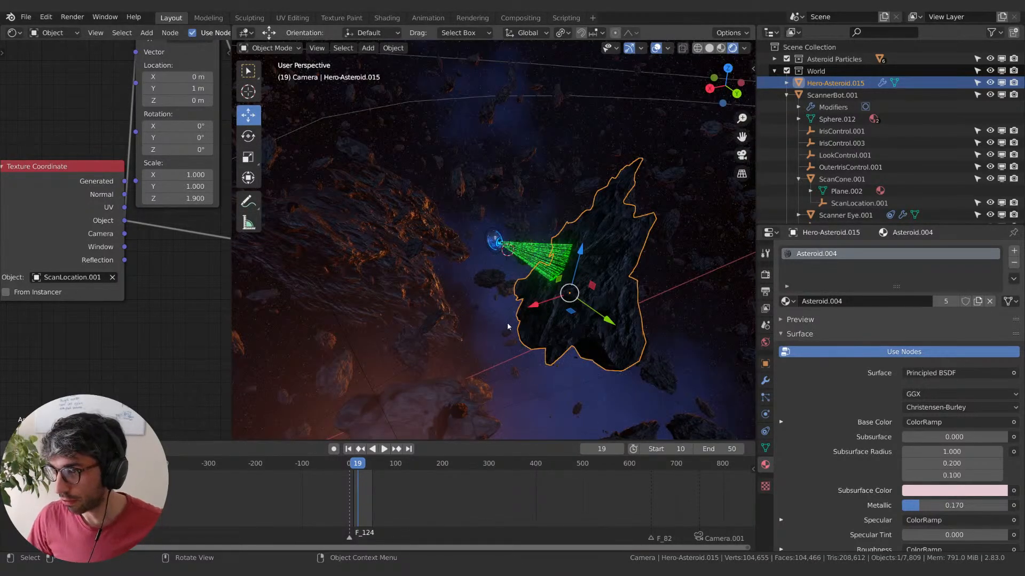
pyautogui.moveTo(564, 225); pyautogui.dragTo(614, 308, button='middle')
pyautogui.moveTo(597, 290); pyautogui.dragTo(577, 303, button='middle')
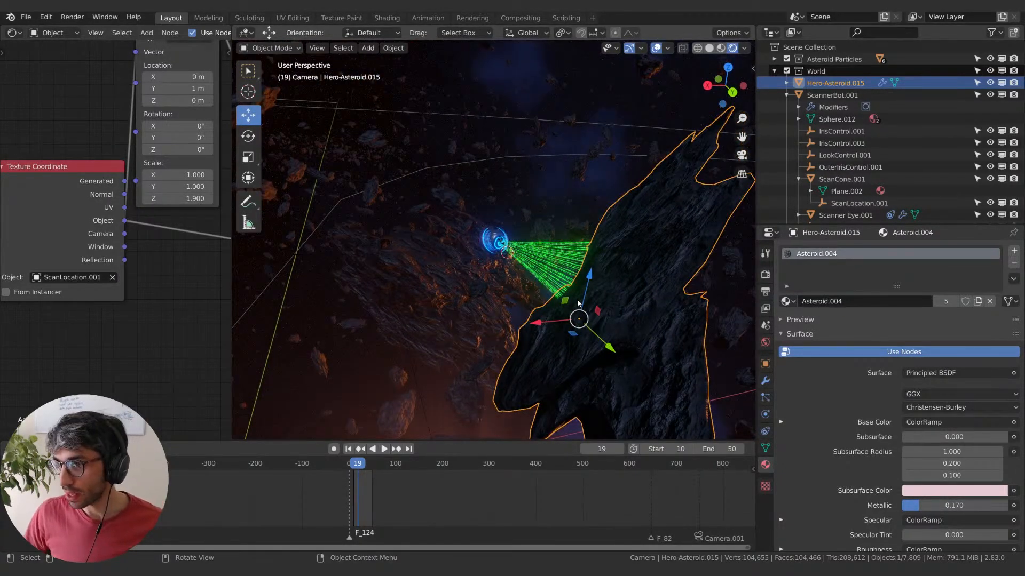
# - Look through the camera and play the shot, scrubbing to frame 147 to review the framing
pyautogui.press('KP_0')
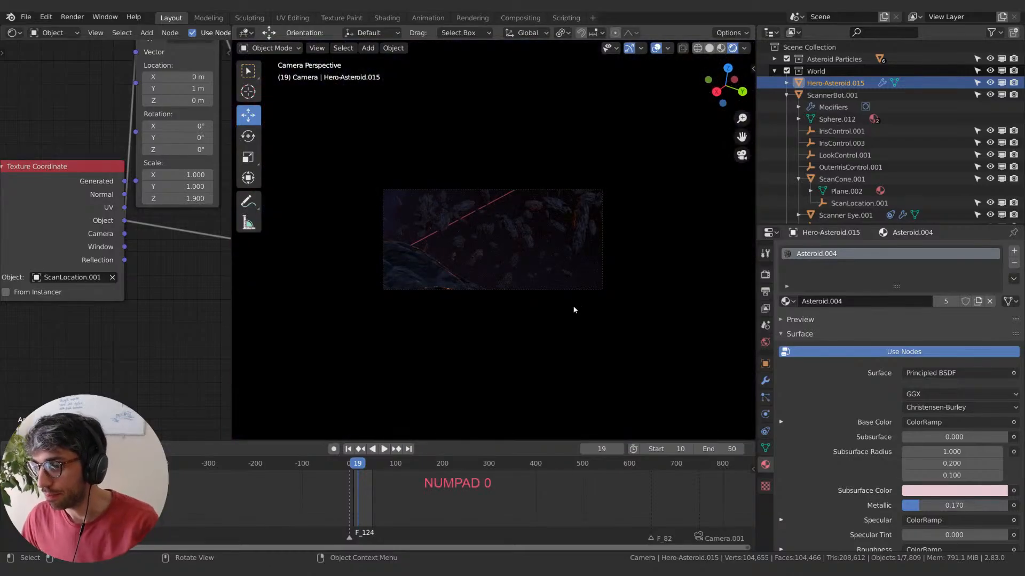
pyautogui.scroll(5, 561, 306)
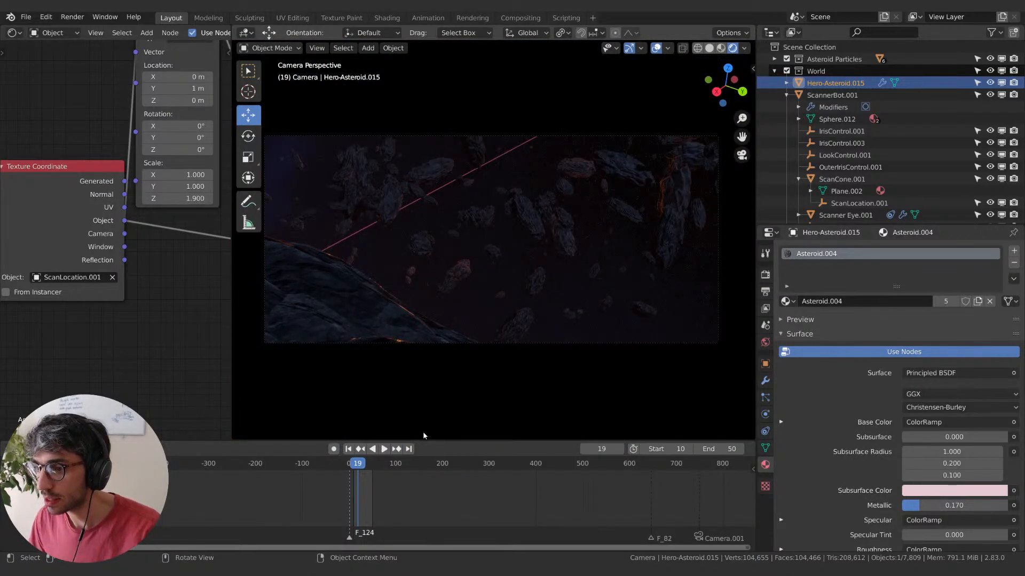
pyautogui.press('space')
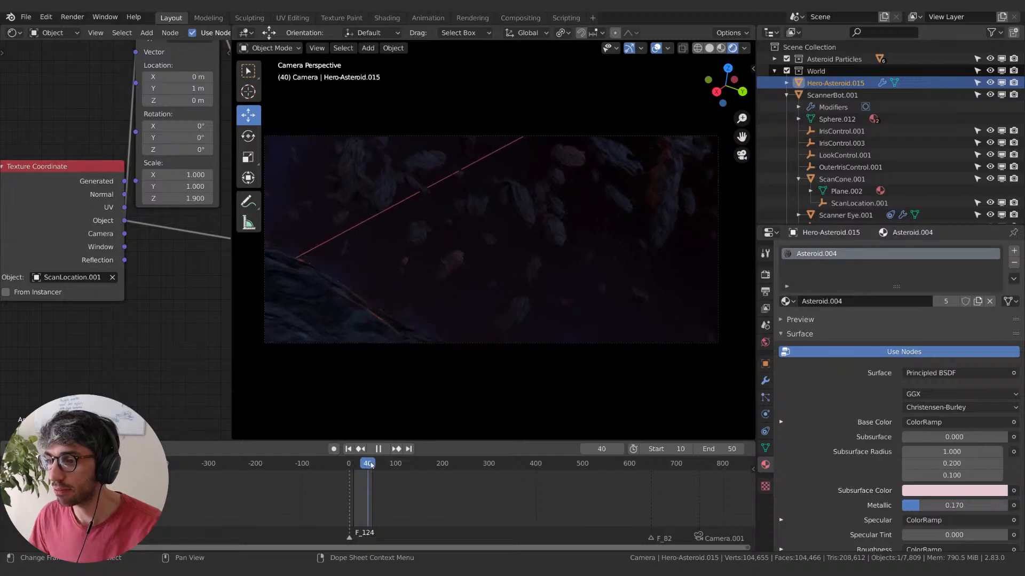
pyautogui.press('space')
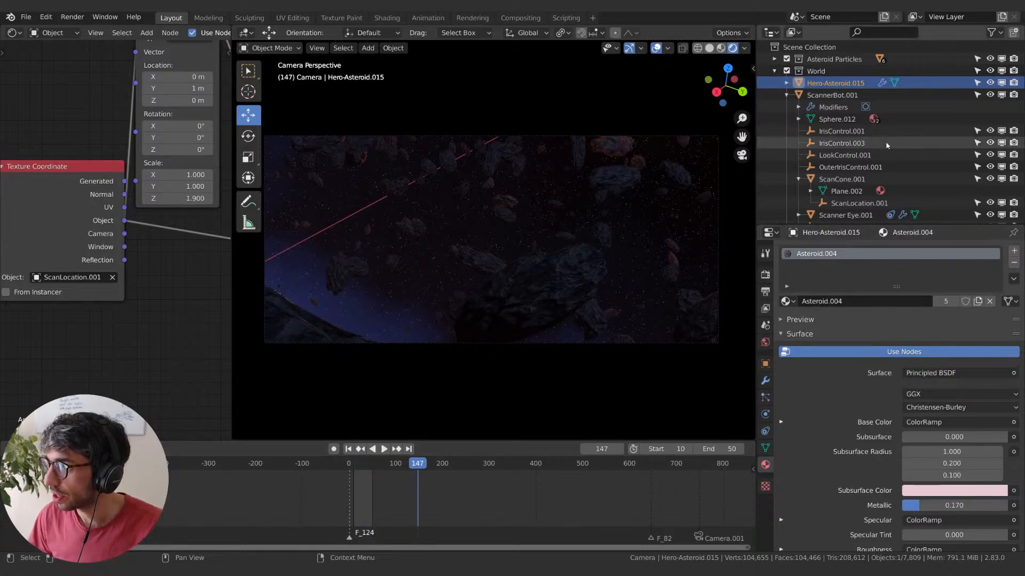
# - Return to frame 19 and set Camera.001's rotation to Y -7.61° and Z -934°
pyautogui.scroll(-10, 826, 182)
pyautogui.scroll(-12, 826, 182)
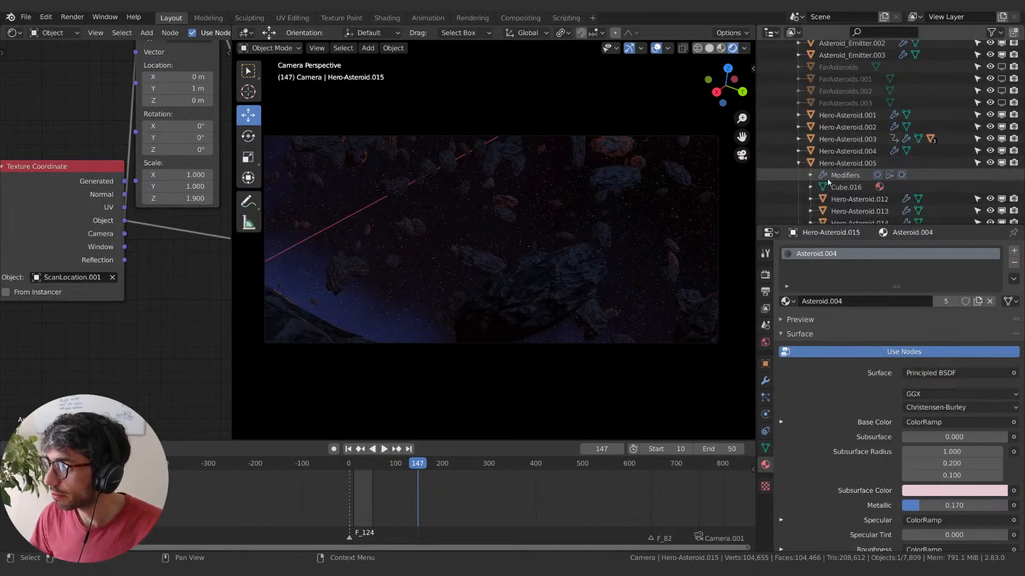
pyautogui.click(826, 204)
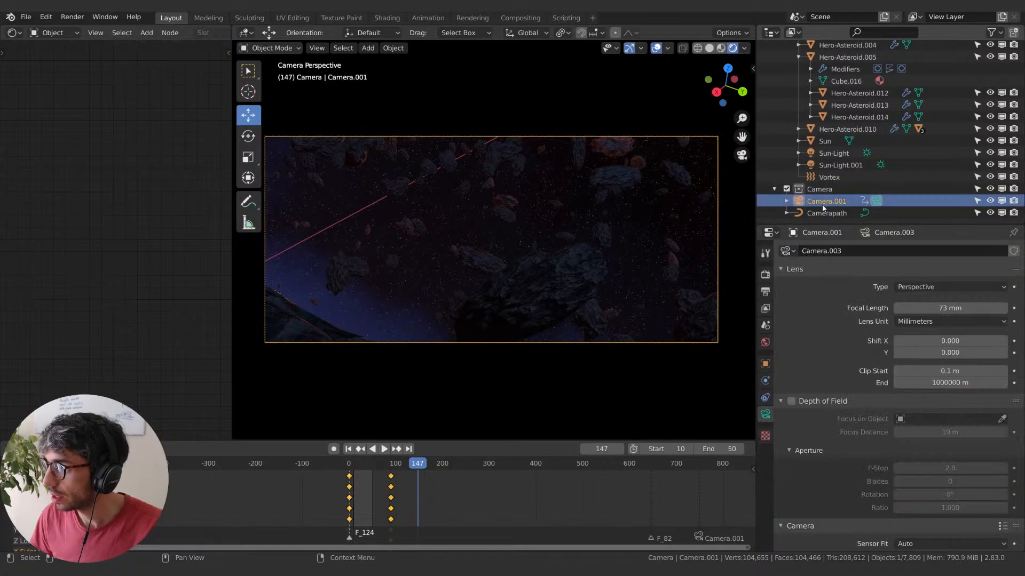
pyautogui.click(765, 364)
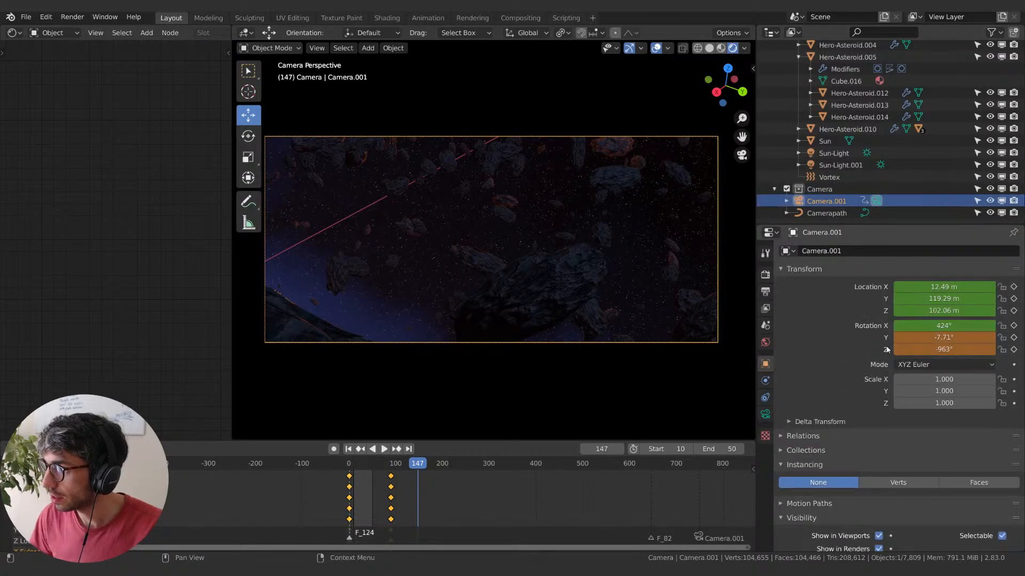
pyautogui.click(360, 464)
pyautogui.press('space')
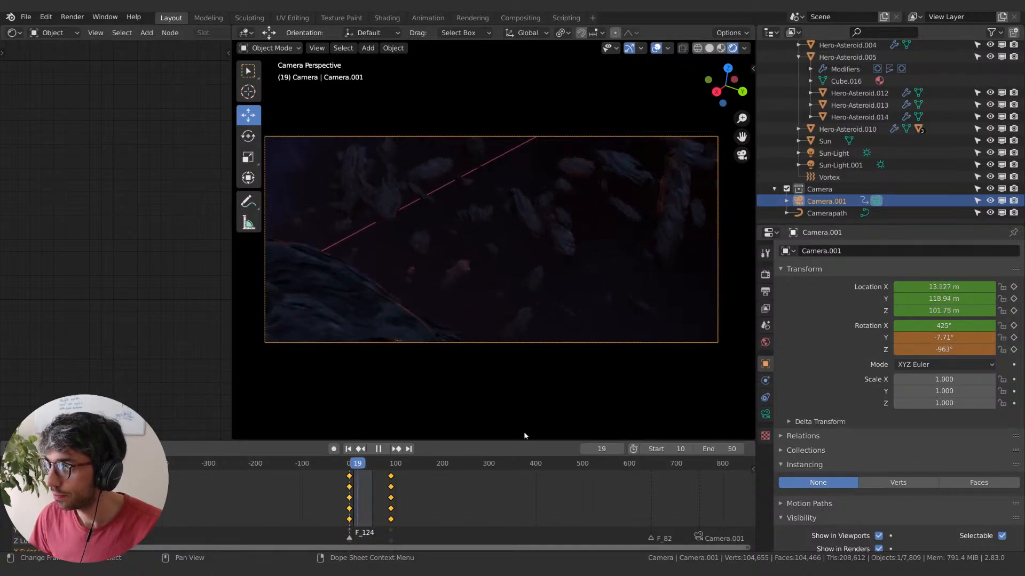
pyautogui.press('space')
pyautogui.moveTo(939, 327); pyautogui.dragTo(998, 350)
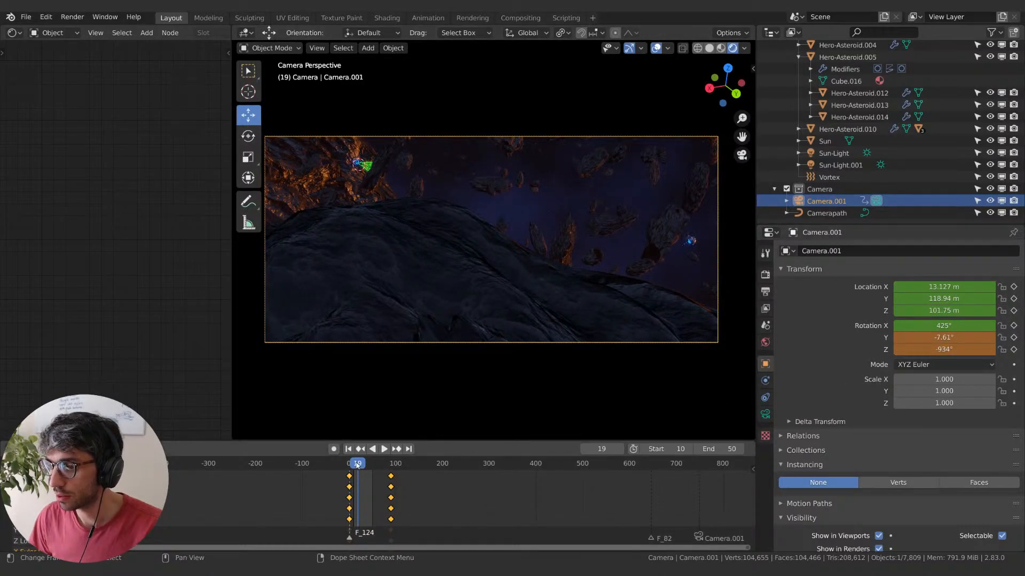
# - Play and scrub the shot repeatedly through Camera.001 to review the framing and the scanner bot's motion
pyautogui.press('space')
pyautogui.moveTo(370, 463)
pyautogui.mouseDown()
pyautogui.moveTo(379, 461)
pyautogui.moveTo(333, 468)
pyautogui.moveTo(360, 465)
pyautogui.mouseUp()
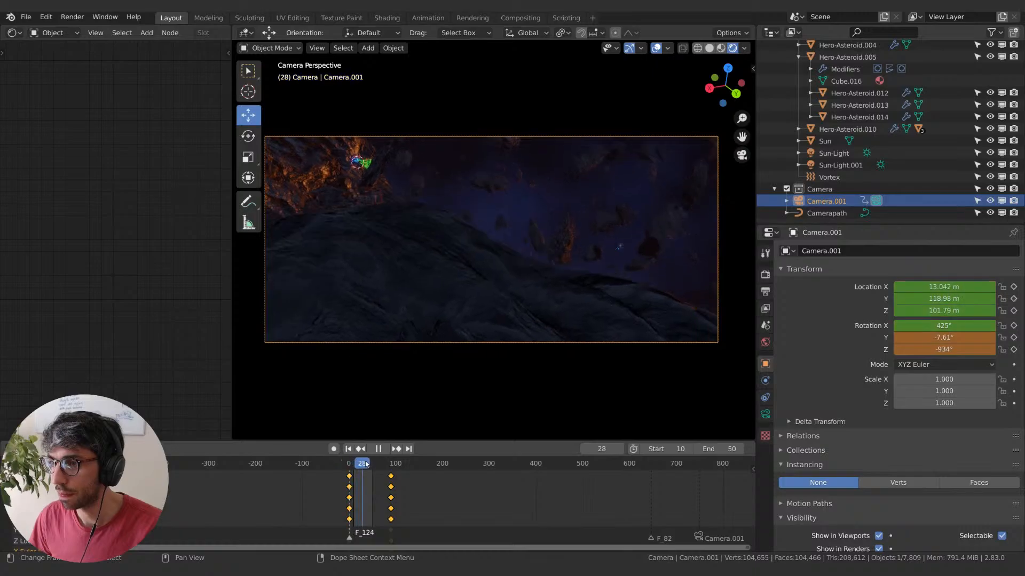
pyautogui.press('space')
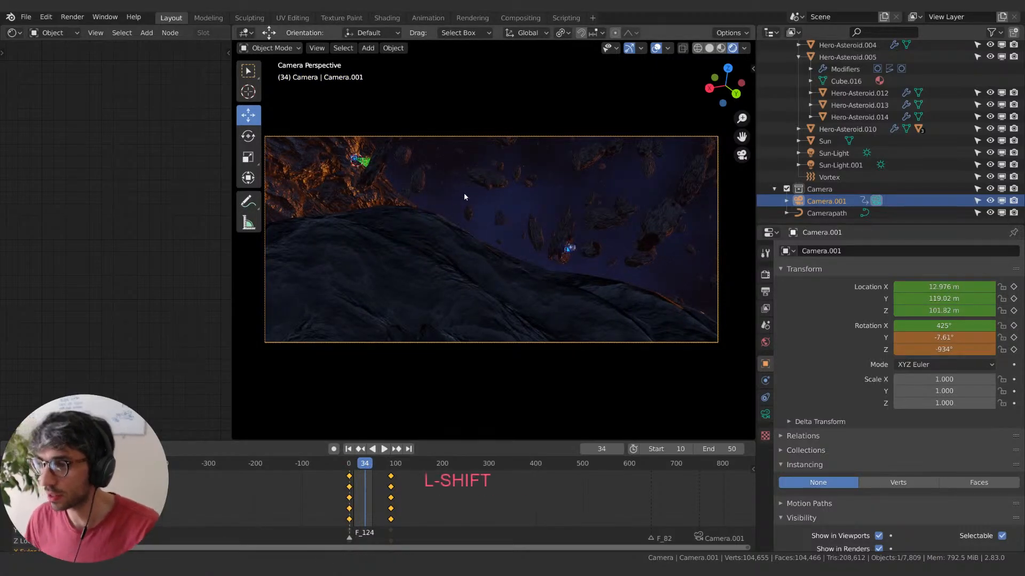
pyautogui.keyDown('shift'); pyautogui.moveTo(464, 193); pyautogui.dragTo(472, 231, button='middle'); pyautogui.keyUp('shift')
pyautogui.scroll(1, 471, 231)
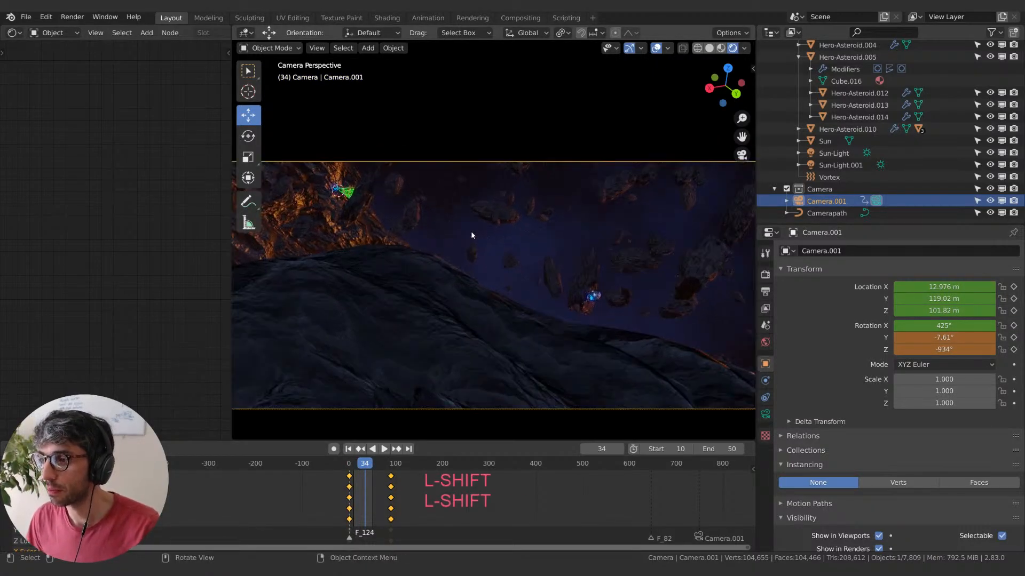
pyautogui.click(348, 449)
pyautogui.press('space')
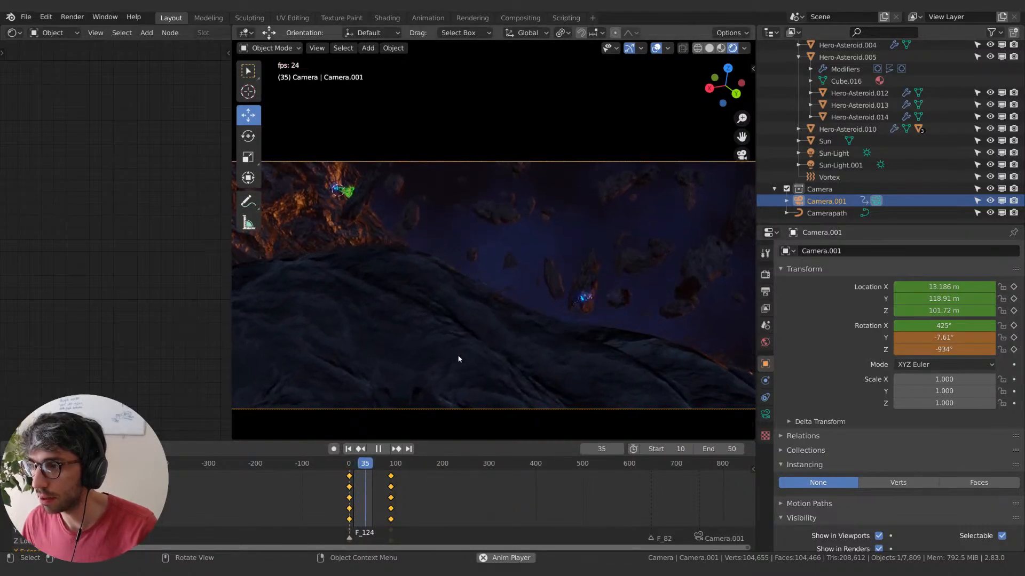
pyautogui.press('space')
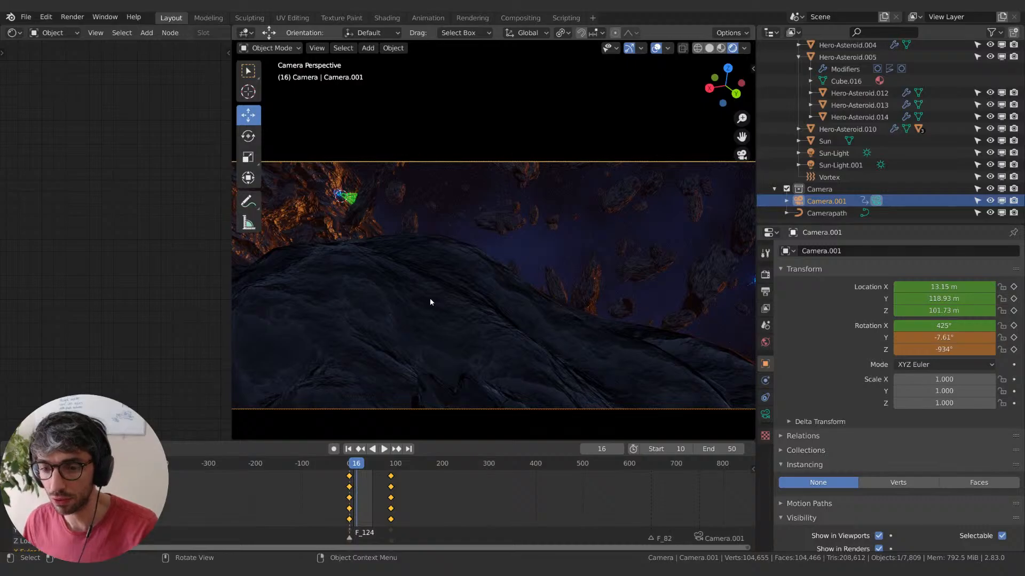
pyautogui.press('space')
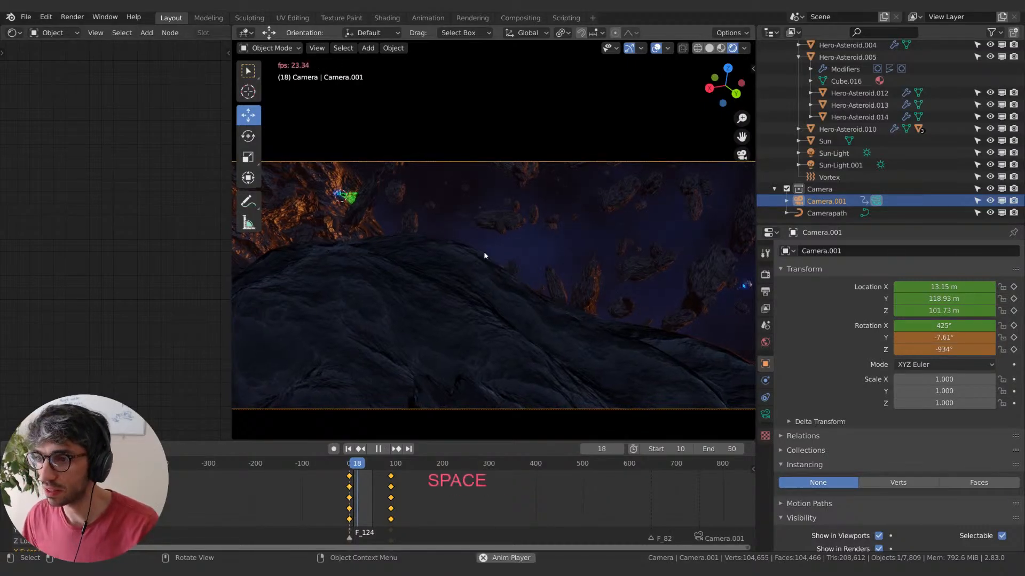
pyautogui.press('space')
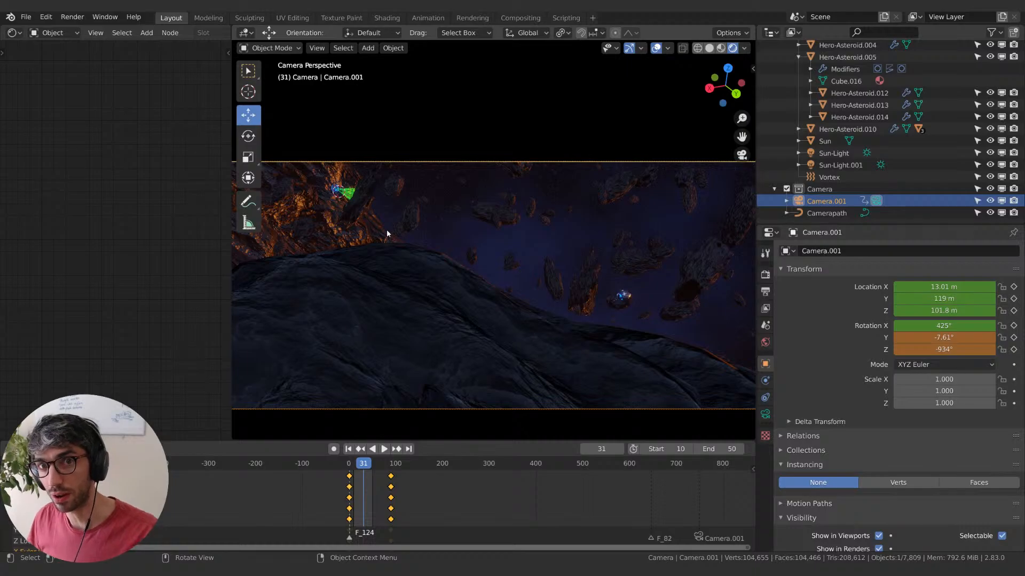
pyautogui.click(354, 464)
pyautogui.press('space')
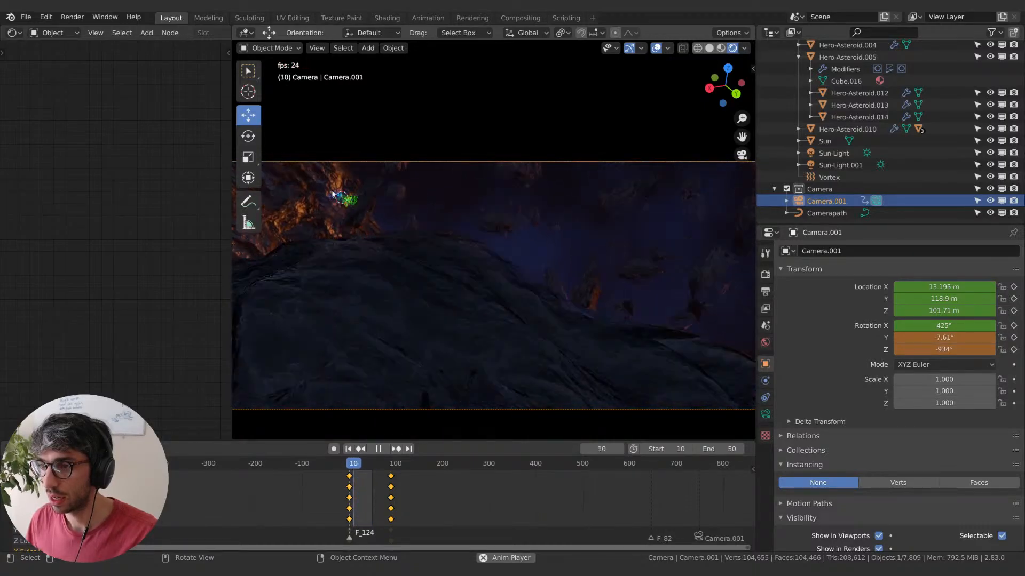
pyautogui.press('space')
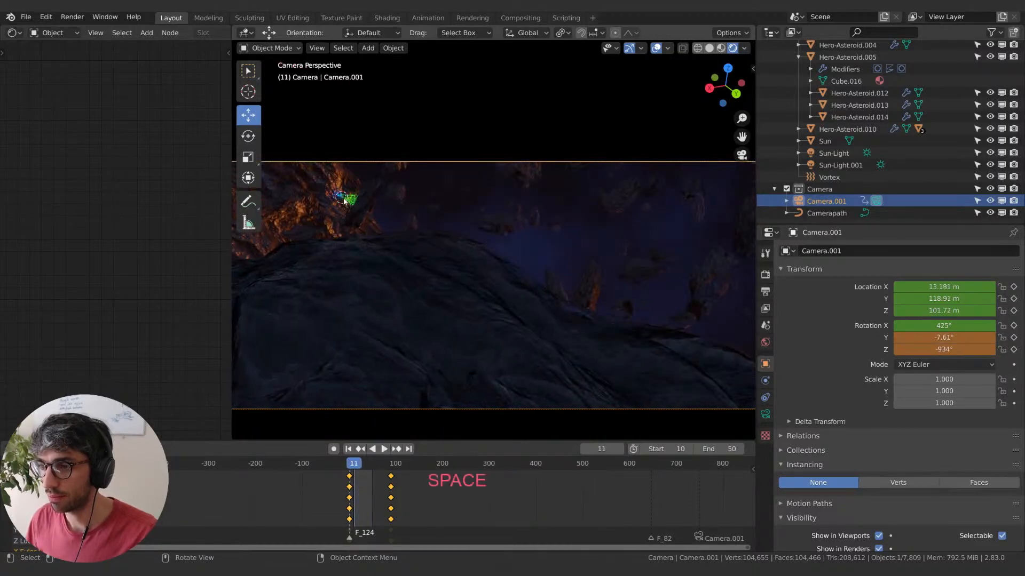
# - Select ScanCone.001 and keyframe its rotation at frame 11
pyautogui.click(352, 205)
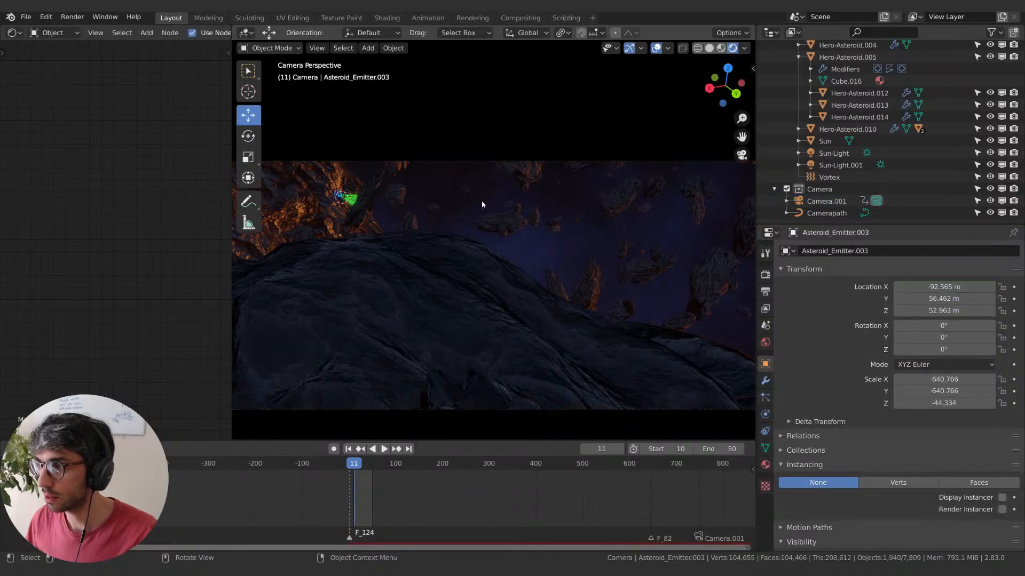
pyautogui.scroll(10, 859, 74)
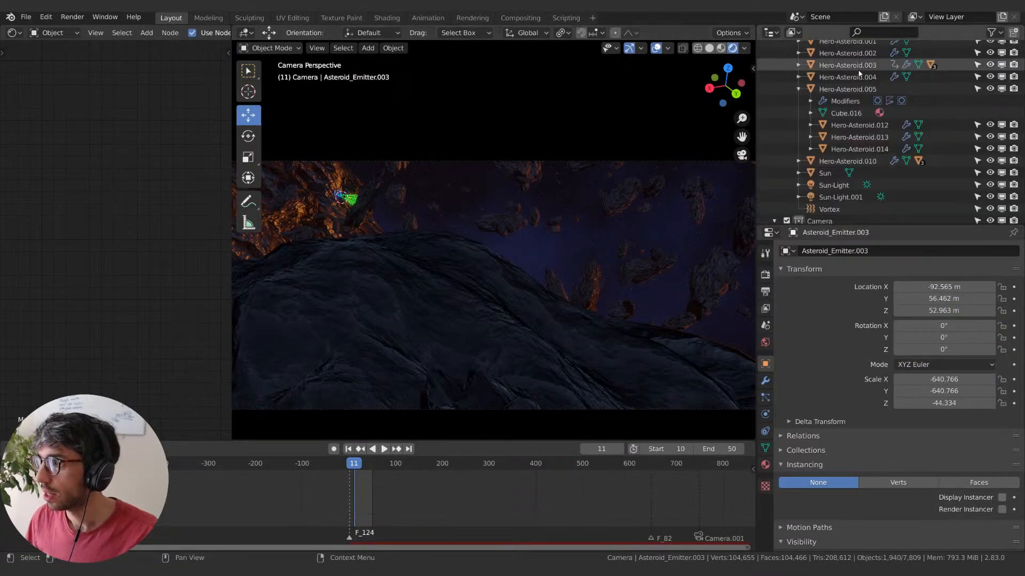
pyautogui.scroll(3, 824, 101)
pyautogui.scroll(6, 823, 98)
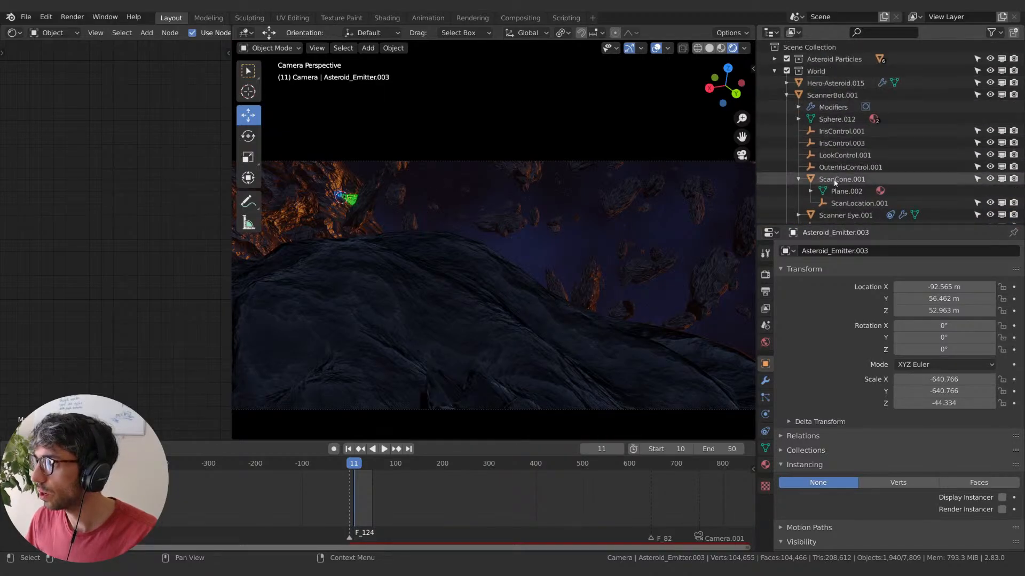
pyautogui.scroll(-2, 835, 181)
pyautogui.click(832, 147)
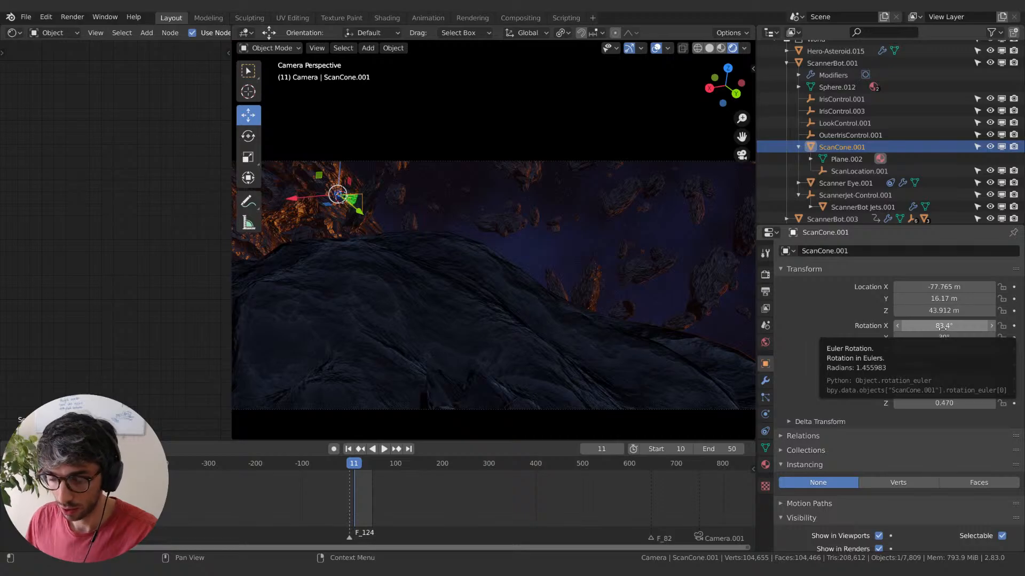
pyautogui.press('i')
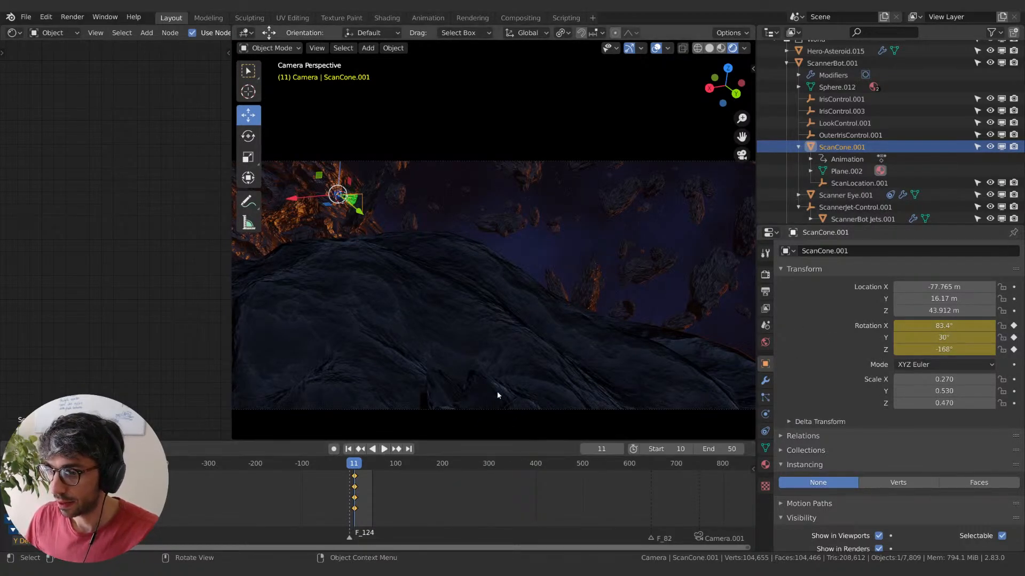
# - Advance to frame 21 and turn ScanCone.001's Z rotation to -141°
pyautogui.press('Right')
pyautogui.press('Right')
pyautogui.press('Right')
pyautogui.press('Right')
pyautogui.press('Right')
pyautogui.press('Right')
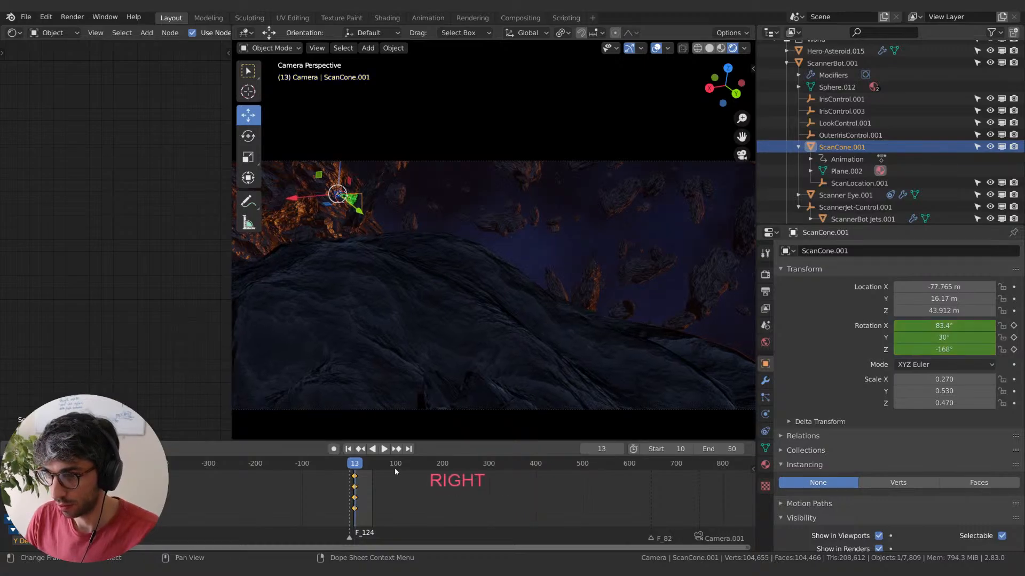
pyautogui.press('Right')
pyautogui.press('Right')
pyautogui.press('Right')
pyautogui.press('Right')
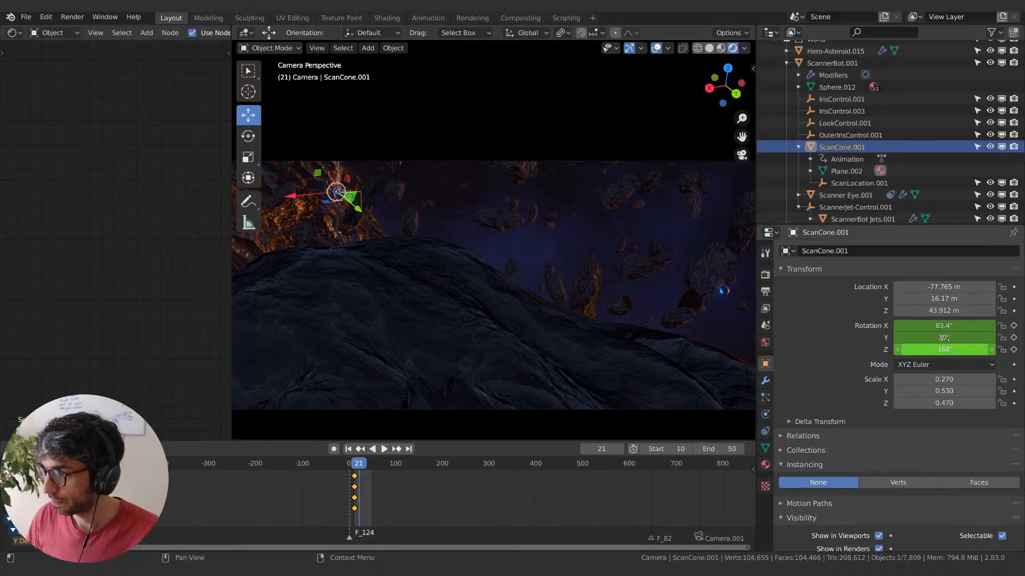
pyautogui.moveTo(942, 349); pyautogui.dragTo(959, 349)
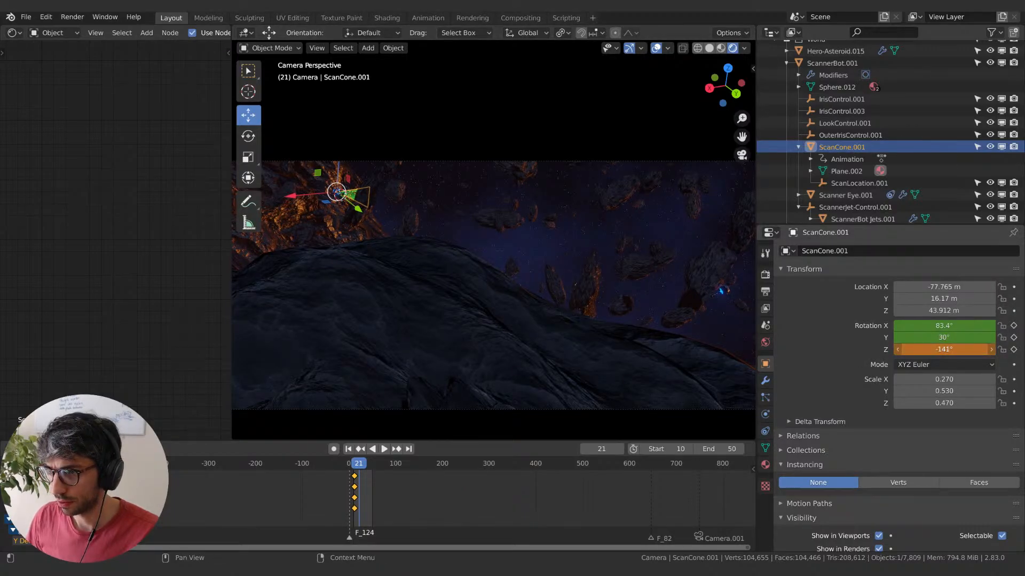
# - Hide the viewport overlays and gizmos, and keyframe ScanCone.001's rotation at X 46.8°, Y 49°, Z -133° on frame 21
pyautogui.click(656, 48)
pyautogui.click(629, 48)
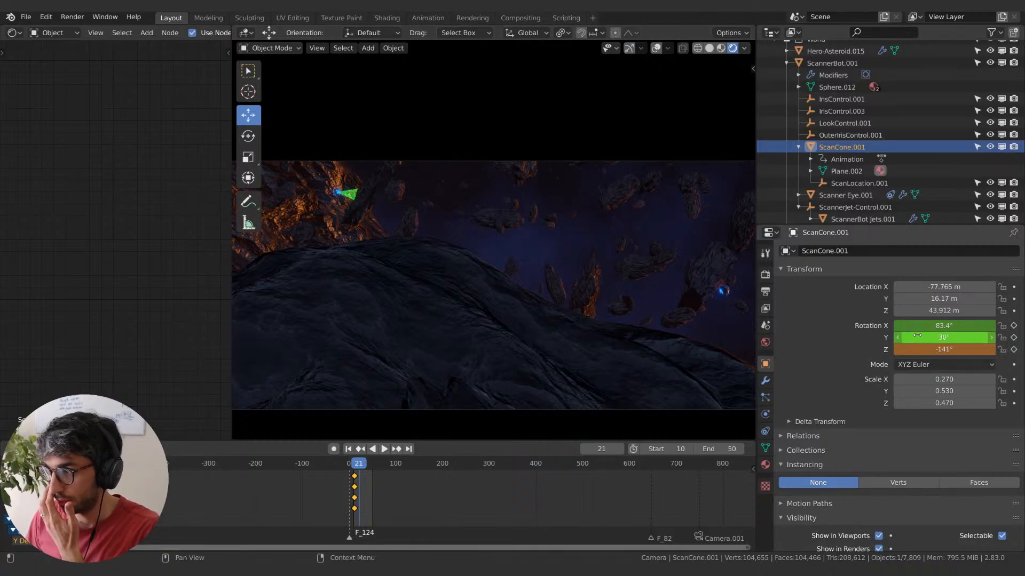
pyautogui.moveTo(943, 349)
pyautogui.mouseDown()
pyautogui.moveTo(982, 349)
pyautogui.moveTo(939, 349)
pyautogui.moveTo(941, 337)
pyautogui.mouseUp()
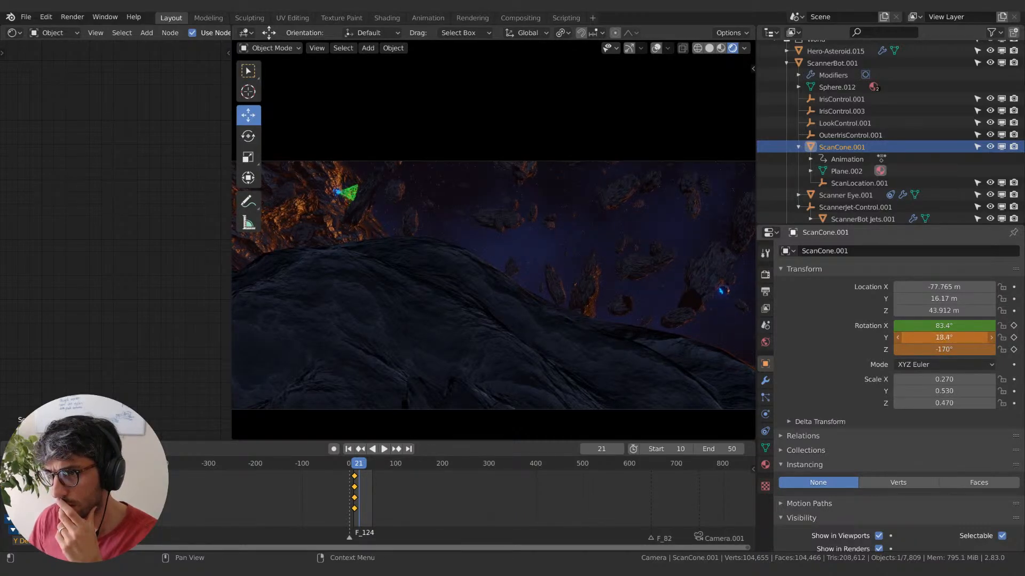
pyautogui.moveTo(938, 330); pyautogui.dragTo(944, 325)
pyautogui.moveTo(940, 337); pyautogui.dragTo(946, 337)
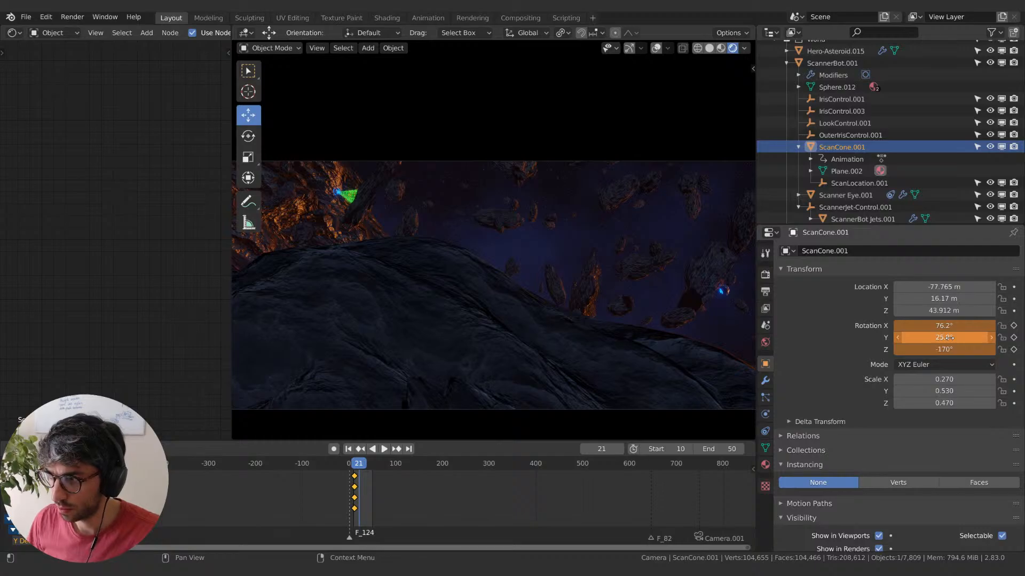
pyautogui.moveTo(948, 337)
pyautogui.mouseDown()
pyautogui.moveTo(931, 337)
pyautogui.moveTo(961, 337)
pyautogui.moveTo(923, 325)
pyautogui.moveTo(935, 349)
pyautogui.mouseUp()
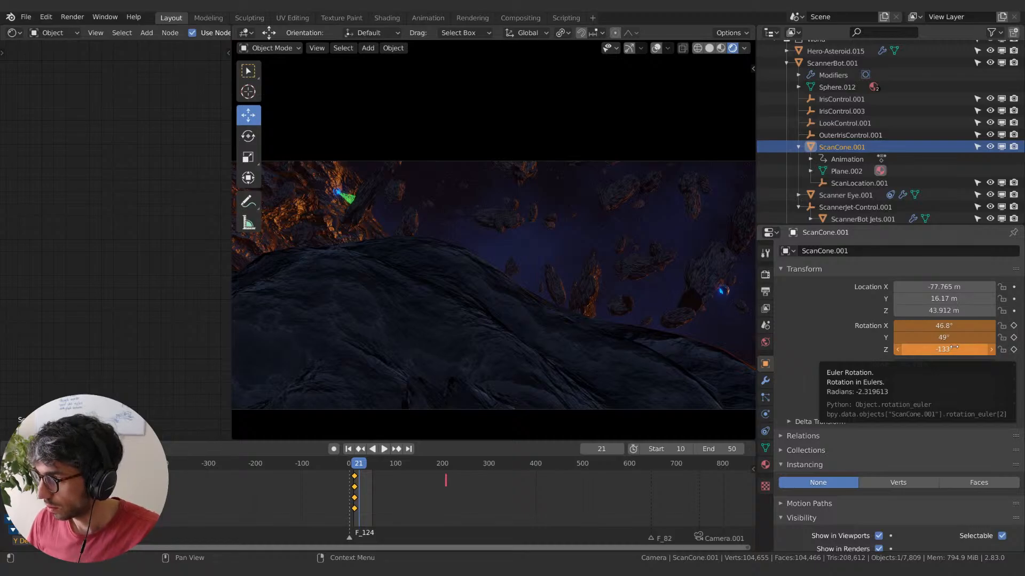
pyautogui.press('i')
# - Go to frame 35 and keyframe ScanCone.001's rotation with Y at 24.4° and Z at -163°
pyautogui.click(353, 466)
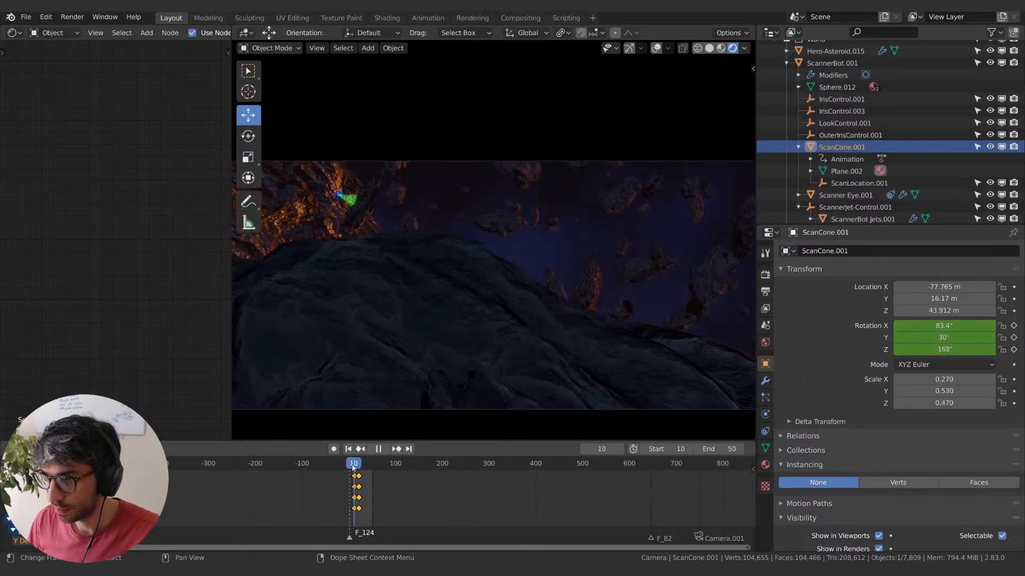
pyautogui.moveTo(353, 468); pyautogui.dragTo(366, 469)
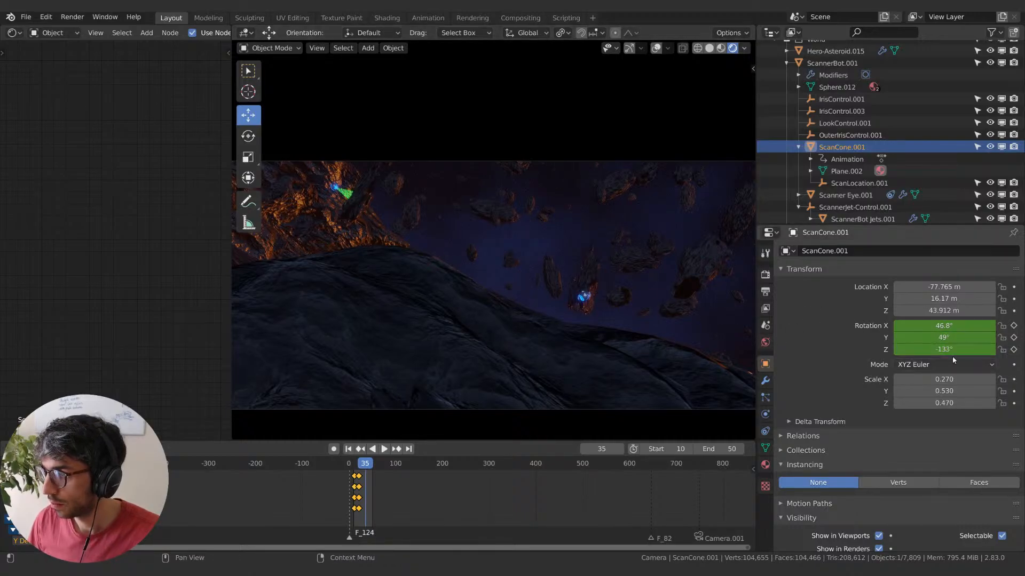
pyautogui.moveTo(951, 350)
pyautogui.mouseDown()
pyautogui.moveTo(957, 337)
pyautogui.moveTo(939, 337)
pyautogui.mouseUp()
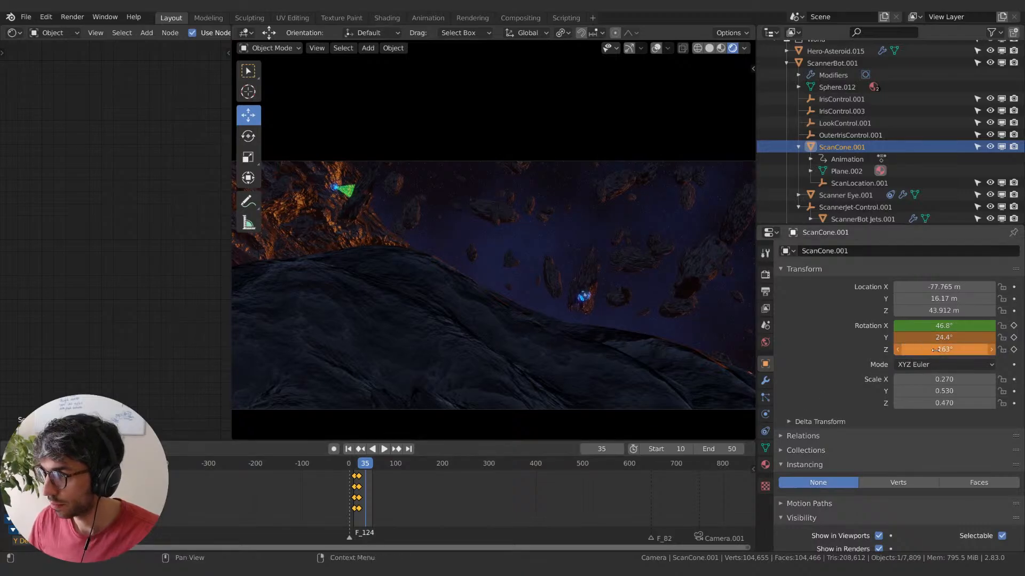
pyautogui.press('i')
# - Play on to frame 41 and keyframe ScanCone.001's scale there
pyautogui.press('space')
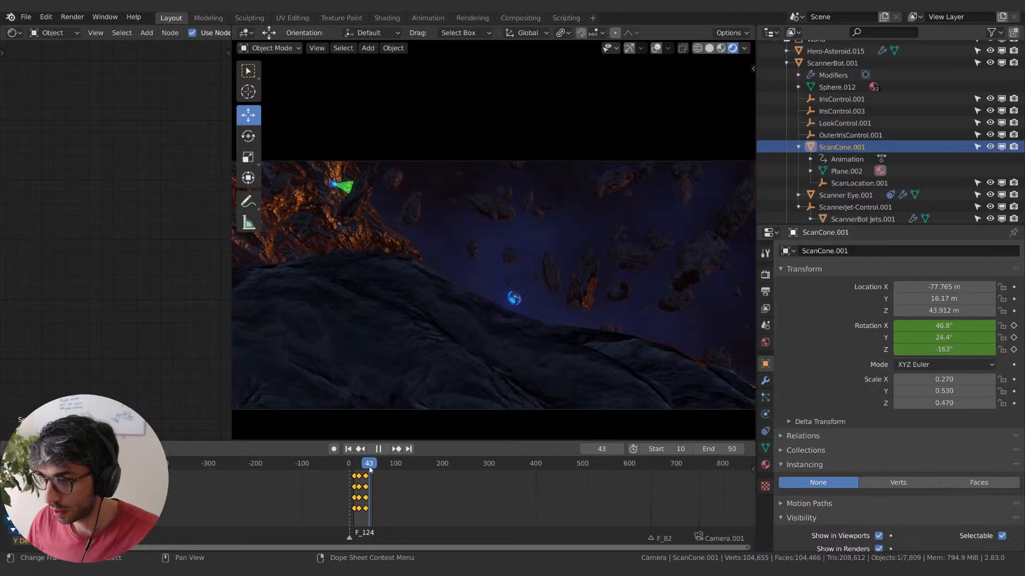
pyautogui.click(367, 467)
pyautogui.press('space')
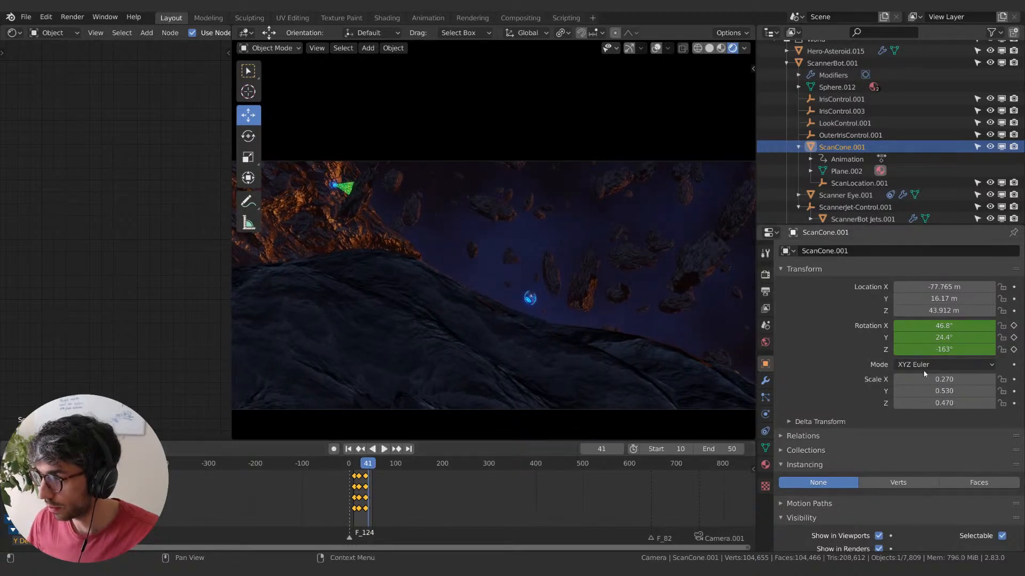
pyautogui.press('i')
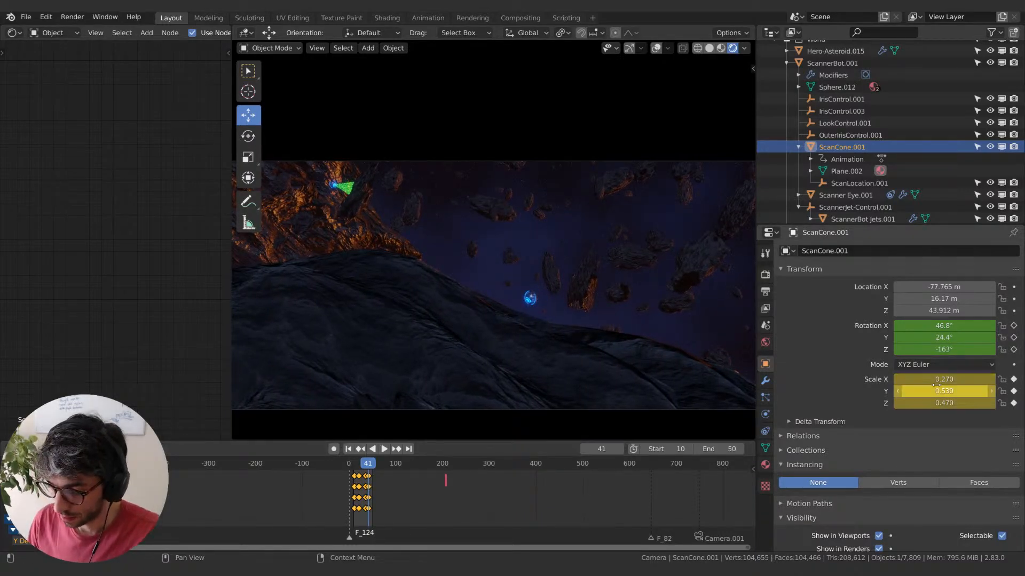
# - Advance to frame 45 and keyframe ScanCone.001's scale at X 0, Y 0.1 and Z 0
pyautogui.press('Right')
pyautogui.press('Right')
pyautogui.press('Right')
pyautogui.press('Right')
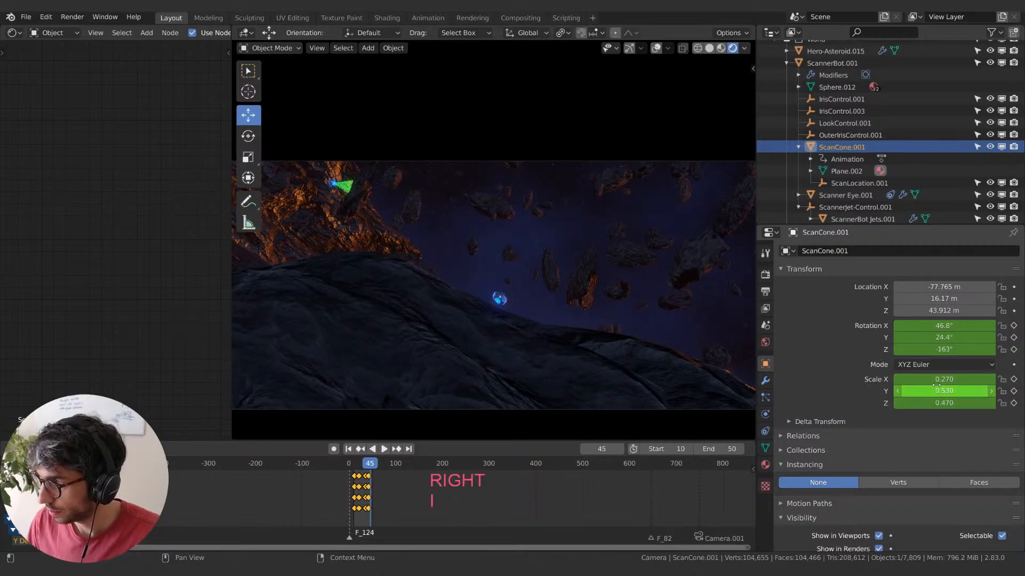
pyautogui.click(943, 380)
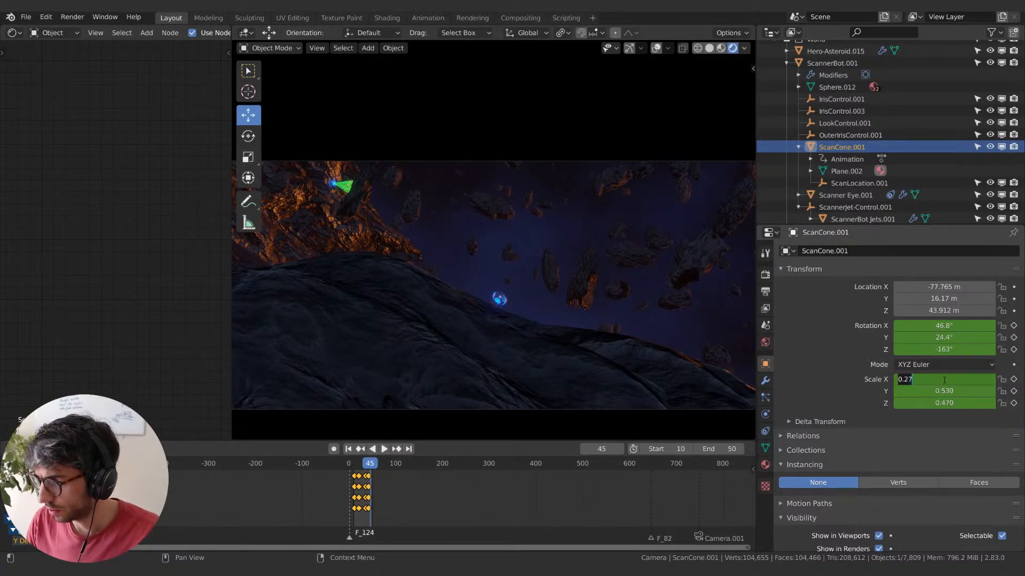
pyautogui.write('0')
pyautogui.press('Tab')
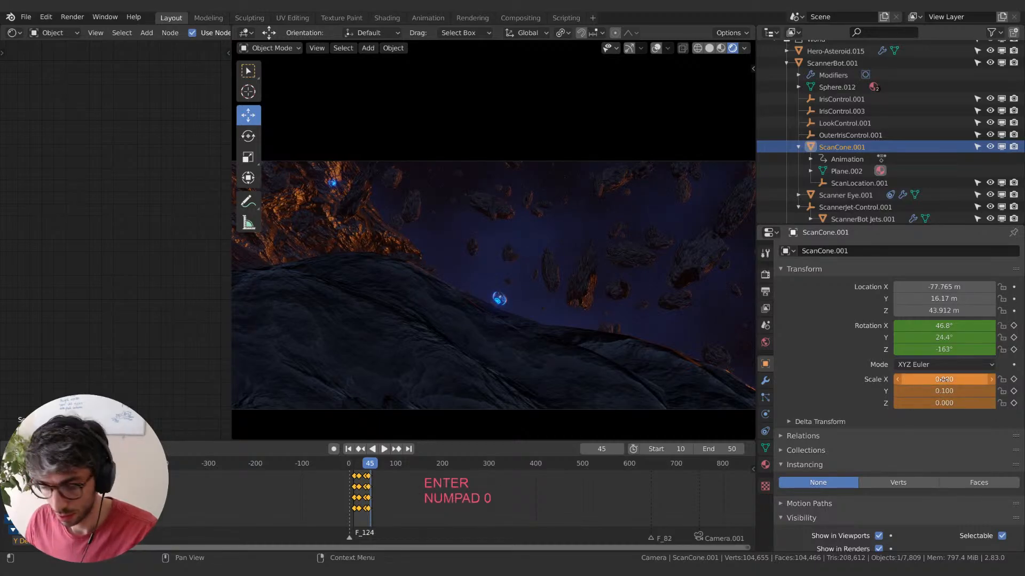
pyautogui.press('i')
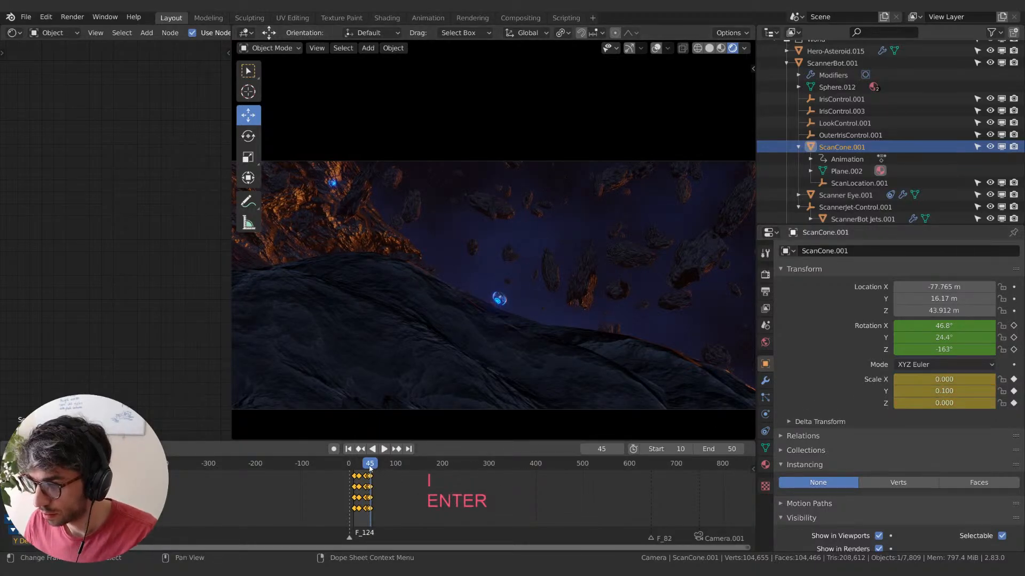
# - Play and scrub the shot to review the scan cone's rotation and its shrinking at the end
pyautogui.press('space')
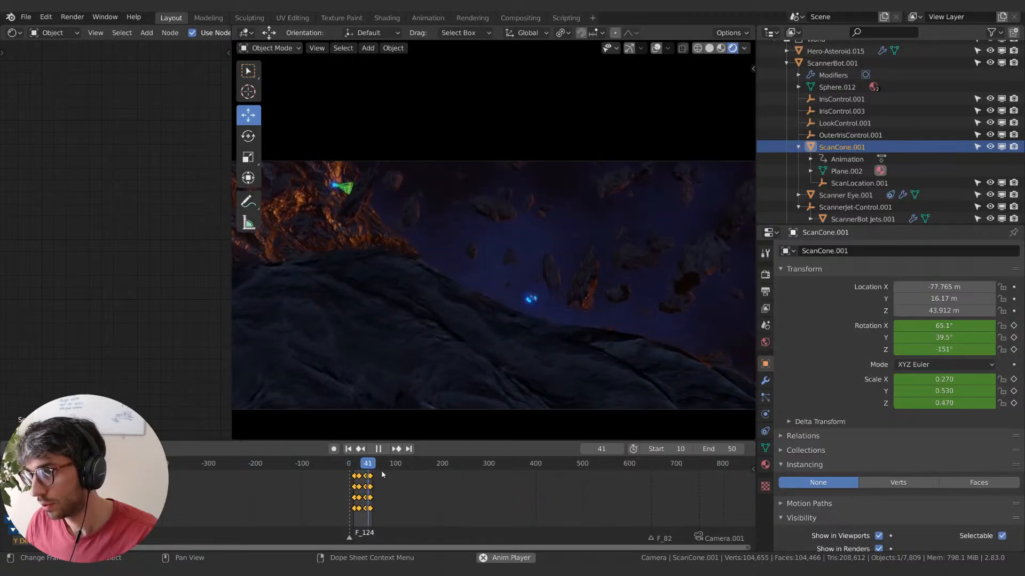
pyautogui.press('space')
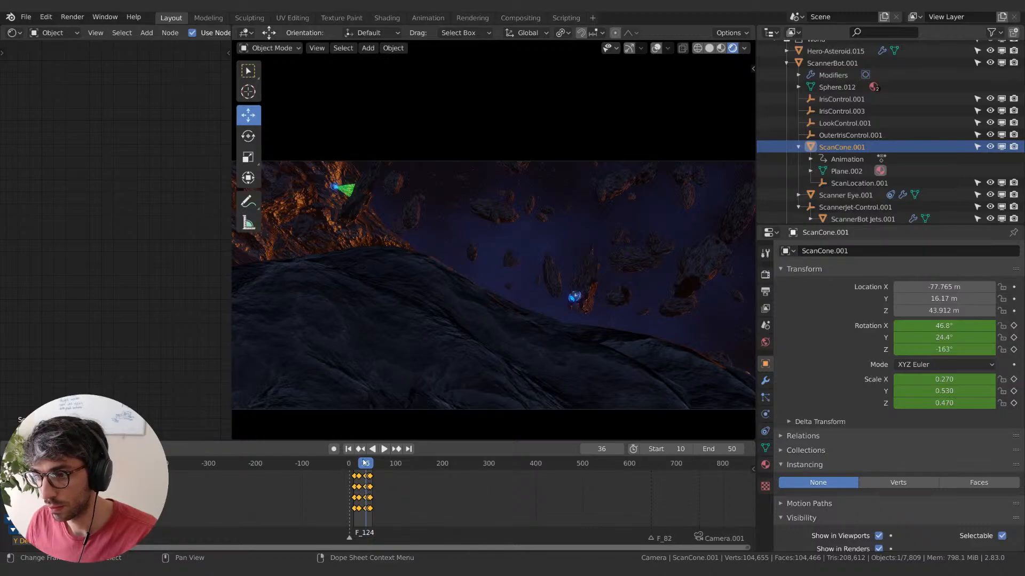
pyautogui.press('space')
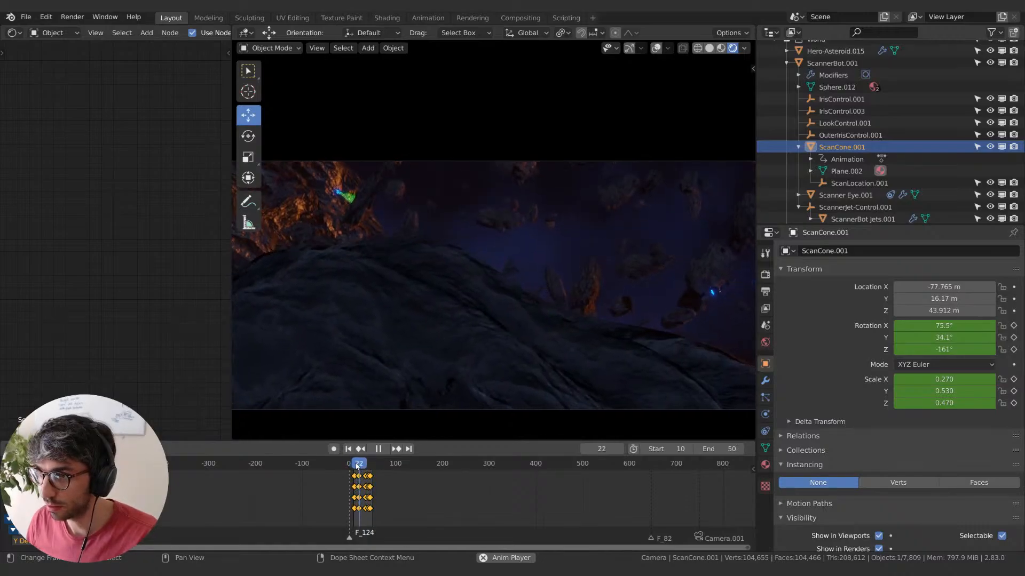
pyautogui.press('space')
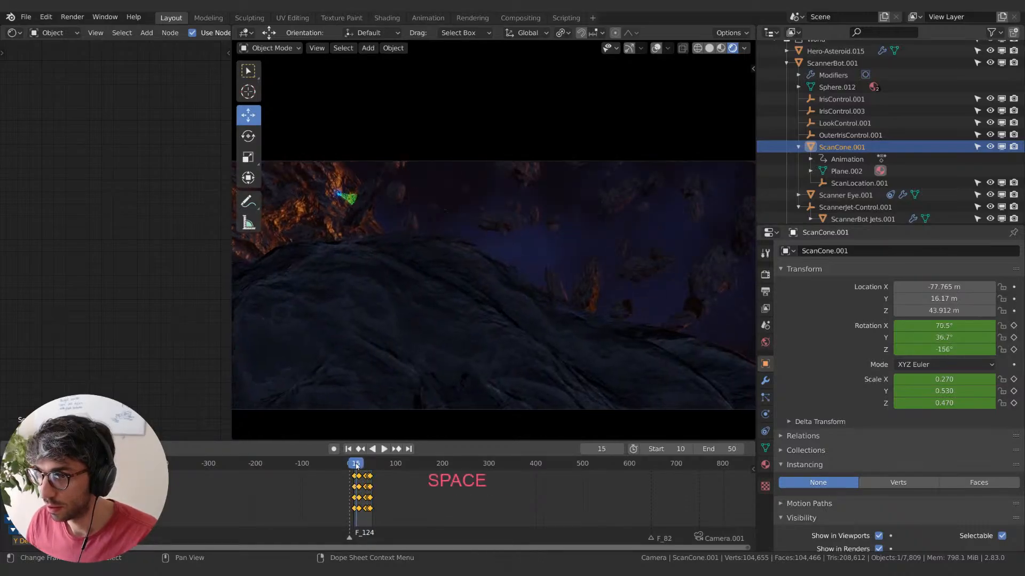
# - Enable depth of field on Camera.001, set Asteroid_Emitter.003 as its focus object and play the shot
pyautogui.press('space')
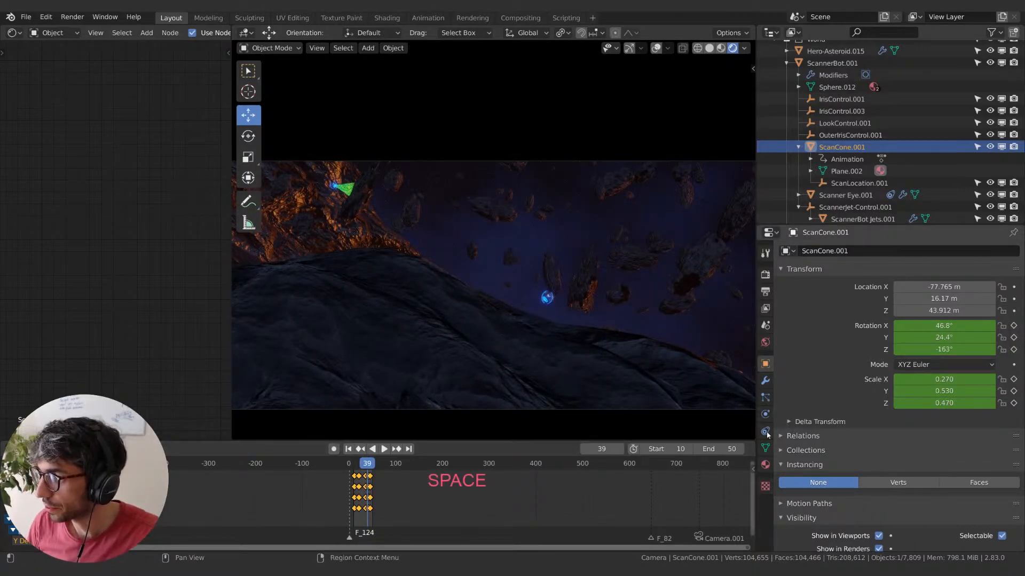
pyautogui.scroll(10, 847, 195)
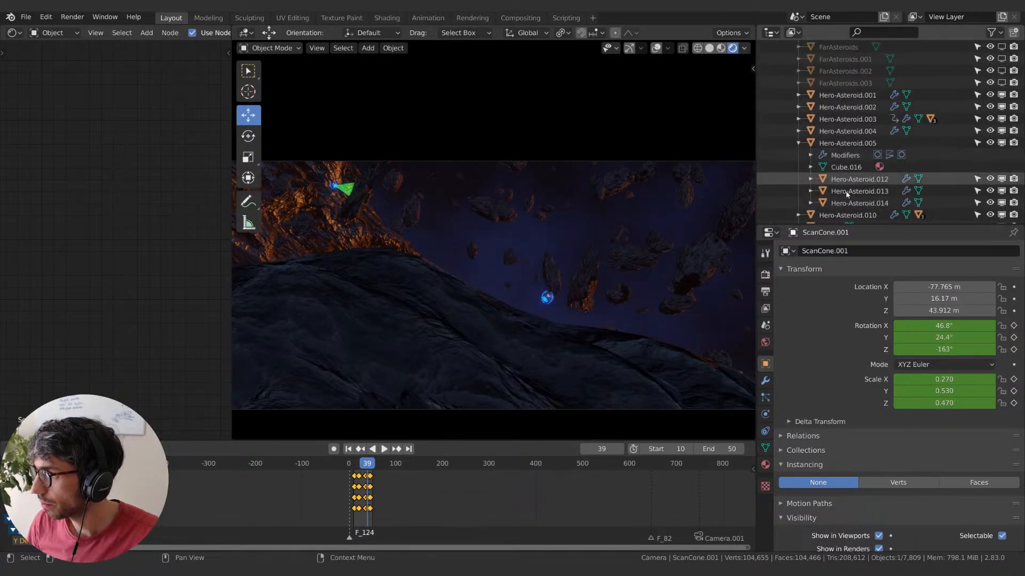
pyautogui.scroll(-5, 847, 194)
pyautogui.click(827, 202)
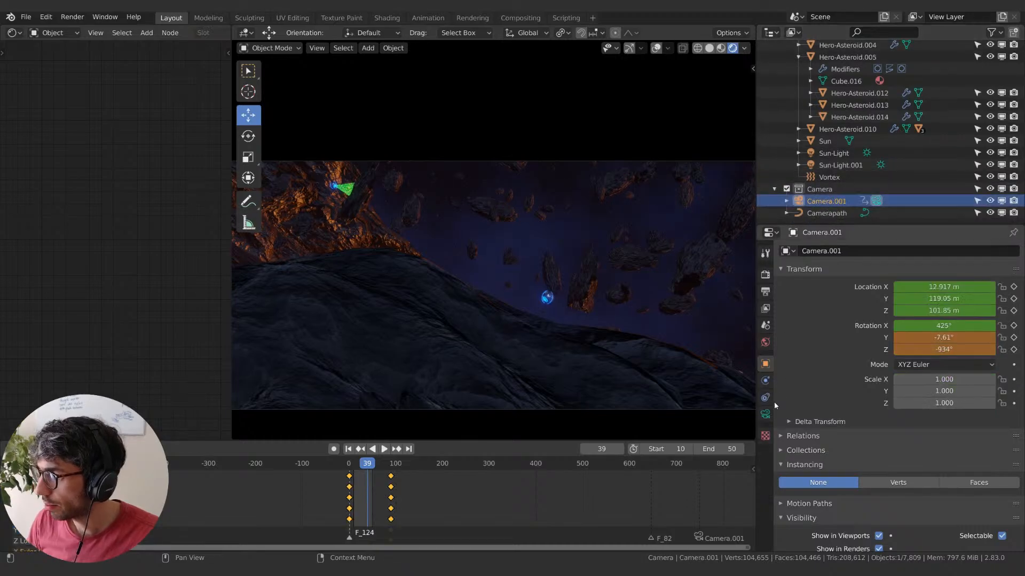
pyautogui.click(764, 415)
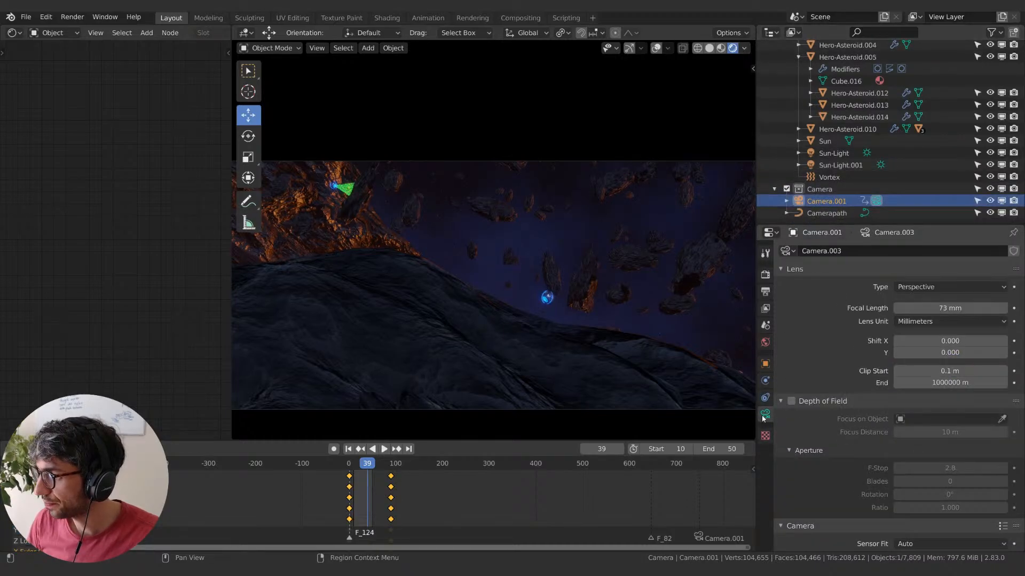
pyautogui.click(792, 402)
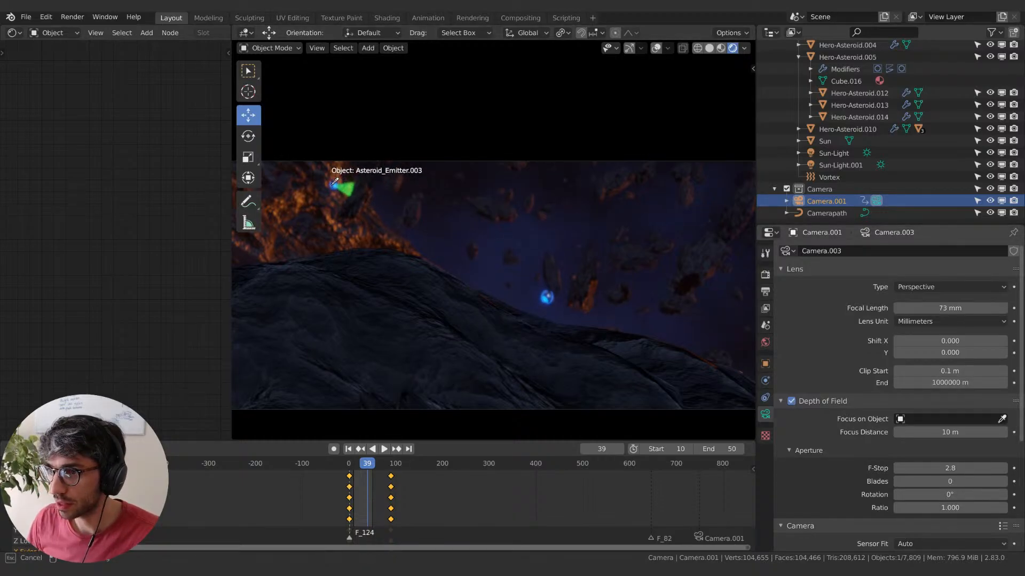
pyautogui.click(549, 295)
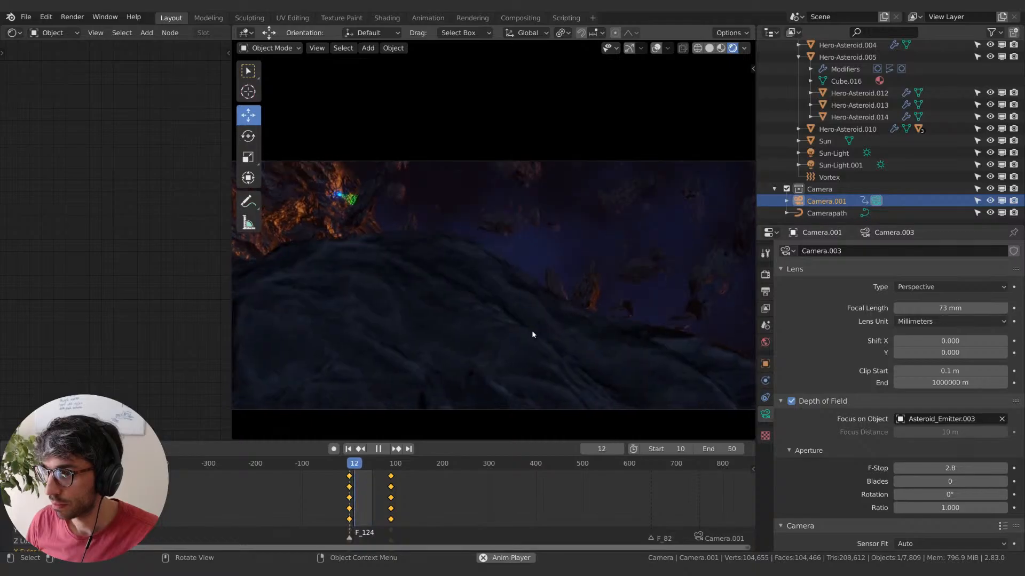
pyautogui.press('space')
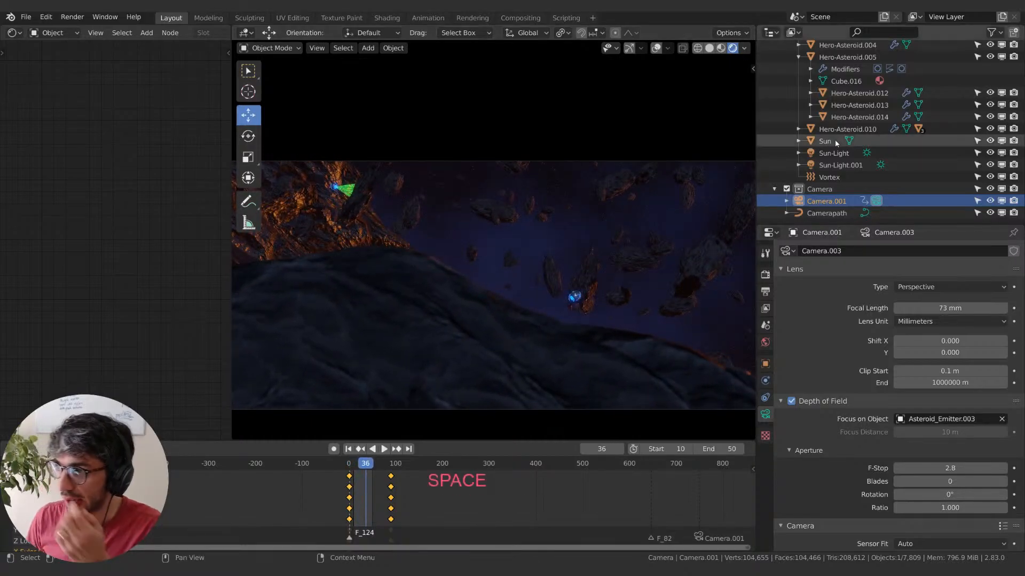
# - Show the viewport overlays and gizmos, then duplicate ScannerBot.003 with its whole hierarchy in place
pyautogui.scroll(8, 841, 123)
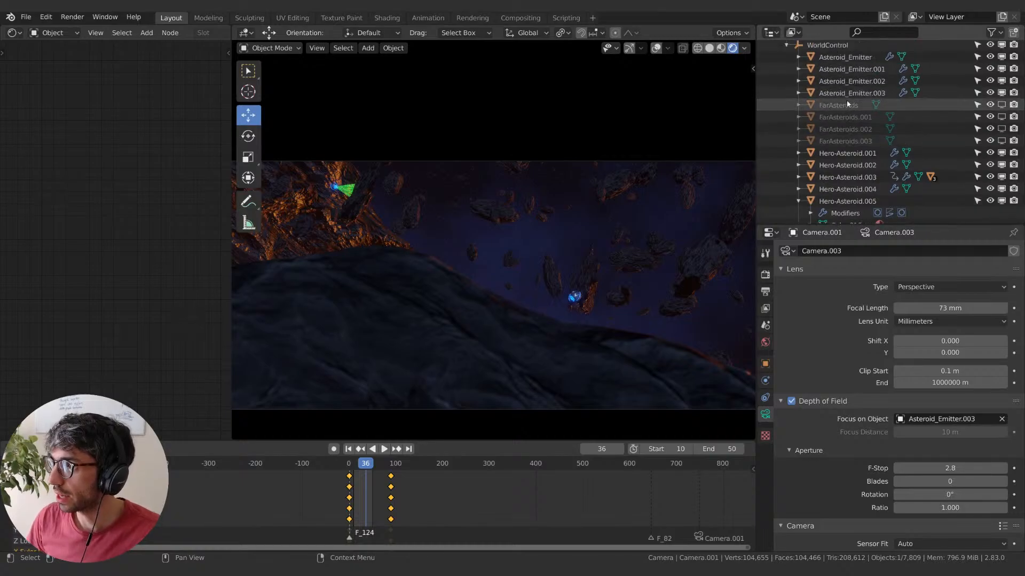
pyautogui.scroll(2, 846, 104)
pyautogui.click(835, 114)
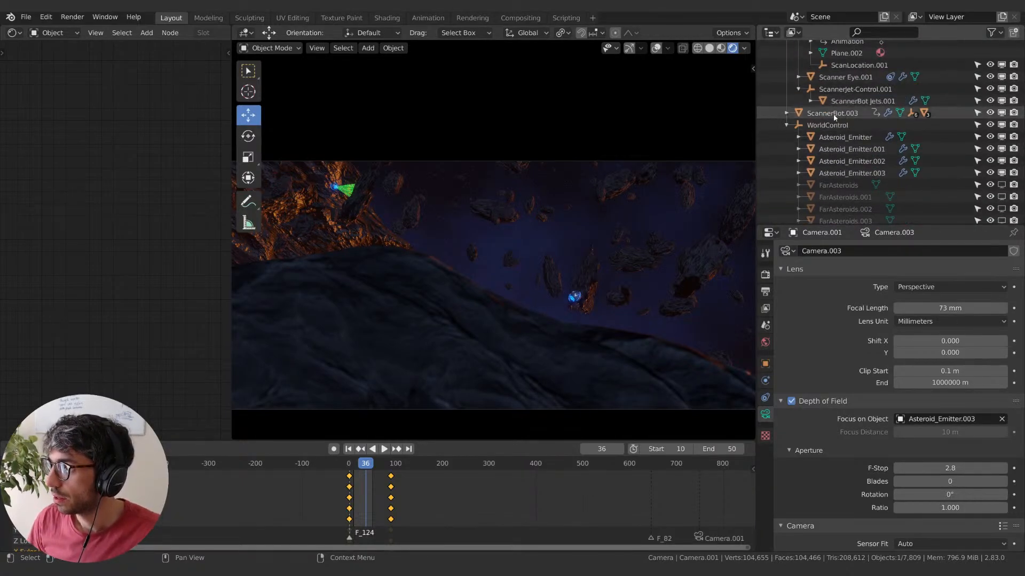
pyautogui.click(656, 48)
pyautogui.click(629, 49)
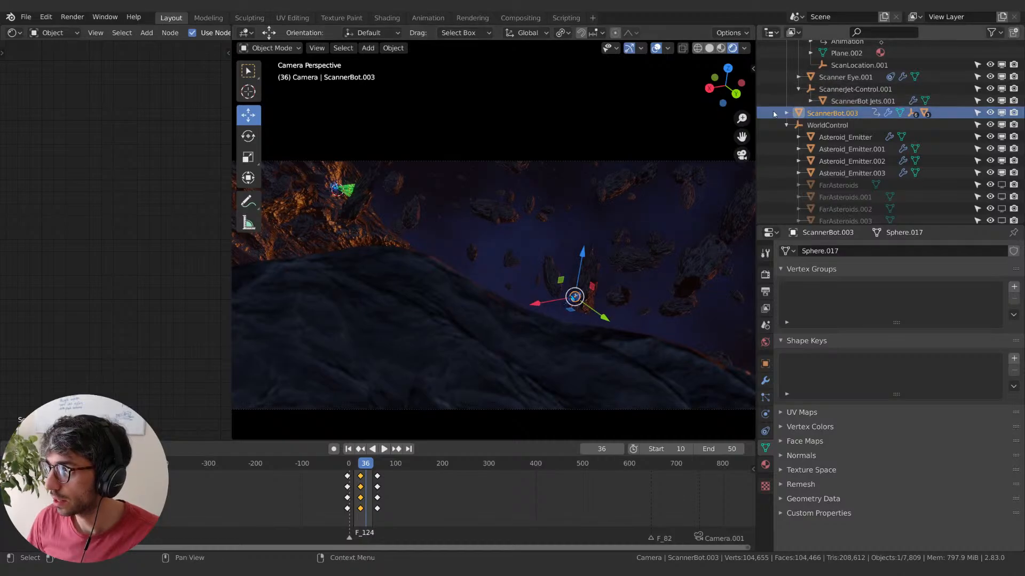
pyautogui.rightClick(828, 114)
pyautogui.click(825, 111)
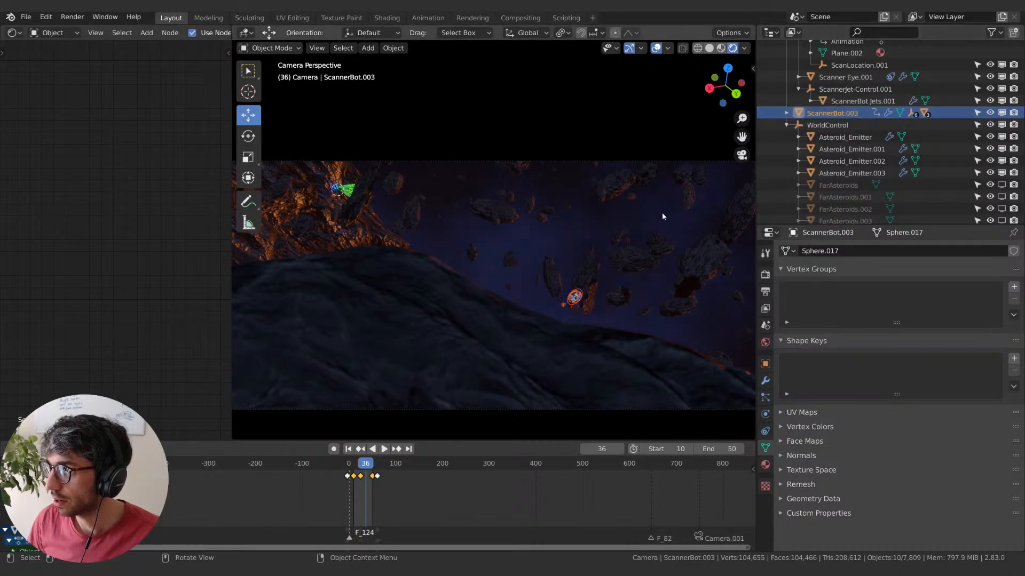
pyautogui.hotkey('shift', 'd')
pyautogui.press('Escape')
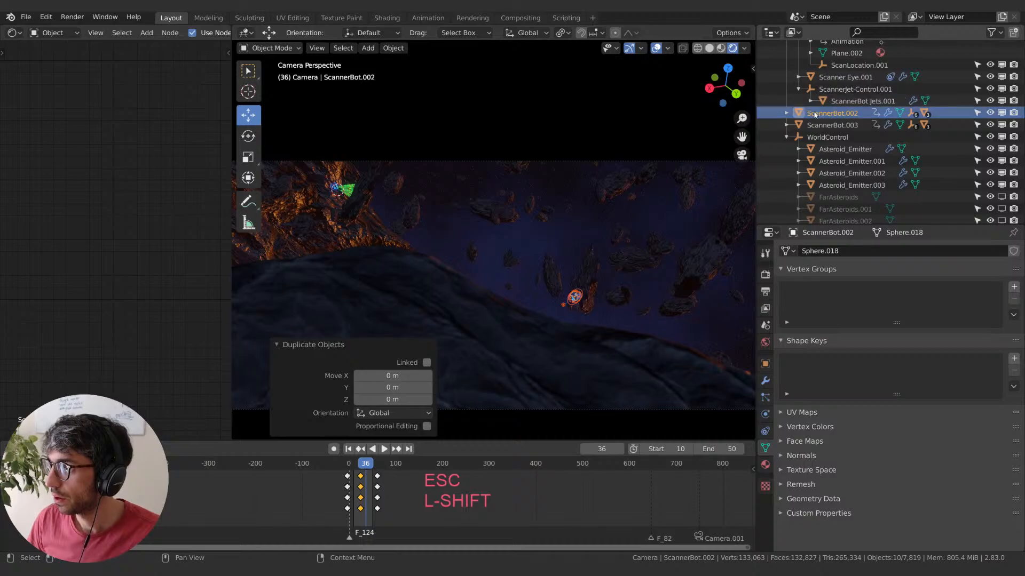
# - Clear the location and rotation keyframes from the duplicated ScannerBot.002
pyautogui.click(765, 363)
pyautogui.rightClick(950, 298)
pyautogui.click(950, 298)
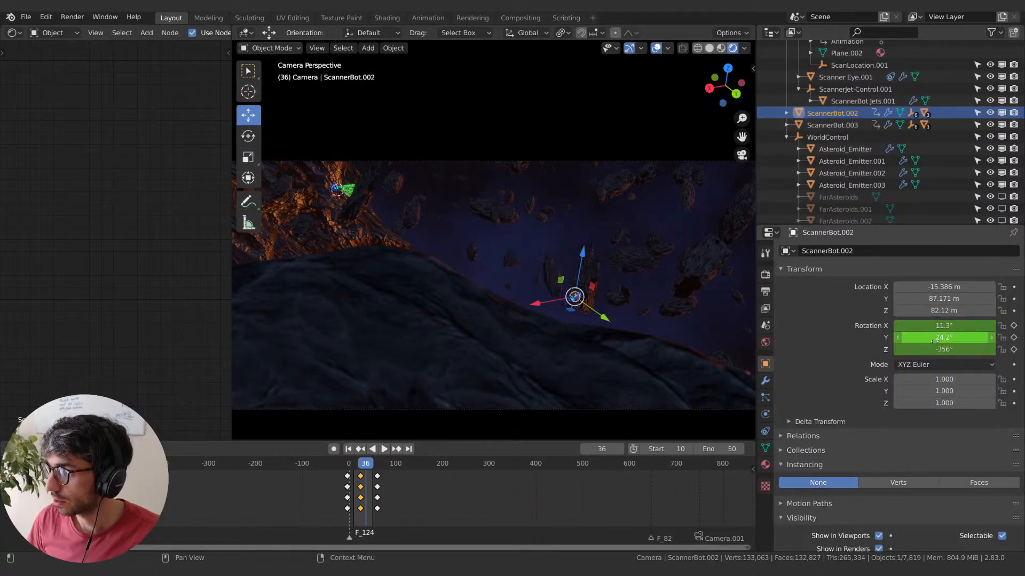
pyautogui.rightClick(935, 342)
pyautogui.click(935, 342)
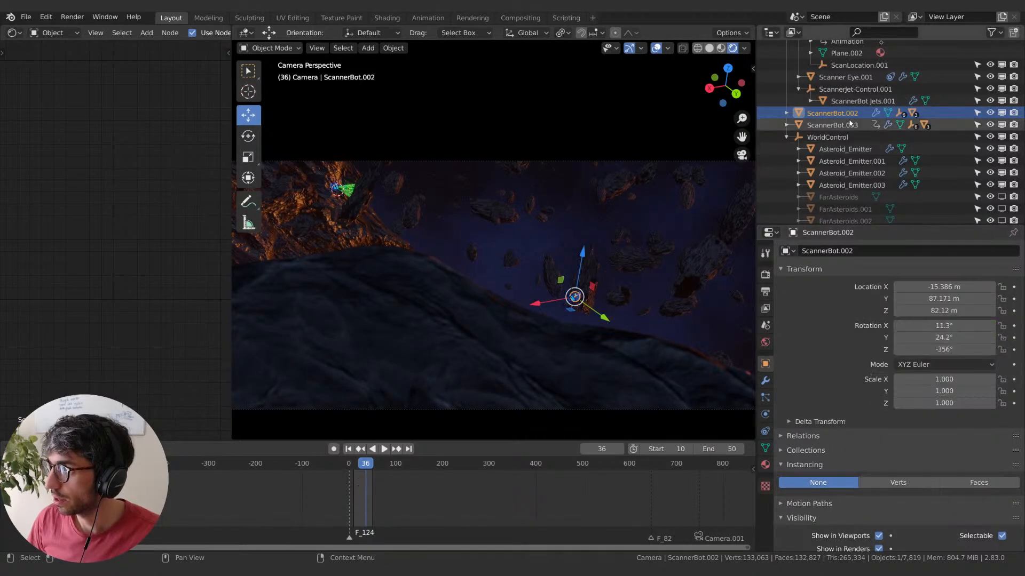
# - Clear the rotation keyframes from ScannerJet-Control.002 inside the duplicated bot's hierarchy
pyautogui.click(785, 113)
pyautogui.scroll(-3, 857, 186)
pyautogui.click(850, 174)
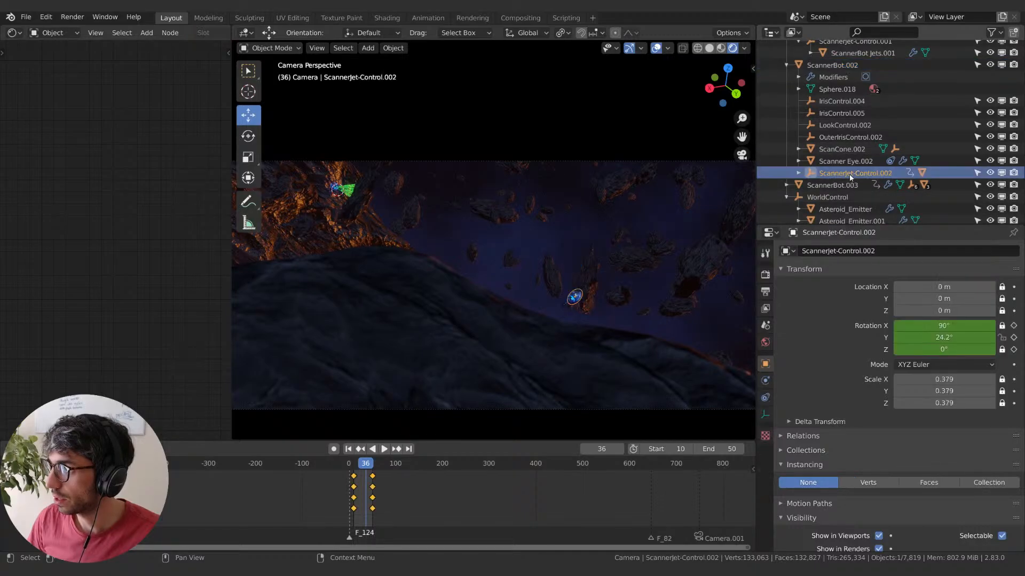
pyautogui.rightClick(943, 337)
pyautogui.click(943, 339)
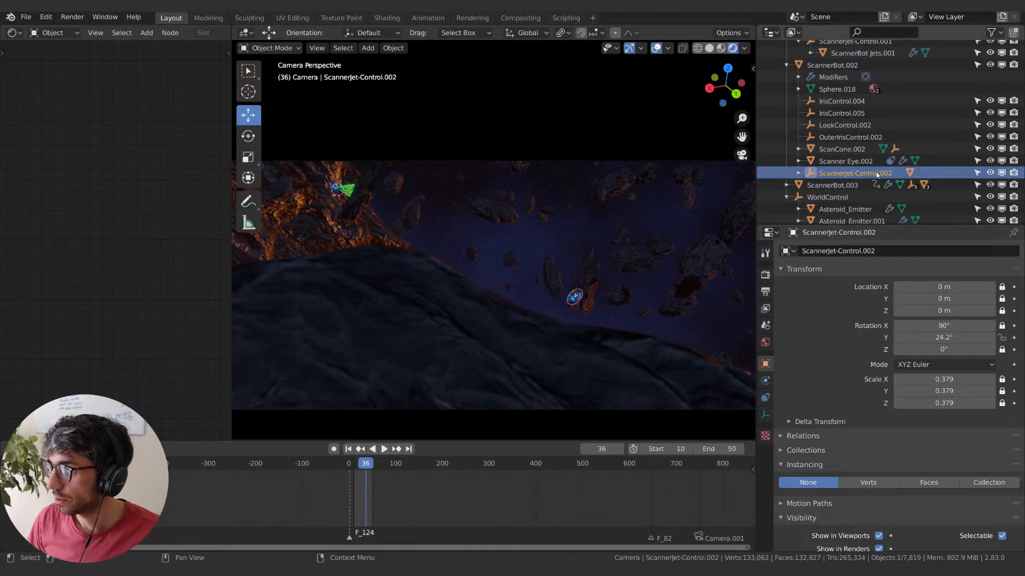
# - Move ScannerBot.002 away from the original bot to about X -23.1 m and Z 76.4 m
pyautogui.click(825, 65)
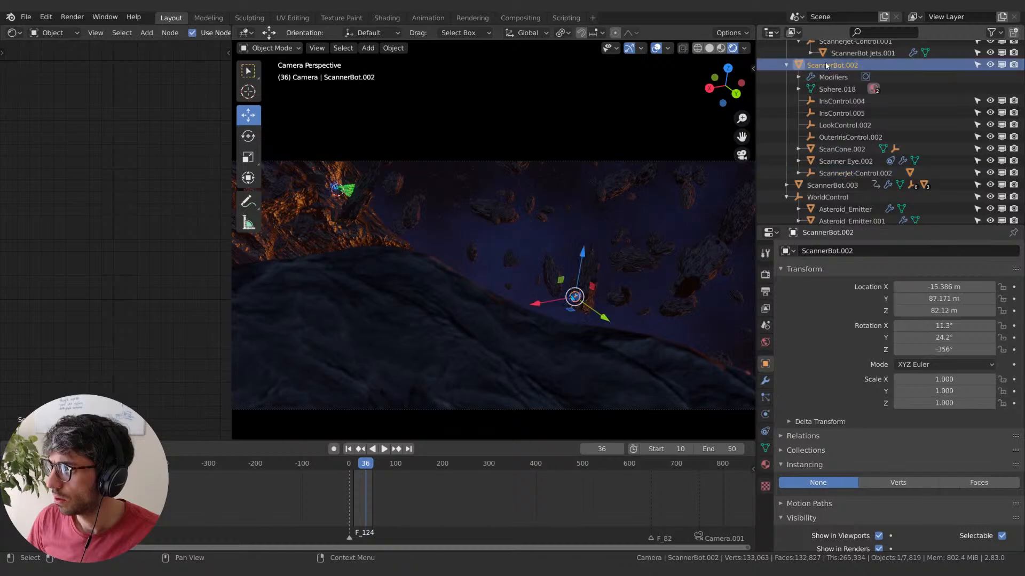
pyautogui.press('g')
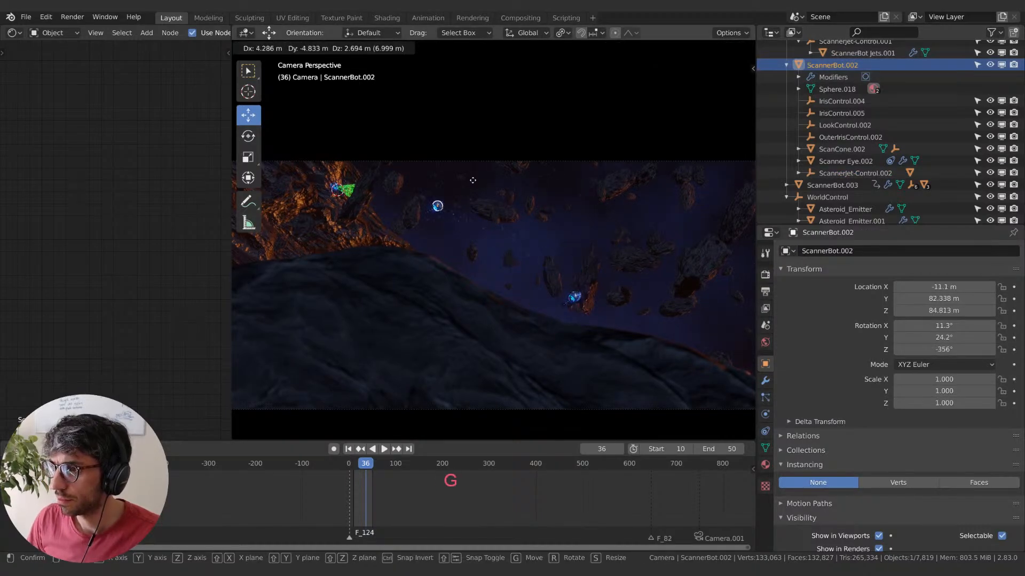
pyautogui.click(473, 180)
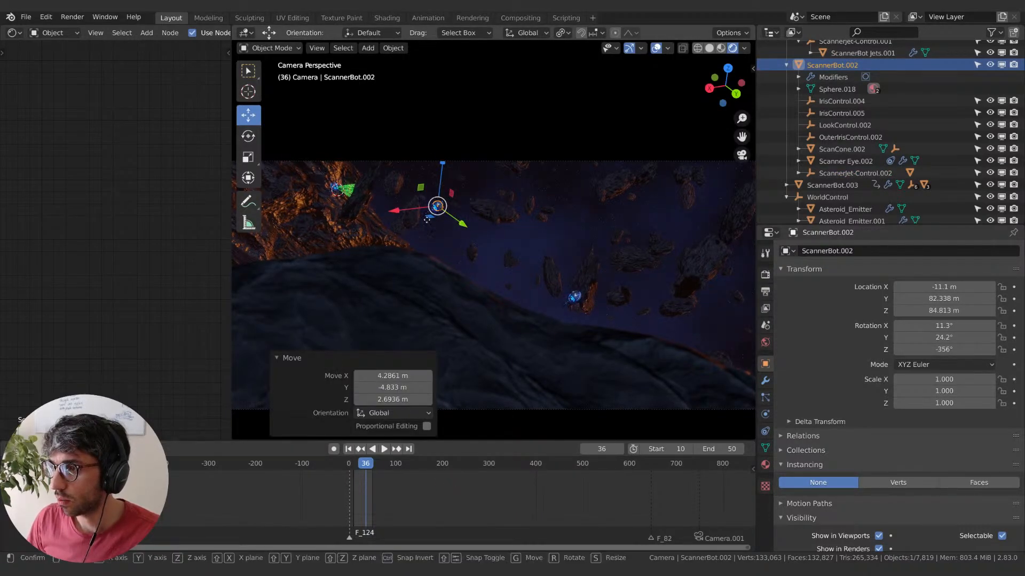
pyautogui.press('g')
pyautogui.press('x')
pyautogui.click(691, 181)
pyautogui.press('g')
pyautogui.press('y')
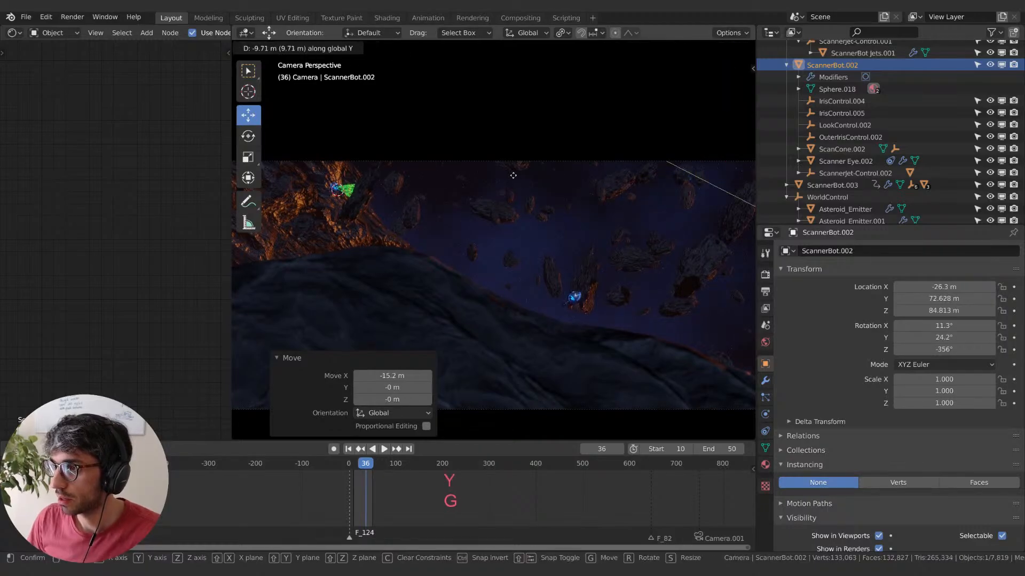
pyautogui.click(481, 167)
pyautogui.press('g')
pyautogui.click(462, 328)
# - Push ScannerBot.002 deeper into the asteroid field, to about X -52.3 m and Z 58.3 m
pyautogui.press('g')
pyautogui.press('y')
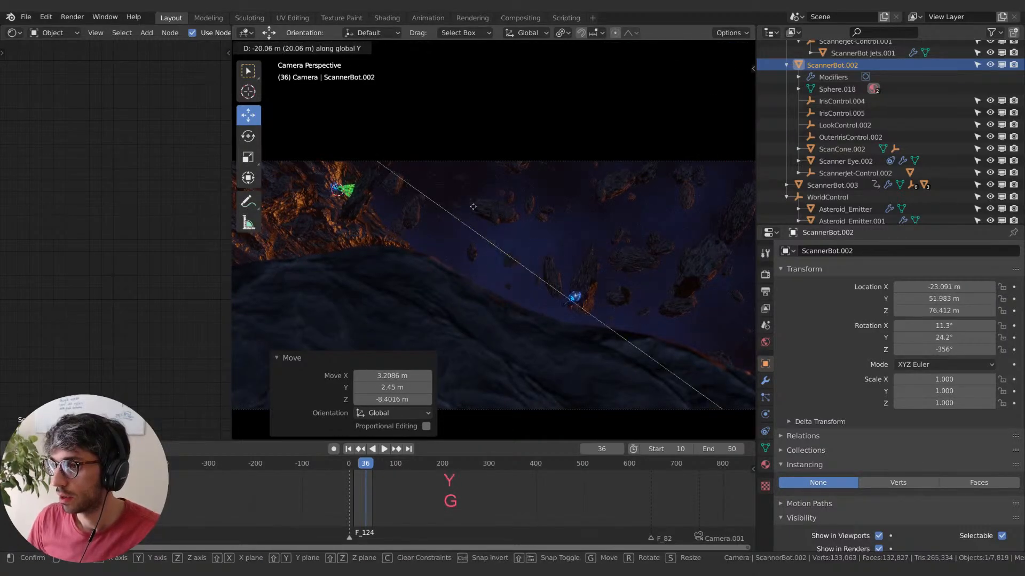
pyautogui.click(647, 339)
pyautogui.press('g')
pyautogui.click(648, 341)
pyautogui.press('g')
pyautogui.press('y')
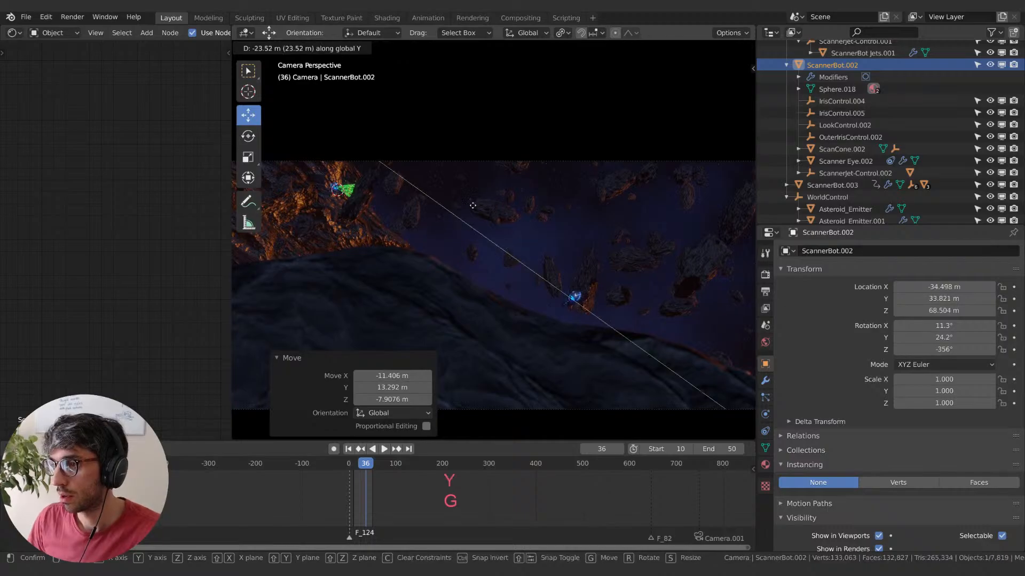
pyautogui.click(514, 289)
pyautogui.press('g')
pyautogui.click(670, 335)
# - Move ScannerBot.002 farther back along Y and reframe it at about X -60.6 m, Y 12.9 m, Z 47.8 m
pyautogui.press('g')
pyautogui.press('y')
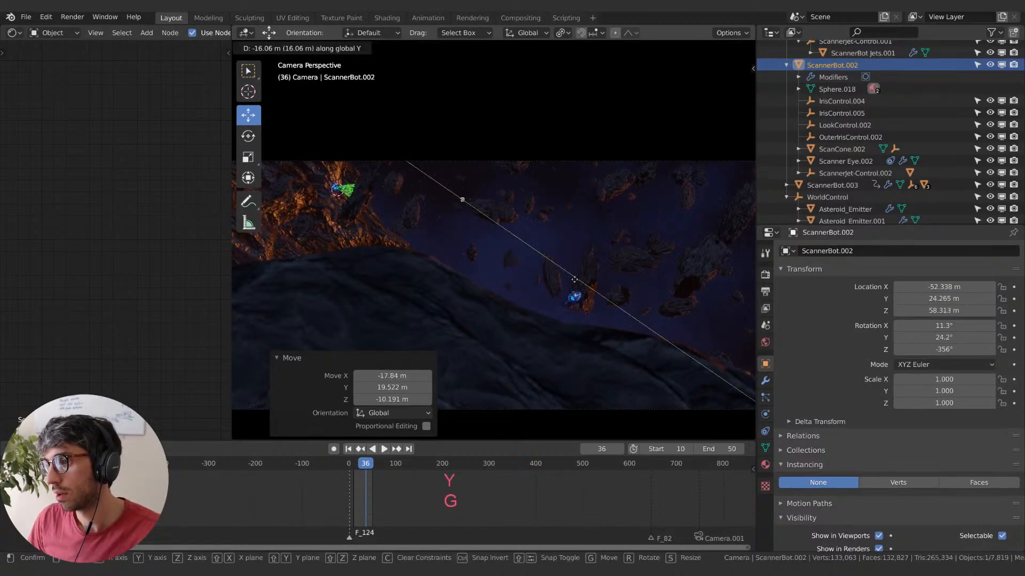
pyautogui.click(566, 346)
pyautogui.press('g')
pyautogui.click(581, 336)
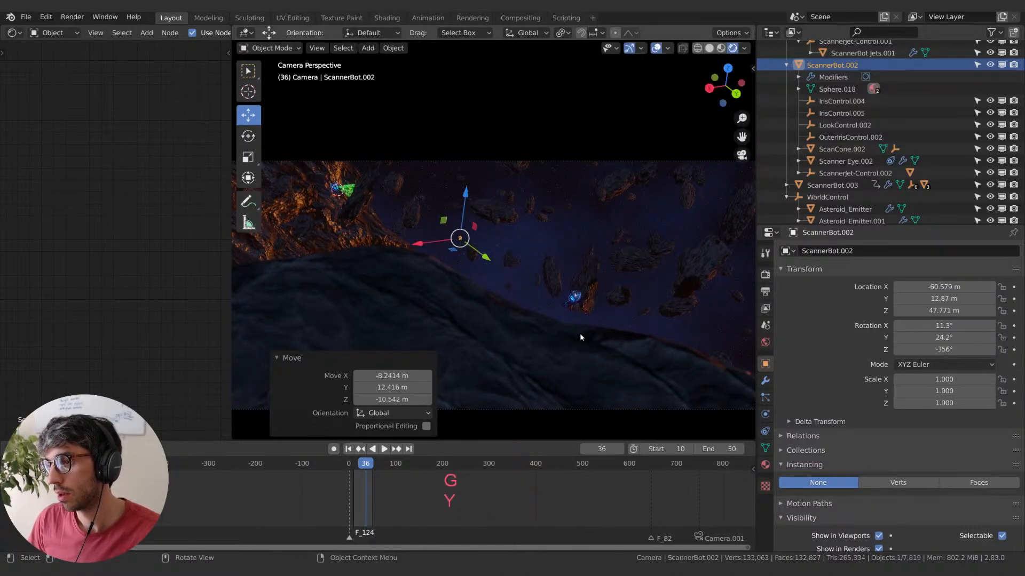
# - Rotate ScannerBot.002 about 47.4° around Z and place it by the dark asteroid's ridge at about X -55.1 m, Y 10.3 m, Z 45.1 m
pyautogui.press('r')
pyautogui.press('z')
pyautogui.click(536, 268)
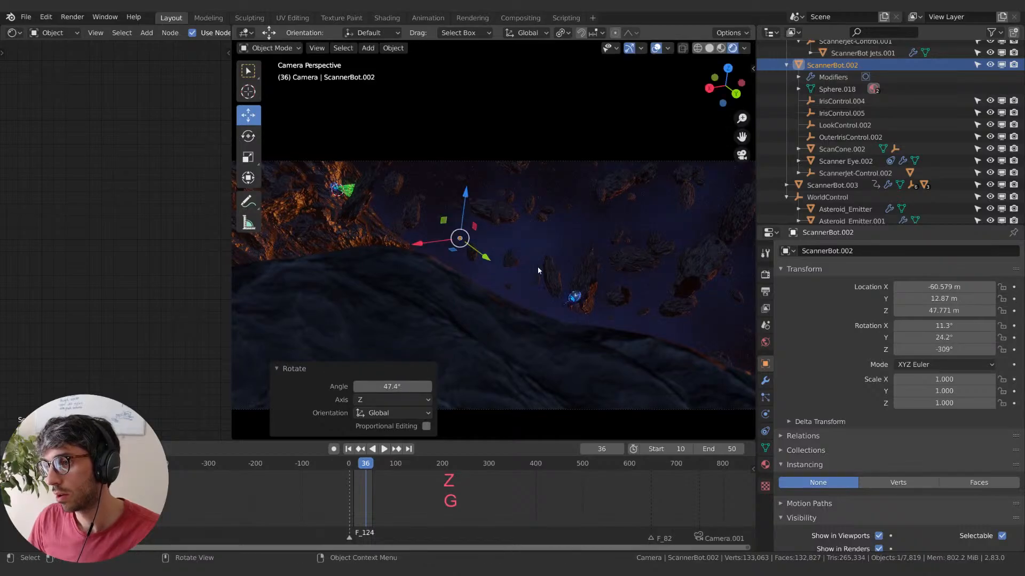
pyautogui.press('g')
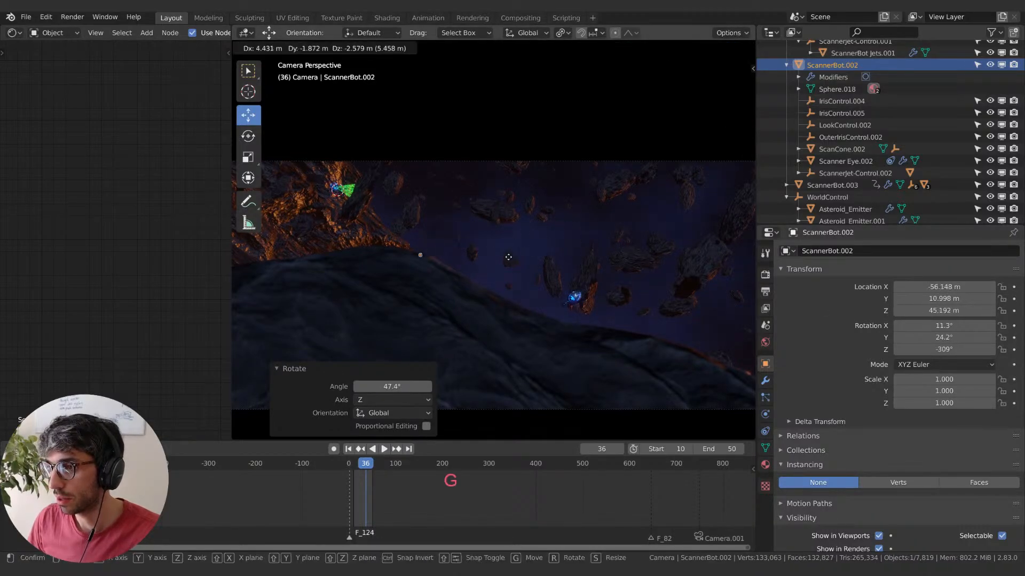
pyautogui.click(504, 255)
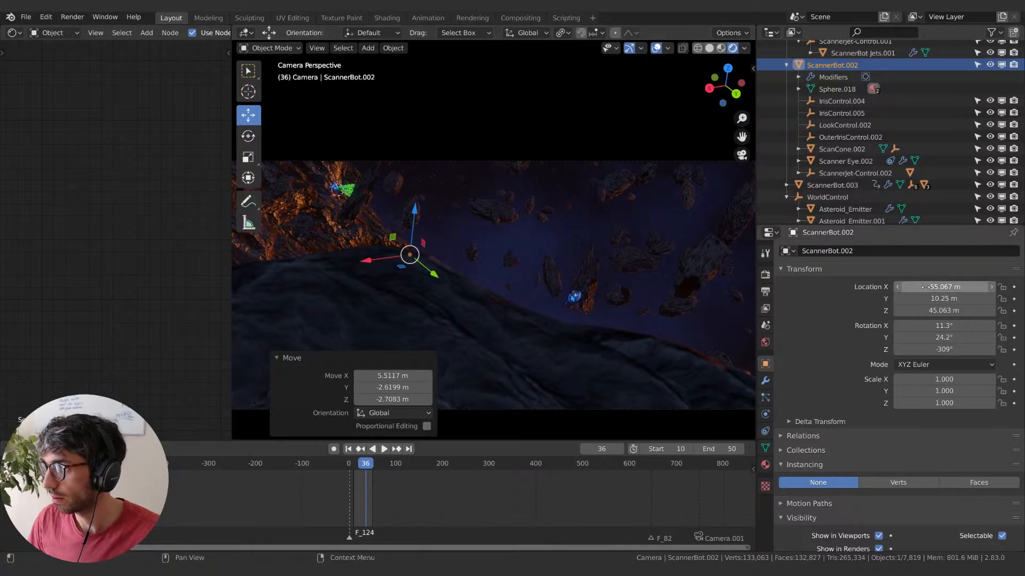
# - Go to start frame 10 and keyframe ScannerBot.002's location and rotation
pyautogui.click(349, 448)
pyautogui.press('i')
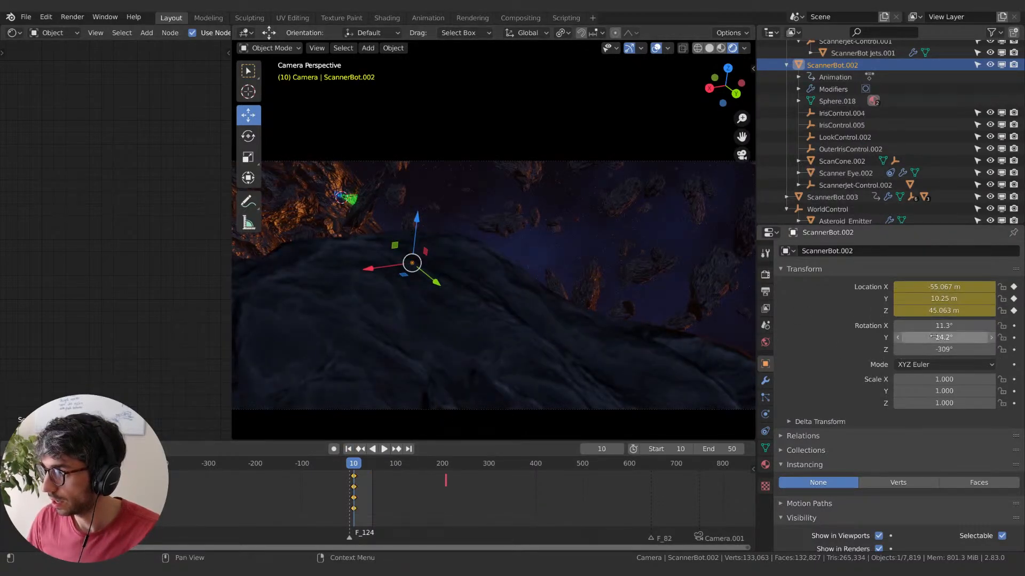
pyautogui.press('i')
# - At frame 50, move ScannerBot.002 to about X -72.4 m, Y 19.8 m, Z 51.3 m and rotate it about -18.1° around Z
pyautogui.click(409, 449)
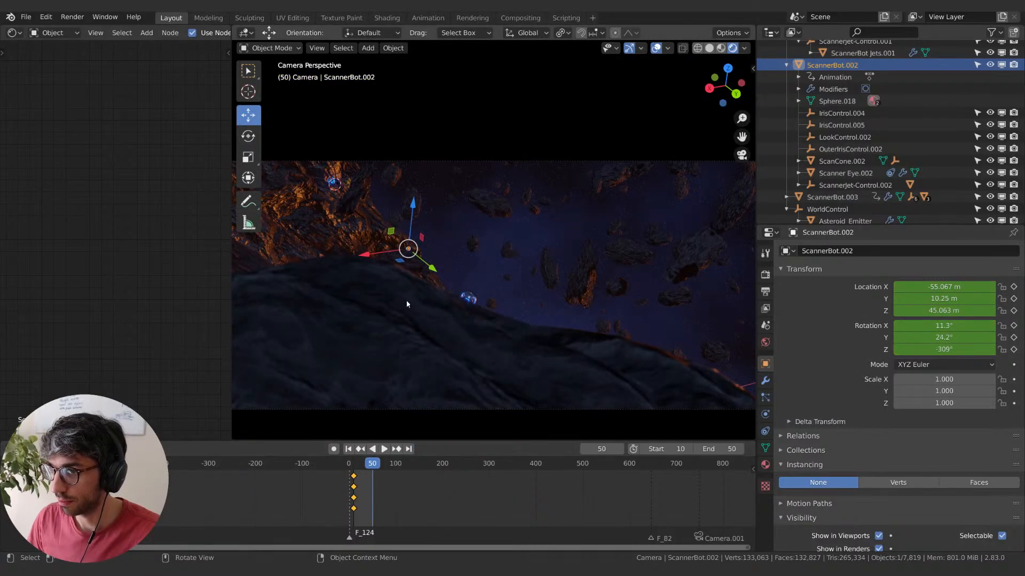
pyautogui.press('g')
pyautogui.click(561, 268)
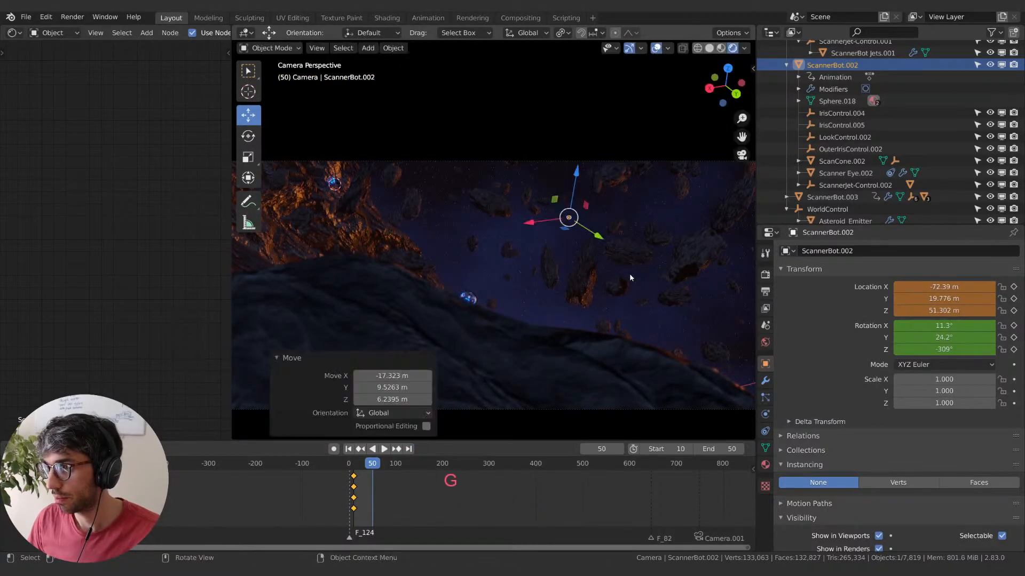
pyautogui.press('r')
pyautogui.press('z')
pyautogui.click(593, 237)
# - Bring ScannerBot.002 closer to the camera, to about X -61.4 m, Y 31.4 m, Z 57.7 m
pyautogui.press('g')
pyautogui.press('y')
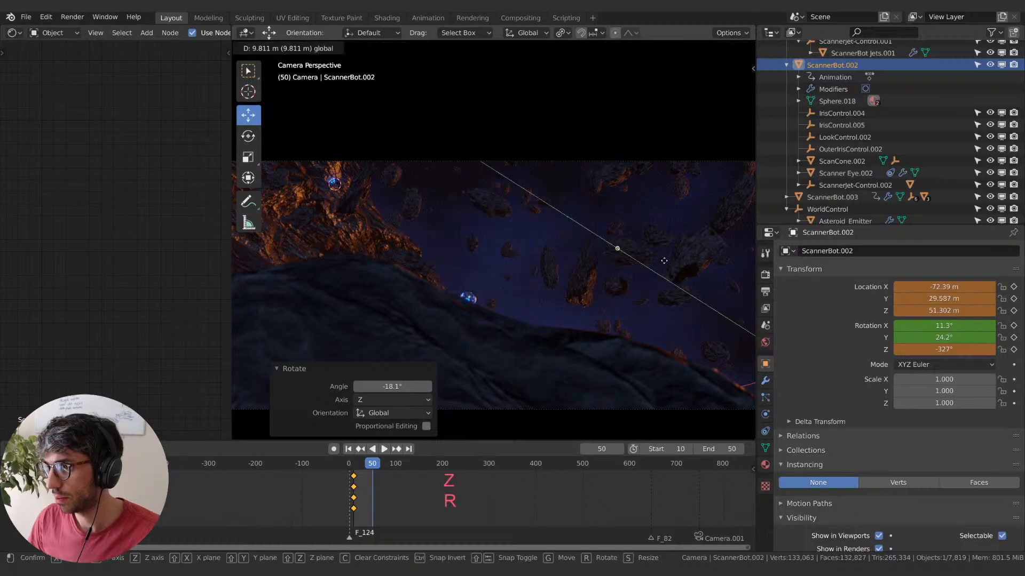
pyautogui.click(657, 265)
pyautogui.press('g')
pyautogui.click(595, 230)
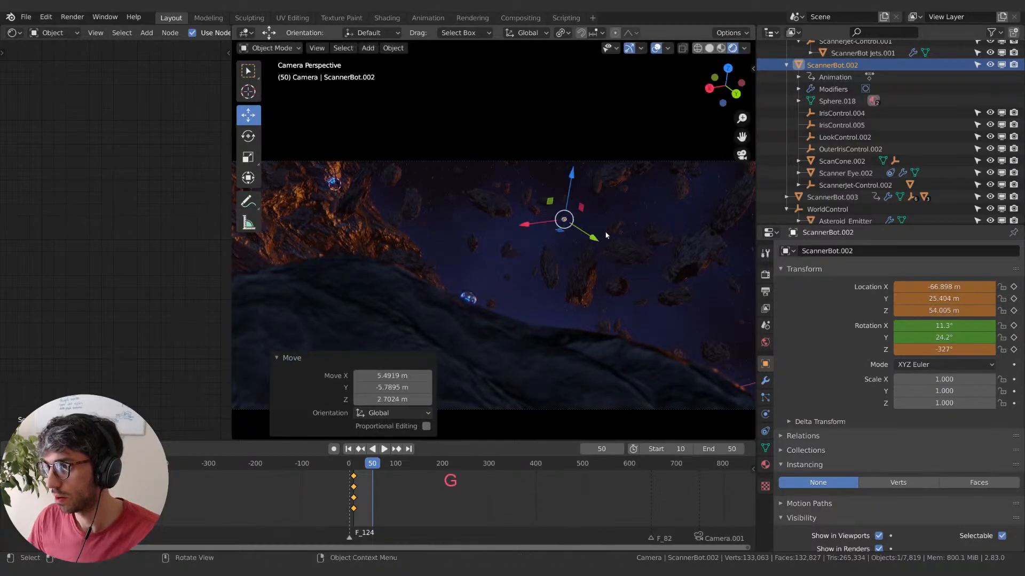
pyautogui.press('g')
pyautogui.press('y')
pyautogui.click(659, 267)
pyautogui.press('g')
pyautogui.click(598, 232)
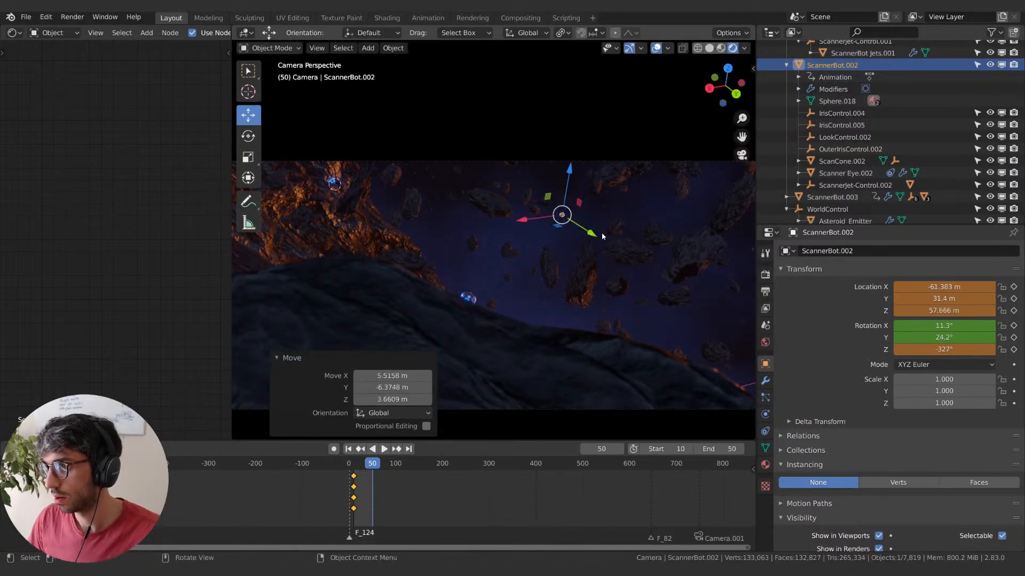
# - Nudge ScannerBot.002 to about X -62.9 m, Y 32.2 m, Z 58.2 m and keyframe its location and rotation at frame 50
pyautogui.press('g')
pyautogui.click(623, 233)
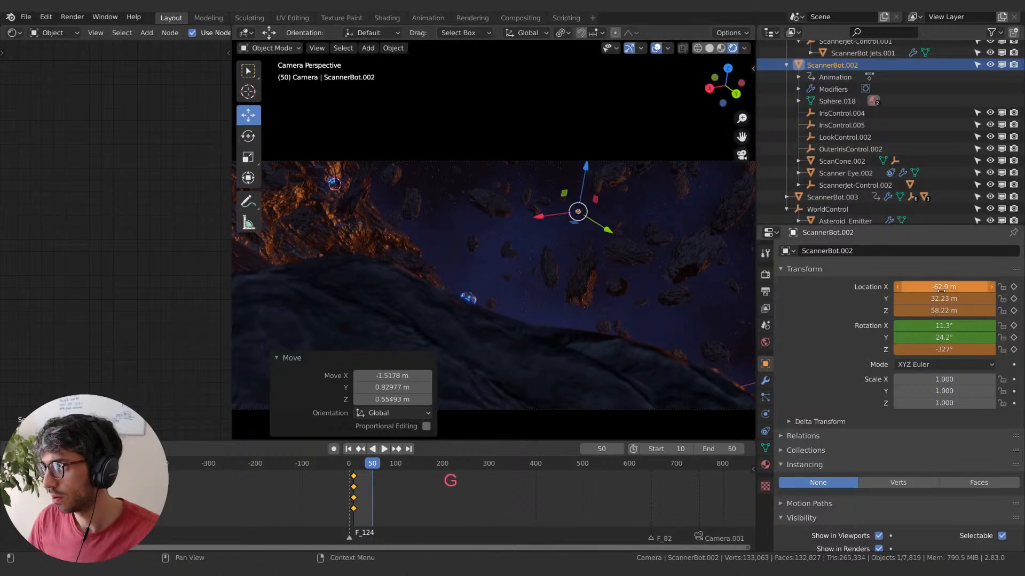
pyautogui.press('i')
pyautogui.press('i')
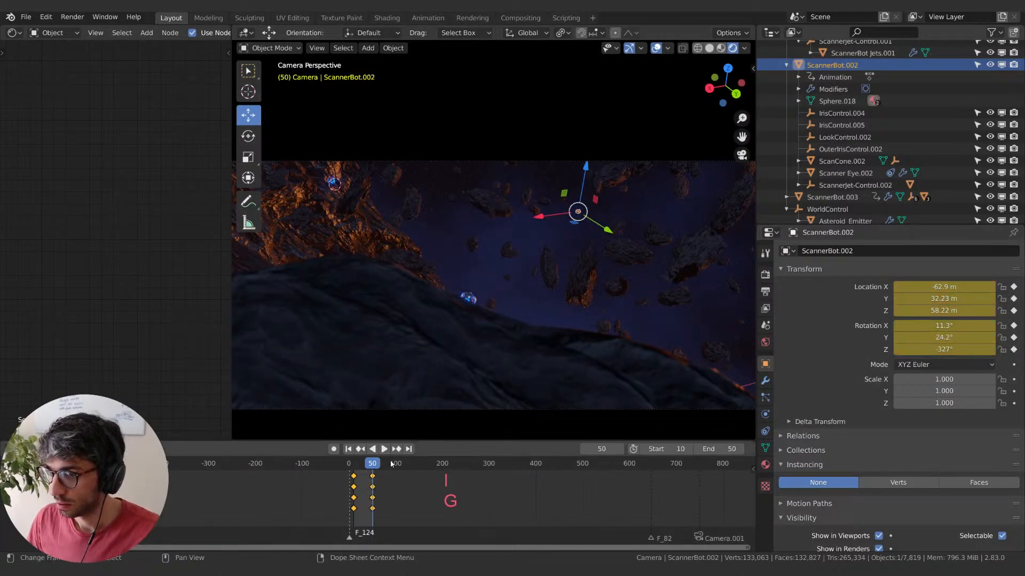
# - Play back the shot from its start frame and delay ScannerBot.002's end keyframes to about frame 71
pyautogui.click(348, 448)
pyautogui.press('space')
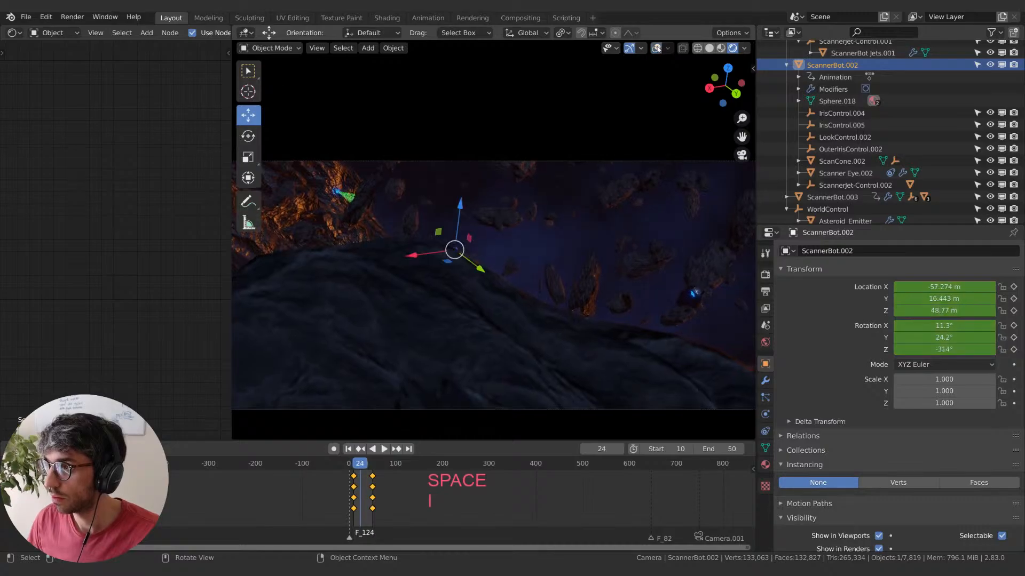
pyautogui.press('space')
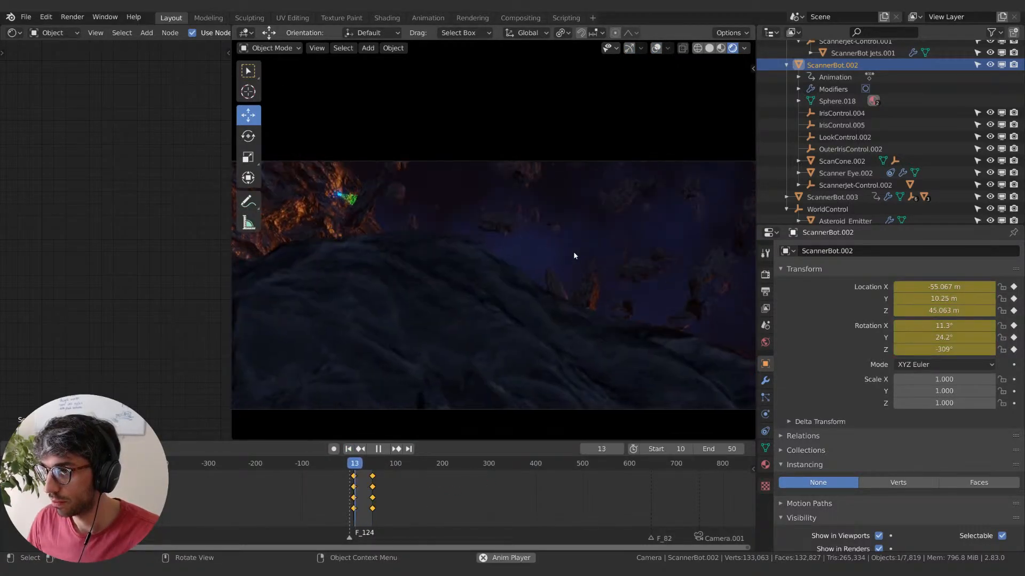
pyautogui.press('space')
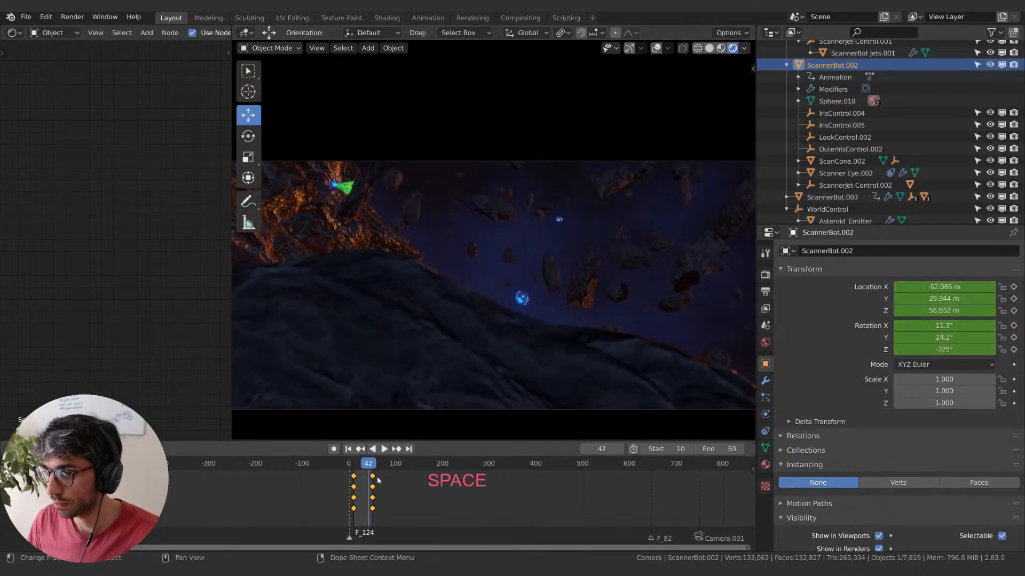
pyautogui.click(374, 478)
pyautogui.press('g')
pyautogui.click(383, 479)
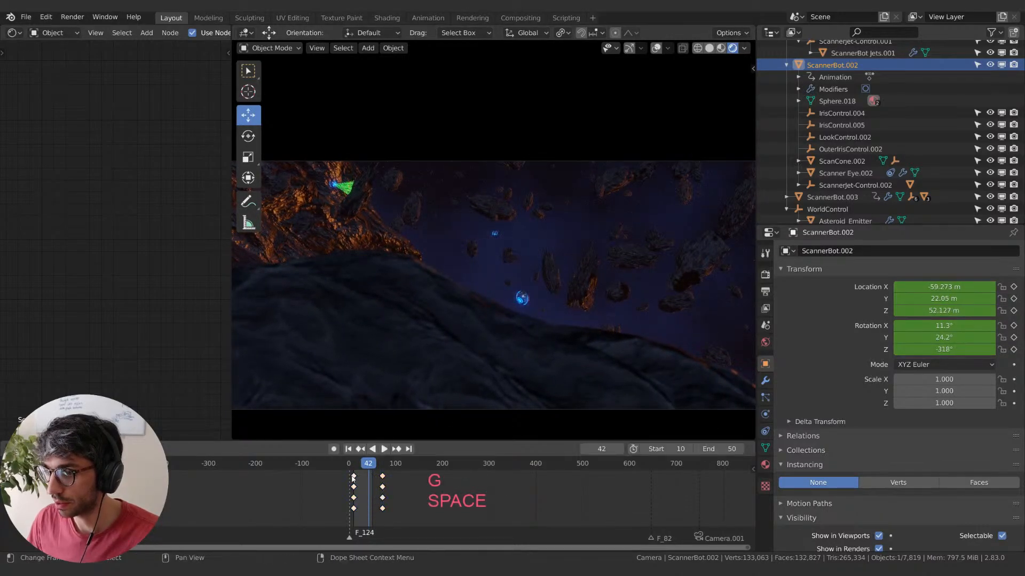
# - Delay ScannerBot.002's start keyframes to frame 24 and play back the shot
pyautogui.click(352, 477)
pyautogui.press('g')
pyautogui.click(360, 478)
pyautogui.moveTo(360, 463); pyautogui.dragTo(364, 463)
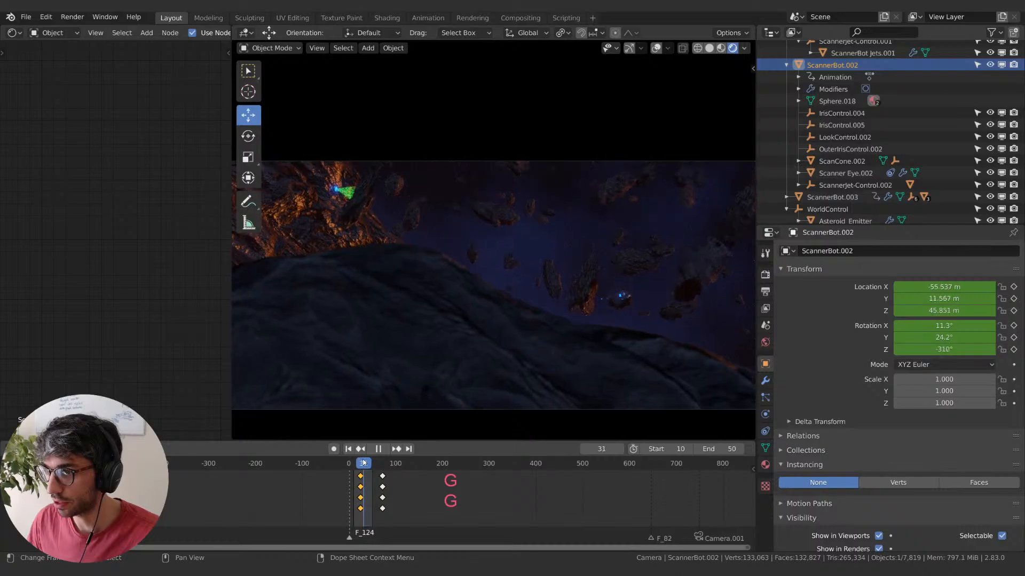
pyautogui.press('space')
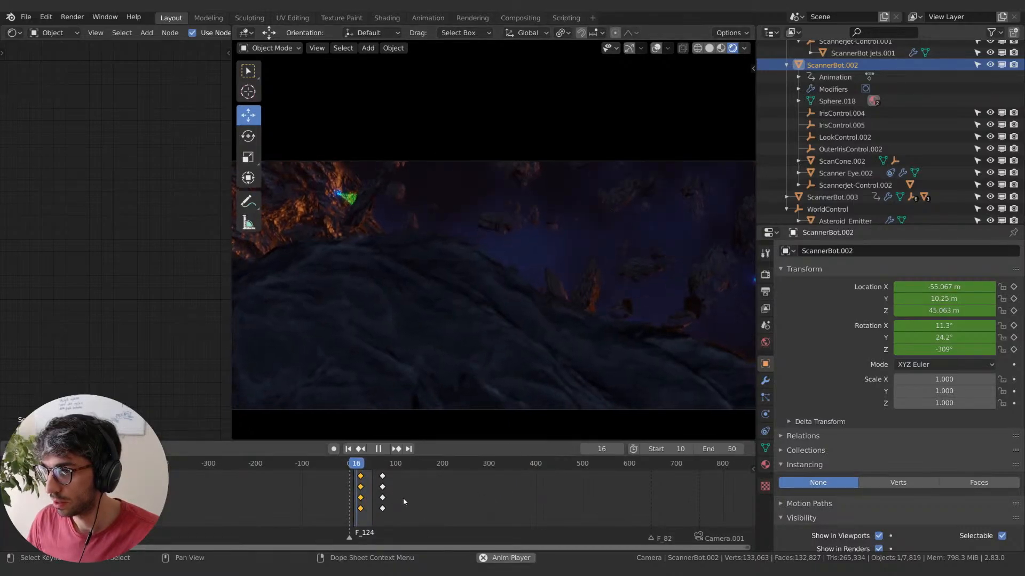
pyautogui.press('space')
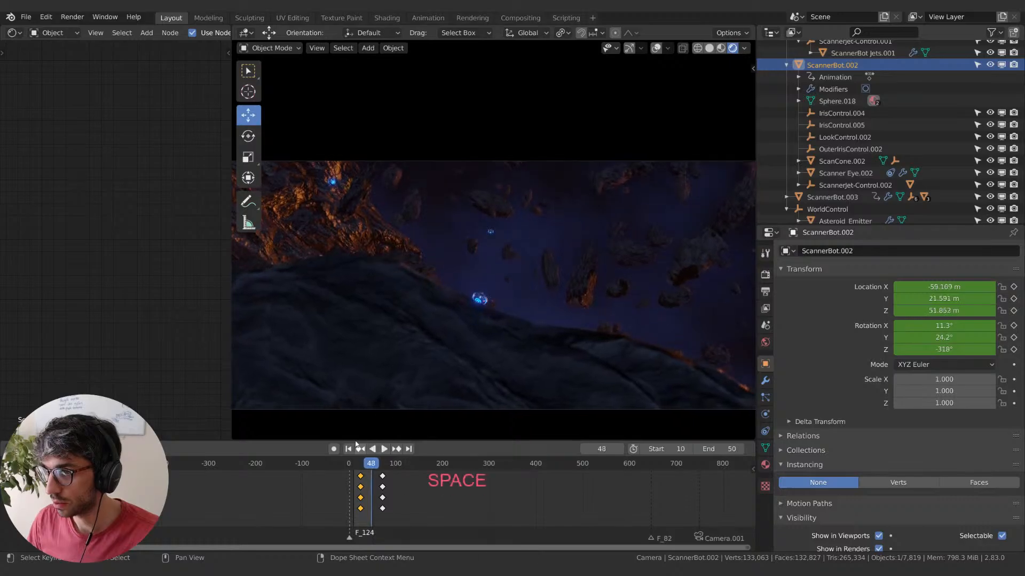
# - At its frame 24 keyframe, move ScannerBot.002 to about X -60.25 m, Y 6.43 m, Z 58.55 m and keyframe it
pyautogui.keyDown('shift'); pyautogui.moveTo(369, 464); pyautogui.dragTo(360, 463, button='right'); pyautogui.keyUp('shift')
pyautogui.press('Down')
pyautogui.press('Up')
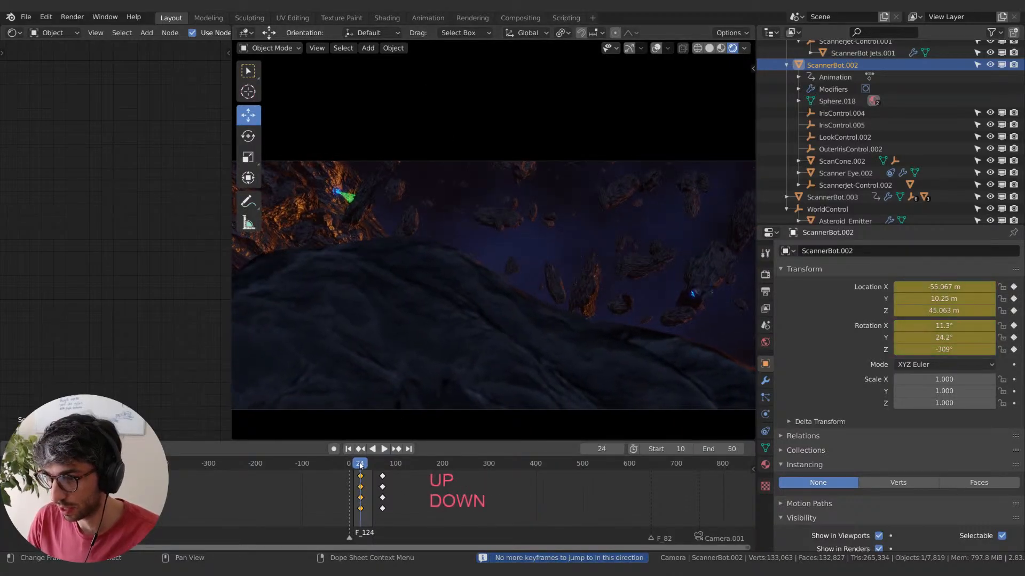
pyautogui.press('g')
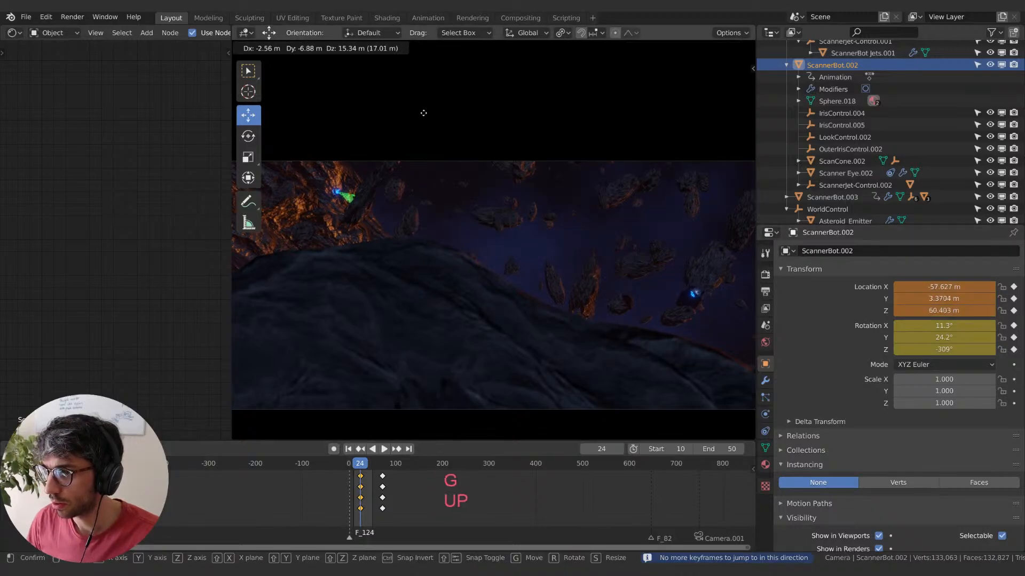
pyautogui.press('Escape')
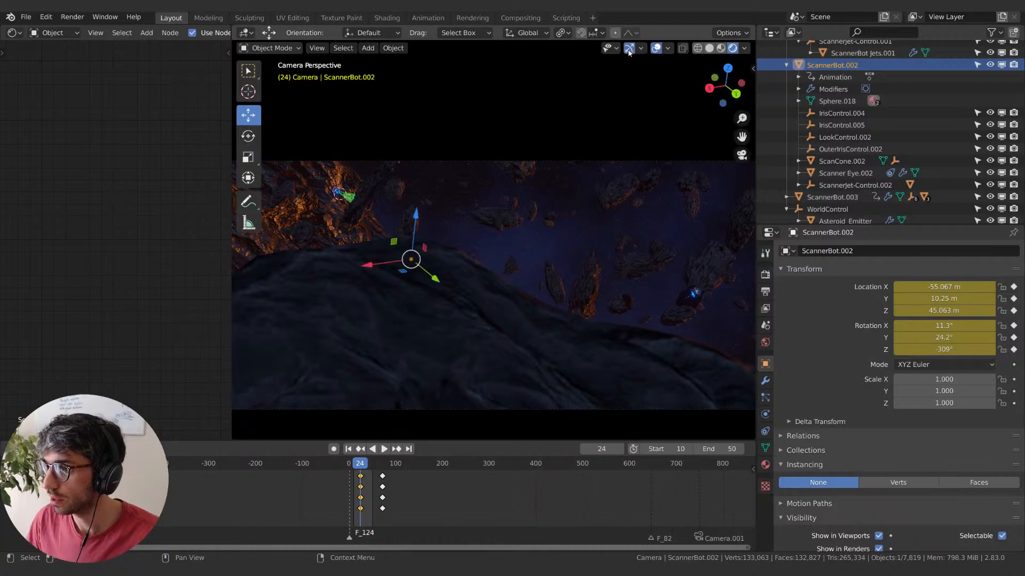
pyautogui.press('g')
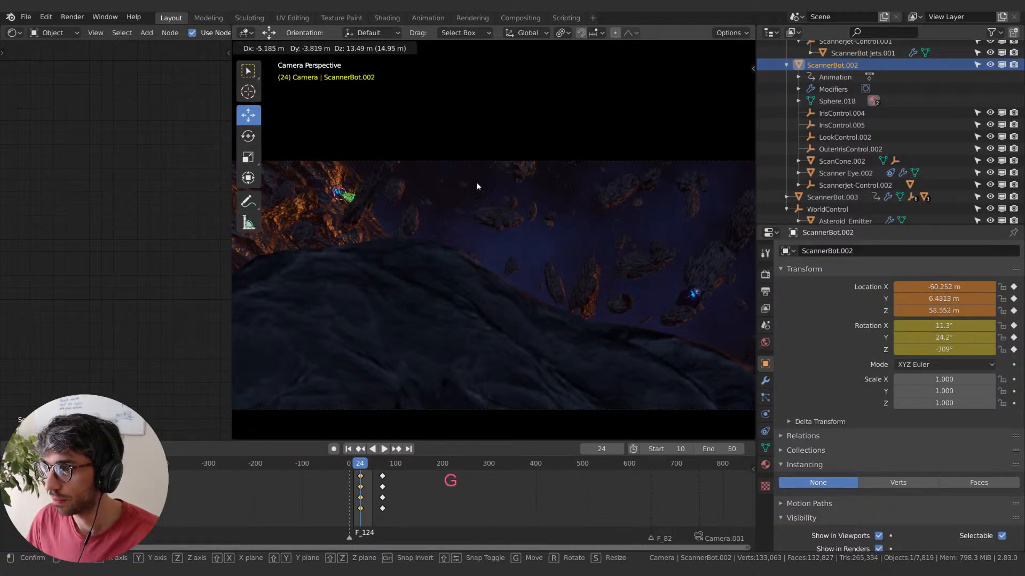
pyautogui.click(476, 185)
pyautogui.press('i')
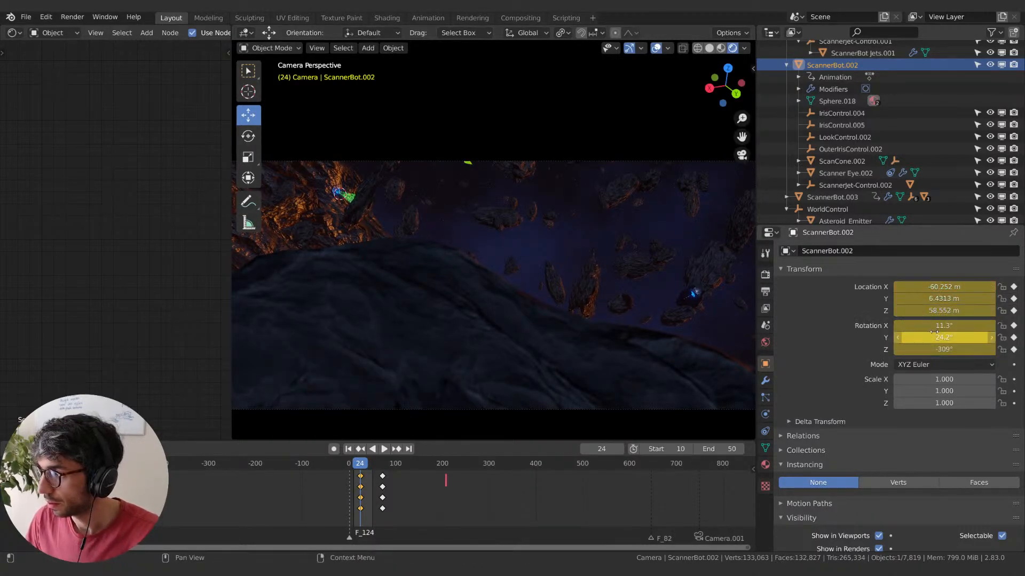
# - Move ScannerBot.002's first keyframes to about frame -6 and its last ones to about frame 58, and play back the shot
pyautogui.press('space')
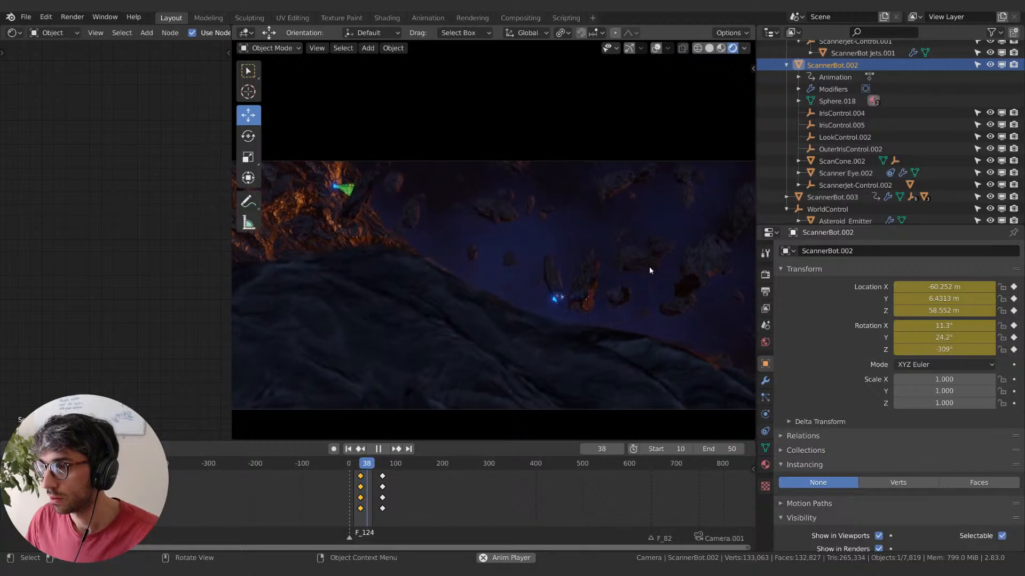
pyautogui.press('space')
pyautogui.press('g')
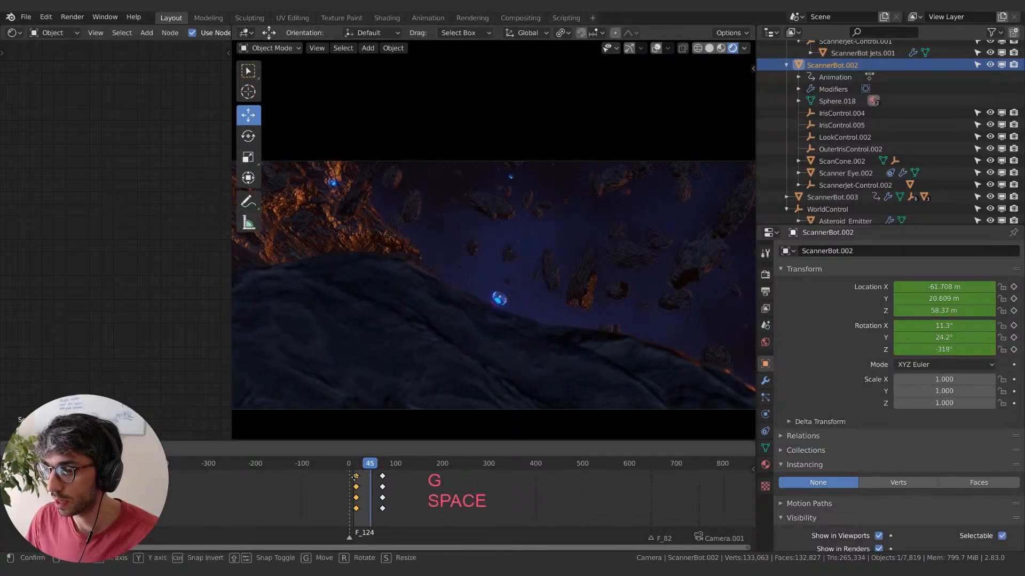
pyautogui.click(346, 479)
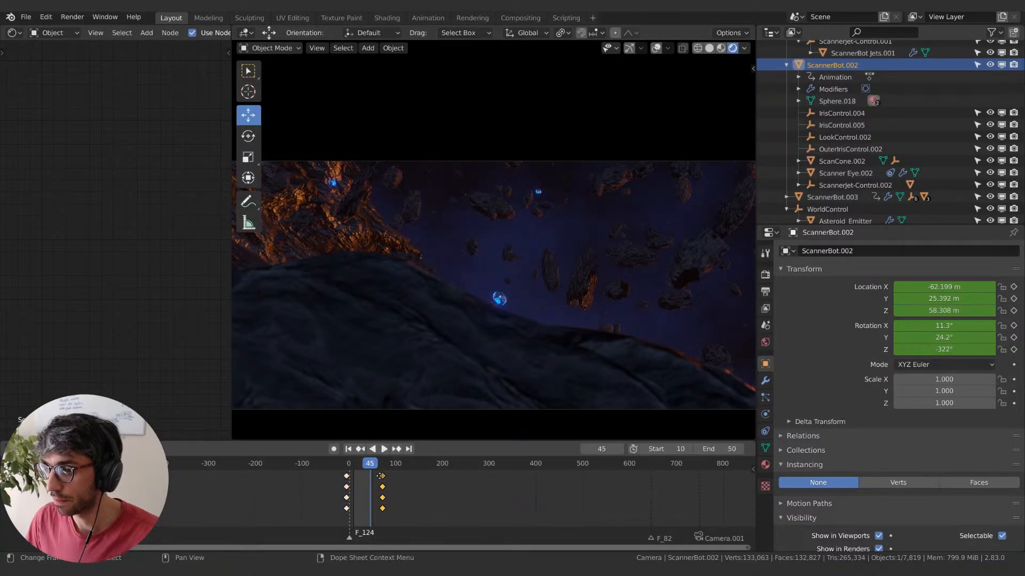
pyautogui.press('g')
pyautogui.click(373, 476)
pyautogui.press('space')
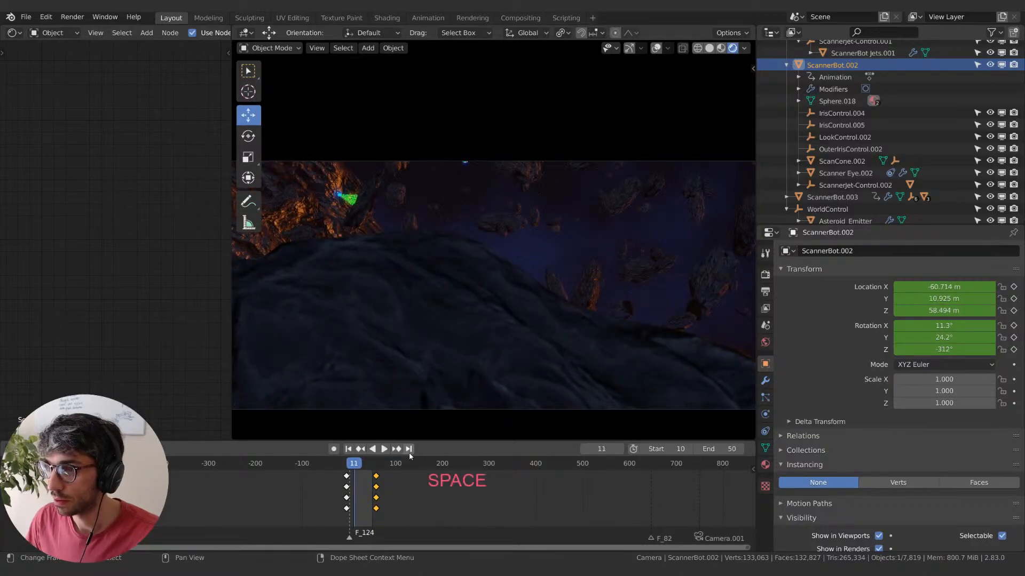
pyautogui.press('space')
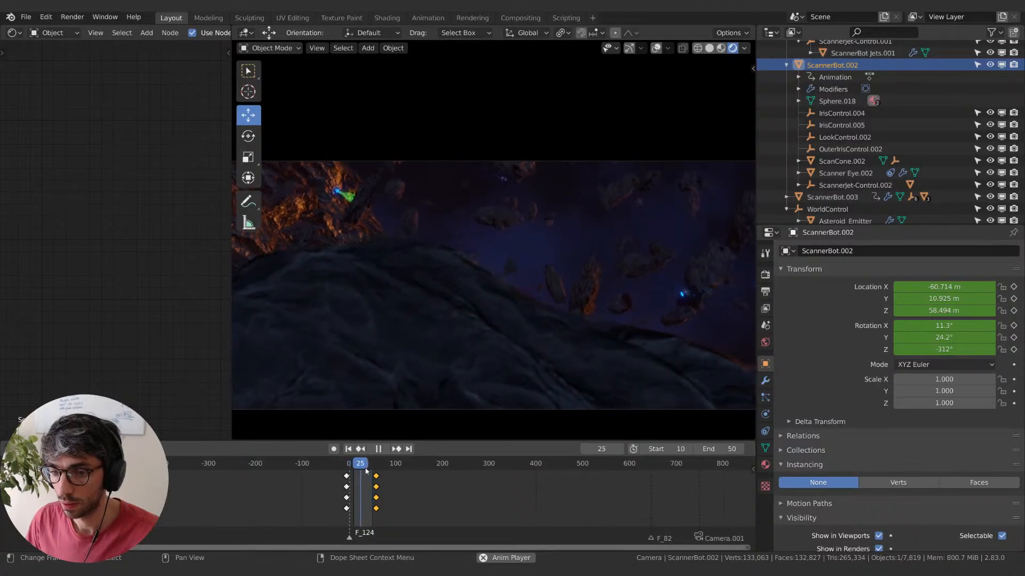
pyautogui.press('space')
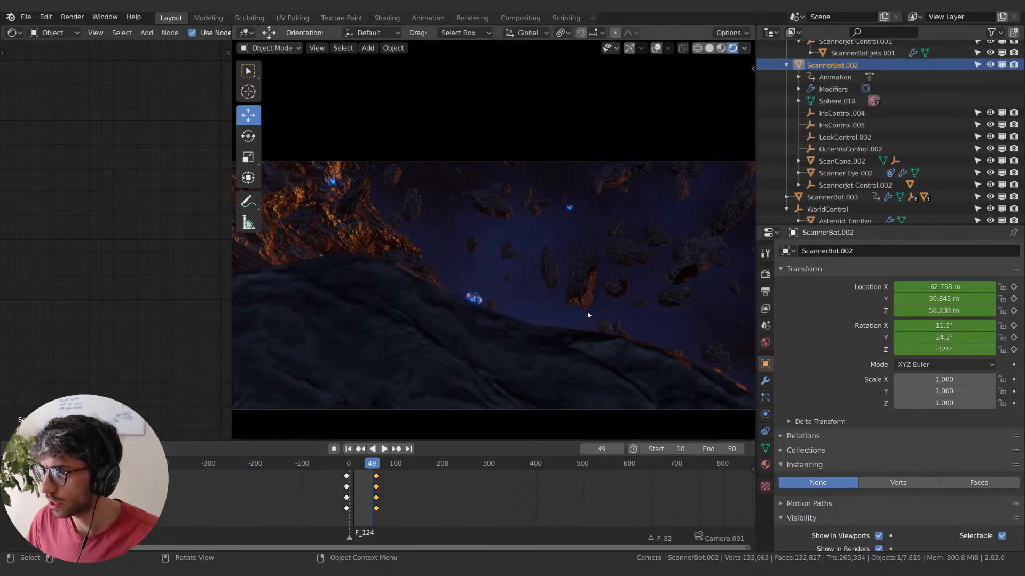
# - Clear ScannerBot.002's rotation keyframes and set its rotation to about 1.39° on Y and -265° on Z
pyautogui.scroll(6, 606, 284)
pyautogui.keyDown('shift'); pyautogui.moveTo(653, 180); pyautogui.dragTo(488, 245, button='middle'); pyautogui.keyUp('shift')
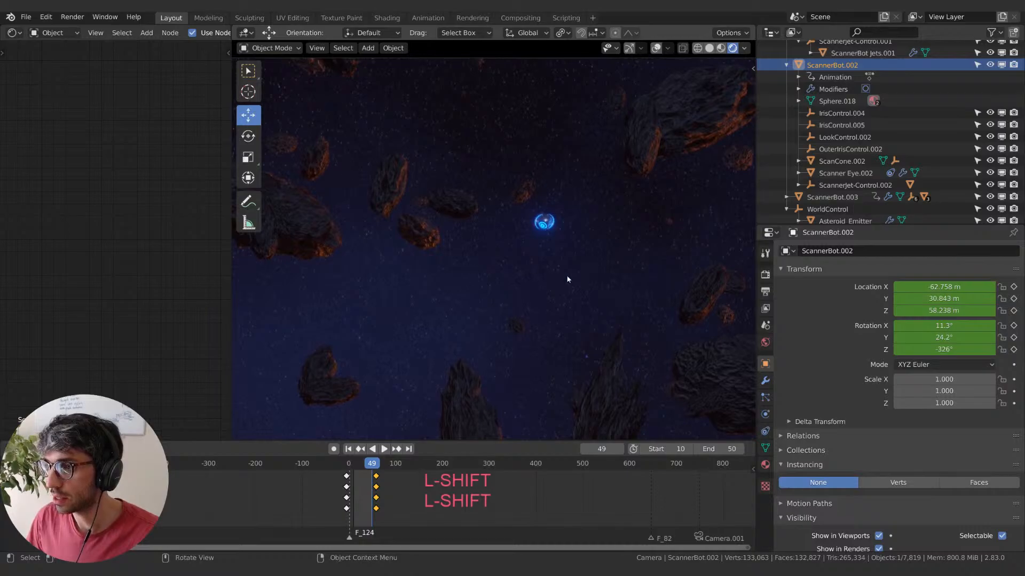
pyautogui.moveTo(372, 466); pyautogui.dragTo(354, 467)
pyautogui.press('space')
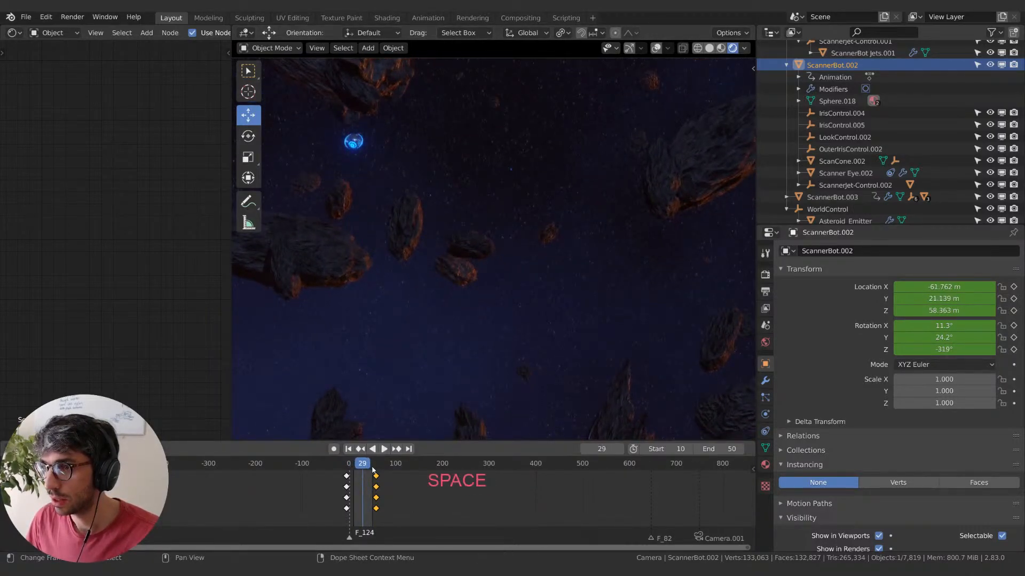
pyautogui.rightClick(941, 325)
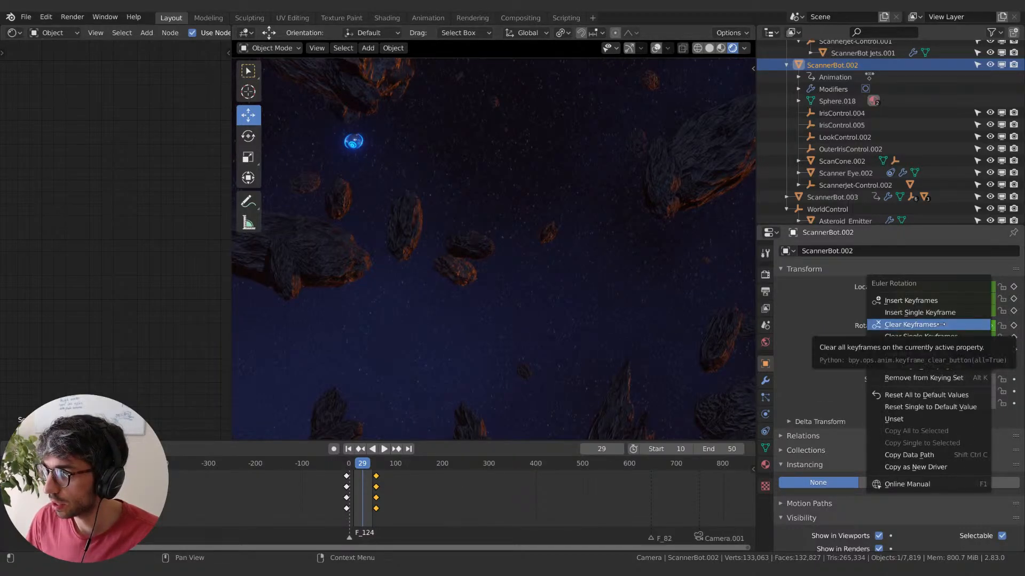
pyautogui.click(941, 325)
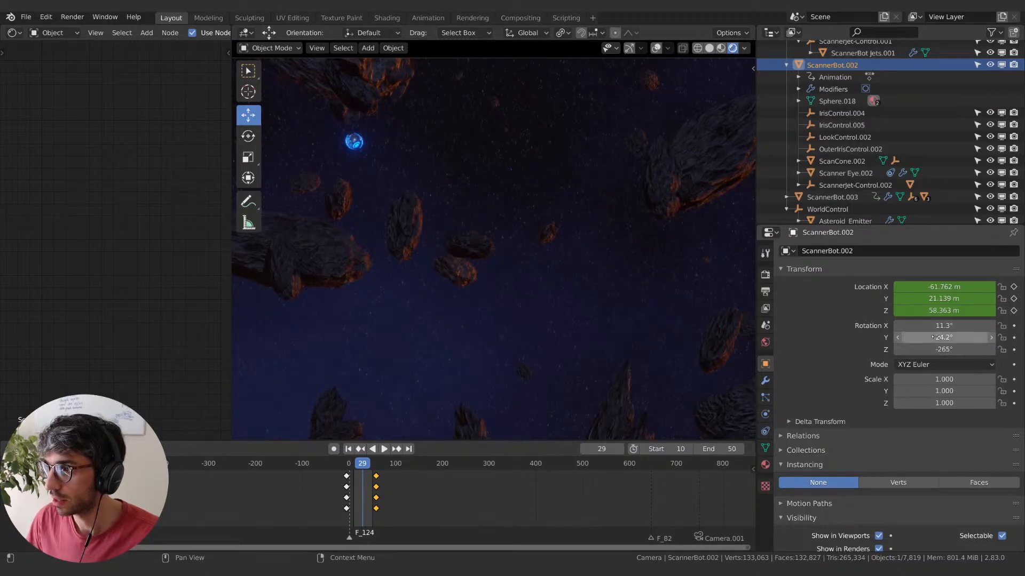
pyautogui.moveTo(942, 337); pyautogui.dragTo(915, 337)
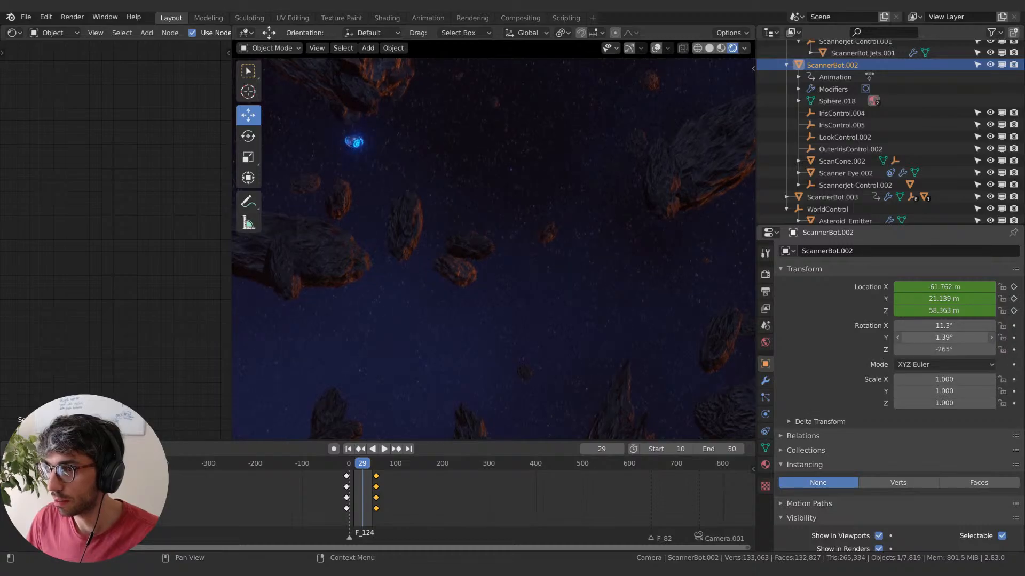
# - Rotate ScannerJet-Control.002 to about 95.4° on Y
pyautogui.click(837, 187)
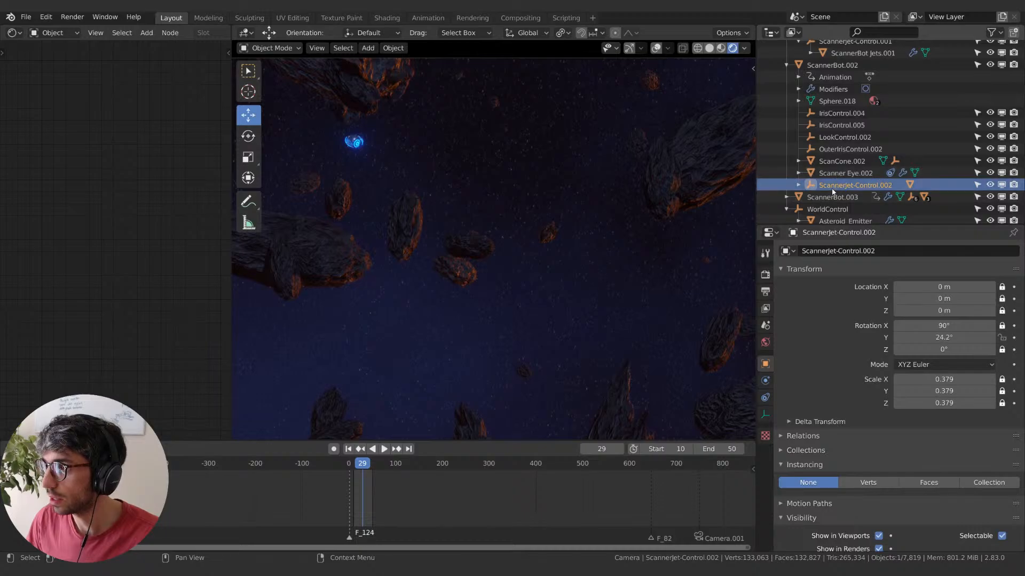
pyautogui.moveTo(944, 337); pyautogui.dragTo(961, 338)
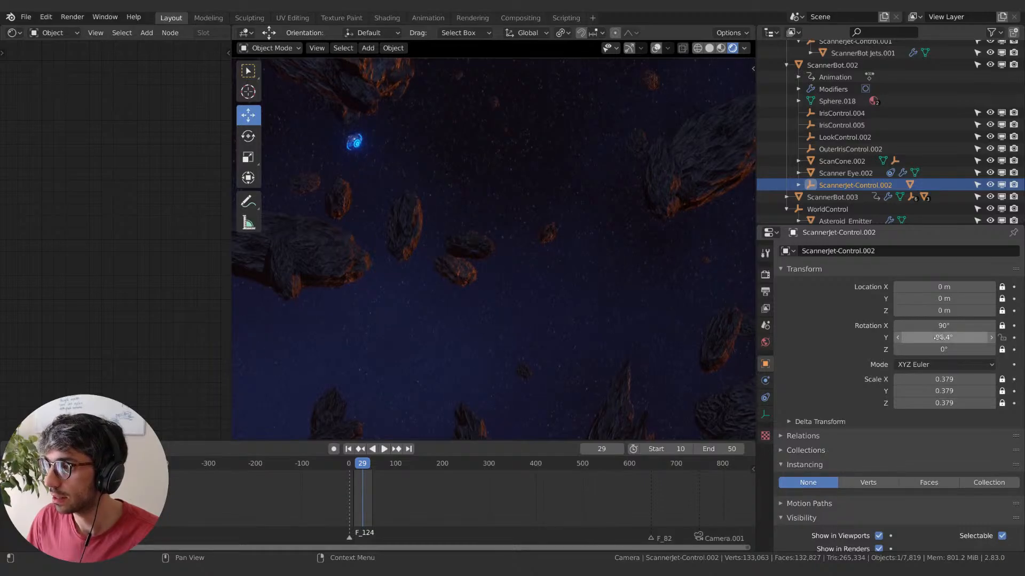
# - Play back the shot up close and through the camera to check ScannerBot.002's flight and jet direction
pyautogui.scroll(-1, 396, 360)
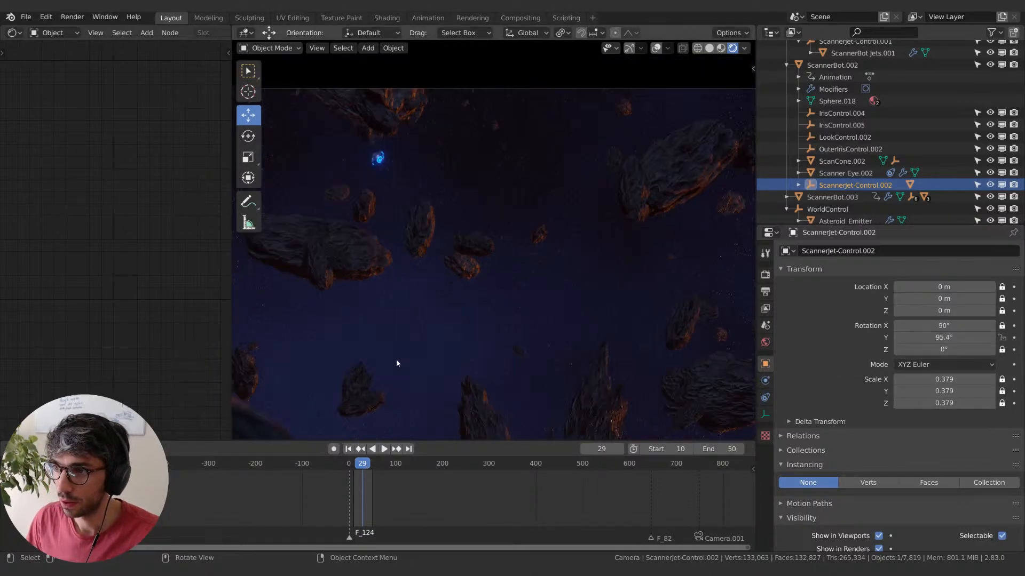
pyautogui.keyDown('shift'); pyautogui.moveTo(422, 301); pyautogui.dragTo(549, 338, button='middle'); pyautogui.keyUp('shift')
pyautogui.moveTo(363, 464); pyautogui.dragTo(356, 464)
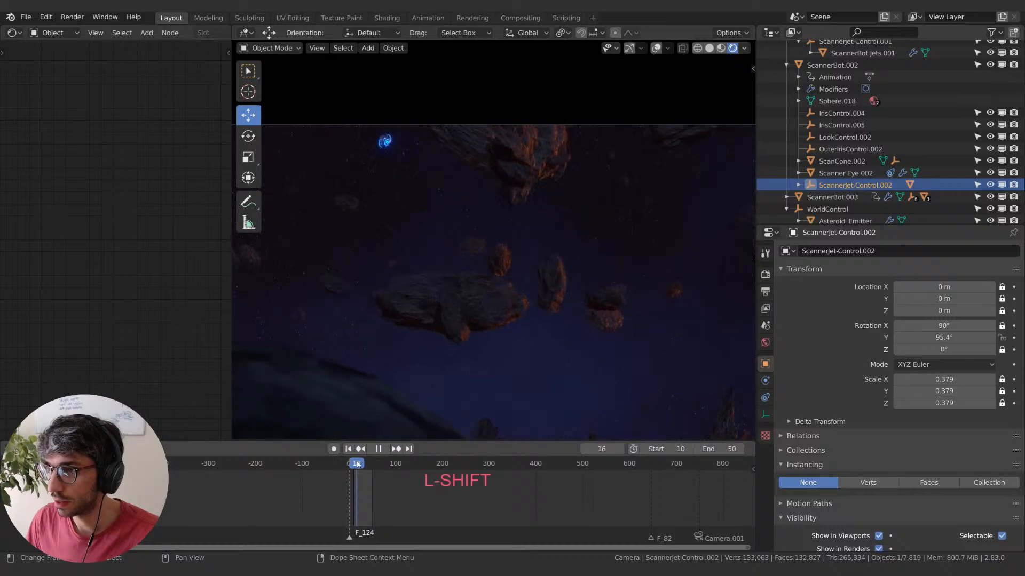
pyautogui.press('space')
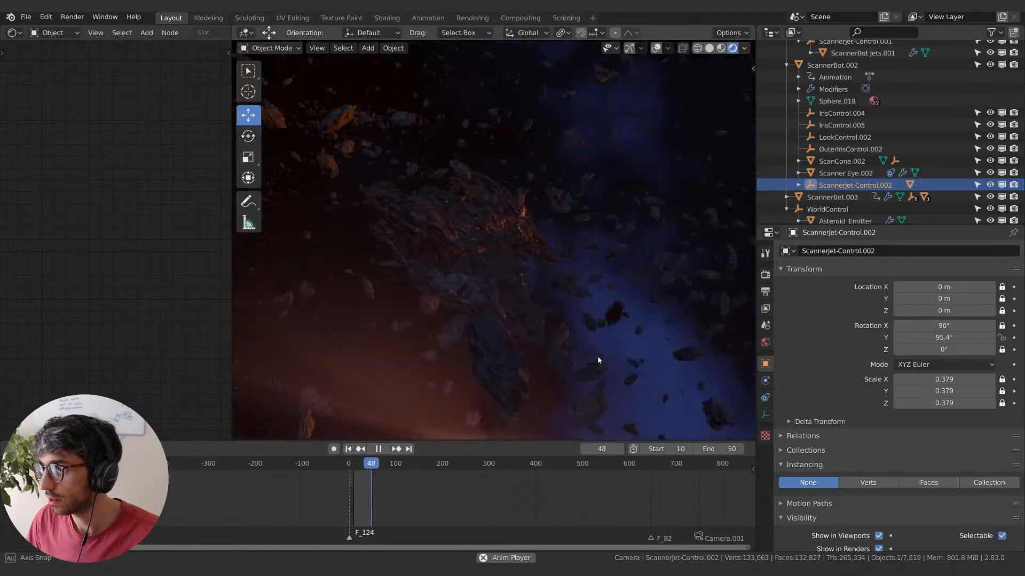
pyautogui.press('space')
pyautogui.press('KP_0')
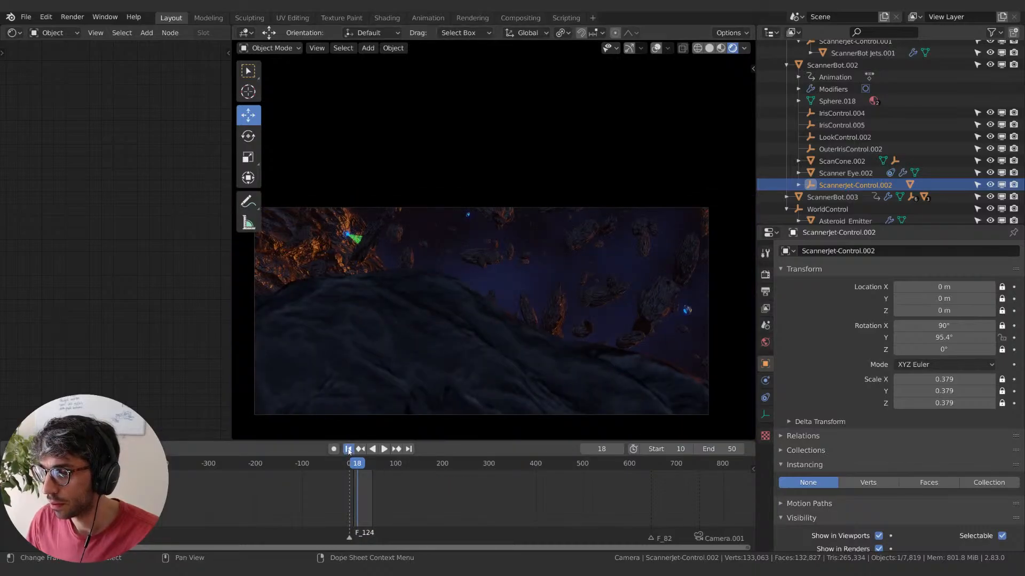
pyautogui.press('space')
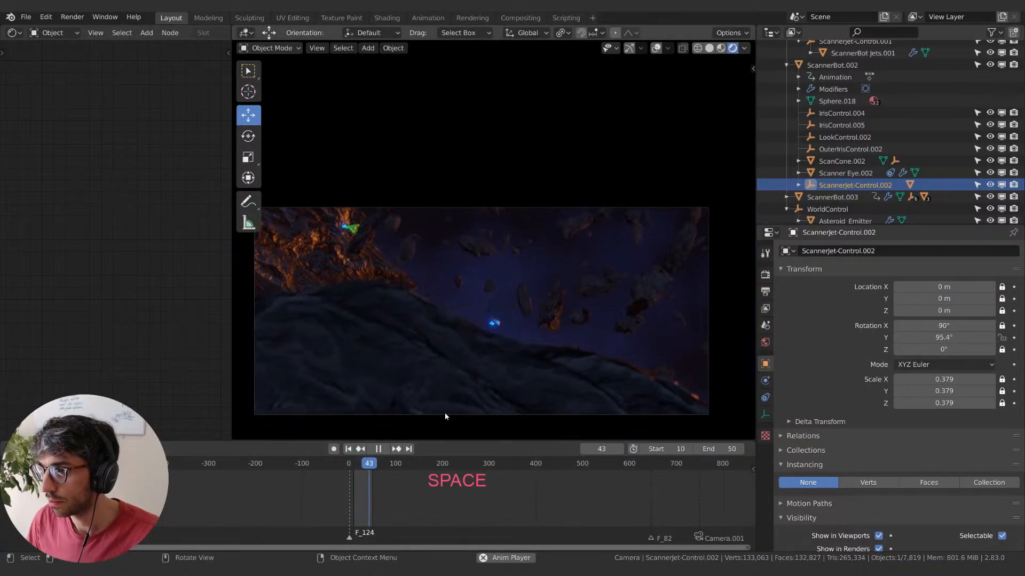
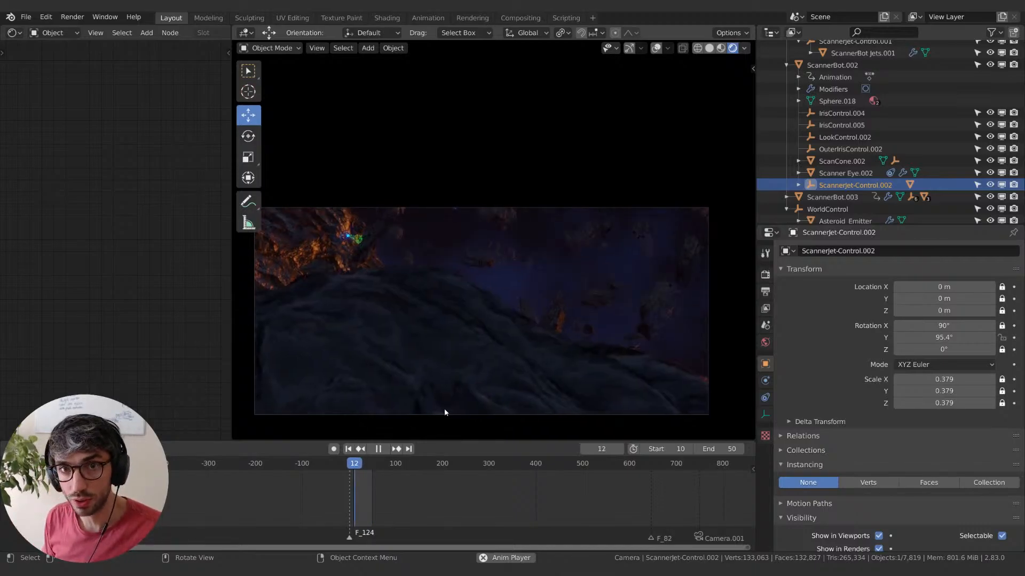
pyautogui.press('space')
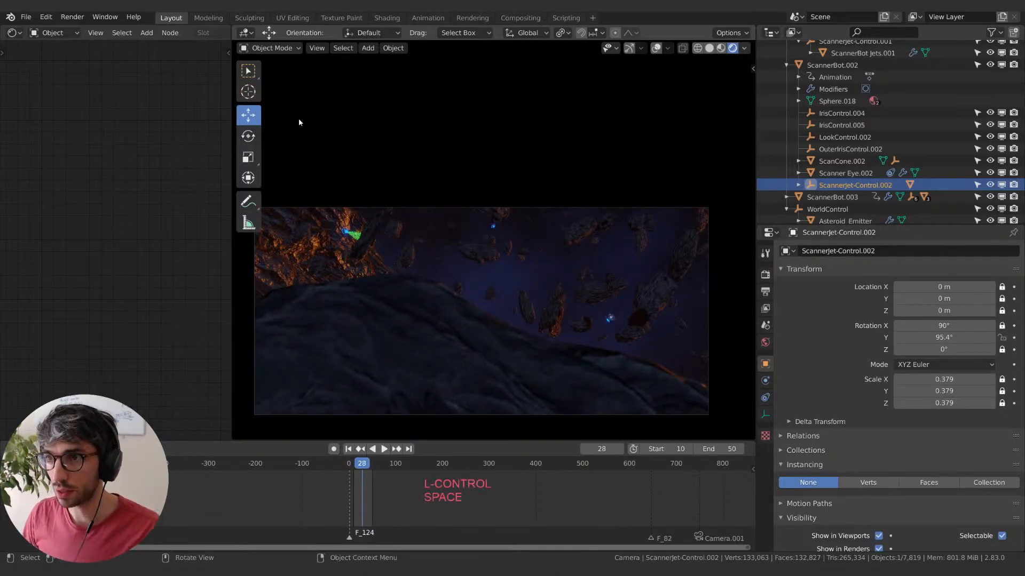
# - Begin saving the scene as a new file whose name starts with Epic_Space_Battles_12-Shot
pyautogui.click(27, 17)
pyautogui.click(59, 106)
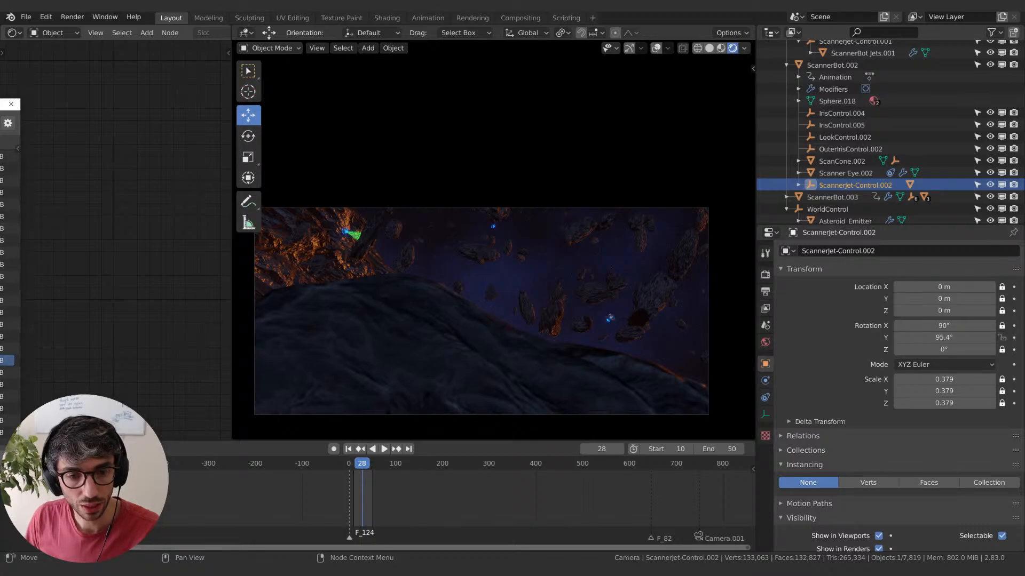
pyautogui.press('shift+KP_2')
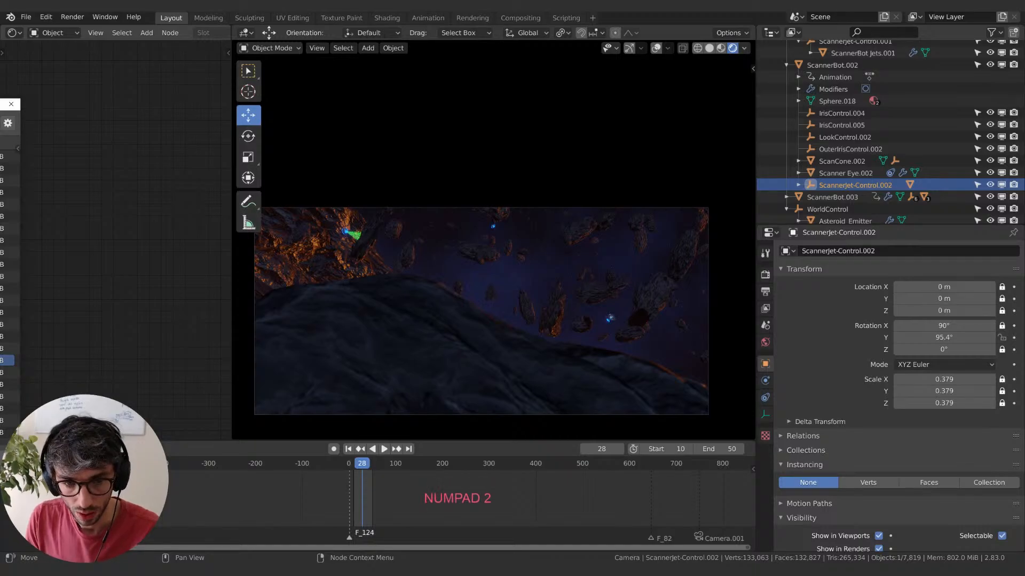
pyautogui.hotkey('shift', 's')
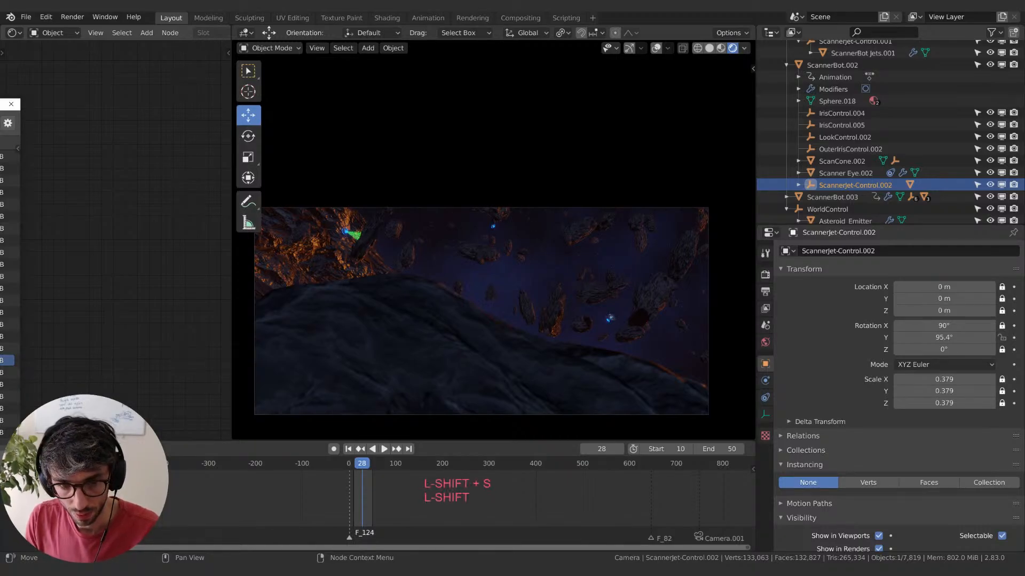
pyautogui.press('t')
pyautogui.press('o')
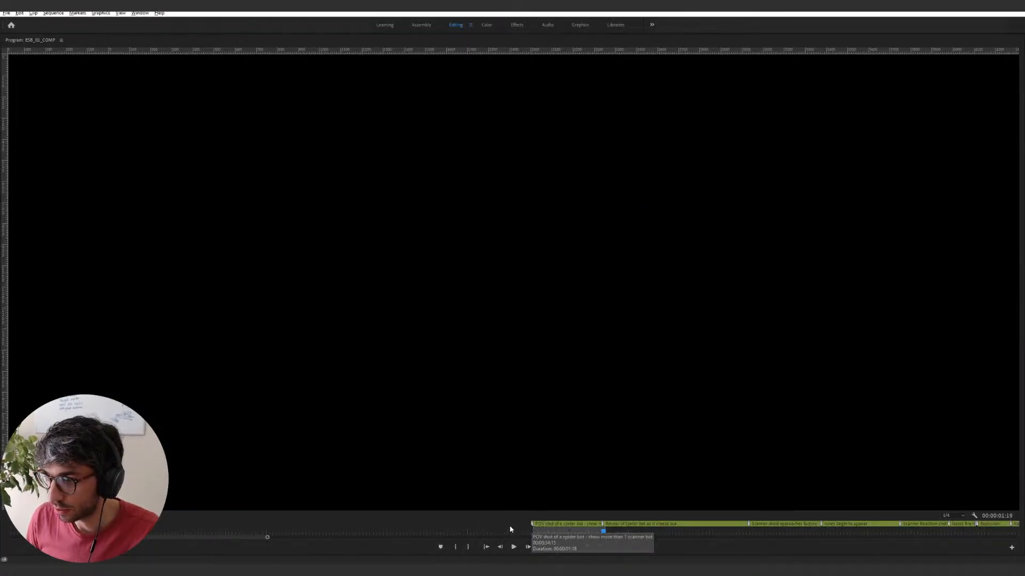
# - Switch to Premiere Pro, show the whole ESB_01_COMP sequence, and scrub through it to about 00:00:35:05 to determine the shot number
pyautogui.press('-')
pyautogui.press('-')
pyautogui.press('-')
pyautogui.press('-')
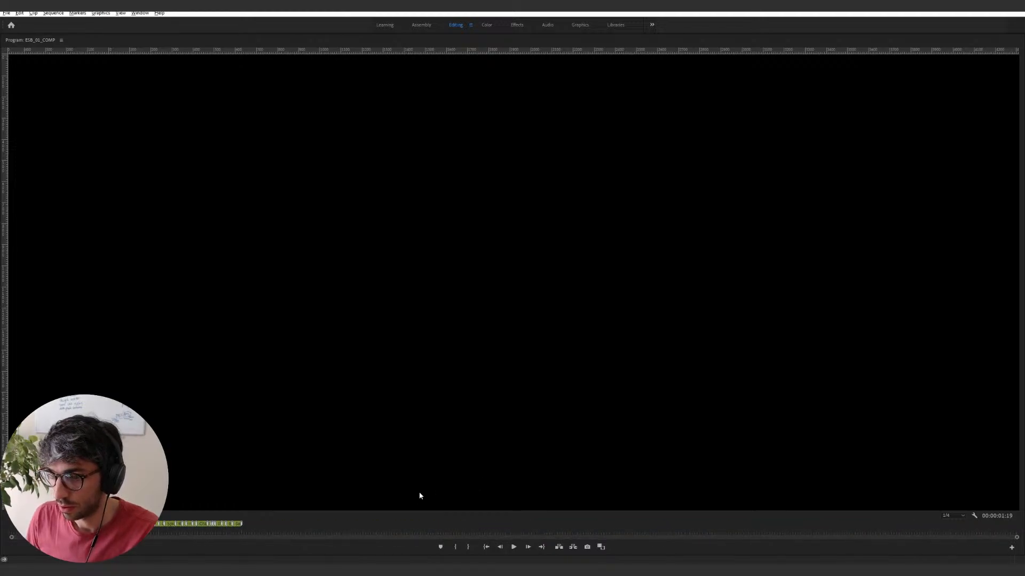
pyautogui.press('`')
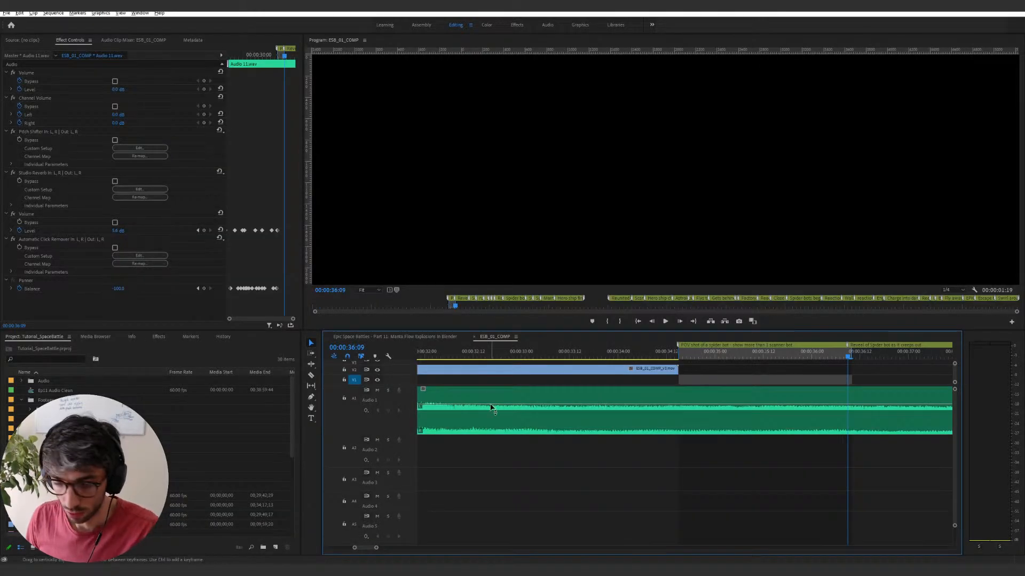
pyautogui.press('\\')
pyautogui.click(419, 353)
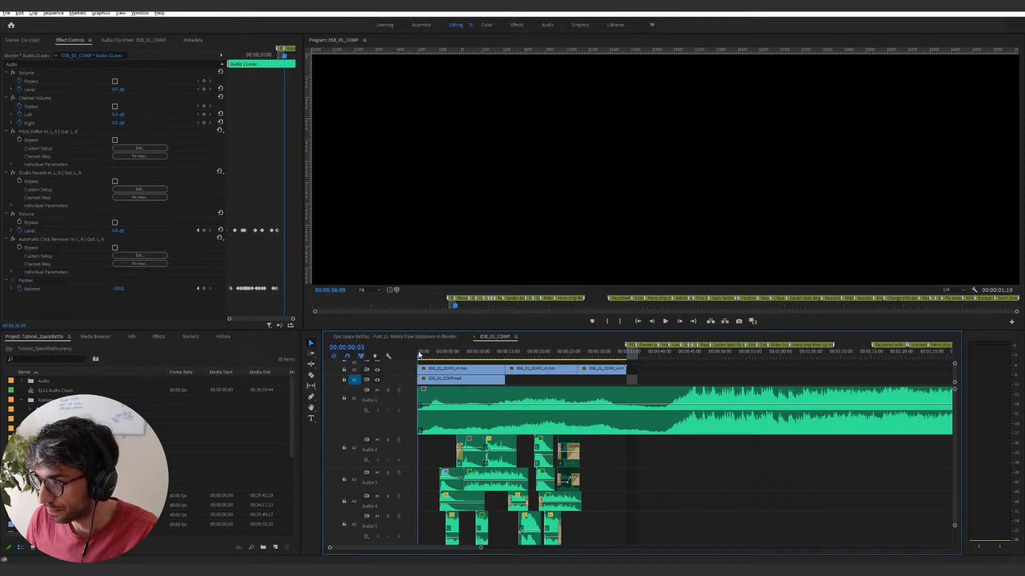
pyautogui.moveTo(420, 355); pyautogui.dragTo(631, 326)
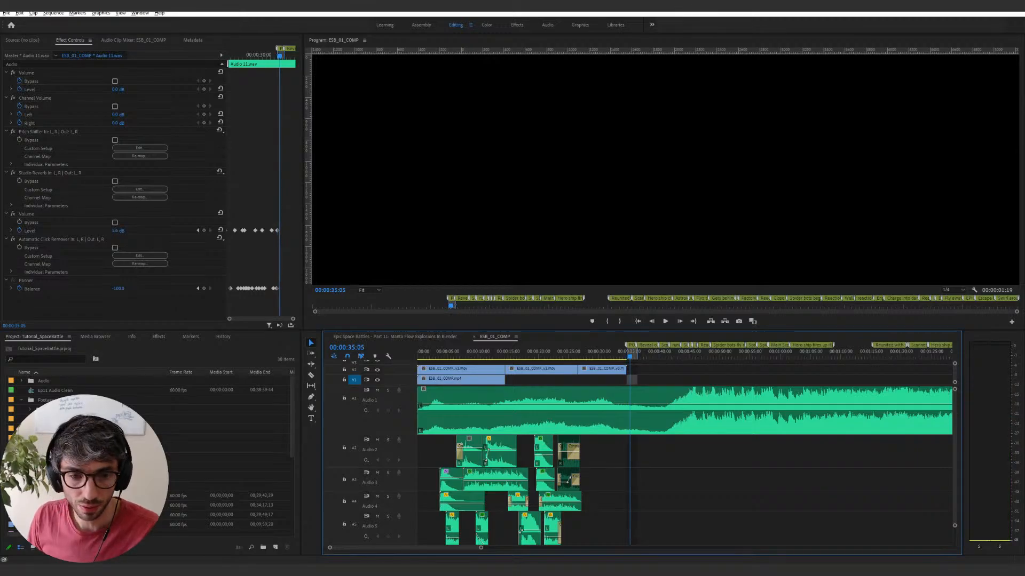
# - Return to Blender and save the scene as Epic_Space_Battles_12-Shot_07.blend
pyautogui.hotkey('alt', 'Tab')
pyautogui.press('shift')
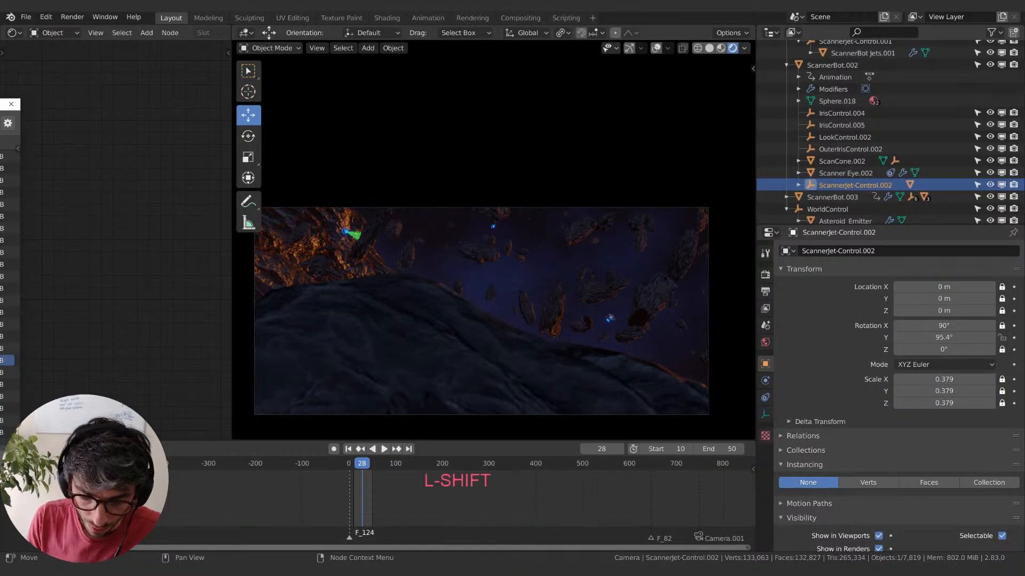
pyautogui.press('7')
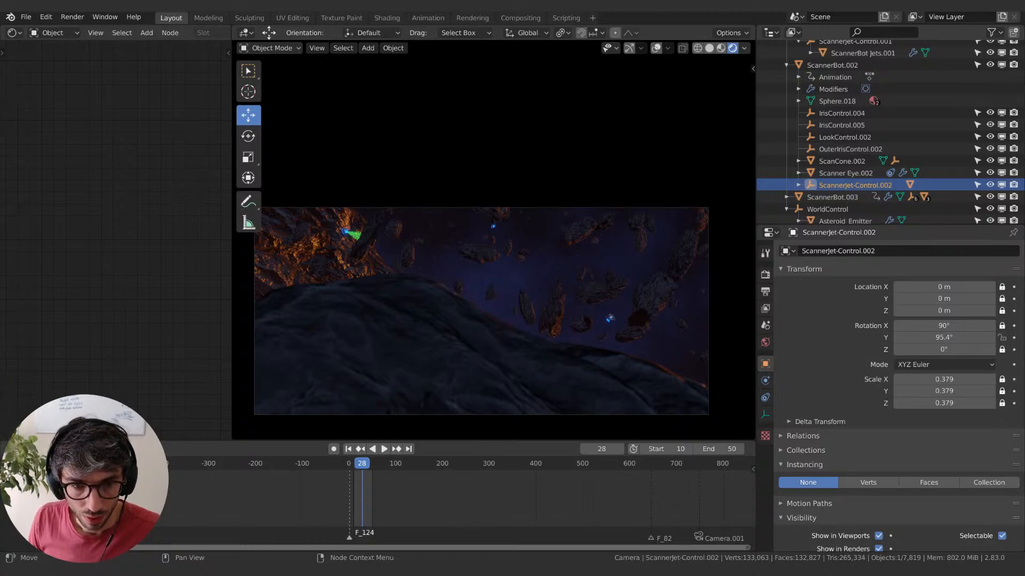
pyautogui.hotkey('ctrl', 's')
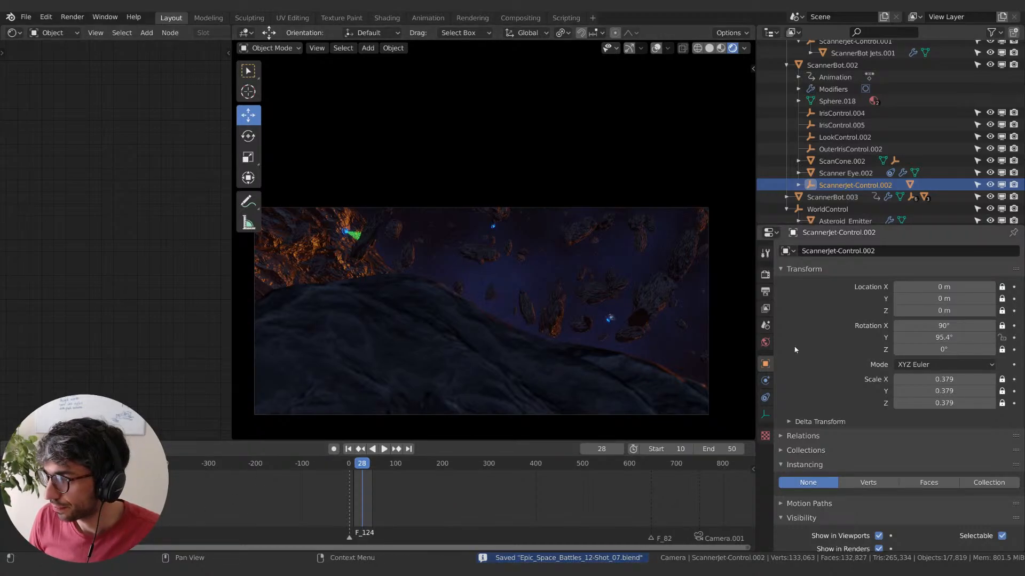
# - Open the scene's output settings and play back the shot through the camera
pyautogui.click(765, 292)
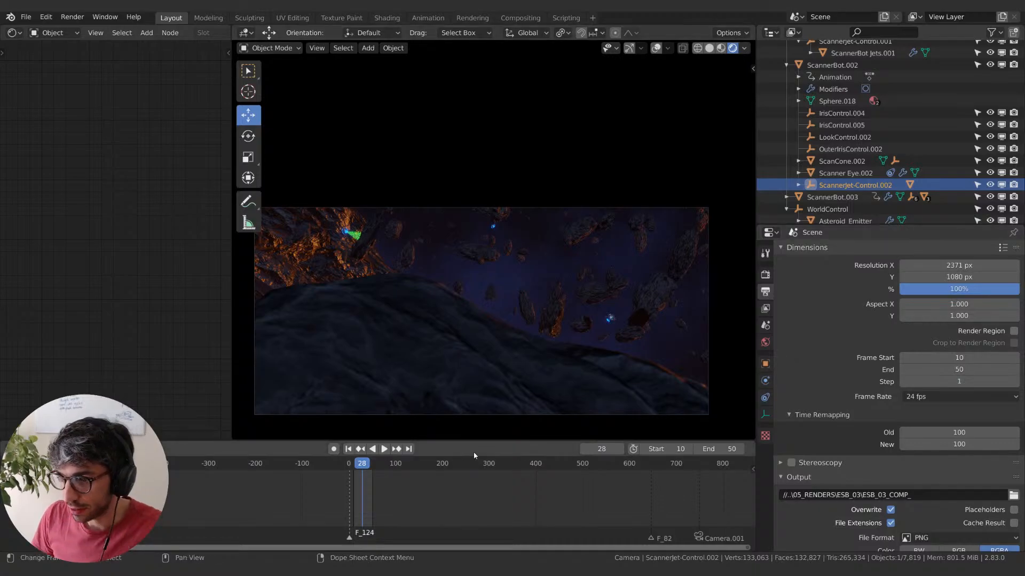
pyautogui.press('space')
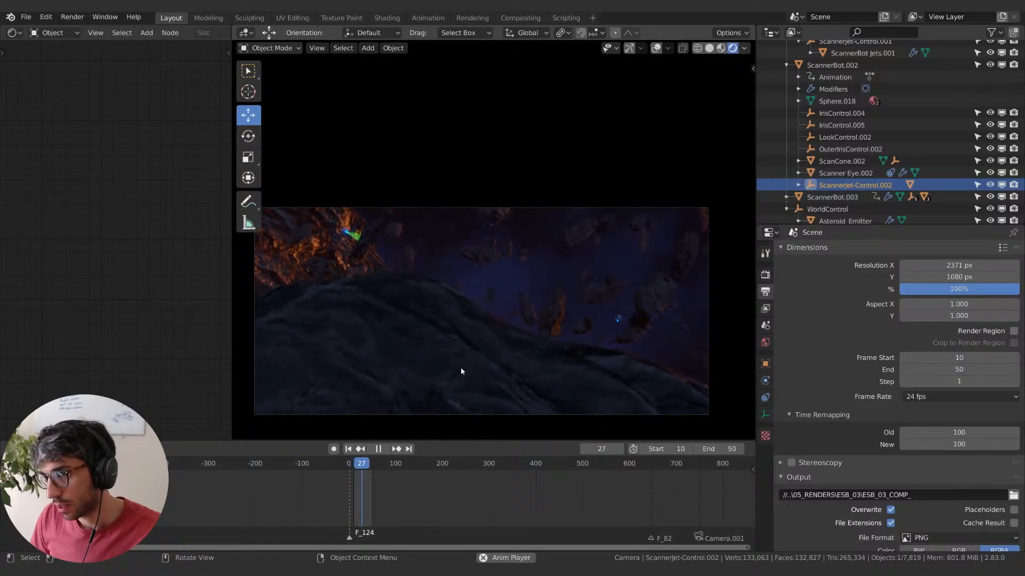
pyautogui.press('space')
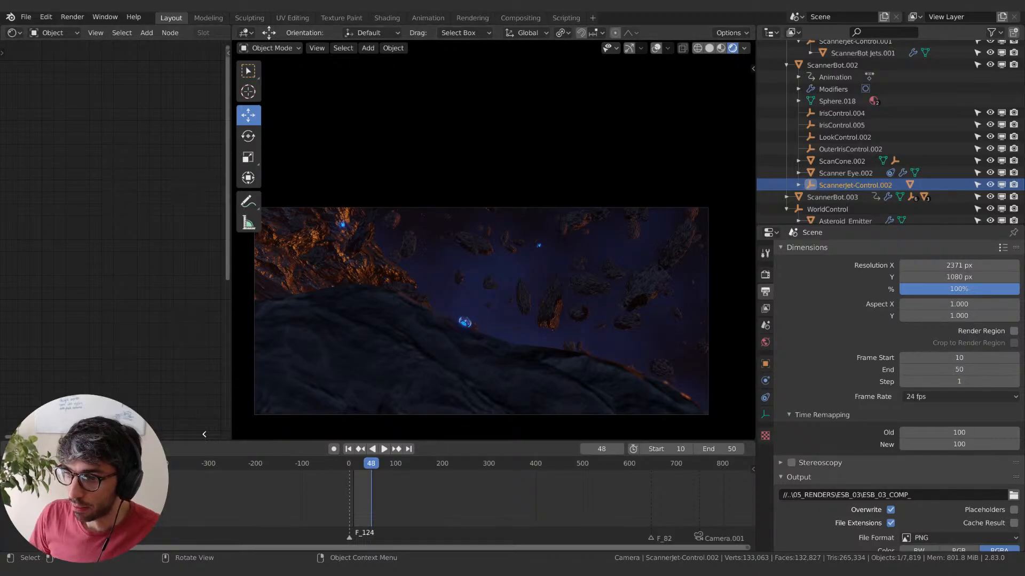
# - Select Camera.001 and show its animation curves in an enlarged Graph Editor area below the viewport
pyautogui.moveTo(233, 438); pyautogui.dragTo(486, 324)
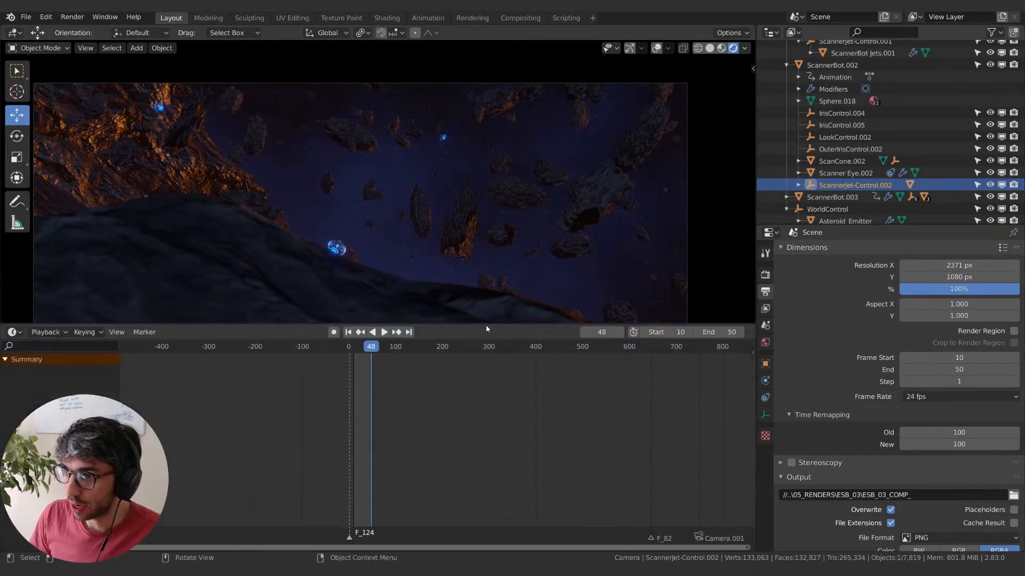
pyautogui.scroll(-3, 824, 198)
pyautogui.scroll(-10, 825, 197)
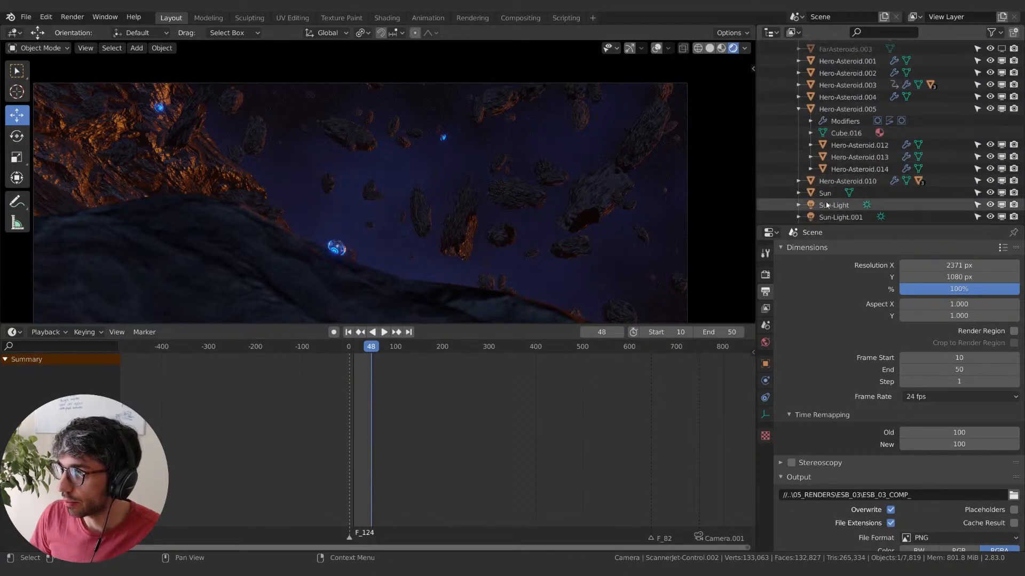
pyautogui.click(825, 201)
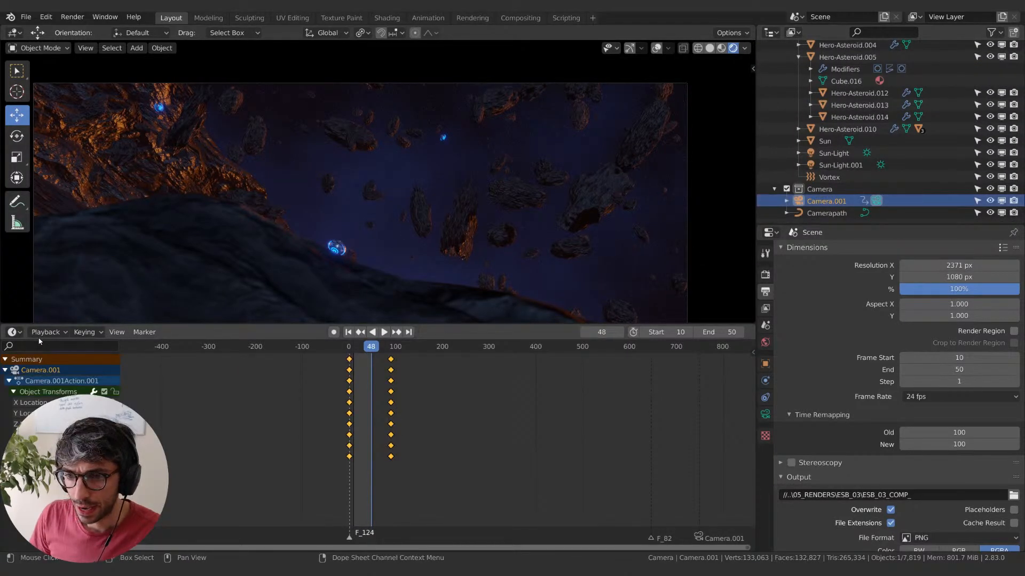
pyautogui.click(12, 332)
pyautogui.click(160, 403)
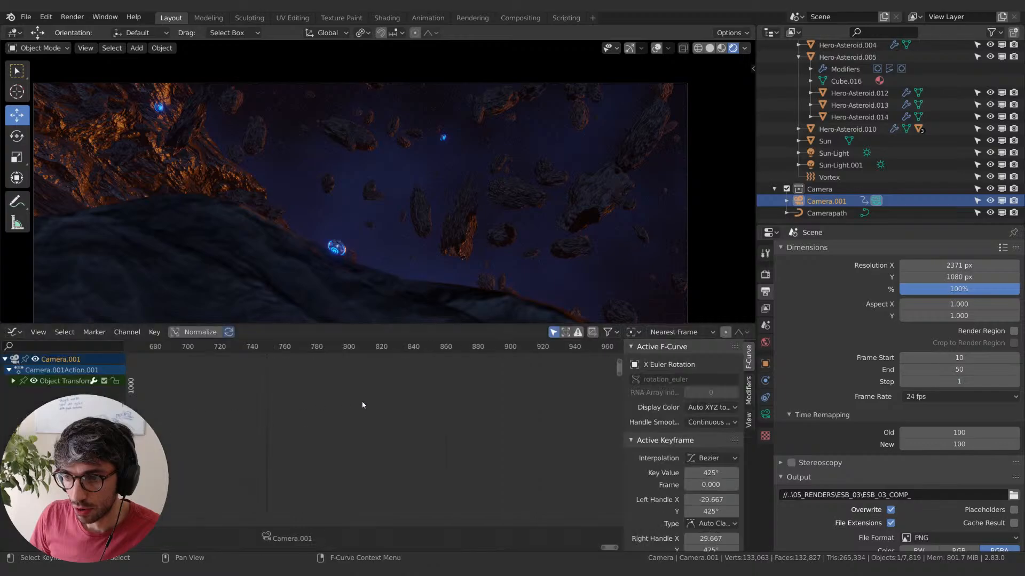
pyautogui.scroll(-4, 214, 433)
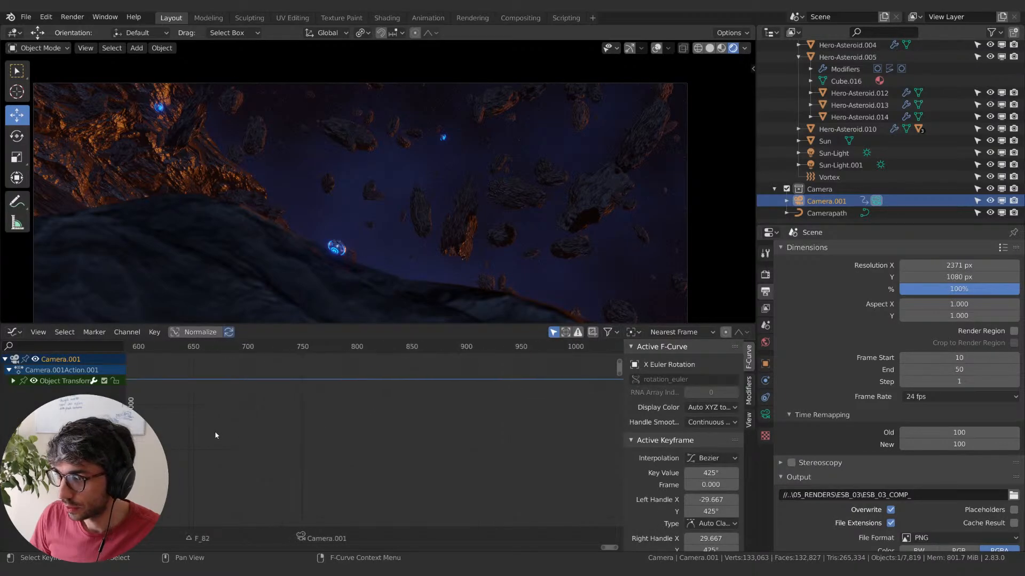
pyautogui.scroll(-2, 215, 436)
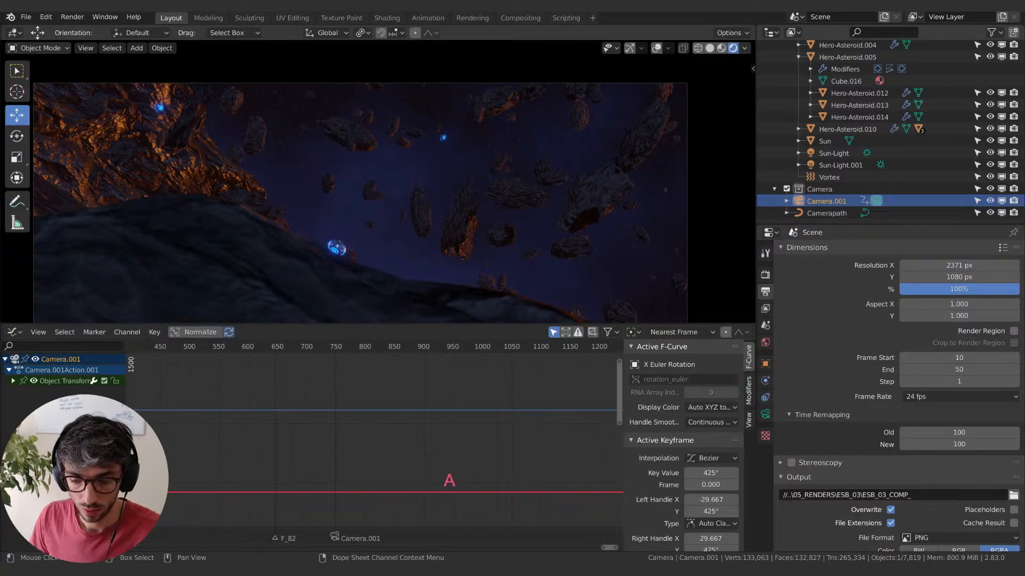
pyautogui.press('Return')
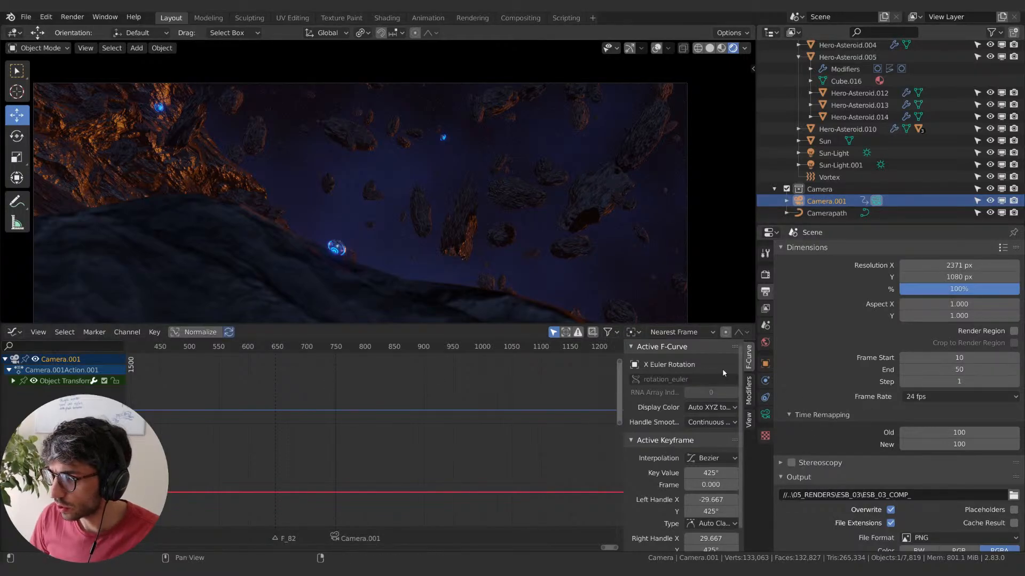
# - Try a Noise modifier with a scale of 0.7 on Camera.001's X Euler Rotation curve, then remove it
pyautogui.click(749, 390)
pyautogui.click(672, 365)
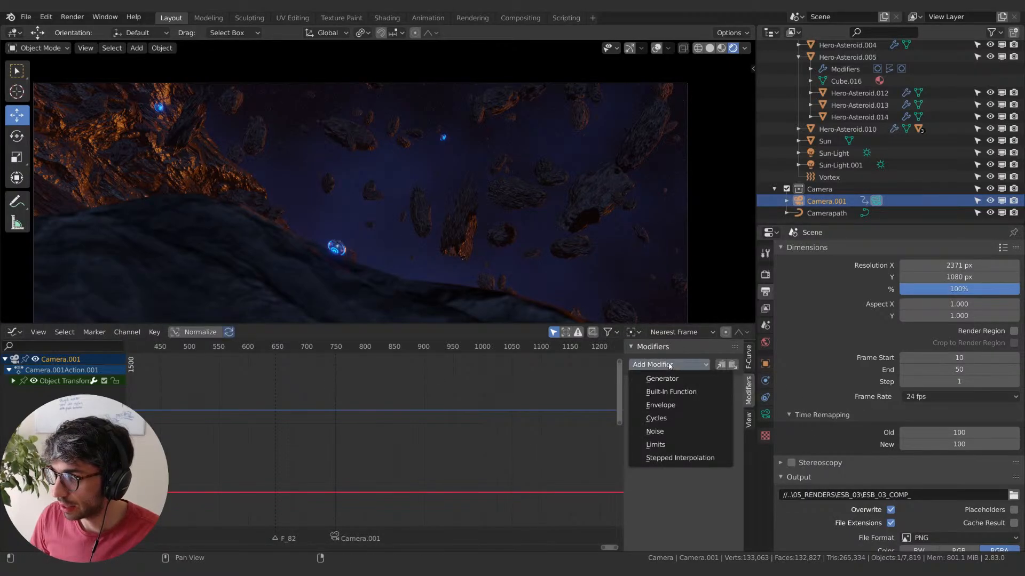
pyautogui.click(660, 435)
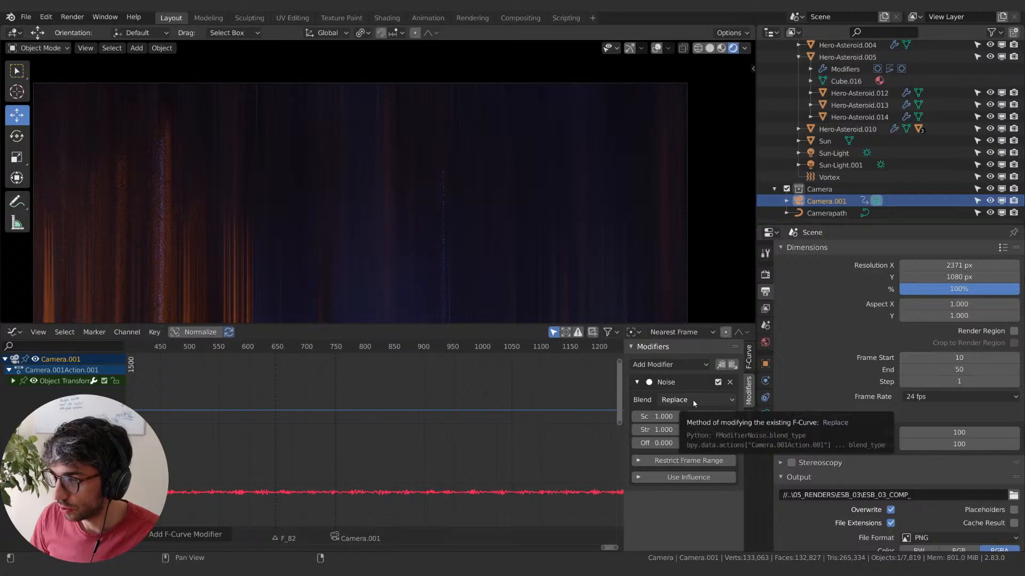
pyautogui.click(657, 416)
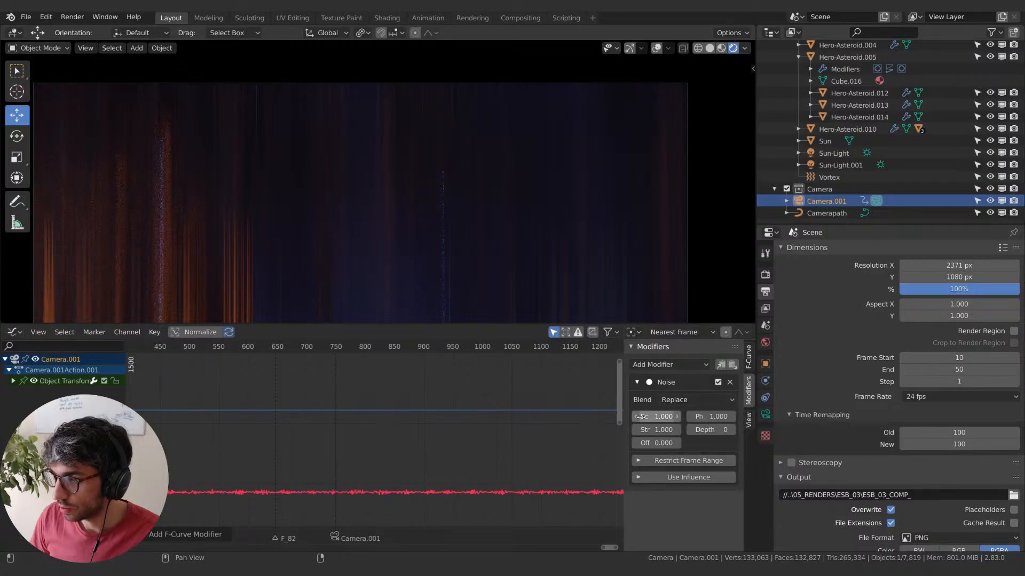
pyautogui.write('0.7')
pyautogui.press('Return')
pyautogui.scroll(1, 152, 439)
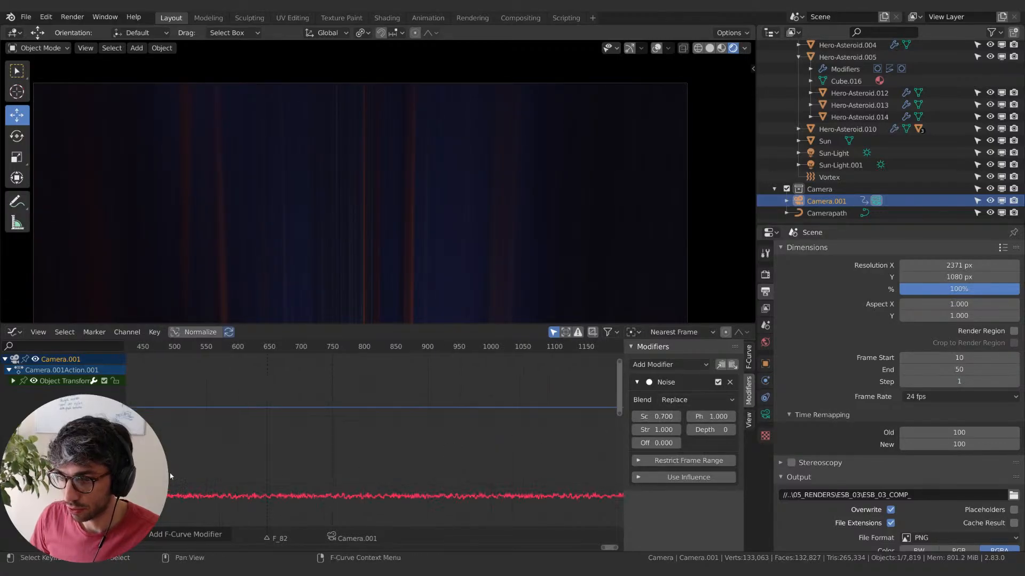
pyautogui.moveTo(152, 490); pyautogui.dragTo(321, 472, button='middle')
pyautogui.scroll(6, 274, 374)
pyautogui.scroll(20, 321, 473)
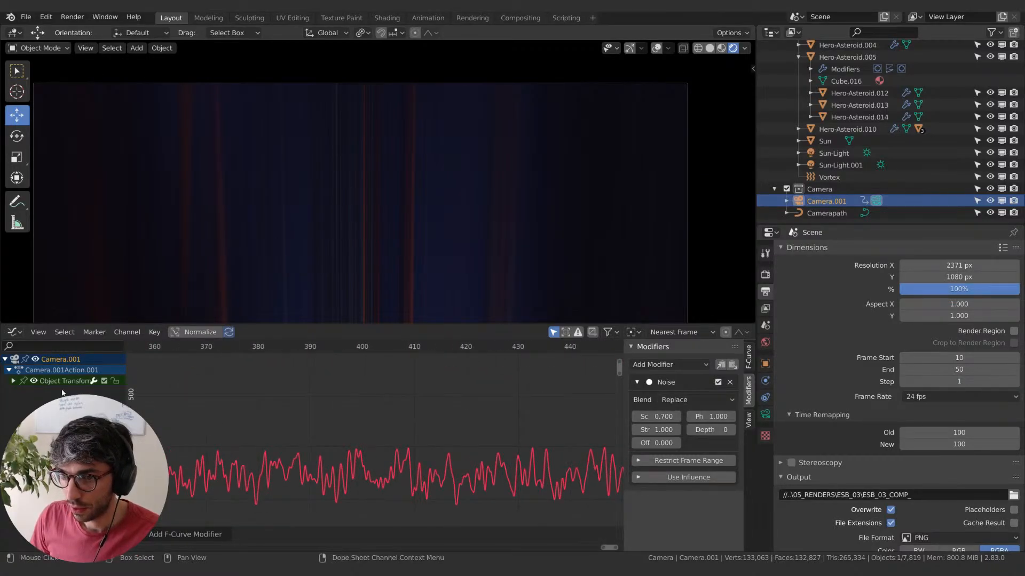
pyautogui.click(729, 383)
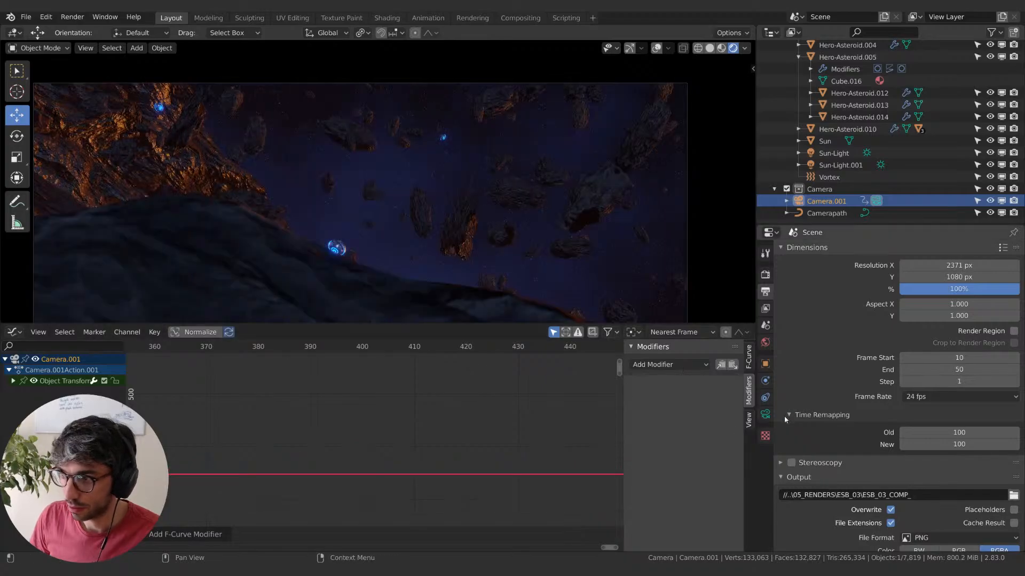
# - Expand the transform channels of Camera.001's action and examine the camera's object properties
pyautogui.click(12, 381)
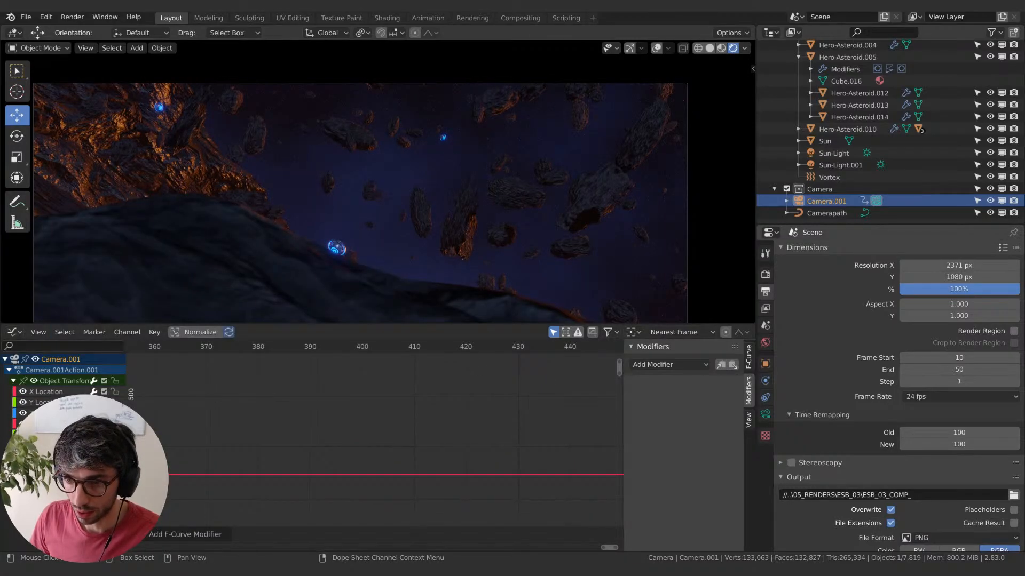
pyautogui.click(53, 424)
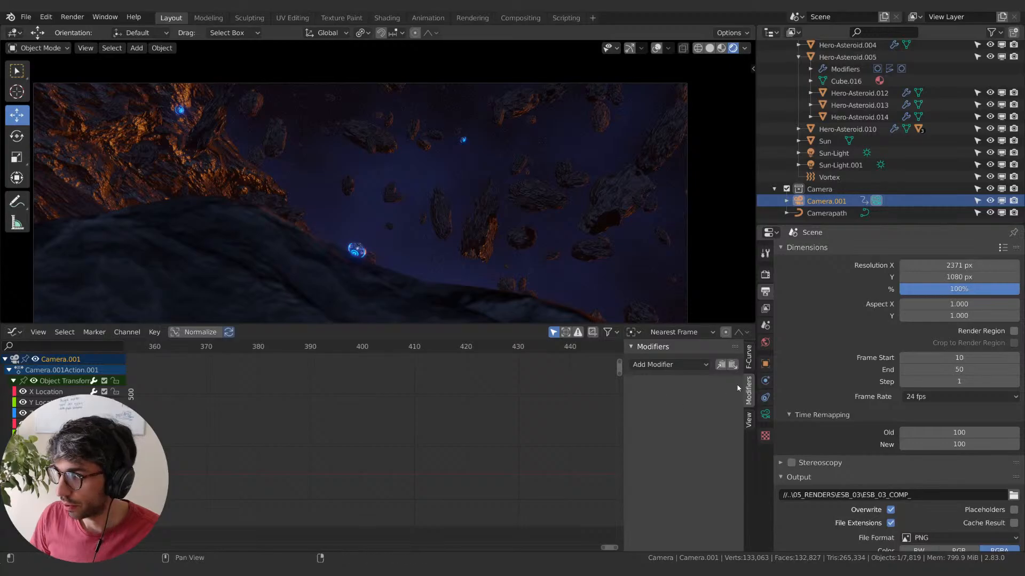
pyautogui.moveTo(773, 268)
pyautogui.mouseDown()
pyautogui.moveTo(762, 267)
pyautogui.moveTo(774, 256)
pyautogui.mouseUp()
pyautogui.click(763, 248)
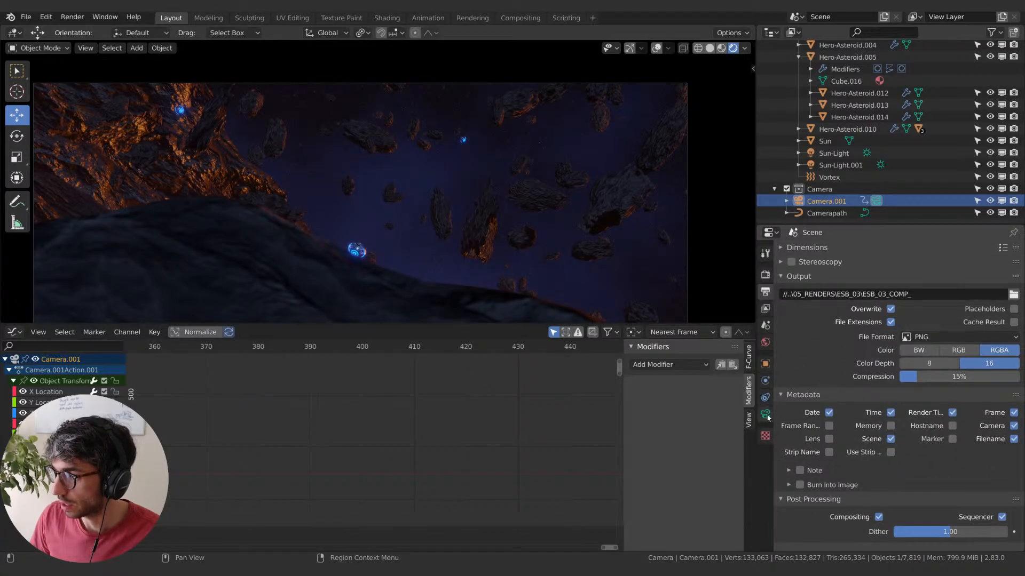
pyautogui.click(765, 363)
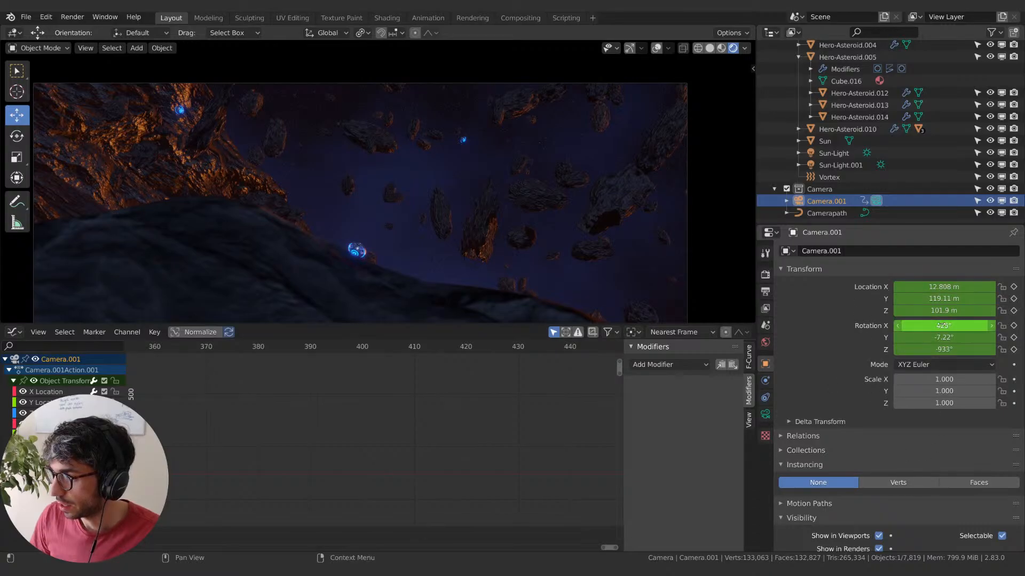
pyautogui.scroll(-4, 446, 406)
pyautogui.scroll(-3, 384, 401)
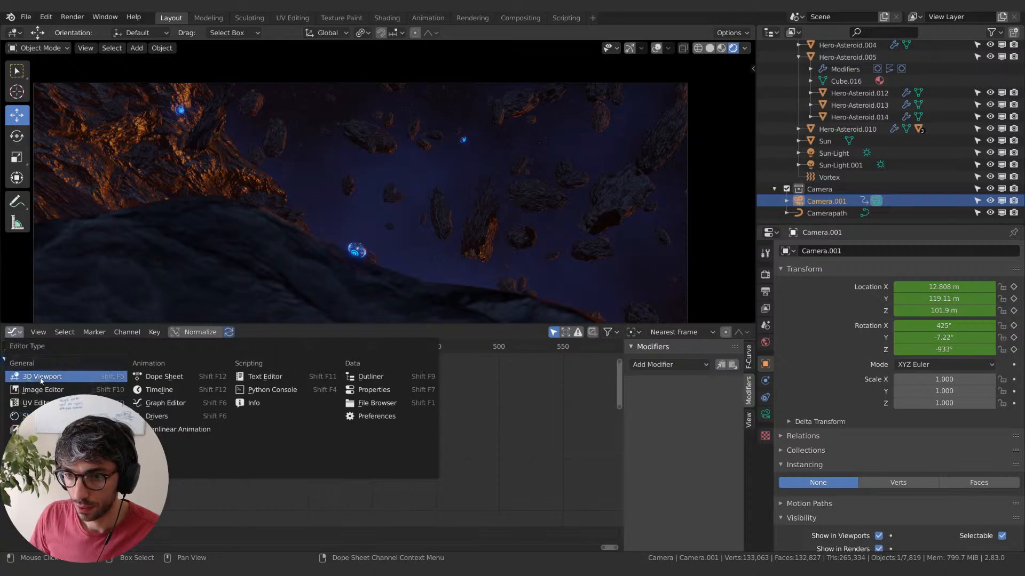
# - Switch the Graph Editor back to the Timeline and play the shot from frame 10 through the camera
pyautogui.click(159, 390)
pyautogui.moveTo(356, 348); pyautogui.dragTo(350, 347)
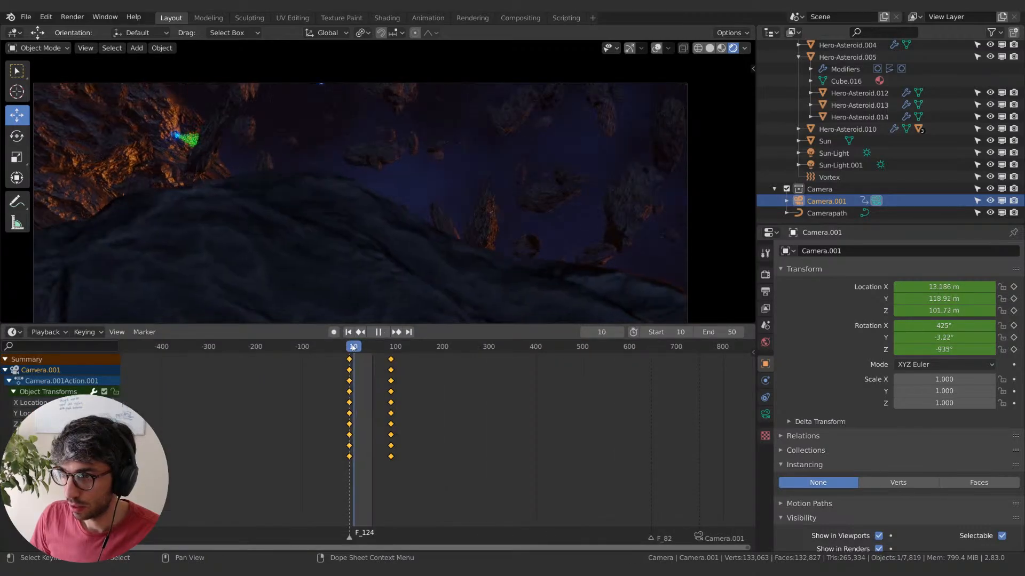
pyautogui.scroll(-3, 347, 223)
pyautogui.press('space')
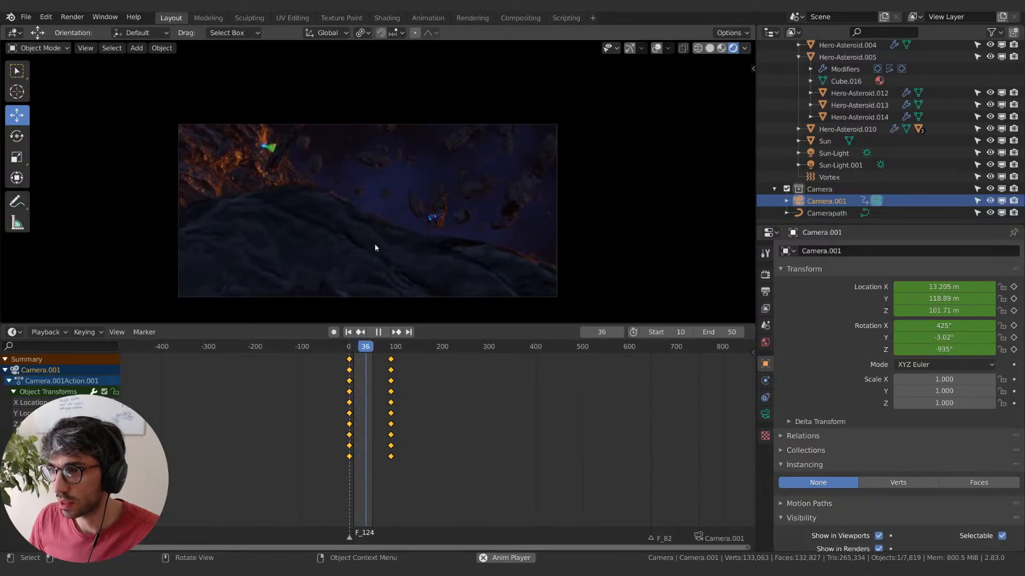
pyautogui.scroll(2, 373, 244)
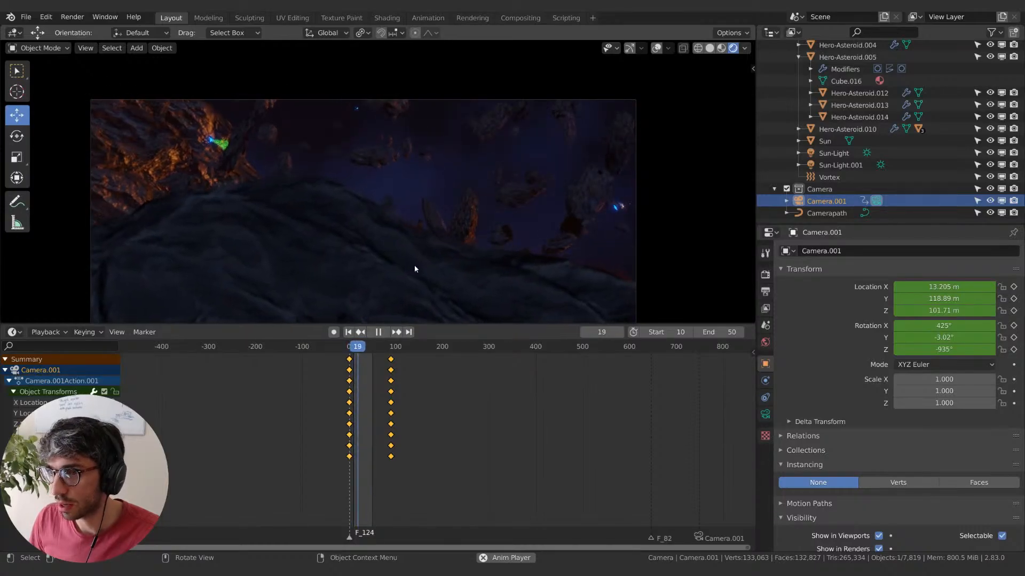
# - Replay the shot, stop it at frame 28, and switch the Timeline back to the Graph Editor with Camera.001's curves
pyautogui.press('space')
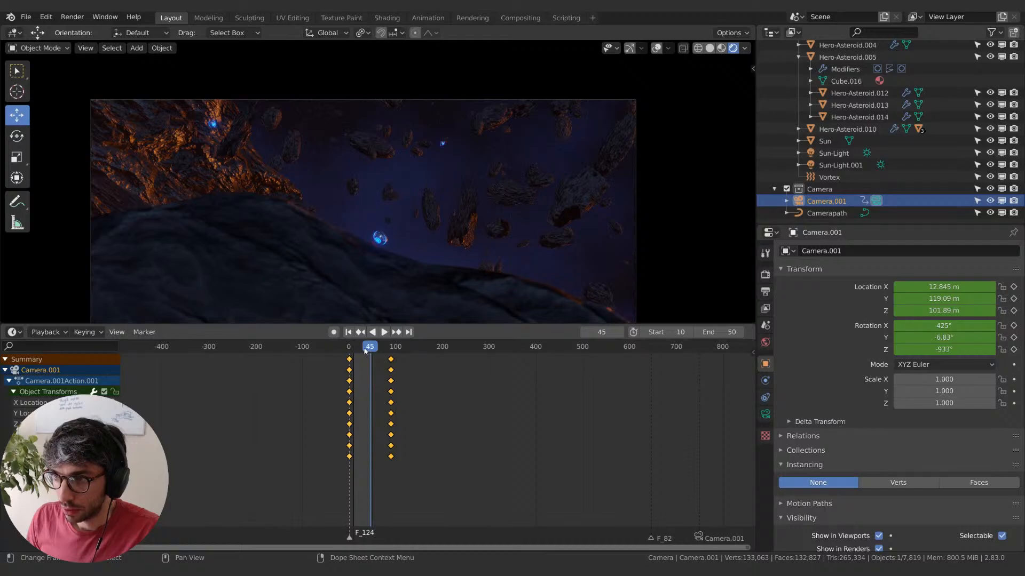
pyautogui.press('space')
pyautogui.click(13, 332)
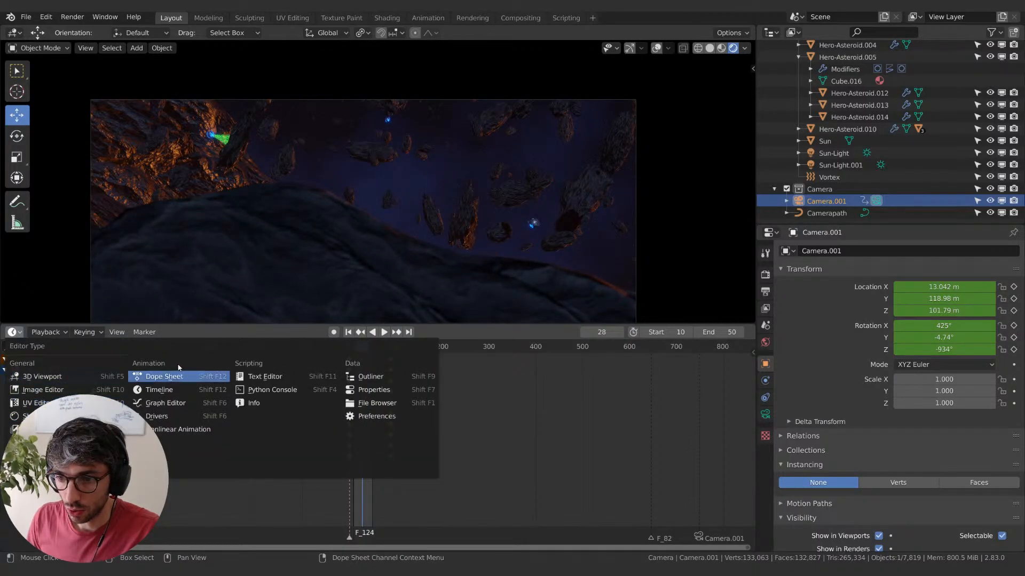
pyautogui.click(173, 415)
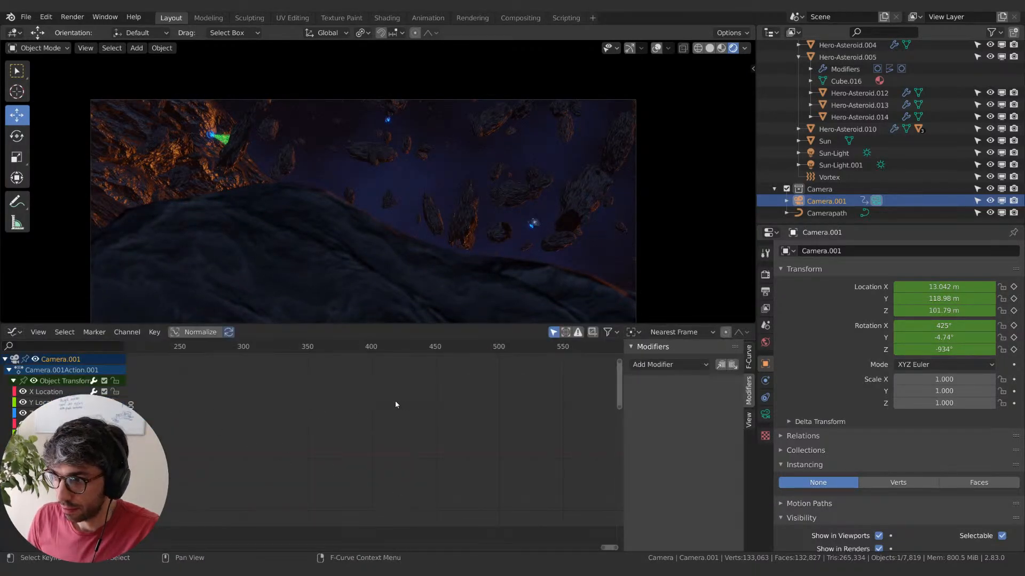
pyautogui.scroll(-18, 374, 400)
pyautogui.moveTo(316, 435); pyautogui.dragTo(444, 375, button='middle')
pyautogui.scroll(4, 400, 416)
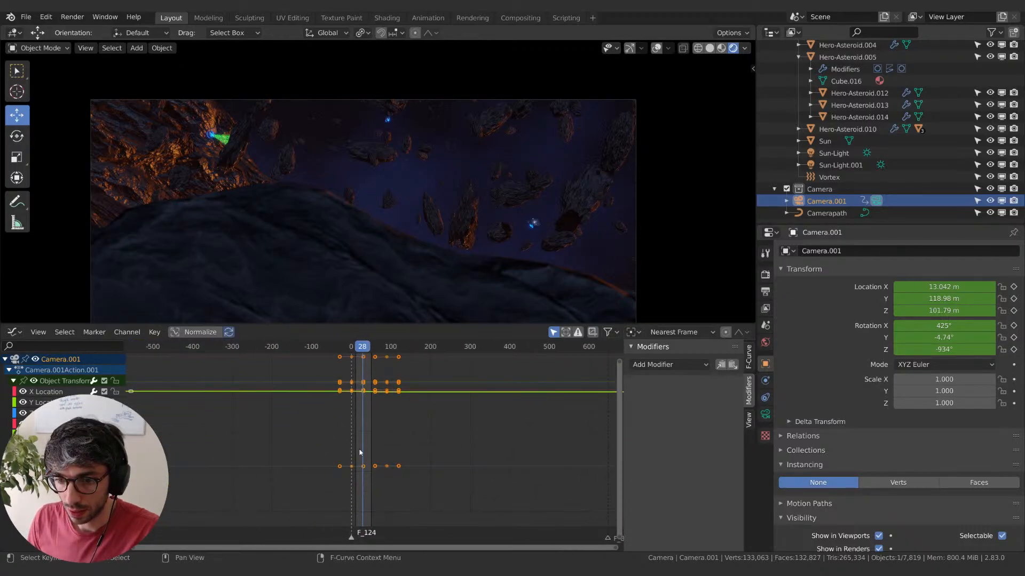
pyautogui.scroll(2, 321, 474)
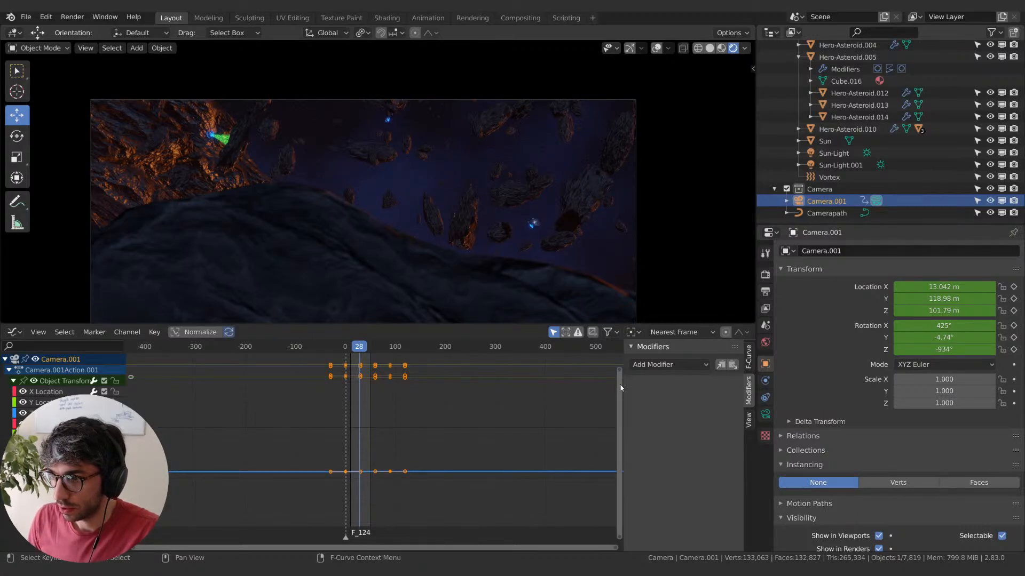
# - Add a Noise modifier to Camera.001's Z Euler Rotation curve, trying a strength of 0.01 and raising it to 0.1
pyautogui.click(666, 366)
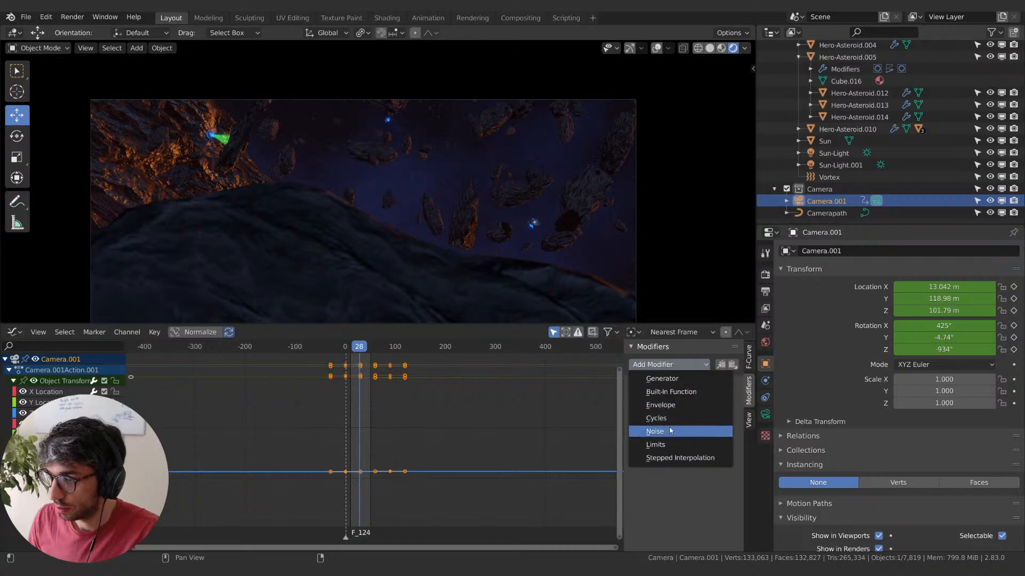
pyautogui.click(666, 431)
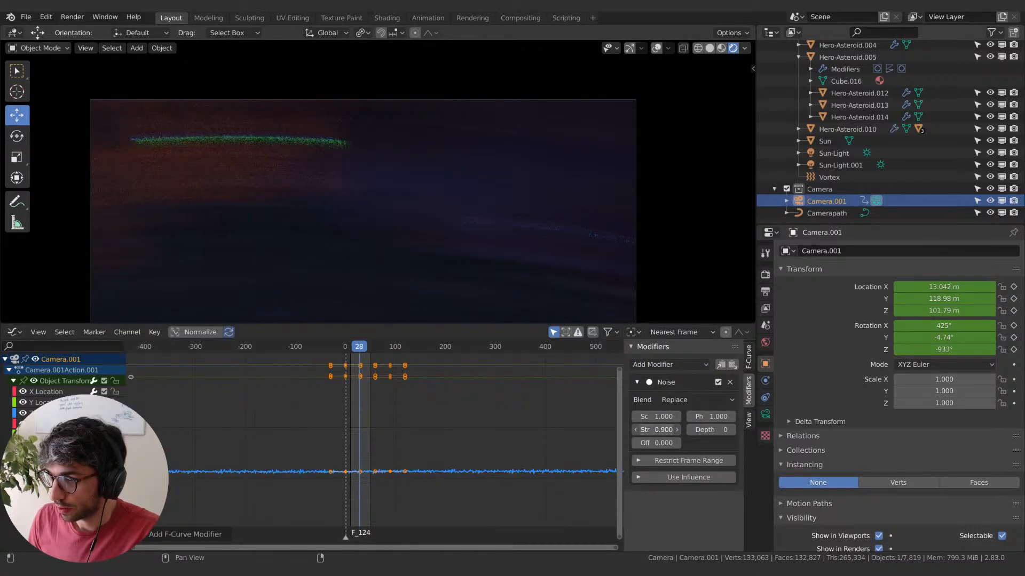
pyautogui.moveTo(655, 430); pyautogui.dragTo(646, 430)
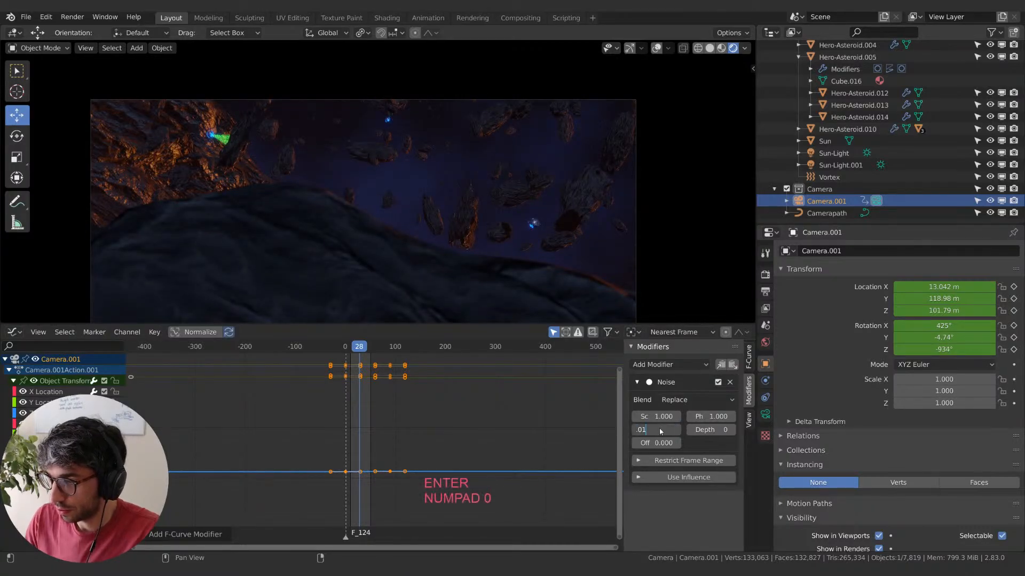
pyautogui.scroll(5, 395, 446)
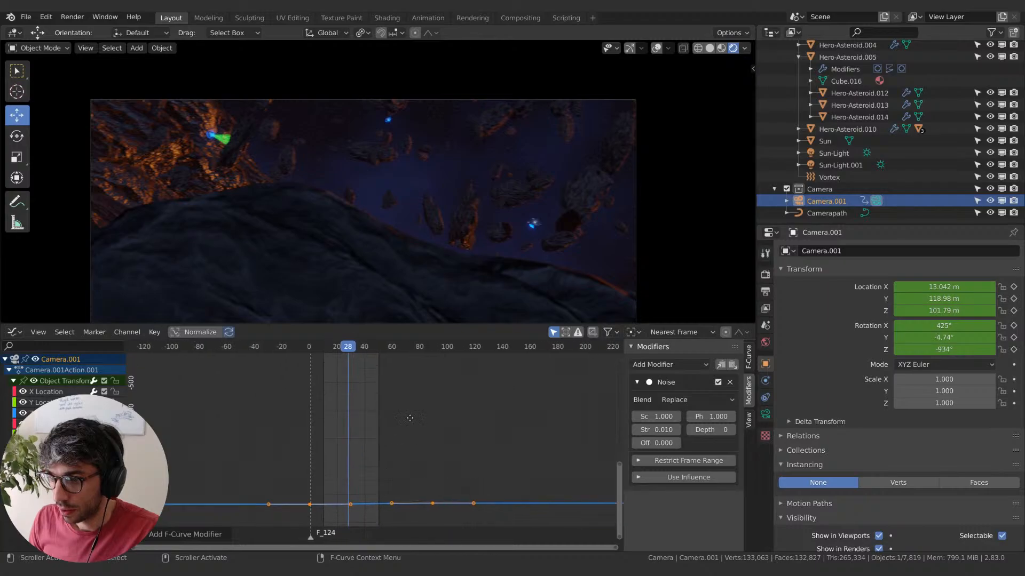
pyautogui.scroll(6, 428, 395)
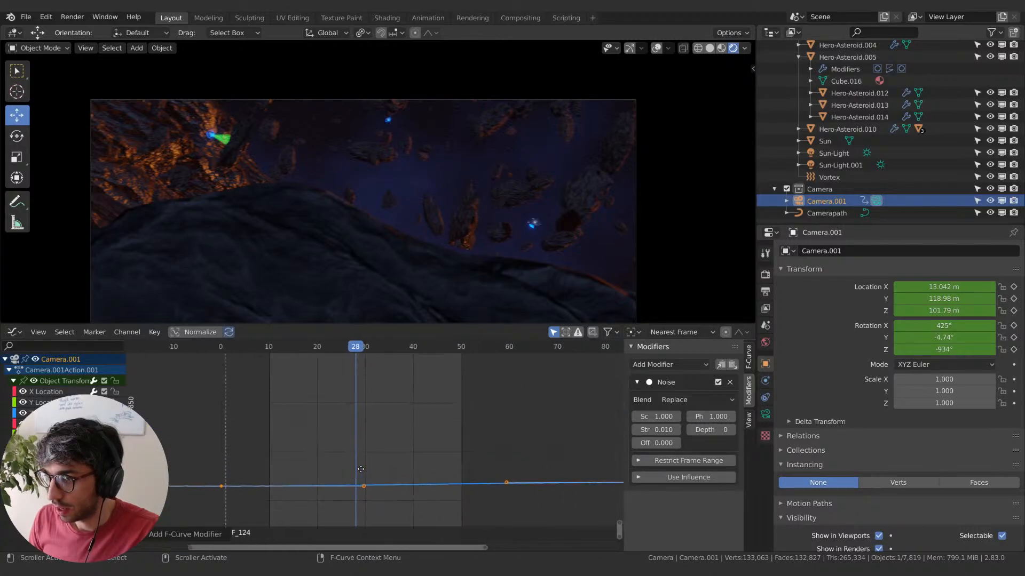
pyautogui.scroll(3, 389, 470)
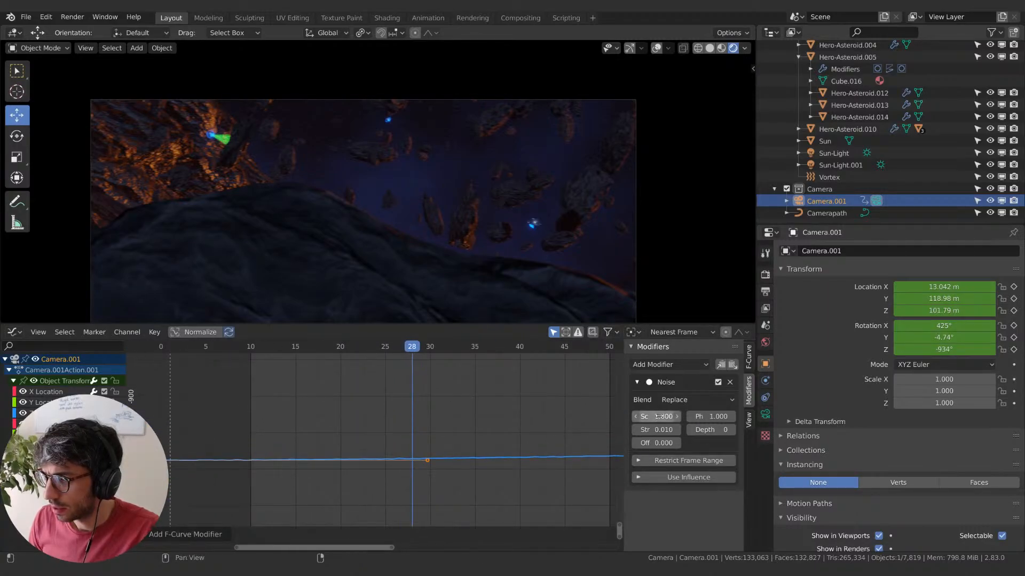
pyautogui.write('0.1')
pyautogui.press('Return')
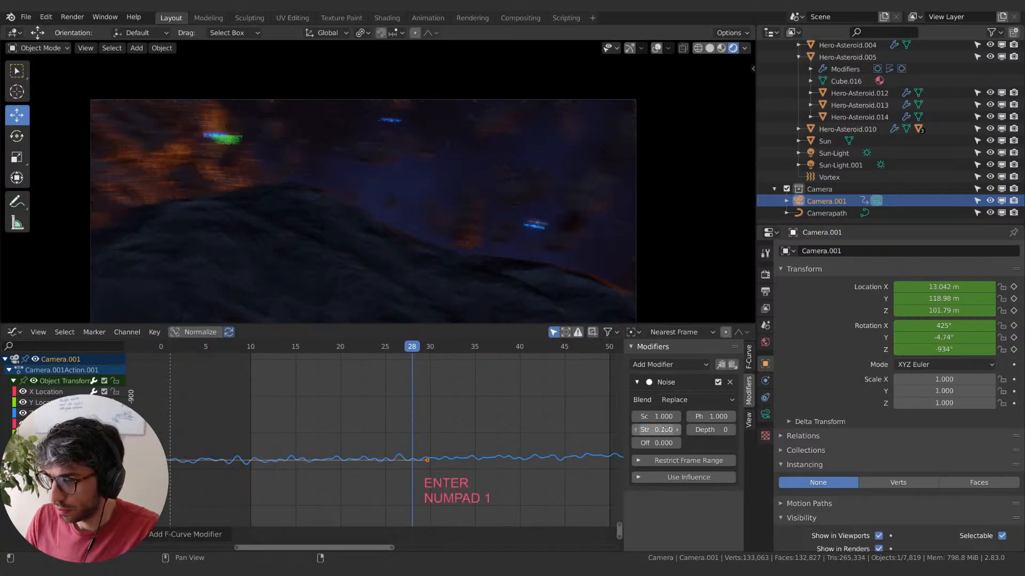
# - Set the Z rotation noise to strength 0.05 and scale 42, and play the shot to check the shake
pyautogui.moveTo(657, 417)
pyautogui.mouseDown()
pyautogui.moveTo(699, 417)
pyautogui.moveTo(665, 417)
pyautogui.mouseUp()
pyautogui.press('space')
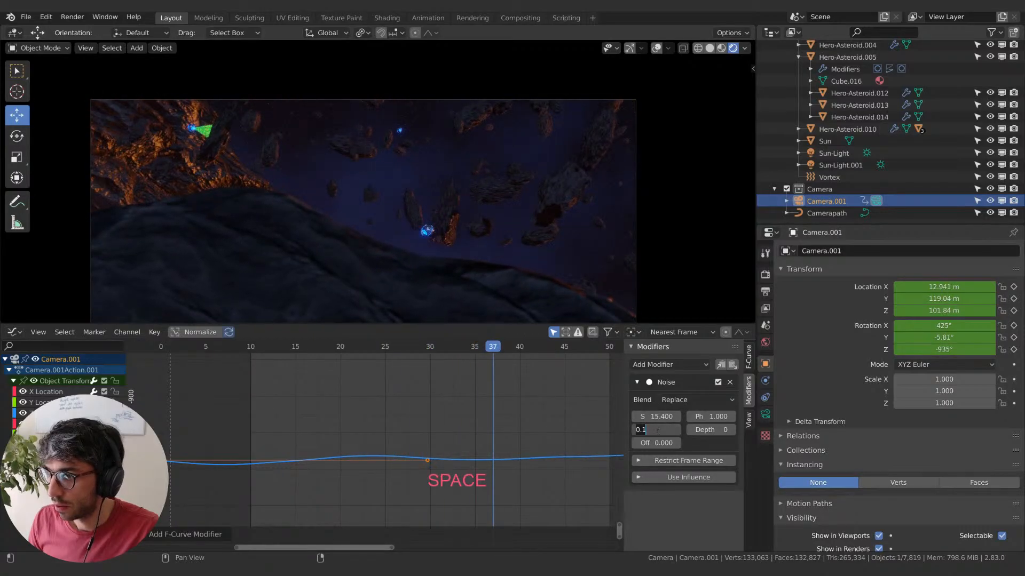
pyautogui.write('.05')
pyautogui.press('Return')
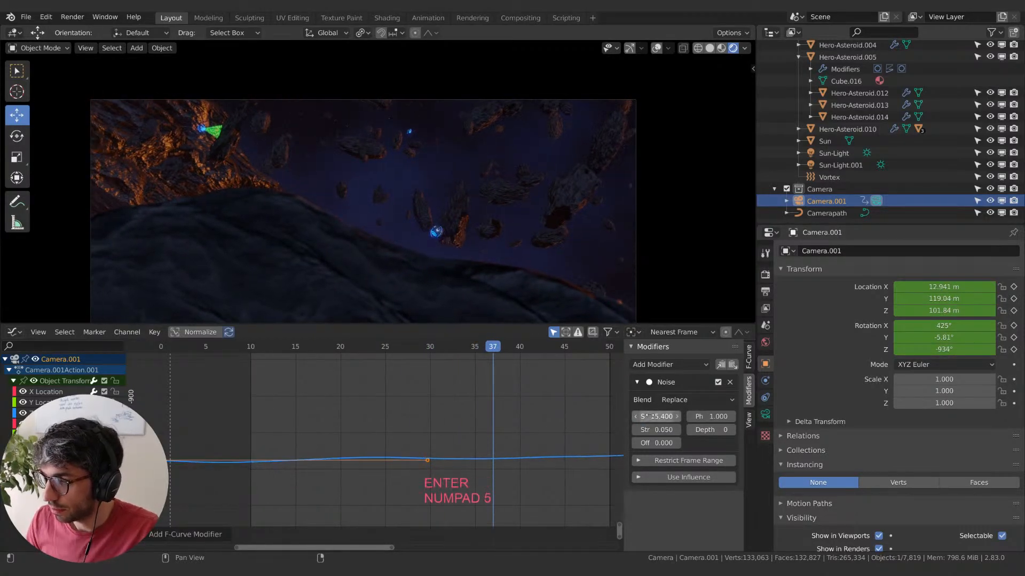
pyautogui.click(652, 416)
pyautogui.write('42')
pyautogui.press('Return')
pyautogui.press('space')
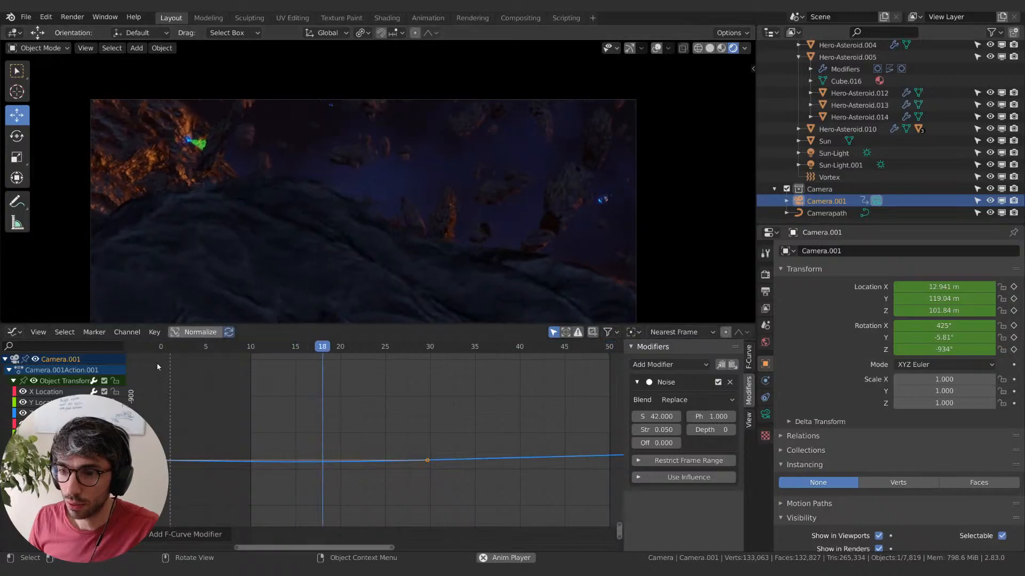
pyautogui.press('space')
# - Add a Noise modifier with strength 0.1 and scale 50 to Camera.001's Y Euler Rotation curve and play the shot
pyautogui.click(670, 365)
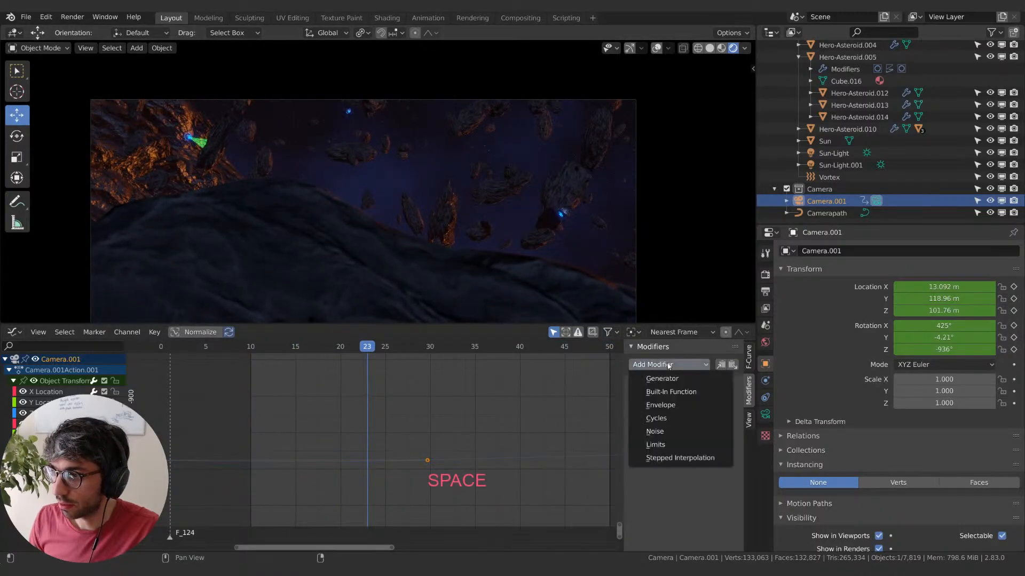
pyautogui.click(662, 429)
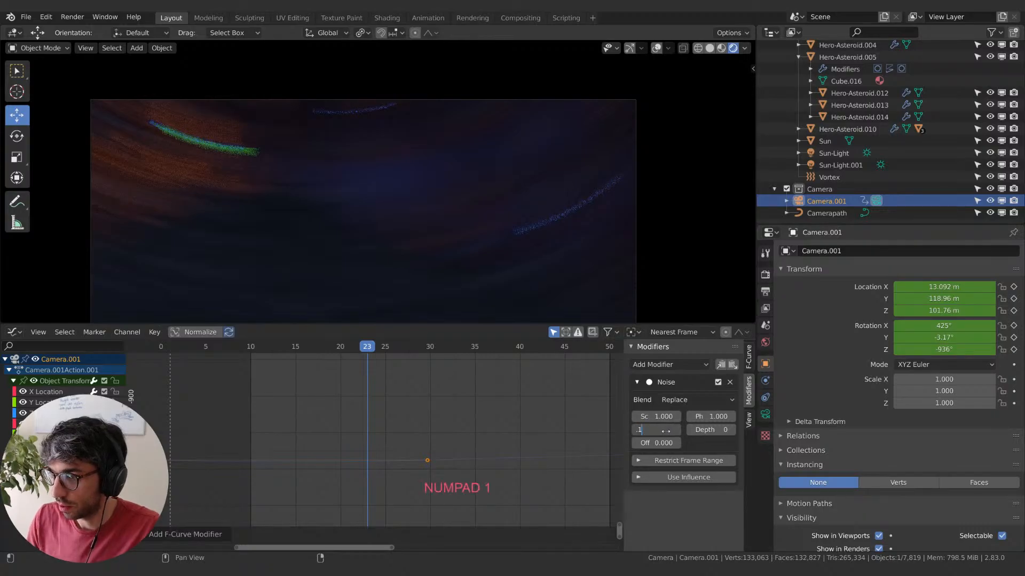
pyautogui.write('.1')
pyautogui.press('Return')
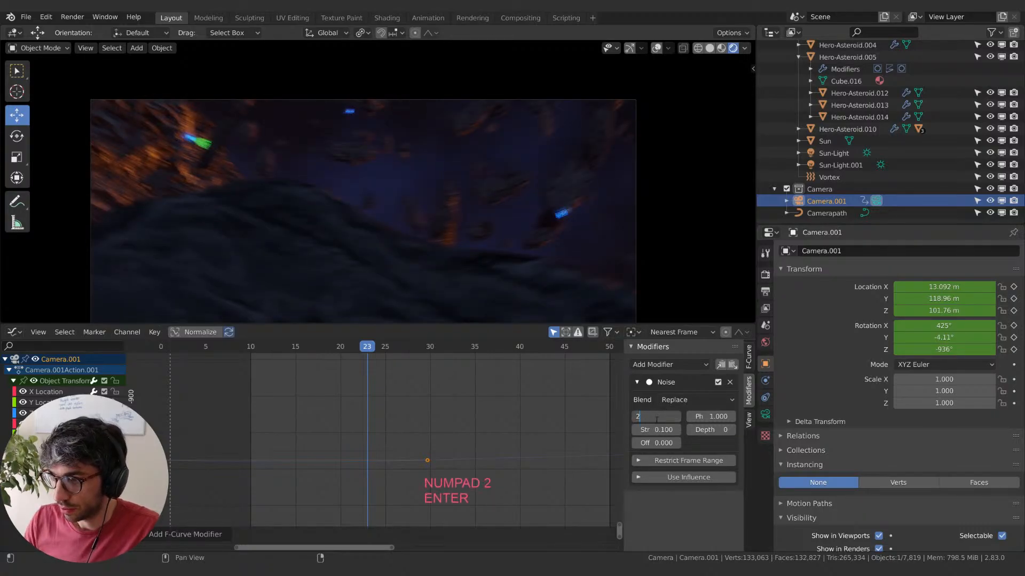
pyautogui.press('space')
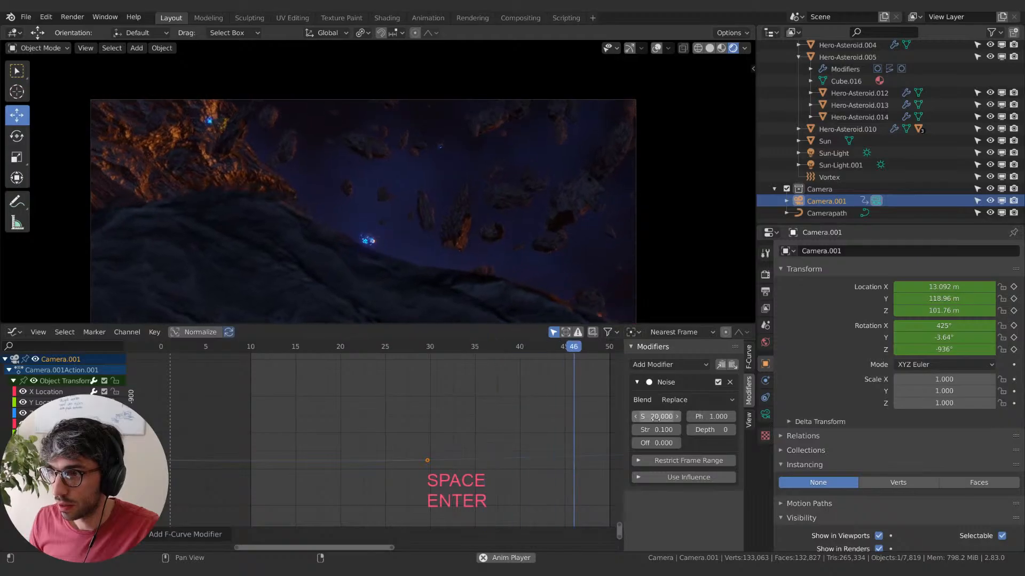
pyautogui.moveTo(655, 418); pyautogui.dragTo(853, 419)
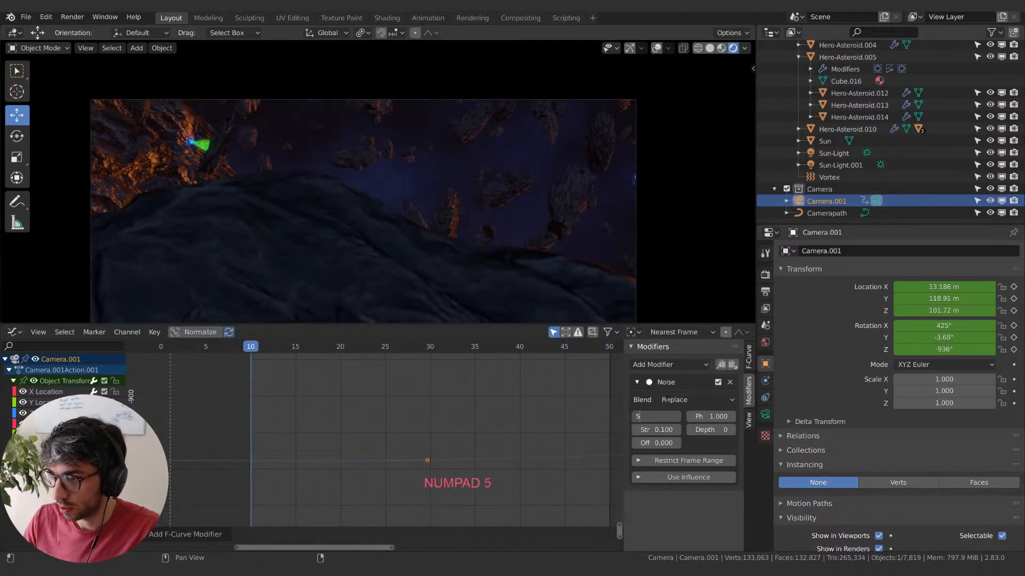
pyautogui.write('0')
pyautogui.press('Return')
pyautogui.press('space')
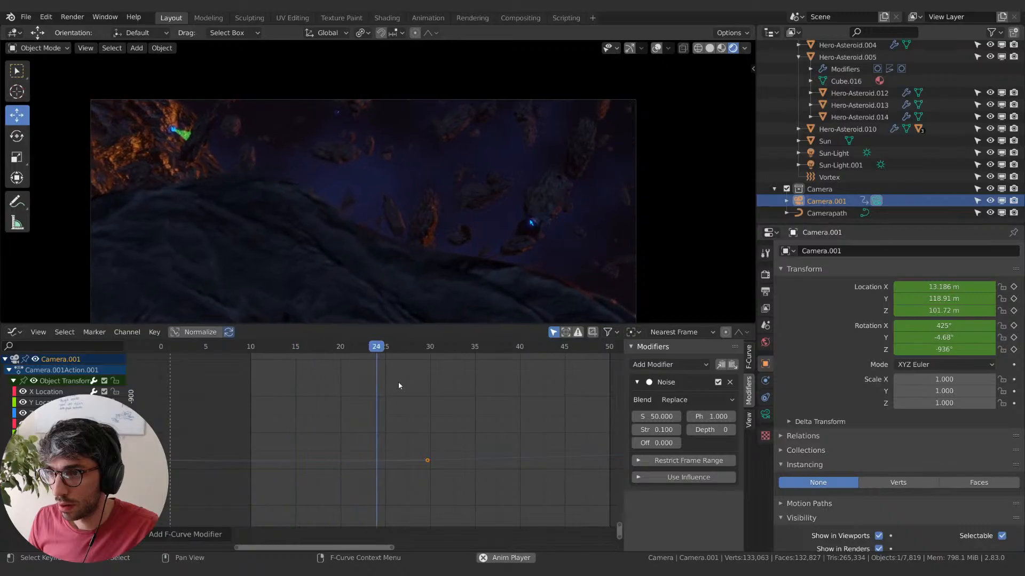
# - Replace the modifier on Camera.001's X Euler Rotation curve with a Noise modifier of strength 0.1 and scale 50, and play the shot
pyautogui.click(729, 383)
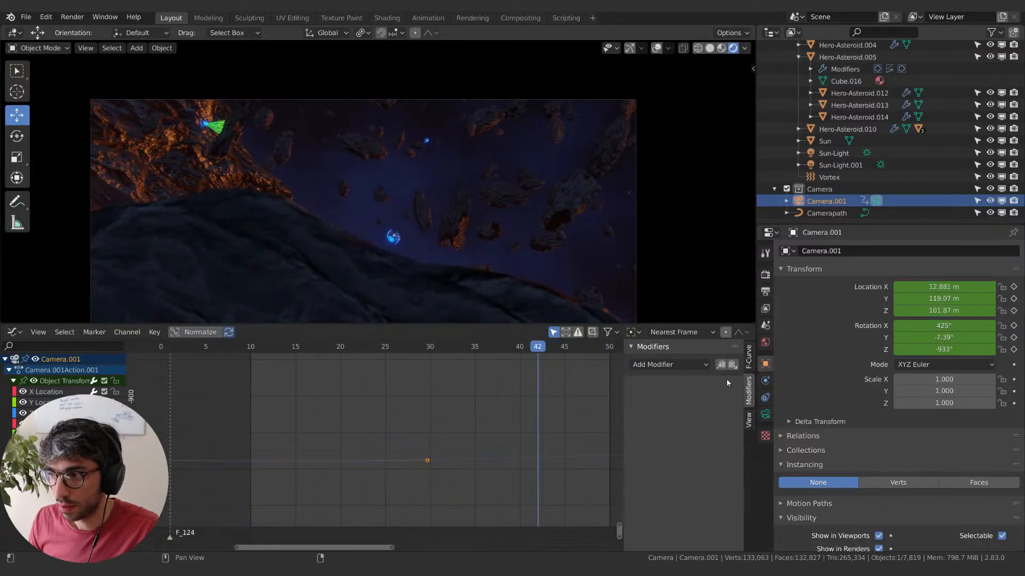
pyautogui.click(655, 368)
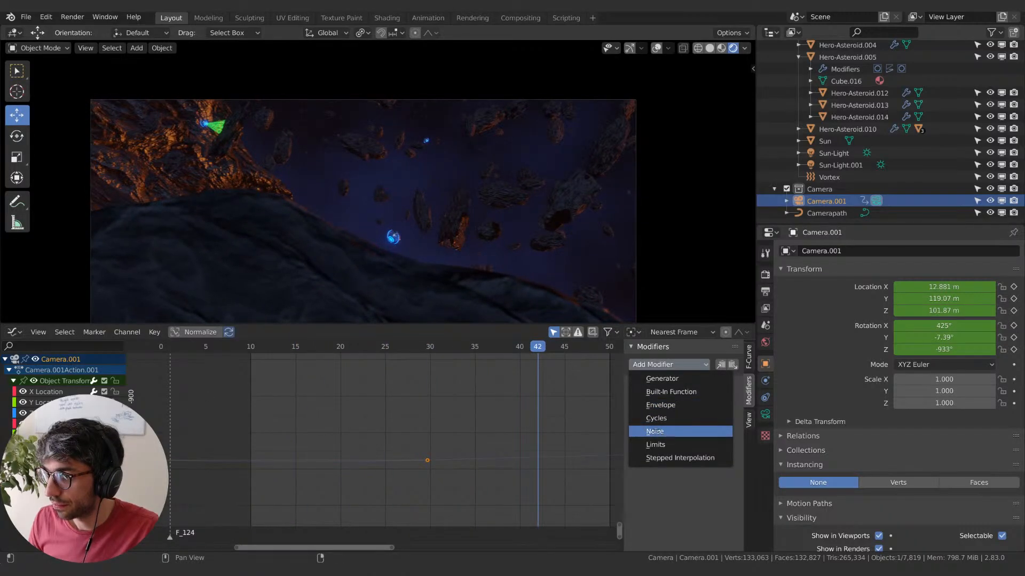
pyautogui.click(654, 431)
pyautogui.write('0.1')
pyautogui.press('Return')
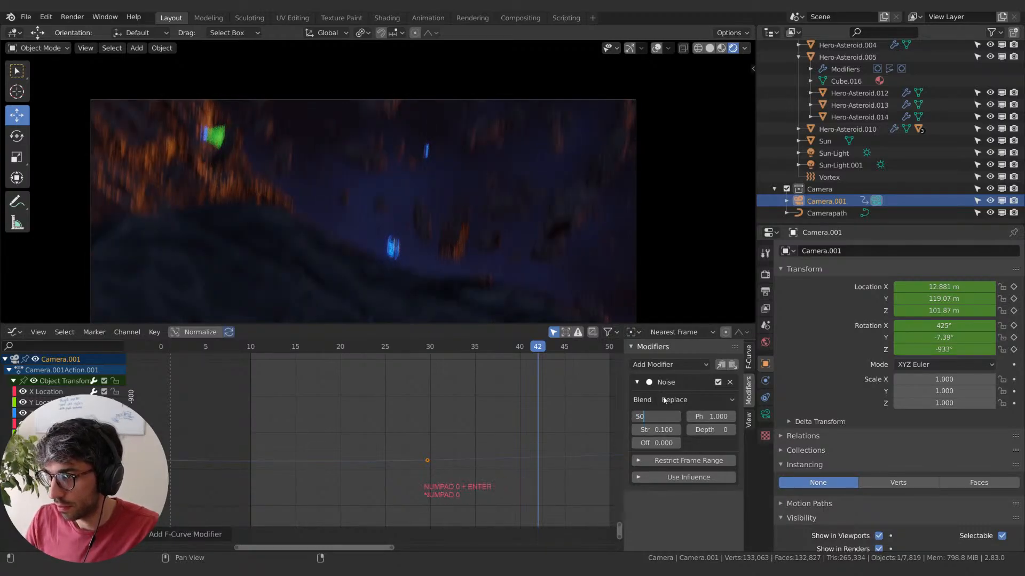
pyautogui.press('space')
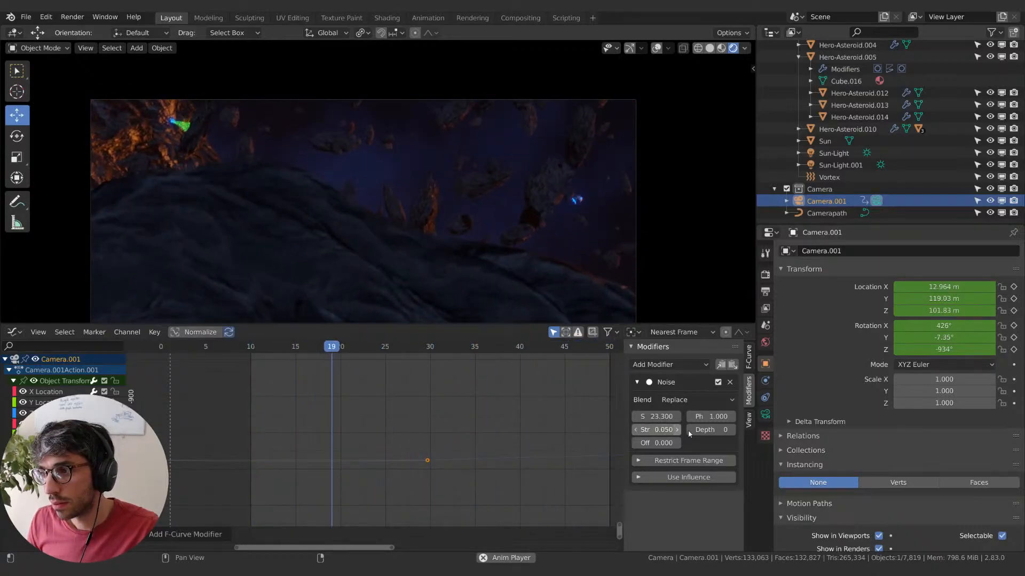
# - Reduce the X rotation noise to scale 11.5 and strength 0.01 while the shot plays
pyautogui.moveTo(657, 417); pyautogui.dragTo(594, 416)
pyautogui.click(657, 430)
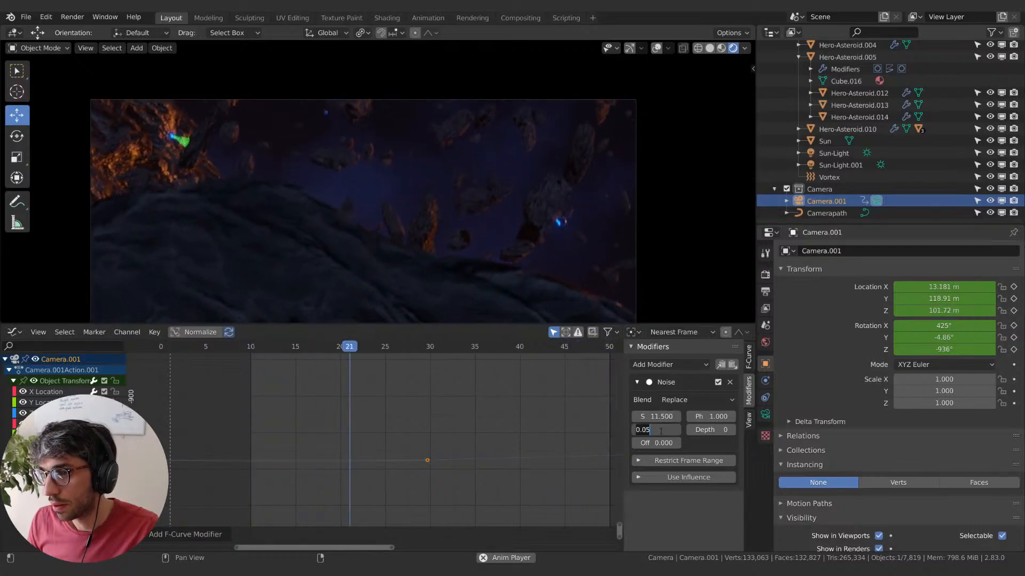
pyautogui.write('.01')
pyautogui.press('Return')
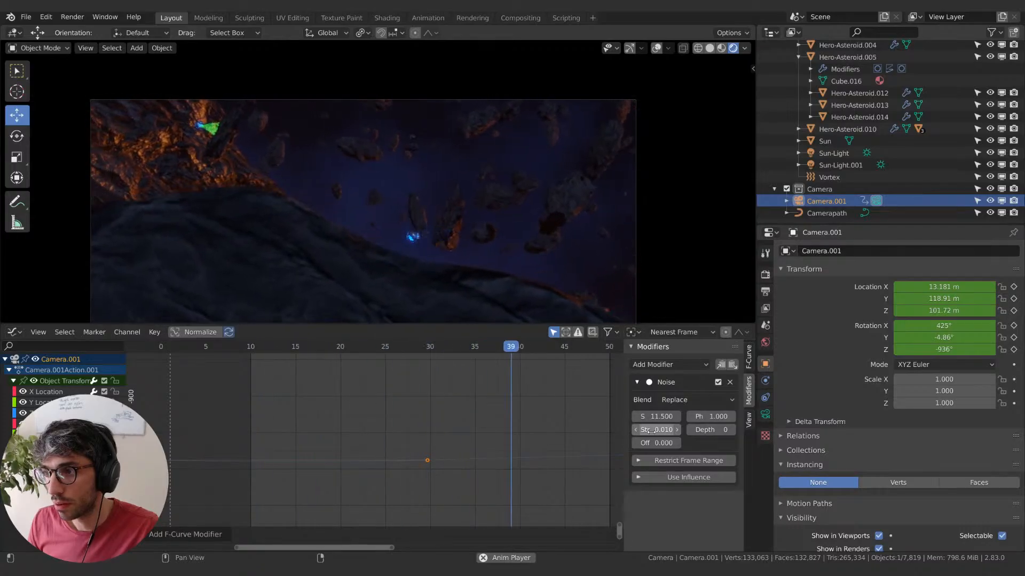
# - Select the dark foreground asteroid, place the 3D cursor on it, and add a UV sphere at the cursor
pyautogui.keyDown('shift'); pyautogui.moveTo(452, 257); pyautogui.dragTo(474, 211, button='middle'); pyautogui.keyUp('shift')
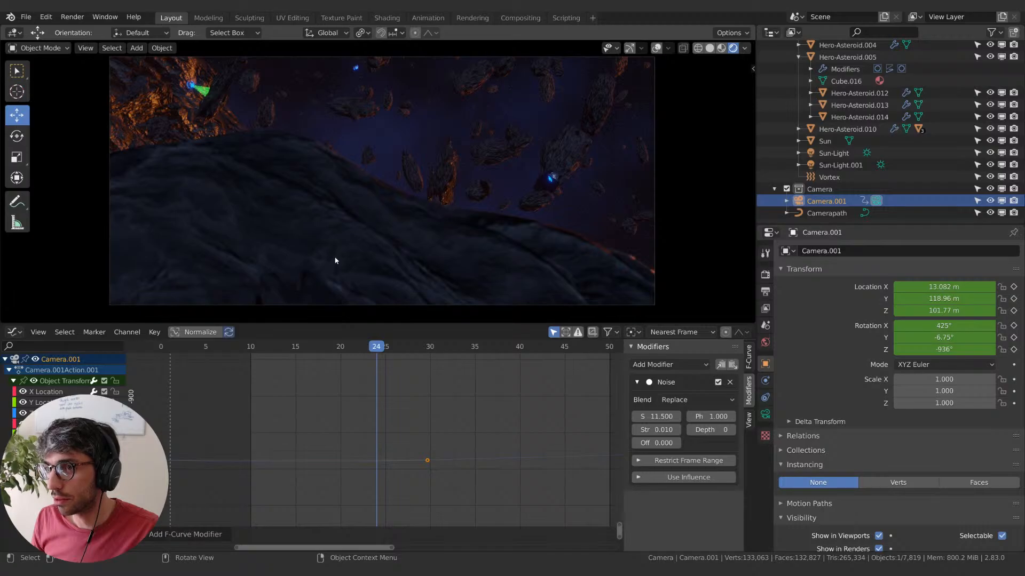
pyautogui.hotkey('shift', 'a')
pyautogui.press('Escape')
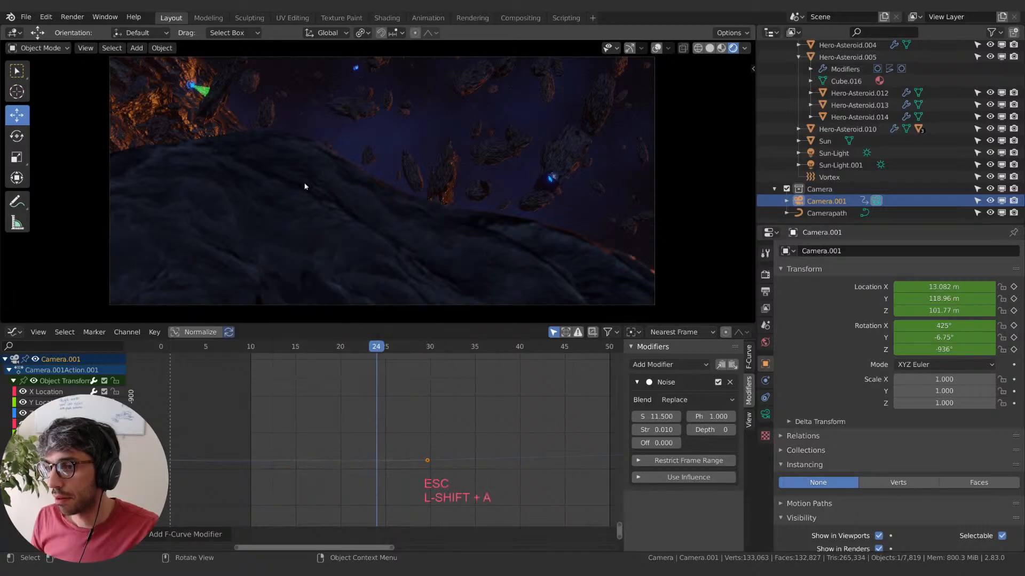
pyautogui.click(332, 214)
pyautogui.rightClick(341, 213)
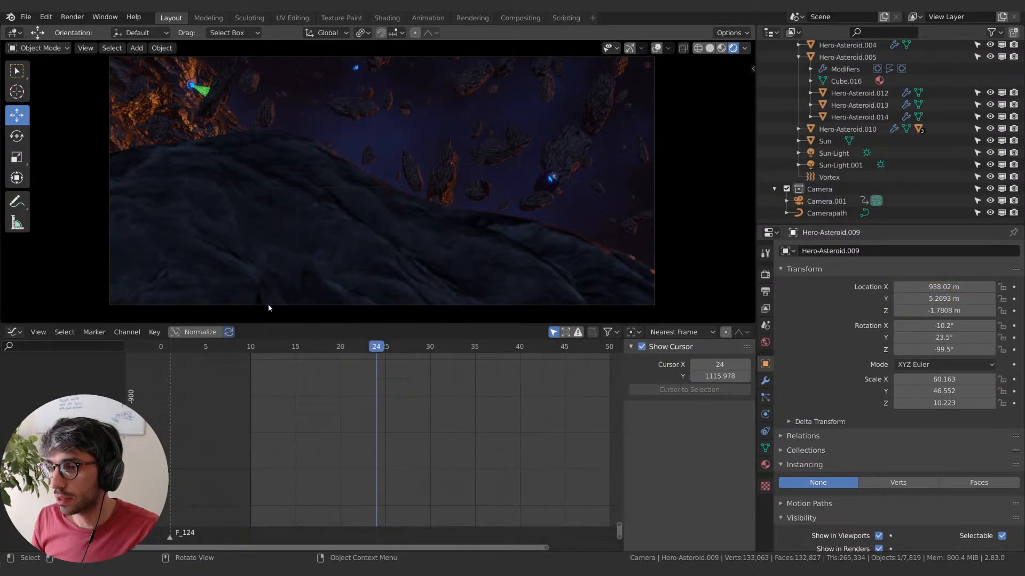
pyautogui.hotkey('shift', 's')
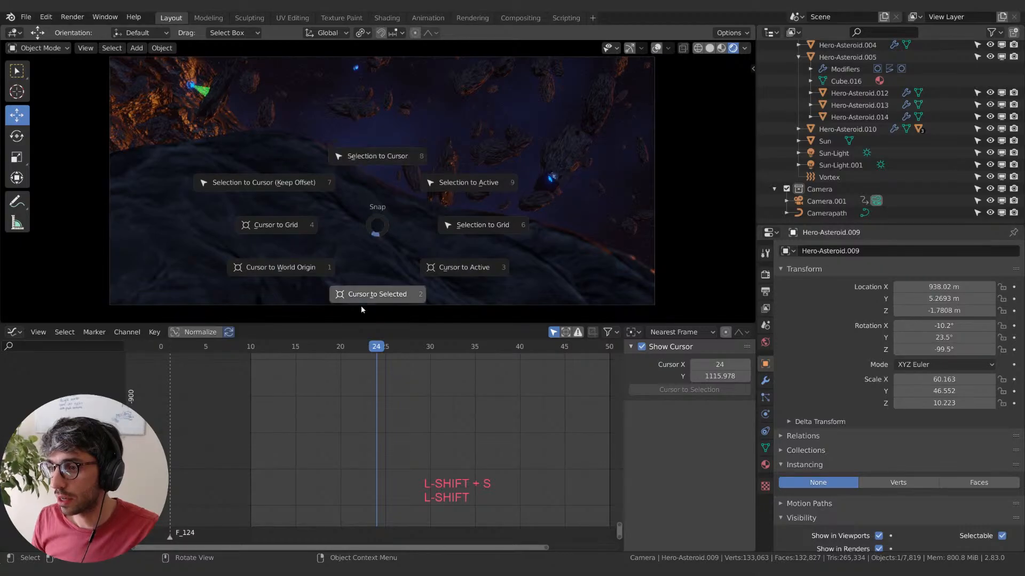
pyautogui.click(386, 242)
pyautogui.hotkey('shift', 'a')
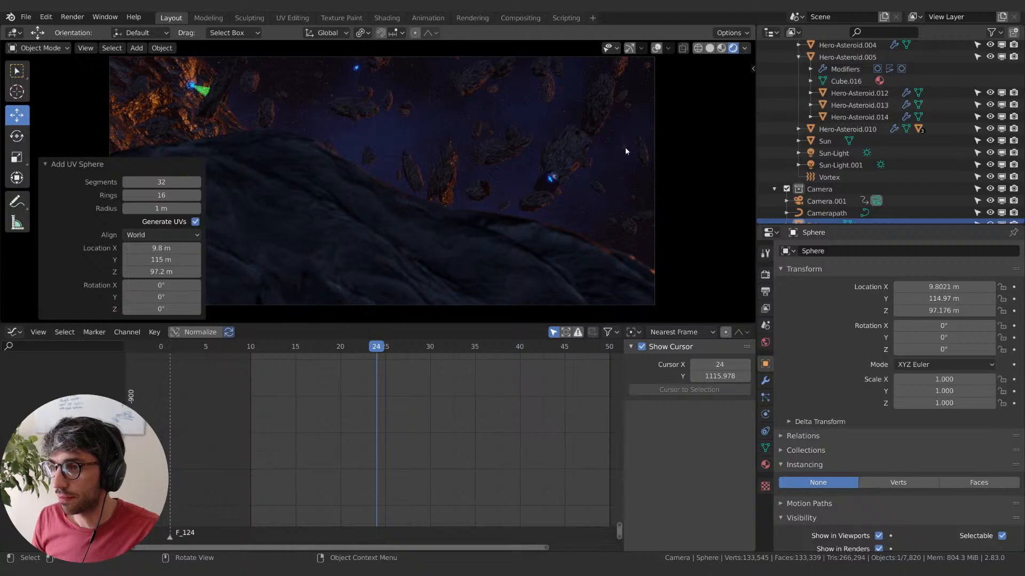
# - Scale the UV sphere up to about 2.19 and move it lower in front of the dark foreground asteroid
pyautogui.press('s')
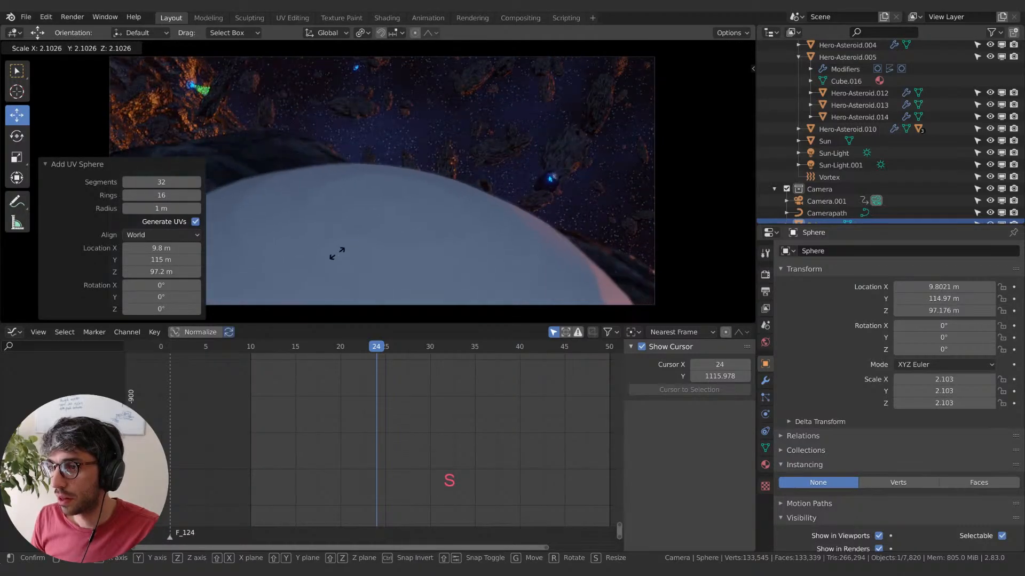
pyautogui.click(393, 187)
pyautogui.press('g')
pyautogui.press('x')
pyautogui.click(330, 284)
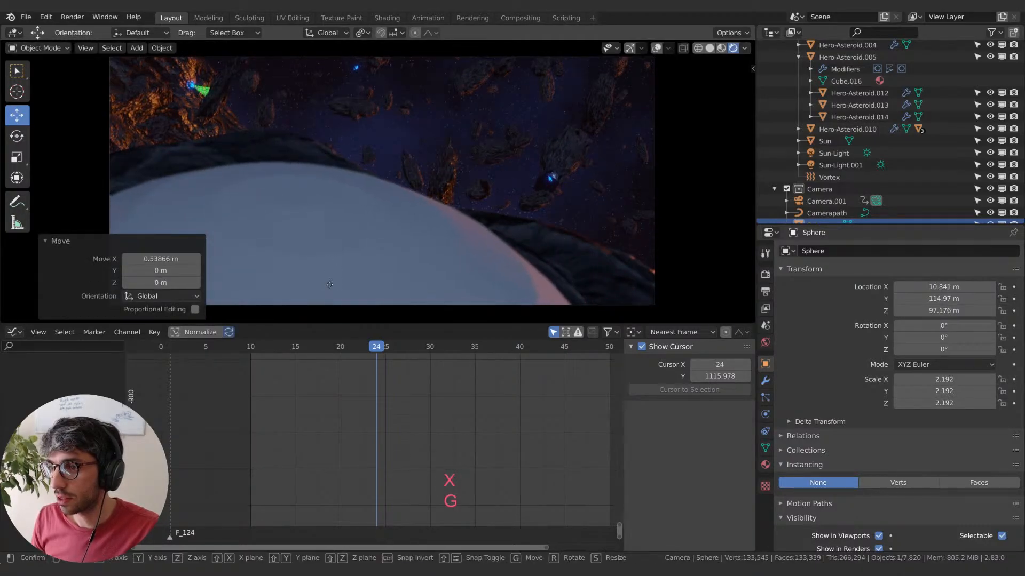
pyautogui.press('g')
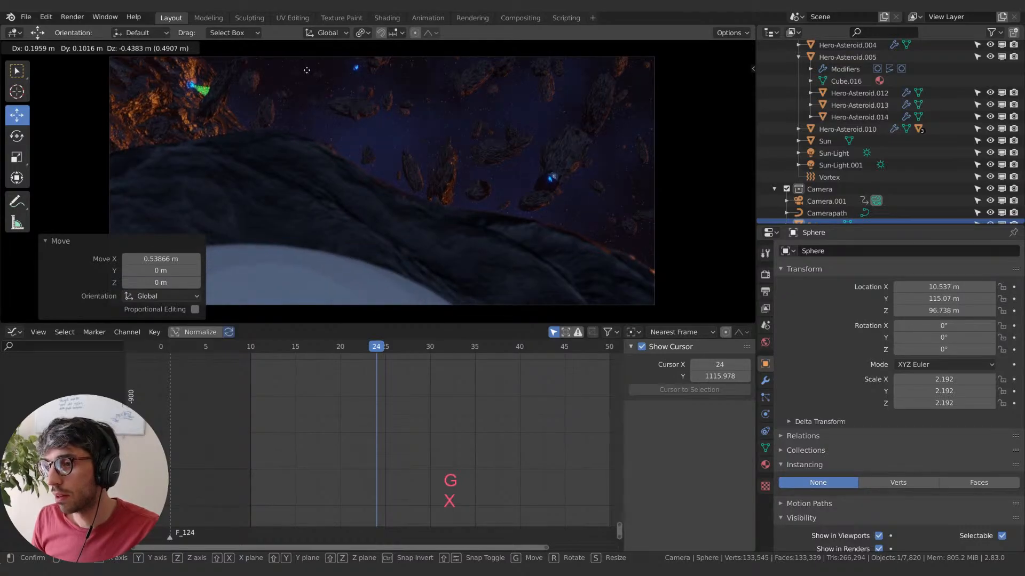
pyautogui.click(307, 70)
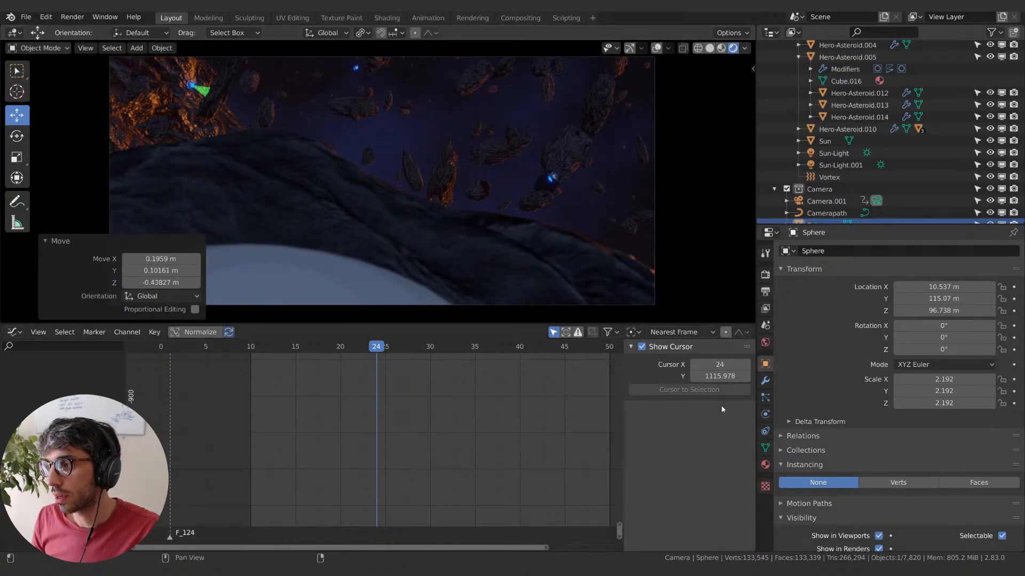
# - Assign the existing Scanner Eye Base material to the sphere and nudge its position in the foreground
pyautogui.click(765, 465)
pyautogui.click(787, 302)
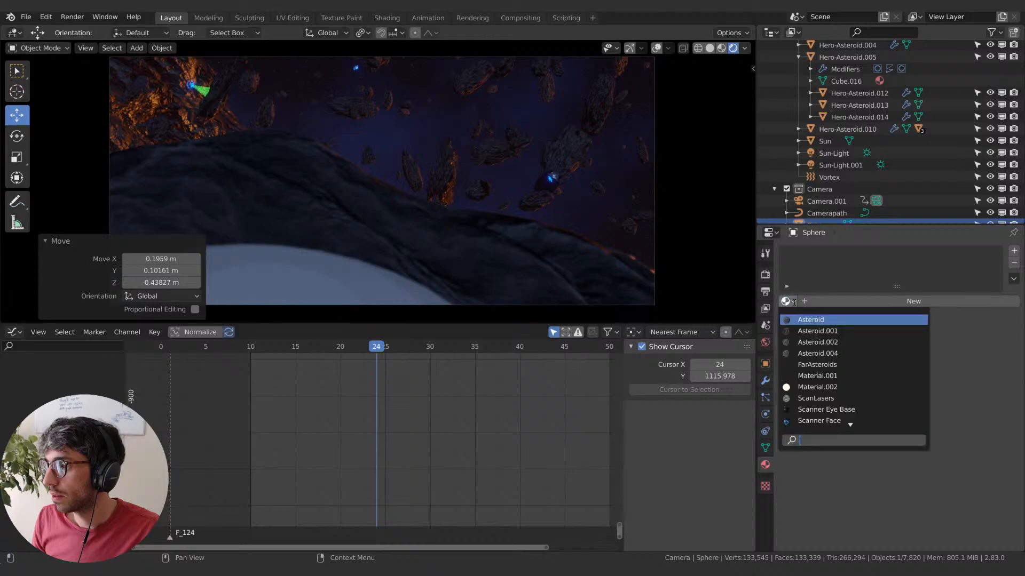
pyautogui.click(820, 409)
pyautogui.press('g')
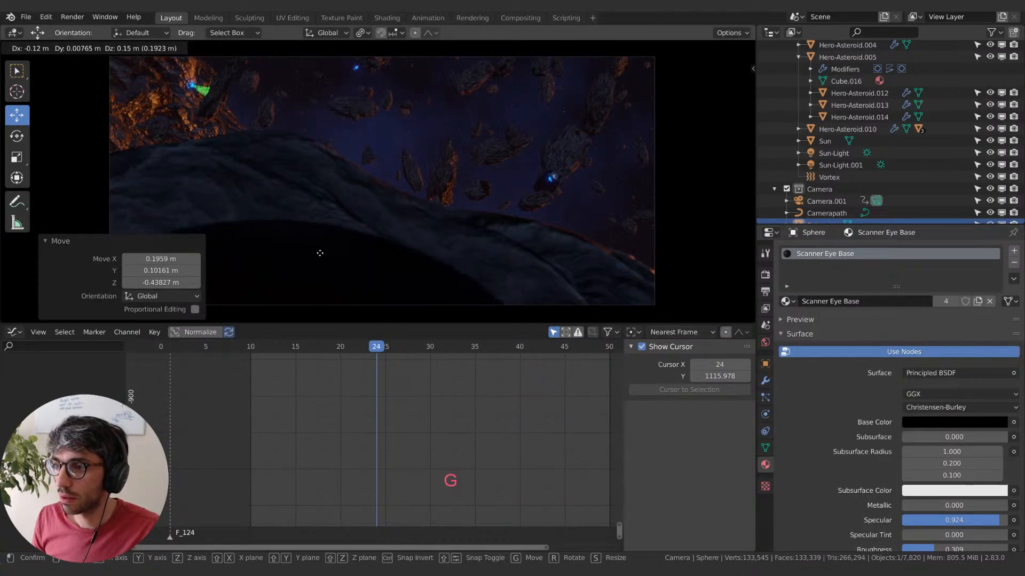
pyautogui.click(297, 296)
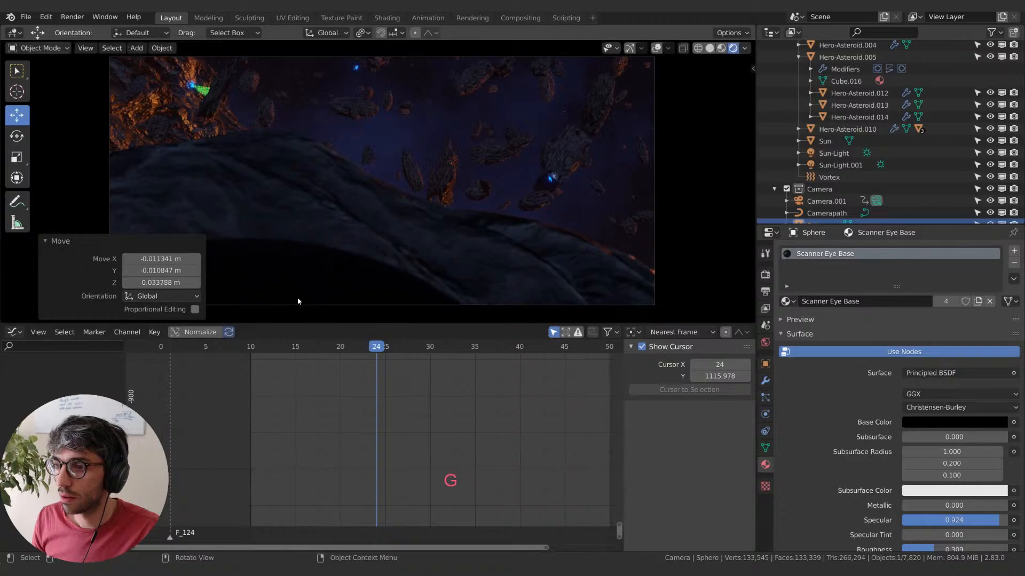
# - Play the shot to judge the sphere in the foreground, and delete the sphere
pyautogui.click(47, 241)
pyautogui.press('space')
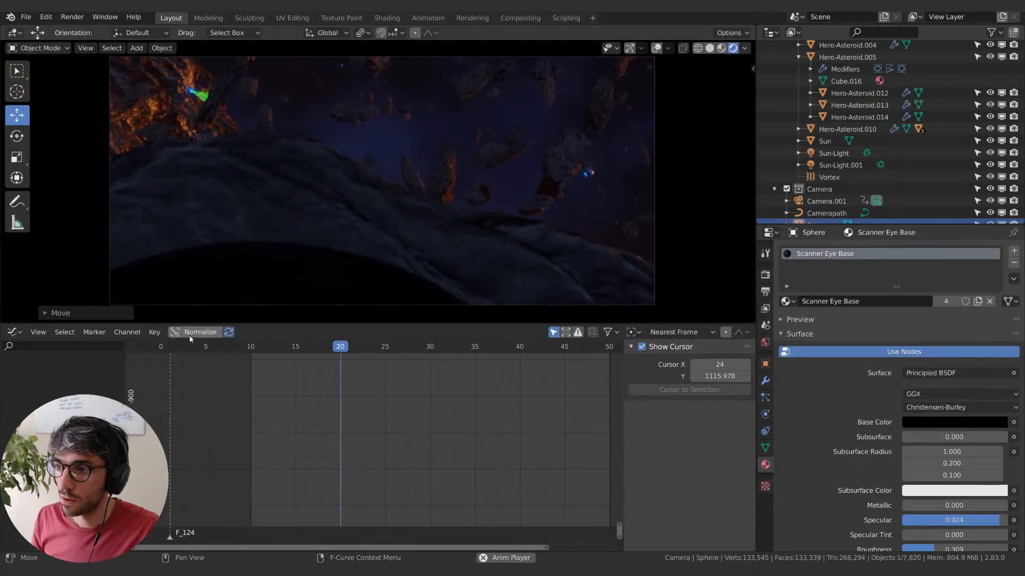
pyautogui.press('space')
pyautogui.press('x')
pyautogui.click(359, 210)
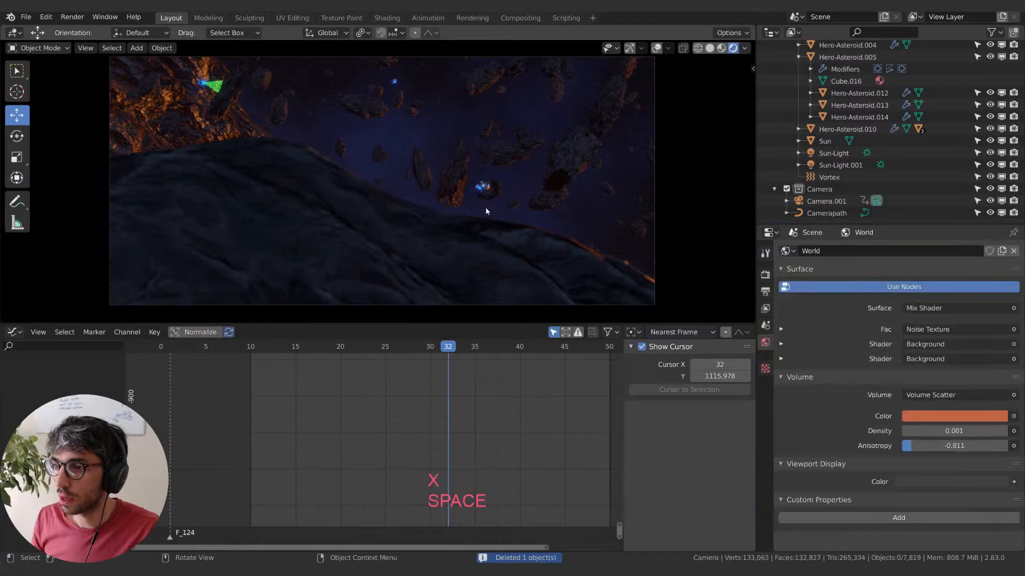
# - Collapse the expanded object hierarchies in the World collection and save the file
pyautogui.hotkey('ctrl', 's')
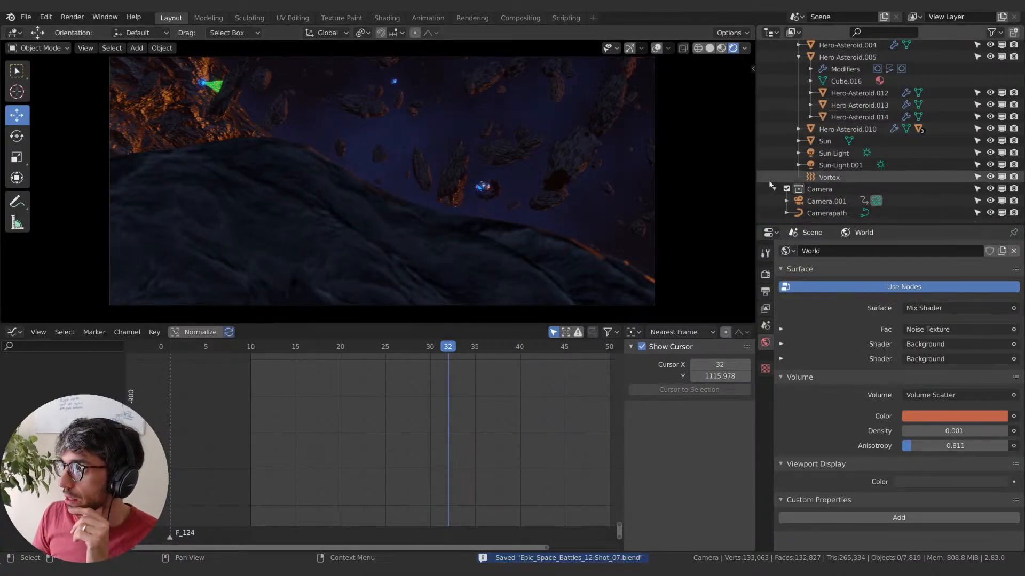
pyautogui.scroll(5, 791, 185)
pyautogui.scroll(-10, 790, 185)
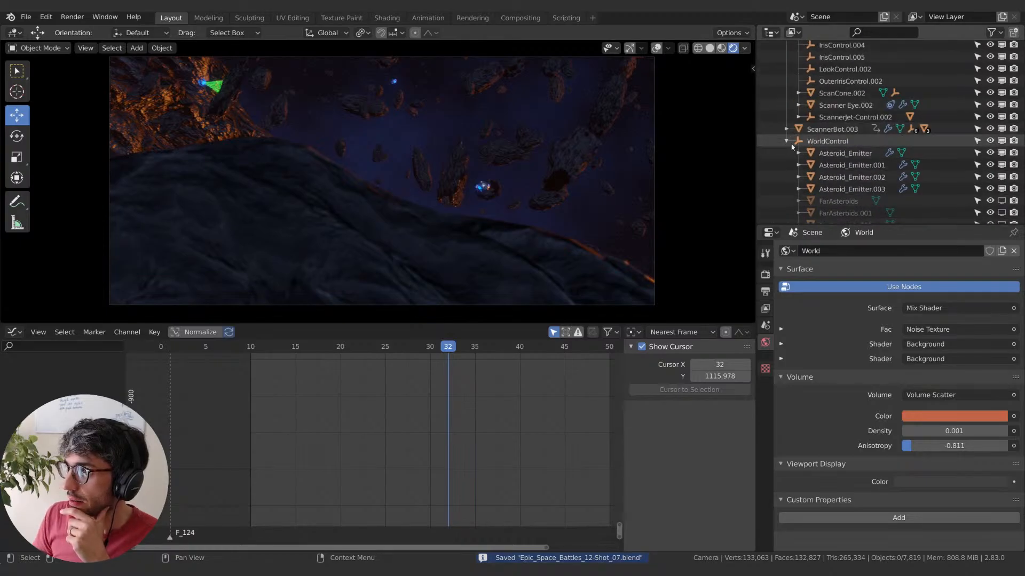
pyautogui.scroll(6, 786, 128)
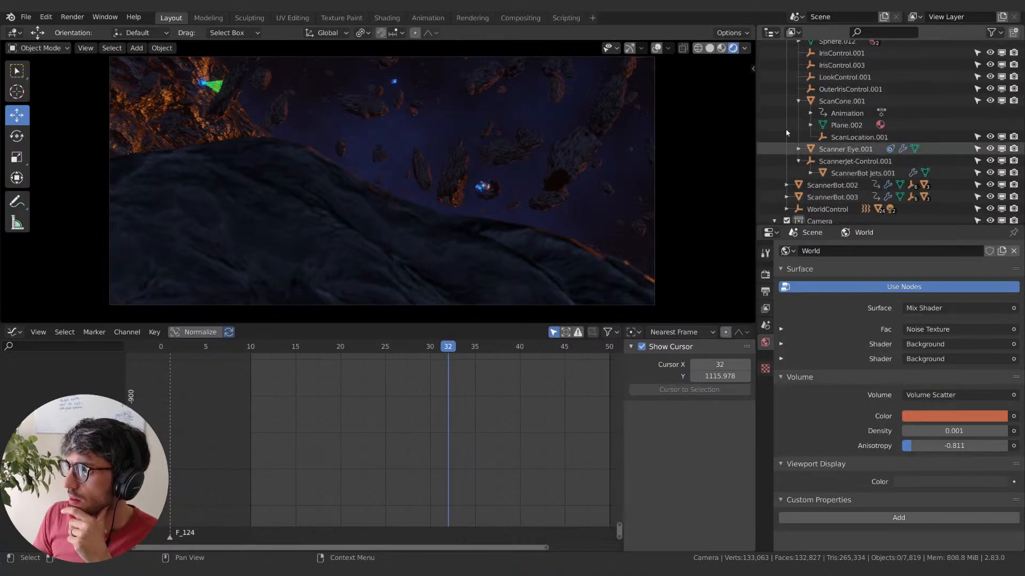
pyautogui.click(786, 95)
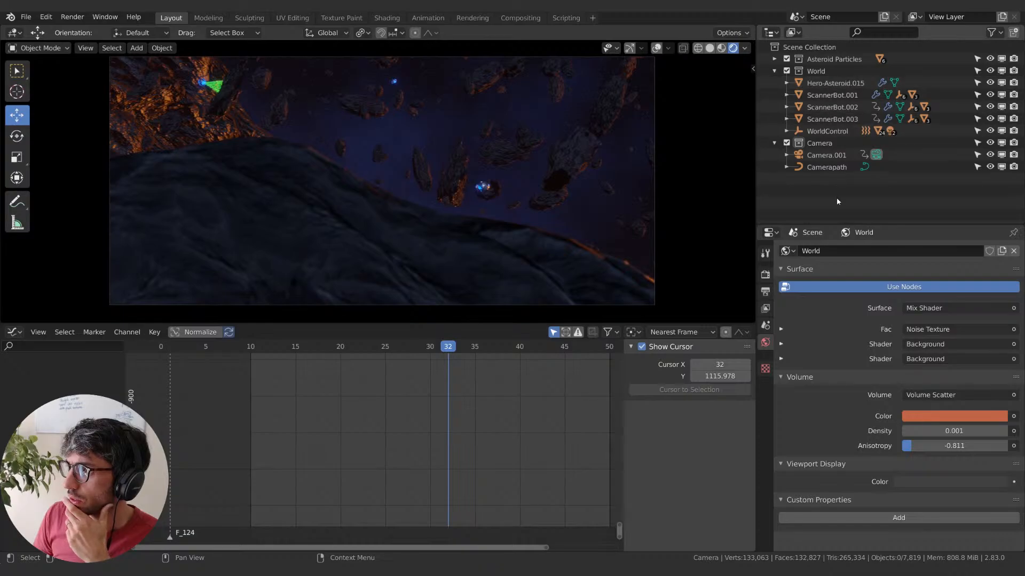
pyautogui.click(31, 18)
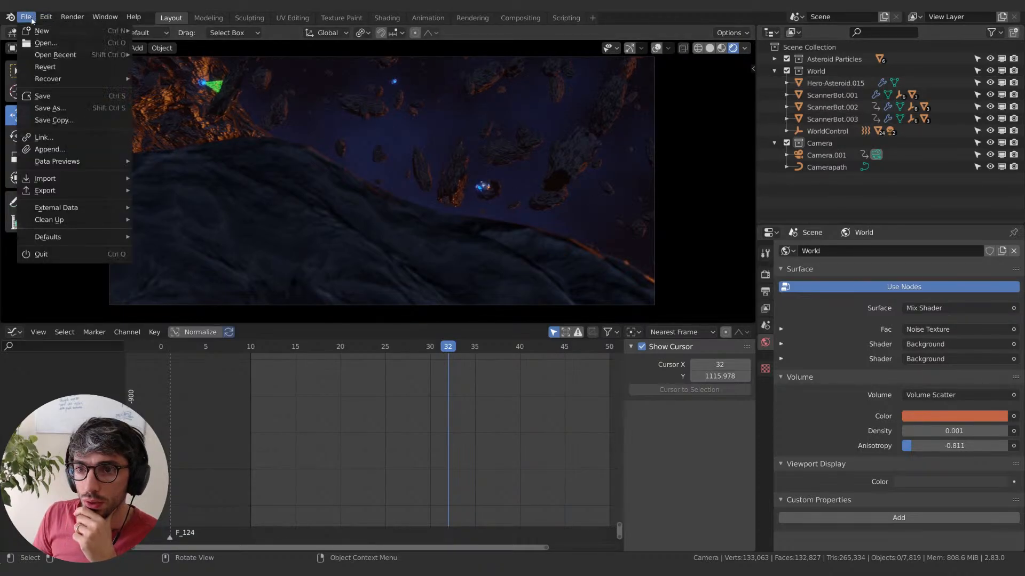
pyautogui.click(43, 97)
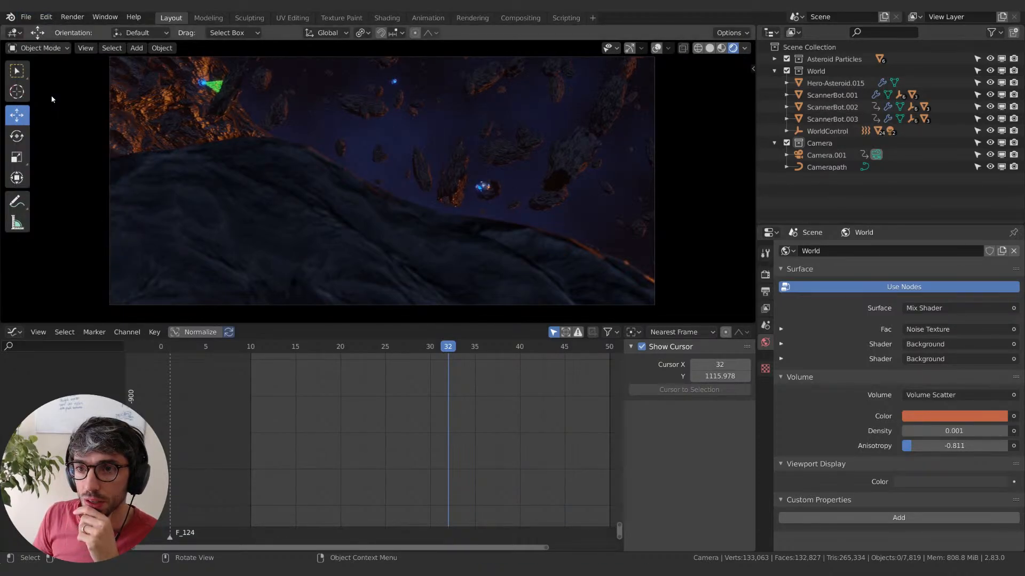
# - Append the SpiderBot collection from another blend file into the Camera collection
pyautogui.click(22, 18)
pyautogui.click(52, 151)
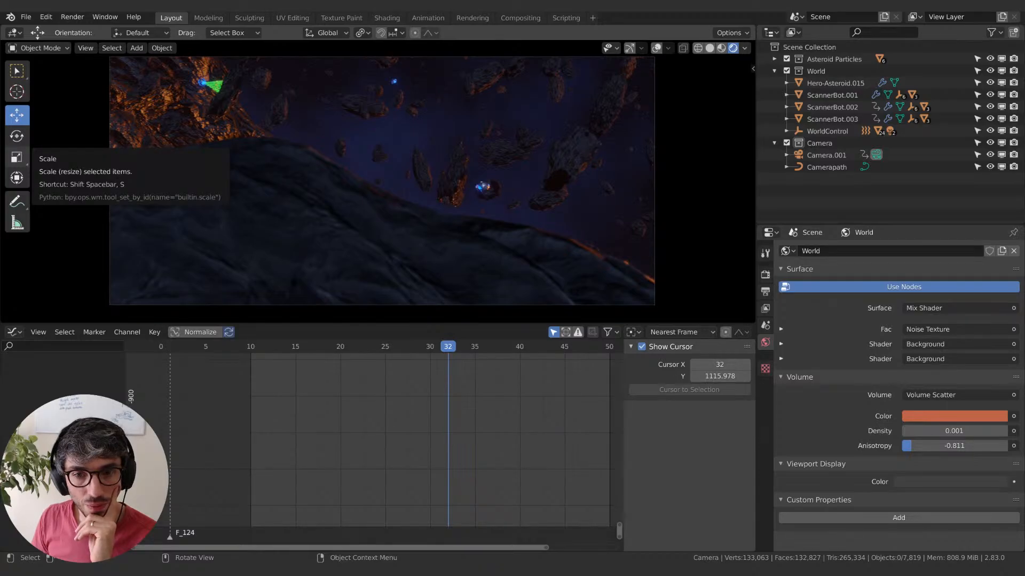
pyautogui.click(496, 193)
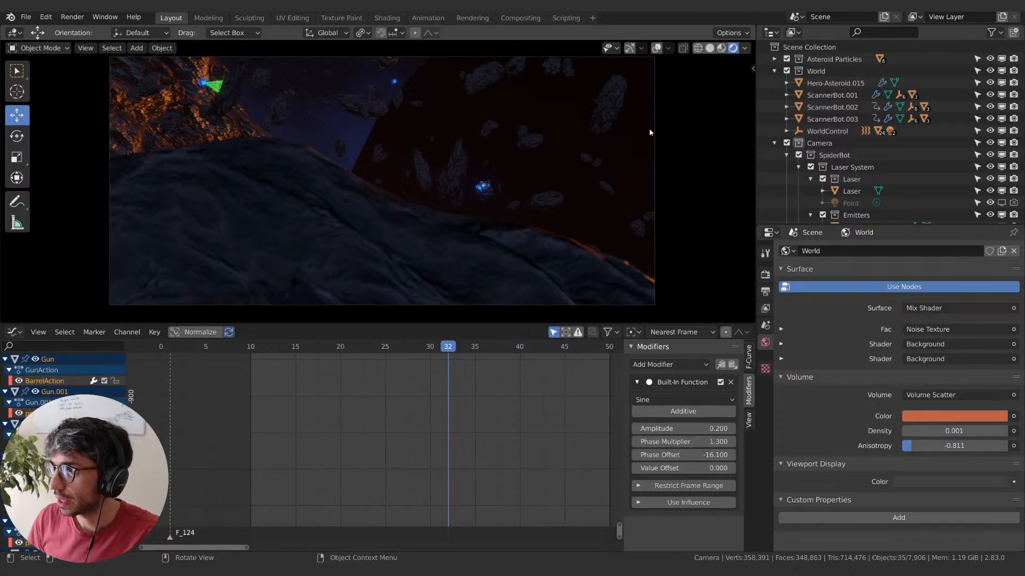
# - Leave the camera view and display the scene in solid shading around the large appended sphere
pyautogui.press('KP_0')
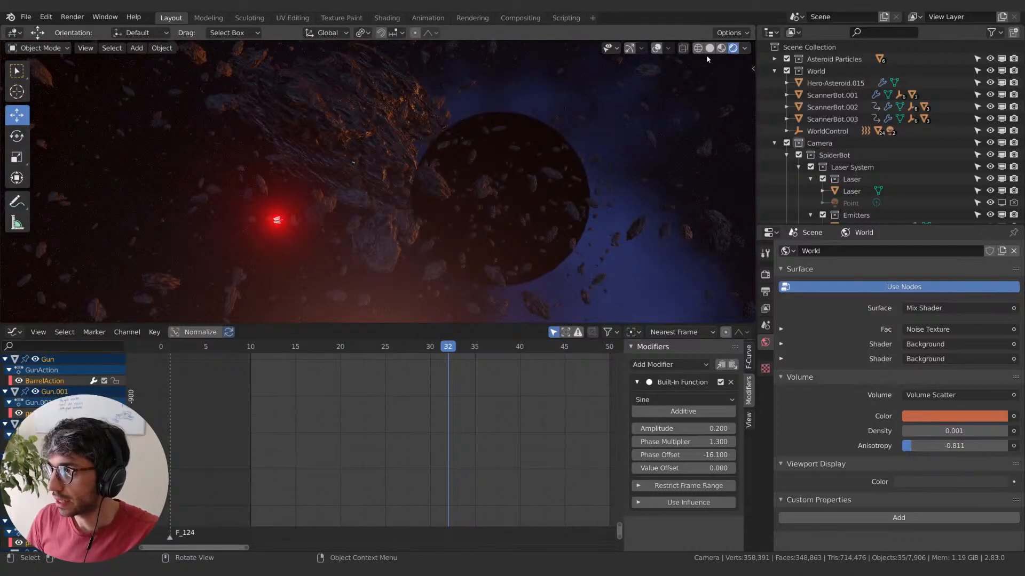
pyautogui.click(709, 48)
pyautogui.moveTo(560, 149)
pyautogui.mouseDown(button='middle')
pyautogui.moveTo(606, 221)
pyautogui.moveTo(550, 103)
pyautogui.mouseUp(button='middle')
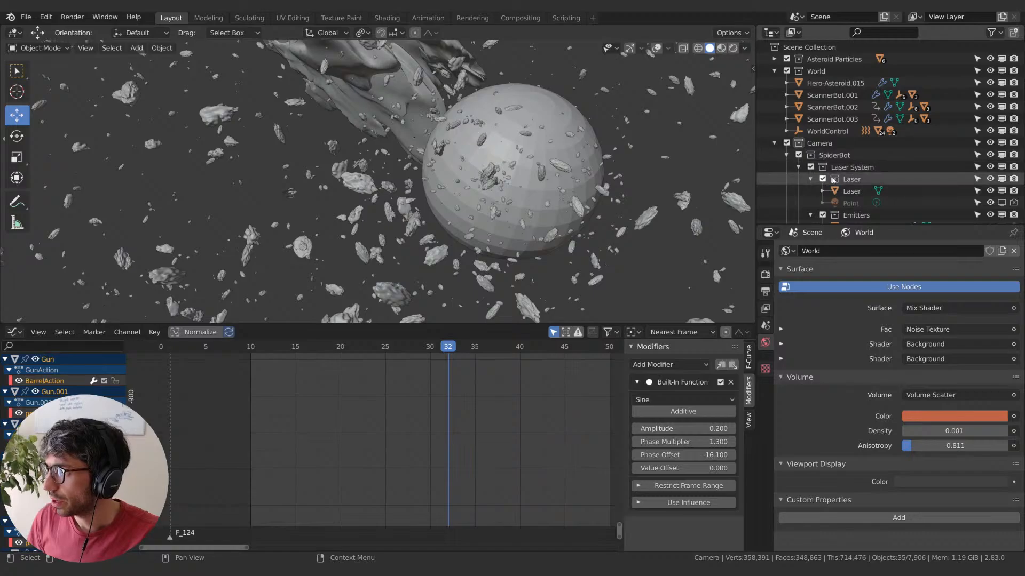
# - Look through the SpiderBot collection's objects and select LaserController.001 under LaserColliders
pyautogui.scroll(-3, 843, 155)
pyautogui.scroll(-3, 842, 144)
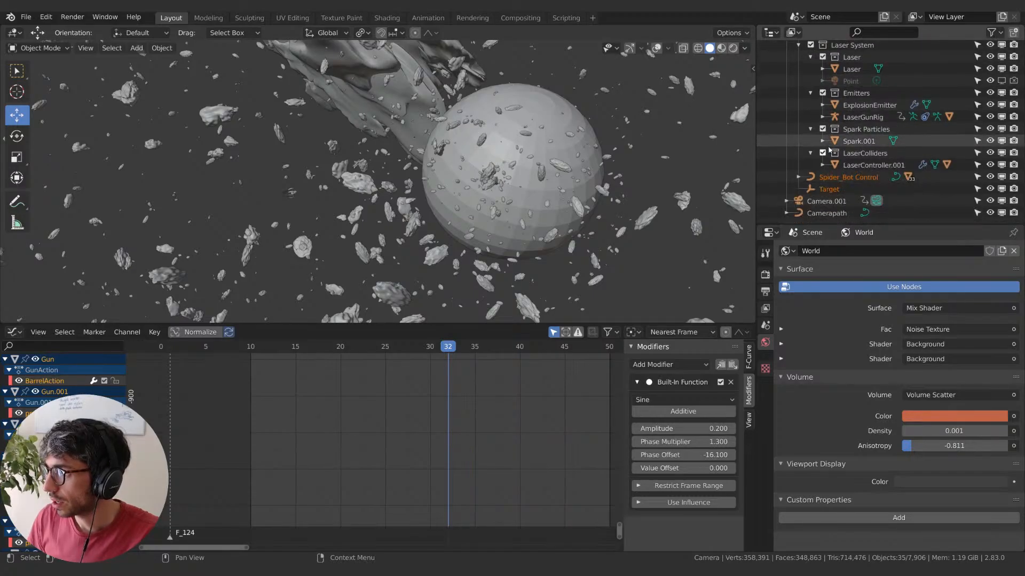
pyautogui.click(826, 178)
pyautogui.click(820, 191)
pyautogui.click(819, 179)
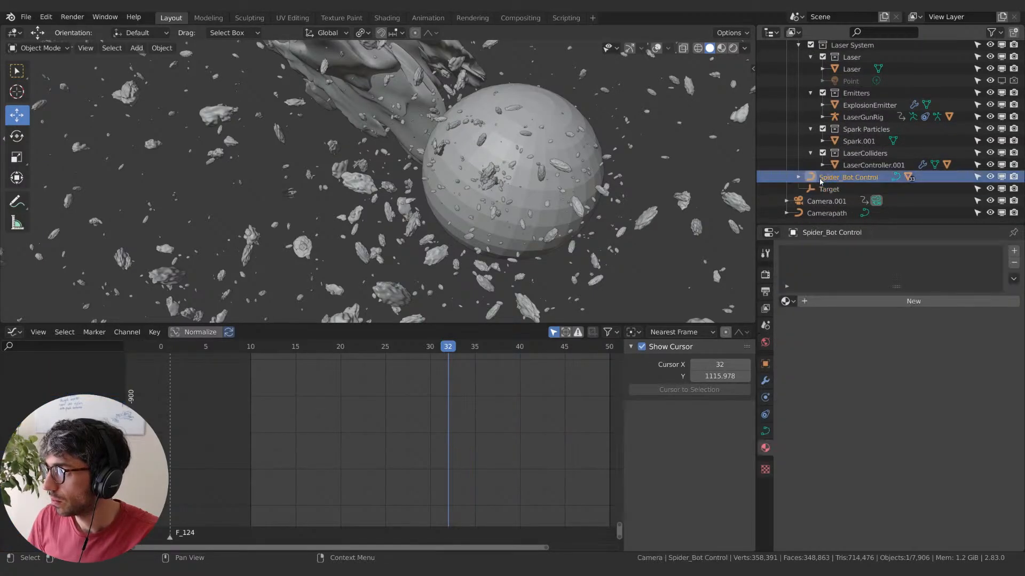
pyautogui.scroll(4, 848, 171)
pyautogui.scroll(-2, 862, 152)
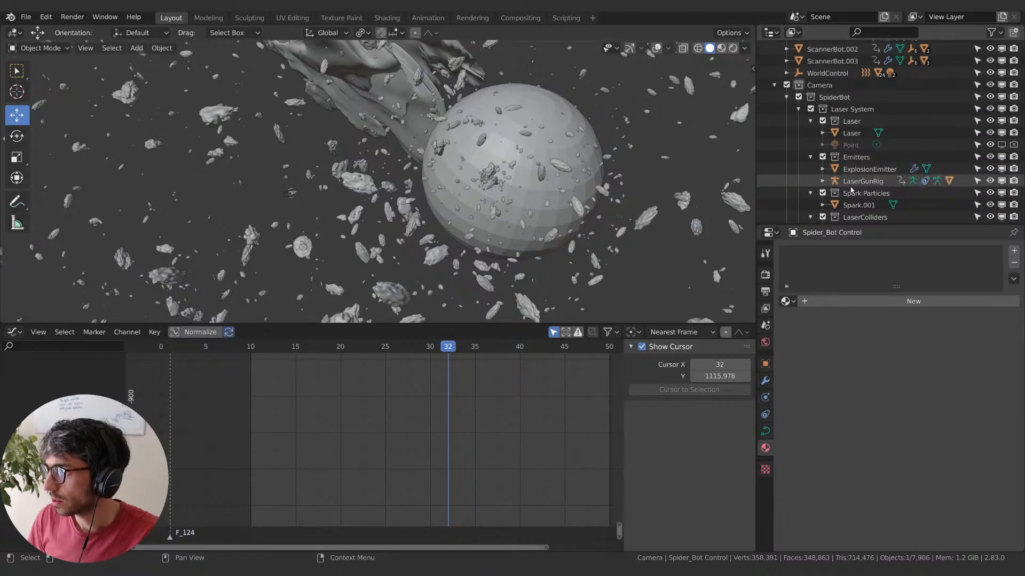
pyautogui.scroll(-3, 857, 158)
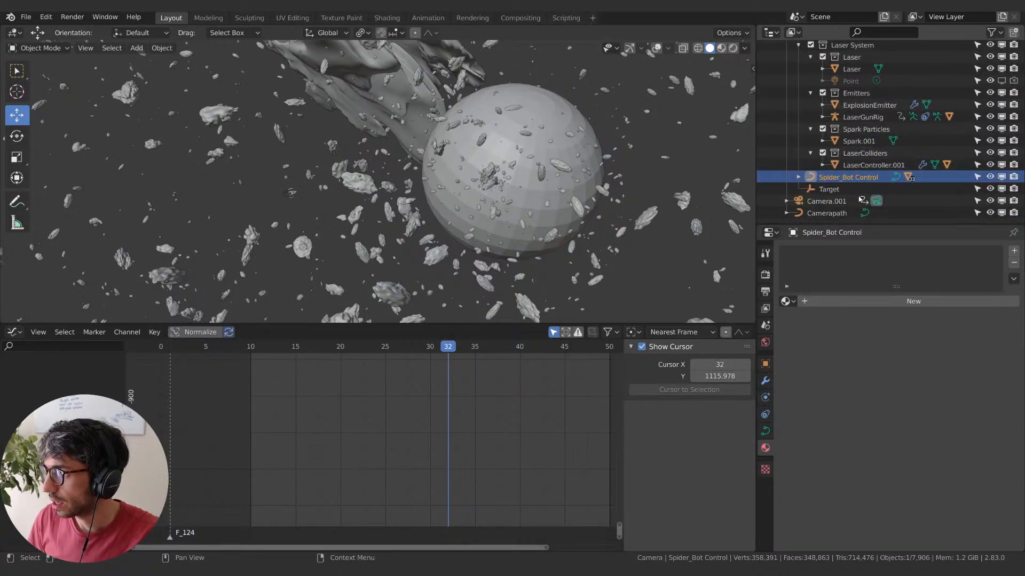
pyautogui.click(856, 163)
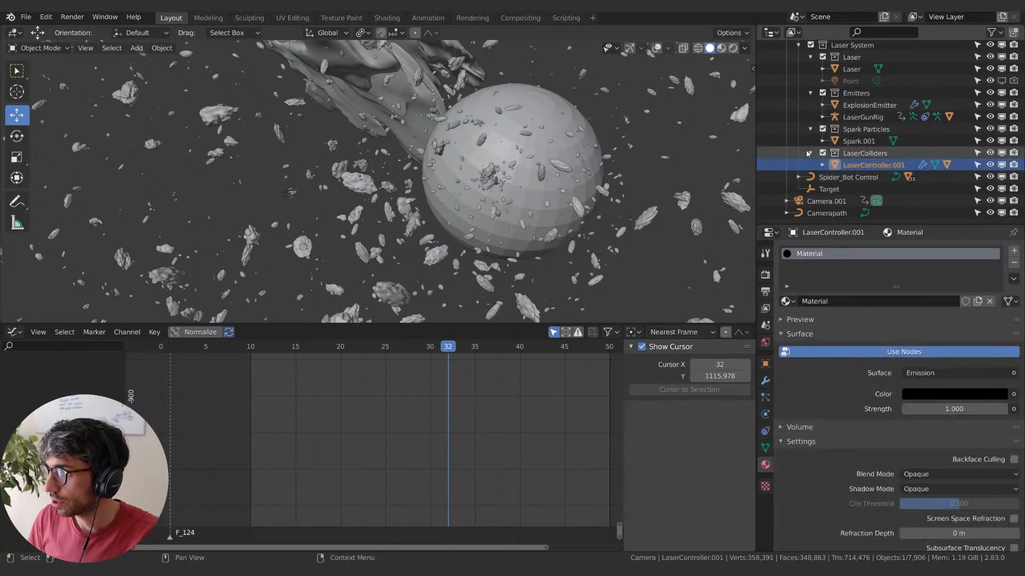
# - Show the viewport gizmos and overlays, and set LaserController.001's X location to 10000 m
pyautogui.click(630, 48)
pyautogui.click(657, 49)
pyautogui.click(765, 364)
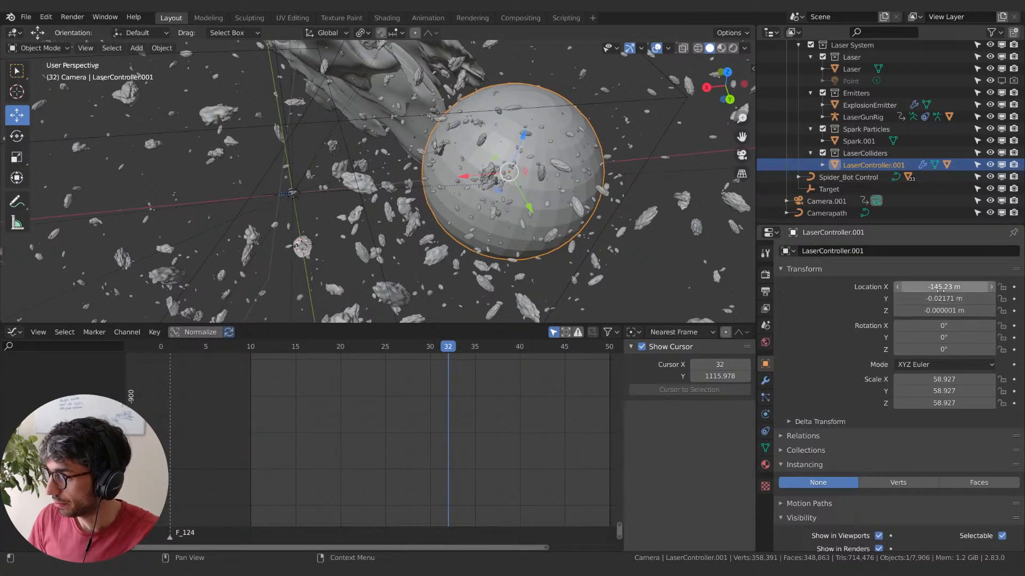
pyautogui.click(944, 287)
pyautogui.write('1000')
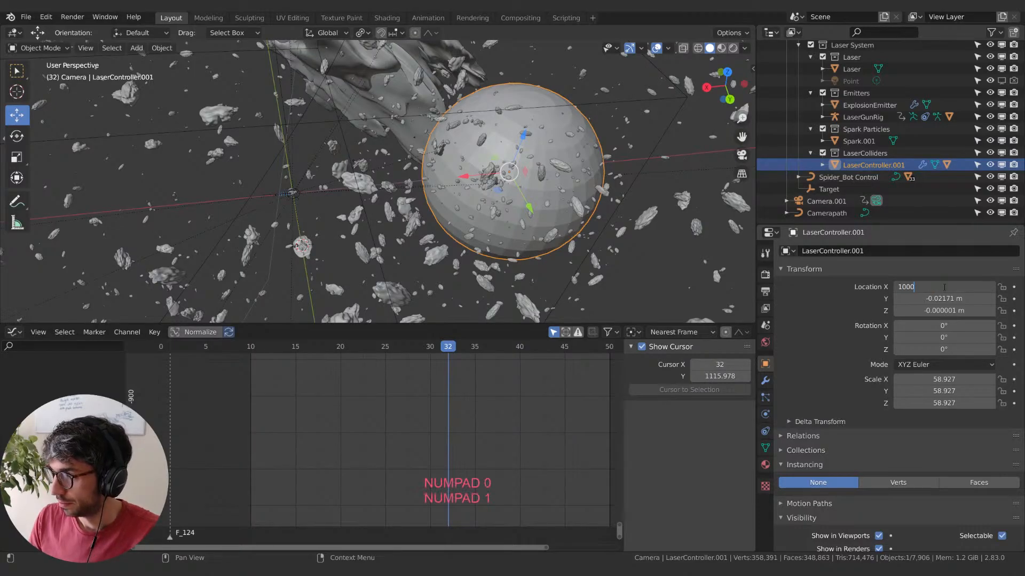
pyautogui.write('0')
pyautogui.press('Return')
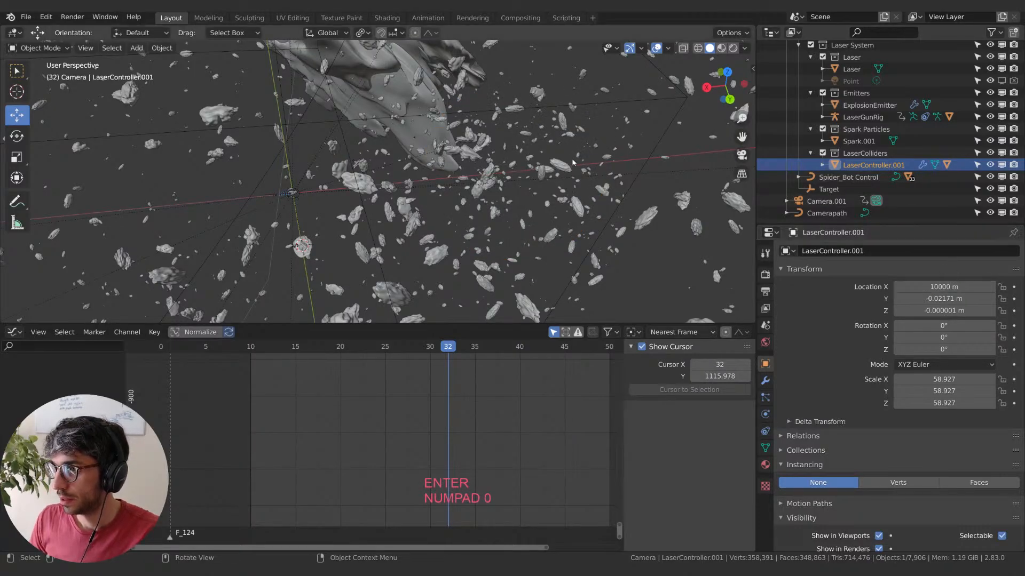
pyautogui.moveTo(528, 208); pyautogui.dragTo(564, 169, button='middle')
pyautogui.press('KP_0')
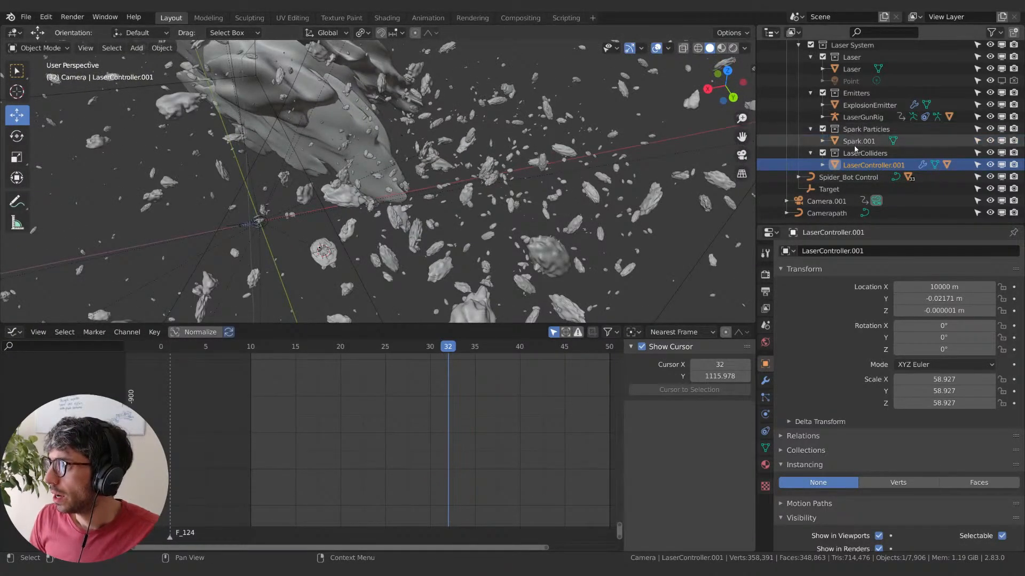
# - Expand LaserGunRig in the Emitters collection and select its child object Raygun
pyautogui.scroll(4, 853, 139)
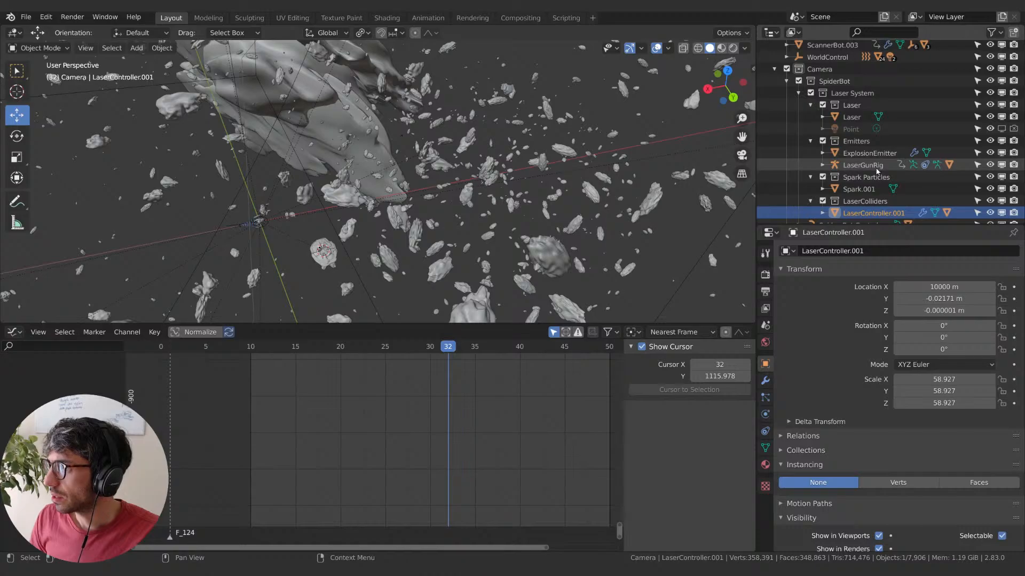
pyautogui.click(852, 117)
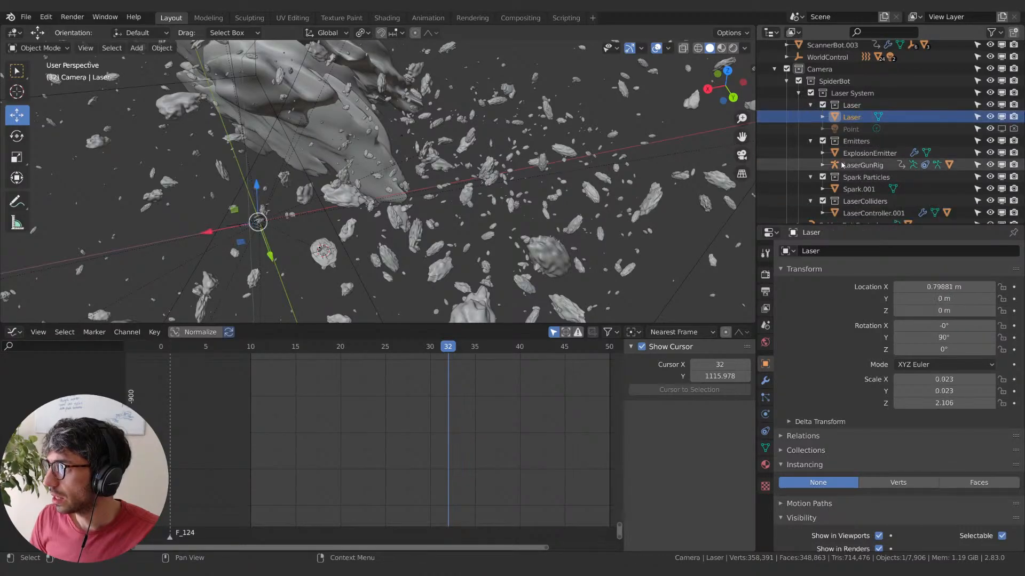
pyautogui.scroll(-3, 841, 165)
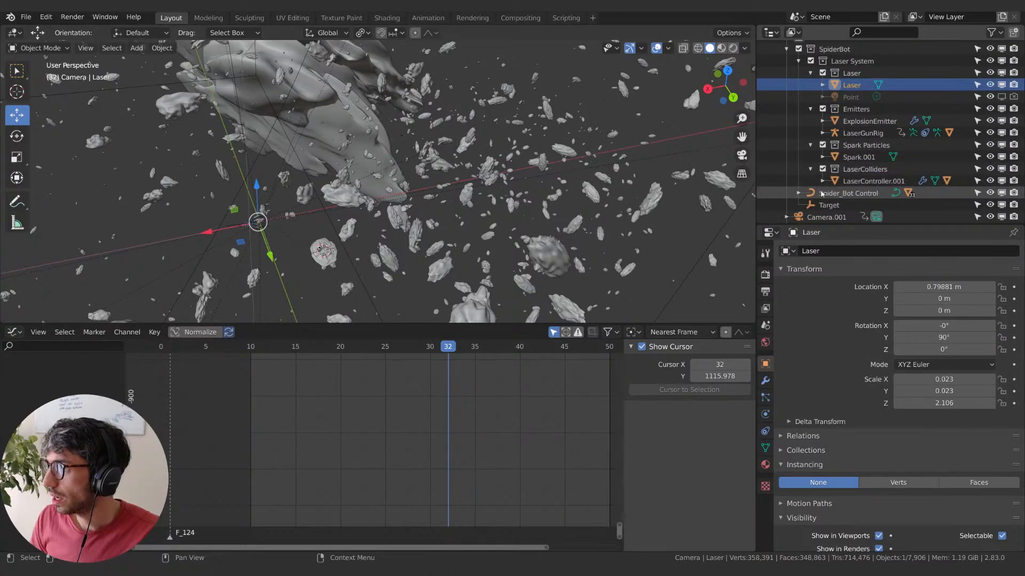
pyautogui.click(854, 122)
pyautogui.click(853, 133)
pyautogui.click(823, 133)
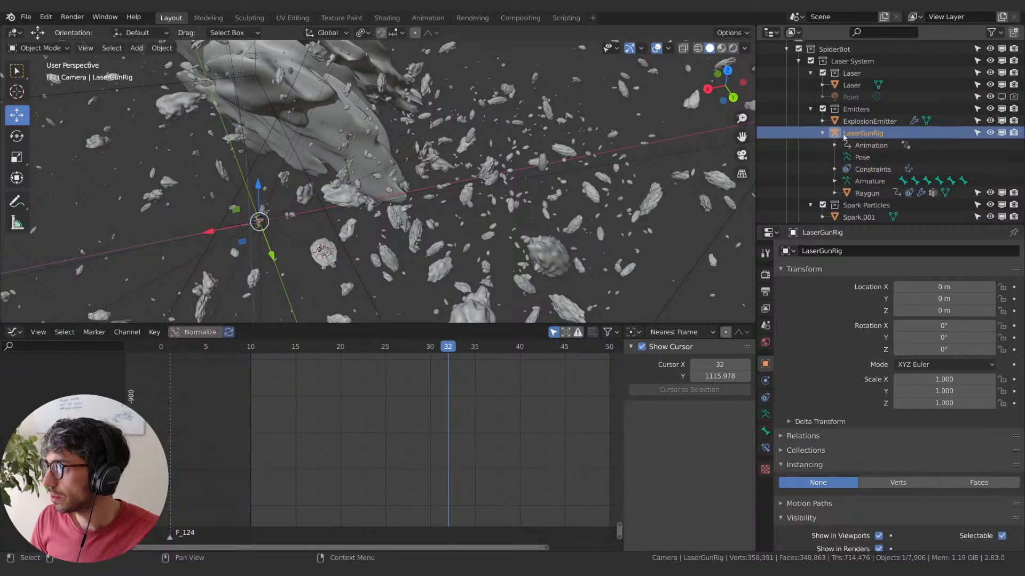
pyautogui.click(868, 194)
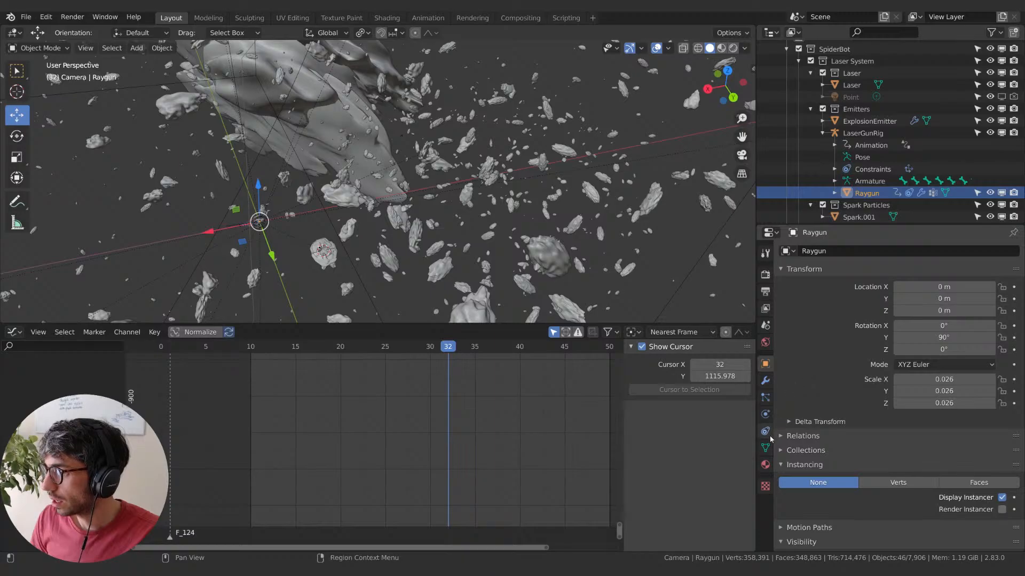
# - Set the Raygun's LaserParticles emission number, frame start and frame end all to 0
pyautogui.click(765, 397)
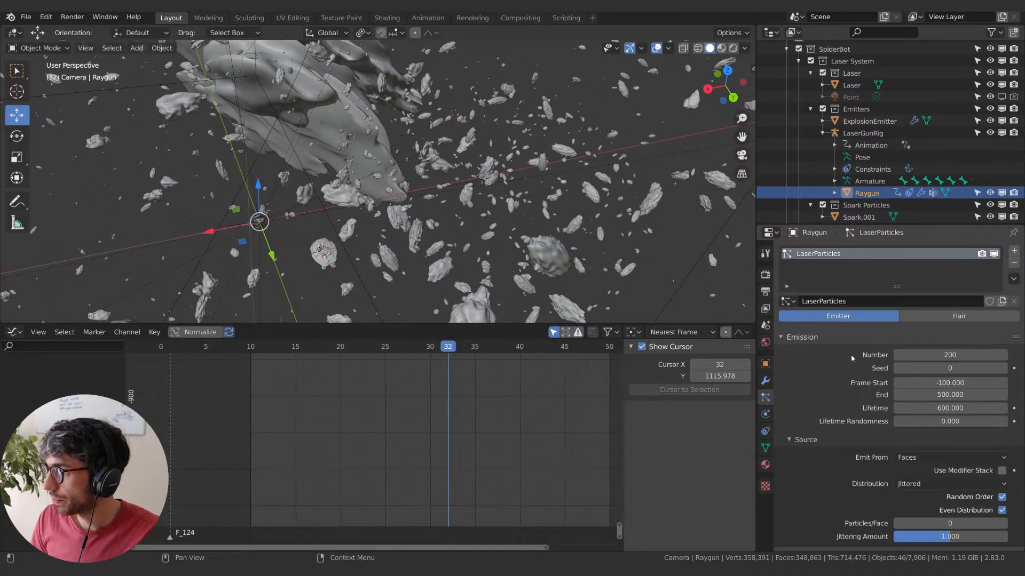
pyautogui.click(939, 354)
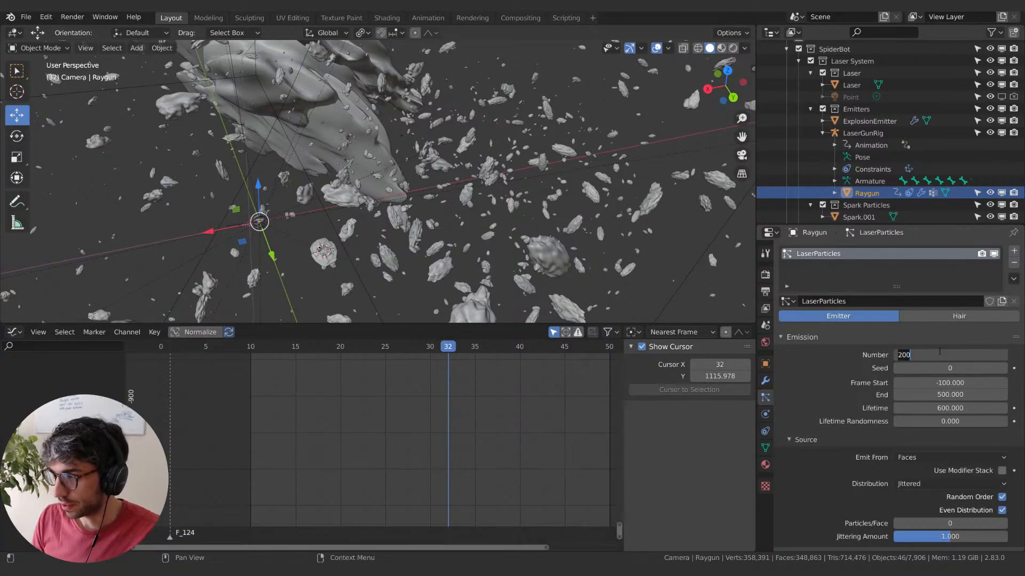
pyautogui.write('0')
pyautogui.press('Return')
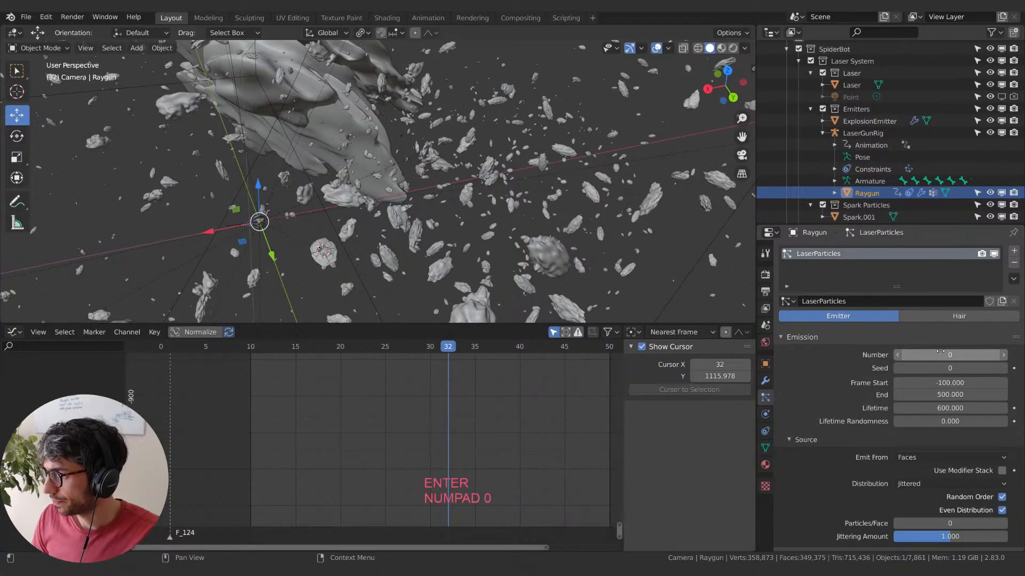
pyautogui.press('i')
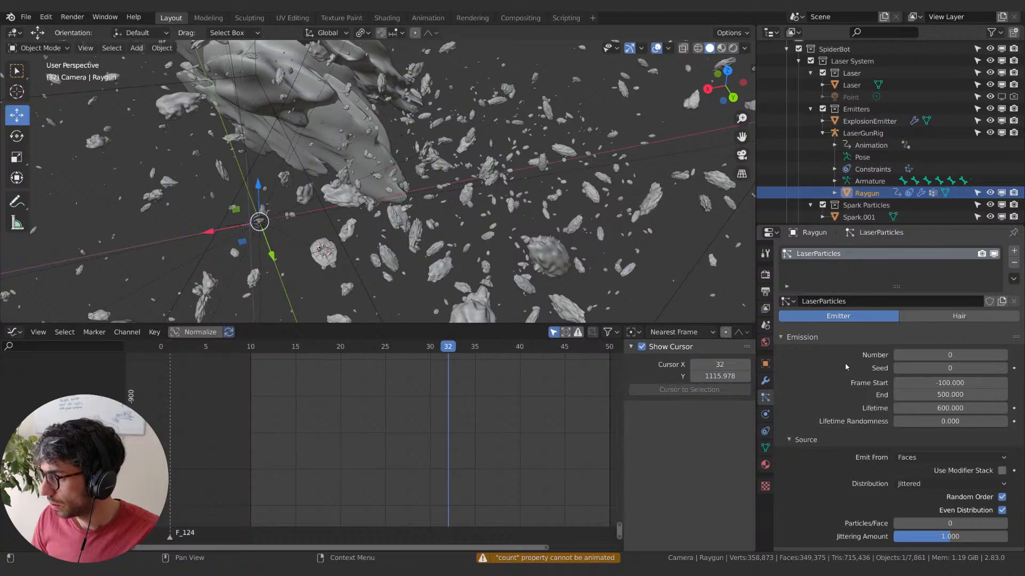
pyautogui.click(968, 379)
pyautogui.write('0')
pyautogui.press('Tab')
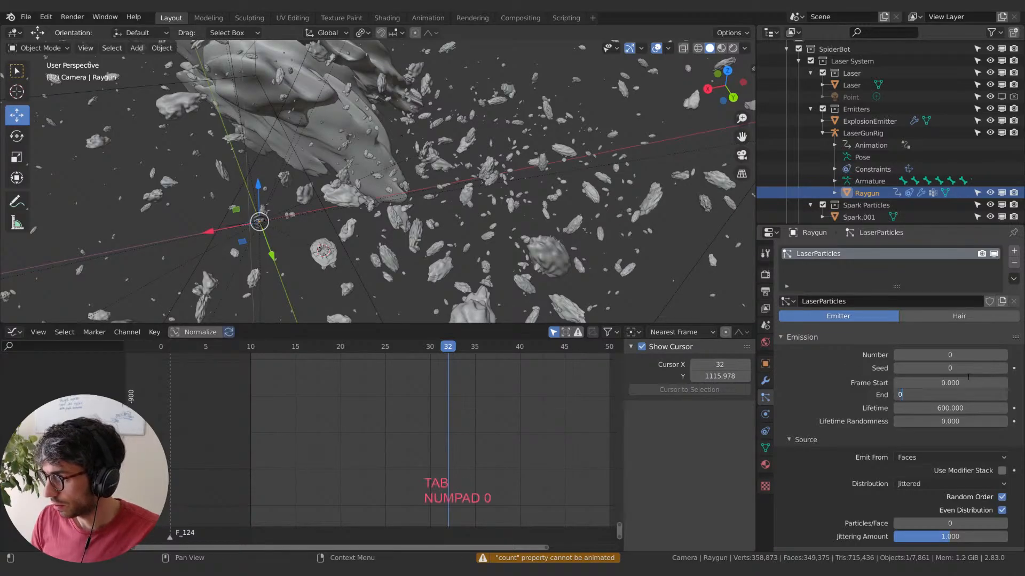
pyautogui.write('0')
pyautogui.press('Return')
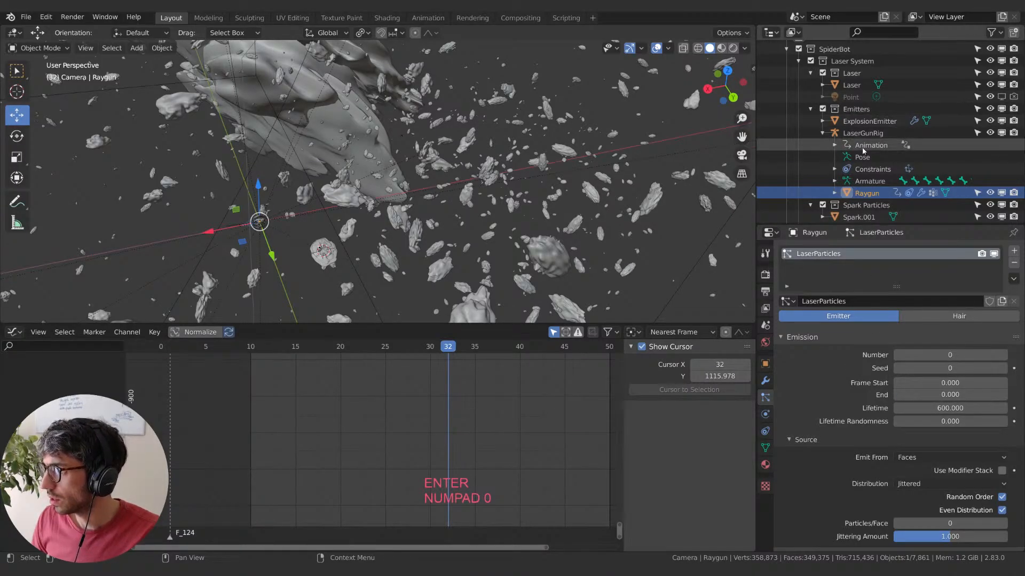
# - Set the ExplosionEmitter's particle emission number, frame start and frame end all to 0
pyautogui.click(864, 121)
pyautogui.click(947, 356)
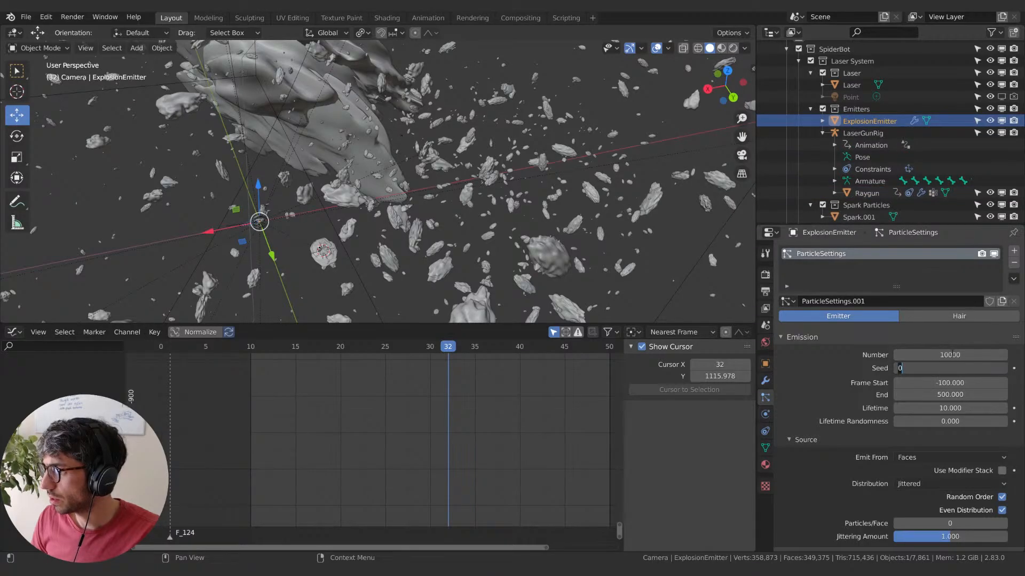
pyautogui.write('0')
pyautogui.press('Return')
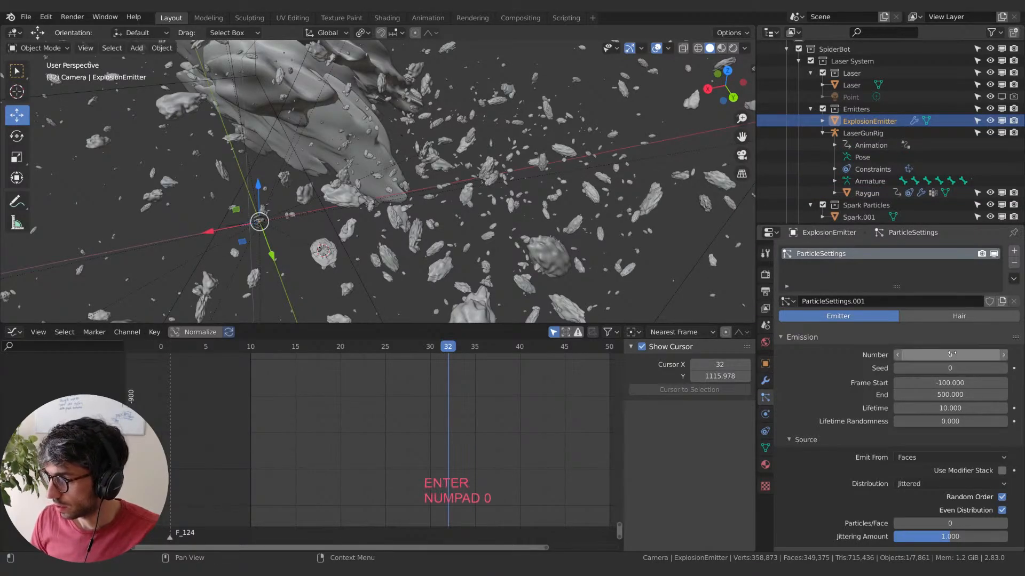
pyautogui.click(949, 382)
pyautogui.write('0')
pyautogui.press('Tab')
pyautogui.write('0')
pyautogui.press('Return')
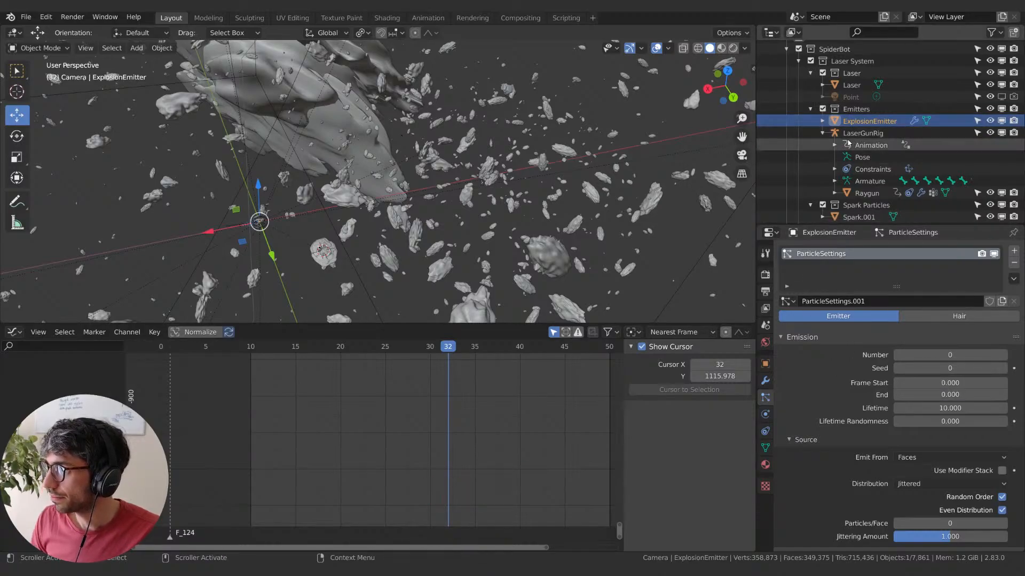
# - Collapse LaserGunRig and set the Target object's Fire Lasers custom property to 0
pyautogui.click(822, 132)
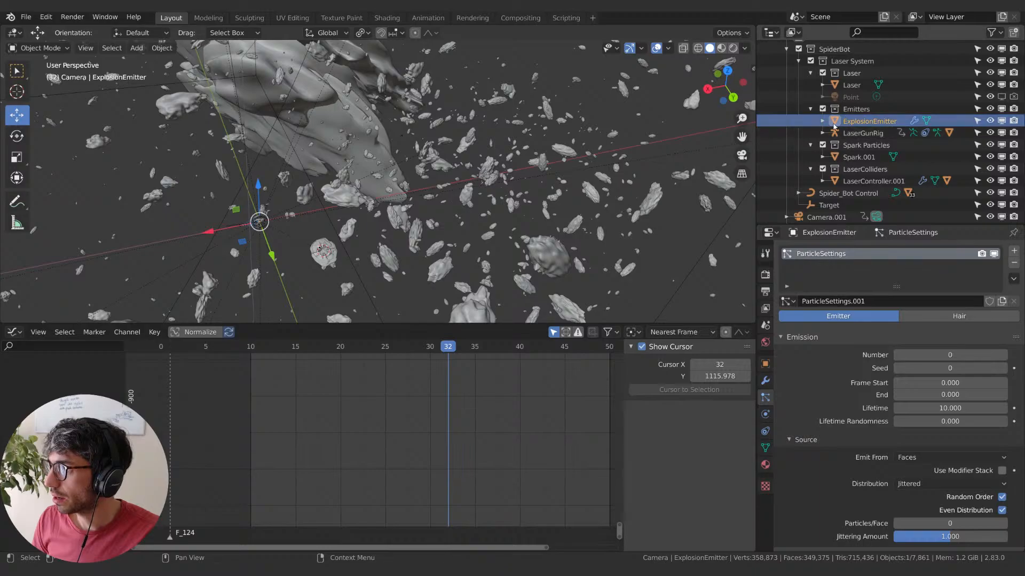
pyautogui.click(824, 135)
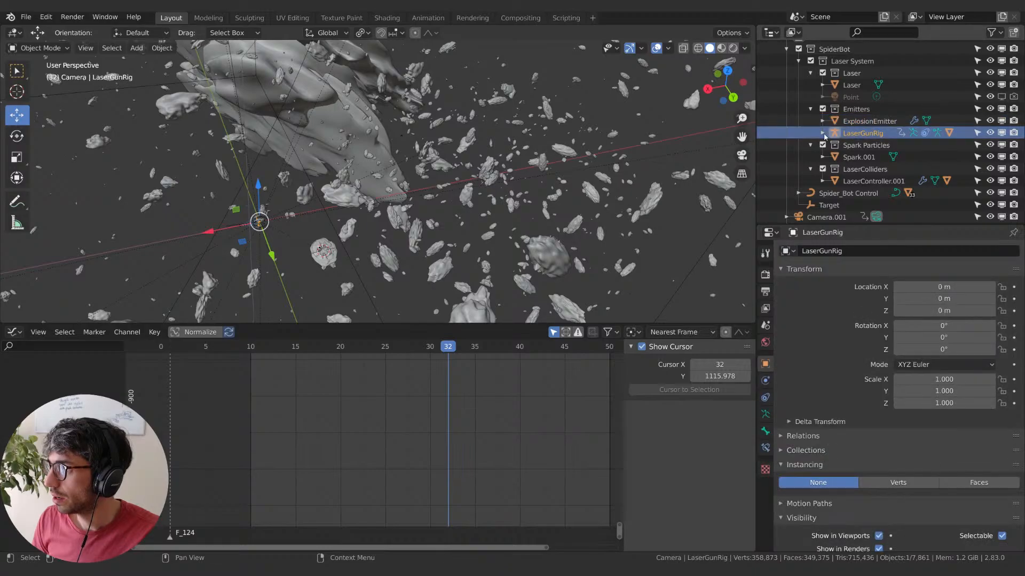
pyautogui.click(829, 205)
pyautogui.click(765, 416)
pyautogui.click(765, 363)
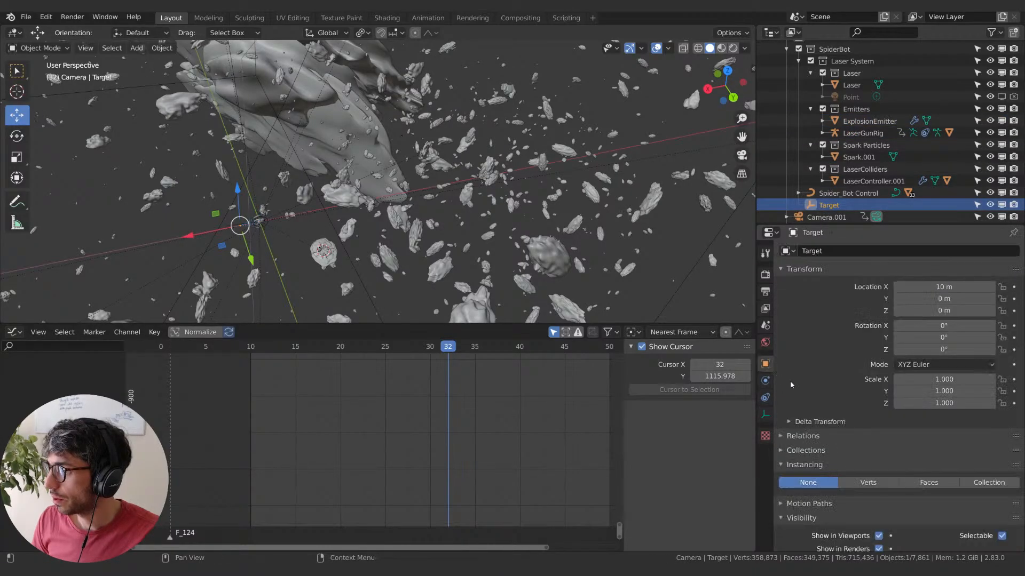
pyautogui.scroll(-4, 801, 384)
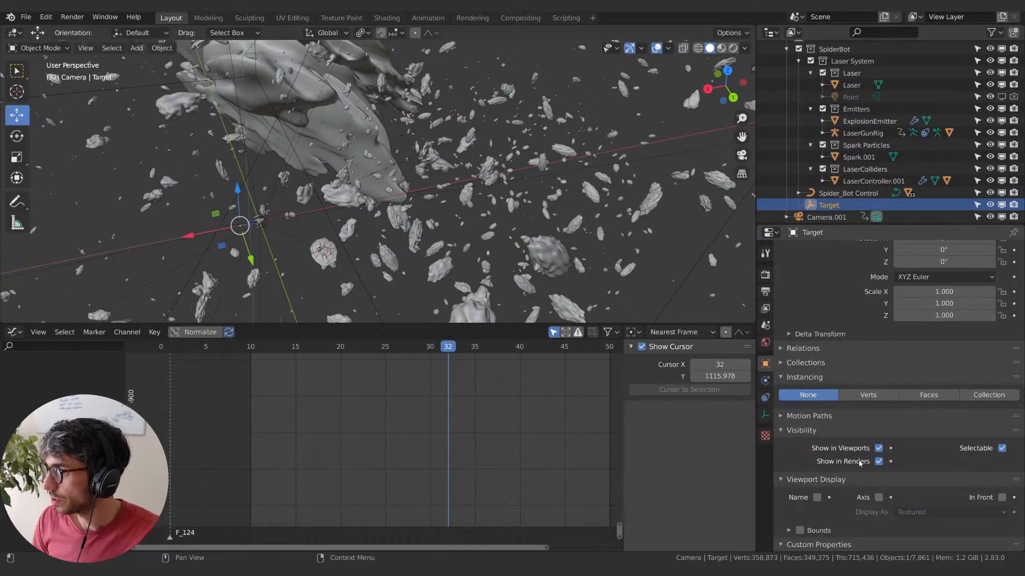
pyautogui.scroll(-4, 860, 463)
pyautogui.click(921, 498)
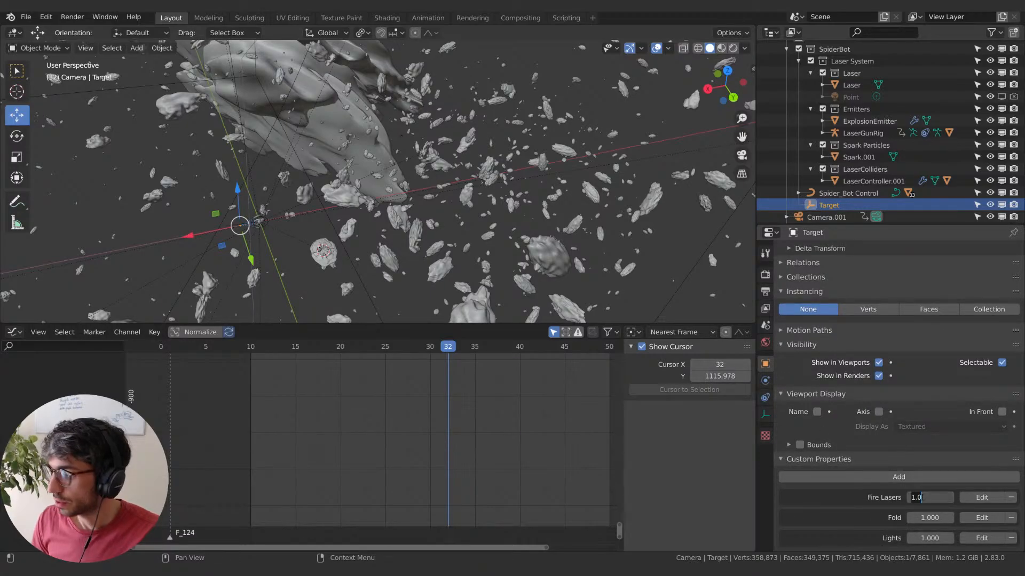
pyautogui.write('0')
pyautogui.press('Return')
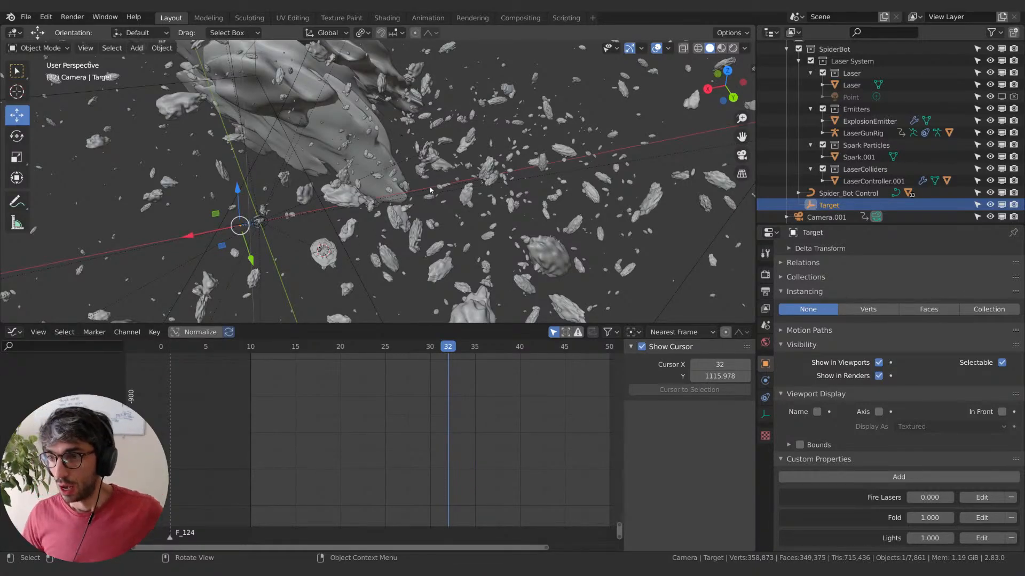
# - Return to the camera view and snap the 3D cursor to the large foreground asteroid, Hero-Asteroid.009
pyautogui.click(857, 194)
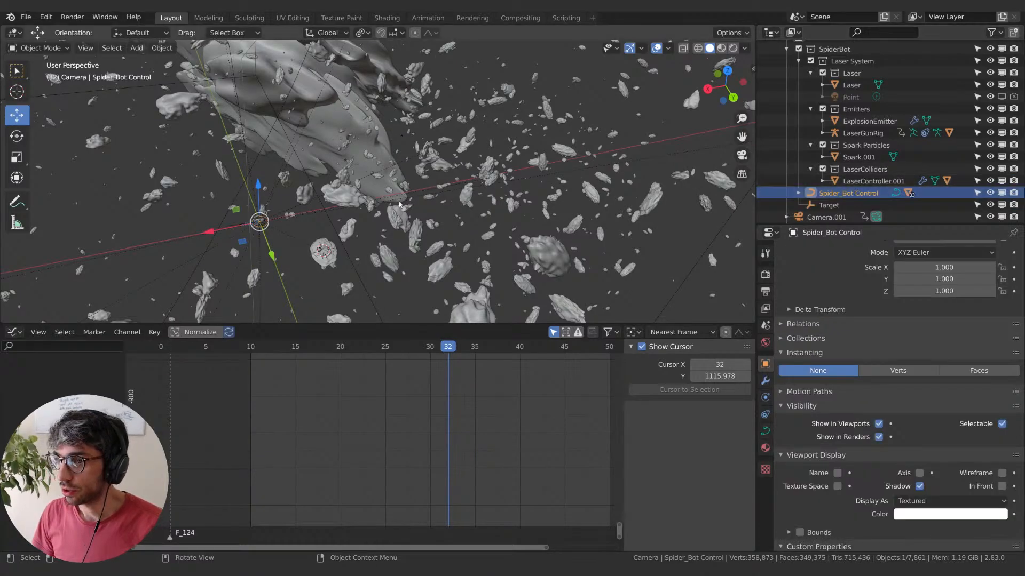
pyautogui.scroll(4, 295, 224)
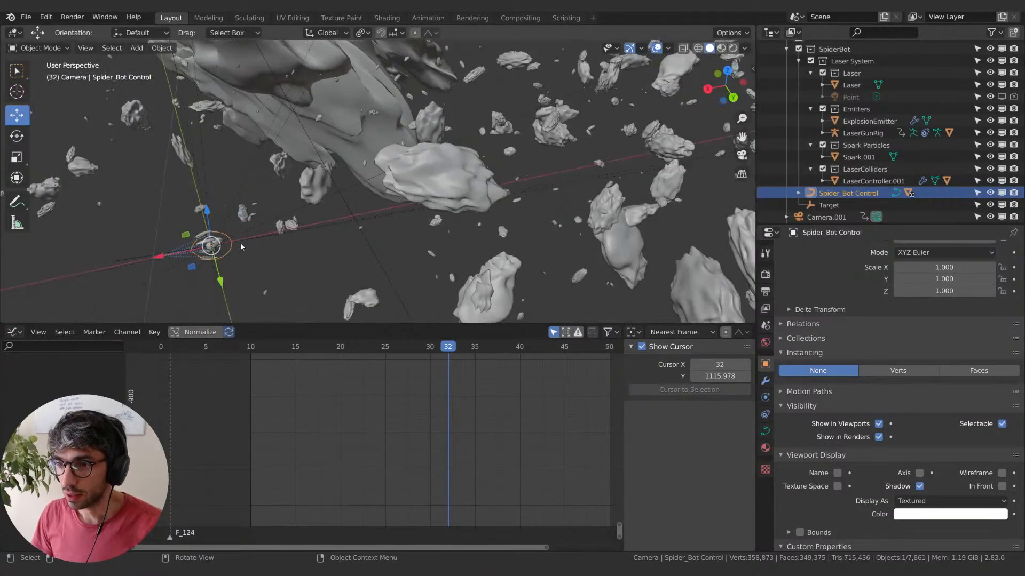
pyautogui.keyDown('shift'); pyautogui.moveTo(239, 241); pyautogui.dragTo(415, 206, button='middle'); pyautogui.keyUp('shift')
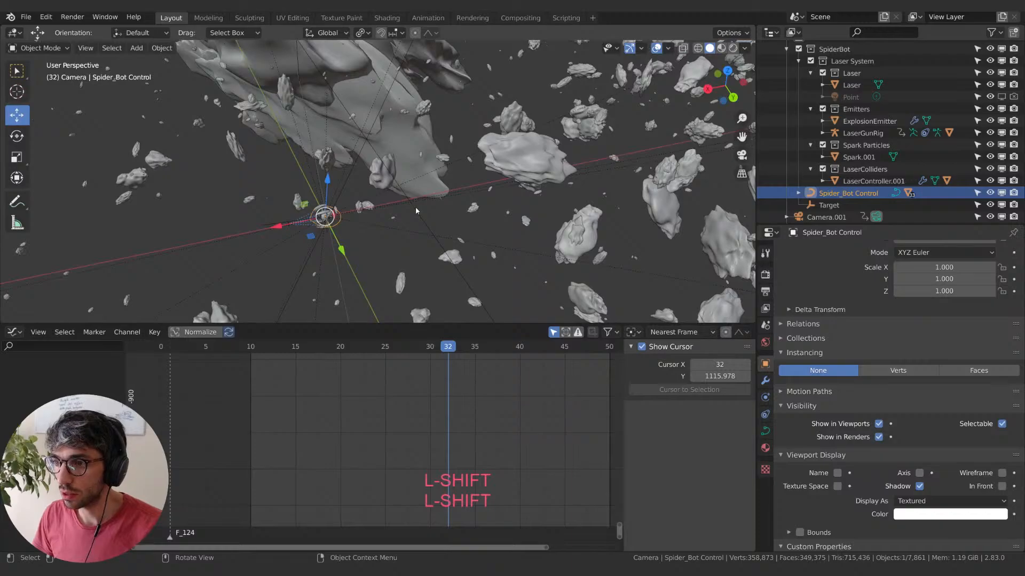
pyautogui.press('KP_0')
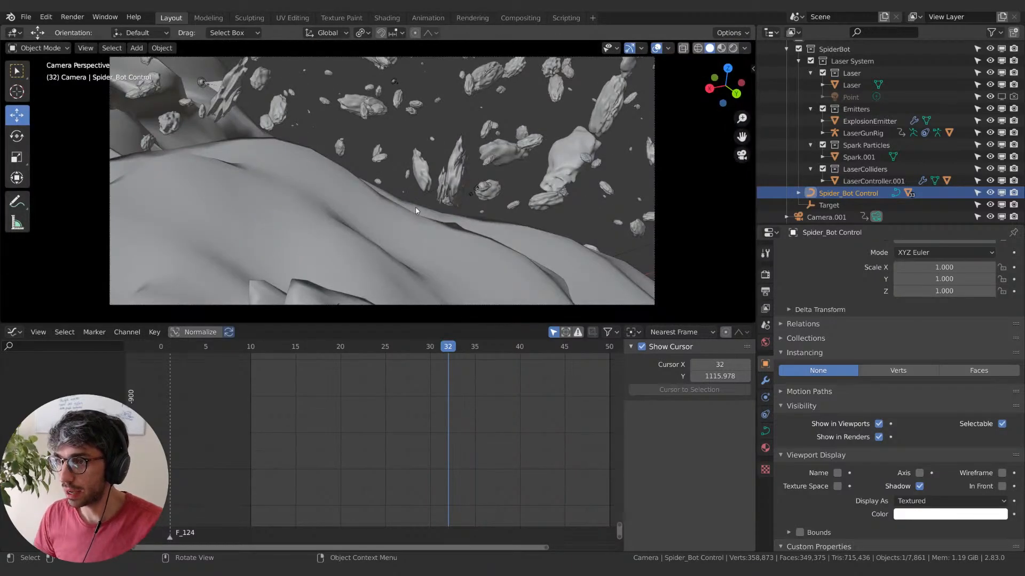
pyautogui.click(318, 190)
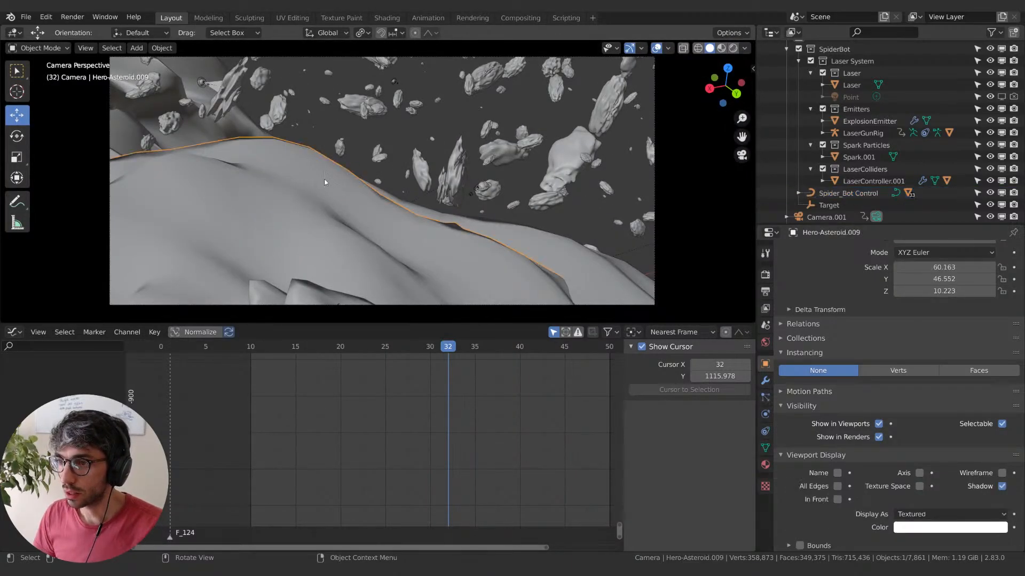
pyautogui.hotkey('shift', 's')
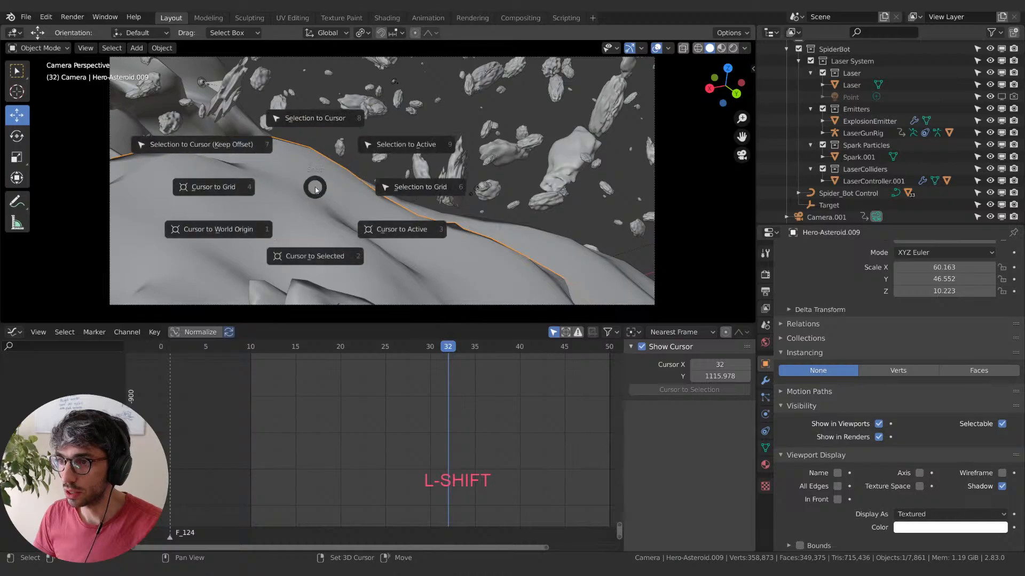
pyautogui.click(315, 256)
pyautogui.hotkey('shift', 's')
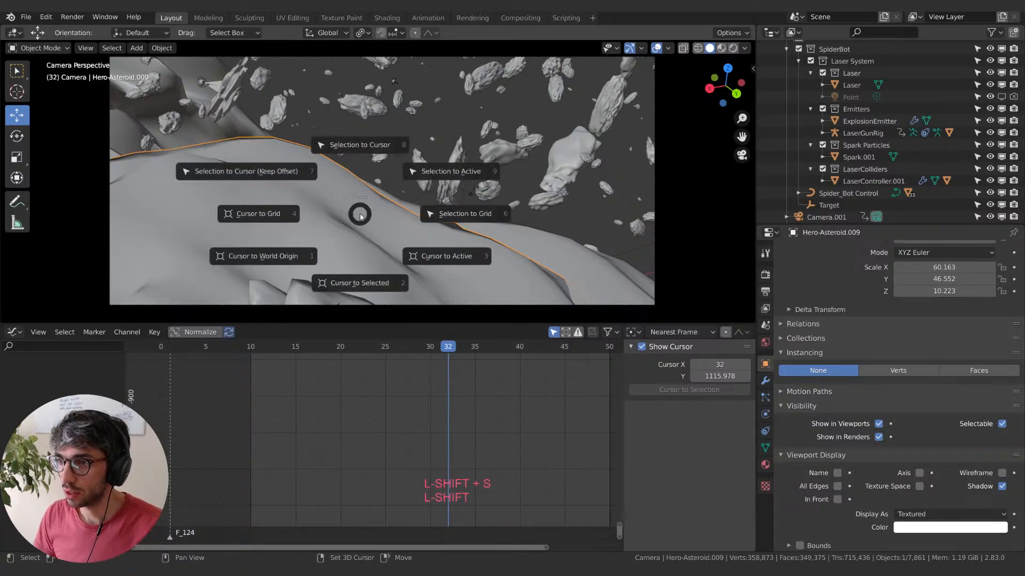
pyautogui.press('Escape')
# - Snap Spider_Bot Control to the 3D cursor and frame it outside the camera view
pyautogui.click(848, 193)
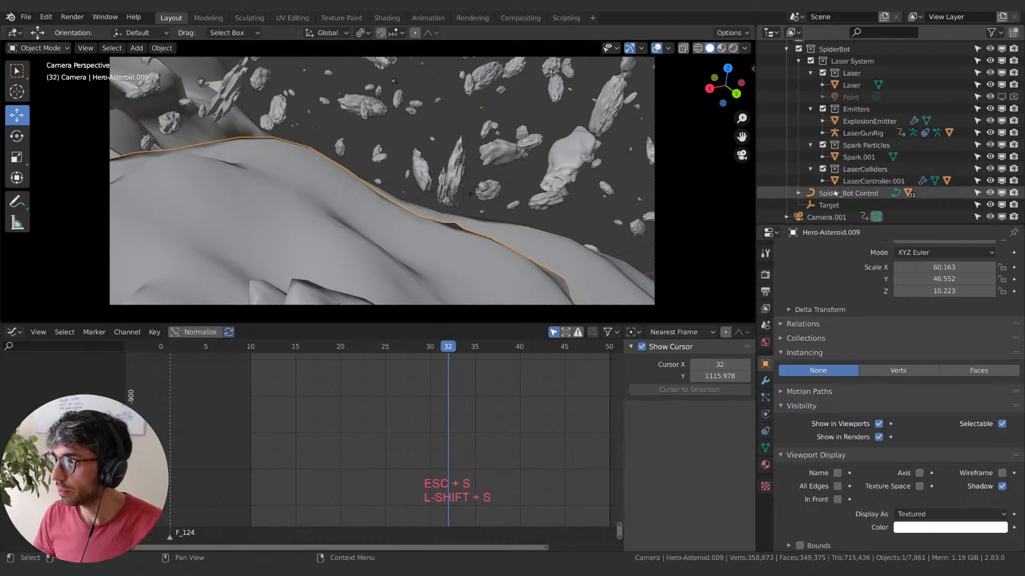
pyautogui.hotkey('shift', 's')
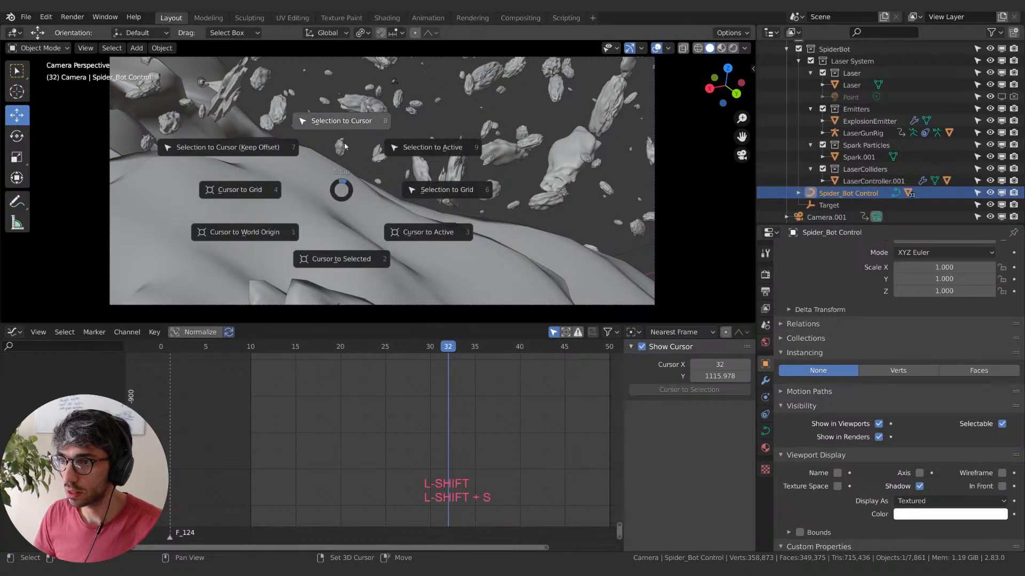
pyautogui.click(342, 120)
pyautogui.moveTo(520, 226); pyautogui.dragTo(416, 244, button='middle')
pyautogui.scroll(-4, 361, 238)
pyautogui.press('KP_Decimal')
pyautogui.scroll(2, 374, 237)
pyautogui.keyDown('shift'); pyautogui.moveTo(463, 247); pyautogui.dragTo(451, 160, button='middle'); pyautogui.keyUp('shift')
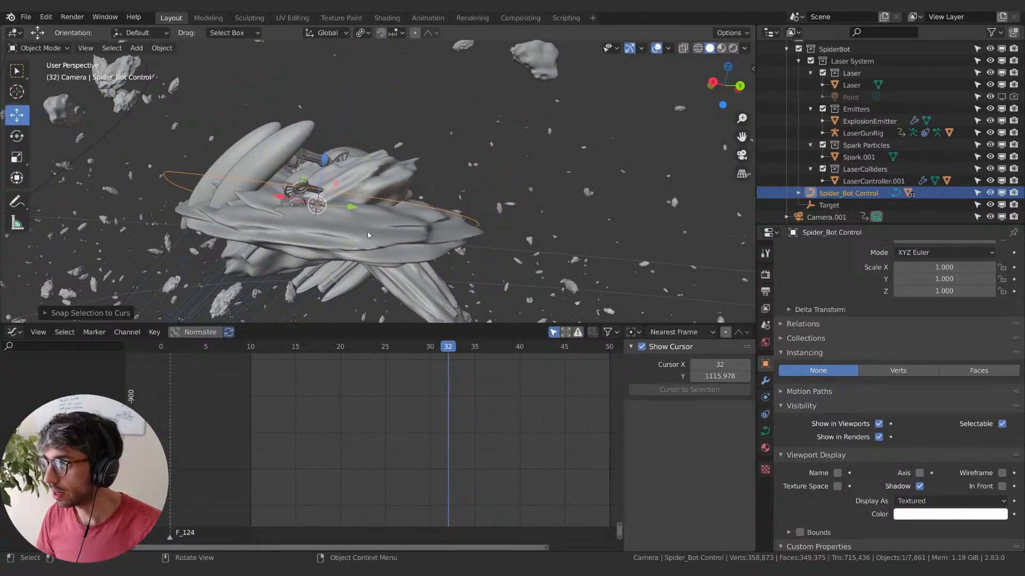
# - Snap the SpiderBot's Target object to the 3D cursor on the foreground asteroid
pyautogui.click(820, 206)
pyautogui.hotkey('shift', 's')
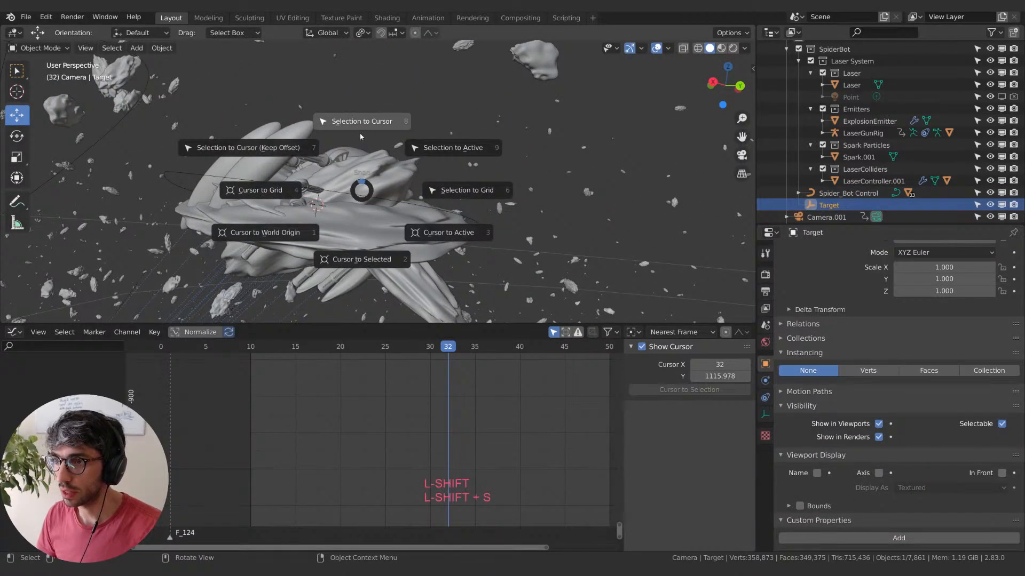
pyautogui.click(359, 133)
pyautogui.moveTo(359, 133); pyautogui.dragTo(395, 192, button='middle')
# - Scale Spider_Bot Control down to about 0.146 and raise it along Z above the foreground asteroid
pyautogui.click(850, 193)
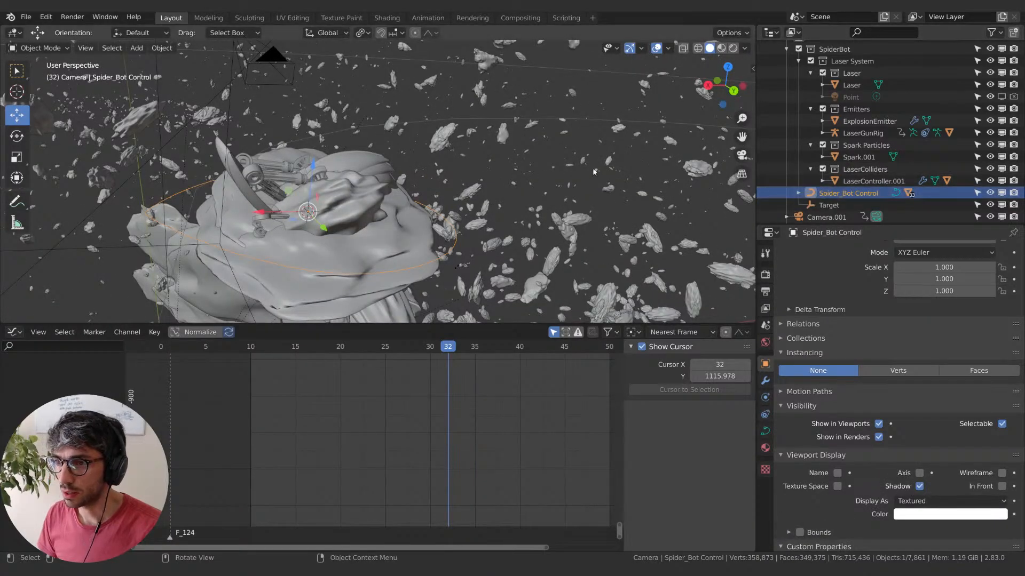
pyautogui.press('s')
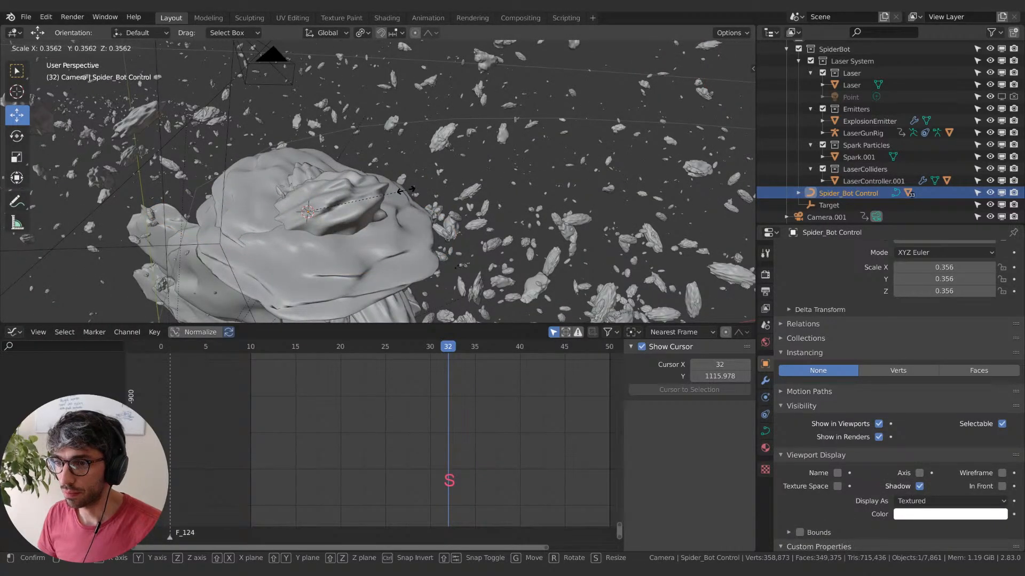
pyautogui.click(390, 194)
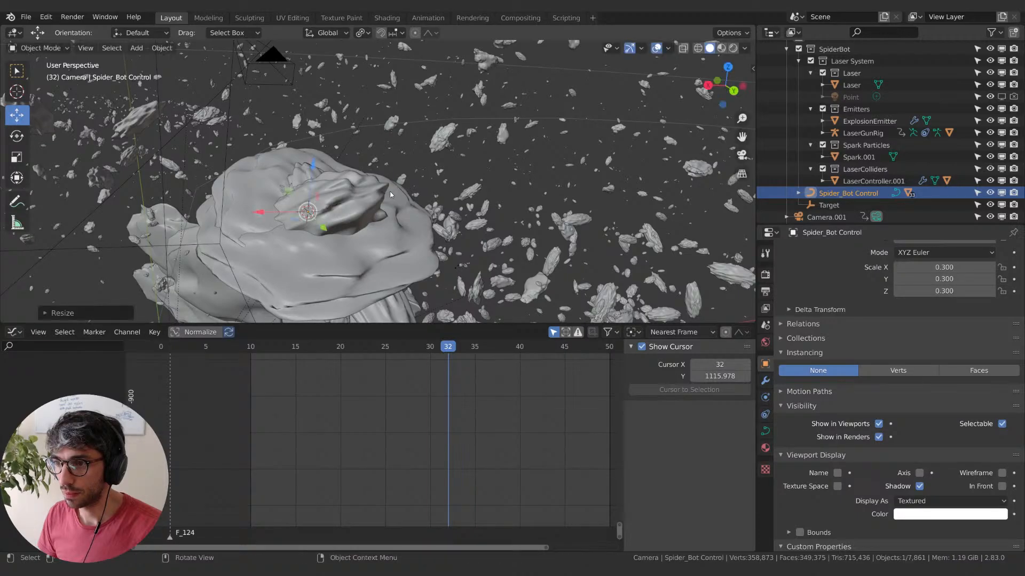
pyautogui.press('g')
pyautogui.press('z')
pyautogui.click(400, 121)
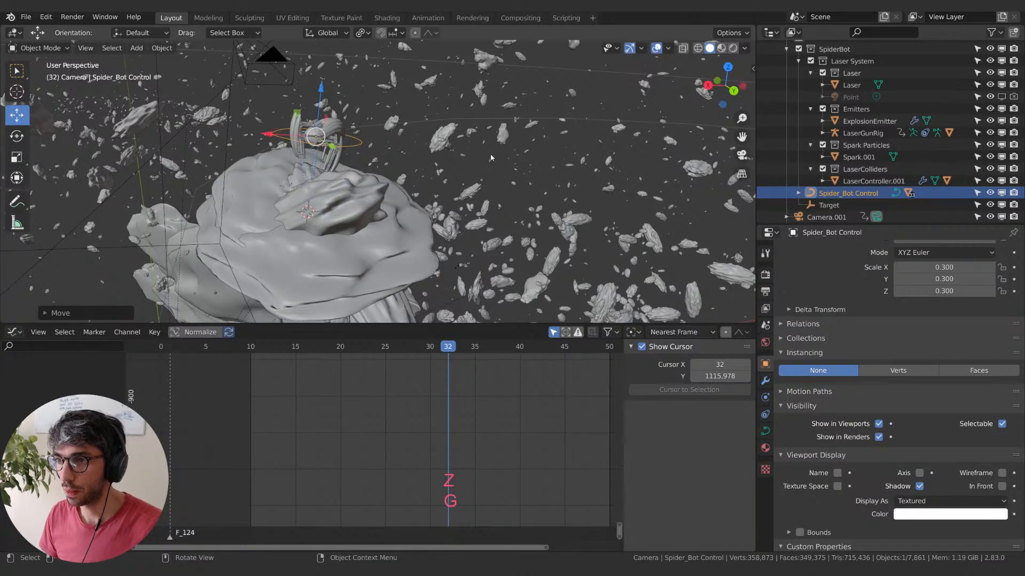
pyautogui.press('s')
pyautogui.click(401, 149)
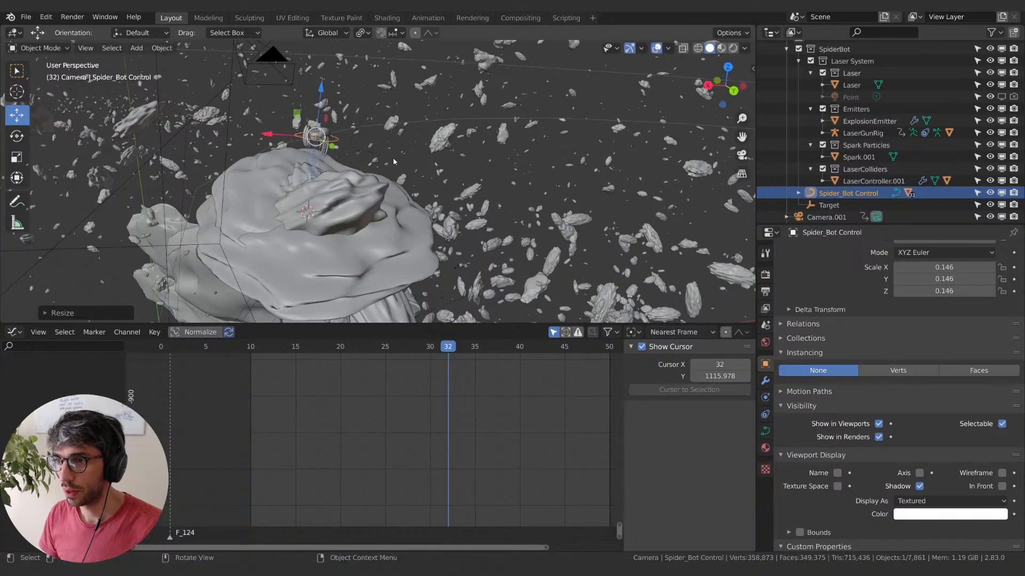
# - Select ScannerBot.003 in the World collection and snap the 3D cursor to it
pyautogui.click(826, 205)
pyautogui.moveTo(374, 181); pyautogui.dragTo(482, 152, button='middle')
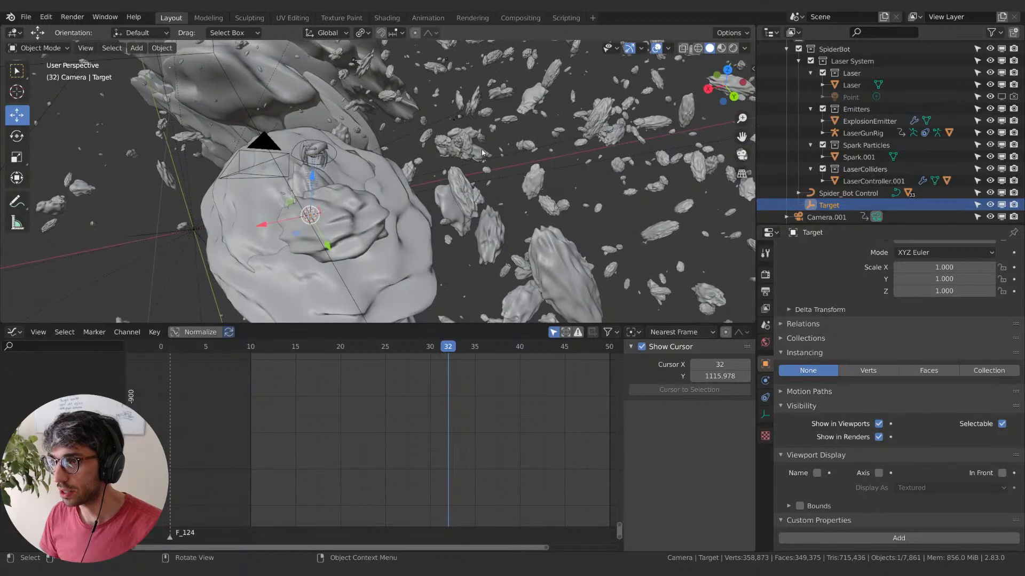
pyautogui.click(454, 122)
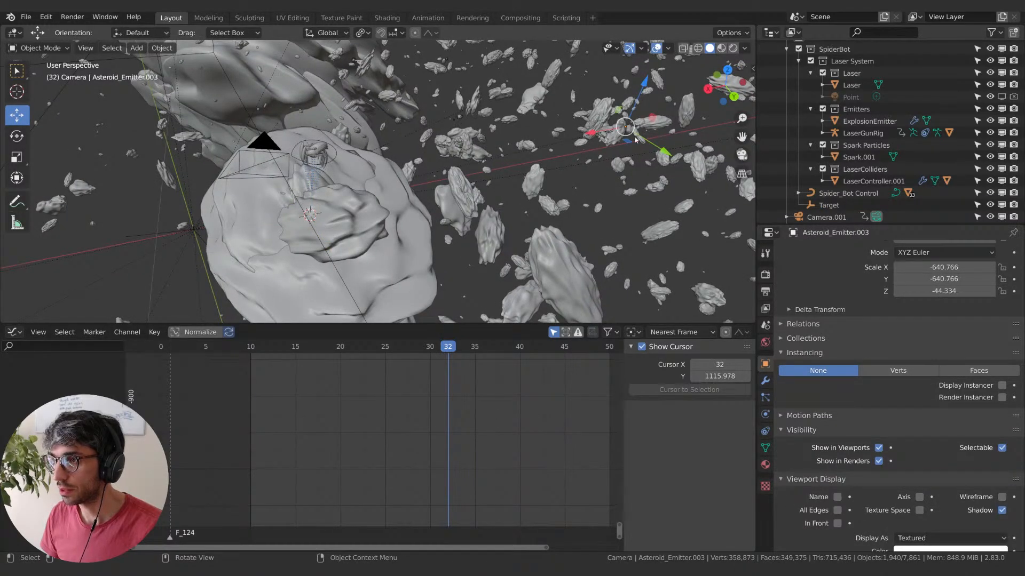
pyautogui.scroll(5, 839, 88)
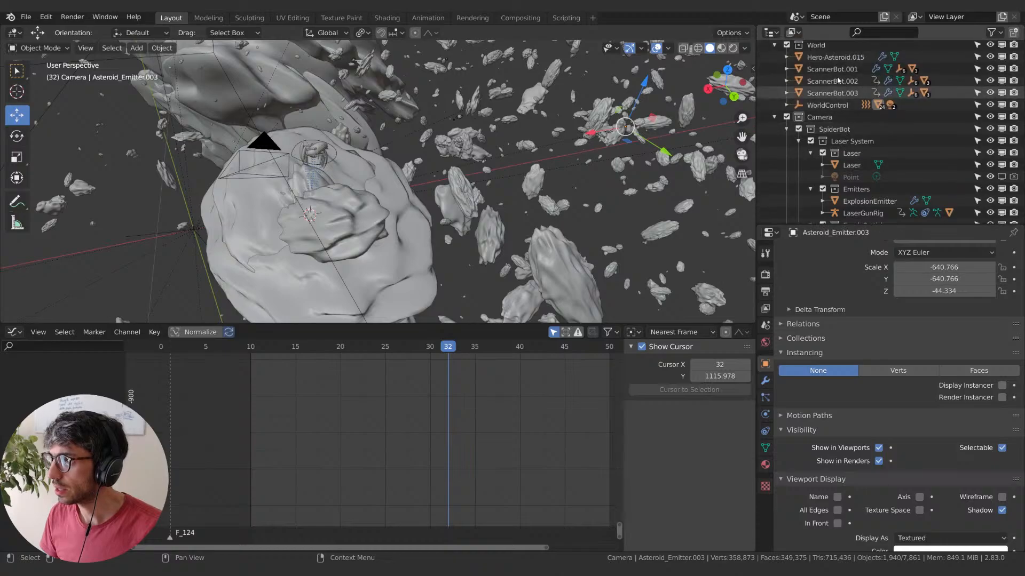
pyautogui.scroll(2, 837, 80)
pyautogui.click(831, 107)
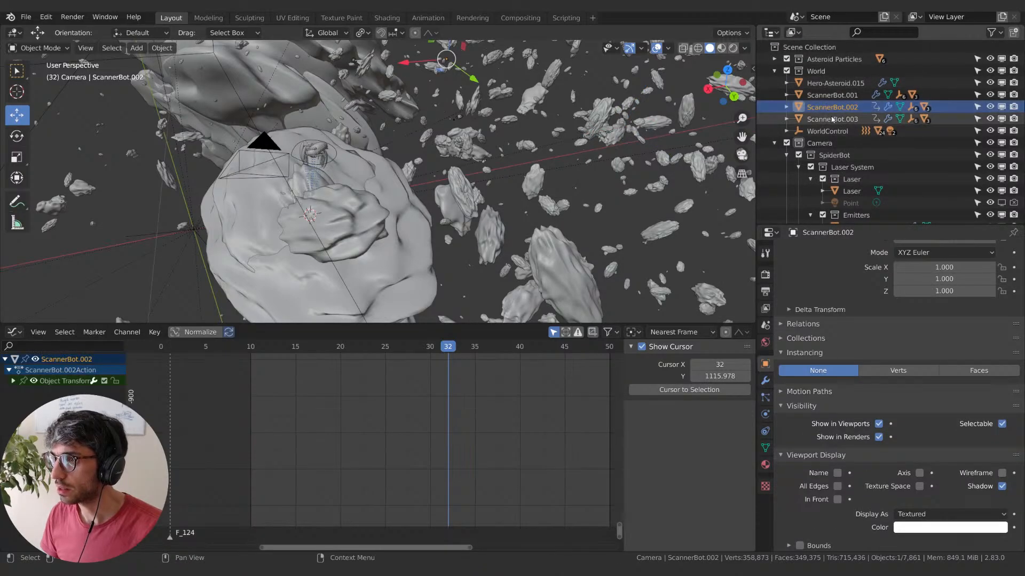
pyautogui.click(831, 119)
pyautogui.hotkey('shift', 's')
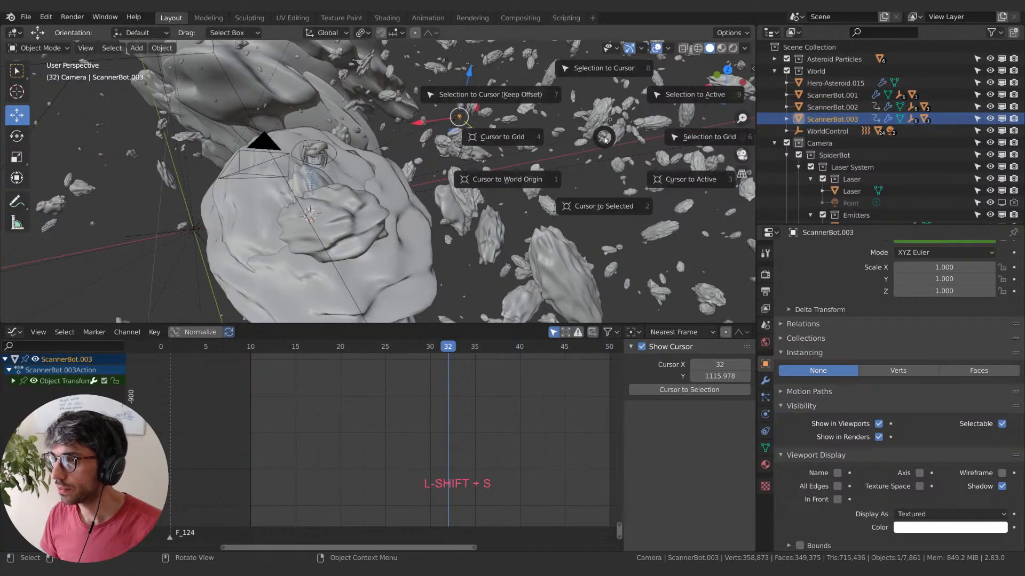
pyautogui.press('s')
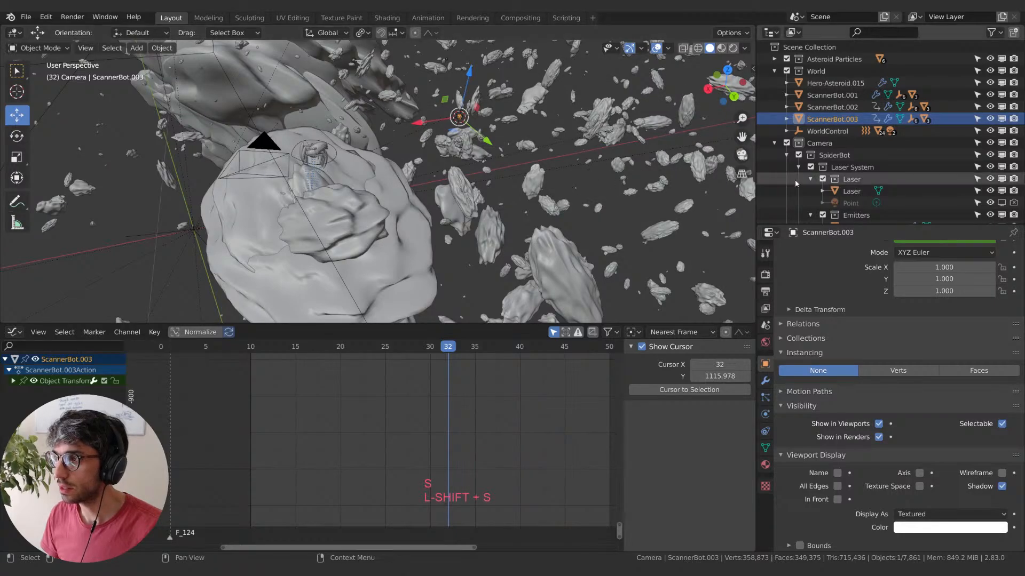
# - Snap the SpiderBot's Target object to the 3D cursor at ScannerBot.003
pyautogui.scroll(-5, 826, 192)
pyautogui.click(828, 190)
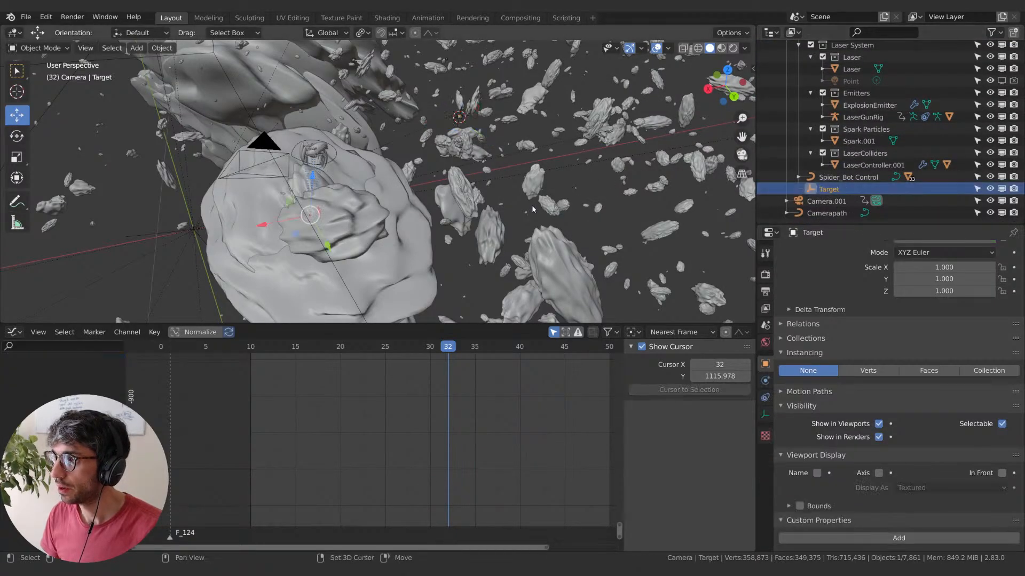
pyautogui.hotkey('shift', 's')
pyautogui.click(528, 150)
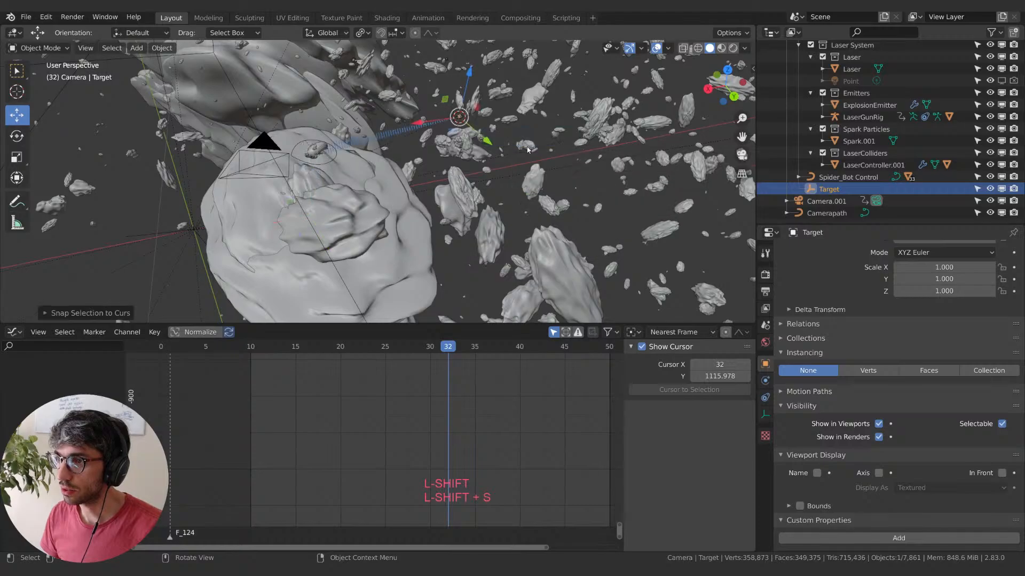
# - Rotate Spider_Bot Control around the global Z axis and check its orientation through the camera
pyautogui.click(321, 168)
pyautogui.press('r')
pyautogui.press('z')
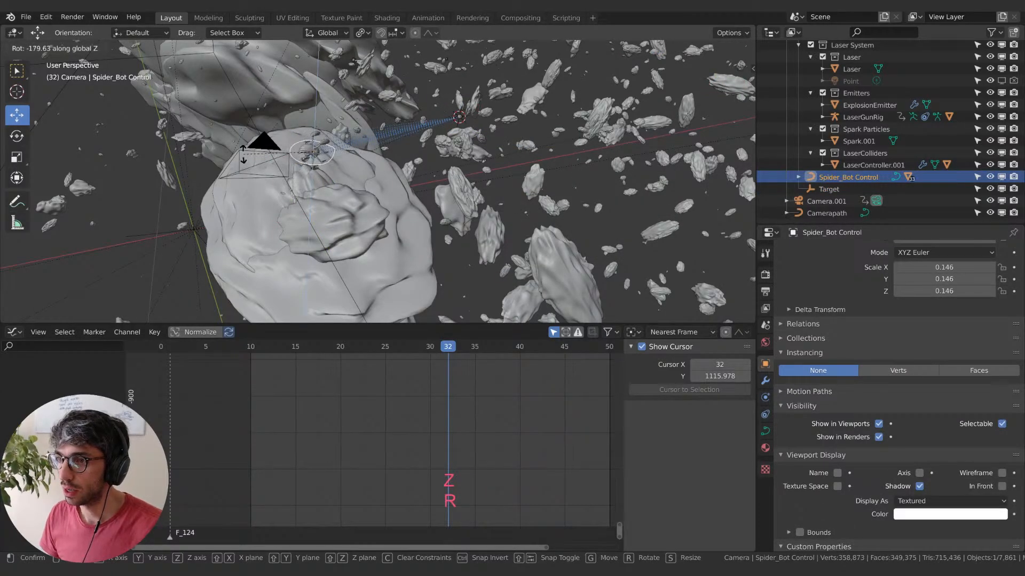
pyautogui.click(265, 160)
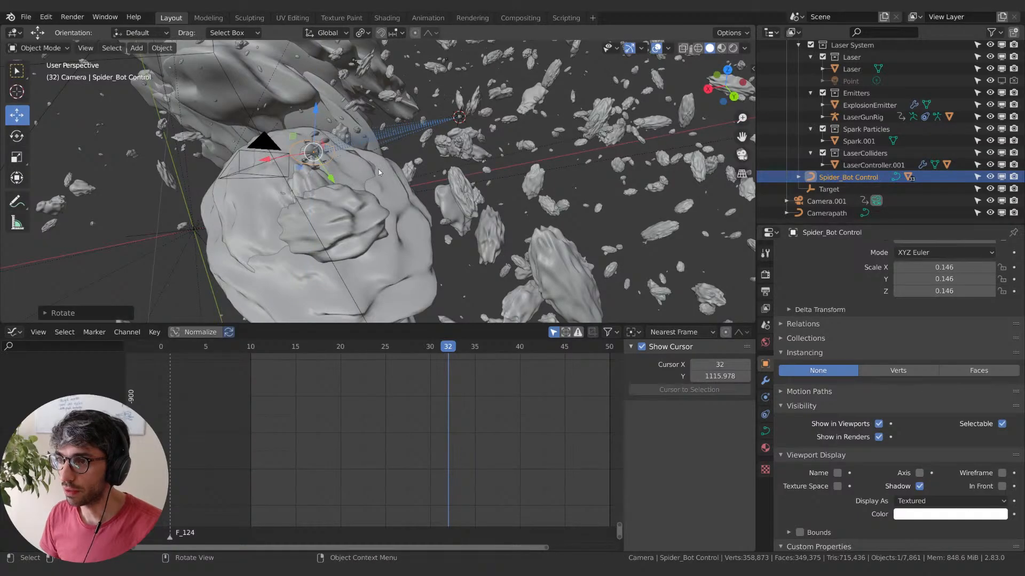
pyautogui.moveTo(379, 172)
pyautogui.mouseDown(button='middle')
pyautogui.moveTo(342, 176)
pyautogui.moveTo(374, 166)
pyautogui.mouseUp(button='middle')
pyautogui.press('KP_0')
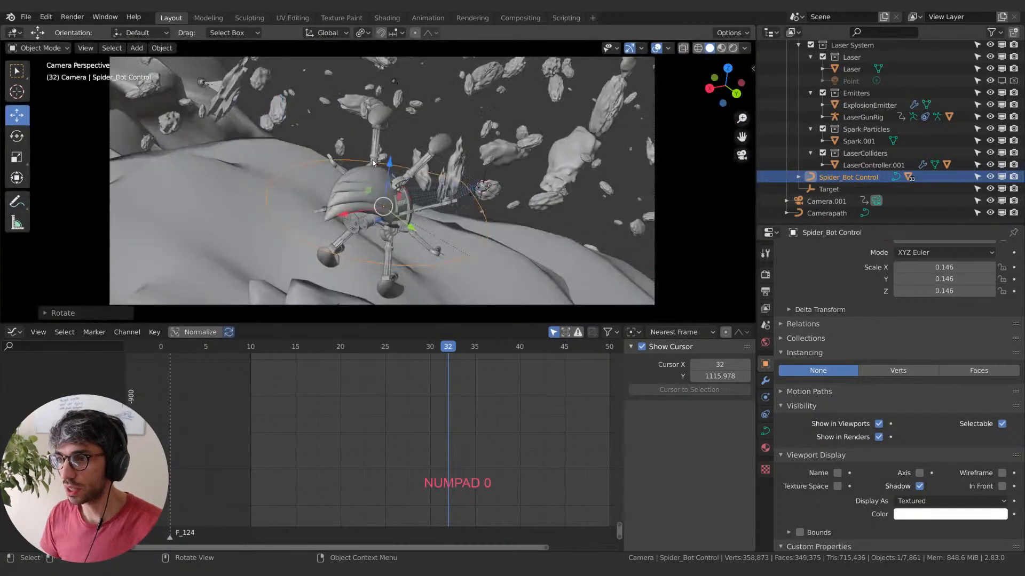
# - Snap Spider_Bot Control to the 3D cursor at ScannerBot.003
pyautogui.moveTo(482, 245); pyautogui.dragTo(446, 238, button='middle')
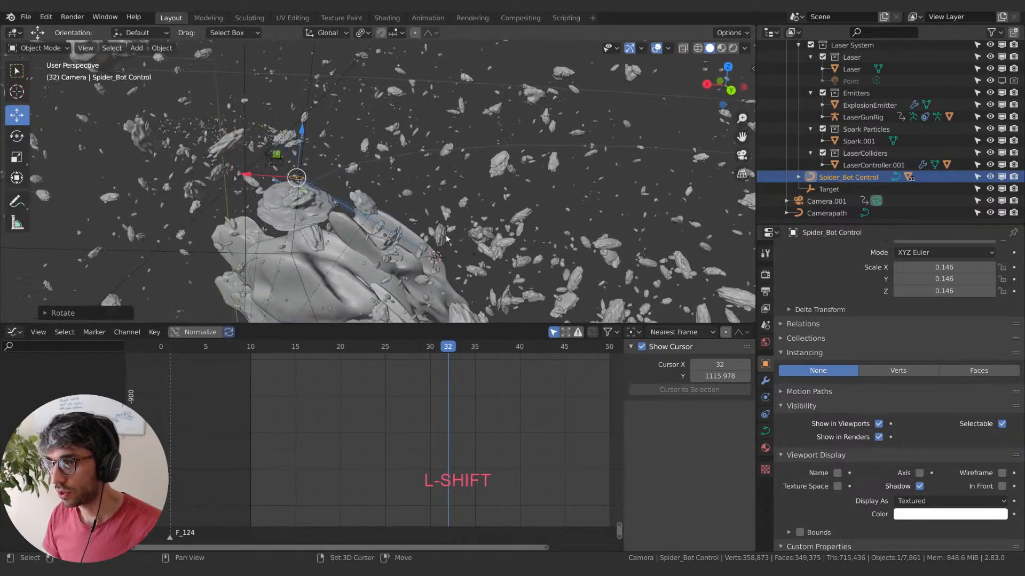
pyautogui.hotkey('shift', 's')
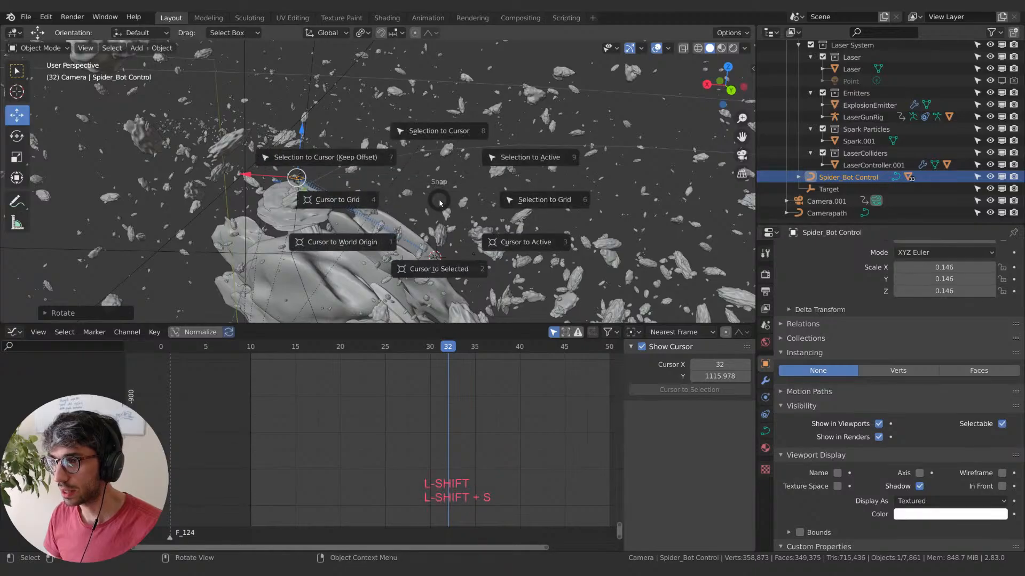
pyautogui.click(433, 150)
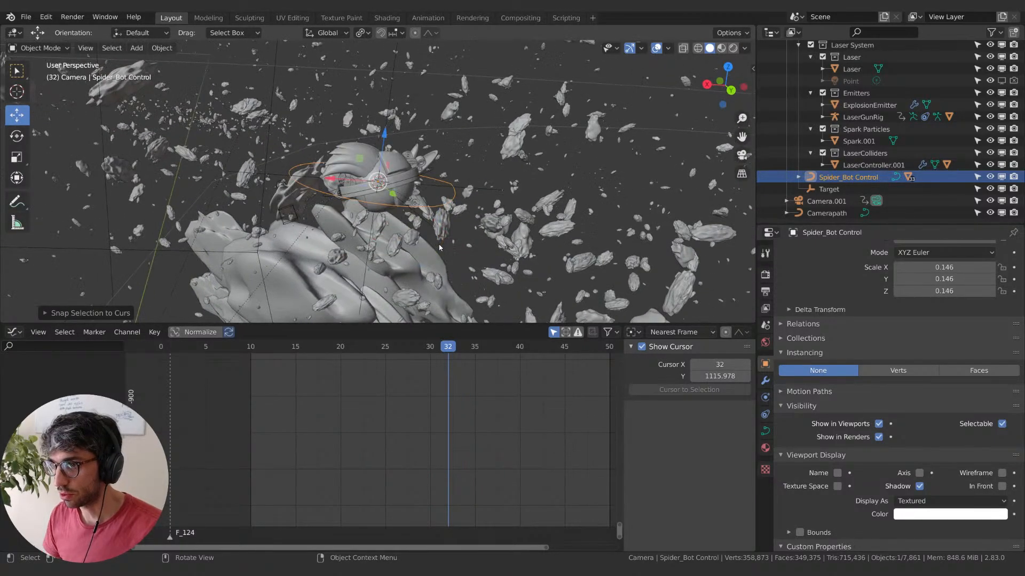
# - Scale Spider_Bot Control up to about 0.45, move it away from ScannerBot.003, and enlarge it further
pyautogui.moveTo(439, 247); pyautogui.dragTo(445, 248, button='middle')
pyautogui.press('s')
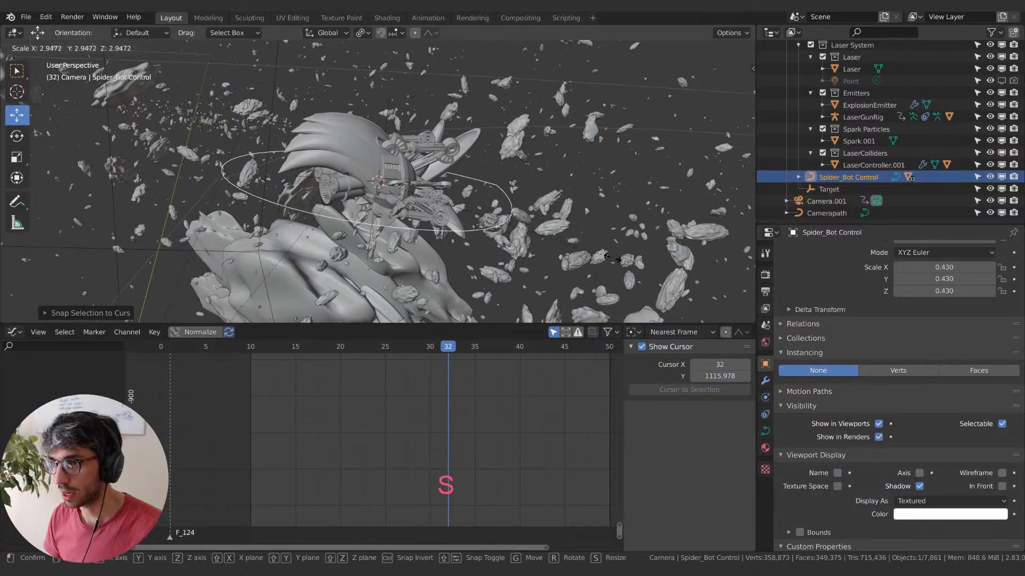
pyautogui.click(342, 236)
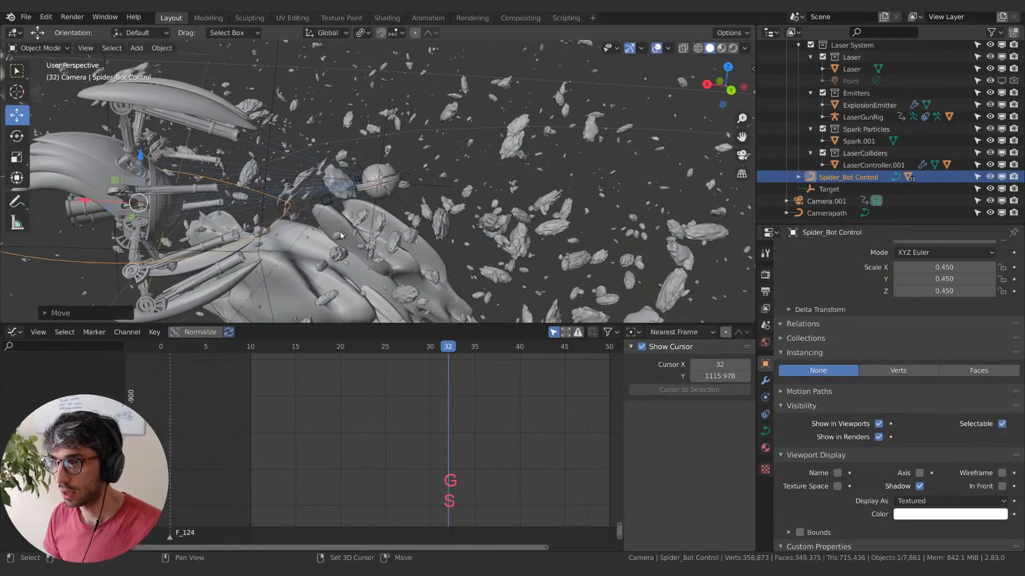
pyautogui.keyDown('shift'); pyautogui.moveTo(342, 235); pyautogui.dragTo(471, 197, button='middle'); pyautogui.keyUp('shift')
pyautogui.press('s')
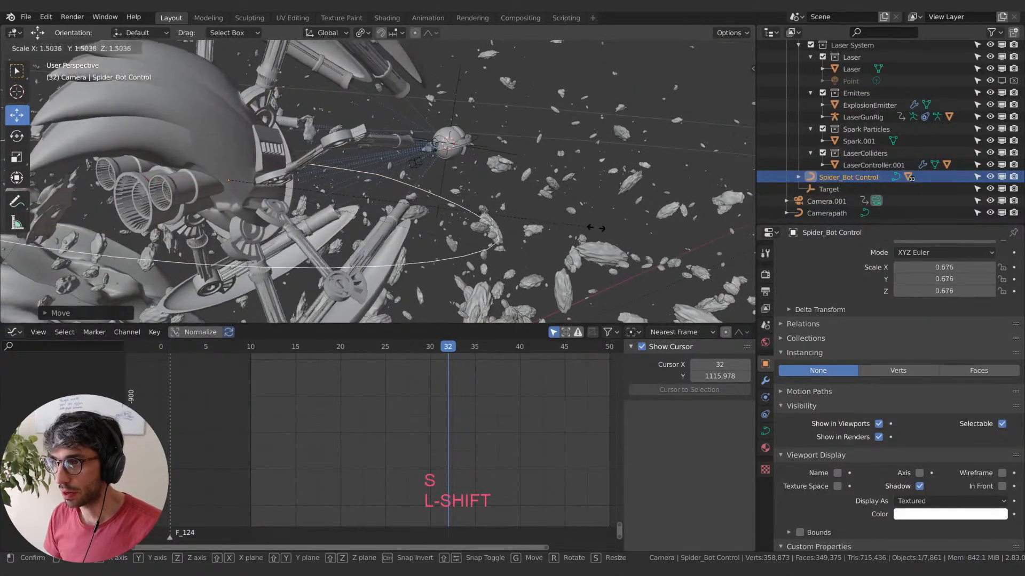
# - Scale Spider_Bot Control to 0.526 on all axes and switch to the camera view
pyautogui.click(528, 216)
pyautogui.moveTo(527, 216); pyautogui.dragTo(421, 226, button='middle')
pyautogui.scroll(-5, 462, 221)
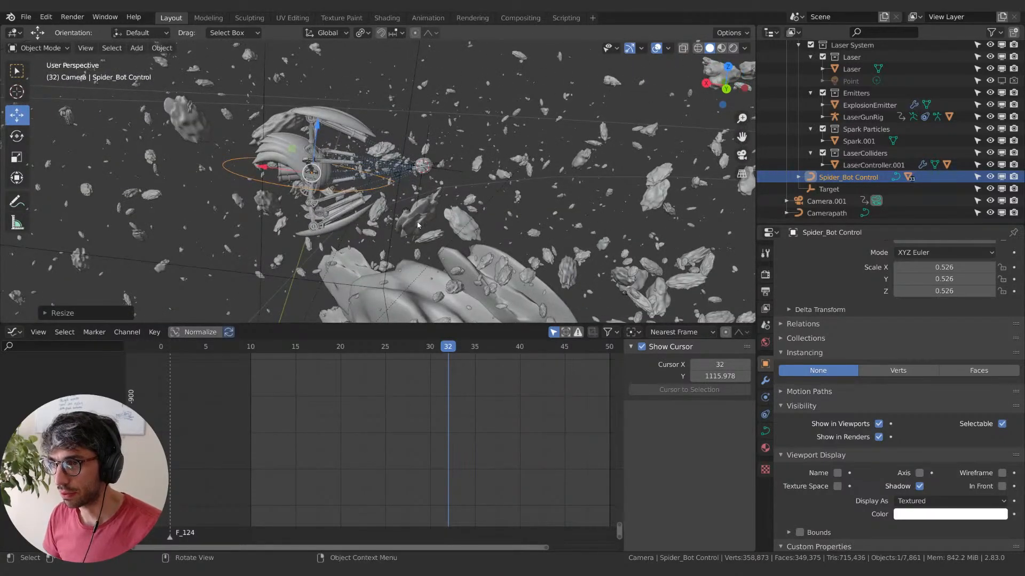
pyautogui.scroll(-6, 418, 224)
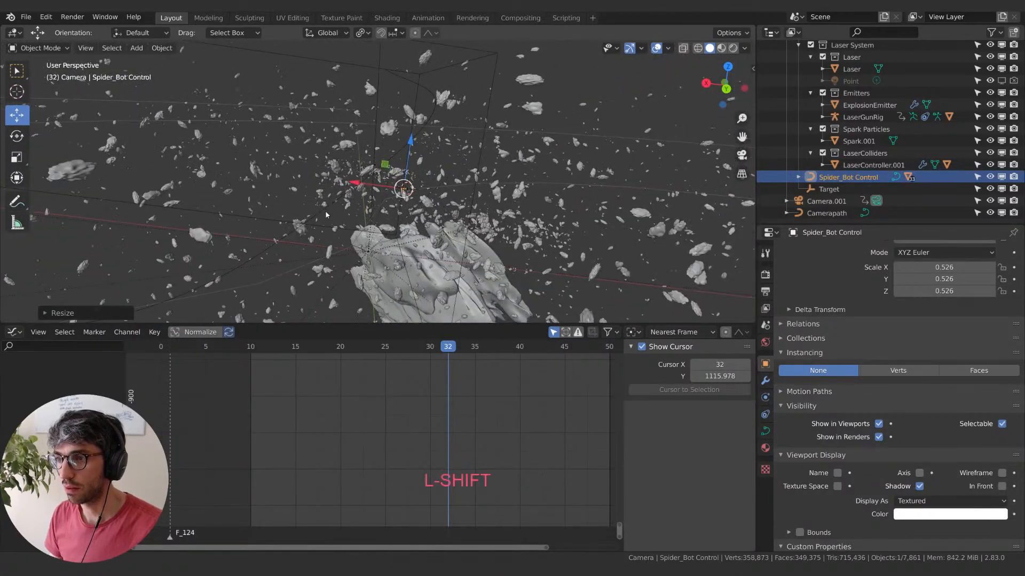
pyautogui.keyDown('shift'); pyautogui.moveTo(326, 215); pyautogui.dragTo(249, 260, button='middle'); pyautogui.keyUp('shift')
pyautogui.press('KP_0')
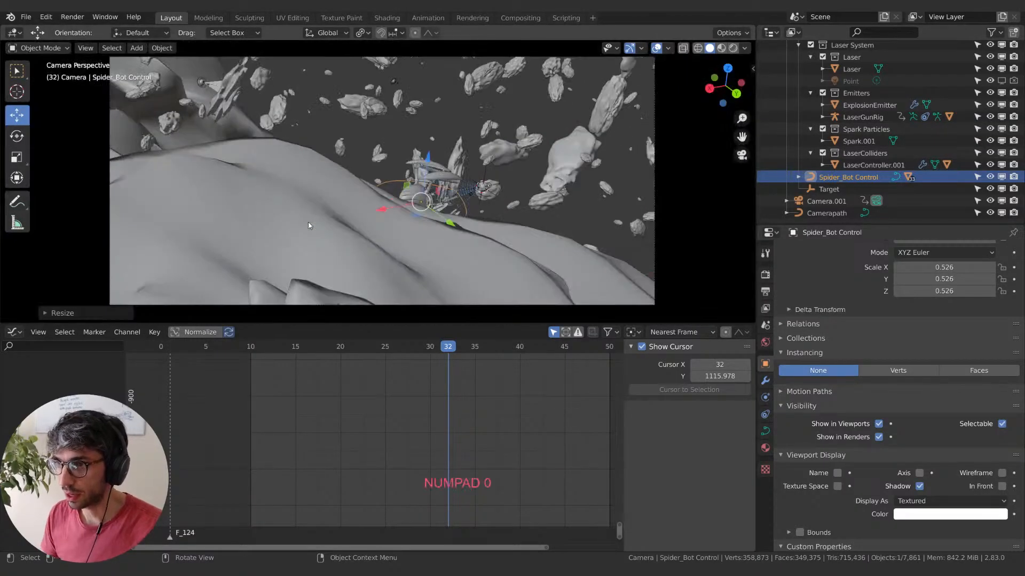
# - Snap the 3D cursor to the large foreground asteroid, Hero-Asteroid.009
pyautogui.click(295, 185)
pyautogui.hotkey('shift', 's')
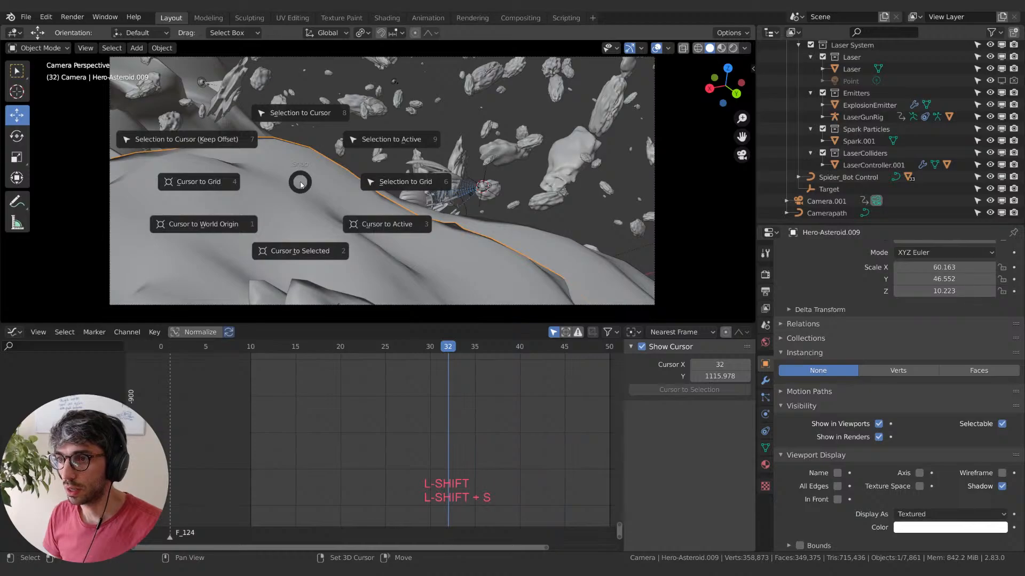
pyautogui.click(294, 258)
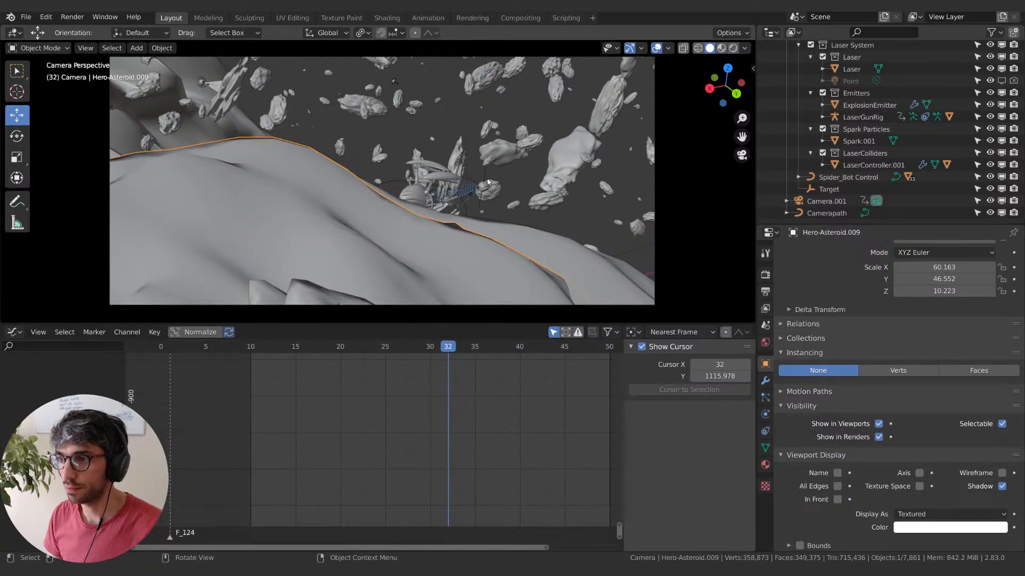
# - Snap Spider_Bot Control to the 3D cursor and move it up into the foreground of the camera frame
pyautogui.click(394, 185)
pyautogui.hotkey('shift', 's')
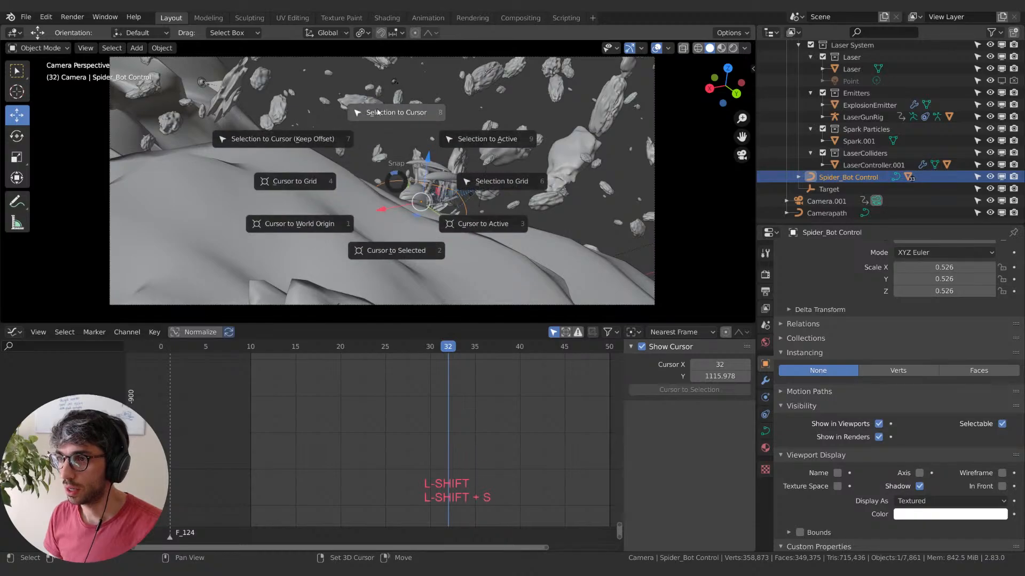
pyautogui.click(382, 112)
pyautogui.press('g')
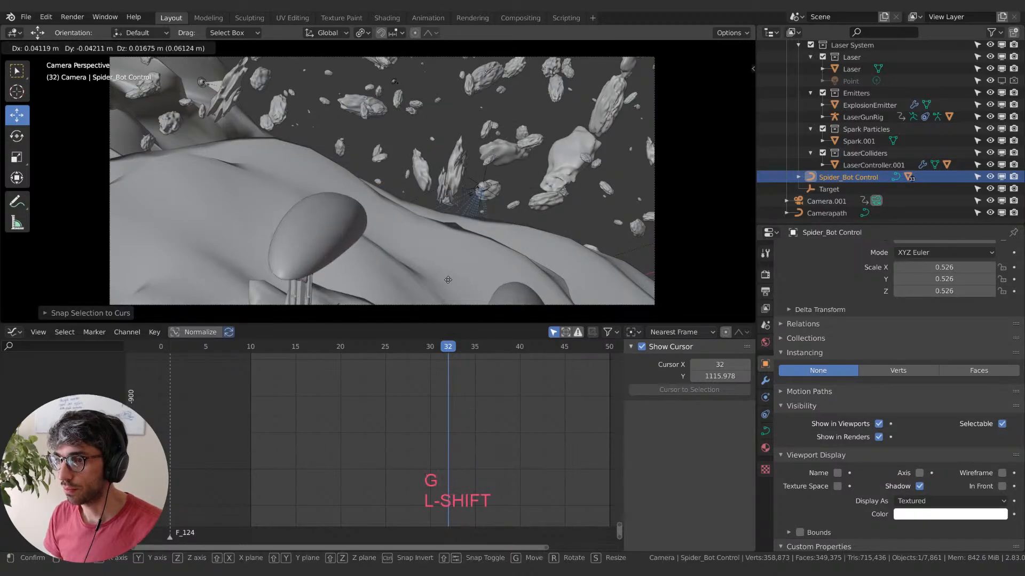
pyautogui.click(431, 169)
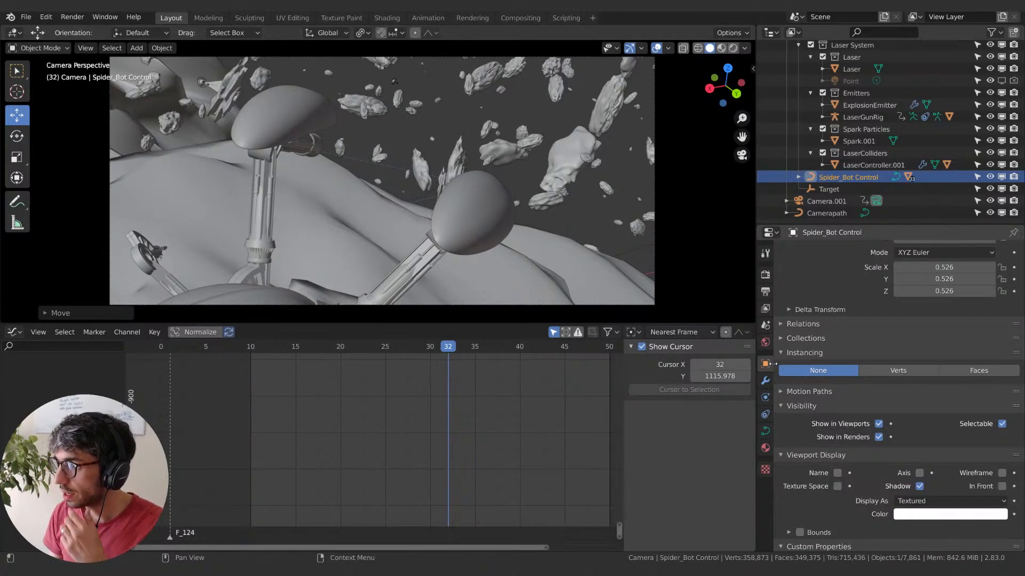
# - Set the Target empty's Fold custom property to 0.000
pyautogui.click(829, 189)
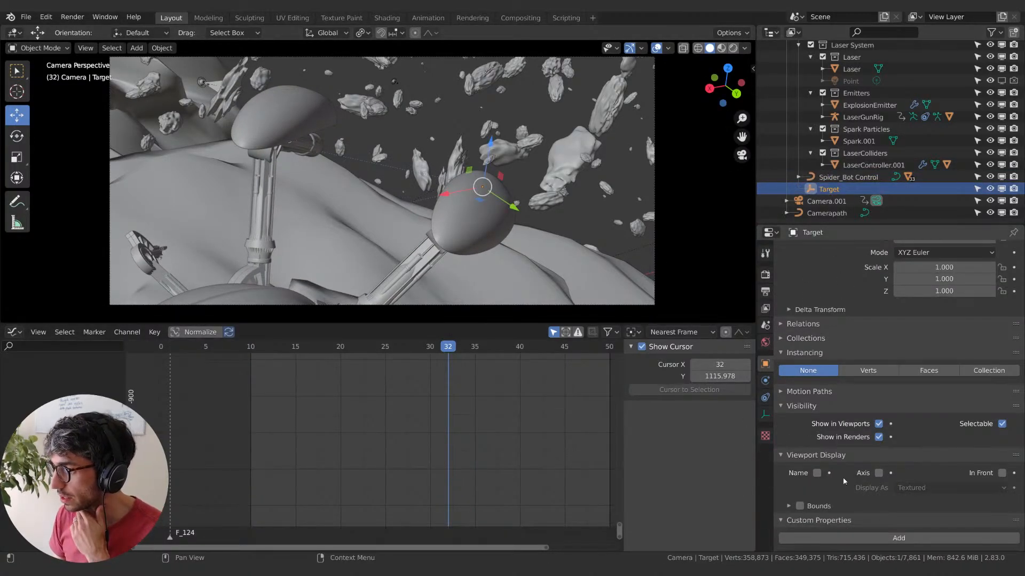
pyautogui.scroll(-3, 814, 507)
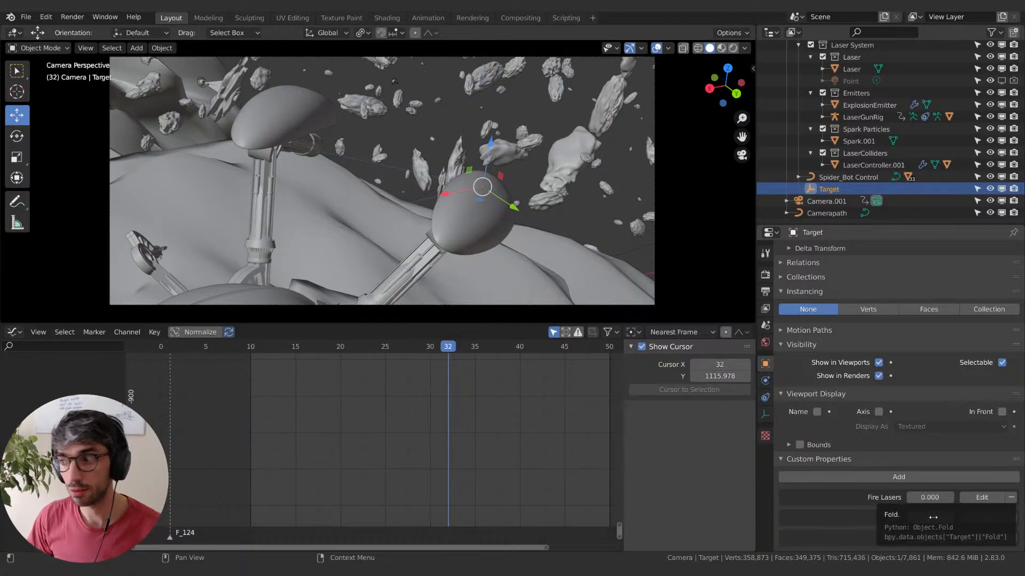
pyautogui.moveTo(927, 519); pyautogui.dragTo(859, 519)
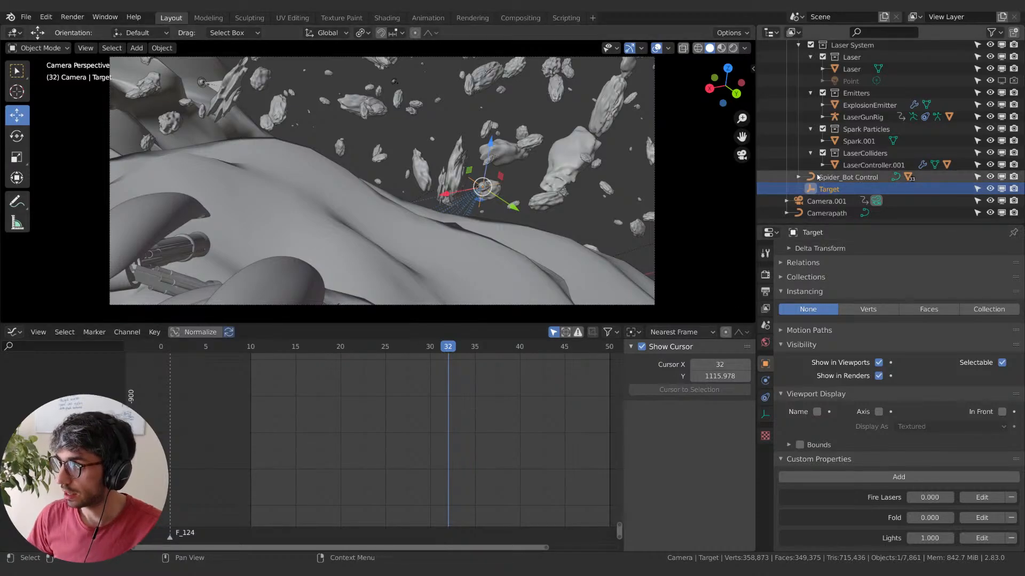
# - Move Spider_Bot Control within the camera frame and rotate it about the global Z axis to turn the bot
pyautogui.click(849, 177)
pyautogui.press('g')
pyautogui.click(523, 267)
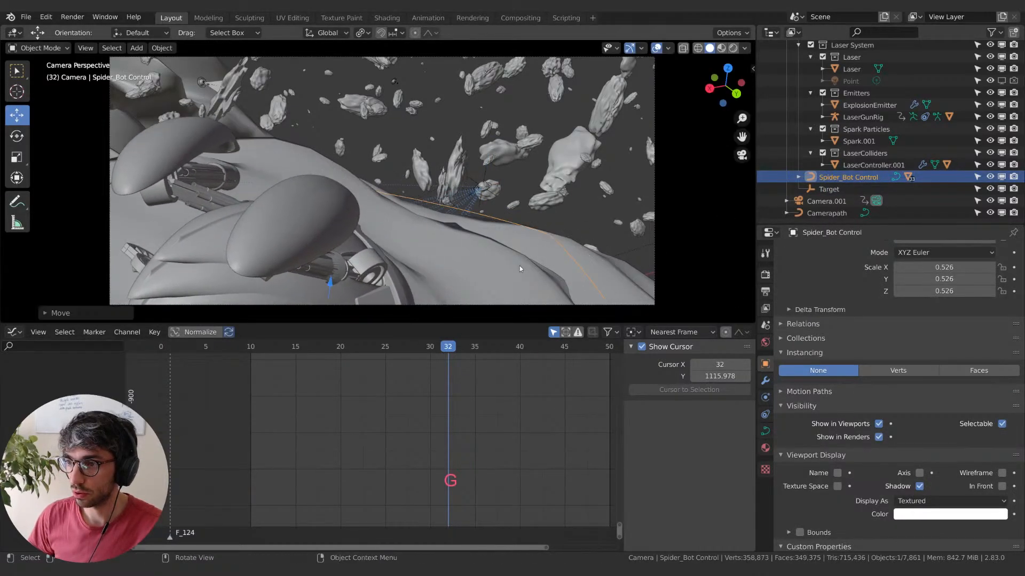
pyautogui.press('r')
pyautogui.press('z')
pyautogui.click(459, 175)
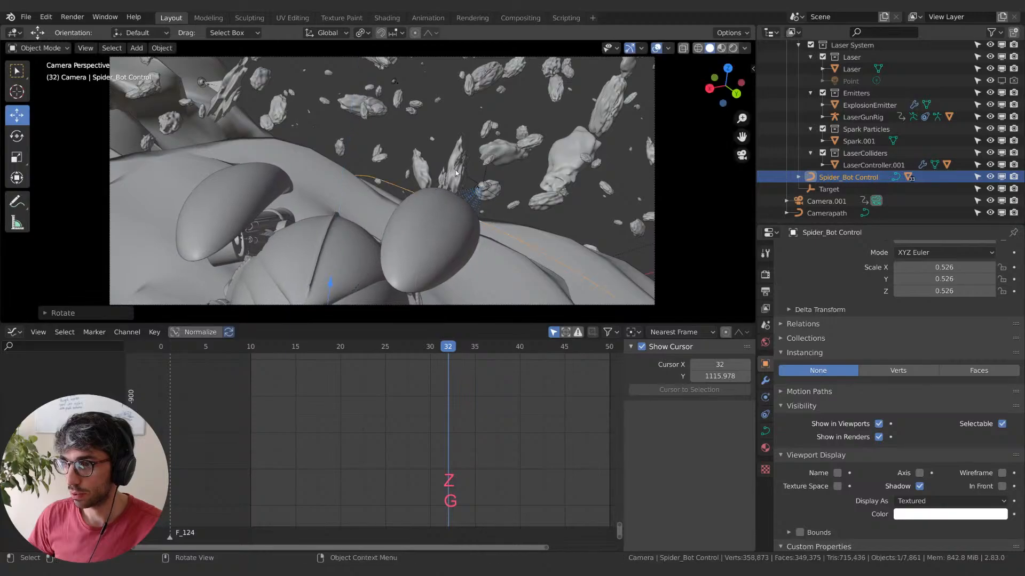
# - Reposition Spider_Bot Control lower in the camera frame so only the upper part of the bot shows over the asteroid
pyautogui.press('g')
pyautogui.click(453, 177)
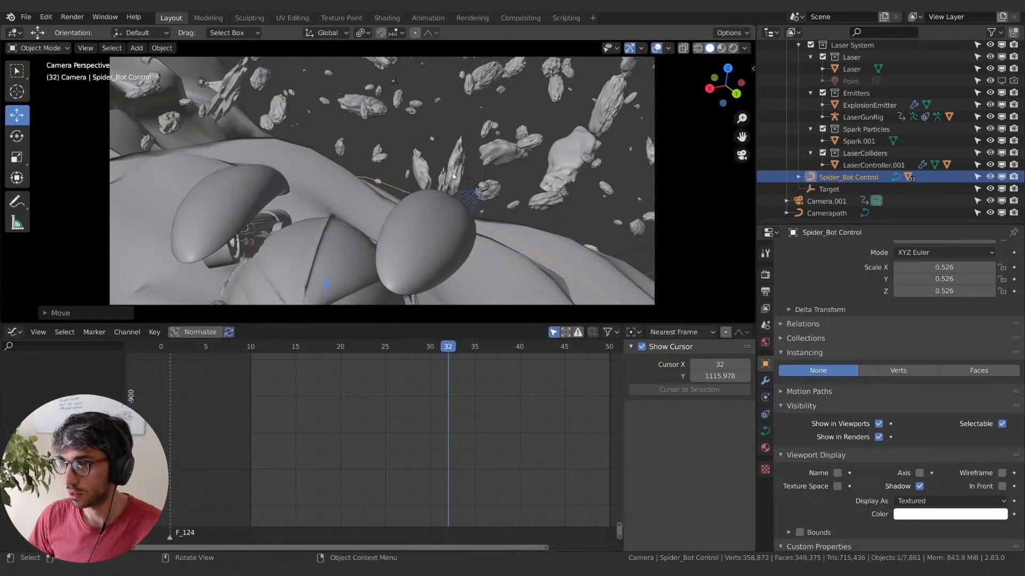
pyautogui.press('g')
pyautogui.press('x')
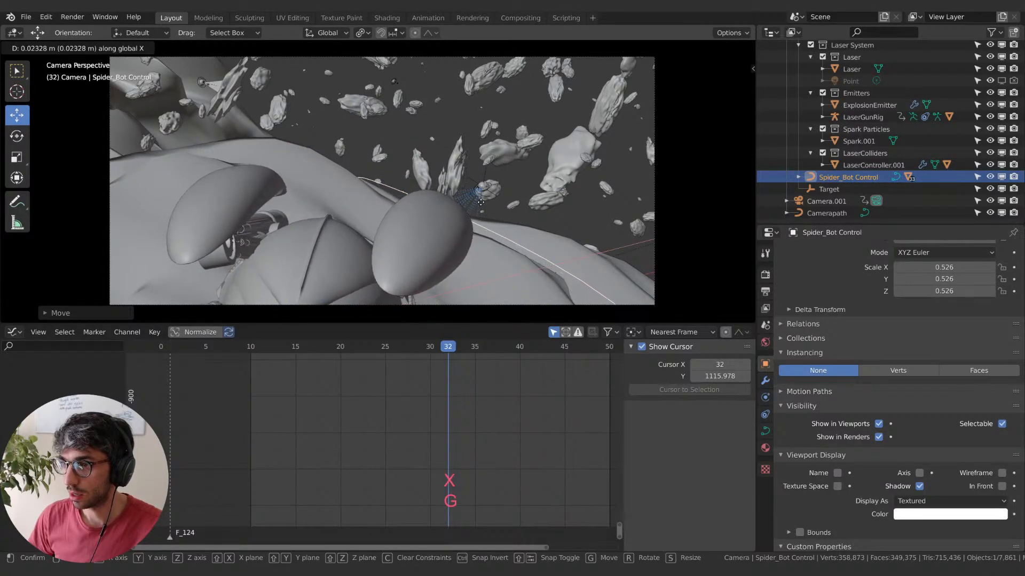
pyautogui.press('g')
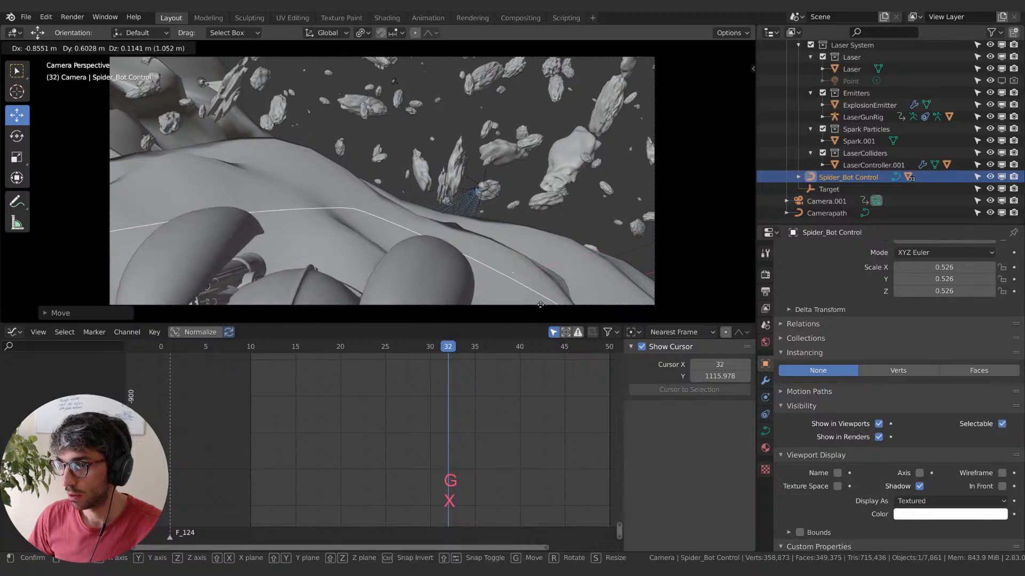
pyautogui.click(497, 303)
# - Move the Target empty above the asteroid's ridge and switch the viewport to rendered shading
pyautogui.click(486, 173)
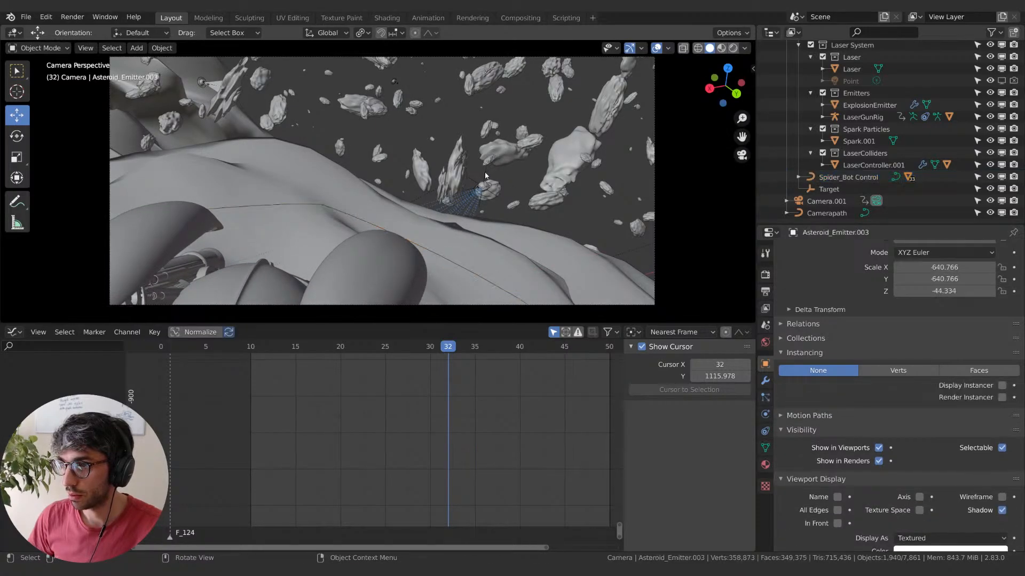
pyautogui.press('g')
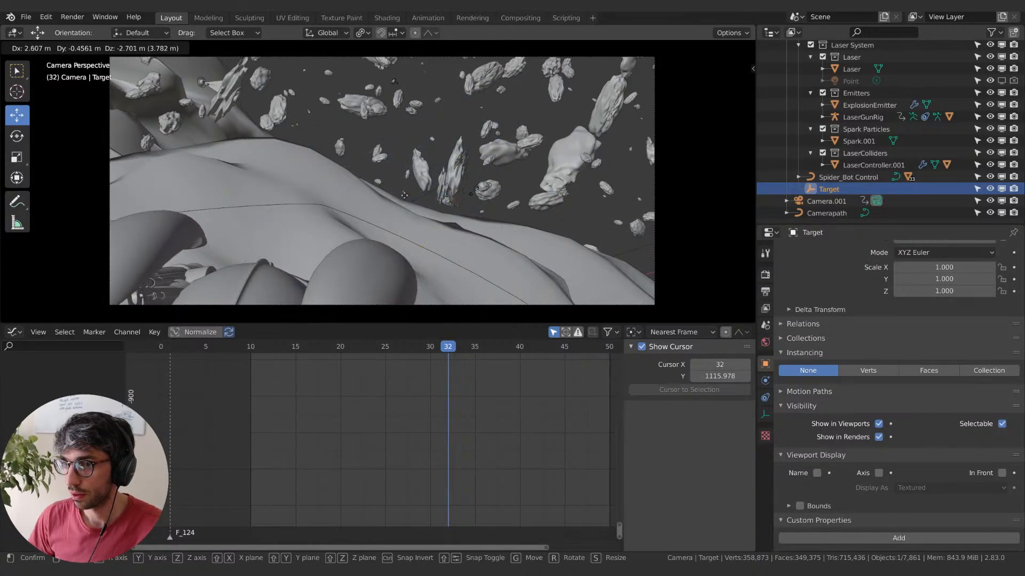
pyautogui.click(403, 136)
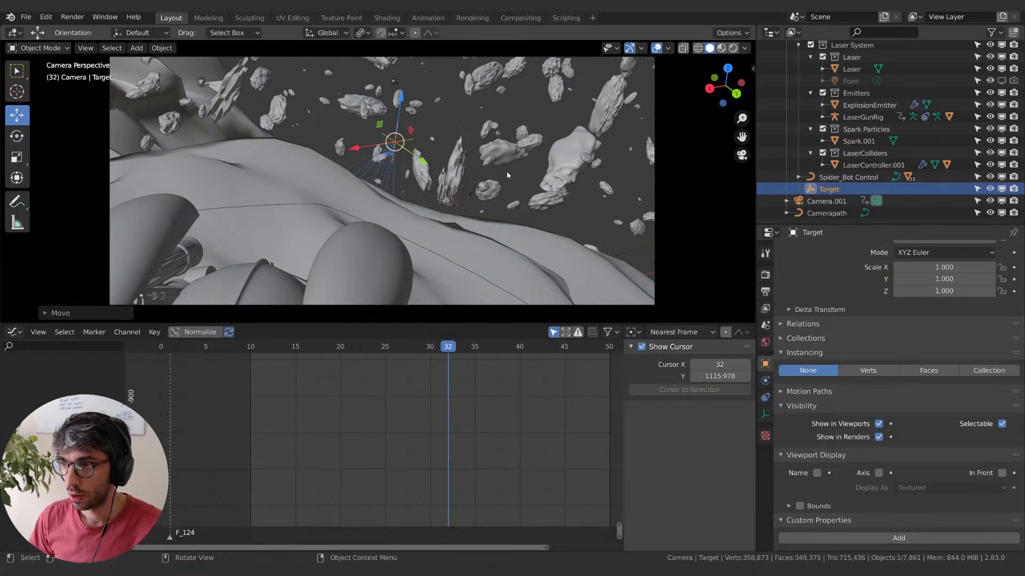
pyautogui.click(734, 48)
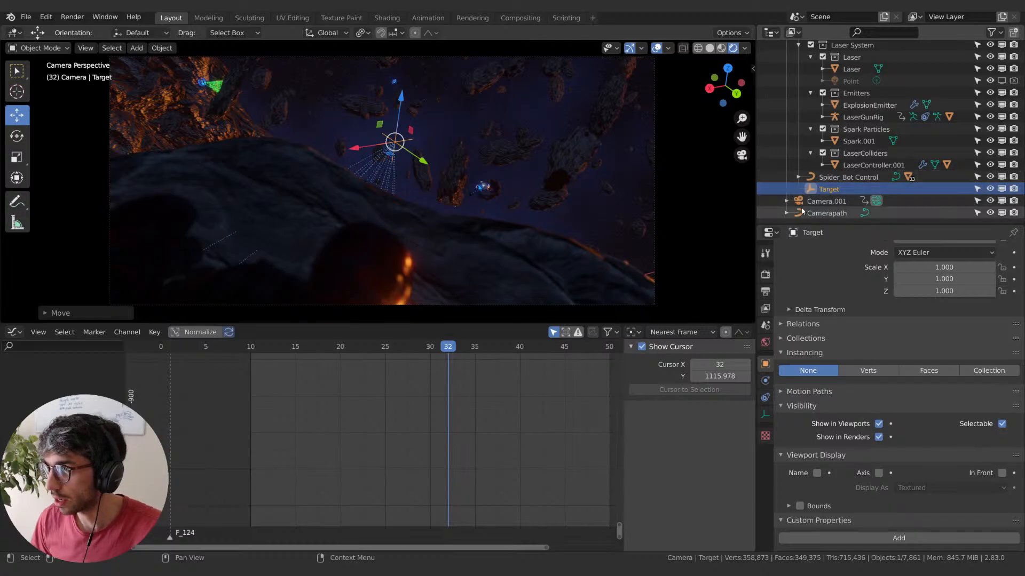
# - Nudge Spider_Bot Control in the camera frame, adjusting it along the global Z and X axes
pyautogui.click(826, 213)
pyautogui.click(848, 177)
pyautogui.press('g')
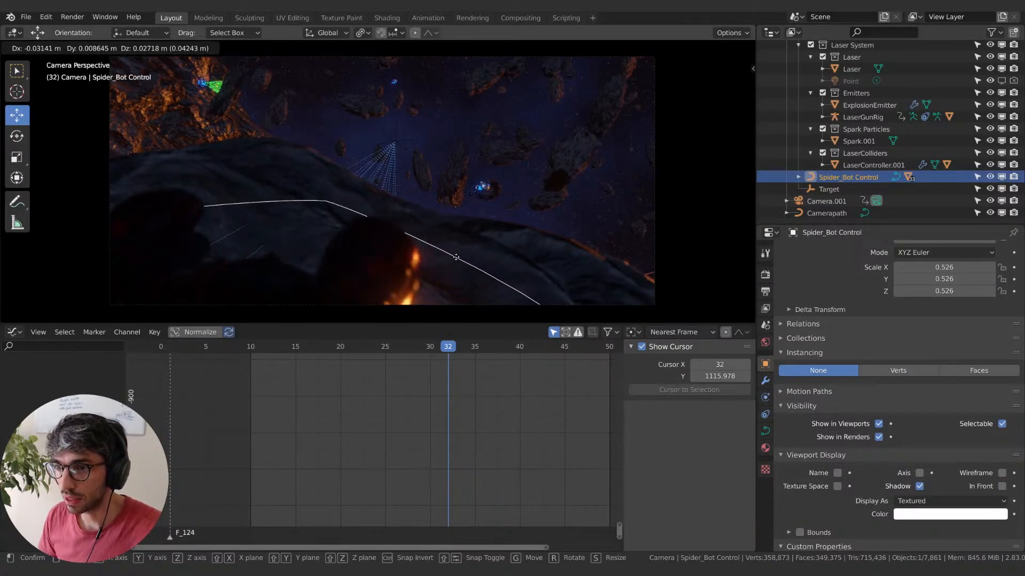
pyautogui.click(472, 255)
pyautogui.press('g')
pyautogui.press('z')
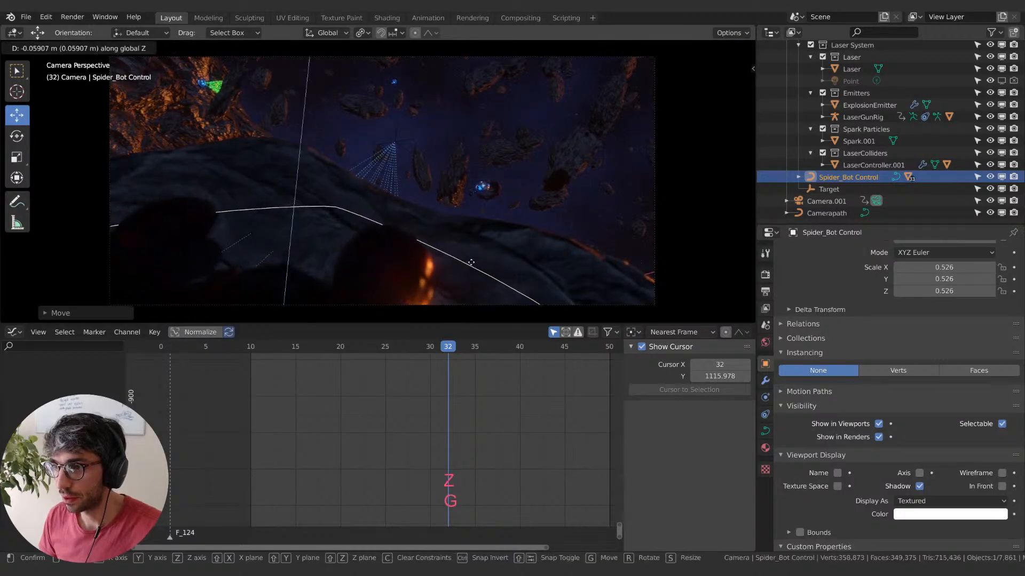
pyautogui.click(470, 257)
pyautogui.press('x')
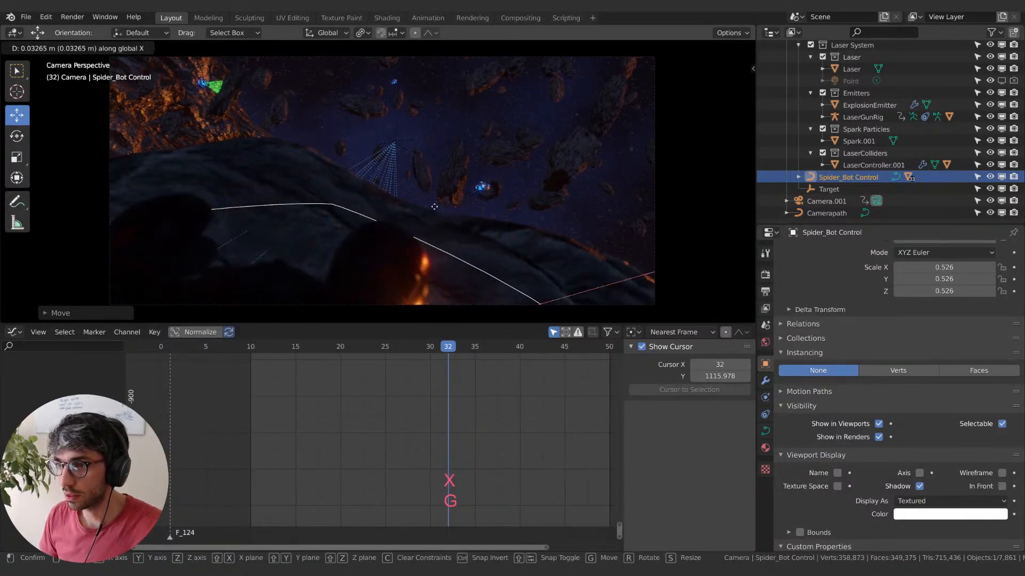
pyautogui.click(434, 210)
# - Raise Spider_Bot Control along global Z in the camera frame and fine-tune its position along global X
pyautogui.press('g')
pyautogui.press('z')
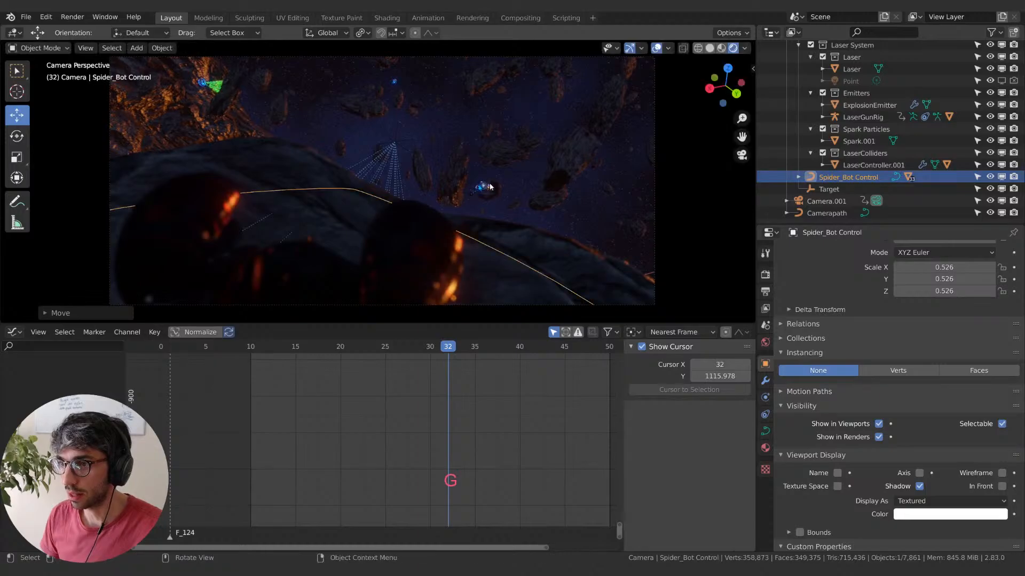
pyautogui.press('g')
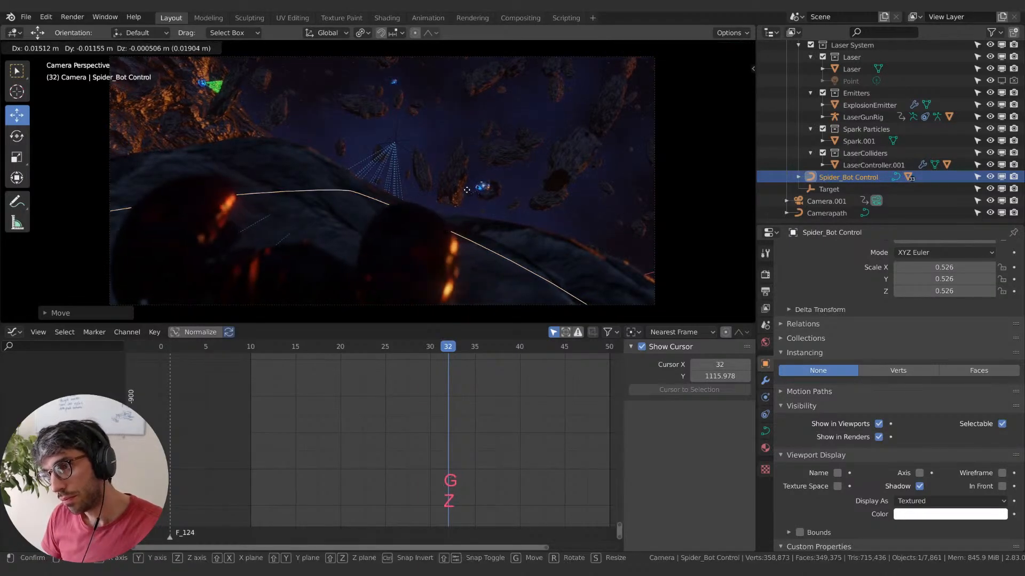
pyautogui.press('x')
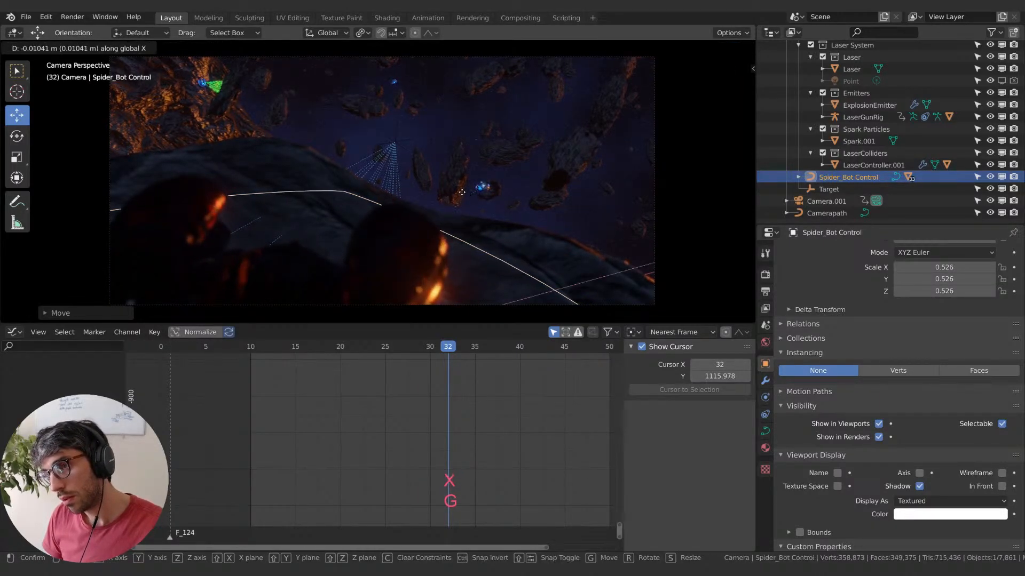
pyautogui.click(440, 242)
# - Shift Spider_Bot Control along the global X axis from outside the camera, and return to the camera view
pyautogui.moveTo(472, 249)
pyautogui.mouseDown(button='middle')
pyautogui.moveTo(503, 286)
pyautogui.moveTo(344, 152)
pyautogui.moveTo(320, 149)
pyautogui.moveTo(462, 211)
pyautogui.moveTo(395, 192)
pyautogui.moveTo(482, 257)
pyautogui.moveTo(473, 245)
pyautogui.mouseUp(button='middle')
pyautogui.press('g')
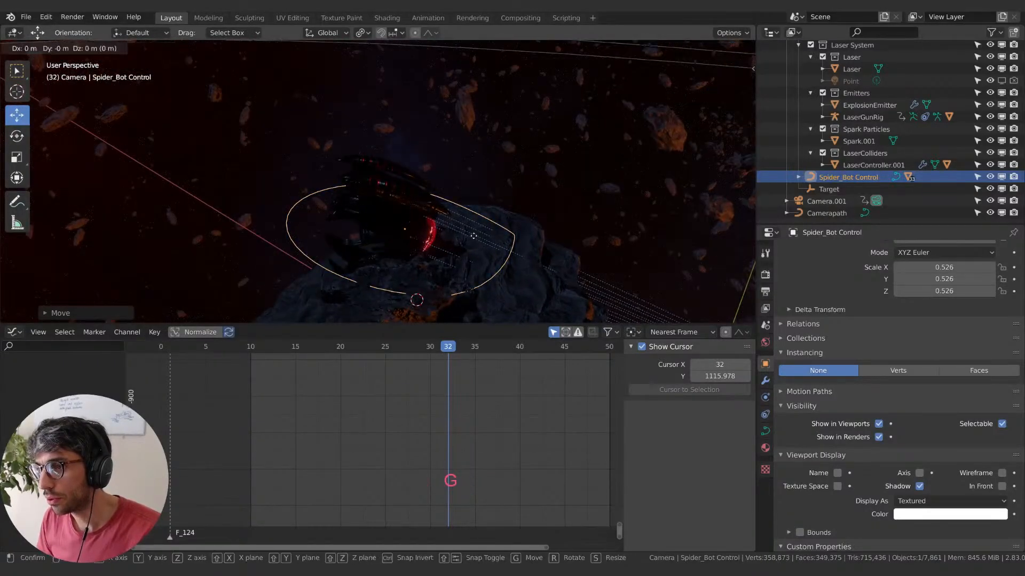
pyautogui.press('x')
pyautogui.click(441, 227)
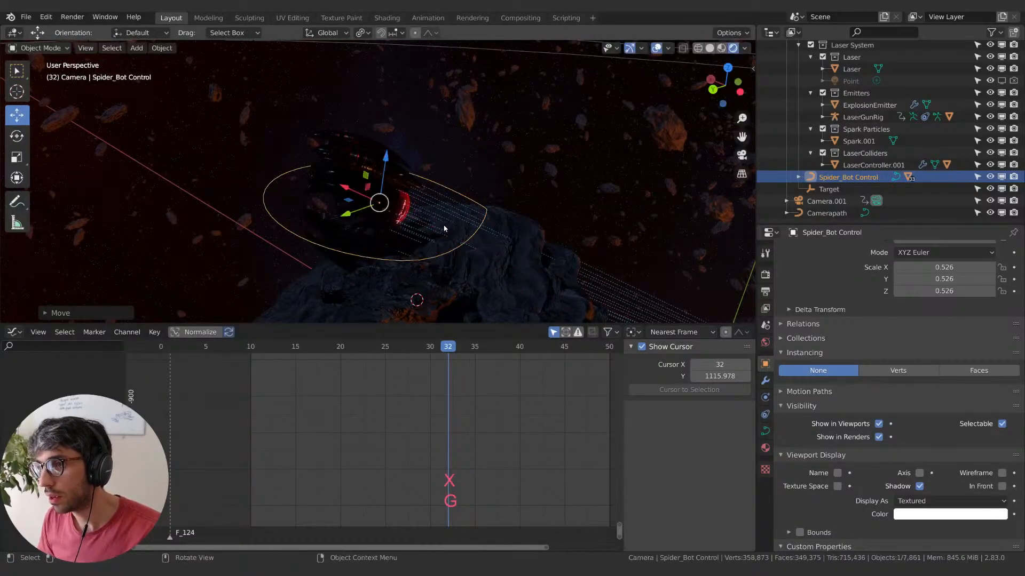
pyautogui.press('KP_0')
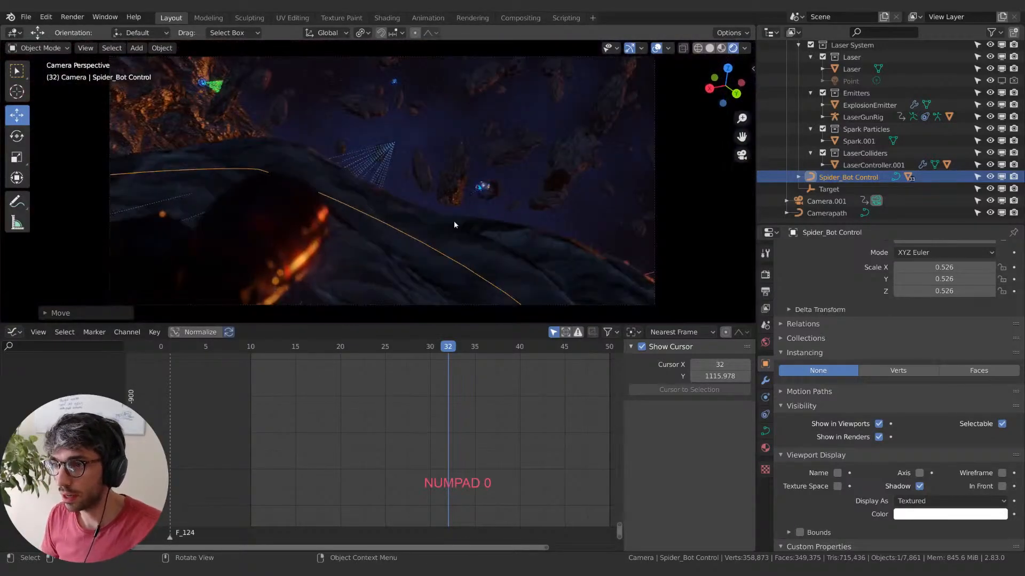
# - Lower Spider_Bot Control toward the bottom edge of the camera frame and play the animation to check the framing
pyautogui.press('g')
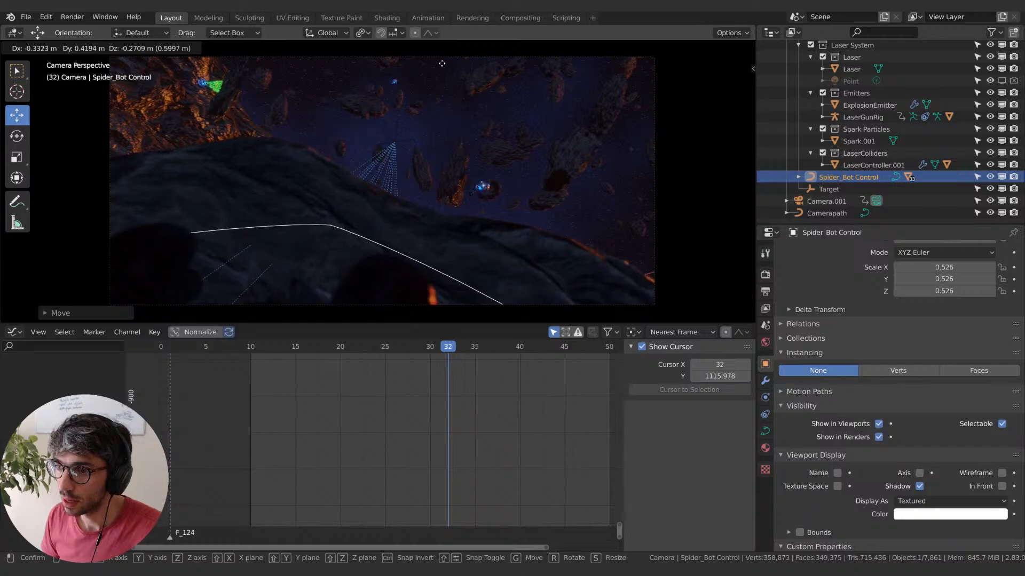
pyautogui.click(441, 64)
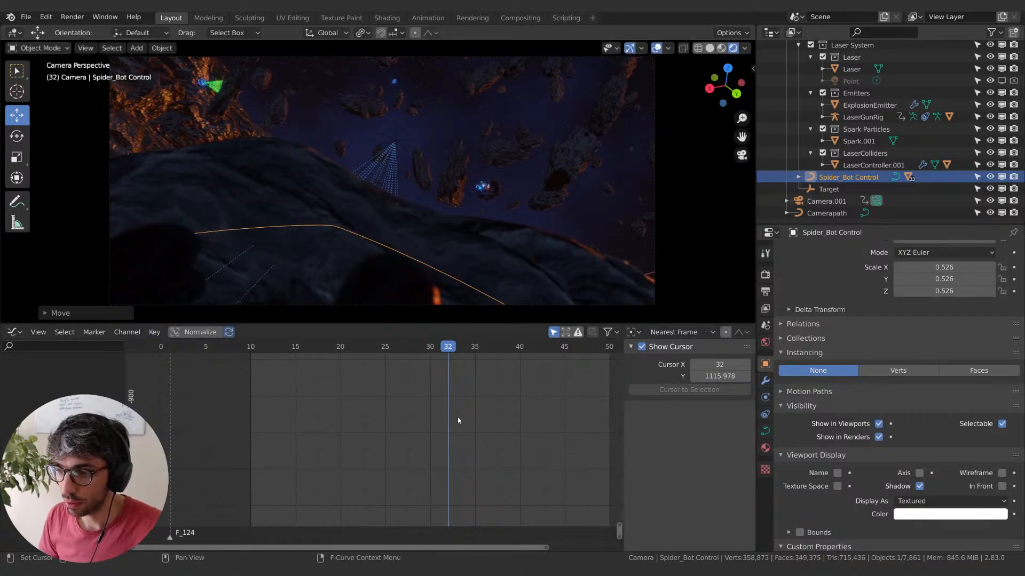
pyautogui.press('space')
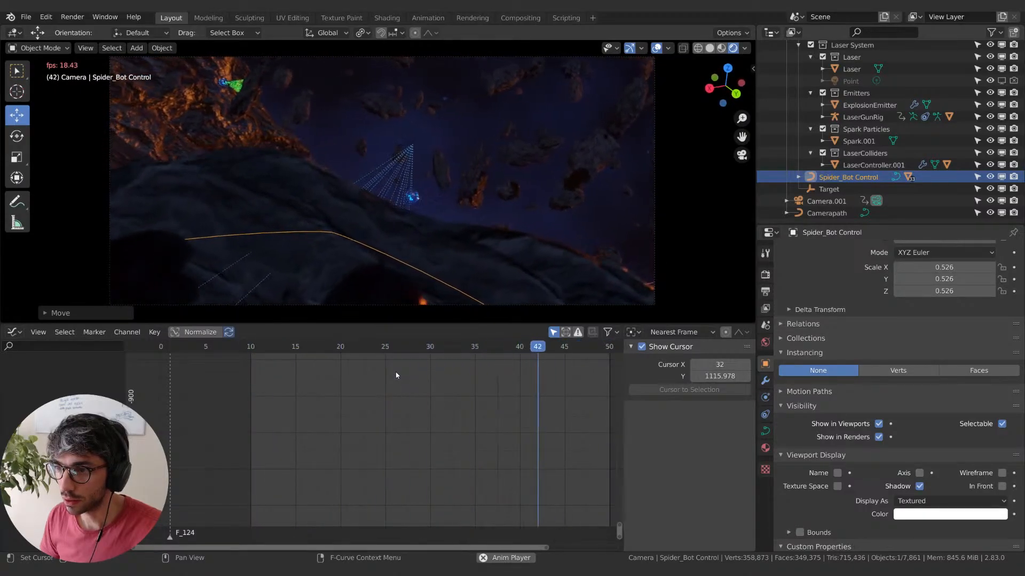
pyautogui.press('space')
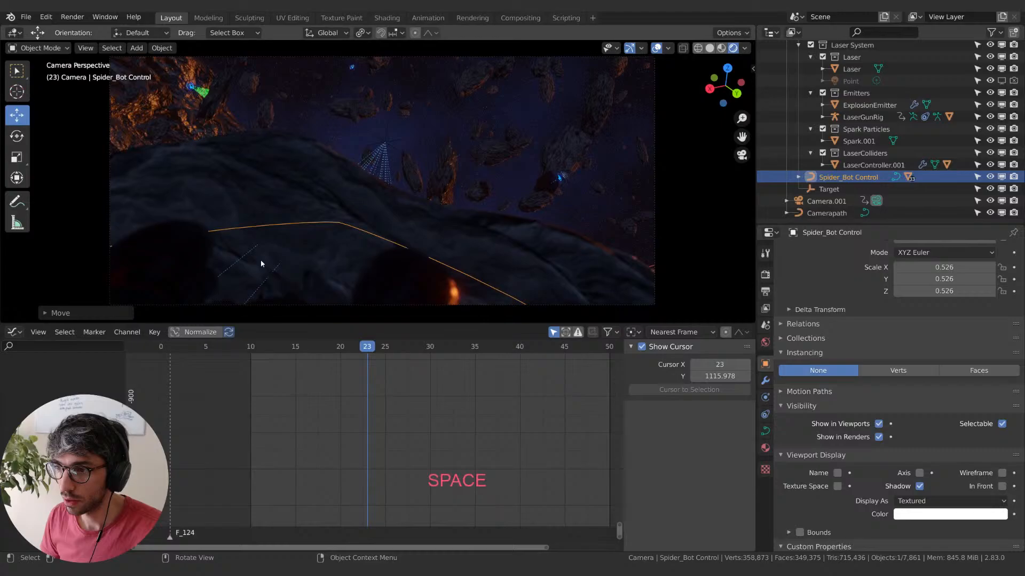
# - Raise Spider_Bot Control by about 0.09 m along global Z in the camera frame
pyautogui.press('g')
pyautogui.rightClick(438, 266)
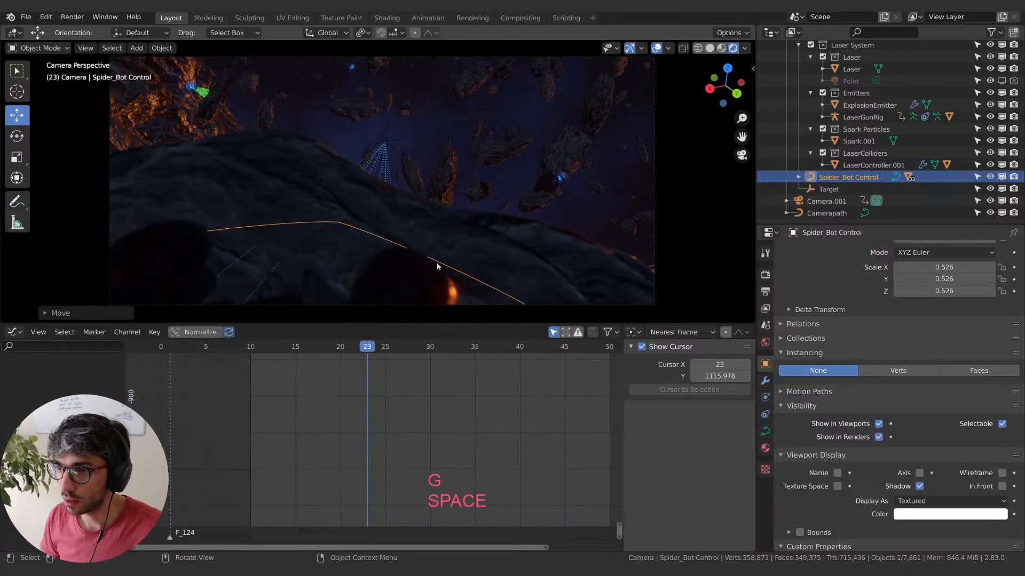
pyautogui.press('g')
pyautogui.press('z')
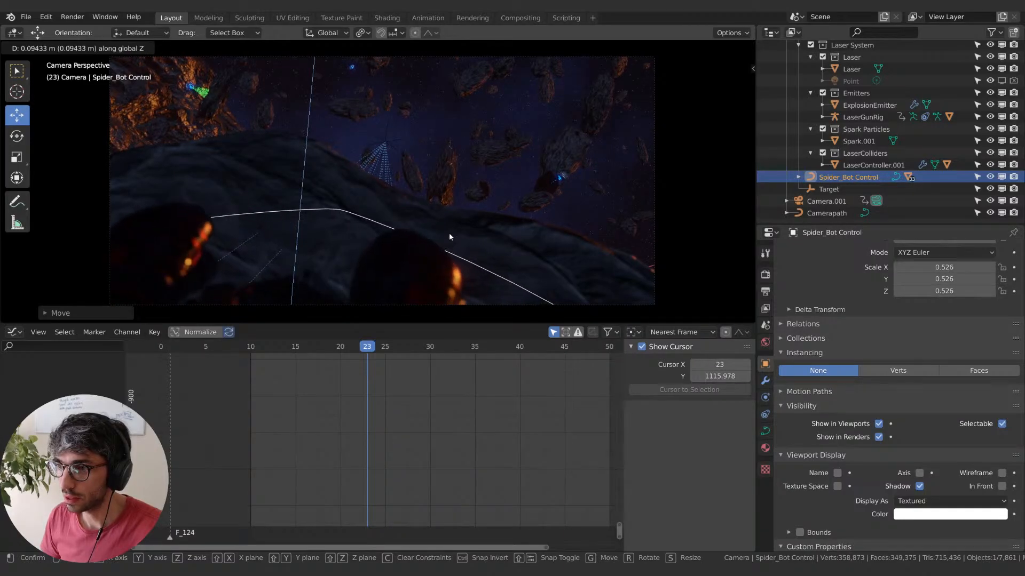
pyautogui.press('Escape')
pyautogui.click(388, 137)
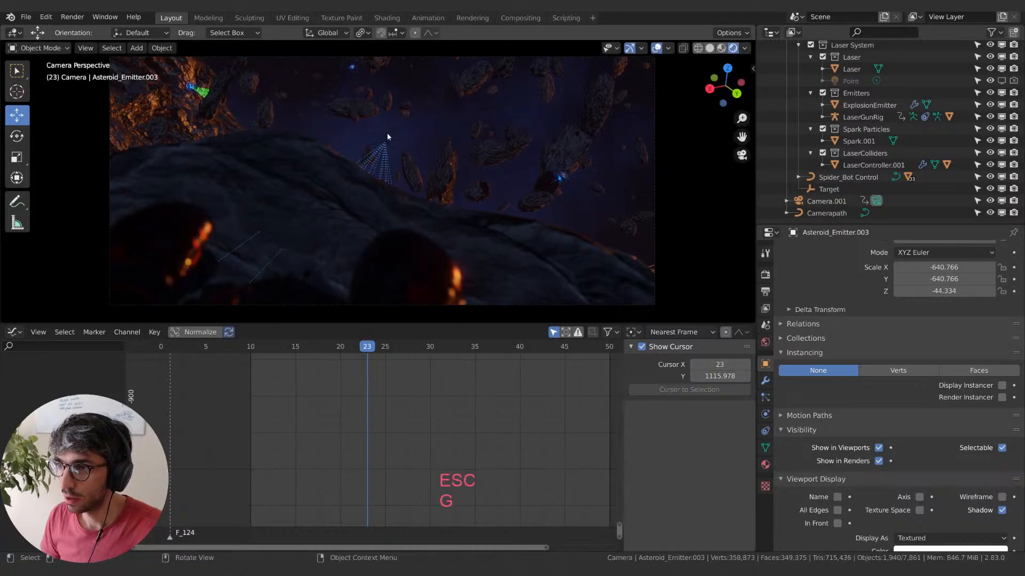
pyautogui.click(384, 142)
pyautogui.click(387, 144)
pyautogui.press('g')
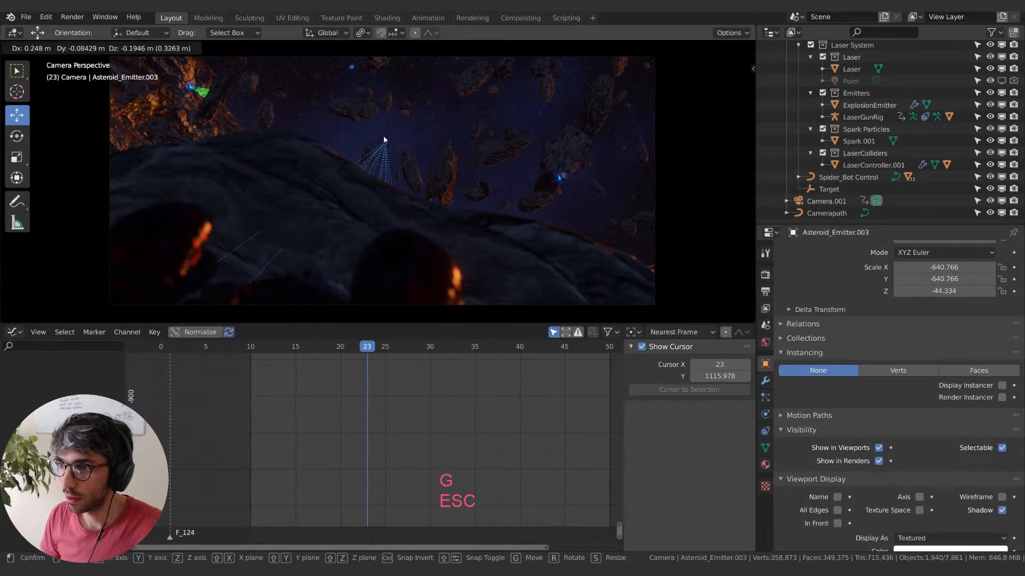
pyautogui.press('Escape')
# - Select the Target empty and move it onto the glowing blue object beyond the dark asteroid ridge
pyautogui.click(385, 140)
pyautogui.press('g')
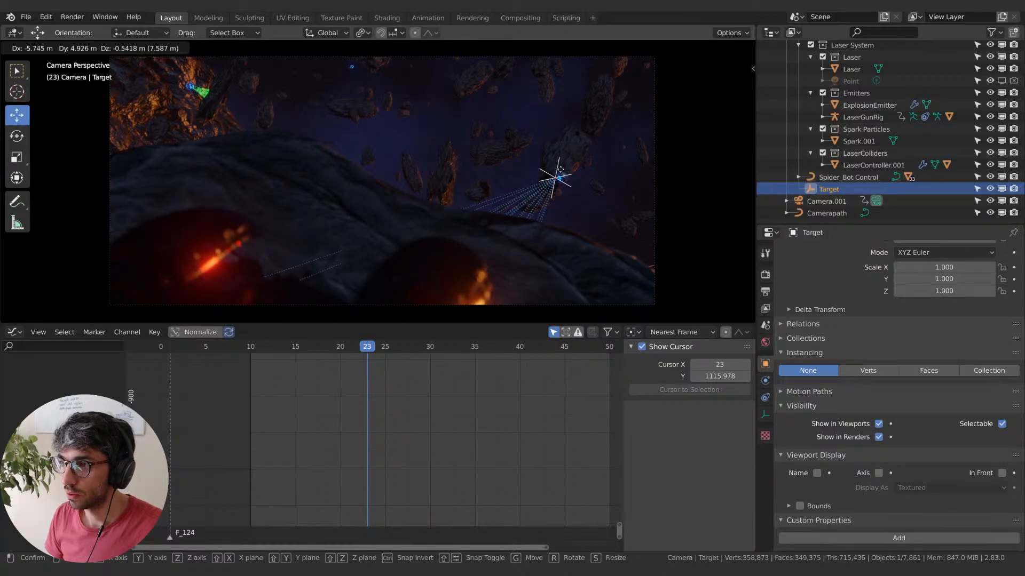
pyautogui.click(562, 169)
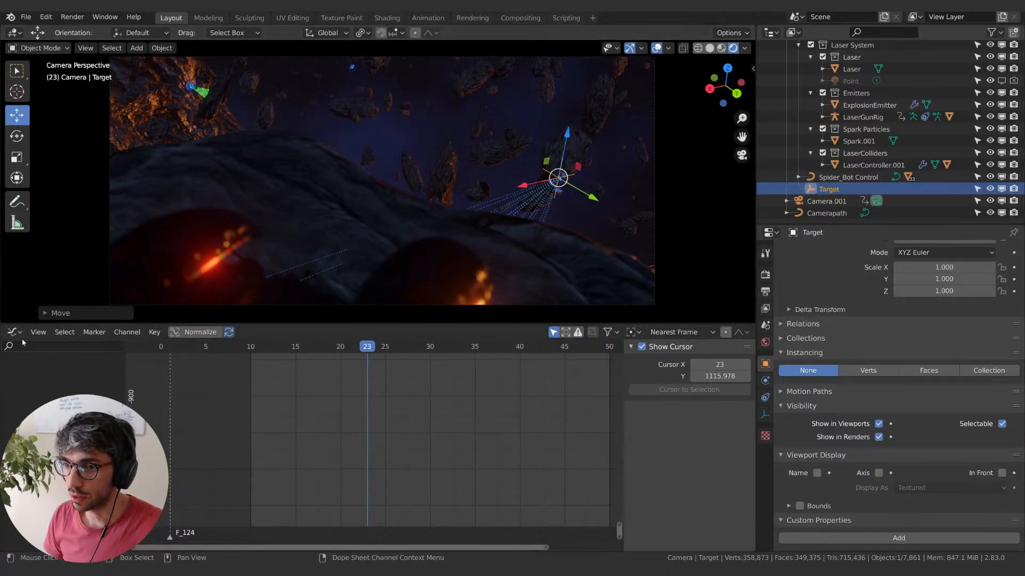
# - Switch the Graph Editor area to the Timeline and go to the start frame, 10
pyautogui.click(14, 332)
pyautogui.click(155, 392)
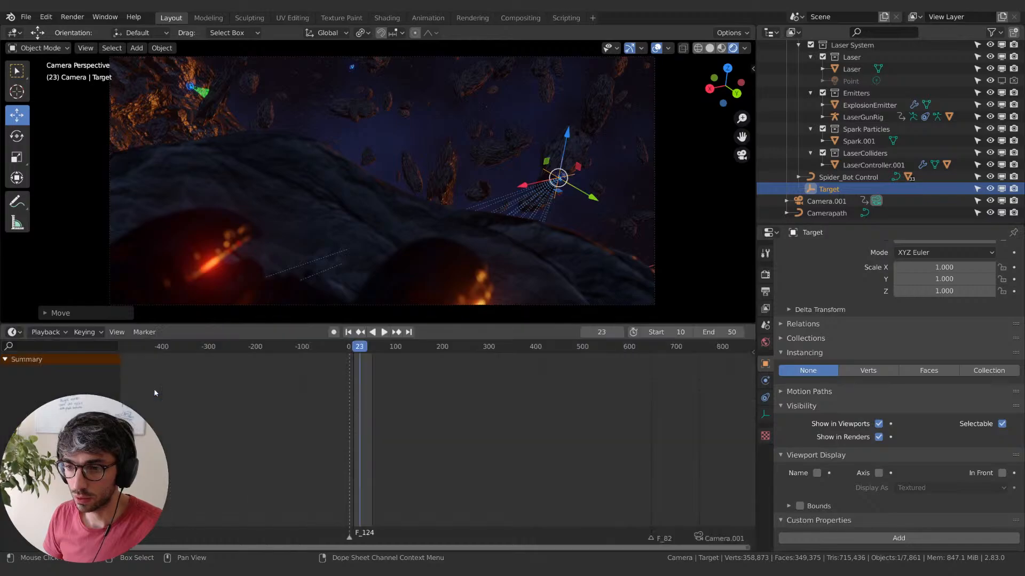
pyautogui.click(348, 332)
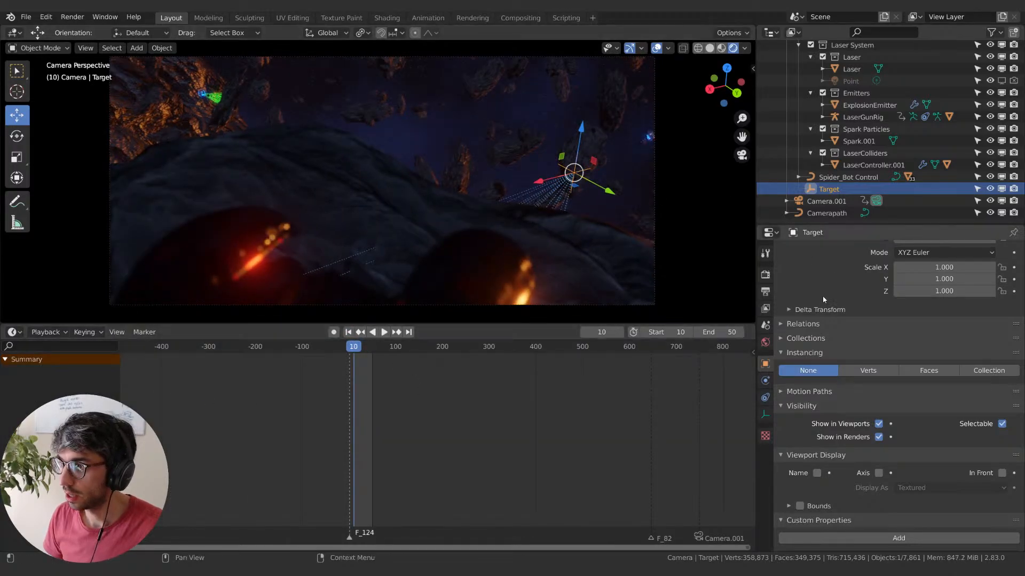
# - Move Target onto the blue object at the edge of the camera frame and keyframe its location at frame 10
pyautogui.scroll(5, 834, 312)
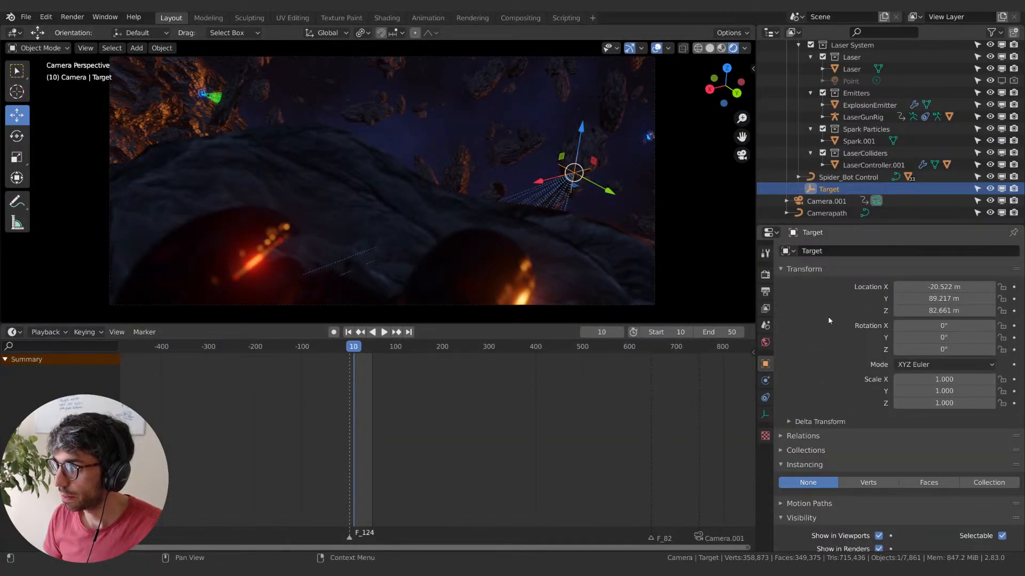
pyautogui.press('g')
pyautogui.click(656, 161)
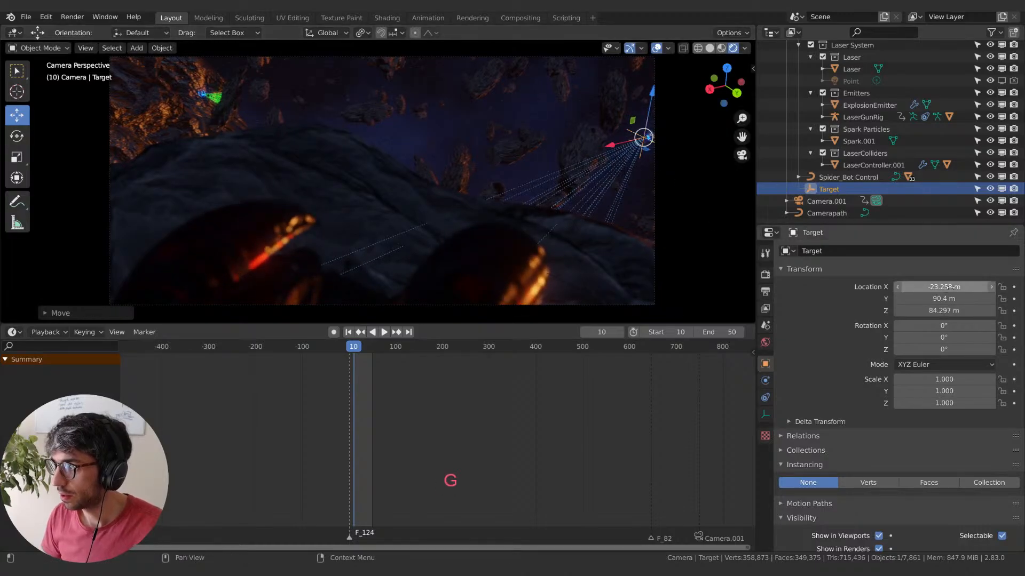
pyautogui.press('i')
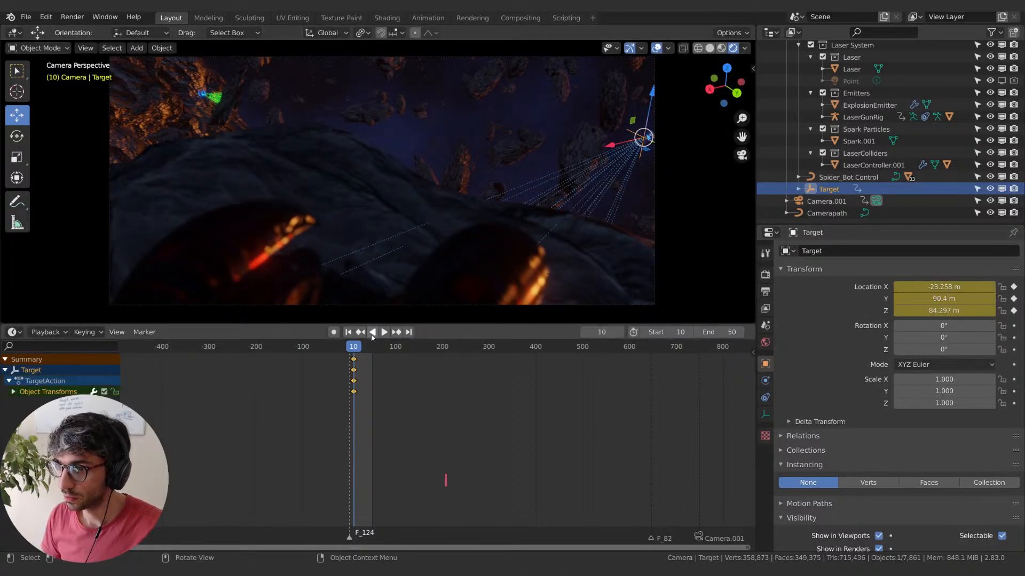
# - At frame 50, move Target onto the blue object by the ridge, keyframe its location, and play the animation to check the tracking
pyautogui.click(409, 332)
pyautogui.press('g')
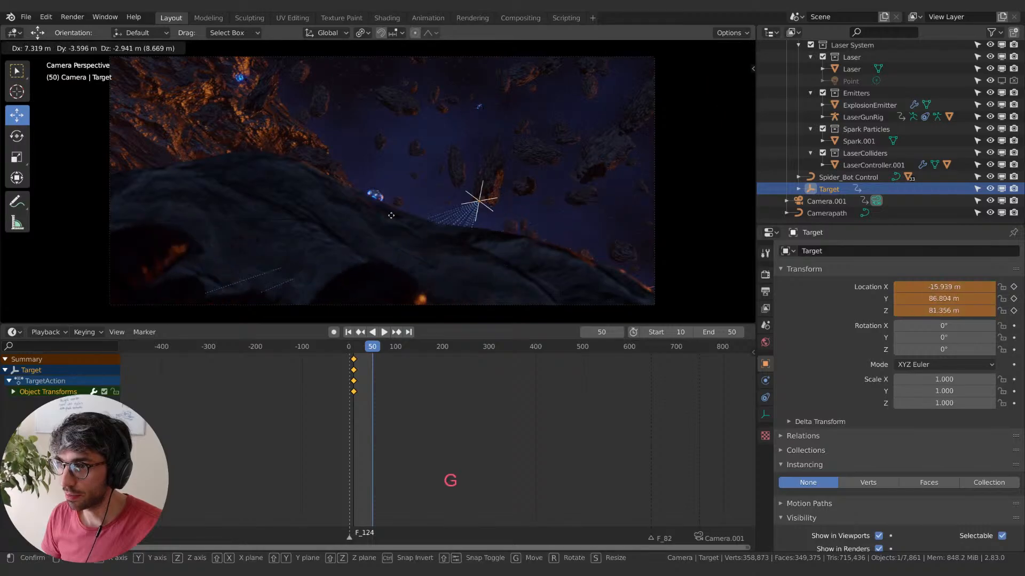
pyautogui.click(345, 206)
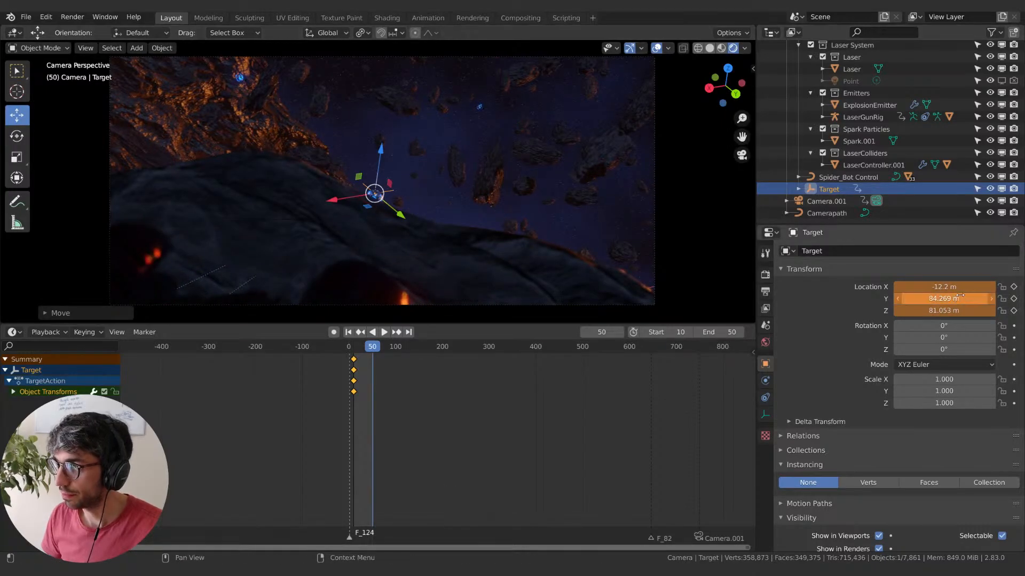
pyautogui.press('i')
pyautogui.press('space')
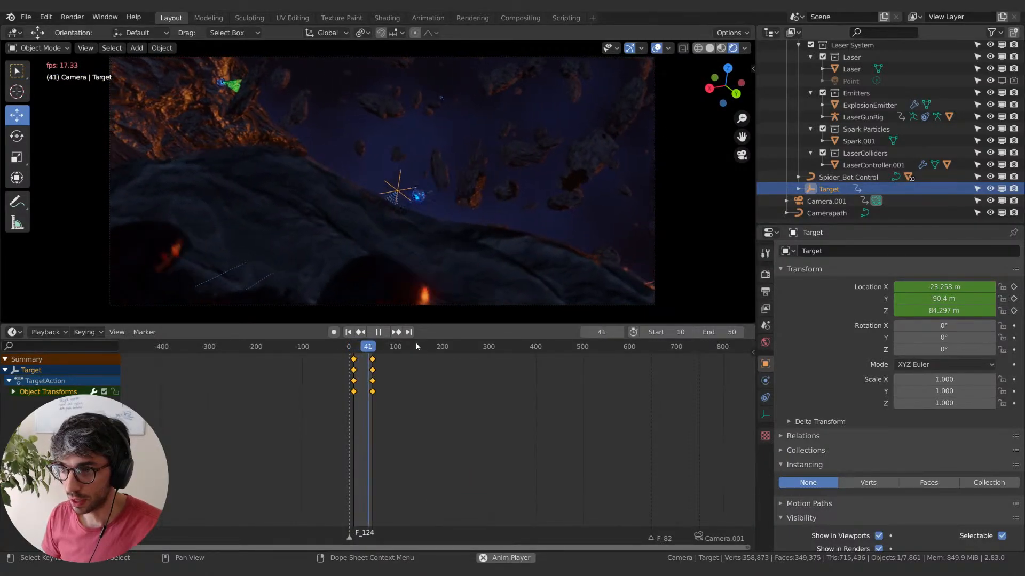
pyautogui.press('space')
# - At frame 10, lower Spider_Bot Control by about 0.3 m along global Z and keyframe its location
pyautogui.click(824, 177)
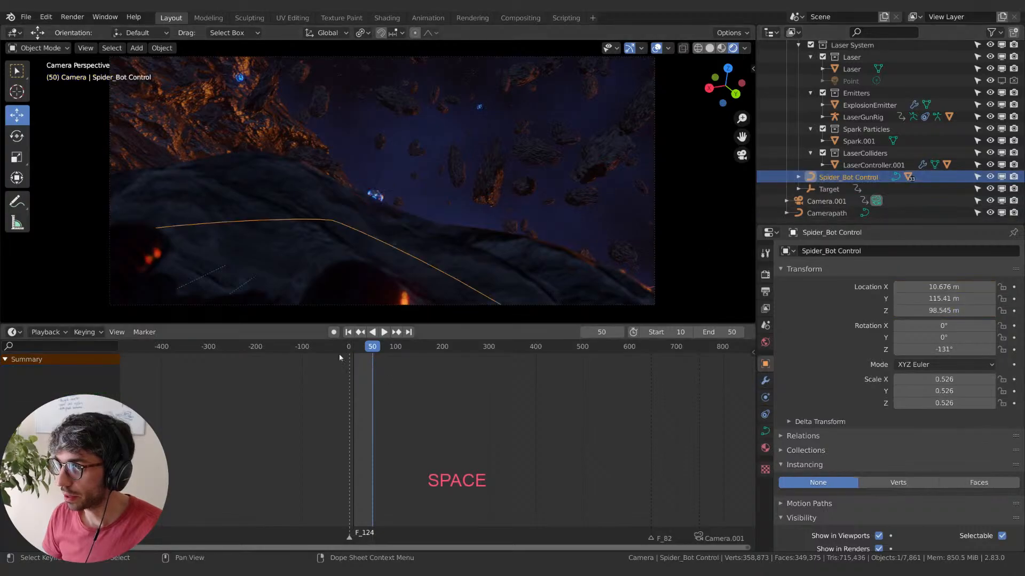
pyautogui.click(351, 332)
pyautogui.press('g')
pyautogui.press('z')
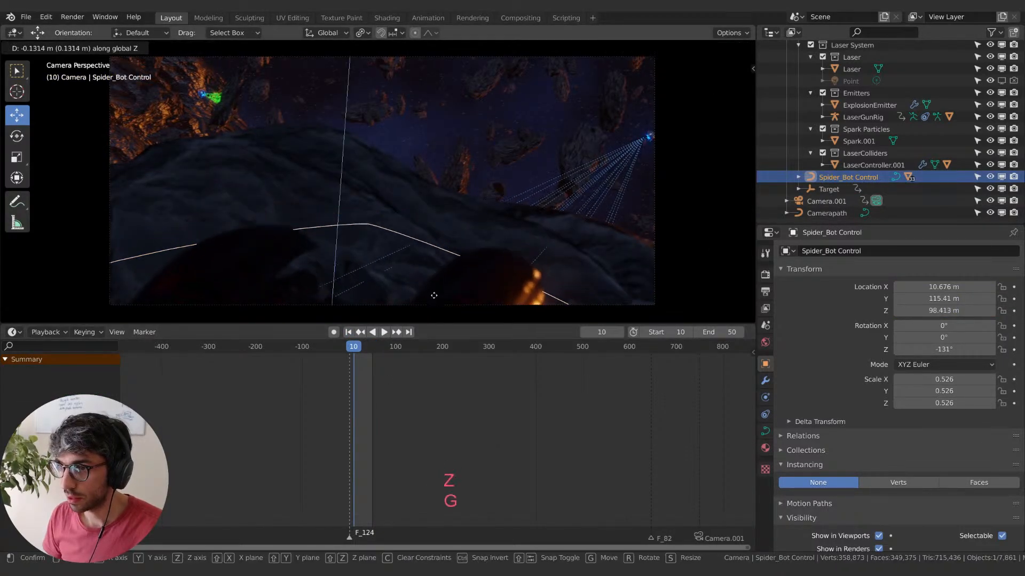
pyautogui.click(435, 312)
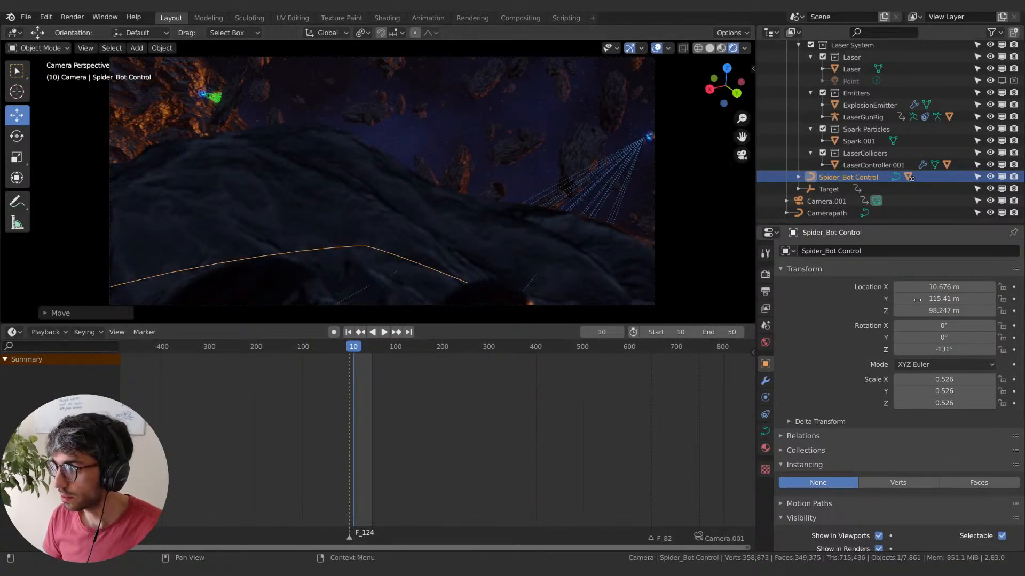
pyautogui.press('i')
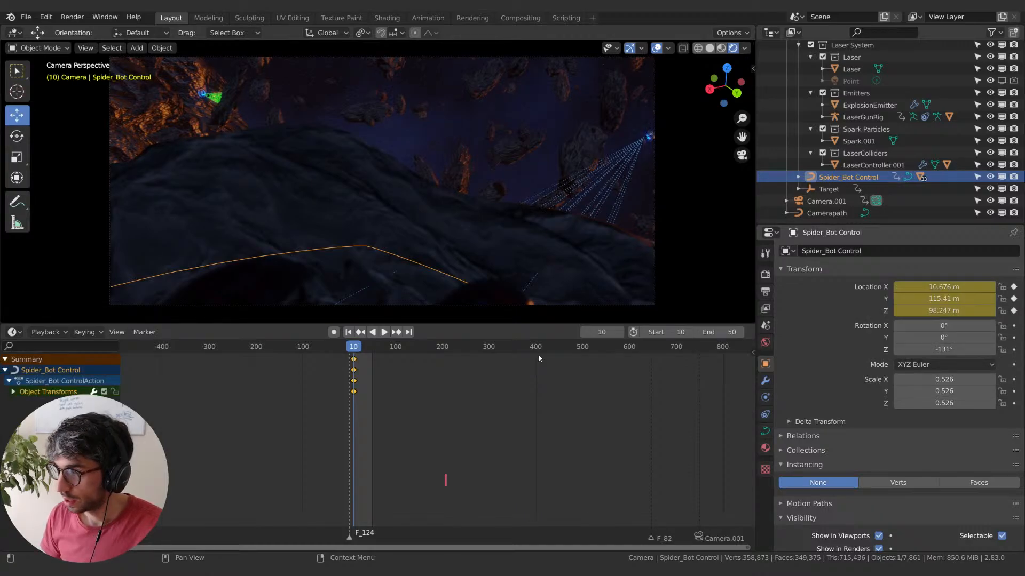
# - At frame 50, raise Spider_Bot Control to about Z 98.76 m, shift it freely in the camera view, and keyframe its location
pyautogui.click(408, 332)
pyautogui.press('g')
pyautogui.press('z')
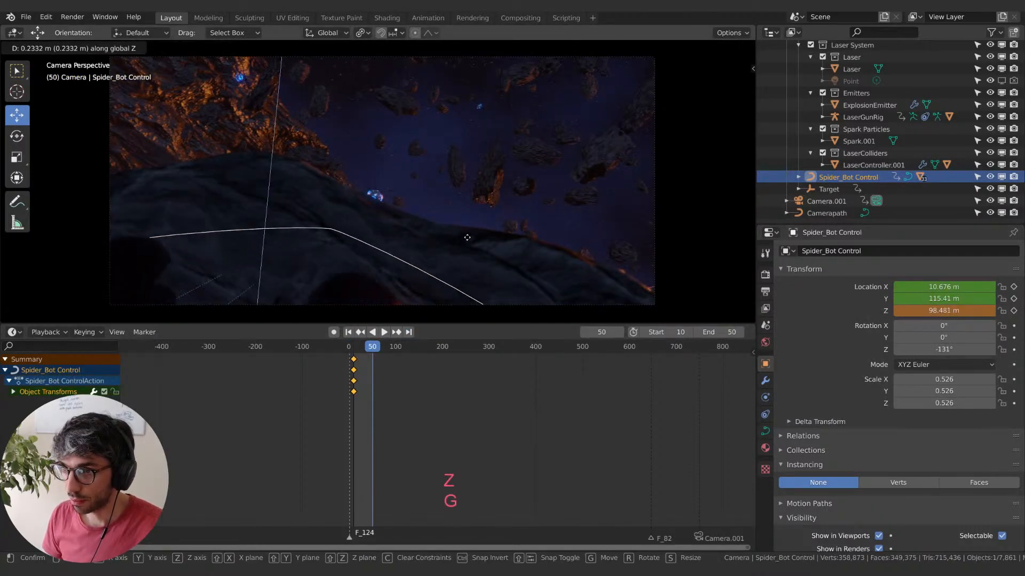
pyautogui.click(469, 223)
pyautogui.press('g')
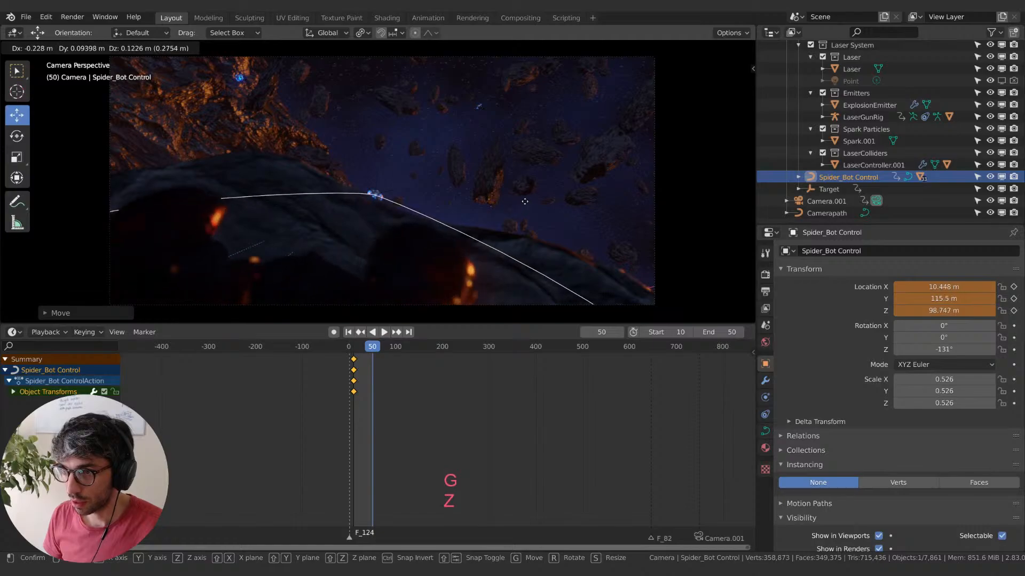
pyautogui.click(527, 205)
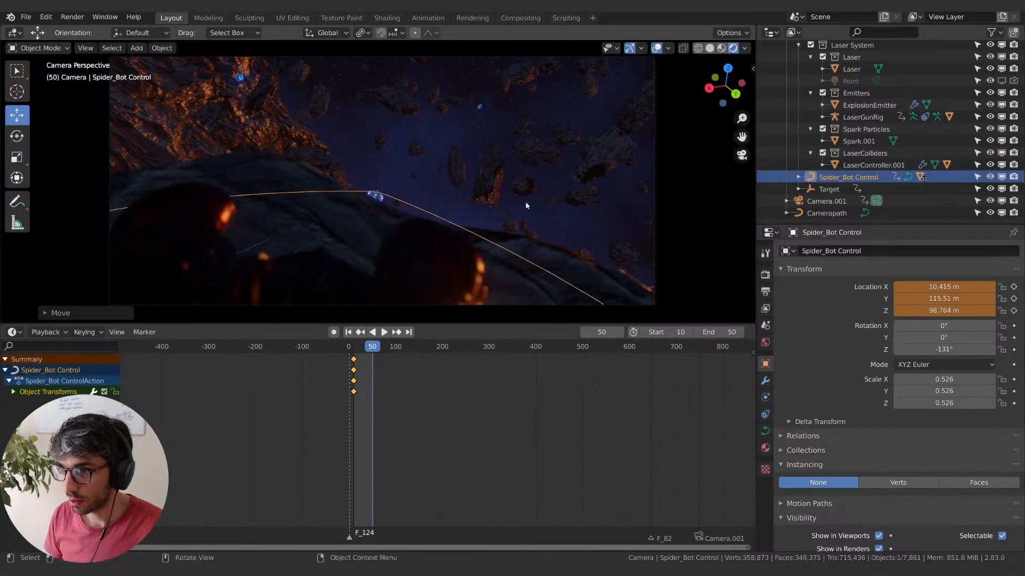
pyautogui.press('i')
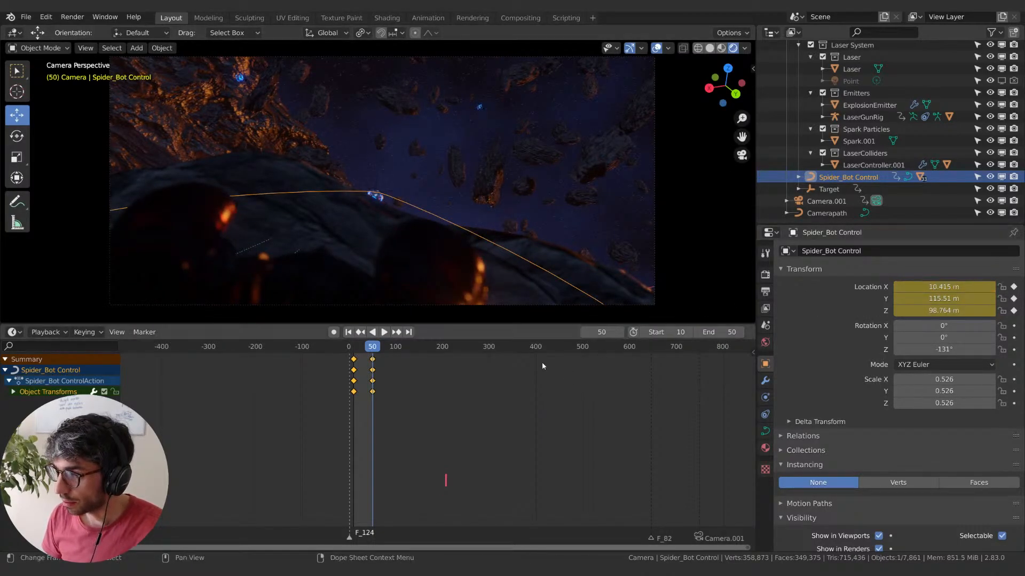
# - Hide the viewport overlays and gizmos and play the animation to review the shot in the camera view
pyautogui.press('space')
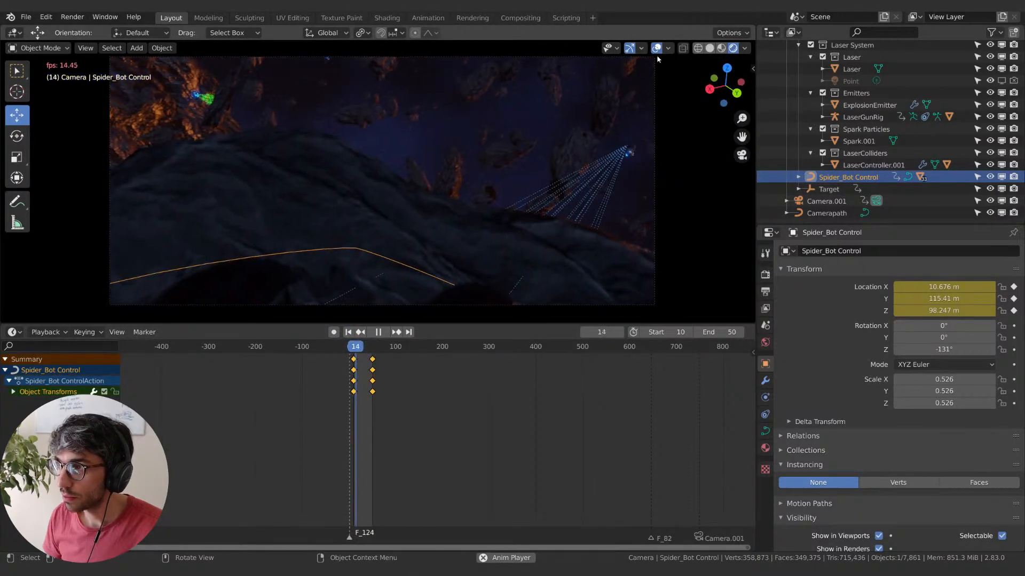
pyautogui.click(656, 48)
pyautogui.click(630, 48)
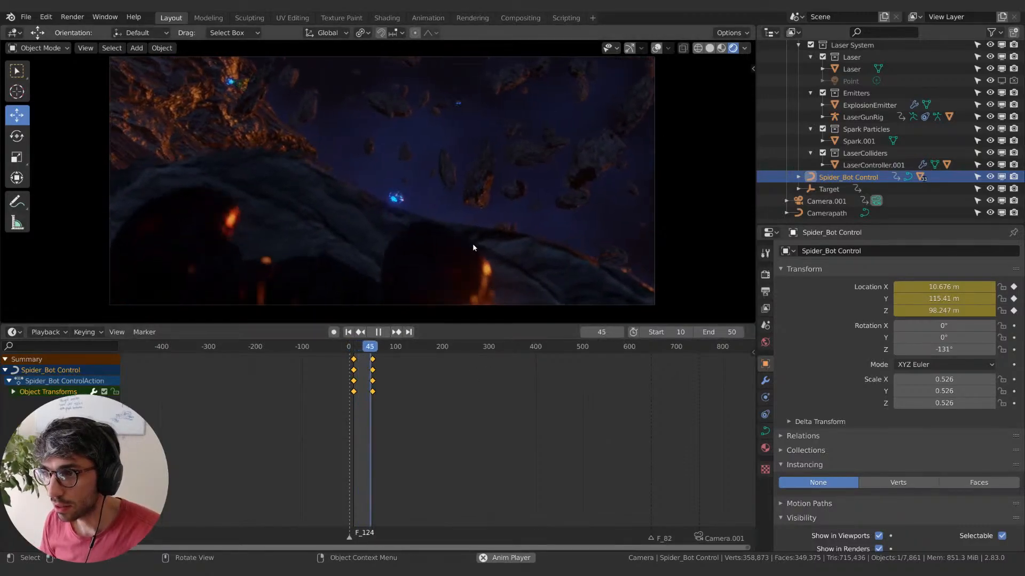
pyautogui.press('Home')
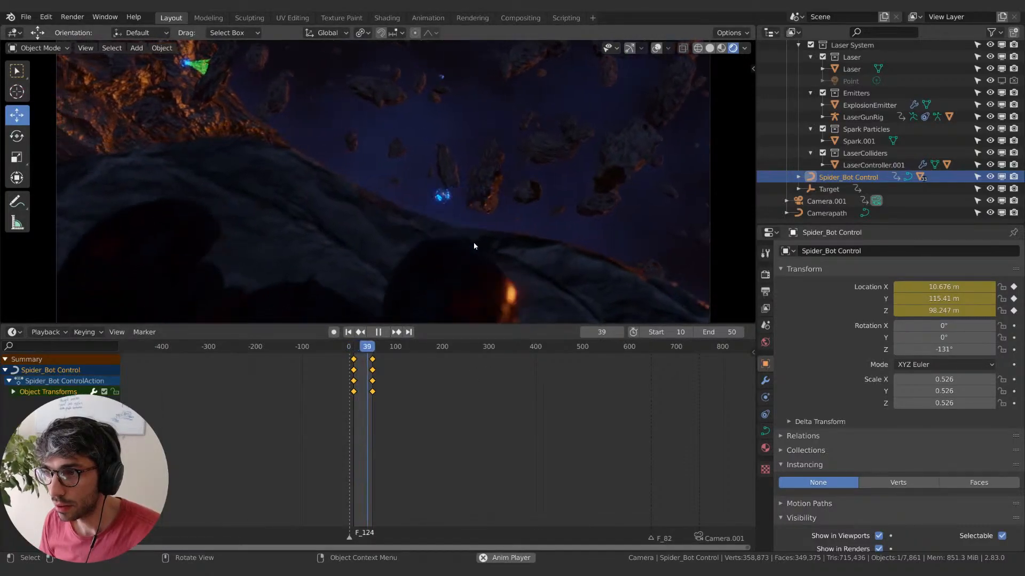
pyautogui.scroll(-1, 475, 244)
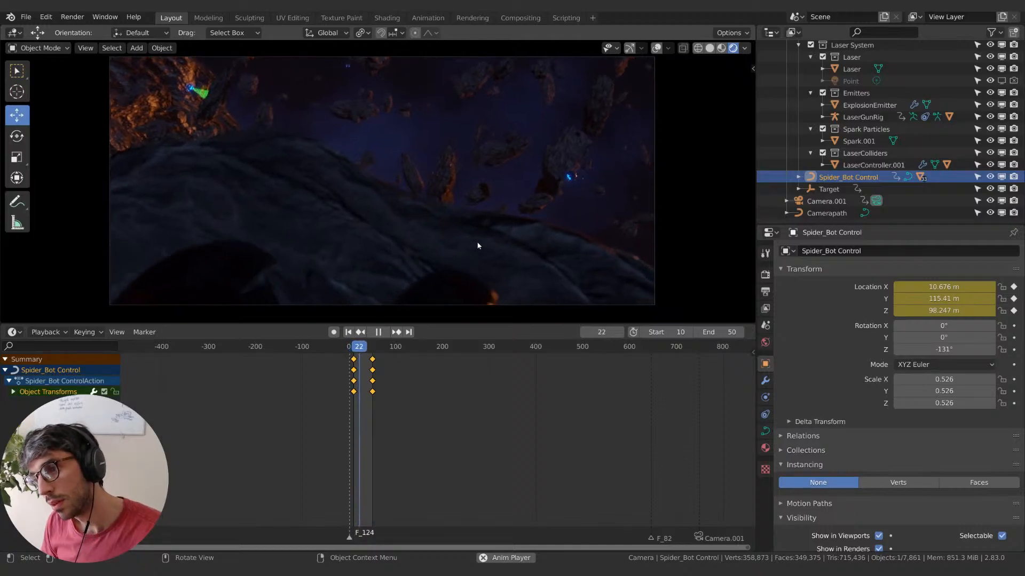
pyautogui.press('space')
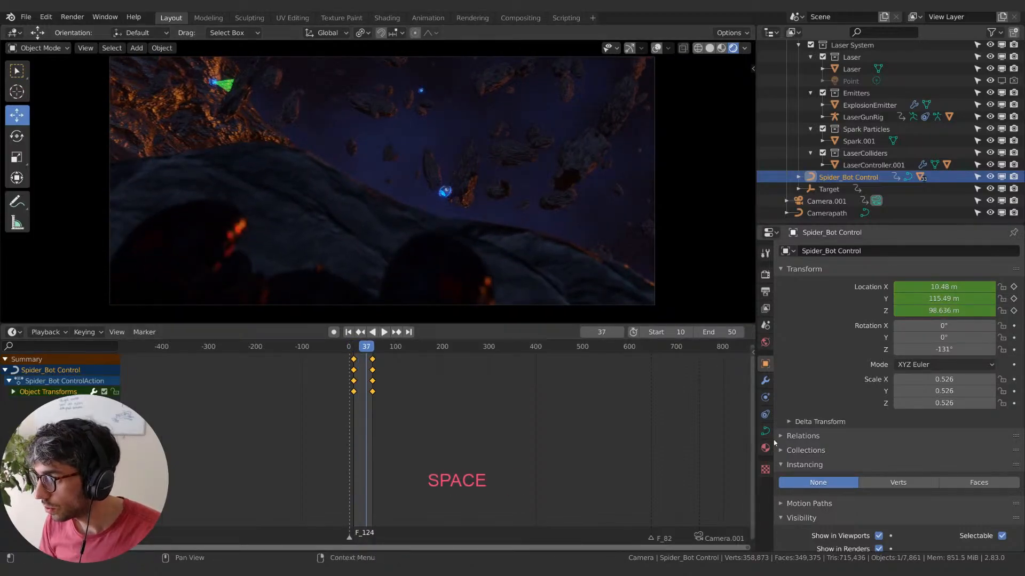
# - Find the custom properties of Target and examine its Fold value
pyautogui.click(828, 188)
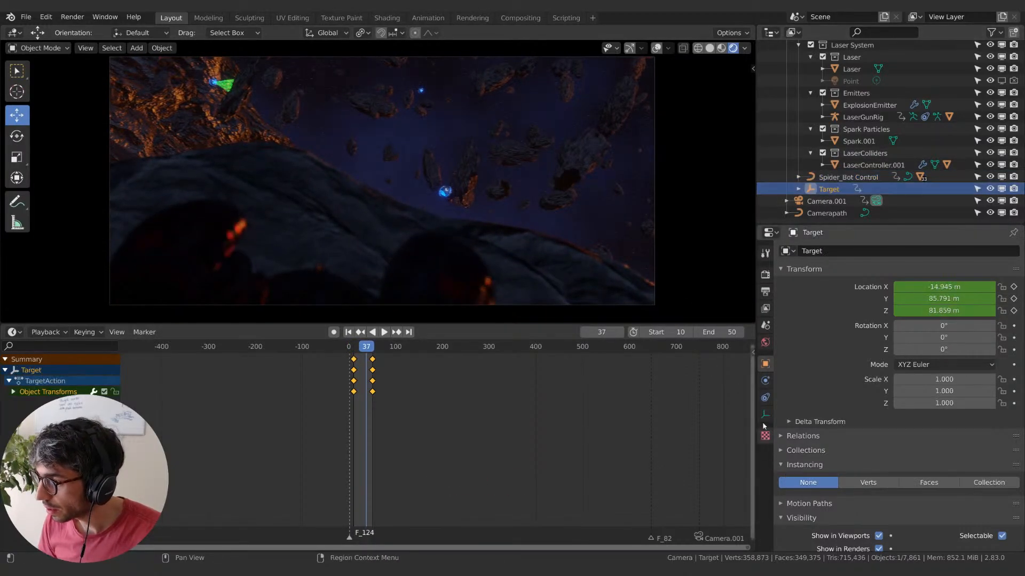
pyautogui.click(765, 414)
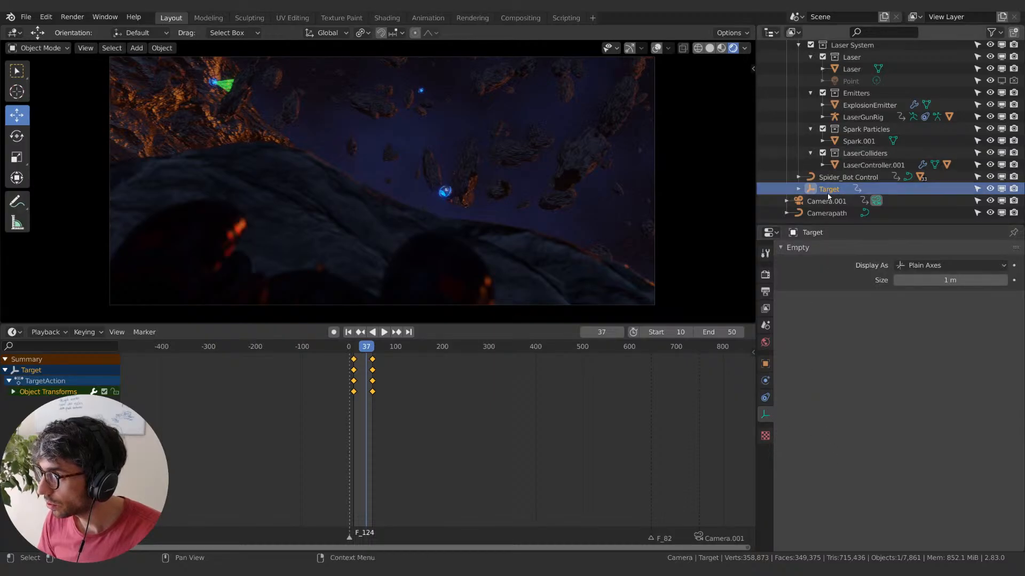
pyautogui.click(765, 363)
pyautogui.scroll(-10, 848, 444)
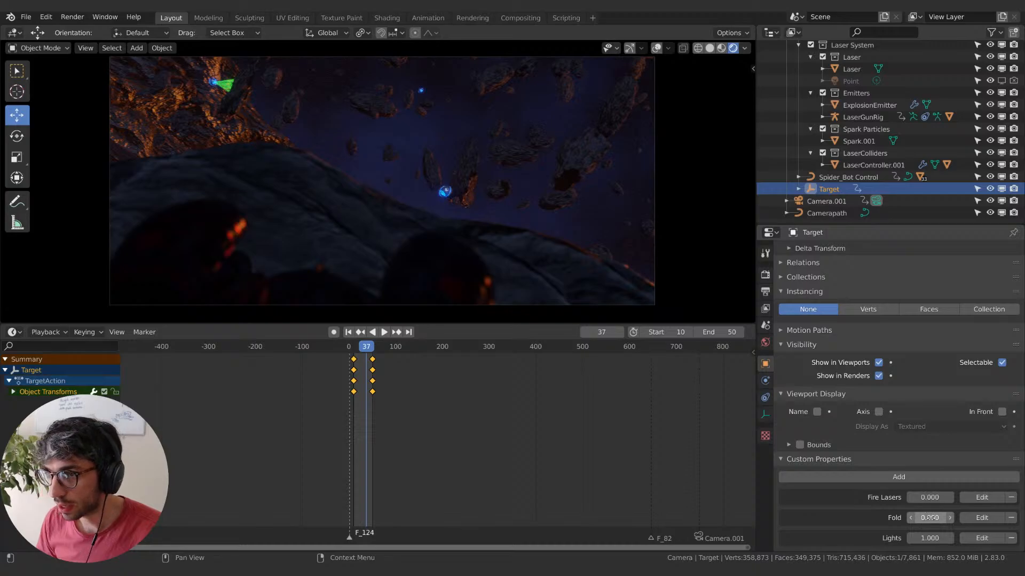
pyautogui.moveTo(929, 518)
pyautogui.mouseDown()
pyautogui.moveTo(1013, 518)
pyautogui.moveTo(930, 518)
pyautogui.mouseUp()
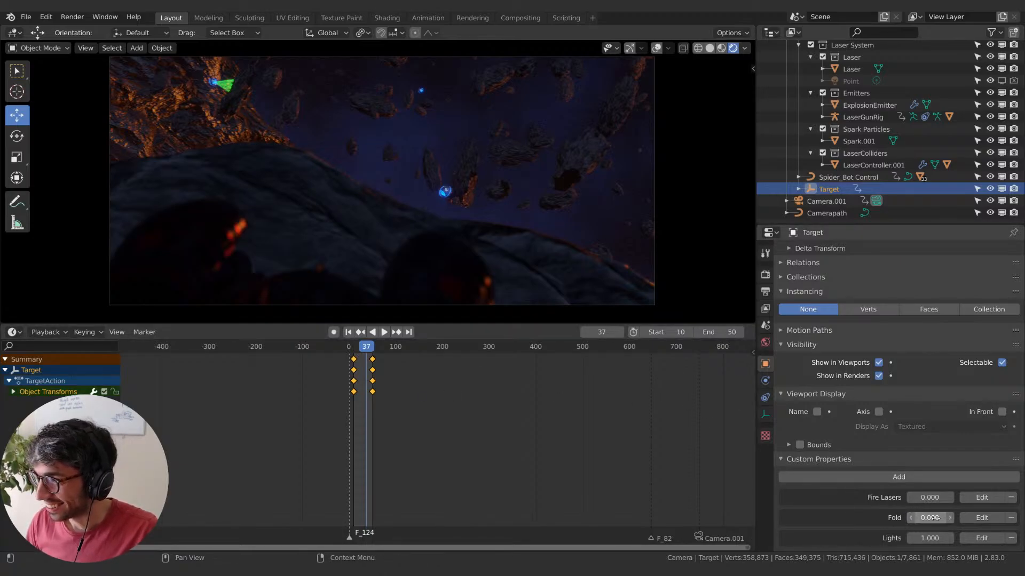
# - Play from the start frame to frame 30 and keyframe Target's Fold property at 0
pyautogui.click(348, 332)
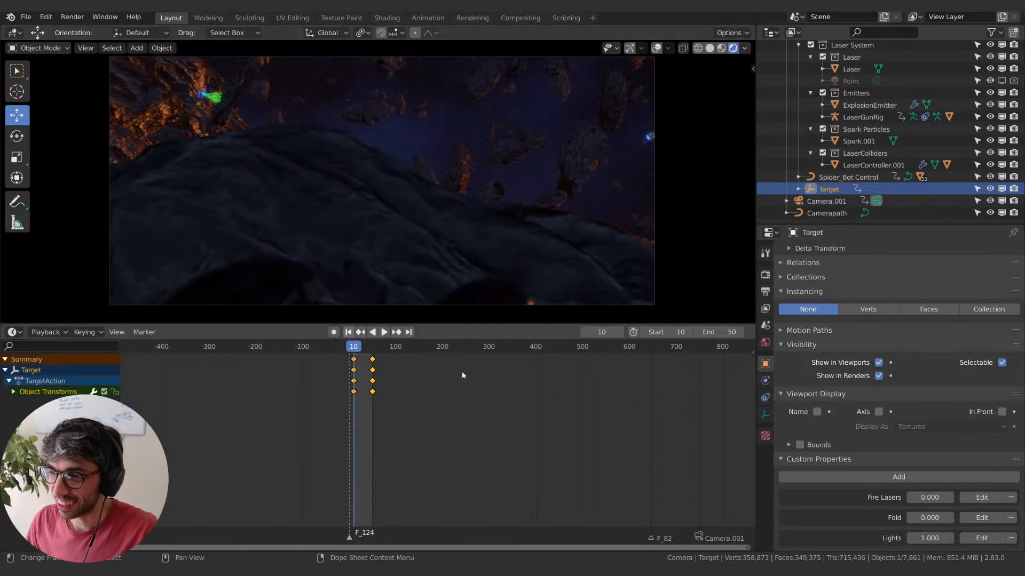
pyautogui.press('space')
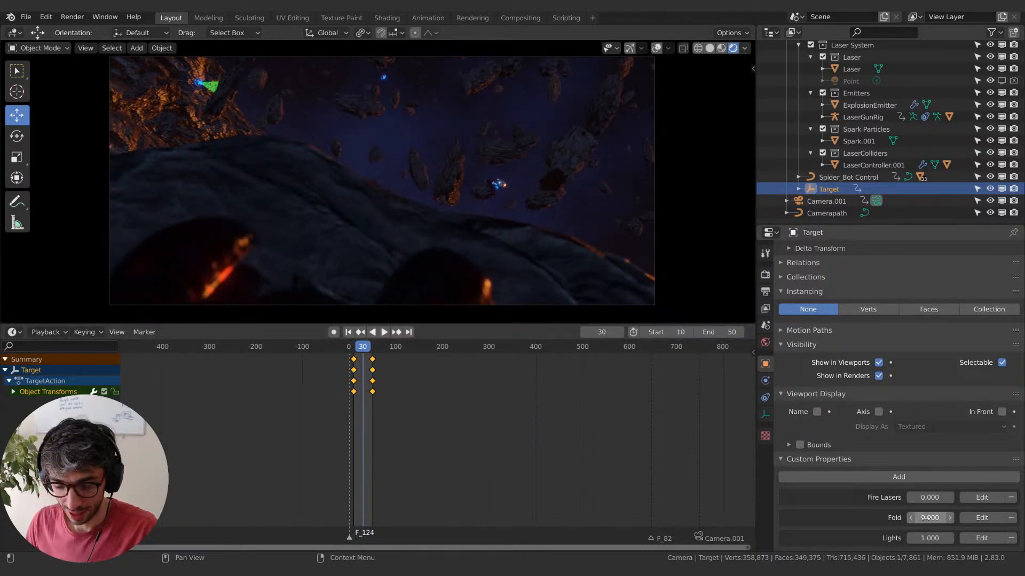
pyautogui.press('i')
# - At end frame 50, set Target's Fold property to 0.28, keyframe it and play the animation
pyautogui.press('space')
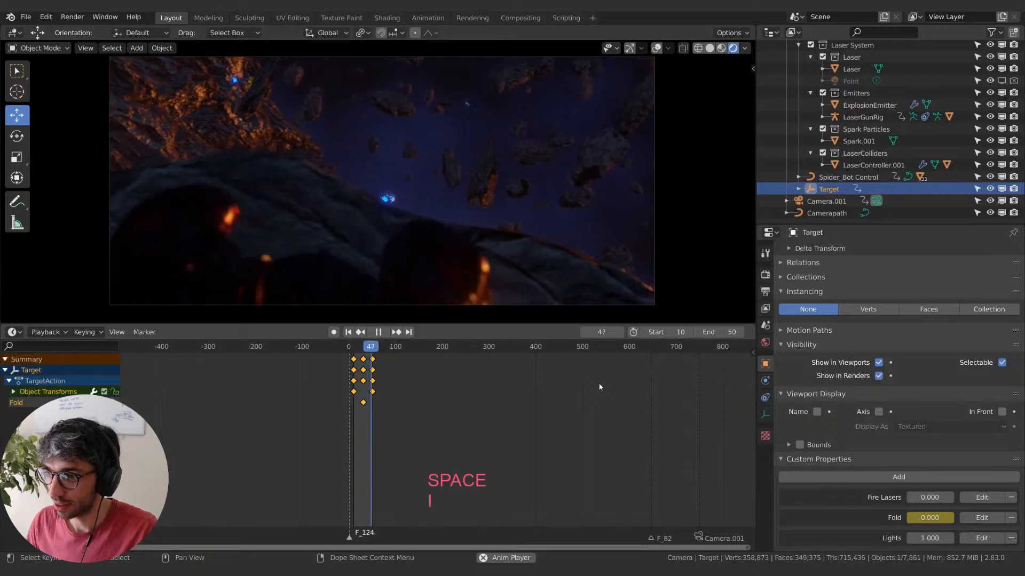
pyautogui.press('Escape')
pyautogui.moveTo(928, 517); pyautogui.dragTo(935, 518)
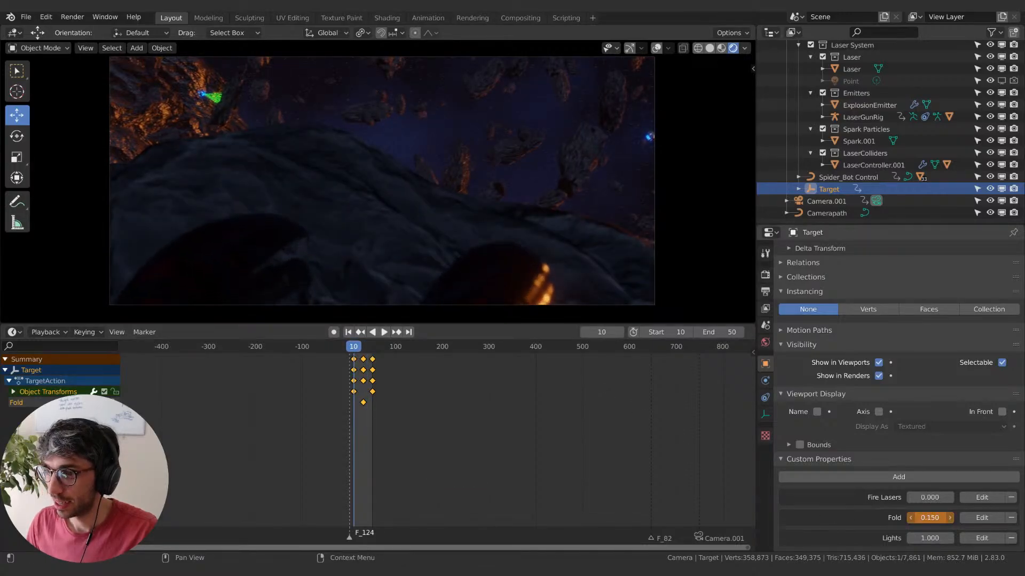
pyautogui.click(409, 332)
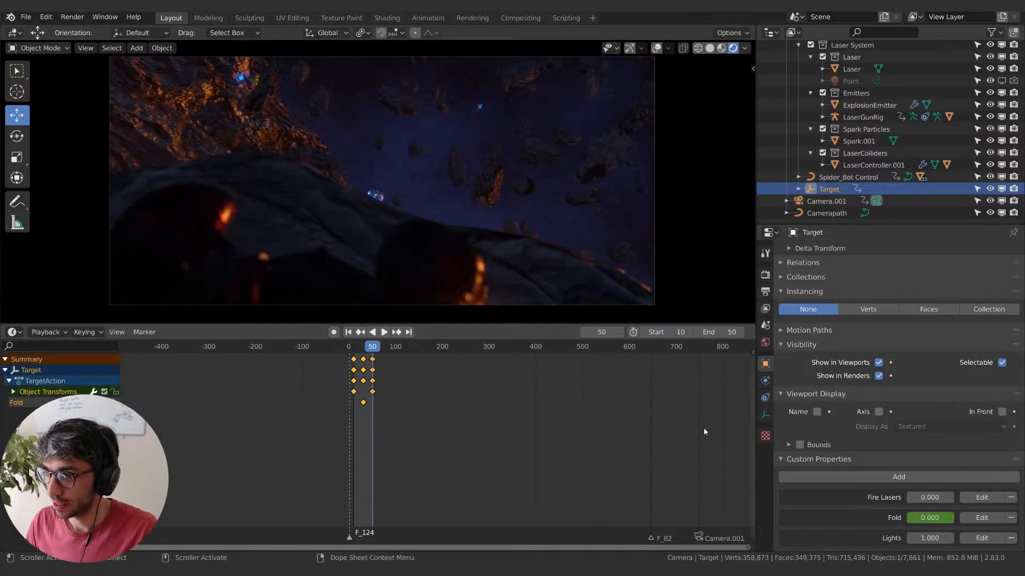
pyautogui.moveTo(929, 518); pyautogui.dragTo(945, 518)
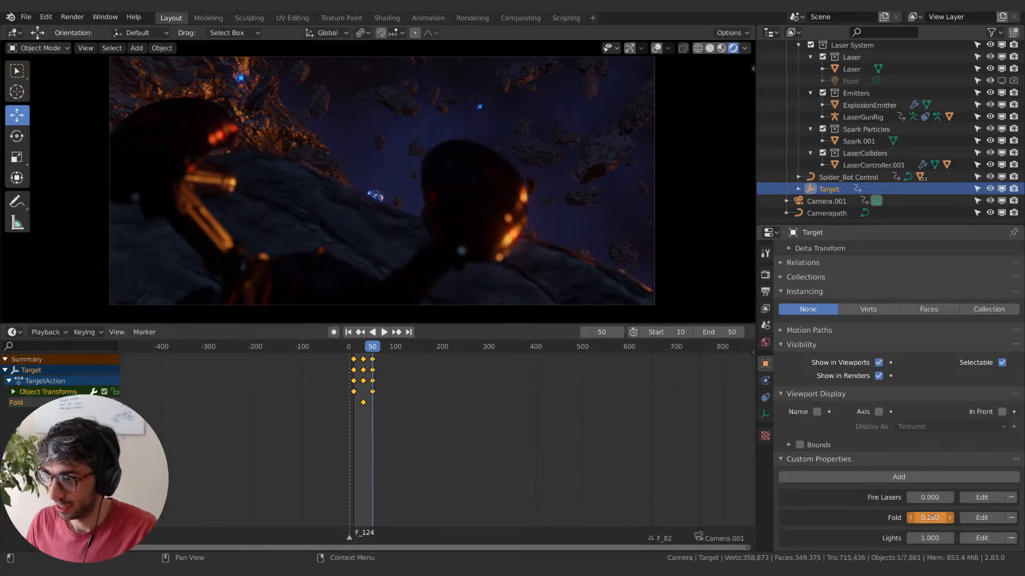
pyautogui.press('i')
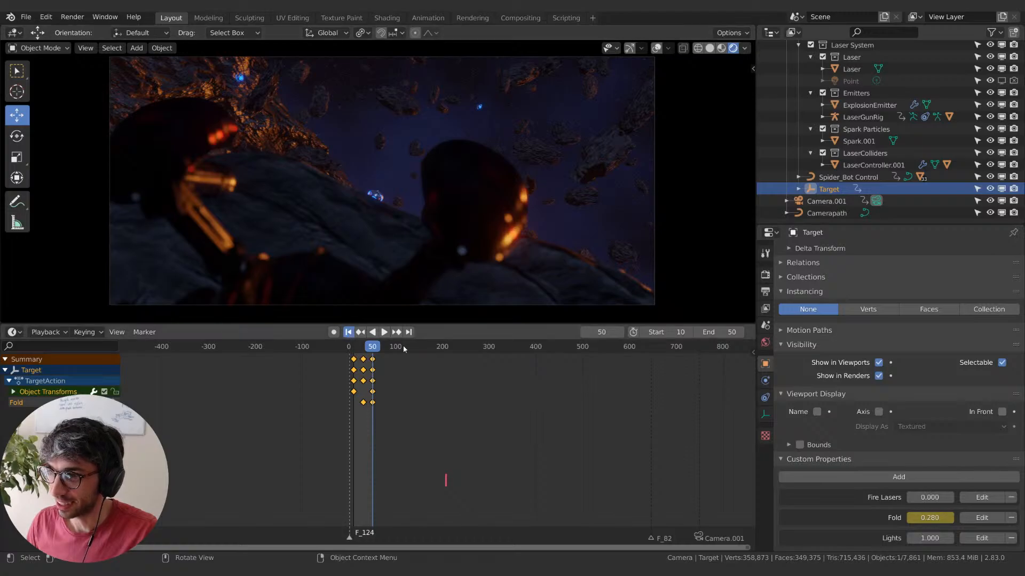
pyautogui.press('space')
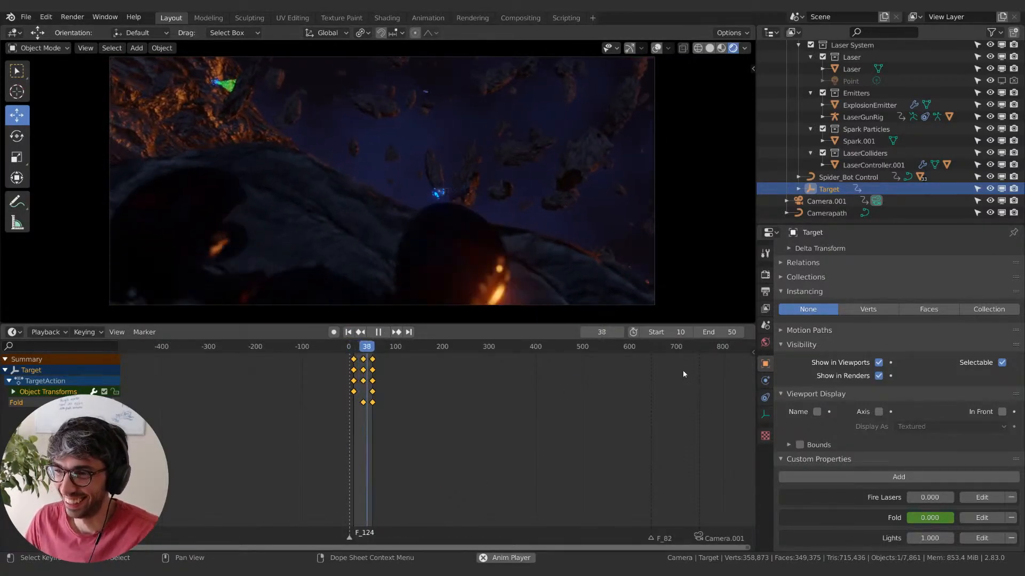
pyautogui.press('space')
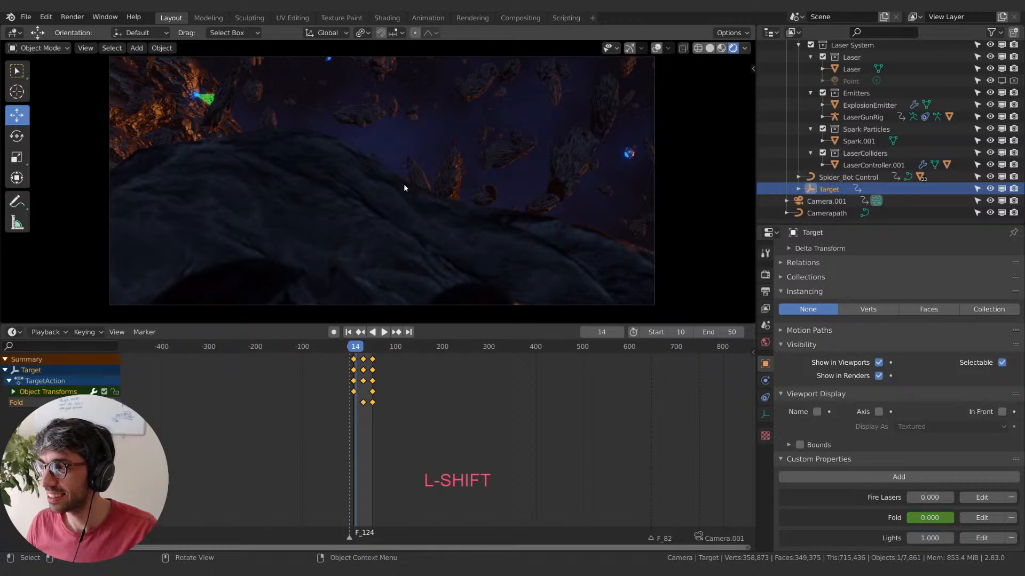
# - Snap the 3D cursor to Spider_Bot Control and add a point light there
pyautogui.click(822, 165)
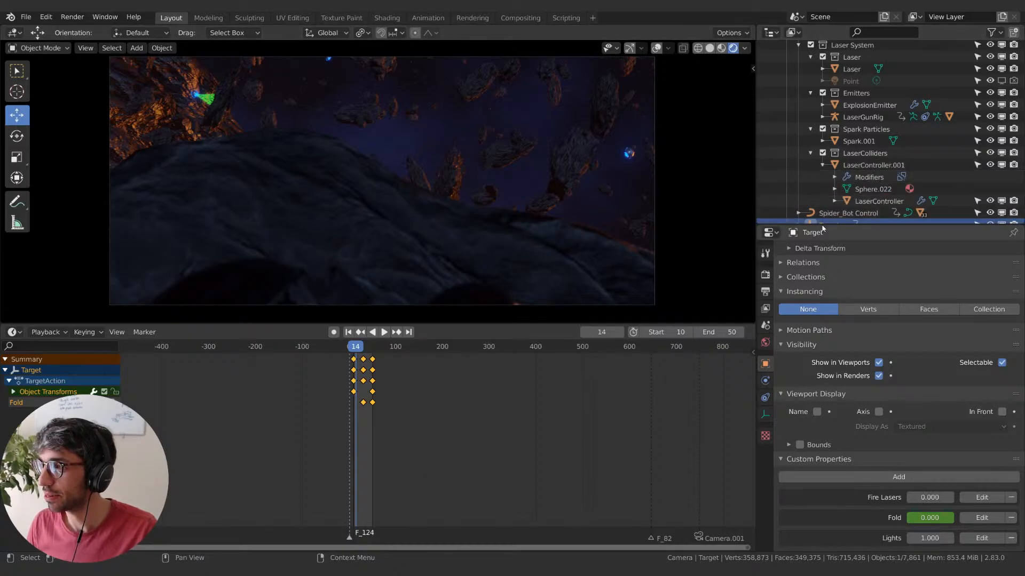
pyautogui.click(835, 213)
pyautogui.hotkey('shift', 's')
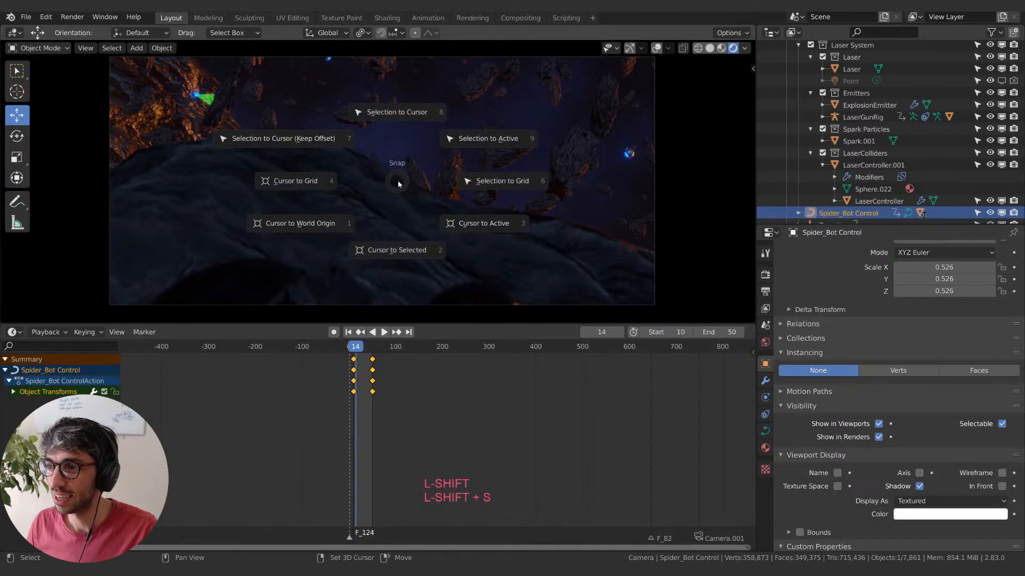
pyautogui.click(398, 249)
pyautogui.hotkey('shift', 'a')
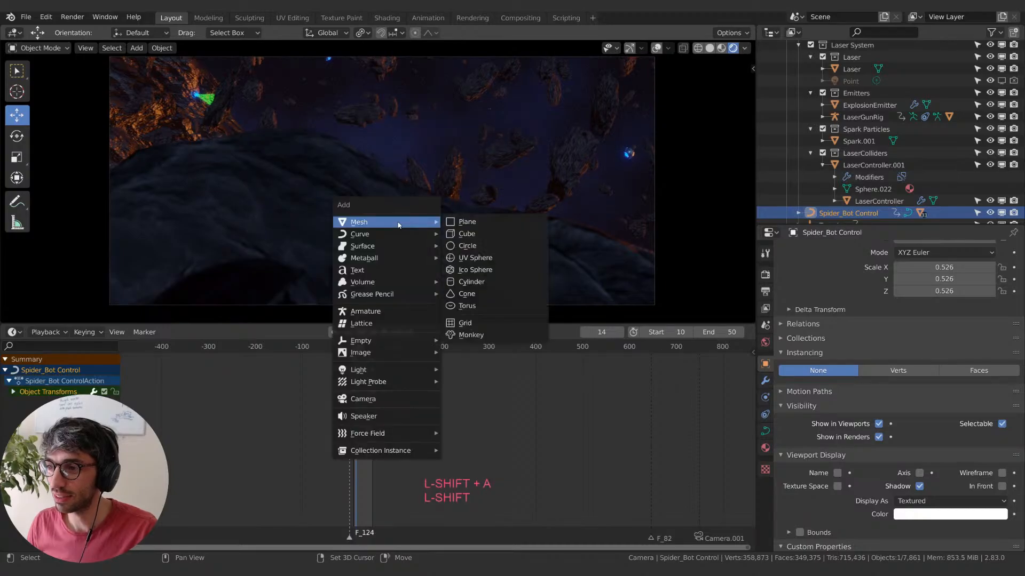
pyautogui.moveTo(380, 372)
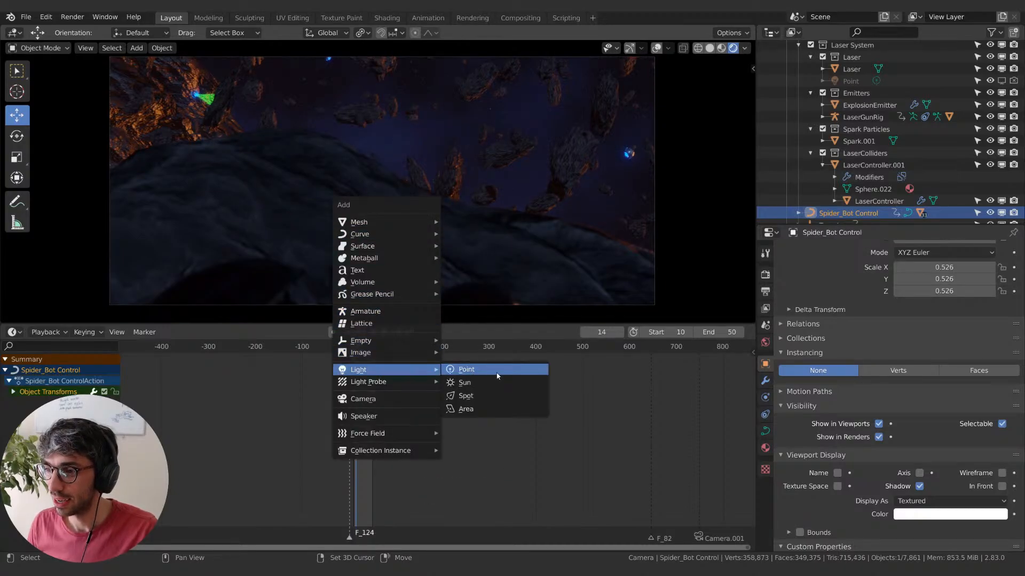
pyautogui.click(497, 375)
# - Move the point light along global Z and X over the spider bot, finally lowering it about 0.5 m along Z
pyautogui.press('g')
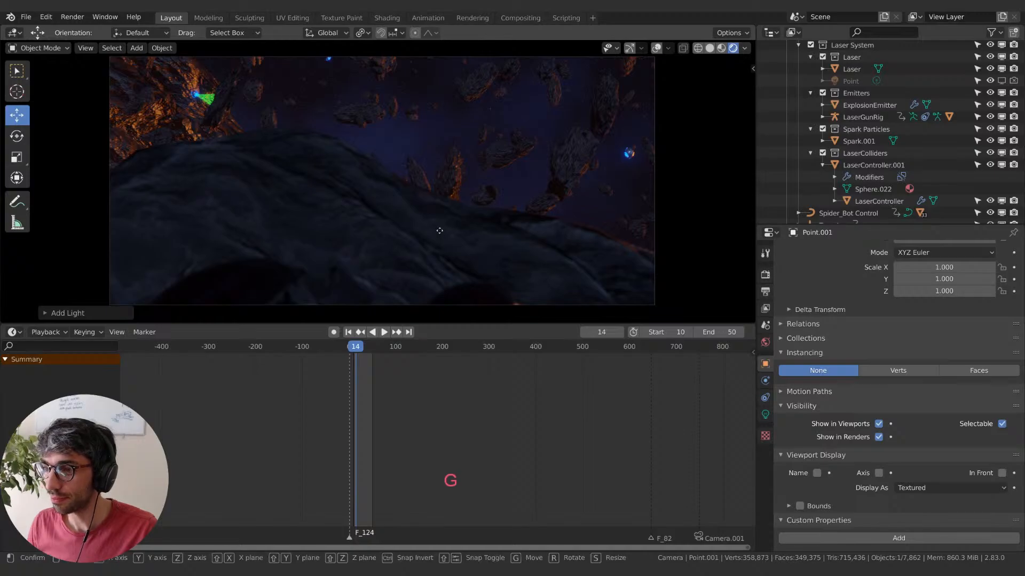
pyautogui.press('z')
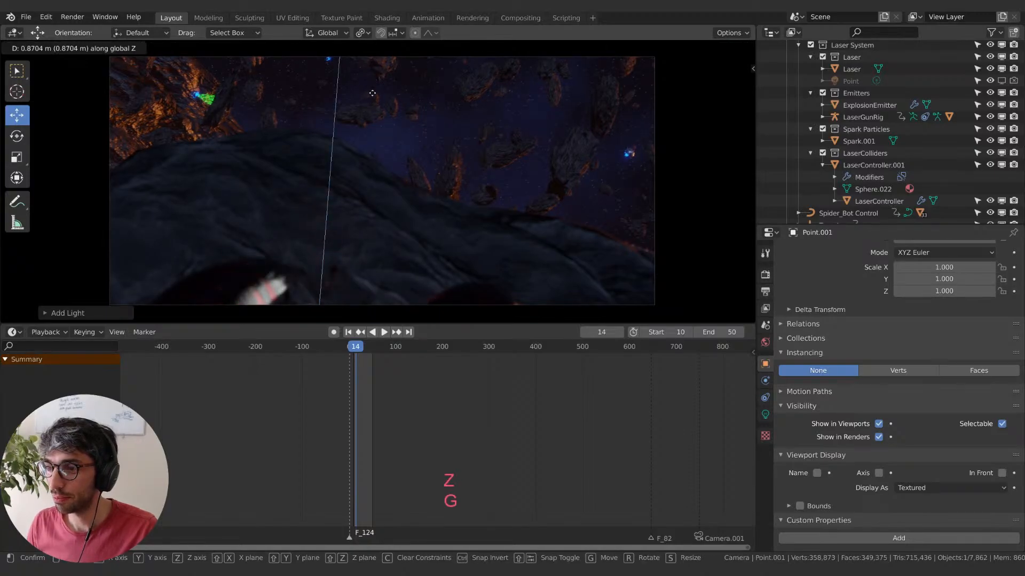
pyautogui.click(364, 152)
pyautogui.press('g')
pyautogui.press('x')
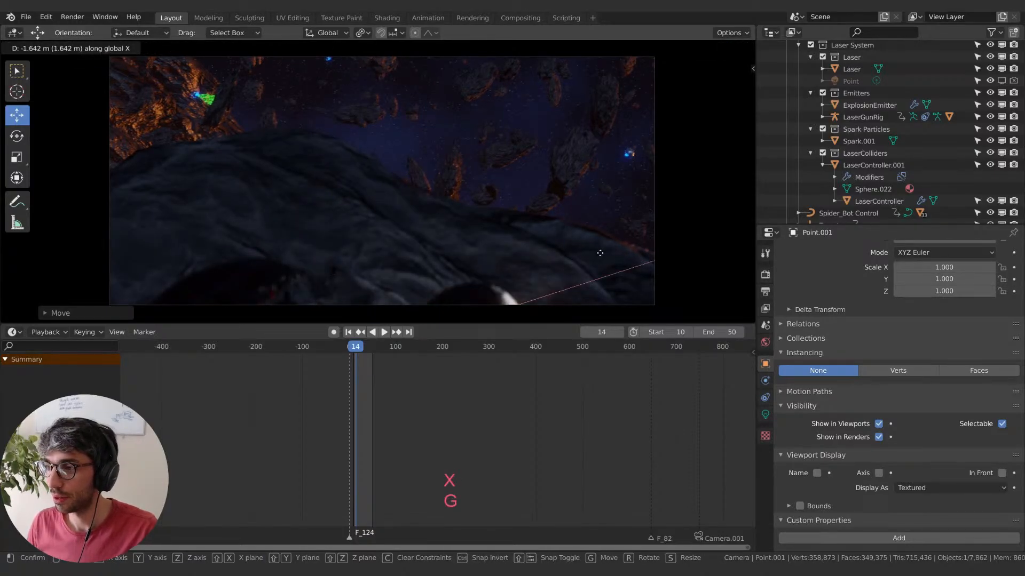
pyautogui.press('g')
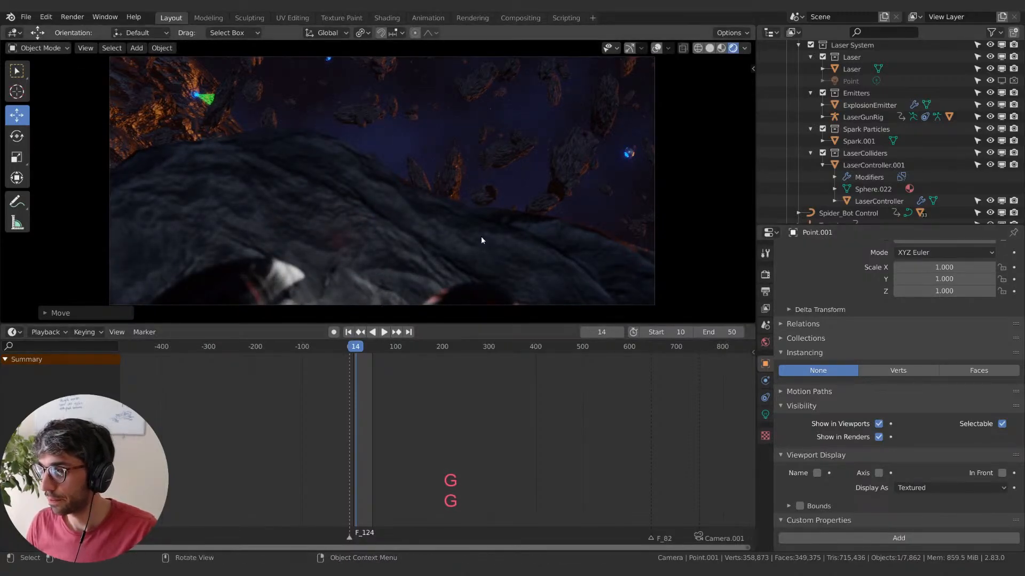
pyautogui.press('z')
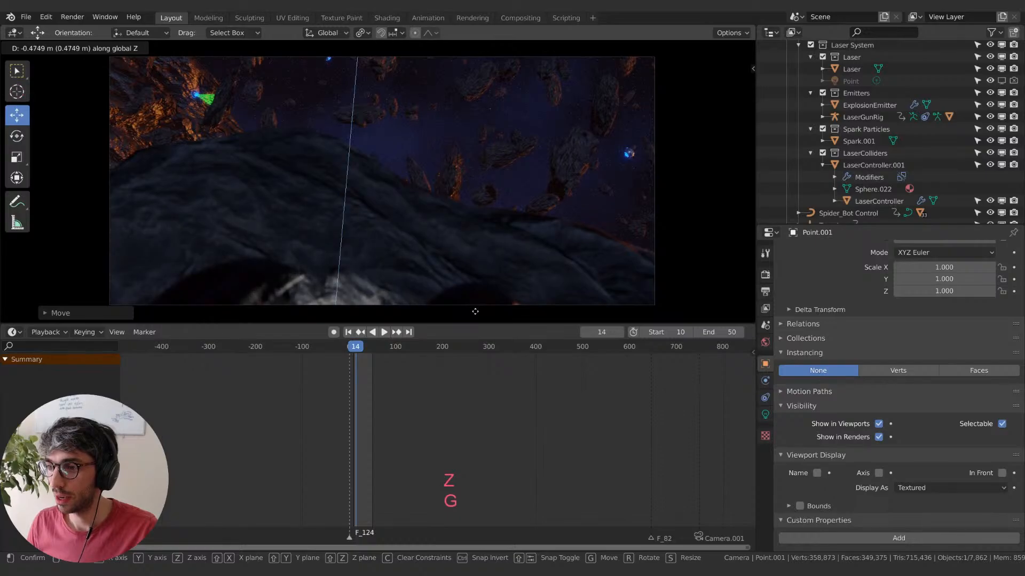
pyautogui.click(483, 303)
# - Make the point light pure red with 0.19 m radius and 27.7 W power, and reposition it freely in the camera view
pyautogui.click(765, 414)
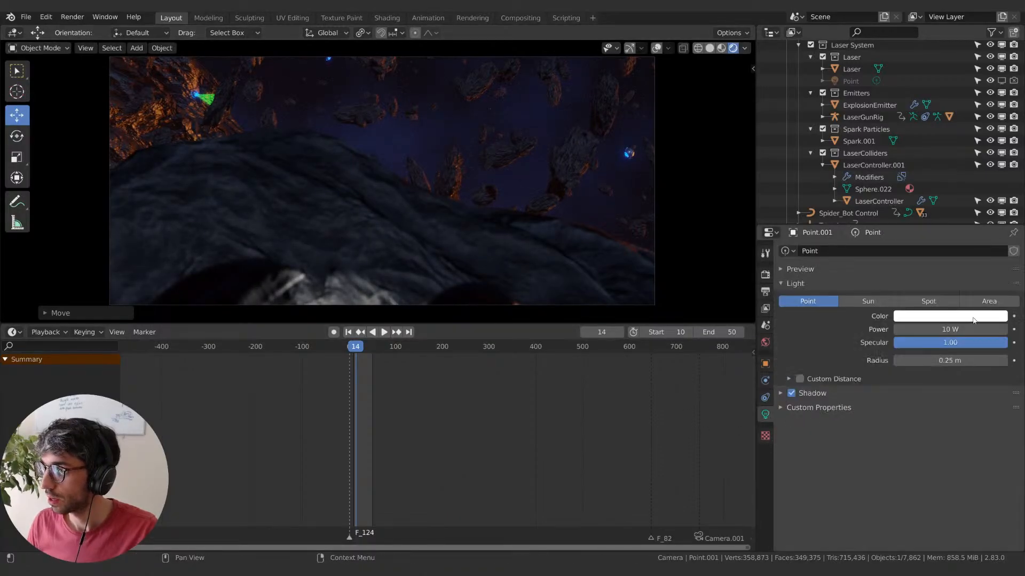
pyautogui.click(968, 315)
pyautogui.moveTo(951, 225); pyautogui.dragTo(949, 245)
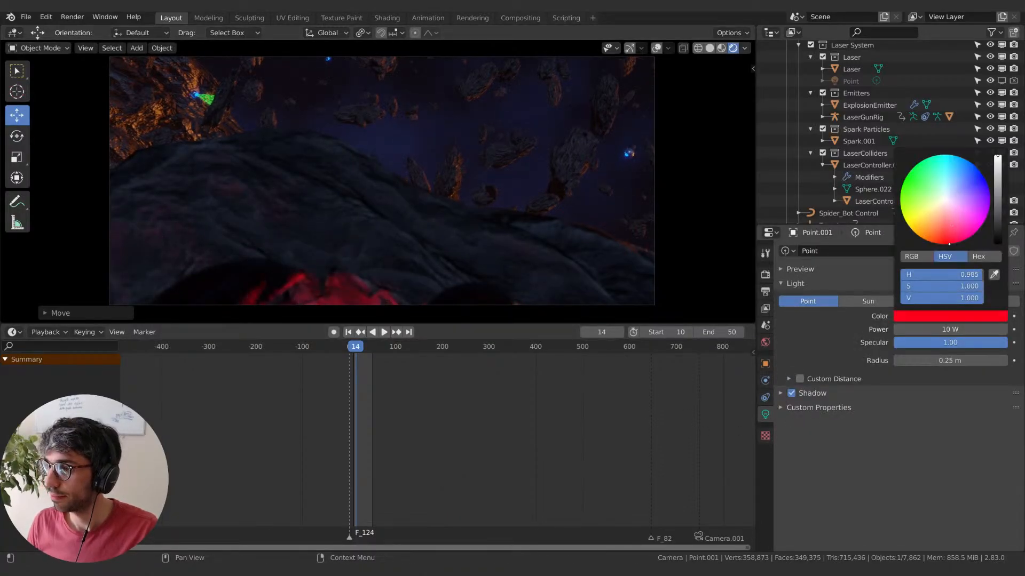
pyautogui.click(914, 255)
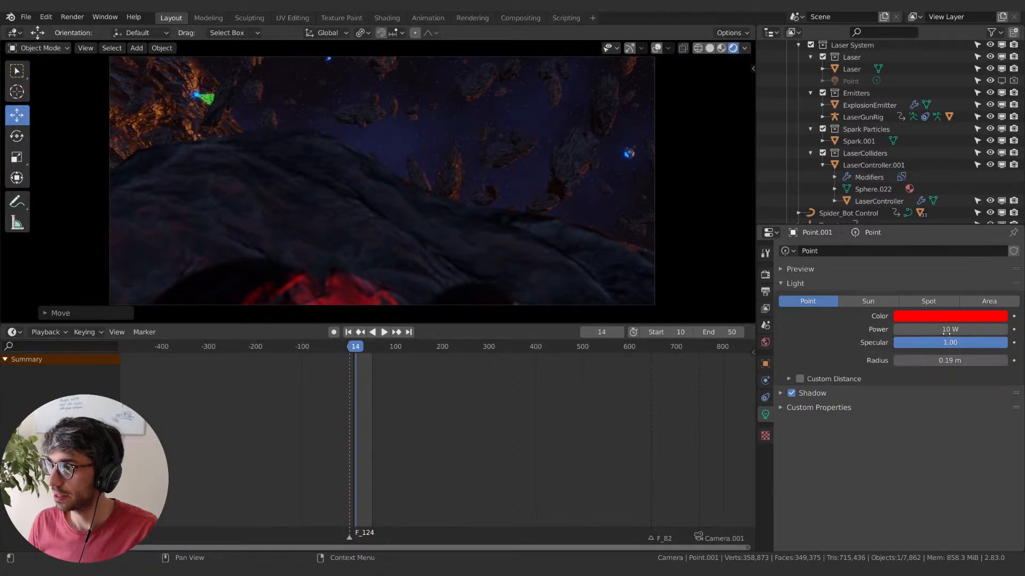
pyautogui.press('g')
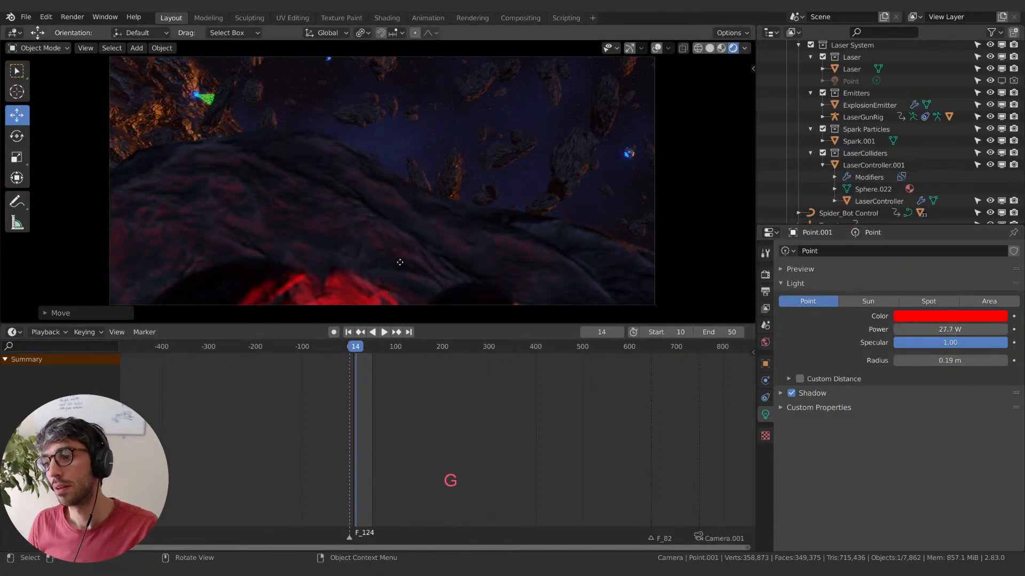
pyautogui.click(396, 253)
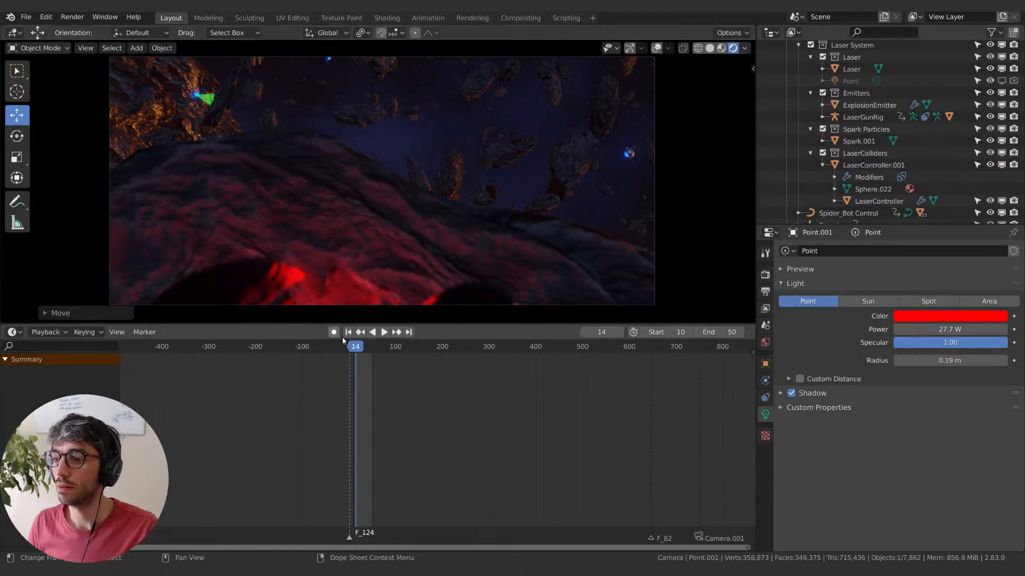
# - Play the animation, stop at frame 33, and keyframe the red light's power at 0 W
pyautogui.press('space')
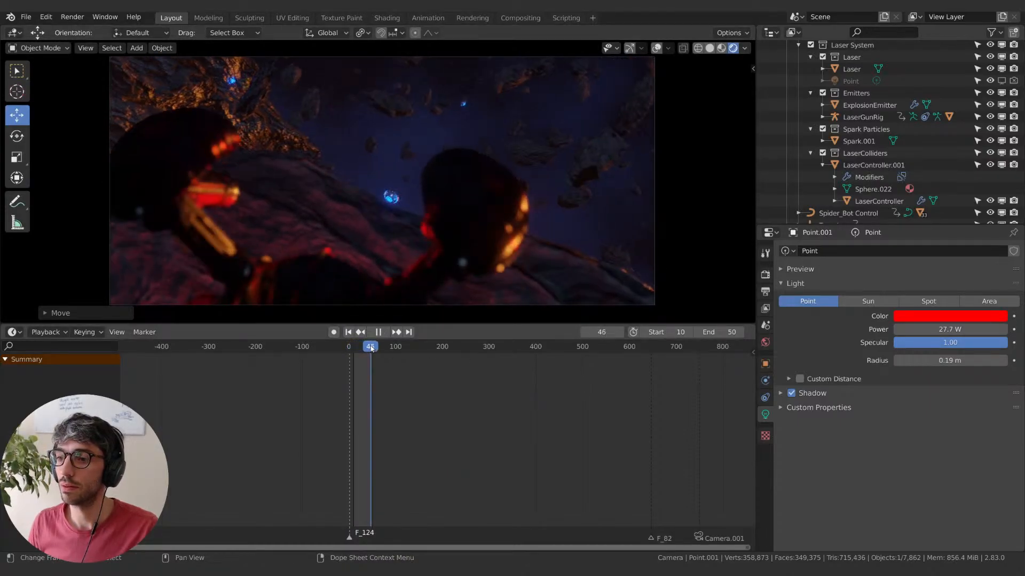
pyautogui.moveTo(371, 349); pyautogui.dragTo(364, 350)
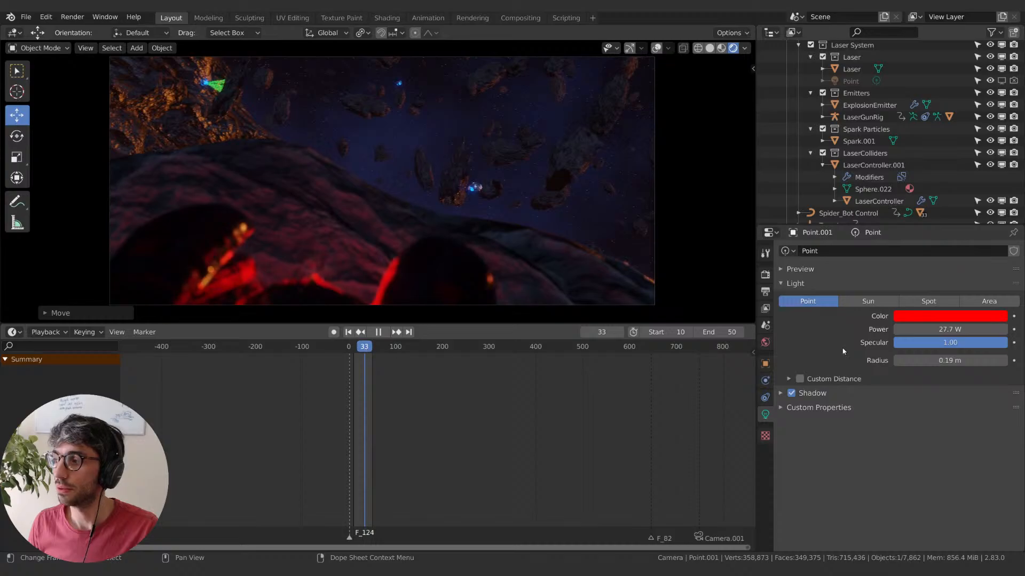
pyautogui.press('space')
pyautogui.press('Return')
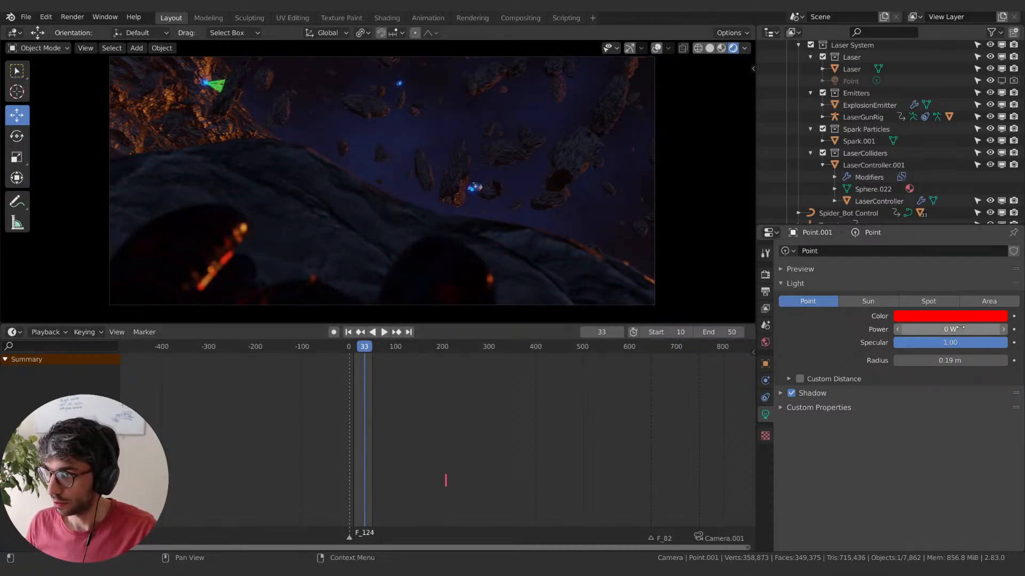
pyautogui.press('i')
# - Keyframe the red light's power at 36.9 W on frame 50, and save the file after reviewing playback
pyautogui.click(409, 332)
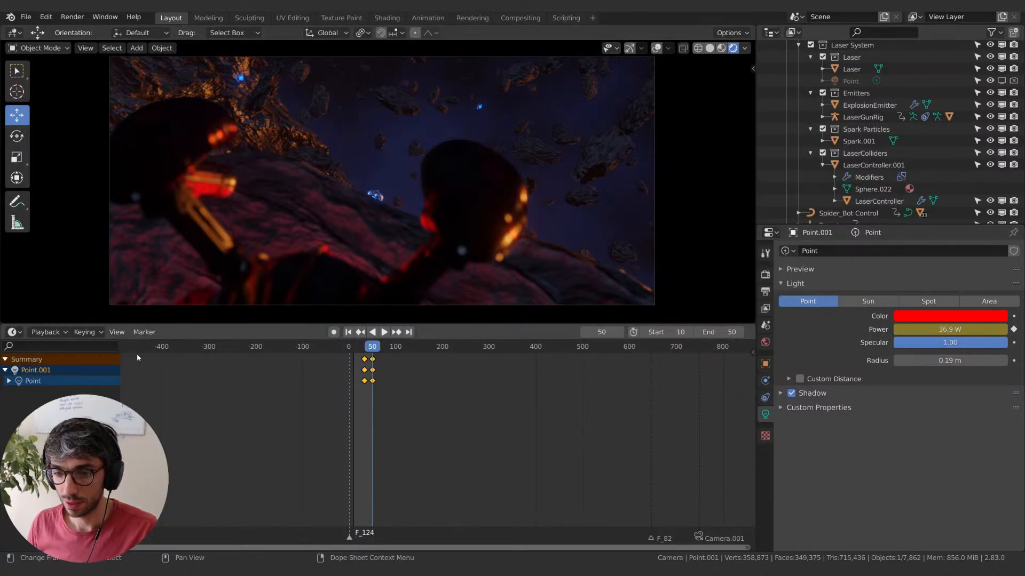
pyautogui.press('space')
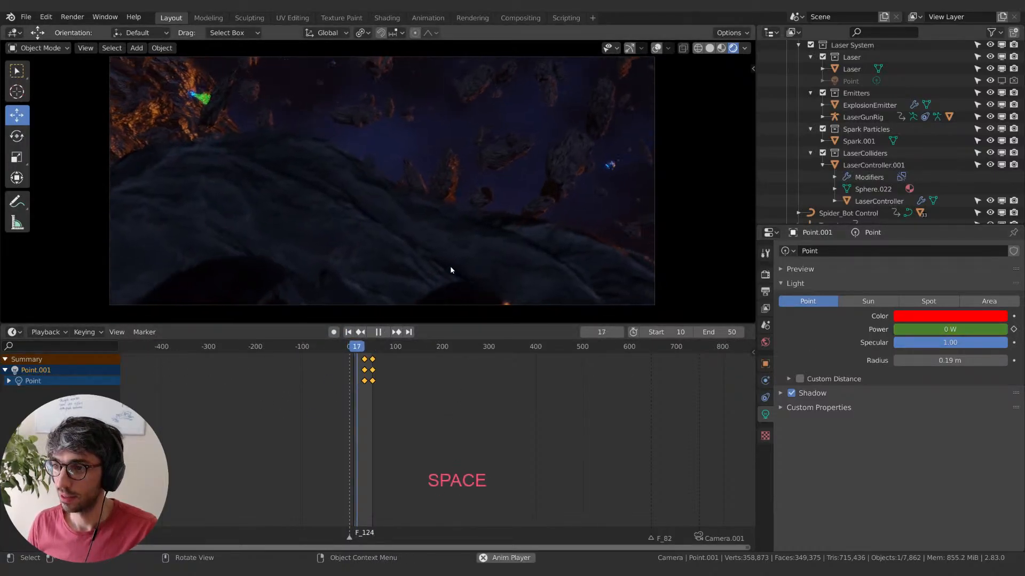
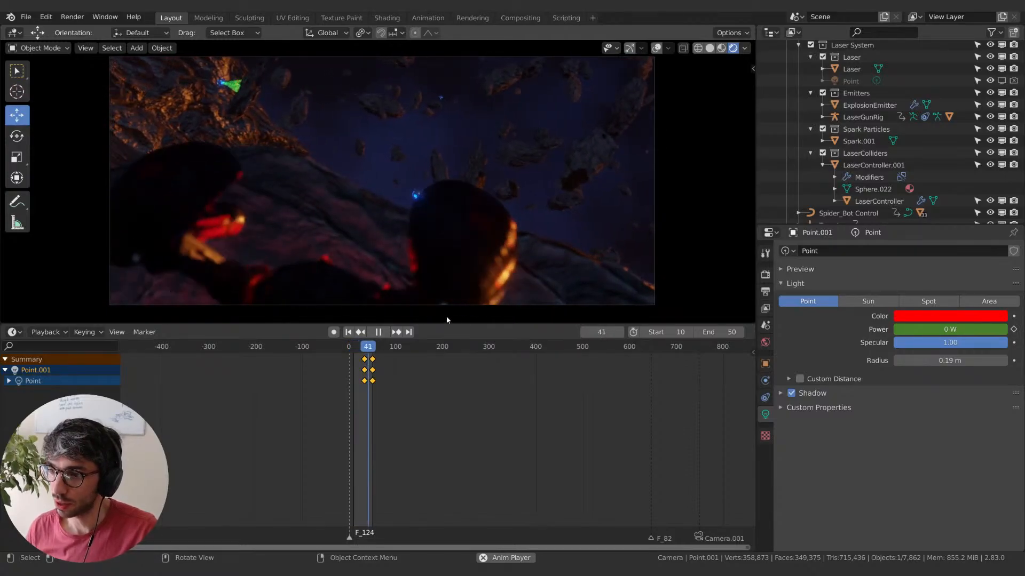
pyautogui.press('space')
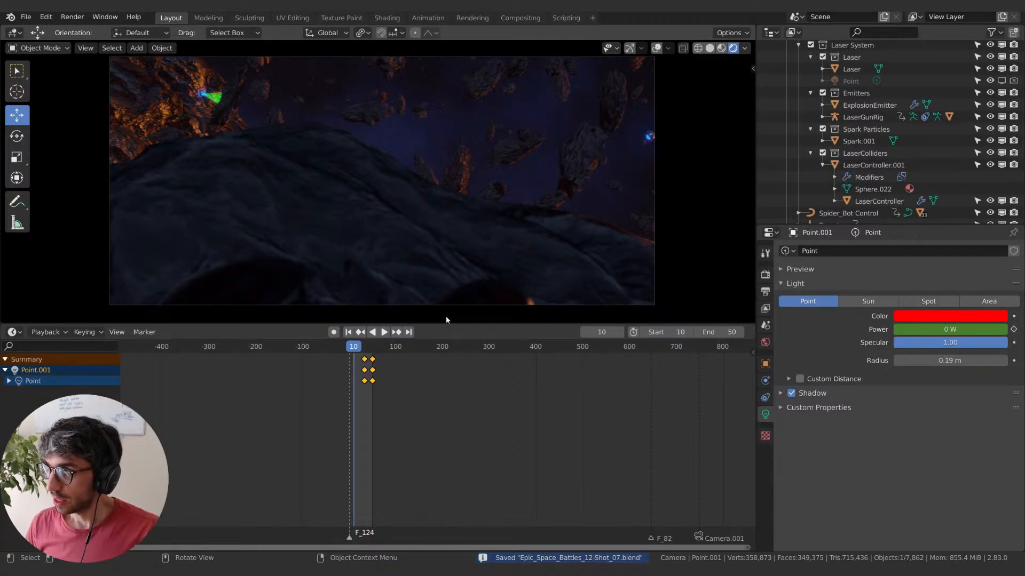
# - Create a new empty scene and switch the timeline area to the Video Sequencer
pyautogui.click(884, 17)
pyautogui.click(853, 43)
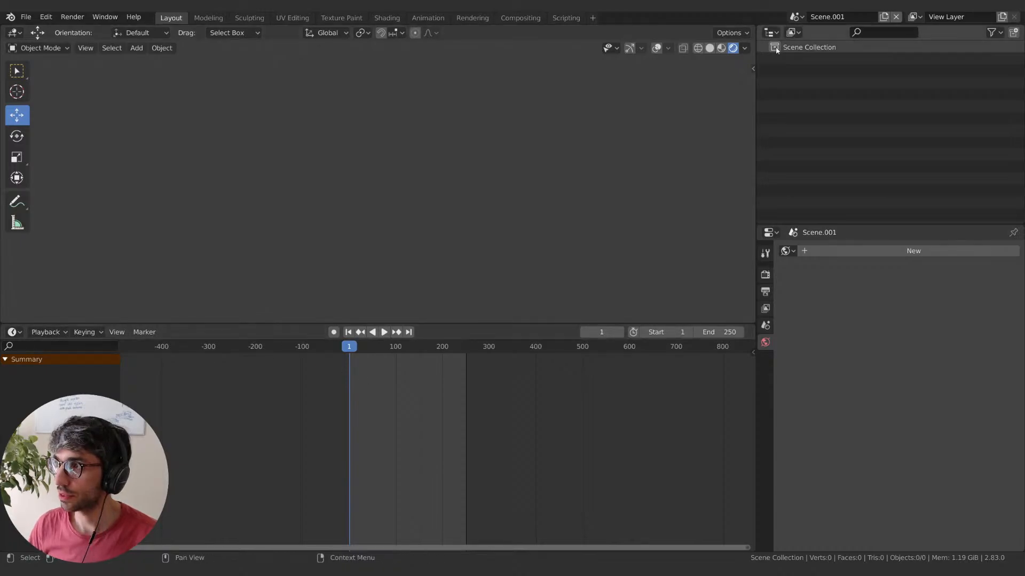
pyautogui.click(12, 333)
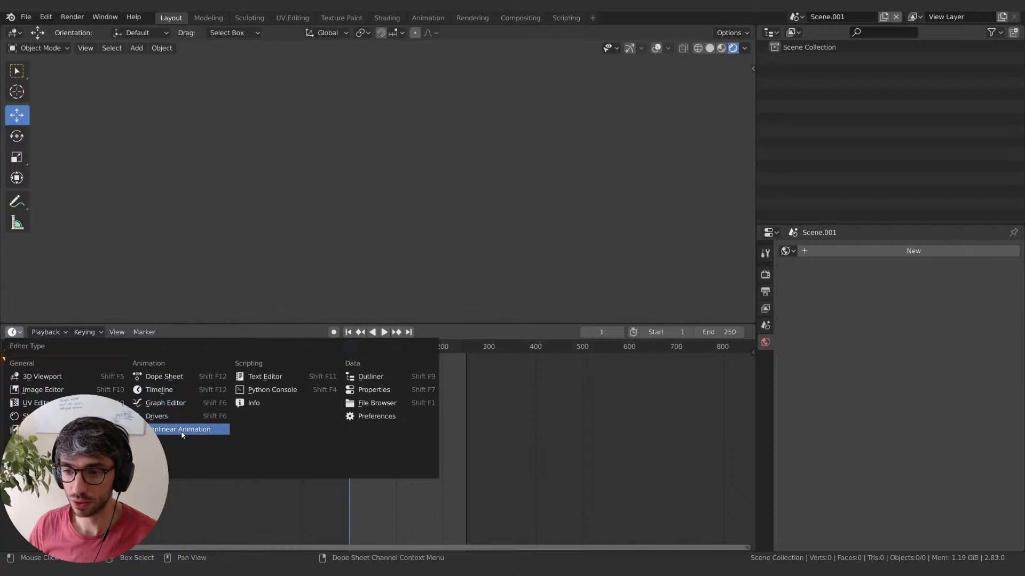
pyautogui.click(107, 430)
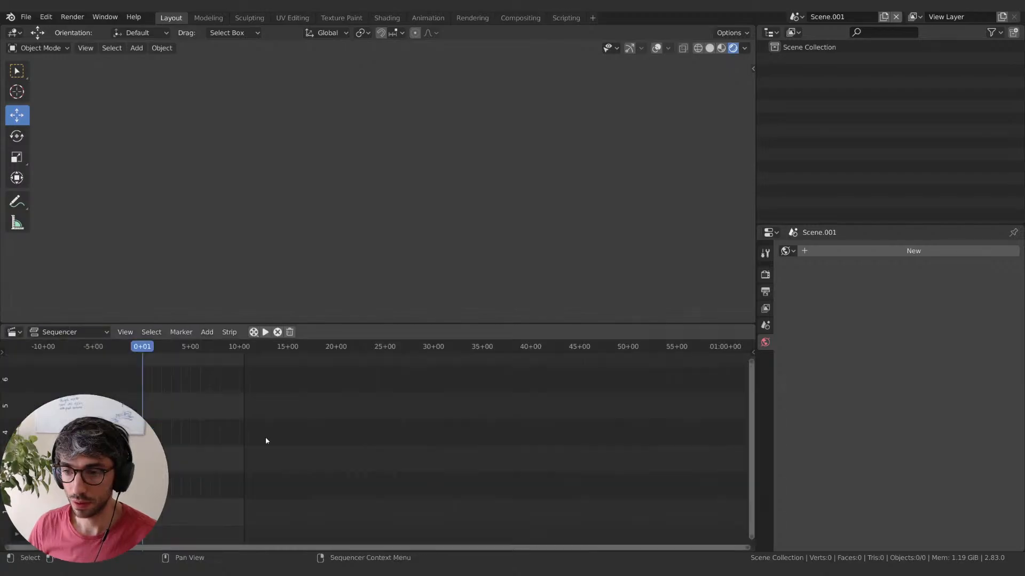
# - Add a scene strip of Scene to the sequencer and reveal the strip's properties
pyautogui.click(206, 333)
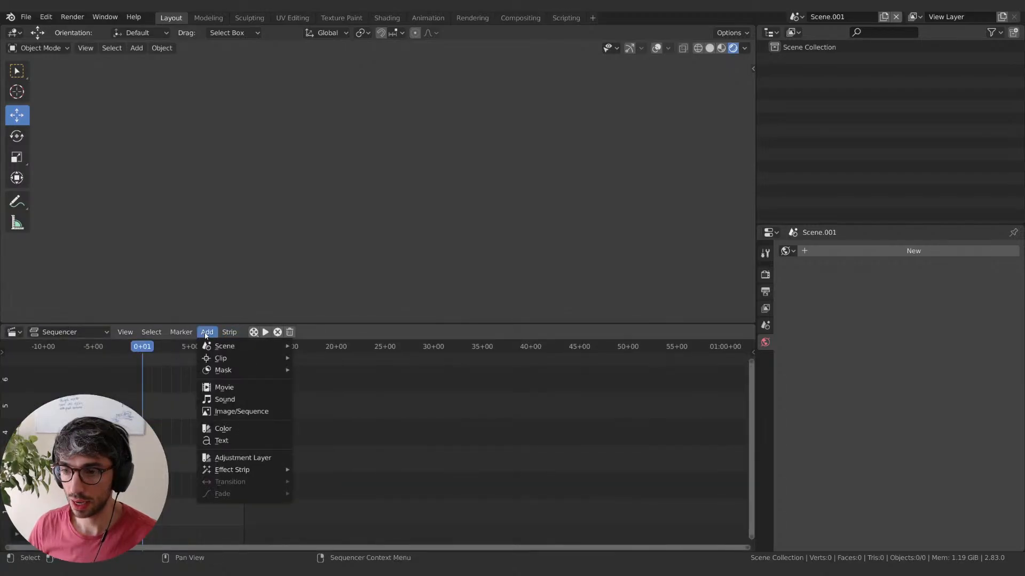
pyautogui.moveTo(213, 345)
pyautogui.click(335, 346)
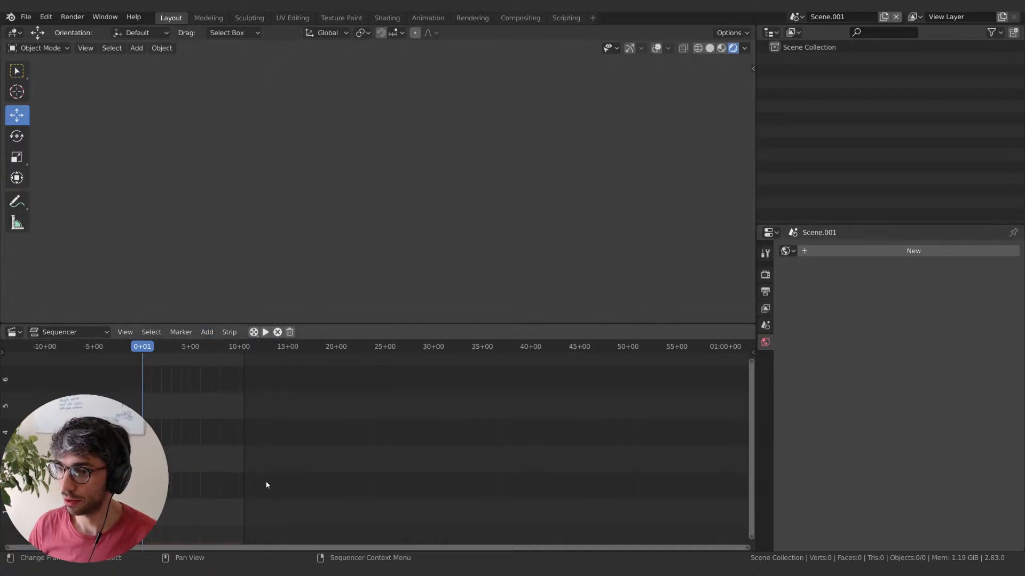
pyautogui.press('Tab')
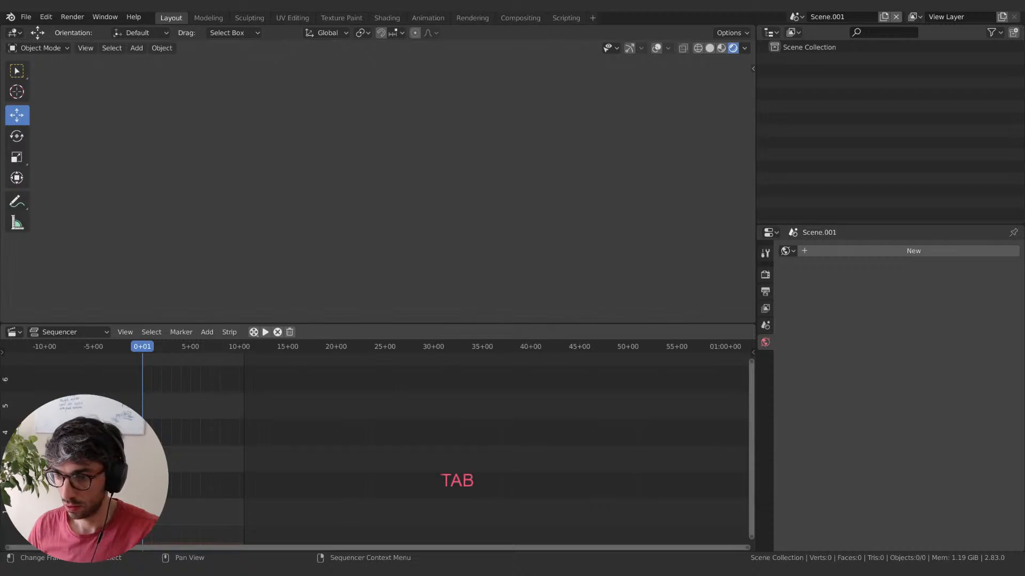
pyautogui.moveTo(754, 353); pyautogui.dragTo(590, 407)
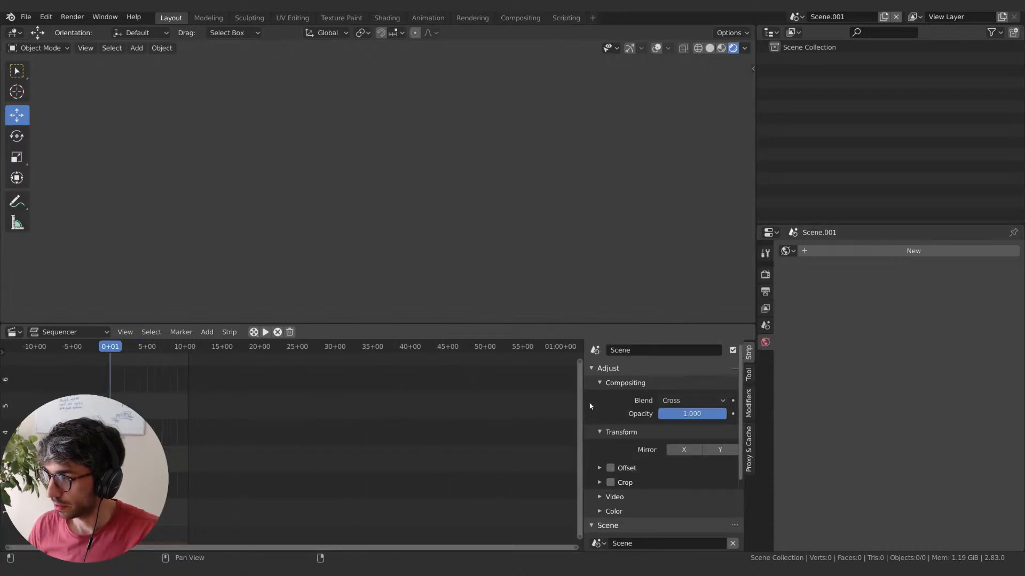
# - Show the sequence preview as a backdrop in the sequencer, play the Scene strip briefly, and return the playhead to 0+00
pyautogui.scroll(-4, 621, 422)
pyautogui.scroll(-1, 621, 448)
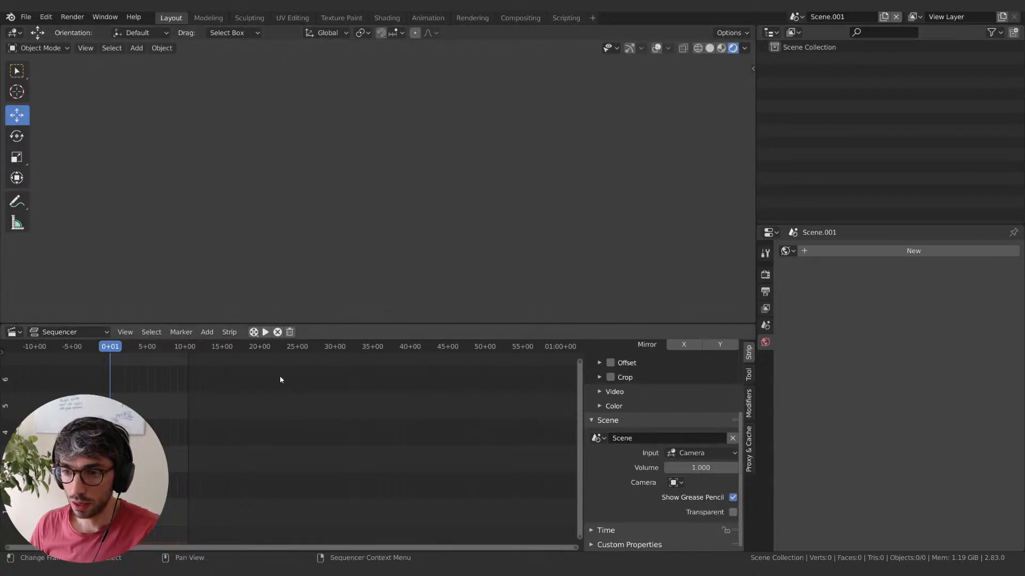
pyautogui.click(133, 334)
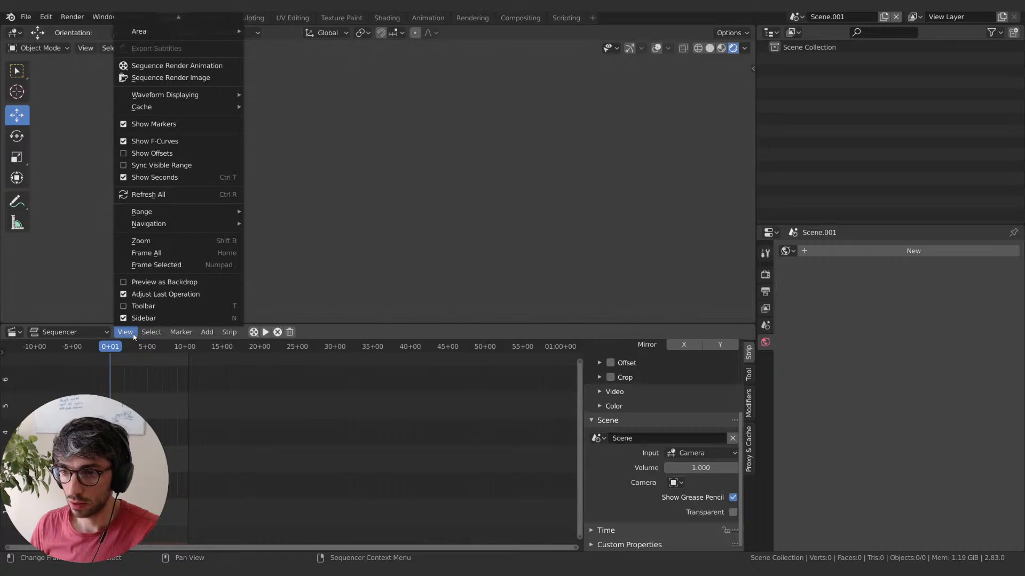
pyautogui.click(123, 281)
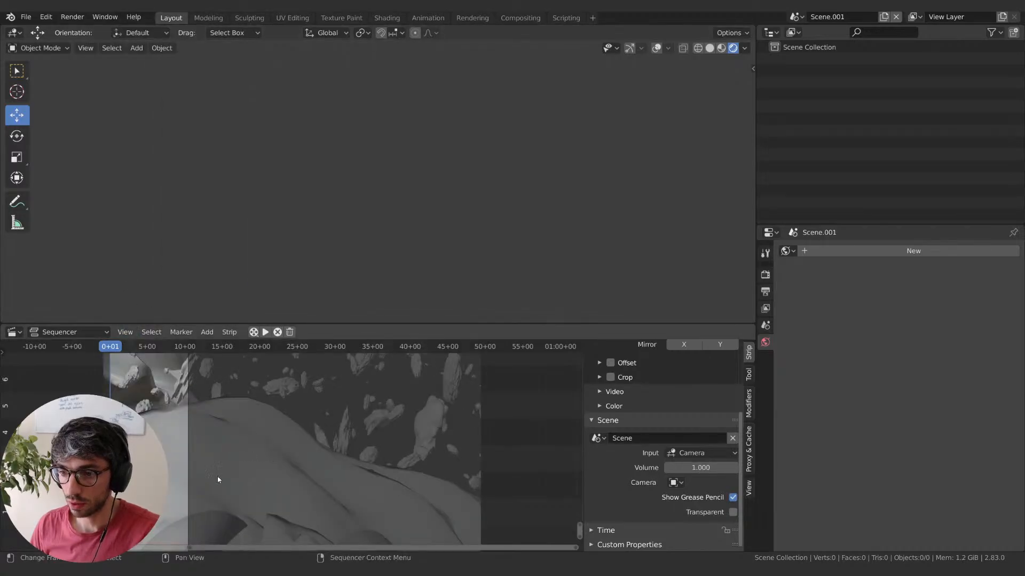
pyautogui.press('space')
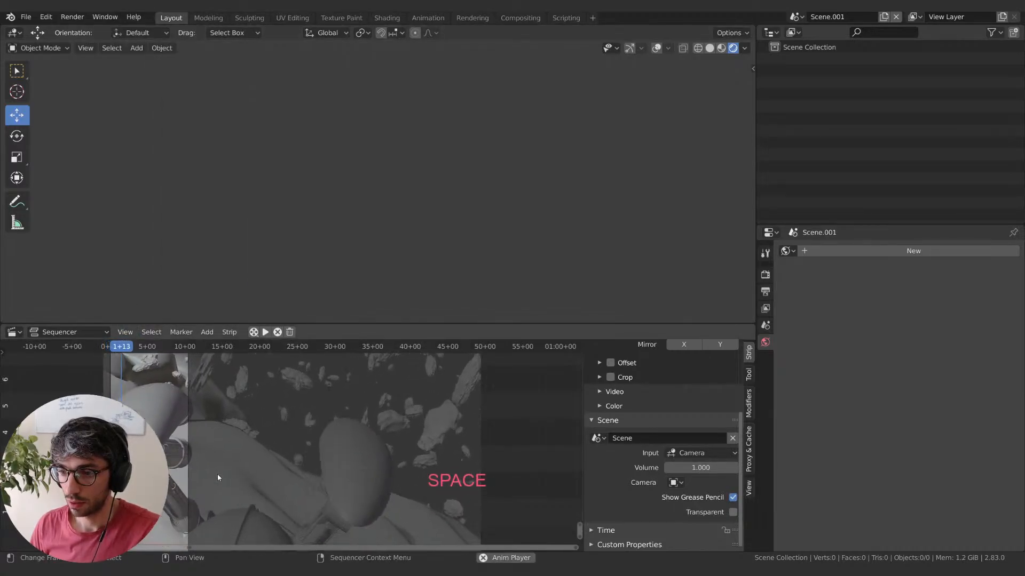
pyautogui.press('space')
pyautogui.moveTo(124, 348); pyautogui.dragTo(109, 347)
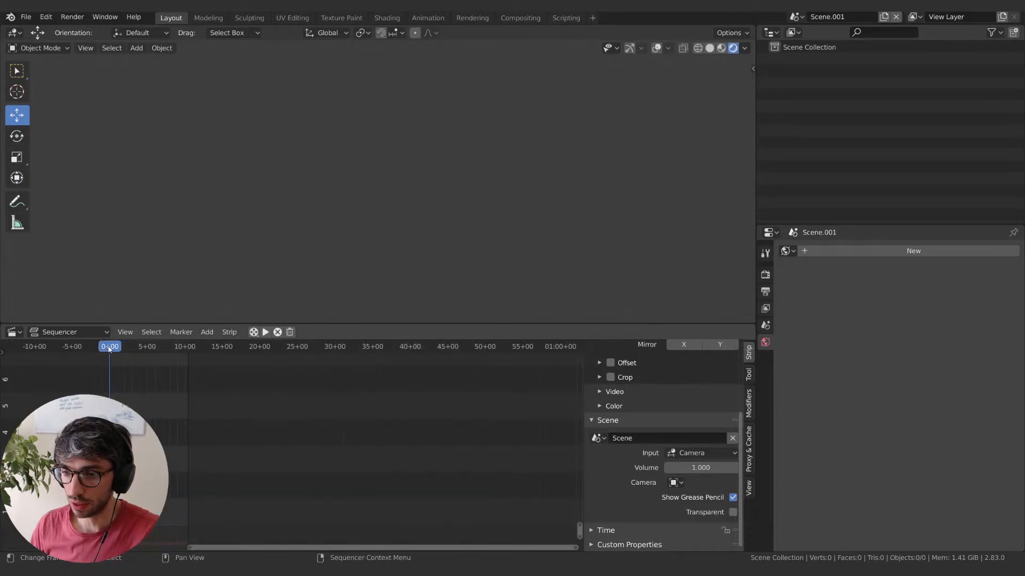
pyautogui.click(208, 331)
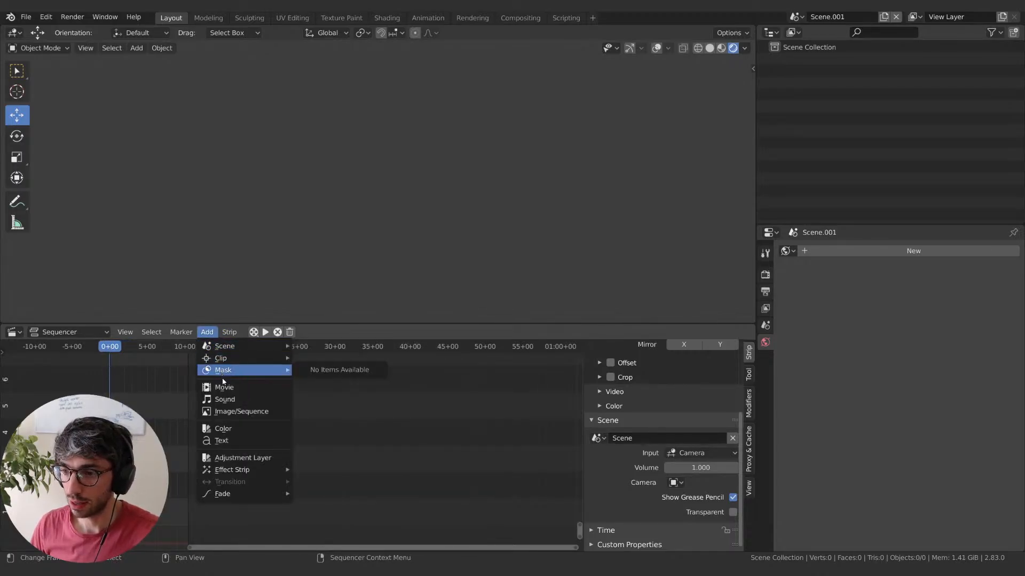
pyautogui.press('Escape')
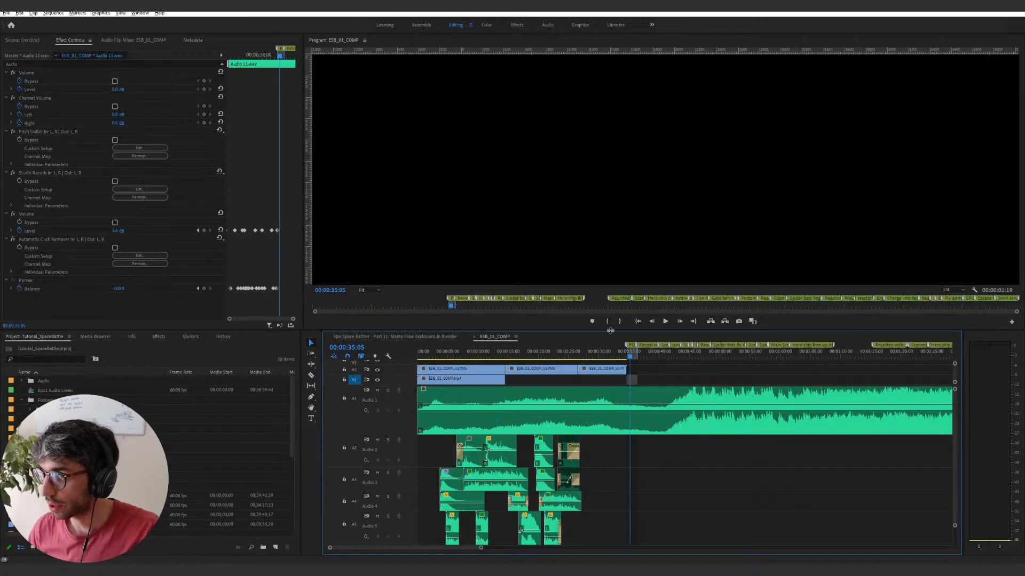
# - Switch to Premiere Pro and set an in point near the start of the last video clip in the ESB_01_COMP sequence
pyautogui.click(587, 353)
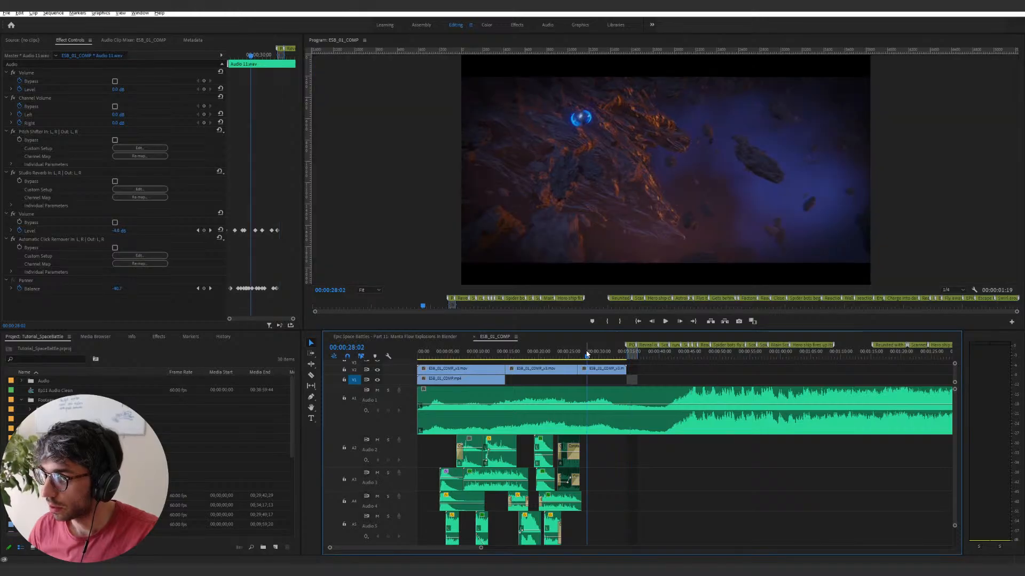
pyautogui.moveTo(587, 353)
pyautogui.mouseDown()
pyautogui.moveTo(573, 355)
pyautogui.moveTo(706, 353)
pyautogui.moveTo(622, 356)
pyautogui.mouseUp()
pyautogui.press('i')
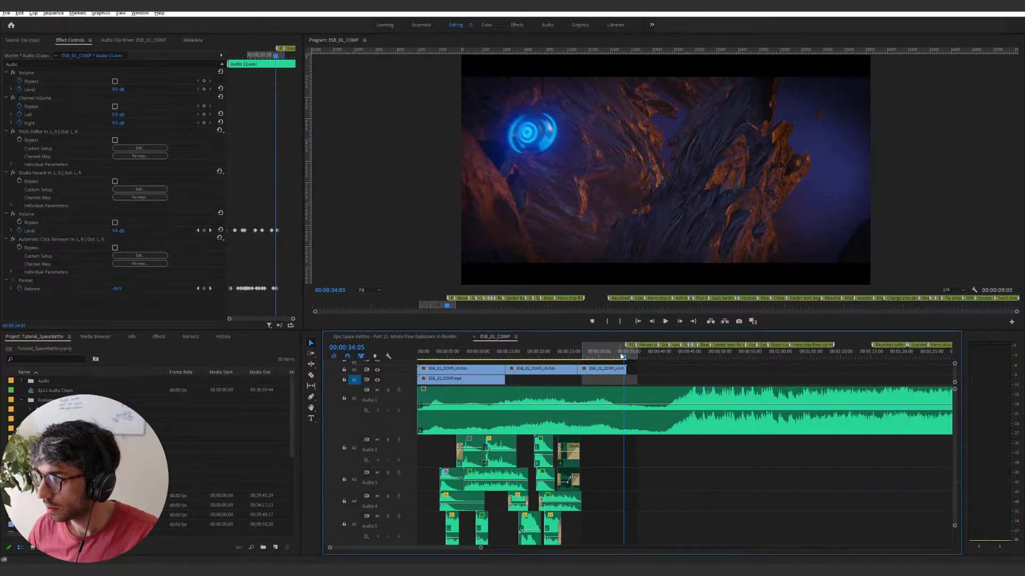
# - Start a media export of the marked sequence range with the format set to H.264
pyautogui.click(6, 12)
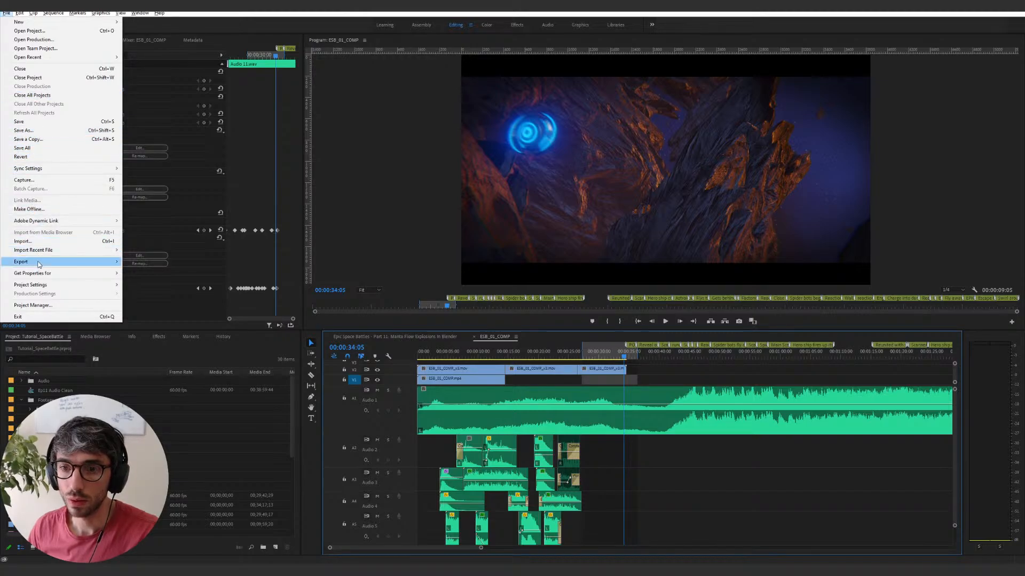
pyautogui.click(248, 245)
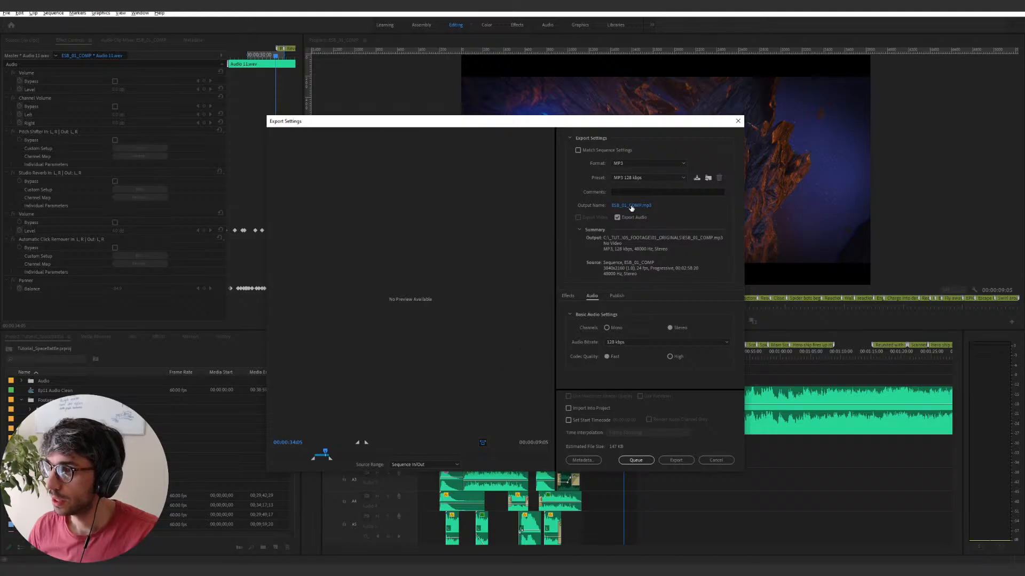
pyautogui.click(639, 164)
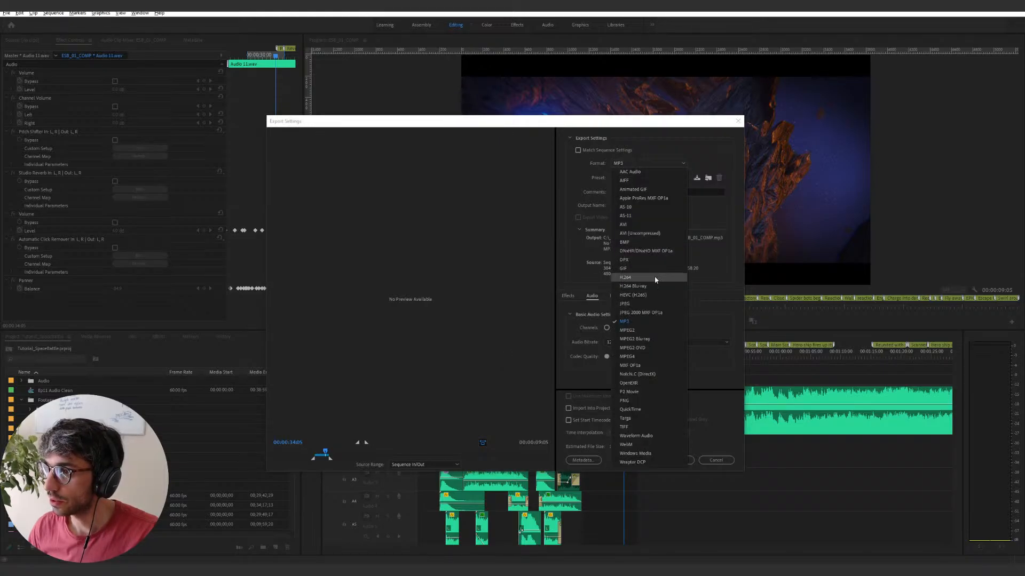
pyautogui.click(633, 164)
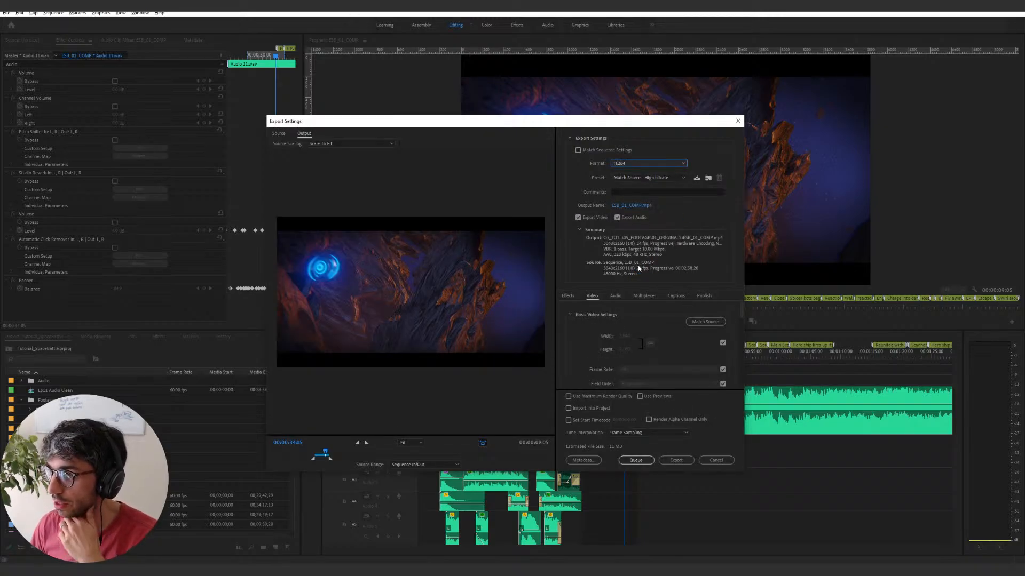
# - Name the output file Ep12-reference in the 01_ORIGINALS folder and export the clip
pyautogui.click(631, 206)
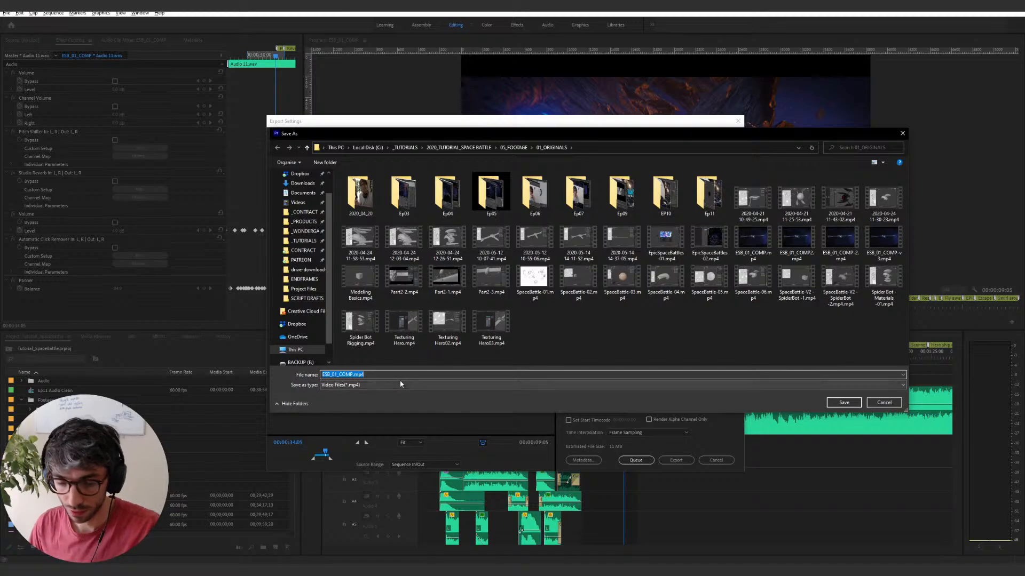
pyautogui.write('Ep1')
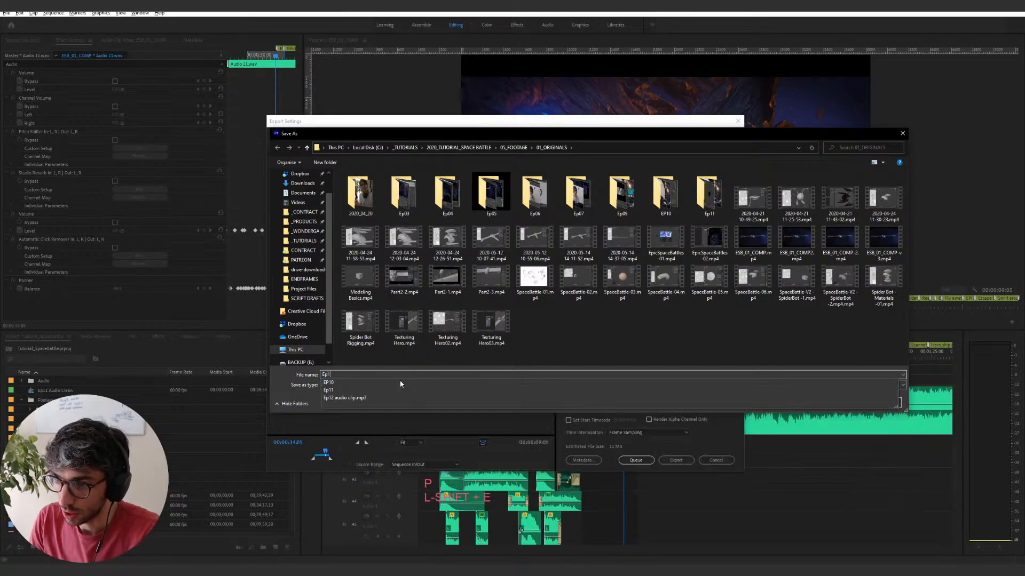
pyautogui.write('2-reference')
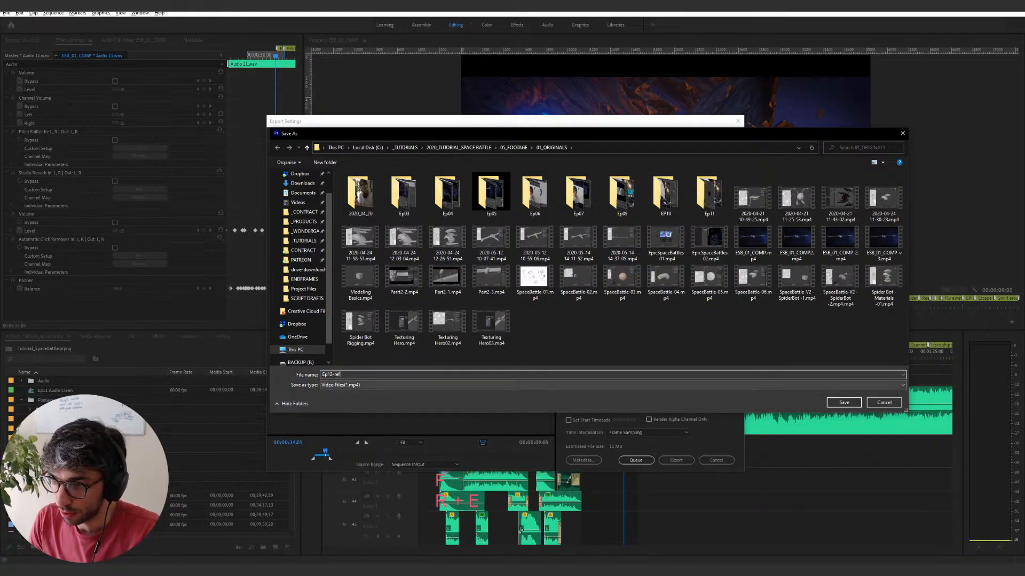
pyautogui.press('Return')
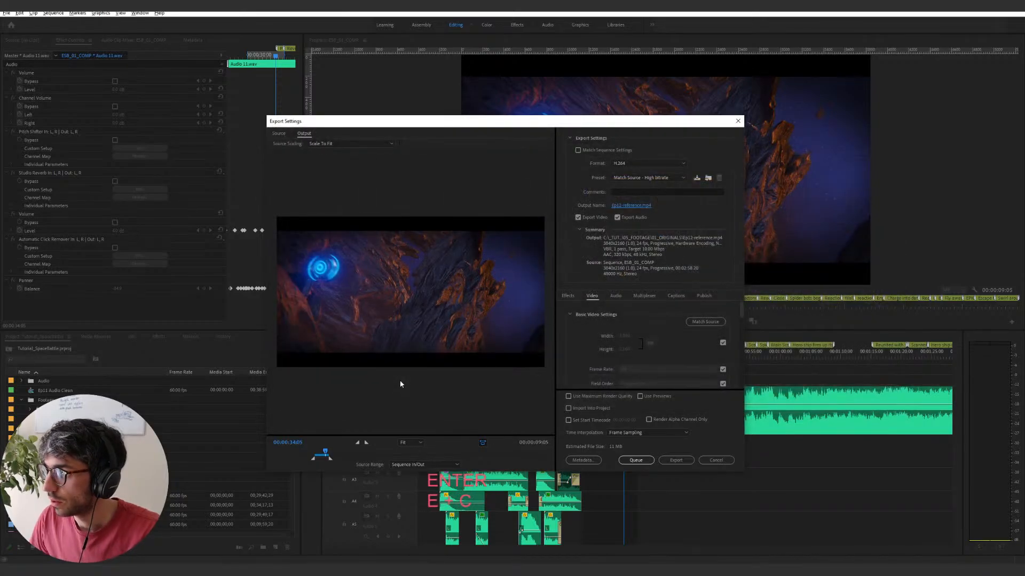
pyautogui.click(673, 460)
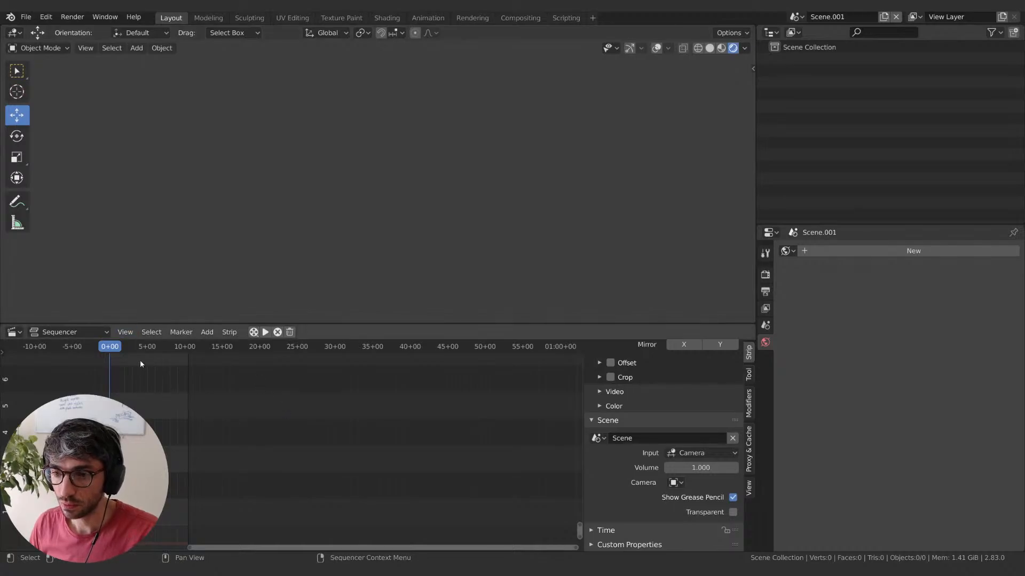
# - Switch to Blender, add the Ep12-reference.mp4 movie with its sound at 13+09, and slide both strips back towards the timeline's start
pyautogui.click(229, 333)
pyautogui.click(210, 335)
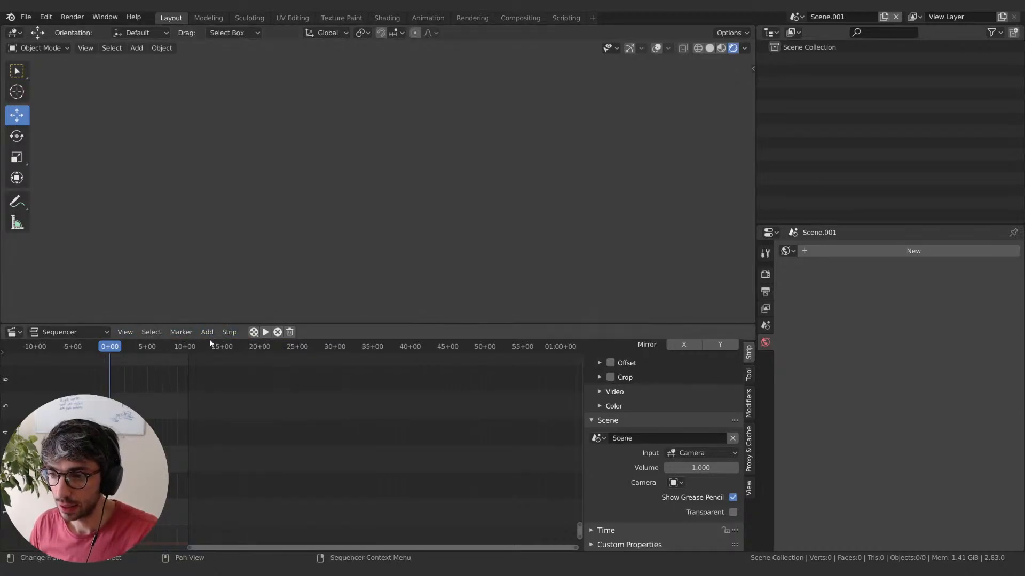
pyautogui.click(210, 343)
pyautogui.click(209, 333)
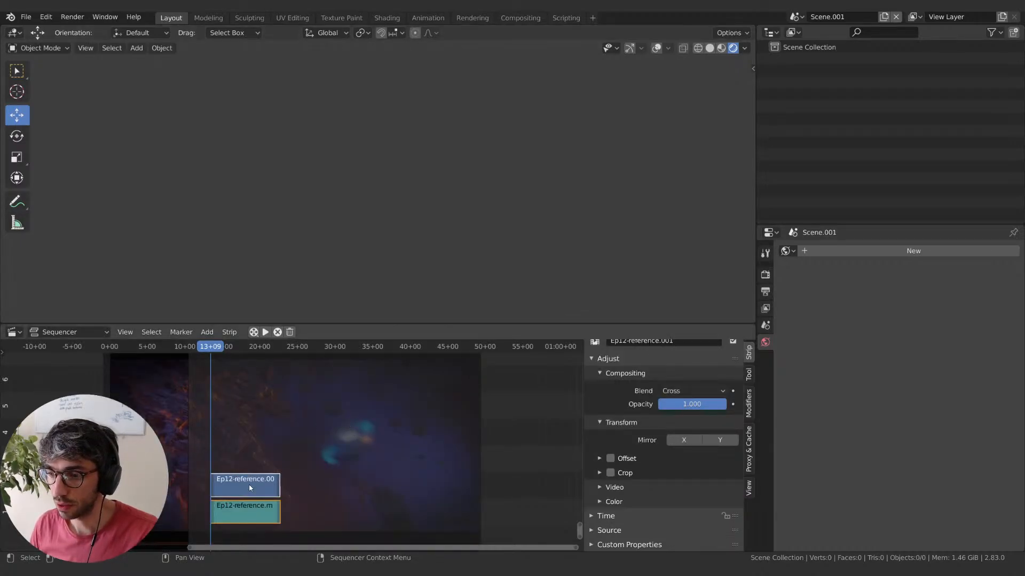
pyautogui.press('g')
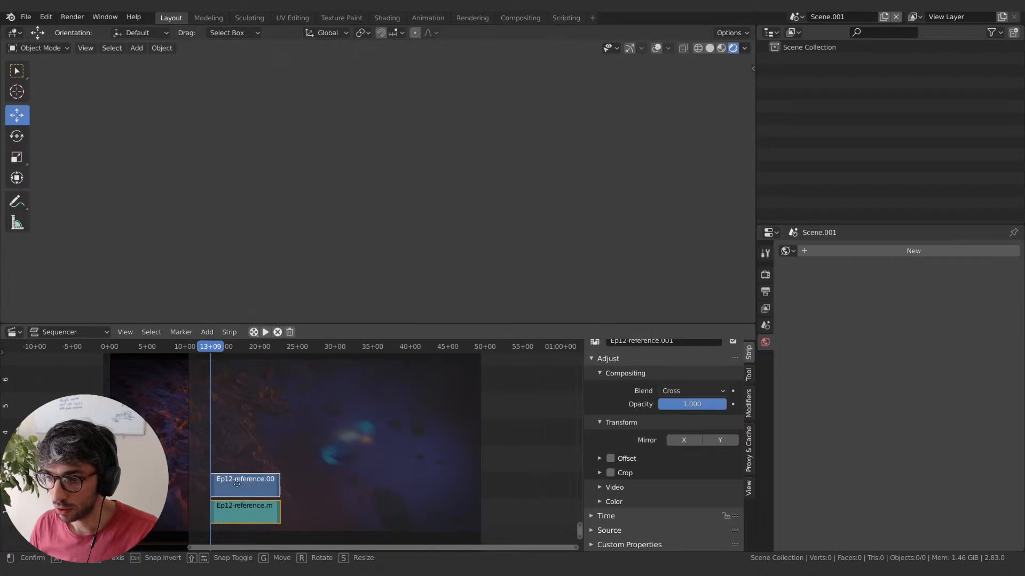
pyautogui.click(160, 485)
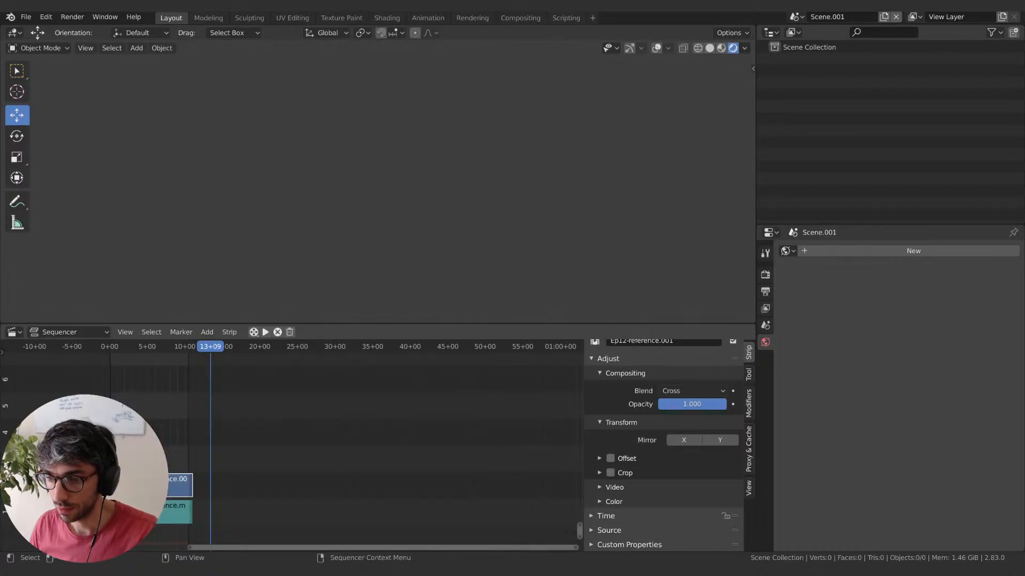
pyautogui.click(138, 459)
pyautogui.press('g')
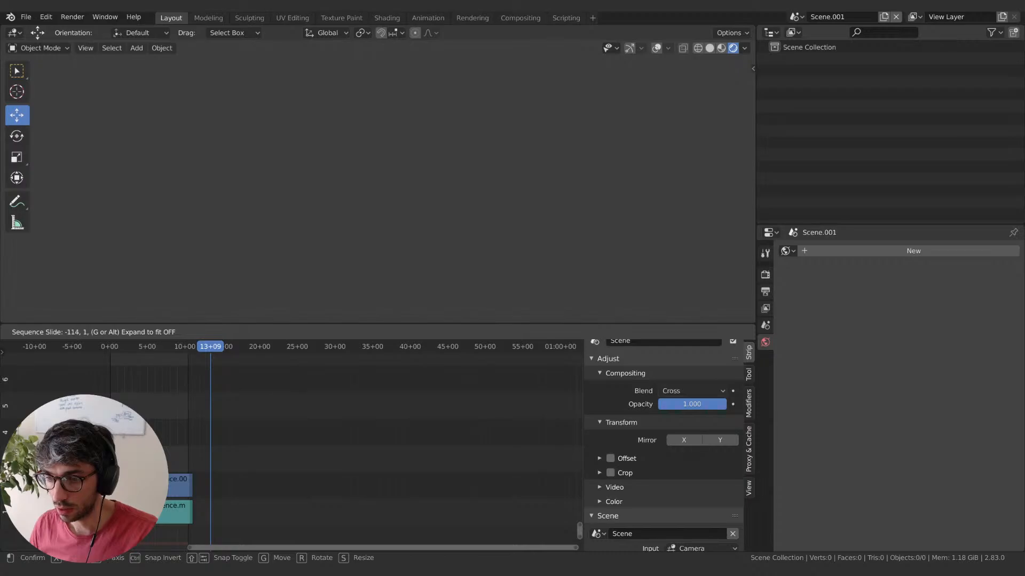
pyautogui.hotkey('ctrl', 'z')
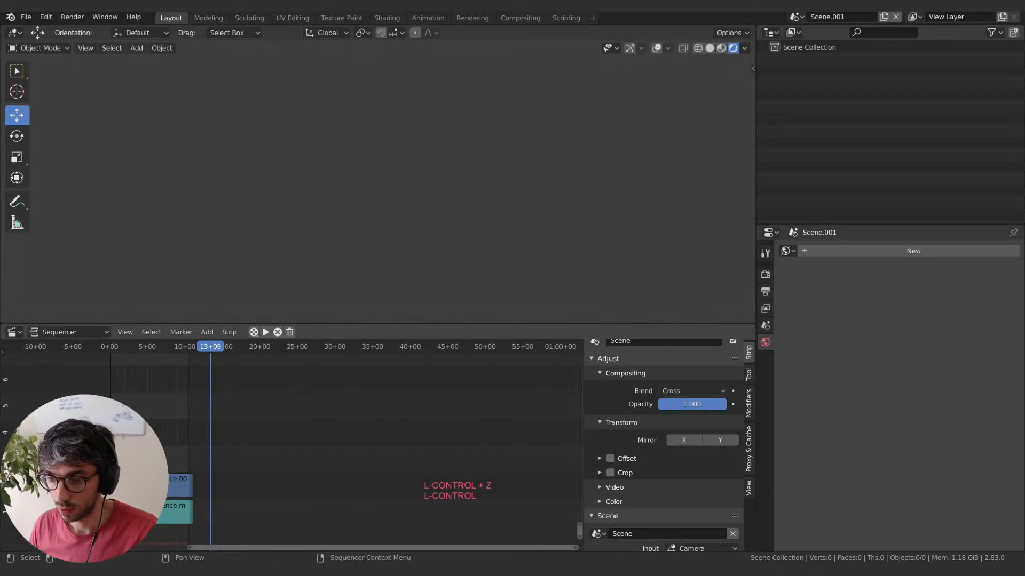
pyautogui.press('g')
pyautogui.press('Escape')
# - Raise the reference video strip to channel 3 and slide it together with its audio strip to the beginning of the timeline
pyautogui.moveTo(160, 486); pyautogui.dragTo(163, 460)
pyautogui.click(172, 512)
pyautogui.press('Escape')
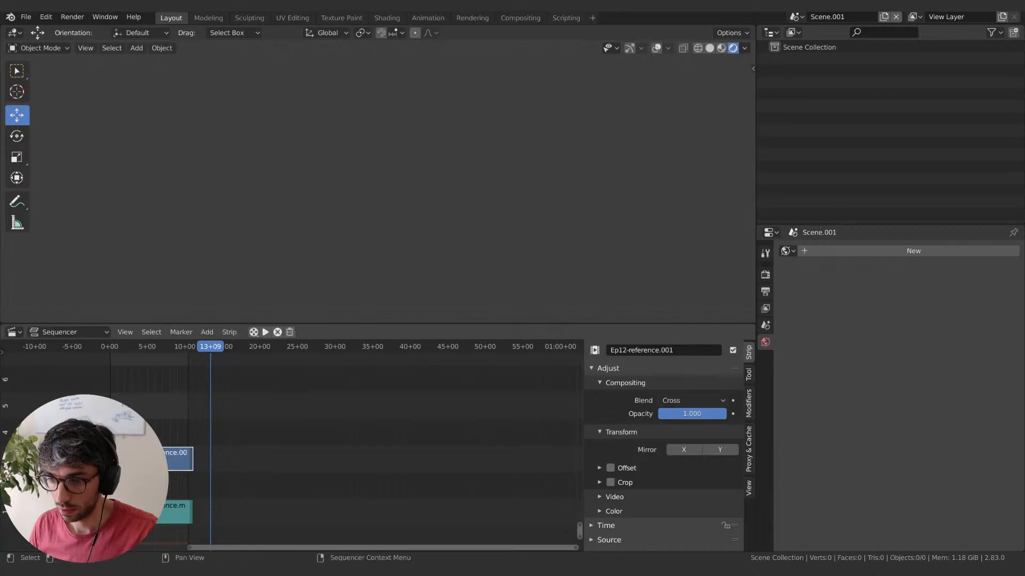
pyautogui.keyDown('shift'); pyautogui.click(172, 512); pyautogui.keyUp('shift')
pyautogui.press('g')
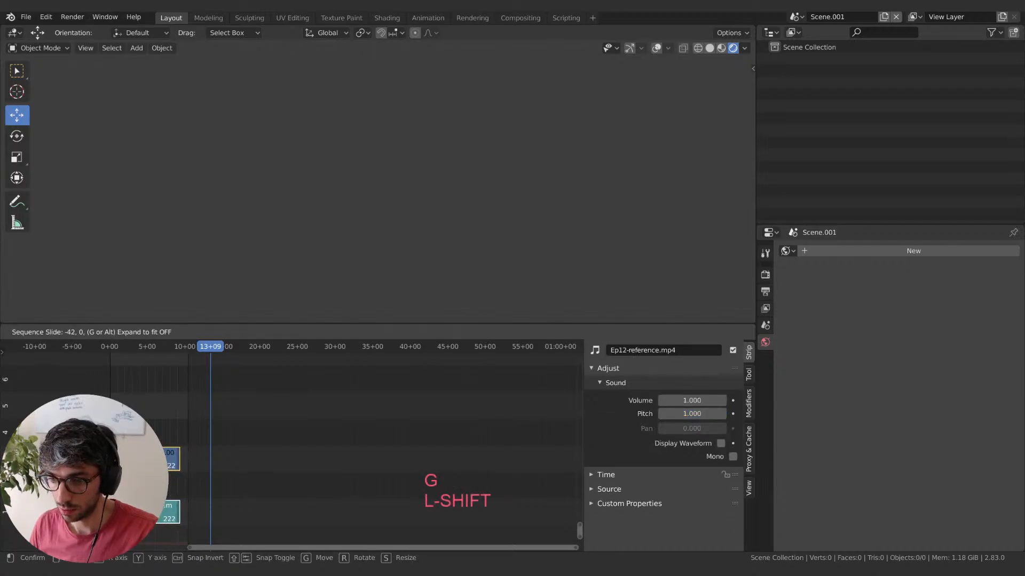
pyautogui.click(123, 357)
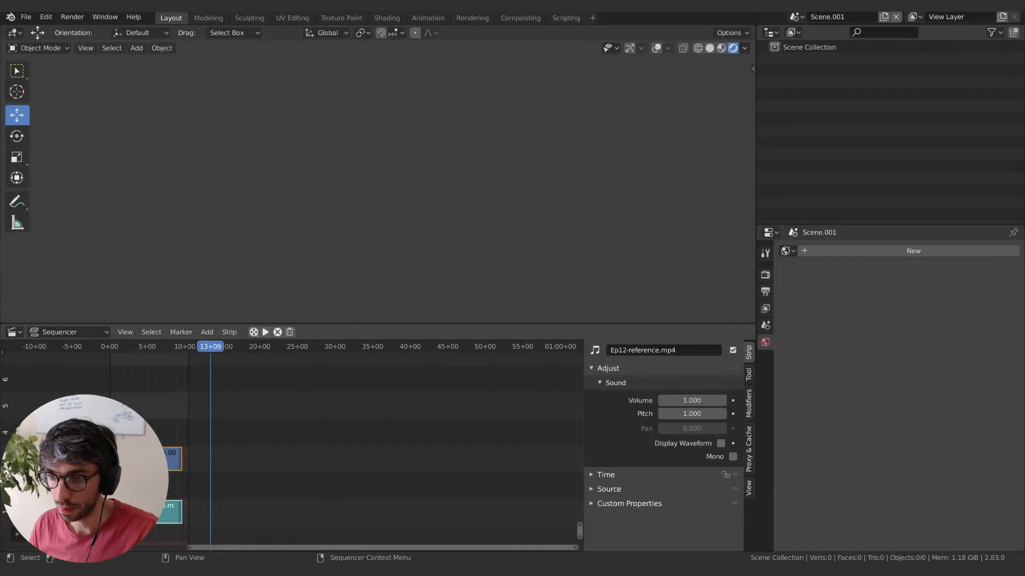
# - Slide the Scene strip so it starts where the reference strips end, and place the playhead at 9+16
pyautogui.click(122, 347)
pyautogui.moveTo(121, 347); pyautogui.dragTo(117, 347)
pyautogui.click(128, 486)
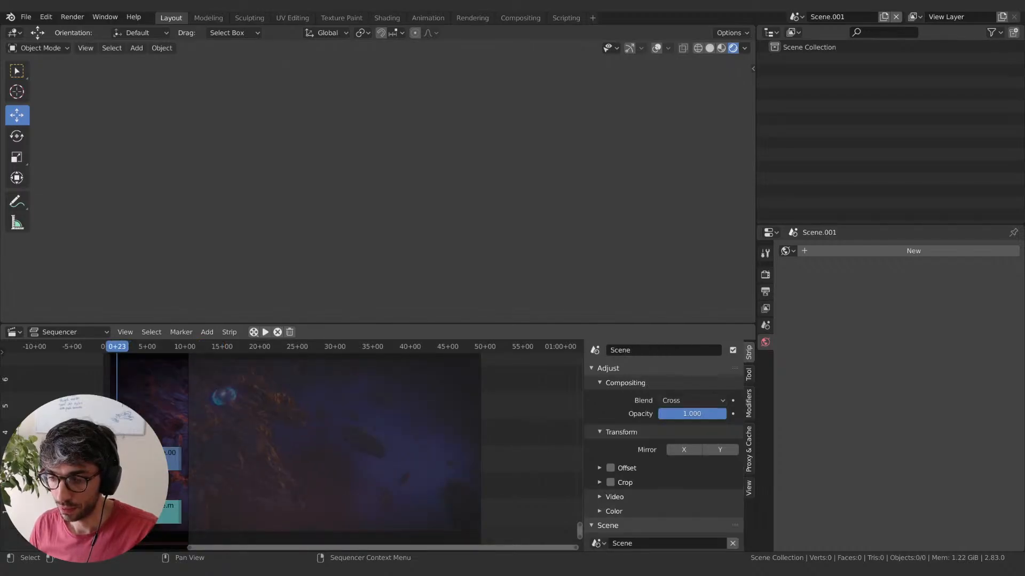
pyautogui.press('g')
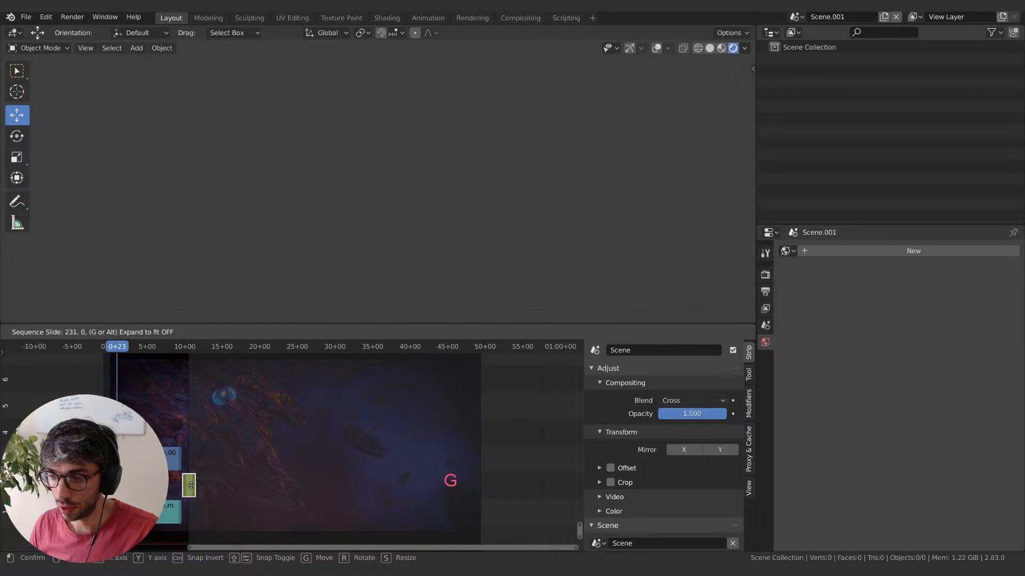
pyautogui.click(191, 486)
pyautogui.click(182, 355)
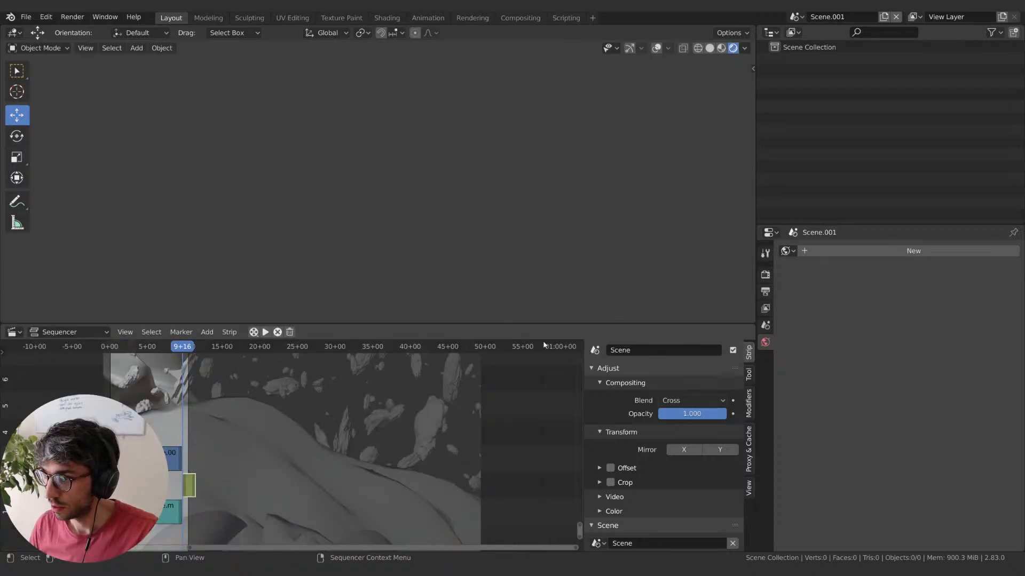
# - Split off a new area above the sequencer, make it a Timeline, and set the scene's end frame to 800
pyautogui.moveTo(4, 322); pyautogui.dragTo(13, 261)
pyautogui.click(14, 268)
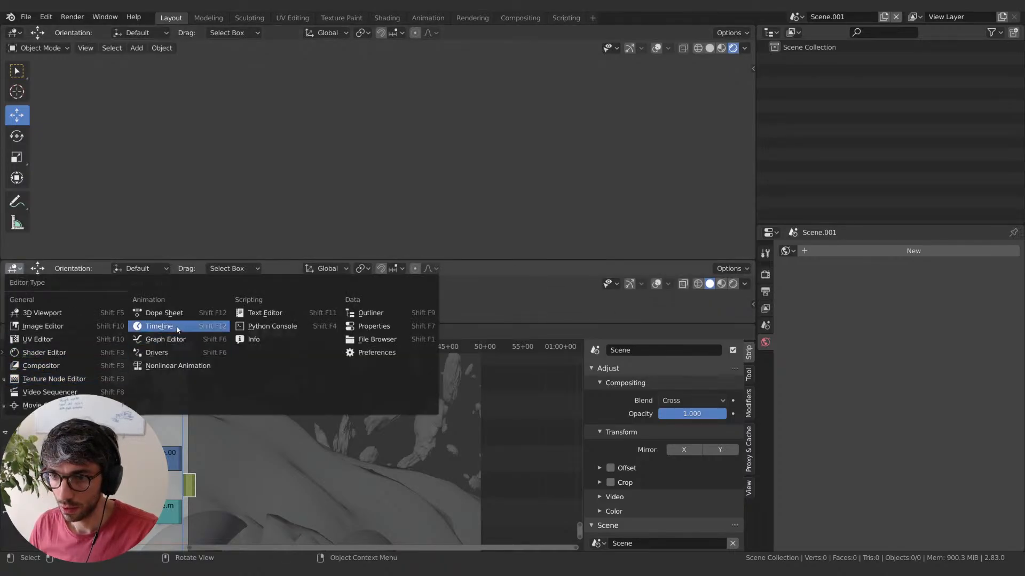
pyautogui.click(159, 326)
pyautogui.click(727, 269)
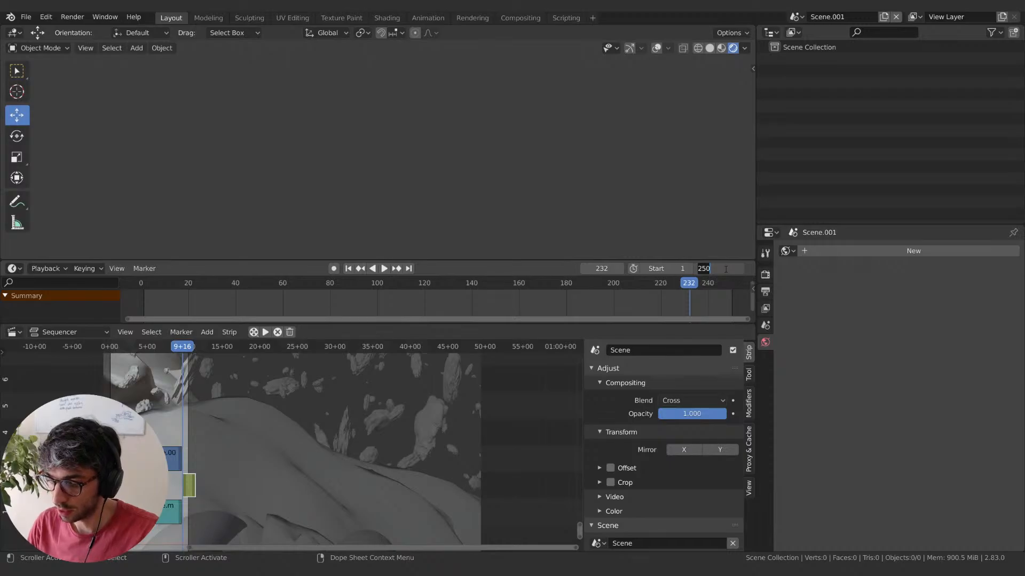
pyautogui.write('800')
pyautogui.press('Return')
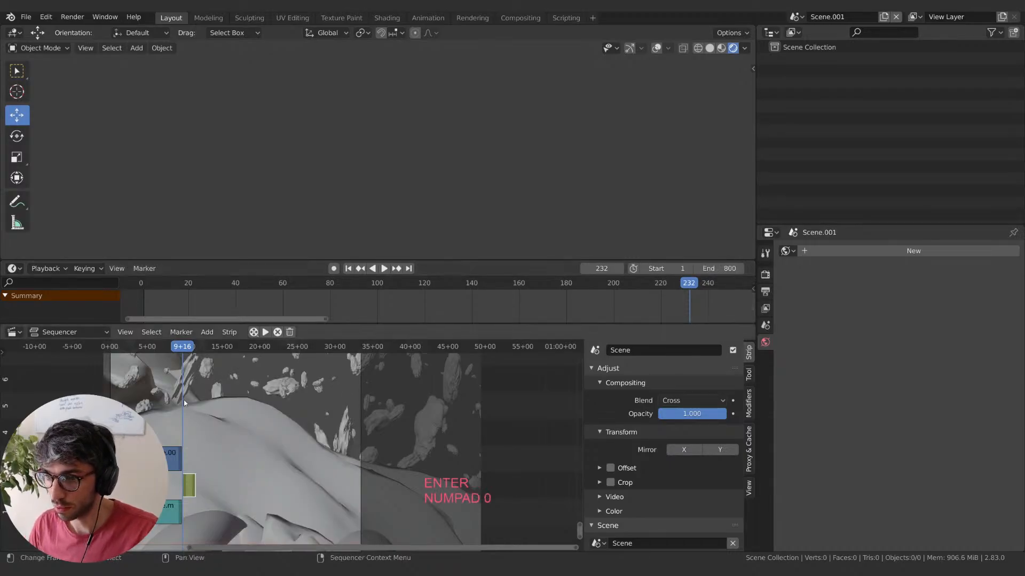
# - Turn off the preview backdrop in the lower sequencer so only the strips are shown
pyautogui.scroll(3, 360, 436)
pyautogui.scroll(2, 360, 436)
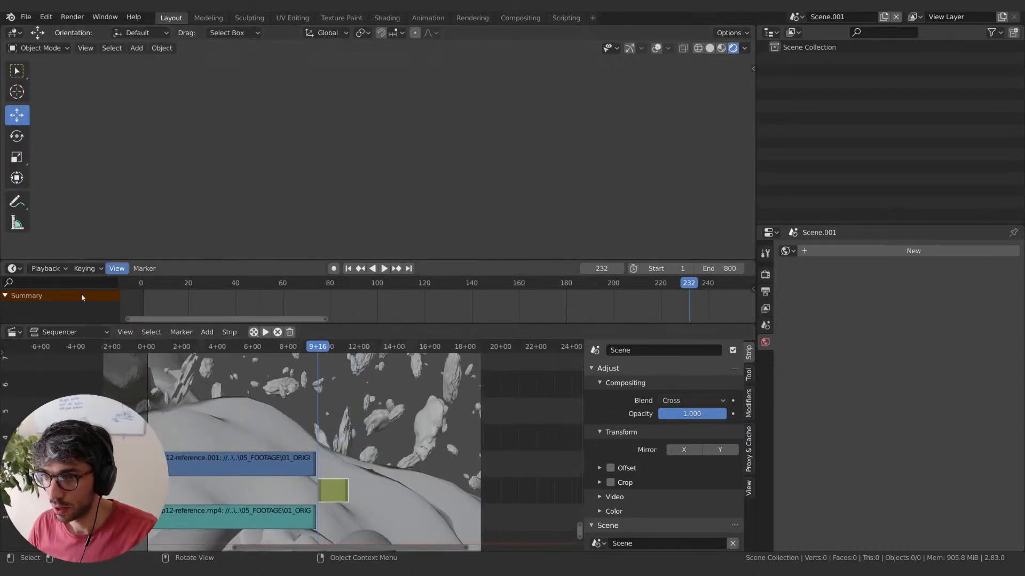
pyautogui.click(151, 332)
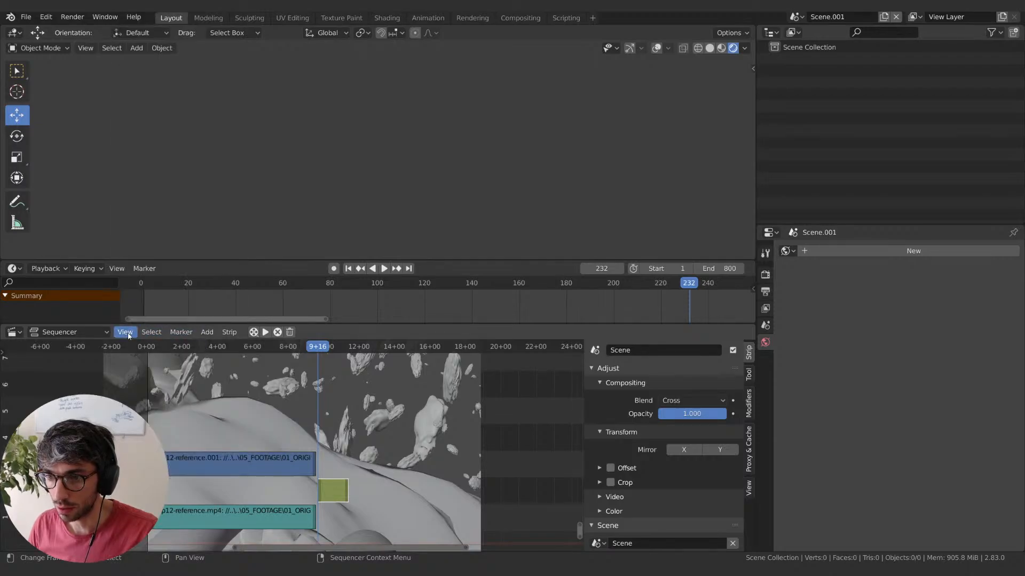
pyautogui.click(125, 332)
pyautogui.click(129, 283)
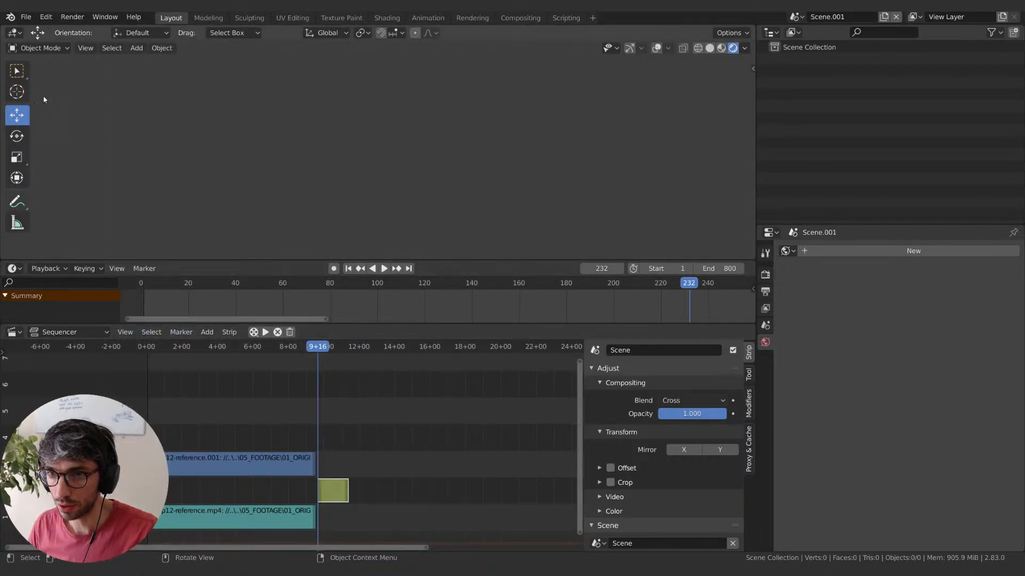
# - Try the upper 3D viewport area as an Image Editor, showing the Render Result and the Viewer Node
pyautogui.click(13, 33)
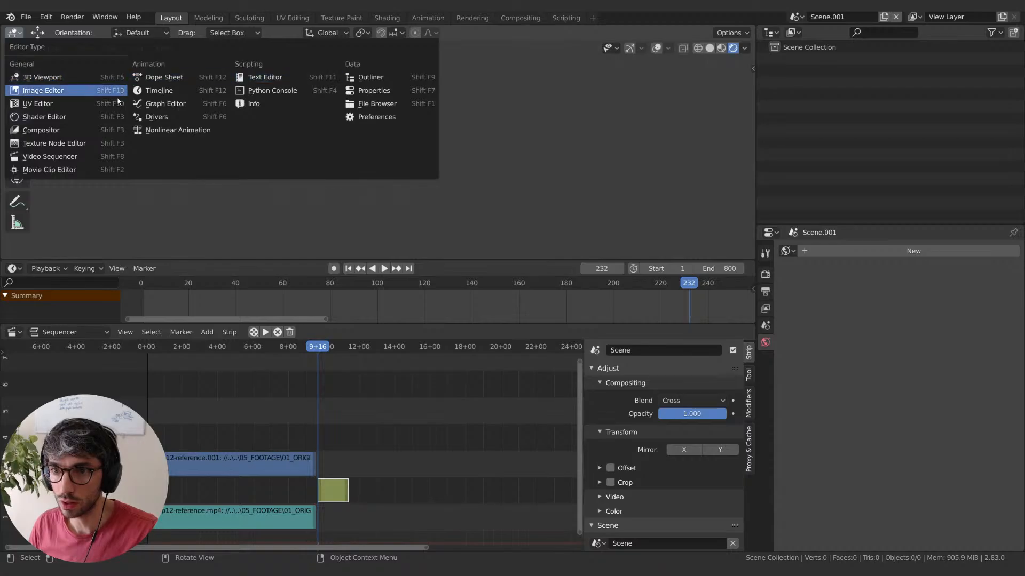
pyautogui.click(60, 91)
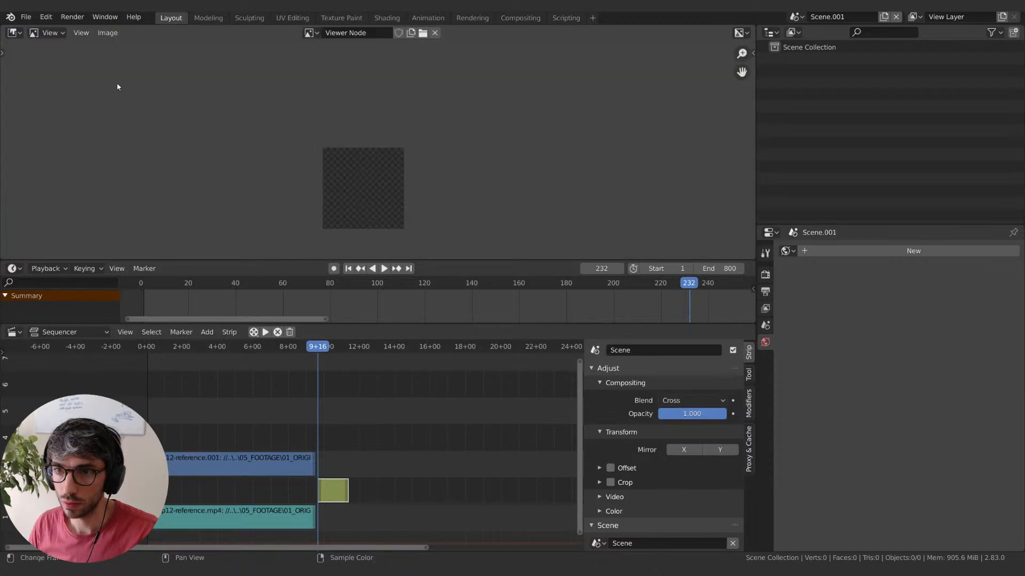
pyautogui.click(309, 33)
pyautogui.click(320, 62)
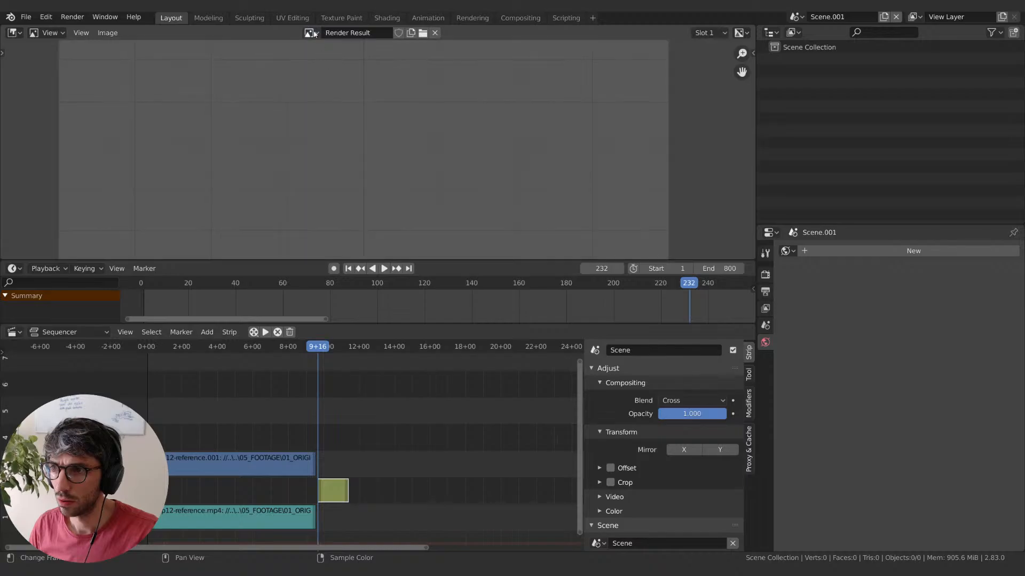
pyautogui.click(309, 33)
pyautogui.click(321, 74)
# - Check the UV Editing and Compositing workspaces for a usable preview editor and return to Layout
pyautogui.click(305, 19)
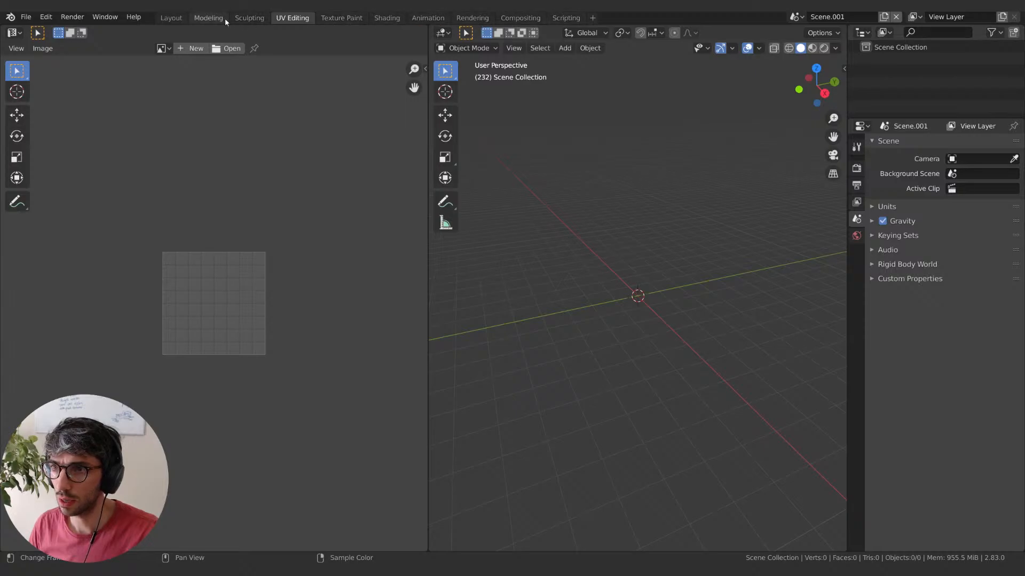
pyautogui.click(521, 18)
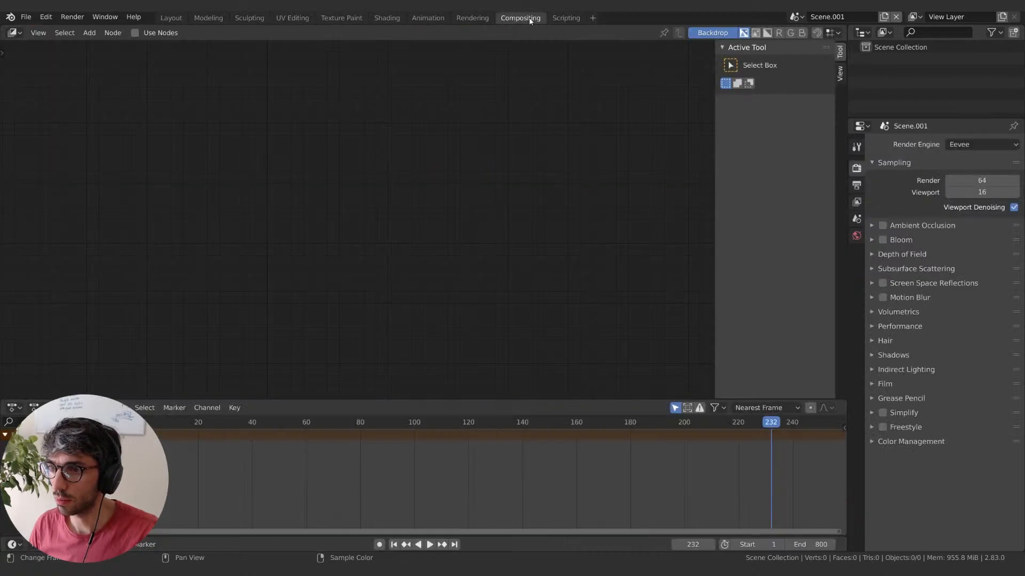
pyautogui.click(171, 18)
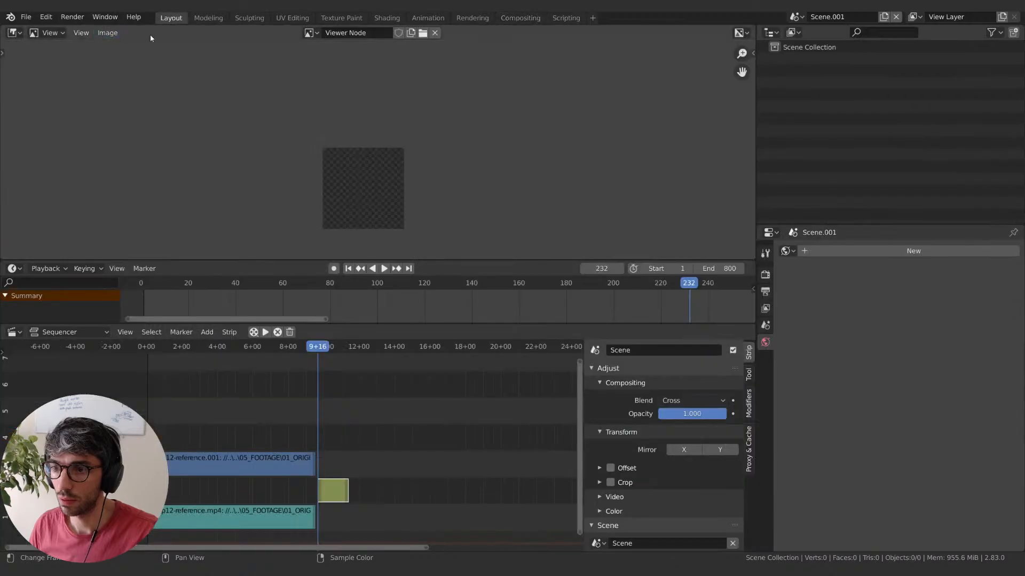
pyautogui.click(50, 33)
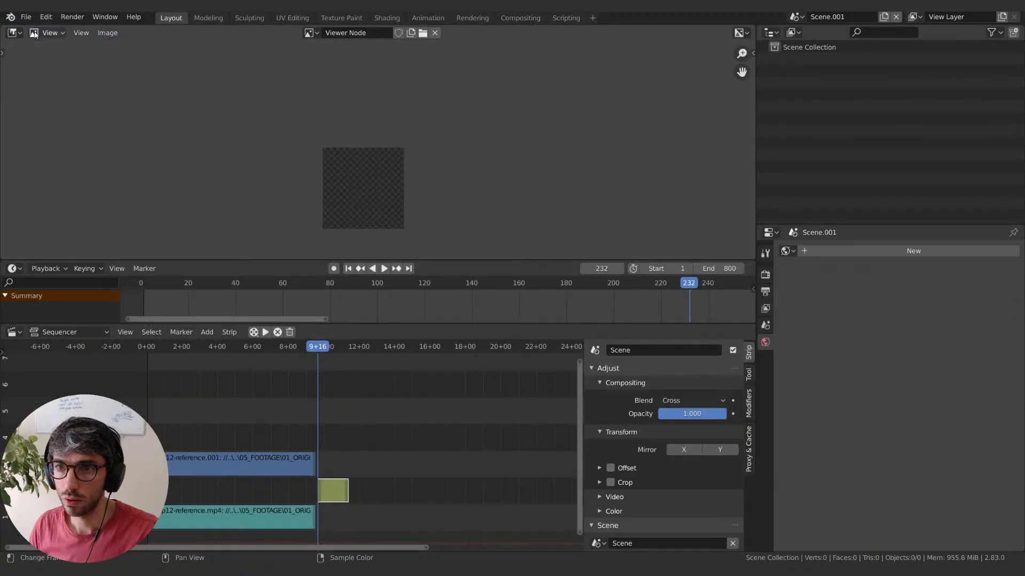
# - Try the Movie Clip Editor with its display modes, and the Compositor, as the upper area's editor
pyautogui.click(13, 33)
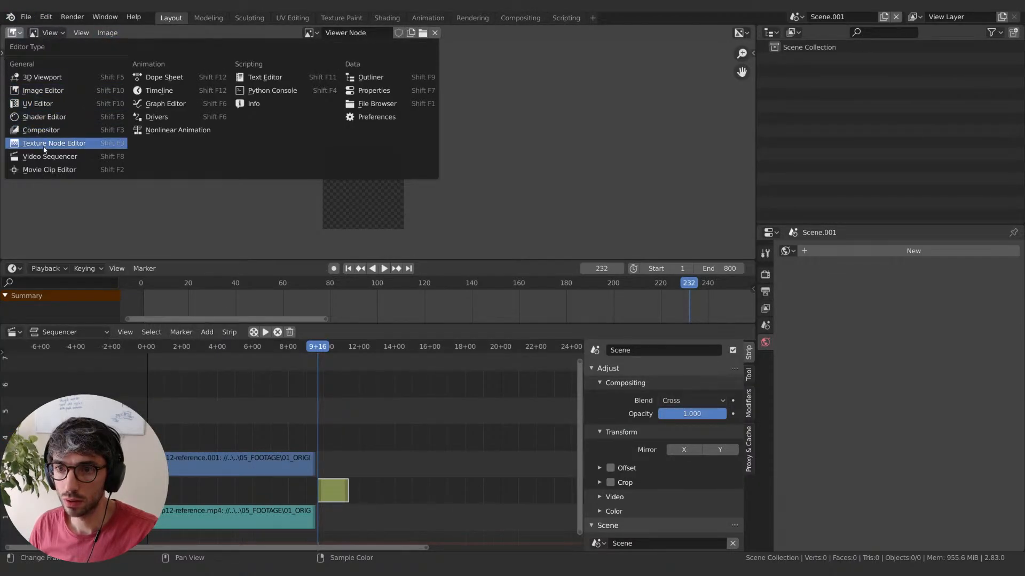
pyautogui.click(49, 170)
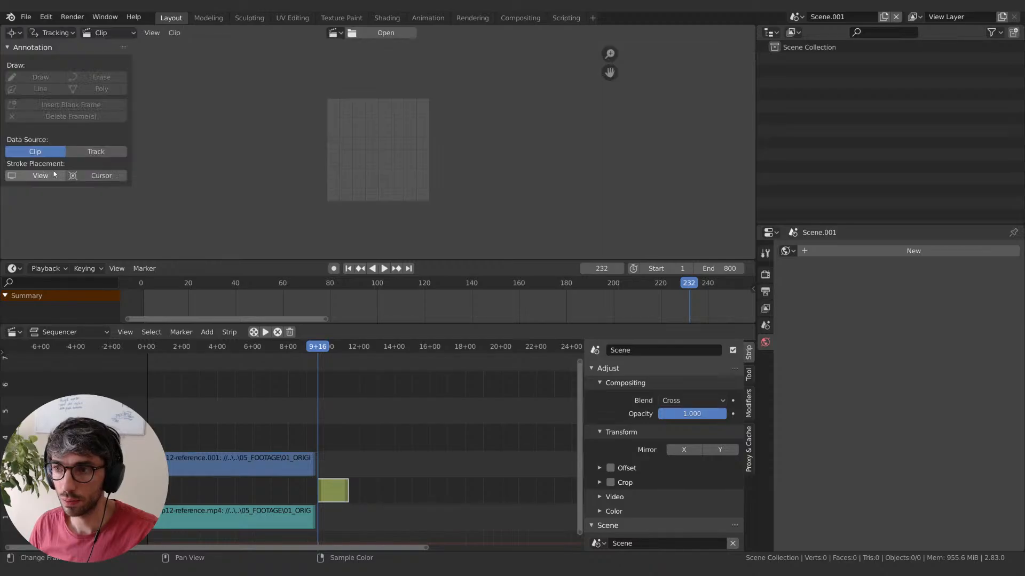
pyautogui.click(339, 33)
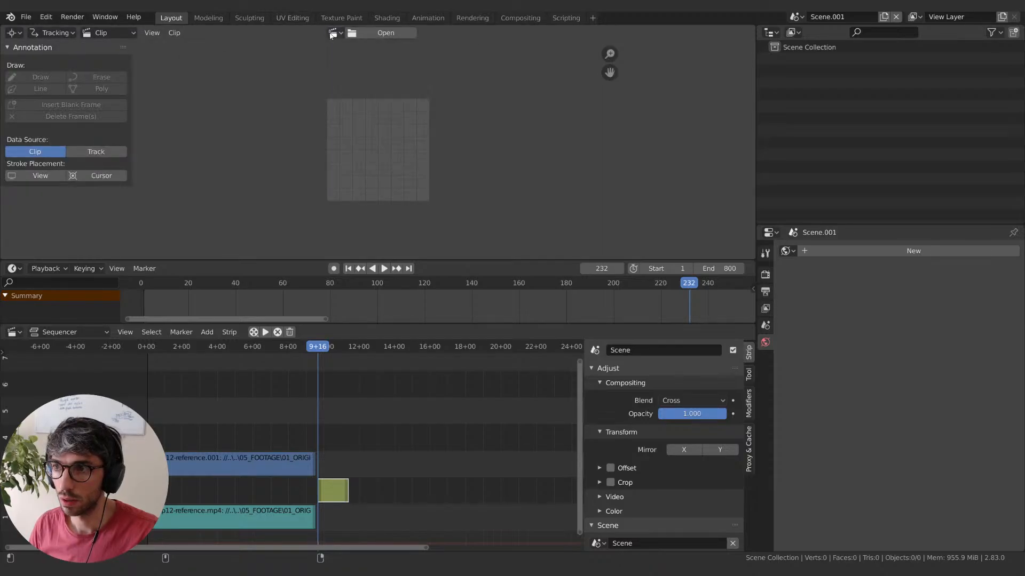
pyautogui.click(124, 33)
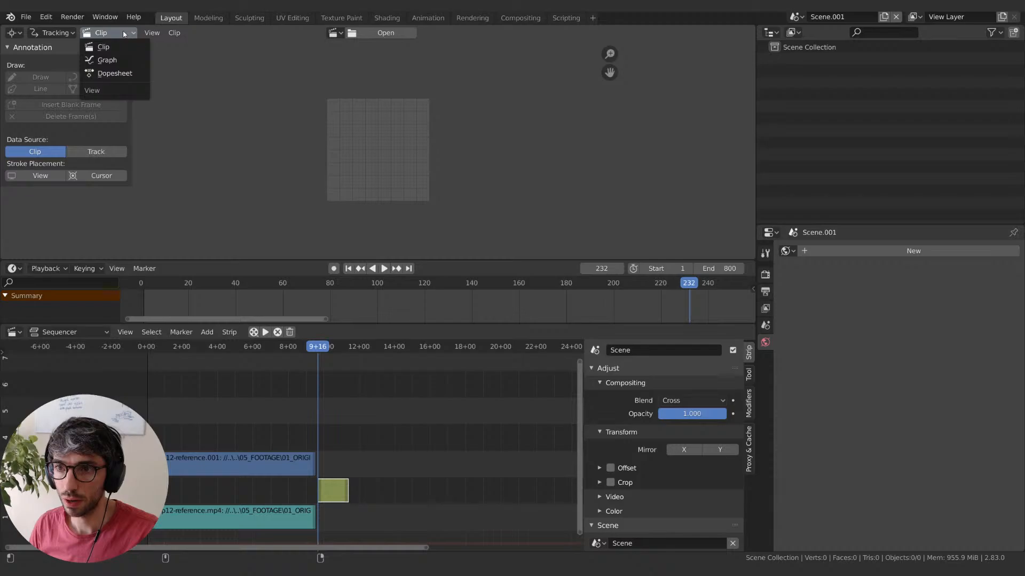
pyautogui.click(124, 33)
pyautogui.click(57, 33)
pyautogui.click(58, 33)
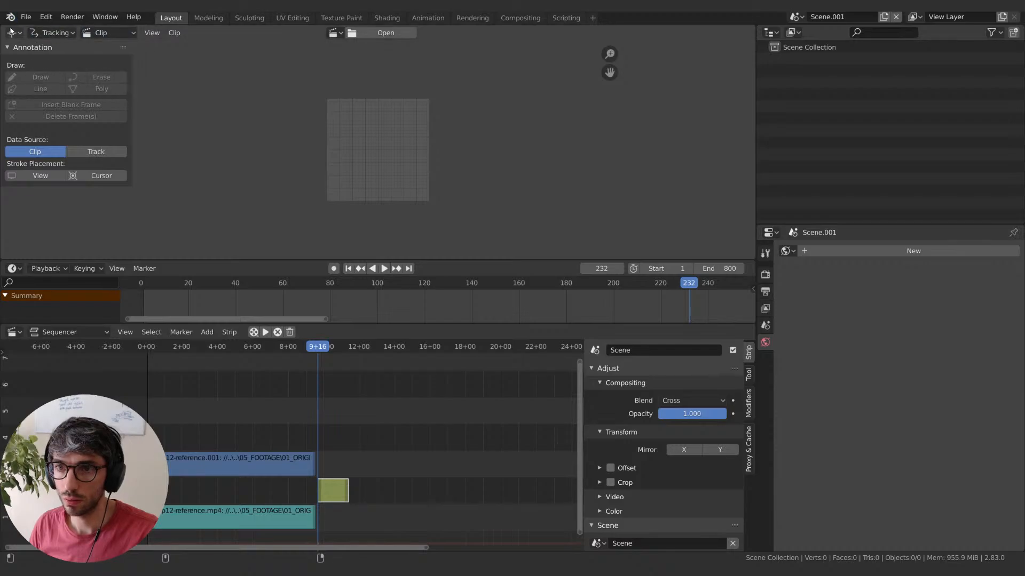
pyautogui.click(13, 33)
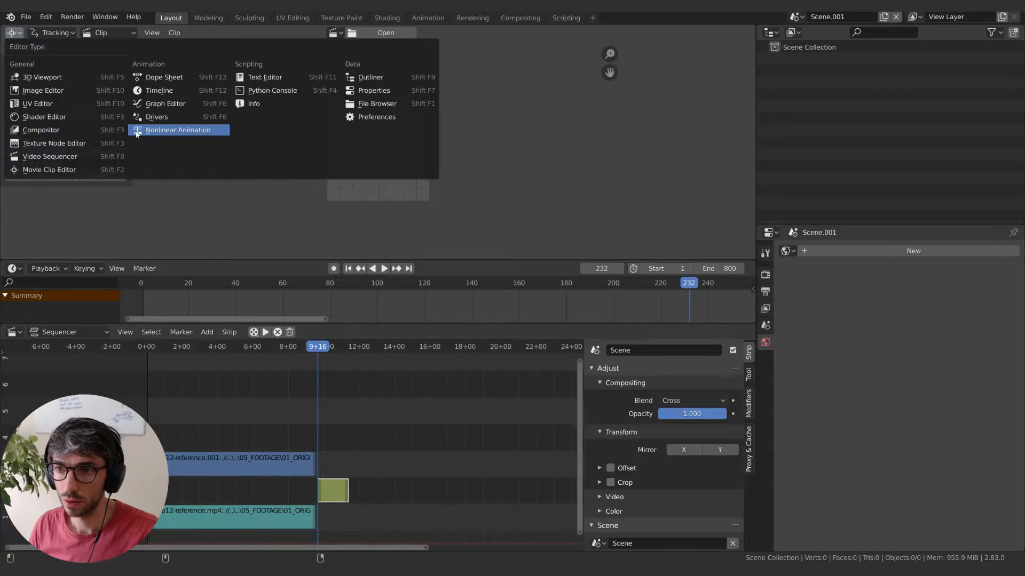
pyautogui.click(77, 129)
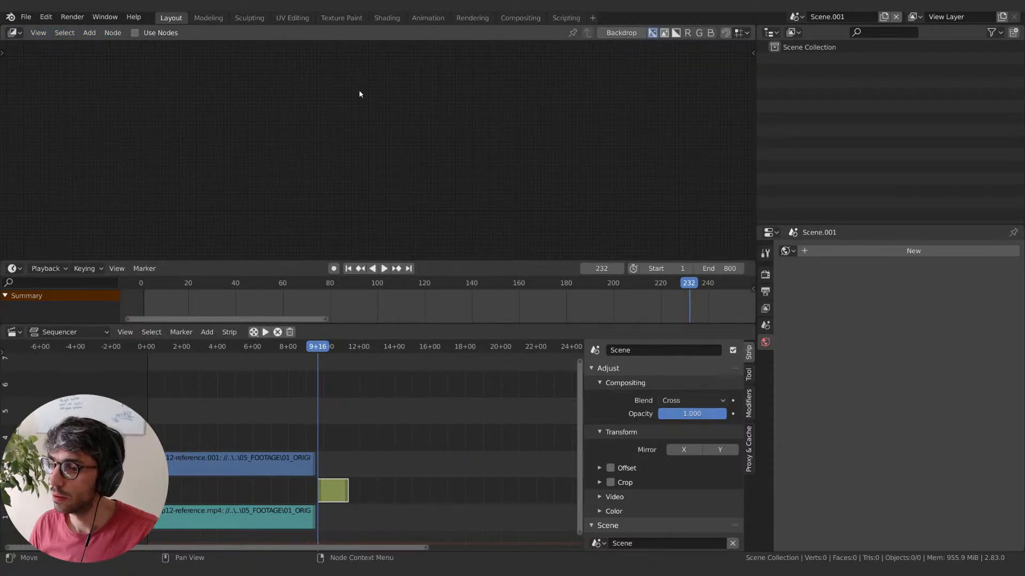
# - Change the upper area to a Video Sequencer and show the preview as its backdrop
pyautogui.click(15, 32)
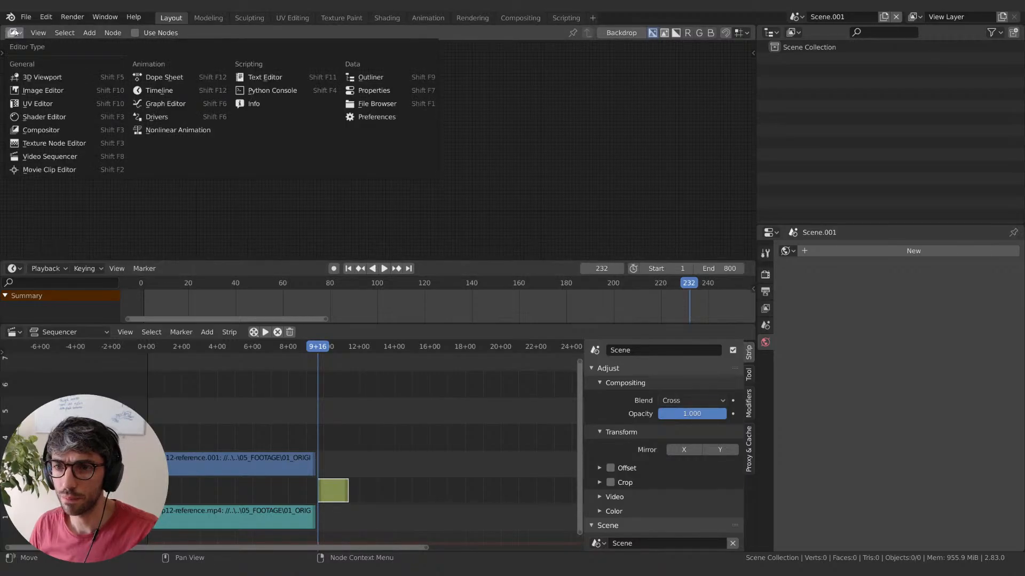
pyautogui.click(73, 159)
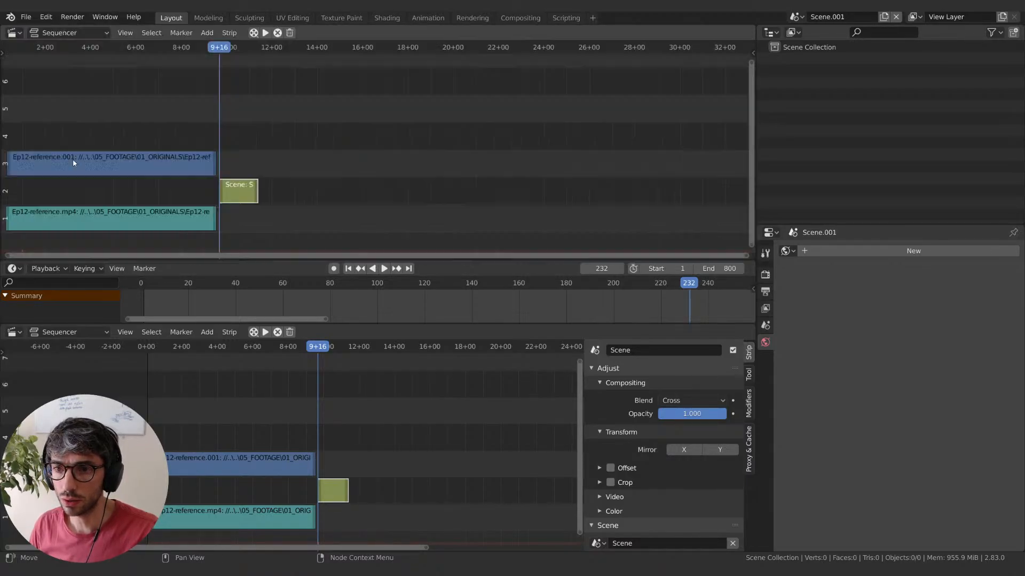
pyautogui.click(126, 34)
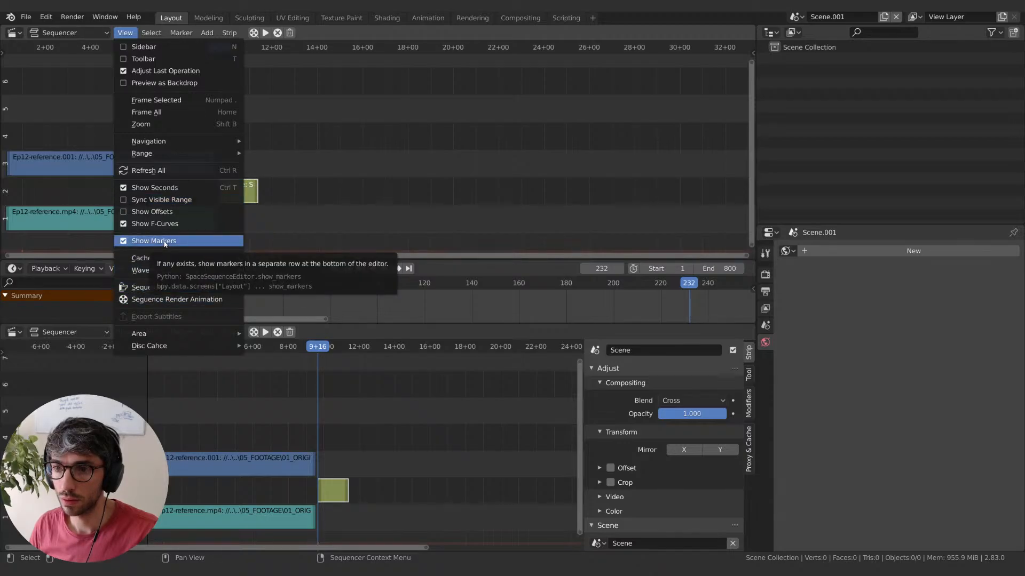
pyautogui.click(123, 83)
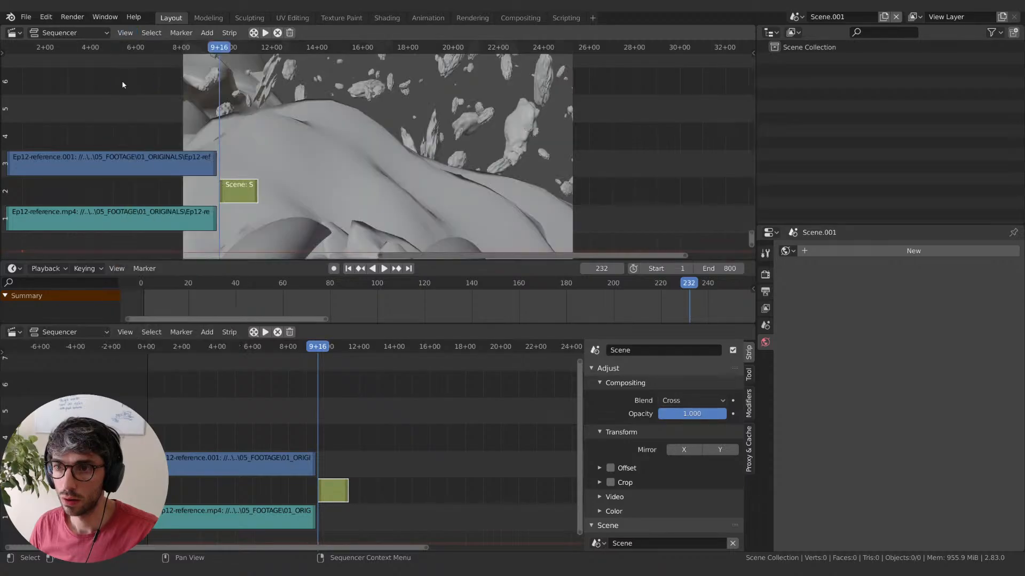
# - Clear the strips out of the upper sequencer's preview and enlarge that area downward over the Timeline
pyautogui.moveTo(421, 148); pyautogui.dragTo(76, 151, button='middle')
pyautogui.moveTo(343, 168); pyautogui.dragTo(556, 172, button='middle')
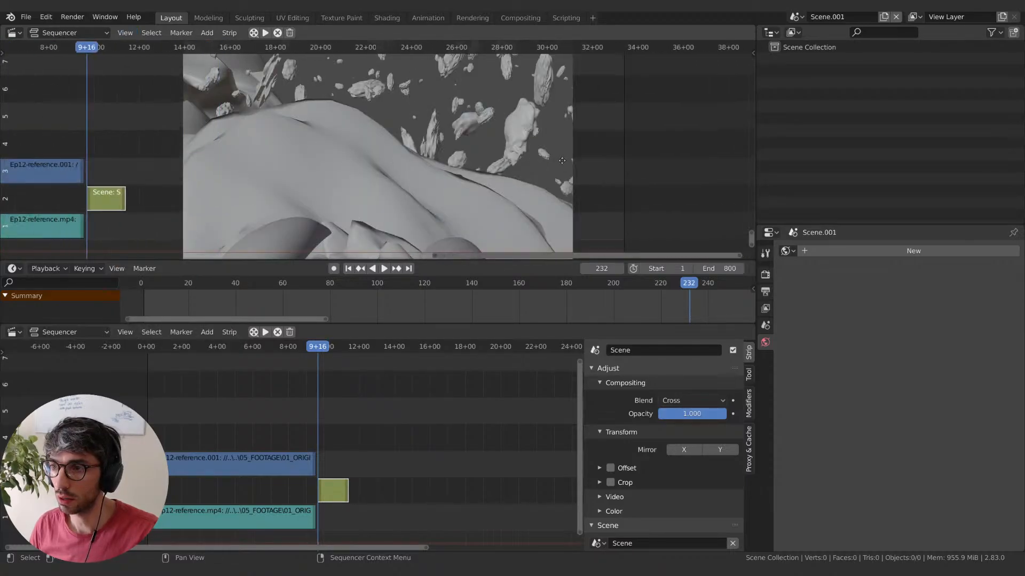
pyautogui.scroll(4, 513, 164)
pyautogui.scroll(4, 534, 166)
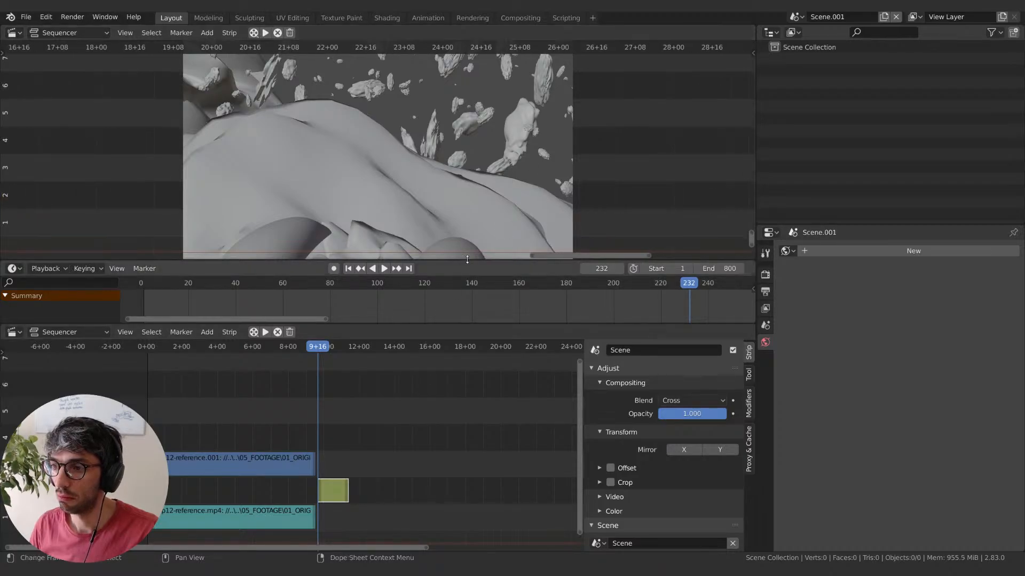
pyautogui.moveTo(187, 261); pyautogui.dragTo(188, 299)
# - Scrub back in the reference footage and play it in short stretches up to 7+13
pyautogui.moveTo(316, 347); pyautogui.dragTo(249, 353)
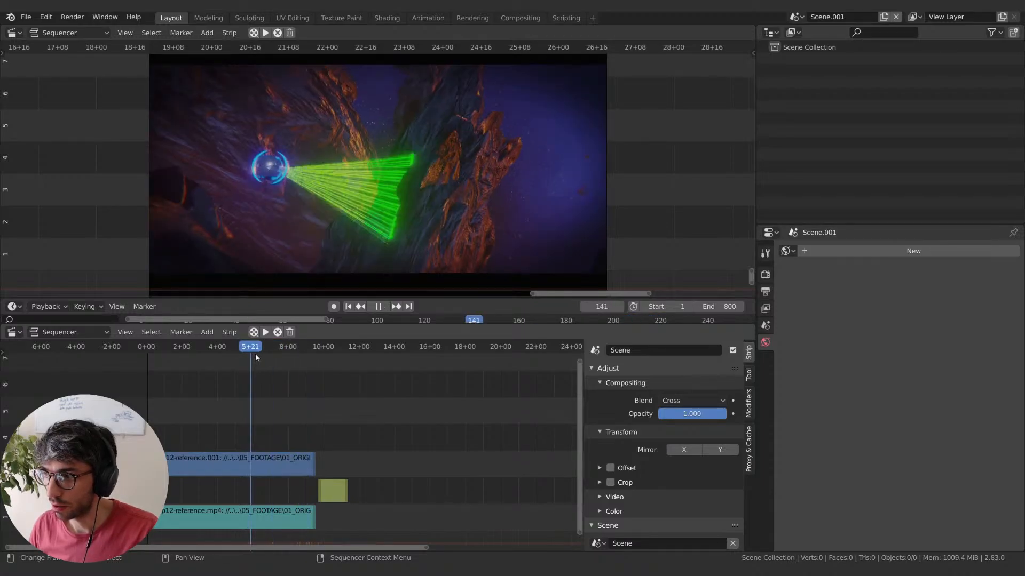
pyautogui.press('space')
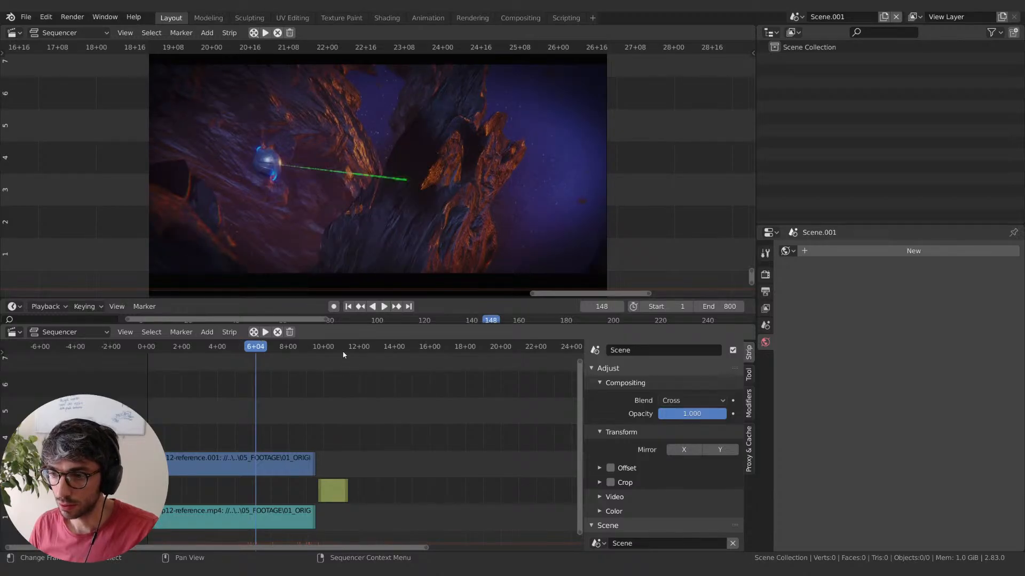
pyautogui.press('space')
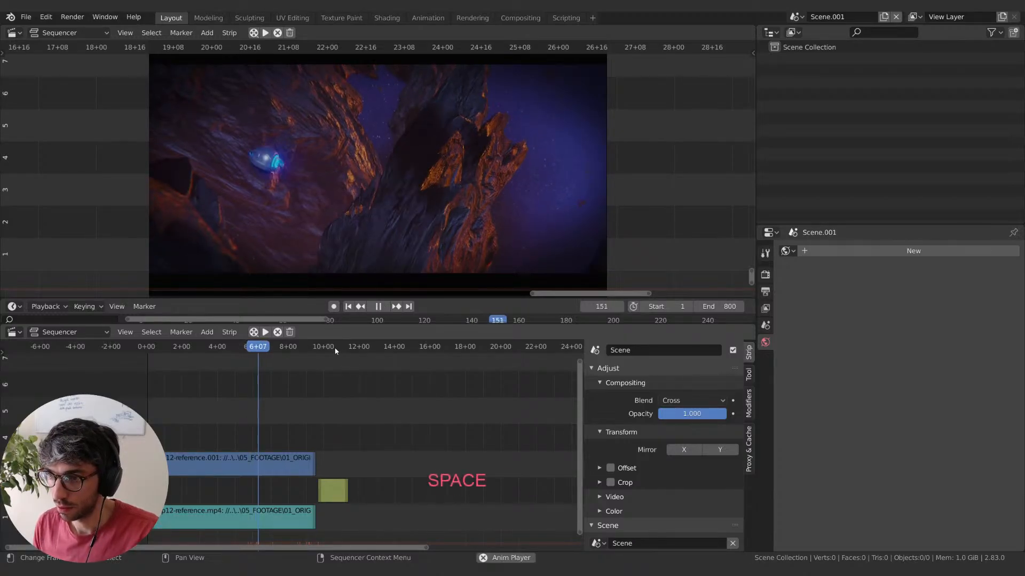
pyautogui.press('space')
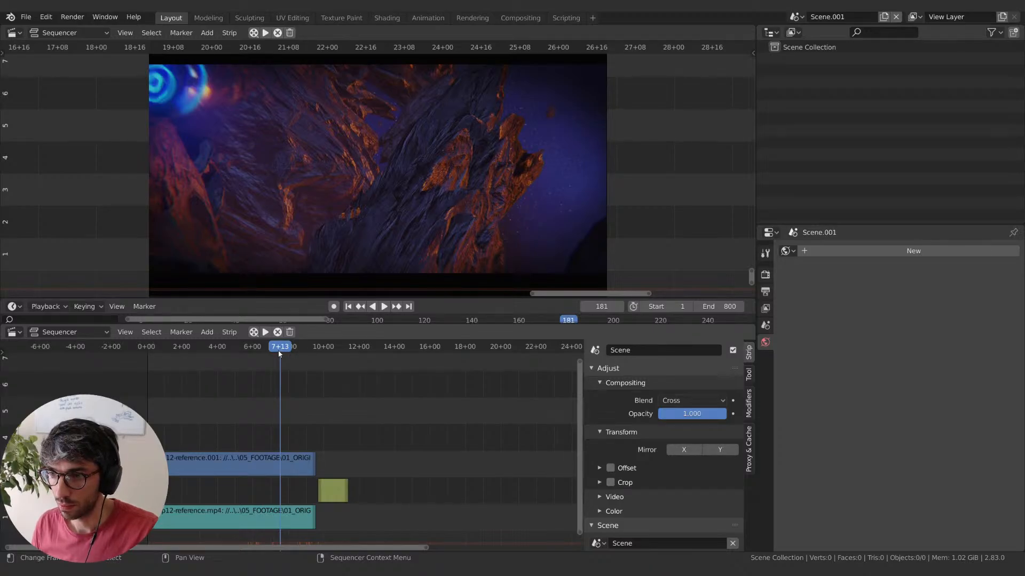
# - Step frame by frame to where the reference footage cuts to black, leaving the playhead at 7+17
pyautogui.press('Right')
pyautogui.press('Right')
pyautogui.press('Right')
pyautogui.press('Right')
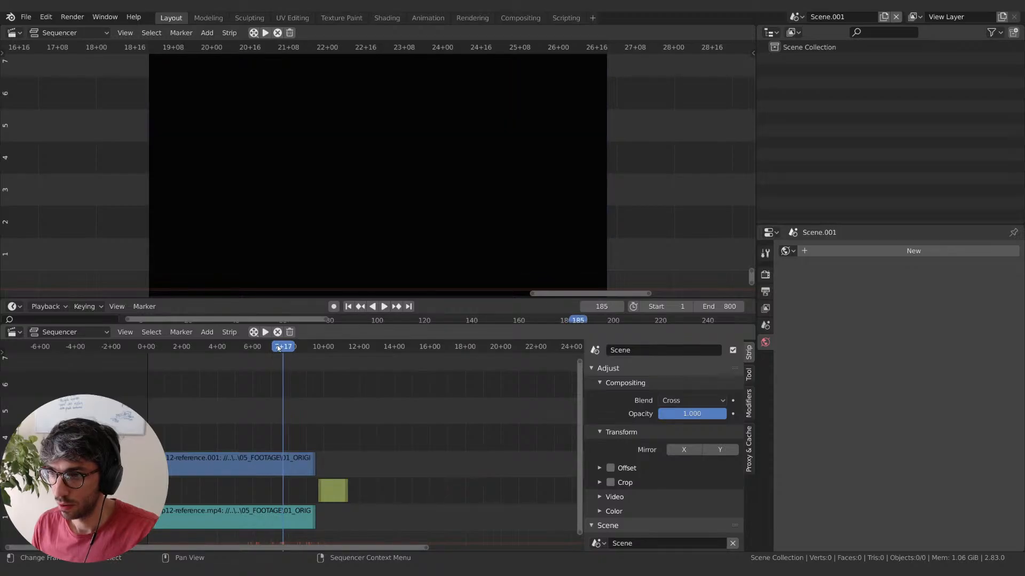
pyautogui.press('Left')
pyautogui.press('Right')
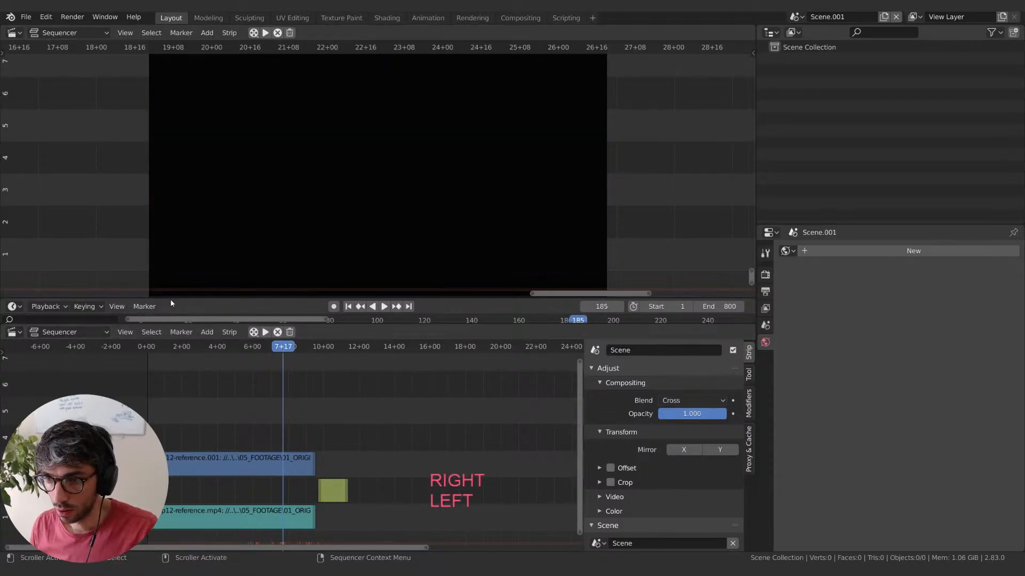
# - Split the Ep12-reference video and audio strips at the playhead, 7+17
pyautogui.click(207, 332)
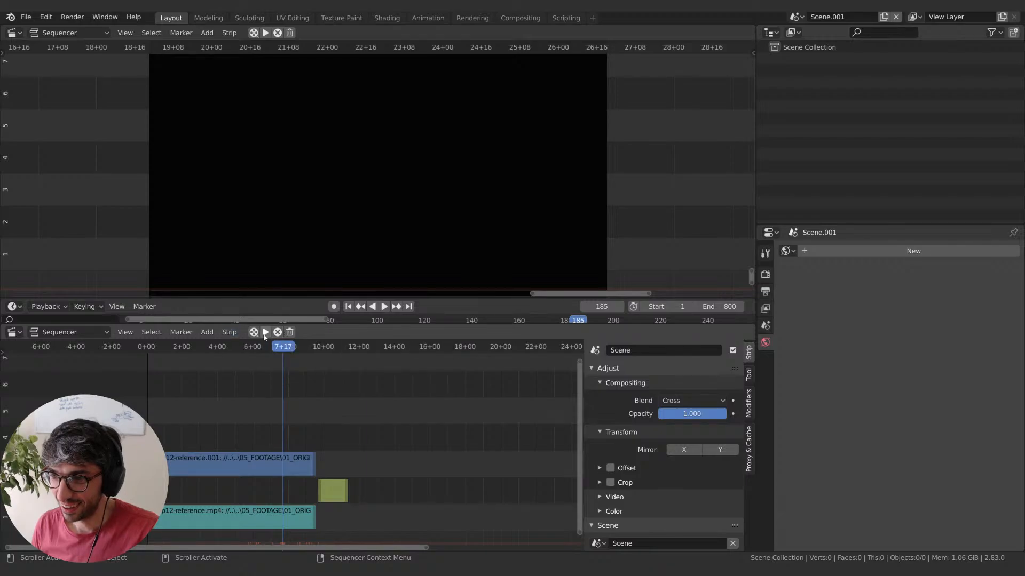
pyautogui.click(230, 332)
pyautogui.click(234, 335)
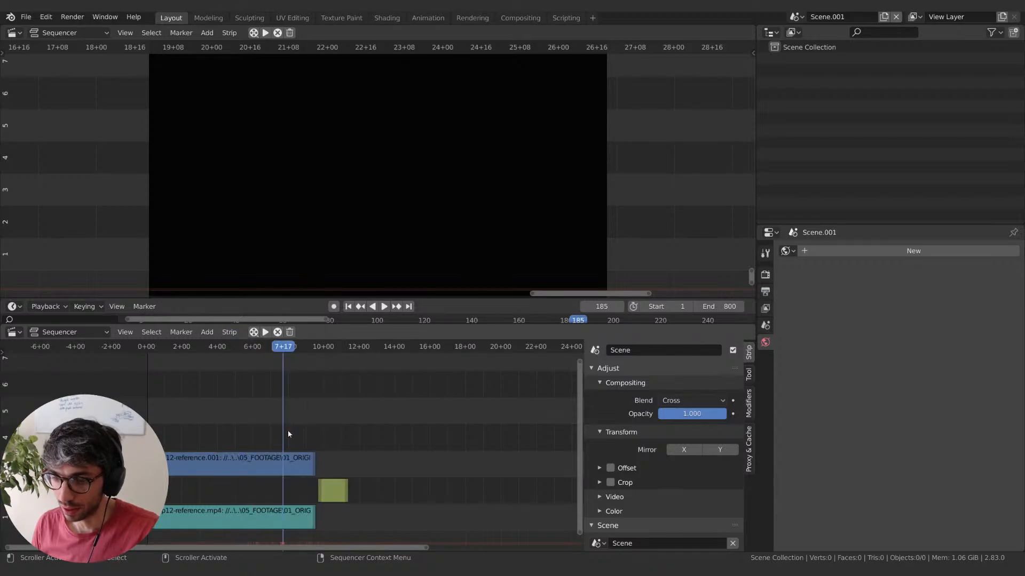
pyautogui.press('k')
pyautogui.click(290, 466)
pyautogui.press('k')
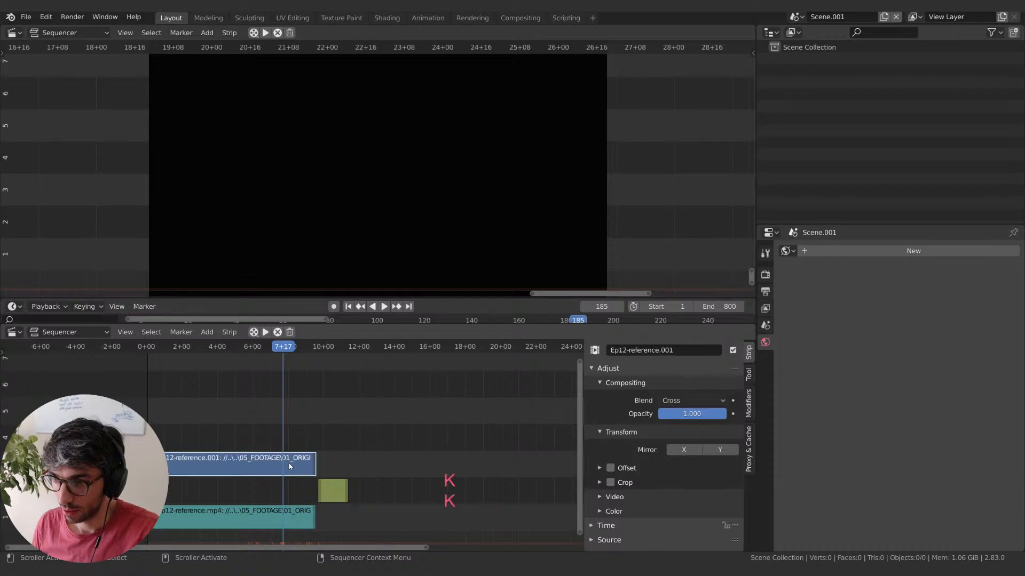
pyautogui.click(296, 519)
pyautogui.press('k')
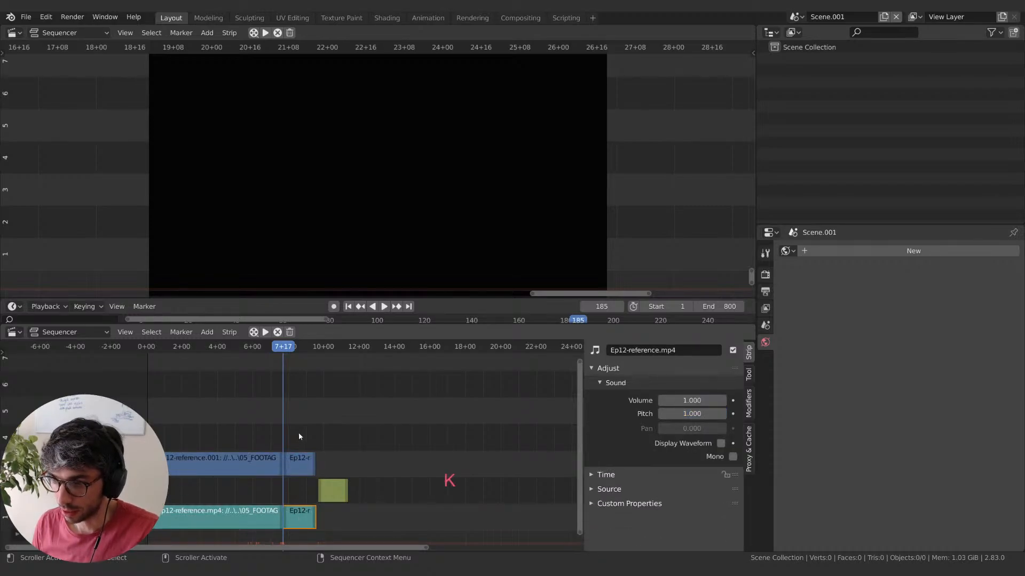
# - Delete the leftover video and audio pieces after the cut, and select the Scene strip
pyautogui.click(297, 527)
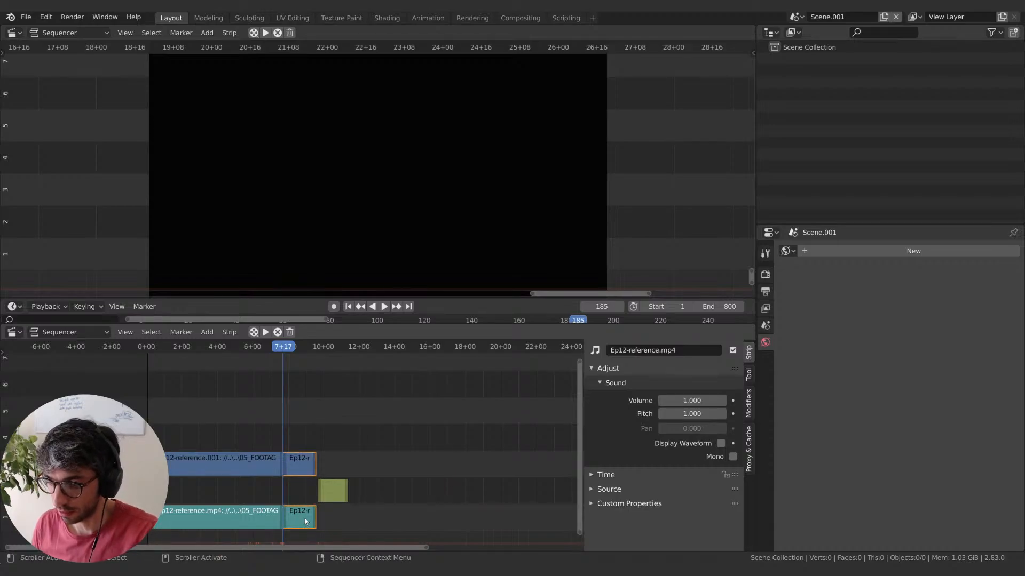
pyautogui.press('x')
pyautogui.click(307, 518)
pyautogui.click(338, 497)
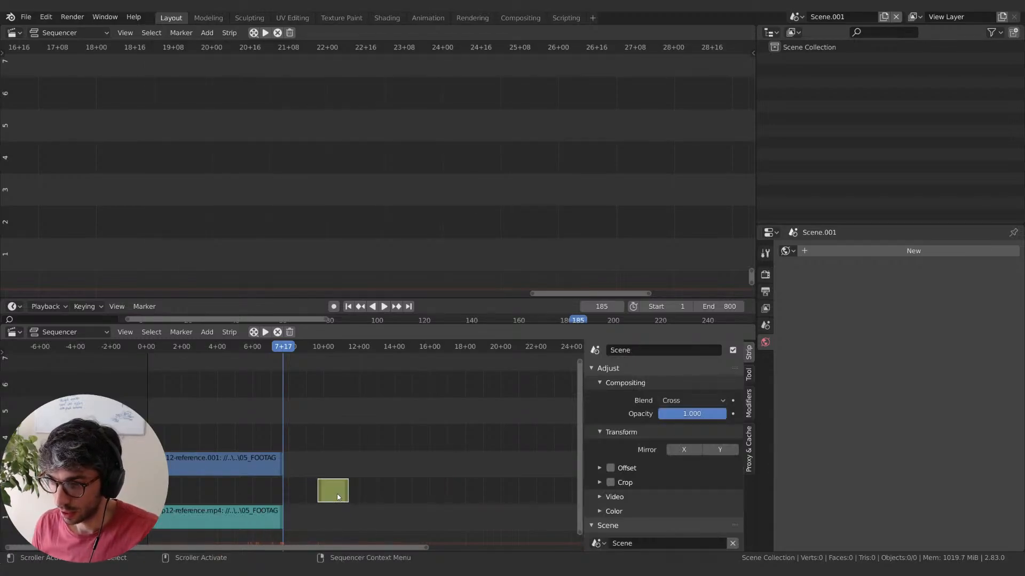
# - Move the Scene strip on channel 2 so it starts exactly at 7+17, where the reference footage ends
pyautogui.press('g')
pyautogui.click(305, 499)
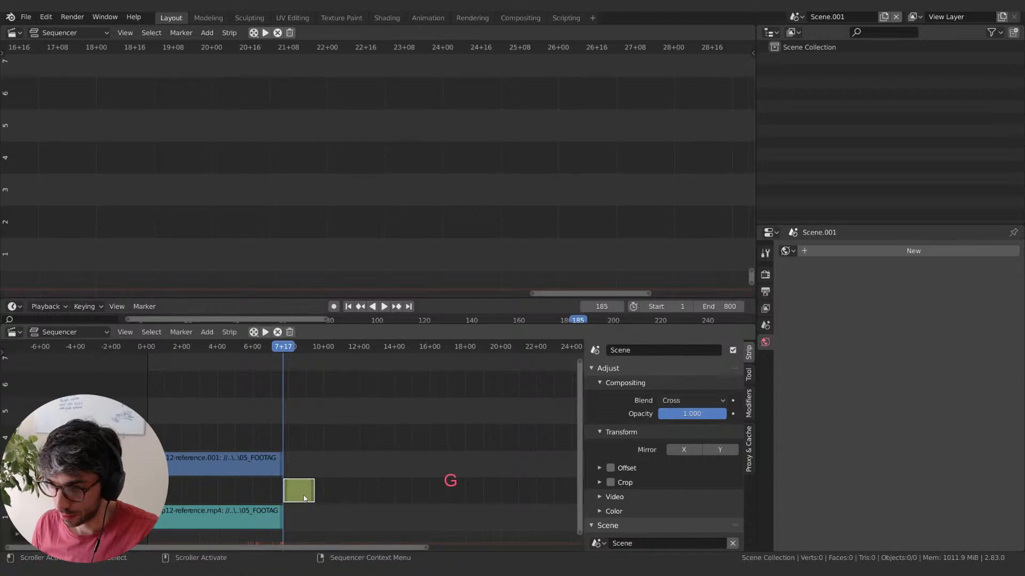
pyautogui.scroll(10, 299, 494)
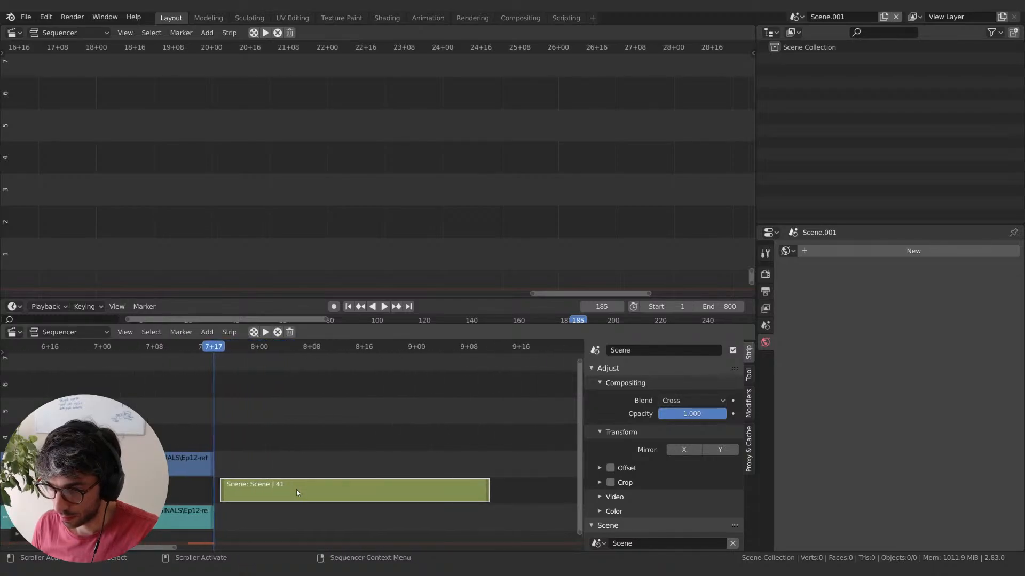
pyautogui.press('g')
pyautogui.click(289, 491)
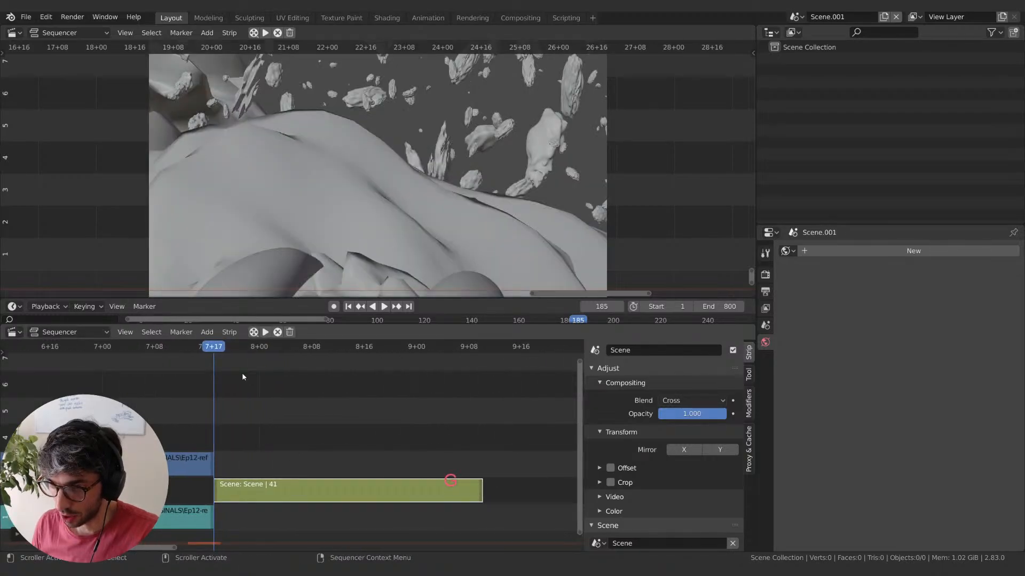
# - Play across the cut between the reference footage and the Scene strip, starting from 7+11 and from 7+00
pyautogui.click(172, 347)
pyautogui.press('space')
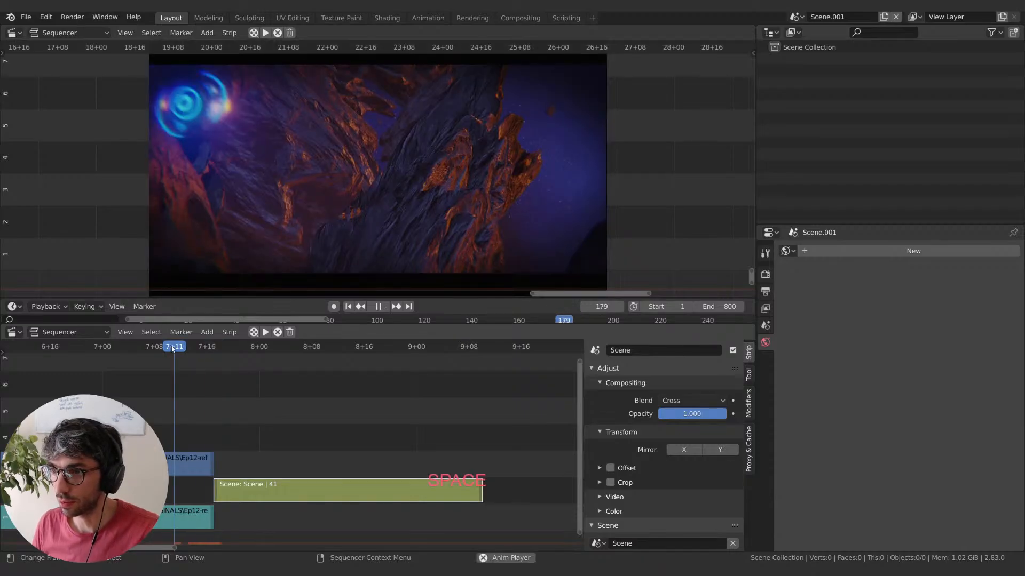
pyautogui.press('space')
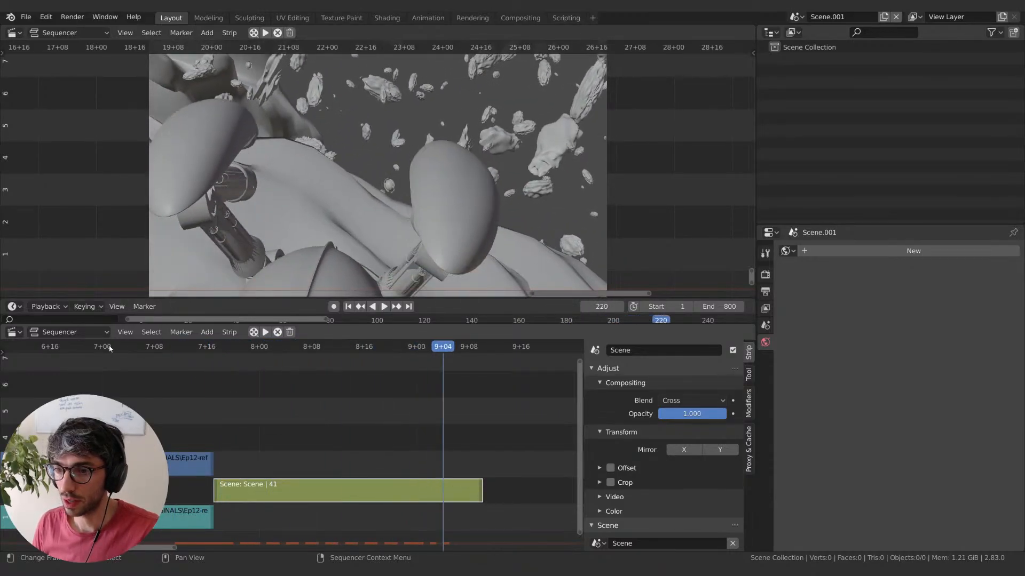
pyautogui.click(103, 348)
pyautogui.press('space')
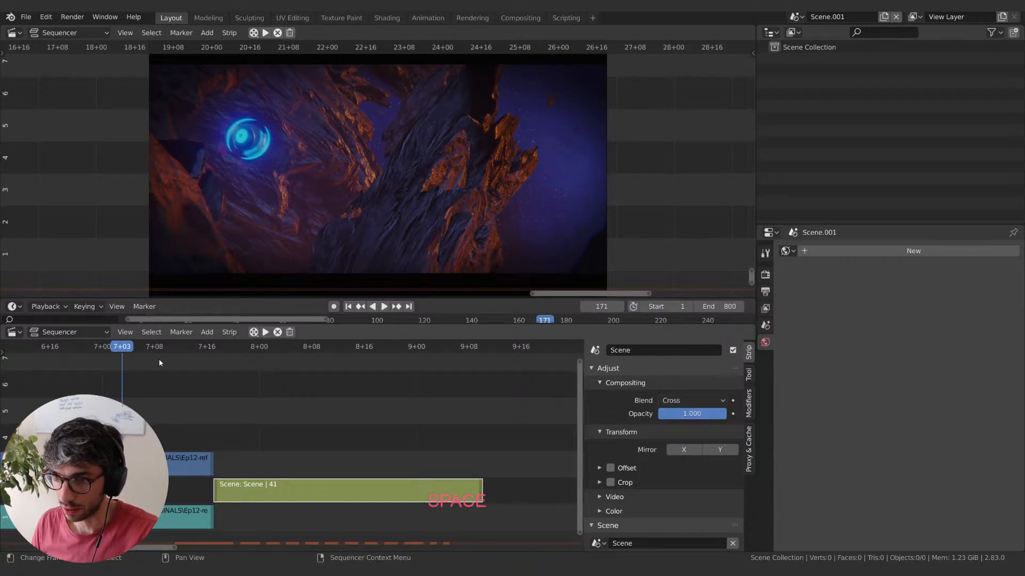
# - Replay the cut from about 6+00, and return the playhead to 6+03 in the reference footage
pyautogui.scroll(-2, 168, 373)
pyautogui.press('space')
pyautogui.scroll(-3, 171, 375)
pyautogui.click(169, 348)
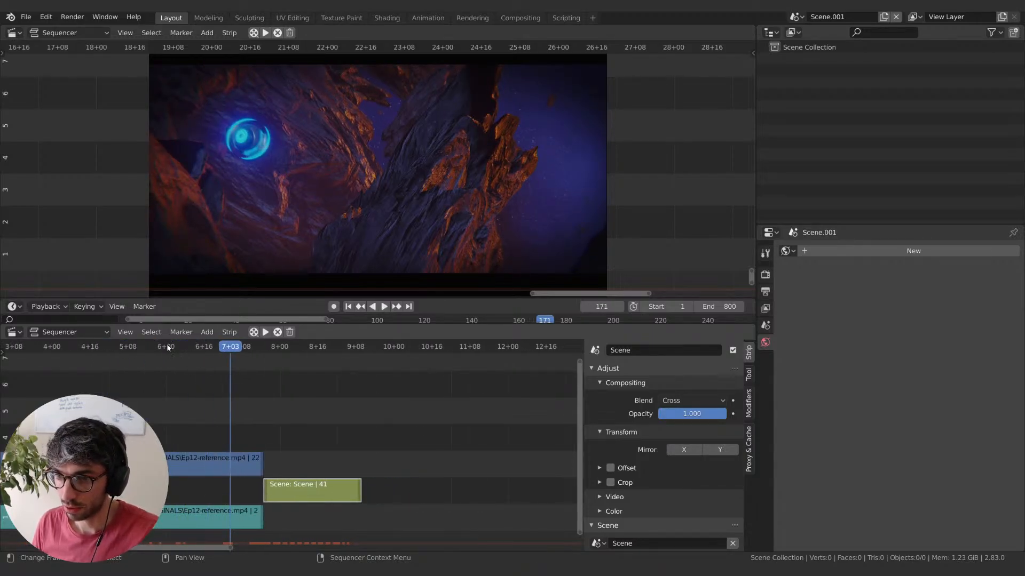
pyautogui.press('space')
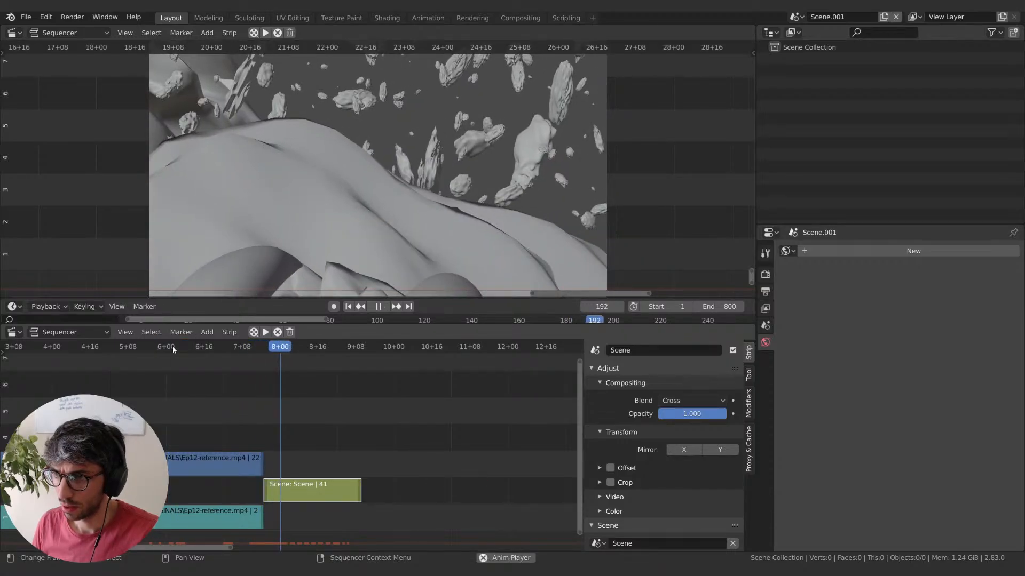
pyautogui.click(172, 348)
pyautogui.press('space')
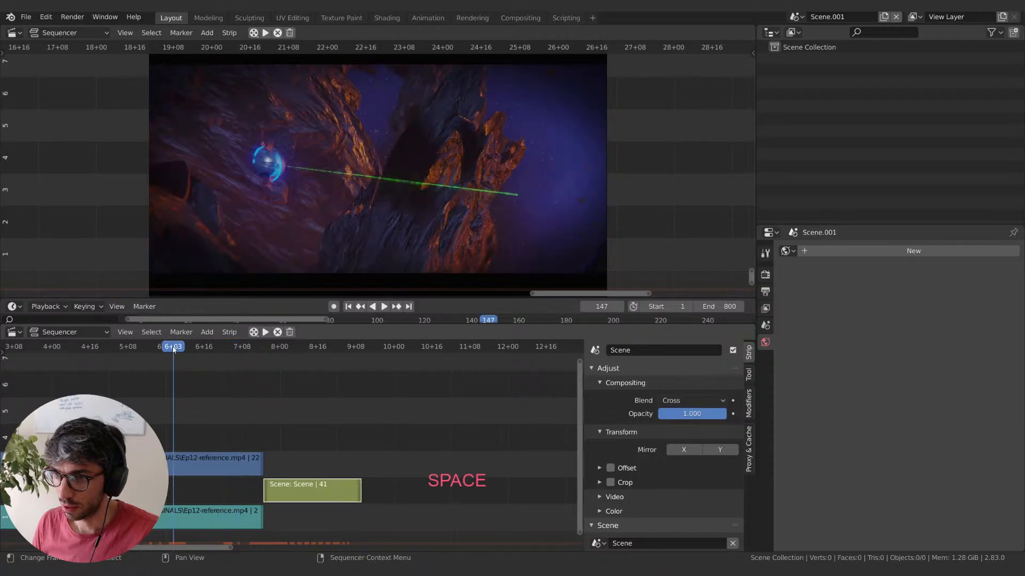
# - Step frame by frame through the reference footage from 6+03 to 6+16 to study the robot's movement
pyautogui.press('Right')
pyautogui.press('Right')
pyautogui.press('Right')
pyautogui.press('Right')
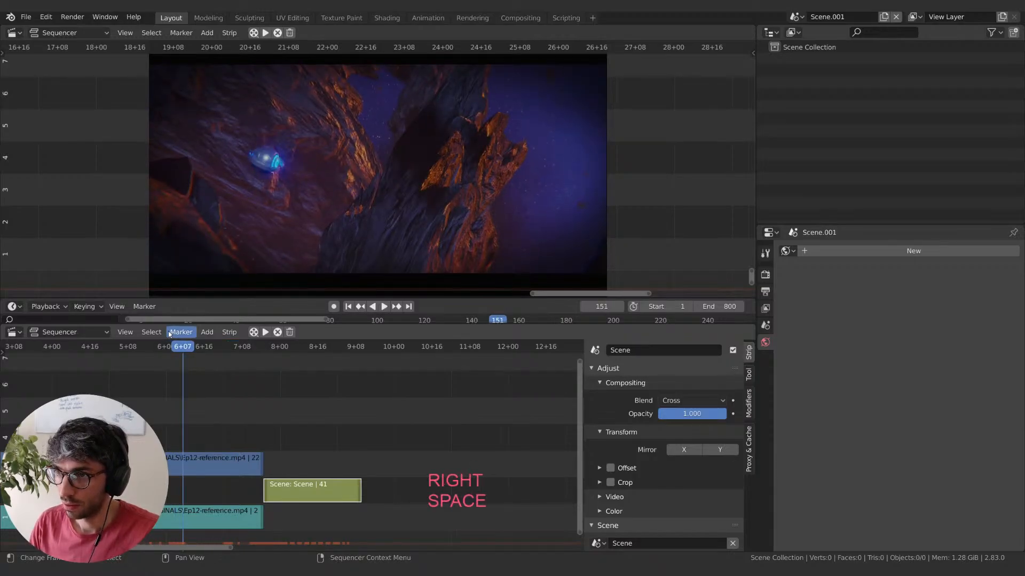
pyautogui.press('Right')
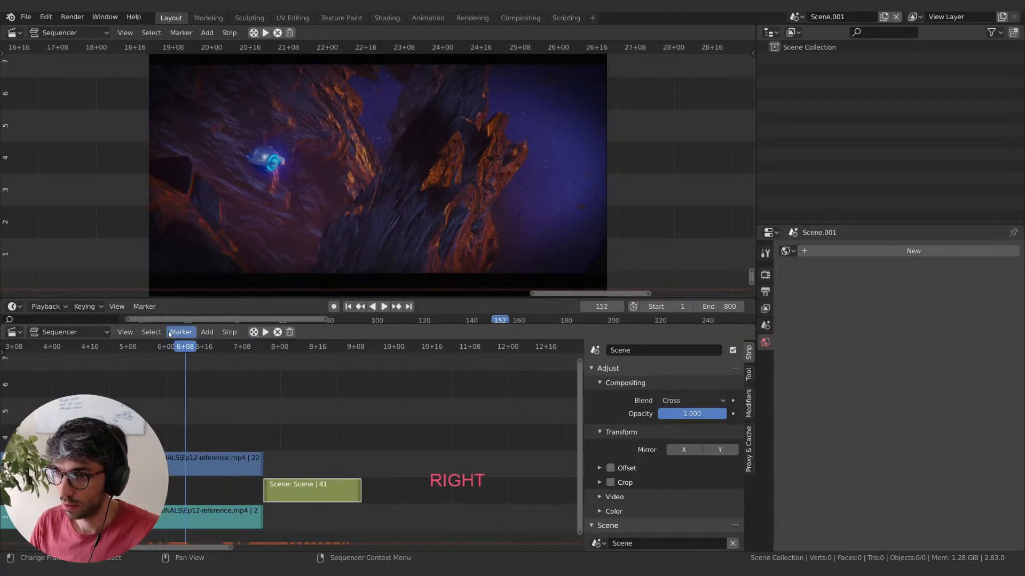
pyautogui.press('Right')
pyautogui.press('Right')
pyautogui.press('Right')
pyautogui.press('Right')
pyautogui.press('Right')
pyautogui.press('Right')
pyautogui.press('Right')
pyautogui.press('Right')
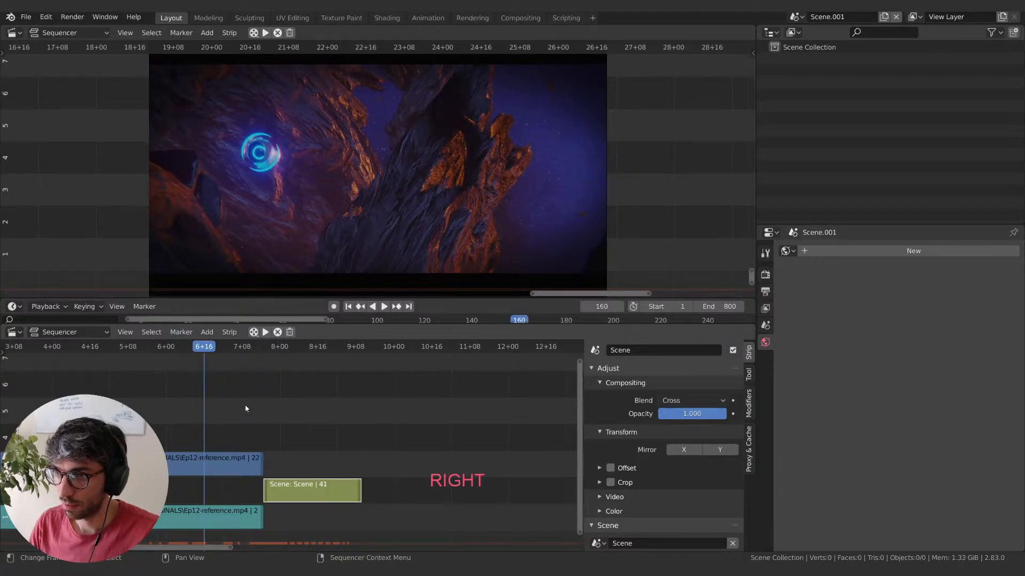
# - Play from 6+16 towards the Scene strip, restarting playback from about 7+06 and 7+10
pyautogui.press('space')
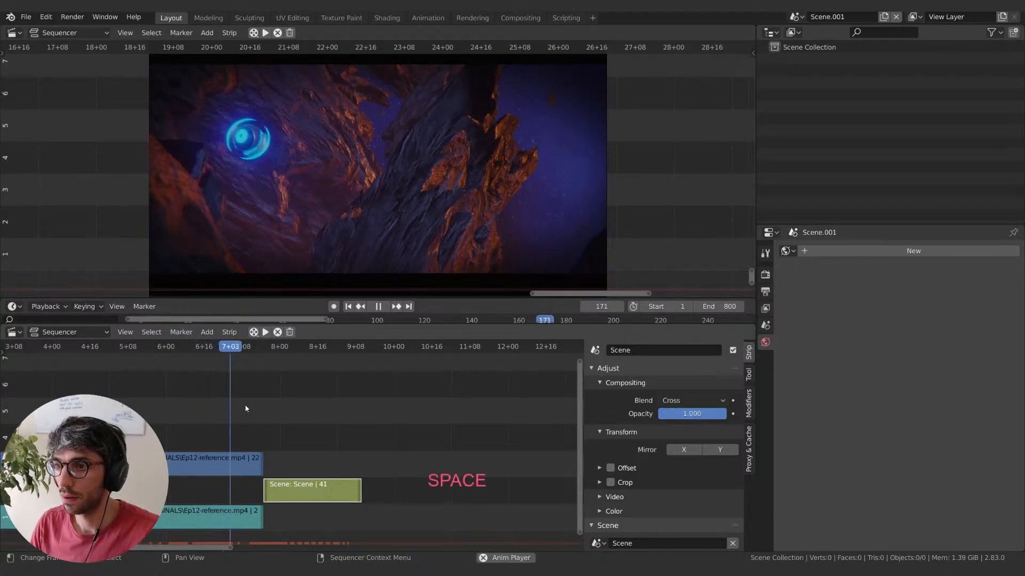
pyautogui.press('space')
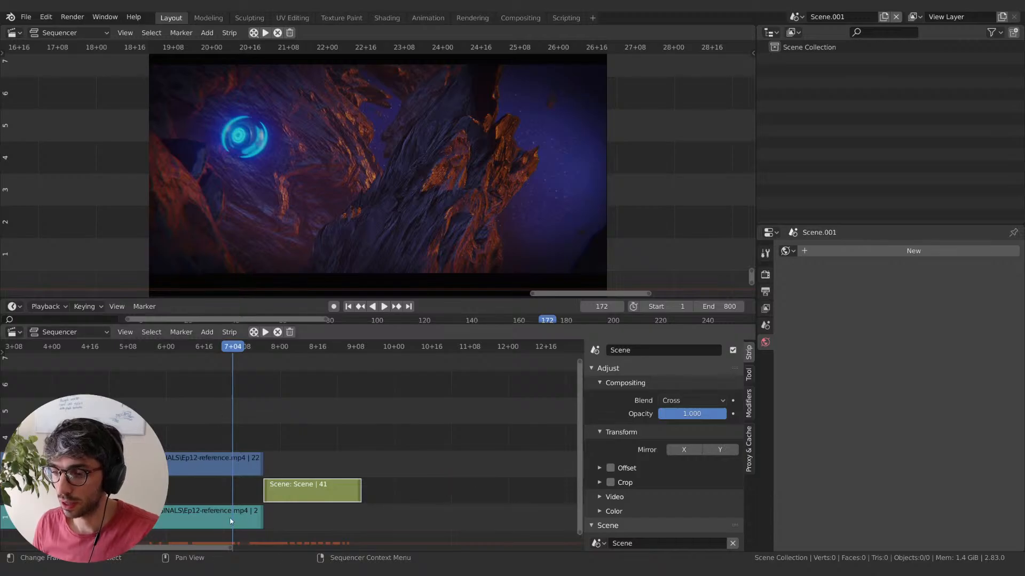
pyautogui.press('space')
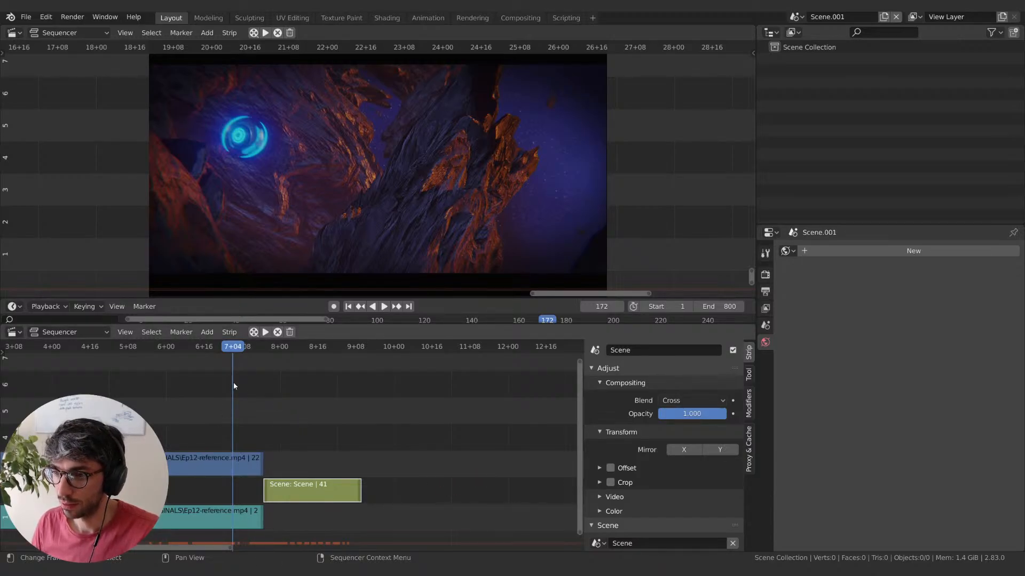
pyautogui.click(237, 362)
pyautogui.press('space')
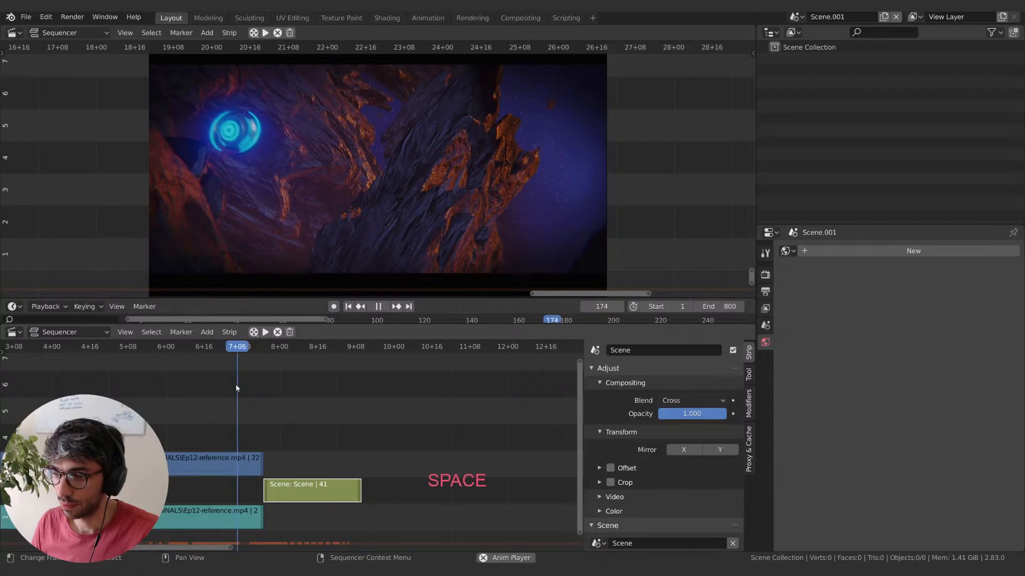
pyautogui.press('space')
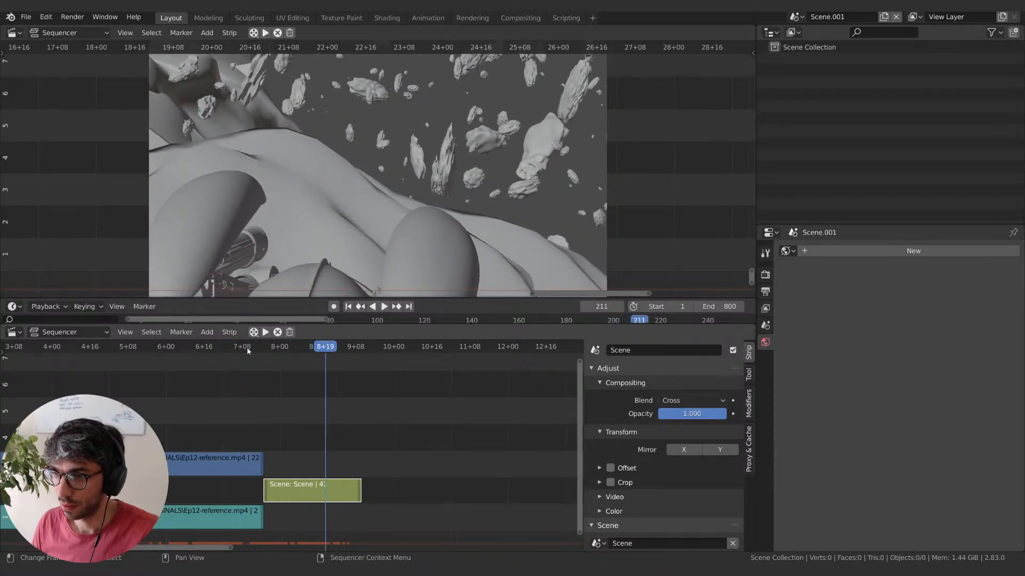
pyautogui.click(247, 347)
pyautogui.press('space')
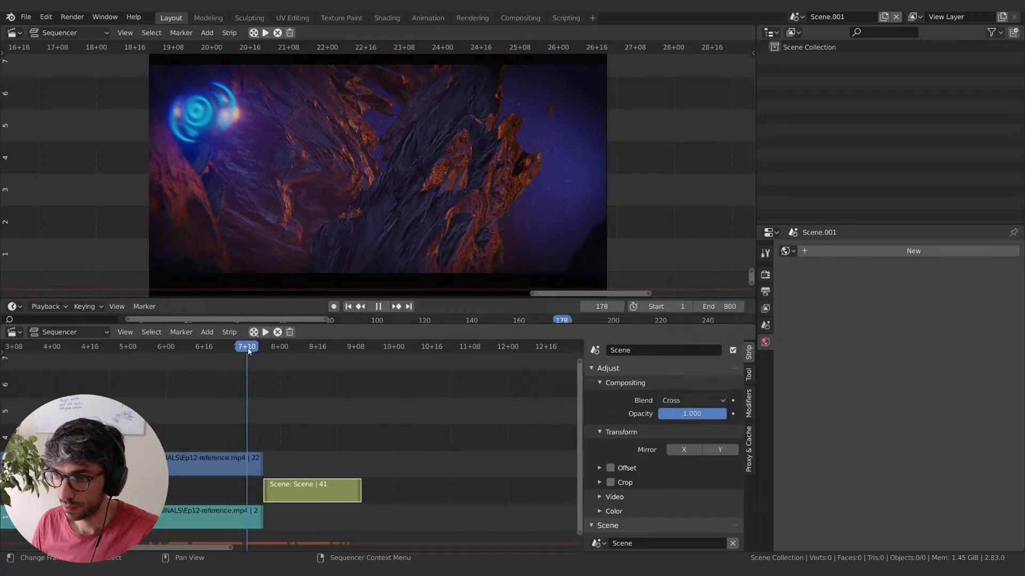
# - Replay the transition into the Scene strip from further back, around 6+13 and 6+16
pyautogui.moveTo(240, 350); pyautogui.dragTo(197, 351)
pyautogui.press('space')
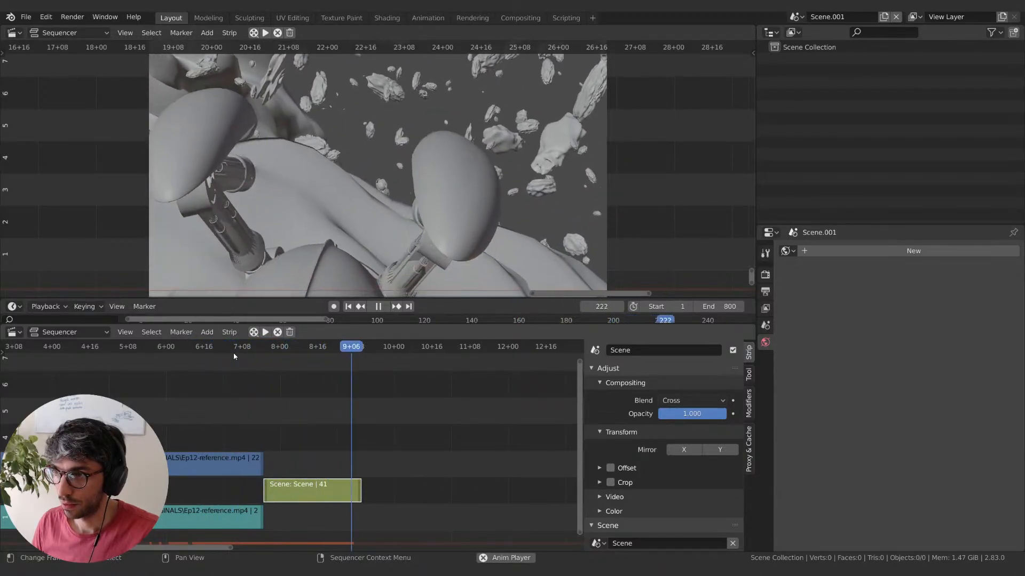
pyautogui.press('space')
pyautogui.click(204, 347)
pyautogui.press('space')
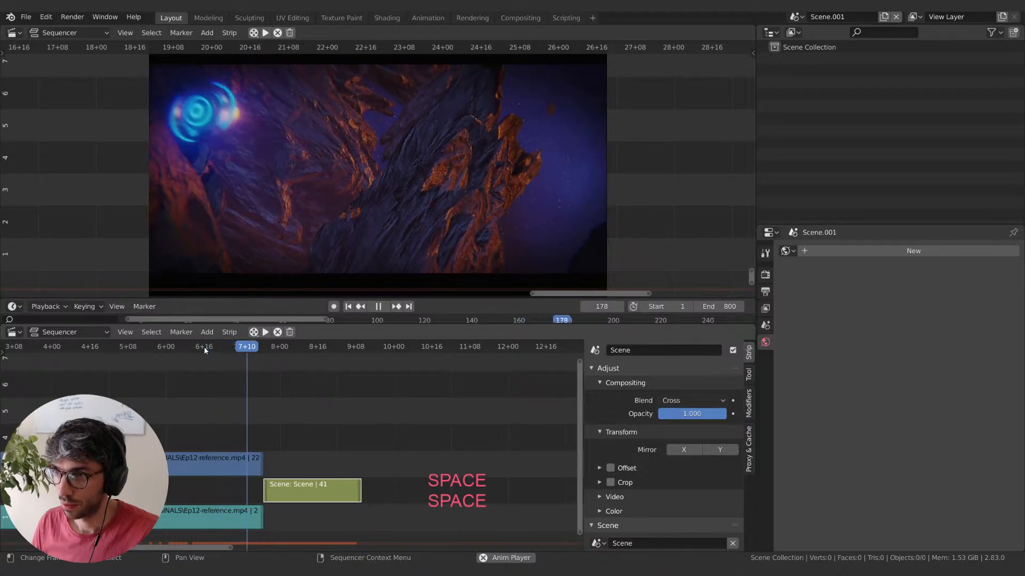
pyautogui.press('space')
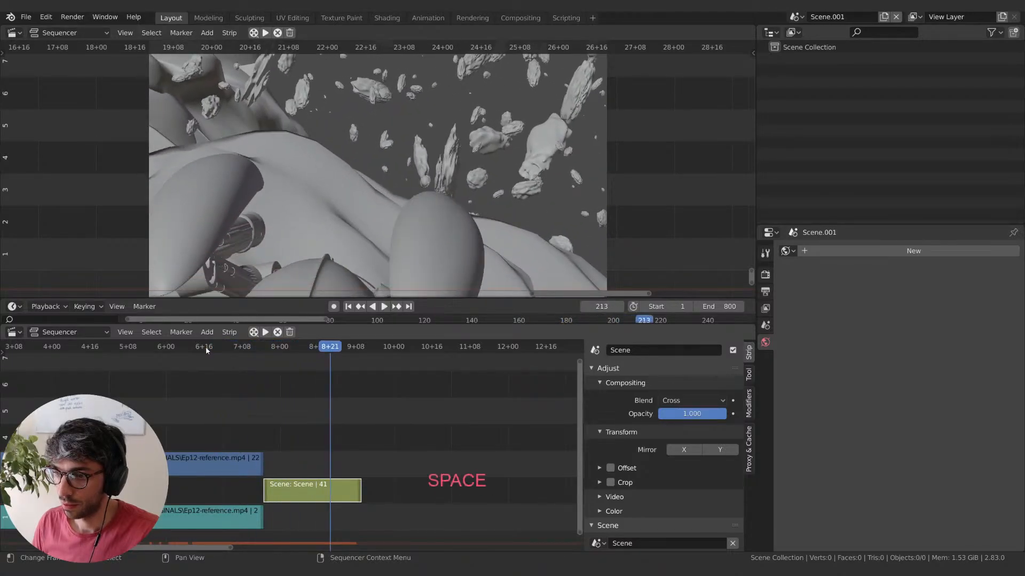
# - Delete the Ep12-reference audio strip from the sequence
pyautogui.click(193, 525)
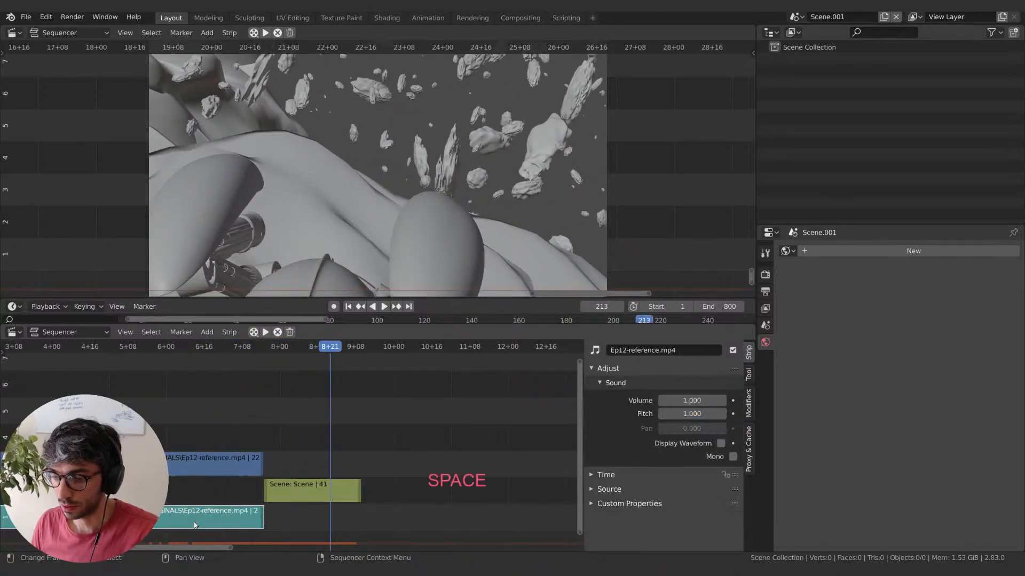
pyautogui.press('x')
pyautogui.click(264, 514)
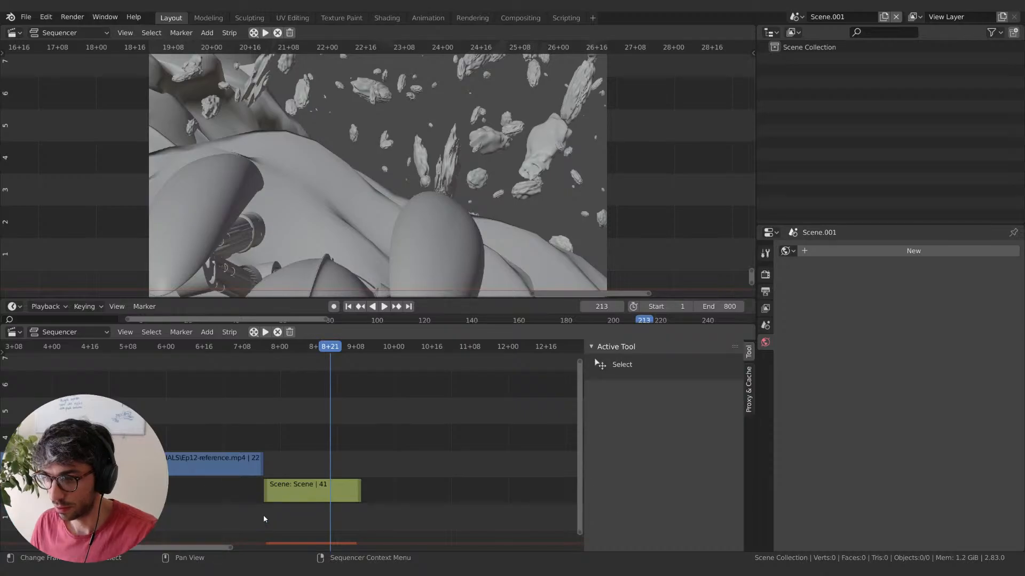
# - Play the silent edit across the cut from around 6+13, and jump to the end of the Scene strip
pyautogui.click(194, 344)
pyautogui.press('space')
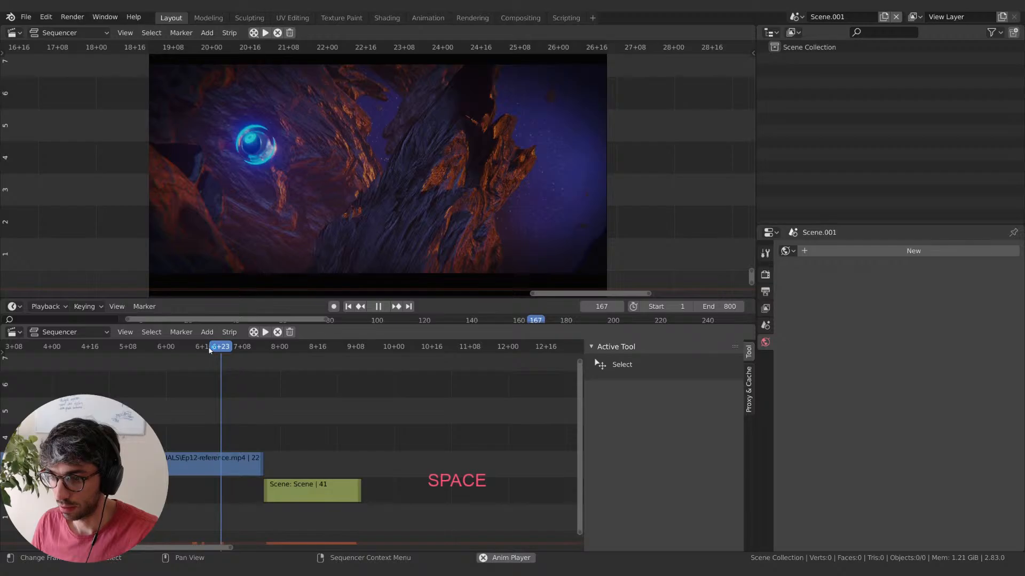
pyautogui.click(198, 348)
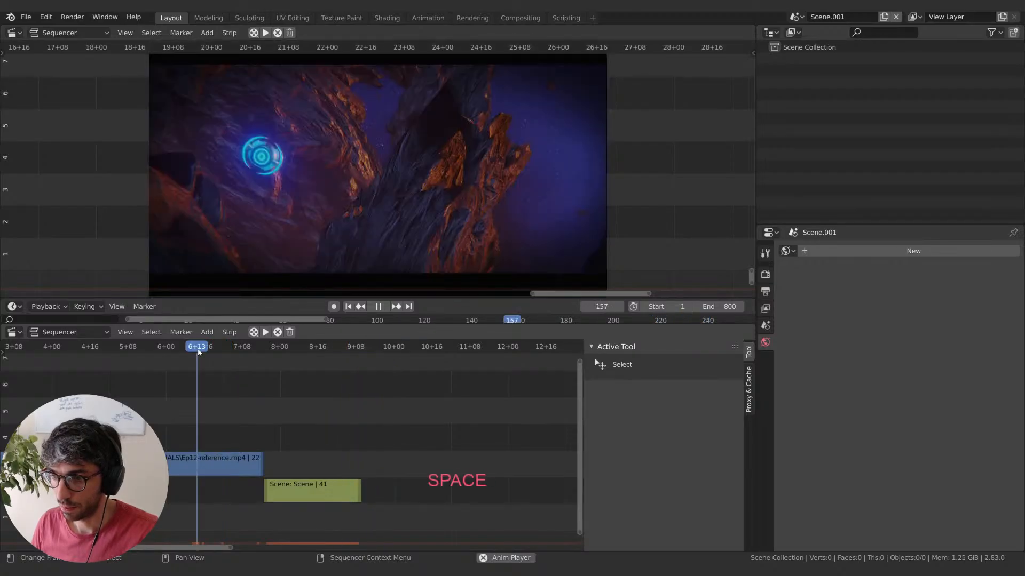
pyautogui.click(363, 348)
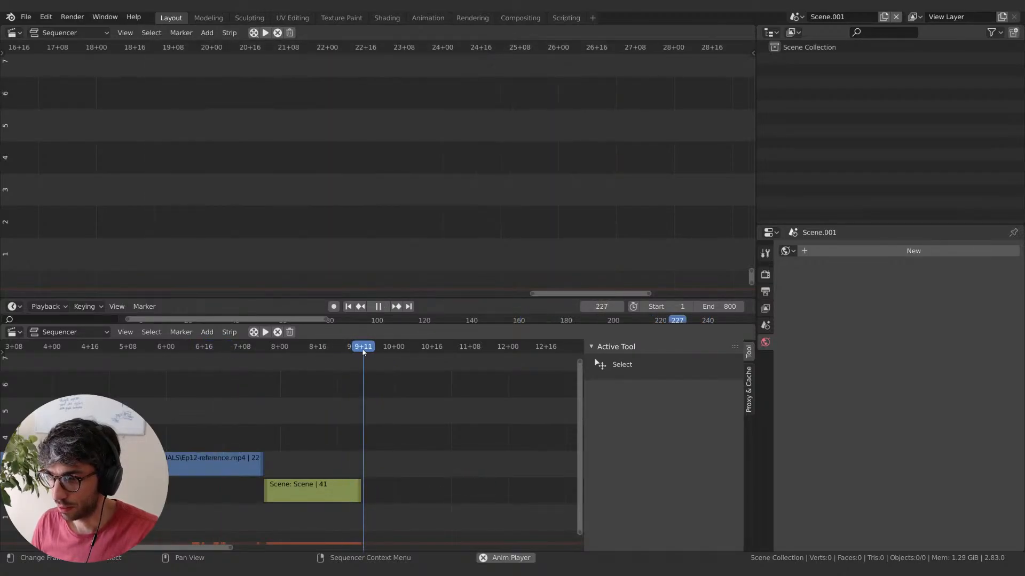
# - Stop playback, place the playhead on the Scene strip's last frame, and set the end frame to 225
pyautogui.press('space')
pyautogui.click(358, 348)
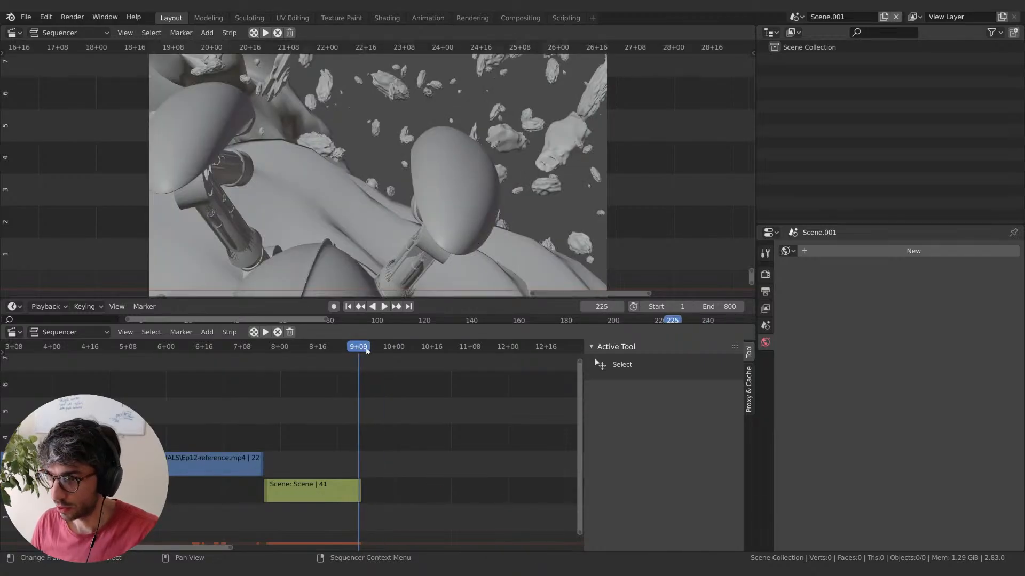
pyautogui.click(722, 306)
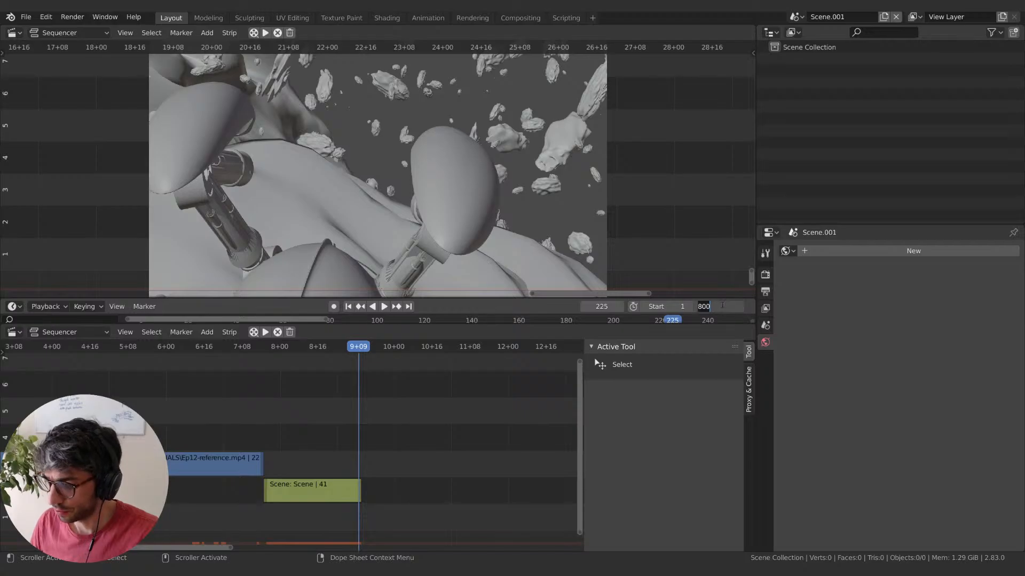
pyautogui.write('225')
pyautogui.press('Return')
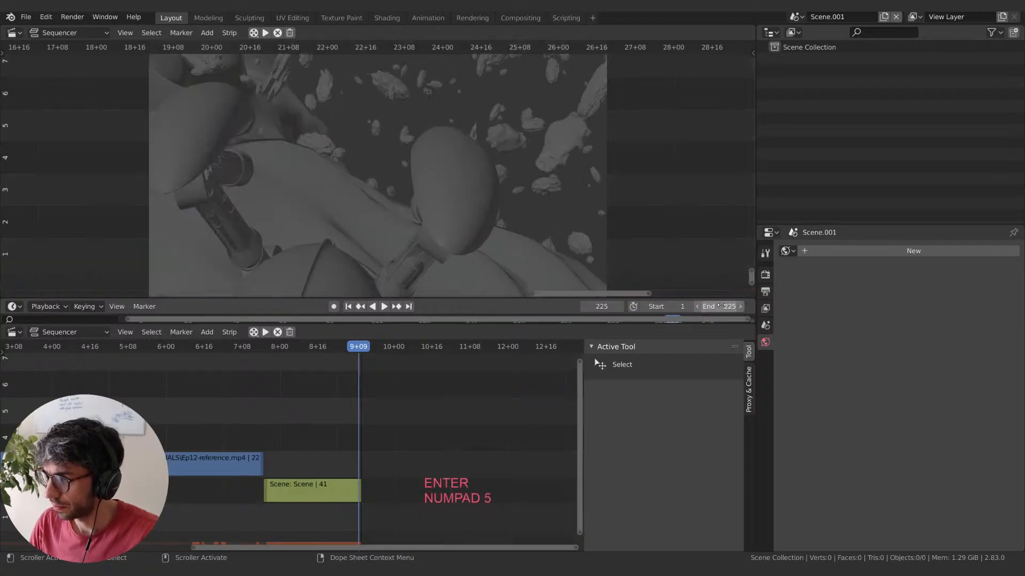
# - Move the playhead to 5+20, set the start frame to 140, and play the shortened range in a loop
pyautogui.click(158, 347)
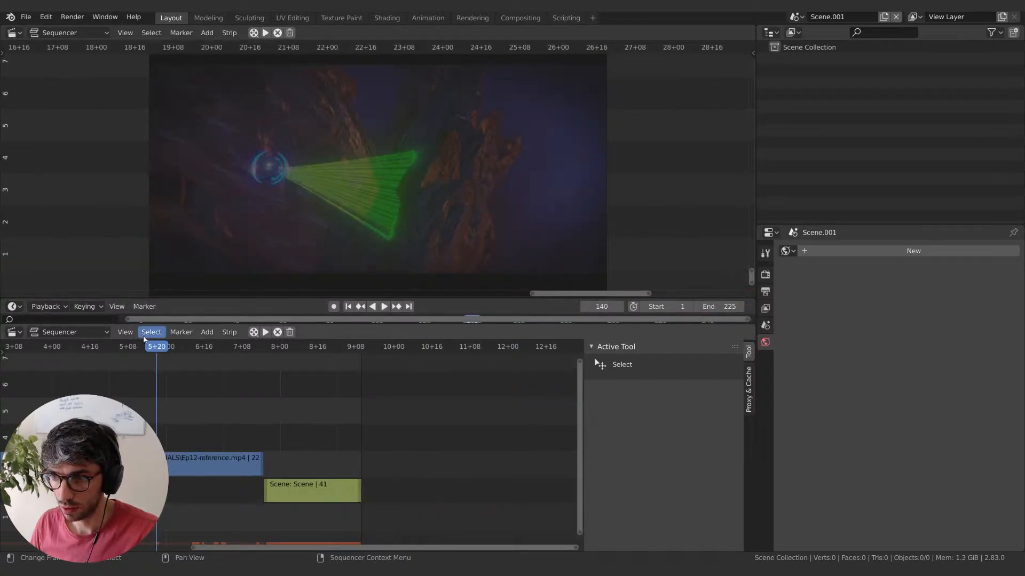
pyautogui.click(673, 306)
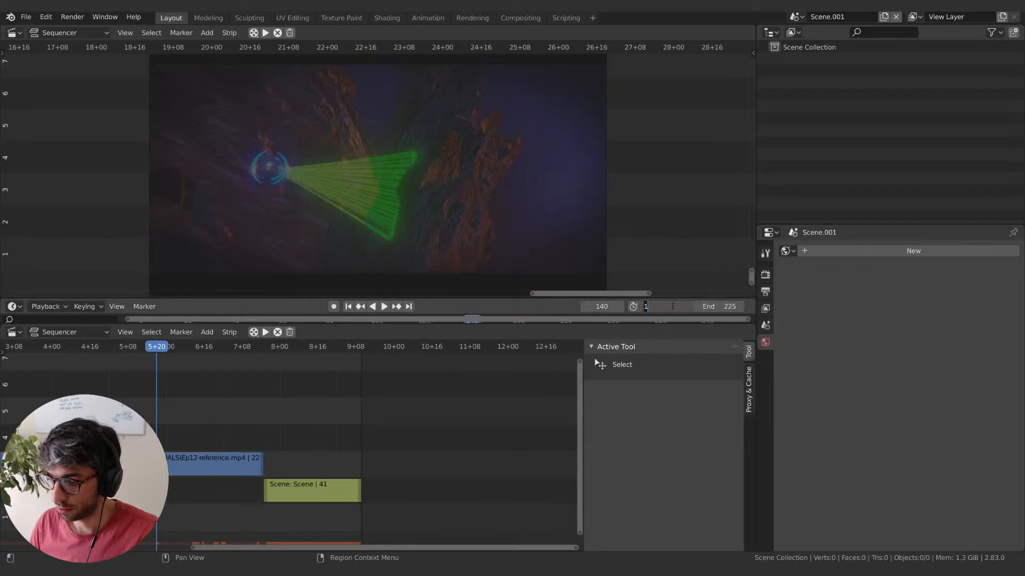
pyautogui.write('140')
pyautogui.press('space')
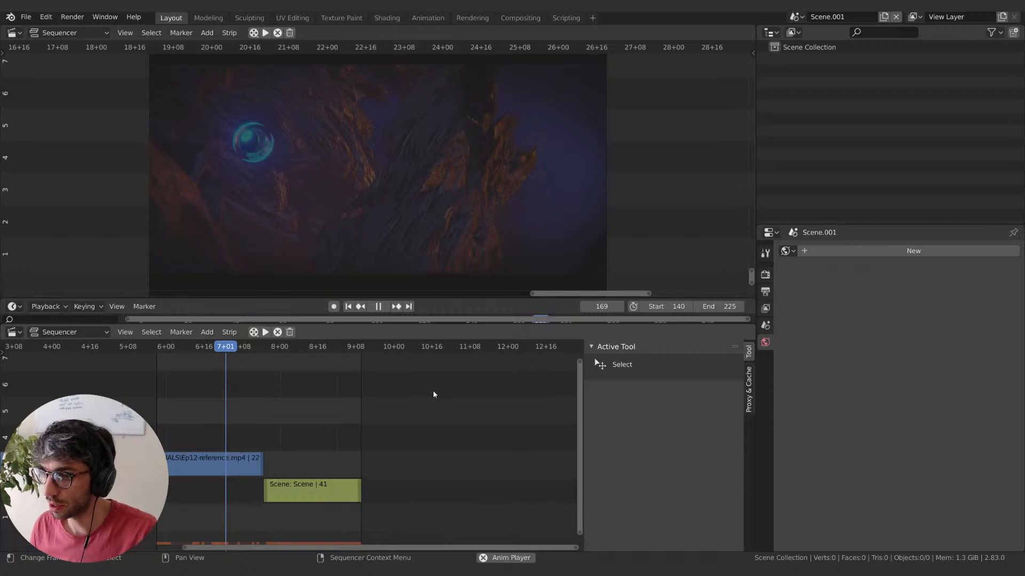
# - Select the Scene strip, stop playback, and inspect its scene source, Input and Camera settings
pyautogui.click(350, 500)
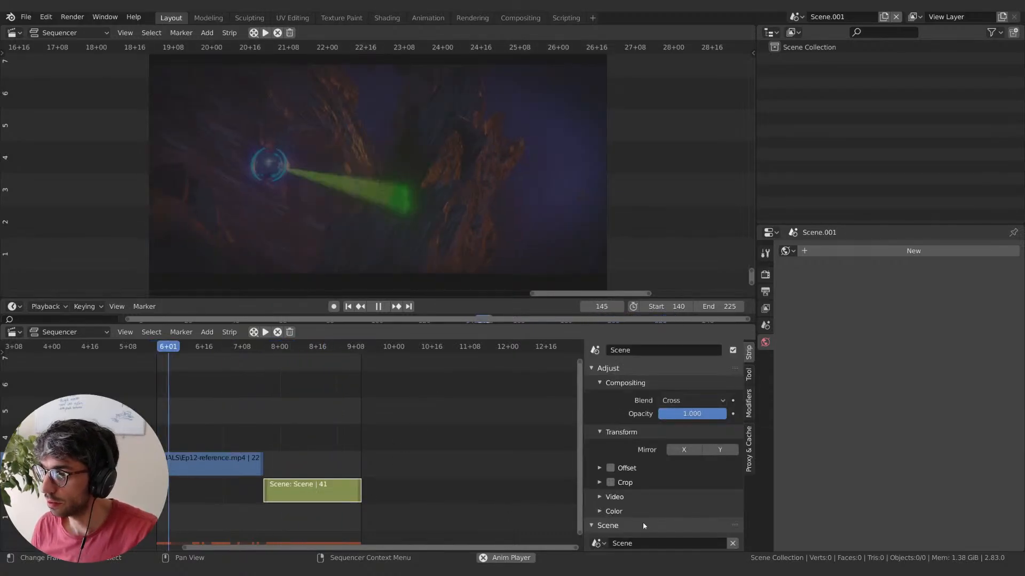
pyautogui.press('space')
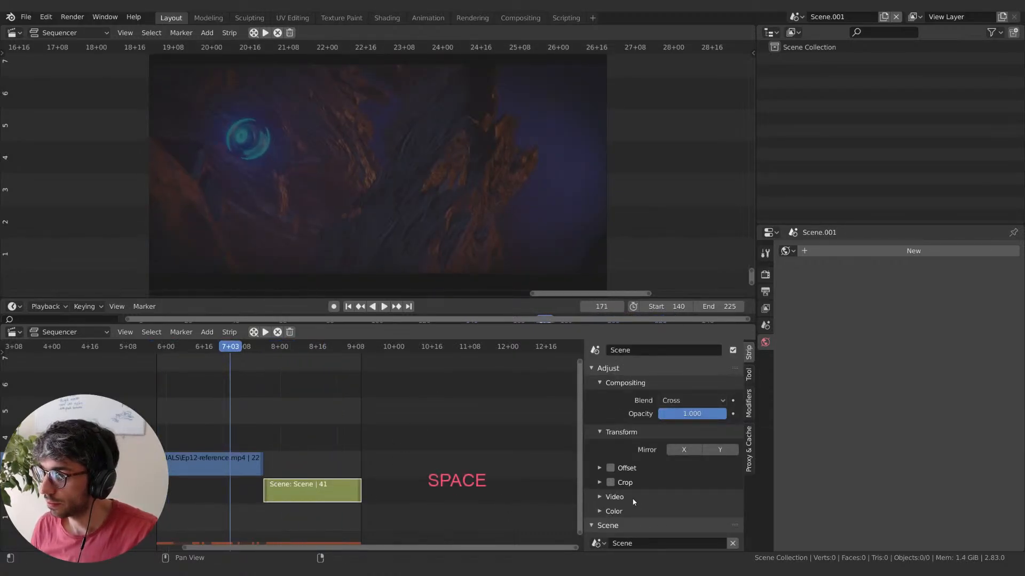
pyautogui.scroll(-5, 634, 502)
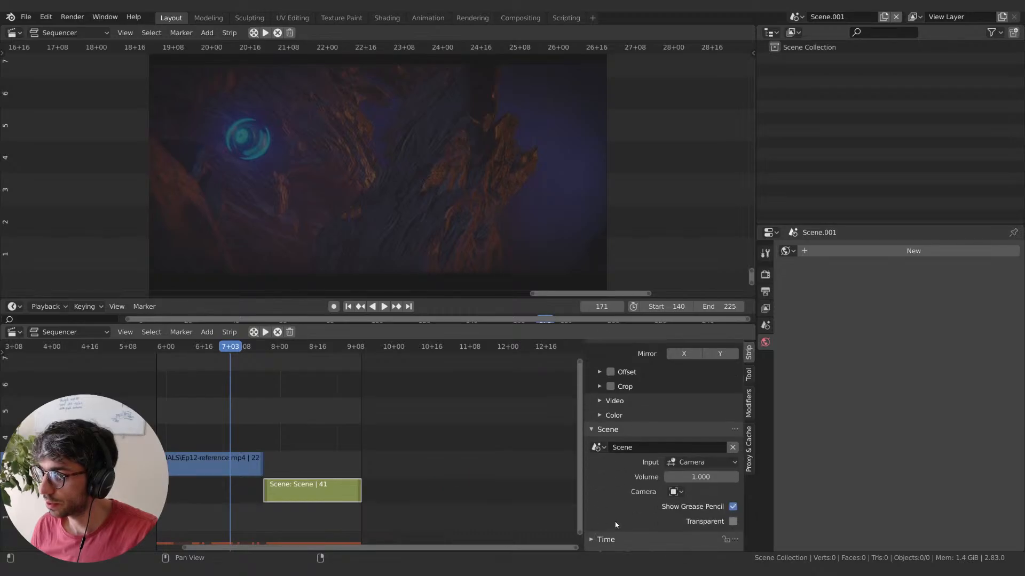
pyautogui.scroll(-1, 639, 507)
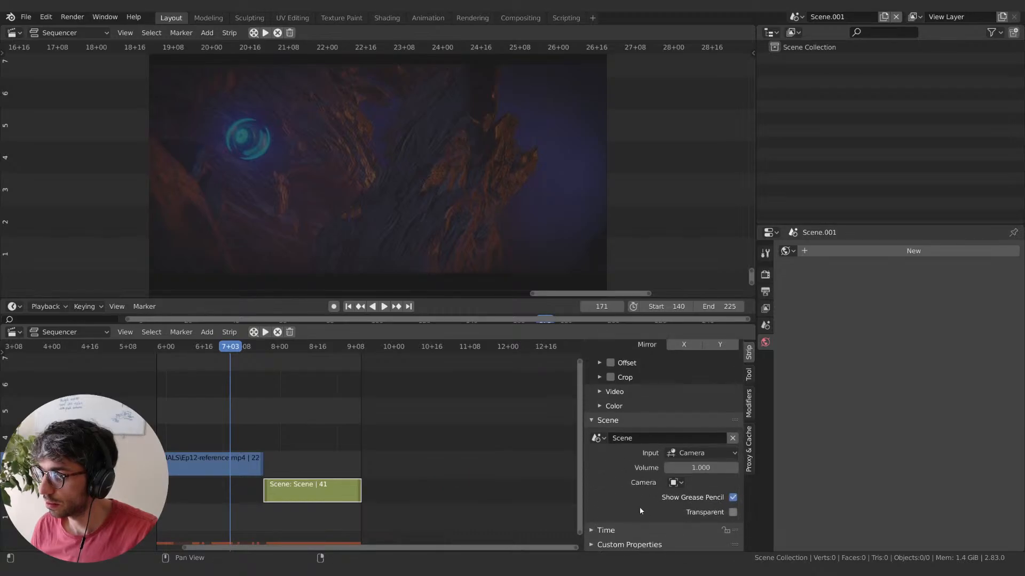
pyautogui.click(599, 407)
pyautogui.click(598, 407)
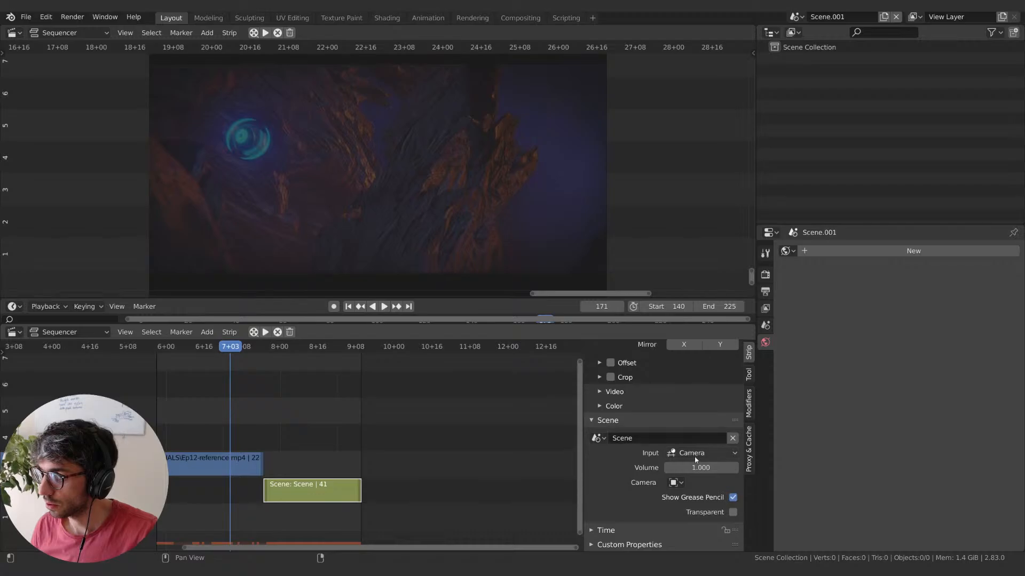
pyautogui.click(693, 453)
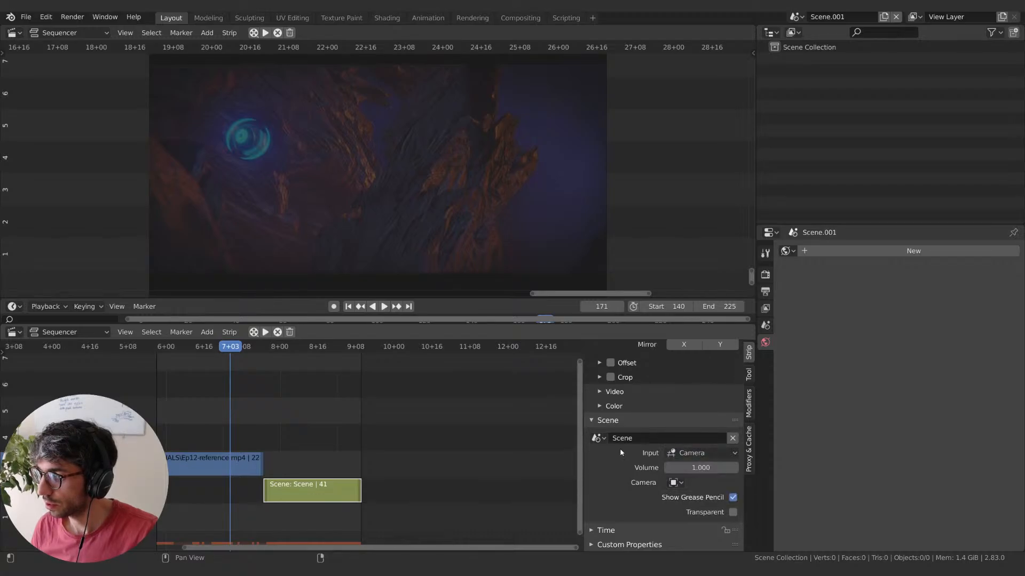
pyautogui.click(675, 483)
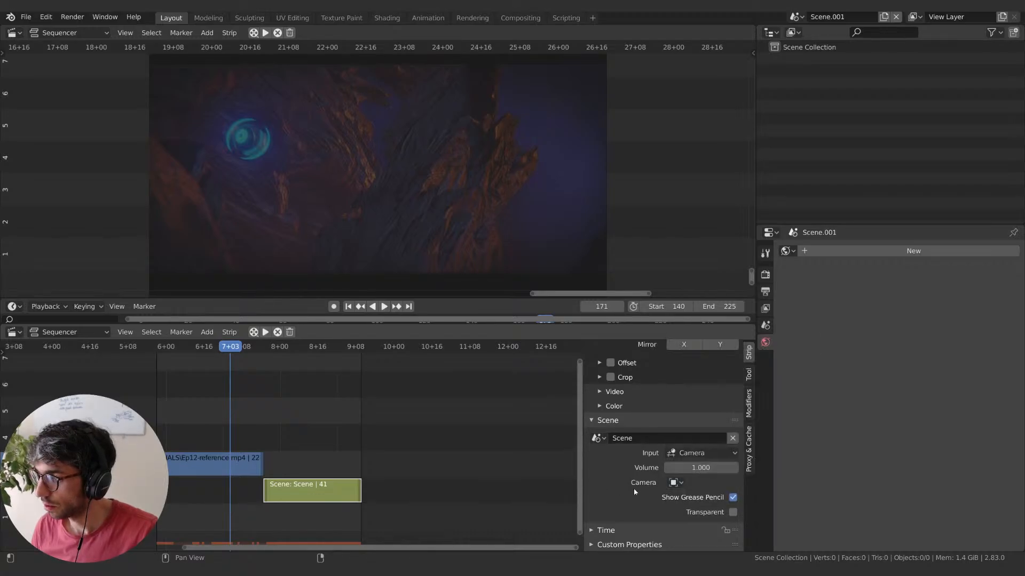
# - Examine the Scene strip's modifier, proxy and cache settings, and its Offset, Color, Time and Custom Properties sections
pyautogui.click(749, 375)
pyautogui.click(748, 436)
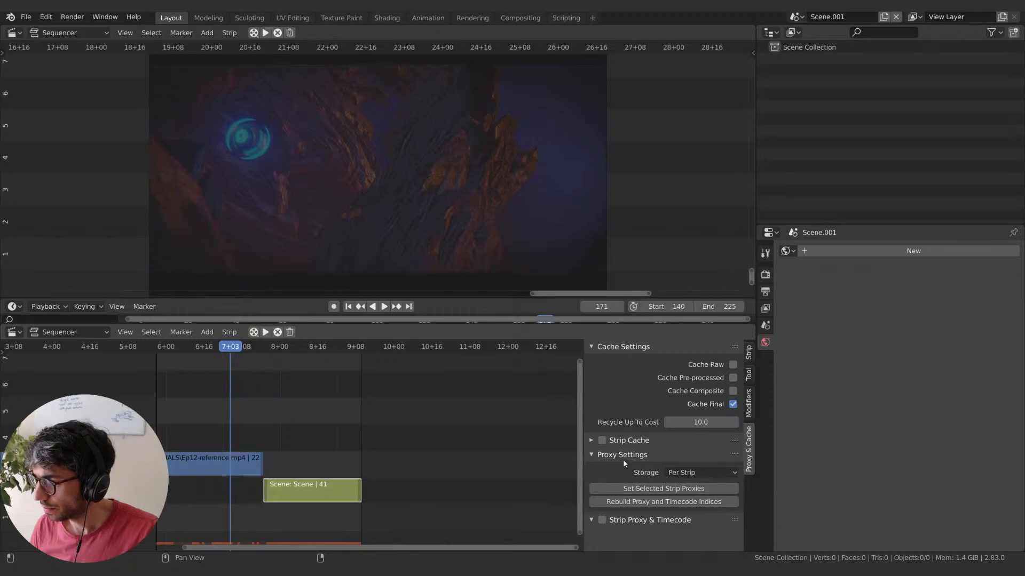
pyautogui.click(749, 404)
pyautogui.click(748, 373)
pyautogui.click(749, 354)
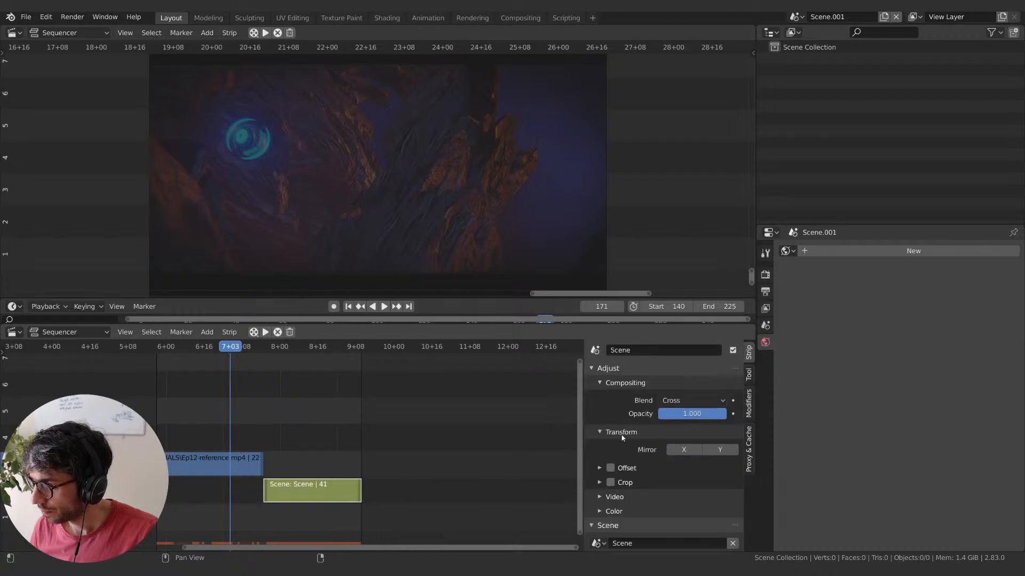
pyautogui.scroll(-3, 629, 437)
pyautogui.click(625, 404)
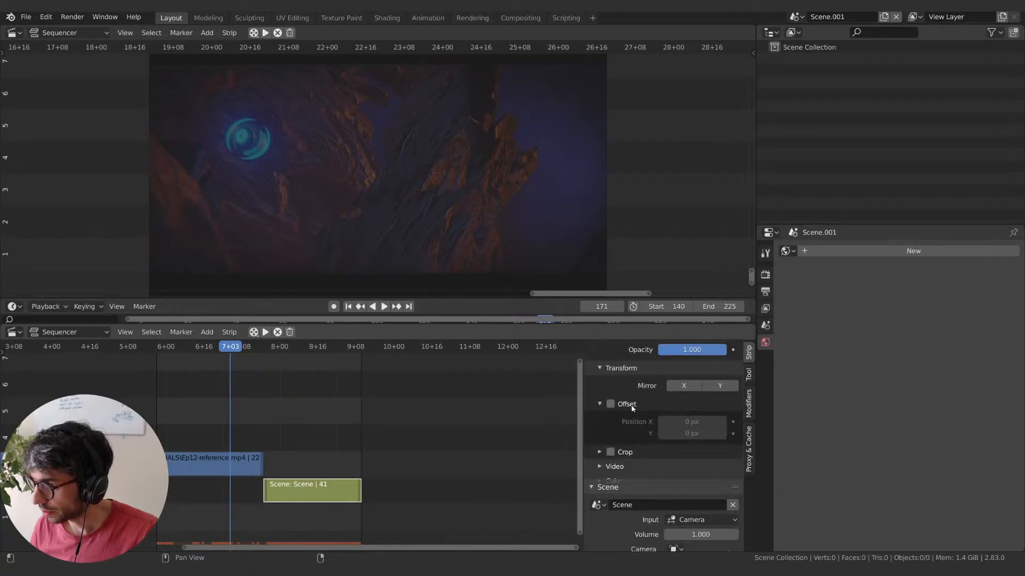
pyautogui.click(627, 404)
pyautogui.click(622, 433)
pyautogui.click(621, 433)
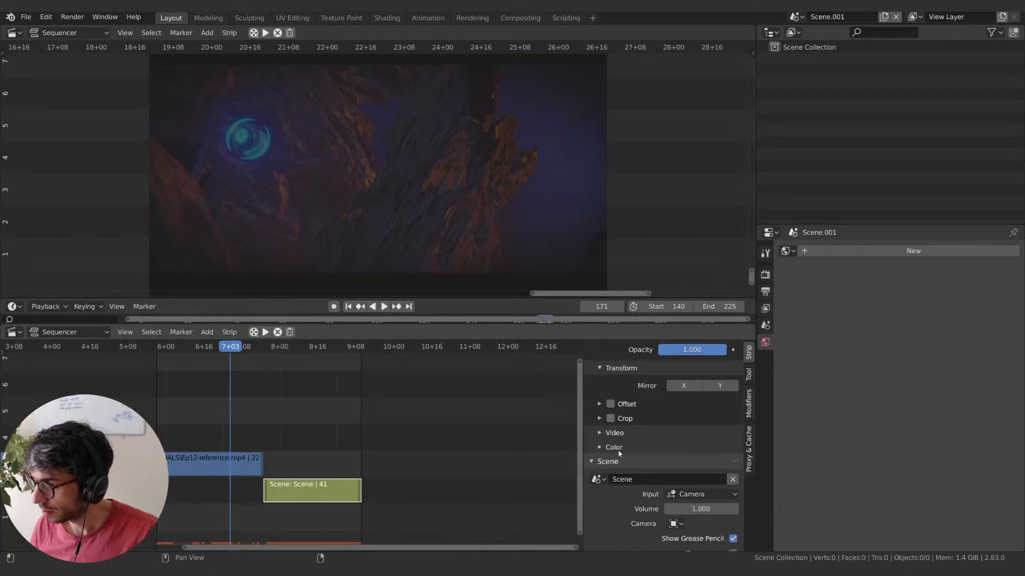
pyautogui.click(617, 448)
pyautogui.click(618, 448)
pyautogui.scroll(-2, 619, 454)
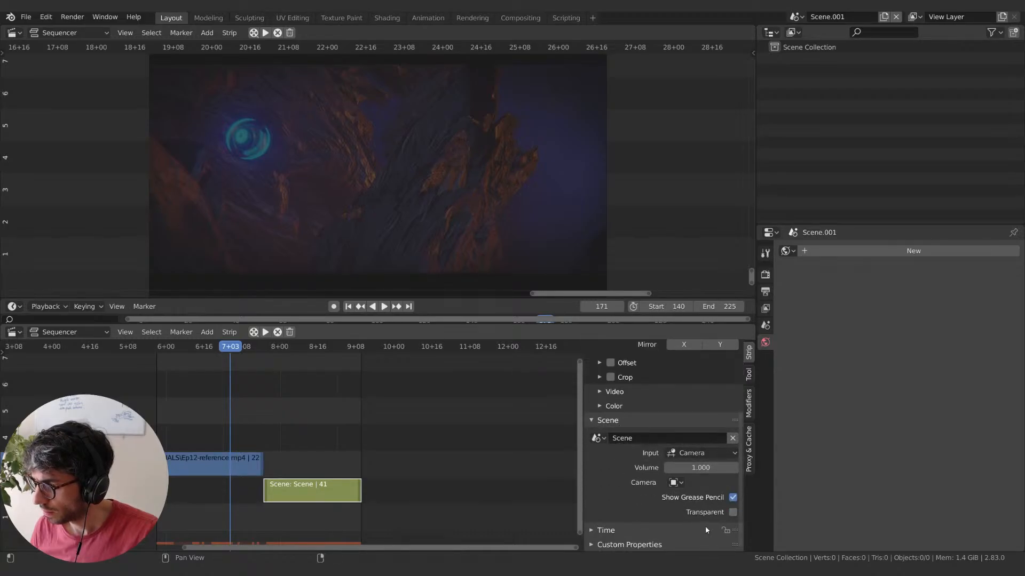
pyautogui.click(606, 530)
pyautogui.scroll(-7, 613, 499)
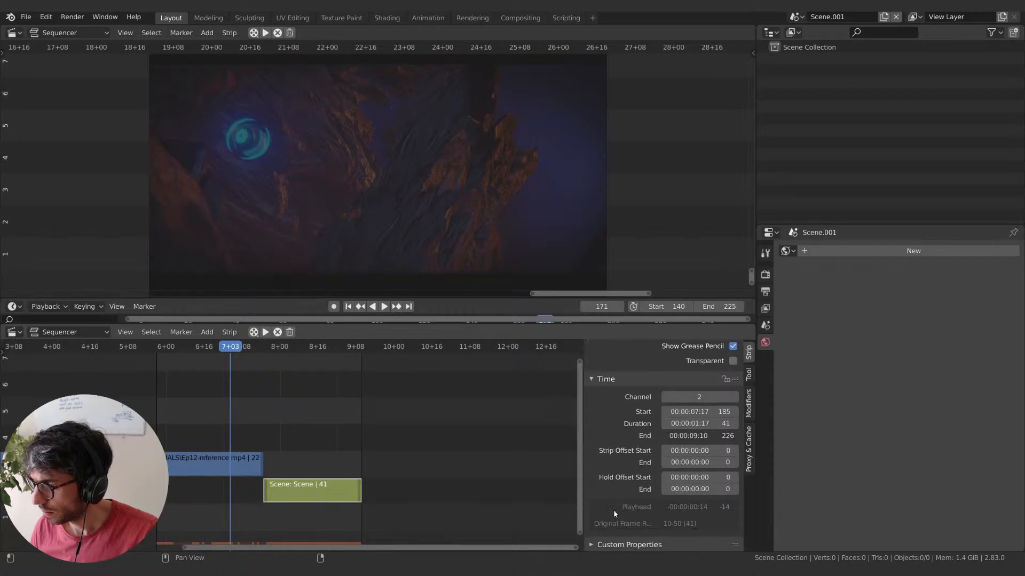
pyautogui.click(612, 546)
pyautogui.scroll(8, 622, 507)
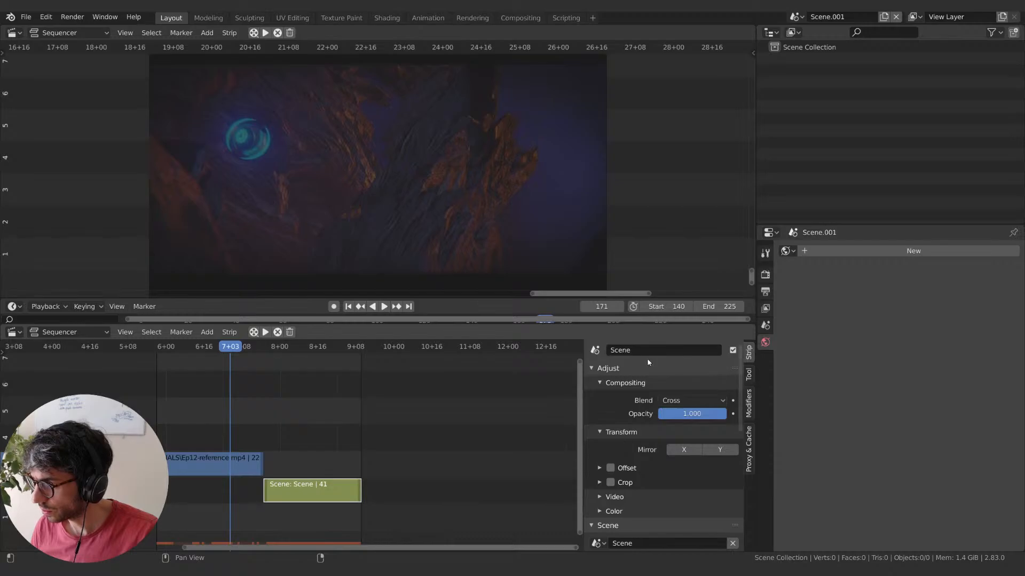
# - Check the Scene strip's available strip commands, play the edit through the cut, and stop near the strip's end
pyautogui.rightClick(307, 497)
pyautogui.moveTo(307, 497)
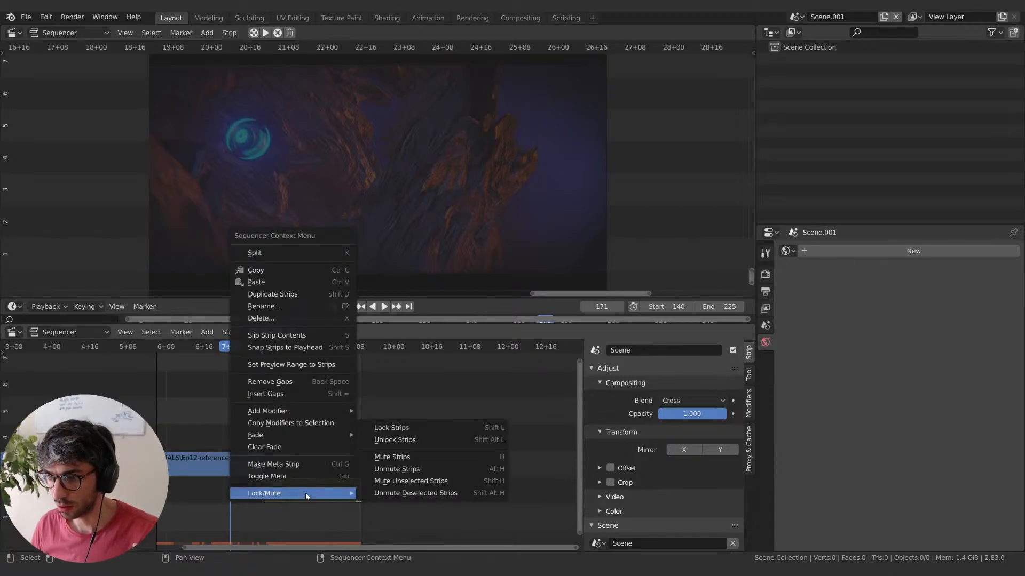
pyautogui.press('space')
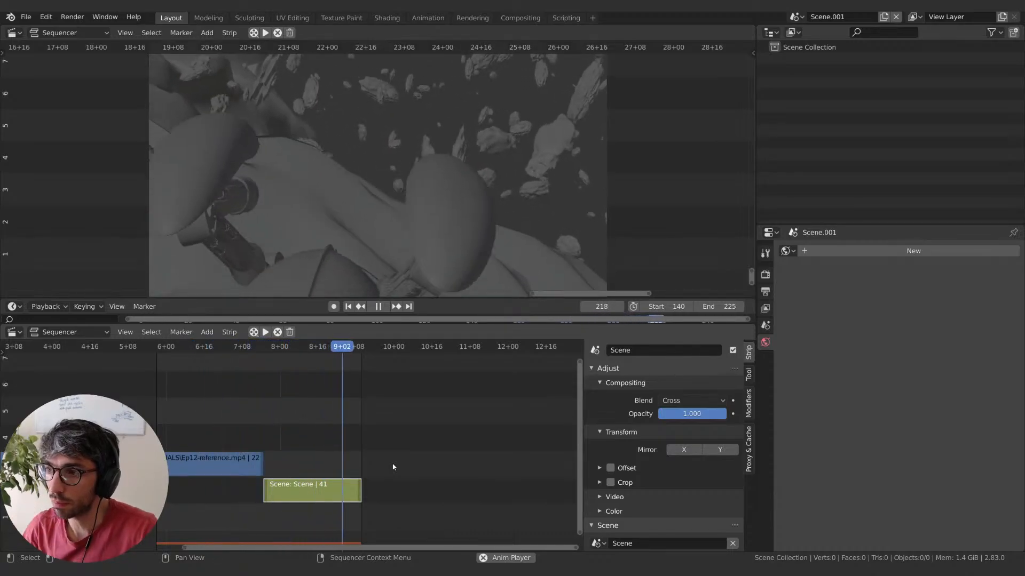
pyautogui.press('space')
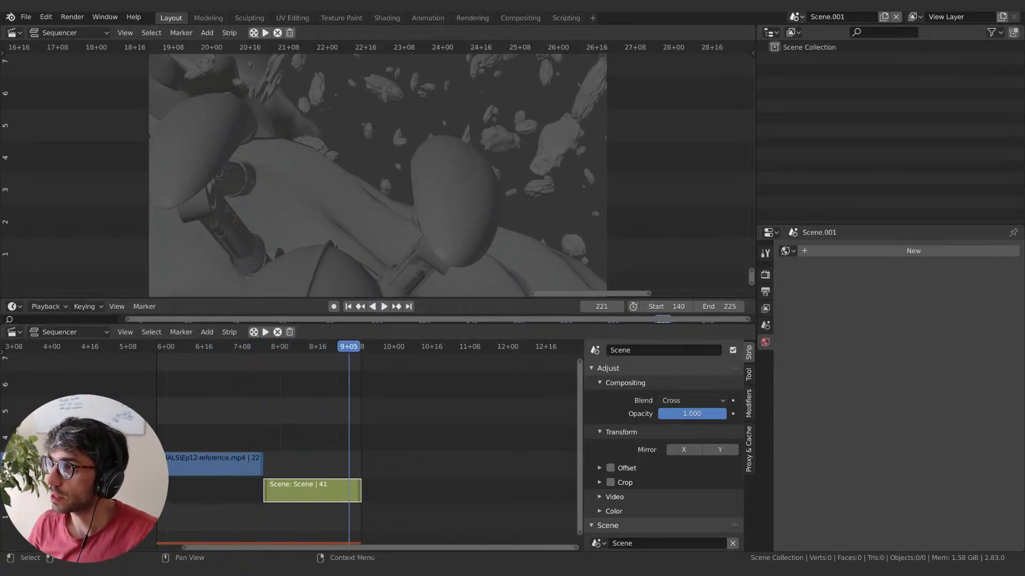
# - Switch the active scene from Scene.001 to Scene
pyautogui.click(795, 16)
pyautogui.click(811, 35)
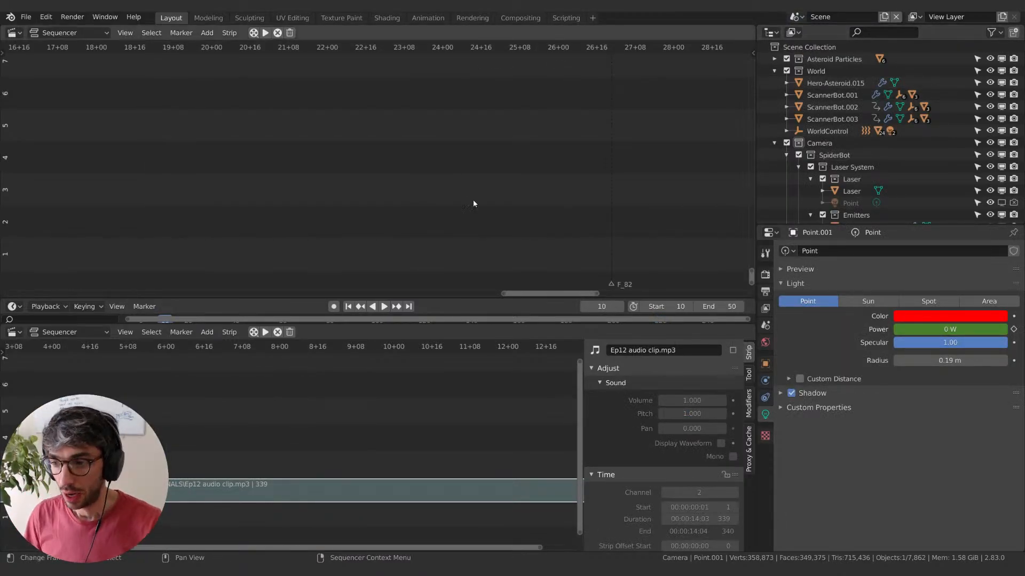
pyautogui.scroll(-15, 259, 434)
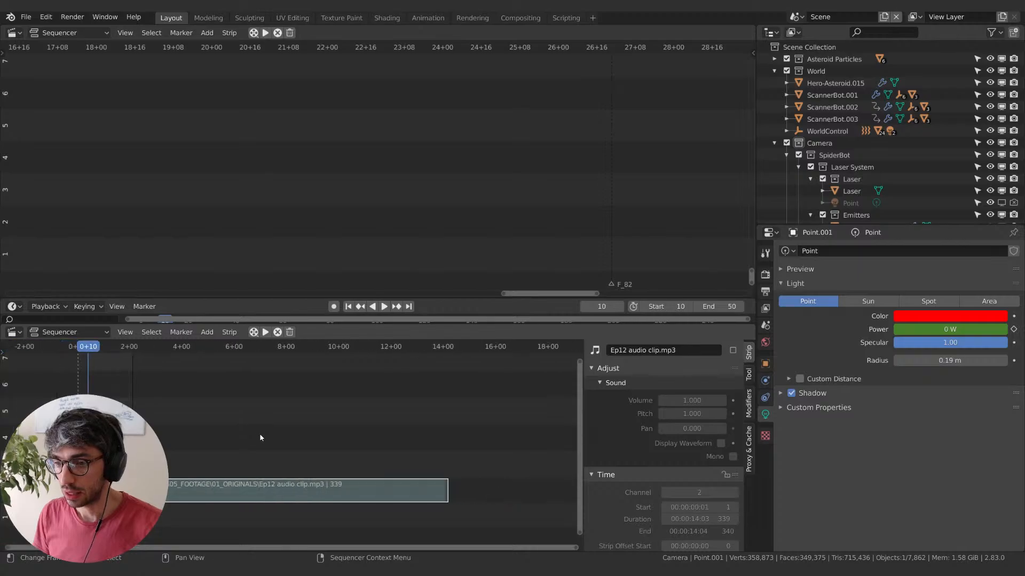
pyautogui.moveTo(241, 439); pyautogui.dragTo(315, 443, button='middle')
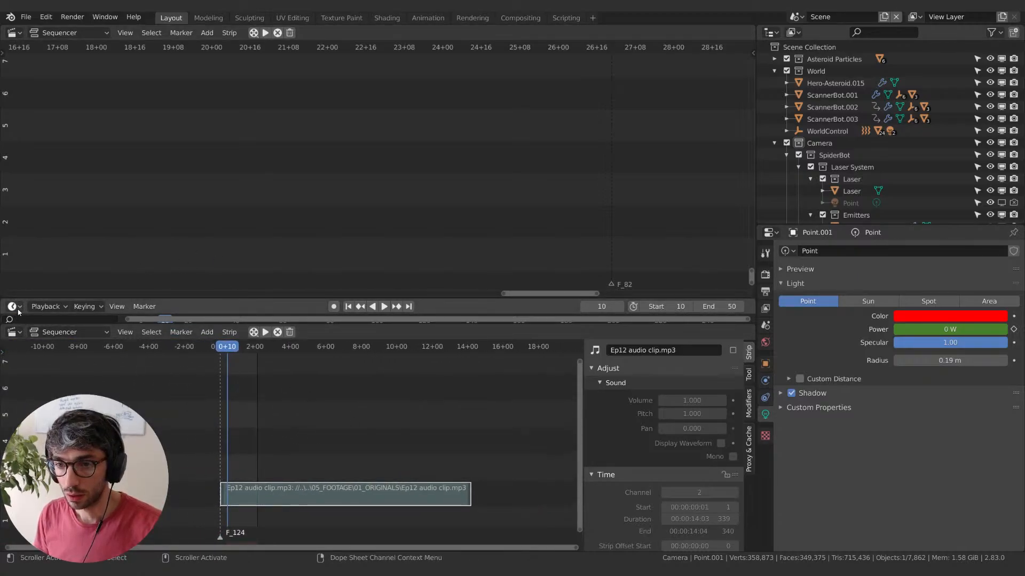
# - Turn the upper area into a 3D Viewport, replace the lower sequencer area with the timeline, and enlarge the viewport
pyautogui.click(15, 33)
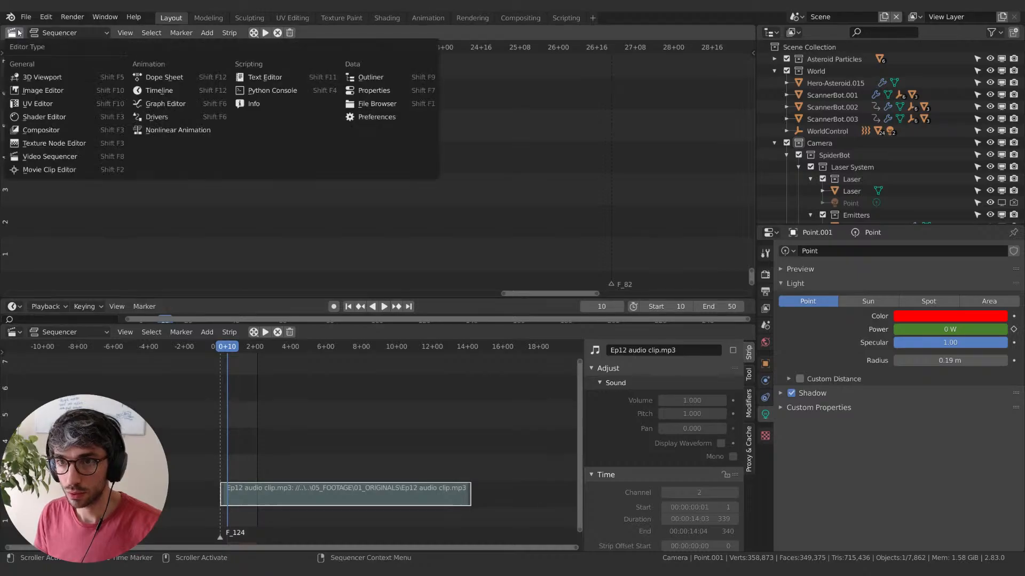
pyautogui.click(53, 79)
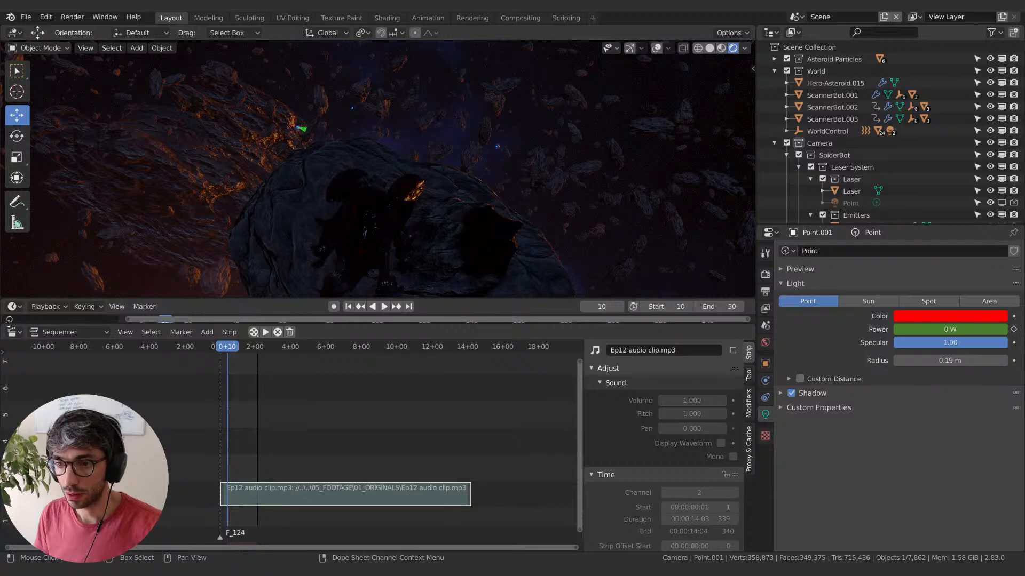
pyautogui.moveTo(5, 332); pyautogui.dragTo(121, 362)
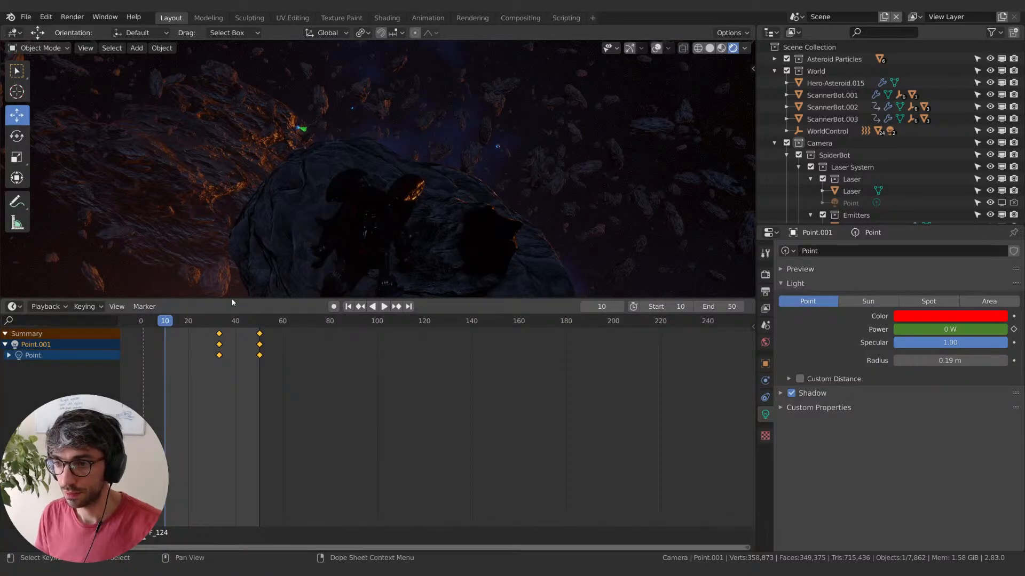
pyautogui.moveTo(233, 298); pyautogui.dragTo(235, 358)
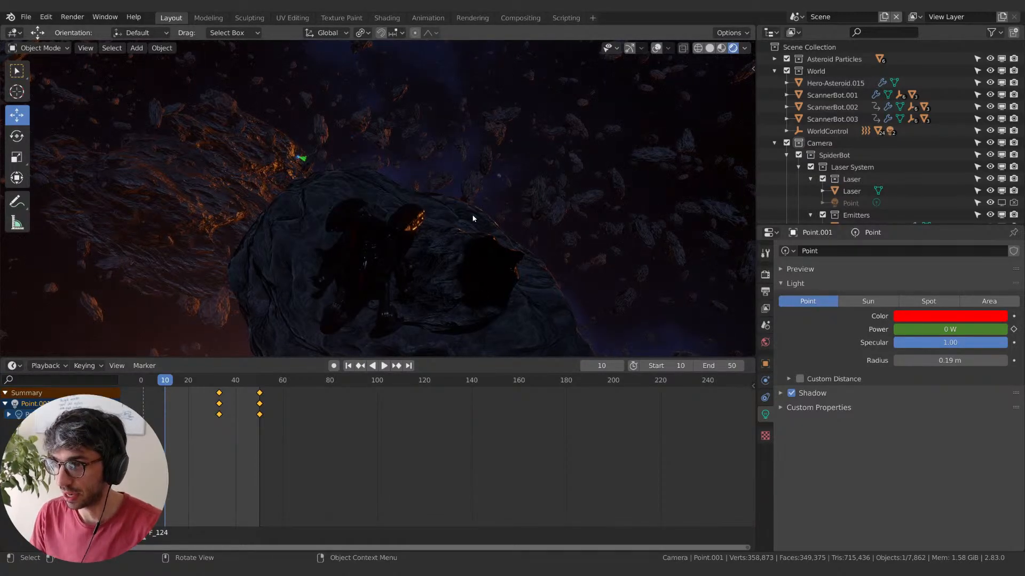
# - Look through the scene camera and play the shot to review its animation
pyautogui.press('KP_0')
pyautogui.press('space')
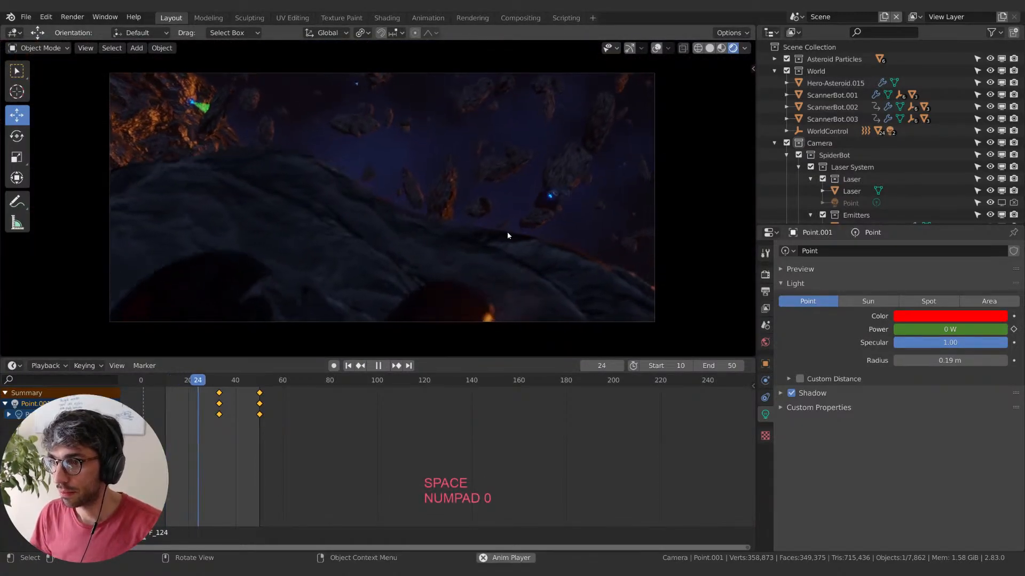
pyautogui.press('space')
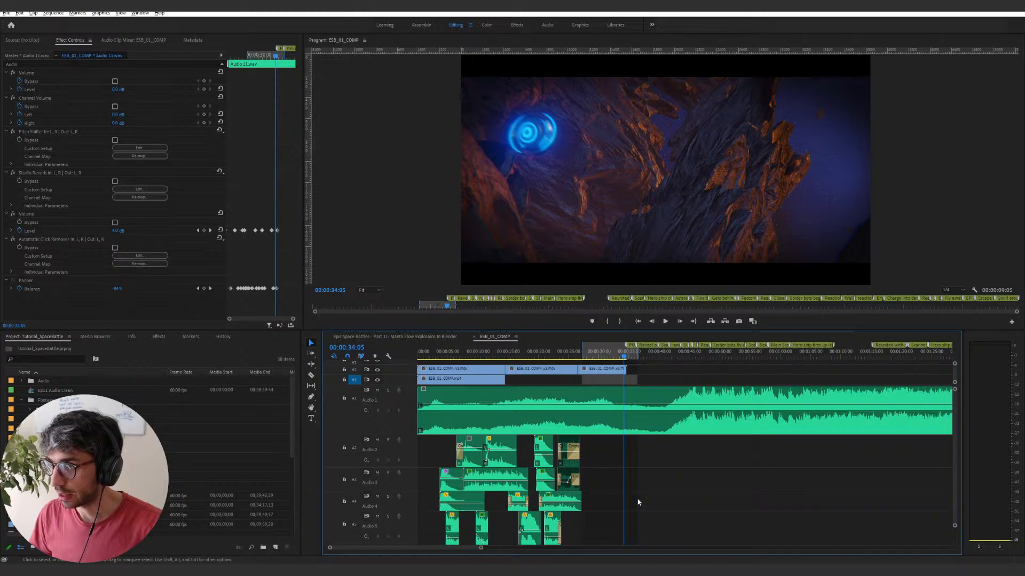
# - In Premiere Pro, mark the In point of ESB_01_COMP at the end of the last video clip, 00:00:34:15
pyautogui.click(619, 356)
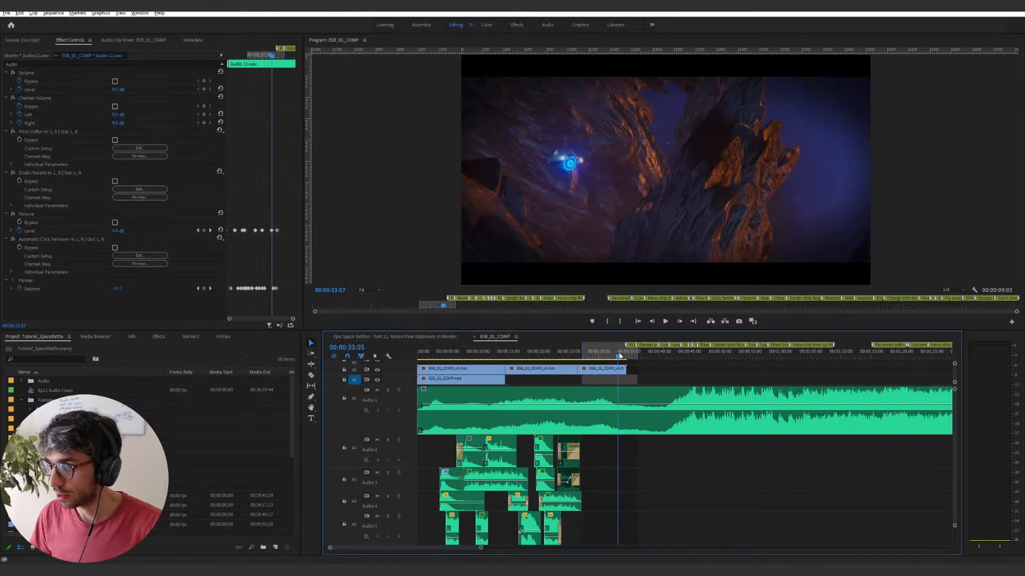
pyautogui.moveTo(619, 356); pyautogui.dragTo(628, 357)
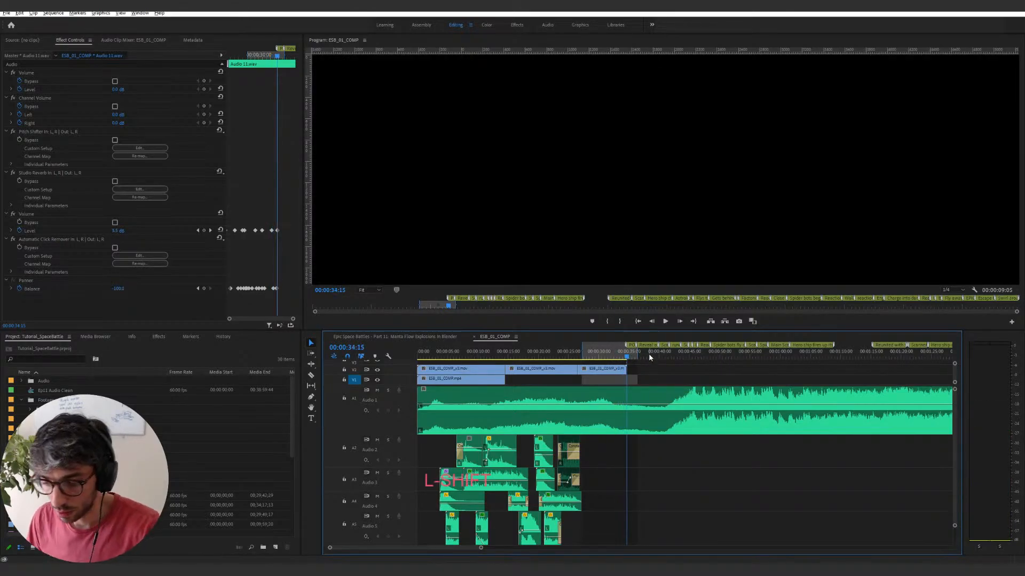
pyautogui.press('=')
pyautogui.press('=')
pyautogui.moveTo(779, 355); pyautogui.dragTo(817, 357)
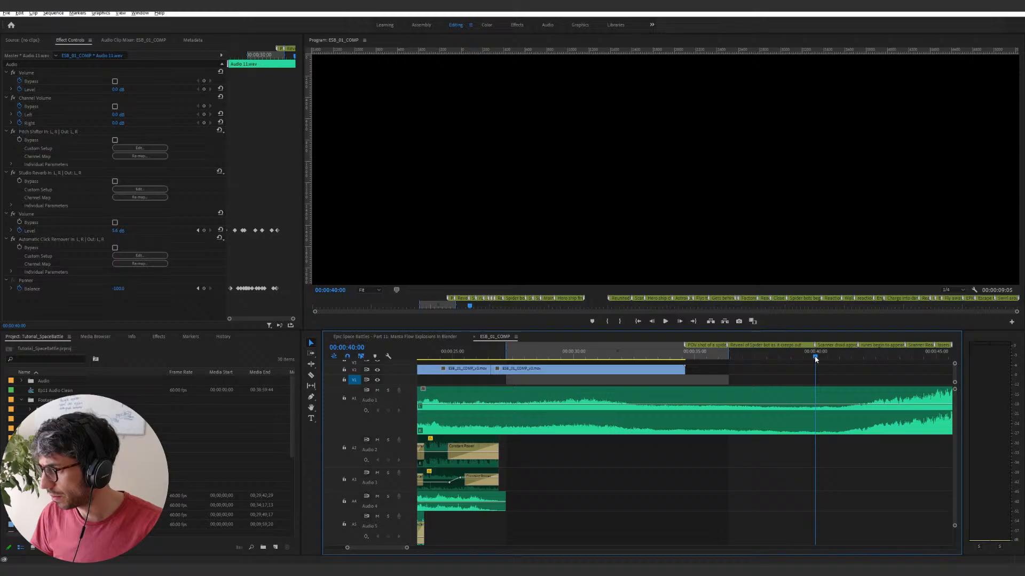
pyautogui.keyDown('shift'); pyautogui.moveTo(692, 357); pyautogui.dragTo(688, 356); pyautogui.keyUp('shift')
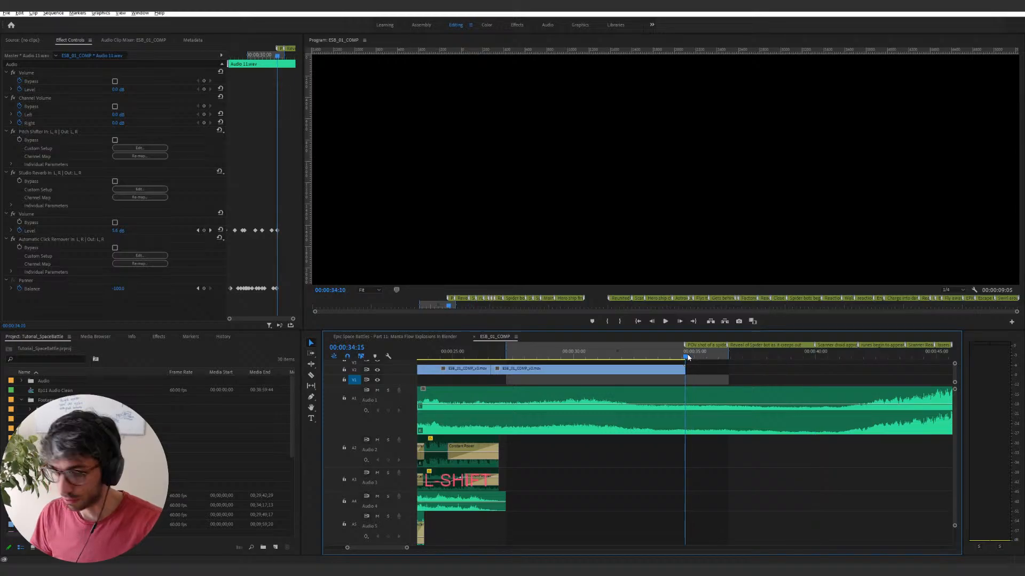
pyautogui.press('i')
# - Mark the sequence's Out point at the marker around 00:00:40:00
pyautogui.click(821, 357)
pyautogui.keyDown('shift'); pyautogui.moveTo(822, 357); pyautogui.dragTo(819, 356); pyautogui.keyUp('shift')
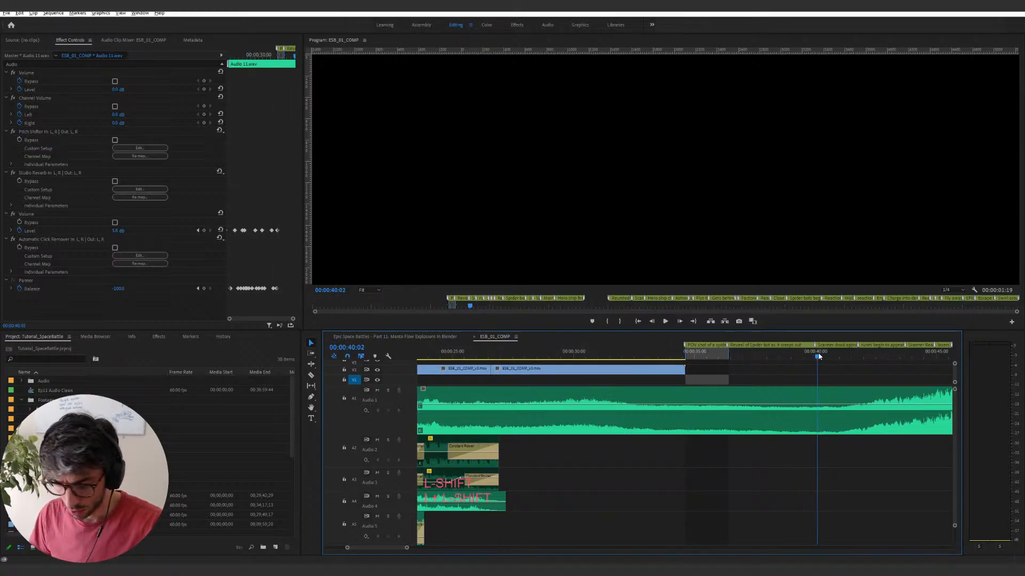
pyautogui.press('o')
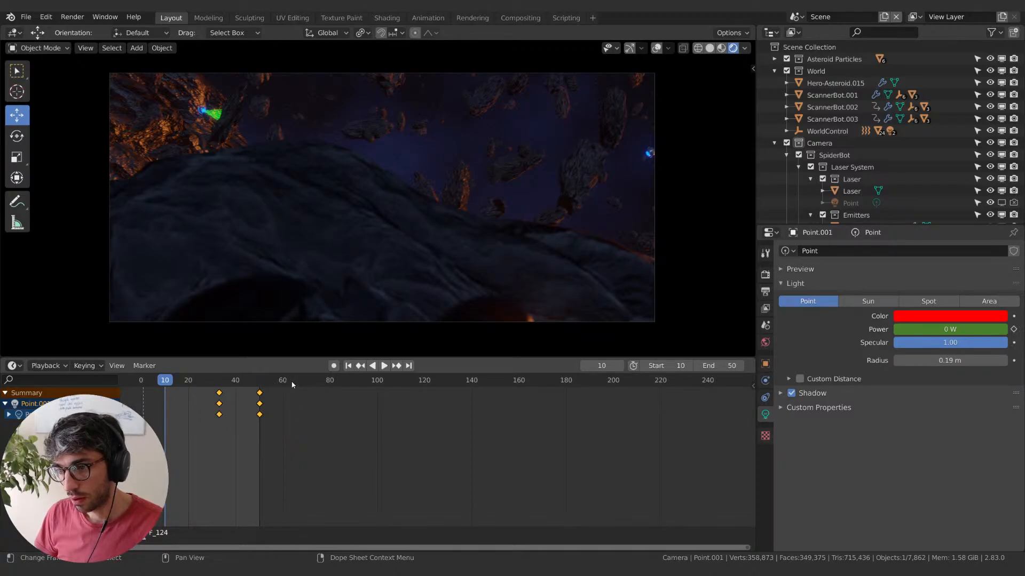
# - Back in Blender, play the shot past its end range from frame 100 and place the playhead on frame 129
pyautogui.click(378, 385)
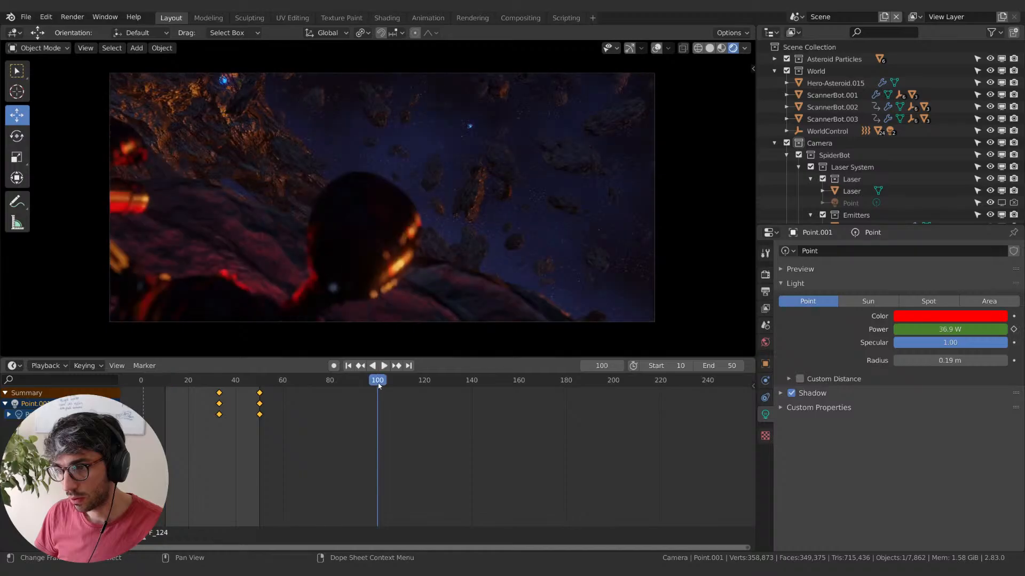
pyautogui.press('space')
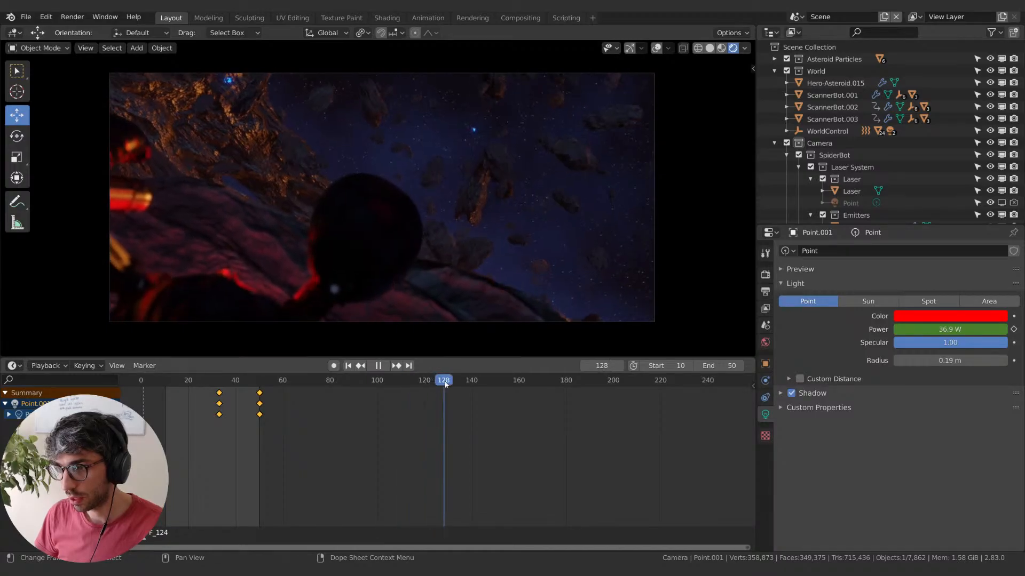
pyautogui.moveTo(448, 386); pyautogui.dragTo(448, 385)
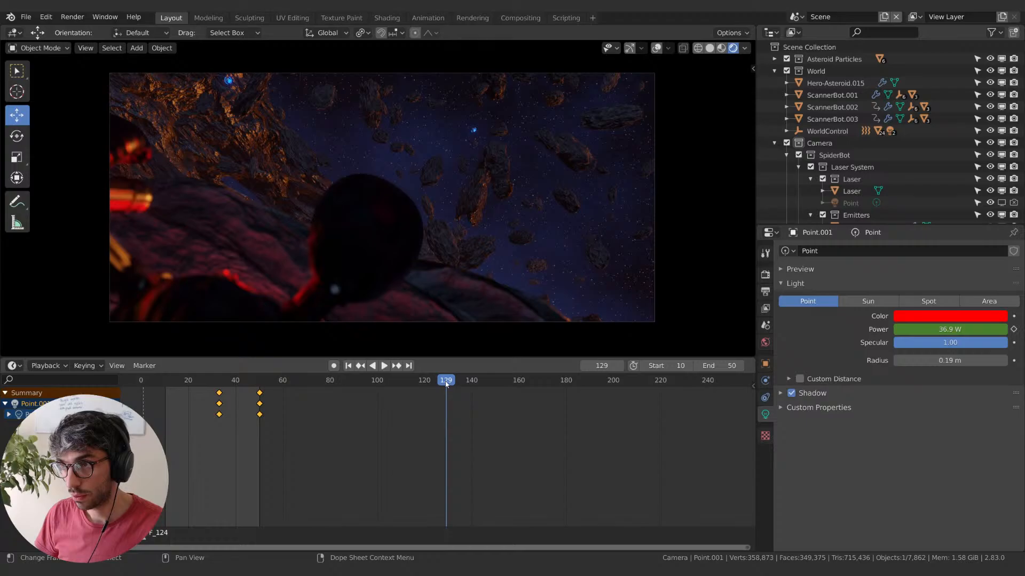
# - Place the playhead on frame 125 and set the scene's end frame to 125
pyautogui.moveTo(448, 385); pyautogui.dragTo(437, 385)
pyautogui.click(717, 366)
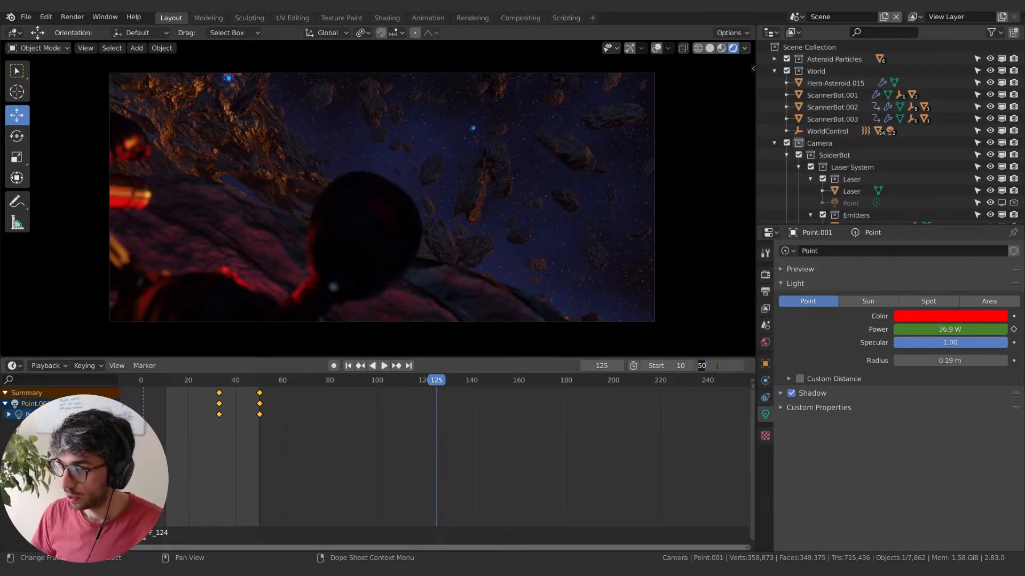
pyautogui.write('125')
pyautogui.press('Return')
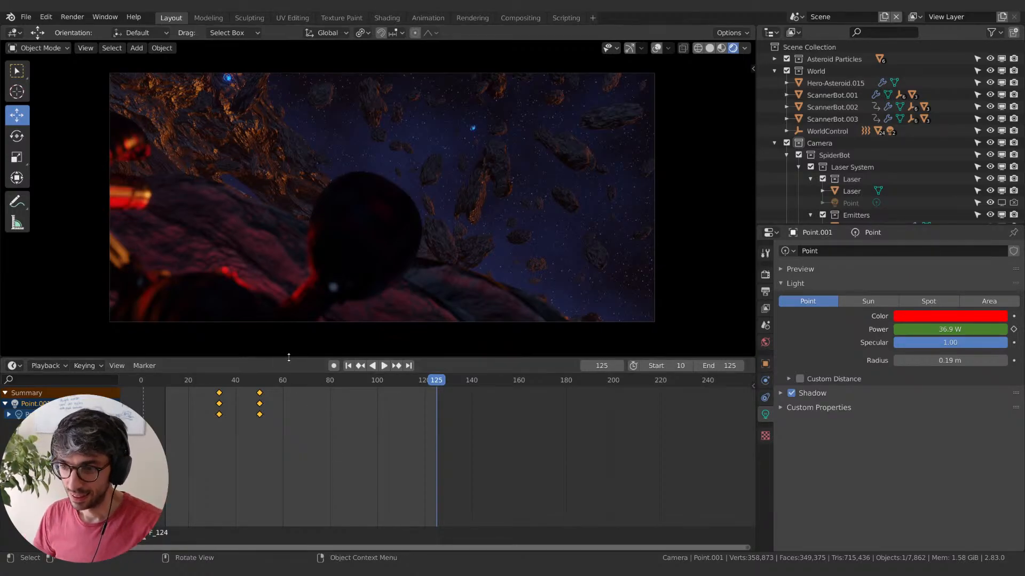
# - Replay the shot several times around frames 40 to 60 to find the cut point, and place the playhead on frame 50
pyautogui.click(264, 383)
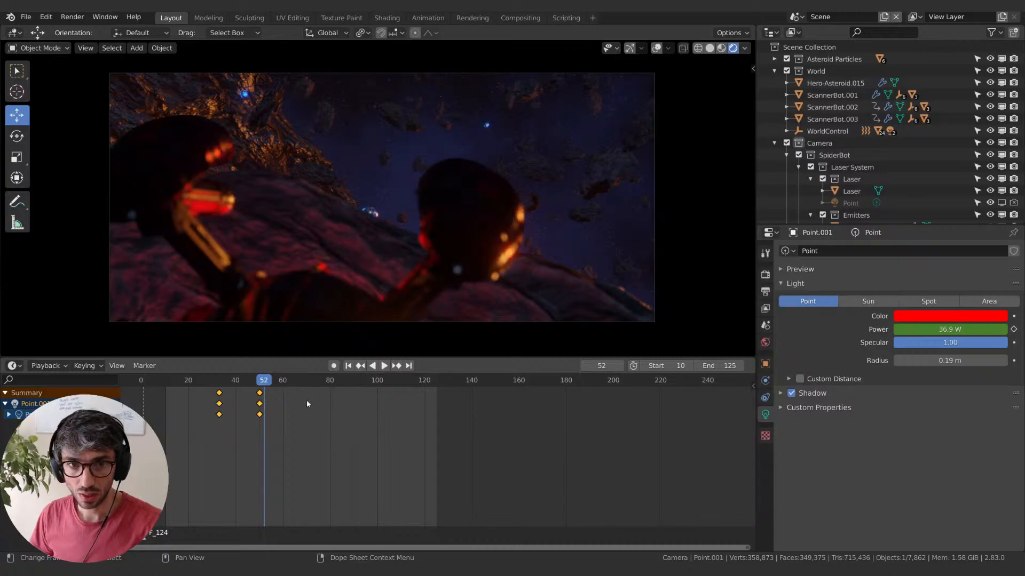
pyautogui.press('space')
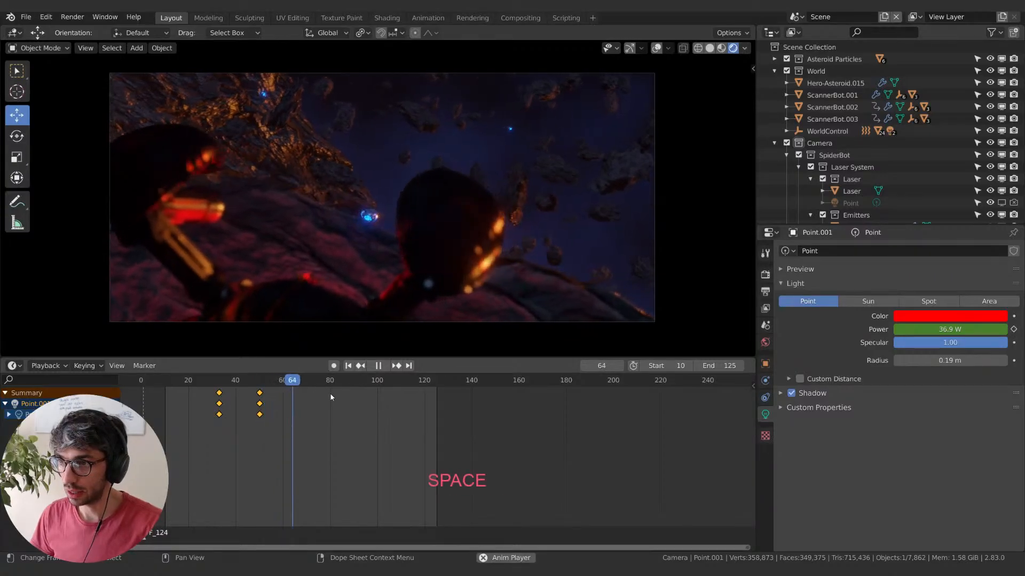
pyautogui.click(248, 383)
pyautogui.press('space')
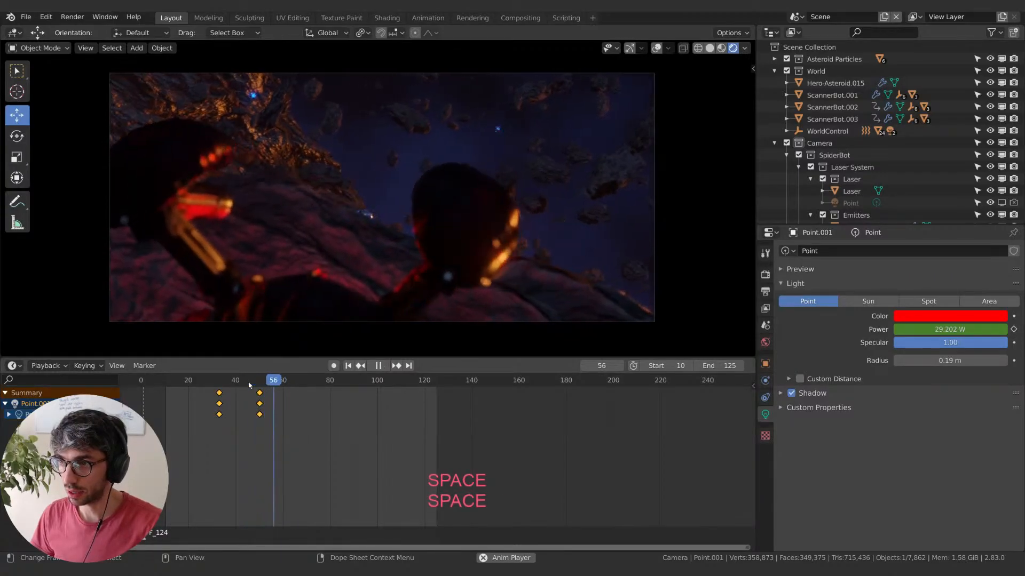
pyautogui.click(200, 383)
pyautogui.press('space')
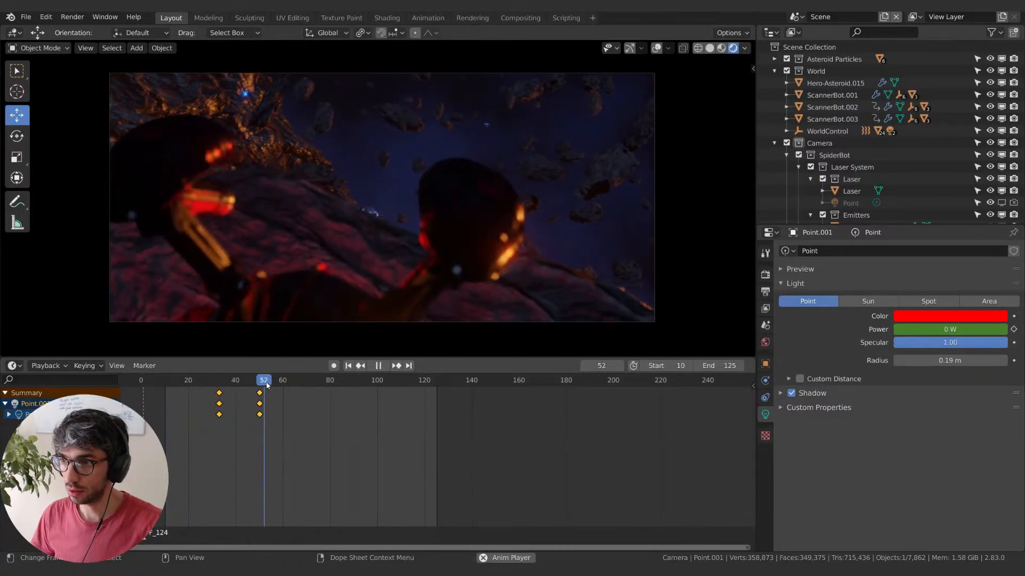
pyautogui.press('space')
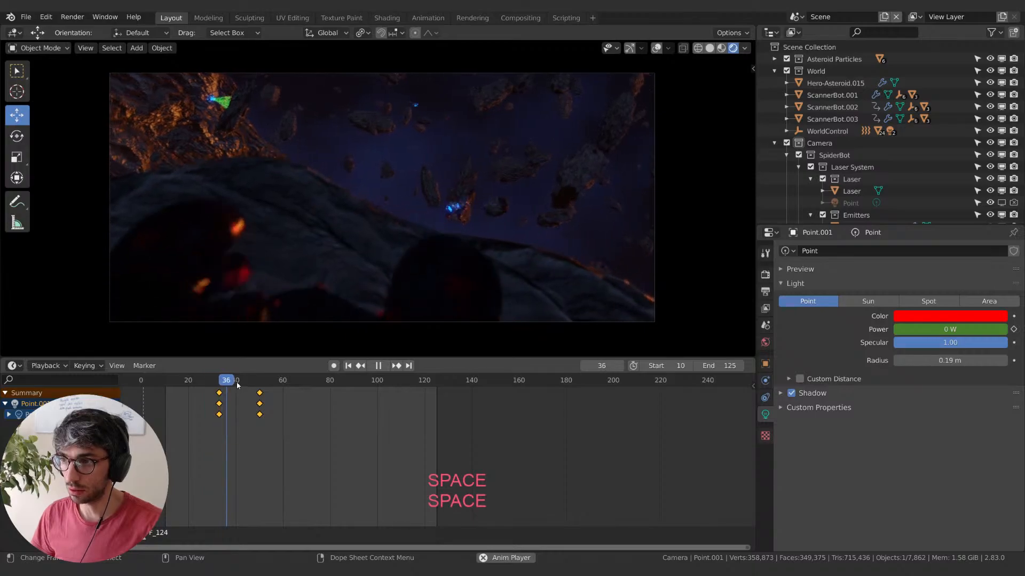
pyautogui.press('space')
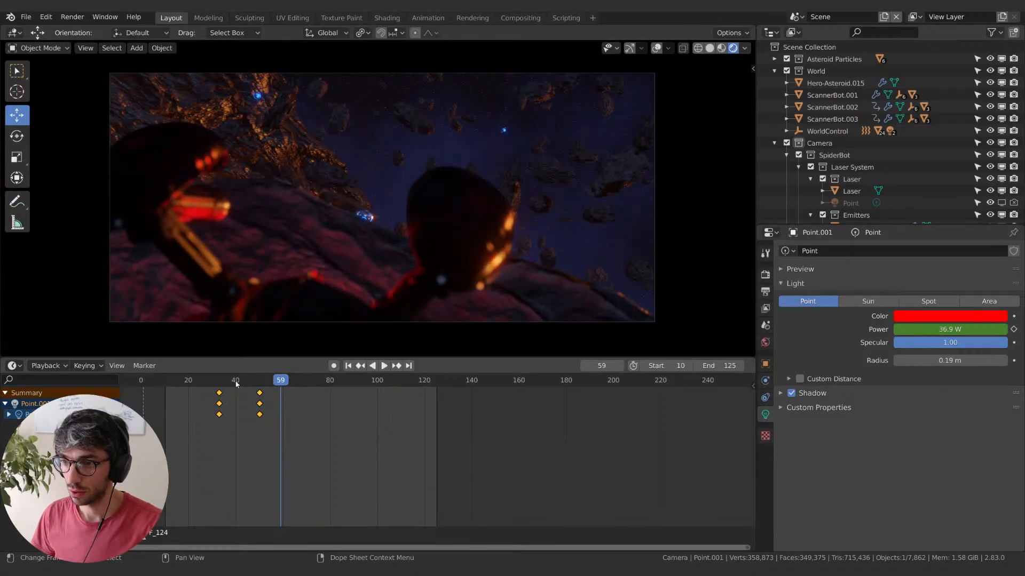
pyautogui.click(236, 382)
pyautogui.press('space')
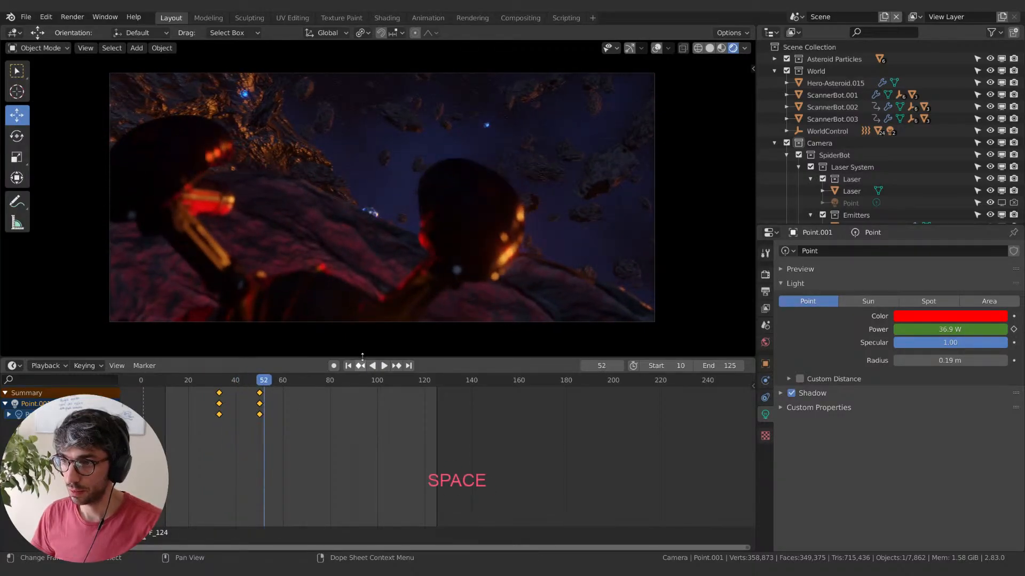
pyautogui.press('Left')
pyautogui.press('Left')
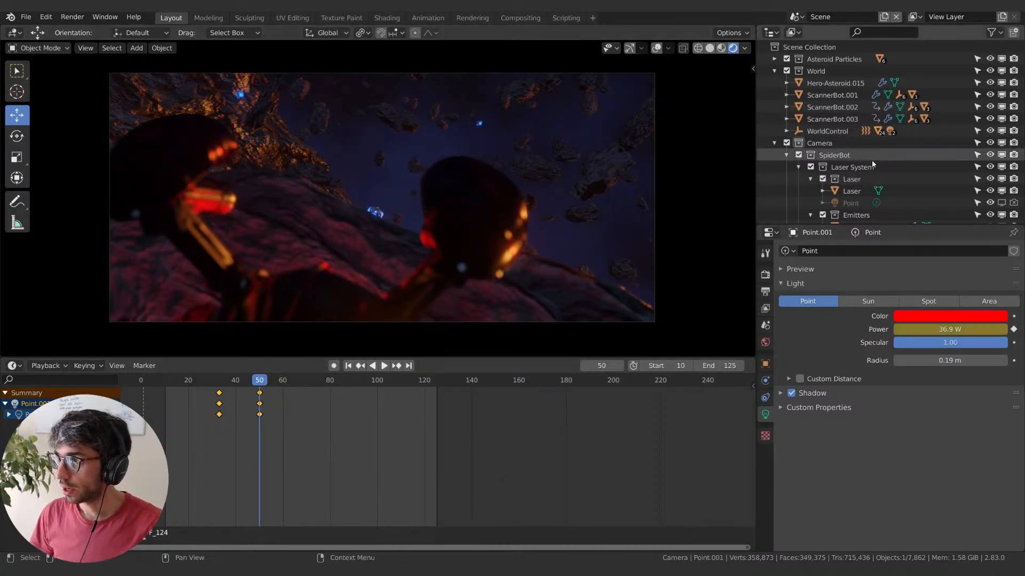
# - Move the SpiderBot collection and the Point.001 light from the Camera collection into the World collection
pyautogui.scroll(-3, 812, 137)
pyautogui.scroll(3, 812, 138)
pyautogui.click(774, 143)
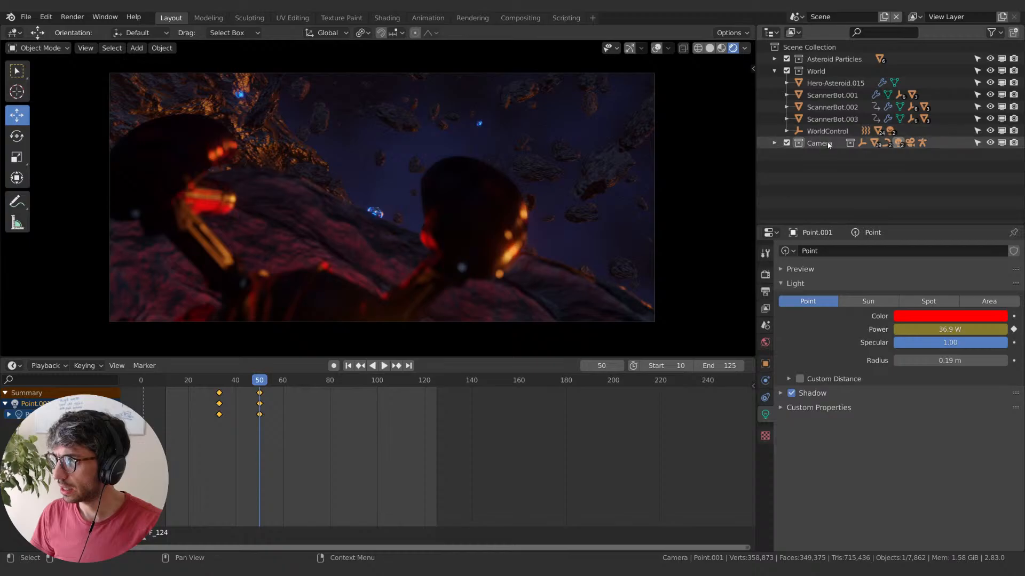
pyautogui.click(774, 143)
pyautogui.click(786, 155)
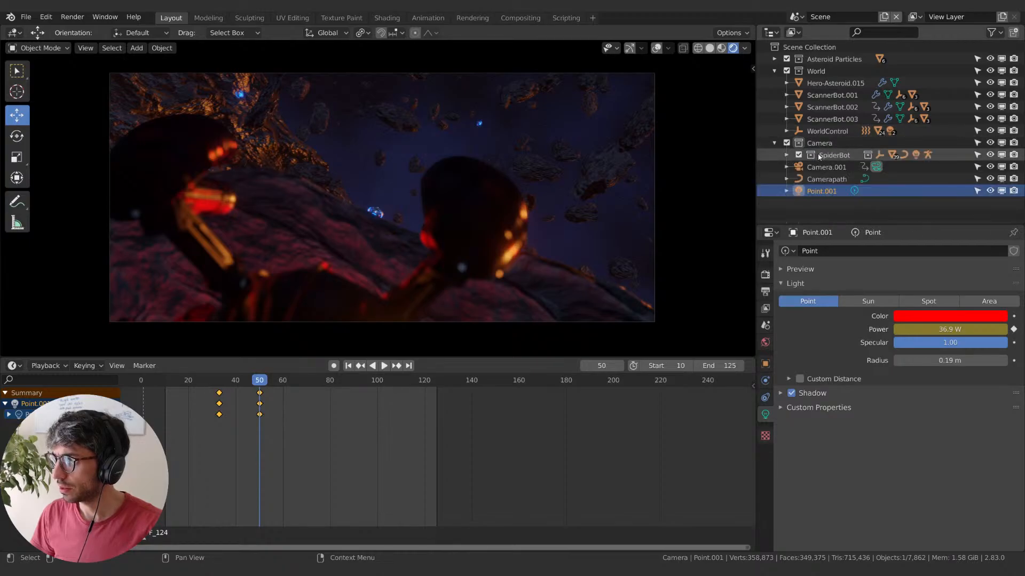
pyautogui.click(816, 156)
pyautogui.moveTo(824, 156); pyautogui.dragTo(815, 70)
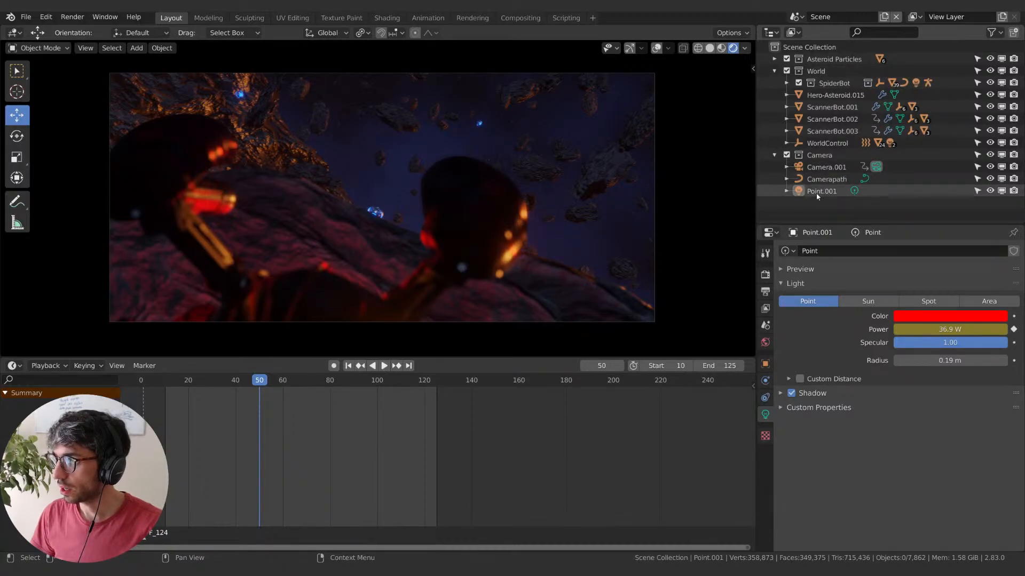
pyautogui.moveTo(817, 194); pyautogui.dragTo(827, 75)
# - Duplicate Camera.001 in place to create a second camera for the shot
pyautogui.click(828, 179)
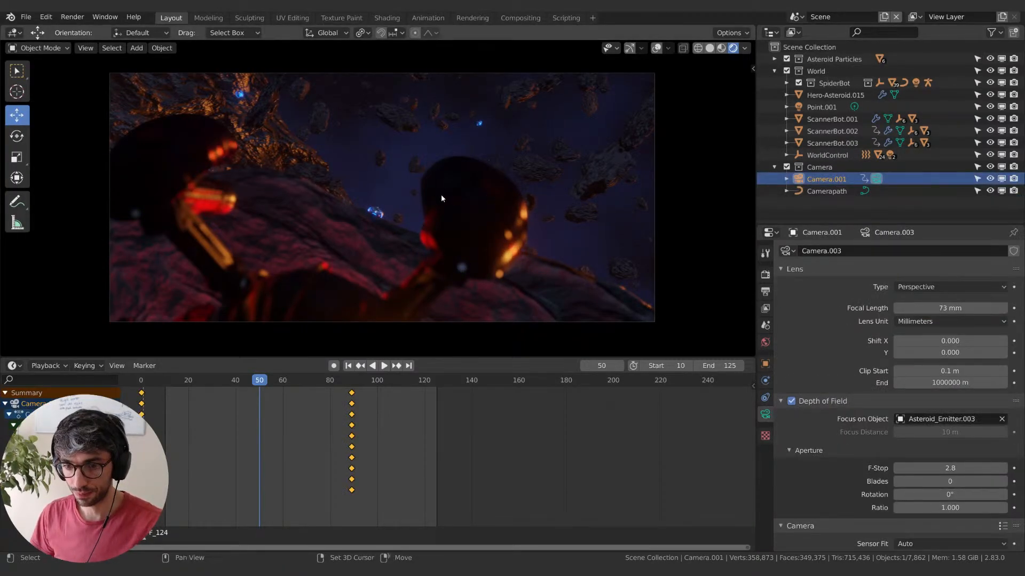
pyautogui.hotkey('shift', 'd')
pyautogui.press('Escape')
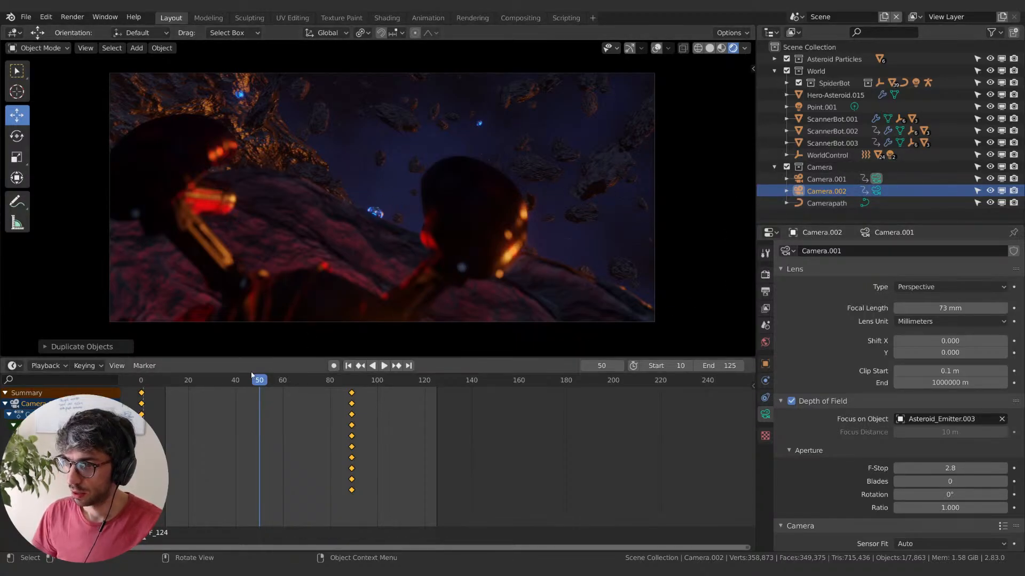
# - Add a timeline marker at frame 50 and delete the old F_124 marker
pyautogui.click(149, 367)
pyautogui.click(166, 380)
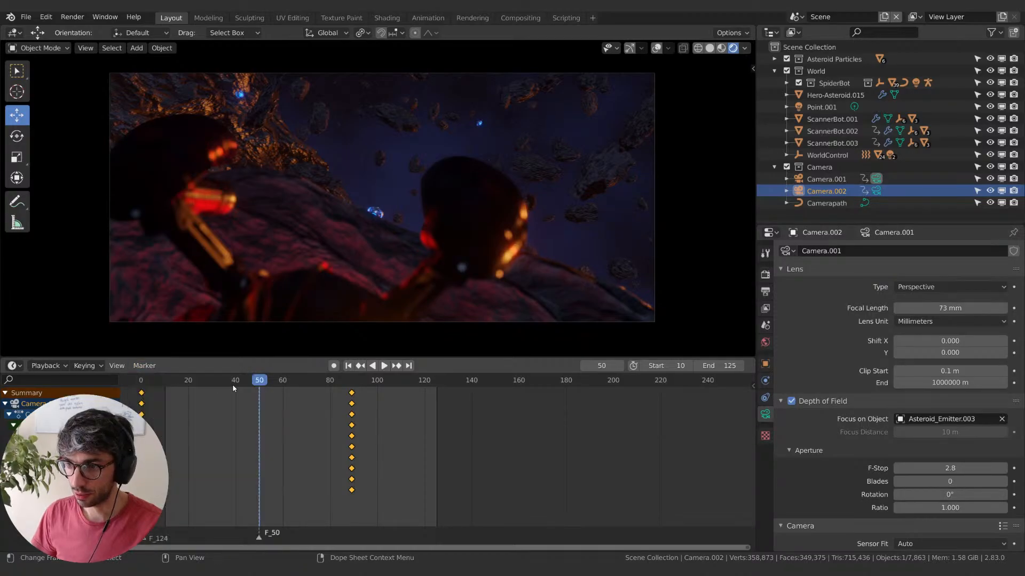
pyautogui.click(146, 537)
pyautogui.press('x')
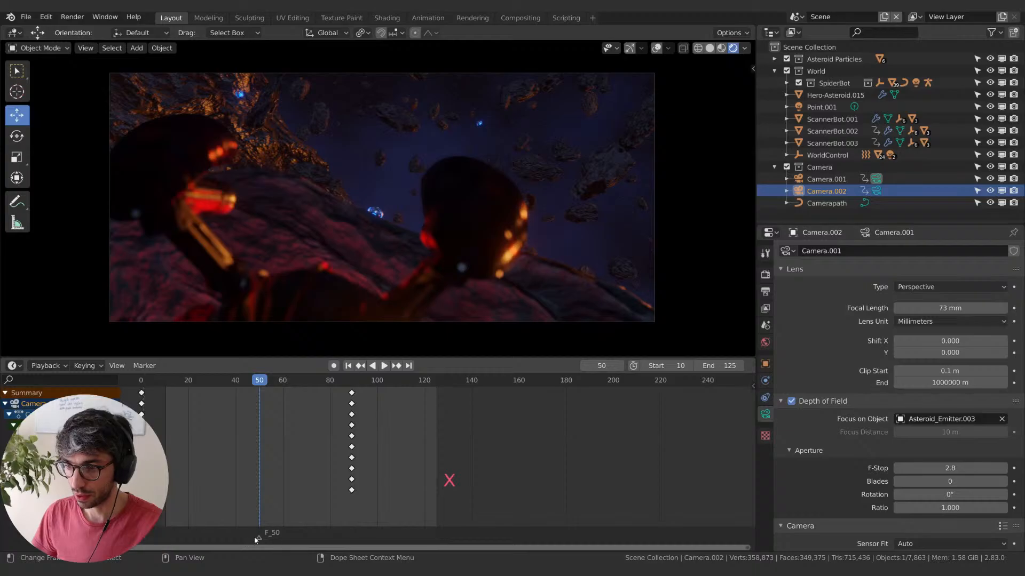
# - Move the F_50 marker to the start of the shot at frame 10
pyautogui.click(259, 538)
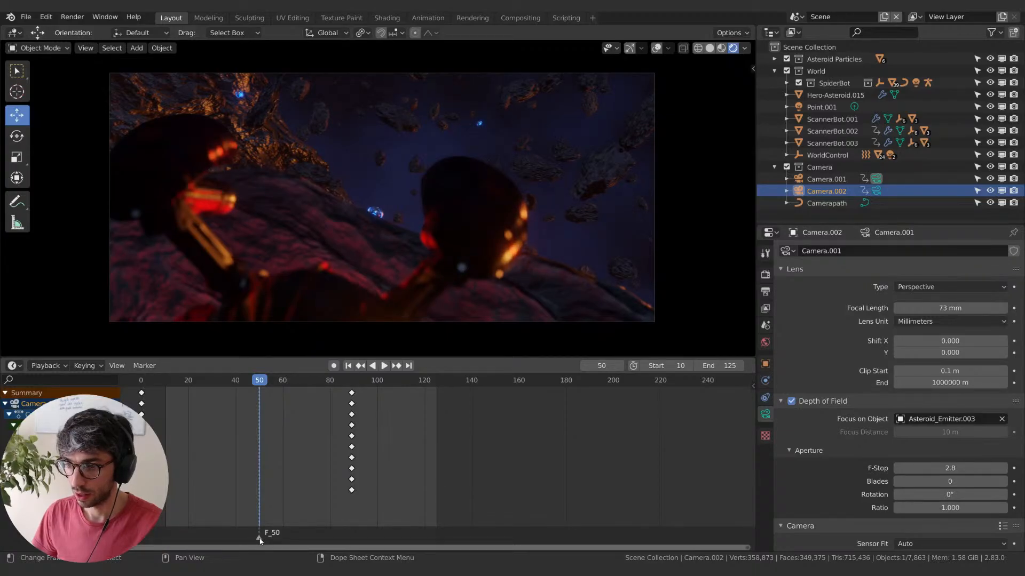
pyautogui.press('g')
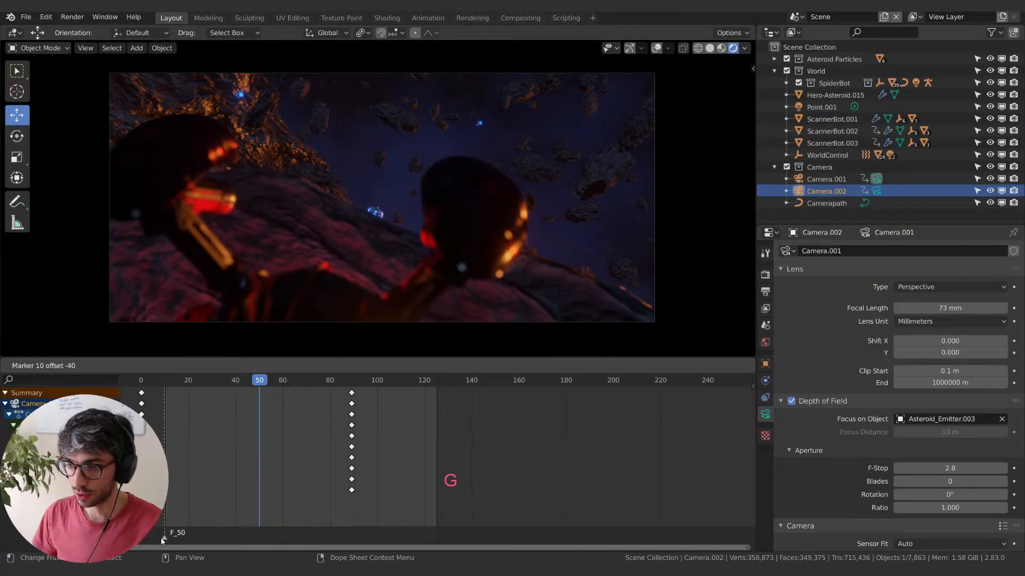
pyautogui.click(163, 541)
# - Bind Camera.001 to a timeline marker at frame 50
pyautogui.click(817, 181)
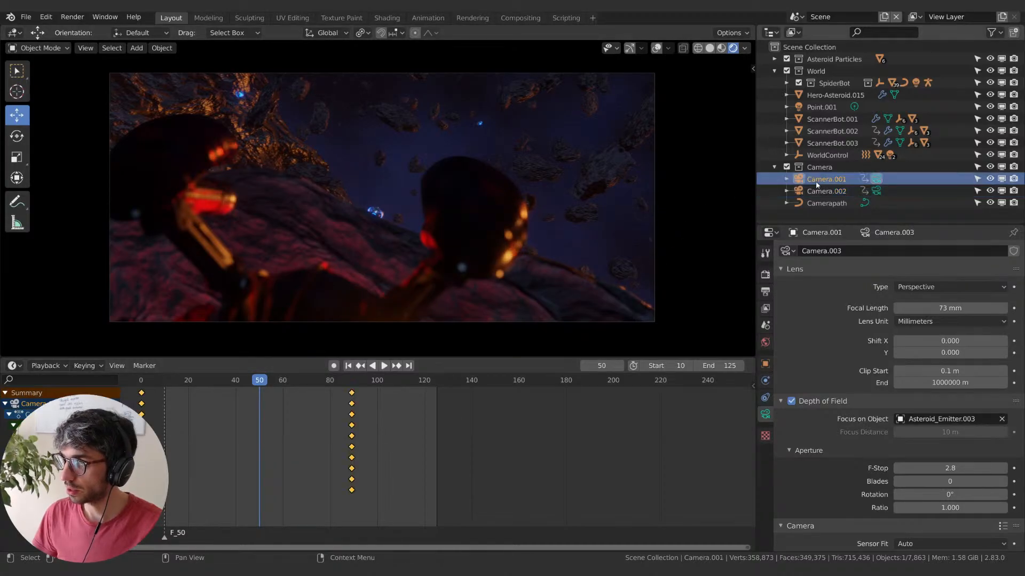
pyautogui.click(144, 366)
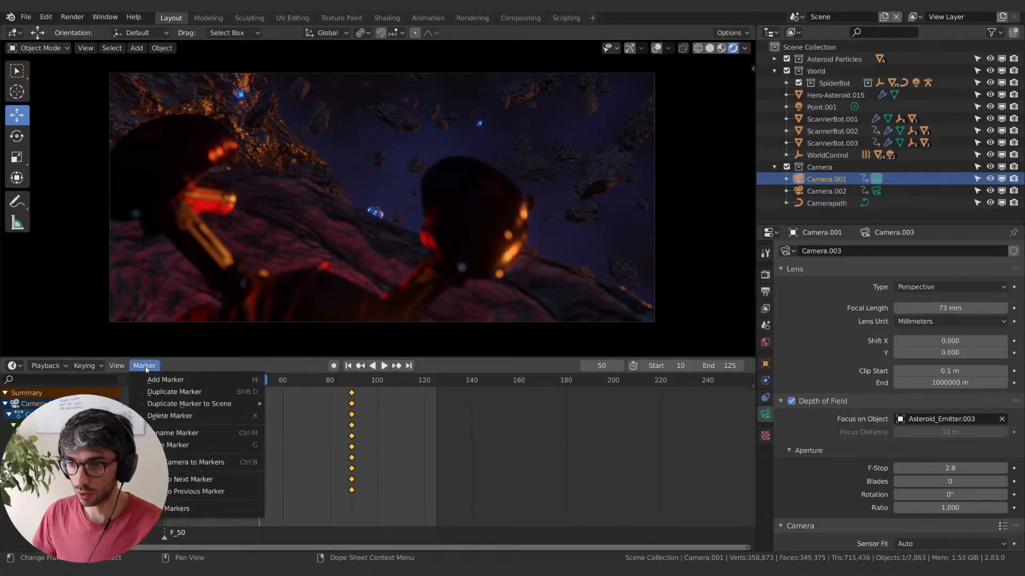
pyautogui.click(185, 462)
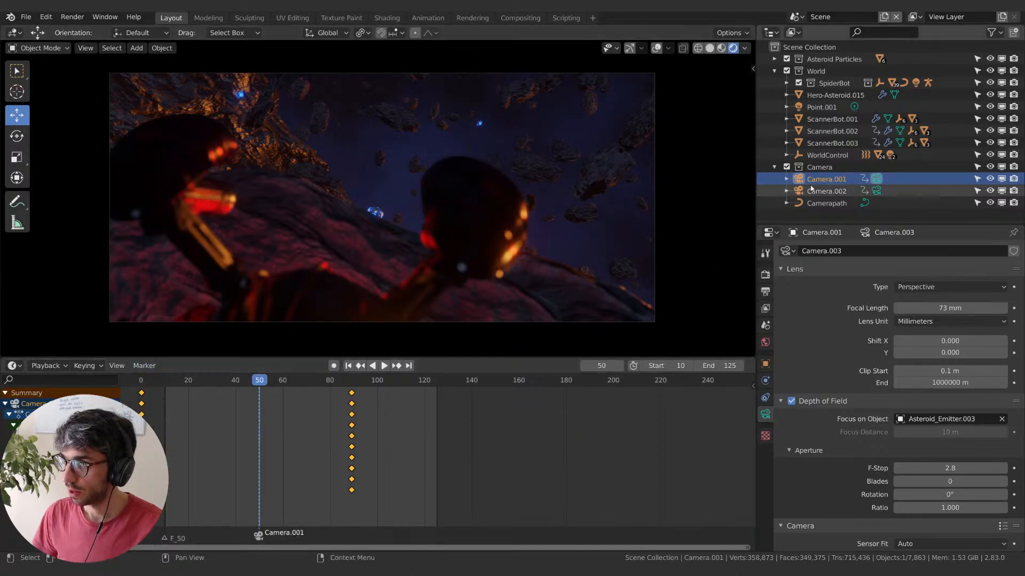
# - Delete the F_50 marker and move the Camera.001 marker to frame 10
pyautogui.click(162, 539)
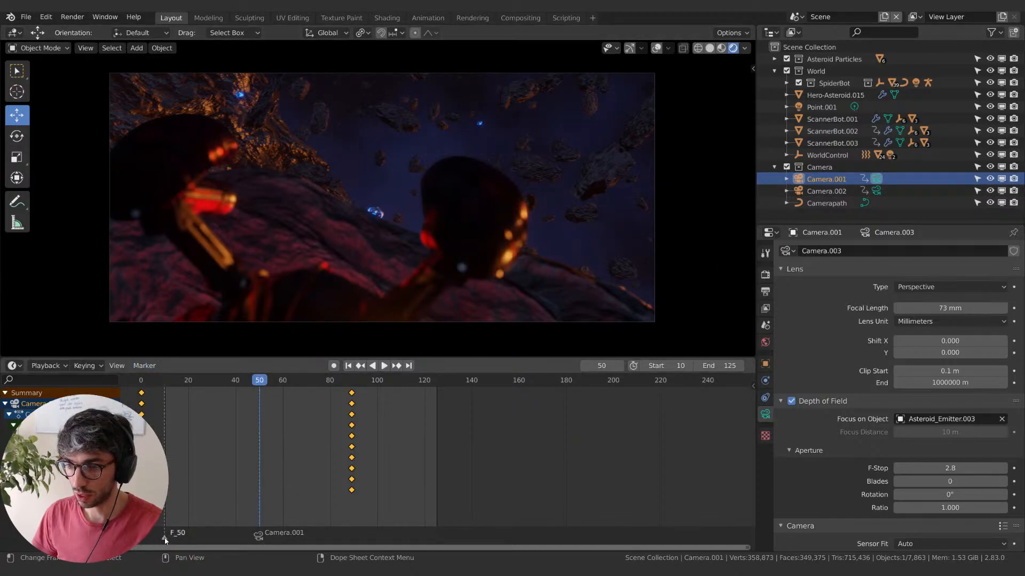
pyautogui.press('x')
pyautogui.click(163, 539)
pyautogui.press('g')
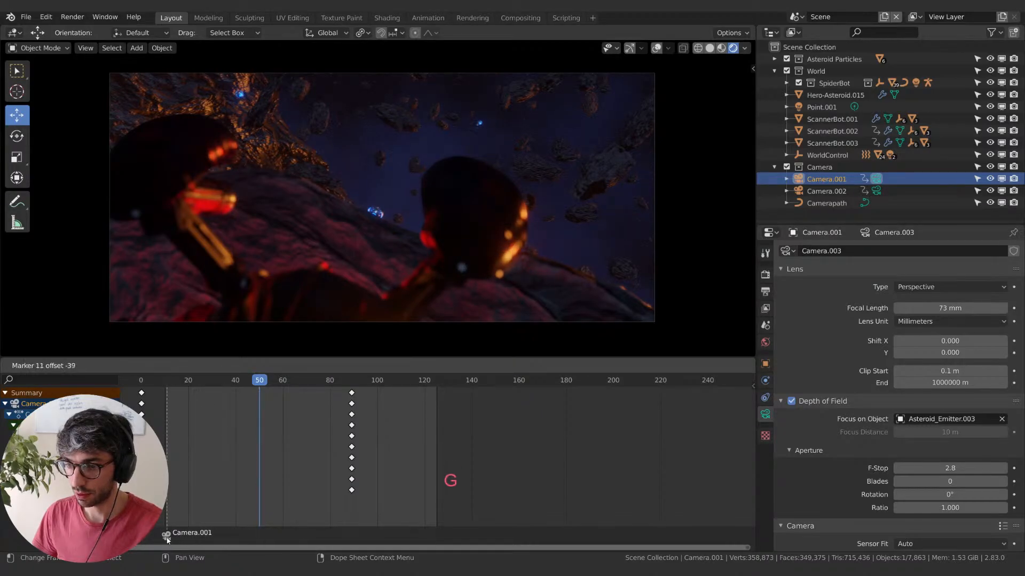
pyautogui.click(165, 540)
# - Make Camera.002 the active scene camera and bind it to a marker at frame 50
pyautogui.click(826, 191)
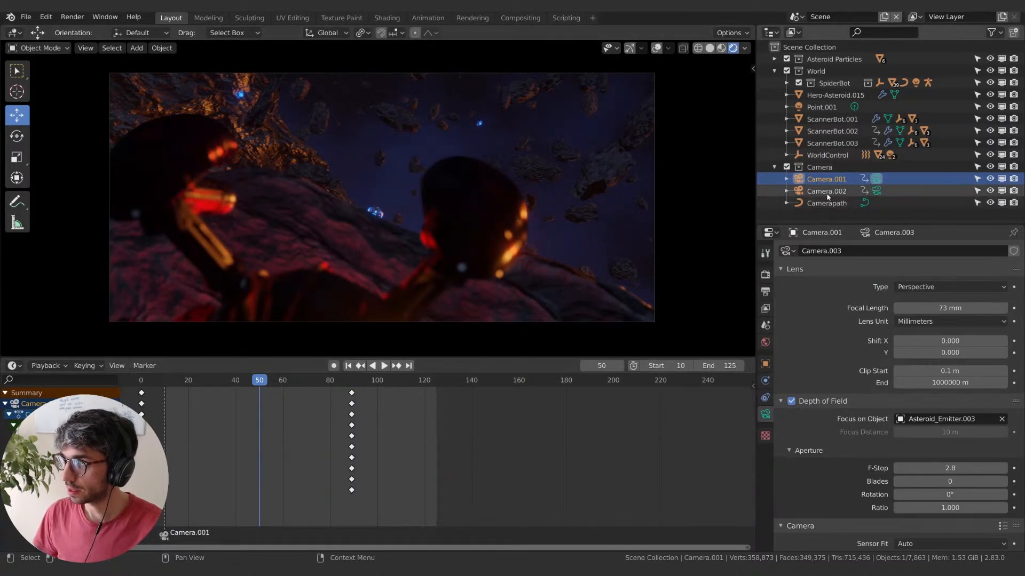
pyautogui.keyDown('ctrl'); pyautogui.click(876, 191); pyautogui.keyUp('ctrl')
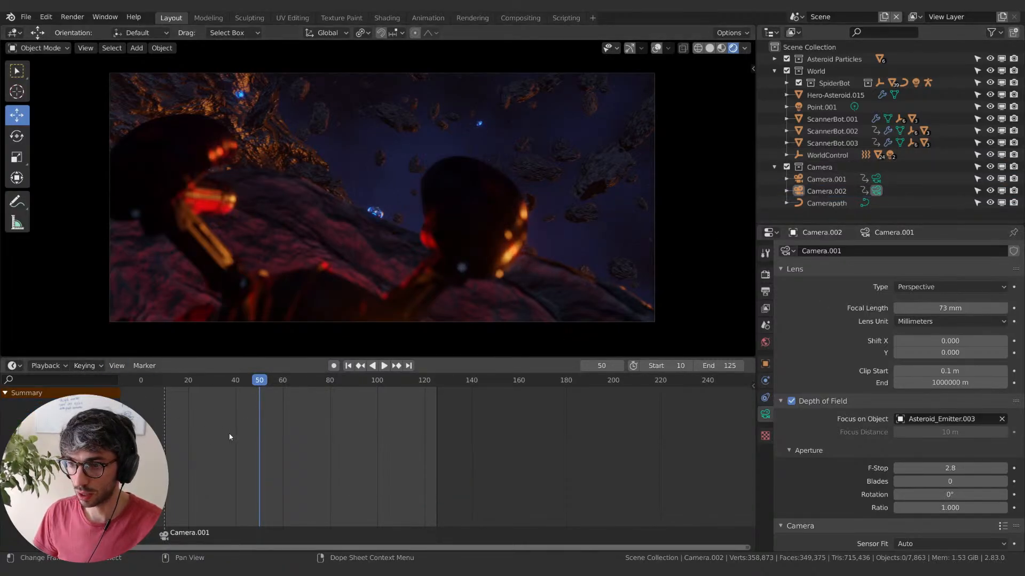
pyautogui.click(144, 365)
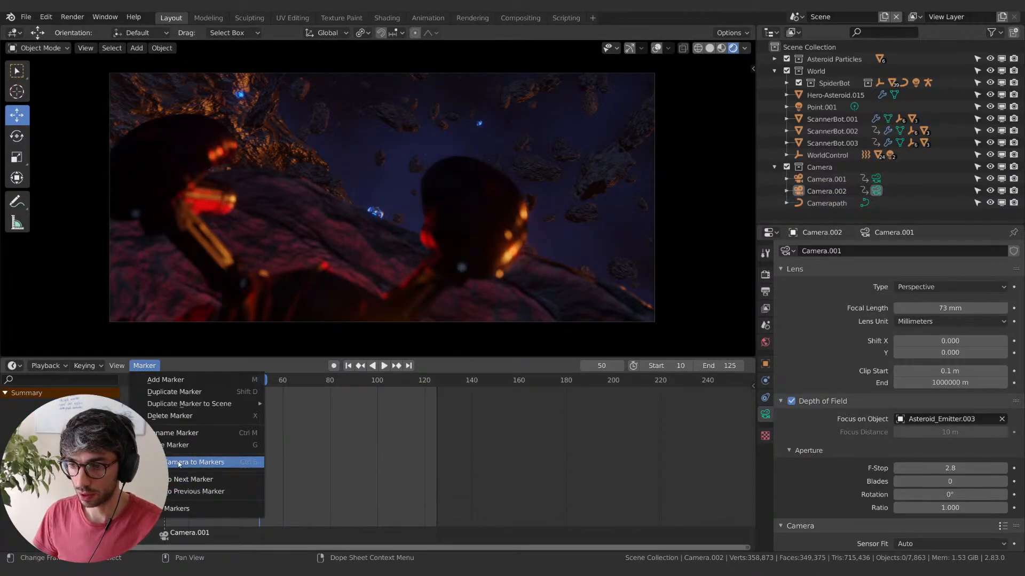
pyautogui.click(213, 463)
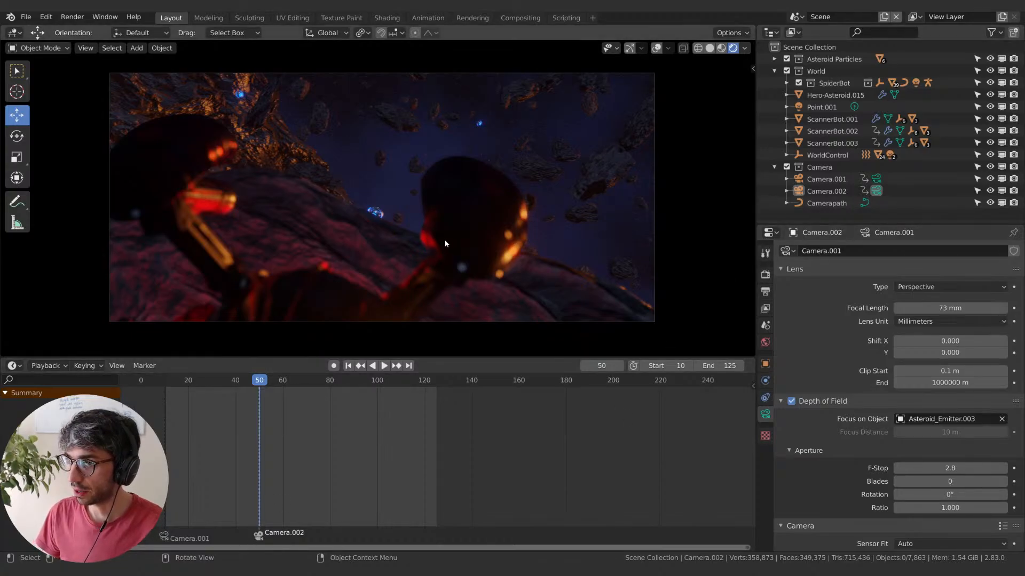
# - Clear the location and rotation keyframes of Camera.002
pyautogui.click(765, 363)
pyautogui.scroll(5, 931, 310)
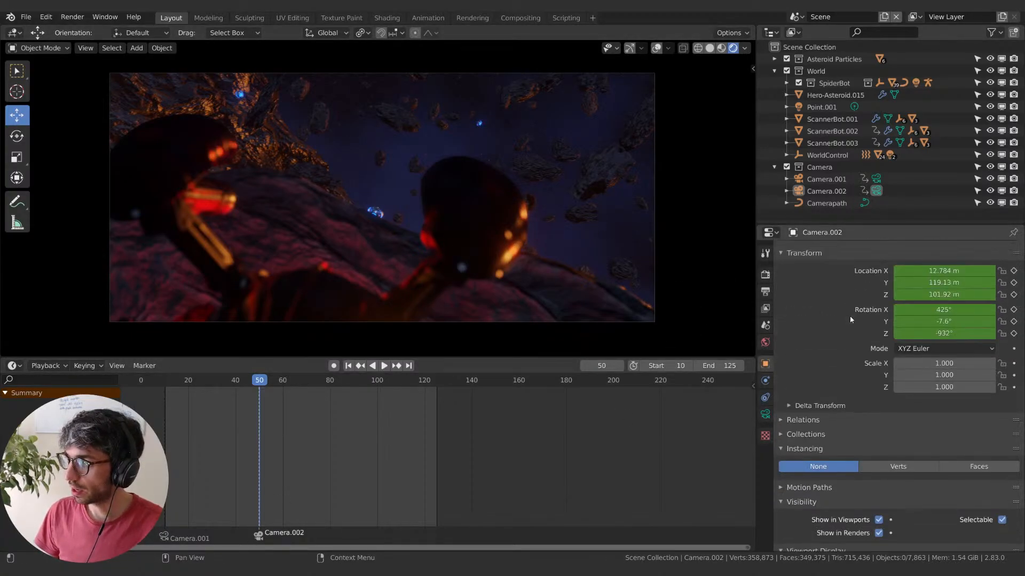
pyautogui.rightClick(931, 308)
pyautogui.click(931, 308)
pyautogui.rightClick(942, 334)
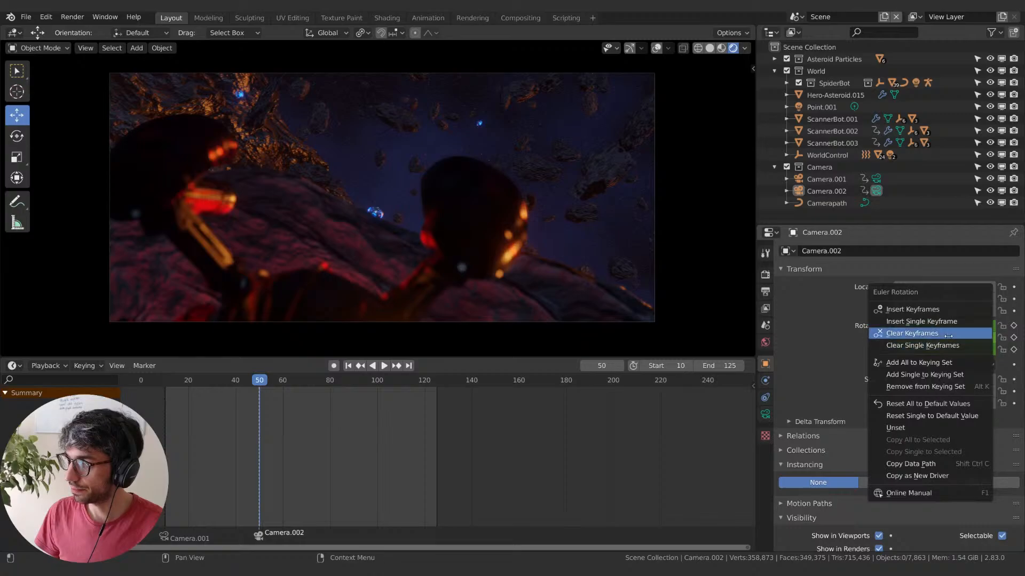
pyautogui.click(942, 334)
# - Inspect the spider bot from outside the camera, then make Camera.001 the active scene camera and look through it
pyautogui.moveTo(411, 145); pyautogui.dragTo(507, 241, button='middle')
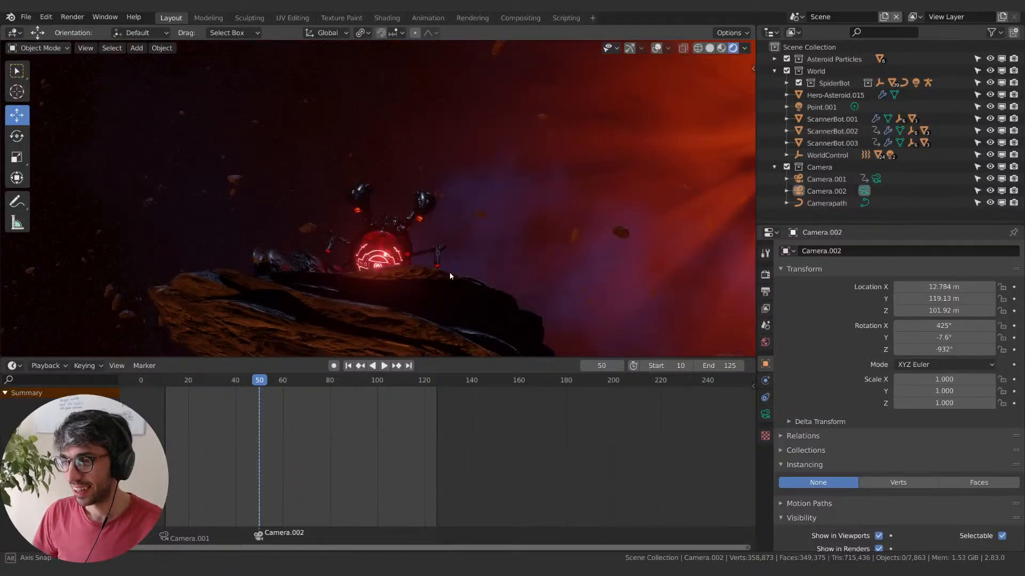
pyautogui.moveTo(374, 240); pyautogui.dragTo(483, 268, button='middle')
pyautogui.scroll(4, 485, 269)
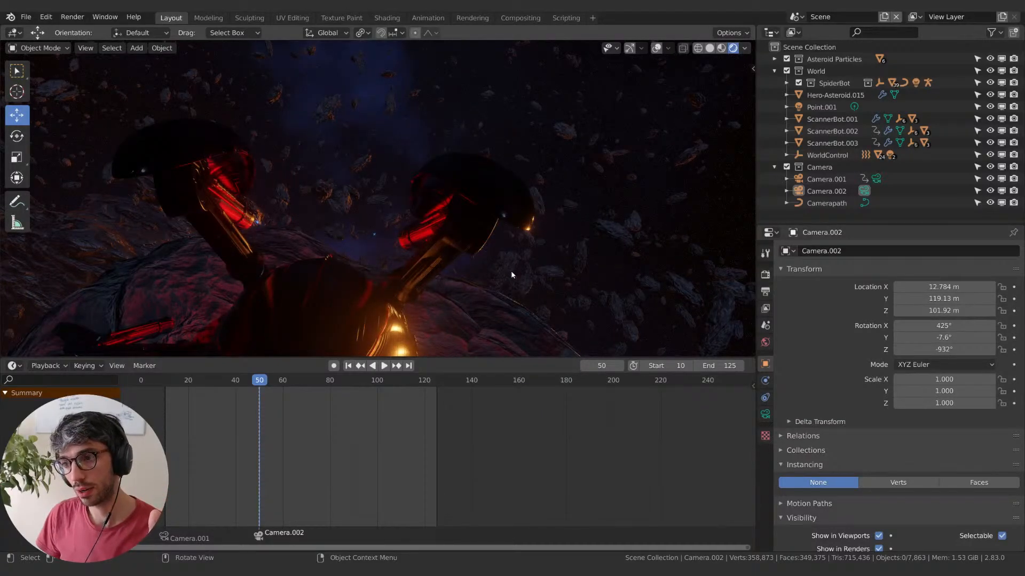
pyautogui.moveTo(511, 271); pyautogui.dragTo(514, 251, button='middle')
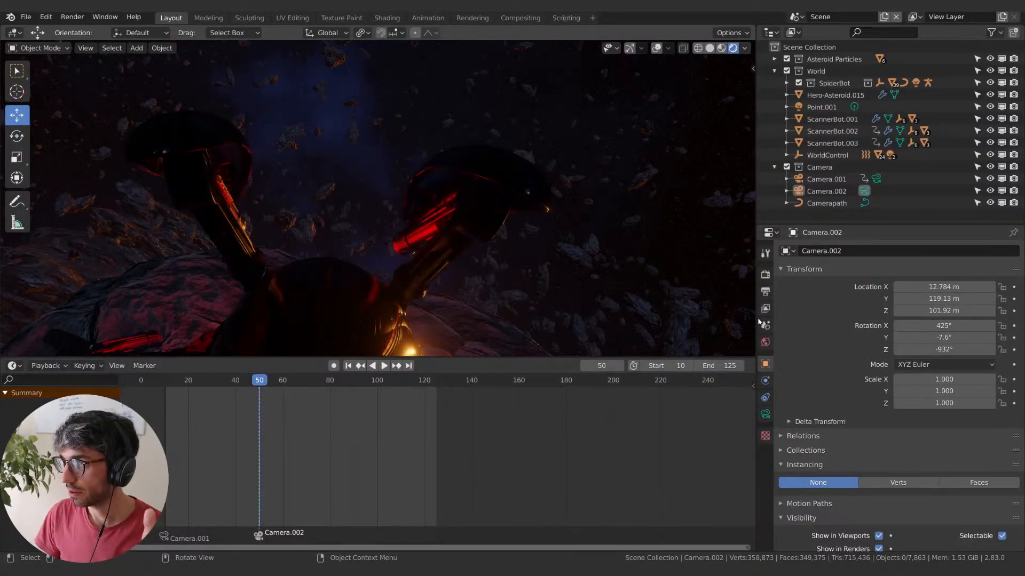
pyautogui.keyDown('ctrl'); pyautogui.click(826, 179); pyautogui.keyUp('ctrl')
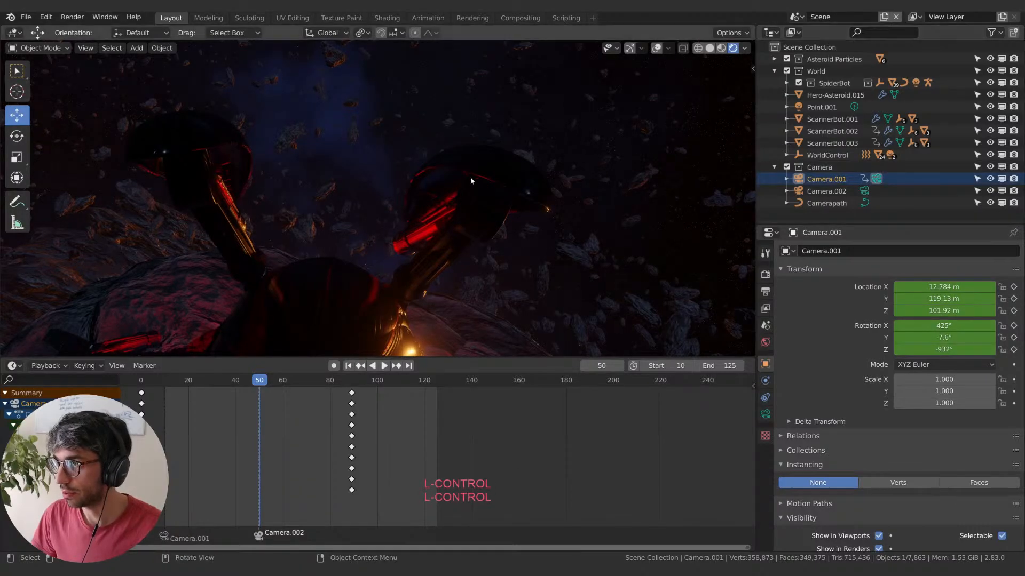
pyautogui.press('KP_0')
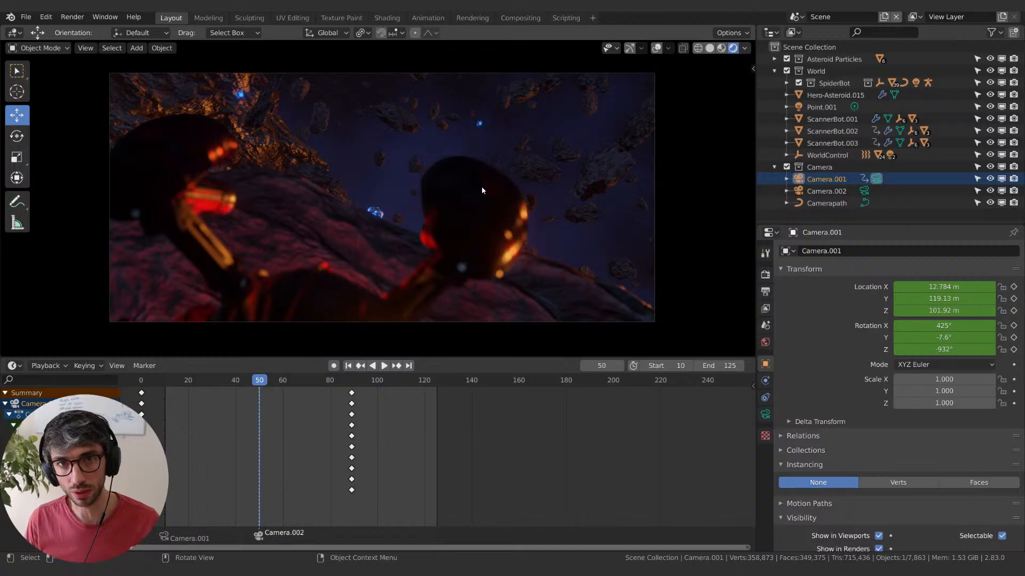
# - Make Camera.002 the active scene camera, inspect the spider bot's glowing front from outside the camera, and return to the camera view
pyautogui.keyDown('ctrl'); pyautogui.click(864, 195); pyautogui.keyUp('ctrl')
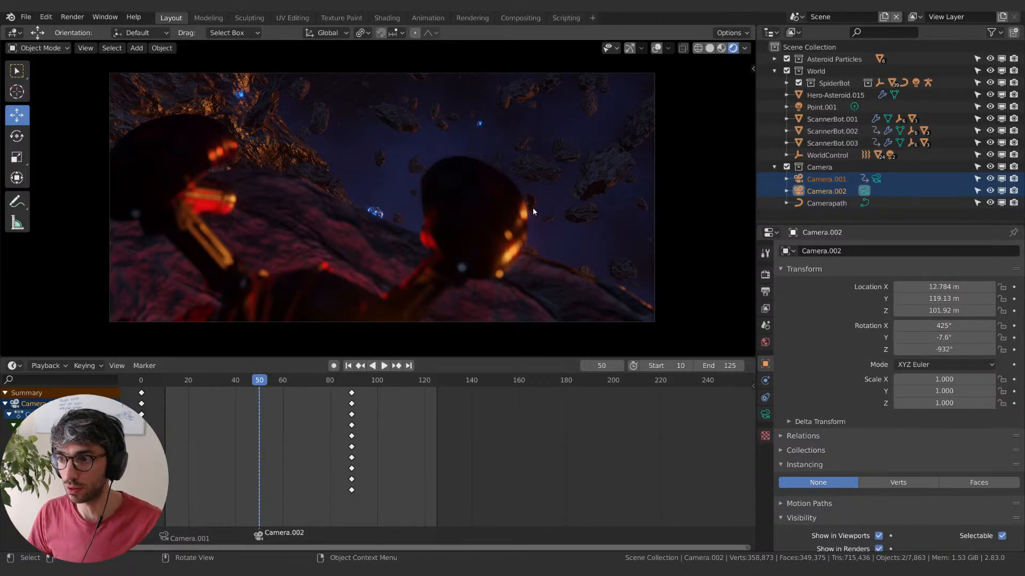
pyautogui.moveTo(567, 210); pyautogui.dragTo(442, 132, button='middle')
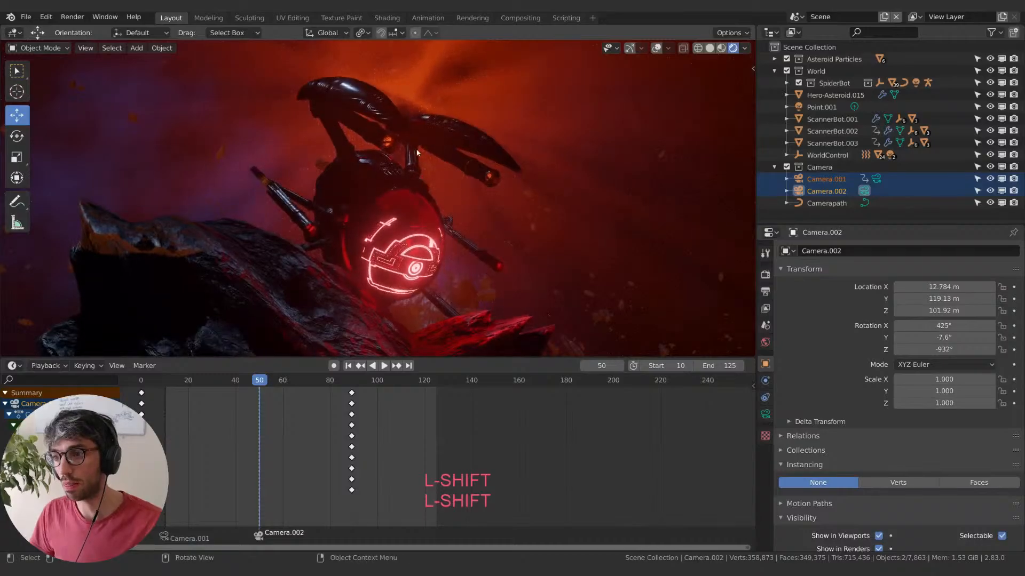
pyautogui.moveTo(436, 253)
pyautogui.mouseDown(button='middle')
pyautogui.moveTo(411, 244)
pyautogui.moveTo(402, 265)
pyautogui.moveTo(412, 248)
pyautogui.moveTo(416, 265)
pyautogui.moveTo(453, 261)
pyautogui.moveTo(392, 267)
pyautogui.moveTo(334, 293)
pyautogui.moveTo(452, 261)
pyautogui.mouseUp(button='middle')
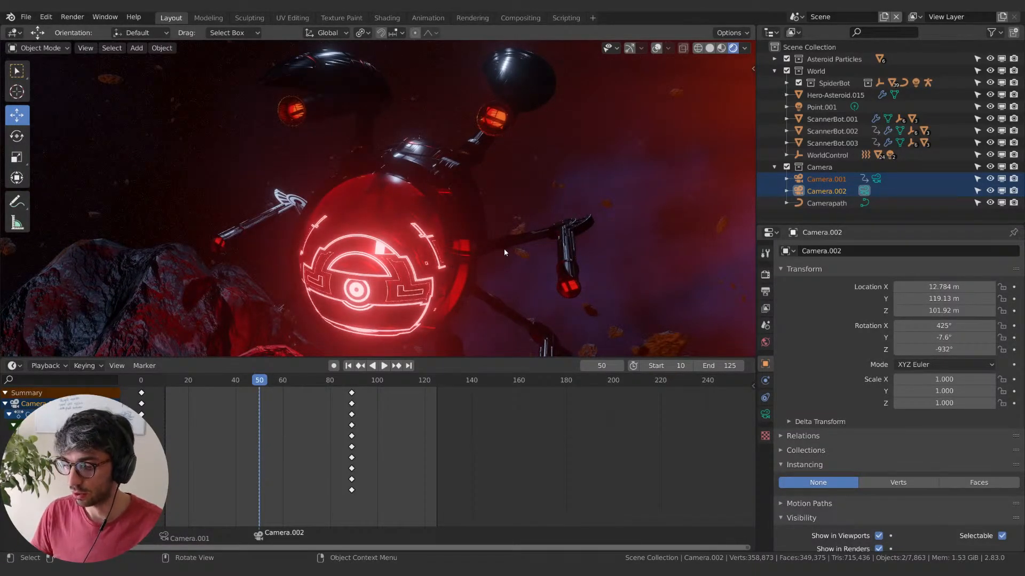
pyautogui.press('KP_0')
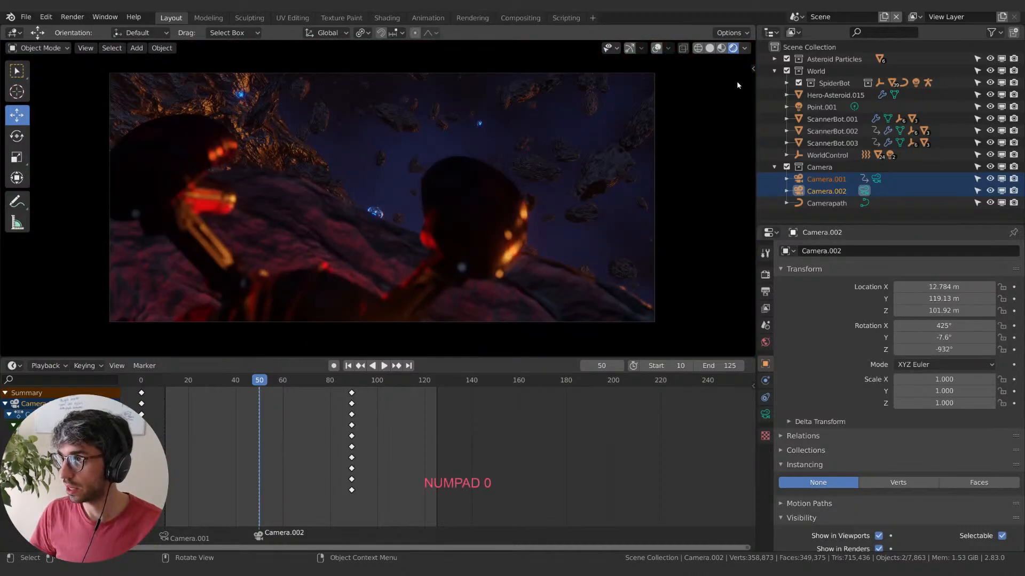
# - Lock the camera to the view and reframe Camera.002 on the spider bot's glowing front
pyautogui.click(752, 68)
pyautogui.click(733, 210)
pyautogui.moveTo(502, 210); pyautogui.dragTo(468, 188, button='middle')
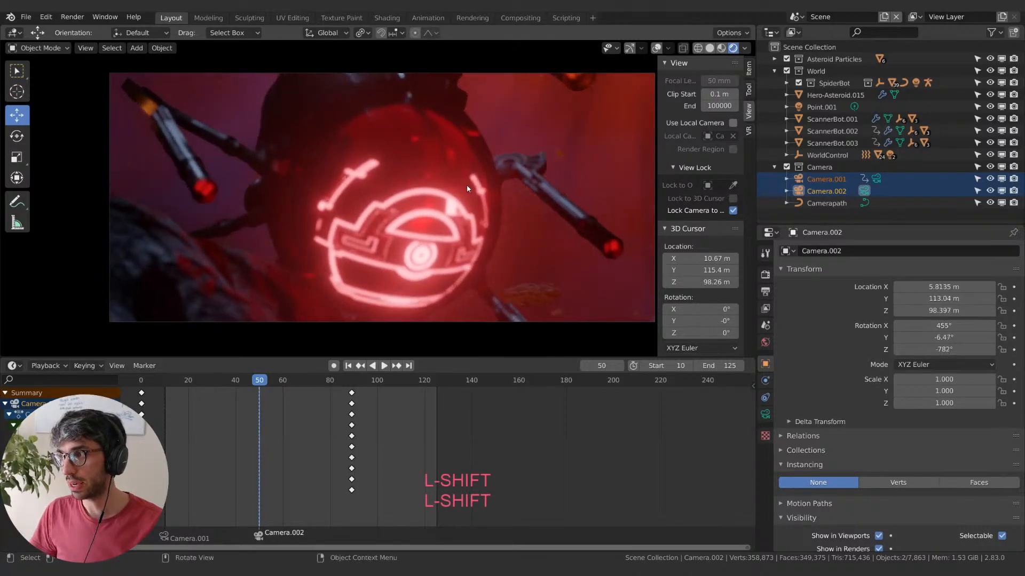
# - Switch the active scene camera back and forth between Camera.001 and Camera.002 to compare the cut, refining Camera.002's angle
pyautogui.keyDown('ctrl'); pyautogui.click(875, 178); pyautogui.keyUp('ctrl')
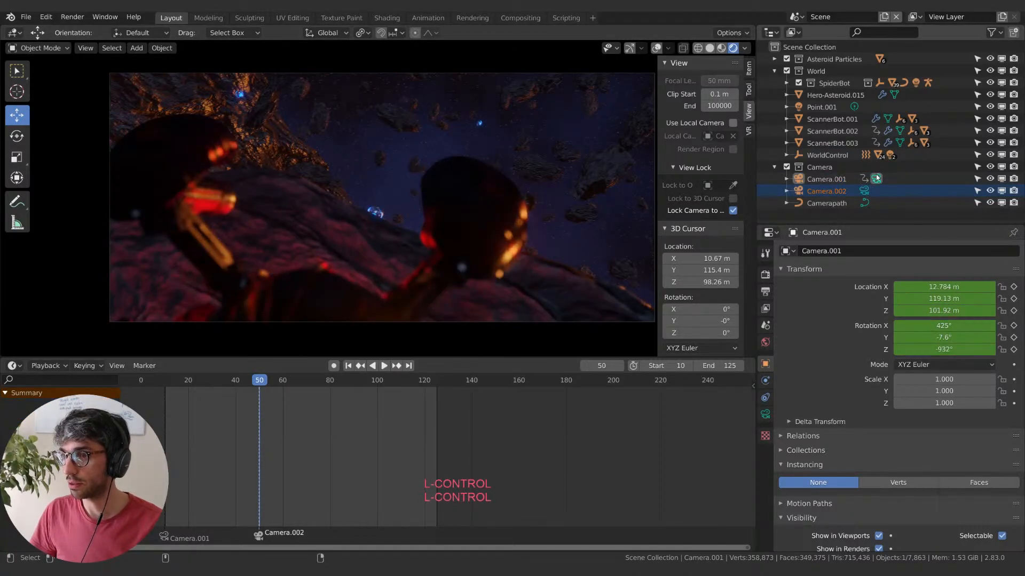
pyautogui.keyDown('ctrl'); pyautogui.click(865, 192); pyautogui.keyUp('ctrl')
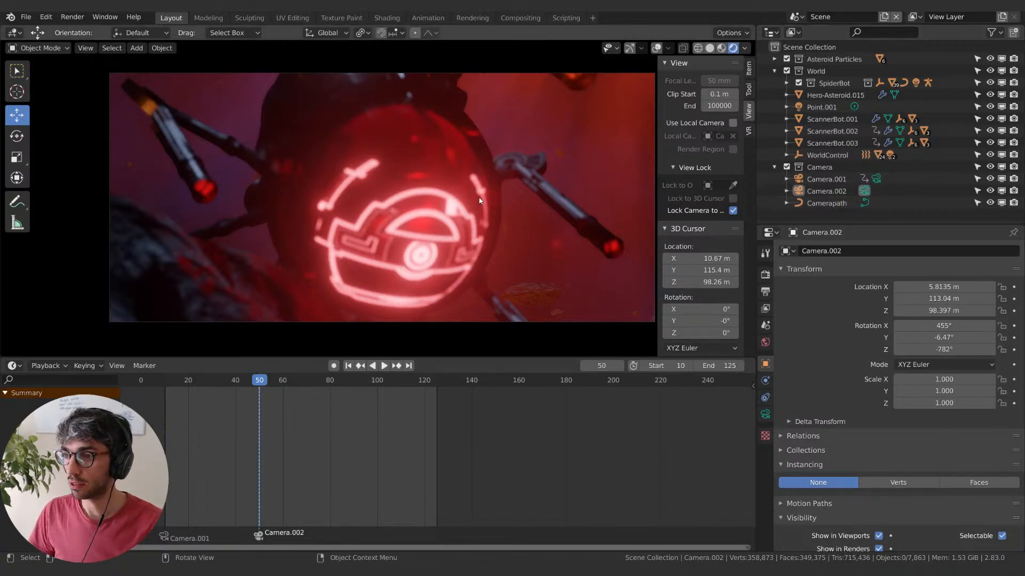
pyautogui.moveTo(464, 206); pyautogui.dragTo(384, 202, button='middle')
pyautogui.keyDown('ctrl'); pyautogui.click(877, 179); pyautogui.keyUp('ctrl')
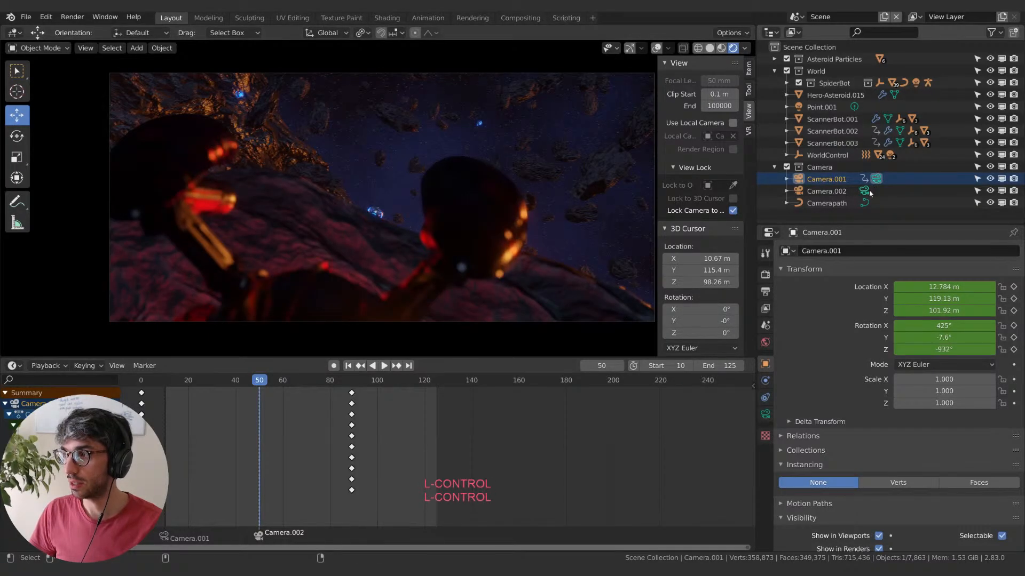
pyautogui.keyDown('ctrl'); pyautogui.click(865, 191); pyautogui.keyUp('ctrl')
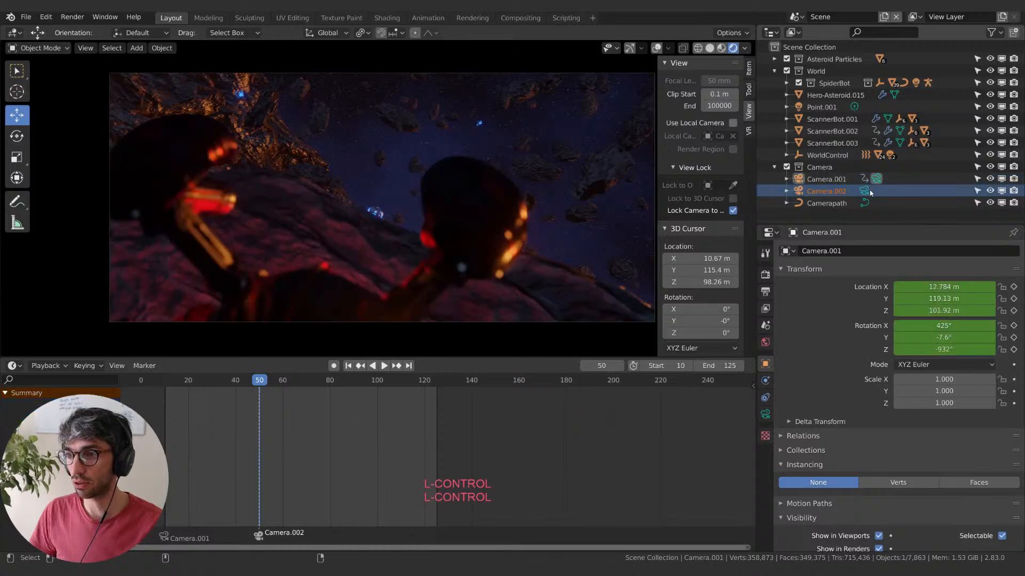
pyautogui.keyDown('ctrl'); pyautogui.click(864, 190); pyautogui.keyUp('ctrl')
pyautogui.keyDown('ctrl'); pyautogui.click(876, 182); pyautogui.keyUp('ctrl')
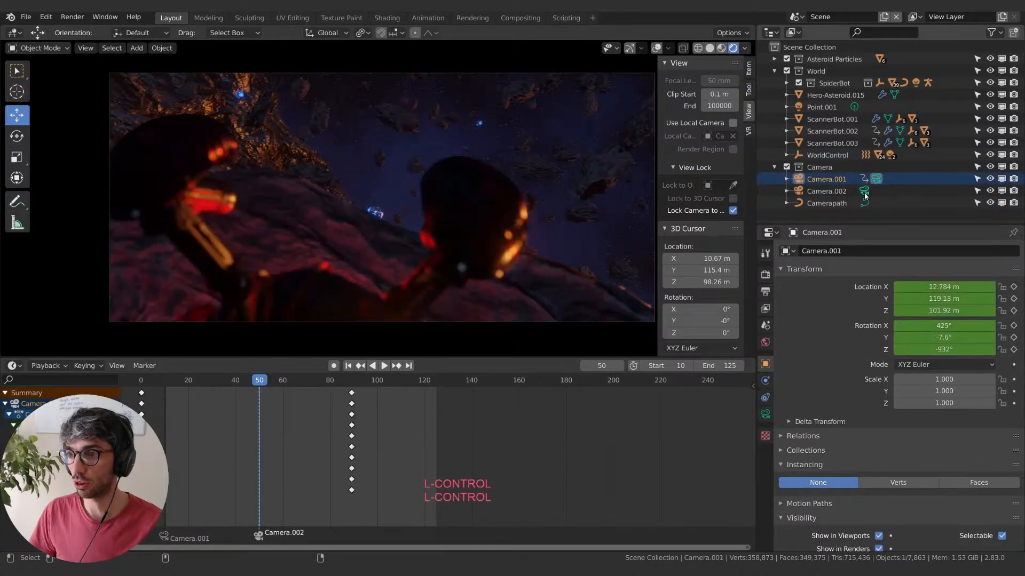
pyautogui.keyDown('ctrl'); pyautogui.click(865, 192); pyautogui.keyUp('ctrl')
pyautogui.keyDown('ctrl'); pyautogui.click(878, 181); pyautogui.keyUp('ctrl')
pyautogui.keyDown('ctrl'); pyautogui.click(877, 180); pyautogui.keyUp('ctrl')
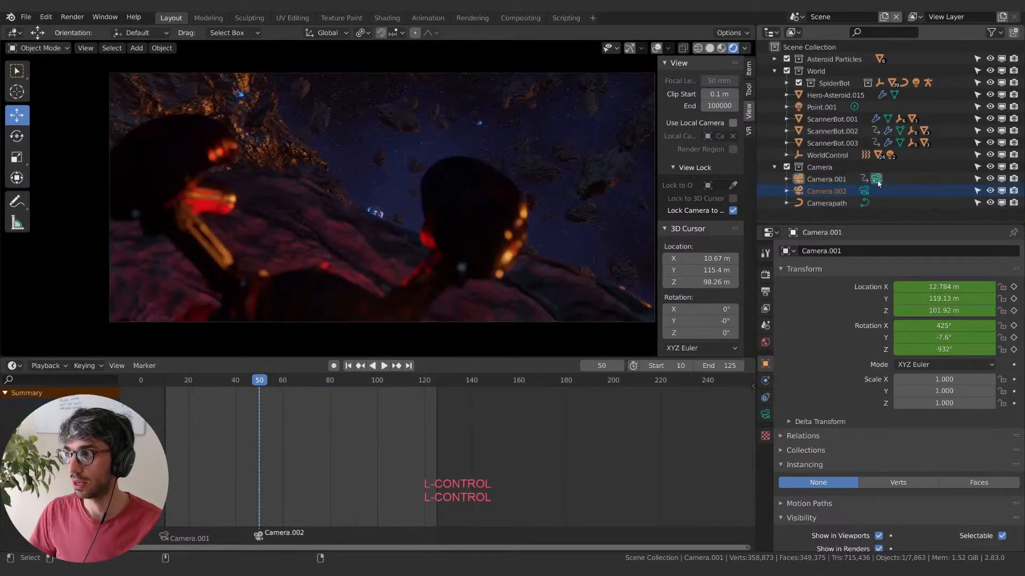
pyautogui.keyDown('ctrl'); pyautogui.click(864, 192); pyautogui.keyUp('ctrl')
pyautogui.moveTo(470, 193); pyautogui.dragTo(532, 184, button='middle')
# - Recheck the cut against Camera.001, then orbit Camera.002 to face the spider bot's glowing front more directly
pyautogui.keyDown('ctrl'); pyautogui.click(878, 180); pyautogui.keyUp('ctrl')
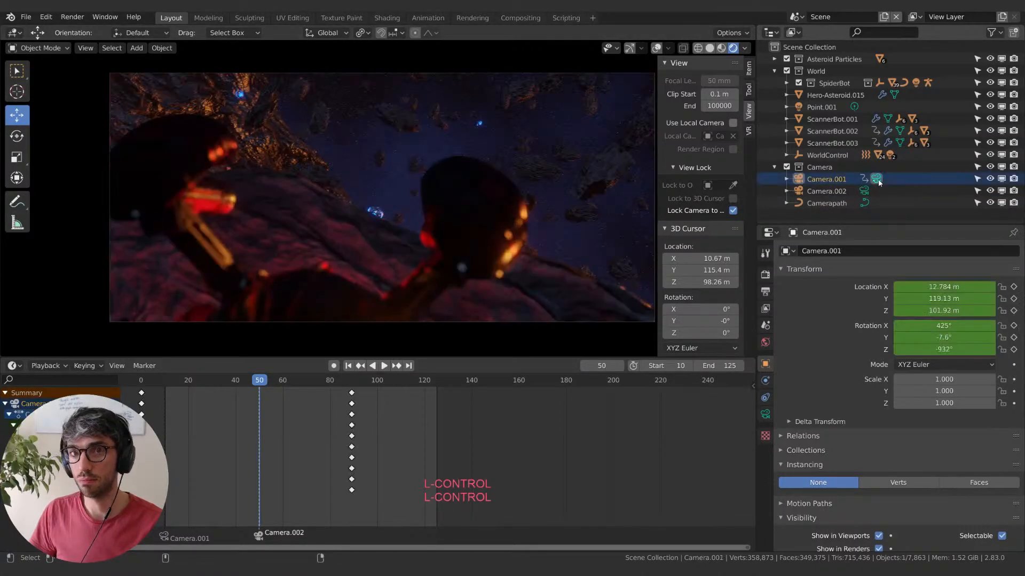
pyautogui.keyDown('ctrl'); pyautogui.click(865, 192); pyautogui.keyUp('ctrl')
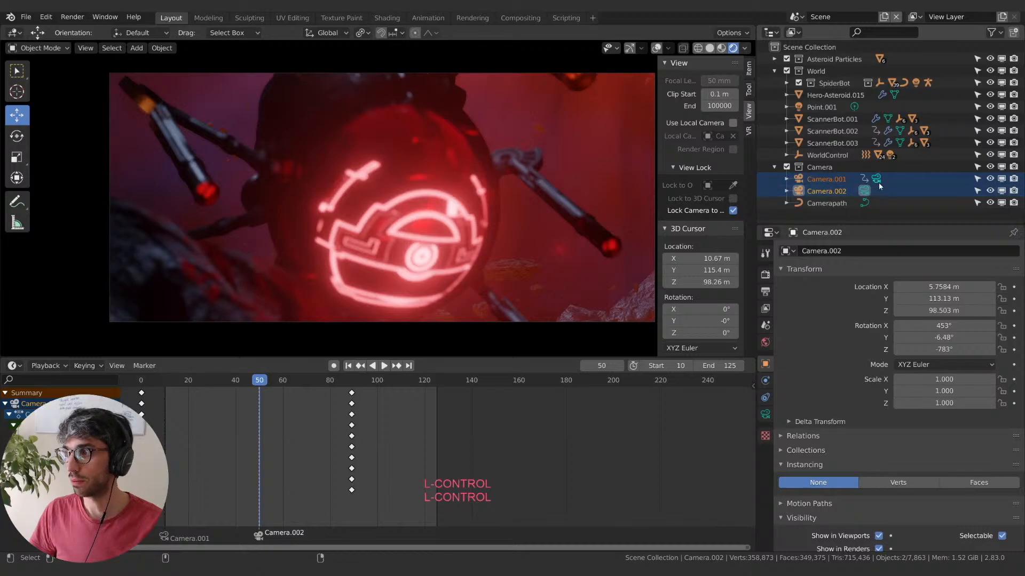
pyautogui.keyDown('ctrl'); pyautogui.click(877, 180); pyautogui.keyUp('ctrl')
pyautogui.keyDown('ctrl'); pyautogui.click(864, 192); pyautogui.keyUp('ctrl')
pyautogui.moveTo(514, 190); pyautogui.dragTo(492, 185, button='middle')
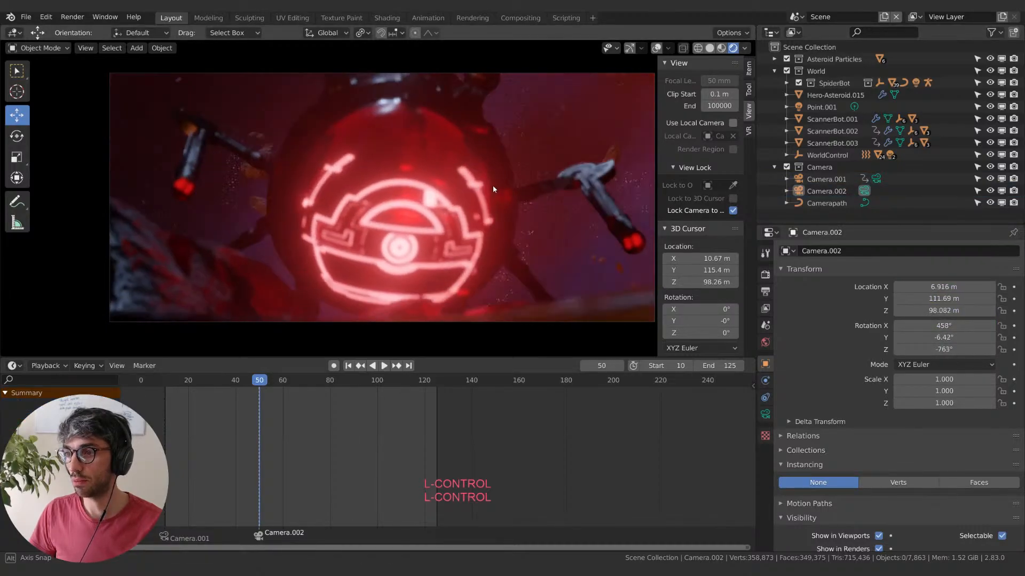
# - Compare both camera views again, then pull Camera.002 back to include the bot's arms and the asteroid surface
pyautogui.keyDown('ctrl'); pyautogui.click(875, 179); pyautogui.keyUp('ctrl')
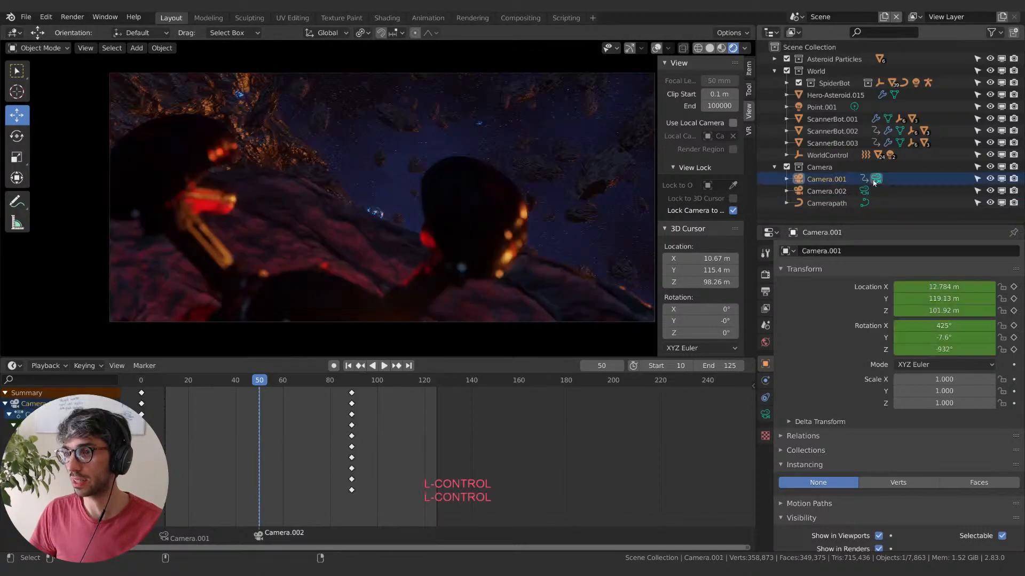
pyautogui.keyDown('ctrl'); pyautogui.click(865, 193); pyautogui.keyUp('ctrl')
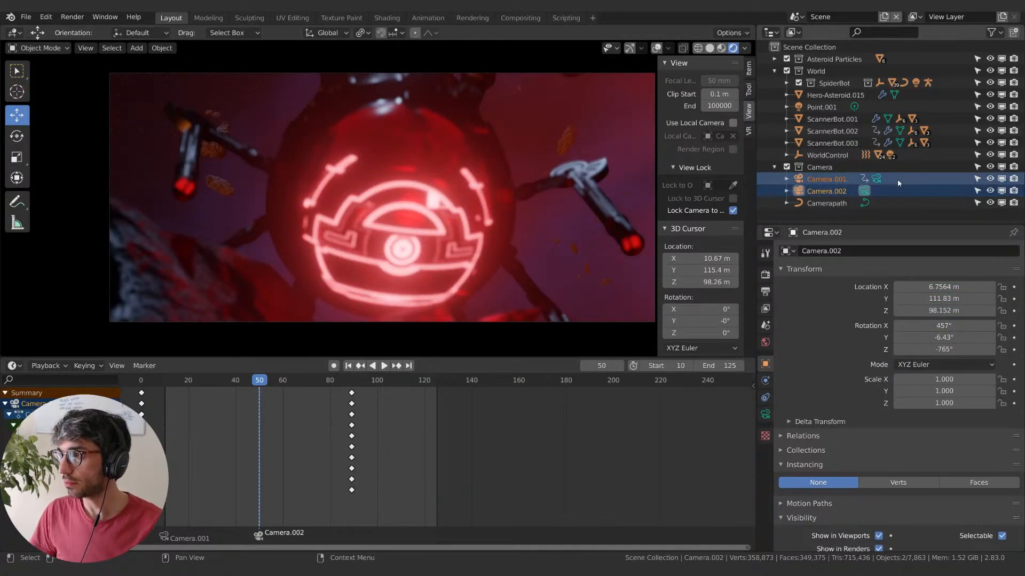
pyautogui.keyDown('ctrl'); pyautogui.click(875, 180); pyautogui.keyUp('ctrl')
pyautogui.click(867, 194)
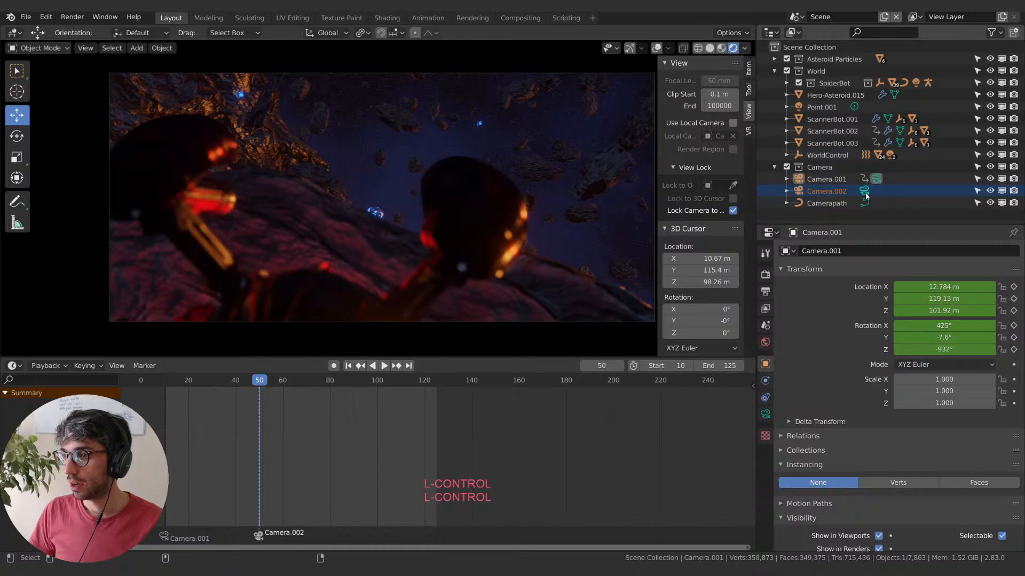
pyautogui.keyDown('ctrl'); pyautogui.click(865, 193); pyautogui.keyUp('ctrl')
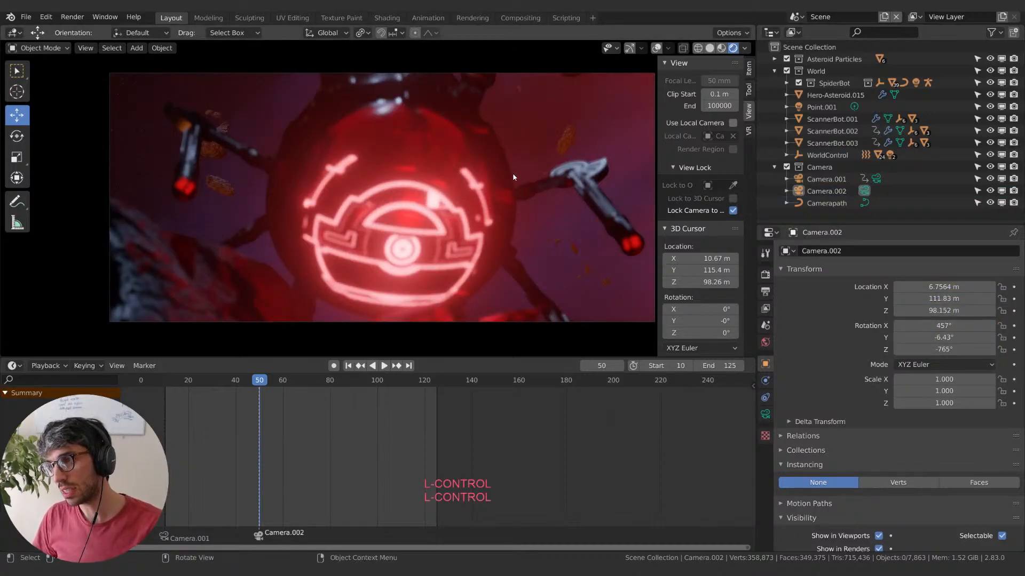
pyautogui.scroll(-3, 530, 203)
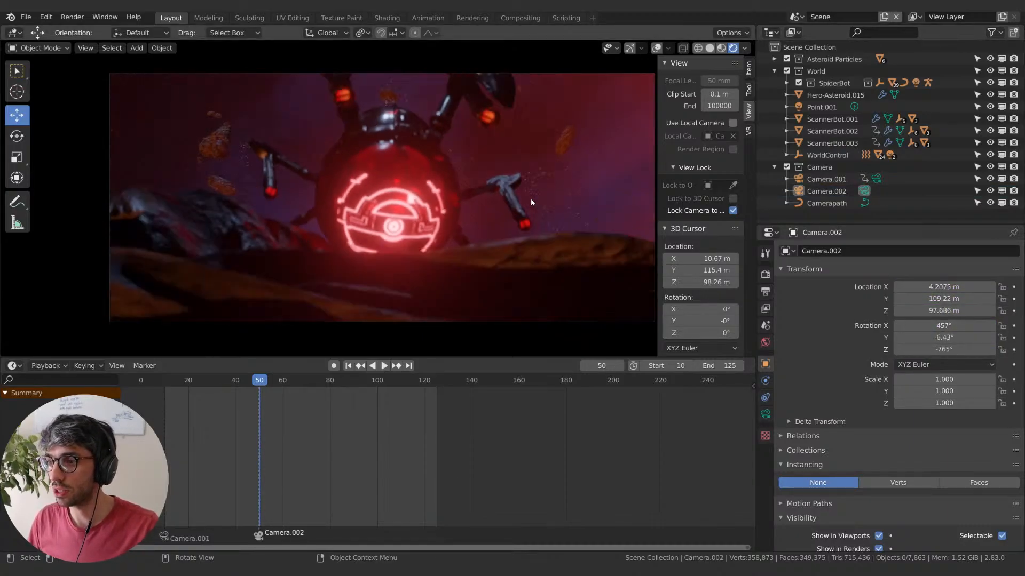
pyautogui.scroll(2, 531, 202)
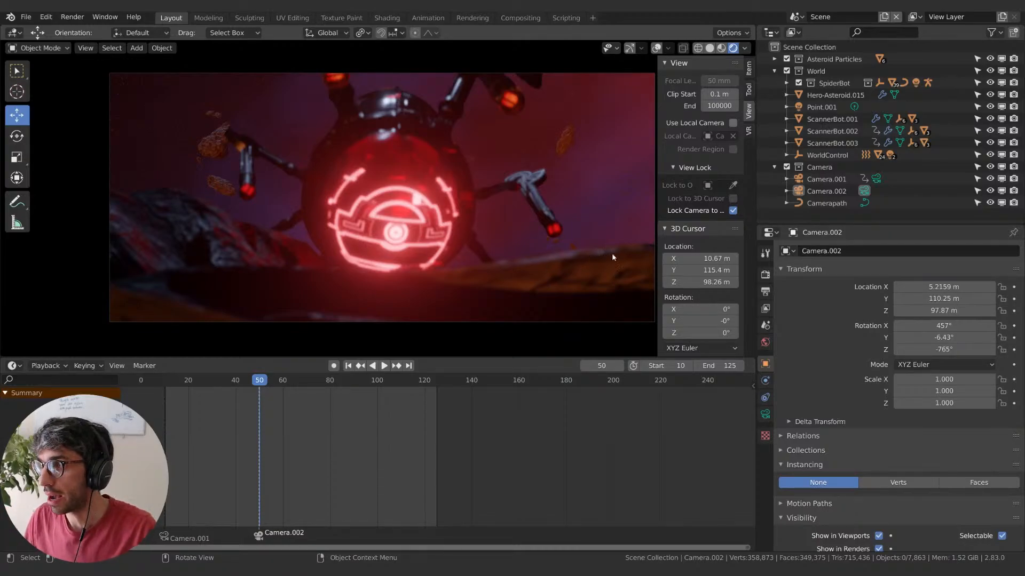
# - Set the scene's end frame to 50 and save the file
pyautogui.click(720, 366)
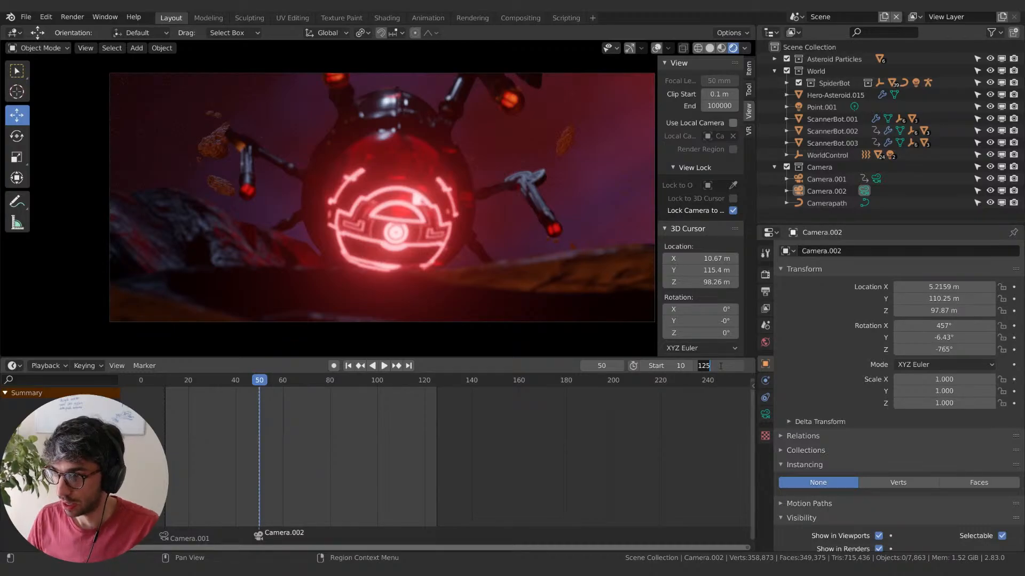
pyautogui.press('Return')
pyautogui.press('KP_0')
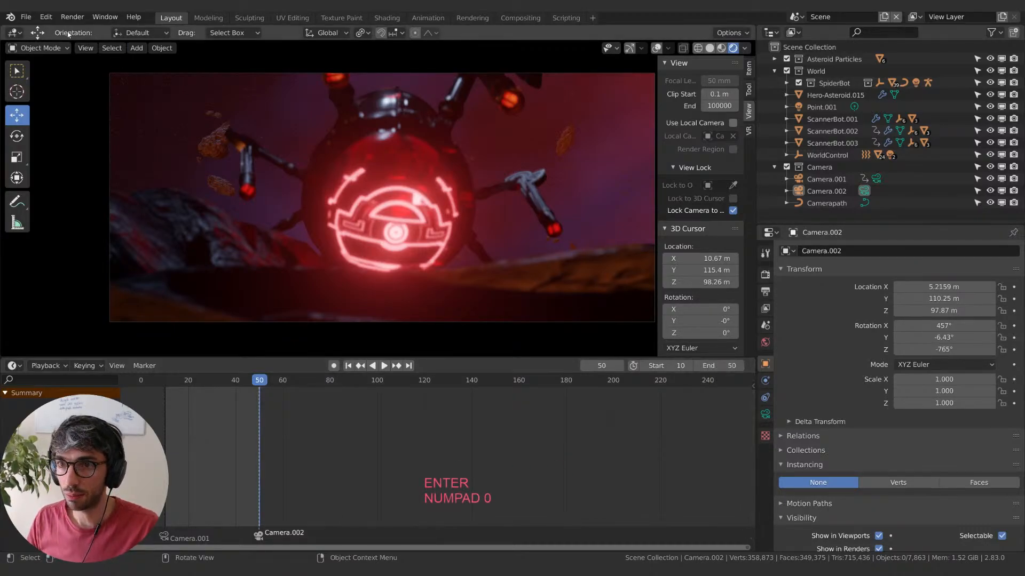
pyautogui.click(25, 16)
pyautogui.click(25, 96)
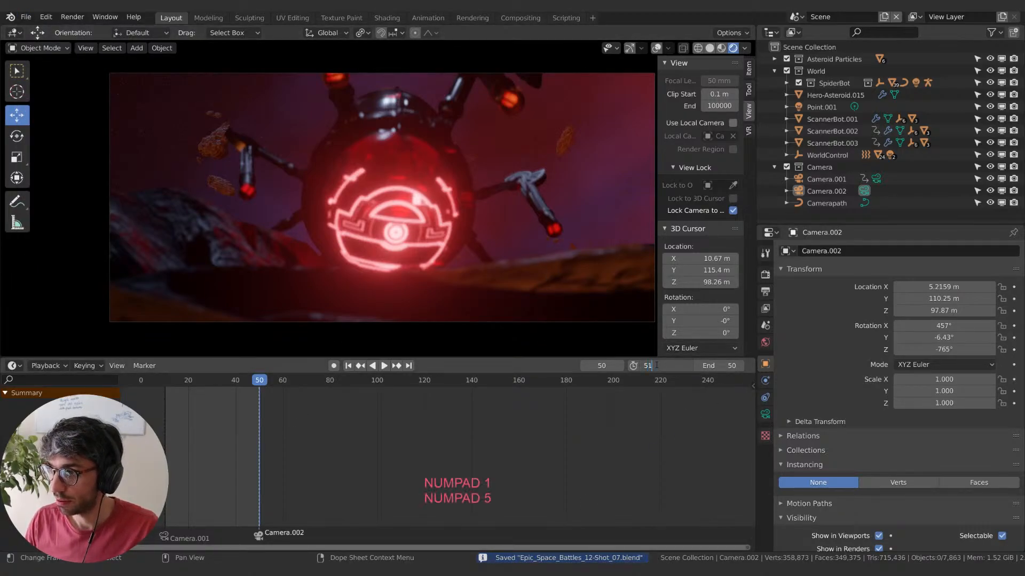
# - Set the scene's frame range to start at 51 and end at 125
pyautogui.click(657, 365)
pyautogui.write('51')
pyautogui.press('Return')
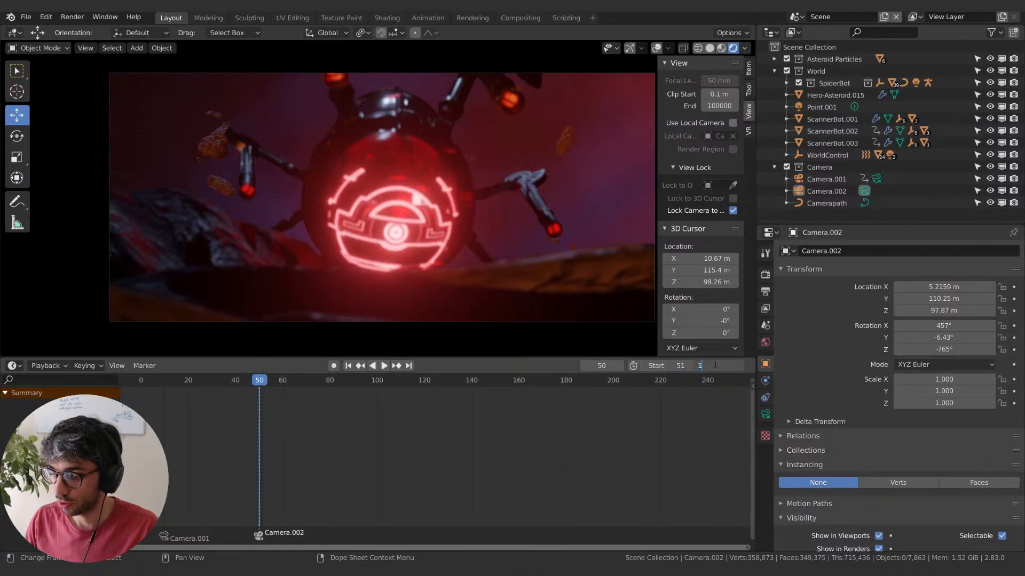
pyautogui.press('Return')
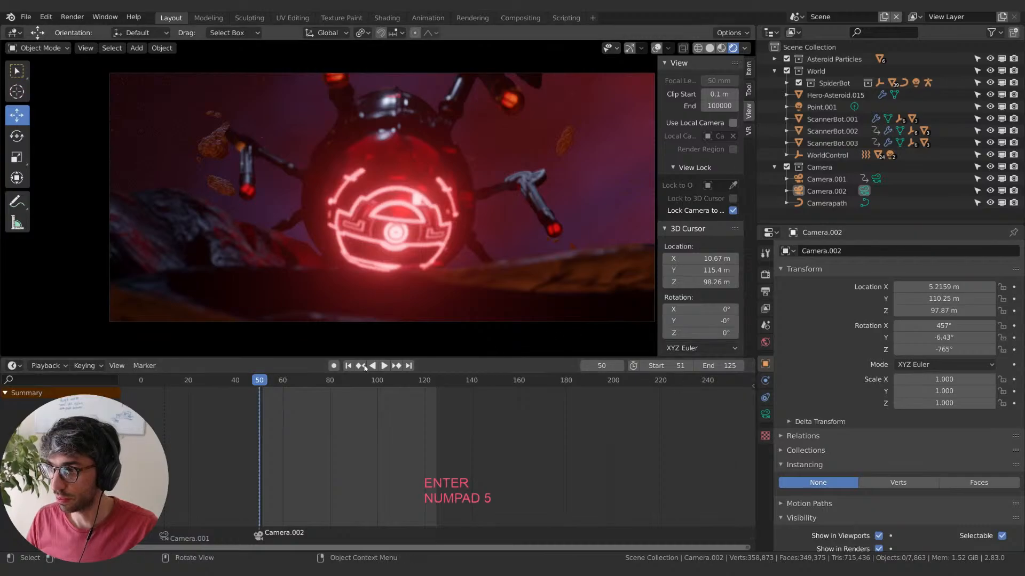
pyautogui.click(26, 18)
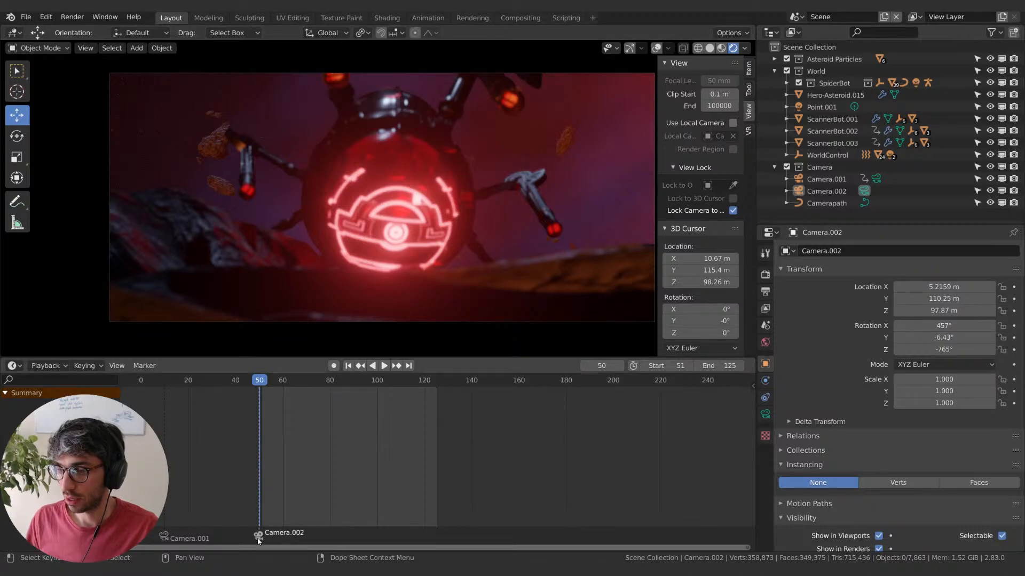
# - Move the Camera.002 marker to frame 51 and play back the second camera's shot
pyautogui.press('g')
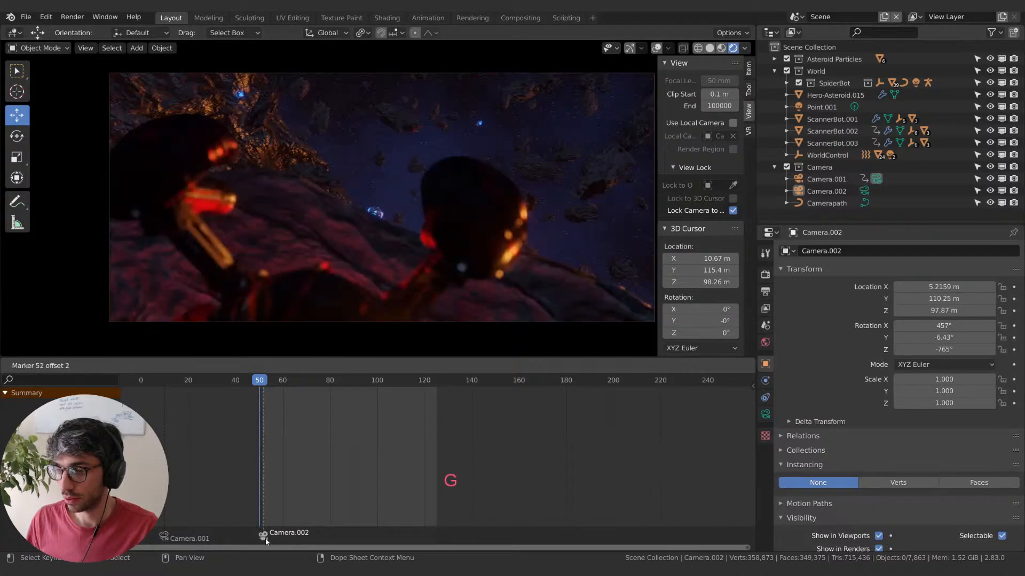
pyautogui.click(262, 541)
pyautogui.press('space')
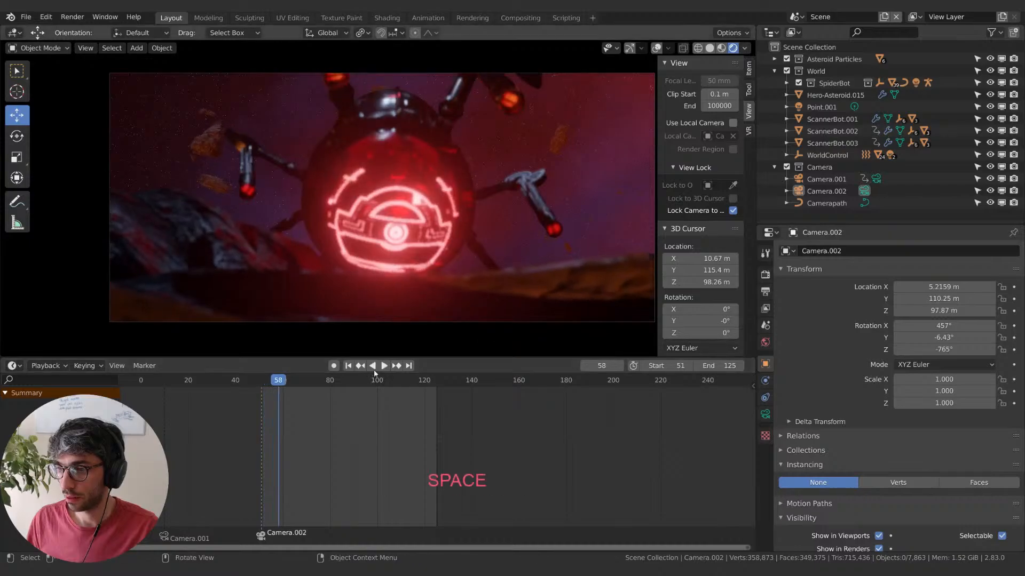
pyautogui.press('space')
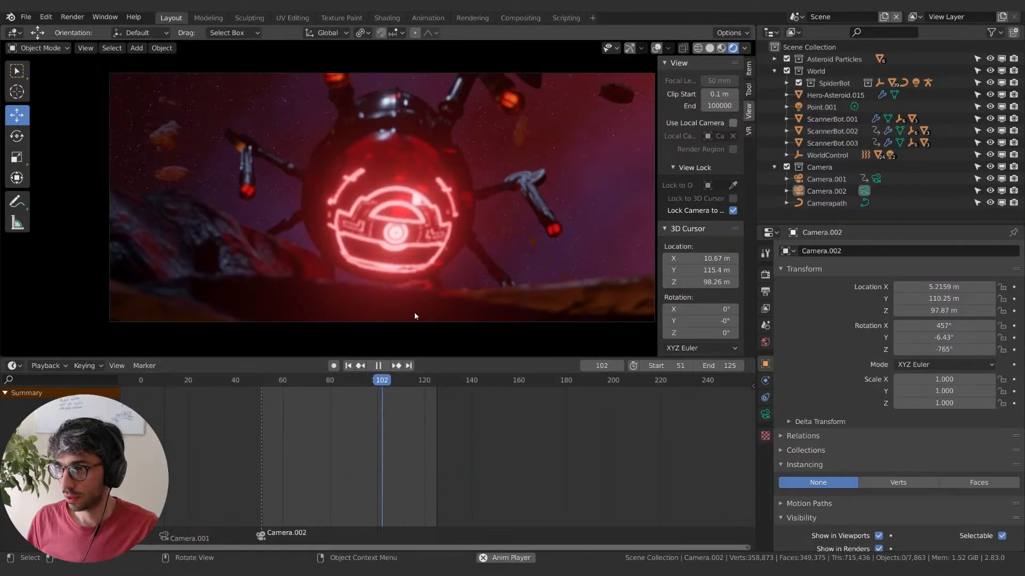
pyautogui.press('space')
# - Select the foreground asteroid Hero-Asteroid.006, turn on the viewport overlays, and locate it in the scene hierarchy
pyautogui.click(261, 293)
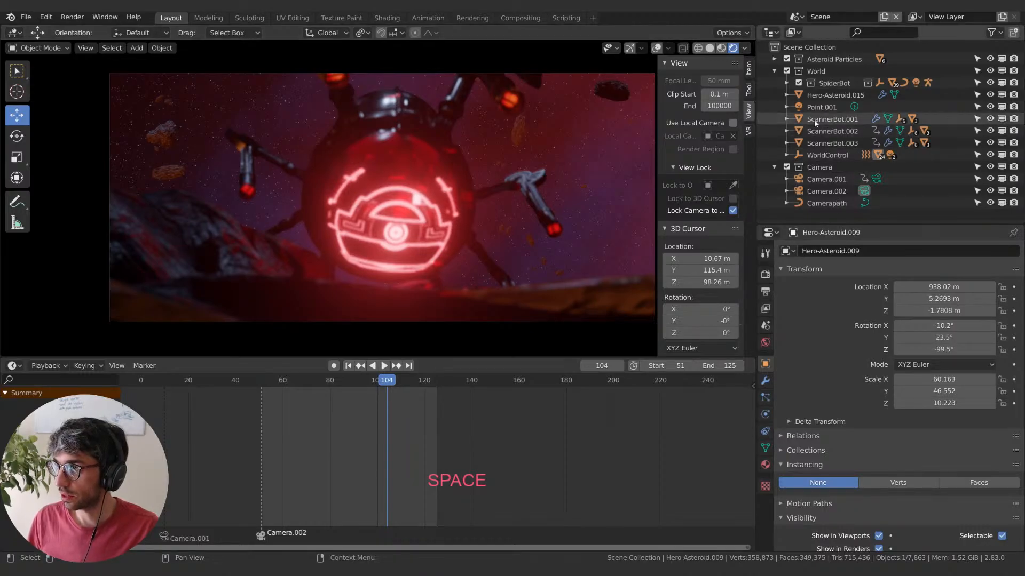
pyautogui.click(176, 242)
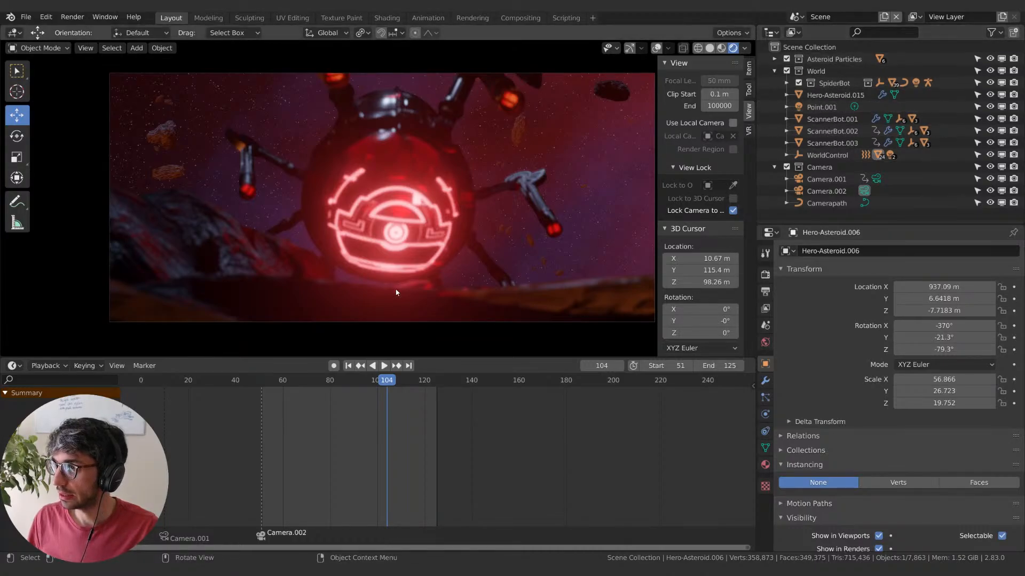
pyautogui.click(656, 49)
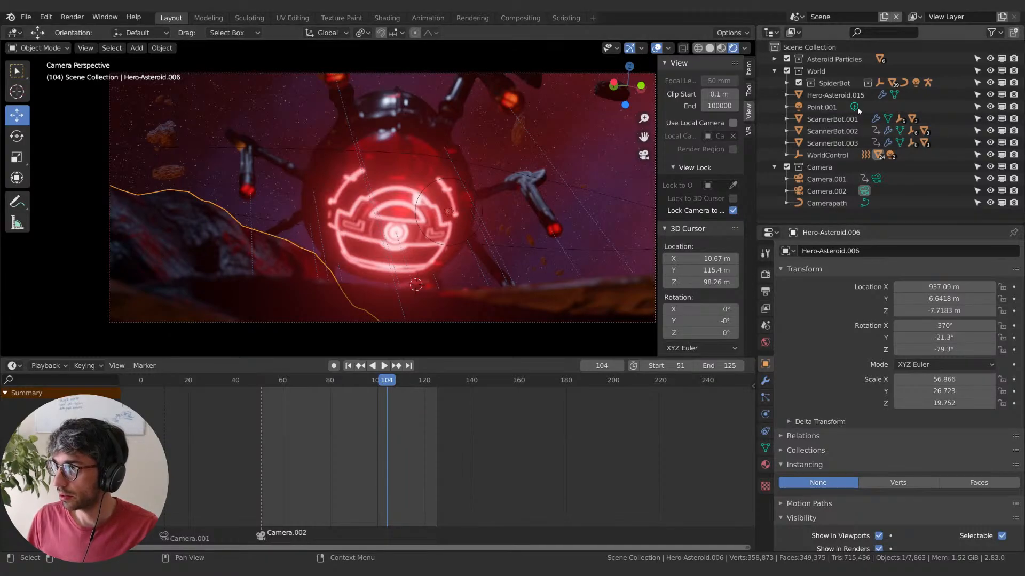
pyautogui.press('.')
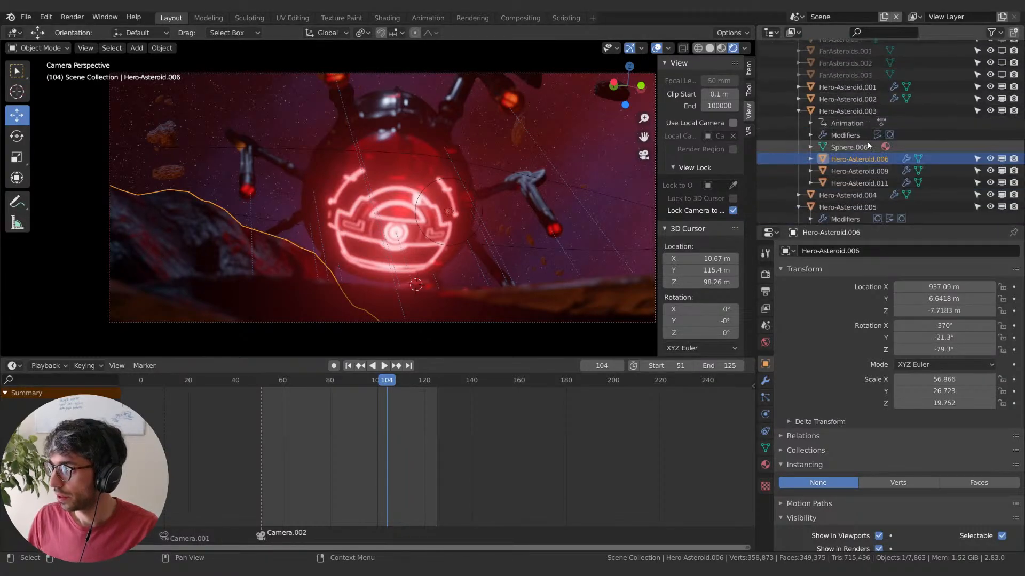
# - Select the parent asteroid Hero-Asteroid.003, shift its keyframes 47 frames later, and move its last keyframes on to about frame 133
pyautogui.click(845, 111)
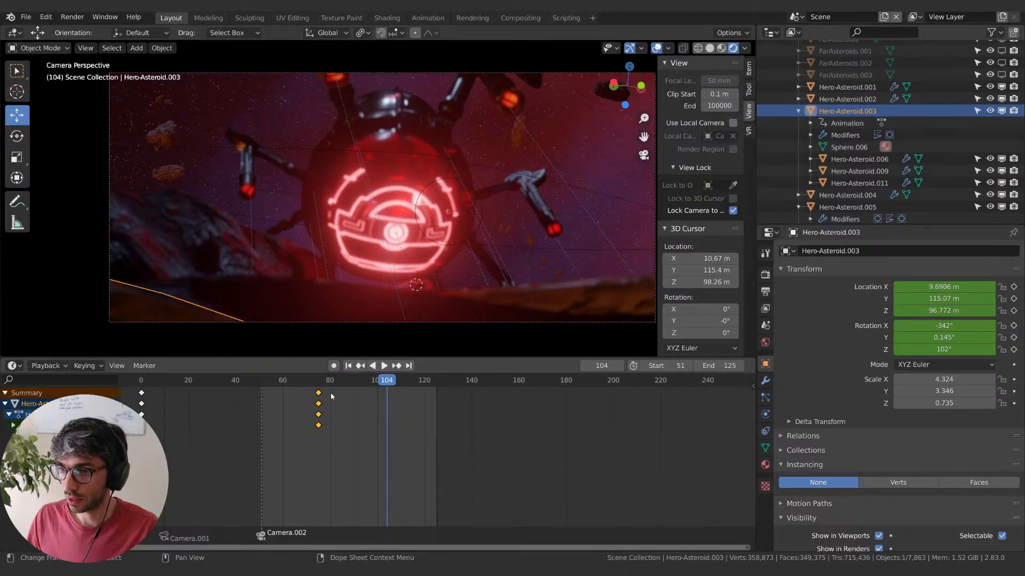
pyautogui.press('a')
pyautogui.press('g')
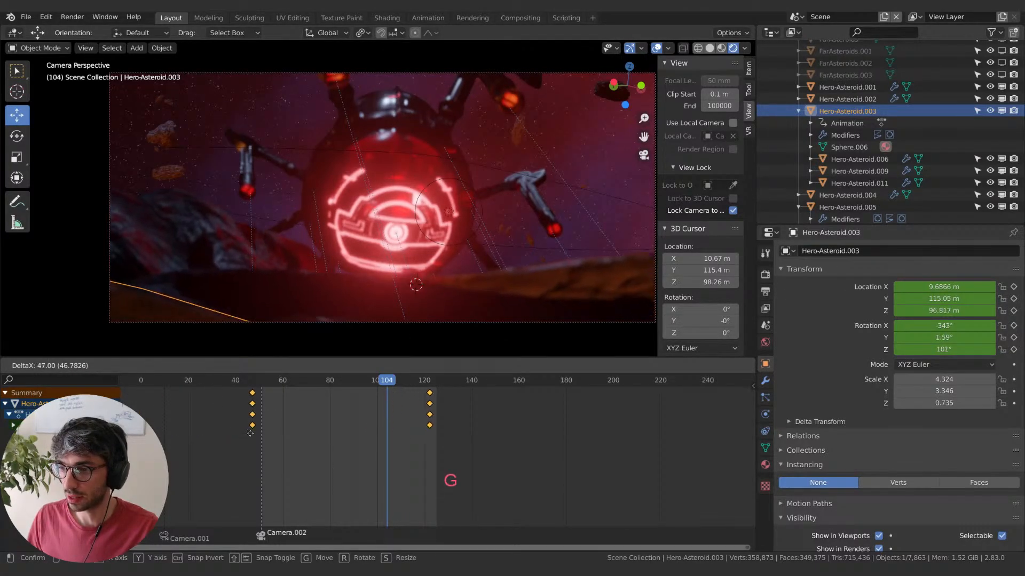
pyautogui.click(250, 433)
pyautogui.moveTo(430, 410); pyautogui.dragTo(421, 433)
pyautogui.press('g')
pyautogui.click(460, 425)
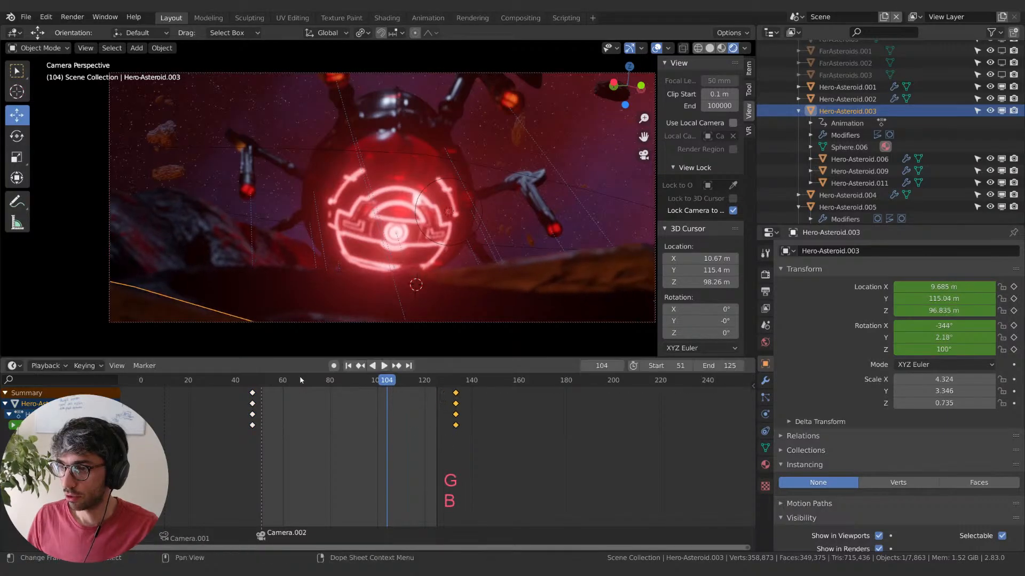
# - Play back the second shot from frame 51 to check the foreground asteroid's retimed motion
pyautogui.click(262, 381)
pyautogui.press('space')
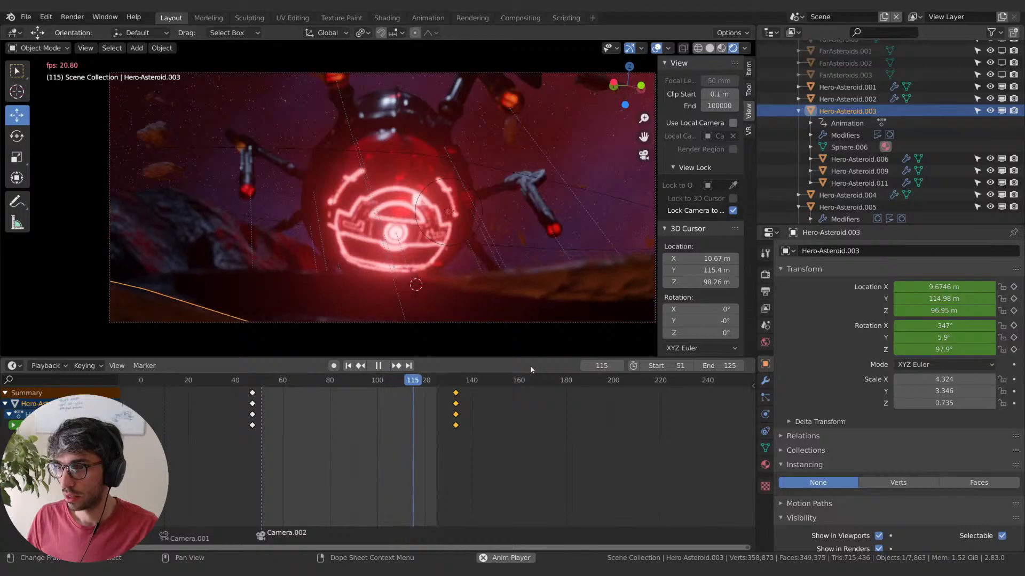
pyautogui.press('space')
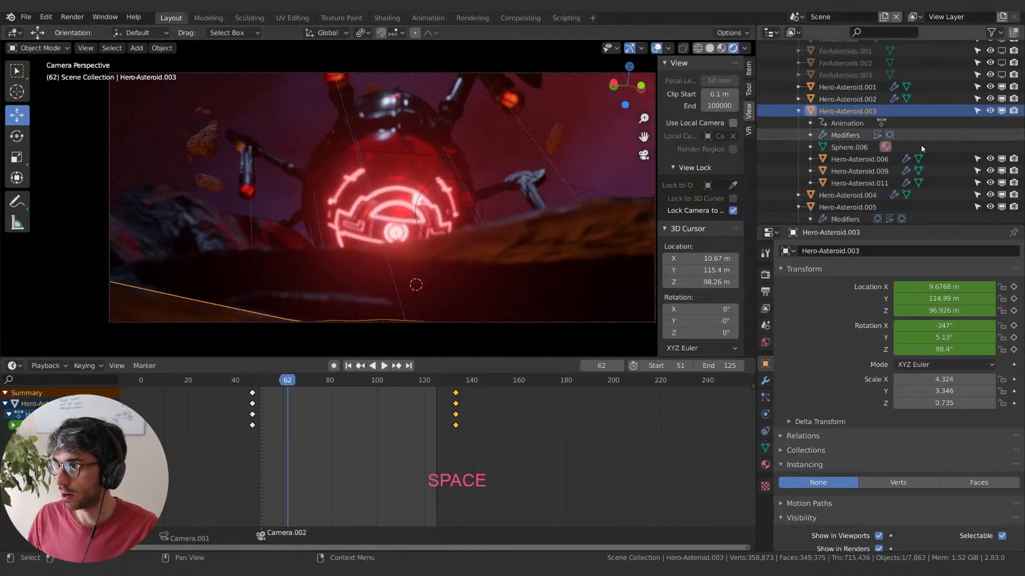
pyautogui.press('space')
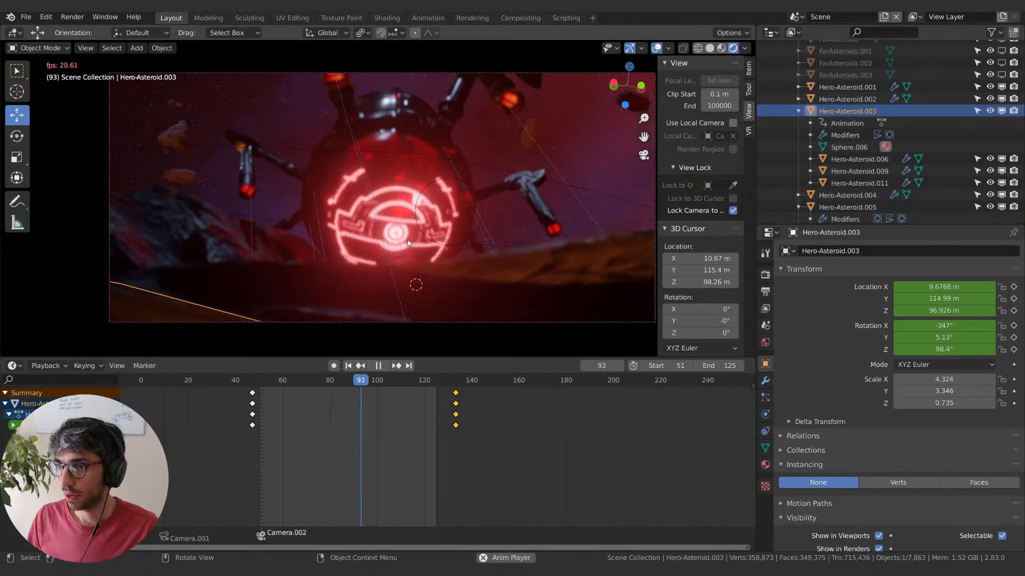
pyautogui.press('space')
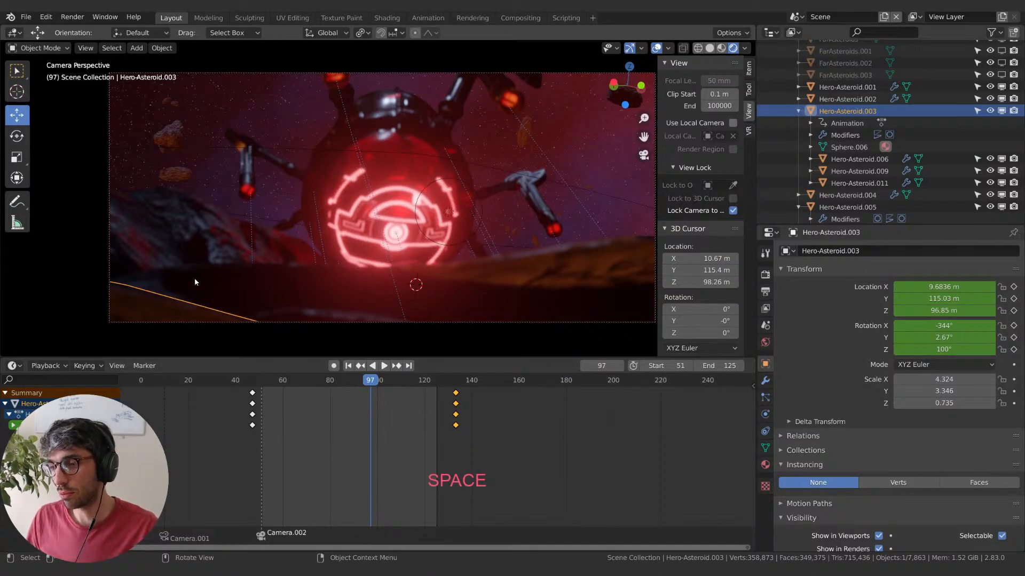
# - Clear the location and rotation keyframes of Hero-Asteroid.003 and tilt it around the global X axis
pyautogui.rightClick(944, 299)
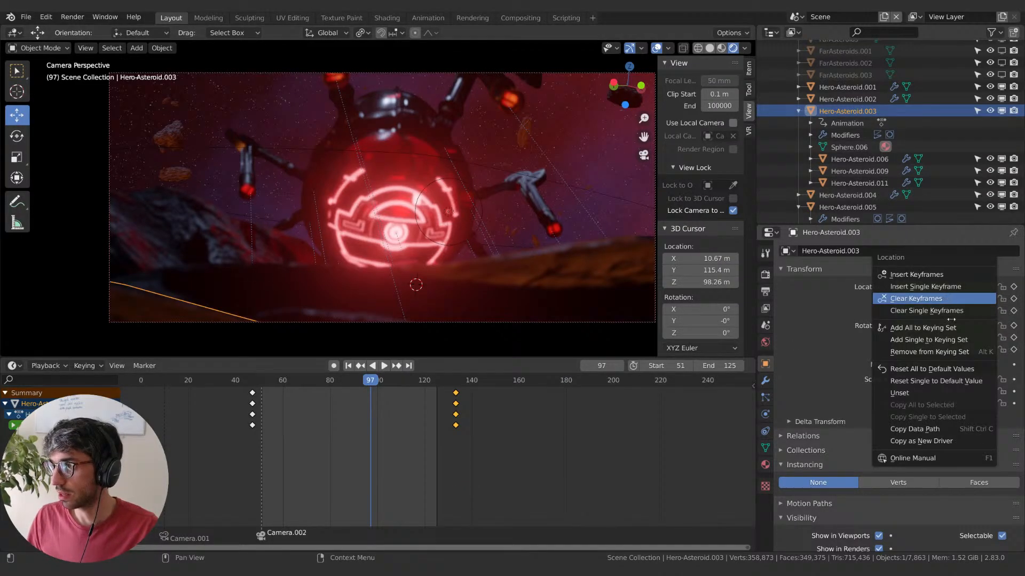
pyautogui.click(939, 298)
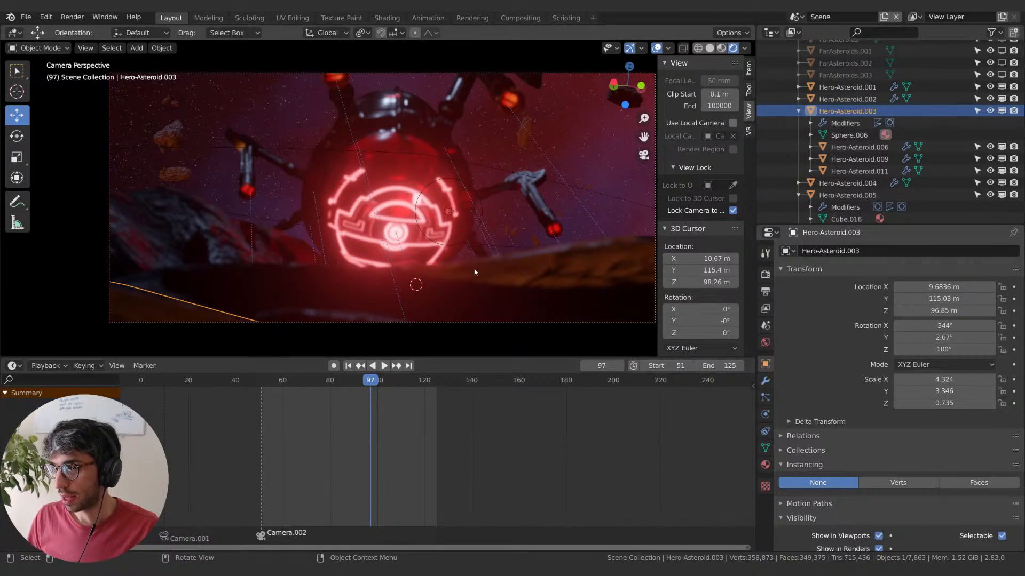
pyautogui.press('r')
pyautogui.press('x')
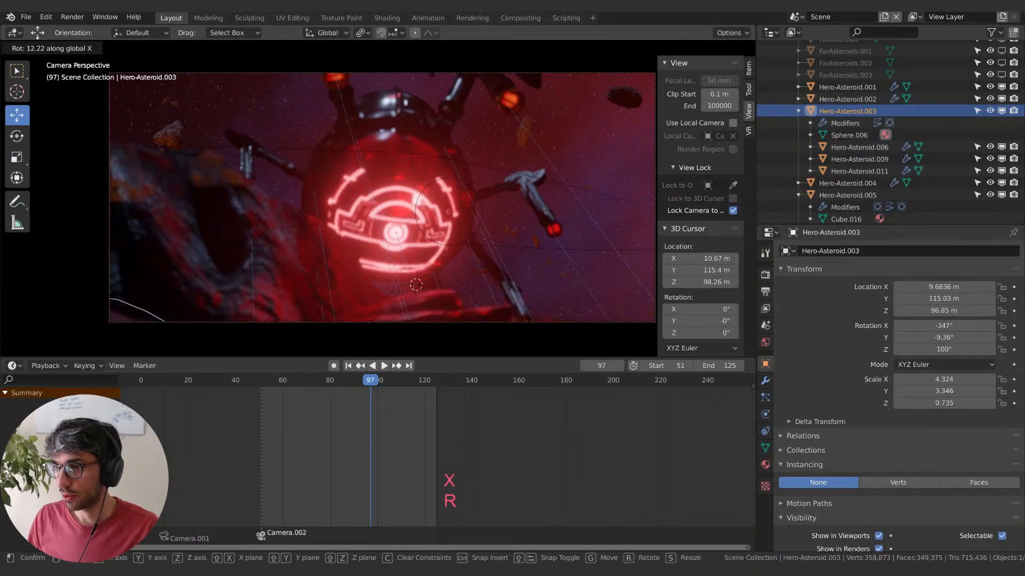
pyautogui.click(435, 89)
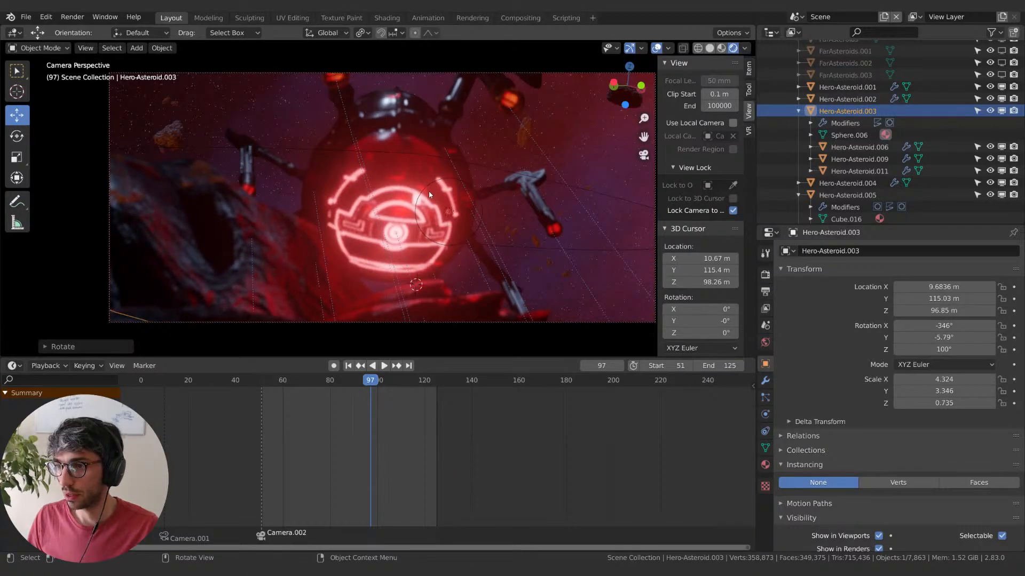
# - Reposition Hero-Asteroid.003 in front of the spider bot, at about X 11.99 m, Y 117.39 m, Z 98.21 m
pyautogui.press('g')
pyautogui.press('x')
pyautogui.press('g')
pyautogui.press('y')
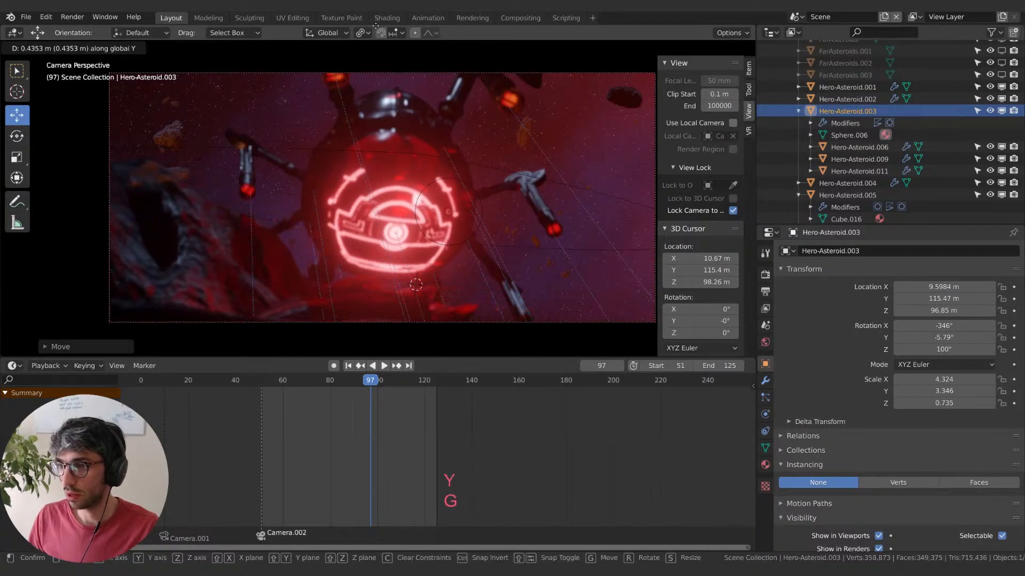
pyautogui.press('g')
pyautogui.press('z')
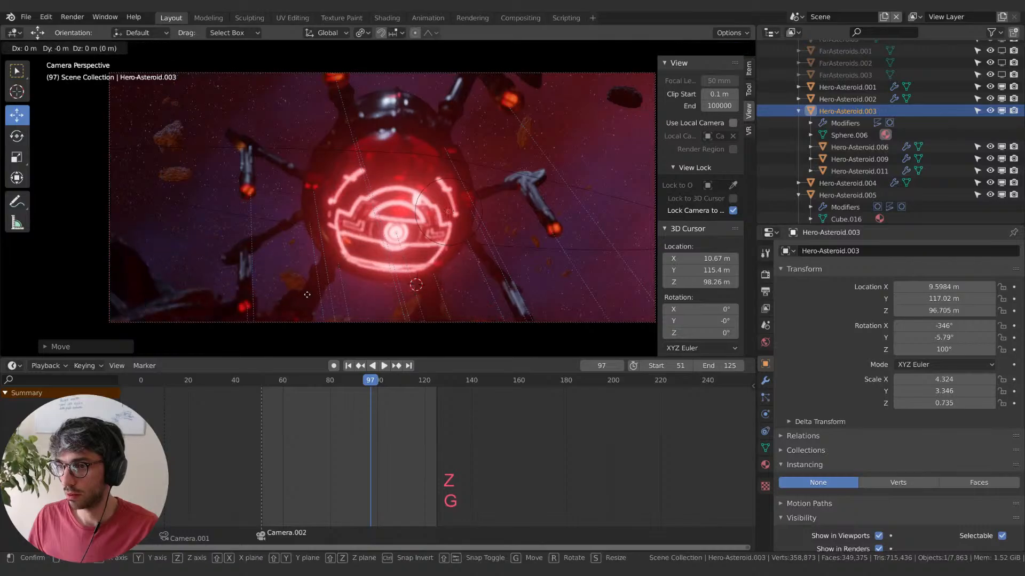
pyautogui.press('x')
pyautogui.press('g')
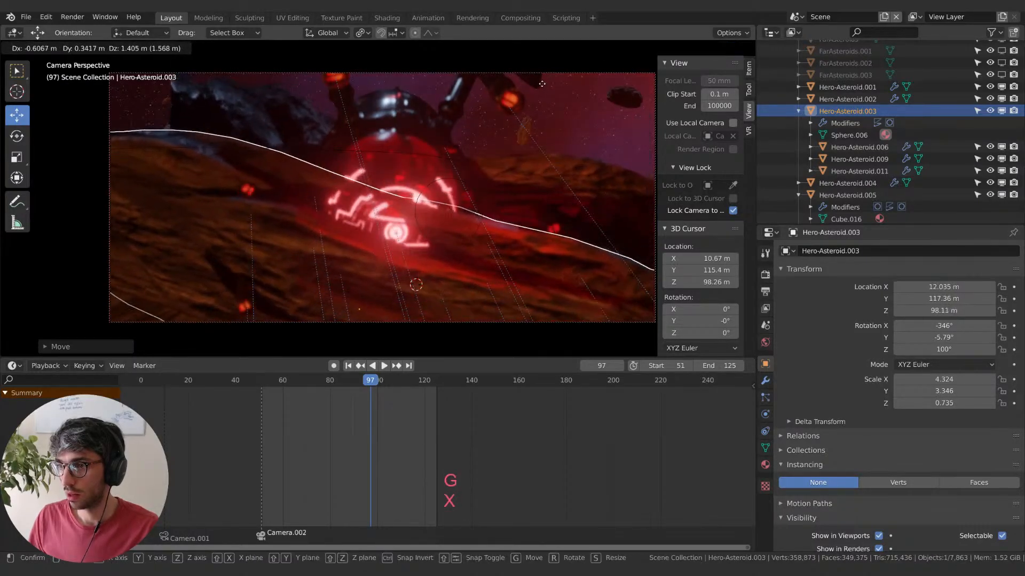
# - Rotate Hero-Asteroid.003 to about -379°, -3.86°, 106° and enlarge it to a scale of about 5.621, 4.349, 0.955
pyautogui.press('r')
pyautogui.press('x')
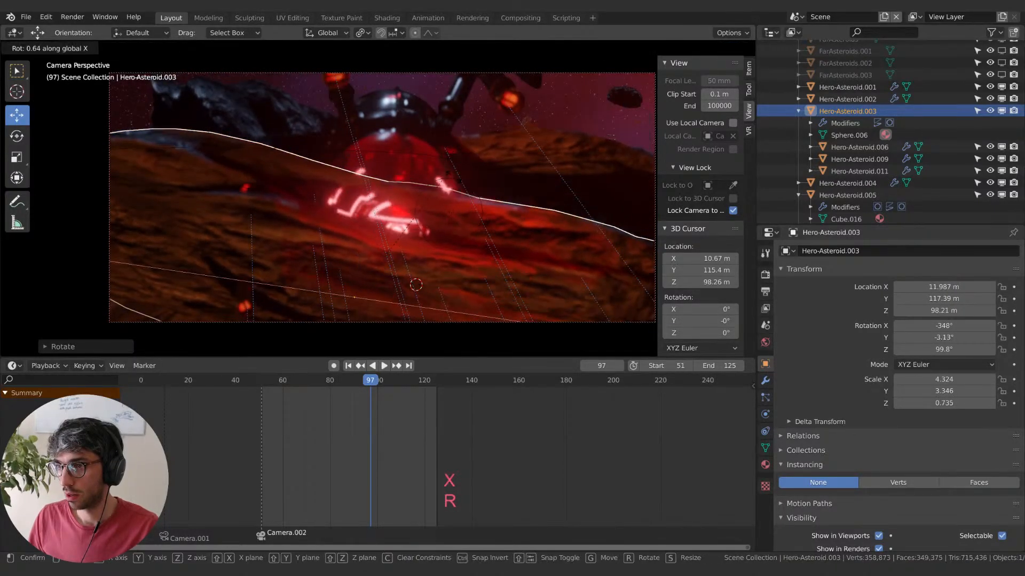
pyautogui.press('s')
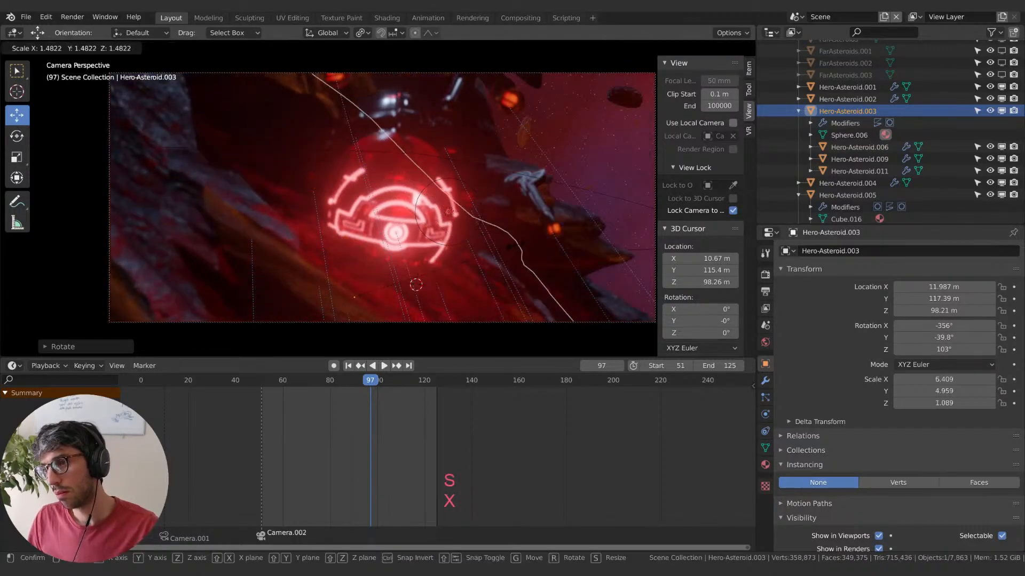
pyautogui.press('r')
pyautogui.click(517, 158)
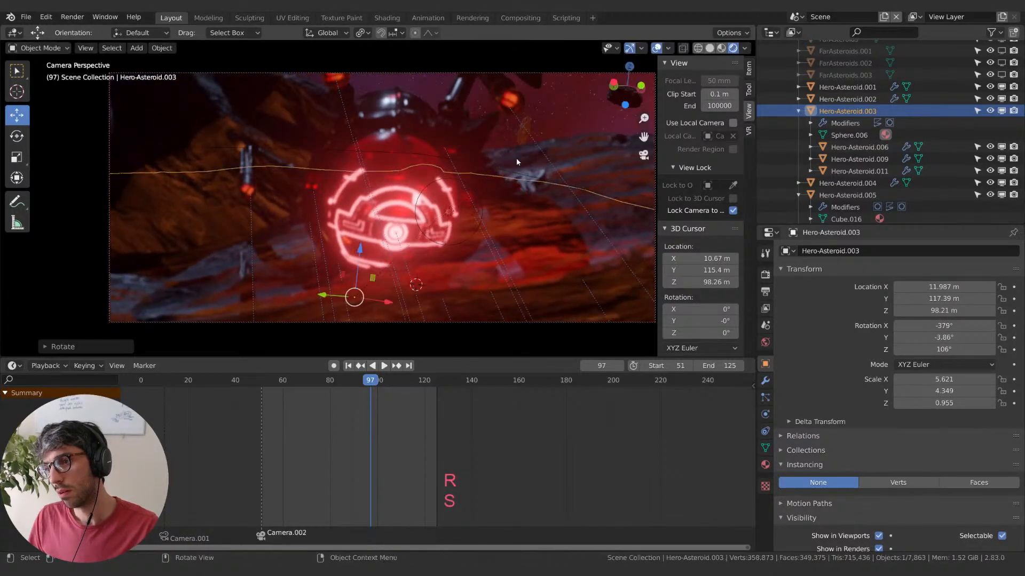
# - Lower Hero-Asteroid.003 behind the robot to about Z 97.45 m, tilt it slightly and enlarge it about 1.09 times
pyautogui.press('g')
pyautogui.click(513, 268)
pyautogui.press('r')
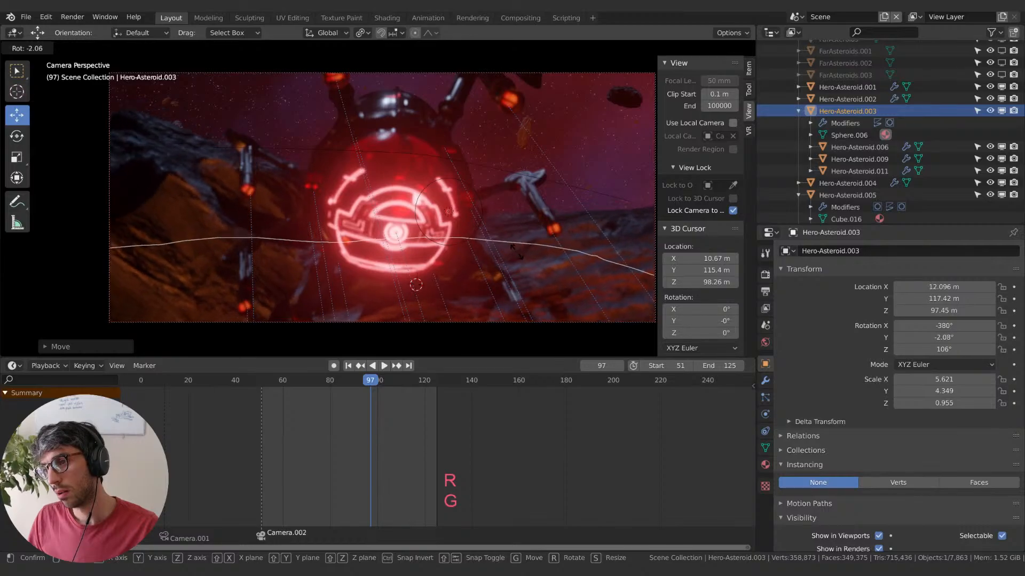
pyautogui.press('x')
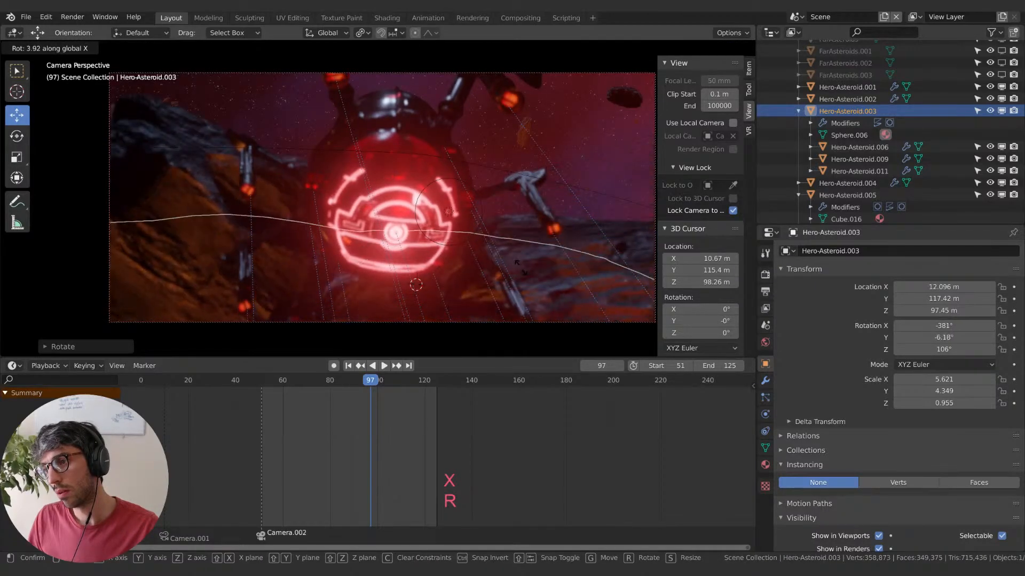
pyautogui.press('s')
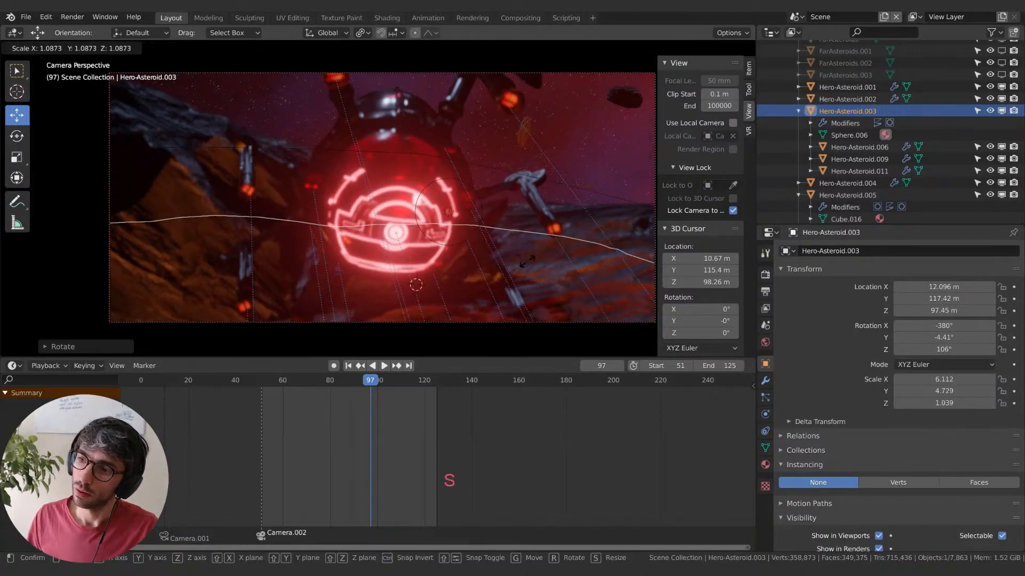
# - Raise the asteroid to about Z 98.4 m and rotate it to about X -390°, Y -9°, Z 107° so it fills the background
pyautogui.press('r')
pyautogui.press('x')
pyautogui.press('g')
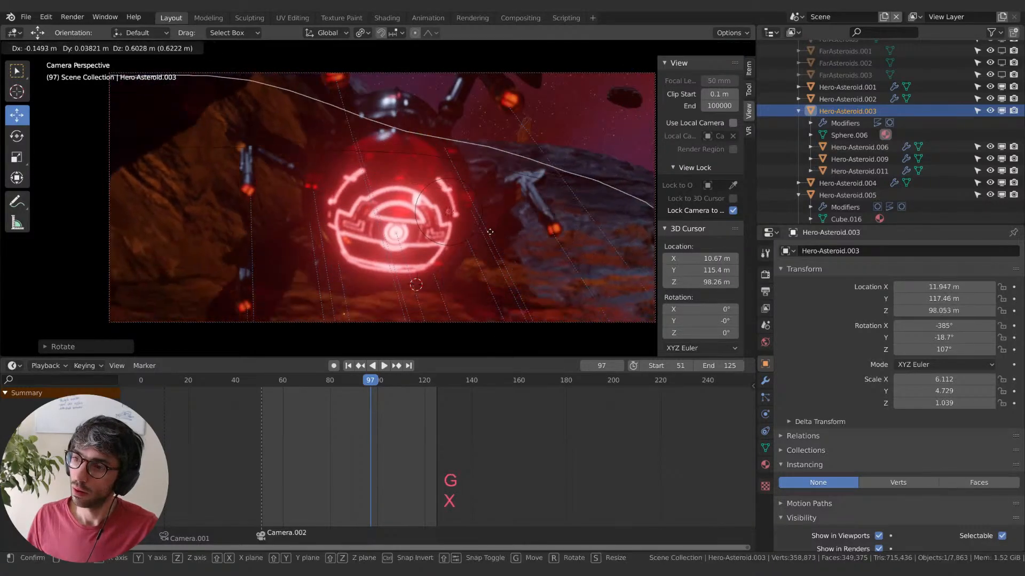
pyautogui.click(491, 218)
pyautogui.press('r')
pyautogui.click(536, 263)
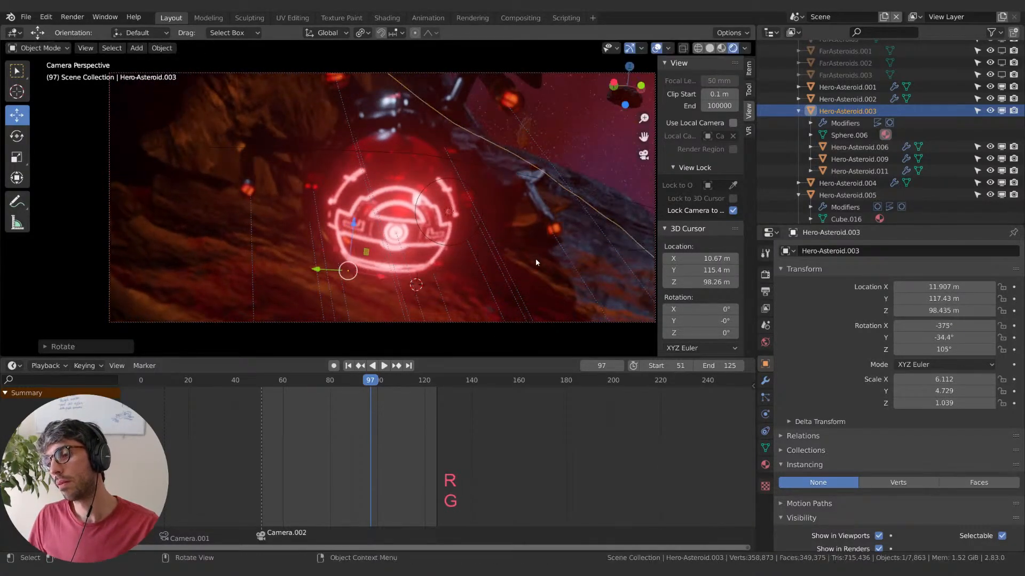
pyautogui.press('r')
pyautogui.click(515, 207)
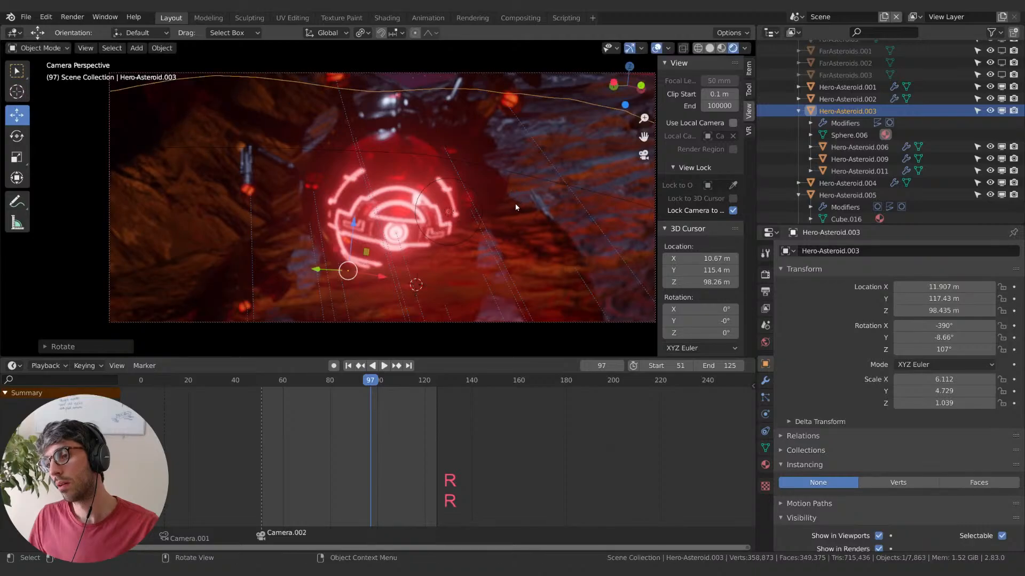
# - Re-angle the camera and rotate the asteroid about the global X axis to roughly X -413°, Y -55°, Z 120°
pyautogui.moveTo(515, 207); pyautogui.dragTo(489, 181, button='middle')
pyautogui.press('r')
pyautogui.press('x')
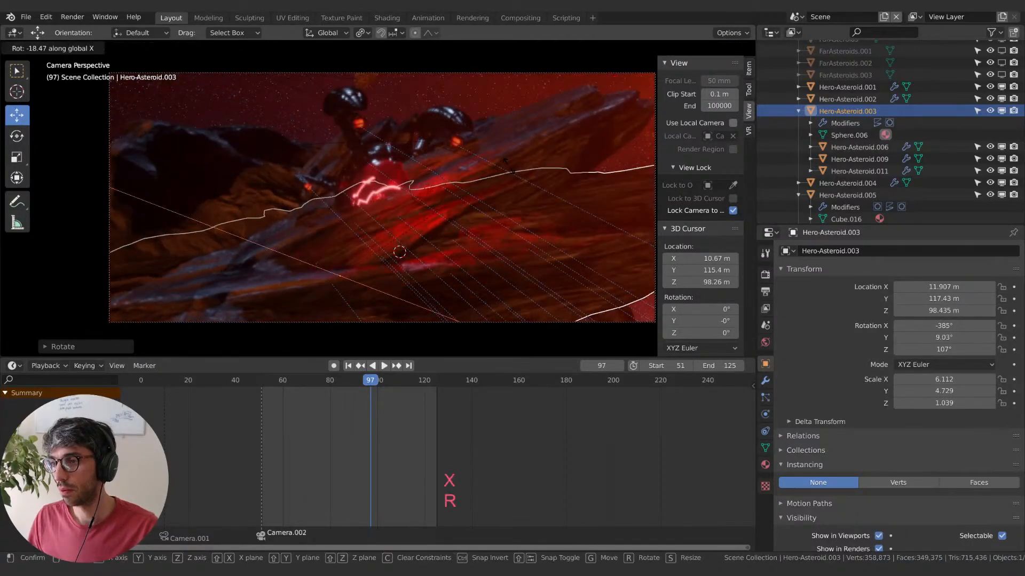
pyautogui.click(467, 88)
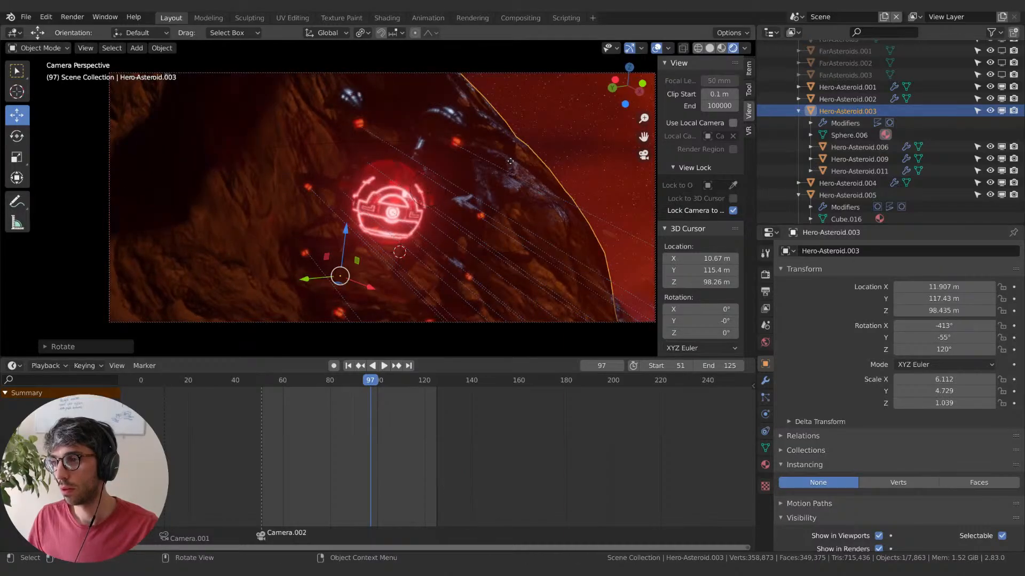
# - Move the asteroid to about X 11.96 m, Y 117.21 m, Z 98.76 m and rotate it to about X -418°, Y -21°, Z 115°
pyautogui.press('g')
pyautogui.click(545, 166)
pyautogui.press('r')
pyautogui.click(503, 136)
pyautogui.moveTo(503, 135); pyautogui.dragTo(505, 144, button='middle')
pyautogui.press('r')
pyautogui.press('x')
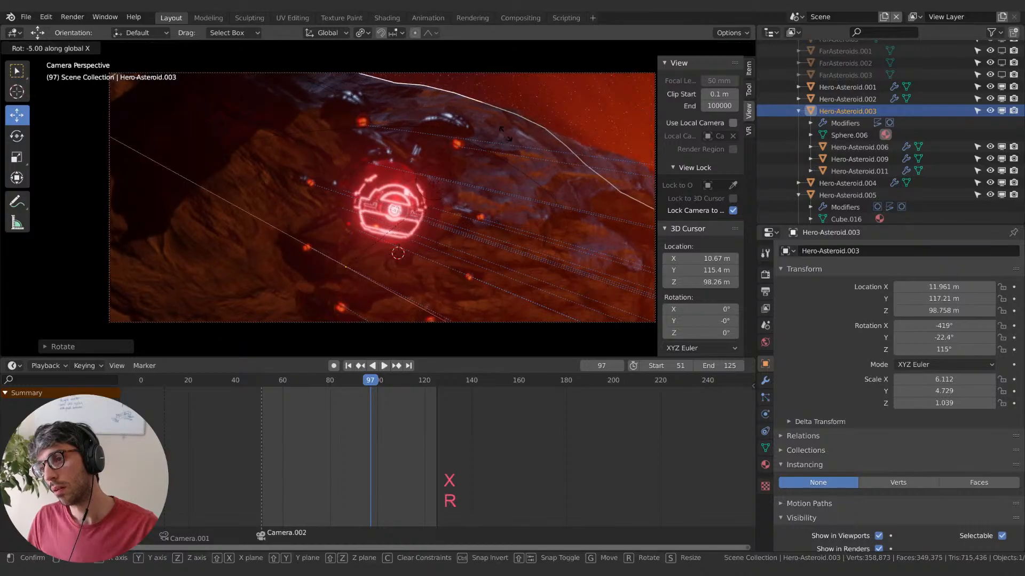
pyautogui.click(504, 145)
# - Shift the asteroid along global X and upward to about X 13.39 m, Y 117.31 m, Z 99.42 m
pyautogui.press('g')
pyautogui.press('x')
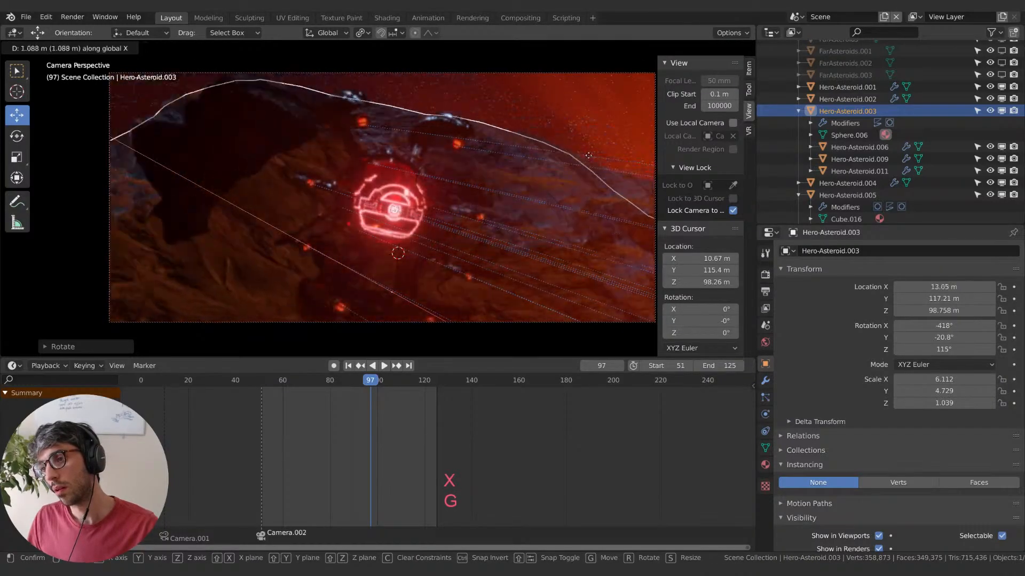
pyautogui.click(569, 155)
pyautogui.press('g')
pyautogui.click(513, 154)
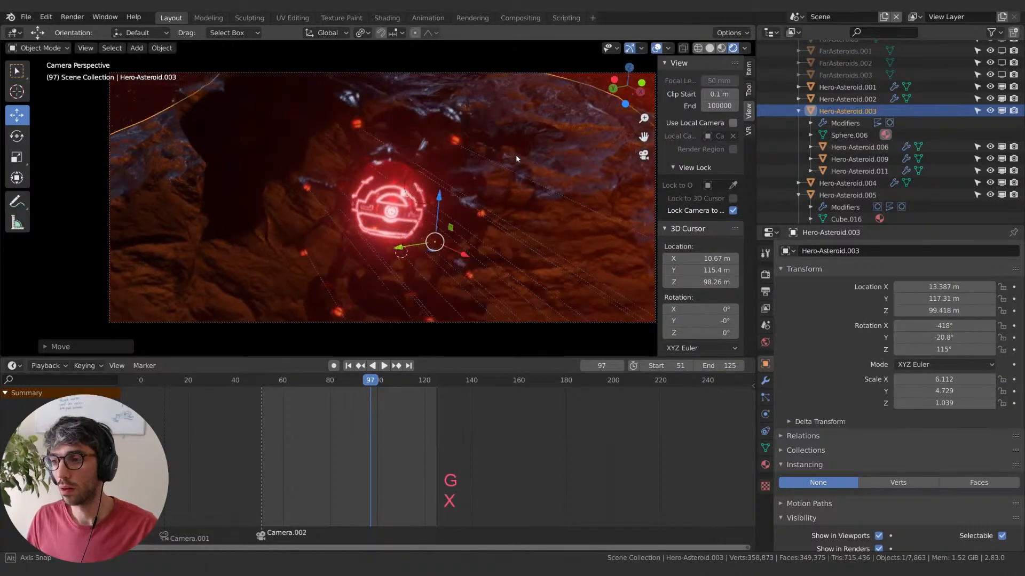
# - Rotate the asteroid about global X to roughly X -410°, Y -4°, Z 113° and slightly re-angle the camera on the robot
pyautogui.moveTo(519, 155); pyautogui.dragTo(521, 155, button='middle')
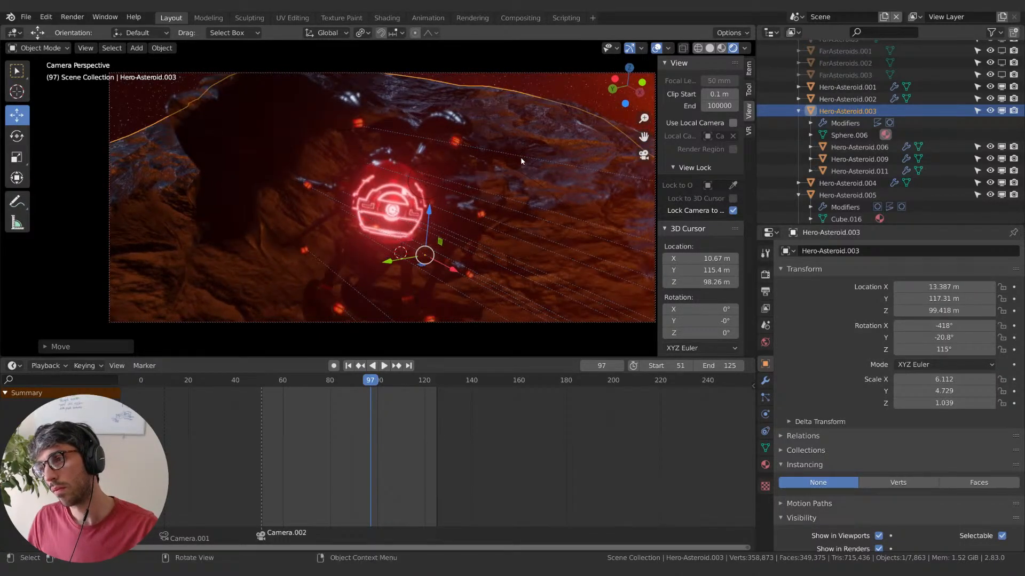
pyautogui.press('r')
pyautogui.press('x')
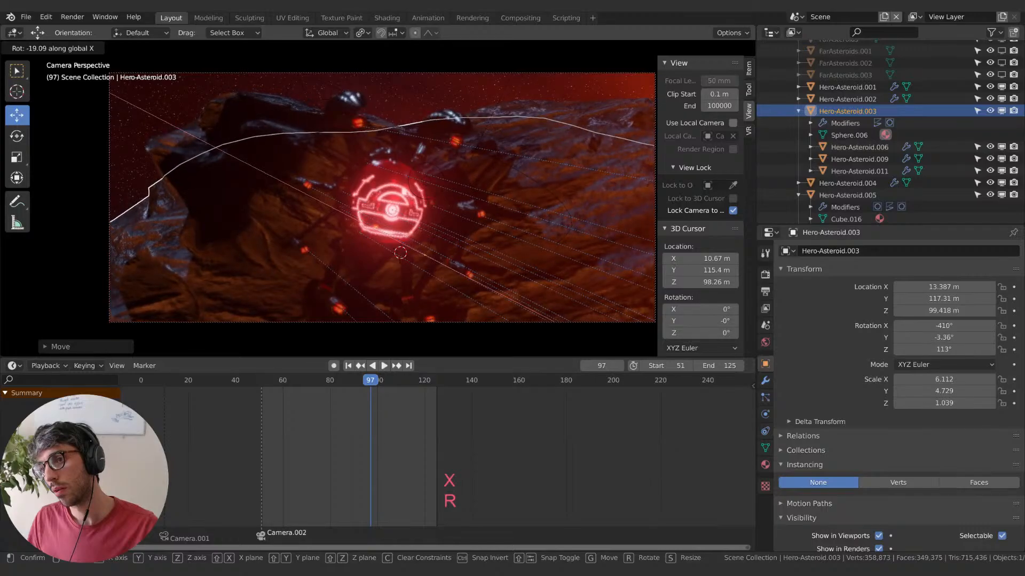
pyautogui.click(527, 194)
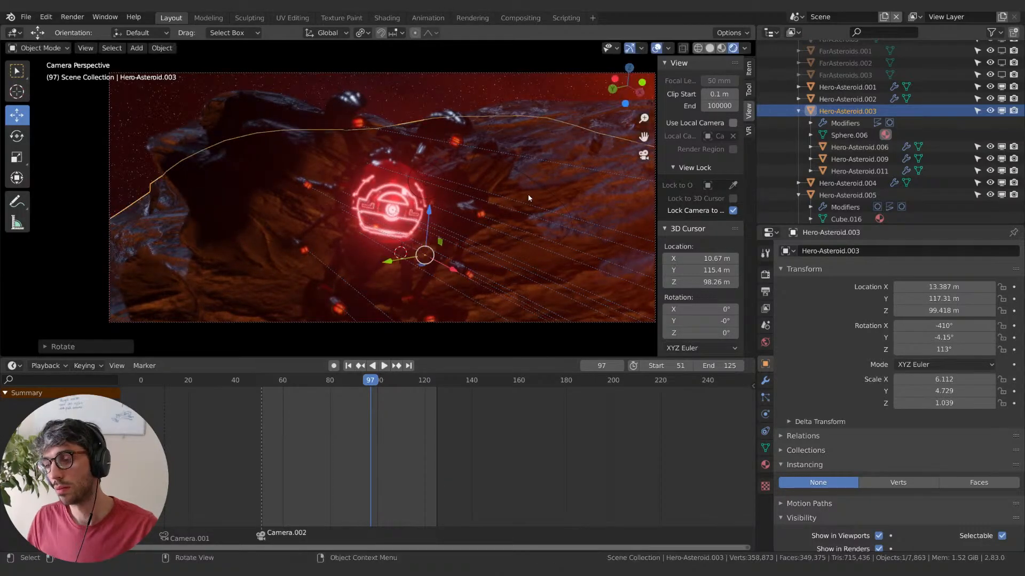
pyautogui.moveTo(527, 194); pyautogui.dragTo(533, 224, button='middle')
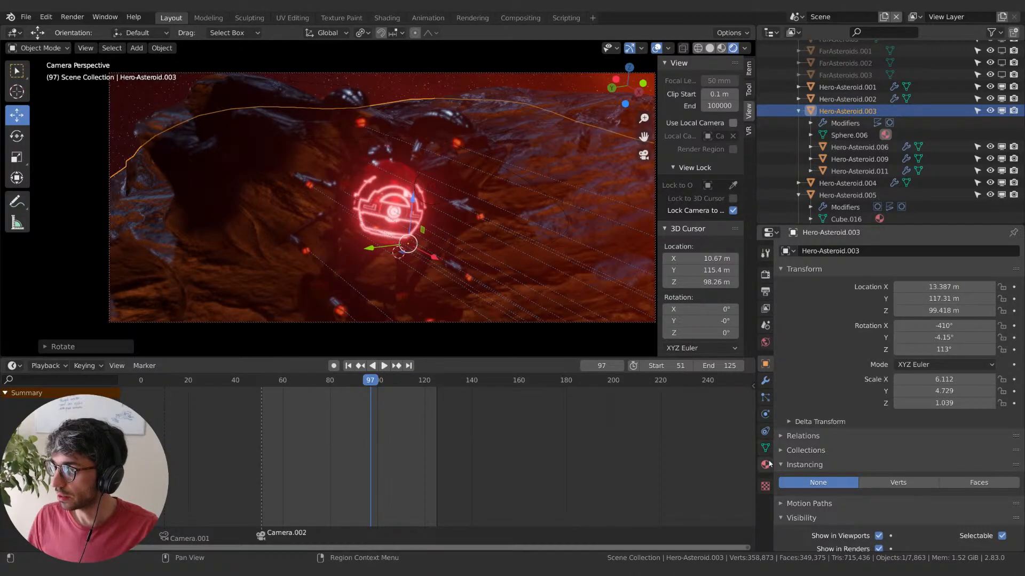
# - Set Camera.002's focal length to 103 mm and reframe the shot from a slightly different angle
pyautogui.scroll(-6, 812, 193)
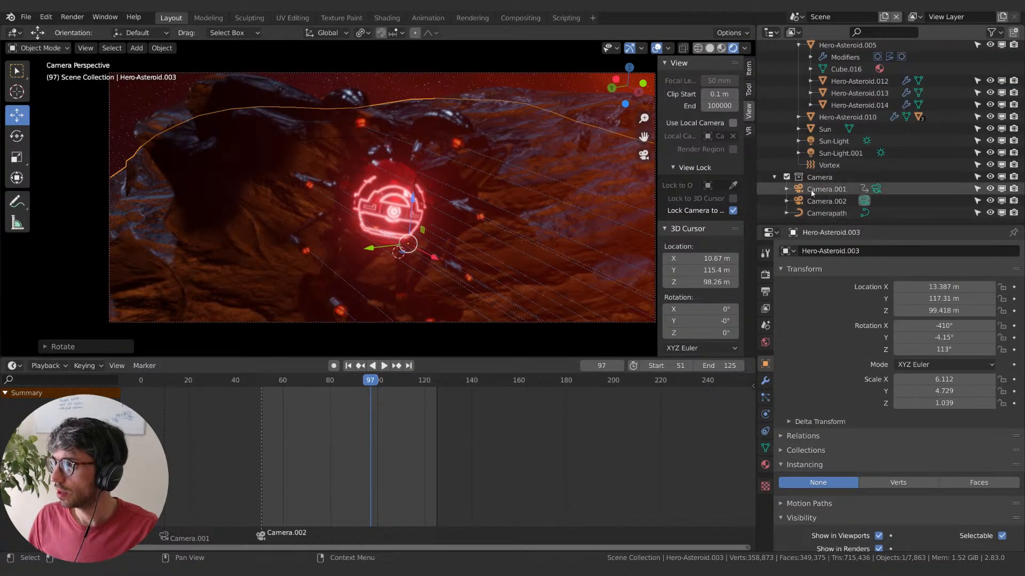
pyautogui.click(822, 201)
pyautogui.click(765, 414)
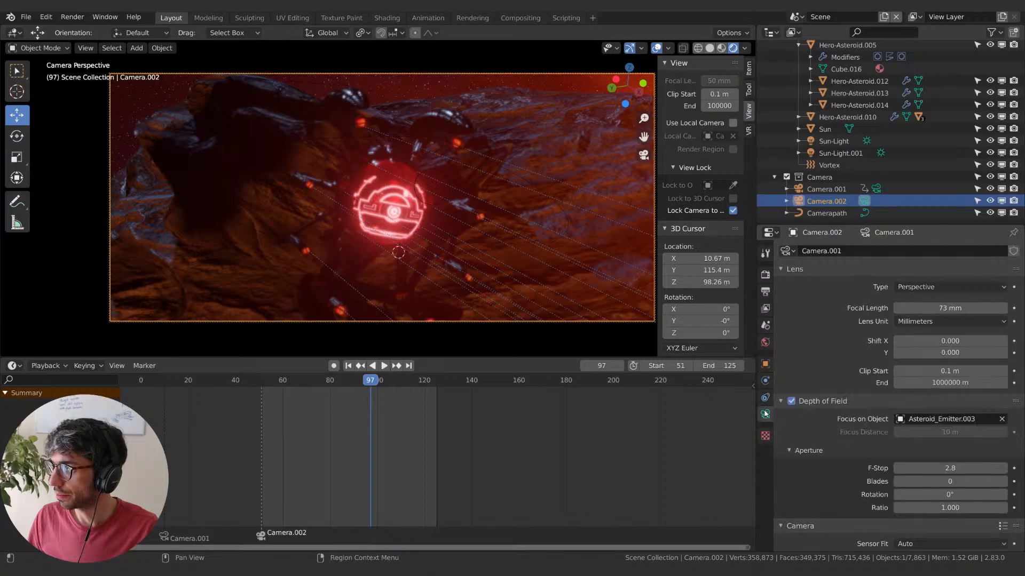
pyautogui.moveTo(955, 307); pyautogui.dragTo(987, 308)
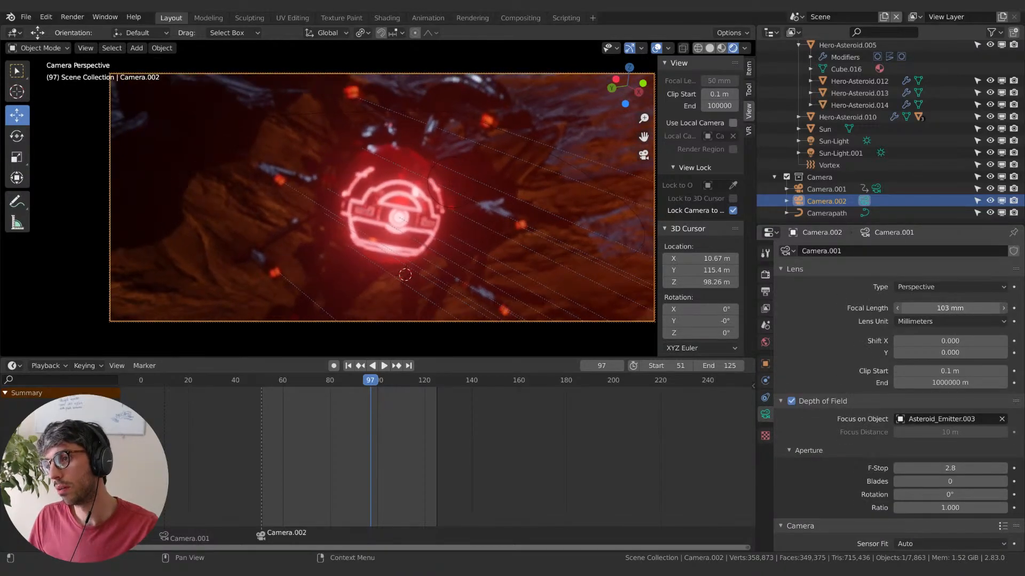
pyautogui.moveTo(534, 289); pyautogui.dragTo(531, 277, button='middle')
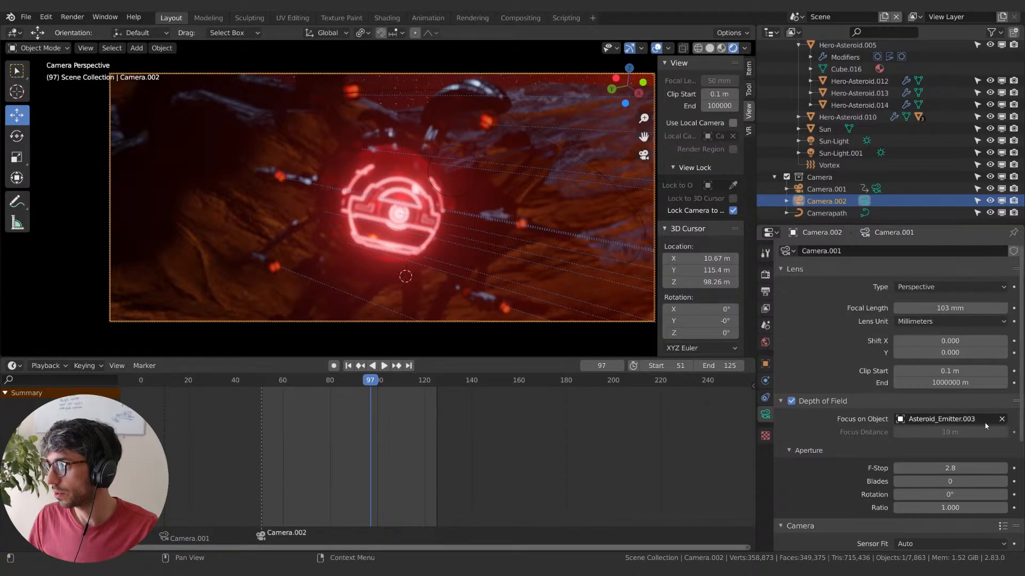
# - Clear Camera.002's depth-of-field focus object and try to pick the robot's eye as the focus in the viewport
pyautogui.click(1002, 419)
pyautogui.click(1002, 419)
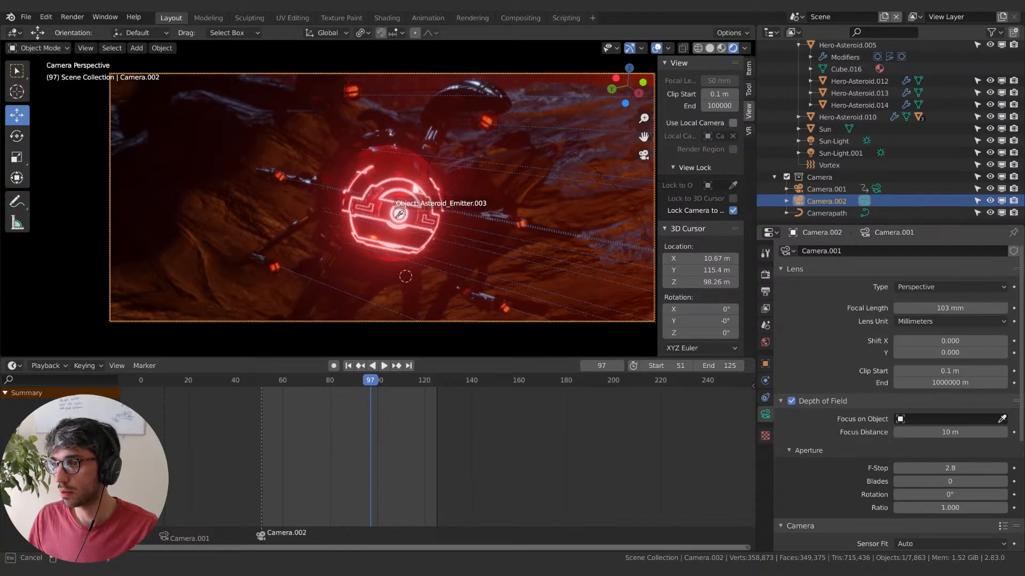
pyautogui.click(399, 211)
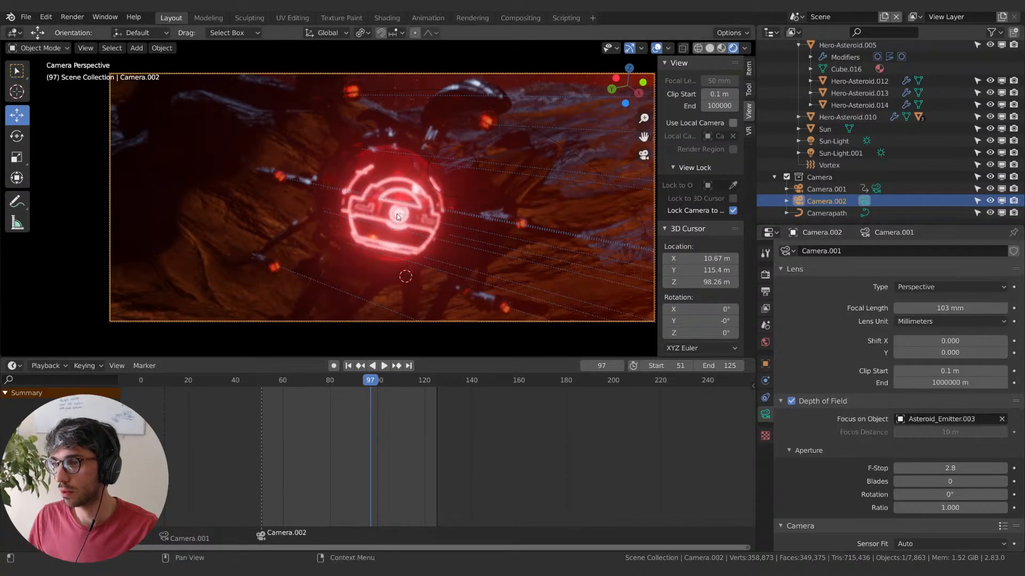
pyautogui.click(1002, 419)
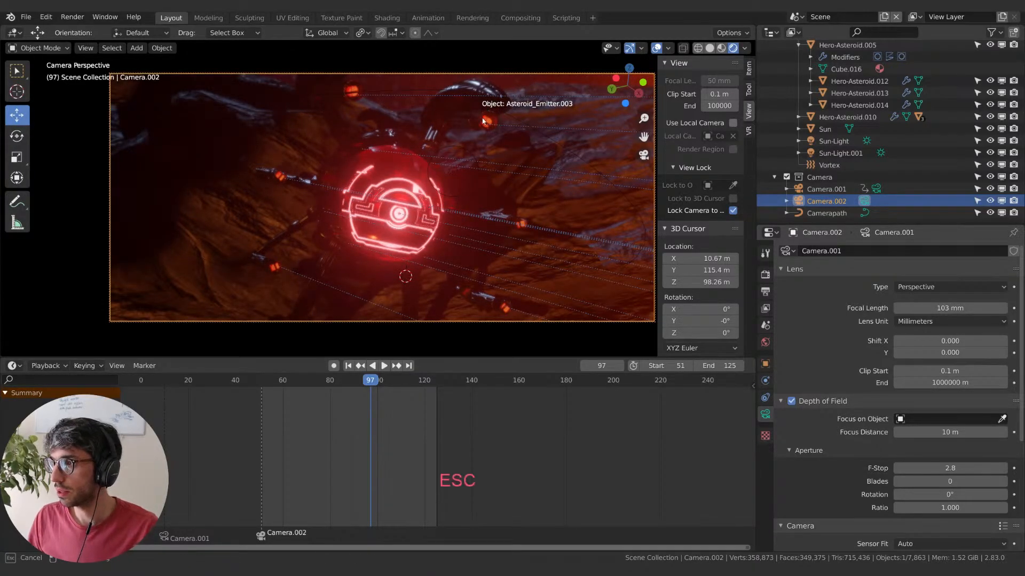
pyautogui.press('Escape')
# - Look through the SpiderBot collection and the children of Spider_Bot Control to identify the robot's eye object
pyautogui.click(393, 216)
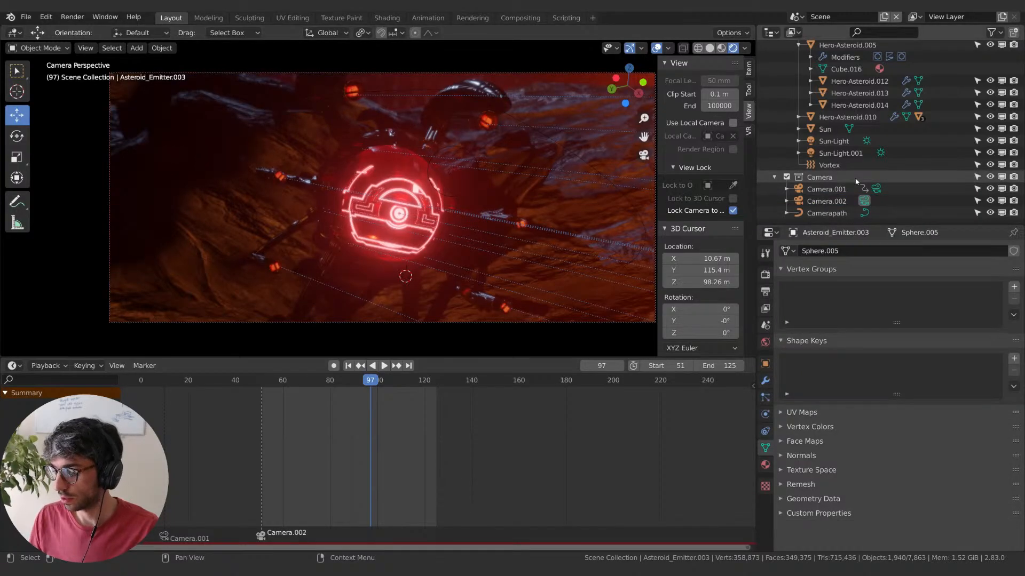
pyautogui.scroll(6, 844, 139)
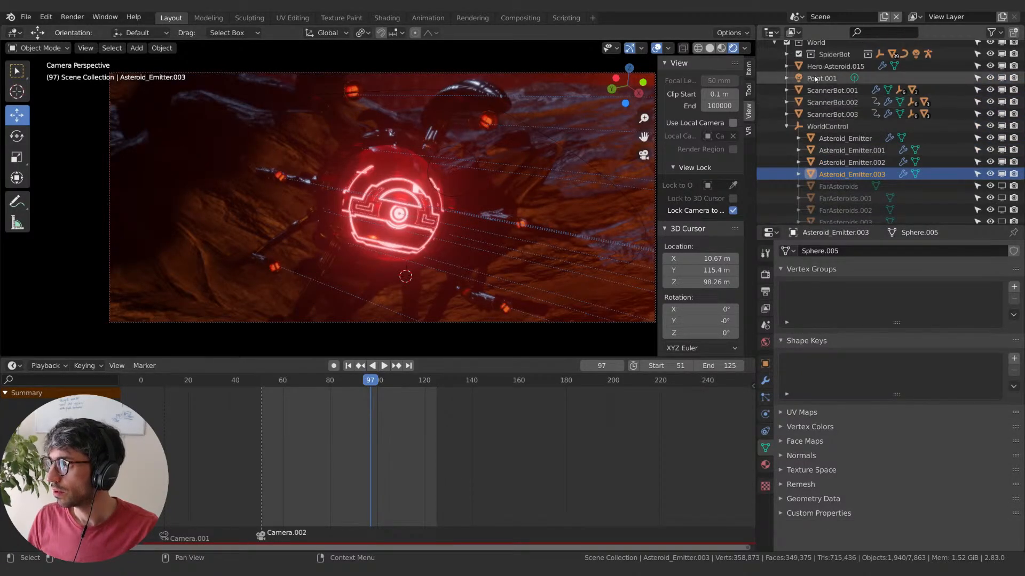
pyautogui.click(786, 126)
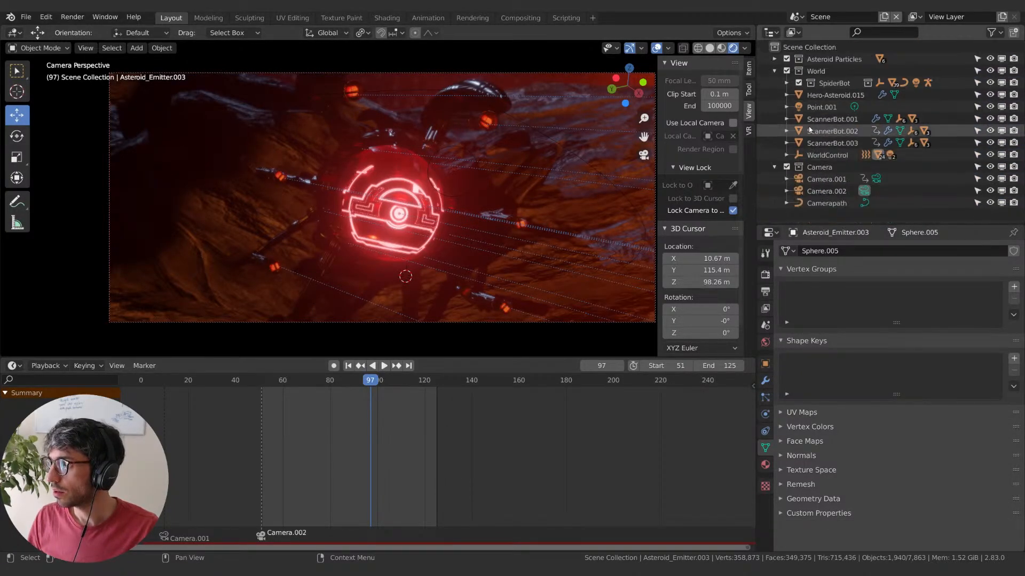
pyautogui.click(830, 156)
pyautogui.click(833, 83)
pyautogui.click(786, 83)
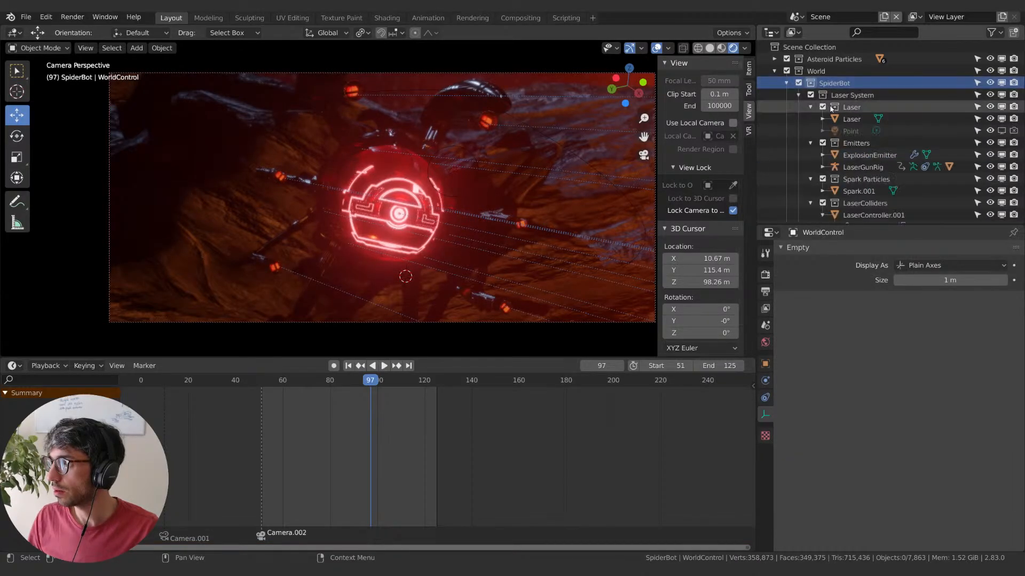
pyautogui.scroll(-3, 837, 162)
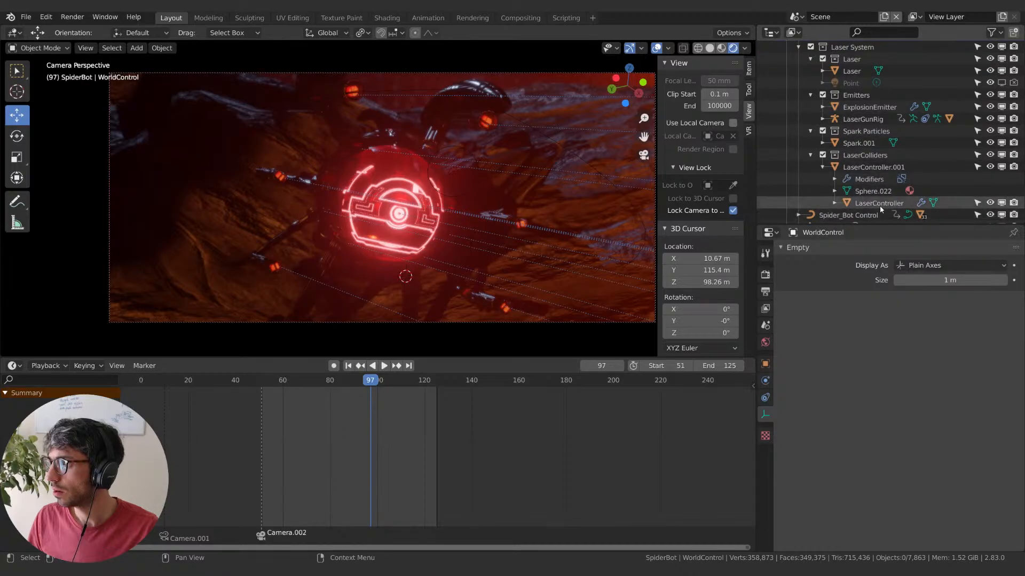
pyautogui.scroll(-2, 854, 176)
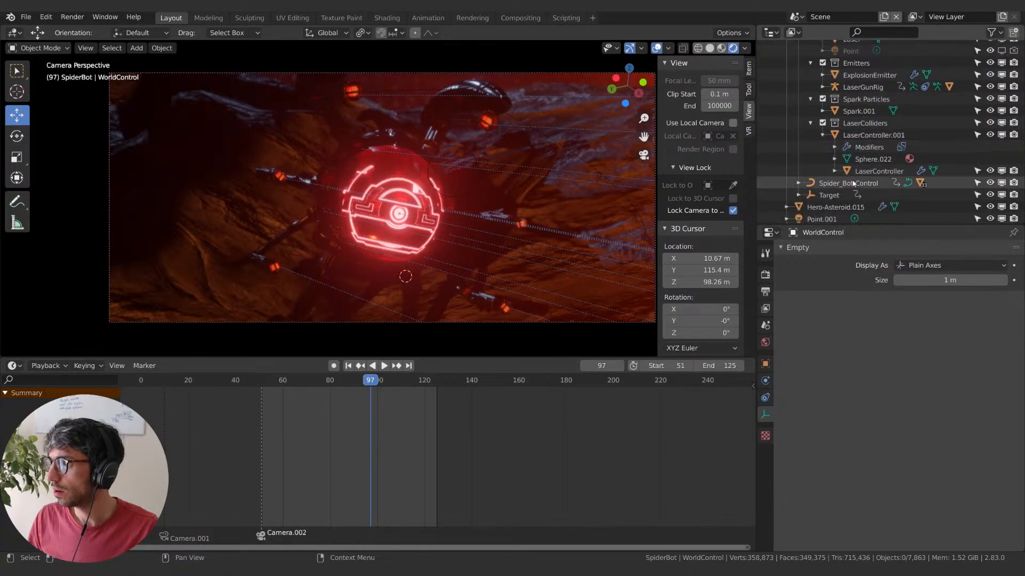
pyautogui.click(796, 184)
pyautogui.click(797, 184)
pyautogui.scroll(-3, 800, 184)
pyautogui.click(848, 172)
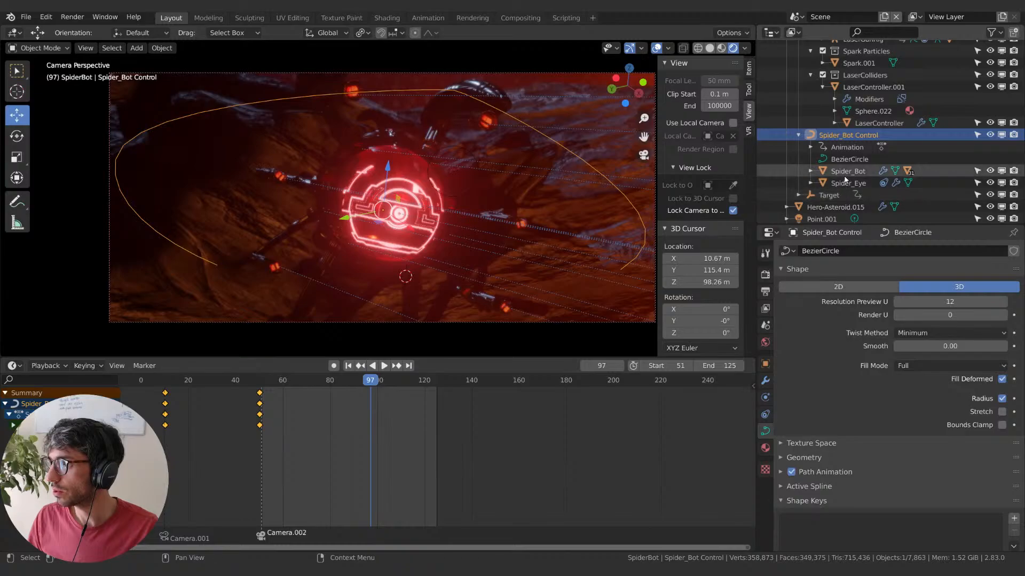
pyautogui.click(846, 184)
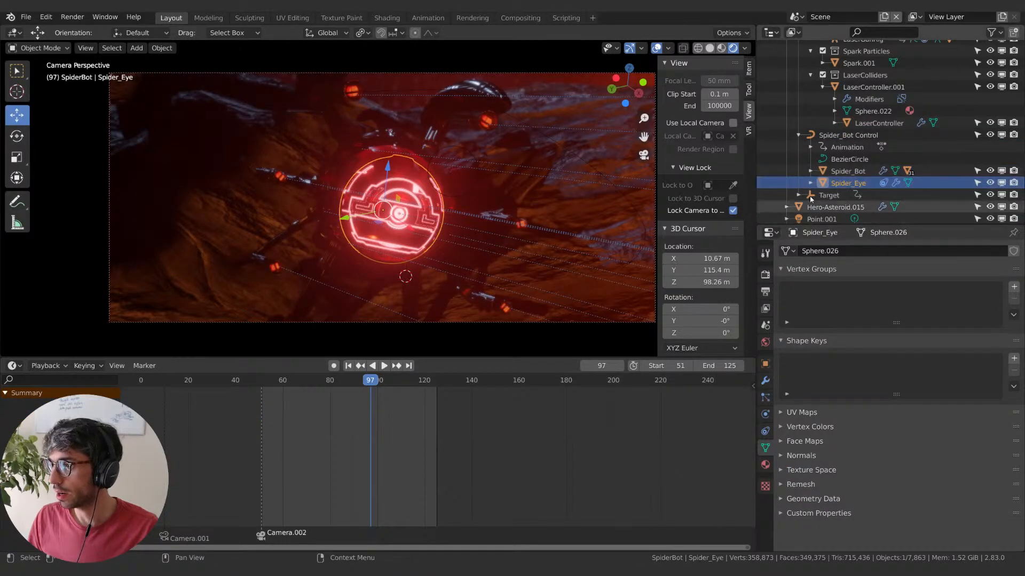
# - Set Spider_Eye as the depth-of-field focus object of Camera.002
pyautogui.scroll(-6, 837, 163)
pyautogui.click(838, 201)
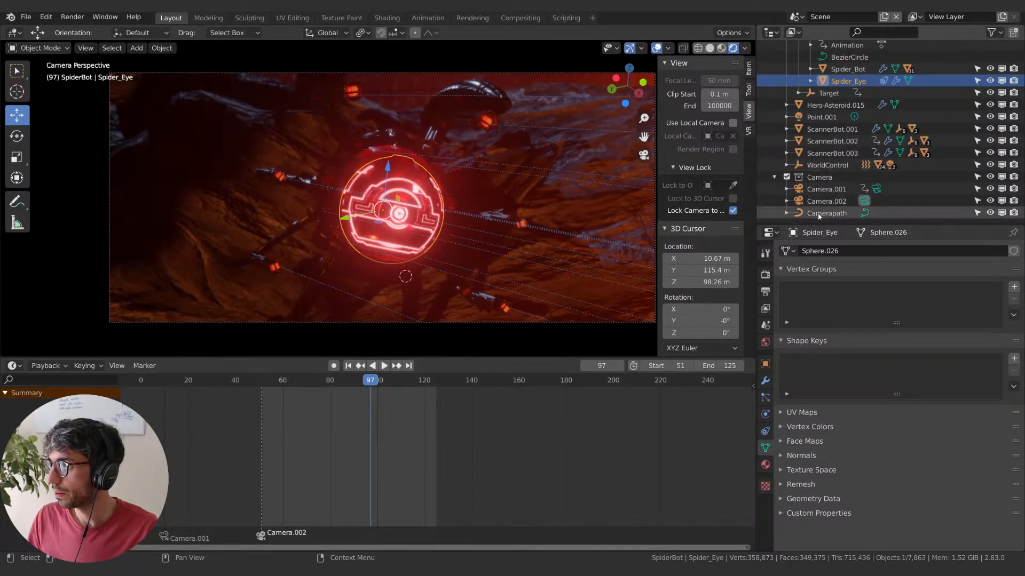
pyautogui.click(952, 419)
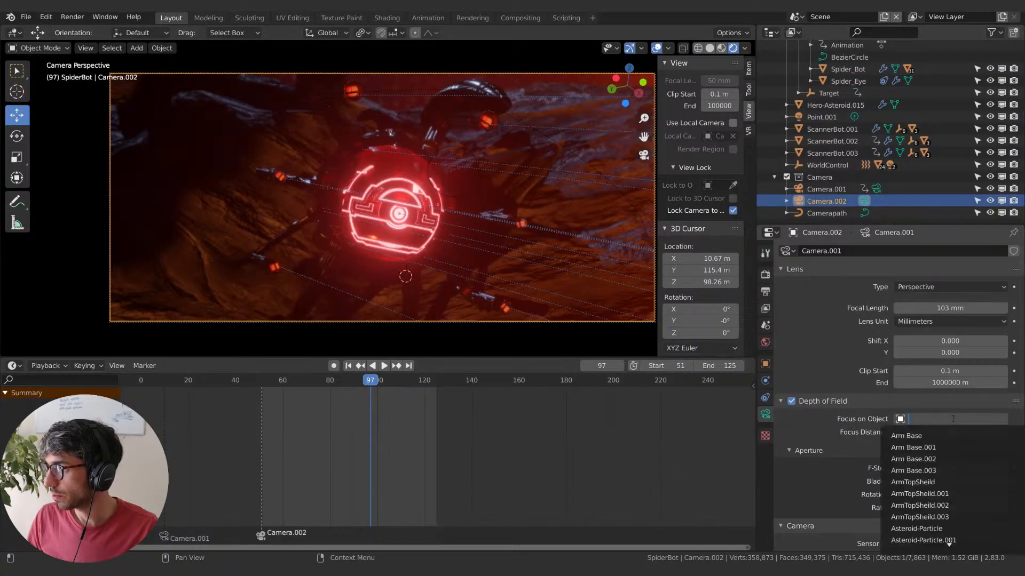
pyautogui.write('spi')
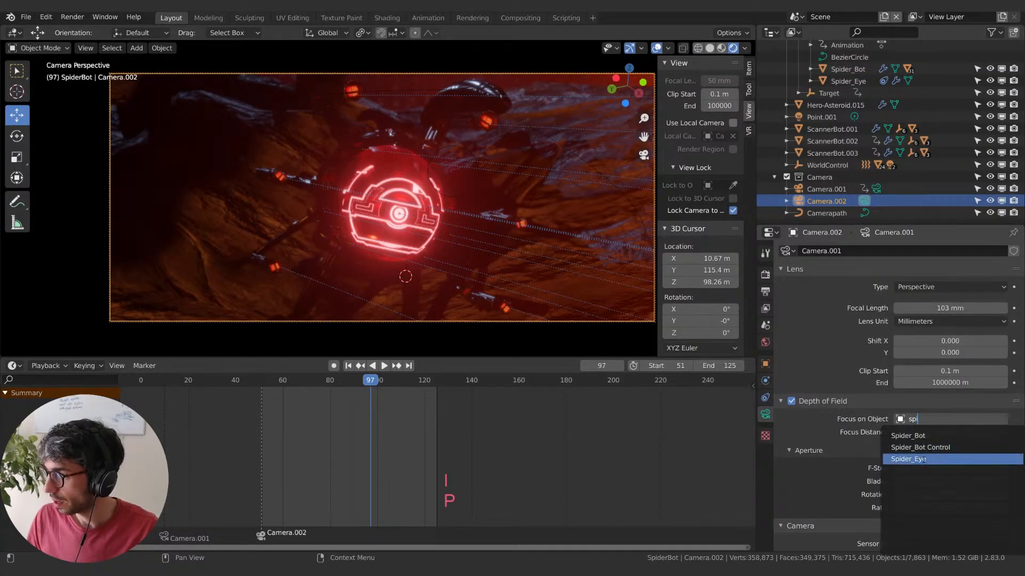
pyautogui.click(919, 460)
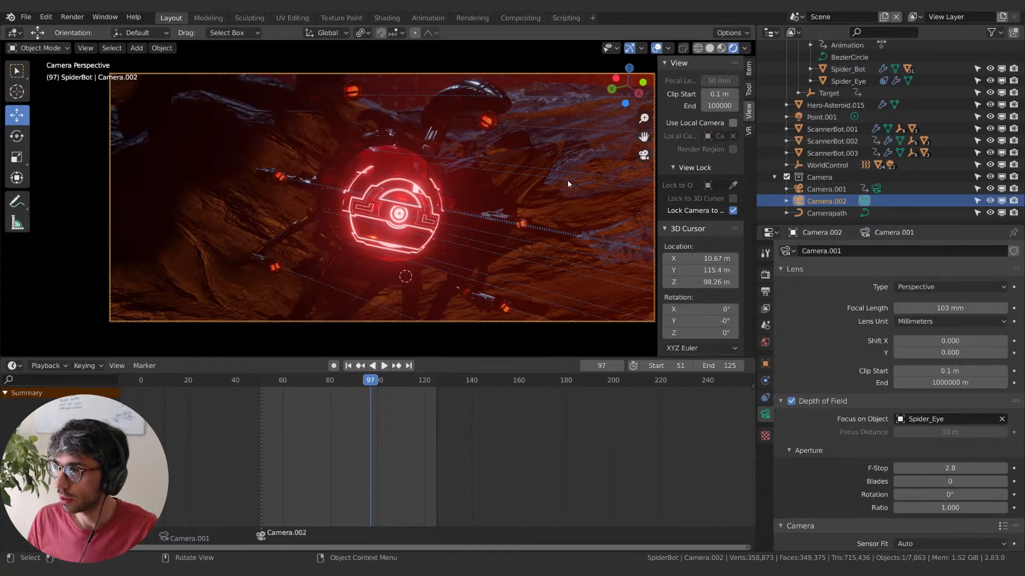
pyautogui.click(570, 197)
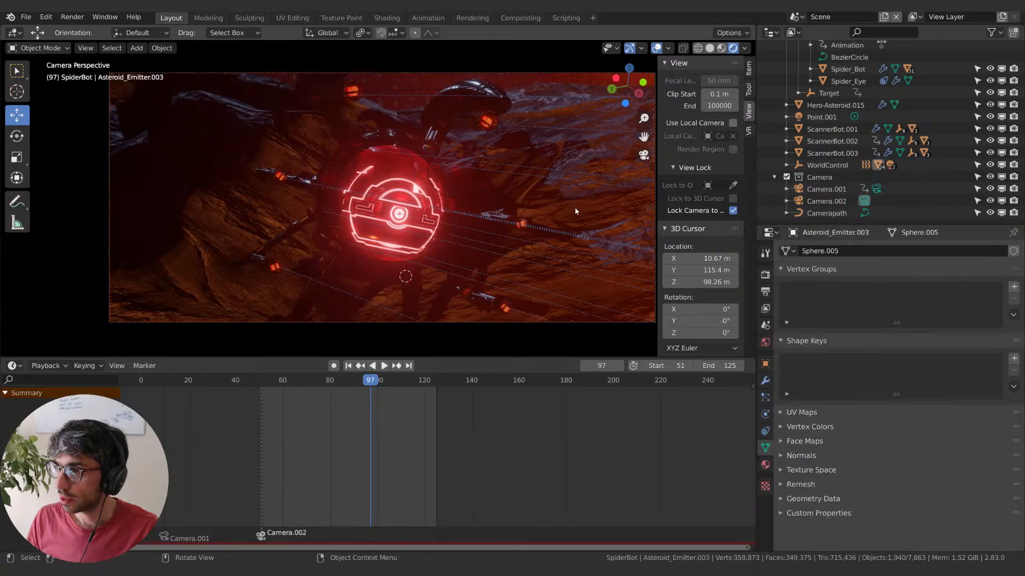
pyautogui.press('r')
pyautogui.press('x')
pyautogui.press('Escape')
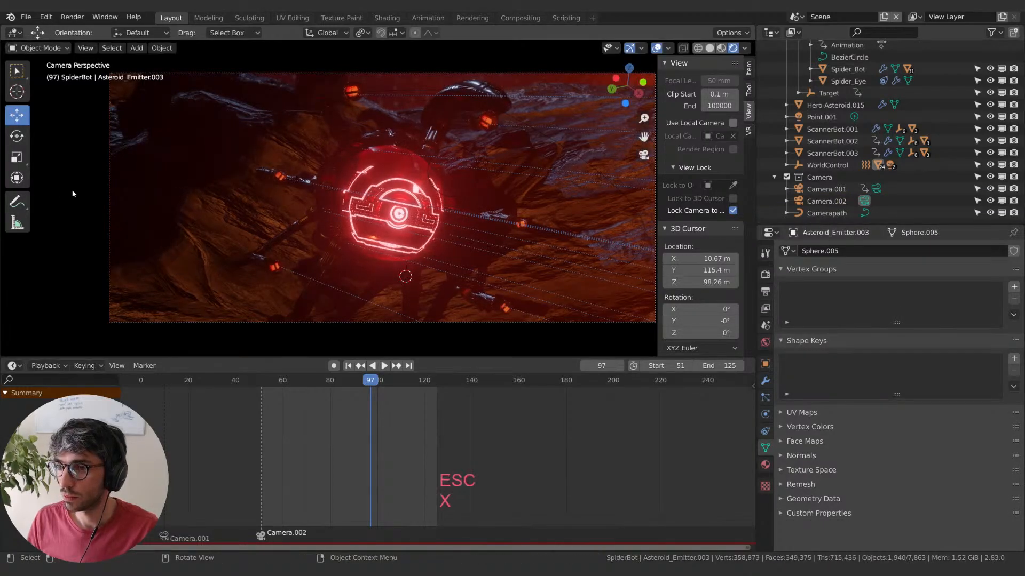
# - Rotate the background asteroid Hero-Asteroid.006 about the global X axis to change the ridge behind the robot
pyautogui.click(192, 181)
pyautogui.press('r')
pyautogui.press('x')
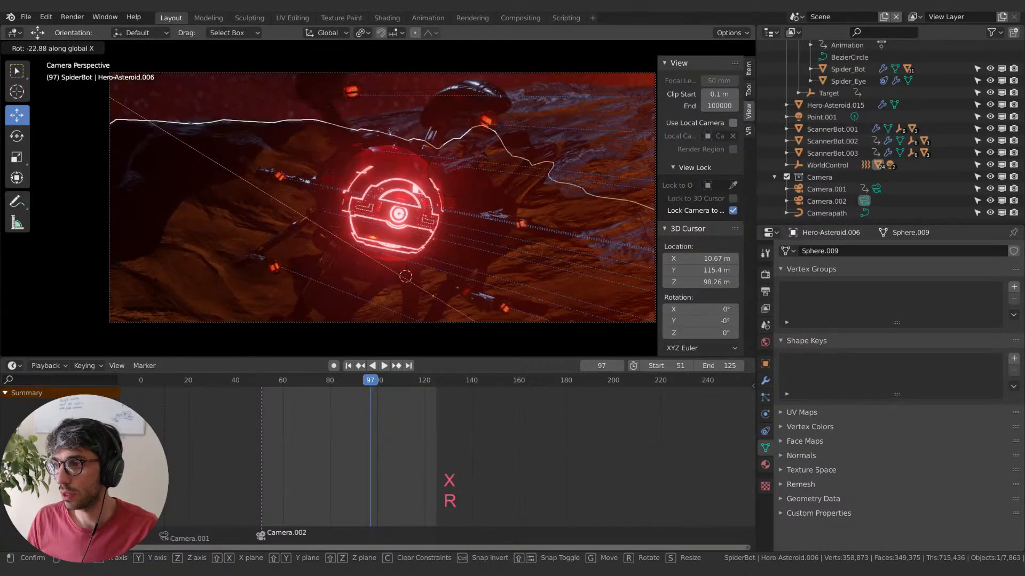
pyautogui.click(412, 206)
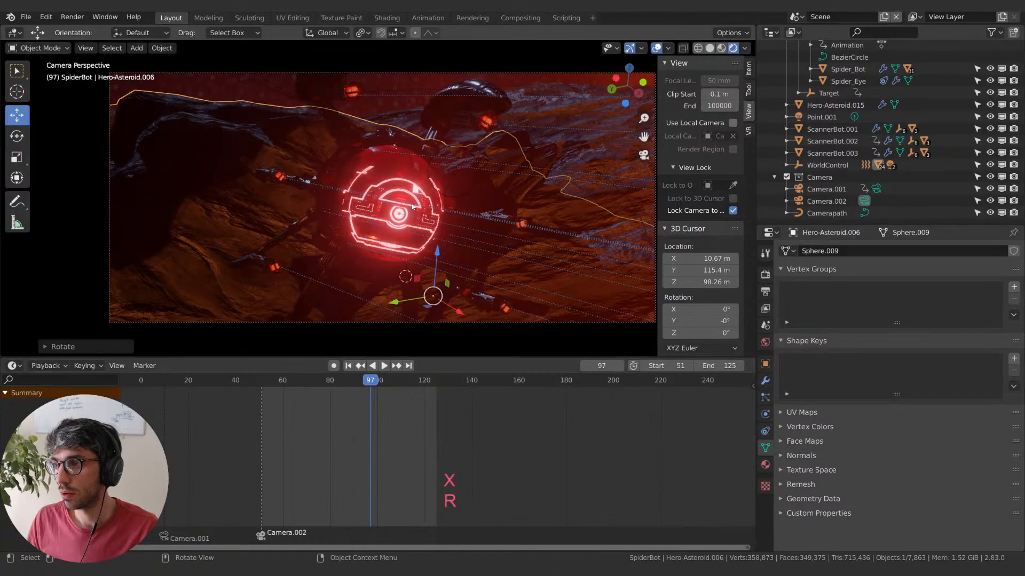
# - Rotate the background asteroid Hero-Asteroid.009 about the global X axis to reshape the skyline behind the robot
pyautogui.click(571, 93)
pyautogui.press('r')
pyautogui.press('x')
pyautogui.press('Escape')
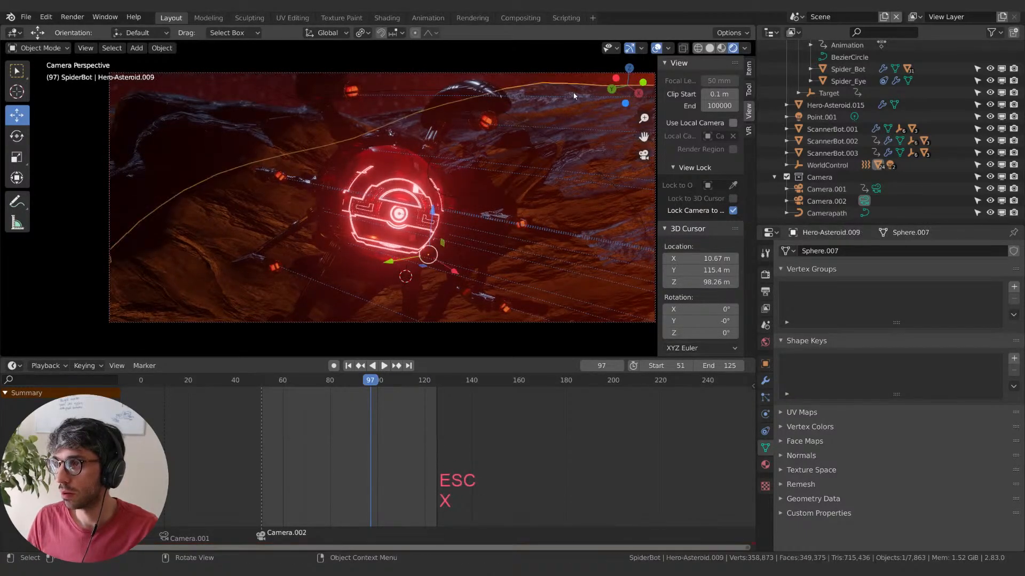
pyautogui.press('r')
pyautogui.press('x')
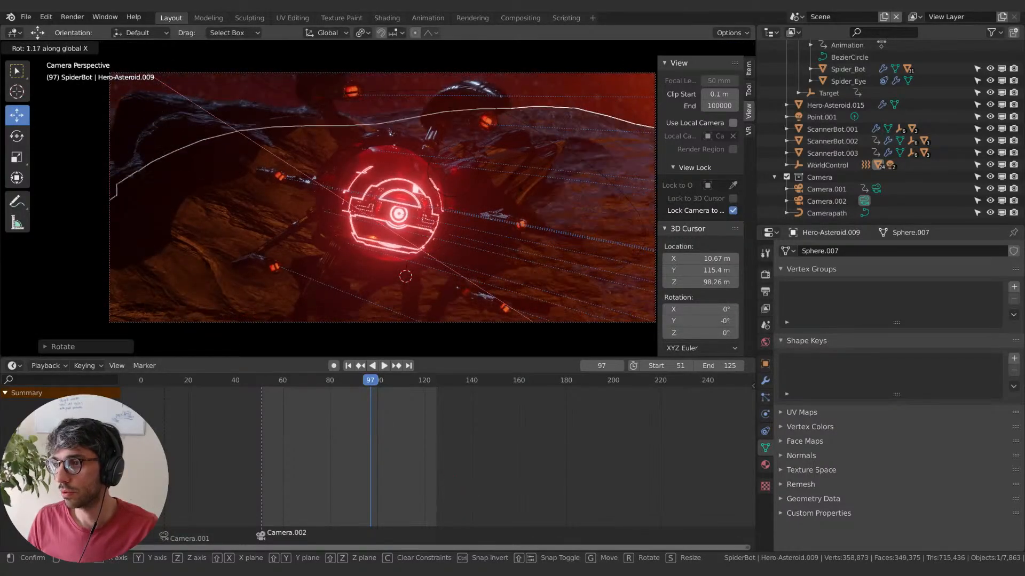
pyautogui.click(511, 203)
# - Reframe Camera.002 from a slightly different angle, keeping the glowing eye near the middle of the shot
pyautogui.moveTo(510, 203); pyautogui.dragTo(644, 152, button='middle')
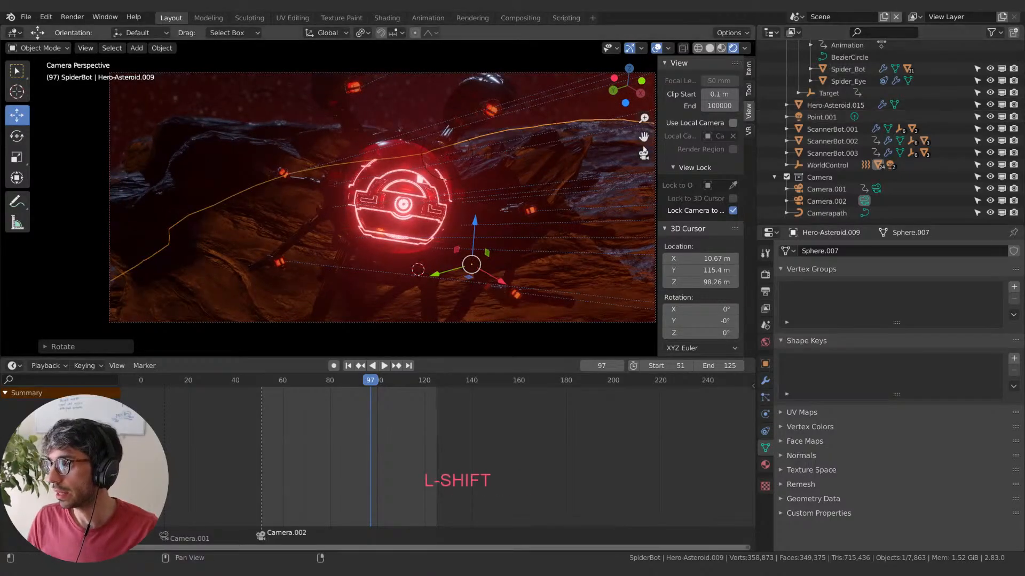
pyautogui.scroll(-3, 555, 168)
pyautogui.scroll(3, 555, 168)
pyautogui.keyDown('shift'); pyautogui.moveTo(561, 171); pyautogui.dragTo(555, 174, button='middle'); pyautogui.keyUp('shift')
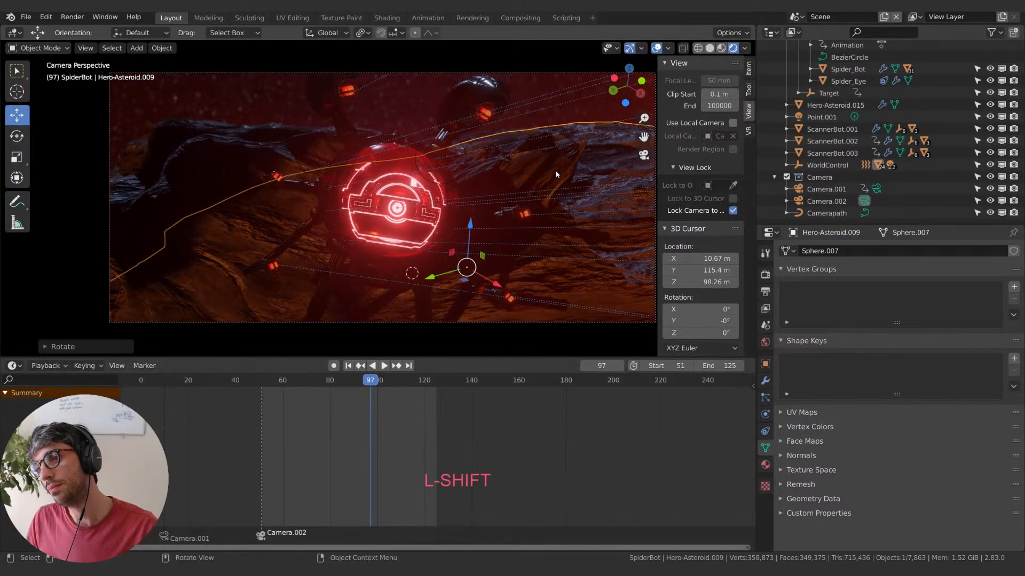
# - Play the Camera.002 shot through from frame 51 and return to its first frame
pyautogui.click(349, 366)
pyautogui.press('space')
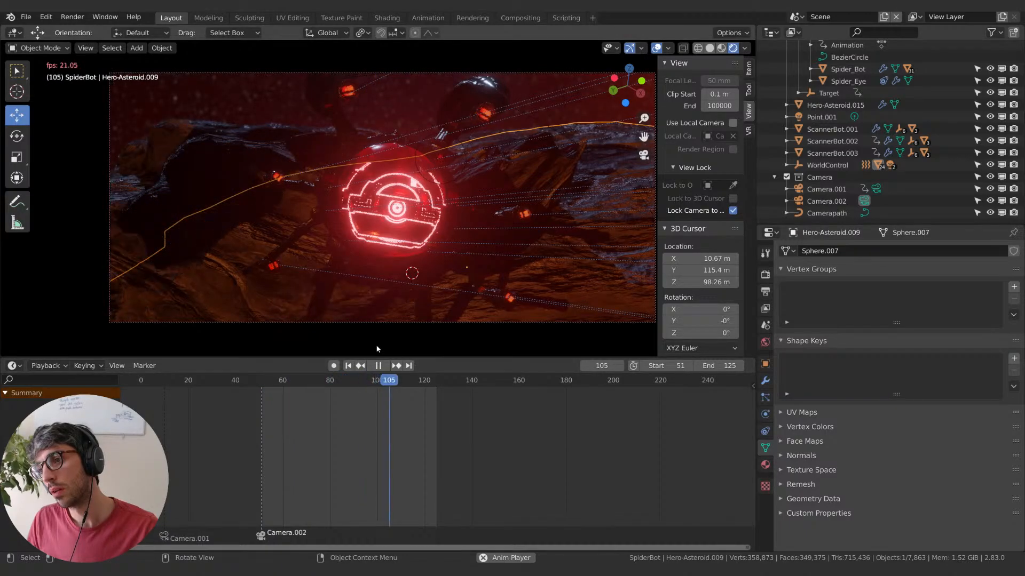
pyautogui.press('space')
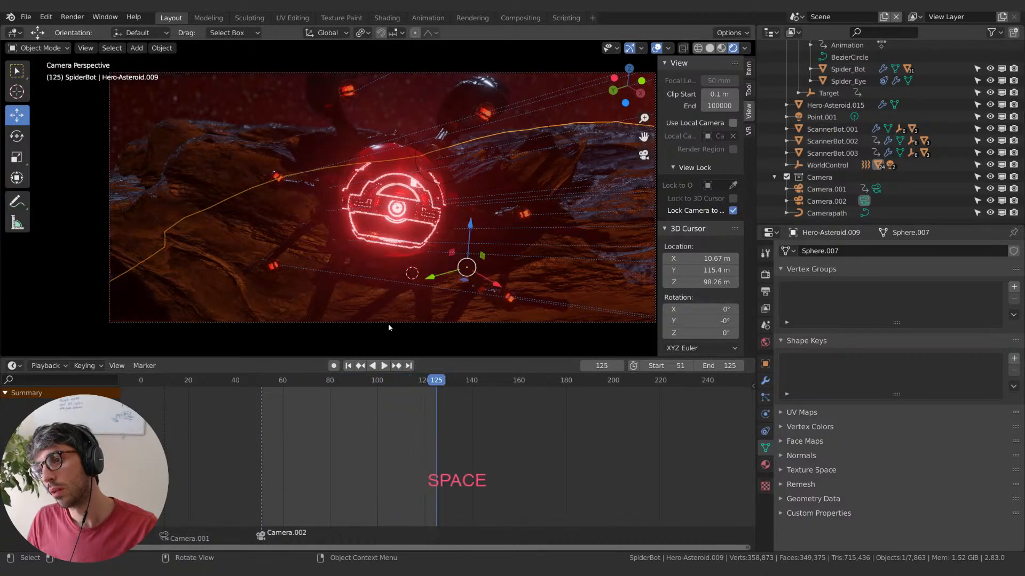
pyautogui.click(349, 367)
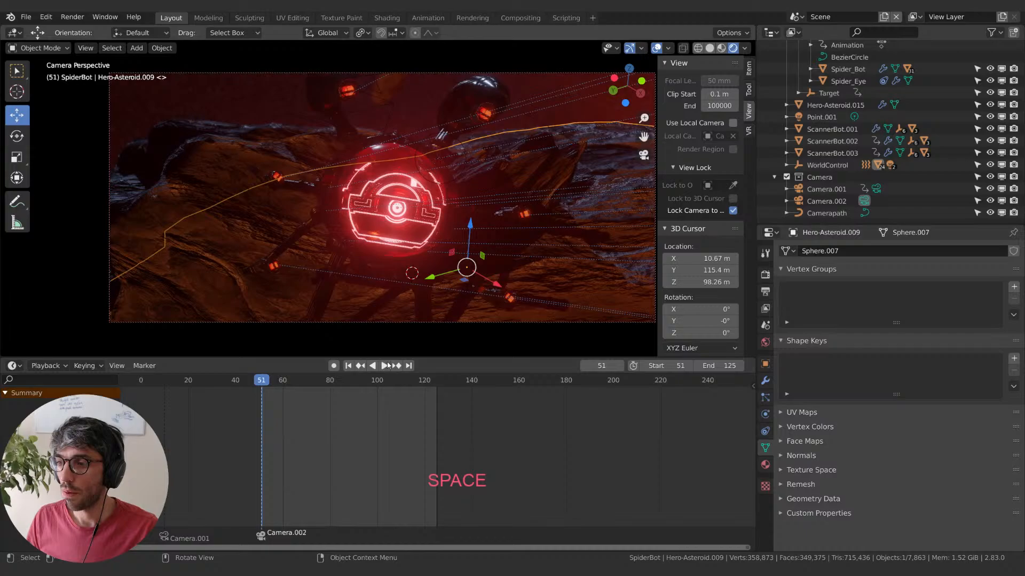
# - Look at the shot through Camera.001 and play the animation from frame 51
pyautogui.click(814, 190)
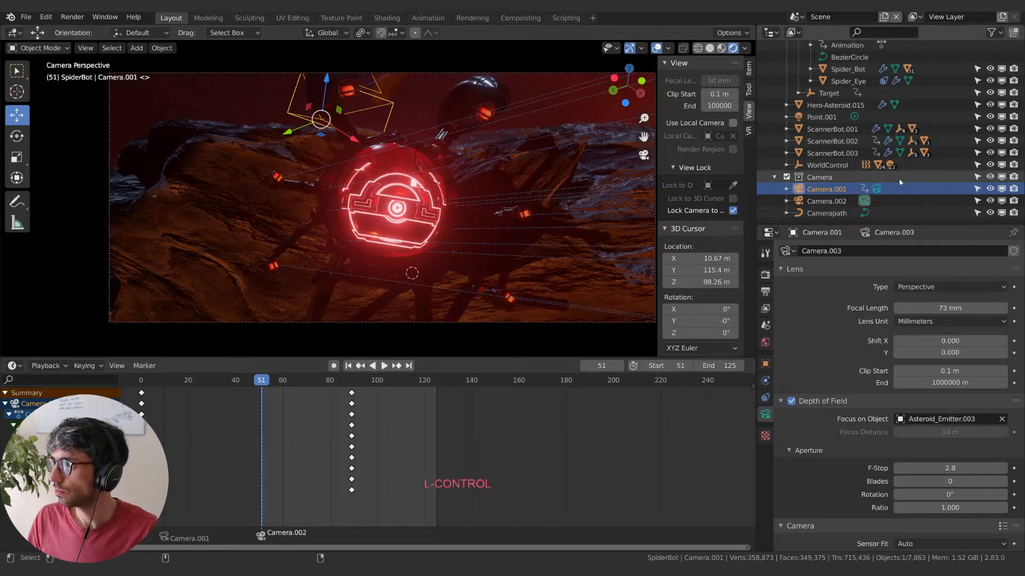
pyautogui.keyDown('ctrl'); pyautogui.click(876, 190); pyautogui.keyUp('ctrl')
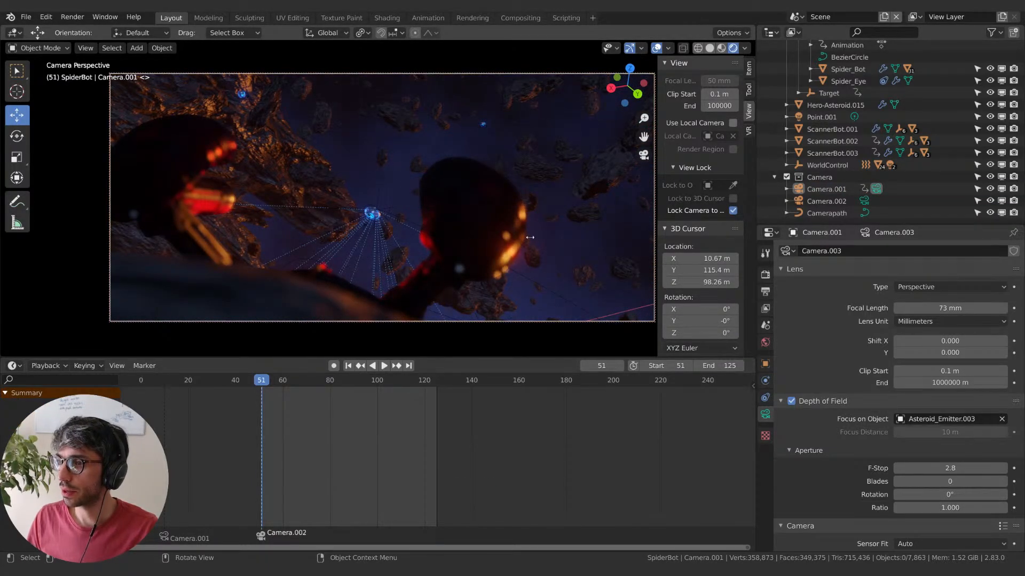
pyautogui.press('space')
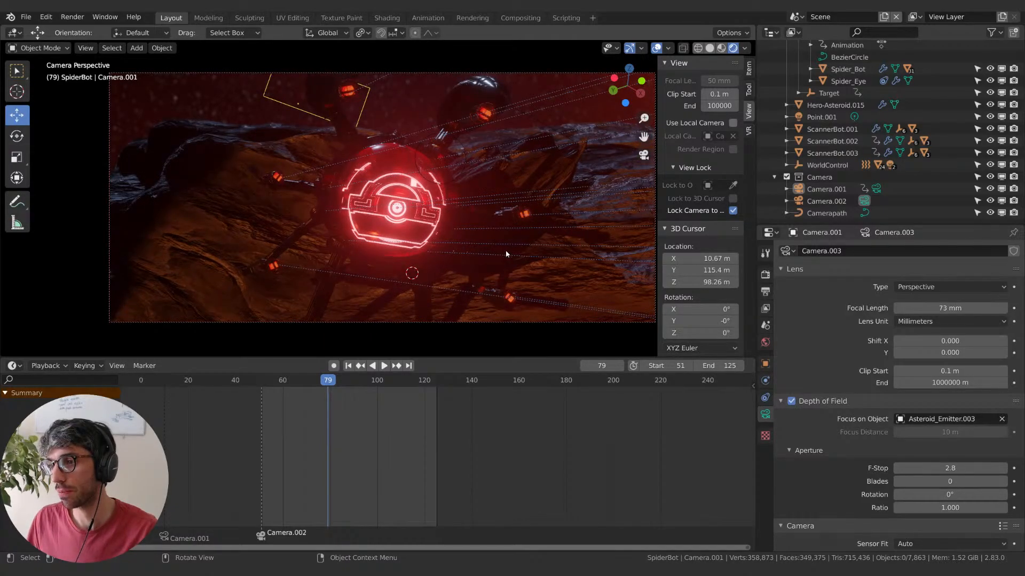
# - Adjust Camera.002's angle slightly and turn off Lock Camera to View
pyautogui.moveTo(558, 264); pyautogui.dragTo(548, 274, button='middle')
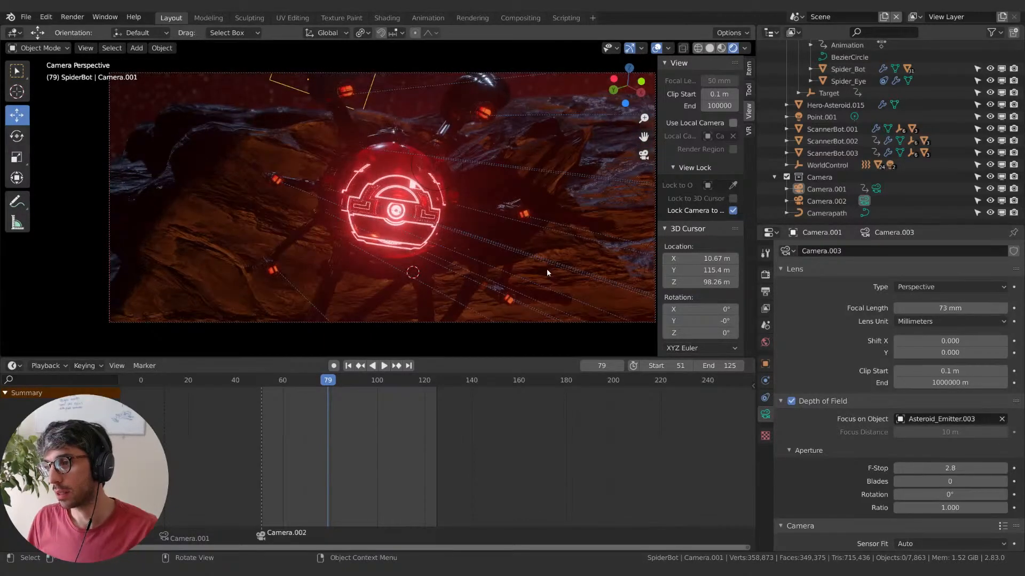
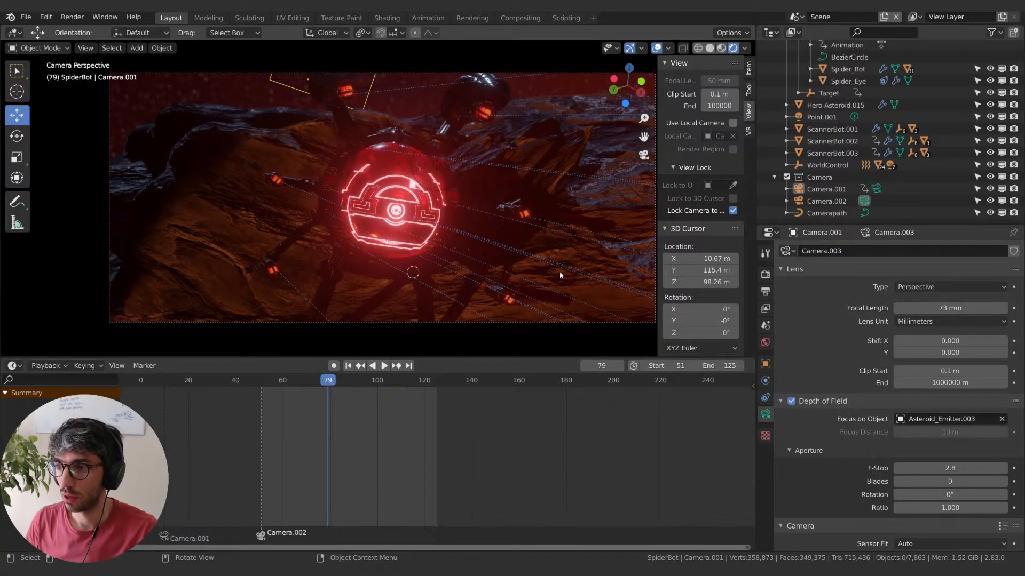
pyautogui.scroll(-2, 561, 275)
pyautogui.scroll(2, 560, 275)
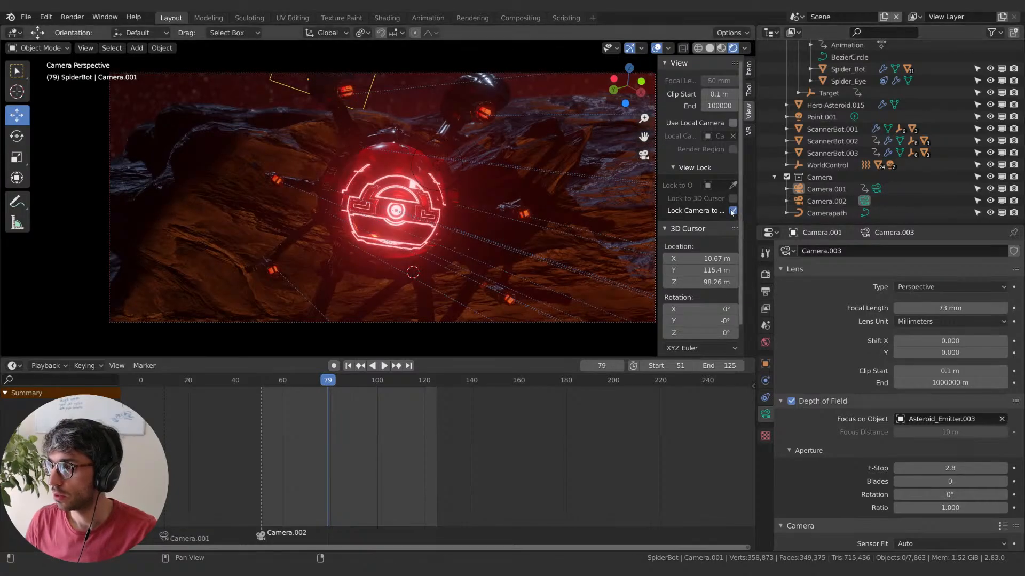
pyautogui.click(732, 211)
# - Duplicate the large asteroid beside the robot, place the copy near the robot and rotate it about the global X and Y axes
pyautogui.moveTo(374, 235); pyautogui.dragTo(512, 246, button='middle')
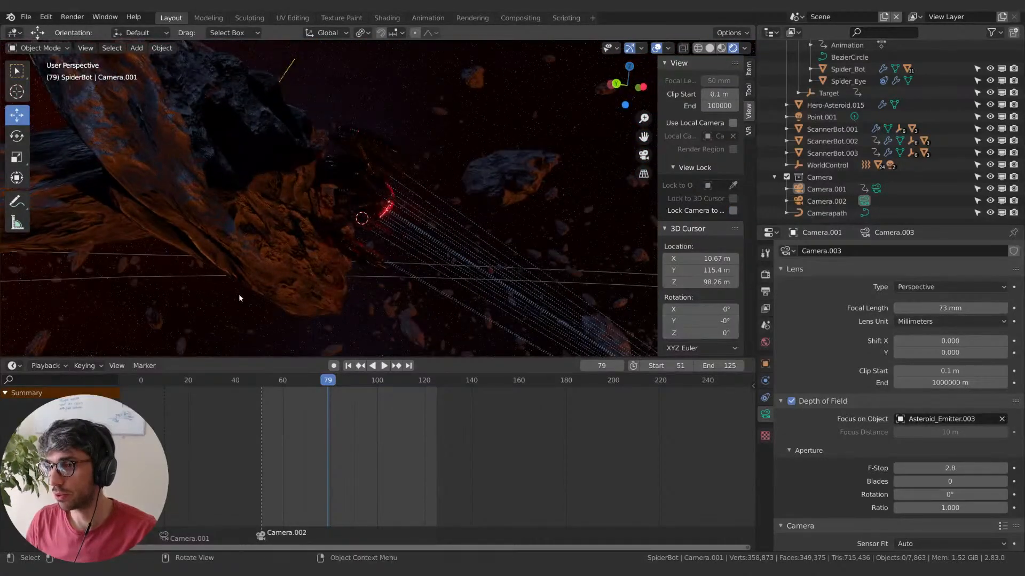
pyautogui.click(279, 275)
pyautogui.click(307, 267)
pyautogui.hotkey('shift', 'd')
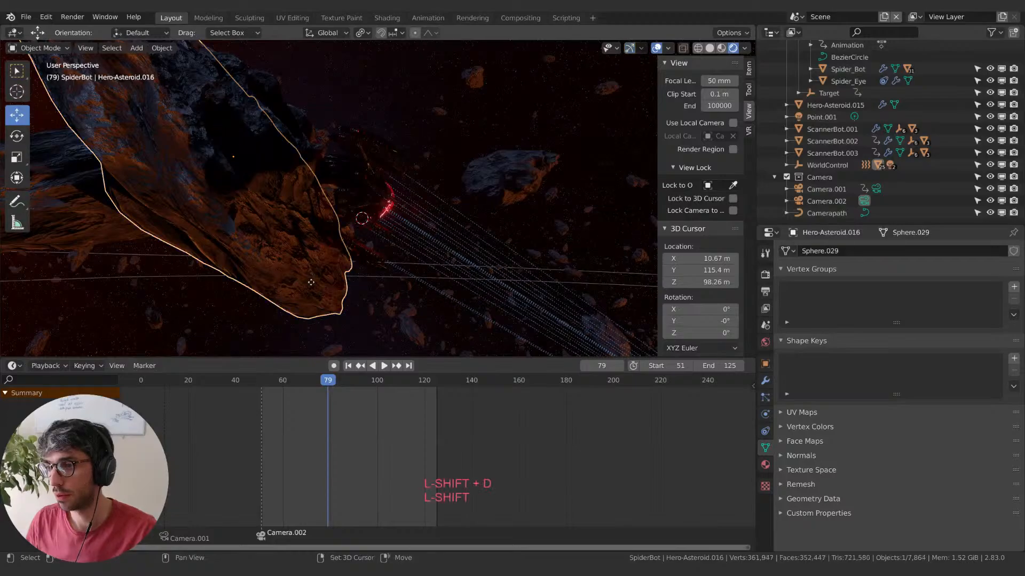
pyautogui.press('r')
pyautogui.press('x')
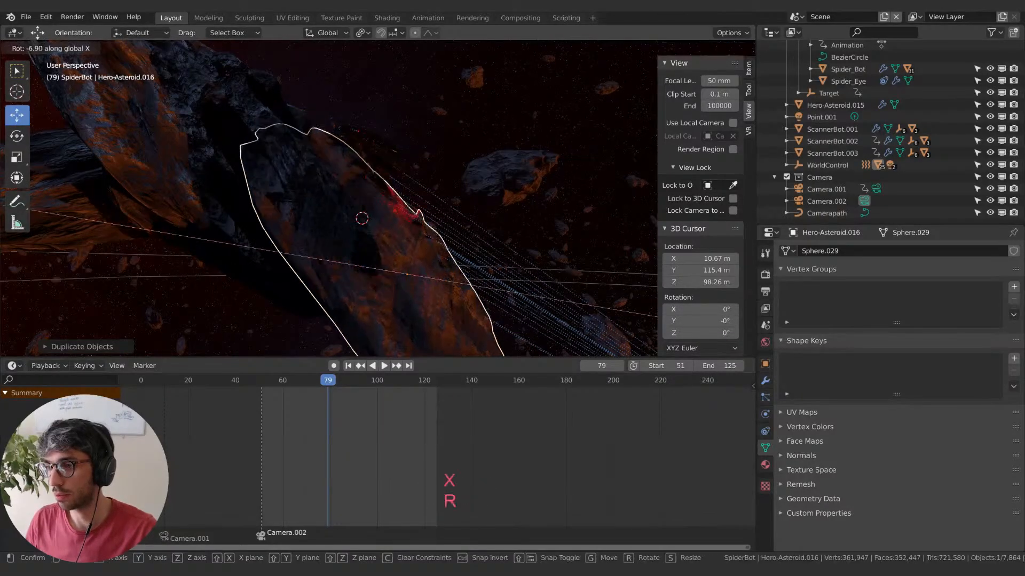
pyautogui.press('y')
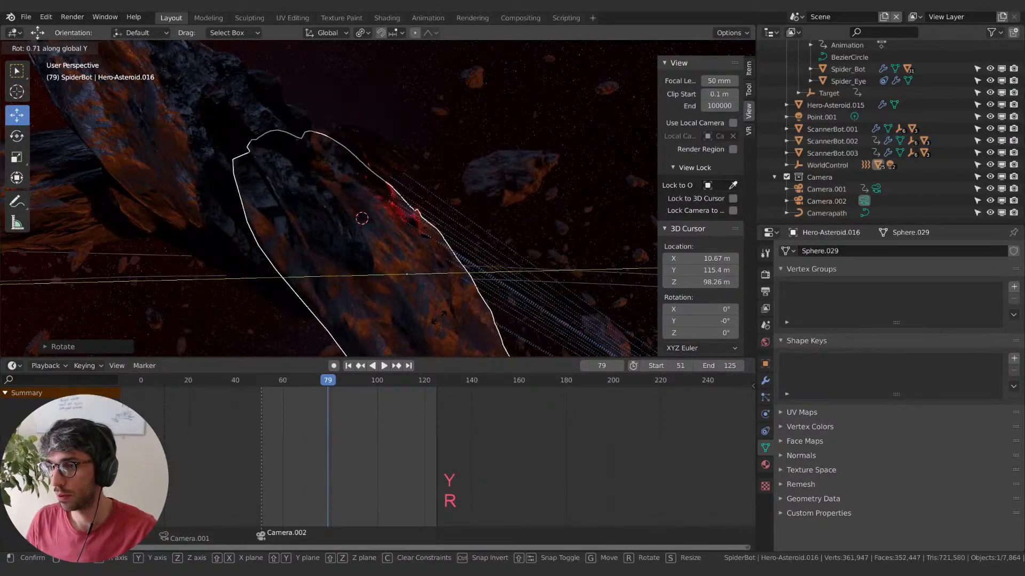
pyautogui.click(426, 284)
# - Move the duplicated asteroid below the robot and rotate it to lie flat, finishing with a turn about the global Y axis
pyautogui.moveTo(426, 283); pyautogui.dragTo(342, 282, button='middle')
pyautogui.press('g')
pyautogui.click(372, 303)
pyautogui.moveTo(407, 297); pyautogui.dragTo(469, 291, button='middle')
pyautogui.press('r')
pyautogui.click(433, 276)
pyautogui.press('r')
pyautogui.press('y')
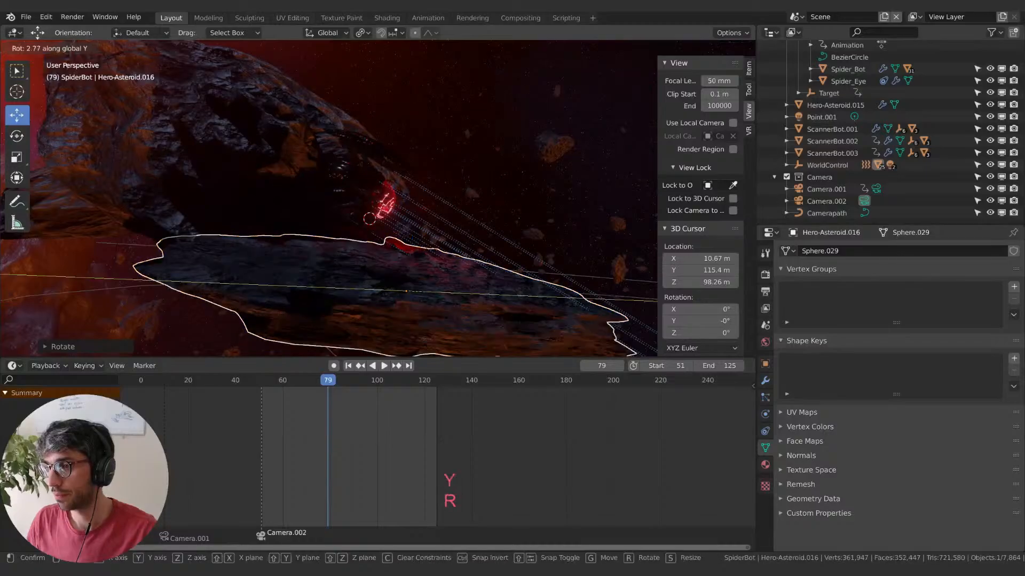
pyautogui.click(487, 281)
# - From the camera view, lower the duplicated asteroid to uncover the robot and scale it down
pyautogui.press('KP_0')
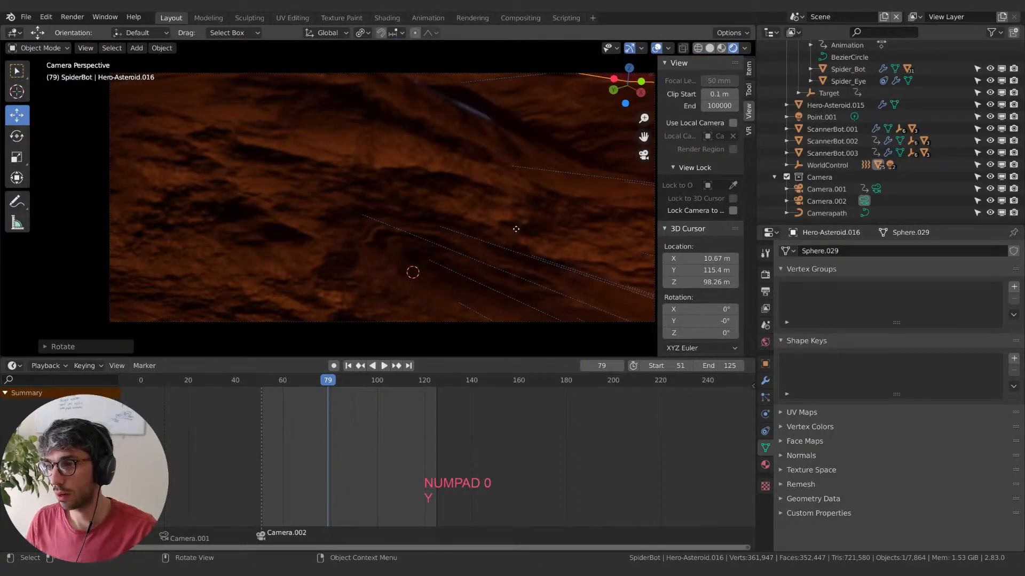
pyautogui.press('g')
pyautogui.click(547, 302)
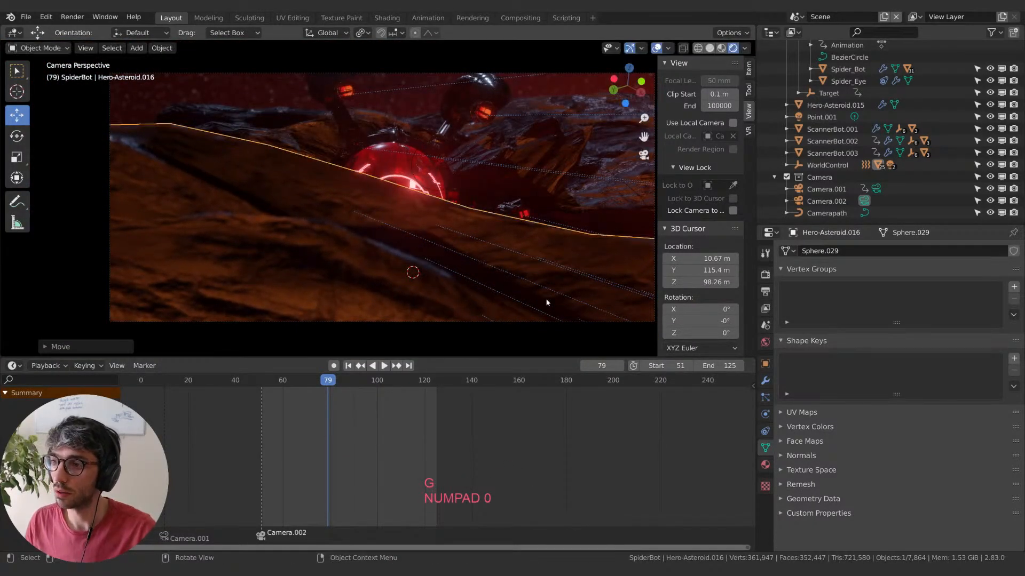
pyautogui.press('s')
pyautogui.click(432, 184)
# - Move the duplicated asteroid toward the camera and place it as a blurred foreground ledge just overlapping the eye's lower edge
pyautogui.press('g')
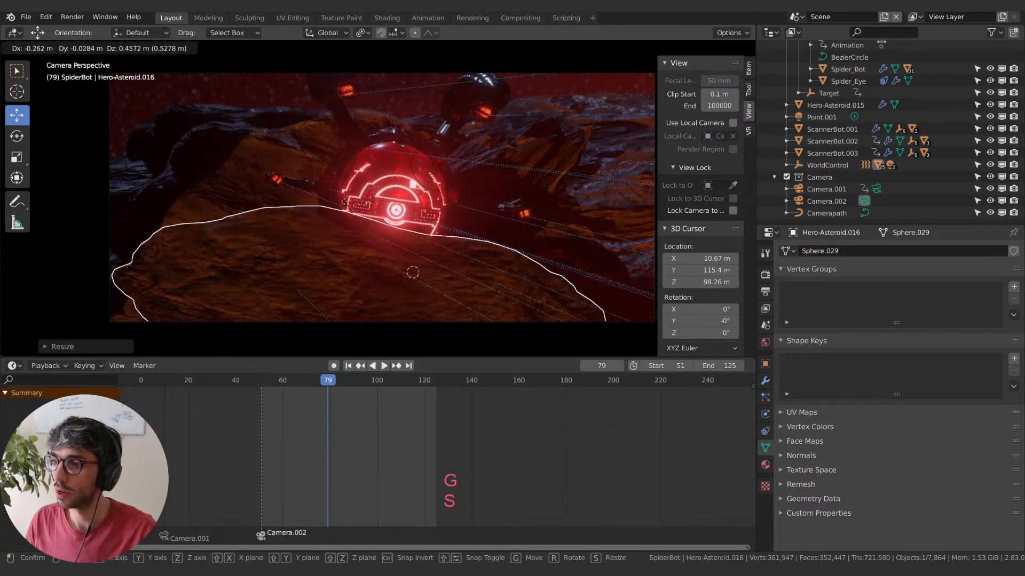
pyautogui.press('x')
pyautogui.click(432, 250)
pyautogui.press('g')
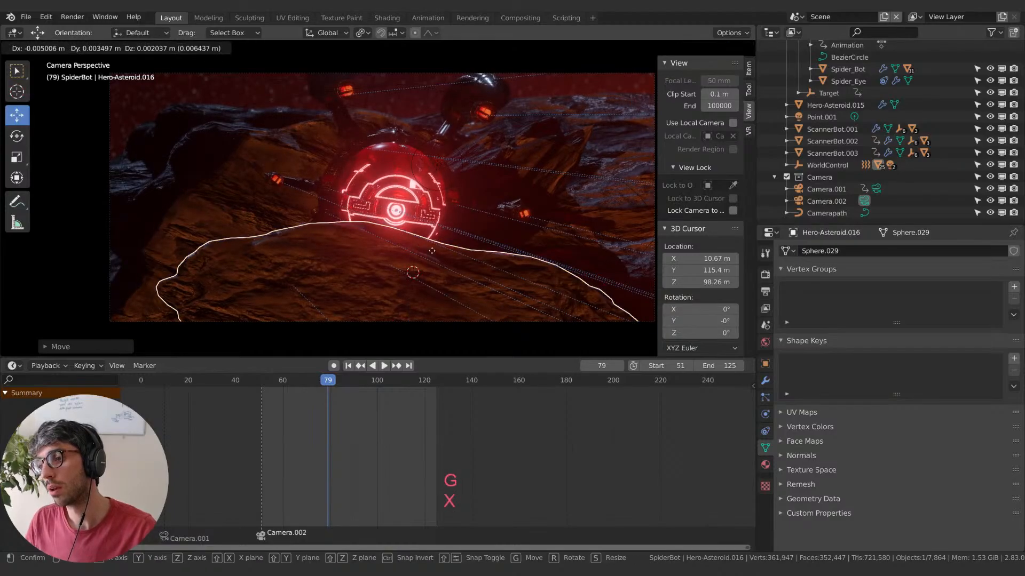
pyautogui.press('y')
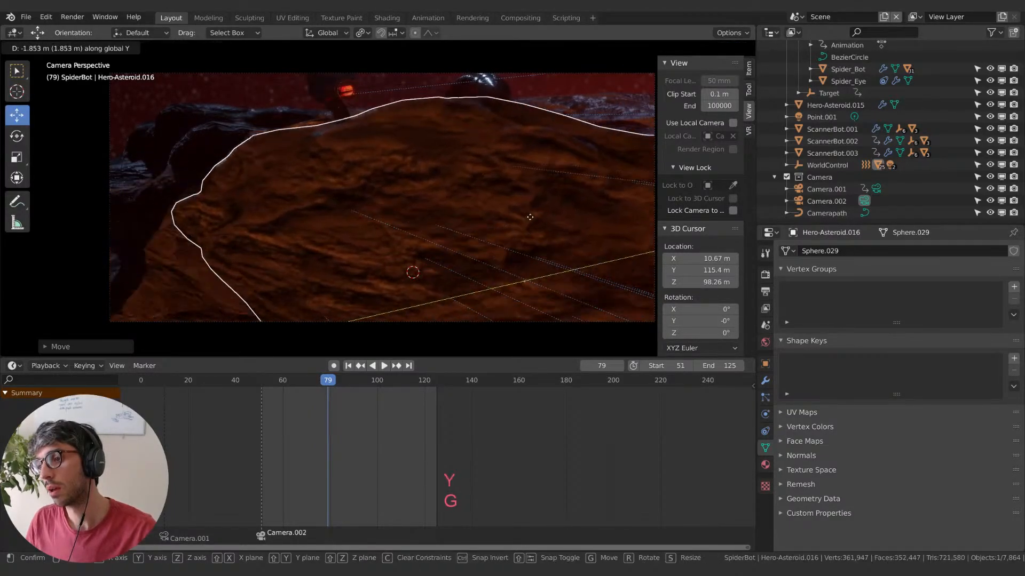
pyautogui.press('g')
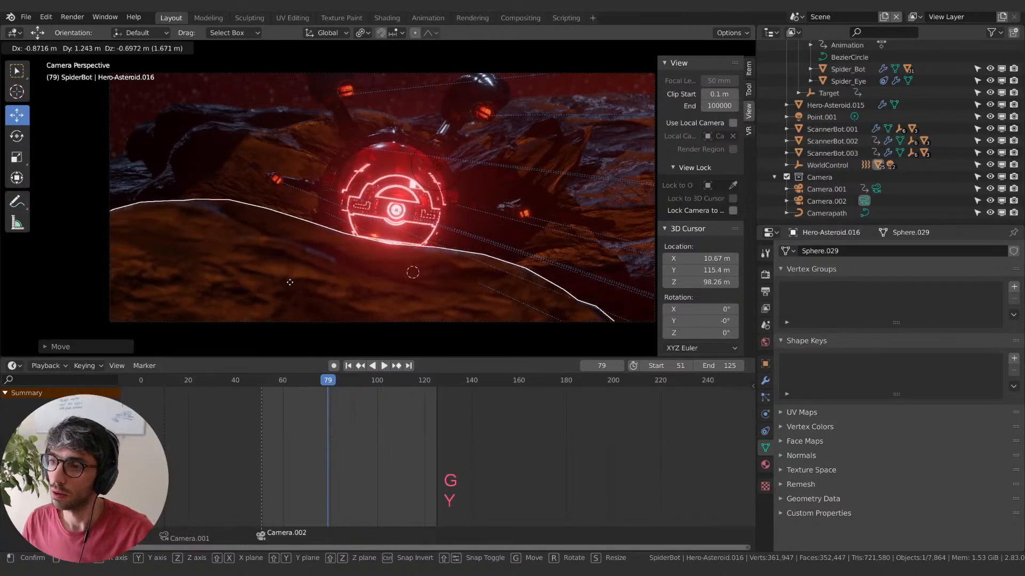
pyautogui.click(307, 283)
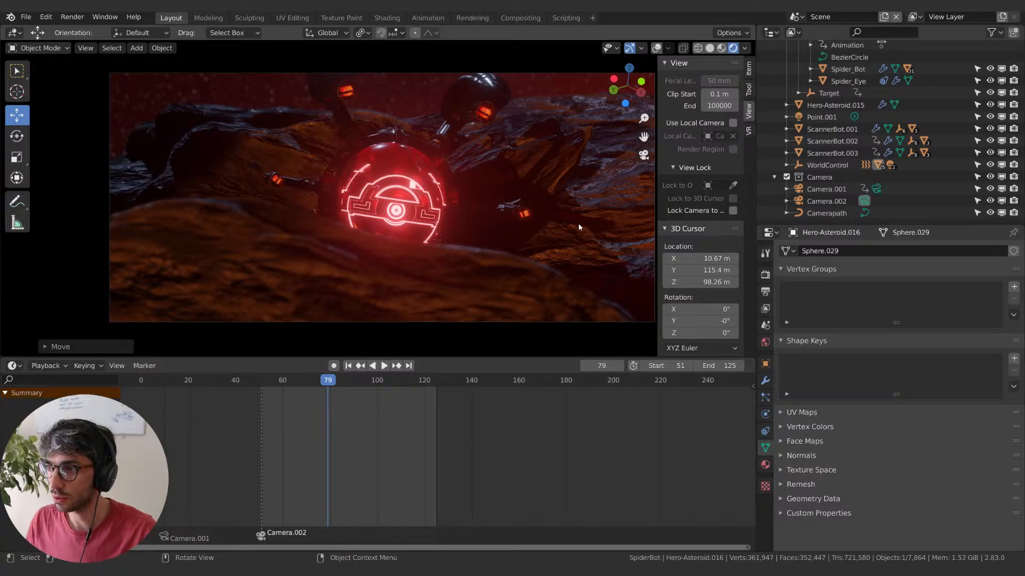
pyautogui.click(615, 231)
pyautogui.press('g')
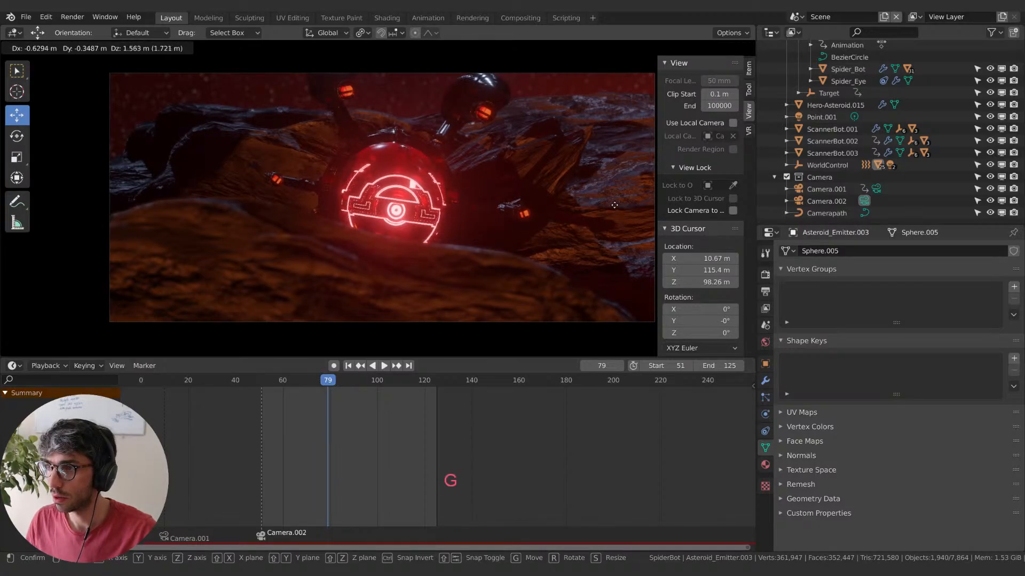
pyautogui.press('Escape')
pyautogui.click(171, 172)
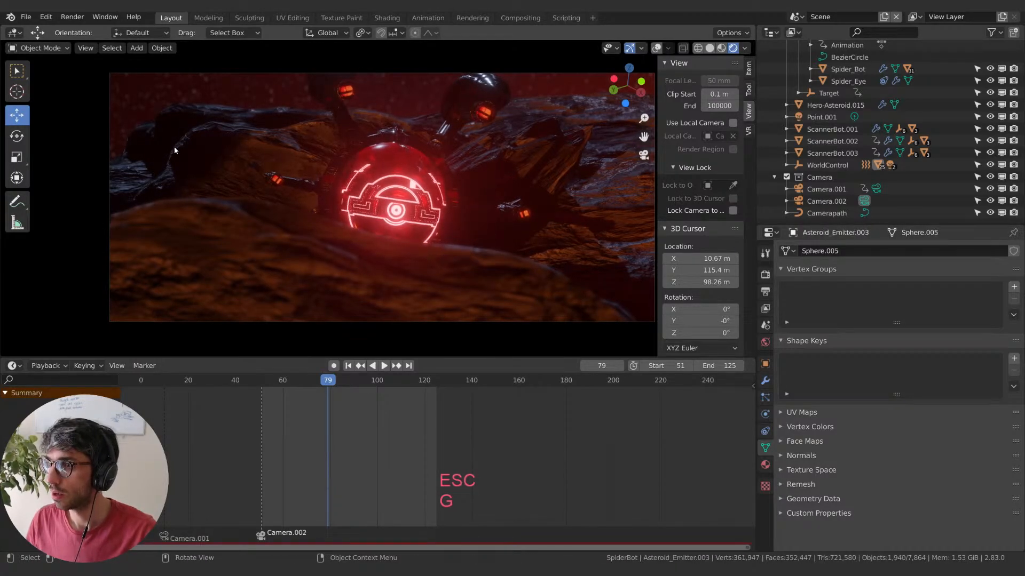
pyautogui.hotkey('ctrl', 'z')
# - Show the viewport overlays again, then raise Hero-Asteroid.006 behind the robot and rotate it about the global X axis
pyautogui.click(656, 48)
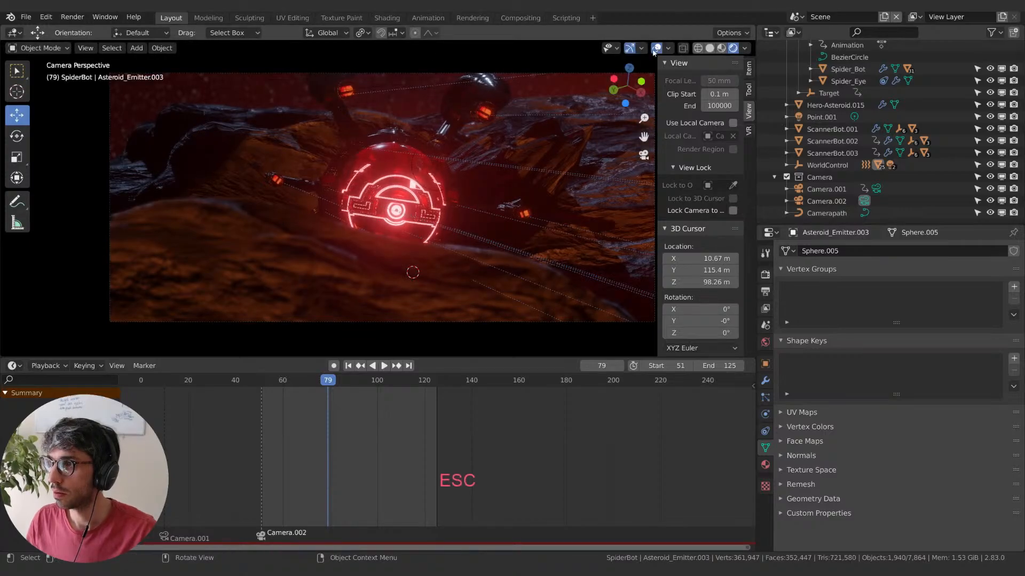
pyautogui.click(216, 149)
pyautogui.press('g')
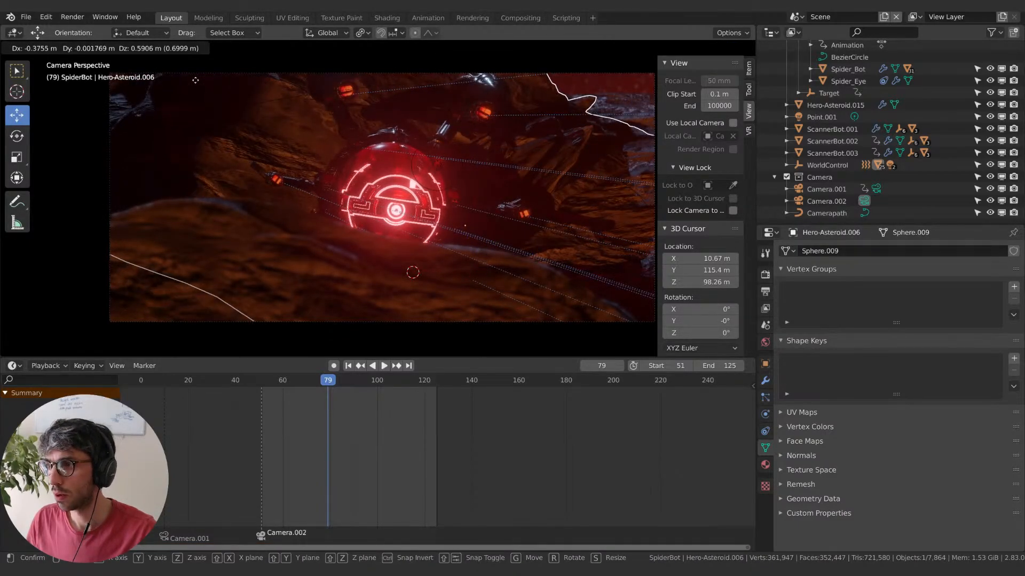
pyautogui.click(187, 82)
pyautogui.press('r')
pyautogui.press('x')
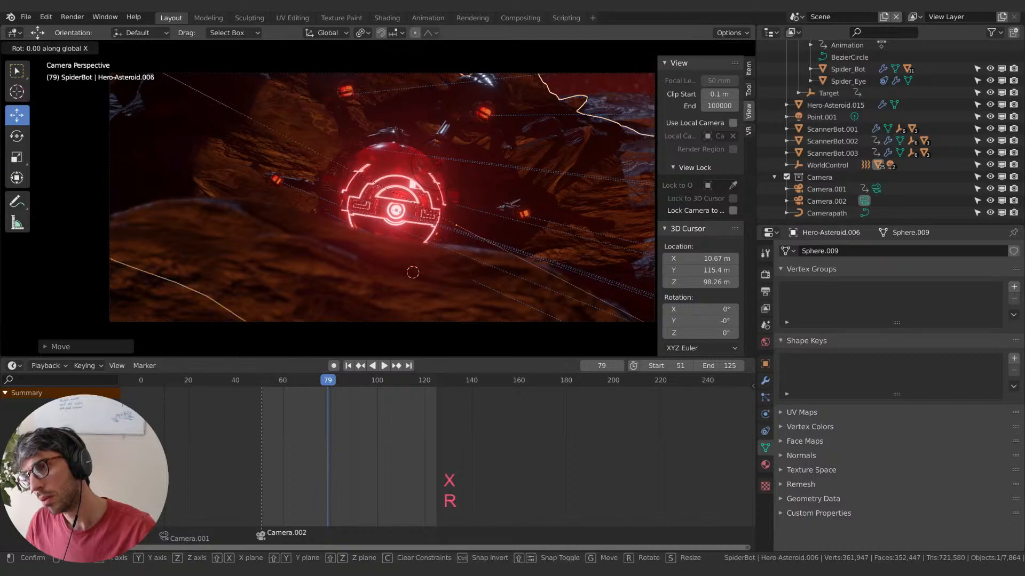
pyautogui.click(253, 126)
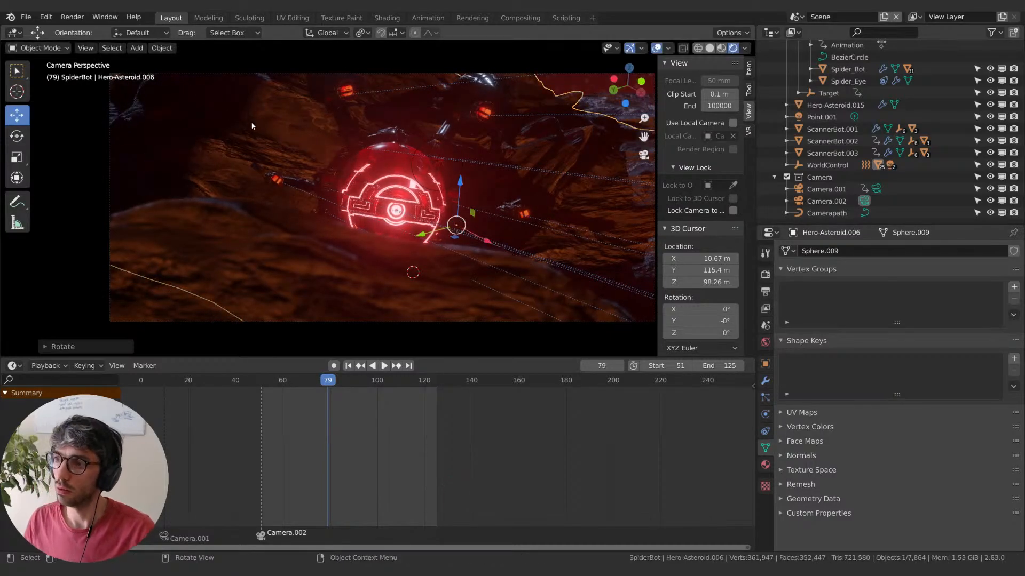
# - Duplicate Hero-Asteroid.006 in place and move the copy out to one side of the original asteroid
pyautogui.hotkey('shift', 'd')
pyautogui.press('Escape')
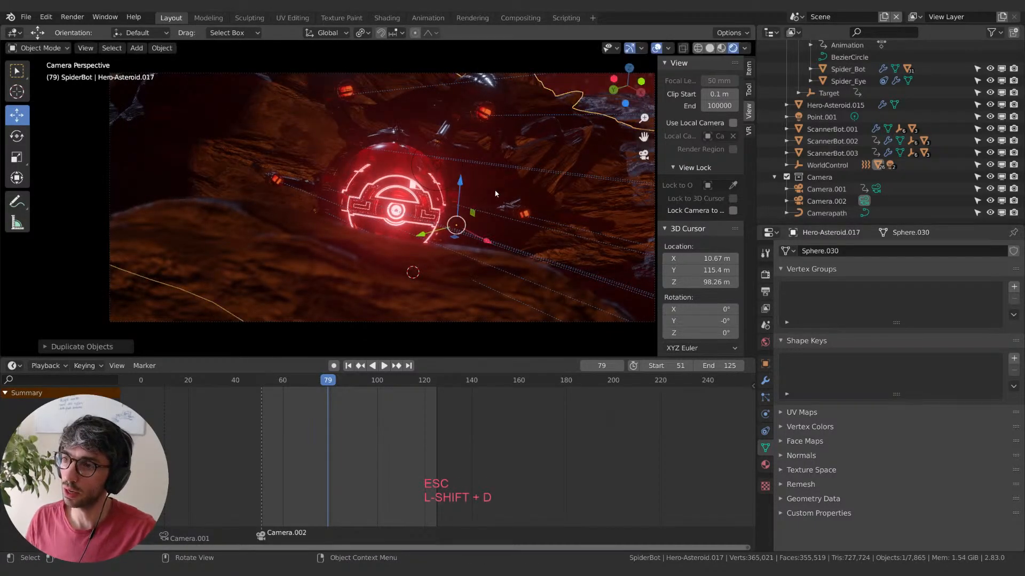
pyautogui.press('KP_Decimal')
pyautogui.scroll(-5, 467, 189)
pyautogui.press('g')
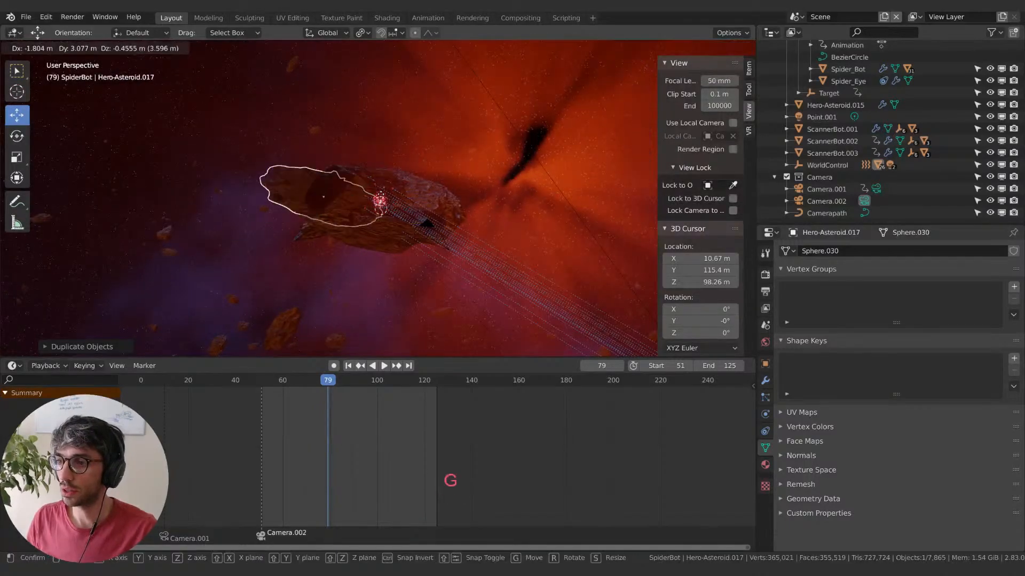
pyautogui.click(398, 193)
# - Rotate the duplicated asteroid about the global Z axis and scale it up until it is larger than the asteroid behind the robot
pyautogui.moveTo(399, 194); pyautogui.dragTo(325, 208, button='middle')
pyautogui.press('r')
pyautogui.press('z')
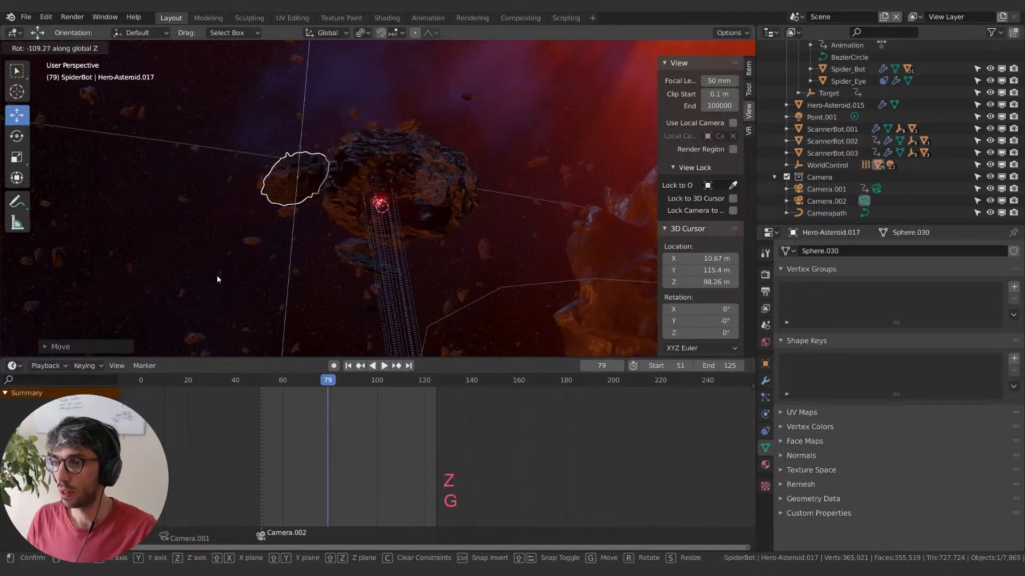
pyautogui.click(217, 279)
pyautogui.press('s')
pyautogui.click(350, 12)
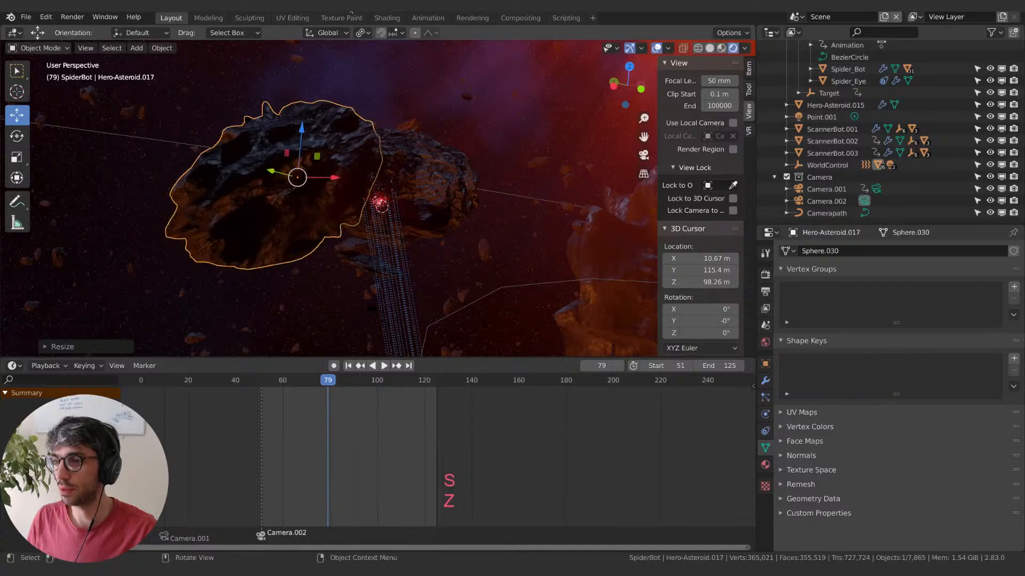
# - Move the enlarged asteroid up and away from the robot, and tilt it with a small free rotation
pyautogui.press('g')
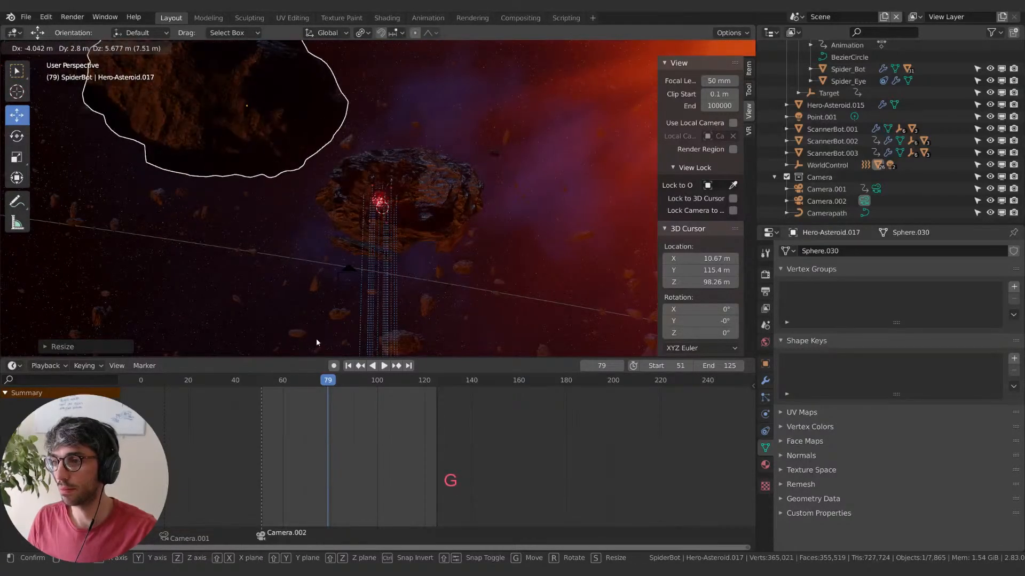
pyautogui.click(380, 301)
pyautogui.moveTo(379, 302); pyautogui.dragTo(453, 342, button='middle')
pyautogui.press('r')
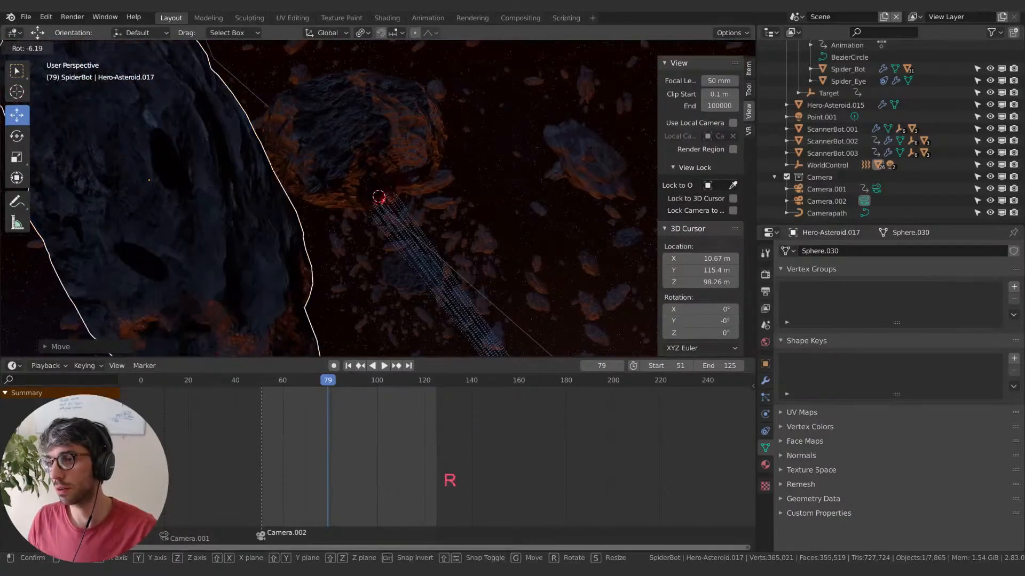
pyautogui.click(416, 202)
# - Reposition the enlarged asteroid from two viewing angles so it floats beside the robot's asteroid, clear of the scanner beams
pyautogui.moveTo(416, 201); pyautogui.dragTo(328, 137, button='middle')
pyautogui.press('g')
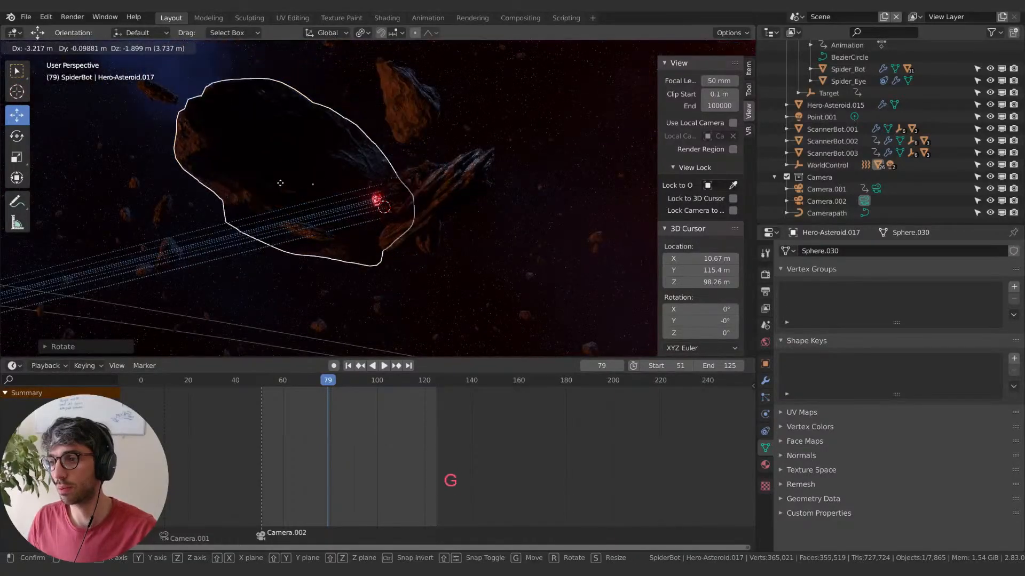
pyautogui.click(252, 192)
pyautogui.moveTo(253, 192); pyautogui.dragTo(380, 262, button='middle')
pyautogui.press('g')
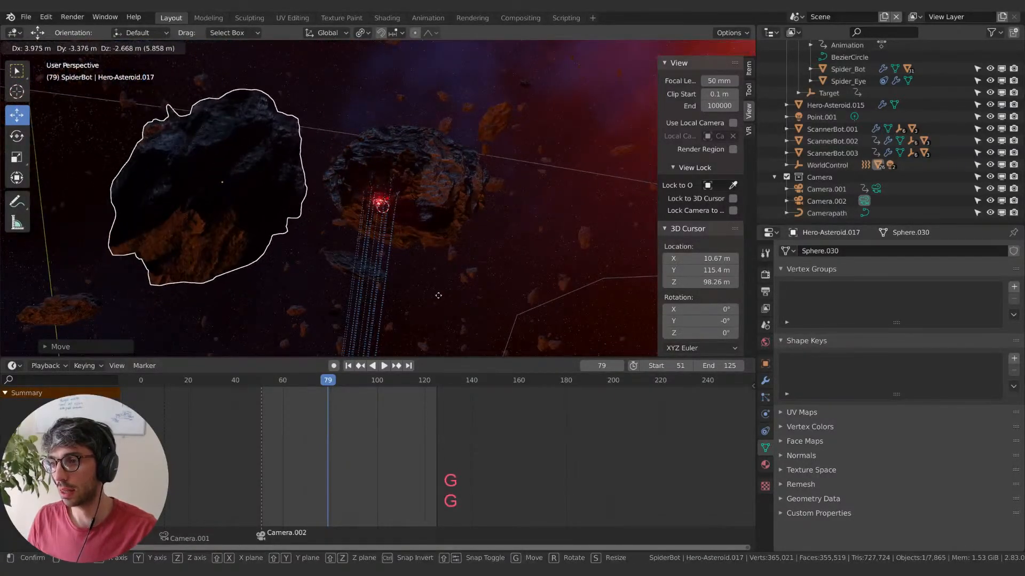
pyautogui.click(455, 290)
# - Rotate the enlarged asteroid freely, and finish with a turn about the global Z axis
pyautogui.press('r')
pyautogui.click(451, 241)
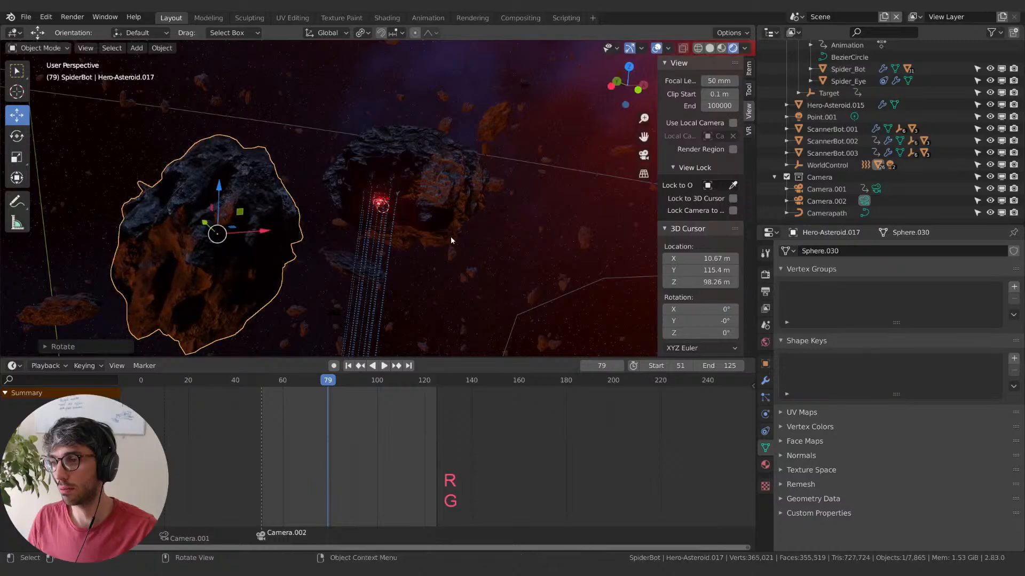
pyautogui.moveTo(449, 262); pyautogui.dragTo(438, 239, button='middle')
pyautogui.press('r')
pyautogui.press('z')
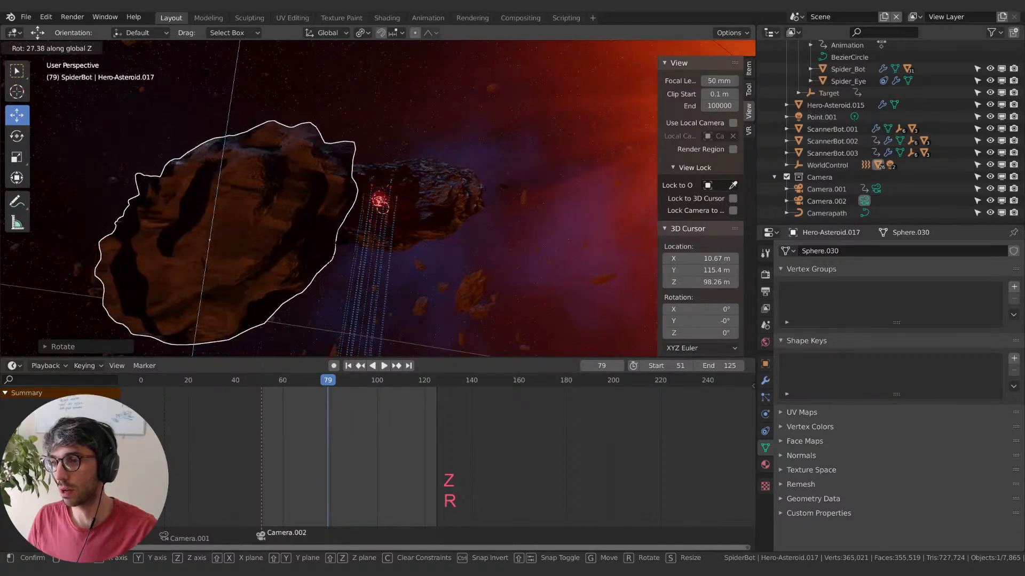
pyautogui.click(402, 64)
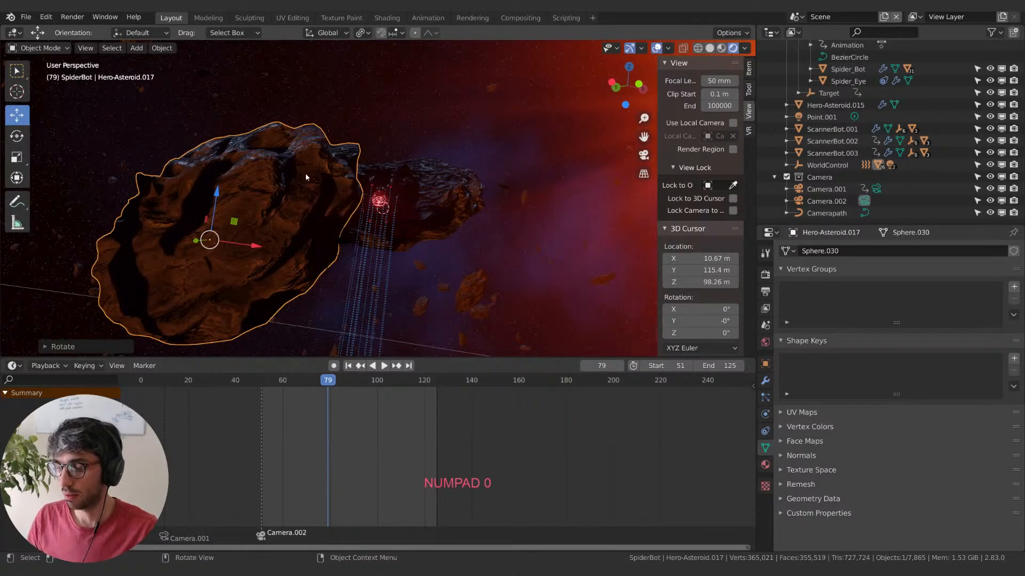
# - Shift the enlarged asteroid along global X and horizontally so it stays out of the camera frame while shading the rocks around the robot
pyautogui.press('KP_0')
pyautogui.press('g')
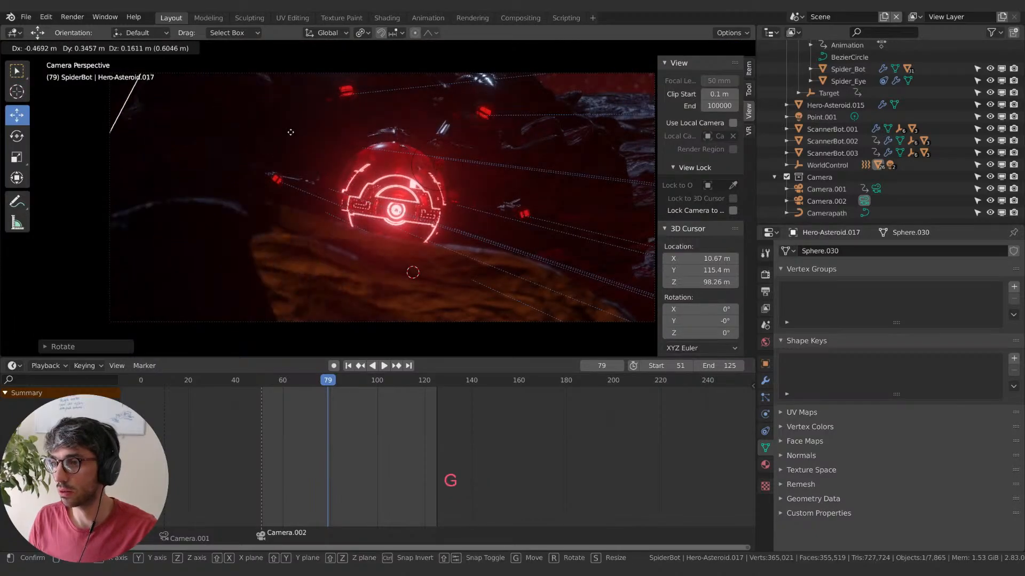
pyautogui.press('x')
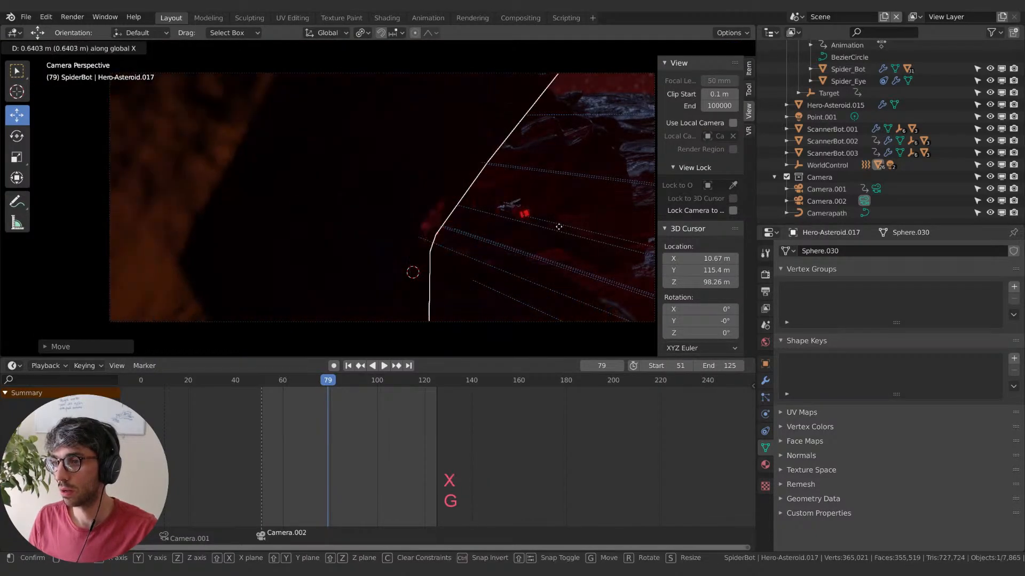
pyautogui.click(545, 209)
pyautogui.moveTo(544, 208); pyautogui.dragTo(419, 226, button='middle')
pyautogui.scroll(6, 329, 121)
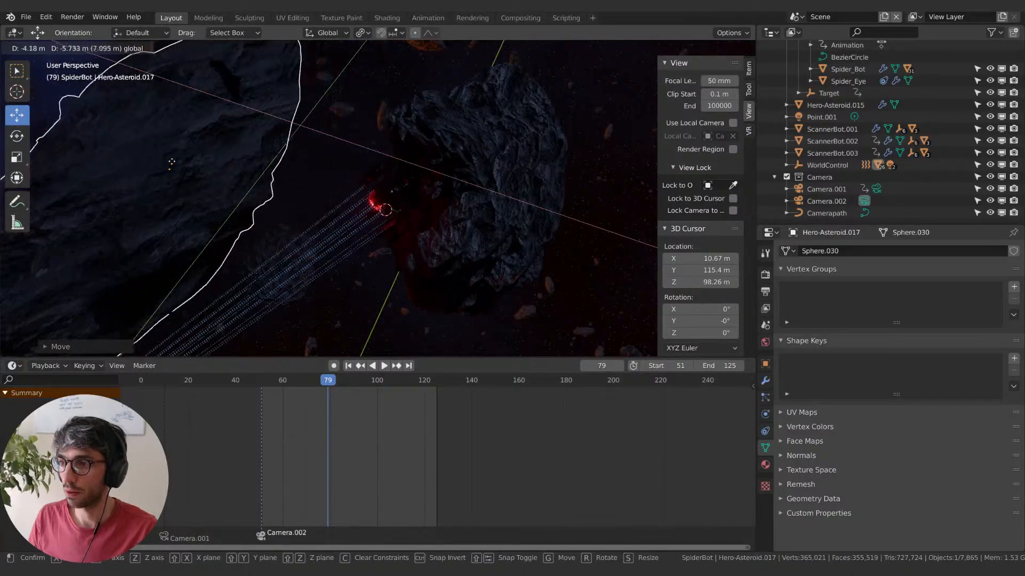
pyautogui.press('KP_0')
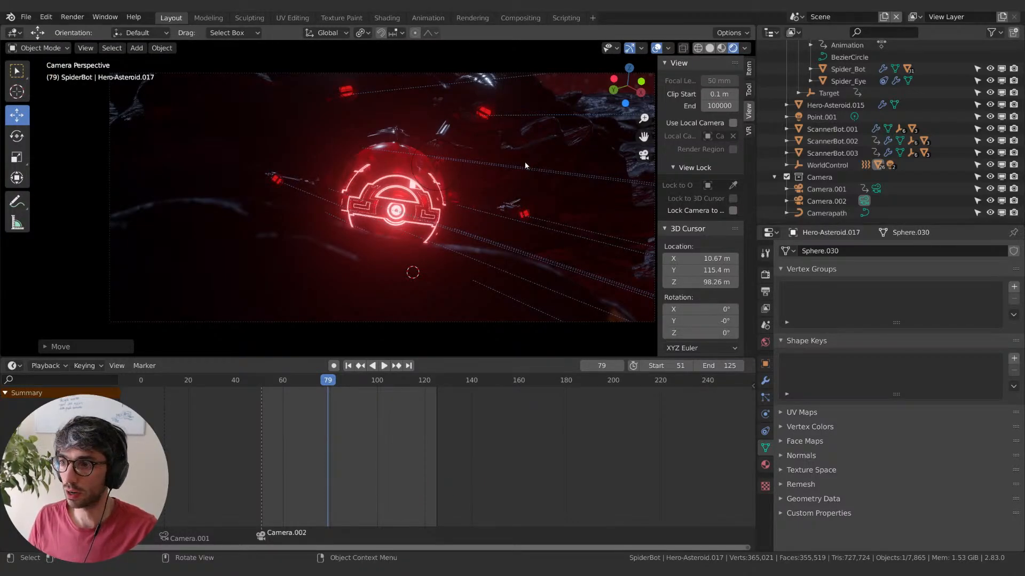
pyautogui.press('g')
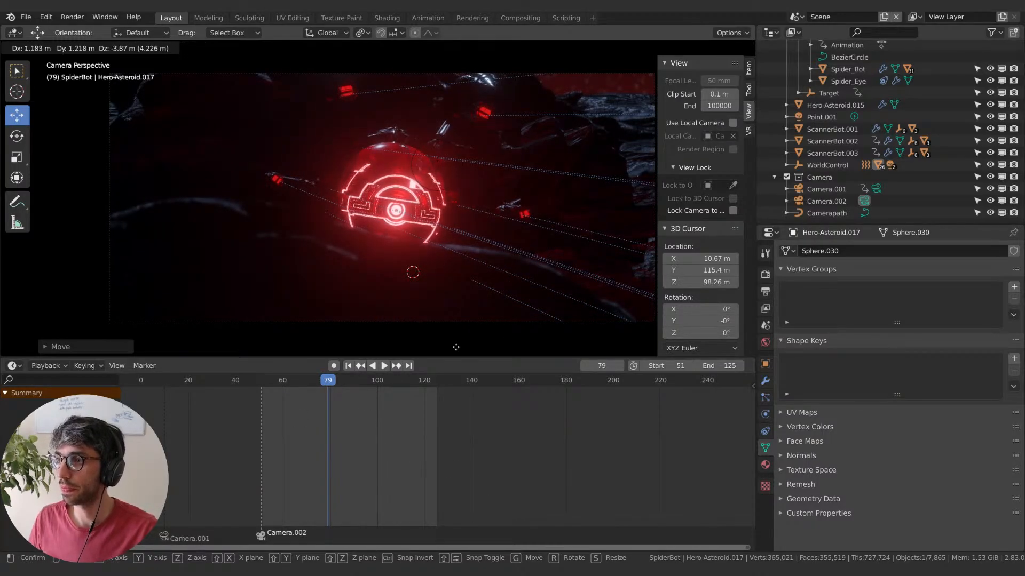
pyautogui.press('Escape')
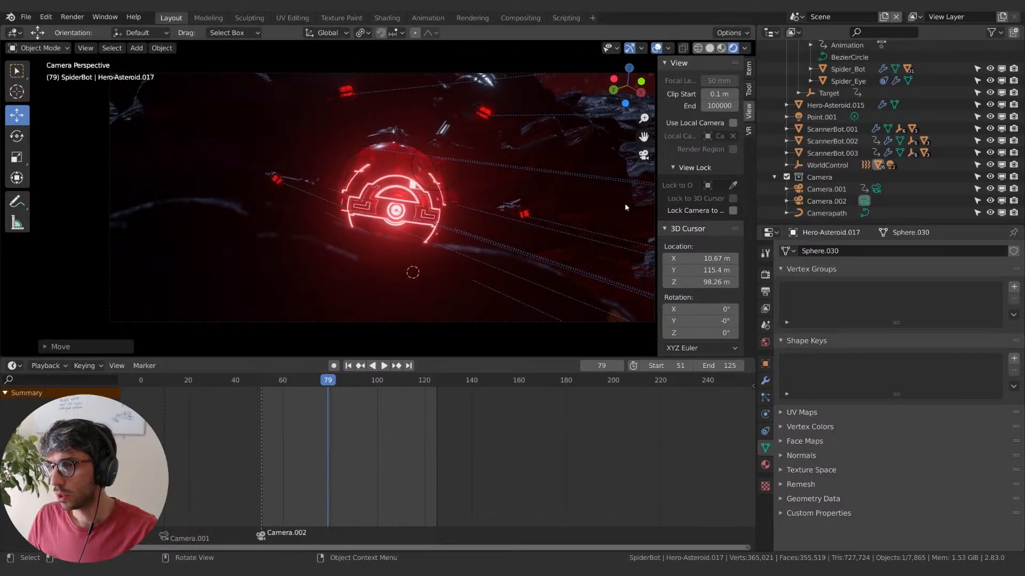
# - Select the Point.001 light, clear the keyframes on its power and raise the power to about 289 W
pyautogui.scroll(5, 811, 164)
pyautogui.scroll(-3, 811, 163)
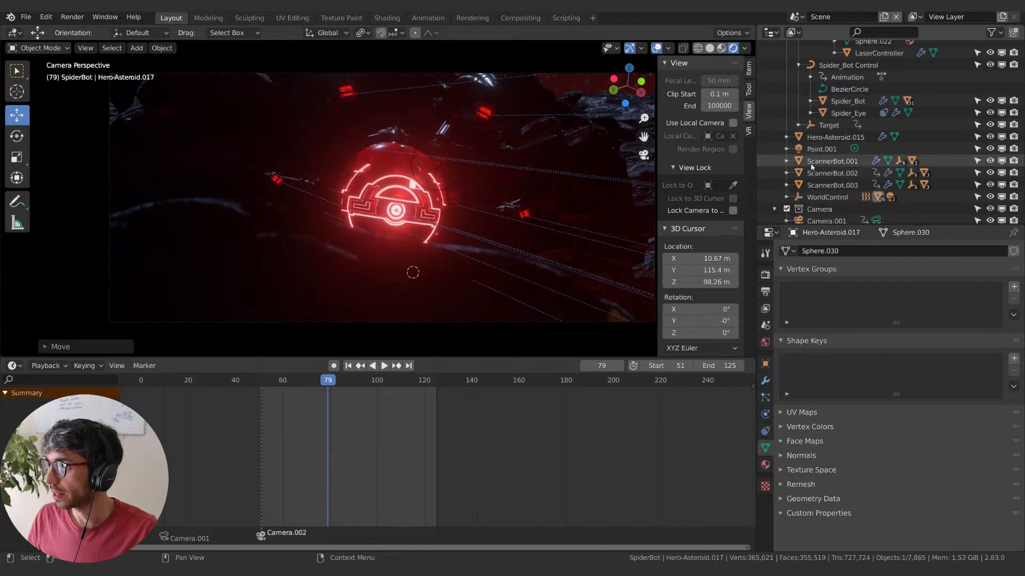
pyautogui.click(819, 150)
pyautogui.press('g')
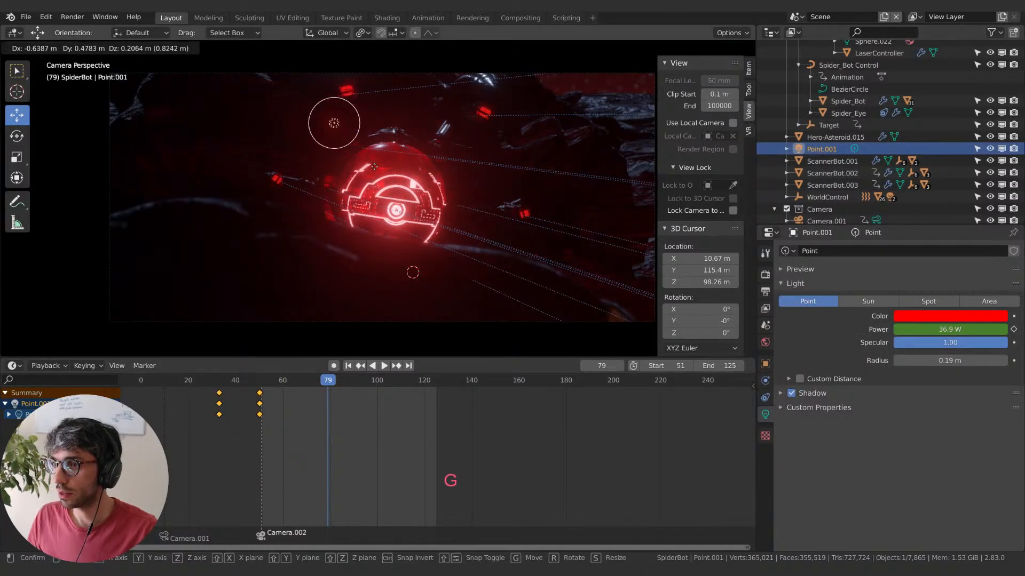
pyautogui.rightClick(474, 240)
pyautogui.rightClick(928, 329)
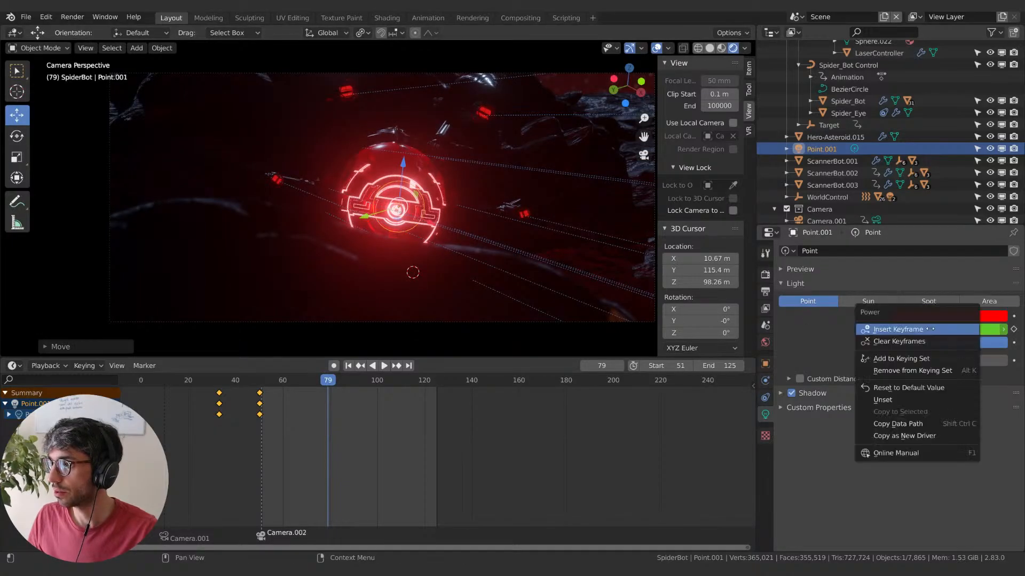
pyautogui.click(931, 329)
pyautogui.rightClick(931, 329)
pyautogui.click(922, 341)
pyautogui.rightClick(922, 341)
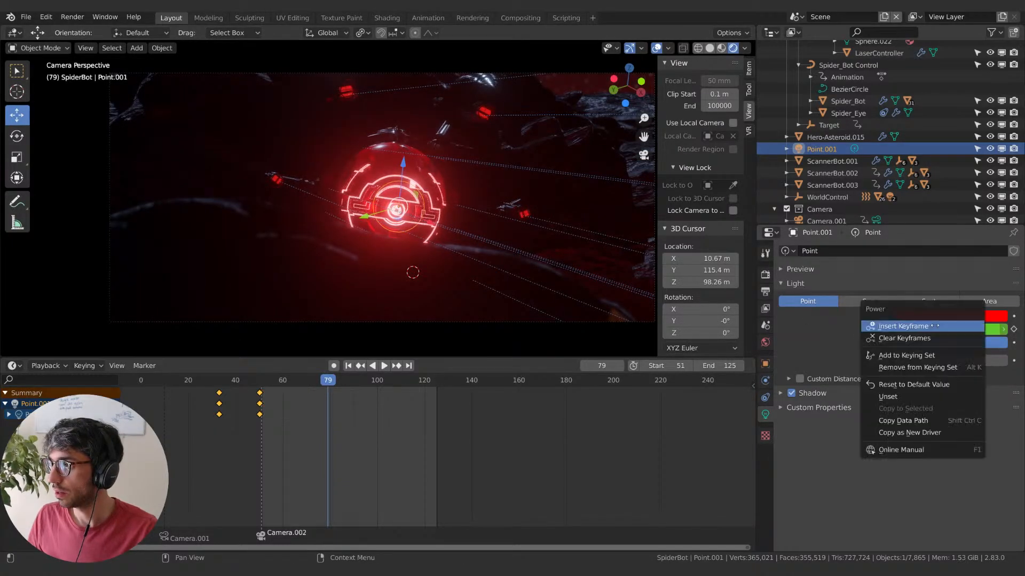
pyautogui.click(922, 339)
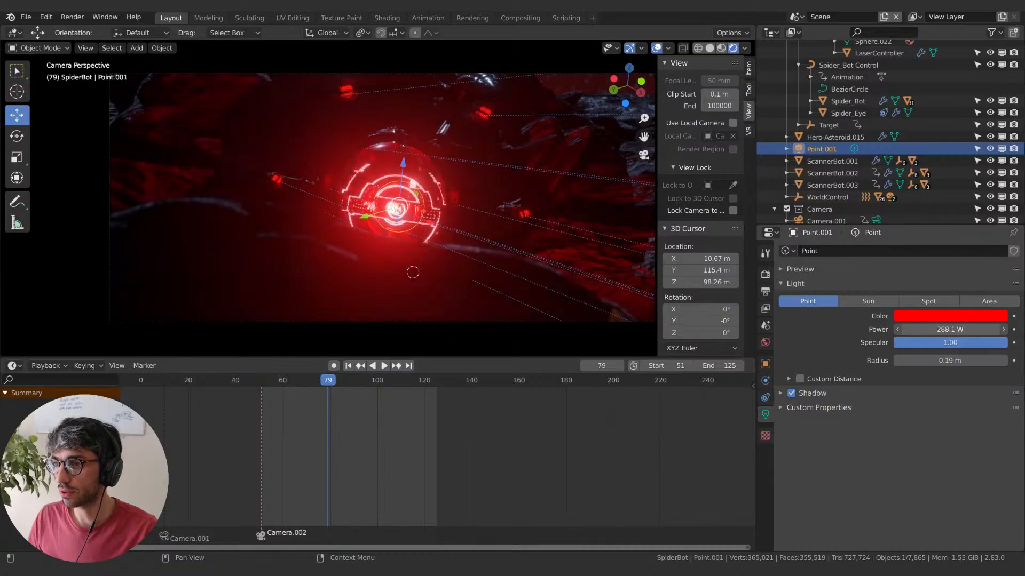
# - Move the red point light around the front of the robot's eye and shift it along the global X axis
pyautogui.press('g')
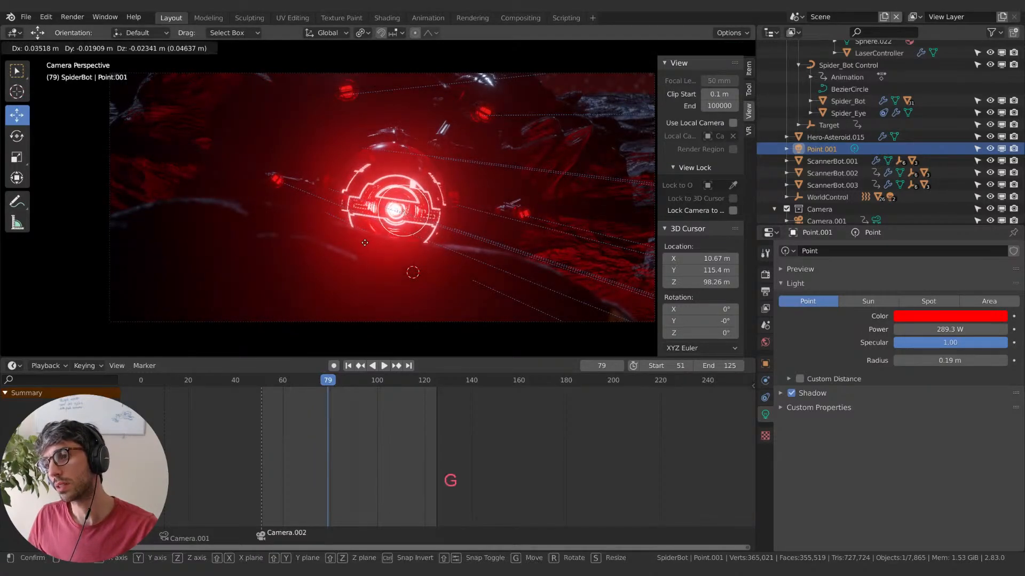
pyautogui.click(444, 230)
pyautogui.moveTo(436, 226); pyautogui.dragTo(506, 267)
pyautogui.press('g')
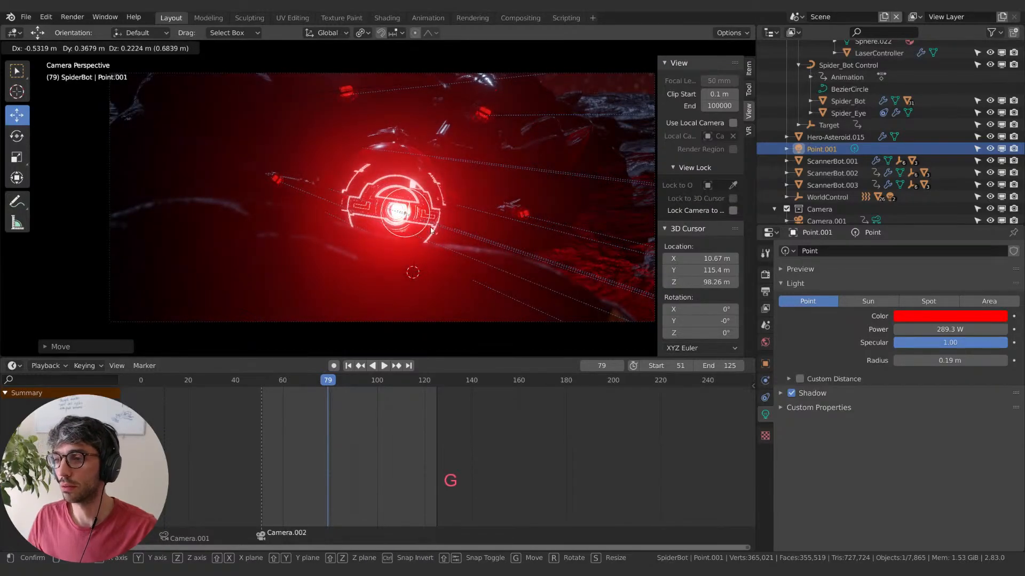
pyautogui.press('x')
# - Move the point light freely around the robot, below and above the eye, to light the surrounding rocks red
pyautogui.press('g')
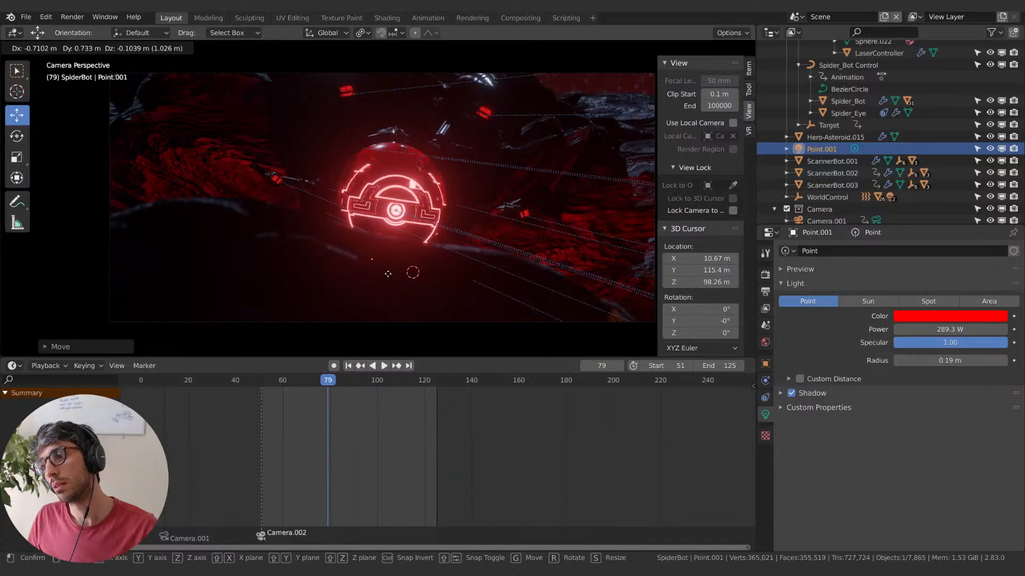
pyautogui.click(388, 273)
pyautogui.press('g')
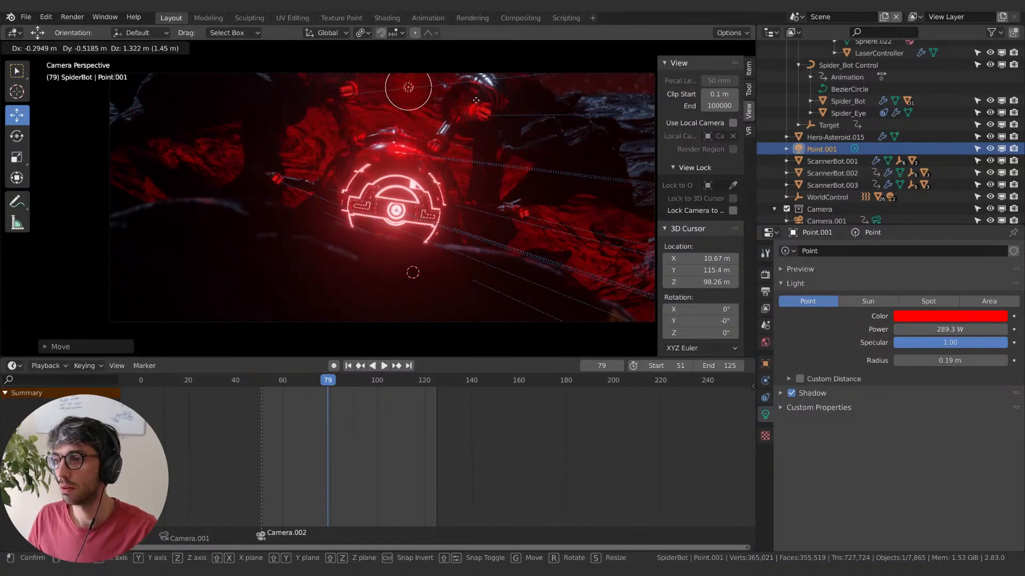
pyautogui.click(452, 198)
# - Reposition the point light over the robot's eye, shifting it along the global X and Y axes
pyautogui.press('g')
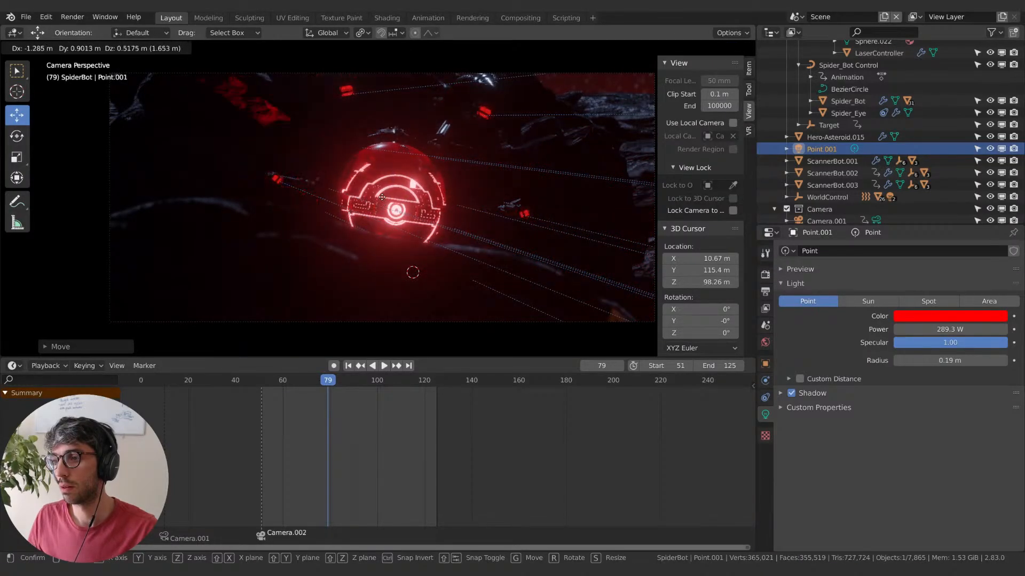
pyautogui.press('x')
pyautogui.press('g')
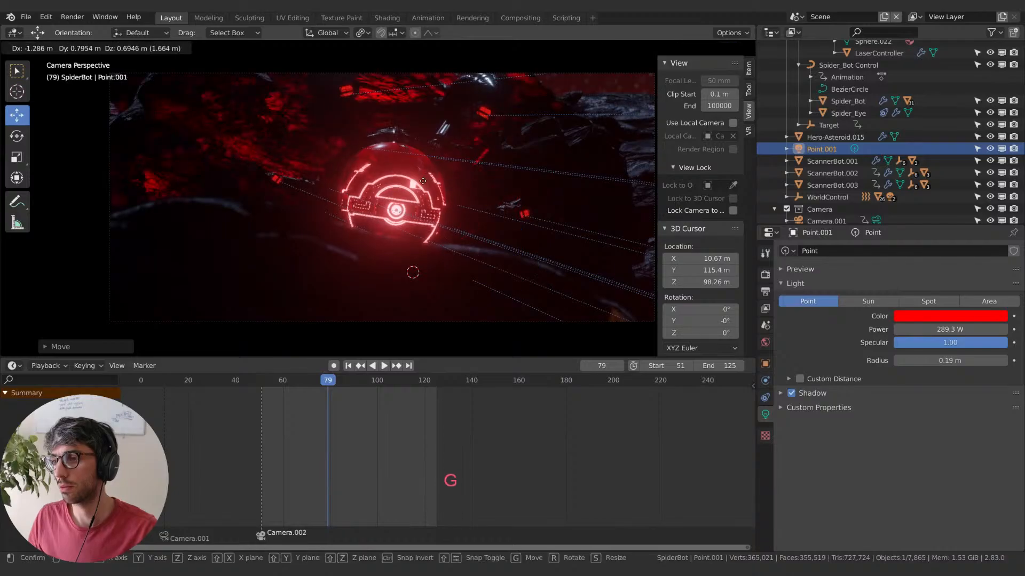
pyautogui.press('y')
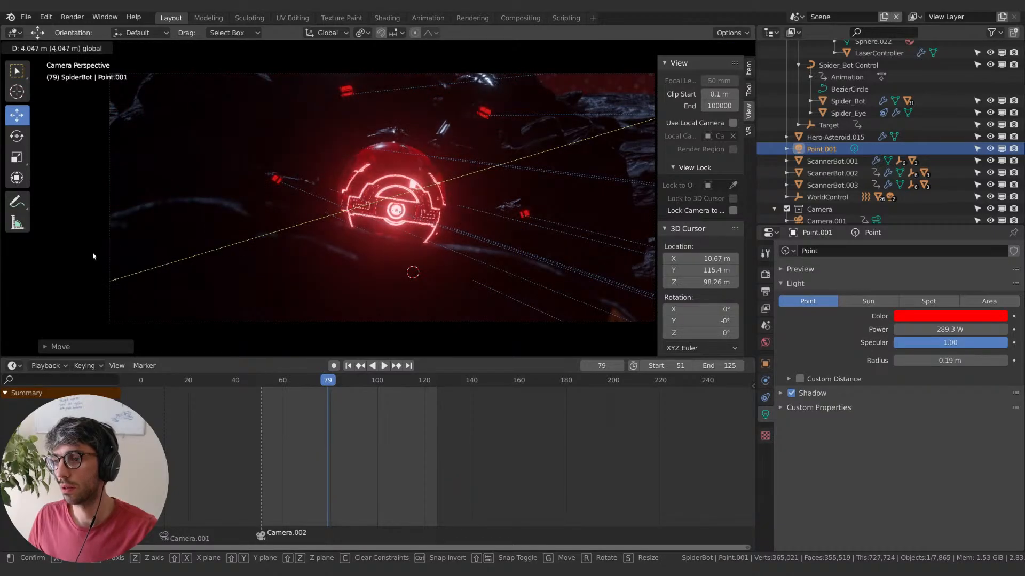
pyautogui.press('g')
pyautogui.click(526, 207)
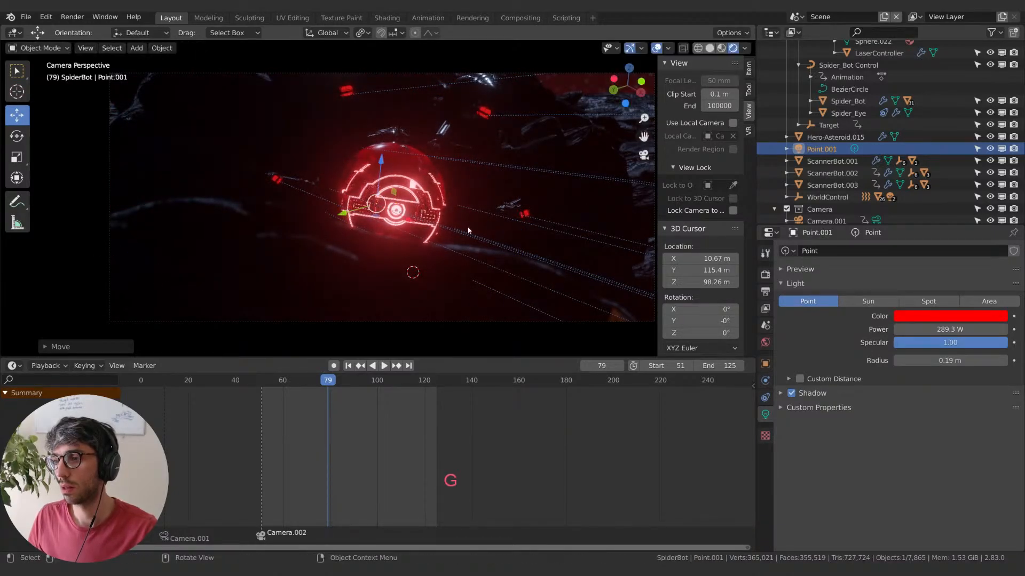
# - Display the point light's object transform values and move the light horizontally, then up to the upper part of the eye
pyautogui.click(765, 379)
pyautogui.click(765, 364)
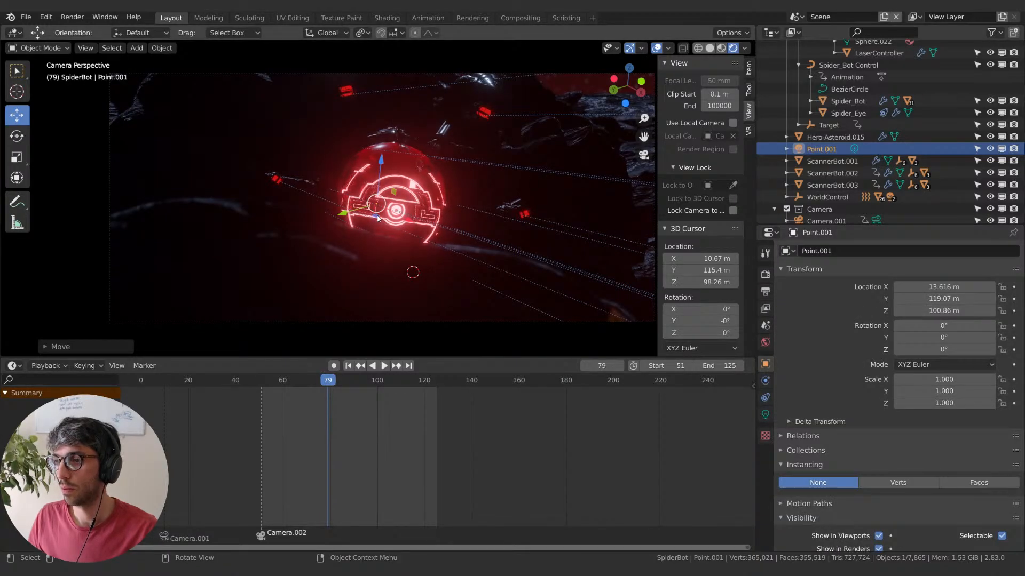
pyautogui.moveTo(378, 218); pyautogui.dragTo(376, 252)
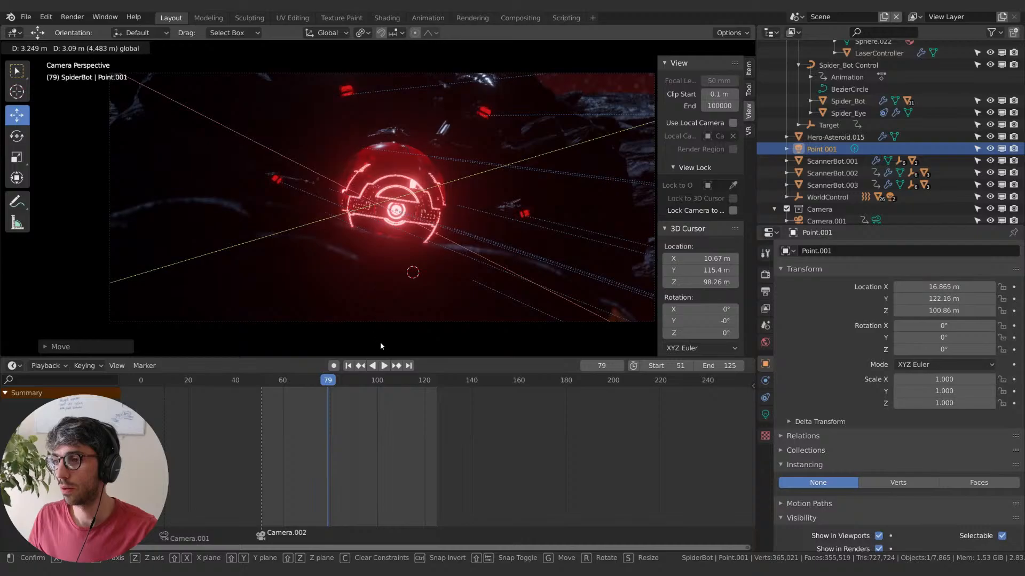
pyautogui.click(392, 216)
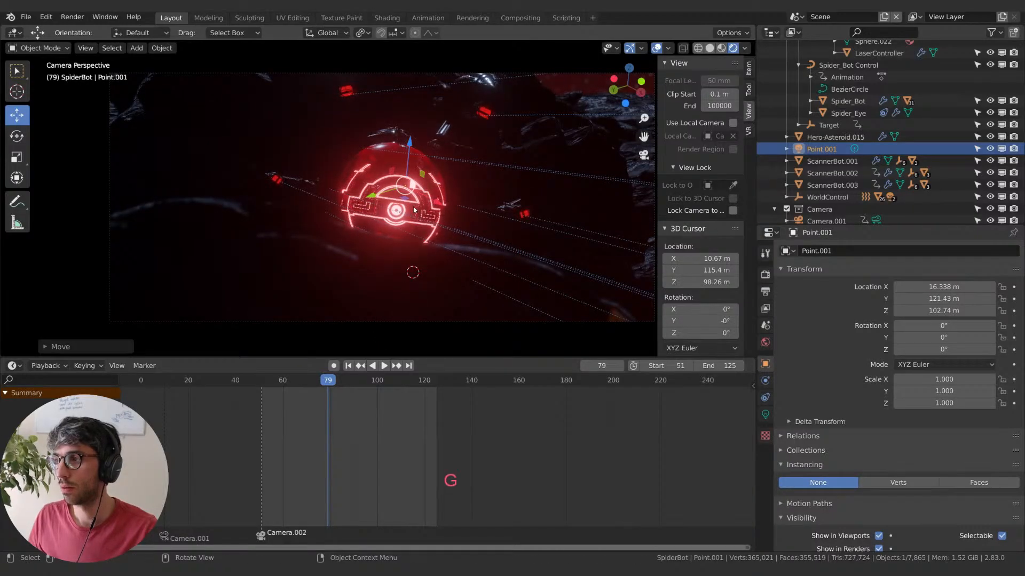
pyautogui.hotkey('shift', 's')
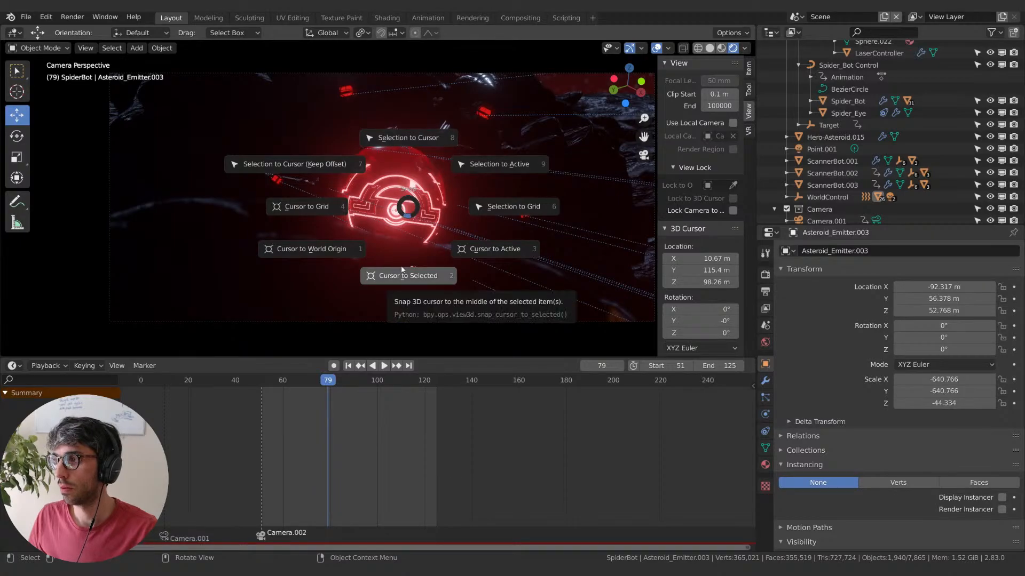
pyautogui.press('Escape')
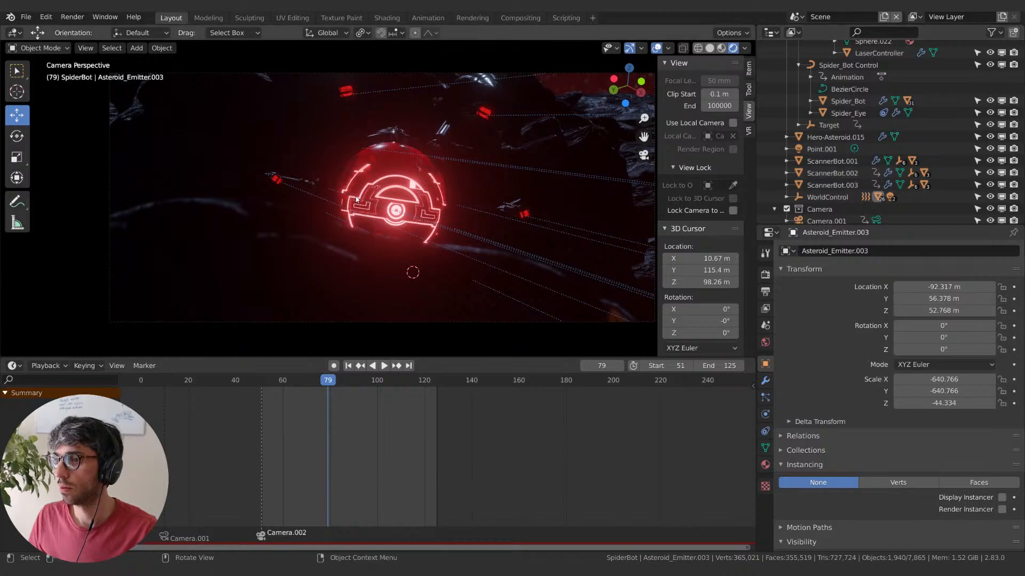
# - Snap the 3D cursor to the Spider_Bot mesh and snap the Point.001 light to the cursor
pyautogui.click(368, 172)
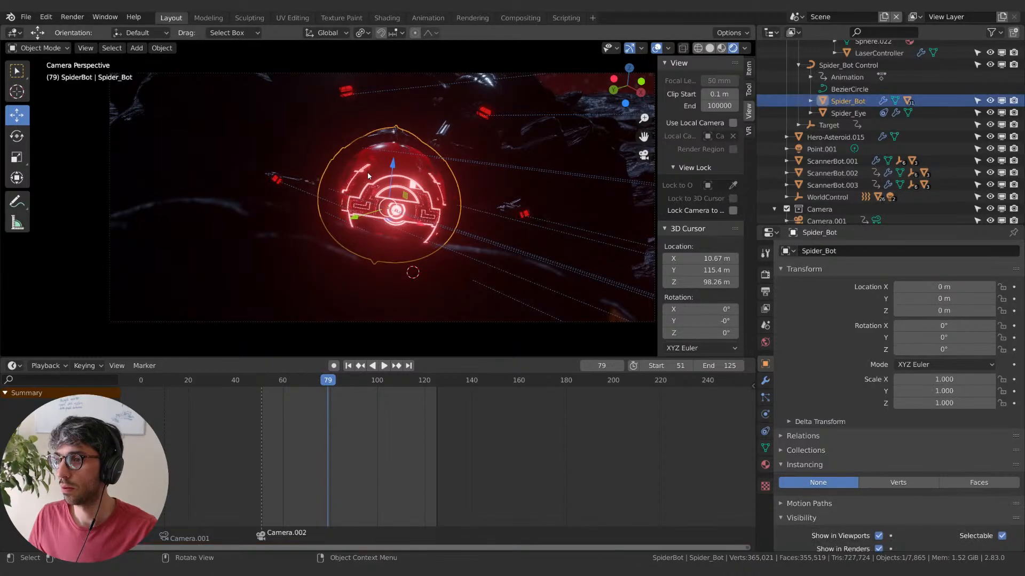
pyautogui.click(368, 171)
pyautogui.click(385, 168)
pyautogui.hotkey('shift', 's')
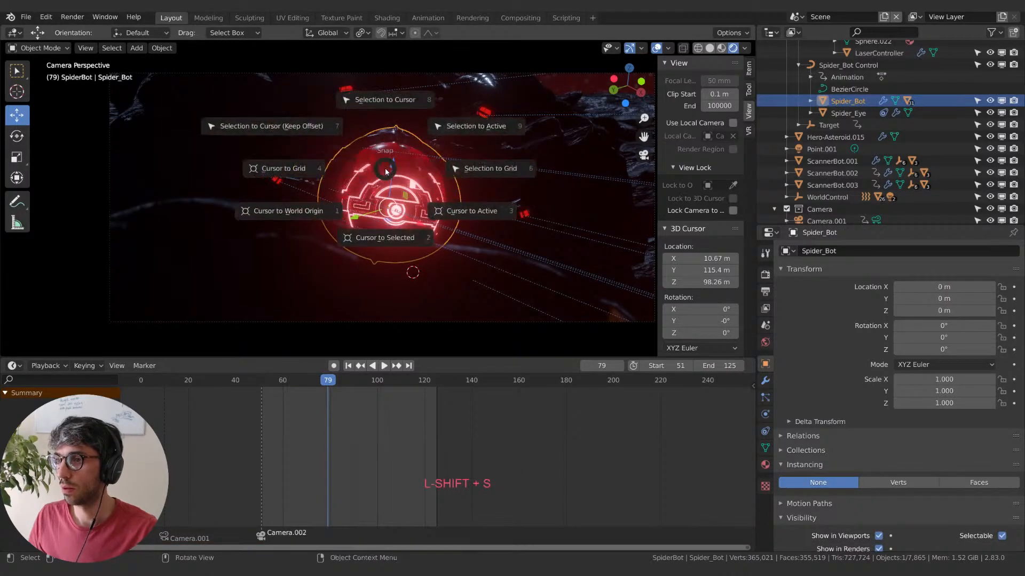
pyautogui.press('s')
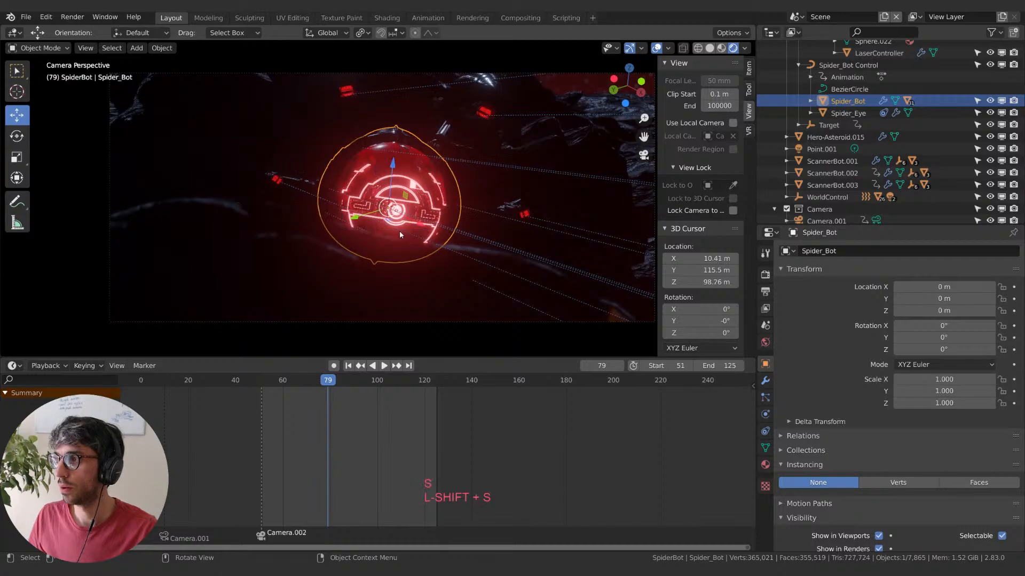
pyautogui.click(819, 148)
pyautogui.hotkey('shift', 's')
pyautogui.click(371, 82)
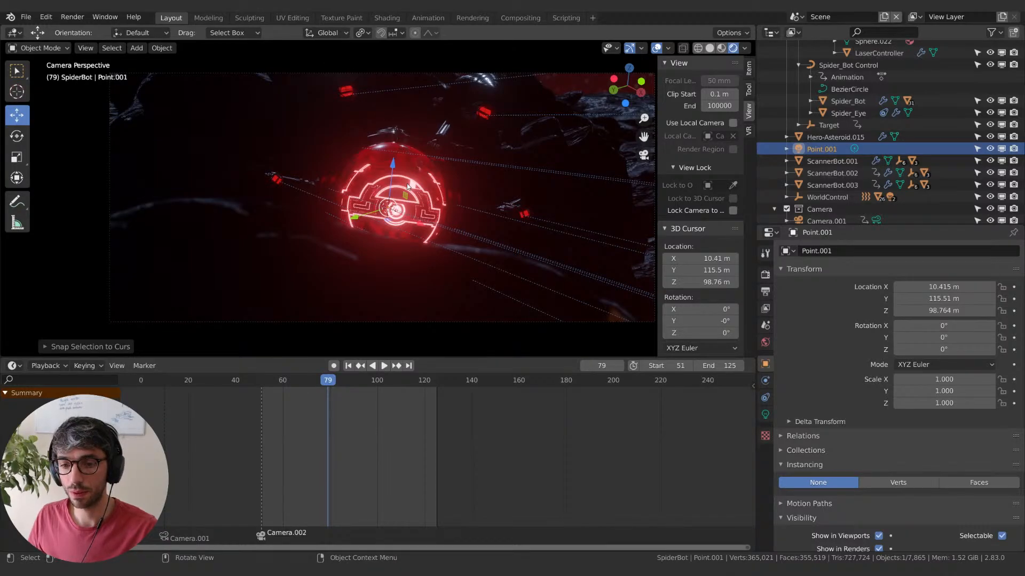
# - Move the point light around the robot, below and above the eye, to about X 11.8 m, Y 116.4 m, Z 99.6 m
pyautogui.press('g')
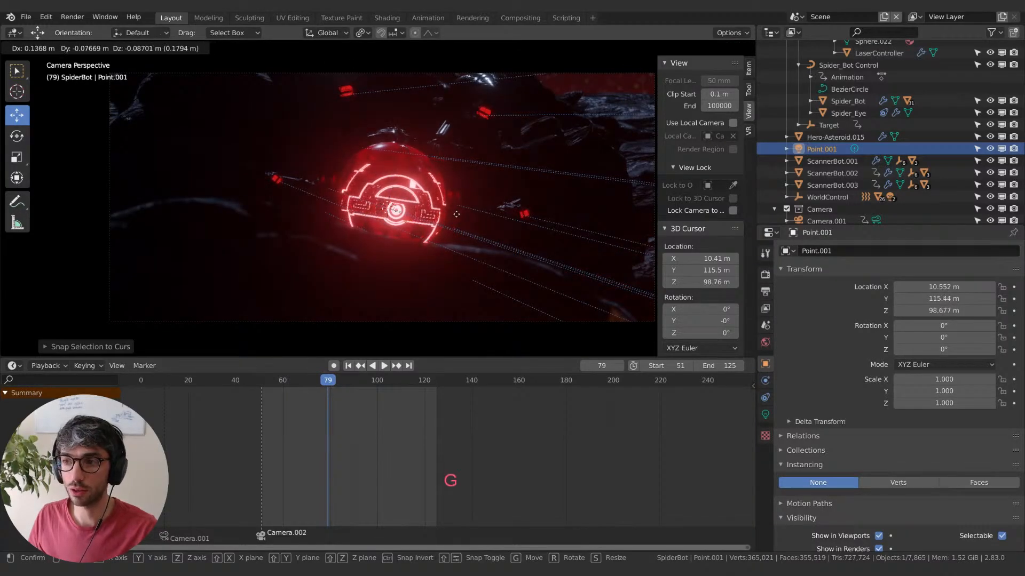
pyautogui.click(469, 217)
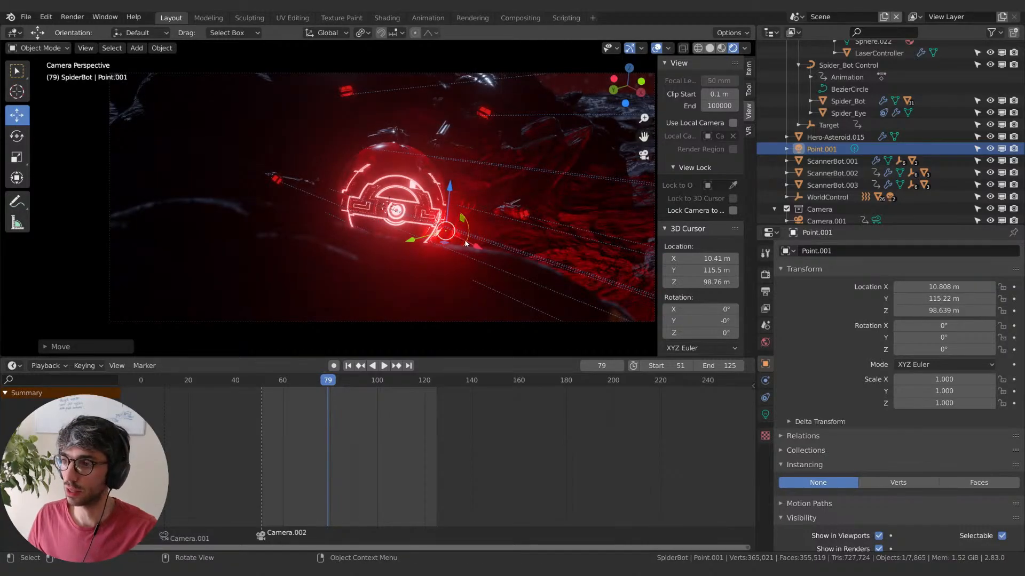
pyautogui.press('g')
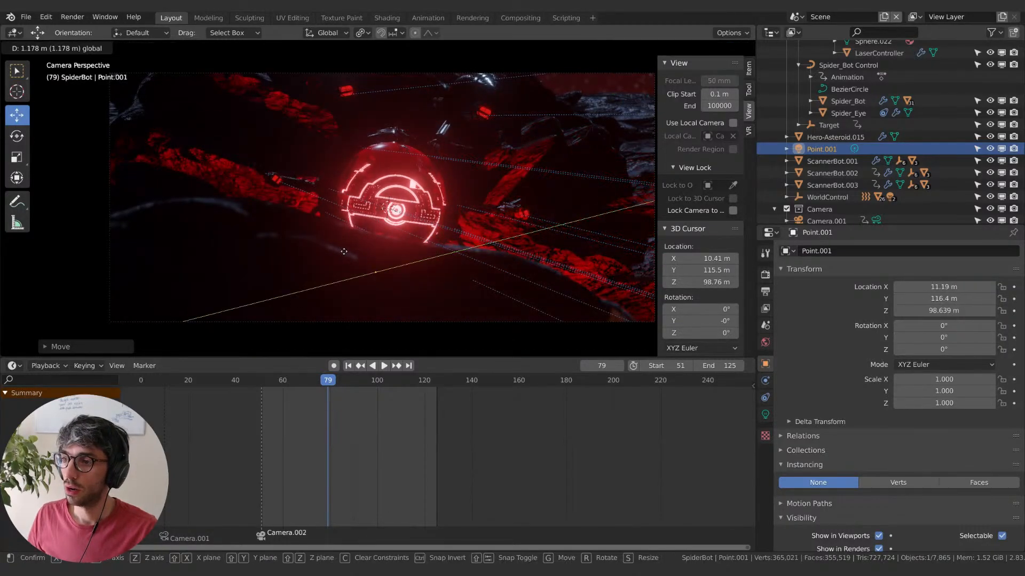
pyautogui.click(439, 263)
pyautogui.press('g')
pyautogui.click(460, 274)
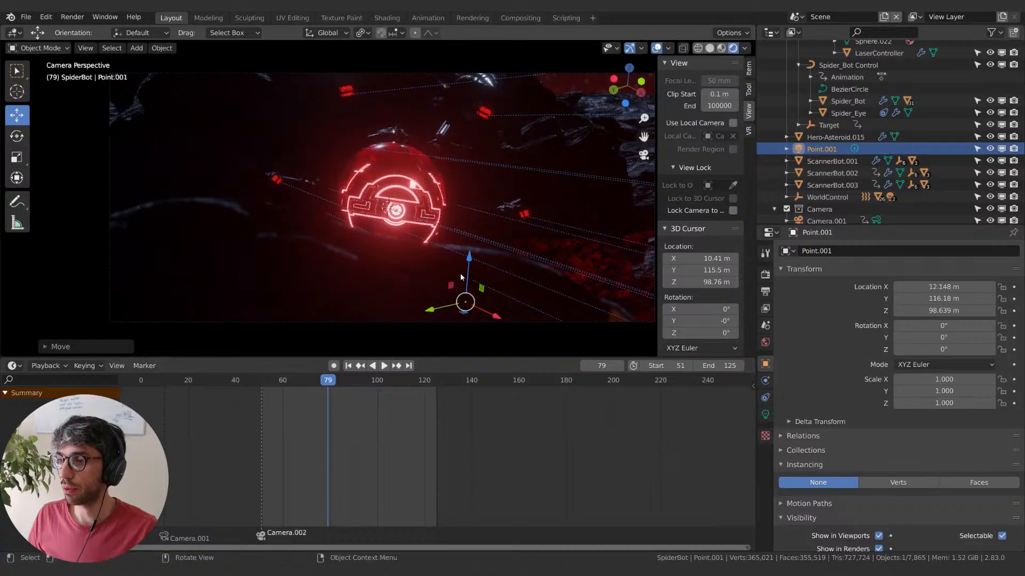
pyautogui.press('g')
pyautogui.click(515, 232)
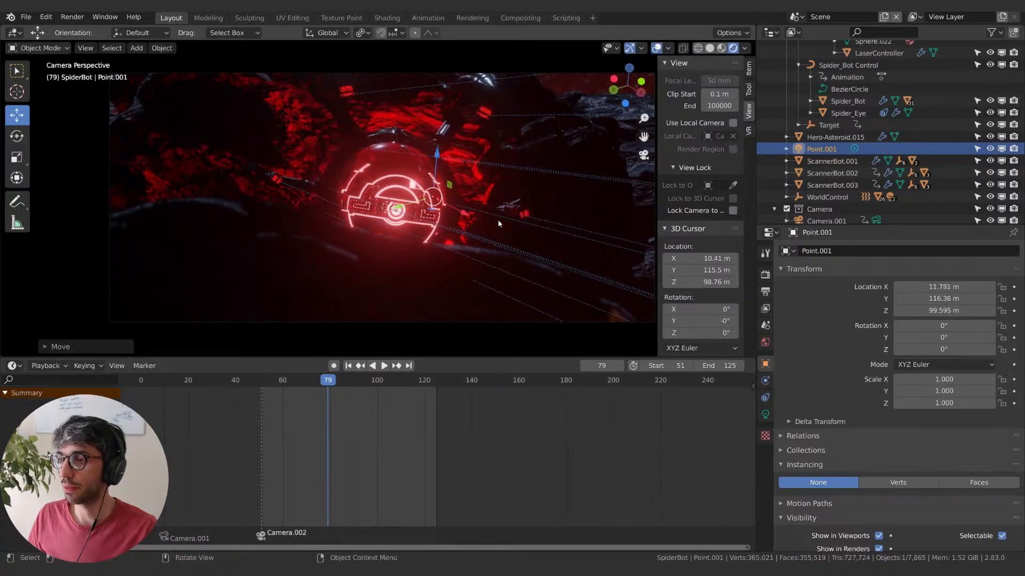
# - Set the transform orientation to Local and move the point light in front of the robot's eye, checking it through the camera
pyautogui.click(328, 33)
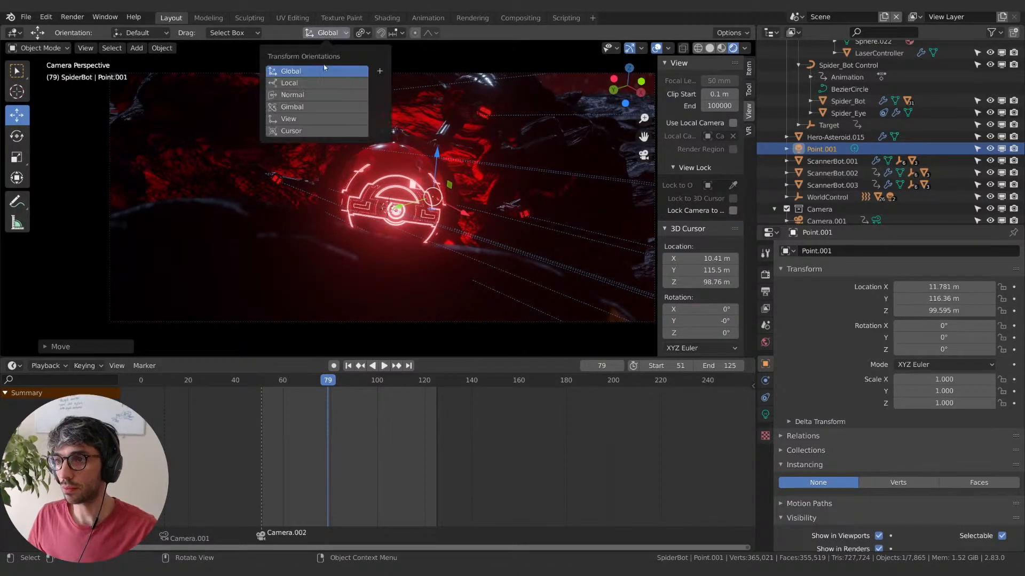
pyautogui.click(308, 84)
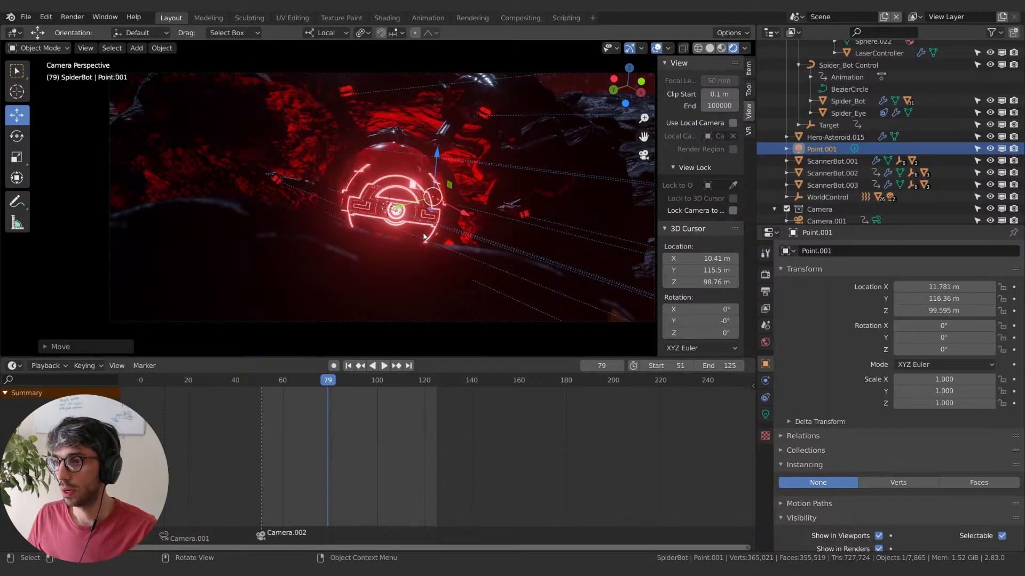
pyautogui.moveTo(424, 236); pyautogui.dragTo(382, 184, button='middle')
pyautogui.press('g')
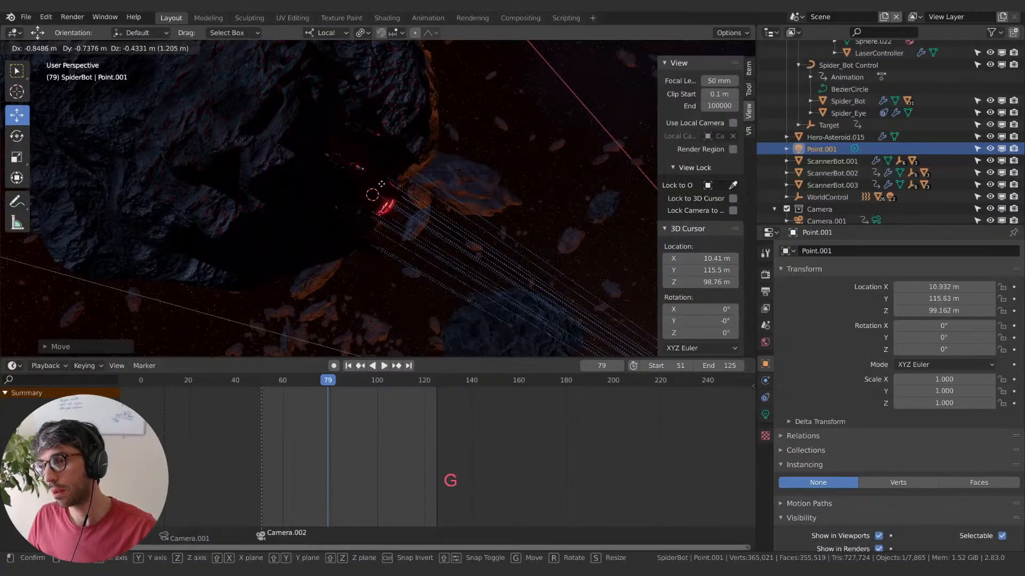
pyautogui.click(415, 200)
pyautogui.press('KP_0')
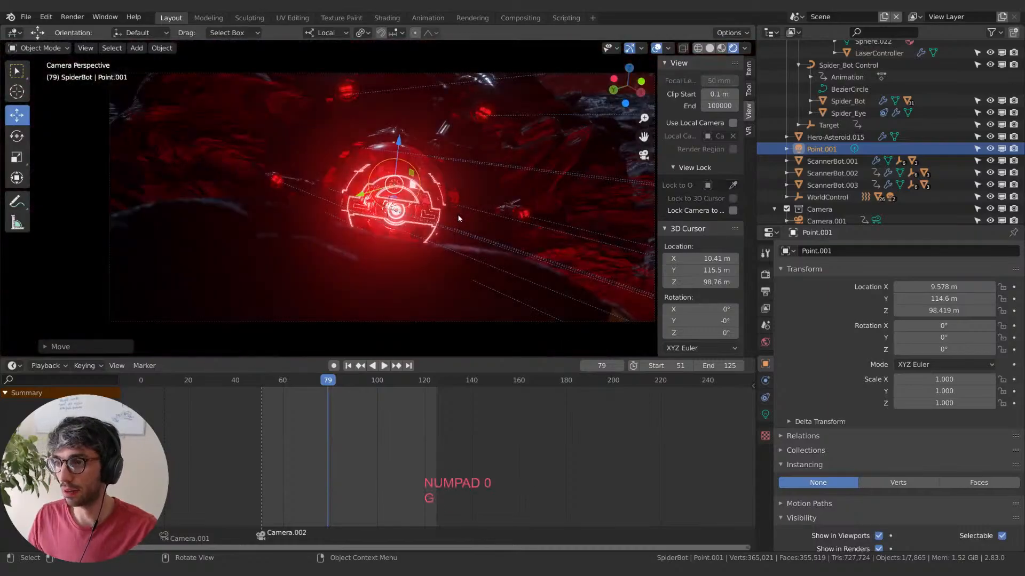
# - Shift the point light near the eye's center to about X 9.9 m, Y 114.9 m, Z 98.4 m
pyautogui.press('g')
pyautogui.click(463, 223)
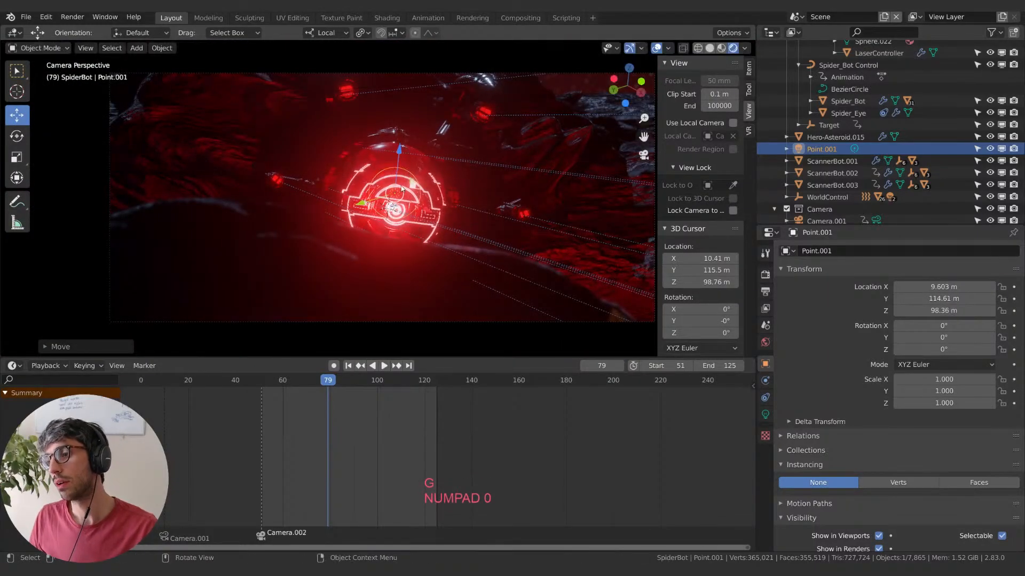
pyautogui.press('g')
pyautogui.click(412, 221)
pyautogui.press('g')
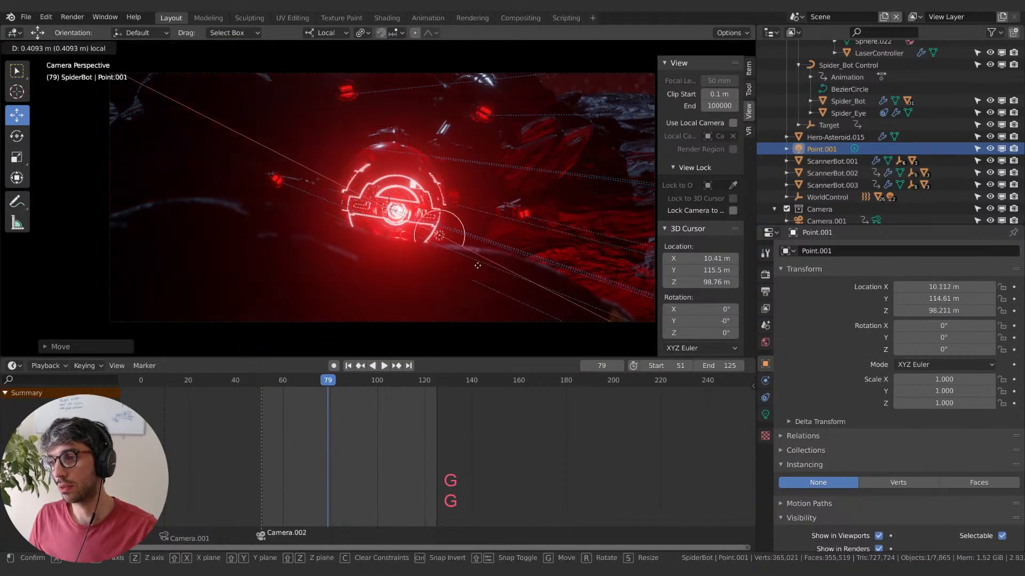
pyautogui.click(413, 236)
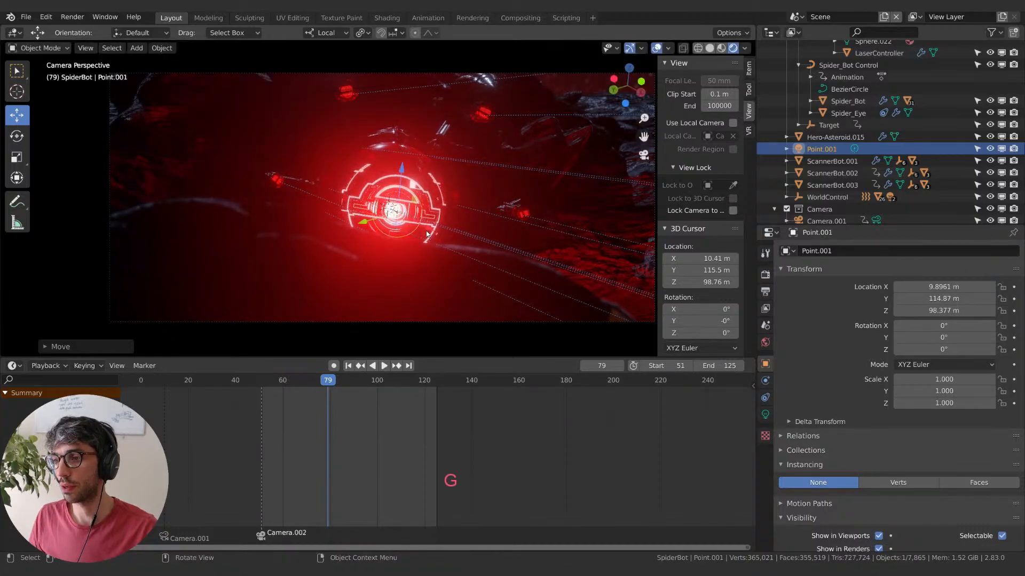
# - Fine-tune the point light beside the eye's center, to about X 9.1 m, Y 114.3 m, Z 97.9 m
pyautogui.moveTo(429, 232); pyautogui.dragTo(360, 196)
pyautogui.press('g')
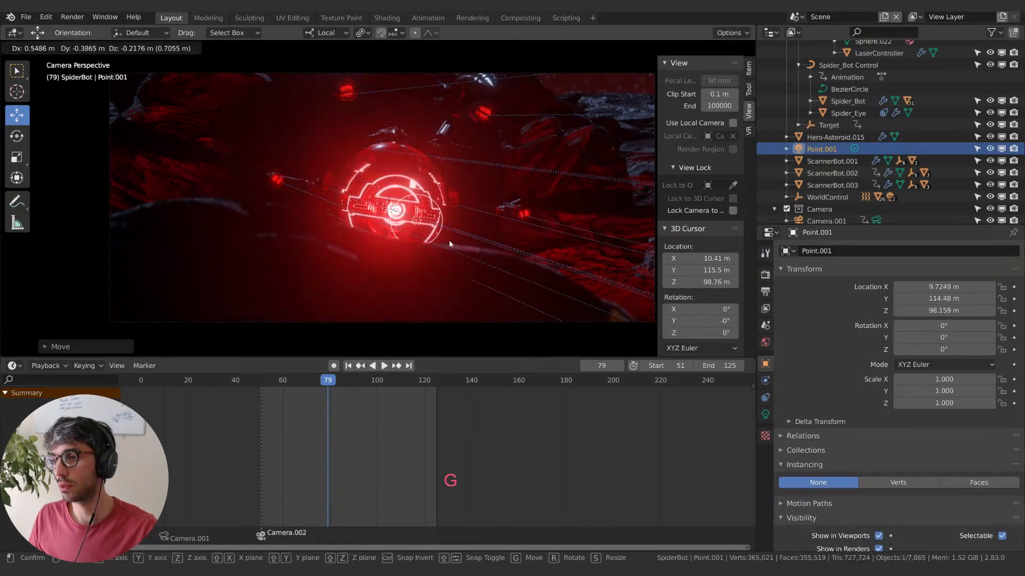
pyautogui.click(451, 241)
pyautogui.press('g')
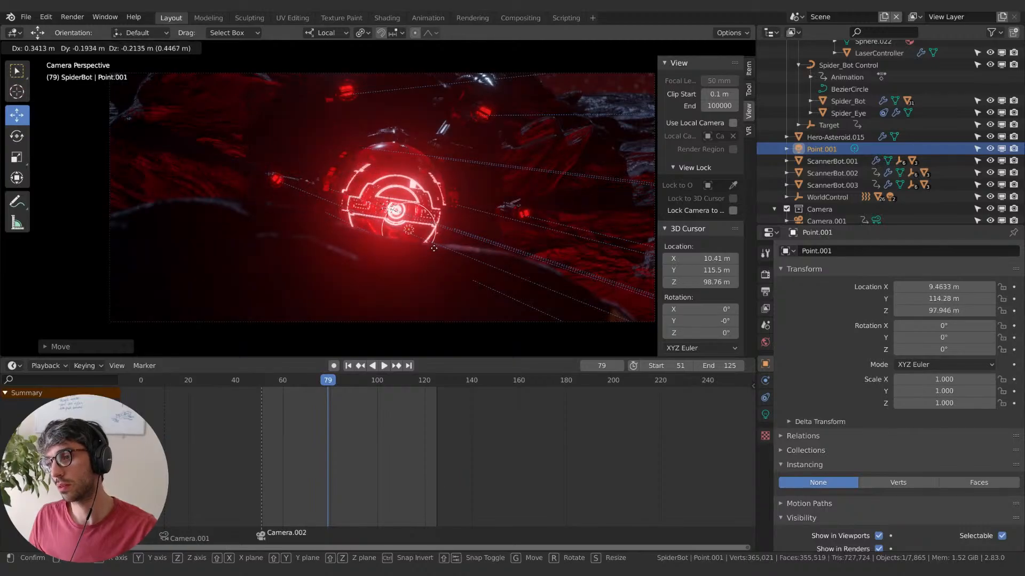
pyautogui.click(437, 244)
pyautogui.press('g')
pyautogui.click(408, 216)
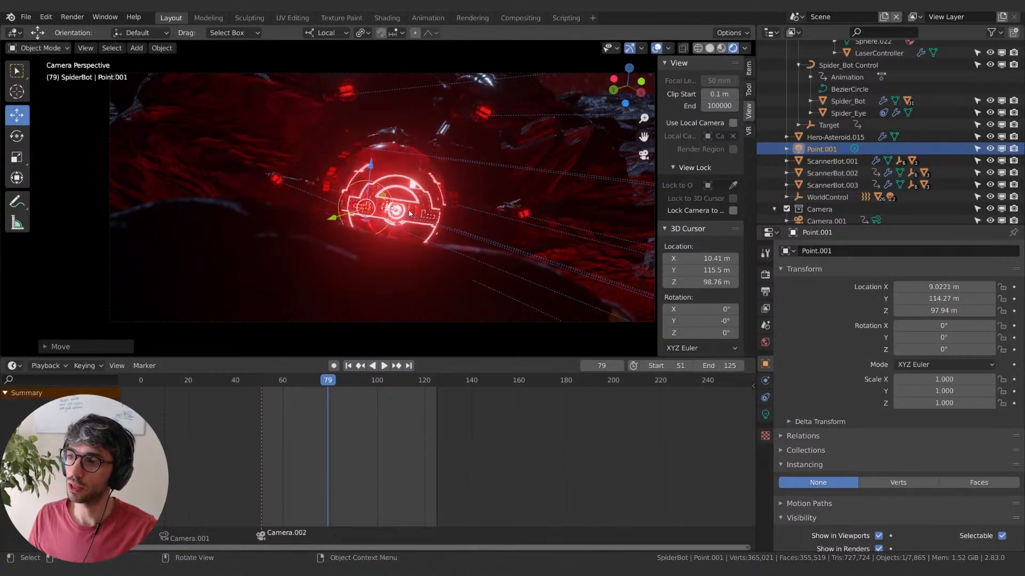
pyautogui.press('g')
pyautogui.click(408, 228)
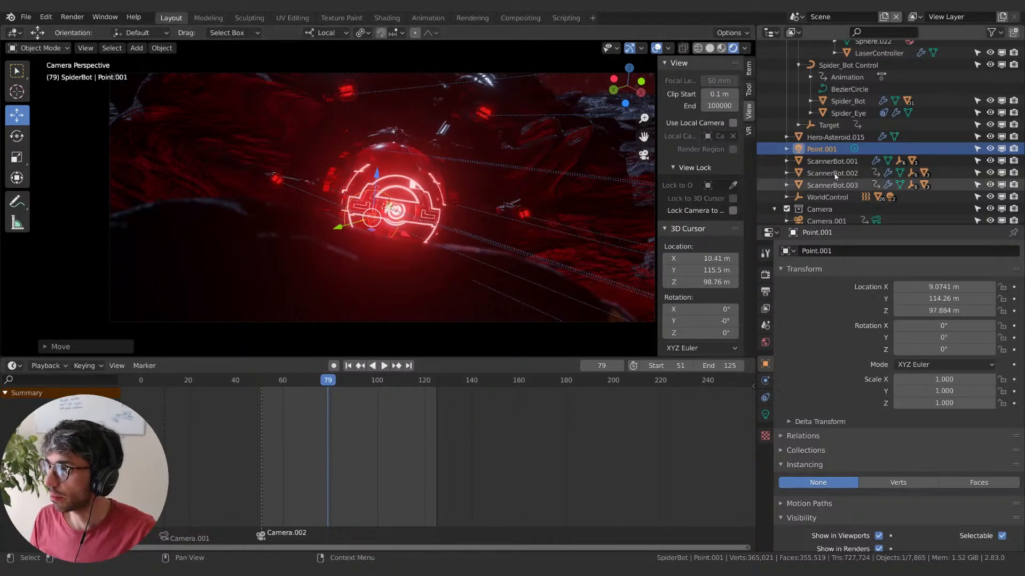
# - Clear the location keyframes of the spider robot's Target empty and nudge it to about X -12.3 m, Y 84.3 m, Z 81.0 m
pyautogui.click(829, 125)
pyautogui.press('g')
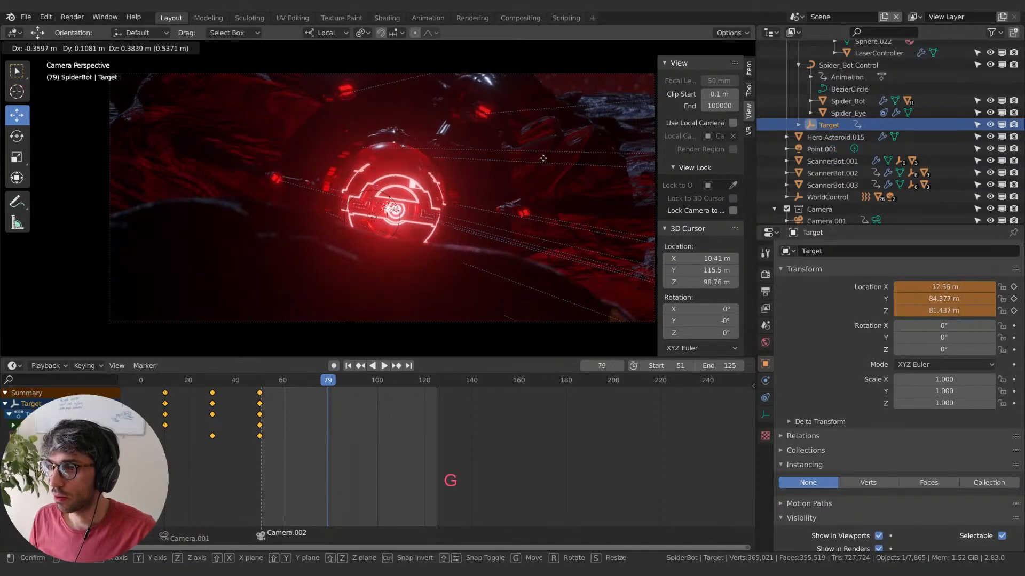
pyautogui.press('Escape')
pyautogui.rightClick(952, 289)
pyautogui.click(952, 289)
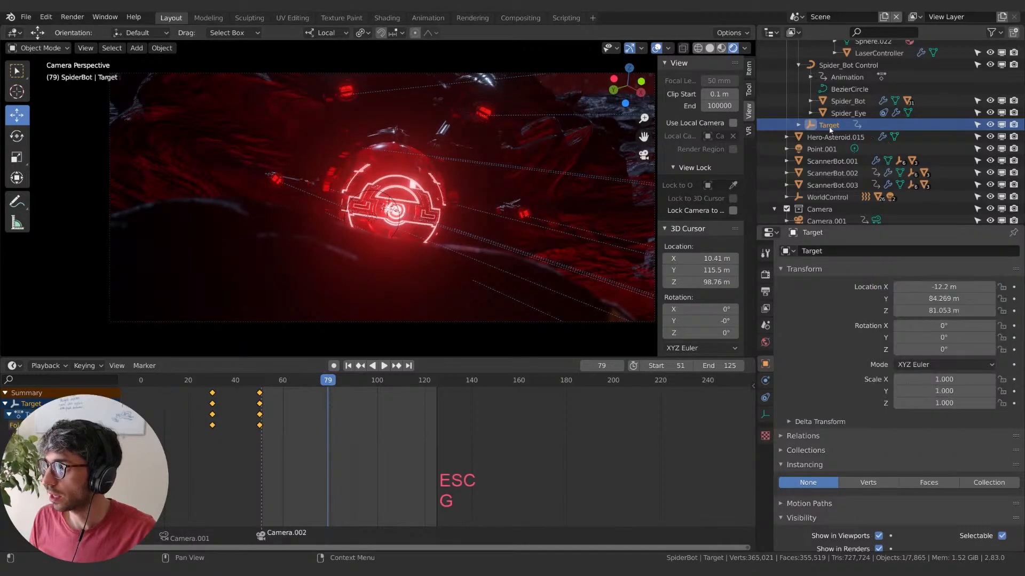
pyautogui.press('g')
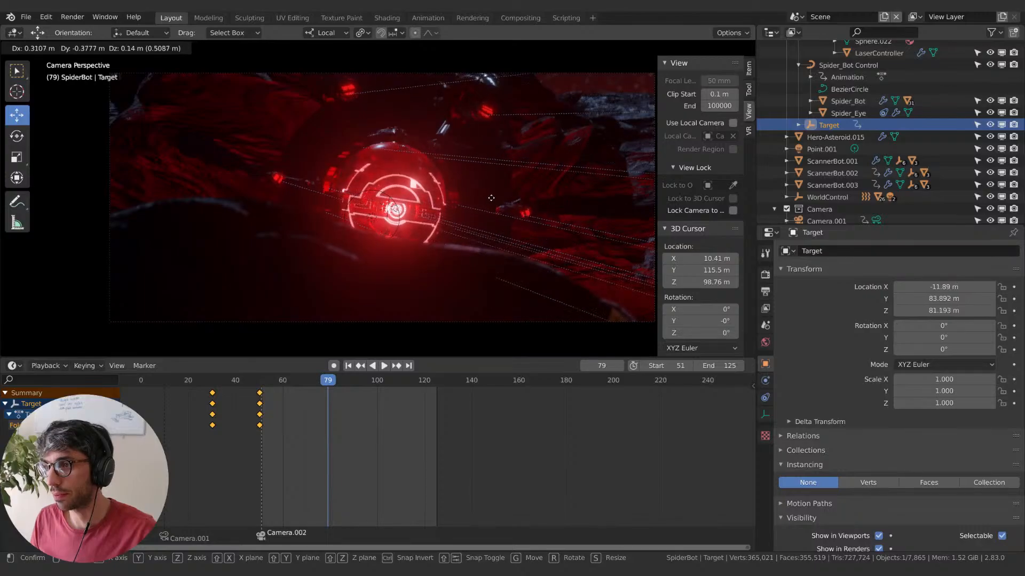
pyautogui.click(463, 197)
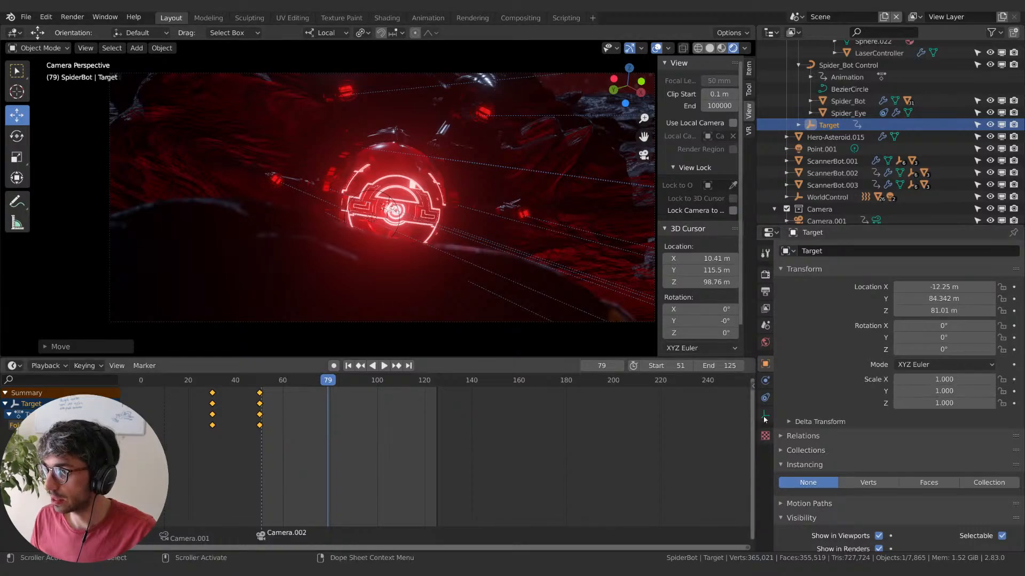
# - Clear the keyframes of the Target's Fold custom property and set Fold to 0.020
pyautogui.scroll(-8, 823, 511)
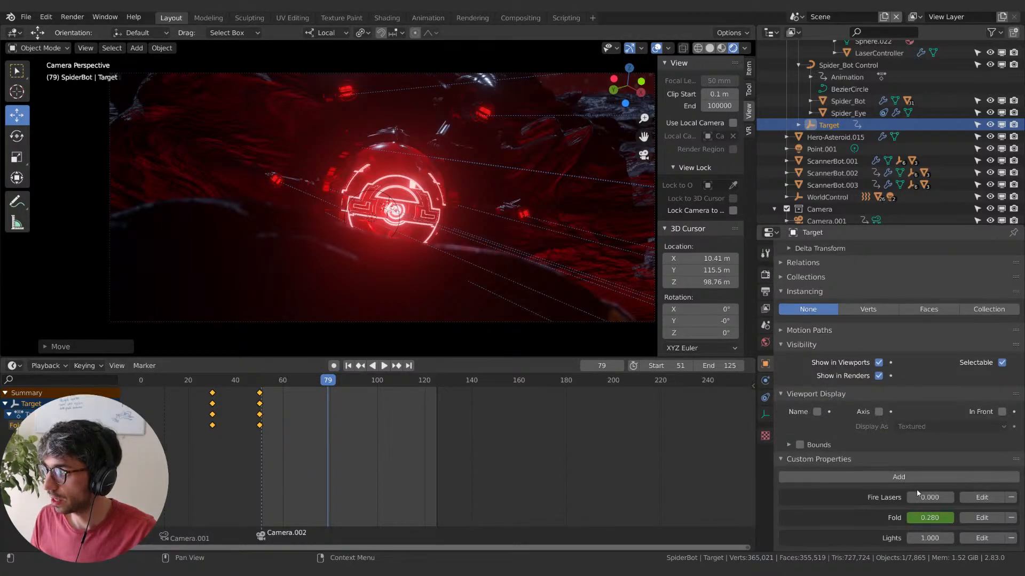
pyautogui.rightClick(926, 516)
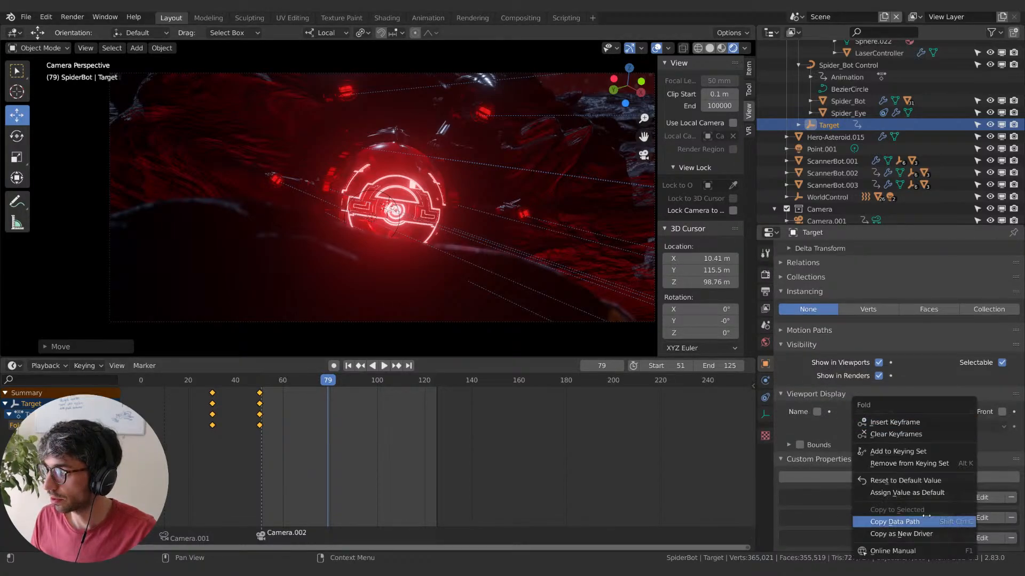
pyautogui.click(907, 434)
pyautogui.moveTo(930, 518); pyautogui.dragTo(911, 518)
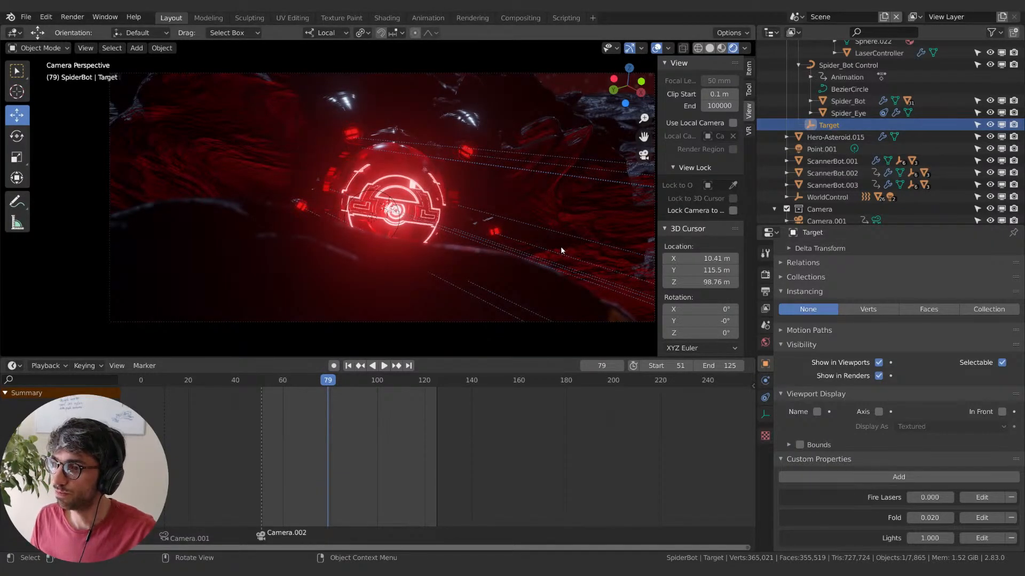
# - Snap the Target to the 3D cursor and move it out of the robot along the global X axis
pyautogui.hotkey('shift', 's')
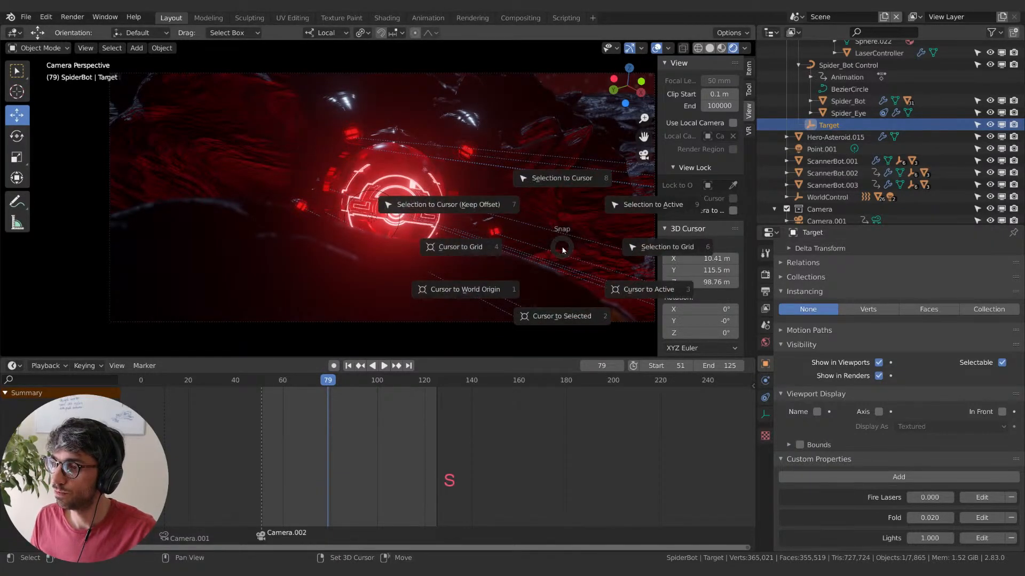
pyautogui.click(565, 178)
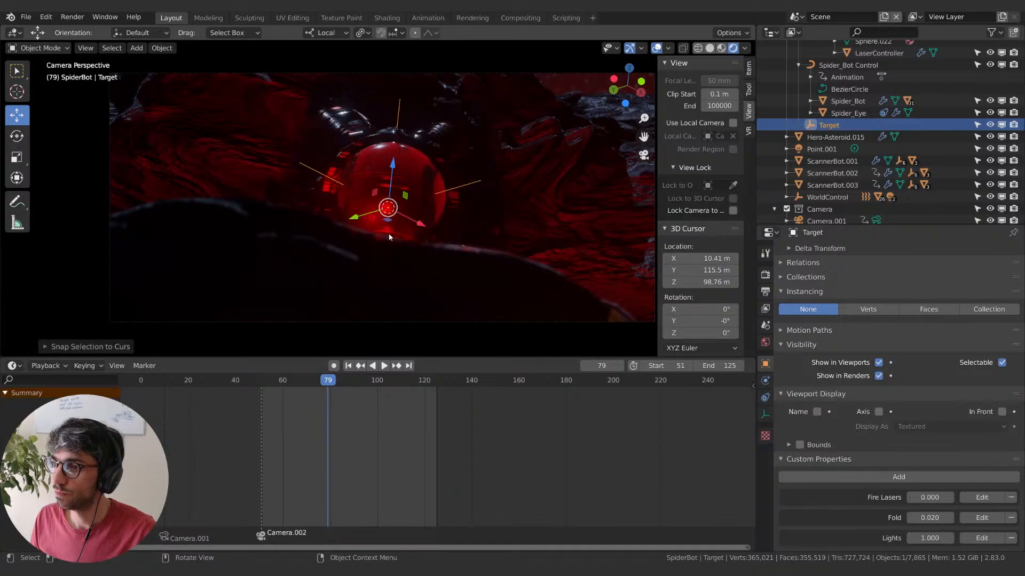
pyautogui.click(326, 33)
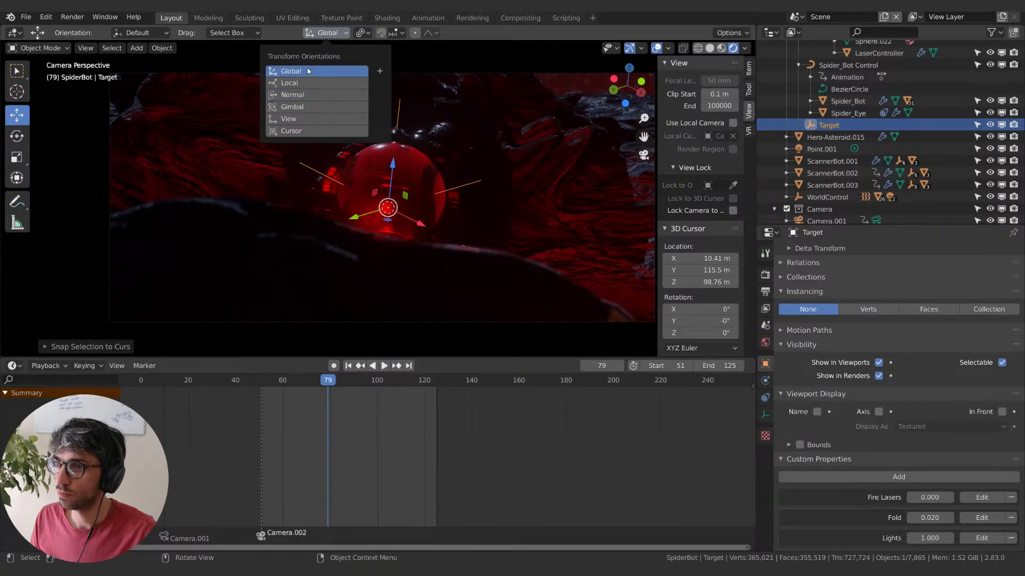
pyautogui.click(307, 69)
pyautogui.press('g')
pyautogui.press('x')
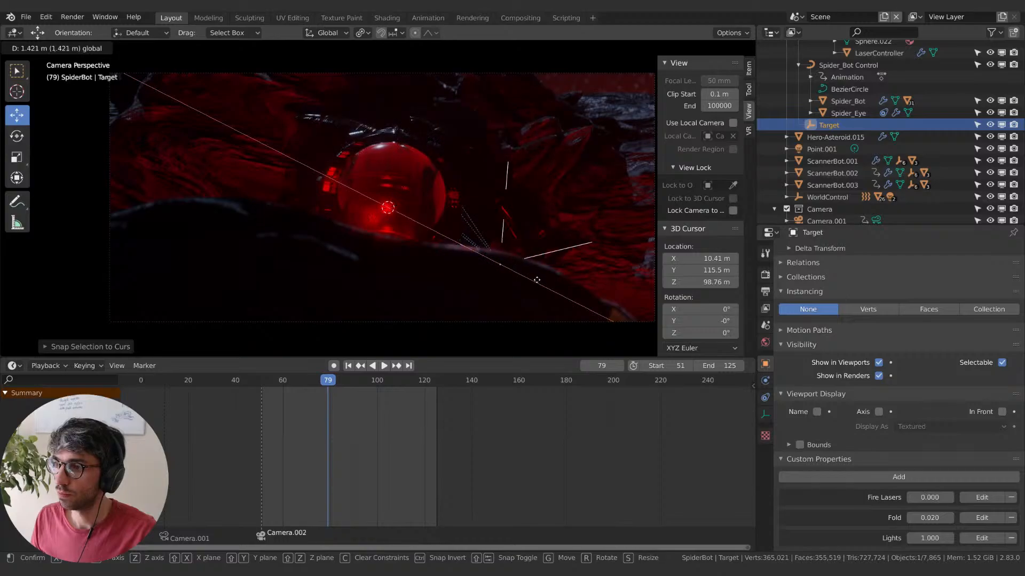
pyautogui.click(535, 280)
# - Raise the Target along the global Z axis and reposition it along global X
pyautogui.press('g')
pyautogui.press('z')
pyautogui.click(531, 213)
pyautogui.press('g')
pyautogui.press('x')
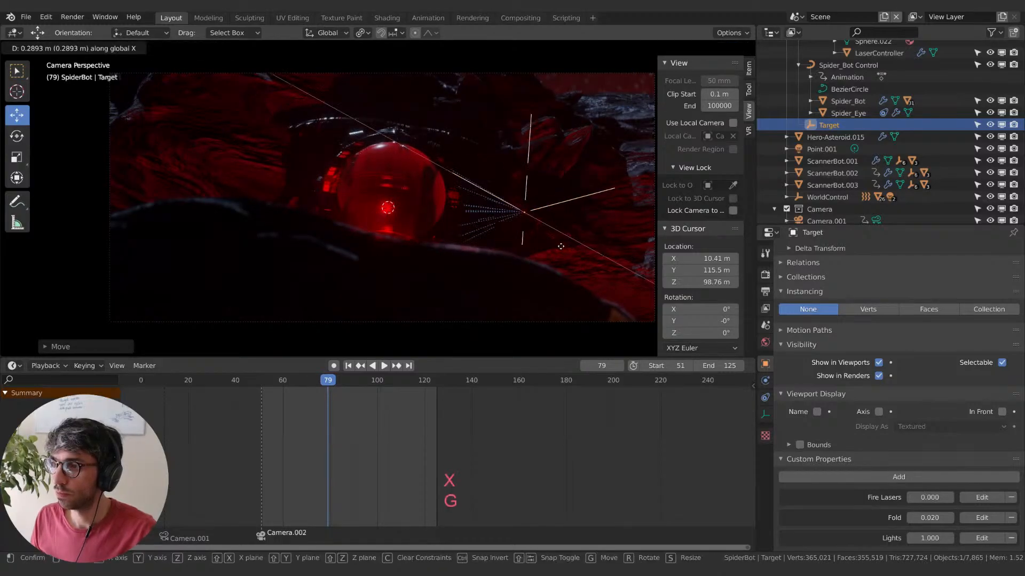
pyautogui.click(568, 260)
pyautogui.press('g')
pyautogui.press('z')
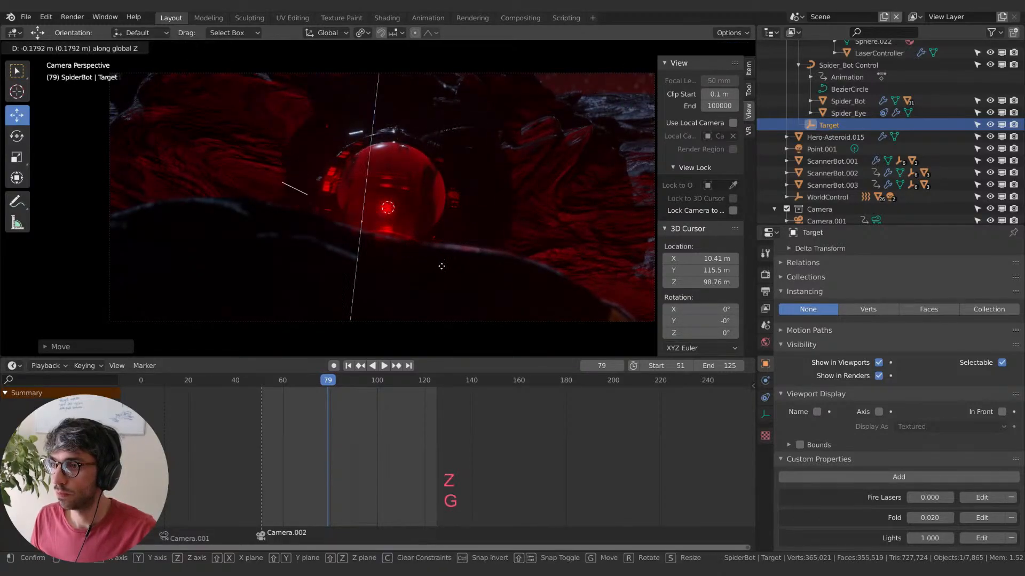
pyautogui.press('Escape')
pyautogui.press('g')
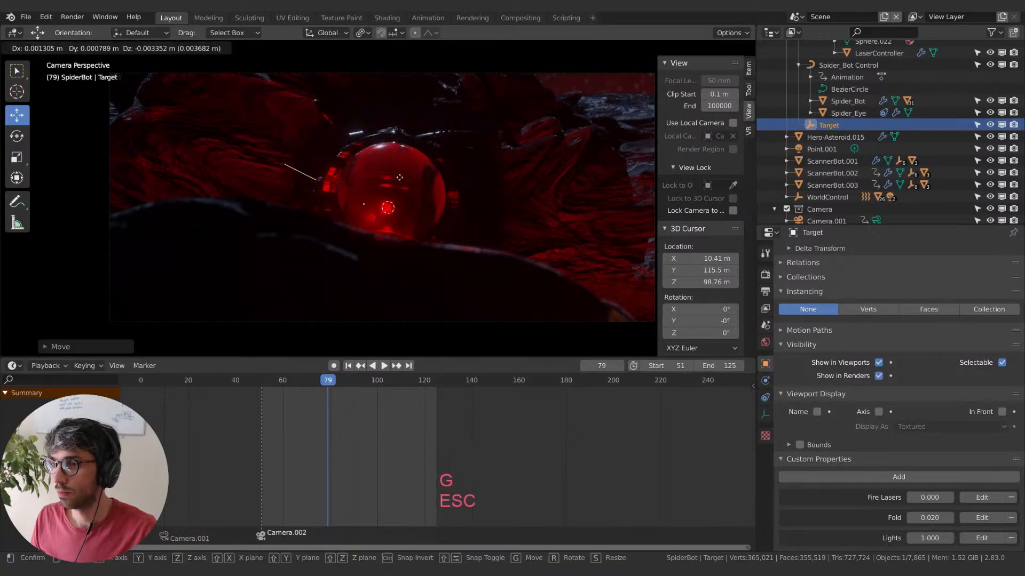
pyautogui.press('y')
pyautogui.press('Escape')
# - Reposition the spider robot's Target with free moves and shift it along the global Y axis to turn the eye
pyautogui.press('g')
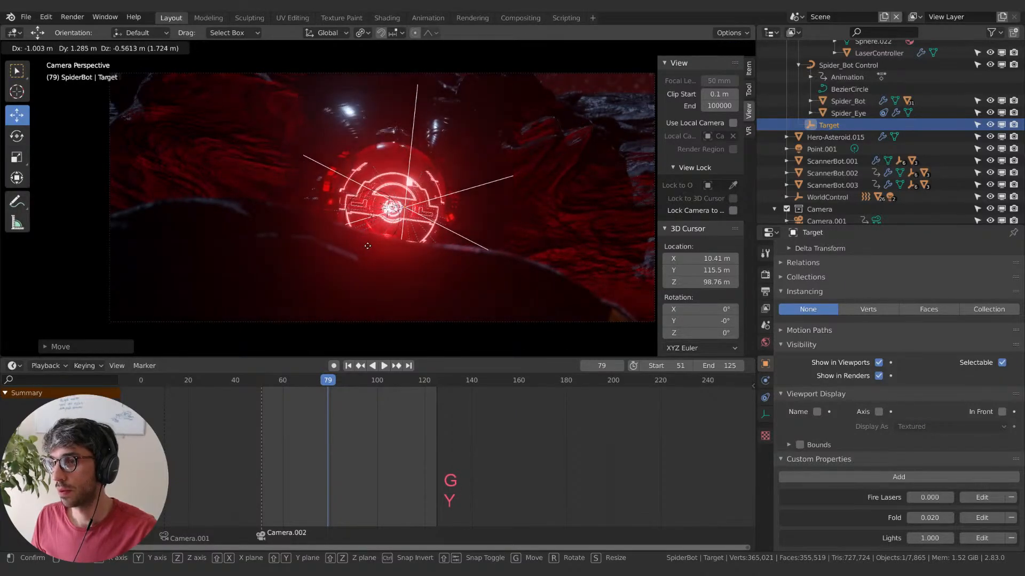
pyautogui.press('g')
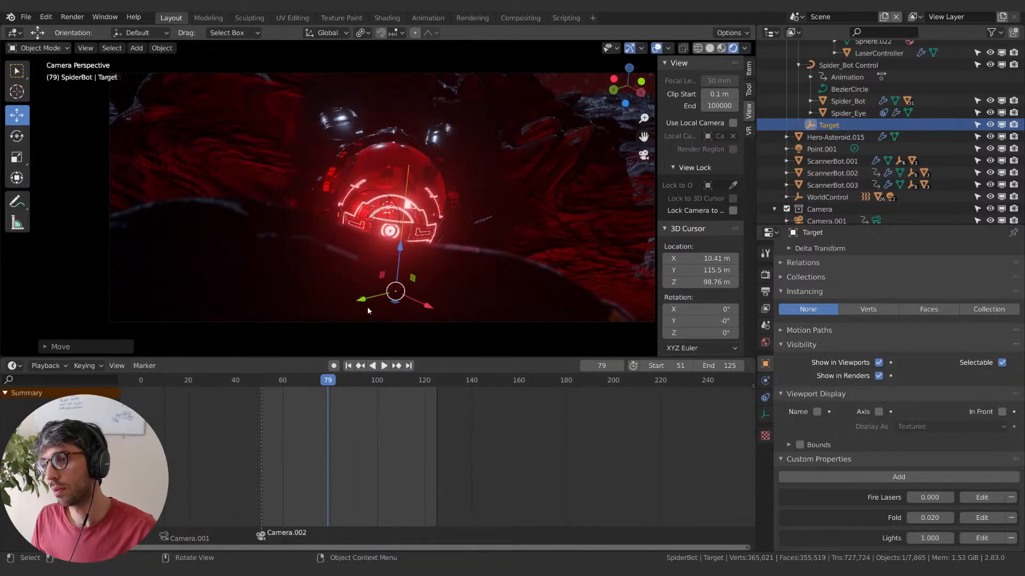
pyautogui.press('y')
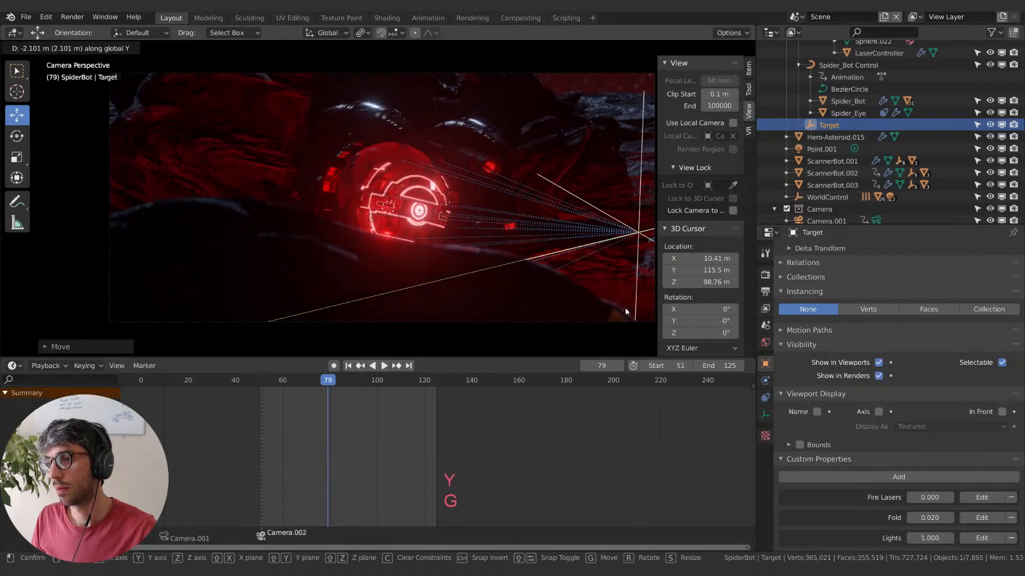
pyautogui.press('g')
pyautogui.click(366, 306)
pyautogui.press('g')
pyautogui.press('y')
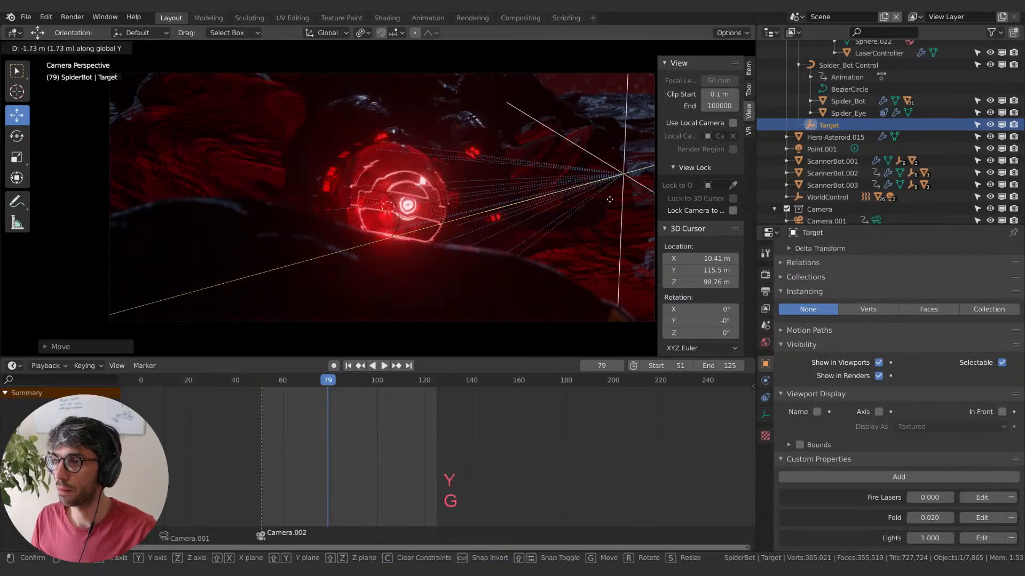
pyautogui.click(614, 208)
# - Bring the Target back in front of the eye, shift it again along global Y and lower it
pyautogui.press('g')
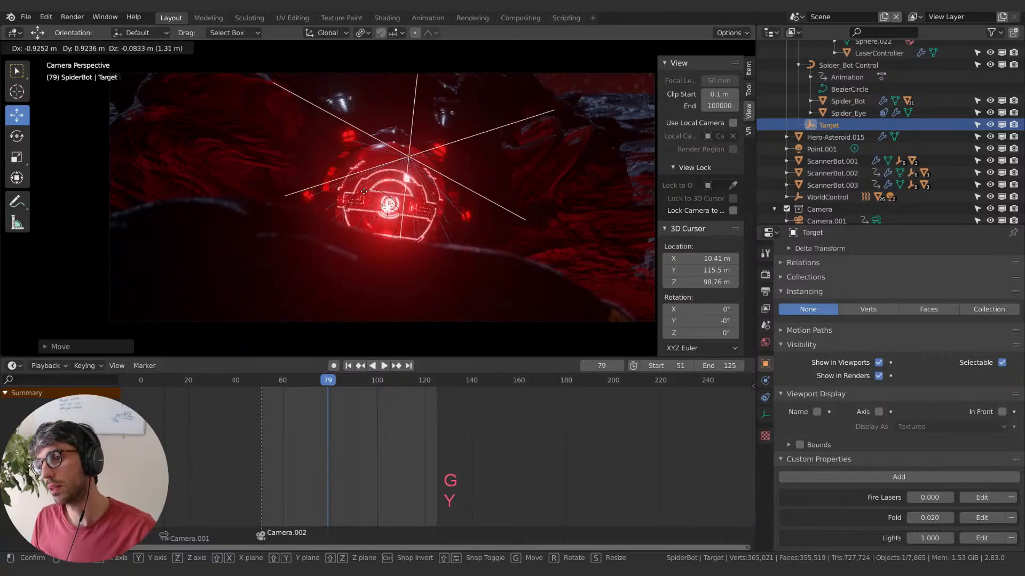
pyautogui.click(361, 245)
pyautogui.press('g')
pyautogui.press('y')
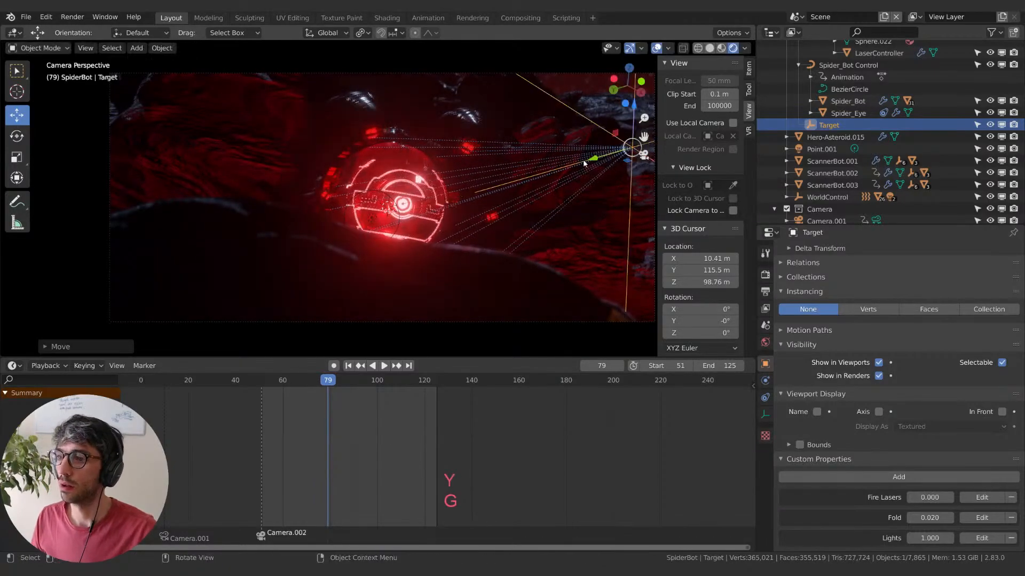
pyautogui.press('g')
pyautogui.click(353, 327)
# - Raise the Target slightly along the global Z axis and fine-tune its position along global Y
pyautogui.press('g')
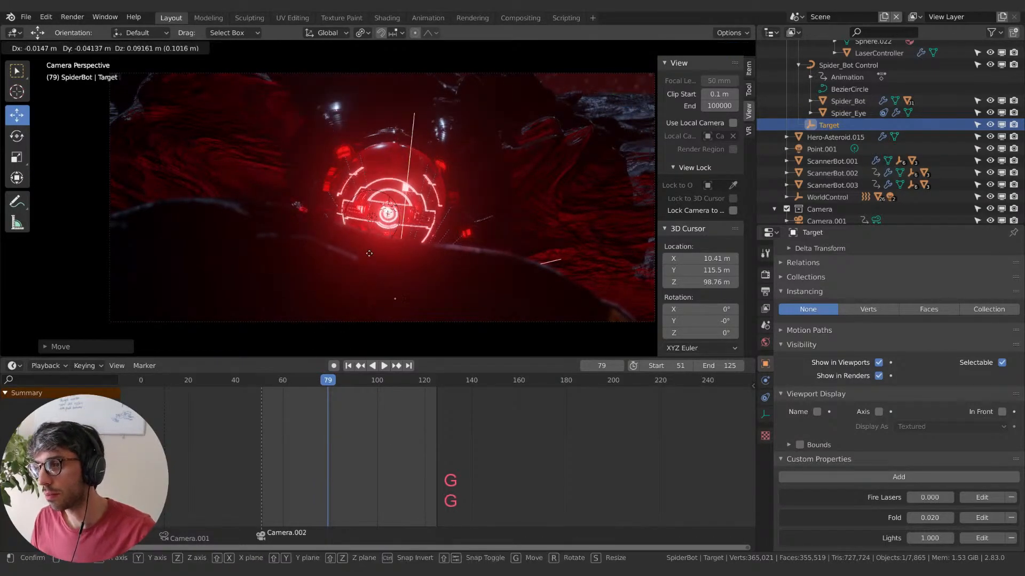
pyautogui.click(393, 248)
pyautogui.press('z')
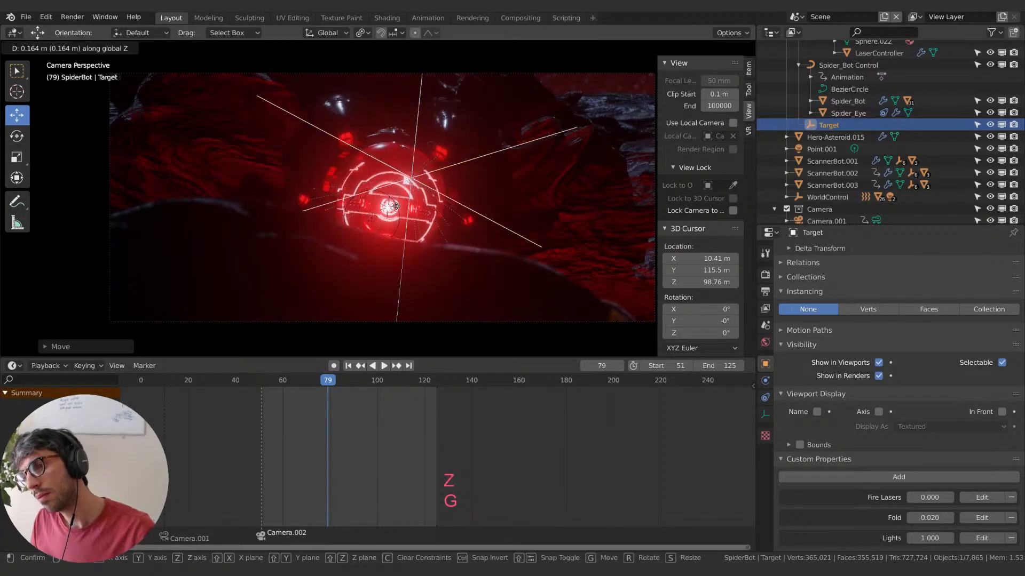
pyautogui.press('g')
pyautogui.press('y')
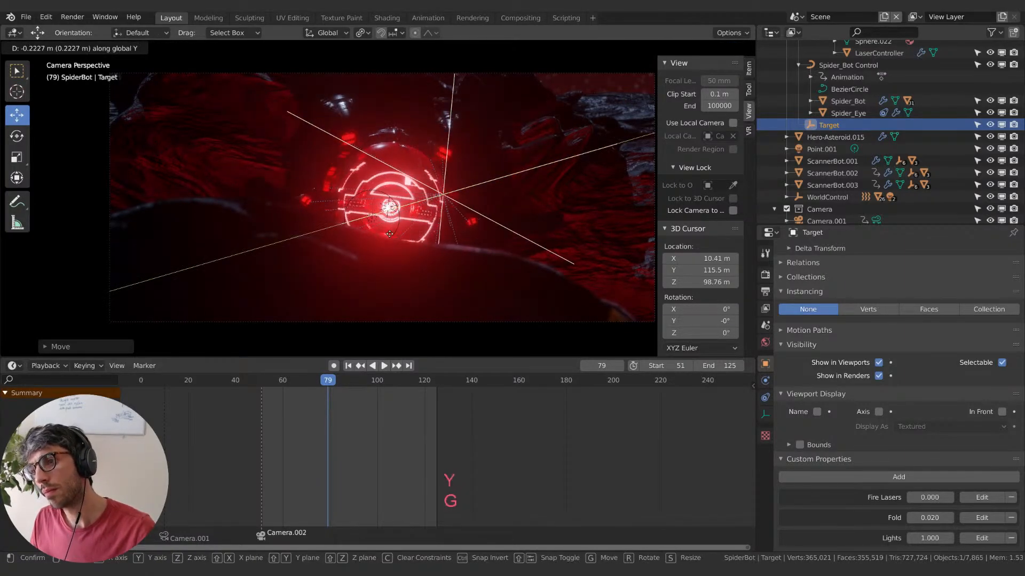
pyautogui.click(387, 239)
# - Move the Target far in front of the robot and fine-tune it in camera view so the eye faces the camera
pyautogui.moveTo(386, 239); pyautogui.dragTo(496, 251, button='middle')
pyautogui.press('g')
pyautogui.rightClick(570, 319)
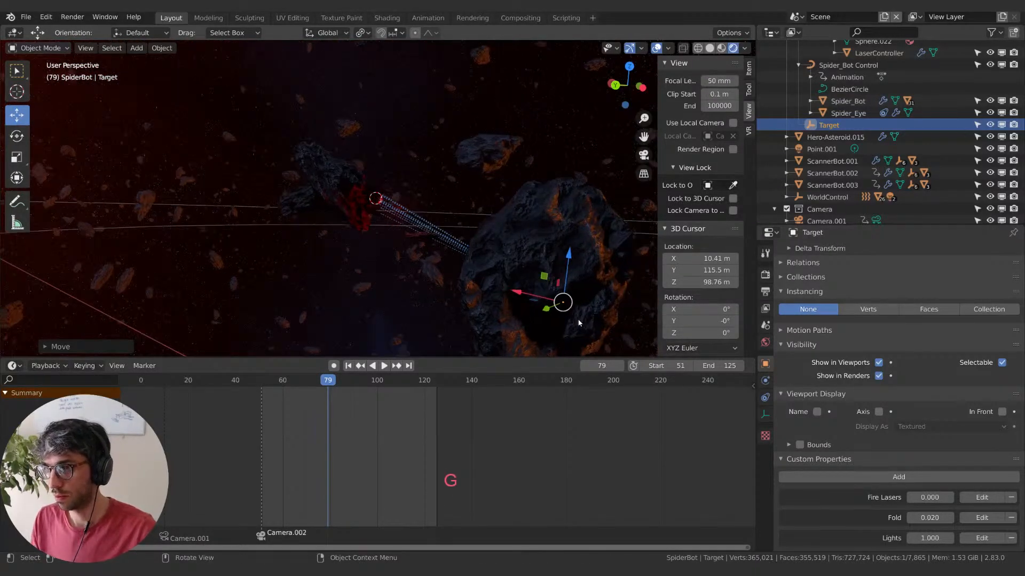
pyautogui.press('KP_0')
pyautogui.press('g')
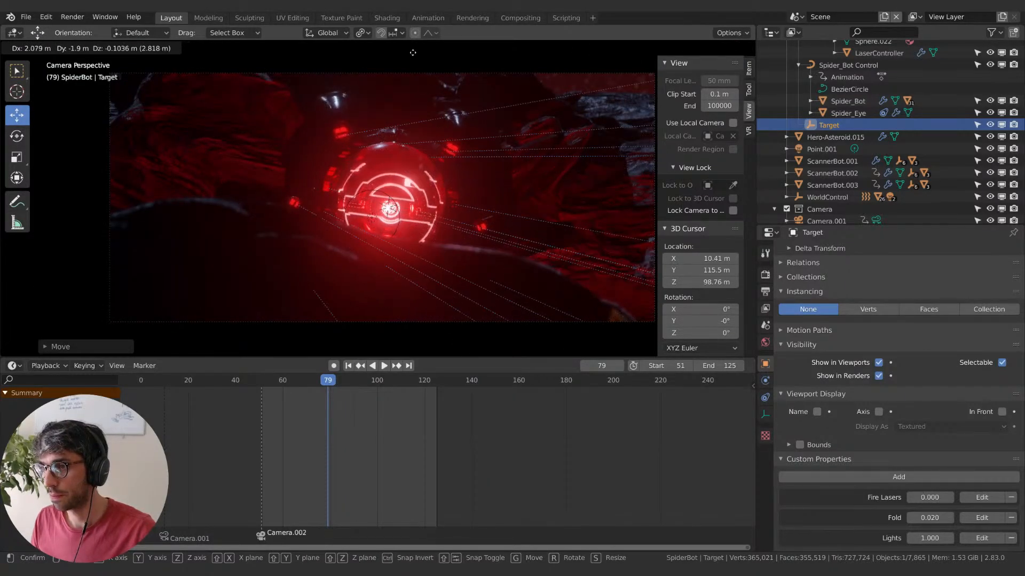
pyautogui.click(395, 87)
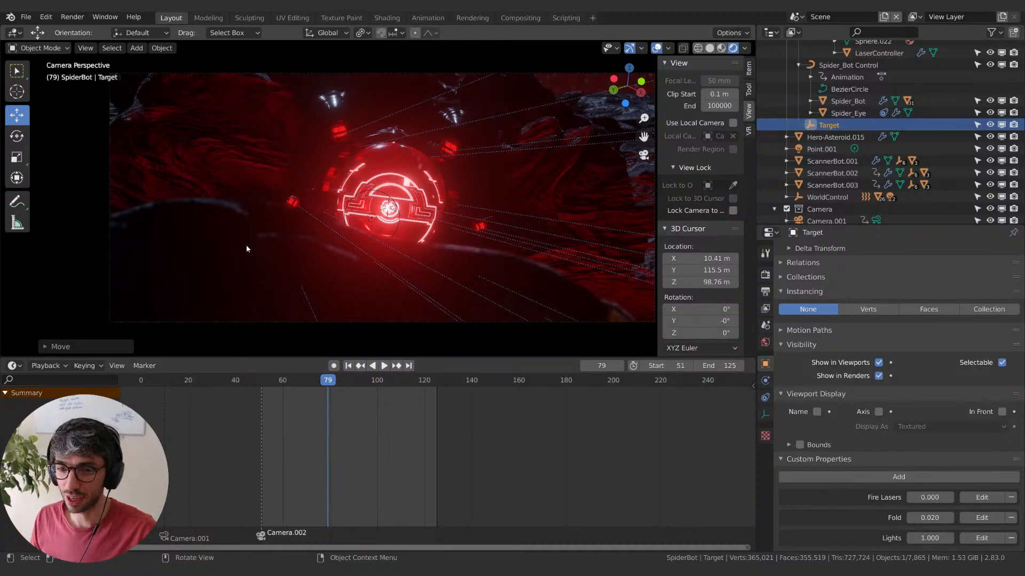
# - Rotate the foreground asteroid Hero-Asteroid.016 to slope down across the frame and lower it to reveal more of the robot's eye
pyautogui.click(222, 264)
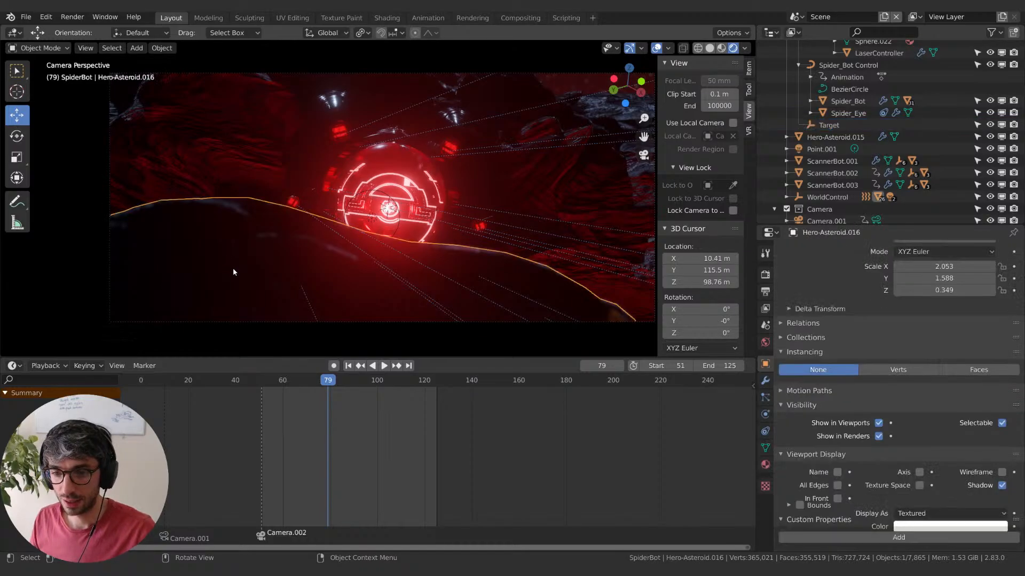
pyautogui.press('r')
pyautogui.click(464, 307)
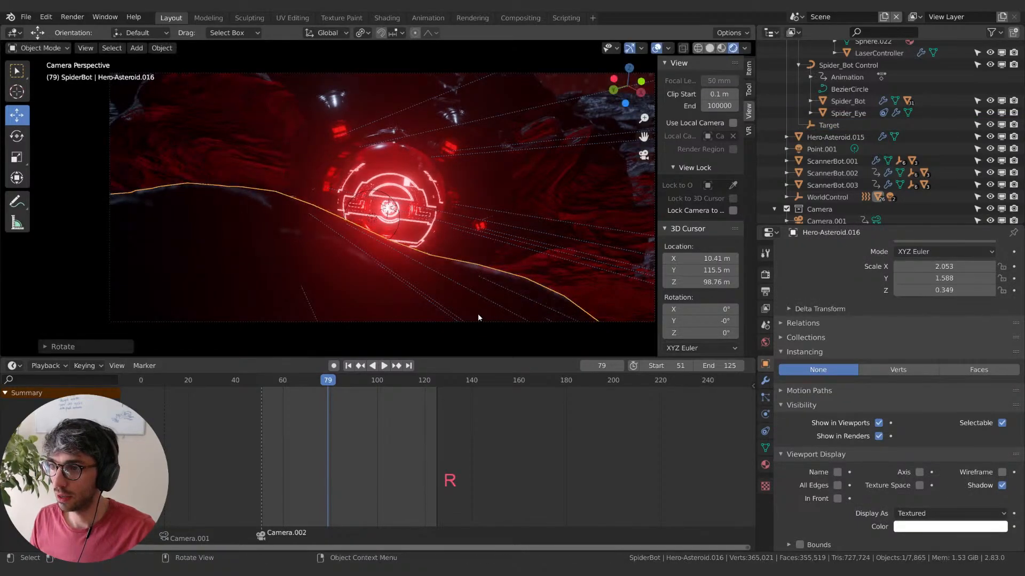
pyautogui.press('g')
pyautogui.press('g')
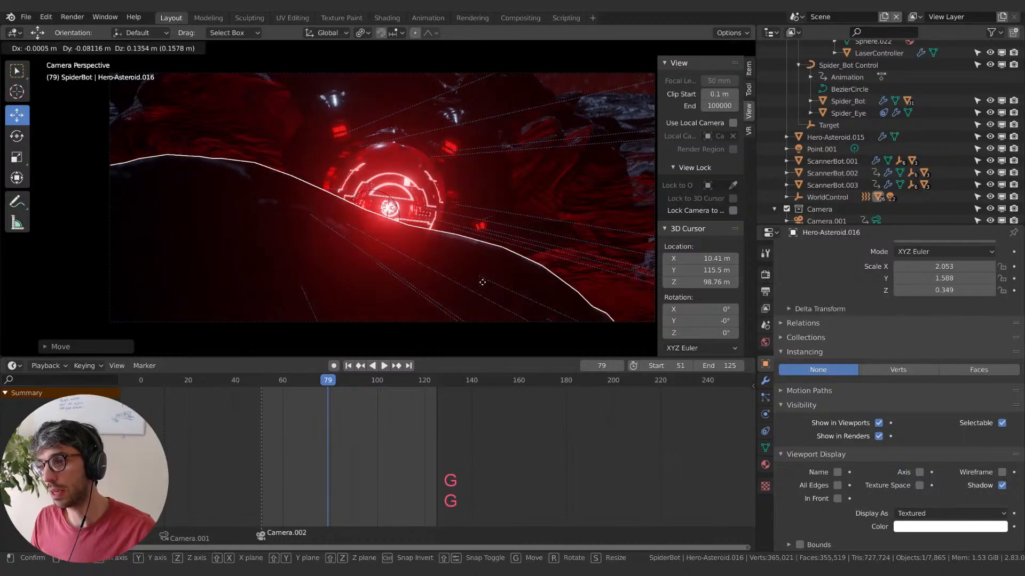
pyautogui.click(474, 289)
pyautogui.click(469, 316)
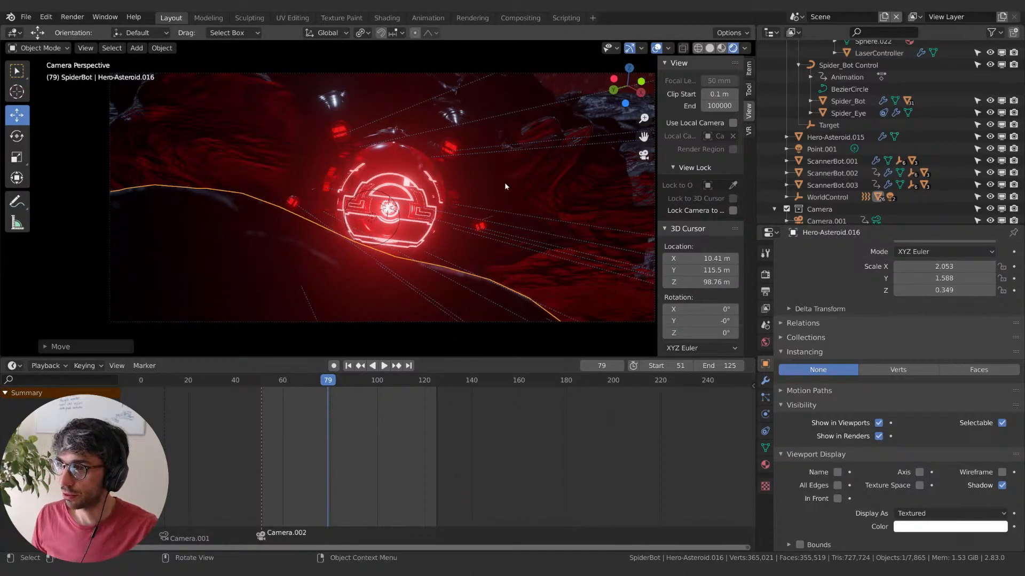
# - Play the Camera.002 shot from frame 51 to review the composition
pyautogui.press('KP_0')
pyautogui.press('KP_0')
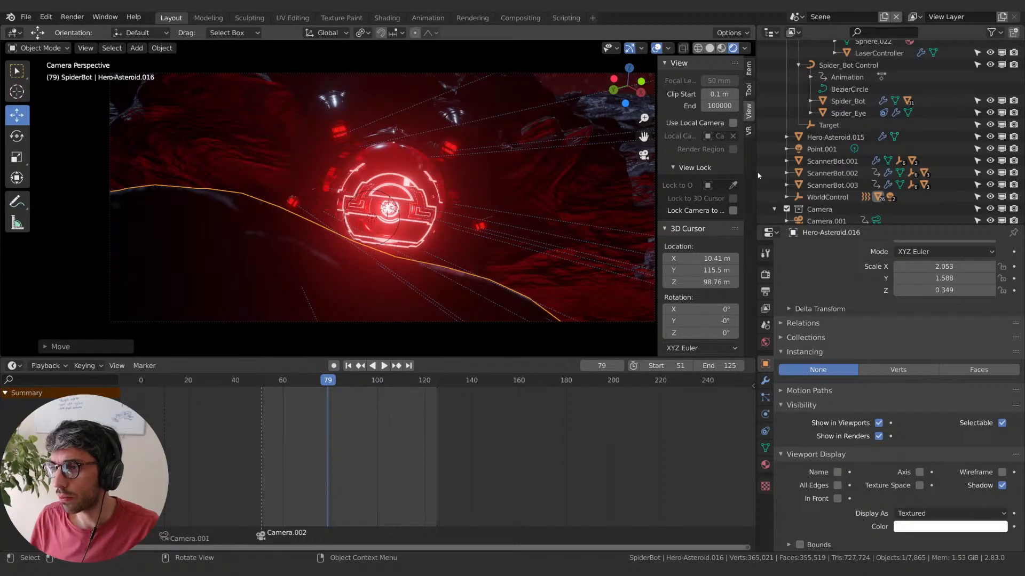
pyautogui.scroll(10, 829, 169)
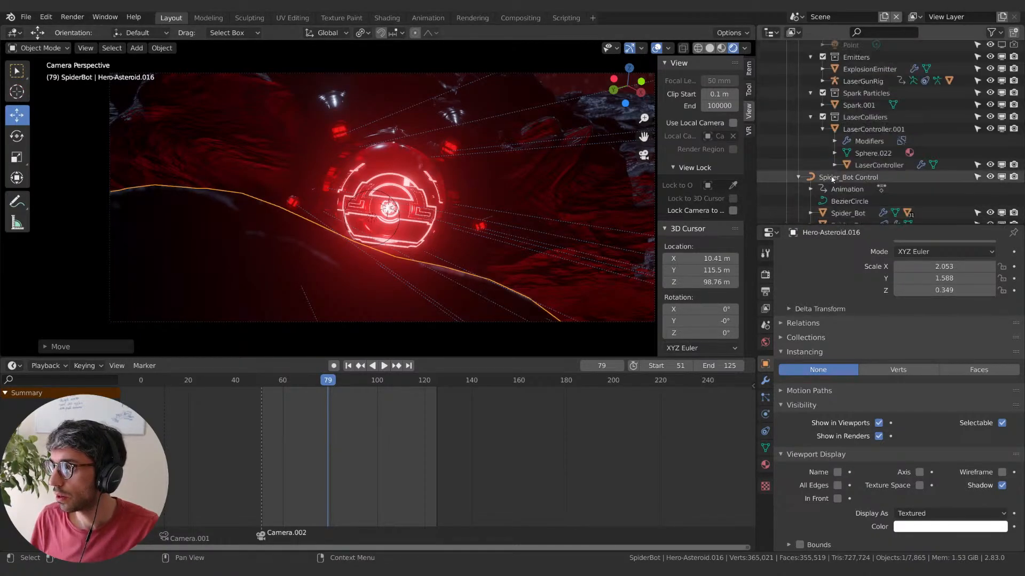
pyautogui.scroll(1, 820, 125)
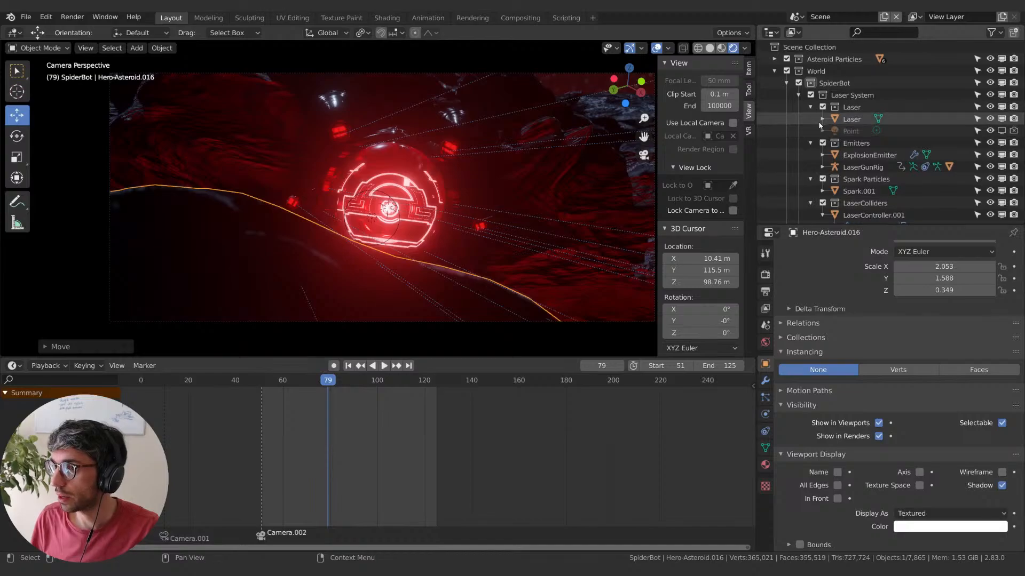
pyautogui.click(348, 366)
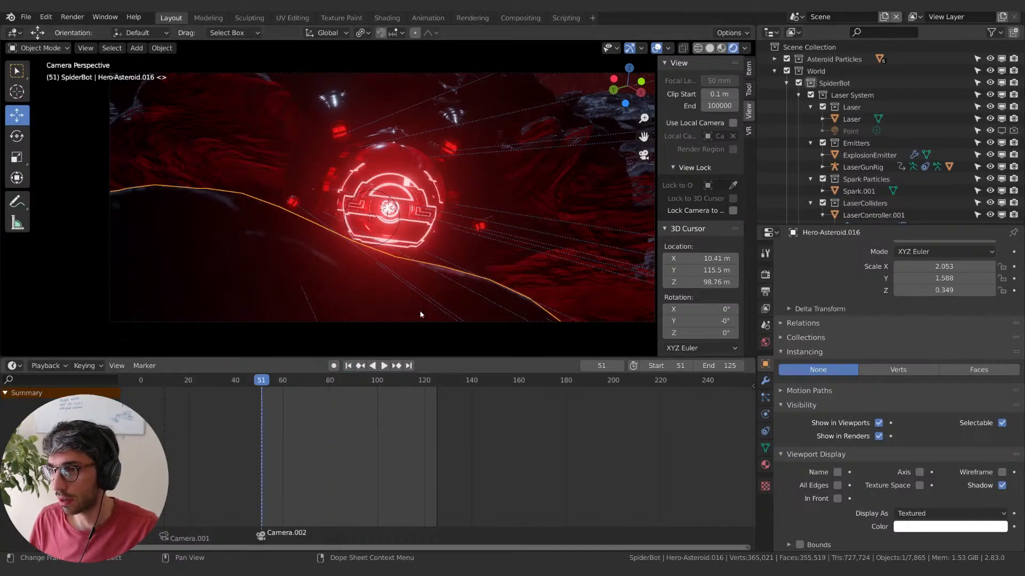
pyautogui.press('space')
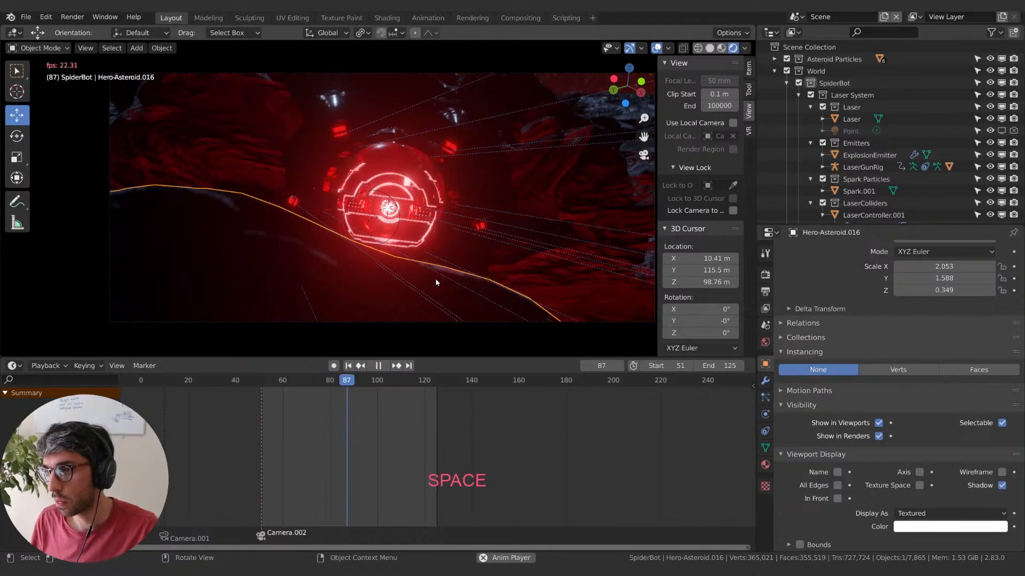
pyautogui.press('space')
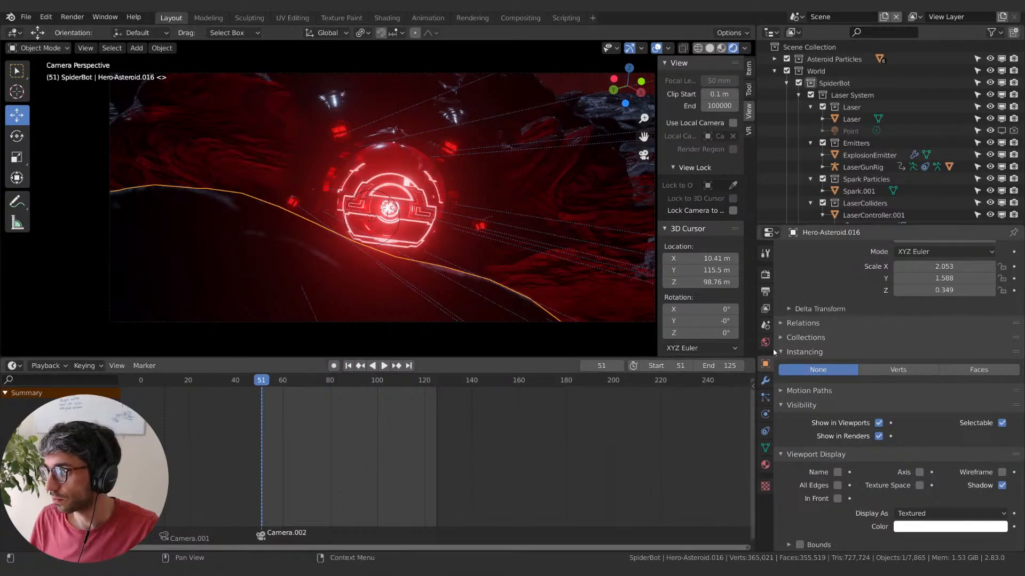
# - Keyframe the location and rotation of Camera.002 at frame 51
pyautogui.scroll(-10, 875, 139)
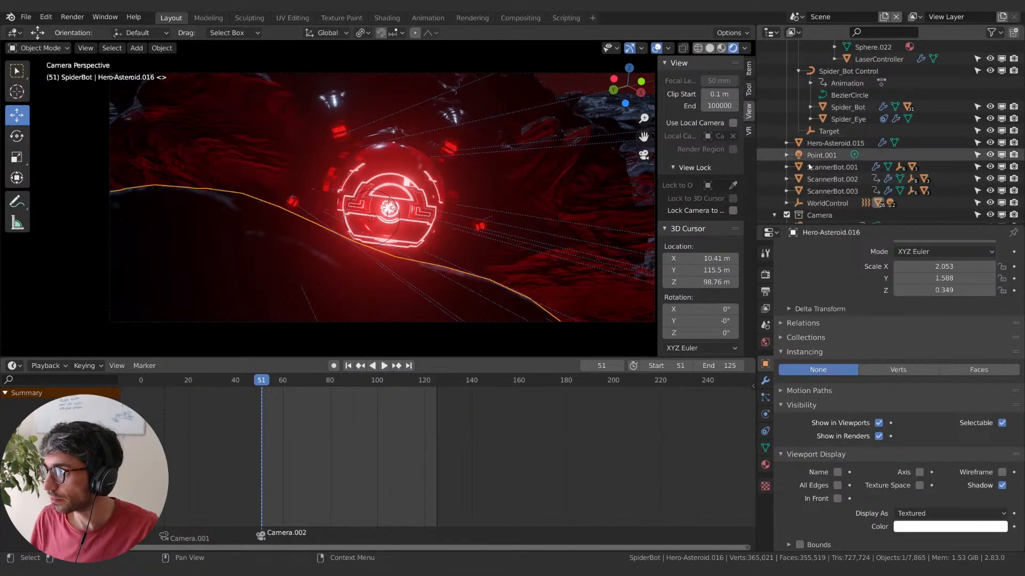
pyautogui.scroll(-3, 837, 176)
pyautogui.click(822, 202)
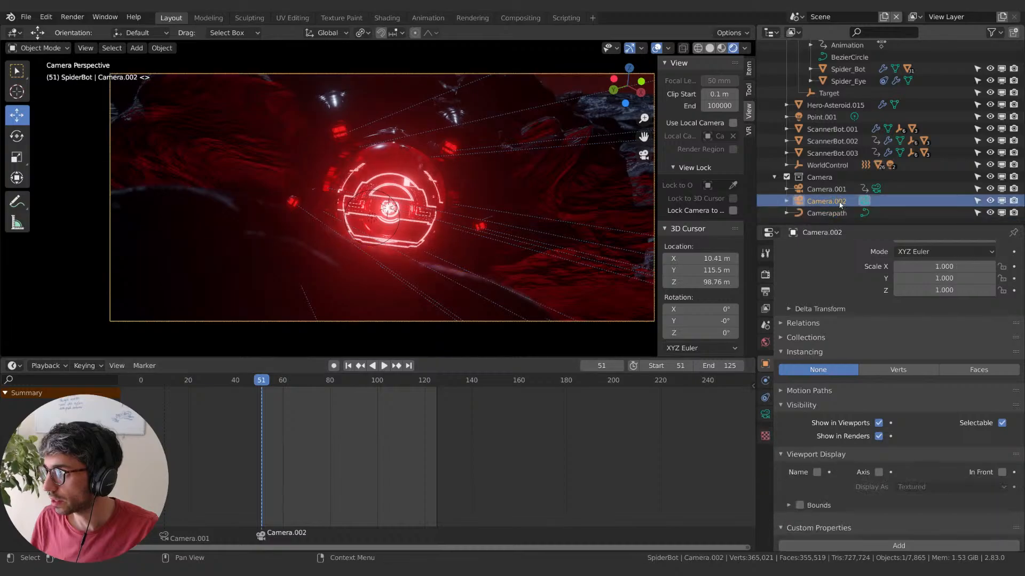
pyautogui.scroll(5, 855, 306)
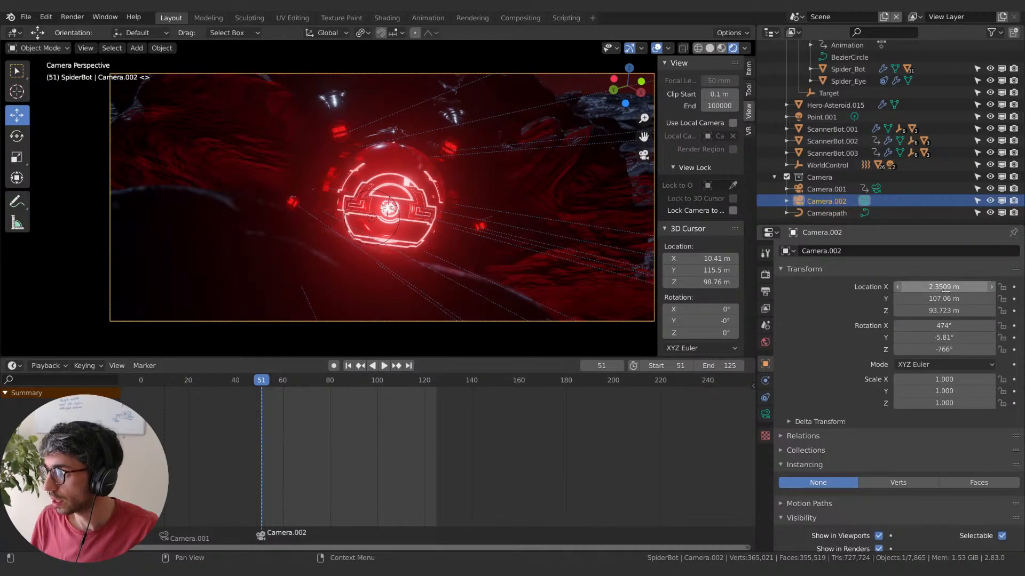
pyautogui.press('i')
pyautogui.press('i')
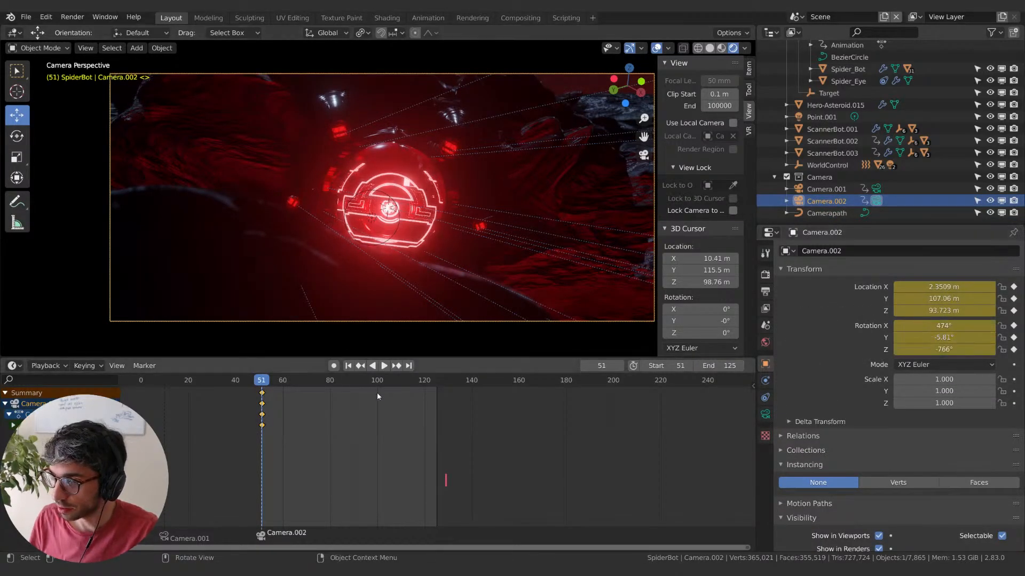
# - At frame 125, lock the camera to the view and move Camera.002 to about X 3.53 m, Y 108.33 m, Z 95.00 m
pyautogui.click(411, 366)
pyautogui.moveTo(511, 241); pyautogui.dragTo(524, 229, button='middle')
pyautogui.press('KP_0')
pyautogui.click(732, 211)
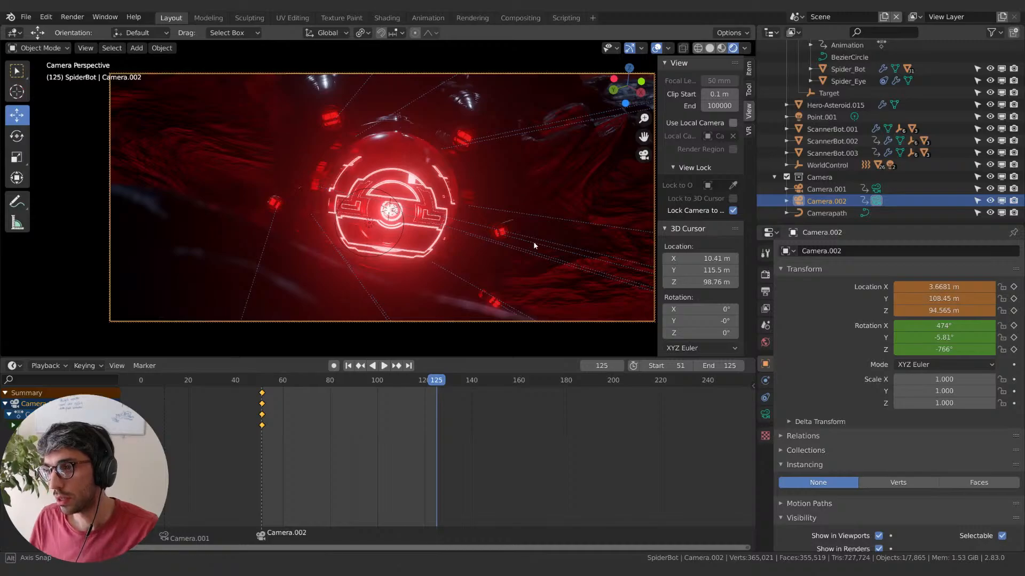
pyautogui.moveTo(533, 241); pyautogui.dragTo(496, 269, button='middle')
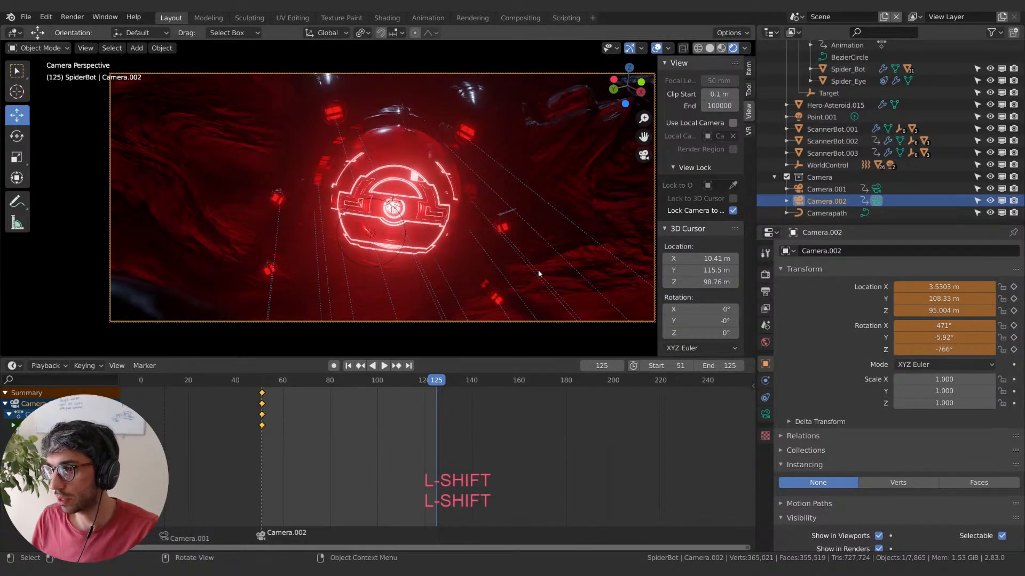
# - Set Camera.002's focal length to 81 mm and reframe it upward from about X 3.79 m, Y 108.49 m, Z 94.23 m
pyautogui.click(765, 414)
pyautogui.moveTo(950, 308); pyautogui.dragTo(991, 308)
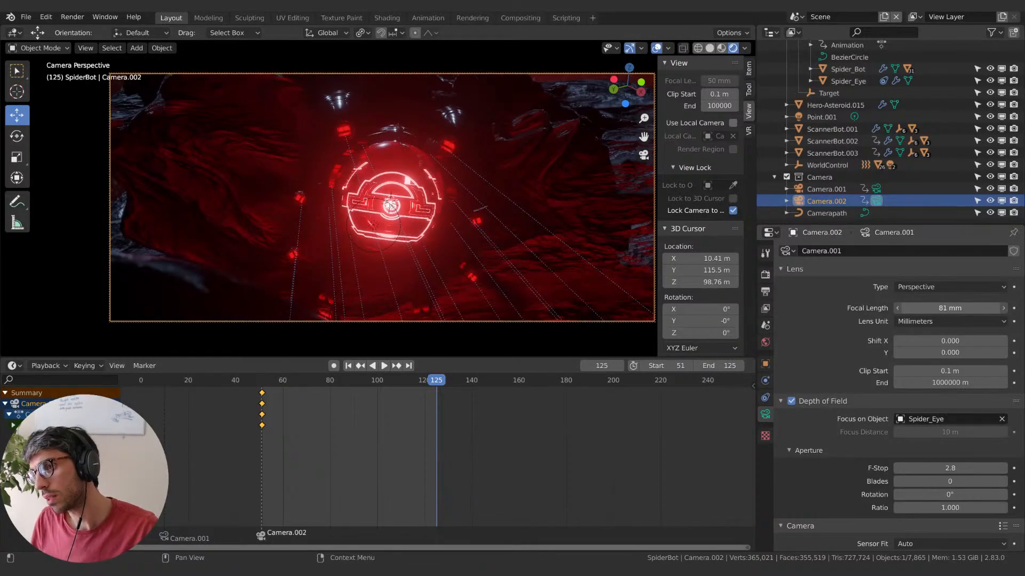
pyautogui.moveTo(521, 244); pyautogui.dragTo(517, 240, button='middle')
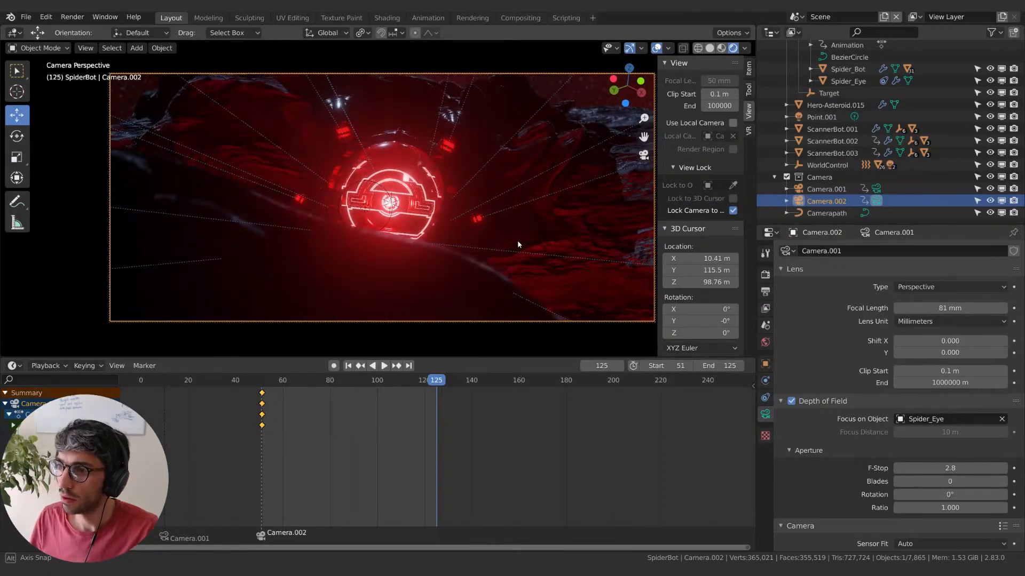
pyautogui.scroll(7, 546, 258)
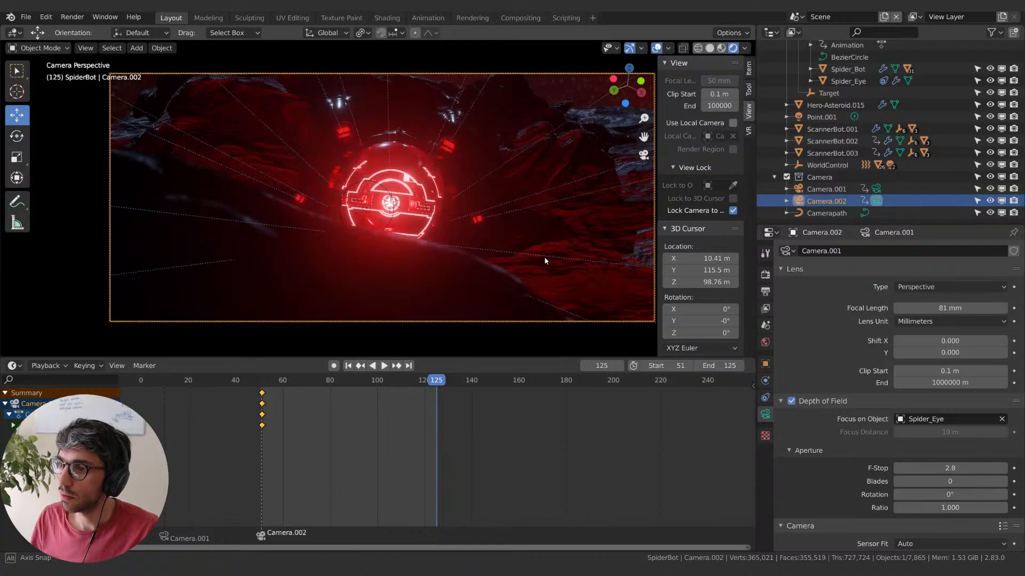
pyautogui.keyDown('shift'); pyautogui.moveTo(547, 255); pyautogui.dragTo(507, 295, button='middle'); pyautogui.keyUp('shift')
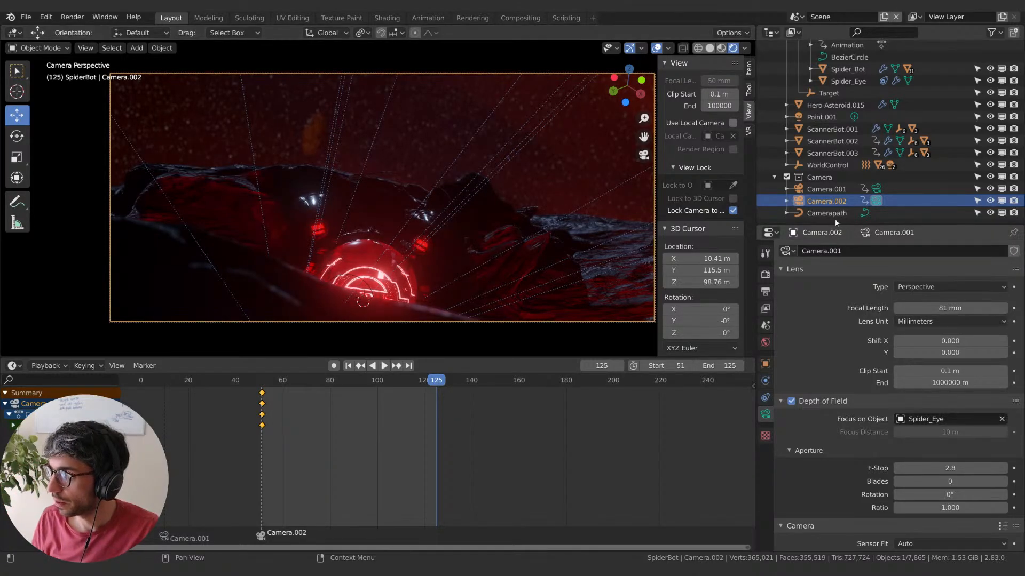
# - Keyframe Camera.002's location and rotation at frame 125 and play the shot from frame 51
pyautogui.click(766, 364)
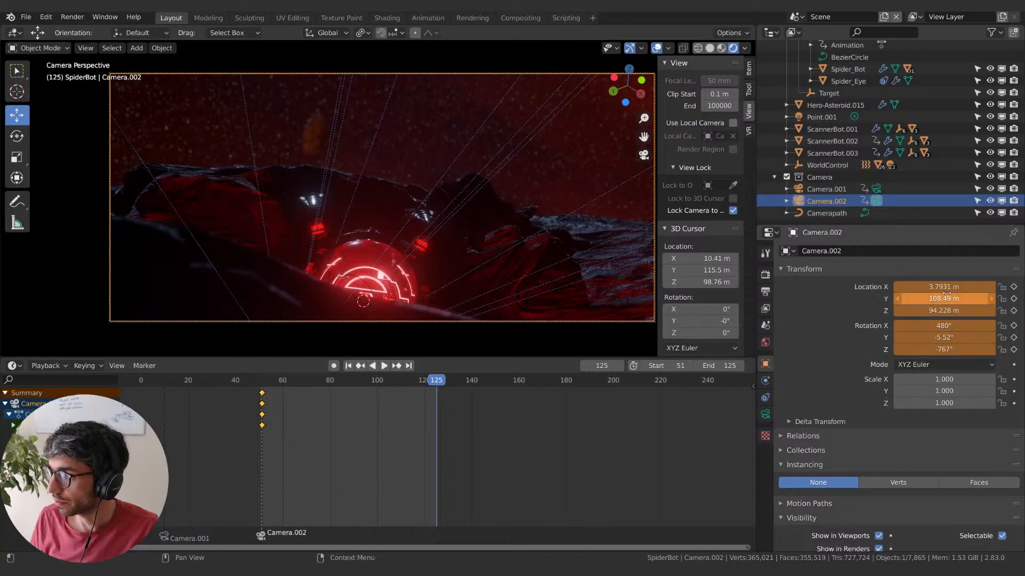
pyautogui.press('i')
pyautogui.press('i')
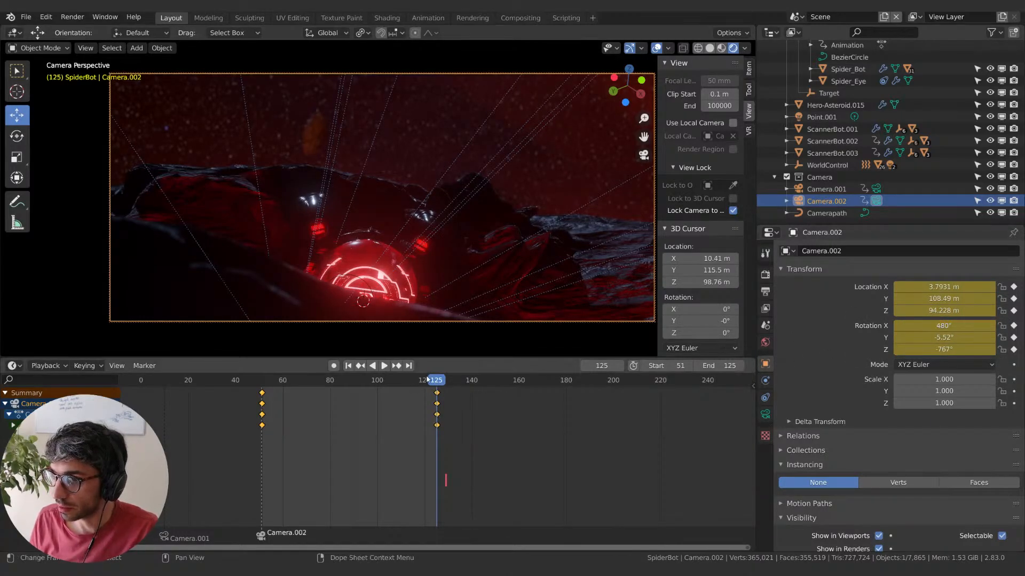
pyautogui.moveTo(433, 381); pyautogui.dragTo(260, 379)
pyautogui.press('space')
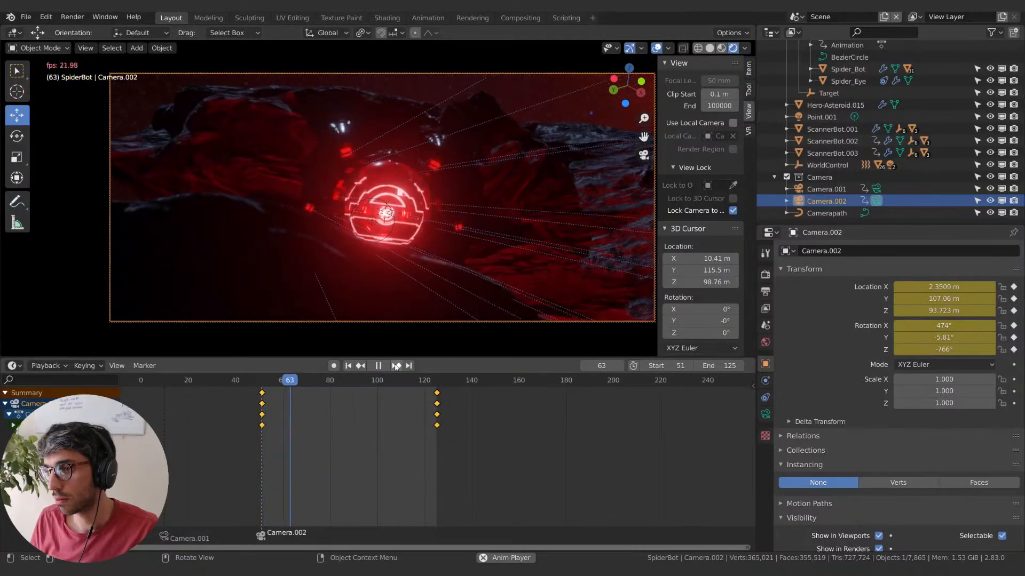
# - Move Hero-Asteroid.016 to about X 7.05 m, Y 112.49 m, Z 96.04 m, play the shot and return to frame 51
pyautogui.press('space')
pyautogui.click(254, 287)
pyautogui.press('g')
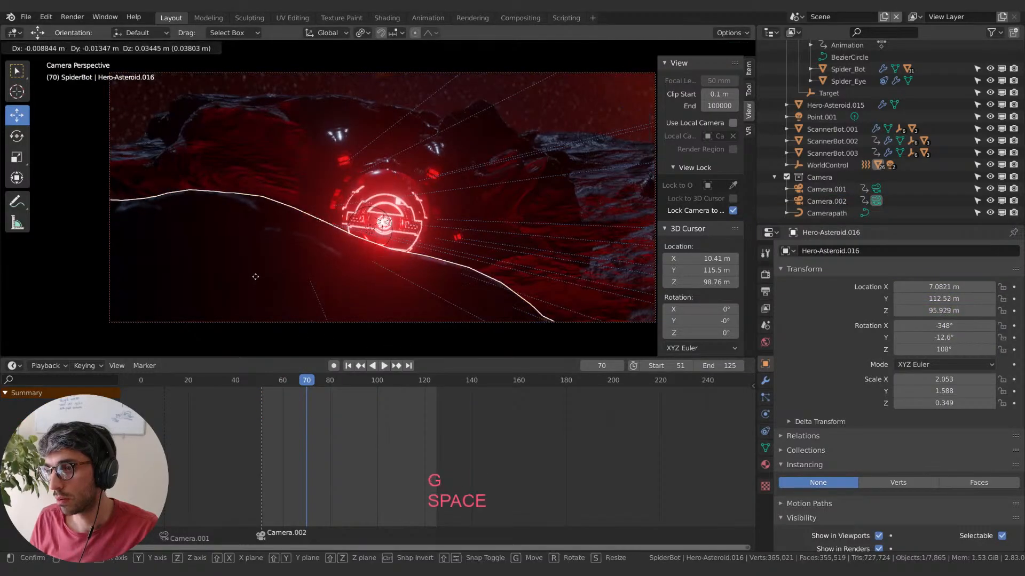
pyautogui.press('space')
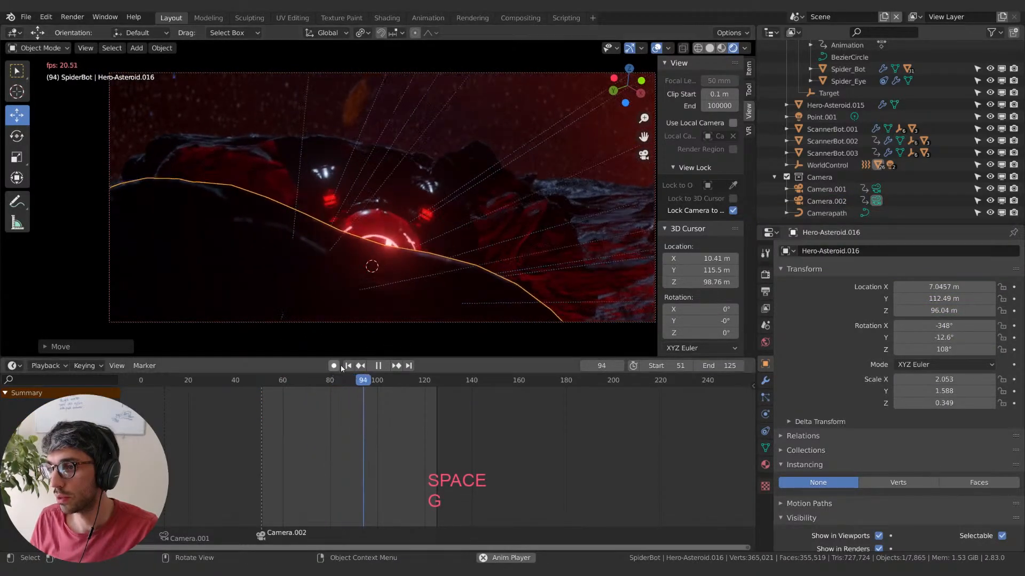
pyautogui.click(375, 365)
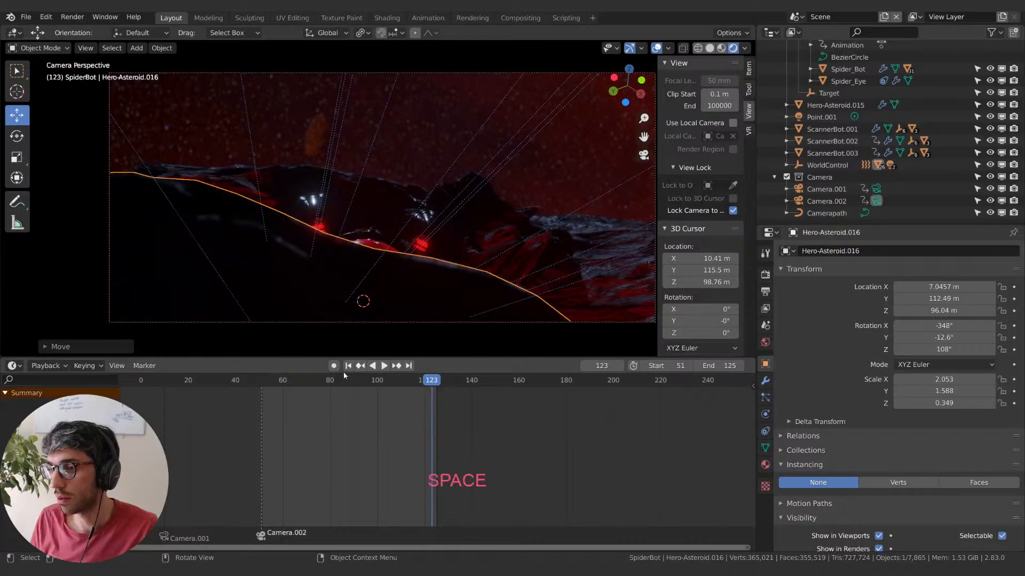
pyautogui.click(348, 366)
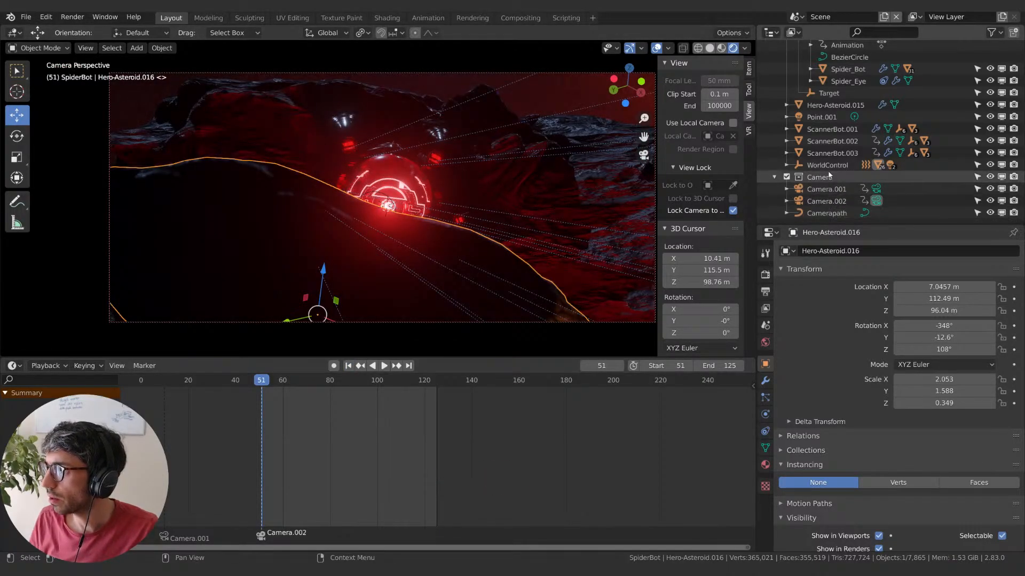
# - Clear Spider_Bot Control's location keyframes and keyframe its current location and rotation at frame 51
pyautogui.scroll(8, 829, 168)
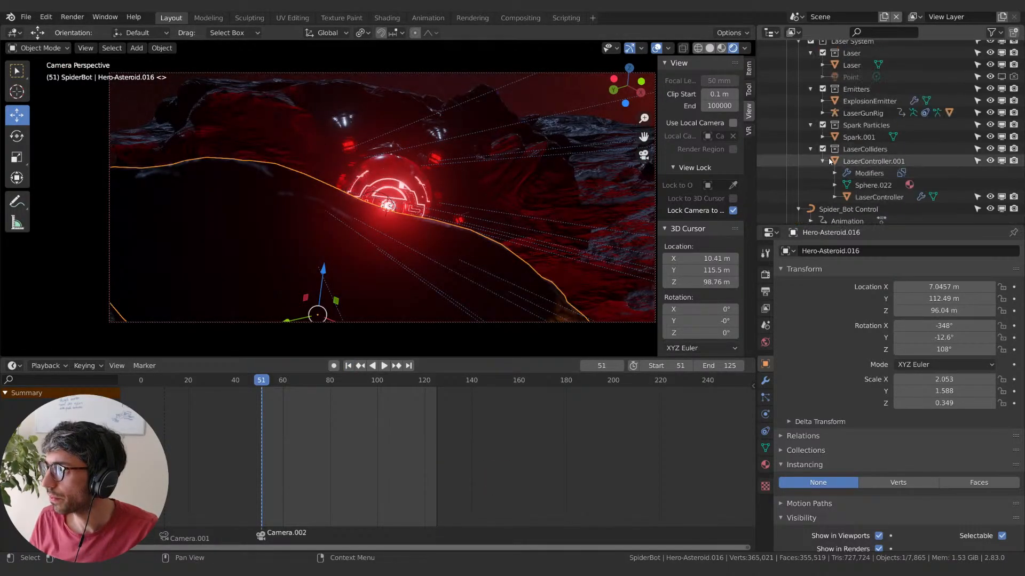
pyautogui.click(829, 210)
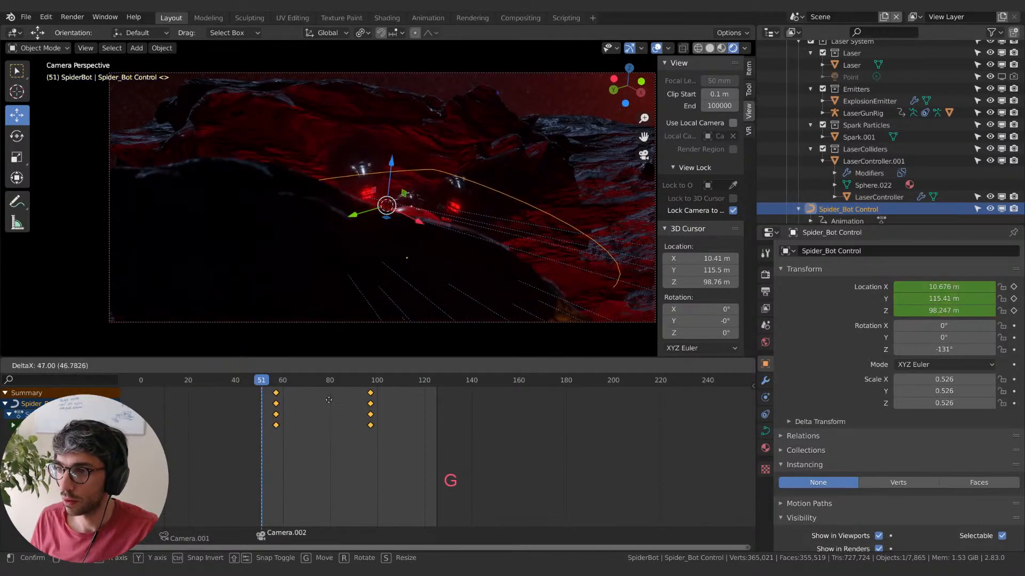
pyautogui.click(261, 400)
pyautogui.rightClick(918, 297)
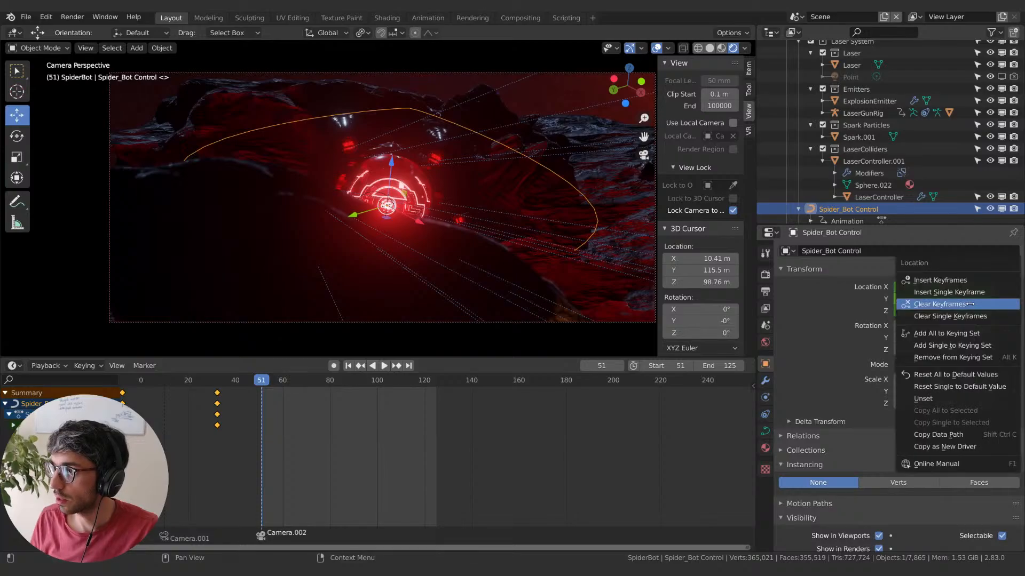
pyautogui.click(917, 297)
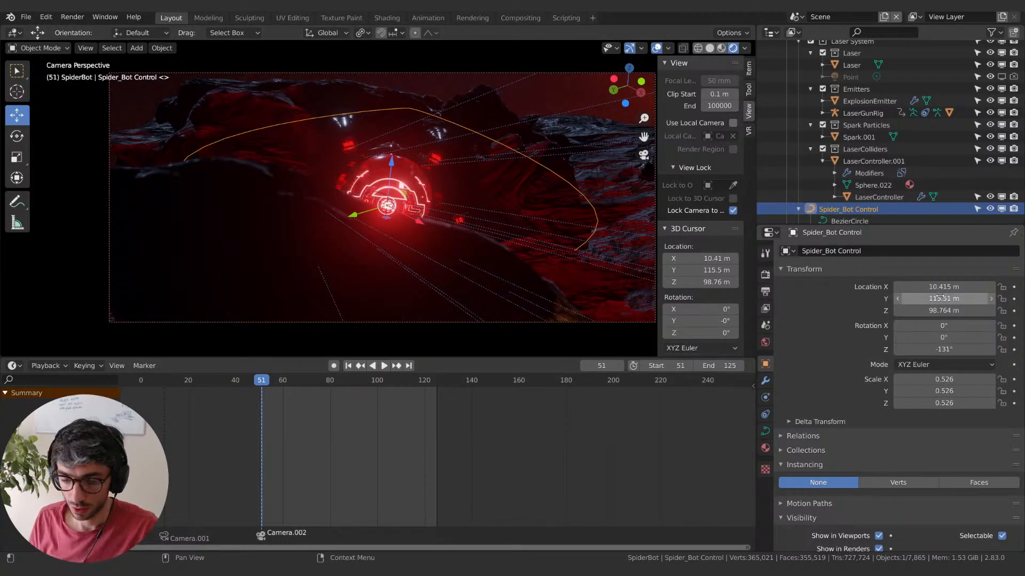
pyautogui.press('i')
pyautogui.press('i')
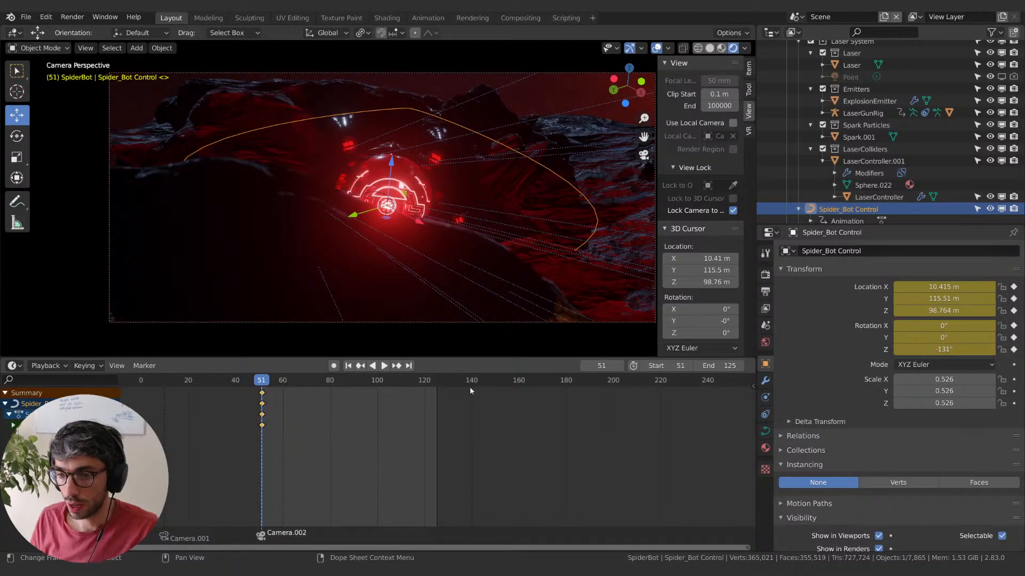
# - At frame 125, move Spider_Bot Control toward the camera to about X 9.03 m, Y 113.85 m, Z 98.59 m
pyautogui.click(409, 366)
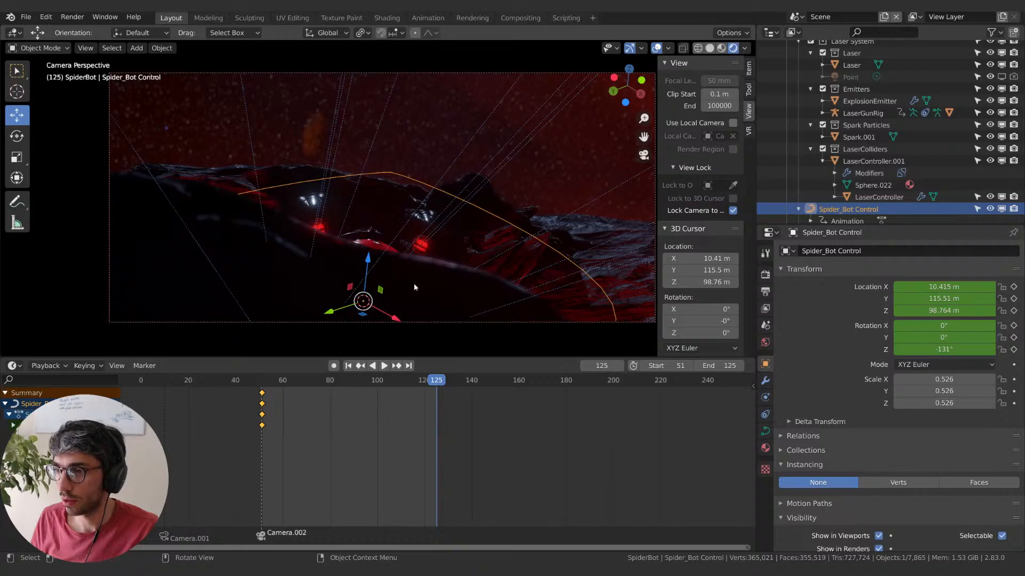
pyautogui.press('g')
pyautogui.press('y')
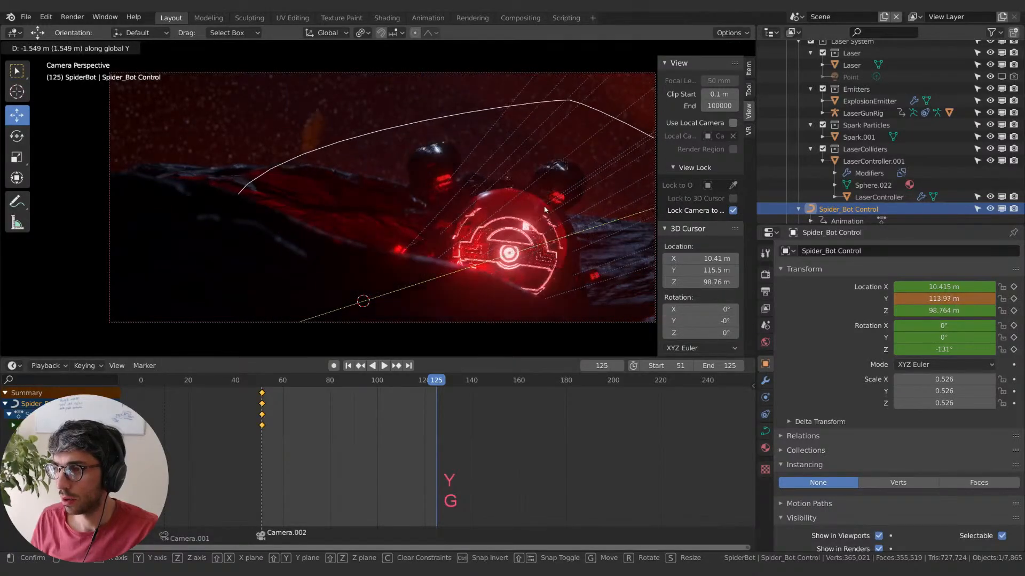
pyautogui.click(544, 216)
pyautogui.press('g')
pyautogui.click(404, 208)
pyautogui.press('g')
pyautogui.press('y')
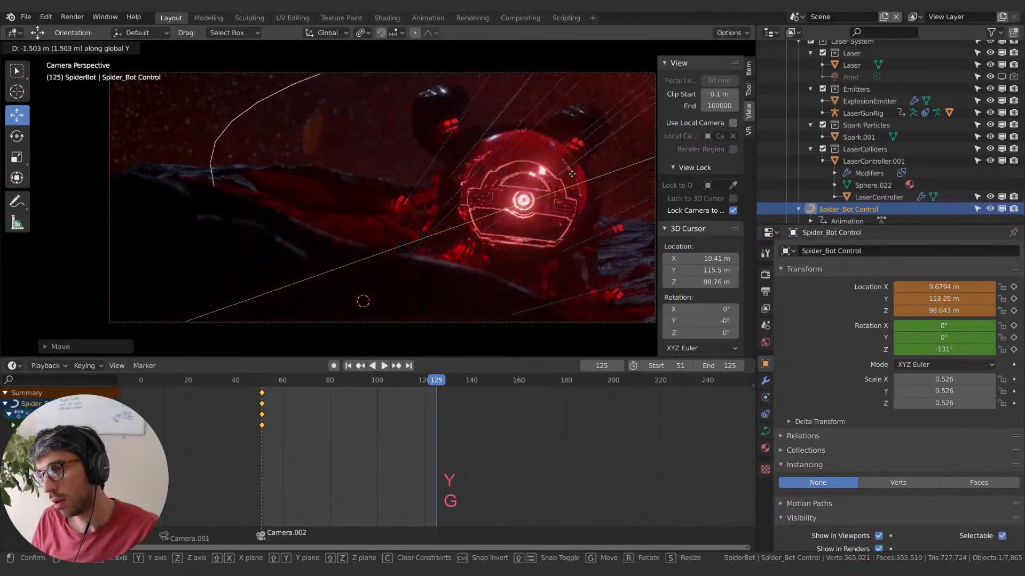
pyautogui.click(579, 215)
pyautogui.press('g')
pyautogui.click(448, 250)
pyautogui.press('g')
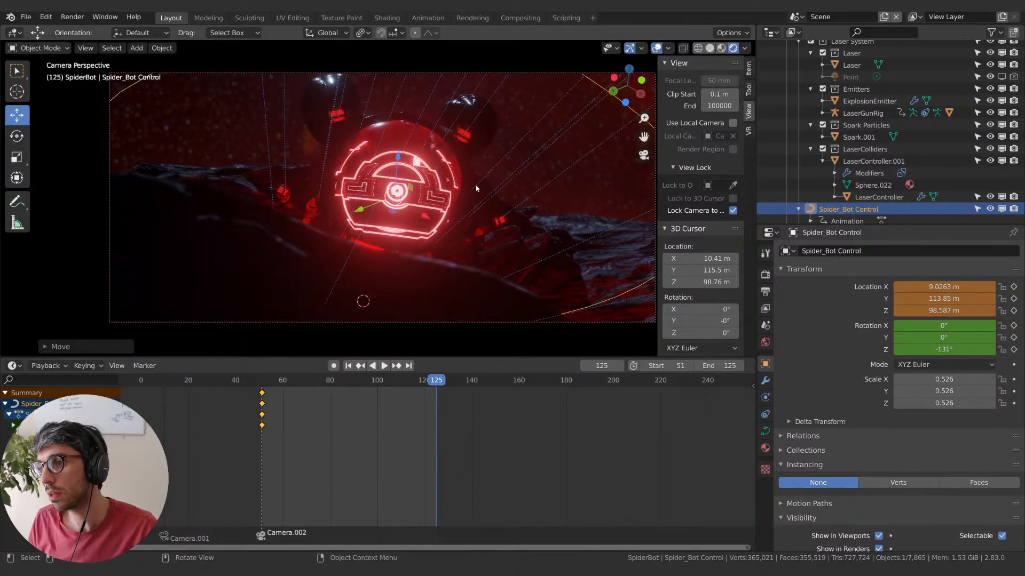
pyautogui.press('r')
pyautogui.press('x')
pyautogui.press('Escape')
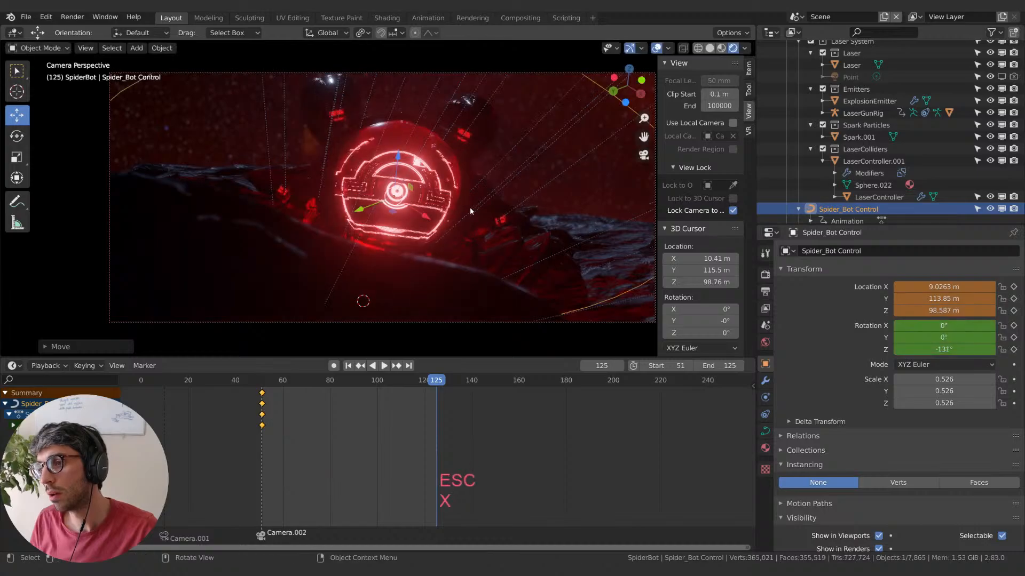
pyautogui.press('r')
pyautogui.press('z')
pyautogui.press('Escape')
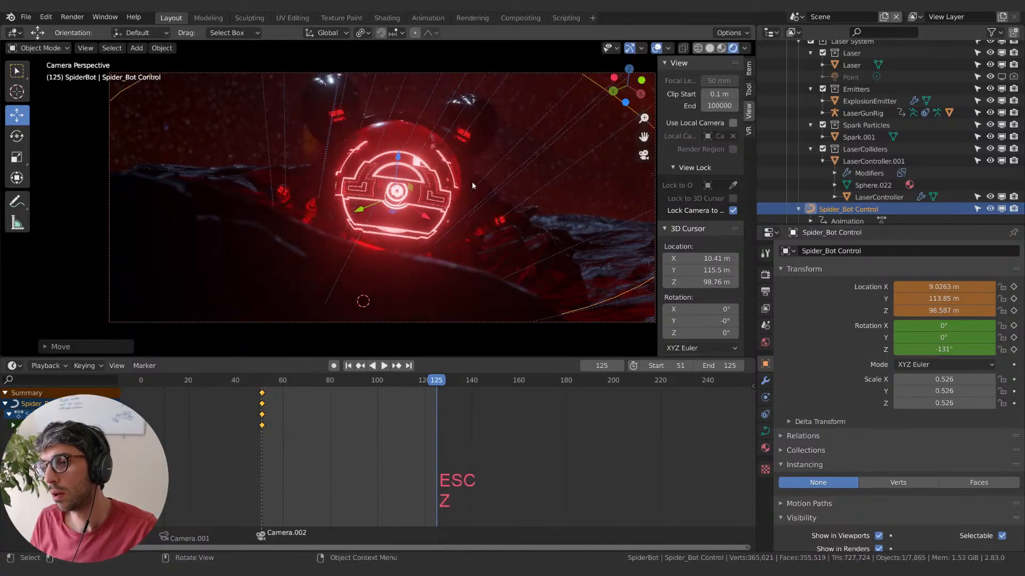
pyautogui.press('r')
pyautogui.press('y')
pyautogui.press('Escape')
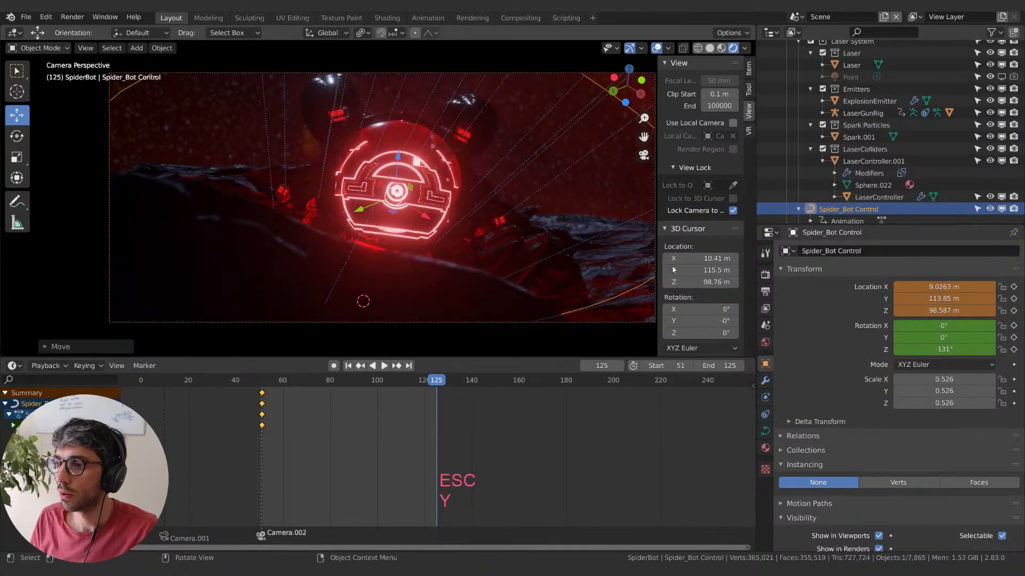
# - Keyframe Spider_Bot Control's location and rotation at frame 125 and play the shot from frame 51
pyautogui.press('i')
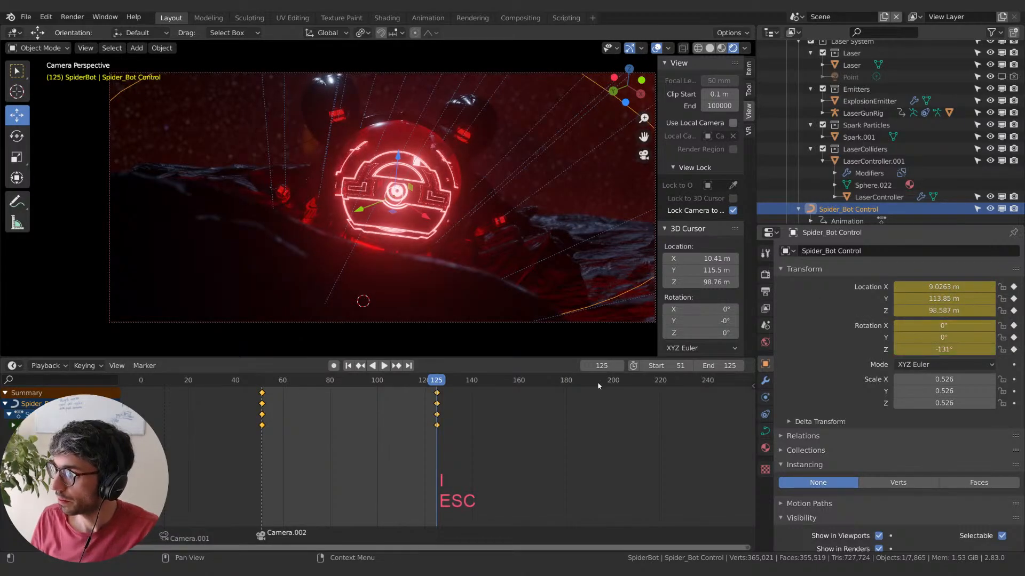
pyautogui.click(349, 365)
pyautogui.press('space')
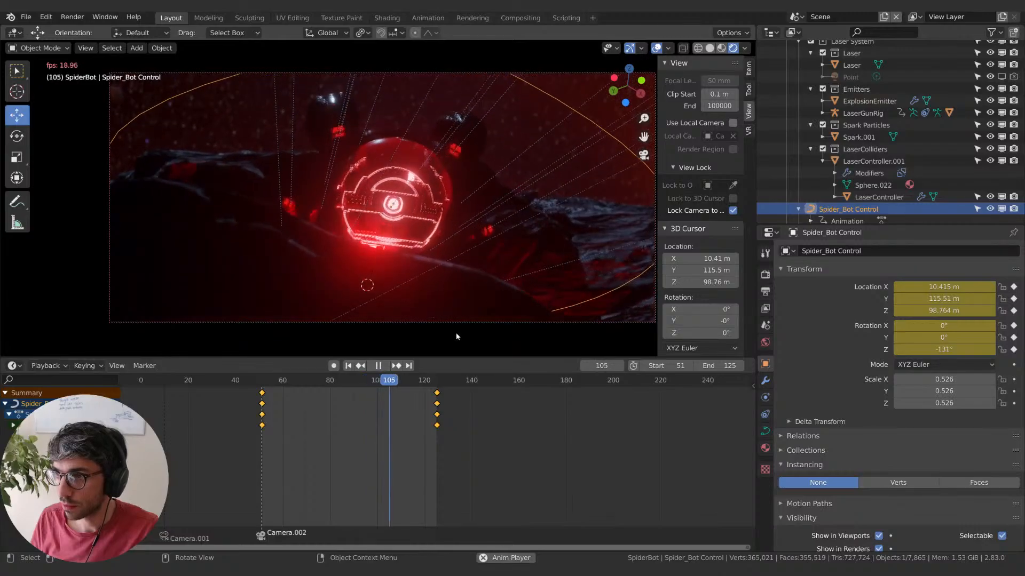
pyautogui.press('space')
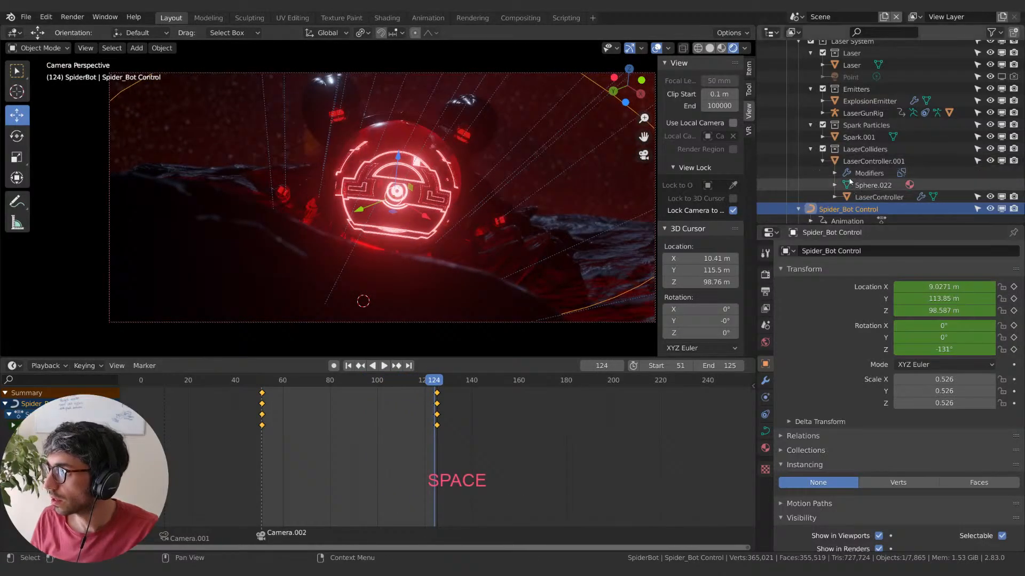
# - At frame 51, move the Target empty to about X 1.37 m, Y 100.79 m, Z 91.91 m and keyframe its location
pyautogui.scroll(-5, 845, 176)
pyautogui.click(830, 157)
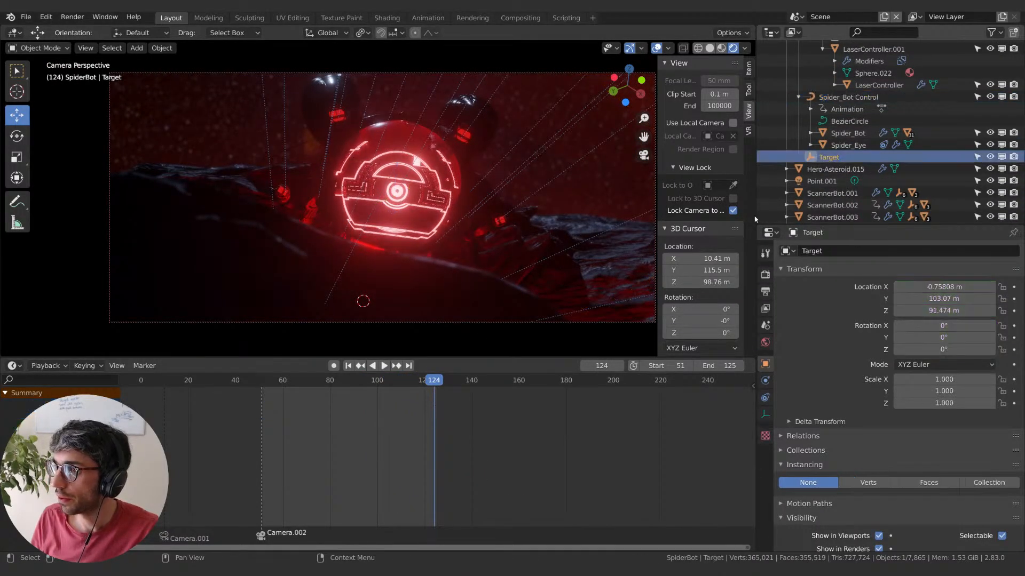
pyautogui.click(348, 367)
pyautogui.press('g')
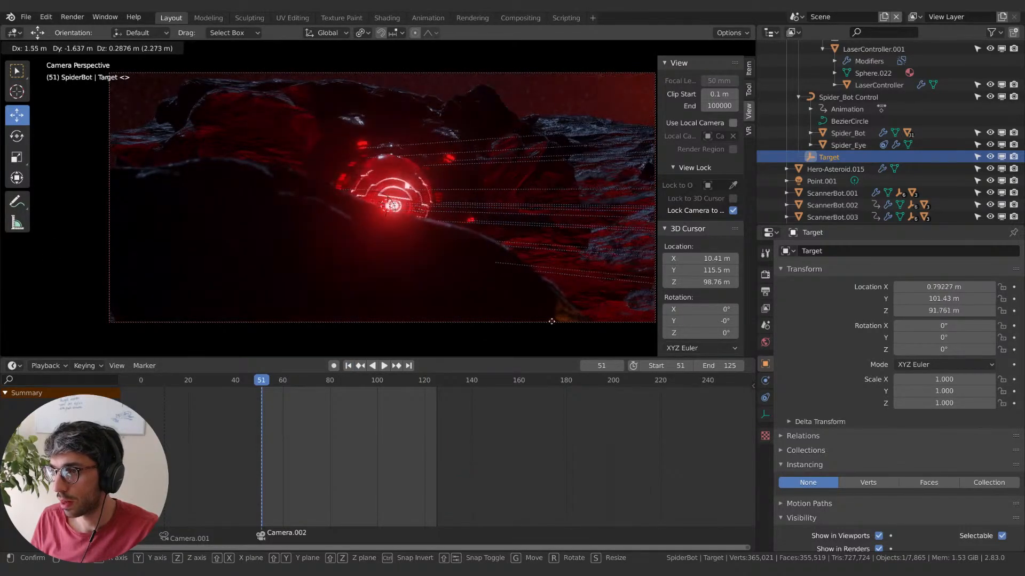
pyautogui.click(446, 247)
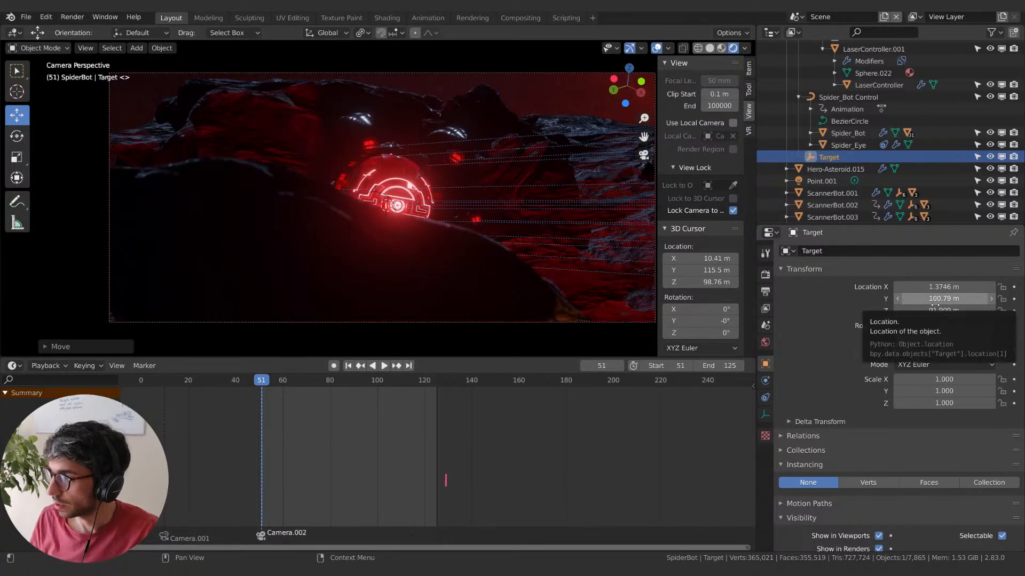
pyautogui.press('i')
# - At frame 125, move Target to about X -0.53 m, Y 103.78 m, Z 90.45 m, keyframe its location and play the shot
pyautogui.click(409, 365)
pyautogui.press('g')
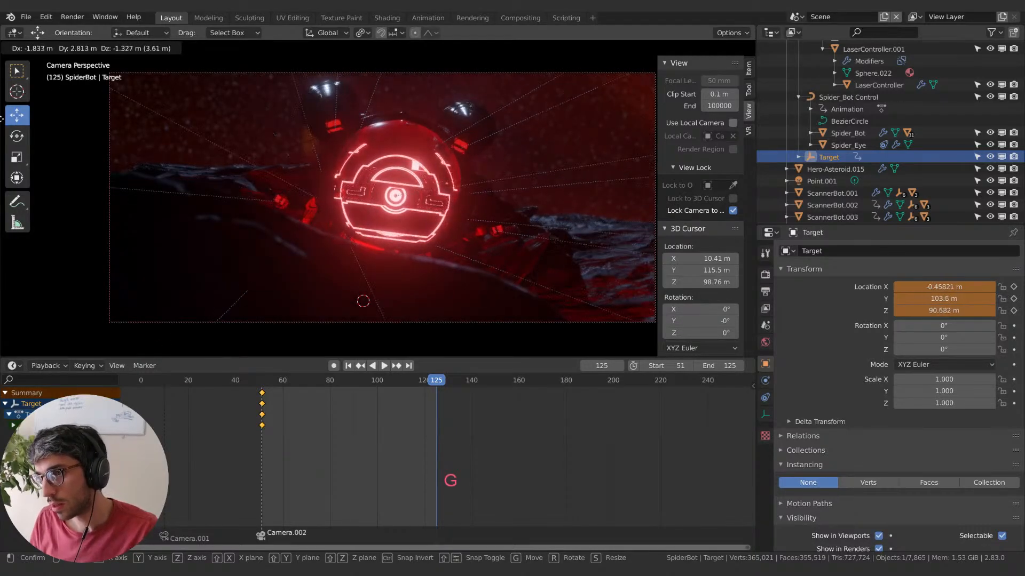
pyautogui.click(16, 105)
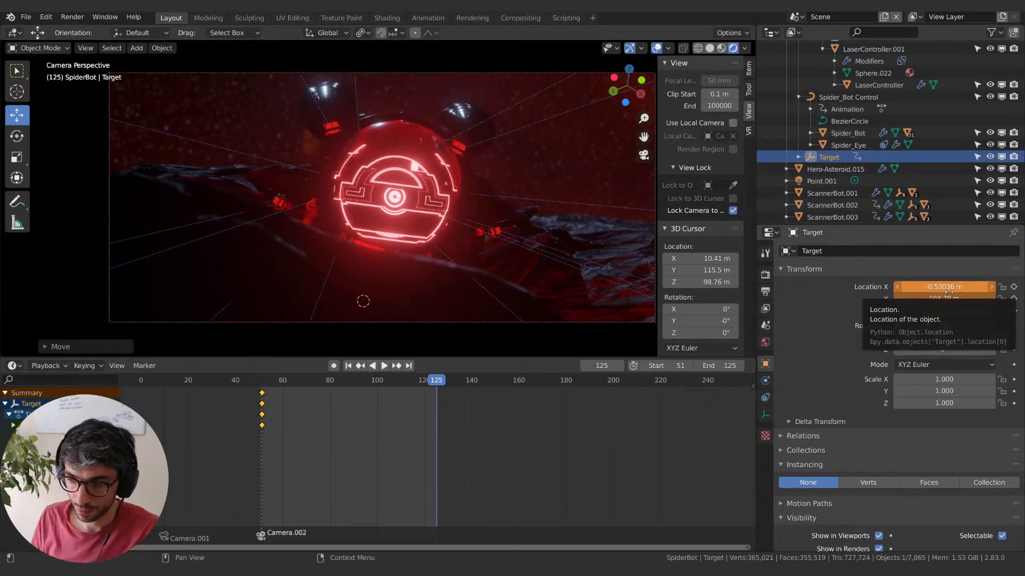
pyautogui.press('i')
pyautogui.press('space')
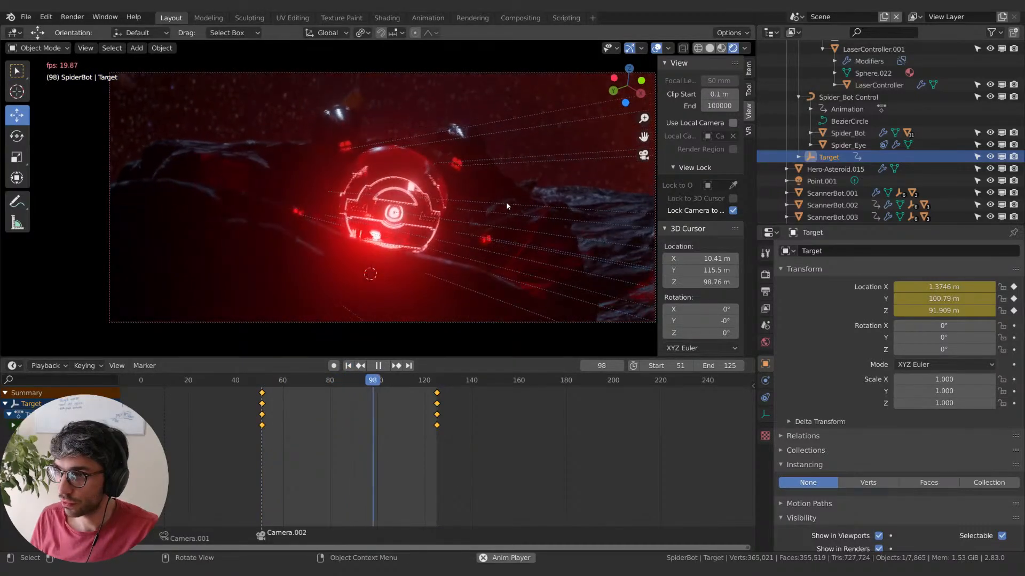
pyautogui.press('space')
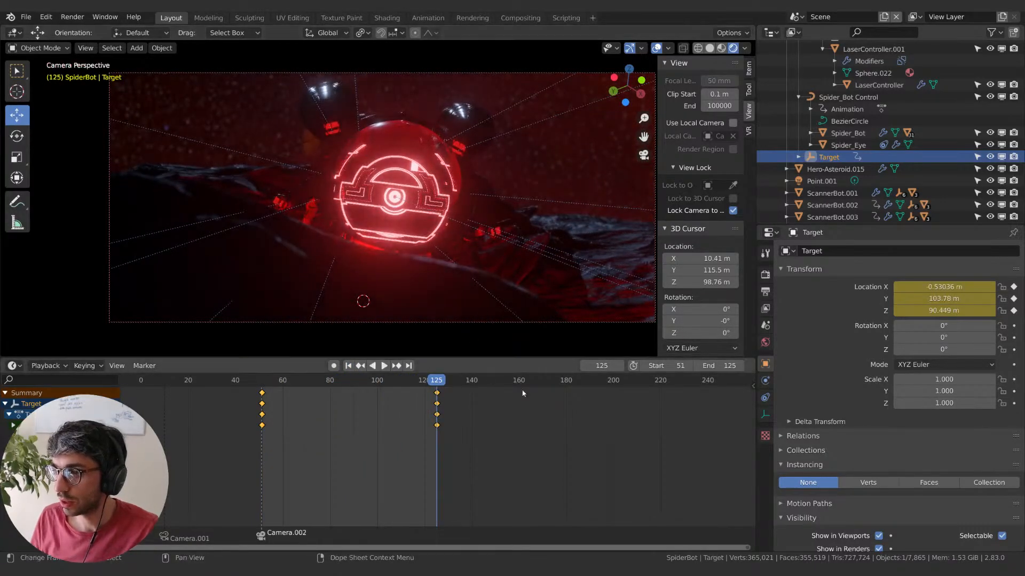
# - Keyframe Target's Fold custom property at 0.020 on frame 51 and play the shot
pyautogui.scroll(-6, 854, 496)
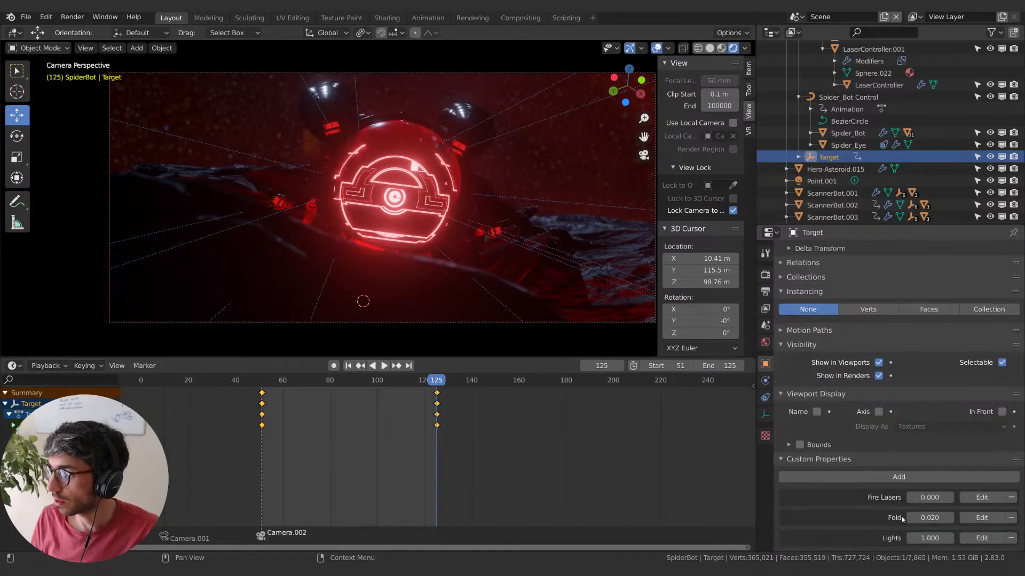
pyautogui.click(347, 367)
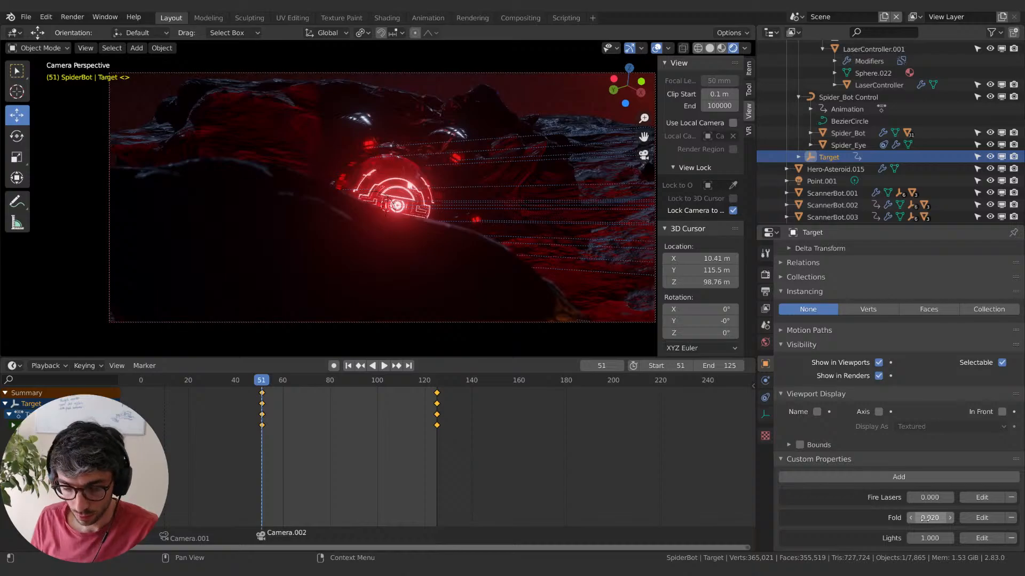
pyautogui.press('space')
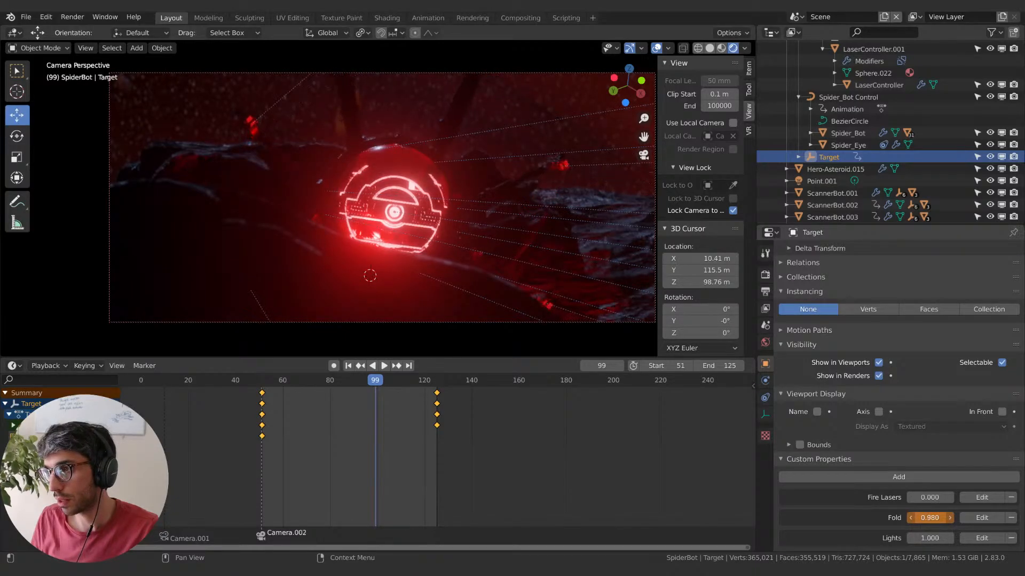
# - At frame 112, set Target's Fold property to 1.000 and keyframe it
pyautogui.press('space')
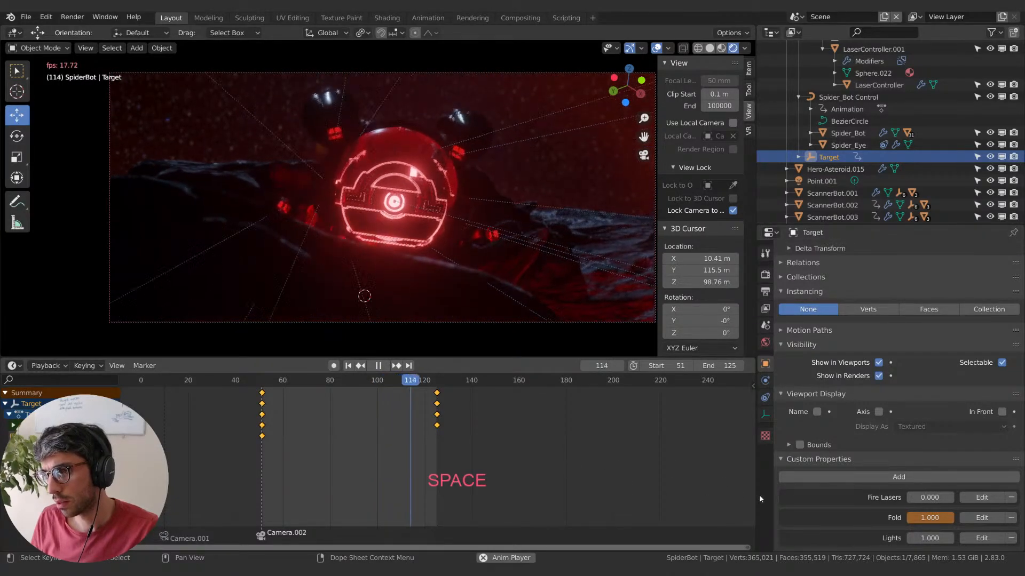
pyautogui.moveTo(394, 384); pyautogui.dragTo(406, 384)
pyautogui.moveTo(931, 517); pyautogui.dragTo(955, 516)
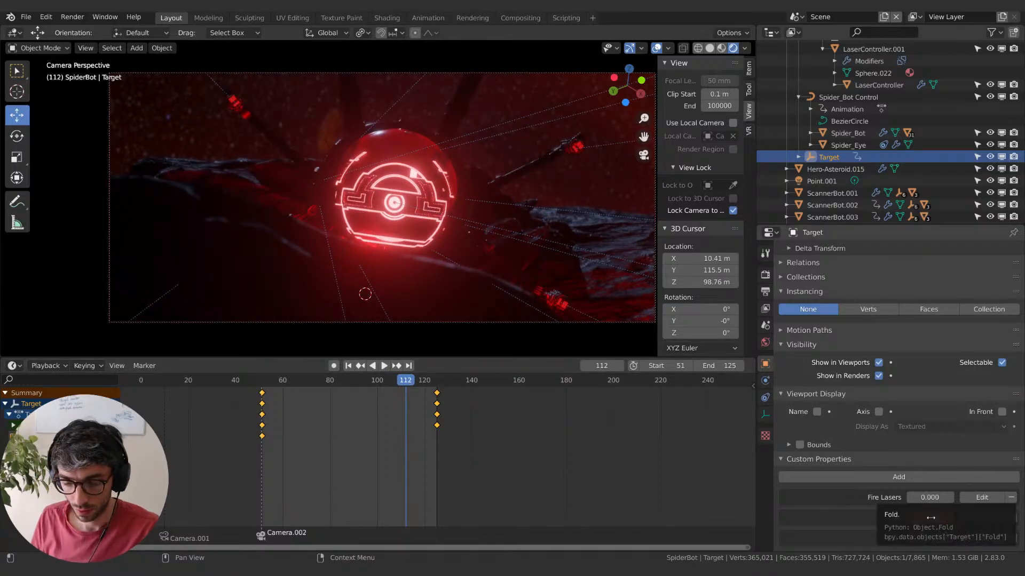
pyautogui.press('i')
# - At frame 51, set Target's Lights custom property to 0.210 and keyframe it
pyautogui.moveTo(930, 538)
pyautogui.mouseDown()
pyautogui.moveTo(907, 538)
pyautogui.moveTo(927, 538)
pyautogui.mouseUp()
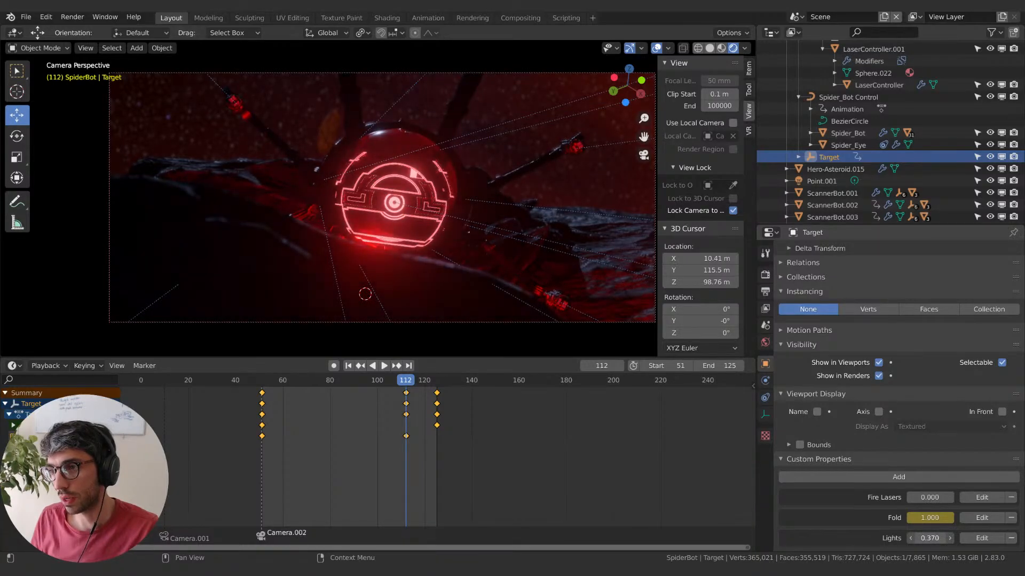
pyautogui.moveTo(929, 537); pyautogui.dragTo(907, 538)
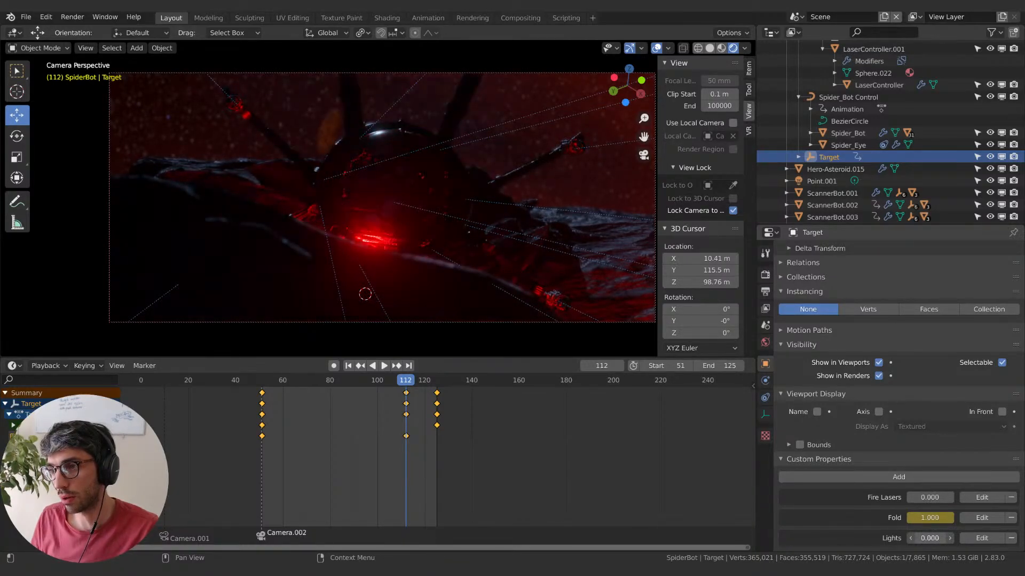
pyautogui.click(347, 366)
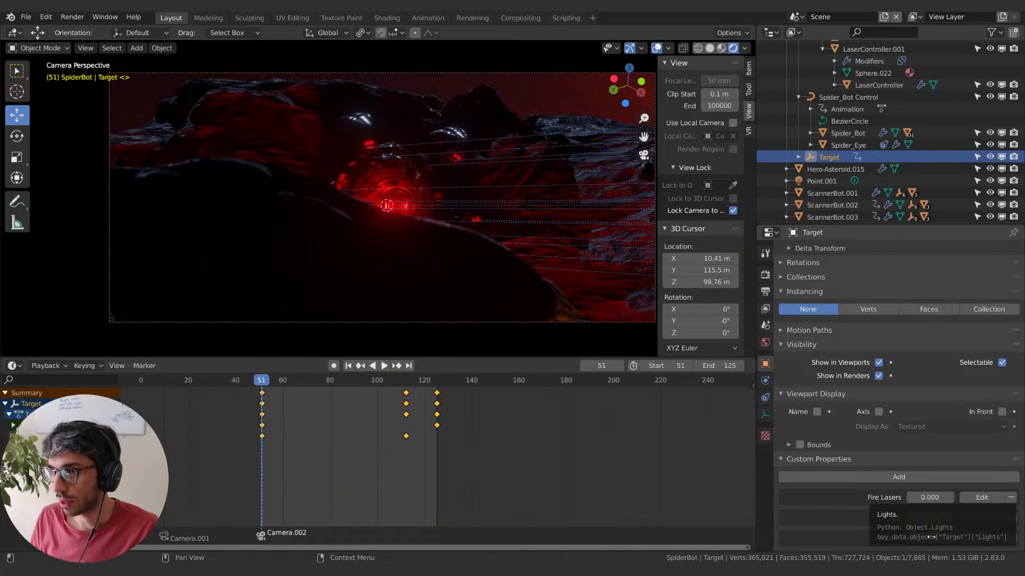
pyautogui.moveTo(929, 538); pyautogui.dragTo(939, 538)
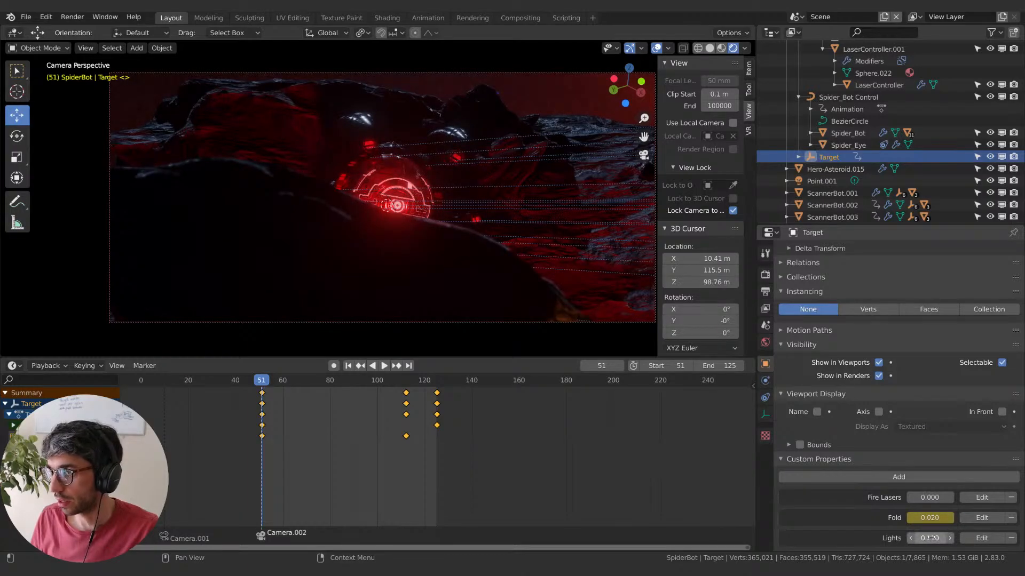
pyautogui.press('i')
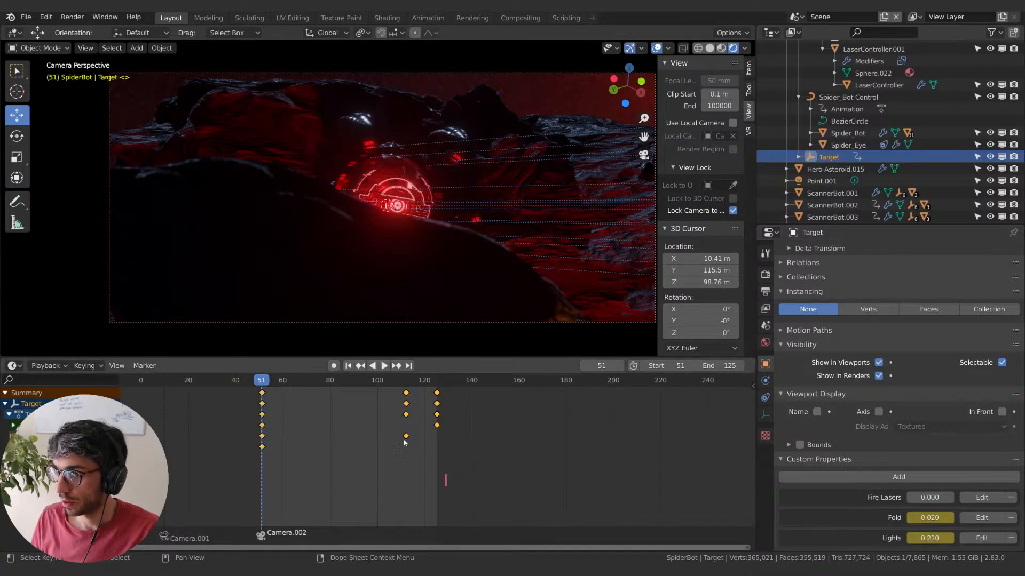
# - Play the shot to frame 77 and keyframe Target's Lights property there at 0.210
pyautogui.press('space')
pyautogui.press('space')
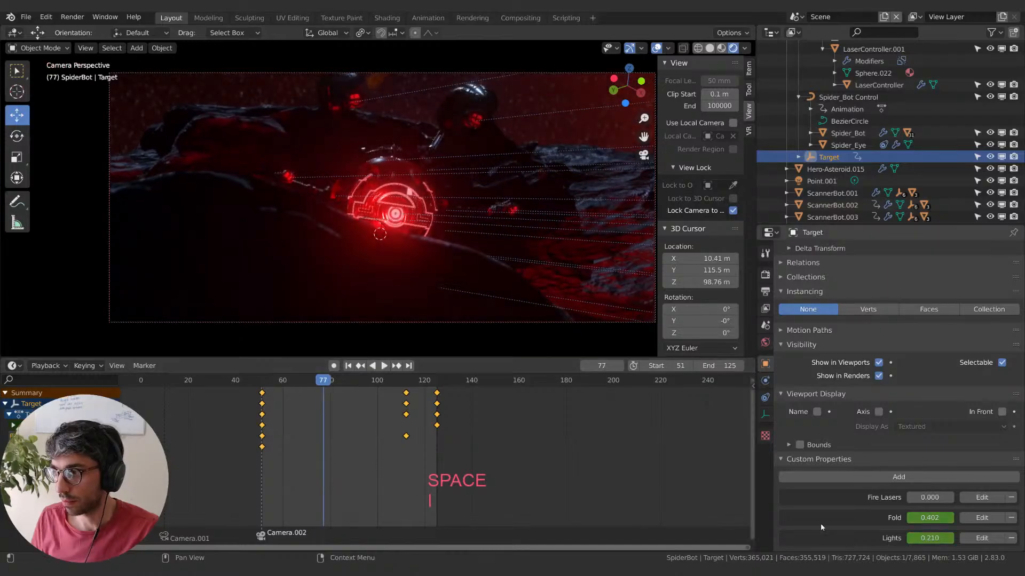
pyautogui.press('i')
# - Keyframe Target's Lights property at 1.000 on frame 102 and play the shot to check the light-up
pyautogui.press('space')
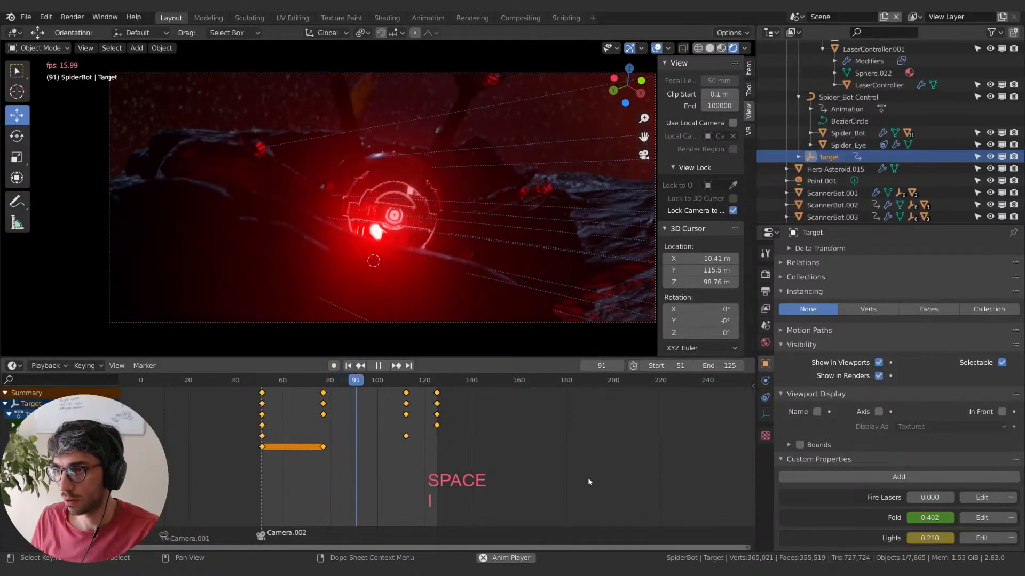
pyautogui.press('space')
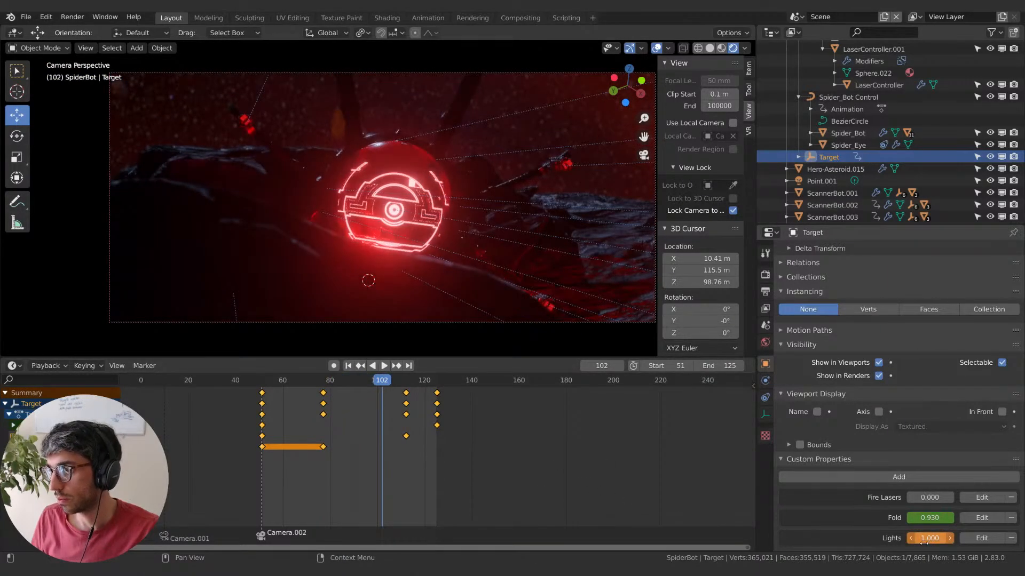
pyautogui.press('space')
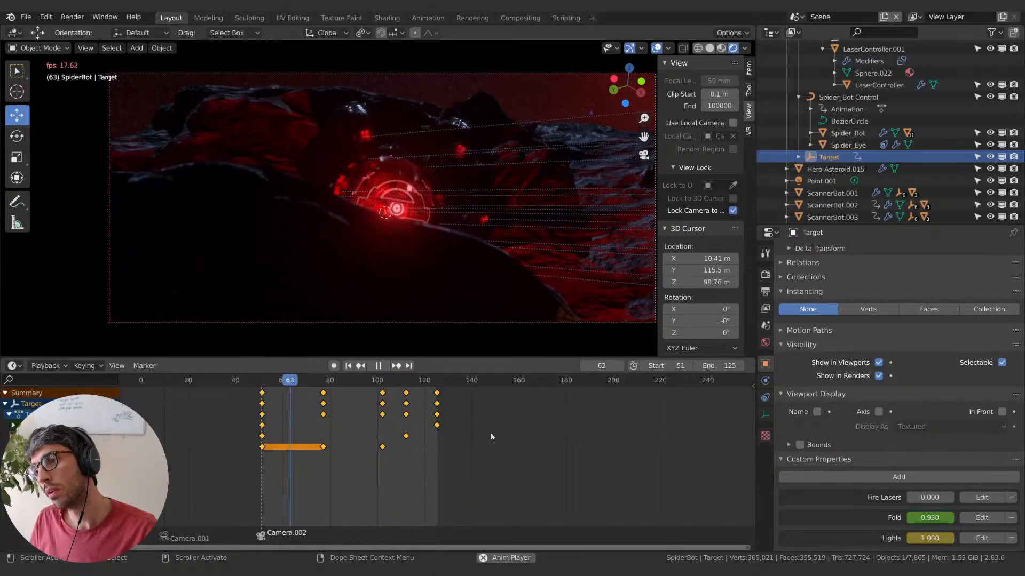
pyautogui.press('space')
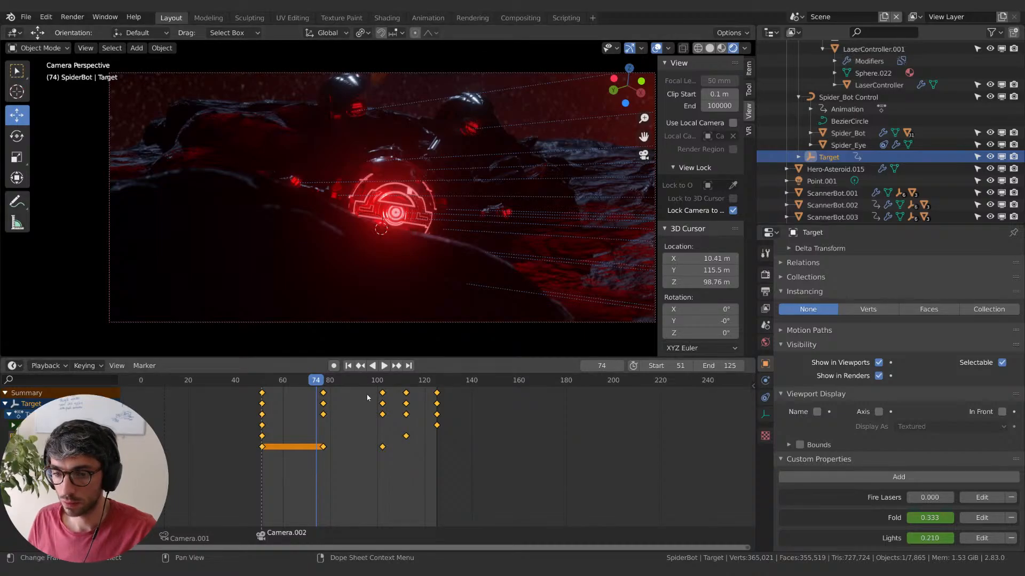
pyautogui.press('space')
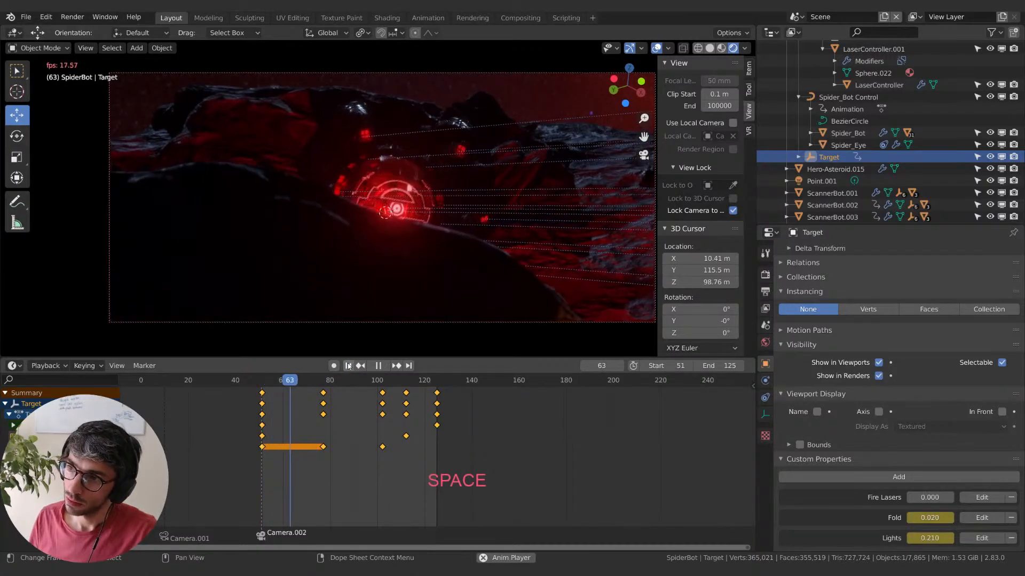
pyautogui.press('space')
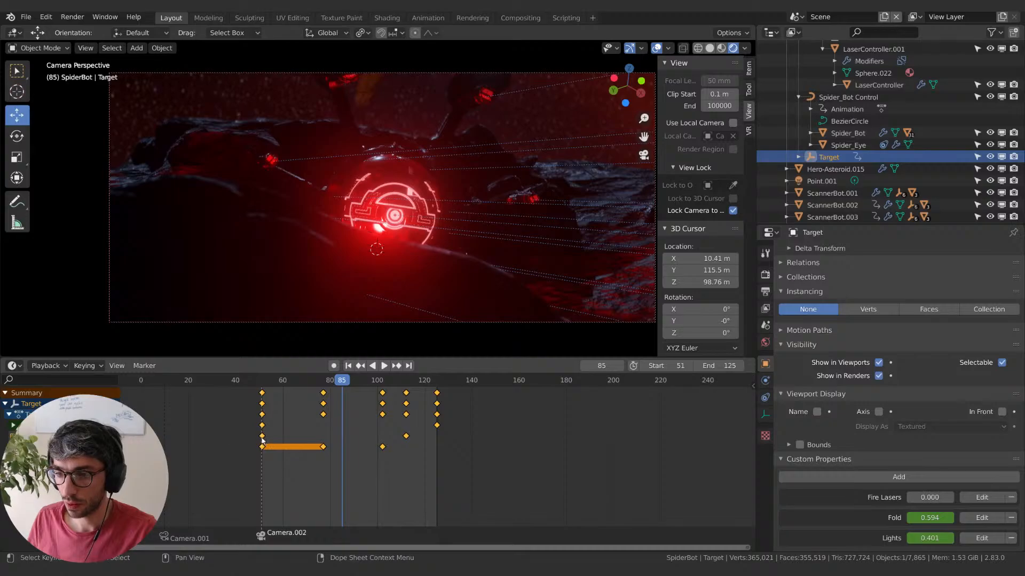
# - Retime Target's Fold keyframes so the opening one sits at frame 54 and the closing one at frame 78, then play the shot
pyautogui.hotkey('shift', 'd')
pyautogui.click(302, 442)
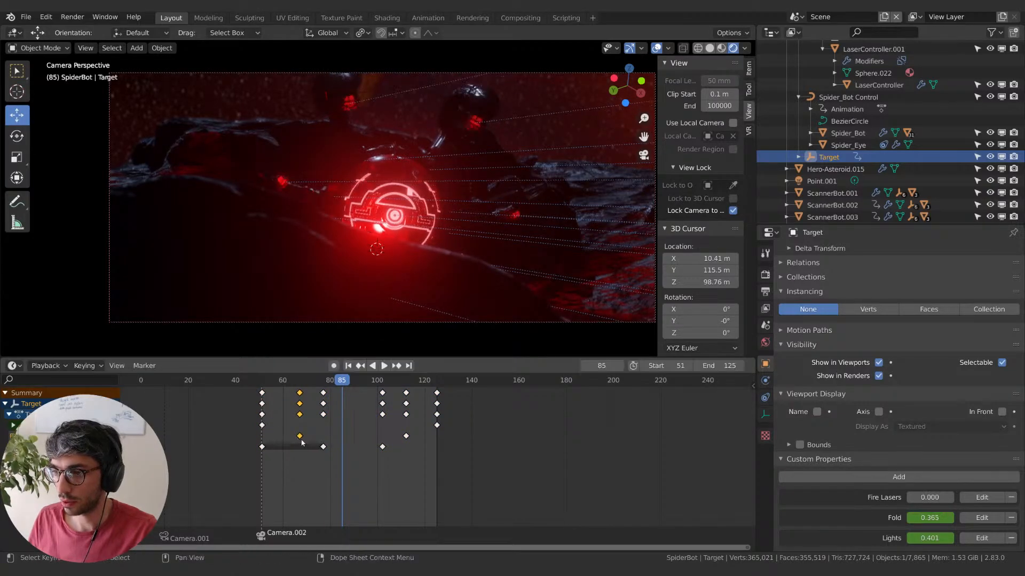
pyautogui.press('g')
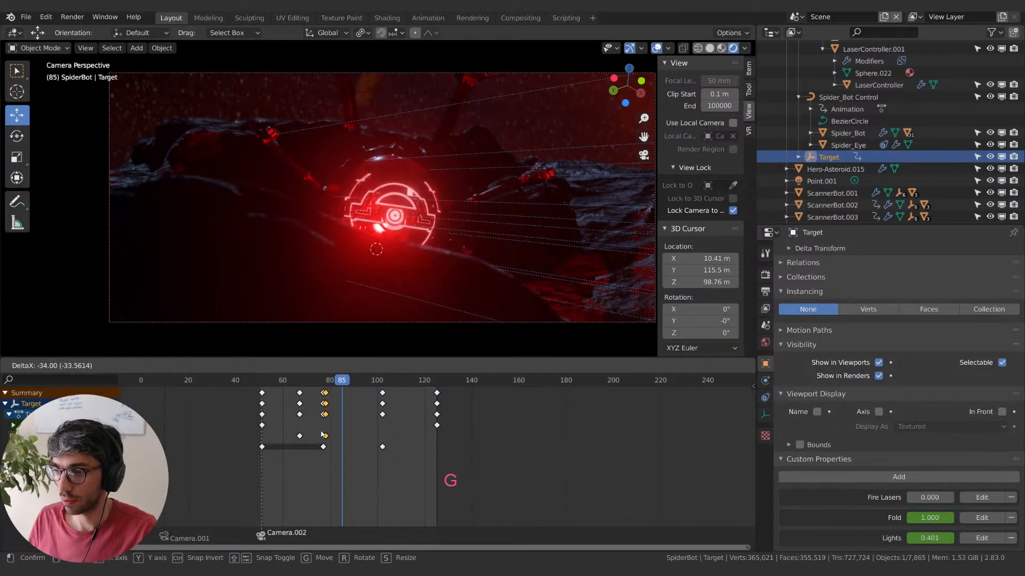
pyautogui.click(324, 435)
pyautogui.press('space')
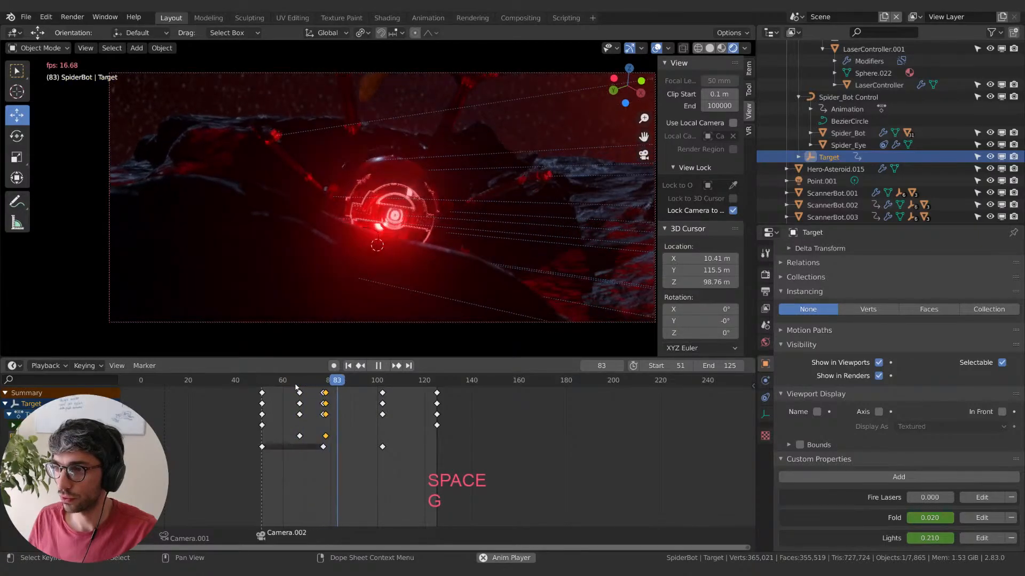
pyautogui.press('space')
pyautogui.press('g')
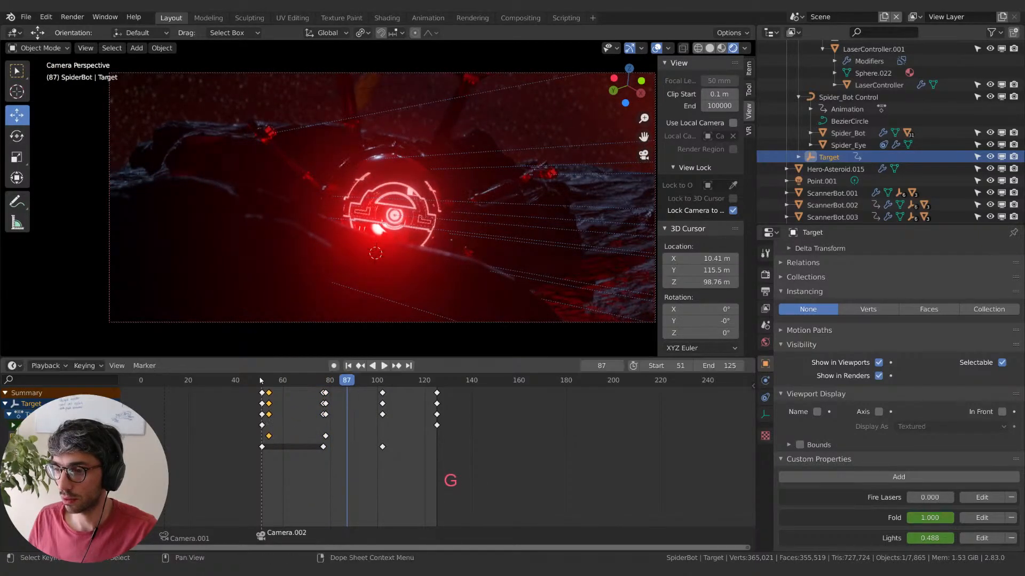
pyautogui.press('space')
pyautogui.press('space')
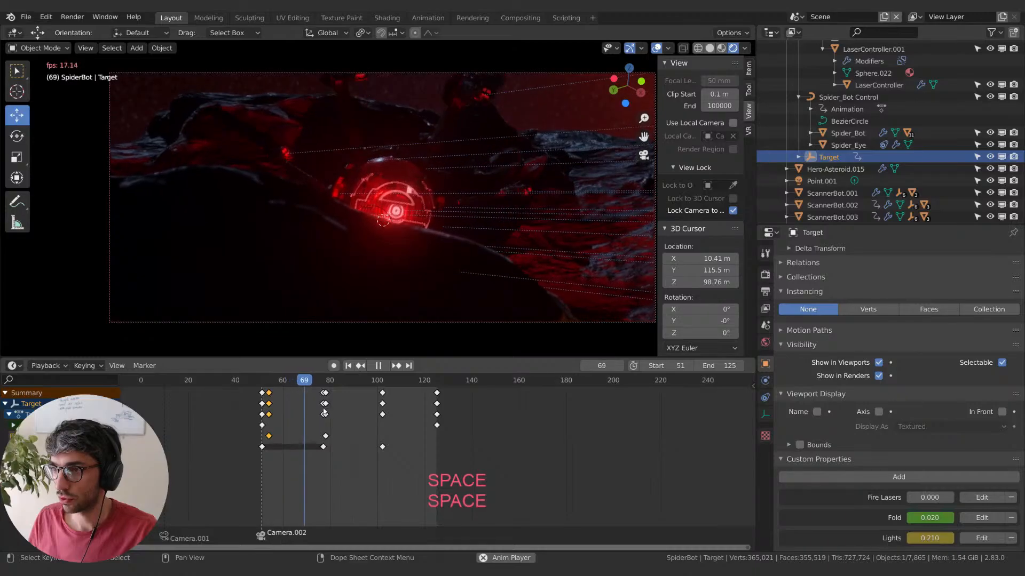
# - Set the Fold keyframes at frames 54 and 78 to linear interpolation and play the shot
pyautogui.press('space')
pyautogui.moveTo(292, 381)
pyautogui.mouseDown()
pyautogui.moveTo(282, 381)
pyautogui.moveTo(298, 386)
pyautogui.mouseUp()
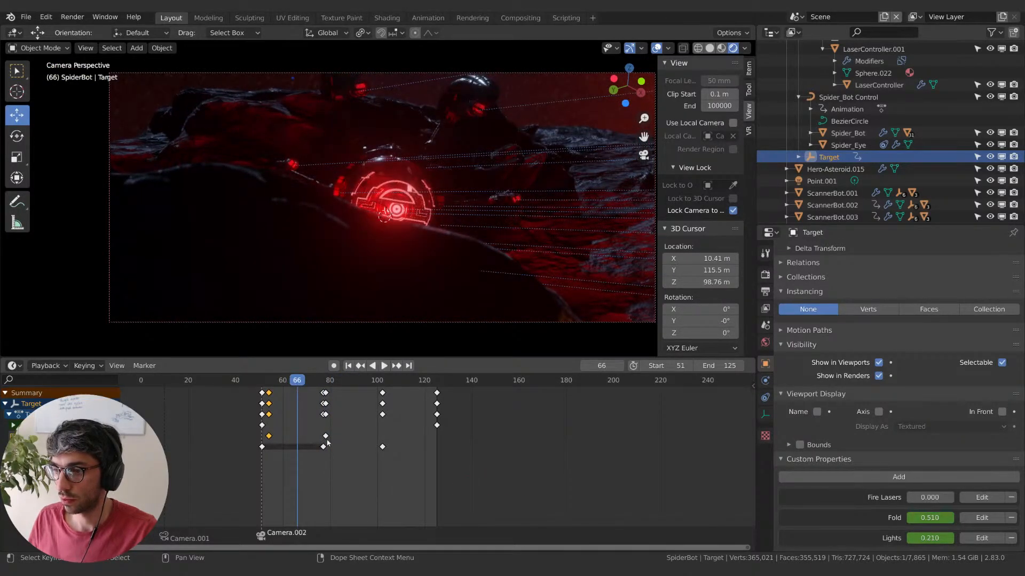
pyautogui.rightClick(269, 438)
pyautogui.moveTo(270, 437)
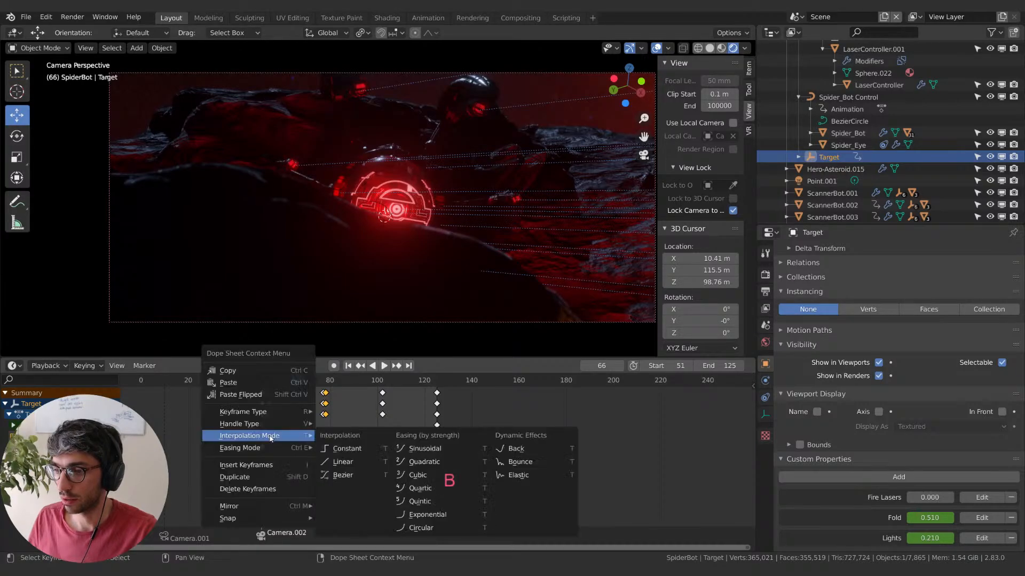
pyautogui.press('Escape')
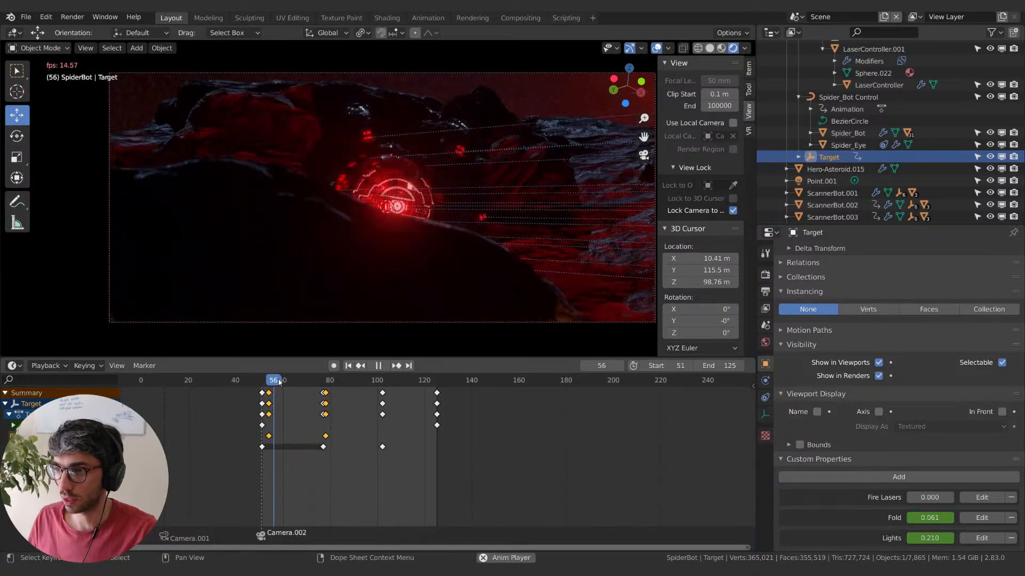
pyautogui.press('space')
pyautogui.press('space')
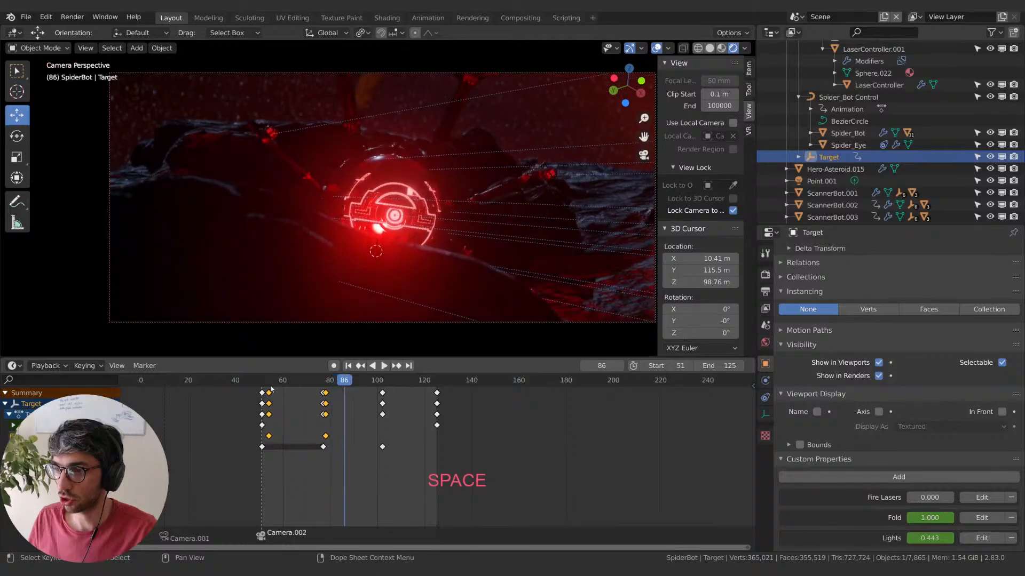
# - Insert an in-between keyframe for Target's Fold property at frame 64 and play the shot
pyautogui.click(288, 386)
pyautogui.press('space')
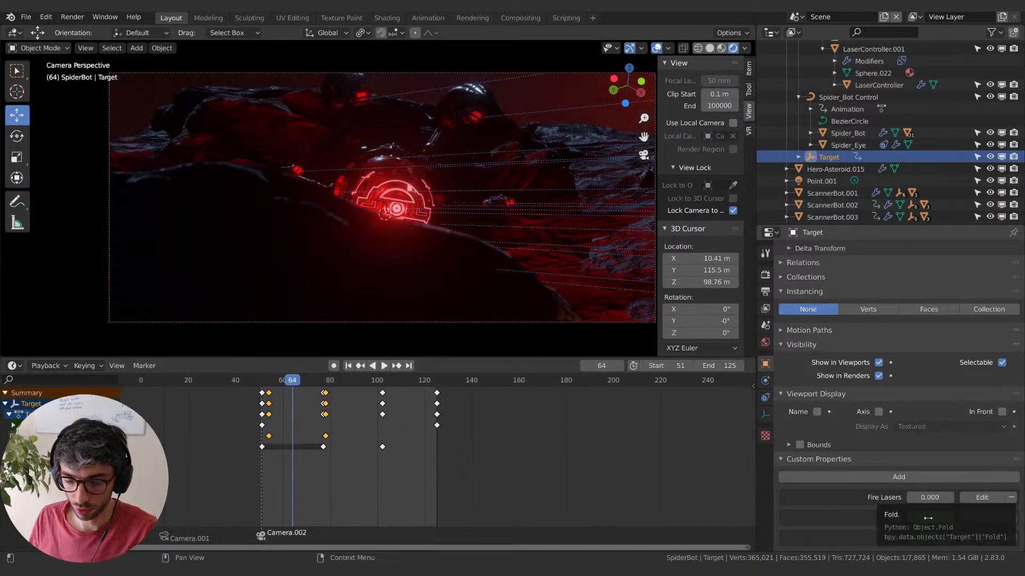
pyautogui.press('i')
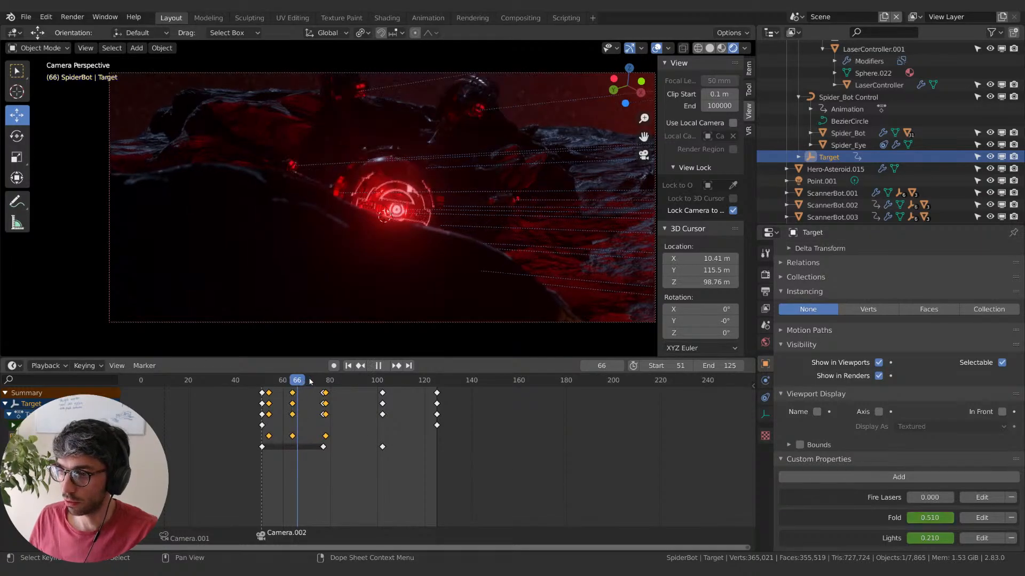
pyautogui.press('space')
pyautogui.press('space')
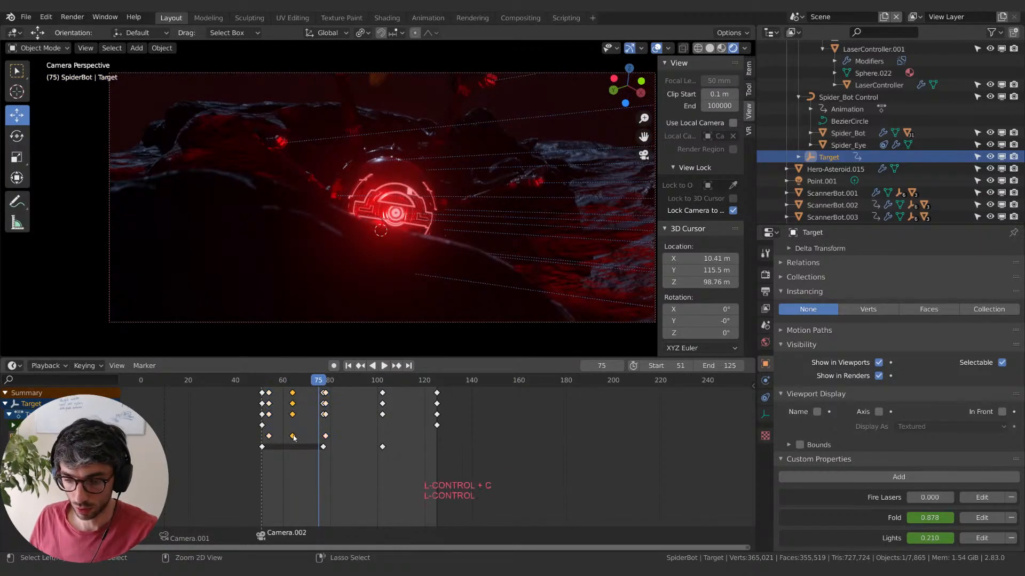
# - Duplicate the frame 64 Fold keyframe to frame 96 as a hold and move the last Fold keyframe to frame 108
pyautogui.click(387, 439)
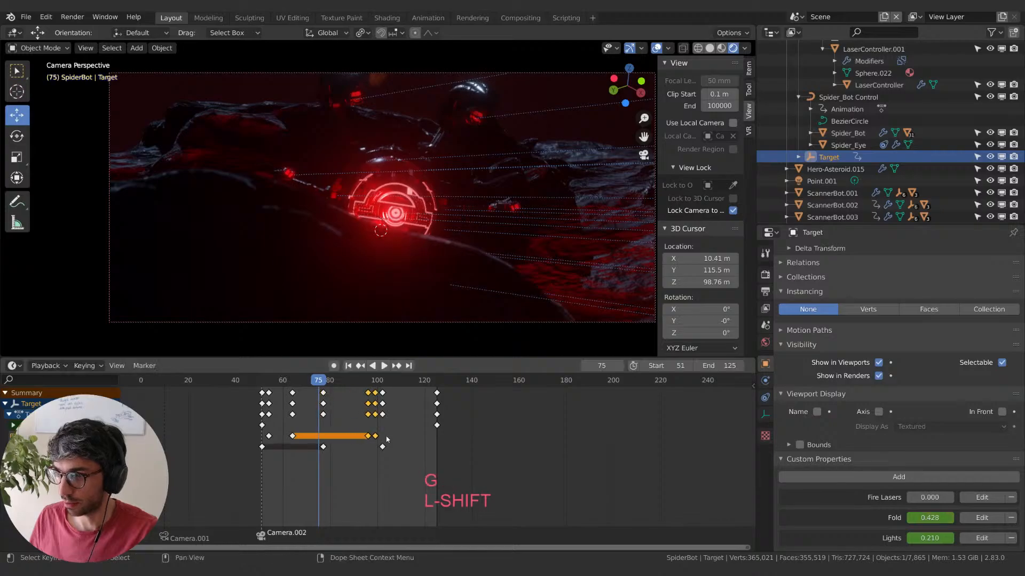
pyautogui.click(376, 436)
pyautogui.press('g')
pyautogui.click(398, 435)
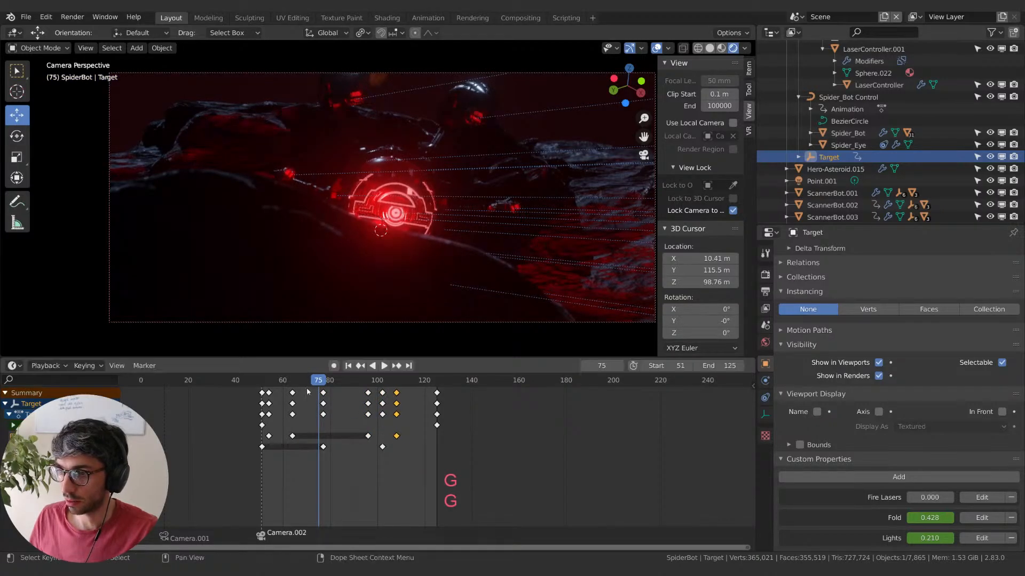
pyautogui.press('space')
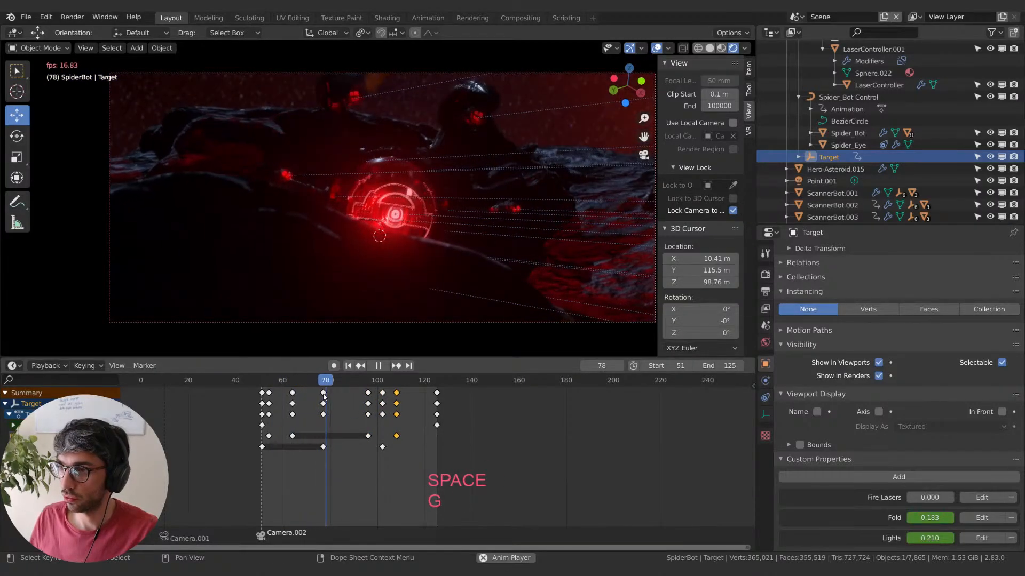
pyautogui.press('space')
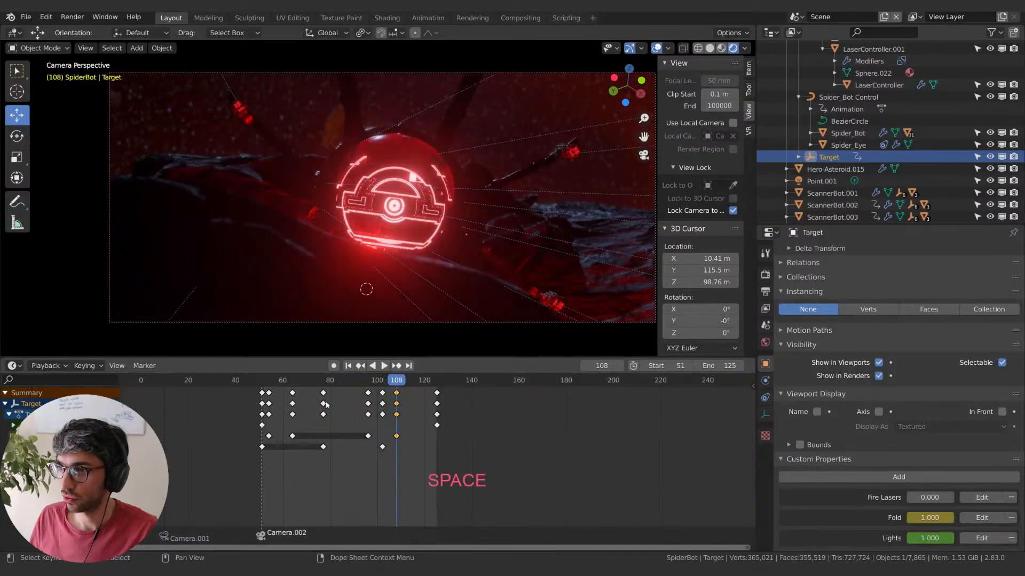
pyautogui.press('space')
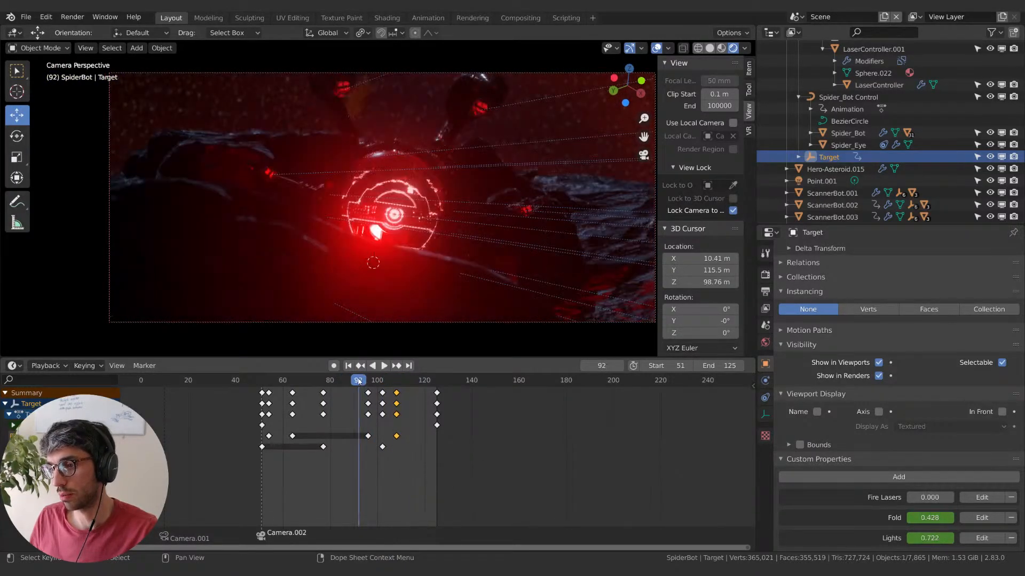
# - Keyframe Target's Fold property at its held value on frame 83 and at 0.248 on frame 89
pyautogui.press('space')
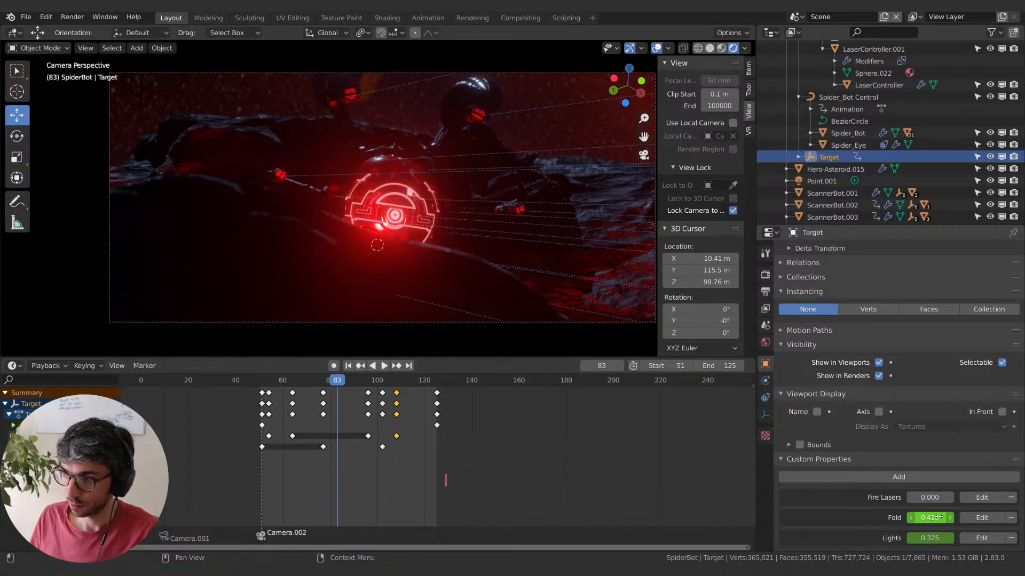
pyautogui.press('i')
pyautogui.press('space')
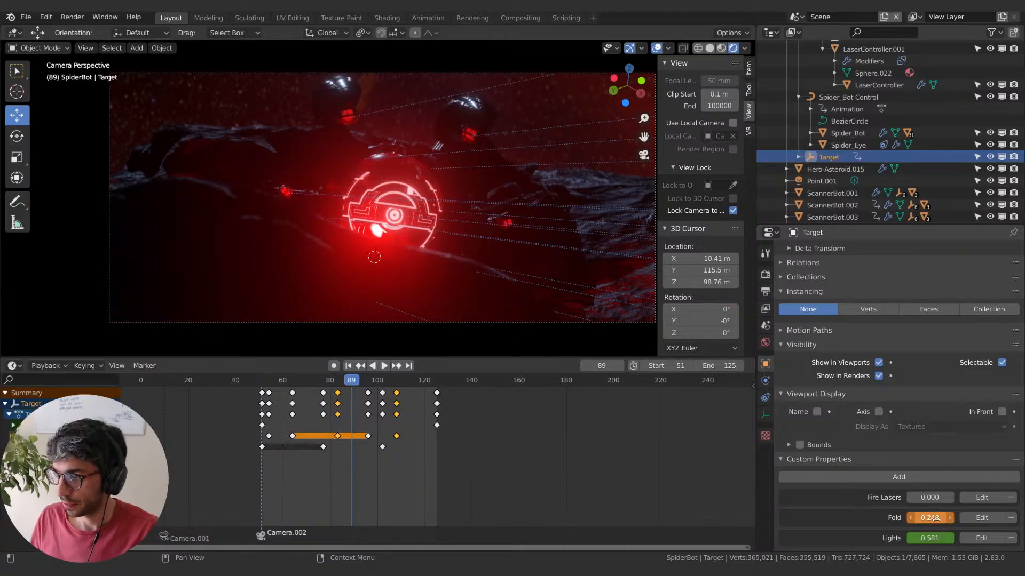
pyautogui.press('i')
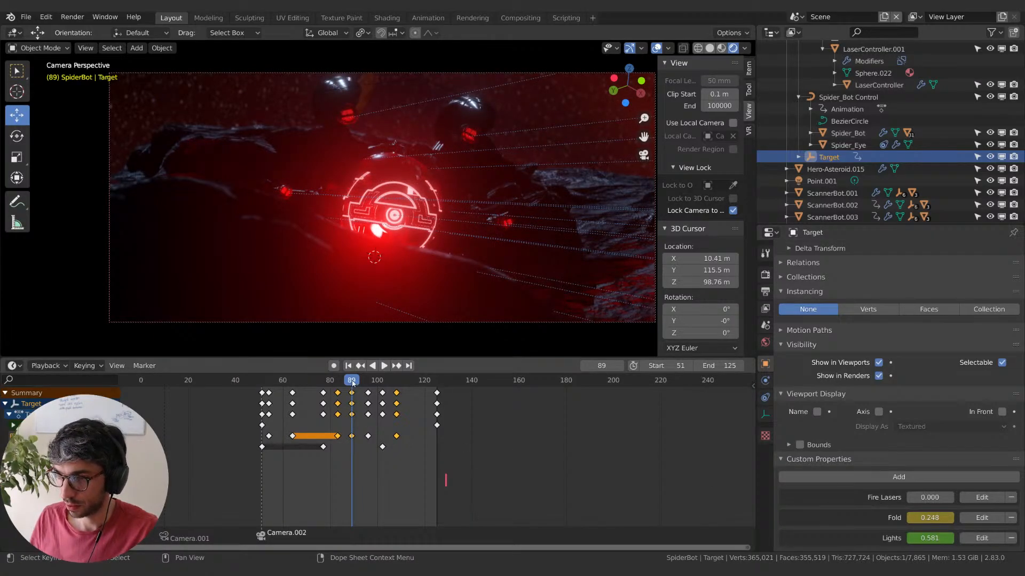
# - Duplicate the frame 89 Fold keyframe to about frame 93 and move the frame 96 Fold keyframe to about frame 99
pyautogui.moveTo(358, 383); pyautogui.dragTo(344, 381)
pyautogui.click(337, 438)
pyautogui.hotkey('shift', 'd')
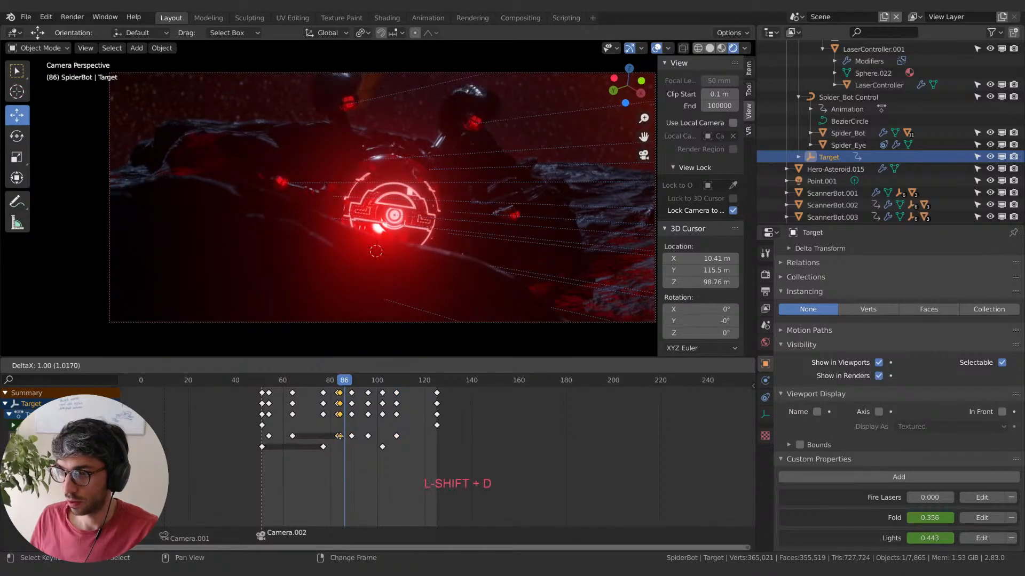
pyautogui.press('Escape')
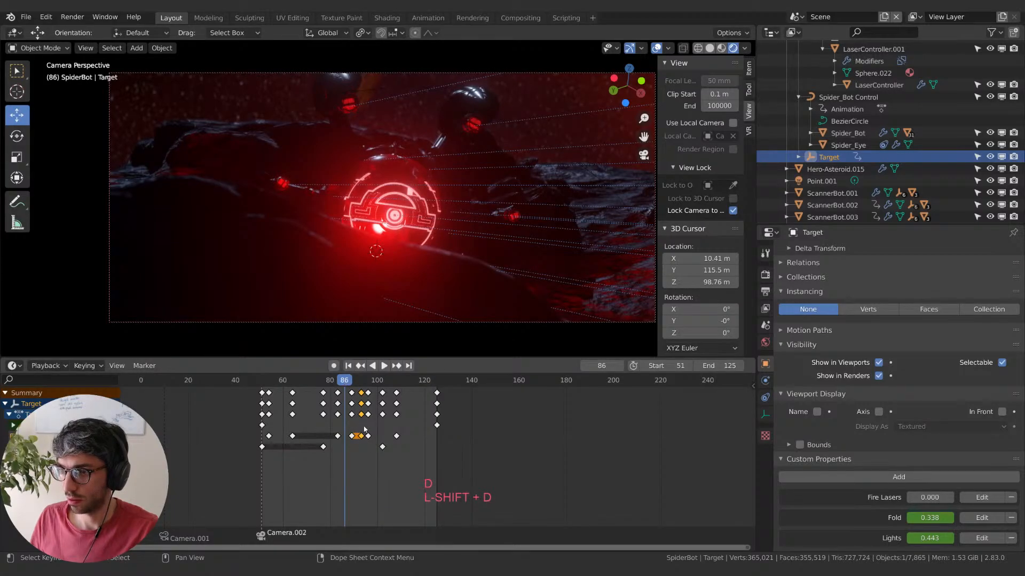
pyautogui.press('g')
pyautogui.click(381, 437)
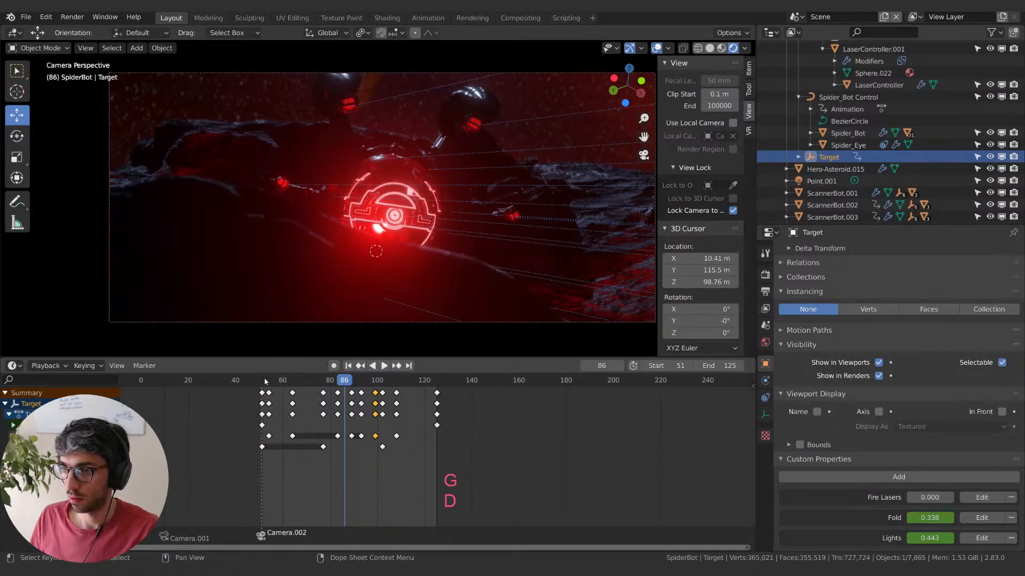
# - Delete Target's in-between Fold keyframes from frame 64 to about frame 99 and play the shot
pyautogui.press('space')
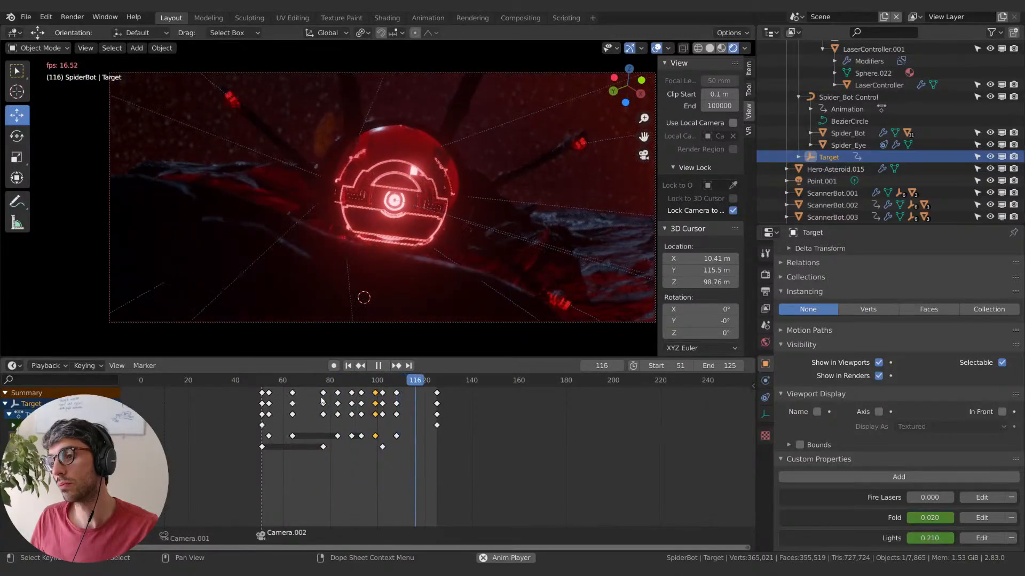
pyautogui.press('space')
pyautogui.press('space')
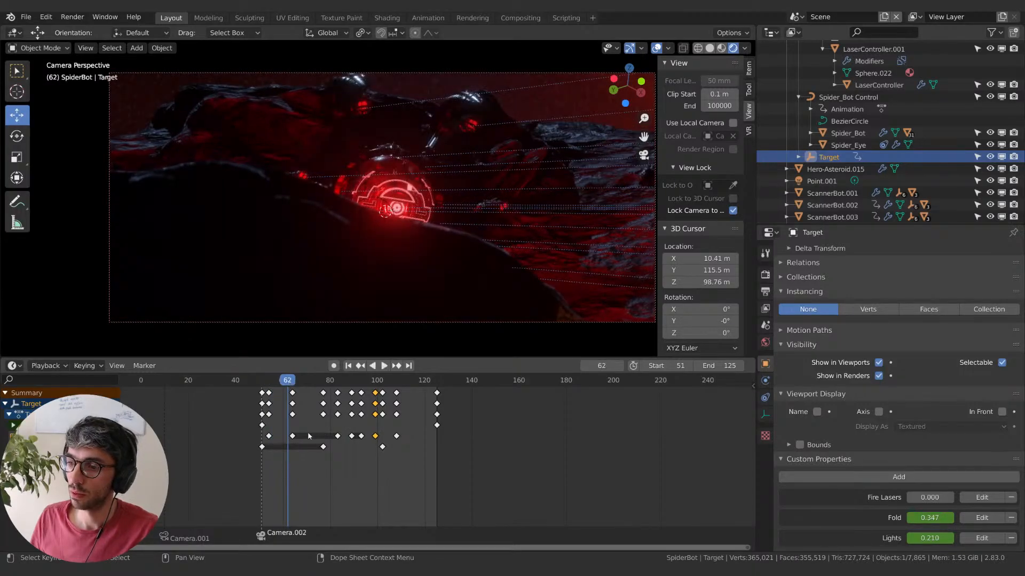
pyautogui.moveTo(389, 444); pyautogui.dragTo(389, 444)
pyautogui.press('x')
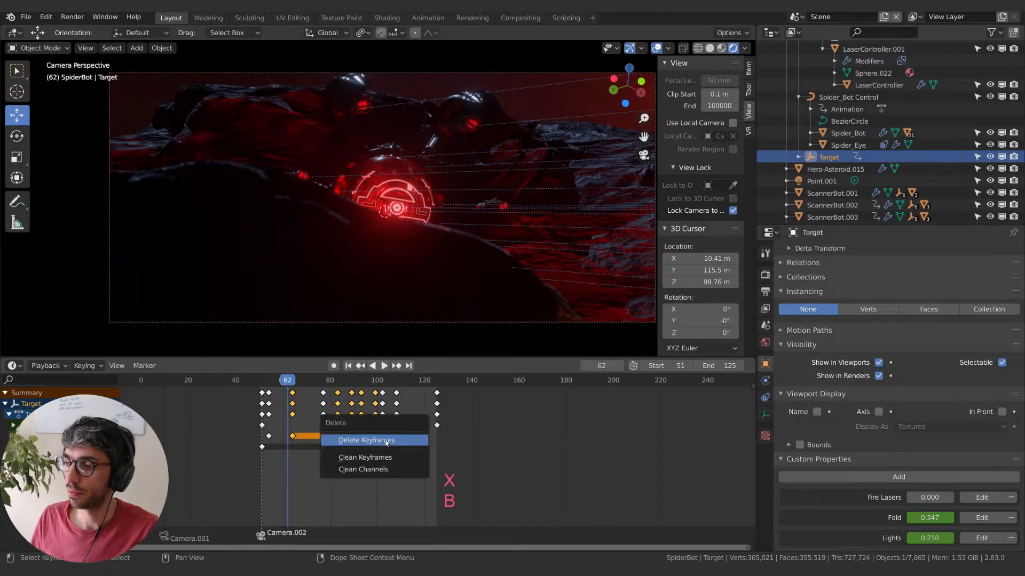
pyautogui.click(341, 433)
pyautogui.press('space')
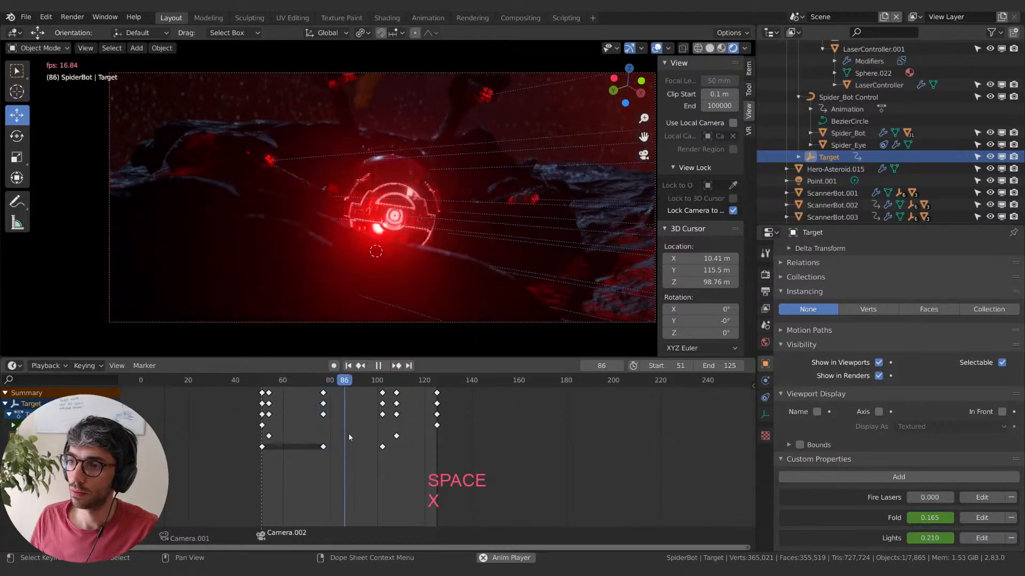
pyautogui.press('space')
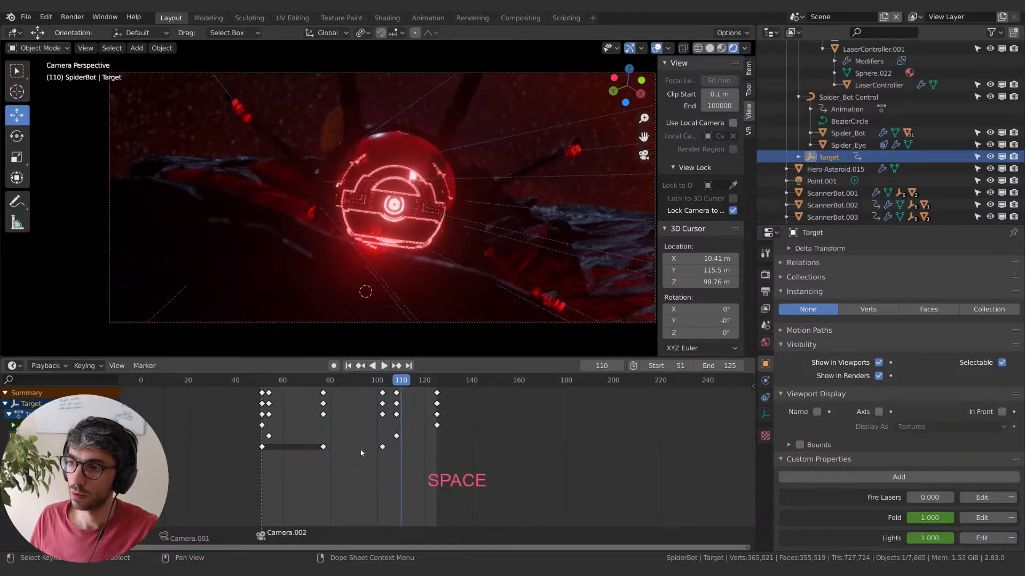
# - Select the Point.001 light and move it to the centre of the robot's eye at frame 97
pyautogui.click(821, 181)
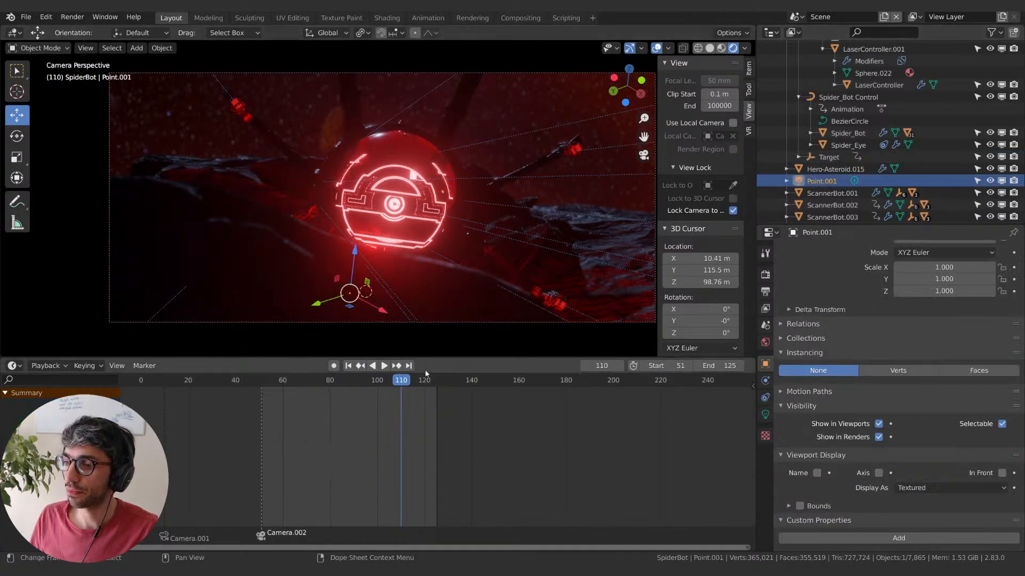
pyautogui.moveTo(386, 384); pyautogui.dragTo(369, 380)
pyautogui.press('g')
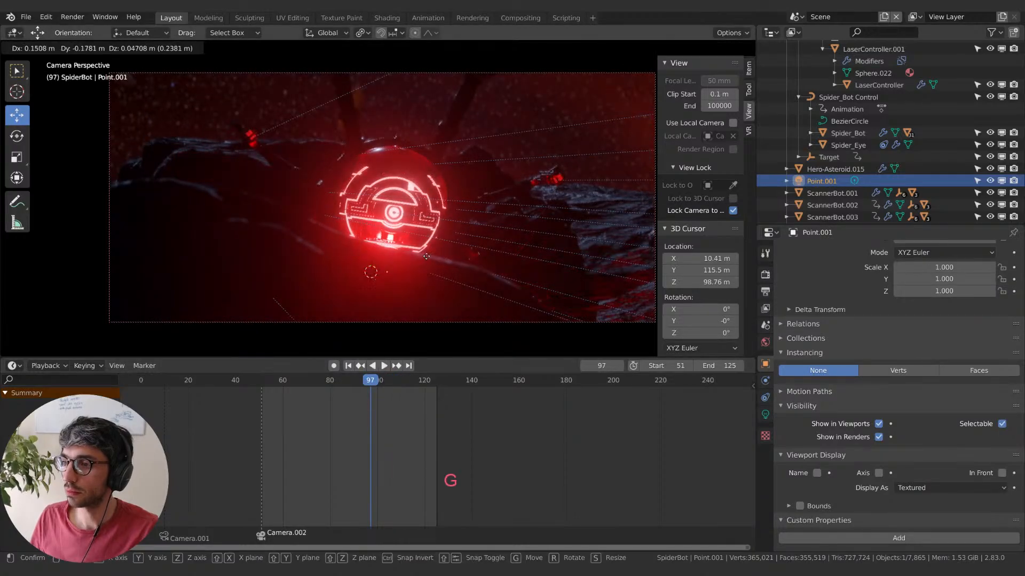
pyautogui.click(421, 217)
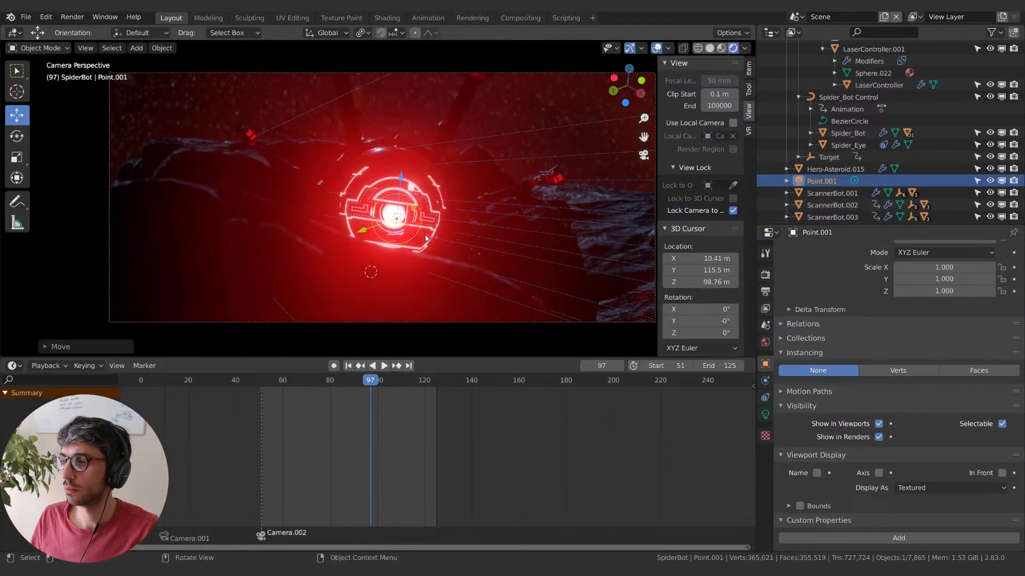
# - Set Point.001's power to 108.5 W and radius to 1.01 m, and move it near the robot's lower-right leg
pyautogui.click(765, 414)
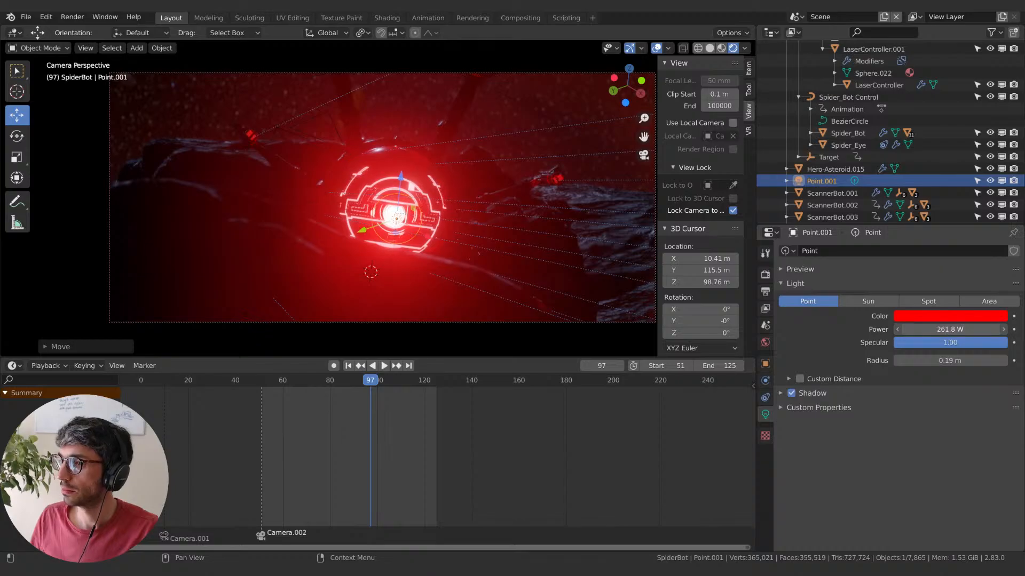
pyautogui.moveTo(950, 329)
pyautogui.mouseDown()
pyautogui.moveTo(935, 330)
pyautogui.moveTo(951, 329)
pyautogui.mouseUp()
pyautogui.press('g')
pyautogui.click(588, 329)
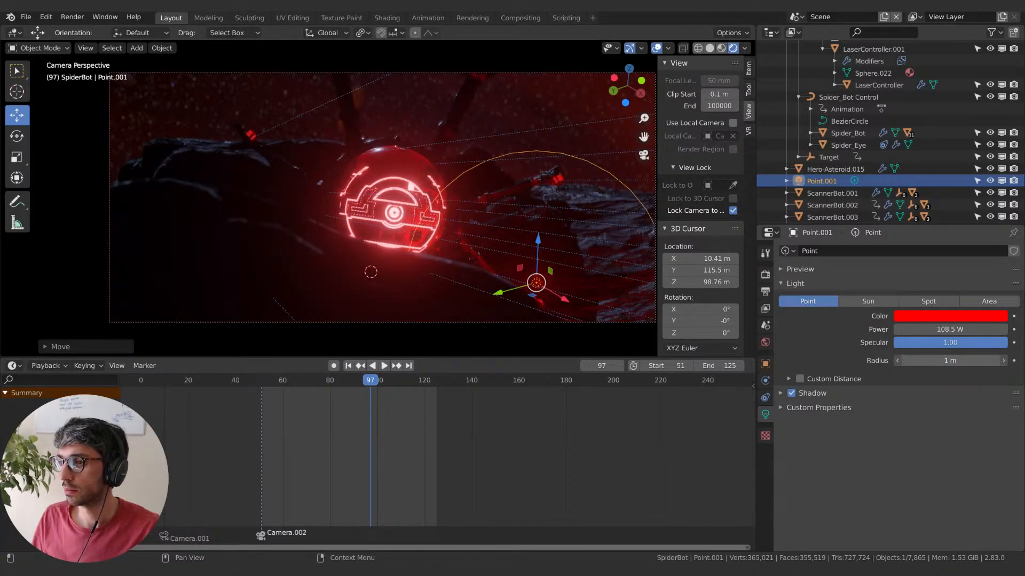
pyautogui.press('g')
pyautogui.click(475, 316)
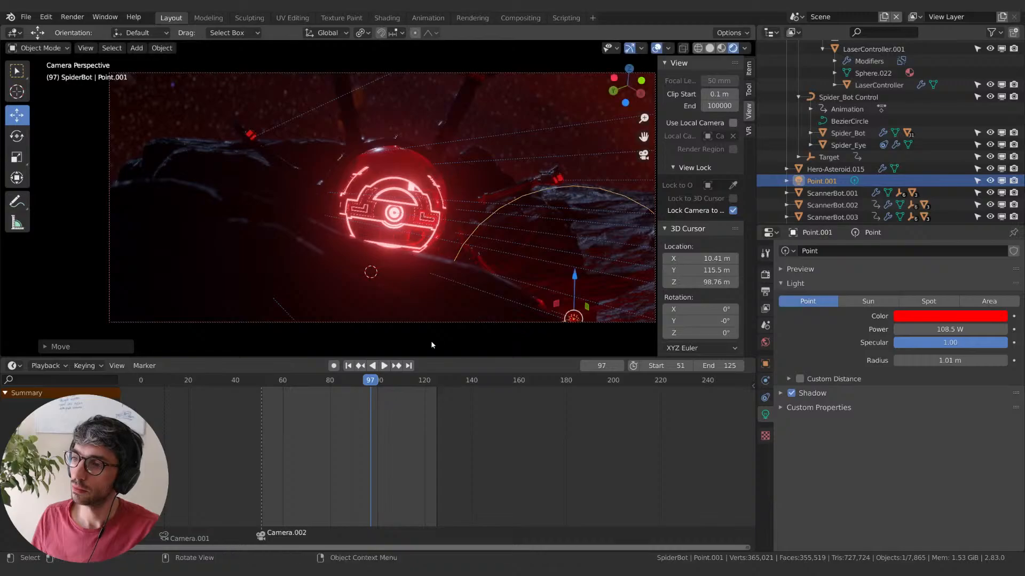
# - Try placing the Point.001 light above the robot's upper-left leg at frame 118
pyautogui.press('space')
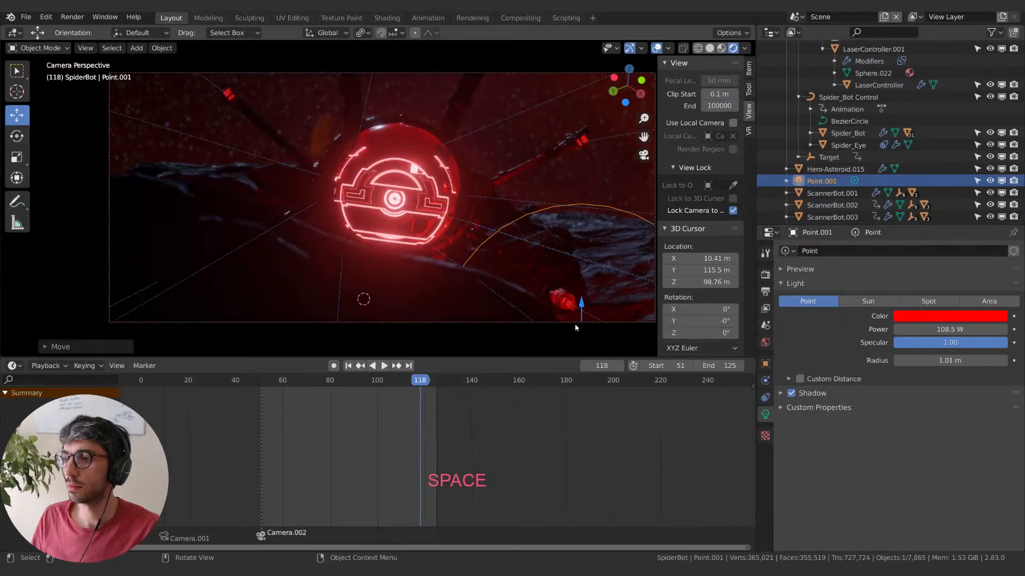
pyautogui.press('g')
pyautogui.press('z')
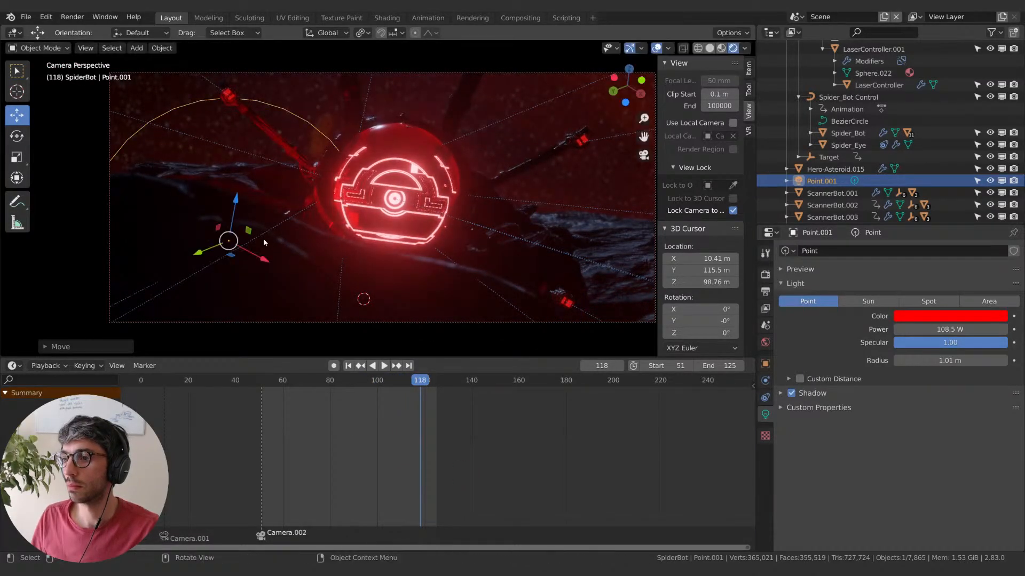
pyautogui.click(264, 75)
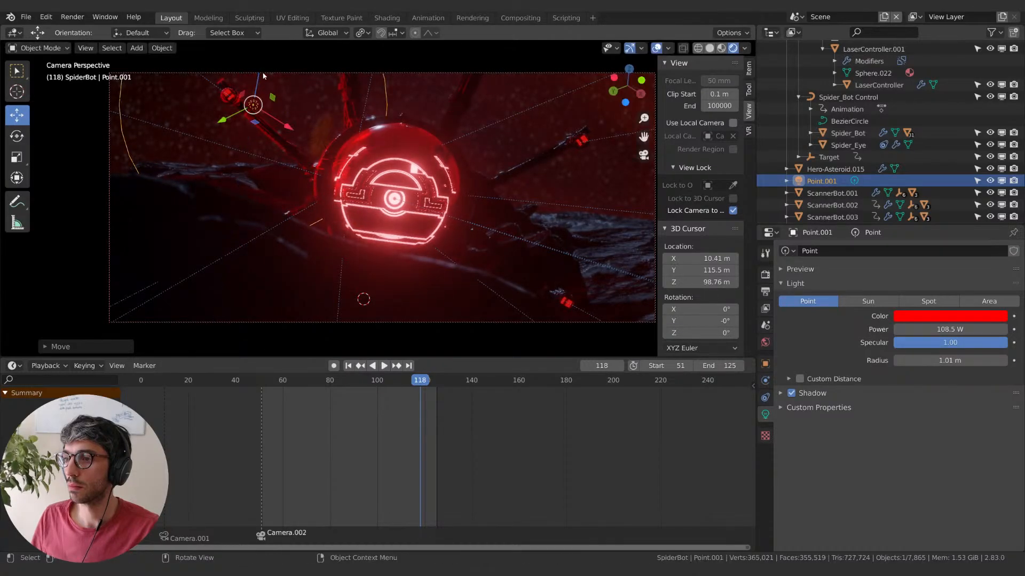
pyautogui.press('g')
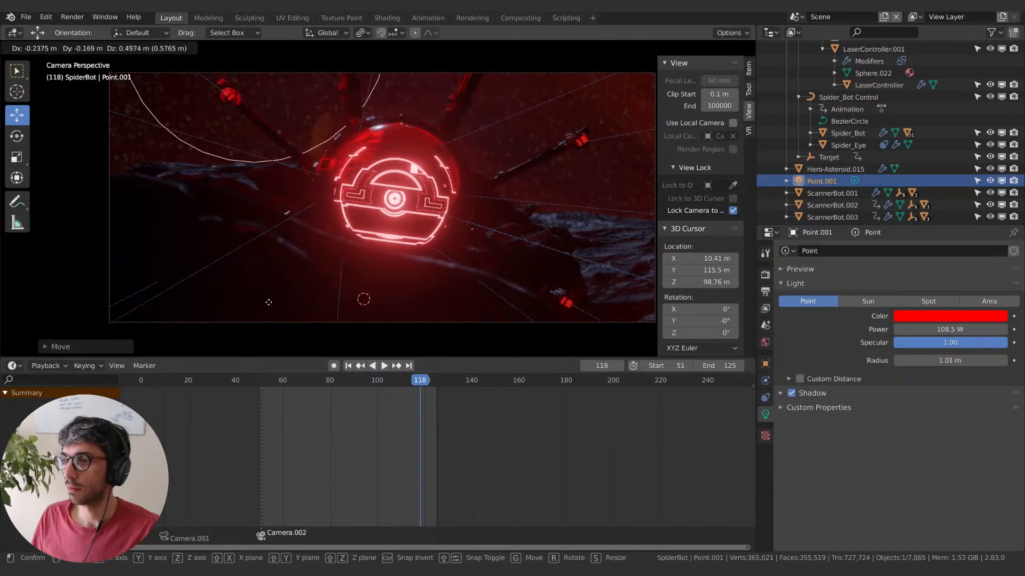
pyautogui.click(269, 302)
# - Move the Point.001 light low beneath the robot's sphere at frame 85 and play the shot from frame 57
pyautogui.press('space')
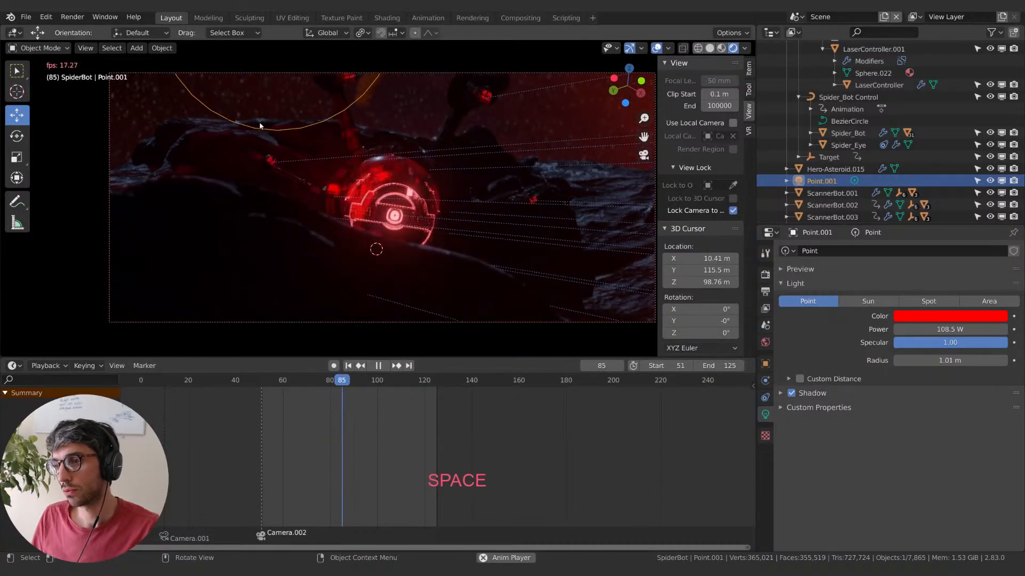
pyautogui.press('g')
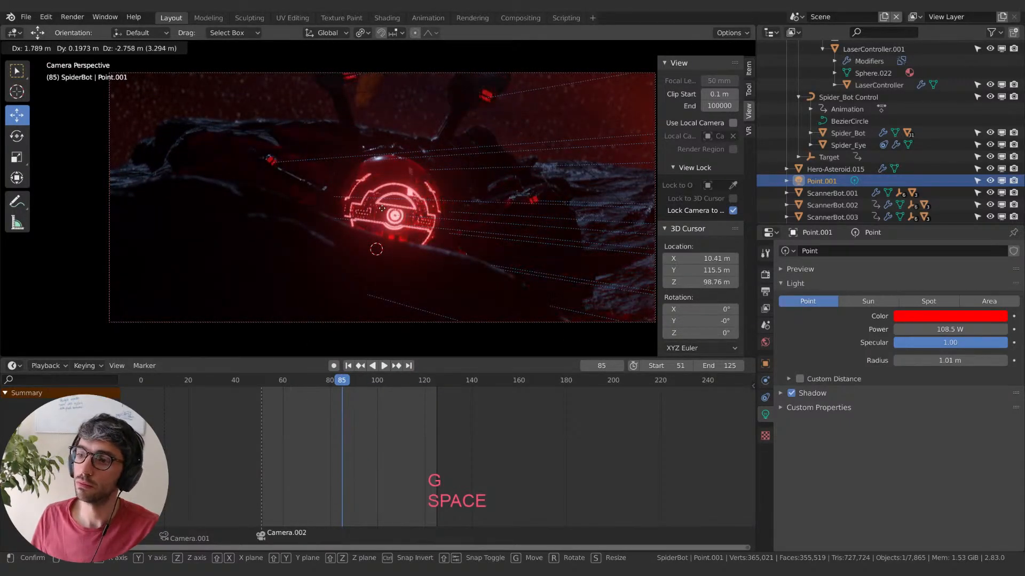
pyautogui.click(393, 158)
pyautogui.click(276, 380)
pyautogui.press('space')
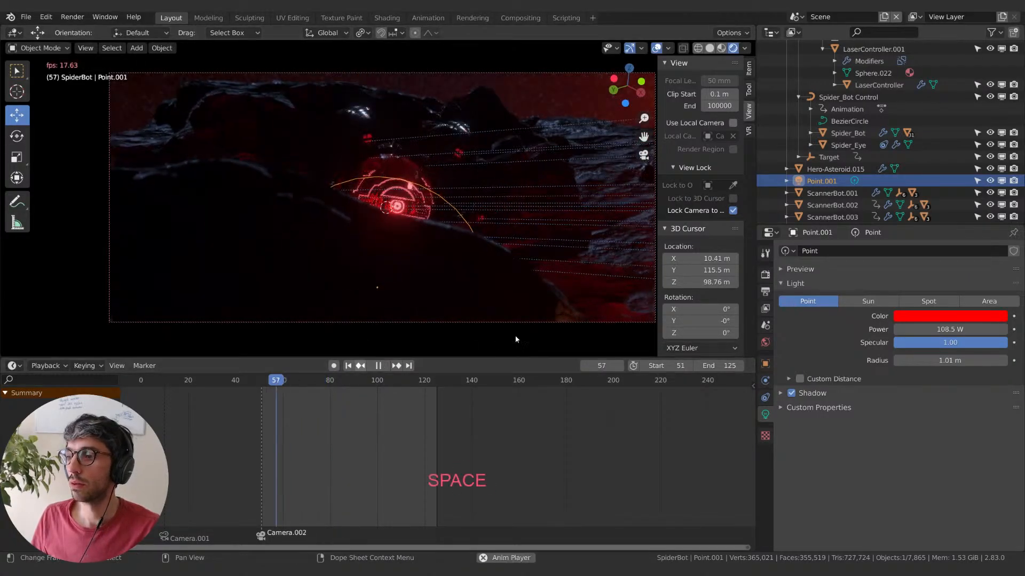
# - Raise Point.001's power to 332.9 W and play the shot to check the lighting
pyautogui.press('space')
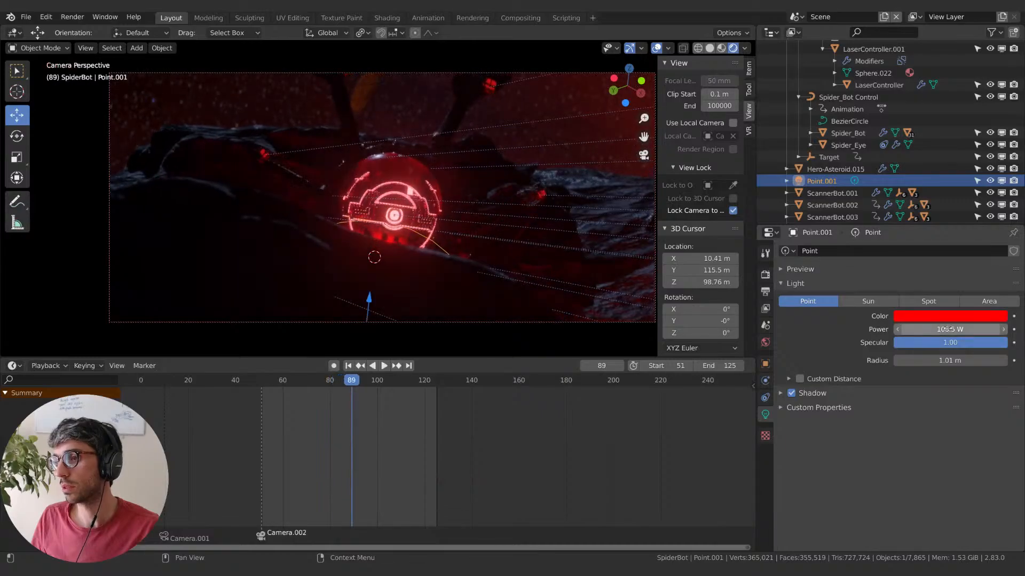
pyautogui.press('space')
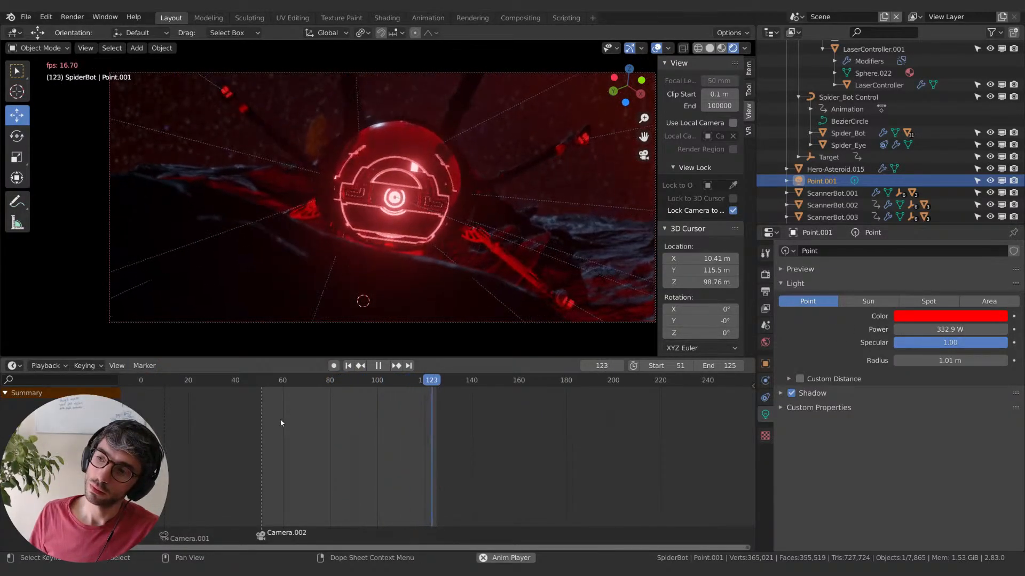
pyautogui.press('space')
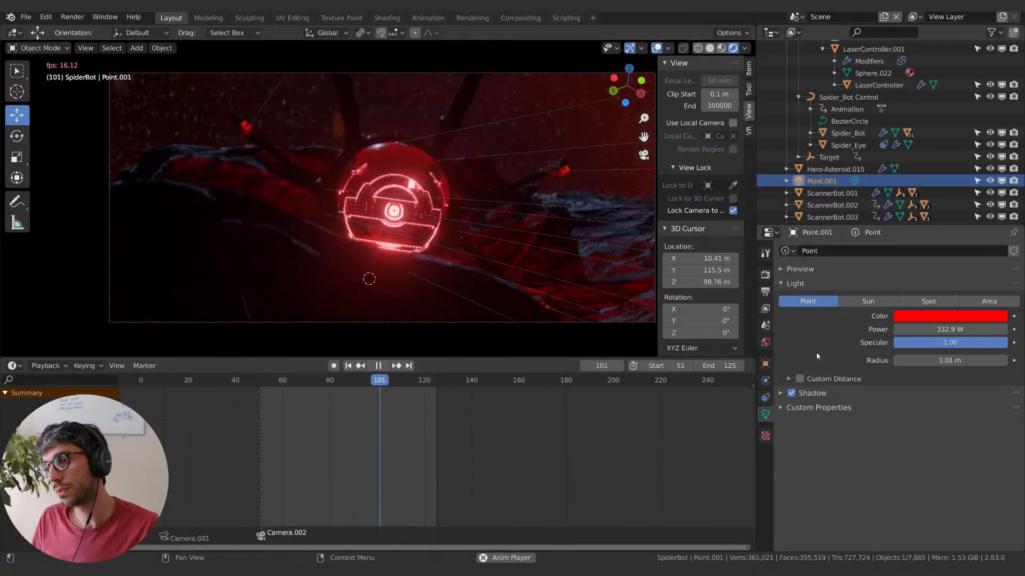
pyautogui.press('space')
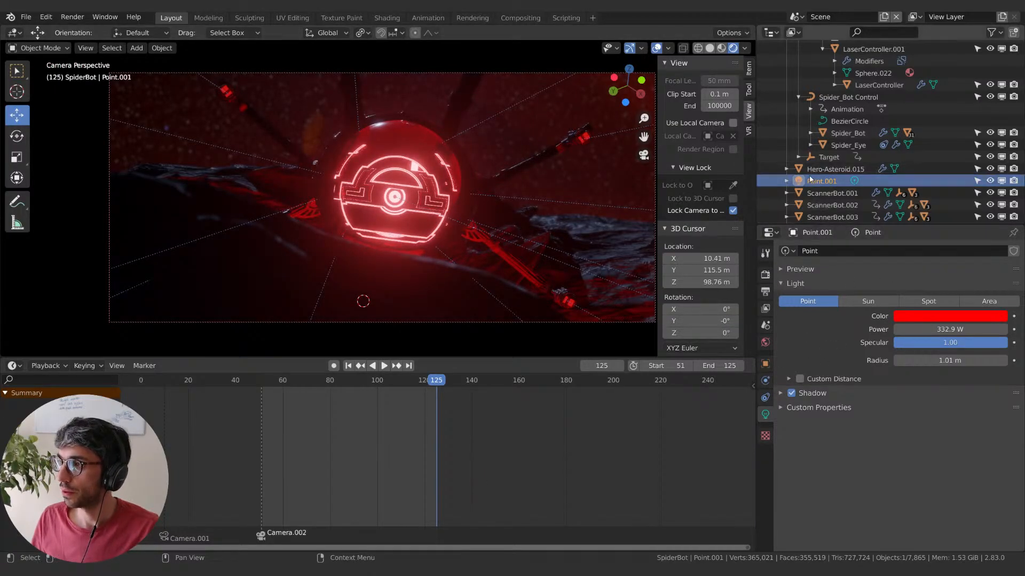
# - Select the Target empty, then play the shot and try moving the empty at frame 87
pyautogui.click(829, 157)
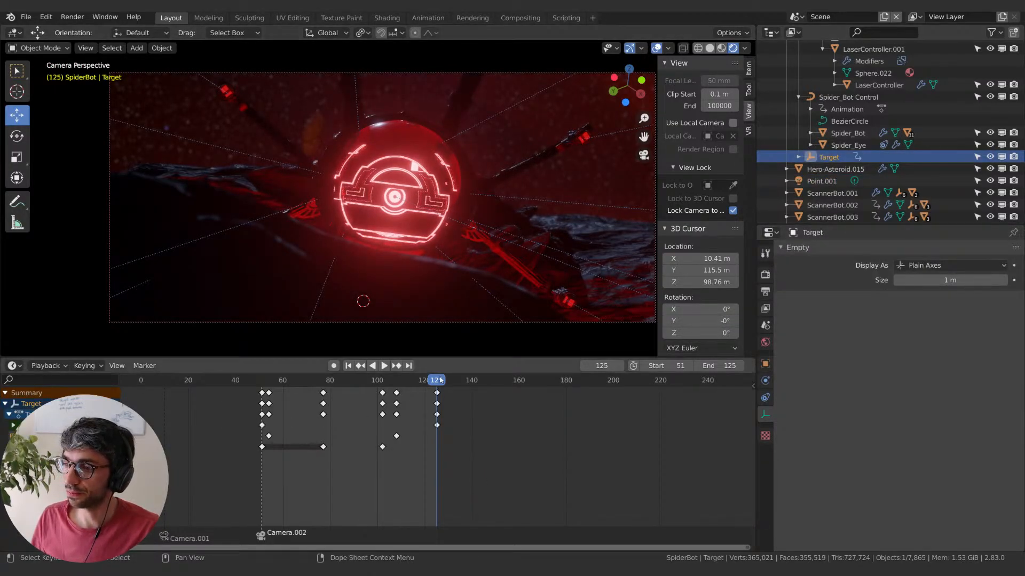
pyautogui.moveTo(429, 381); pyautogui.dragTo(265, 389)
pyautogui.press('space')
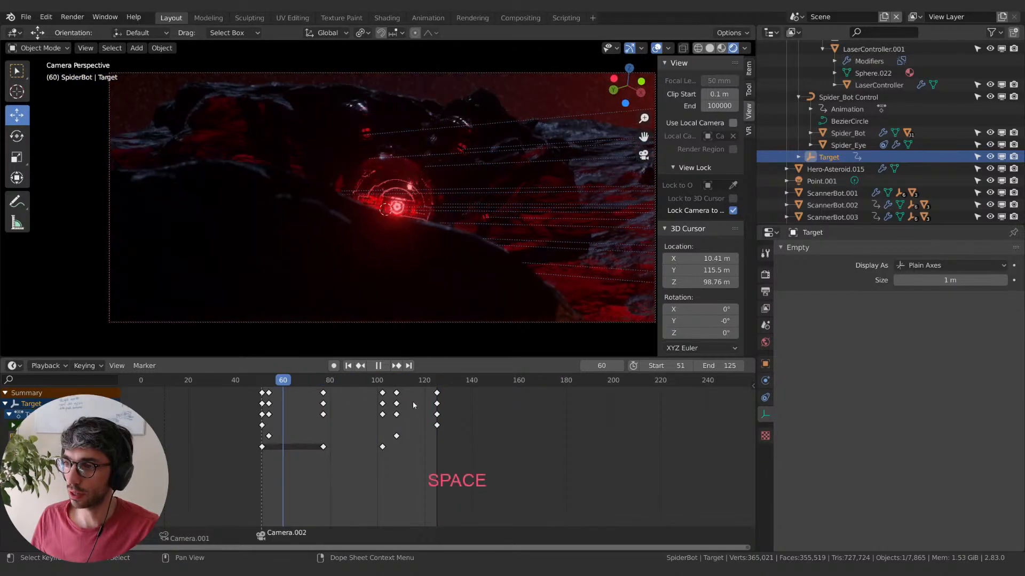
pyautogui.press('space')
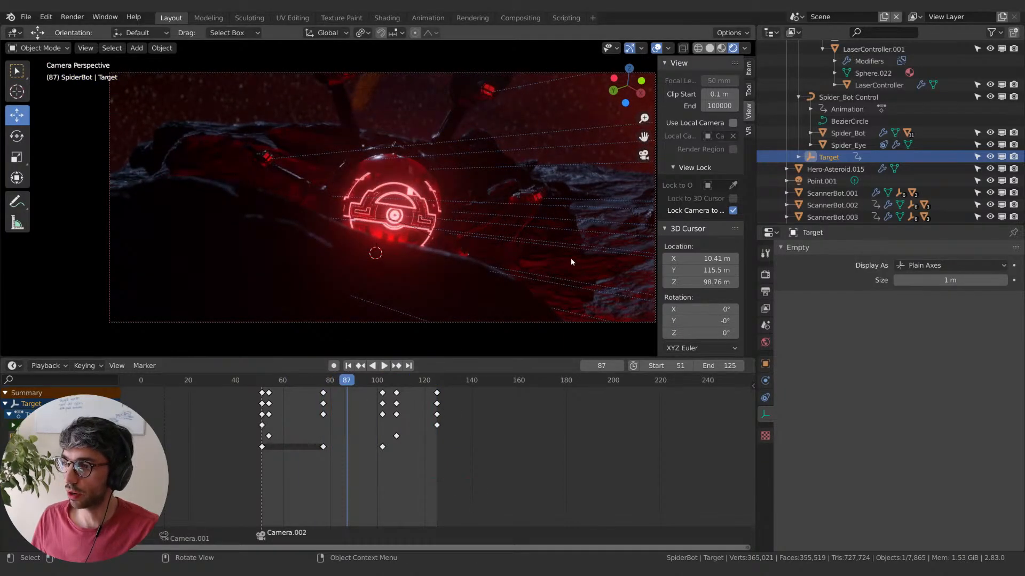
pyautogui.press('g')
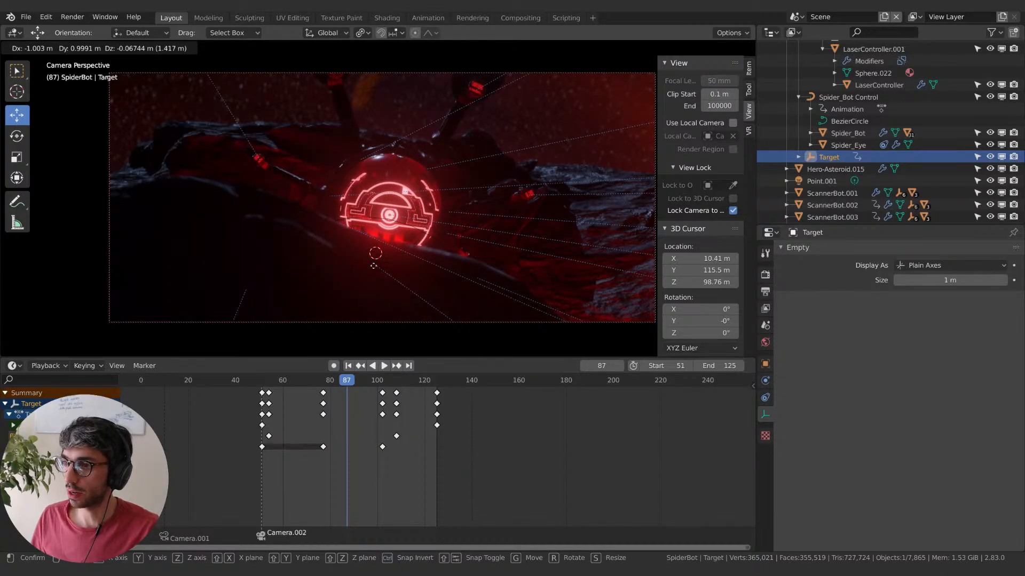
pyautogui.press('Escape')
# - Enable auto keying and move Target around during playback to record its motion live across the shot
pyautogui.click(292, 379)
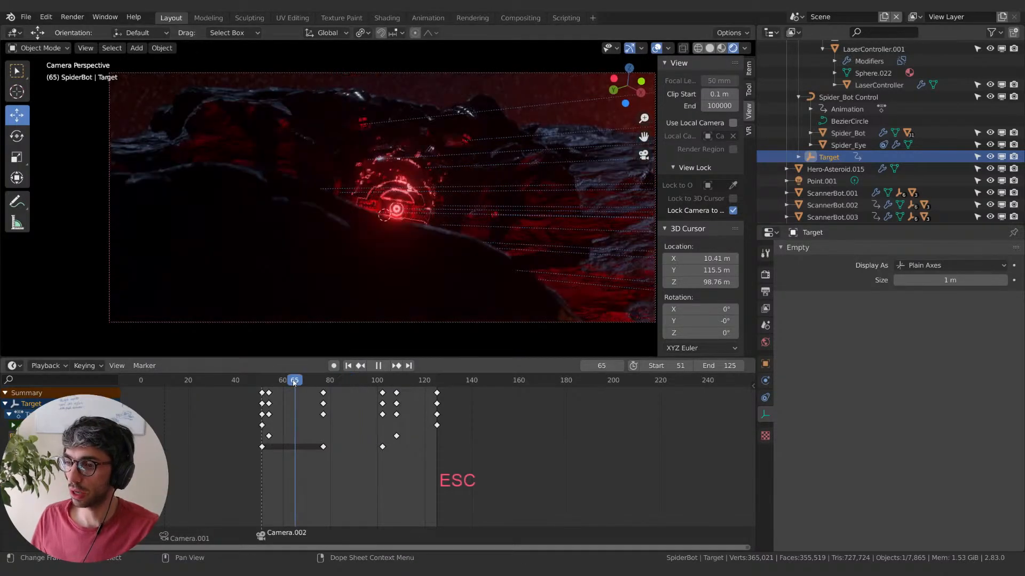
pyautogui.click(334, 366)
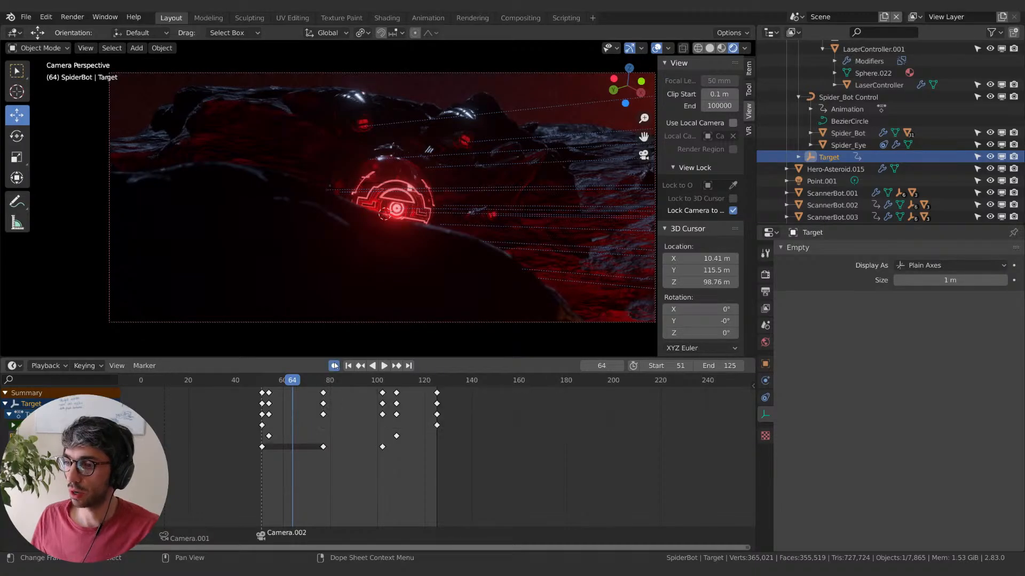
pyautogui.press('space')
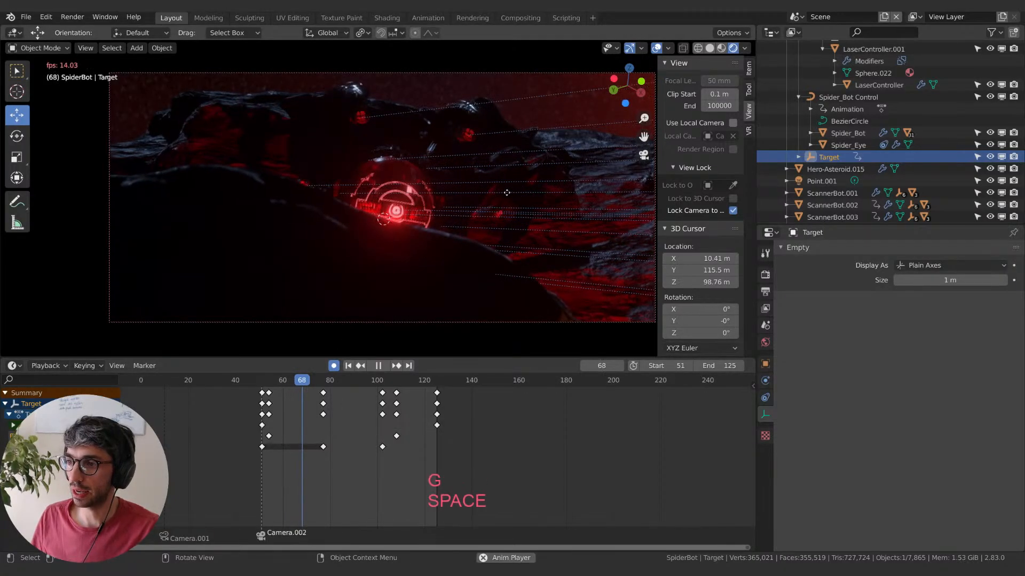
pyautogui.press('g')
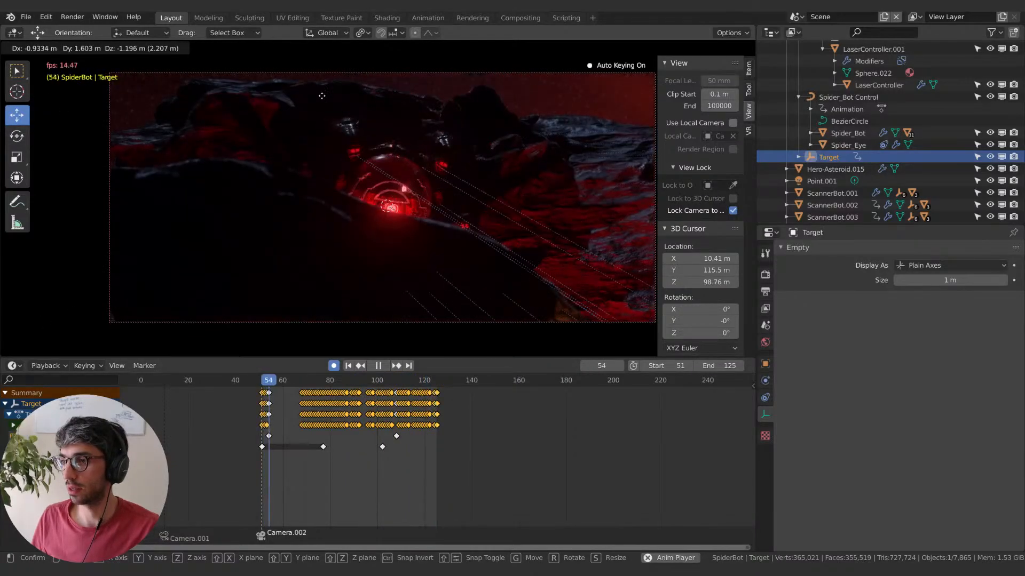
pyautogui.press('Escape')
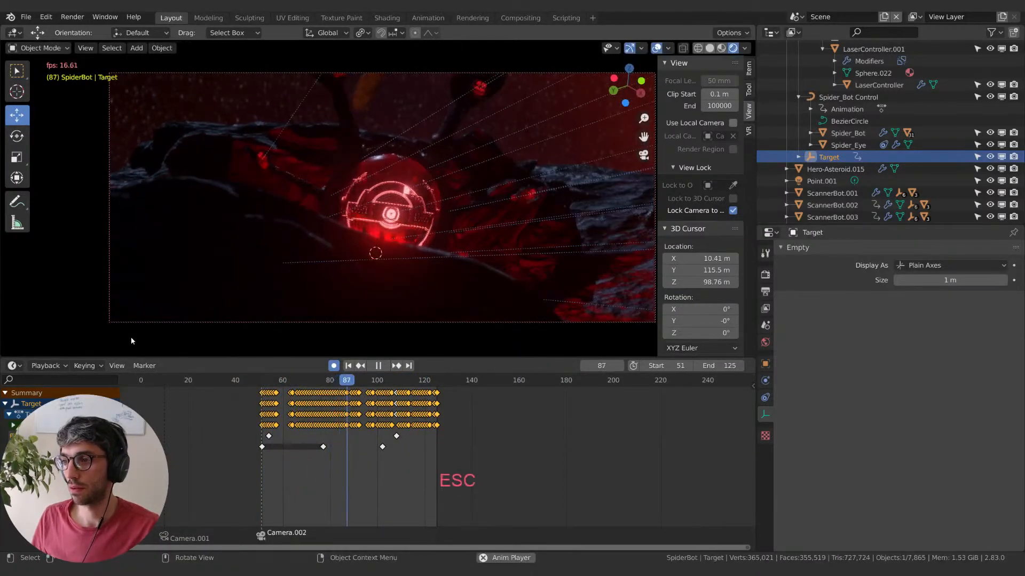
pyautogui.click(130, 338)
pyautogui.press('space')
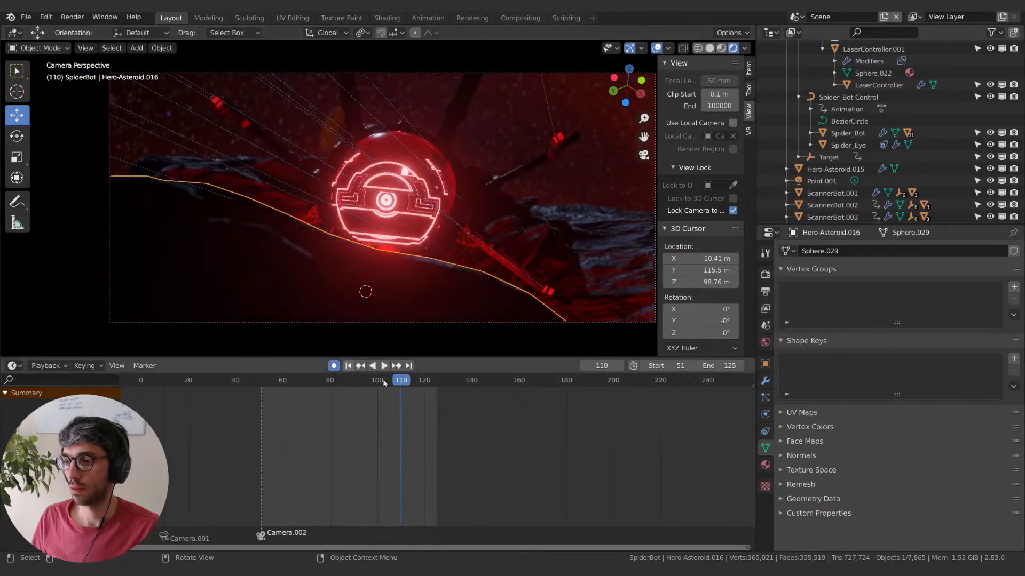
# - Turn off auto keying, replay the shot from frame 51, and frame all of Target's recorded keyframes in the timeline
pyautogui.click(348, 365)
pyautogui.press('space')
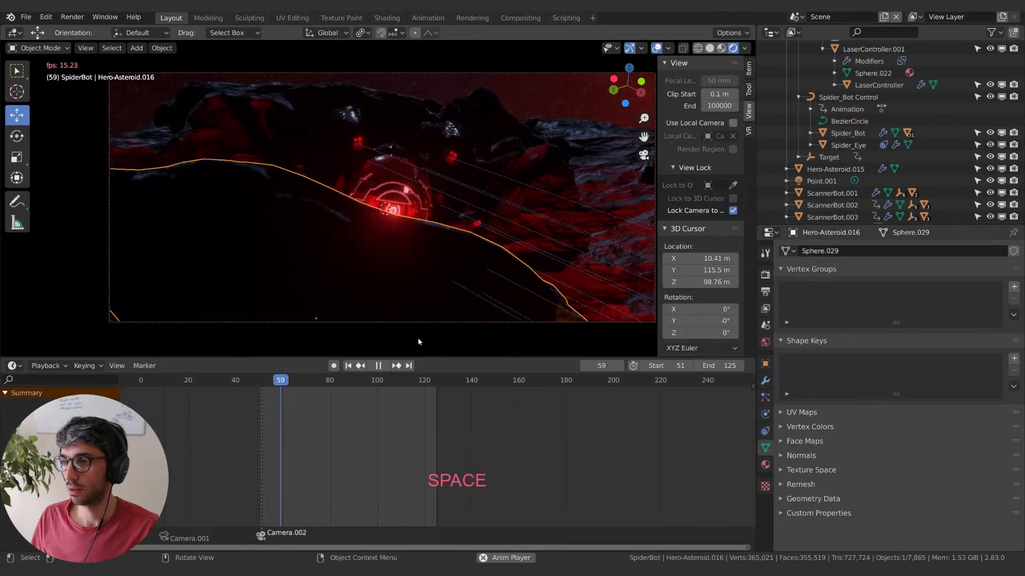
pyautogui.press('space')
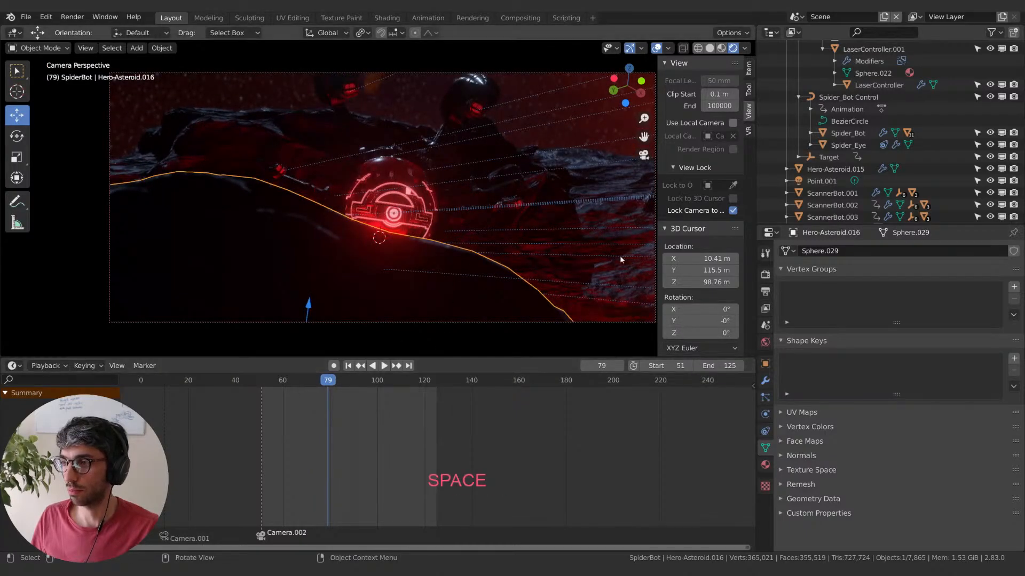
pyautogui.click(827, 157)
pyautogui.press('Home')
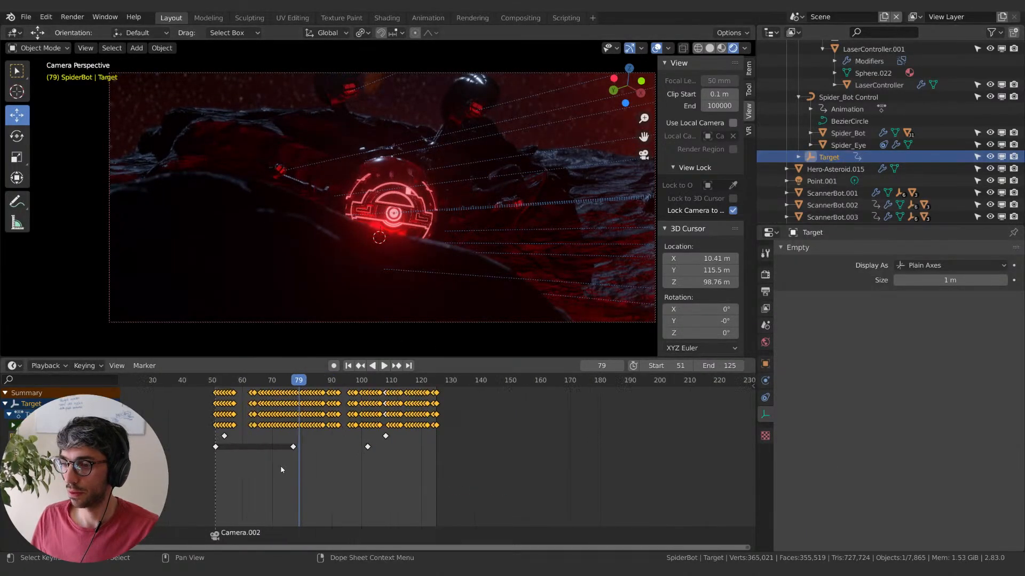
# - Delete Target's keyframes from frames 77 to 82 and replay the shot to check the eye motion
pyautogui.moveTo(450, 465); pyautogui.dragTo(465, 462, button='middle')
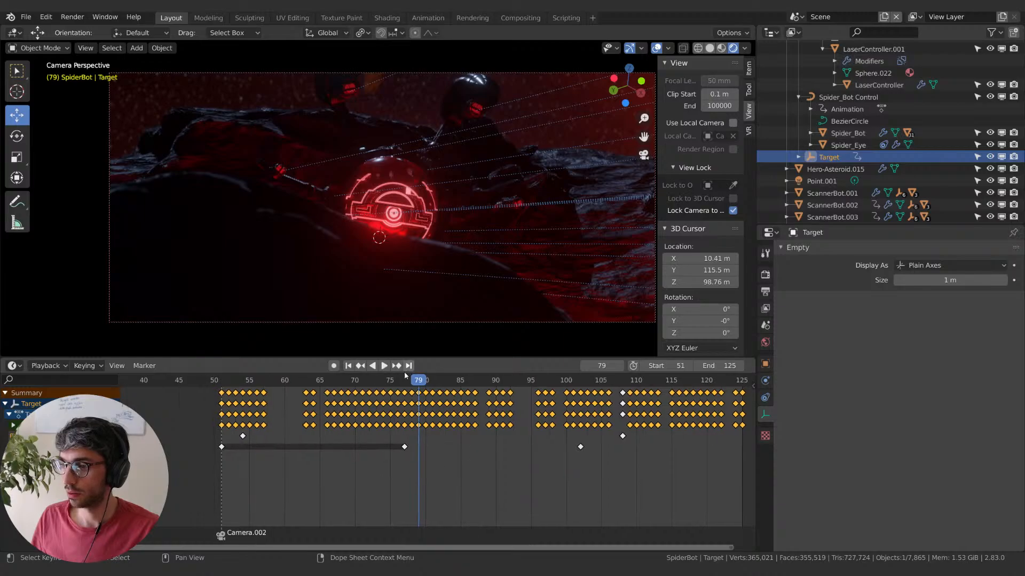
pyautogui.moveTo(417, 385); pyautogui.dragTo(441, 396)
pyautogui.press('x')
pyautogui.click(440, 396)
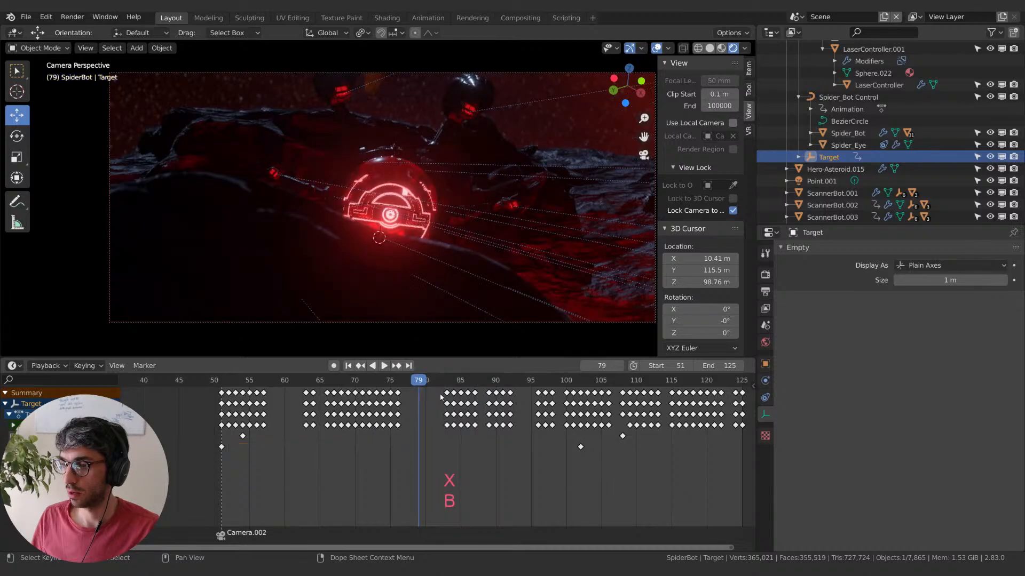
pyautogui.press('space')
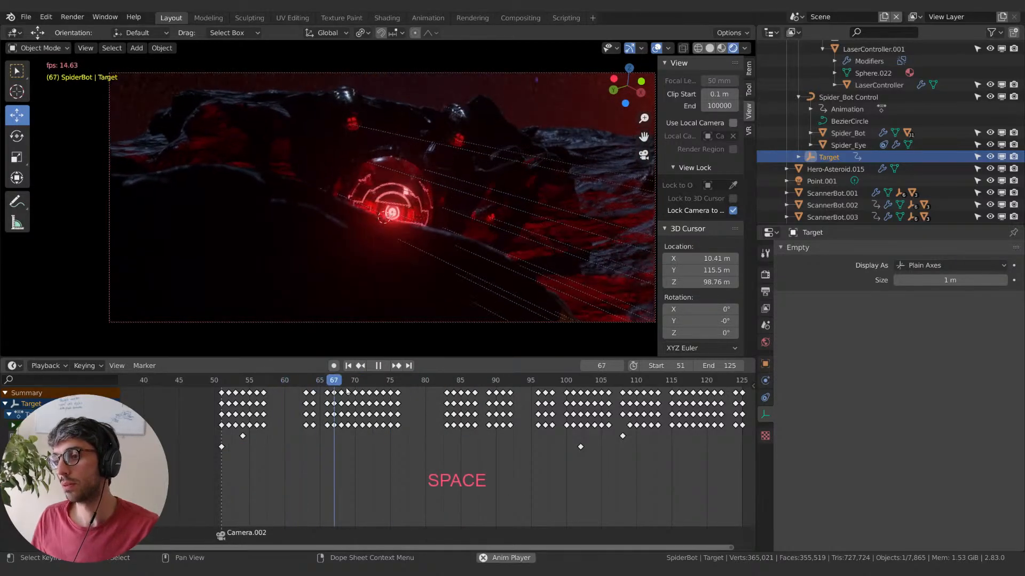
pyautogui.press('space')
pyautogui.click(333, 382)
pyautogui.press('space')
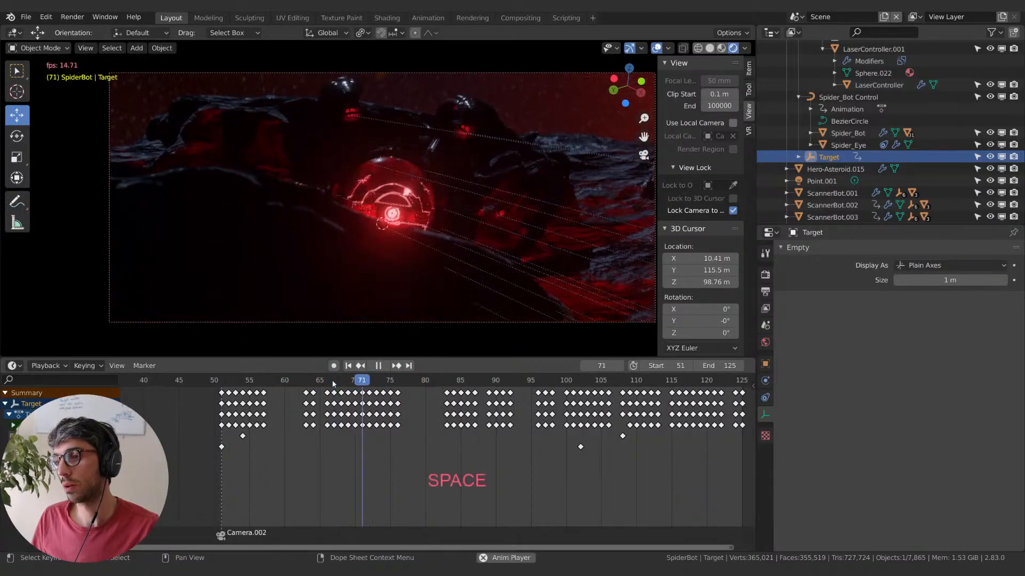
pyautogui.press('space')
pyautogui.click(343, 382)
pyautogui.press('space')
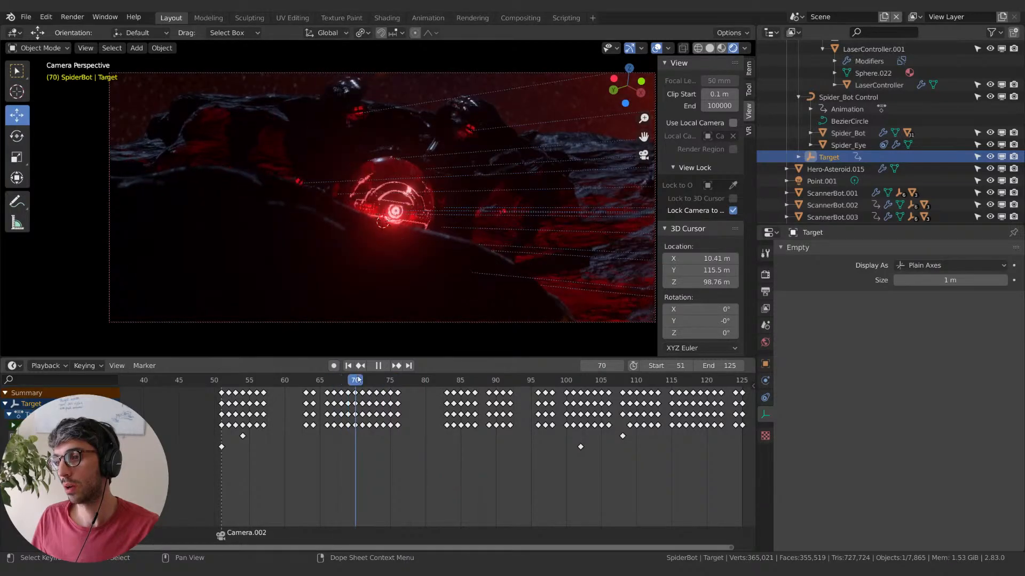
# - Delete Target's keyframes from frames 69 to 71 and replay the shot
pyautogui.moveTo(369, 399); pyautogui.dragTo(369, 399)
pyautogui.press('x')
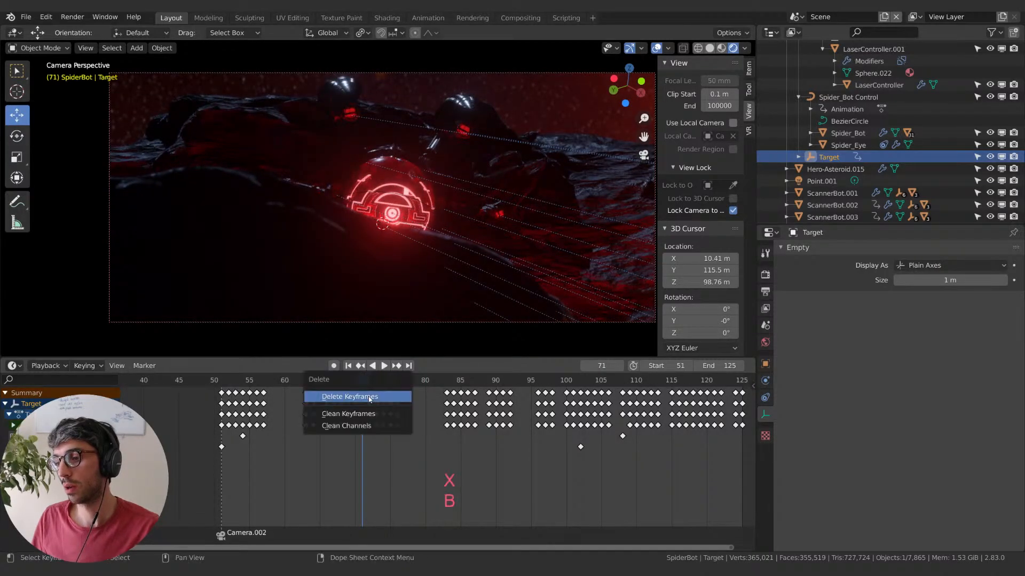
pyautogui.click(367, 400)
pyautogui.press('space')
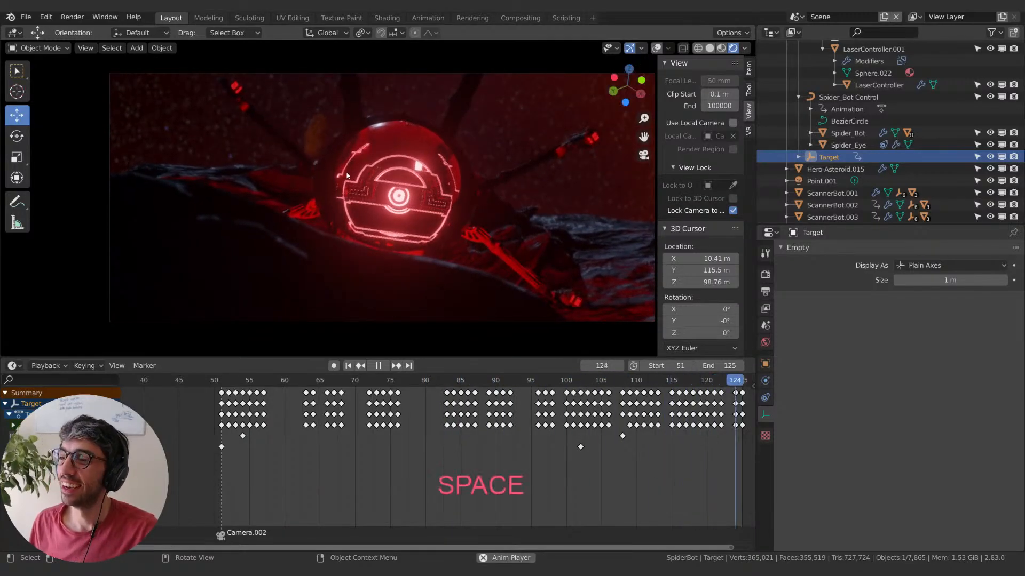
# - Split the viewport, make the new area a Shader Editor, and bring Spider_Eye's Mapping and Voronoi Texture nodes into view
pyautogui.moveTo(4, 353); pyautogui.dragTo(301, 331)
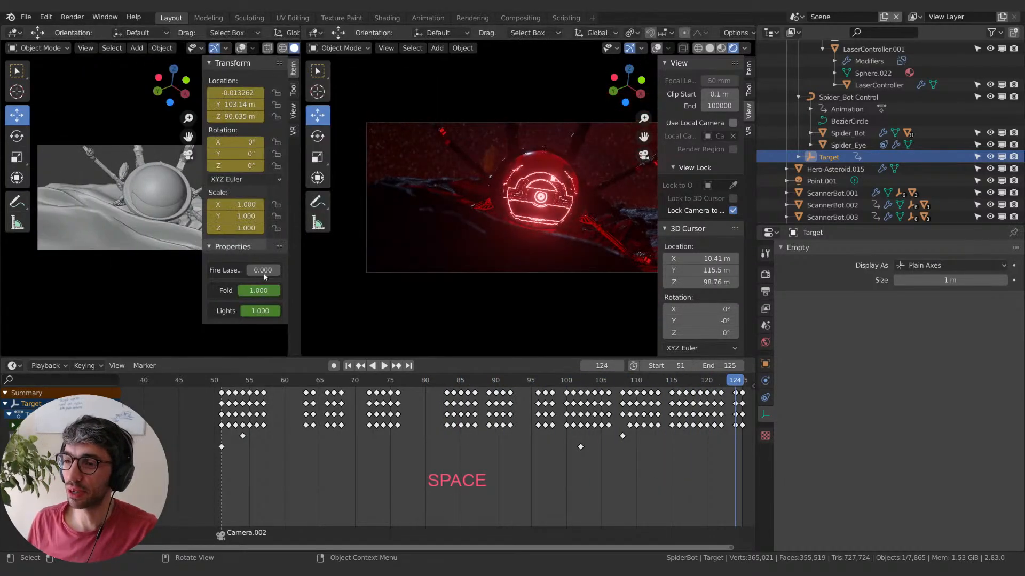
pyautogui.click(14, 32)
pyautogui.click(44, 117)
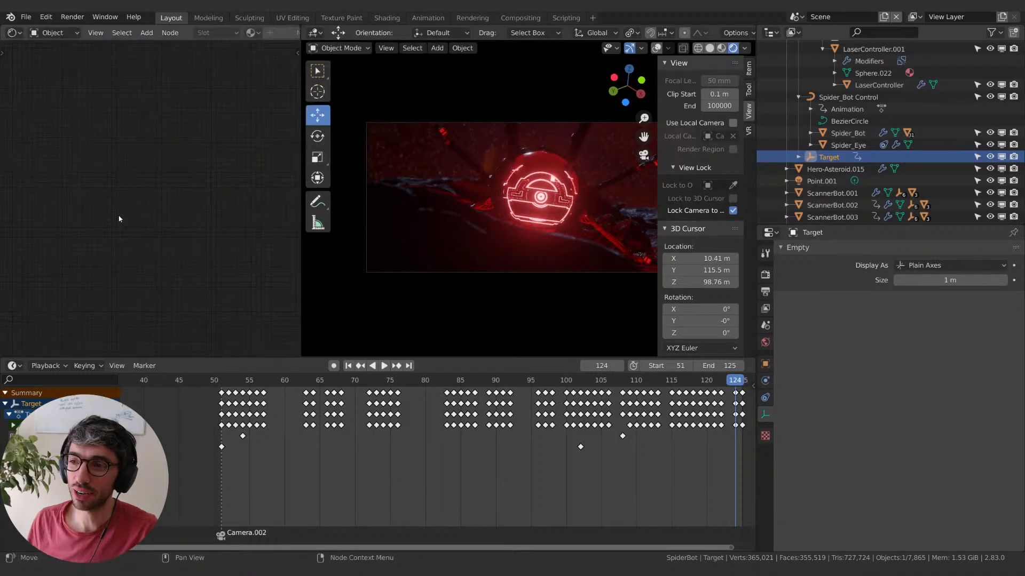
pyautogui.click(836, 145)
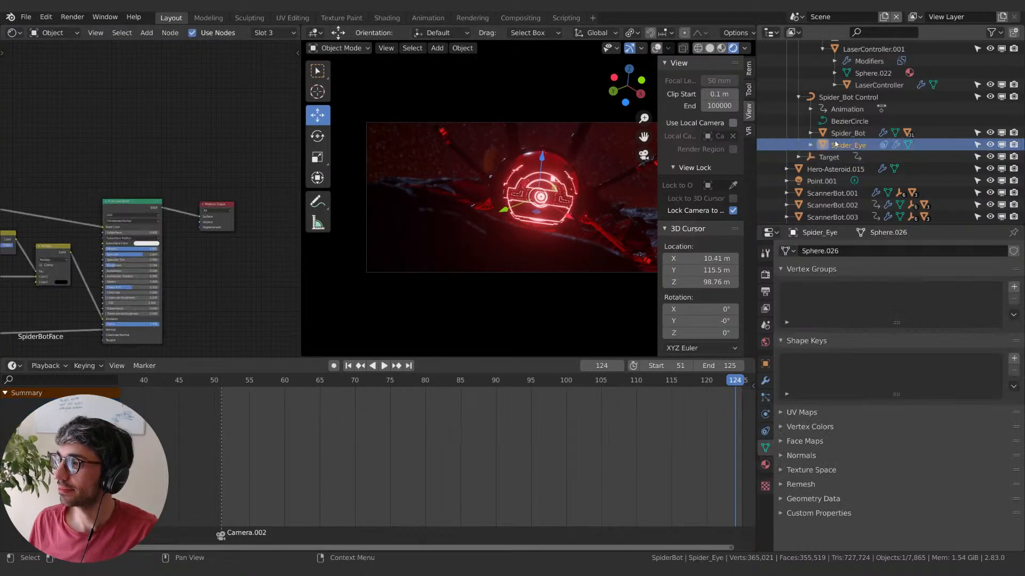
pyautogui.moveTo(38, 300); pyautogui.dragTo(211, 314, button='middle')
pyautogui.scroll(8, 229, 311)
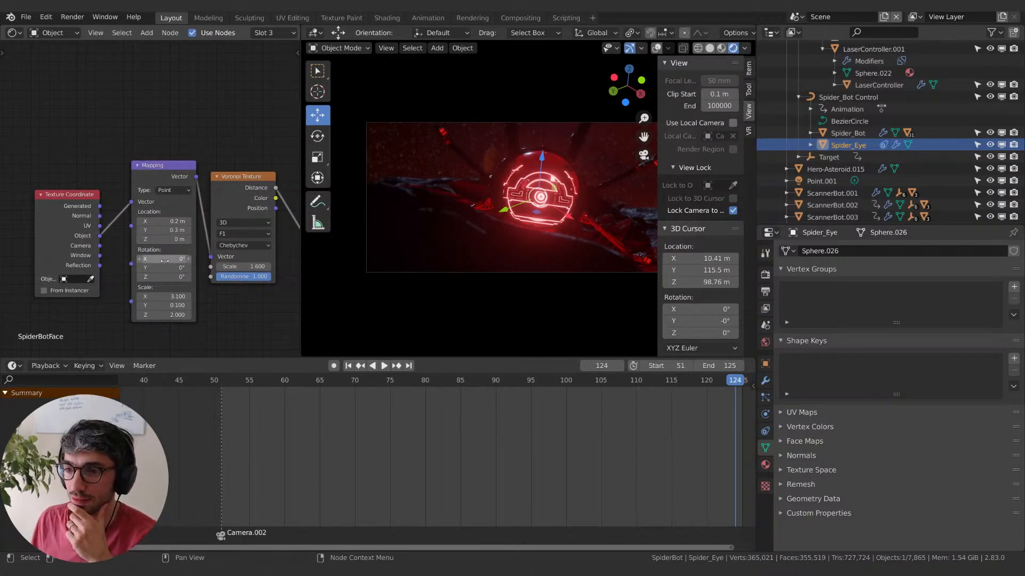
# - Try changing the Mapping node's Y location to test the eye pattern, then reset it to 0.3 m
pyautogui.moveTo(166, 230); pyautogui.dragTo(151, 230)
pyautogui.doubleClick(162, 230)
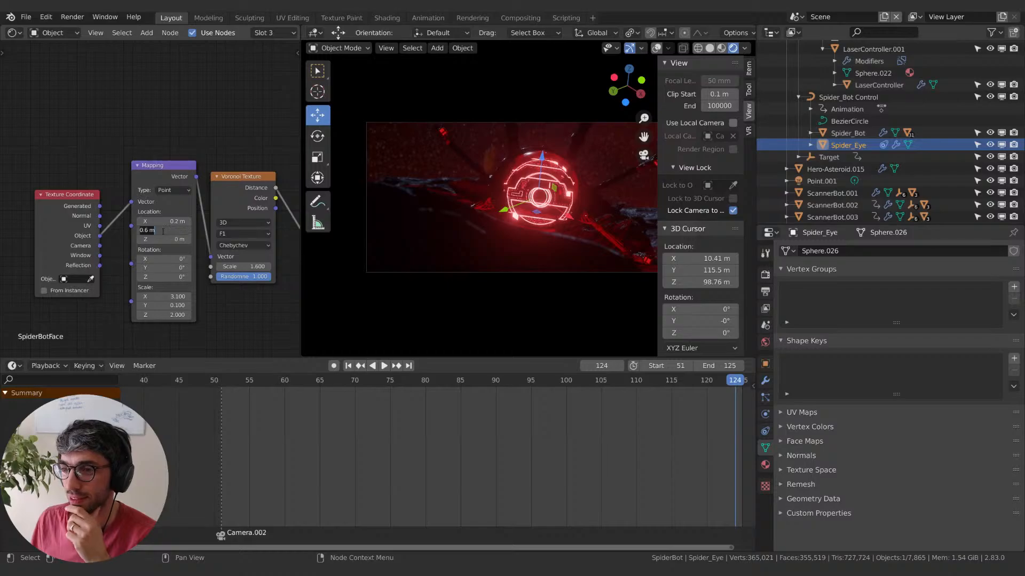
pyautogui.write('0.3')
pyautogui.press('Return')
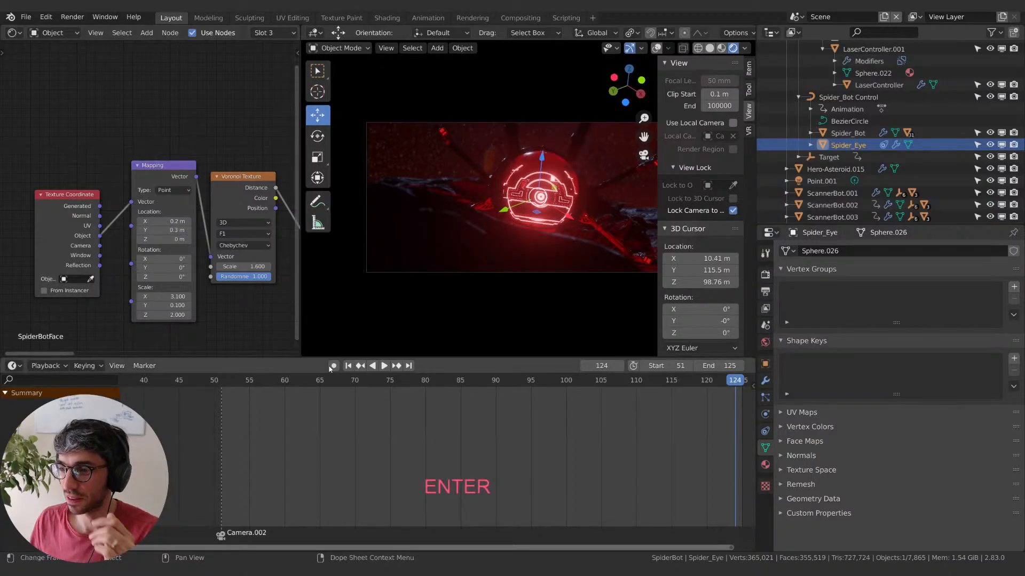
# - Play from the shot's start to frame 75 and keyframe the Mapping node's location with Y at 0.3 m
pyautogui.click(348, 367)
pyautogui.press('space')
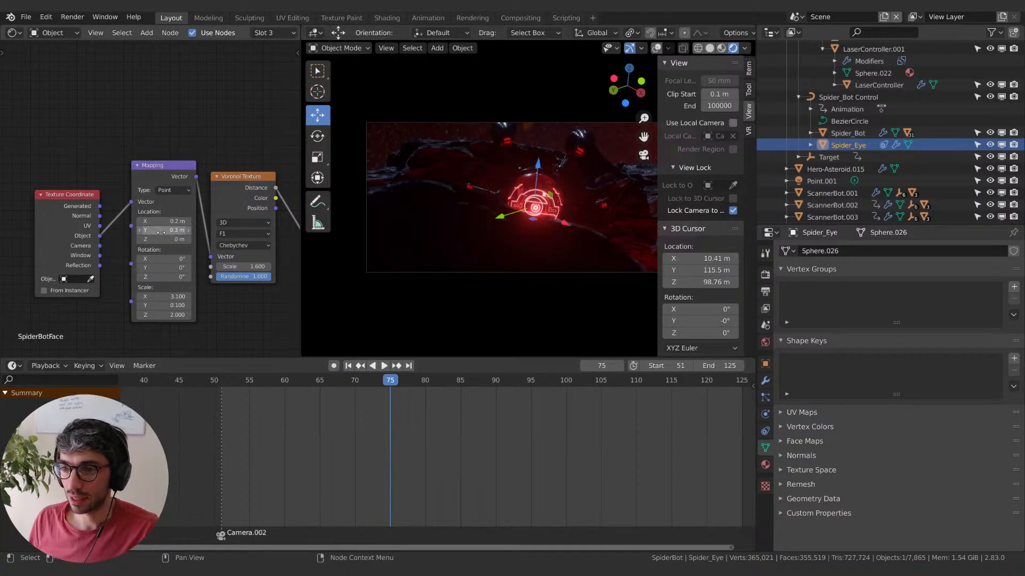
pyautogui.press('i')
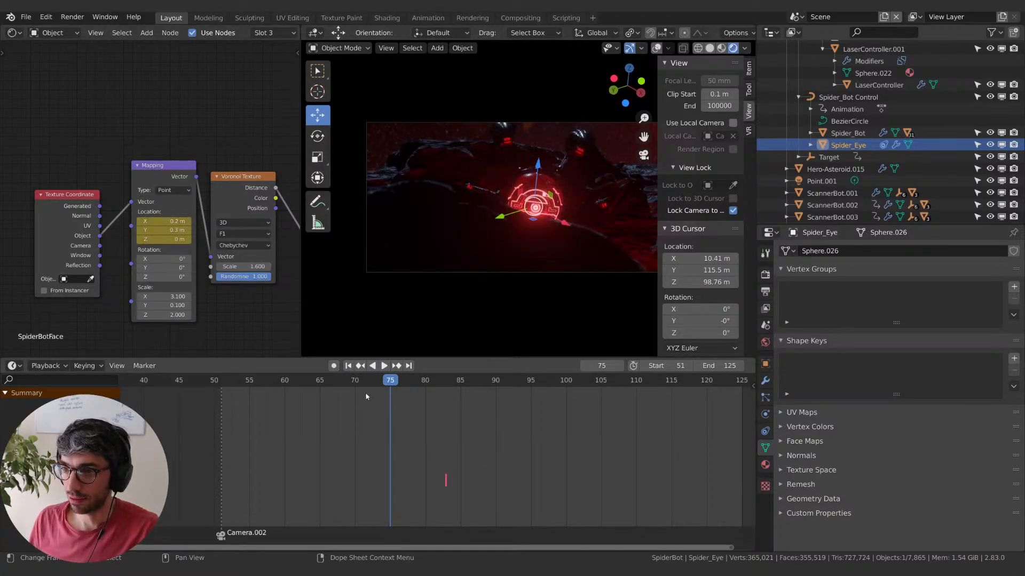
# - Advance to frame 103, shift the Mapping node's Y location to change the eye pattern, and keyframe it
pyautogui.press('space')
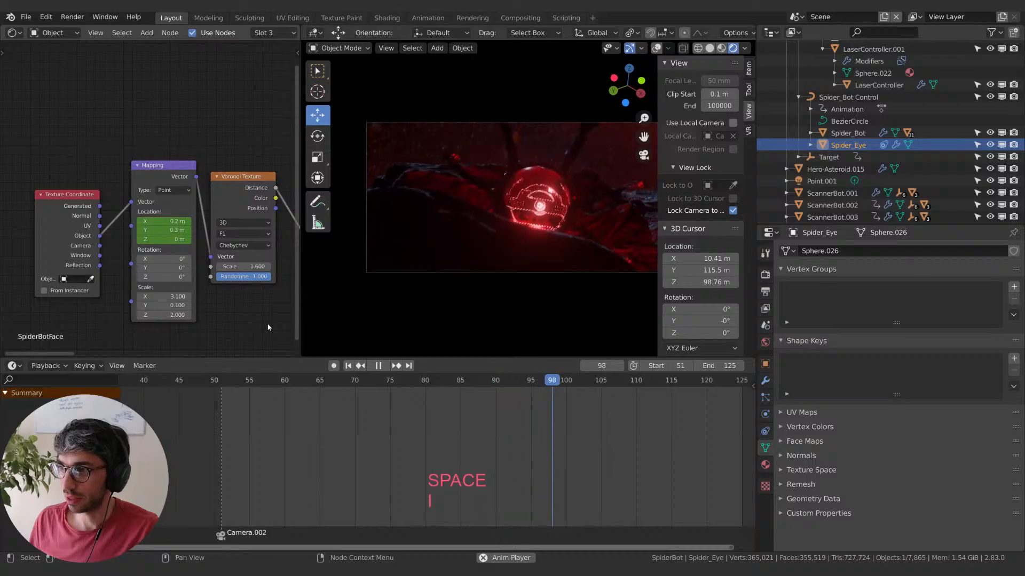
pyautogui.press('space')
pyautogui.moveTo(163, 231); pyautogui.dragTo(213, 231)
pyautogui.press('i')
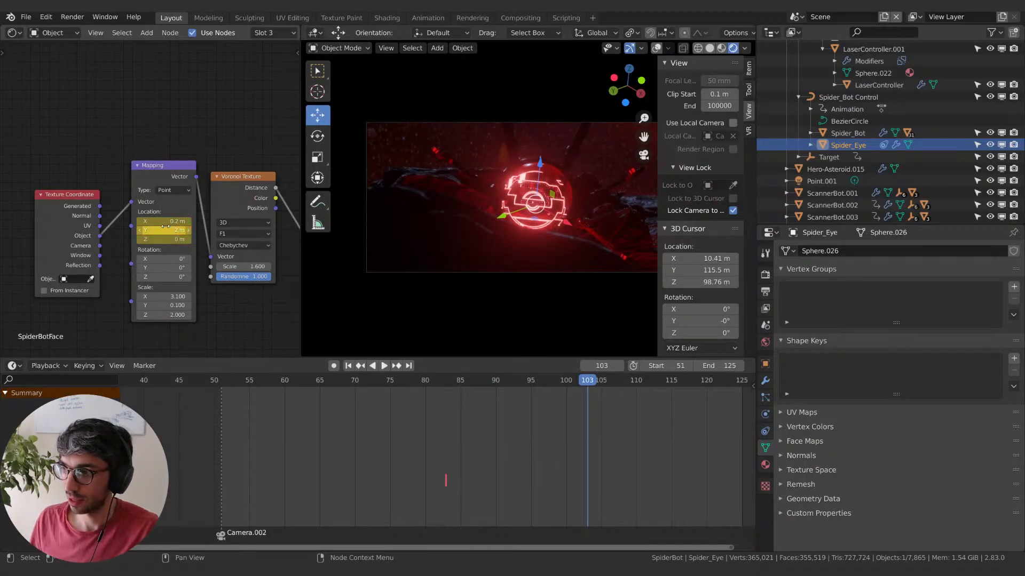
# - Set the Mapping node's Y location to 0.3 m at frame 113, keyframe it, and replay the shot from the start
pyautogui.press('space')
pyautogui.press('space')
pyautogui.click(166, 228)
pyautogui.write('.3')
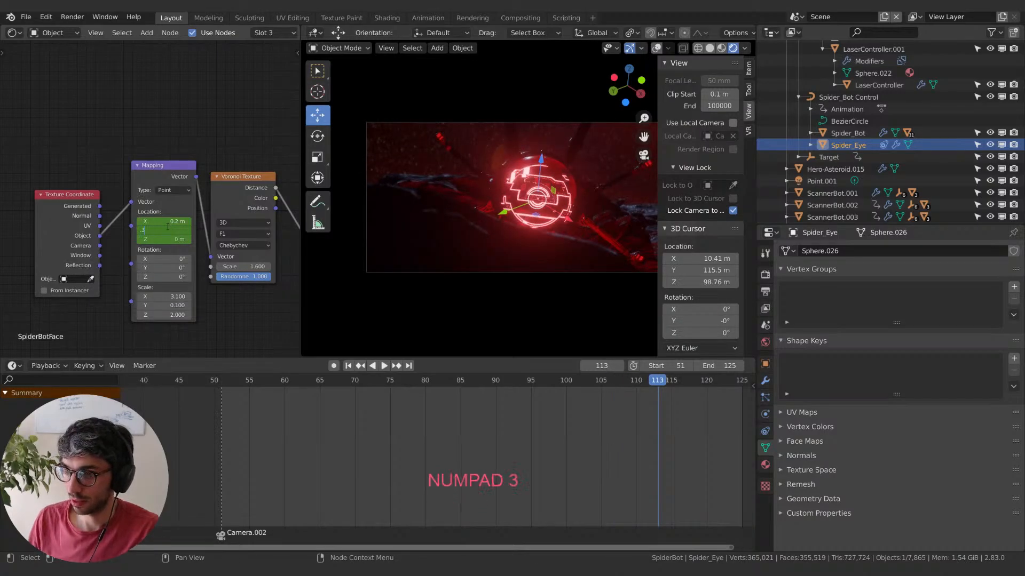
pyautogui.press('Return')
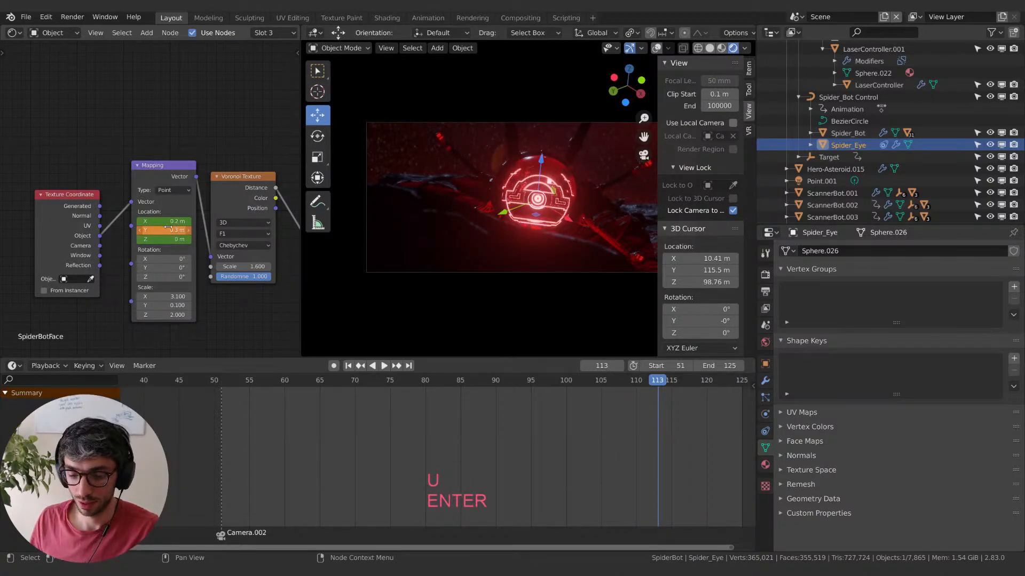
pyautogui.press('i')
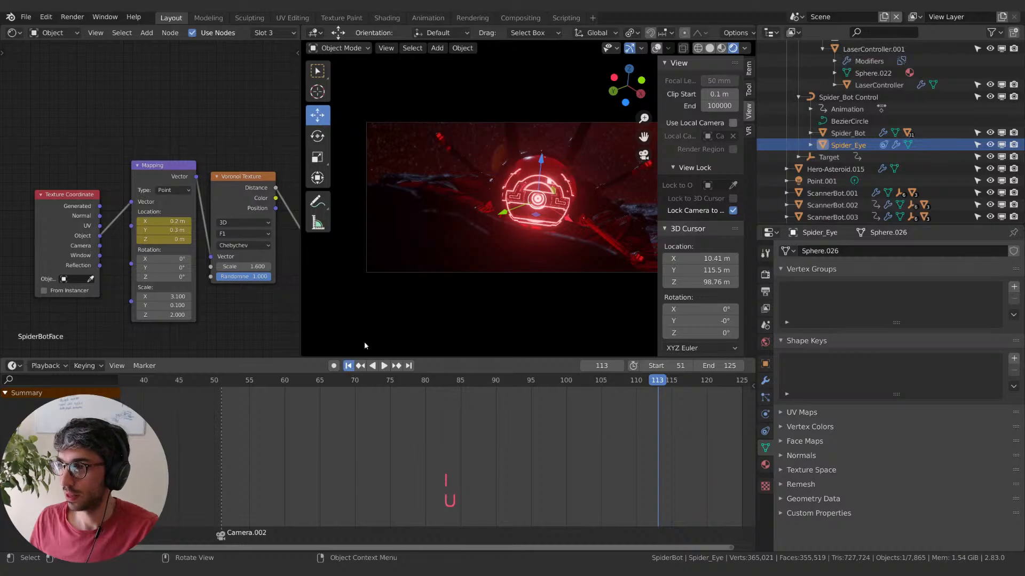
pyautogui.click(348, 366)
pyautogui.press('space')
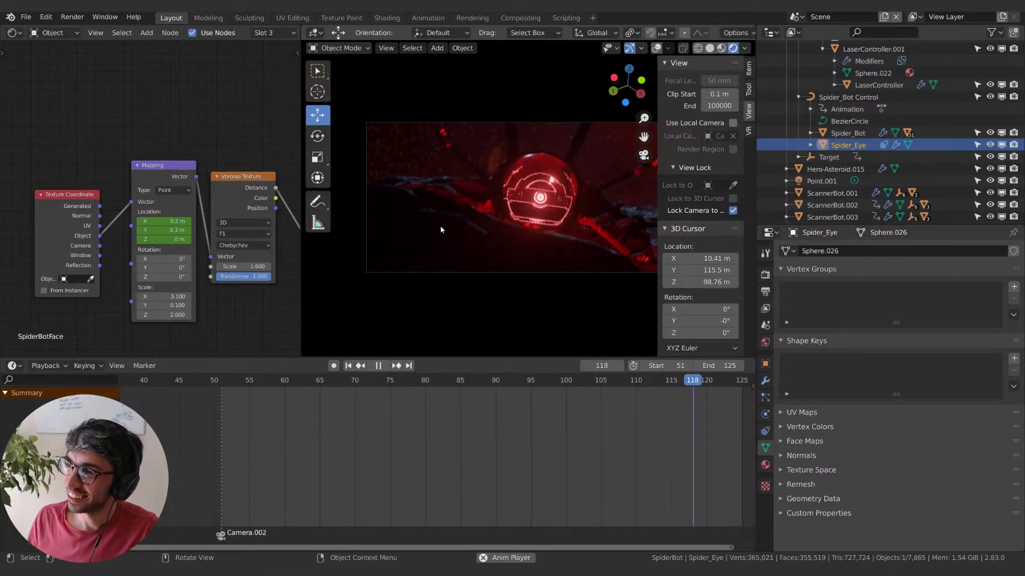
pyautogui.press('space')
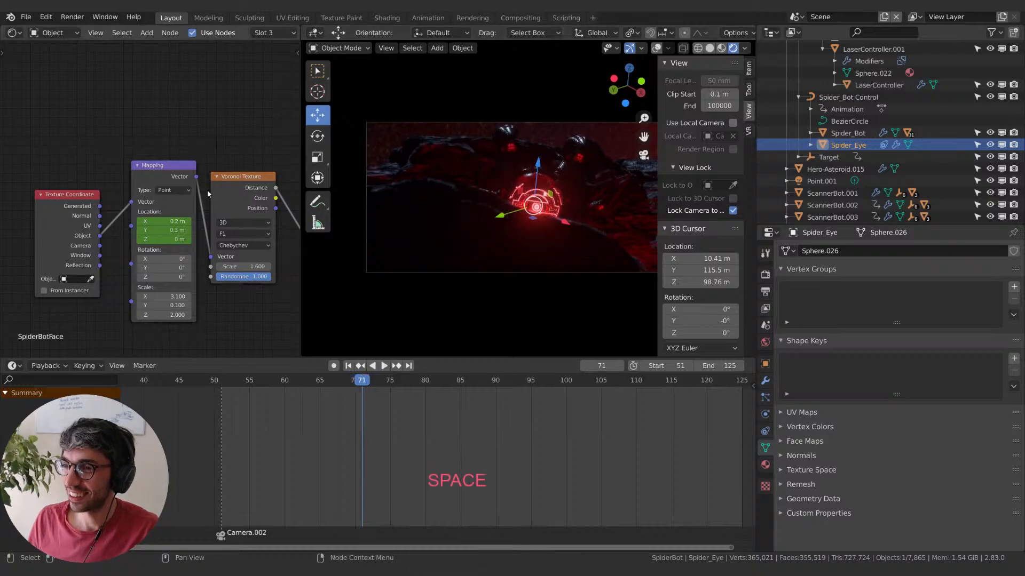
# - Move the Mapping node's last two location keyframes earlier to frames 86 and 96, then replay the shot
pyautogui.click(674, 393)
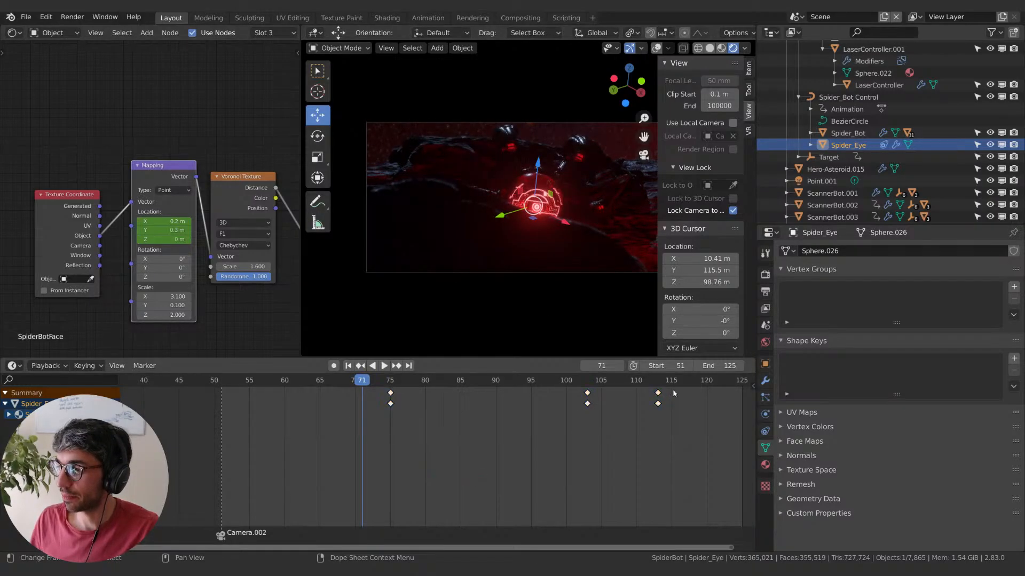
pyautogui.press('b')
pyautogui.moveTo(577, 386); pyautogui.dragTo(665, 412)
pyautogui.press('g')
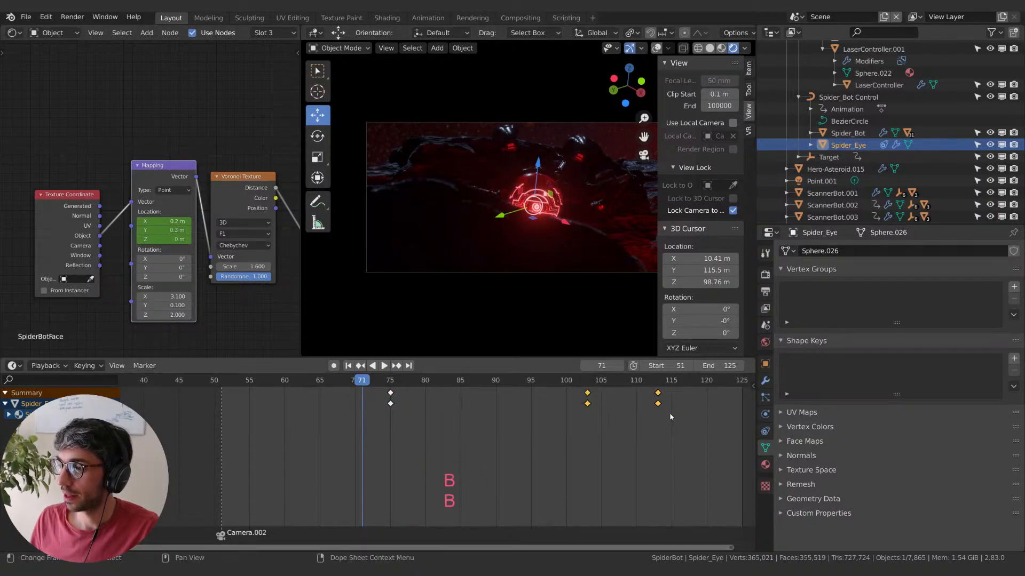
pyautogui.click(550, 419)
pyautogui.press('space')
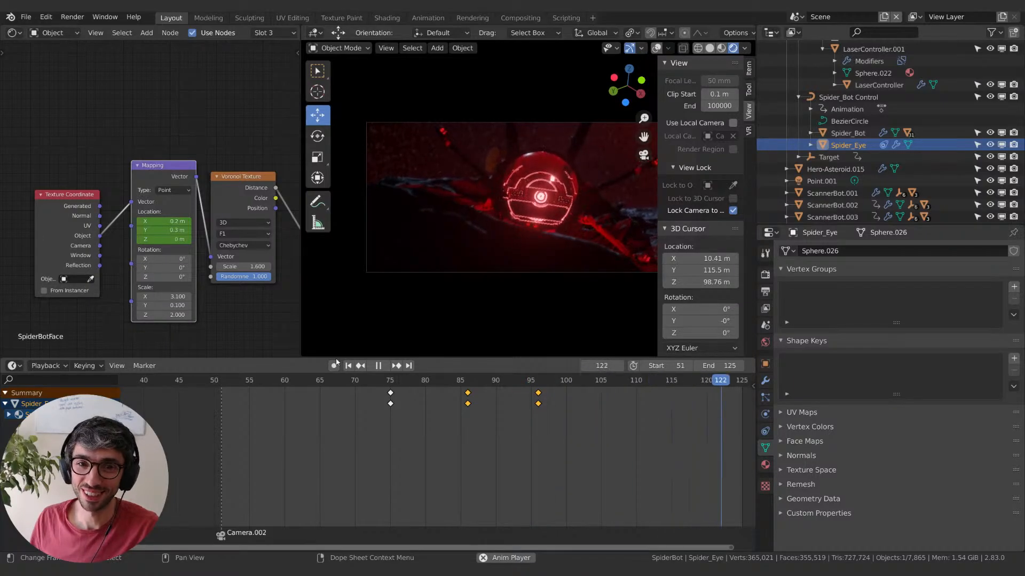
pyautogui.press('space')
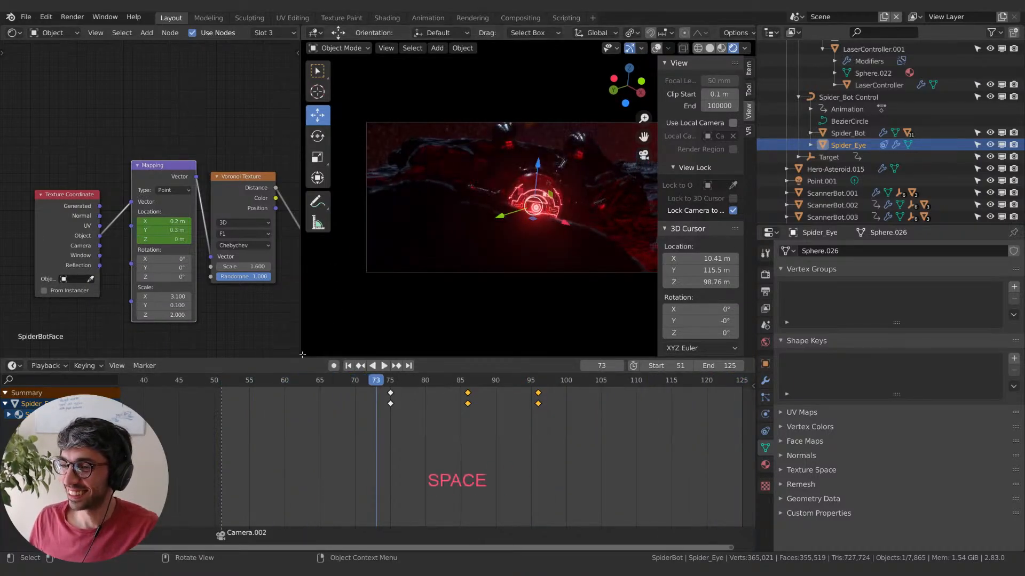
# - Close the Shader Editor area, hide the viewport sidebar, and play the shot in the full viewport
pyautogui.press('n')
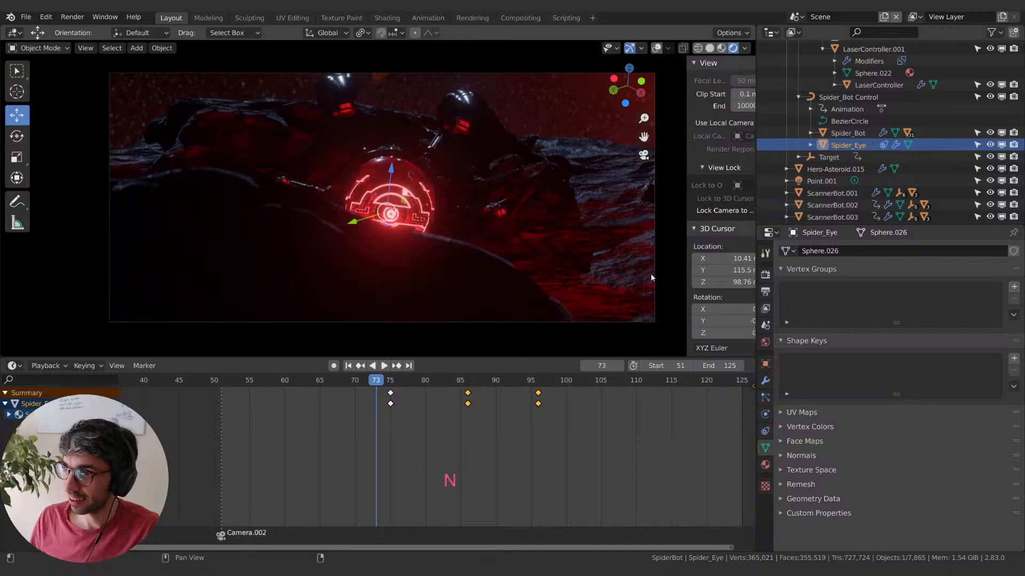
pyautogui.press('space')
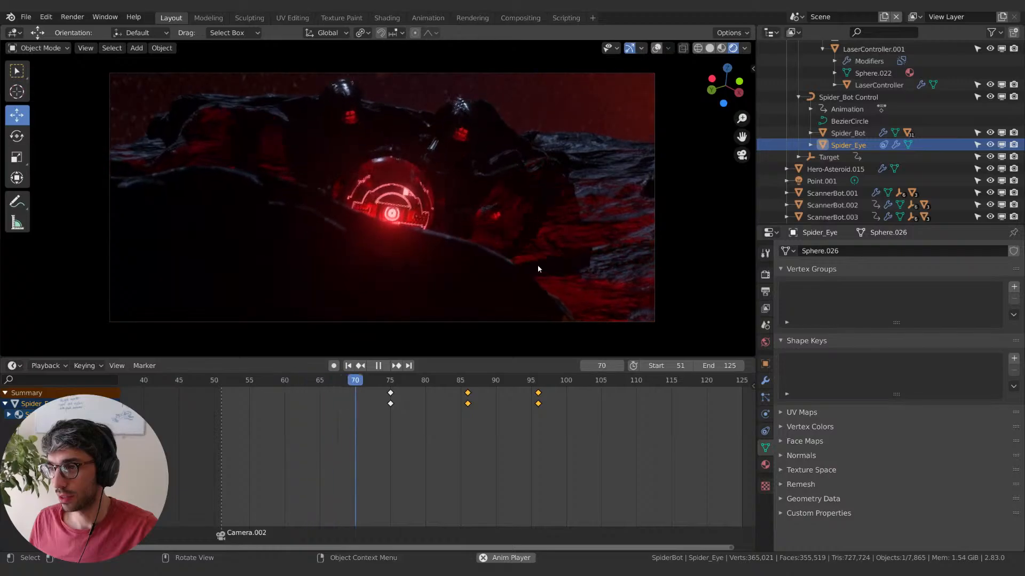
pyautogui.press('space')
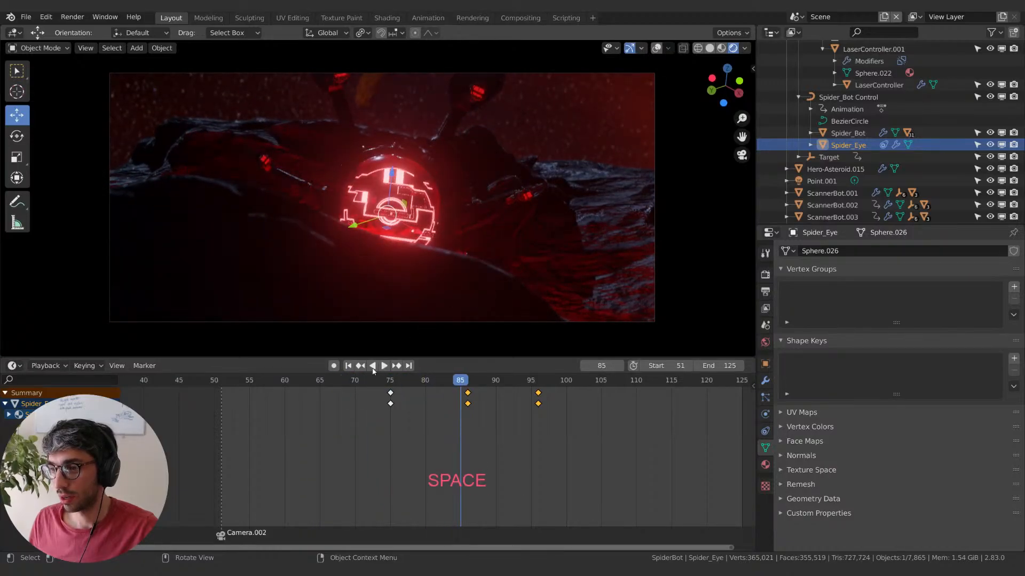
# - Go to frame 68, select the Target empty, and move the first keyframe in its lowest channel to frame 69
pyautogui.click(340, 380)
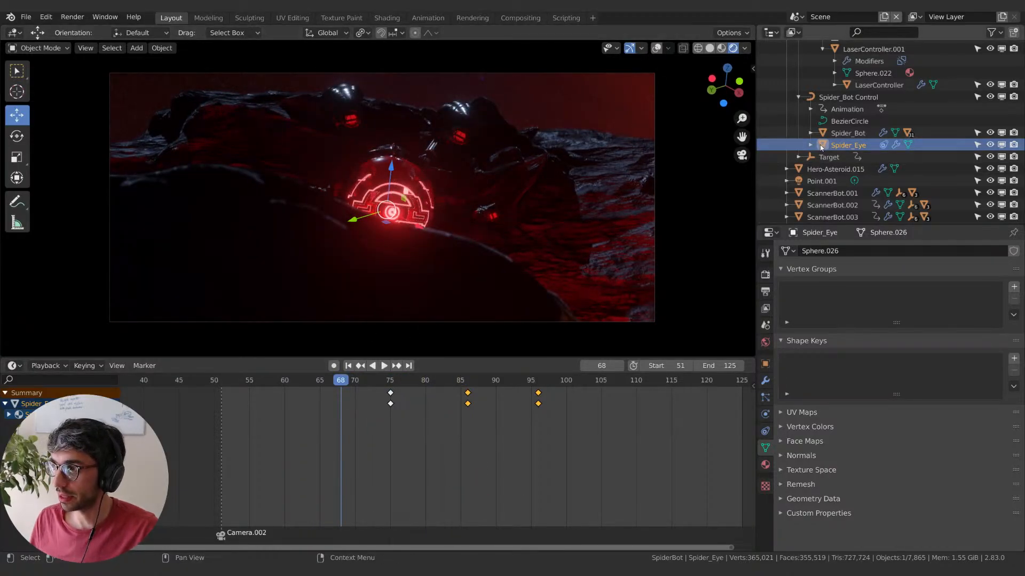
pyautogui.click(824, 157)
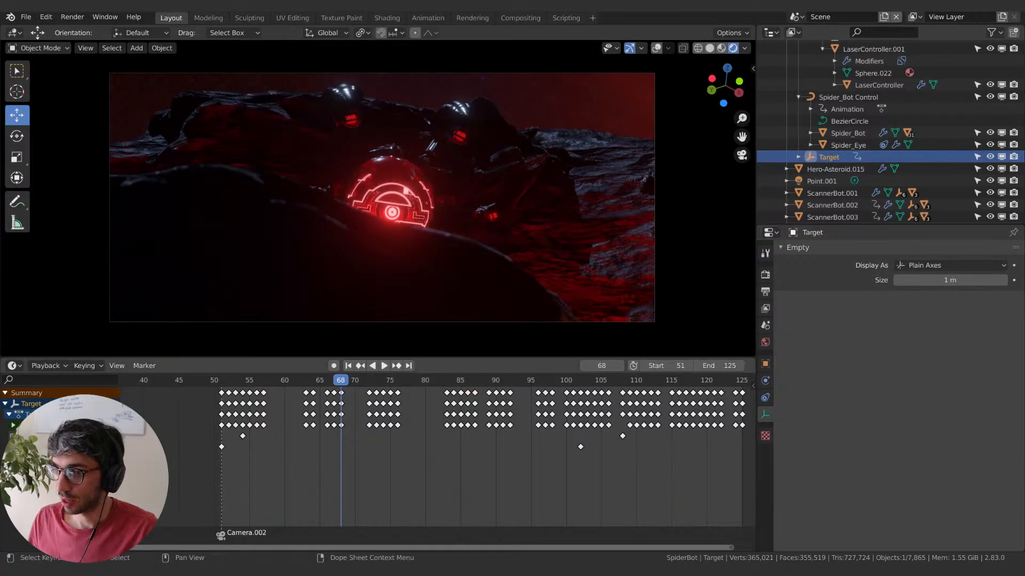
pyautogui.click(221, 447)
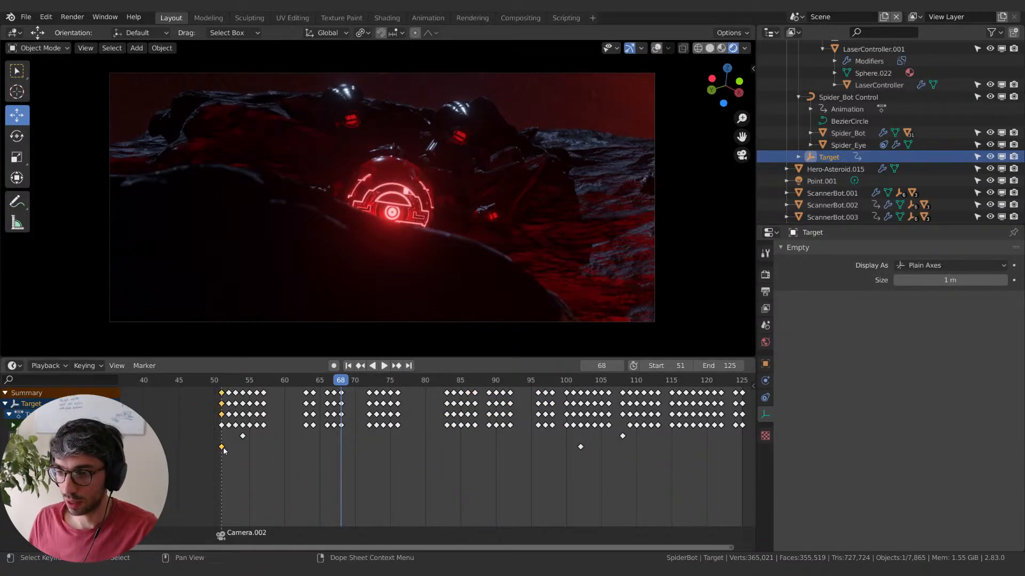
pyautogui.press('g')
pyautogui.click(365, 448)
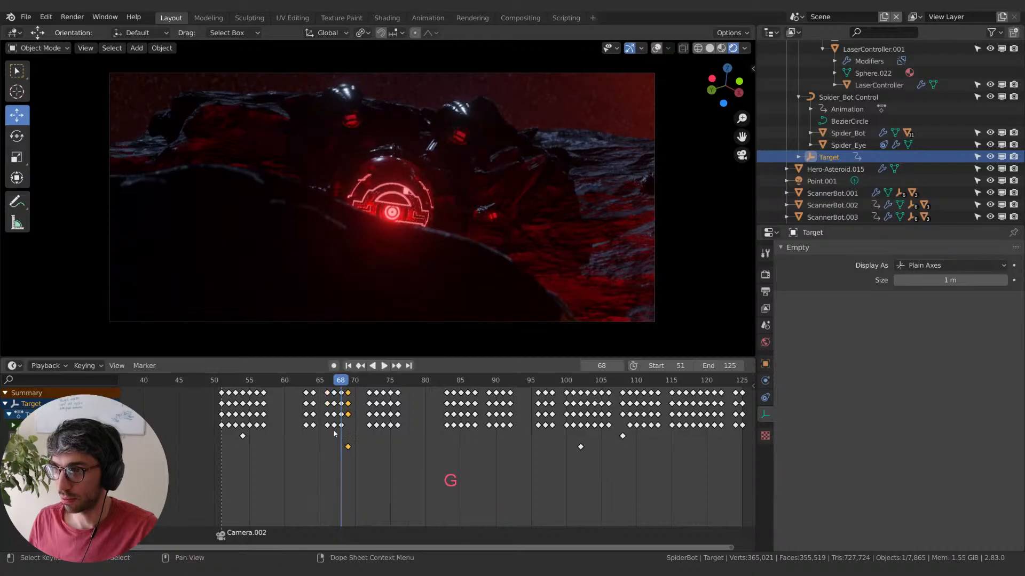
# - Play to frame 81, move the second keyframe in Target's lowest channel to frame 82, and return to frame 50
pyautogui.press('space')
pyautogui.press('space')
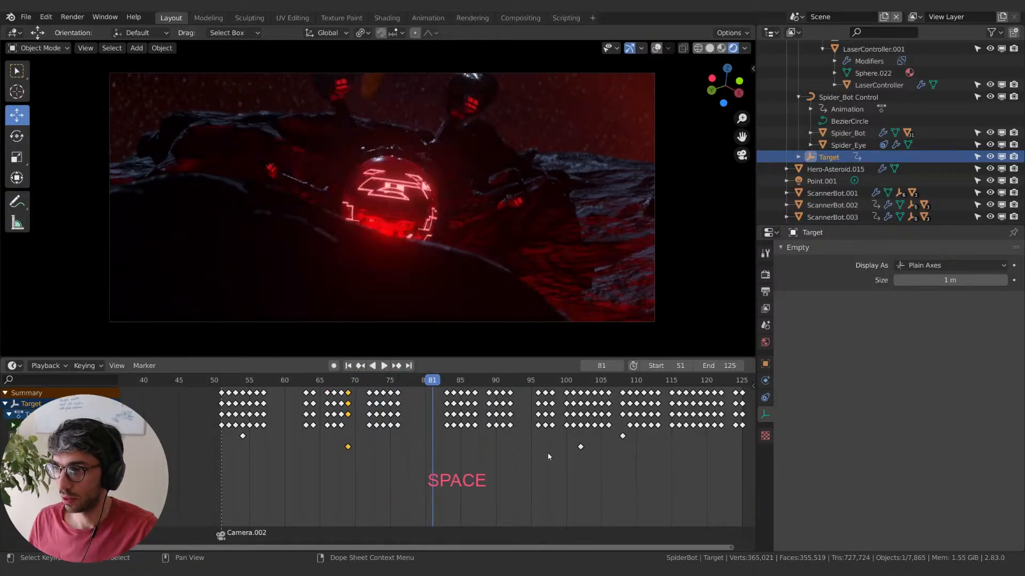
pyautogui.click(580, 447)
pyautogui.press('g')
pyautogui.click(440, 449)
pyautogui.click(217, 382)
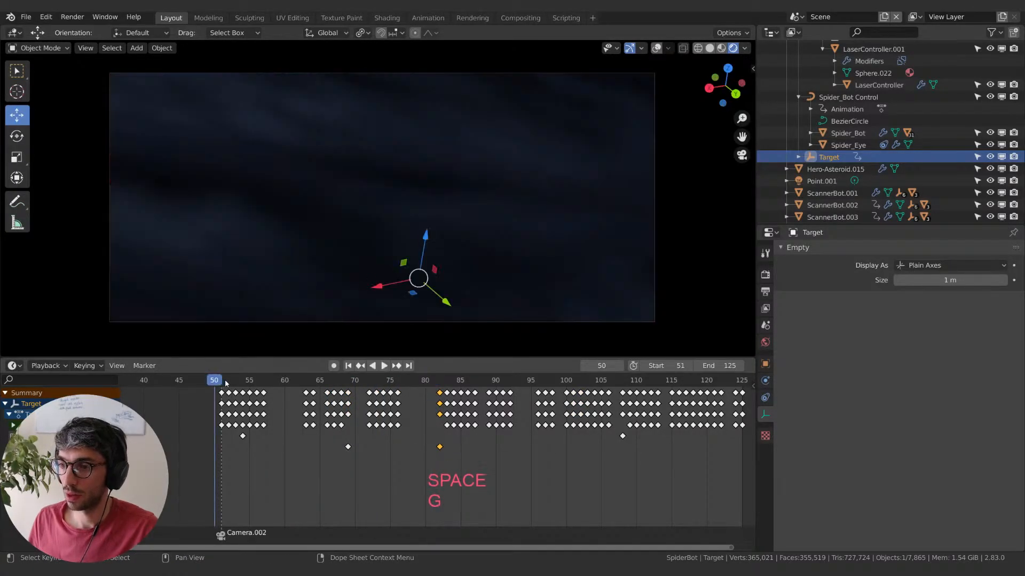
# - Set Target's Lights custom property to 0 and keyframe it at frame 69, checking the result by replaying from frame 50
pyautogui.press('space')
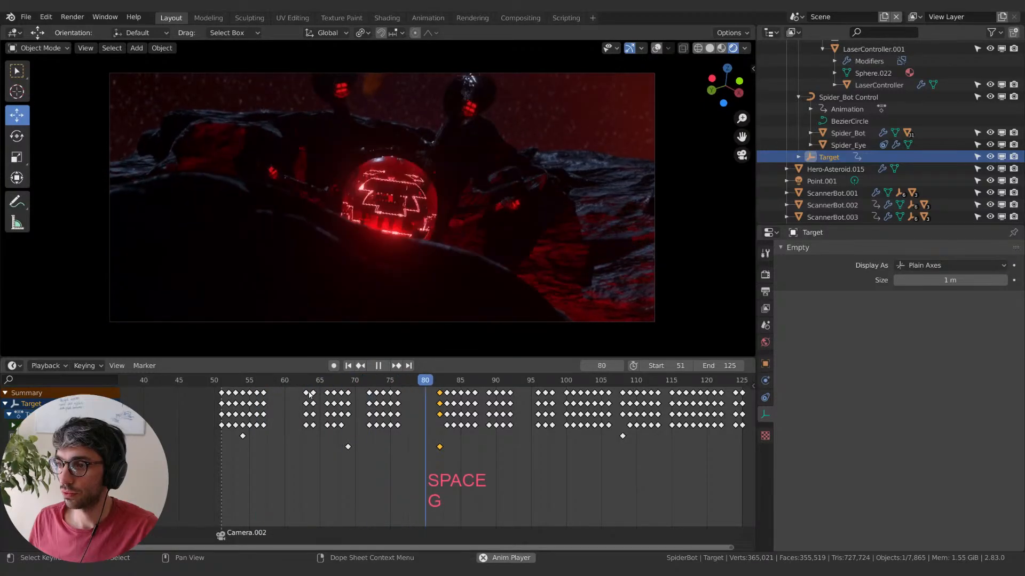
pyautogui.click(349, 379)
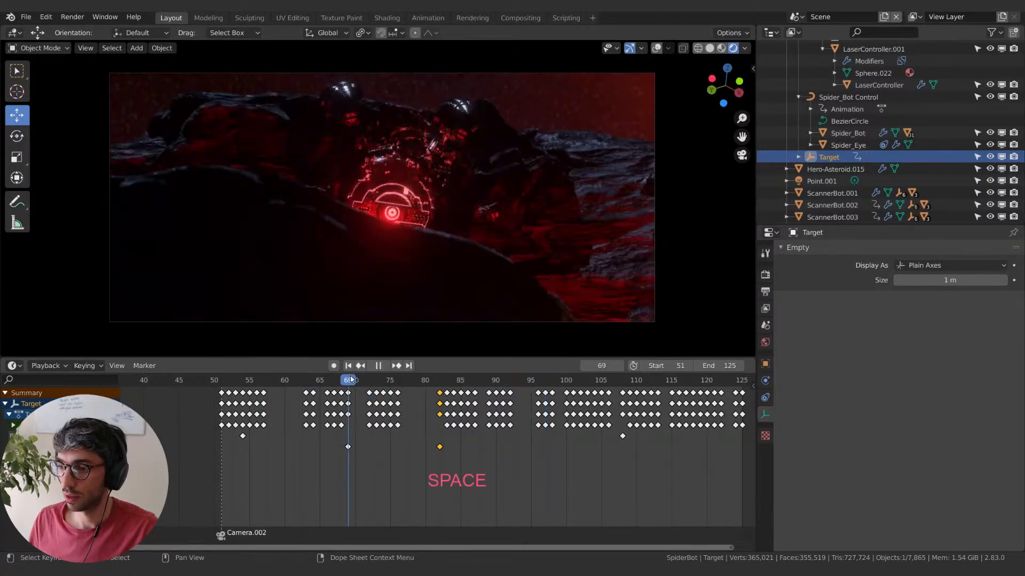
pyautogui.rightClick(348, 448)
pyautogui.moveTo(348, 451)
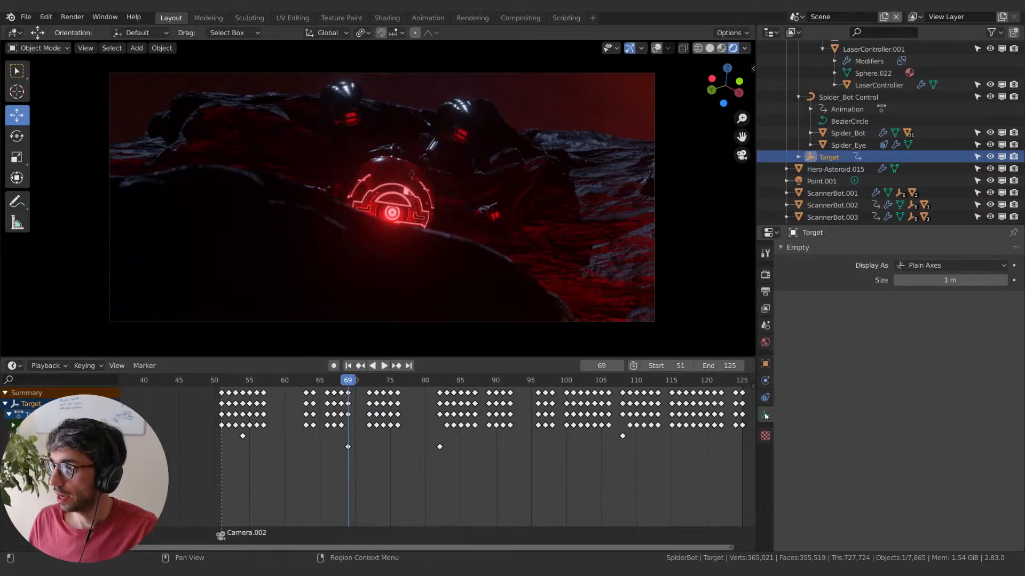
pyautogui.click(765, 364)
pyautogui.scroll(-3, 869, 533)
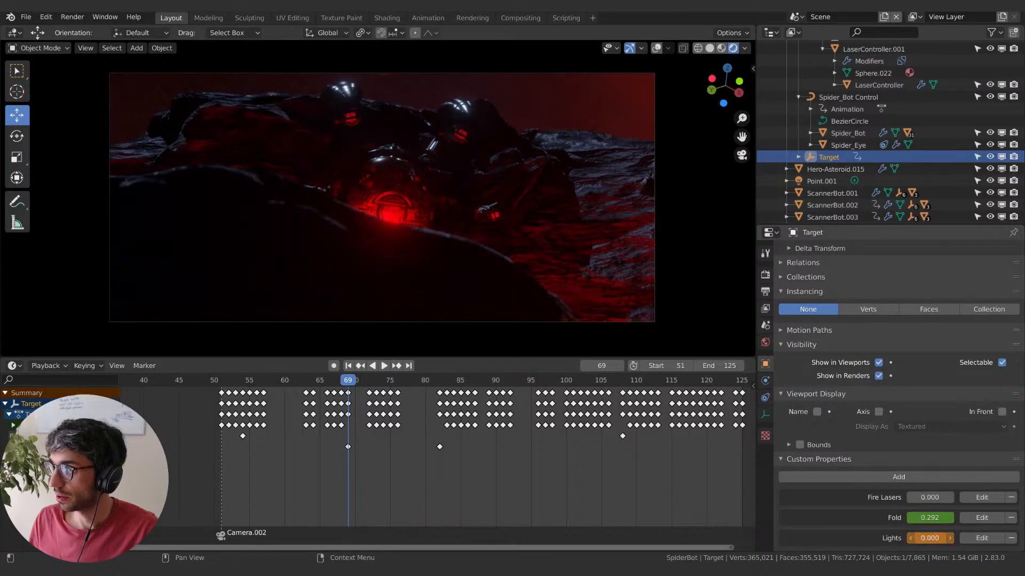
pyautogui.press('i')
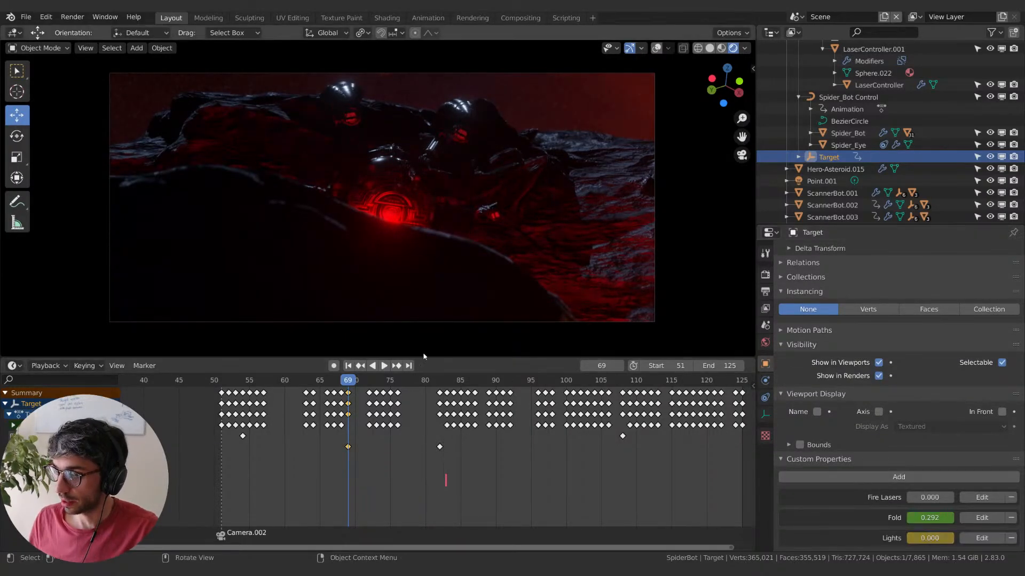
pyautogui.press('space')
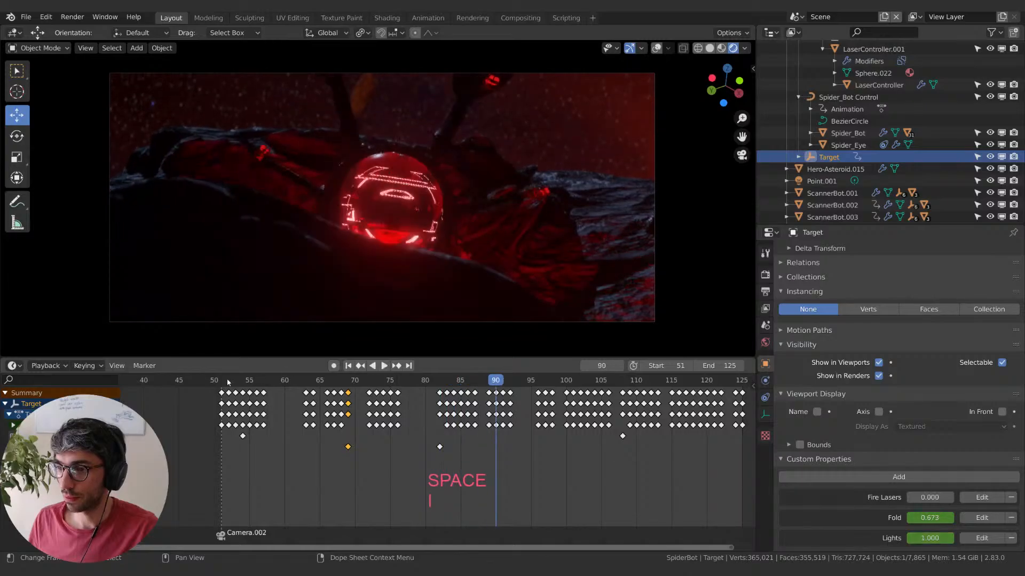
pyautogui.click(215, 380)
pyautogui.press('space')
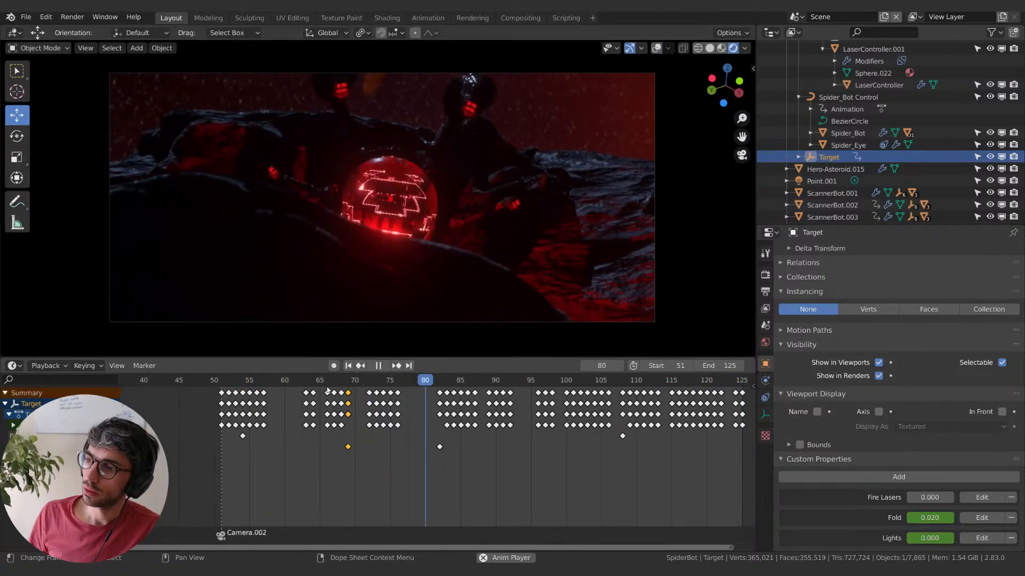
# - Move Target's two Lights keyframes 10 frames earlier to frames 59 and 72, check the playback, and save the file
pyautogui.press('space')
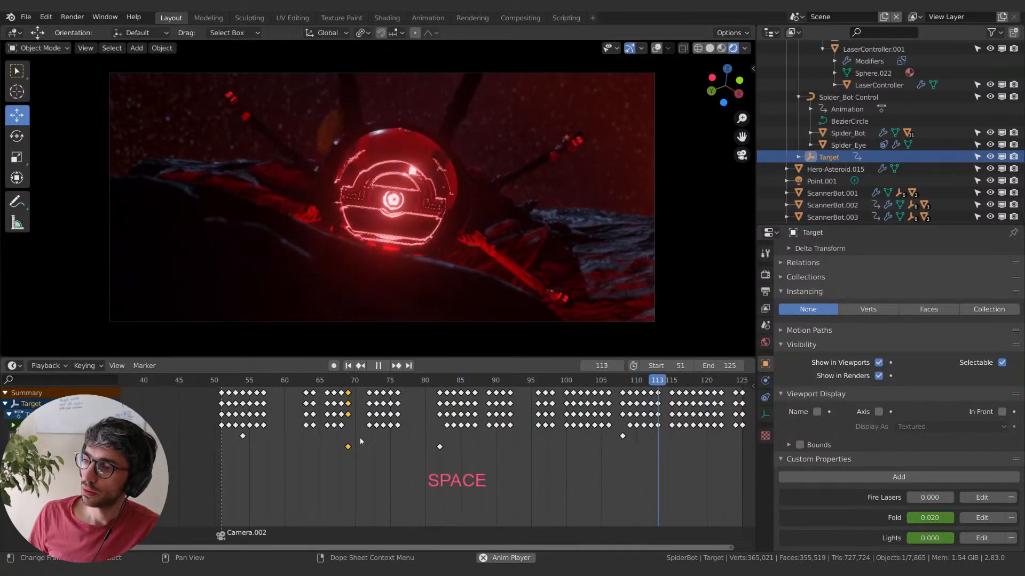
pyautogui.keyDown('shift'); pyautogui.click(439, 447); pyautogui.keyUp('shift')
pyautogui.press('g')
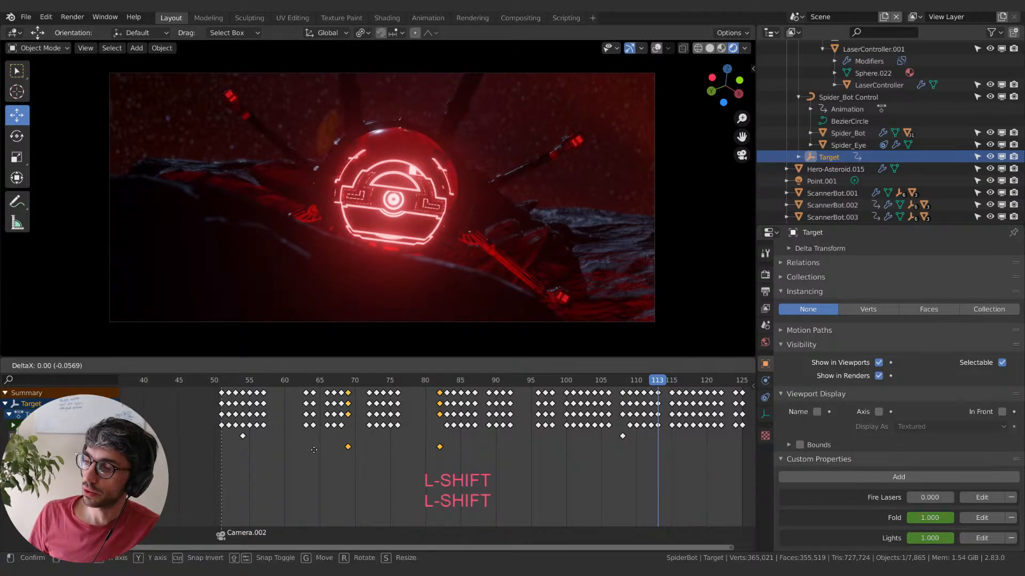
pyautogui.click(272, 457)
pyautogui.press('space')
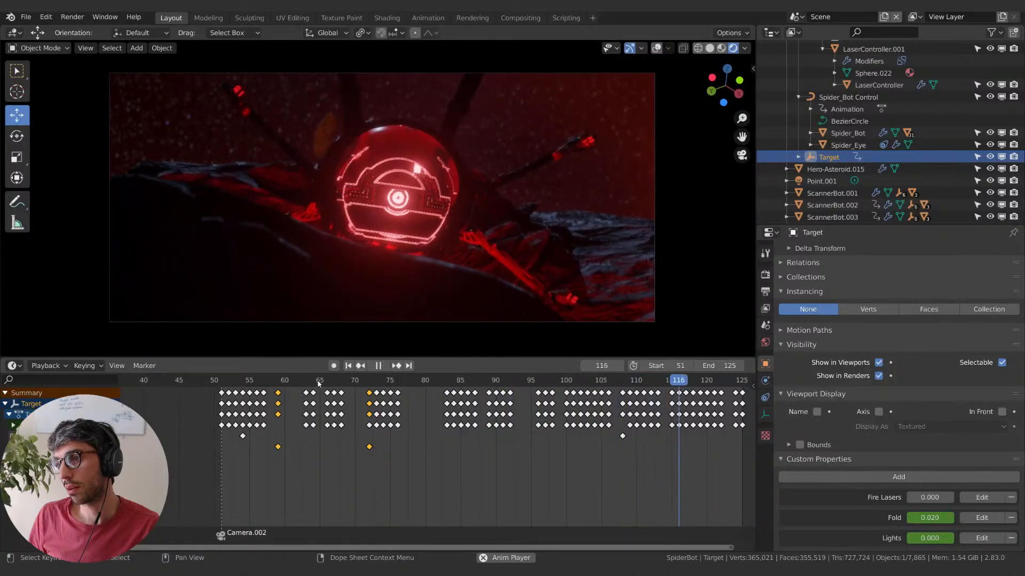
pyautogui.press('space')
pyautogui.hotkey('ctrl', 's')
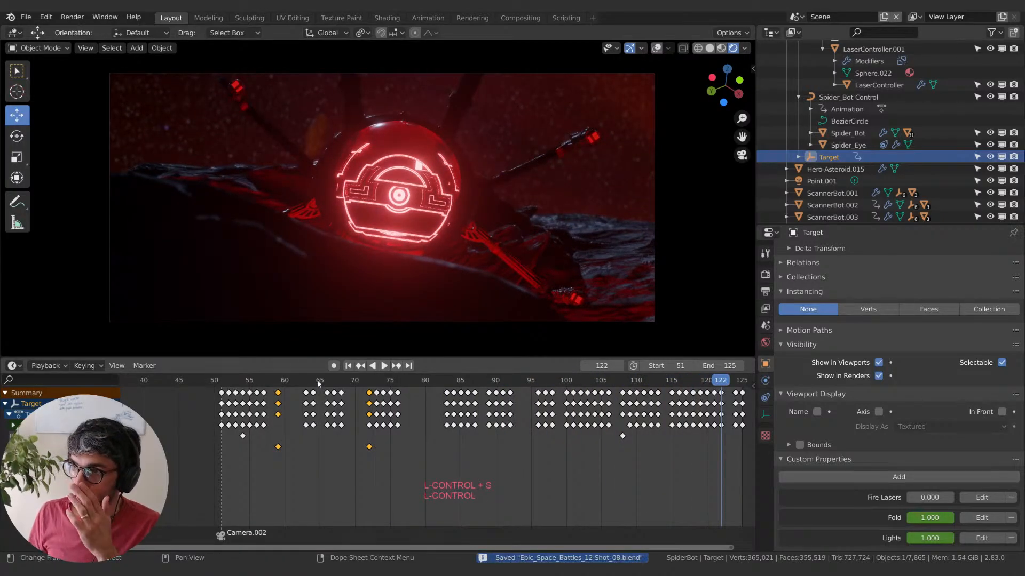